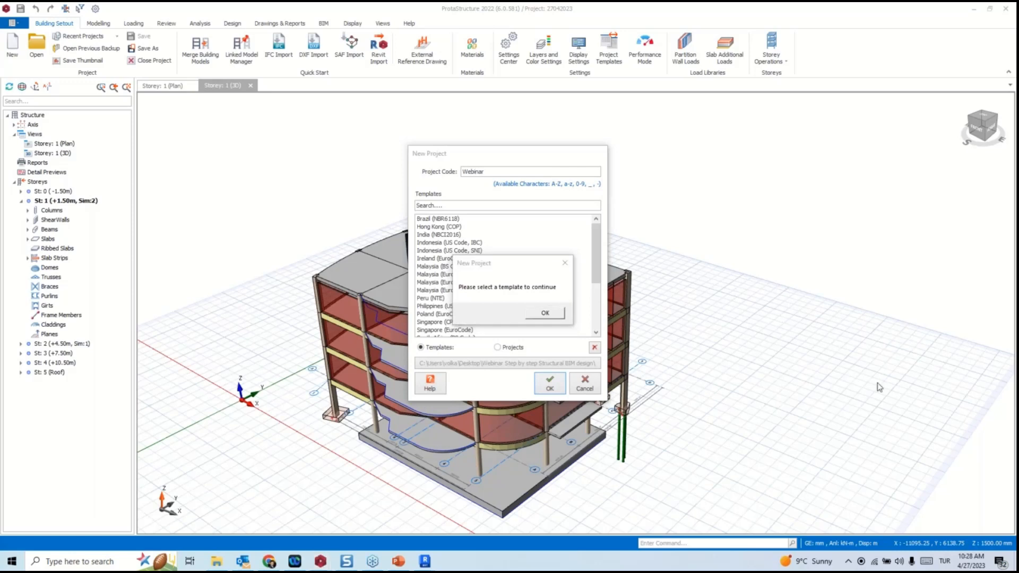
Create the new project Webinar from the Poland (EuroCode) template.
click(555, 314)
mouse_move(599, 264)
mouse_down()
mouse_move(602, 290)
mouse_move(603, 265)
mouse_up()
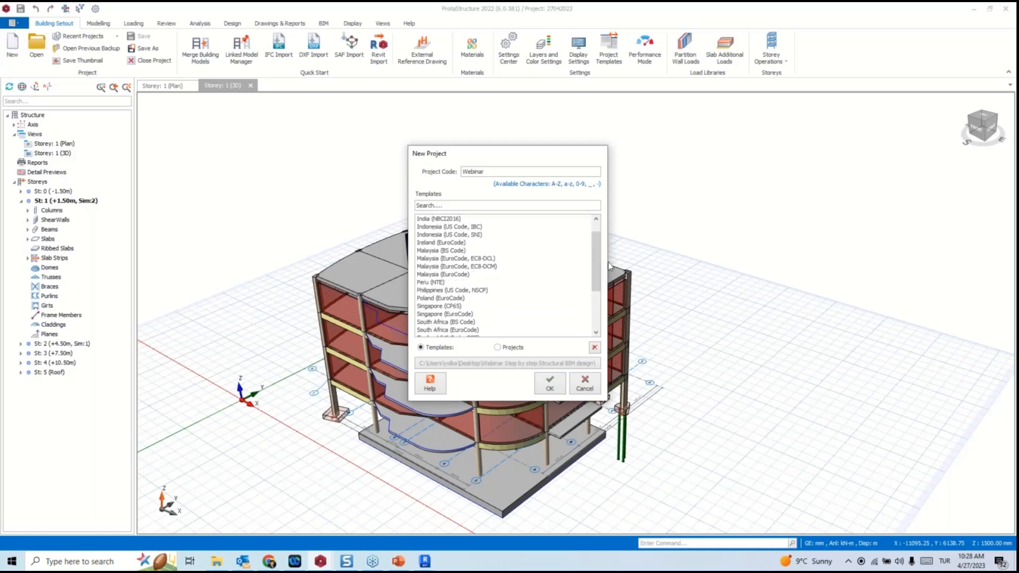
scroll(465, 283, up, 1)
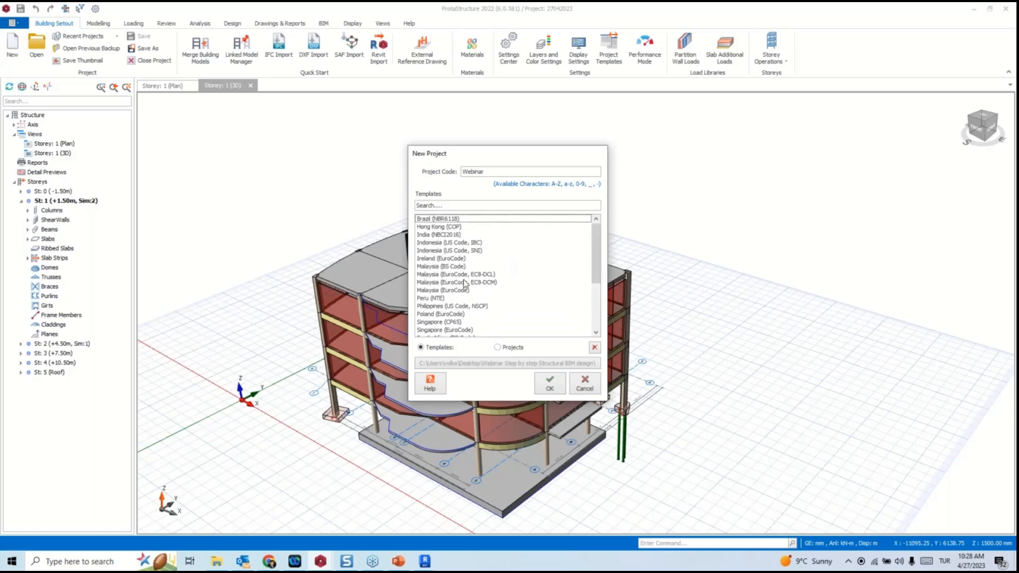
scroll(466, 279, down, 3)
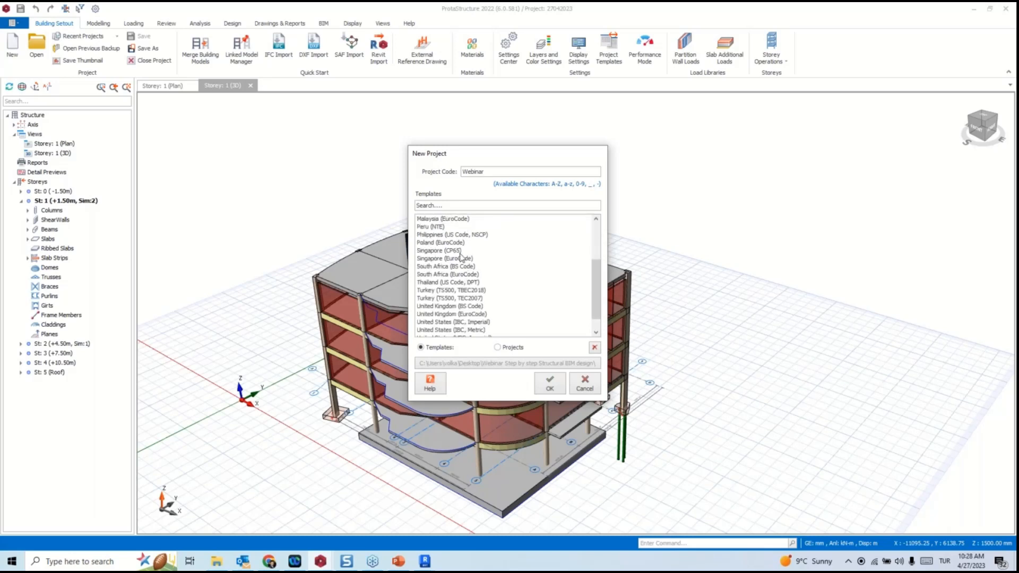
click(461, 243)
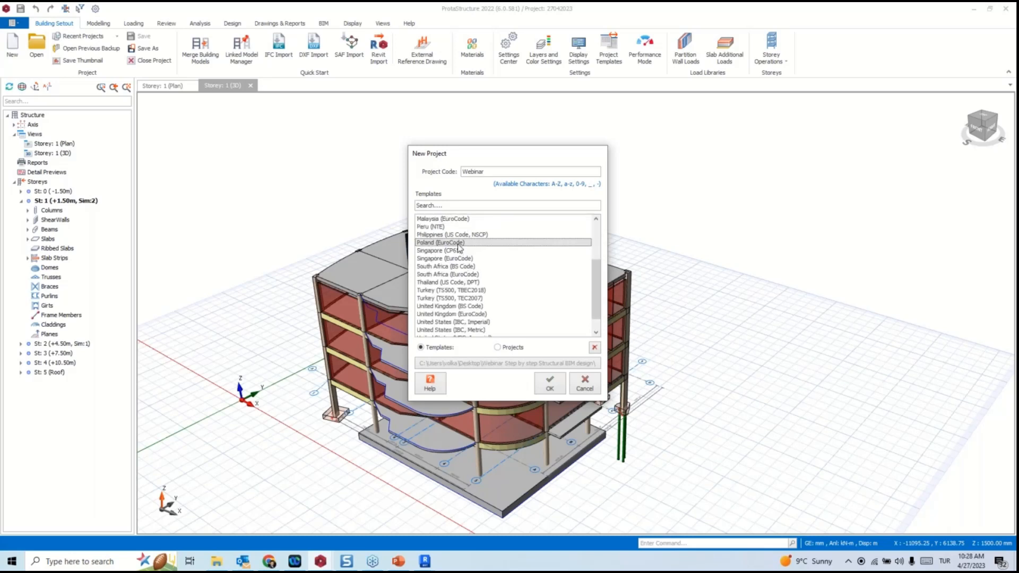
click(550, 383)
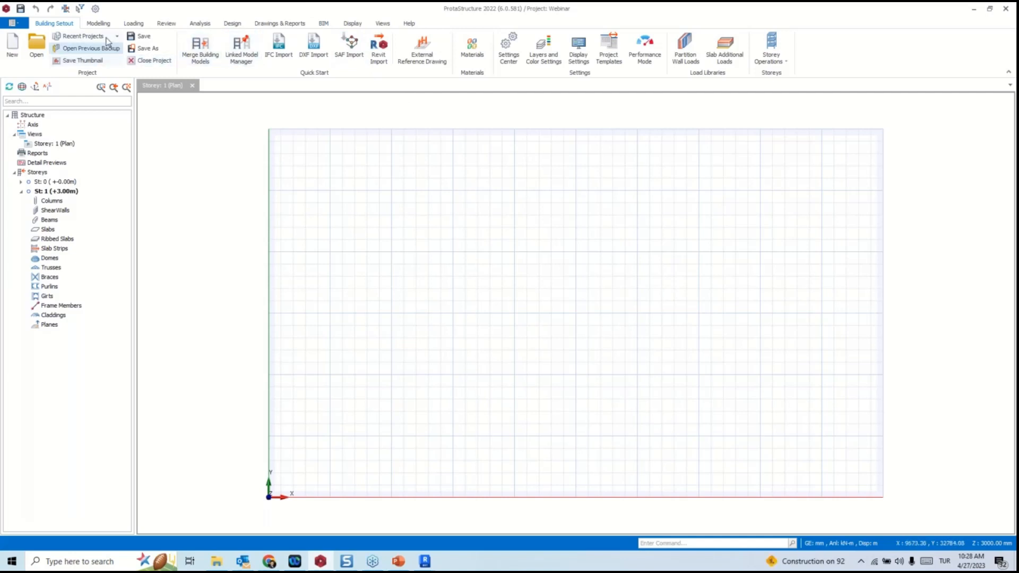
Add DEMO_DXF_ITHAL_fixed_m_training.dxf from the Desktop as an external reference drawing for storey 1.
click(99, 24)
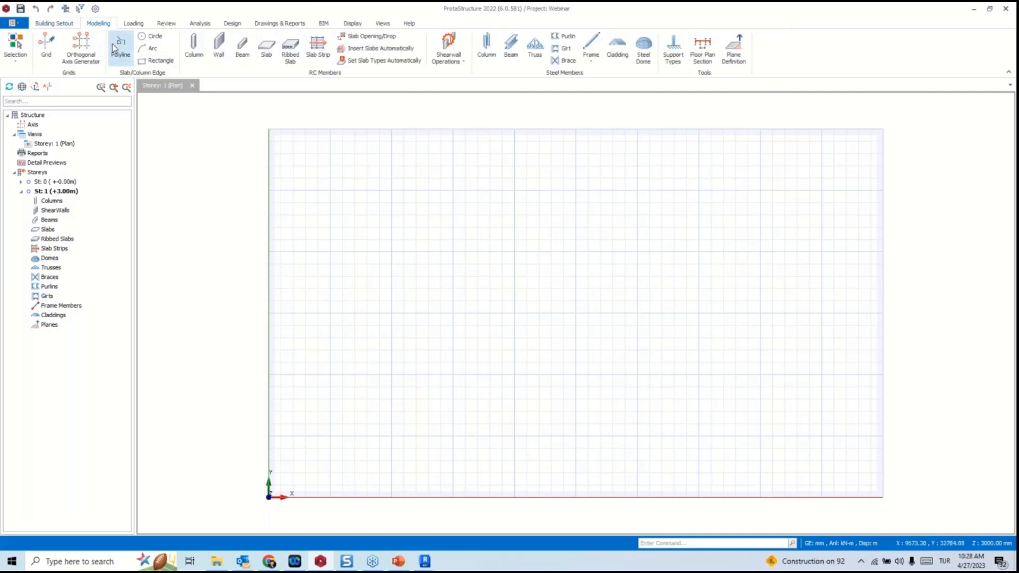
click(54, 23)
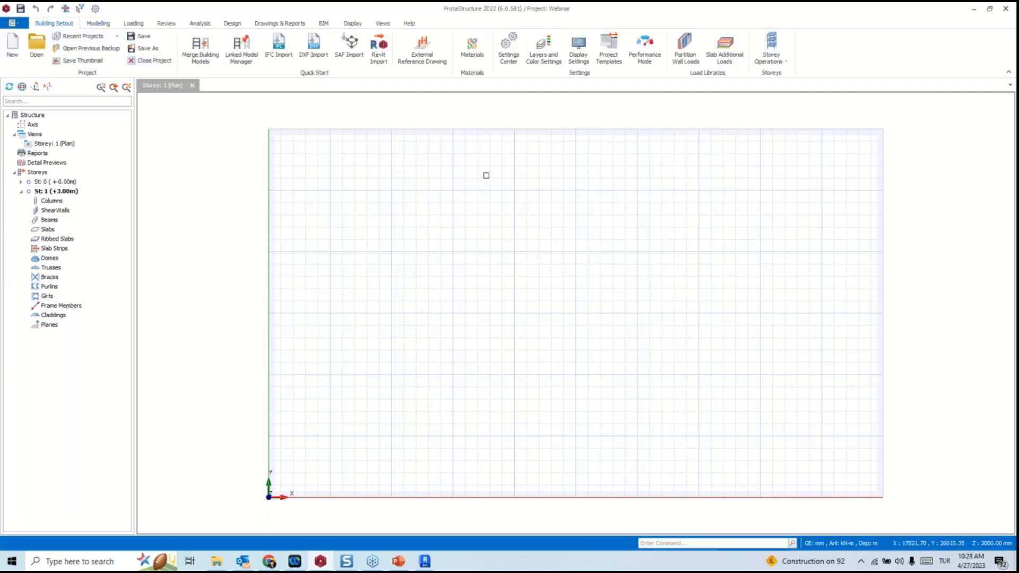
click(421, 50)
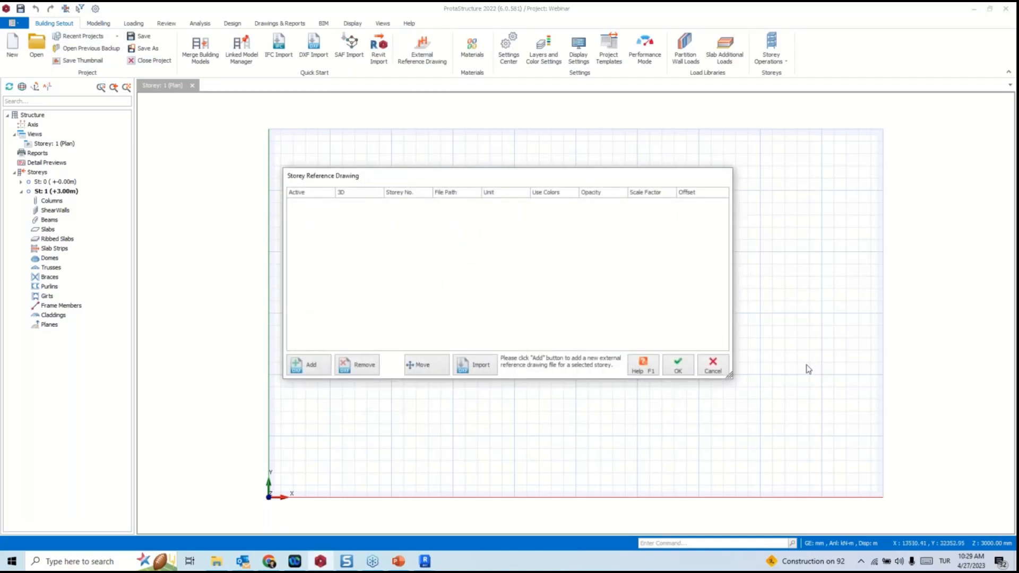
click(317, 363)
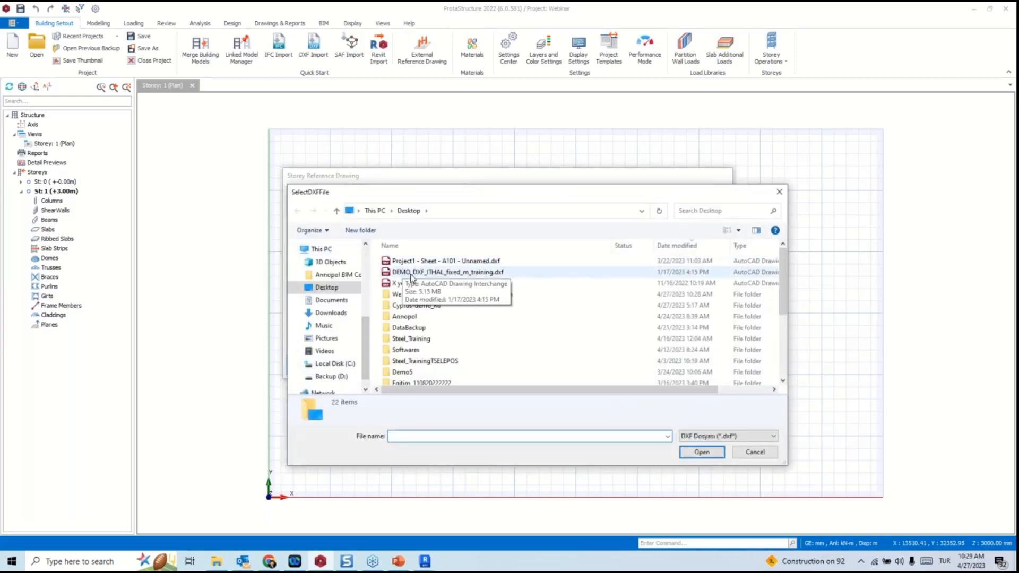
click(424, 272)
click(702, 451)
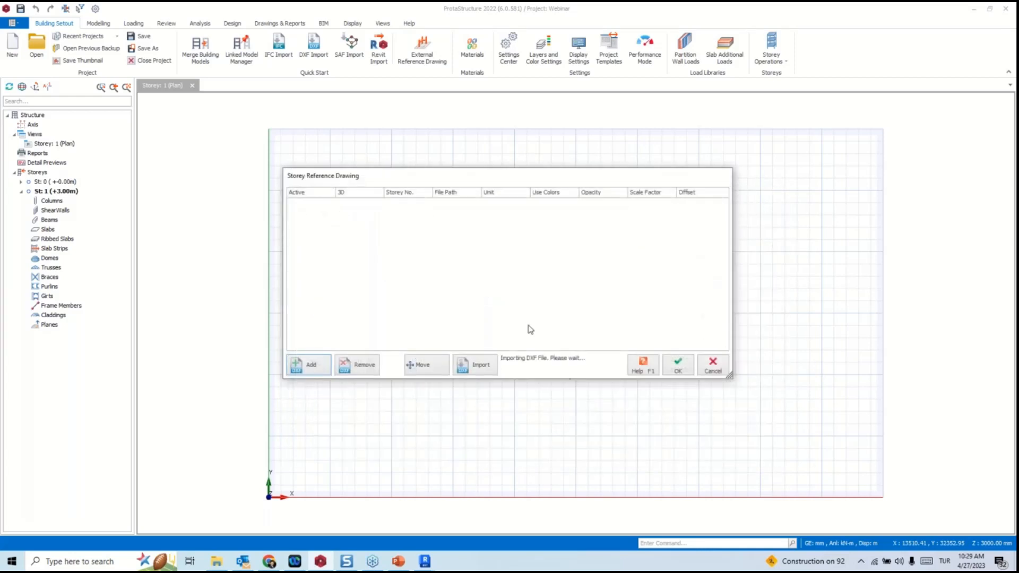
Set the unit of the storey 1 reference drawing to m.
click(299, 202)
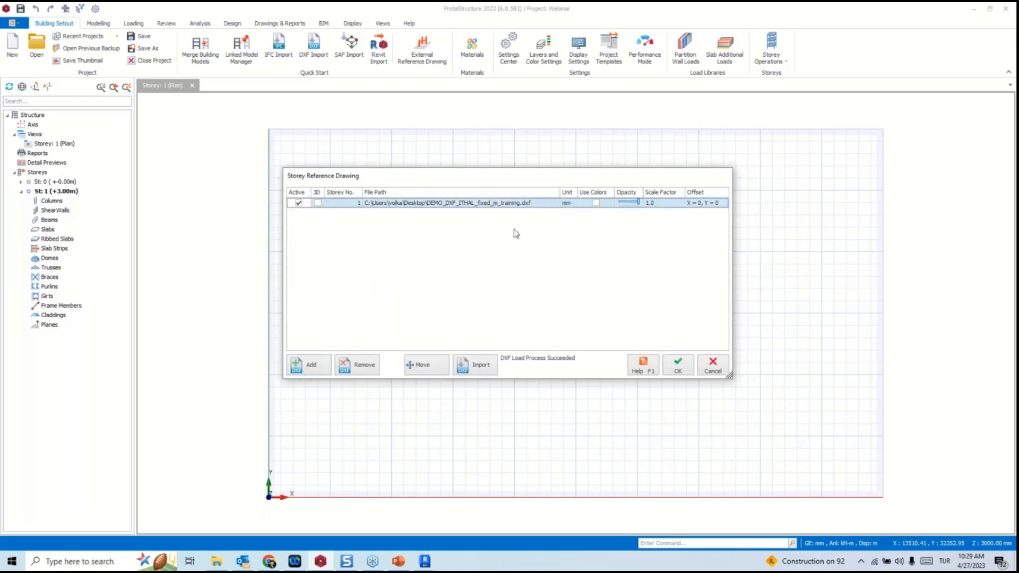
click(569, 199)
click(569, 230)
drag(534, 170, 554, 159)
Check the DXF import options without importing, and deactivate the storey 1 reference drawing before leaving its settings.
click(480, 365)
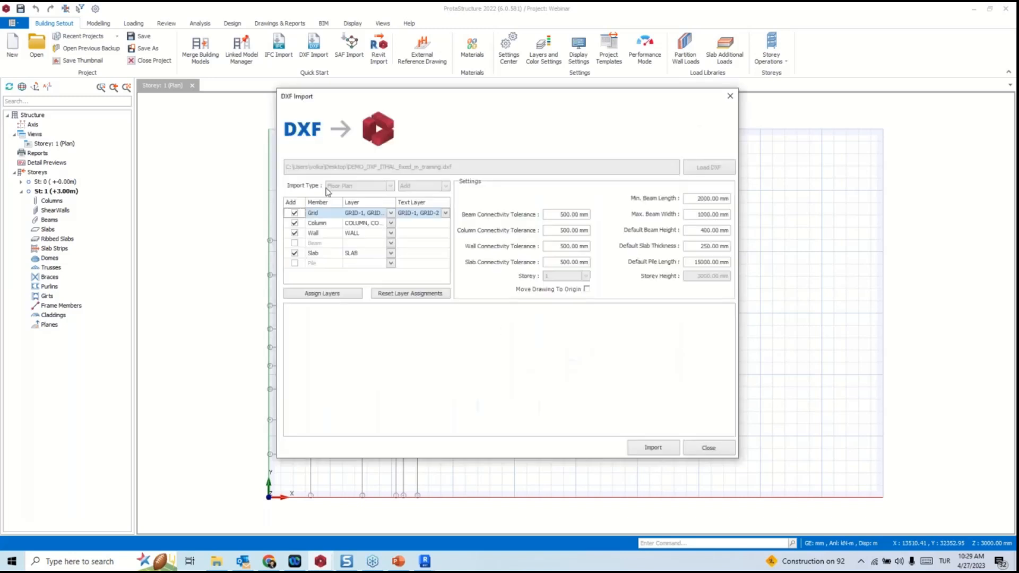
click(709, 447)
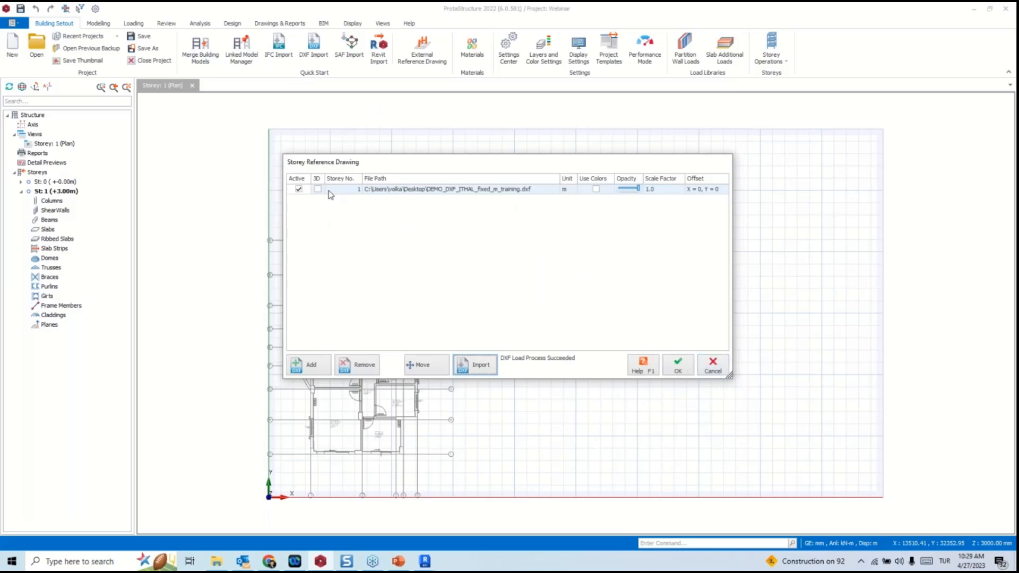
click(299, 189)
click(711, 369)
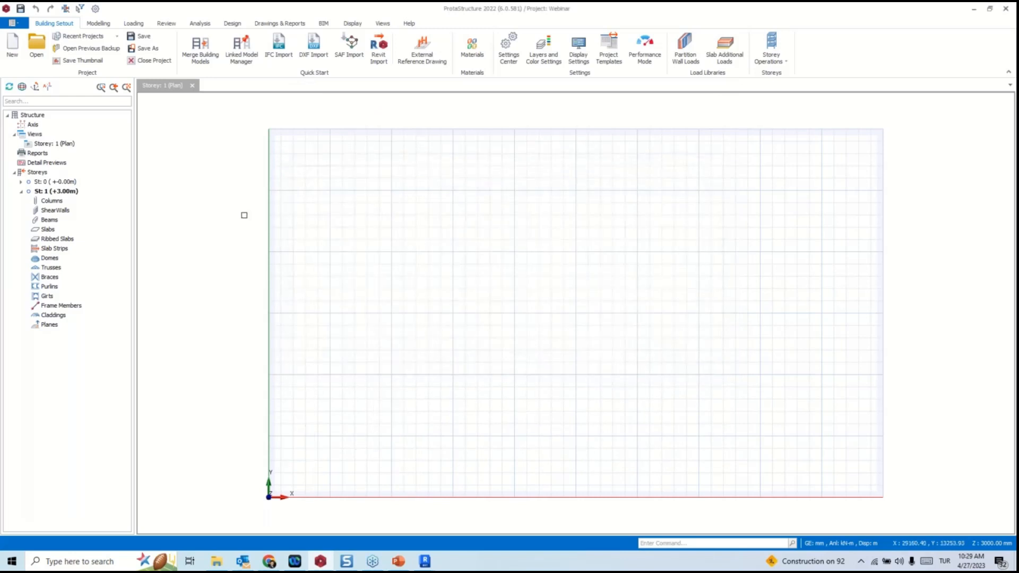
Generate an orthogonal axis grid from reference point x 5000, y 5000 mm with Dir-2 axis spacings of 5000,6000,4000,3000.
click(98, 23)
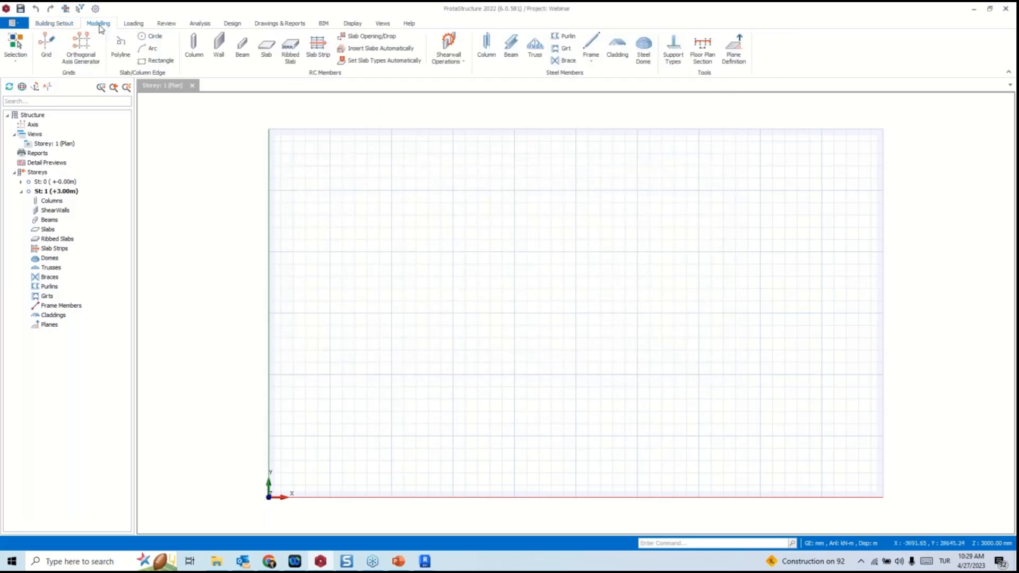
click(85, 50)
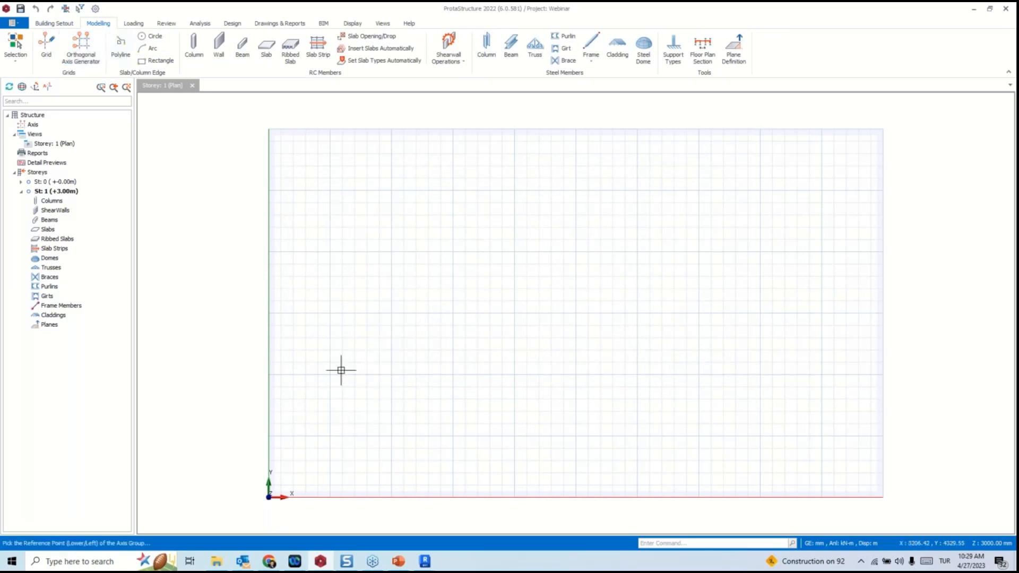
click(331, 437)
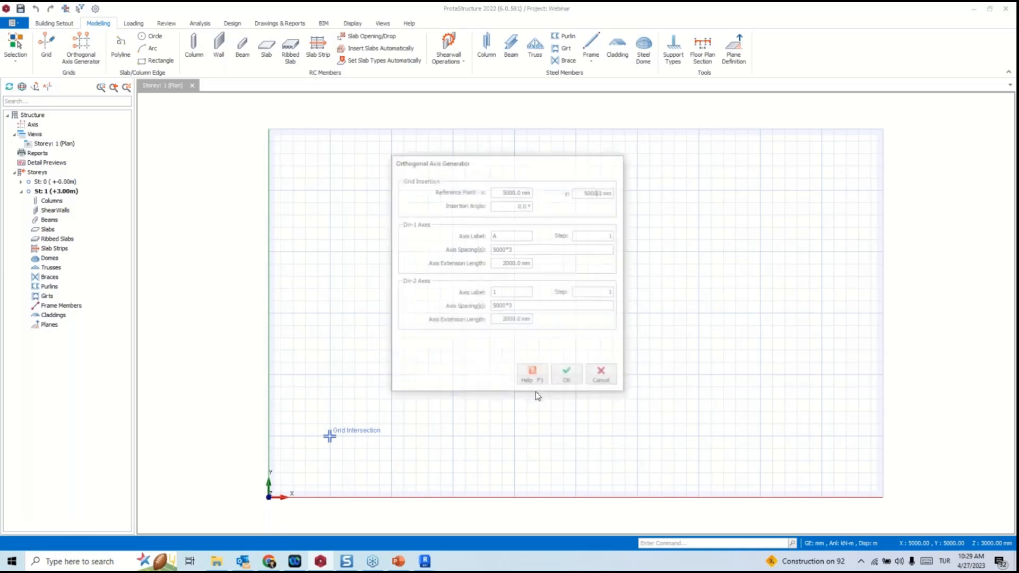
drag(525, 307, 478, 308)
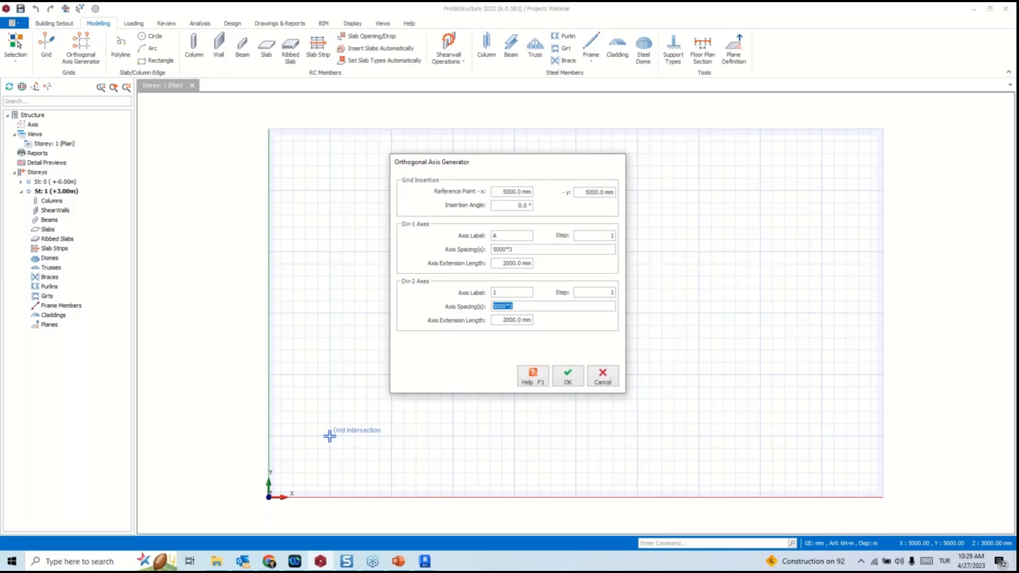
click(496, 306)
click(524, 304)
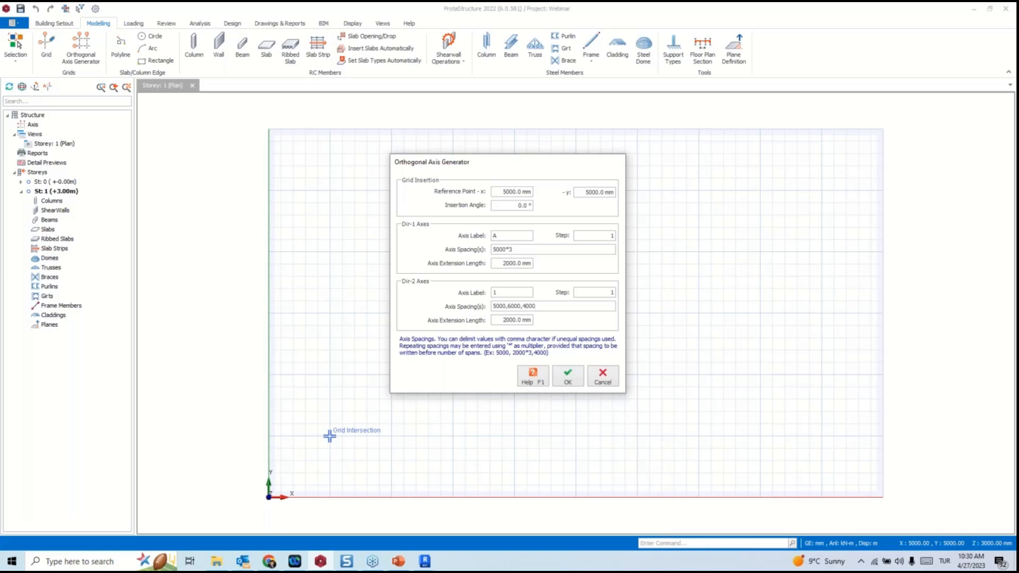
text(,3000)
click(568, 378)
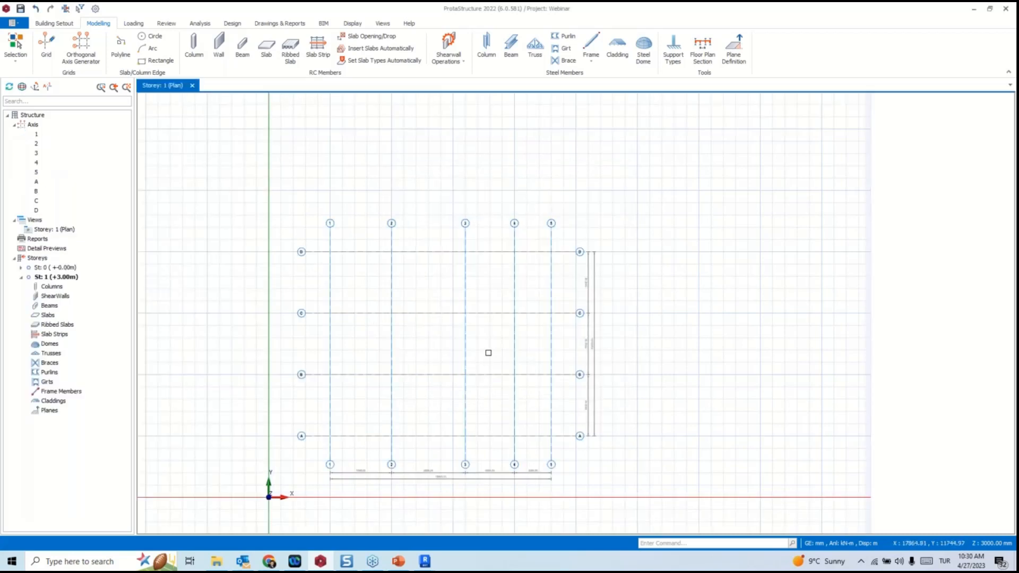
Insert an arc axis from the D-1 intersection to the A-1 intersection with a -1500 mm offset, using axis 1's properties.
scroll(492, 350, down, 2)
middle_drag(507, 332, 556, 280)
scroll(532, 279, up, 4)
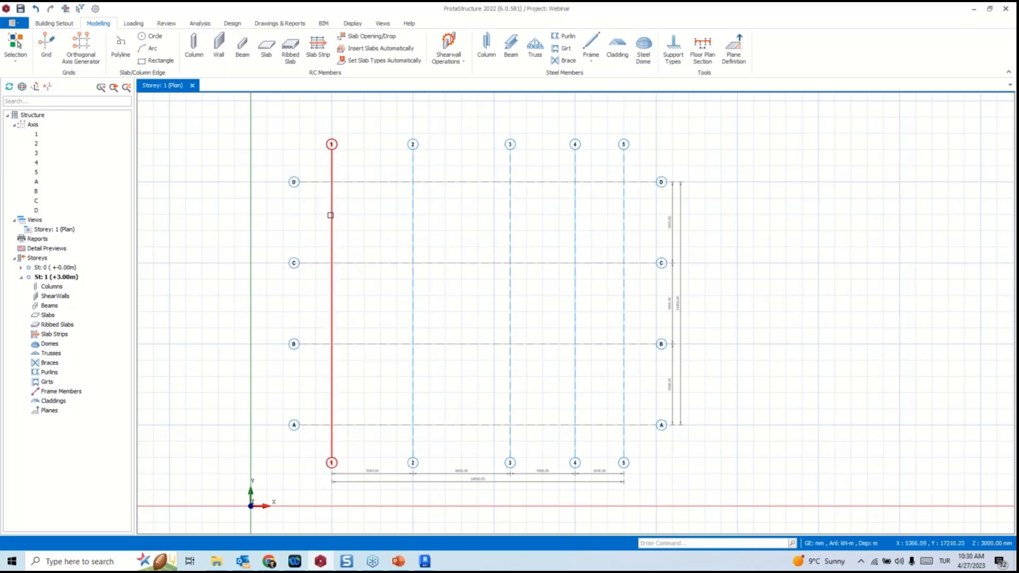
mouse_move(330, 213)
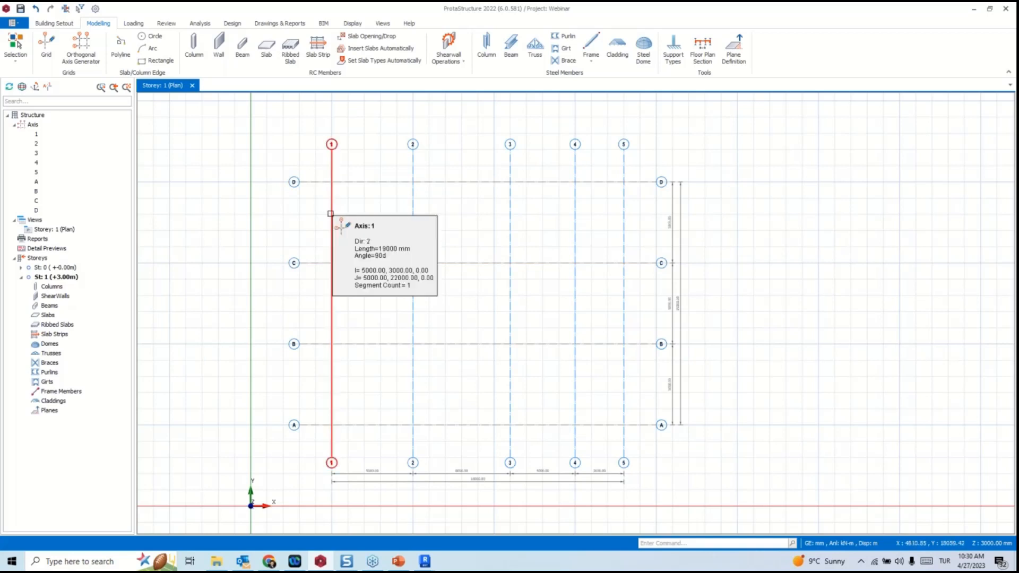
click(331, 212)
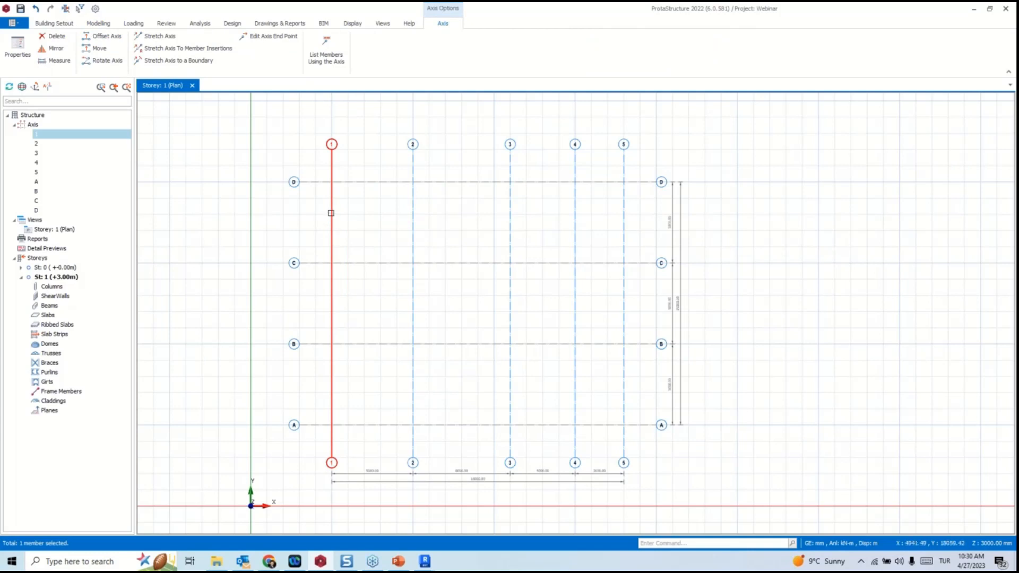
right_click(331, 213)
click(363, 247)
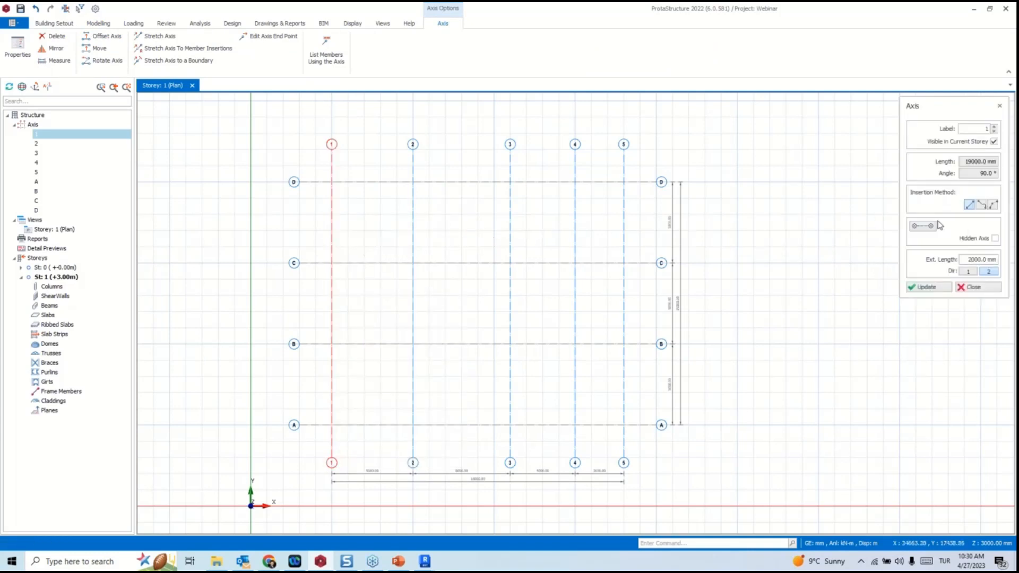
click(993, 207)
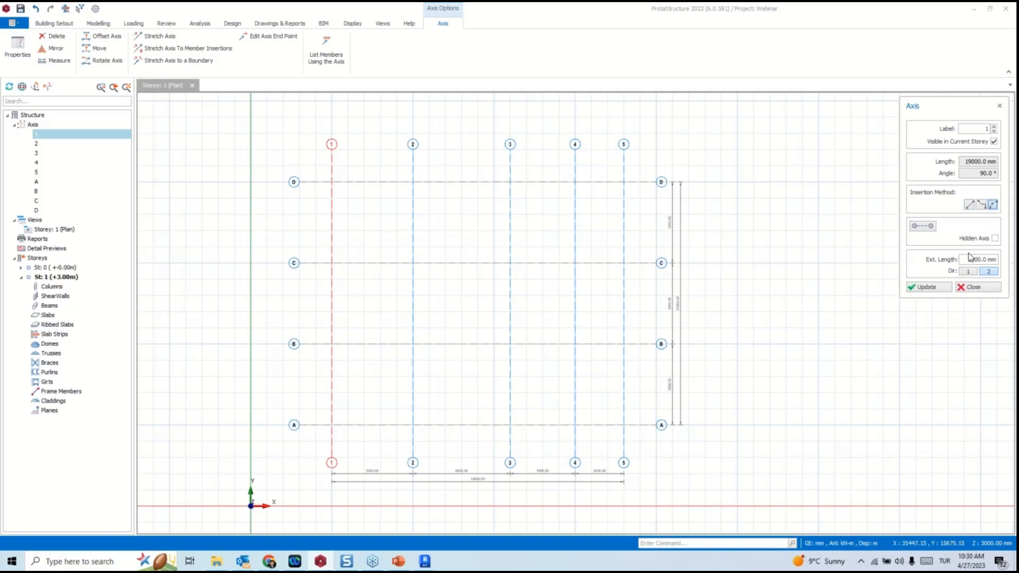
click(331, 182)
click(332, 424)
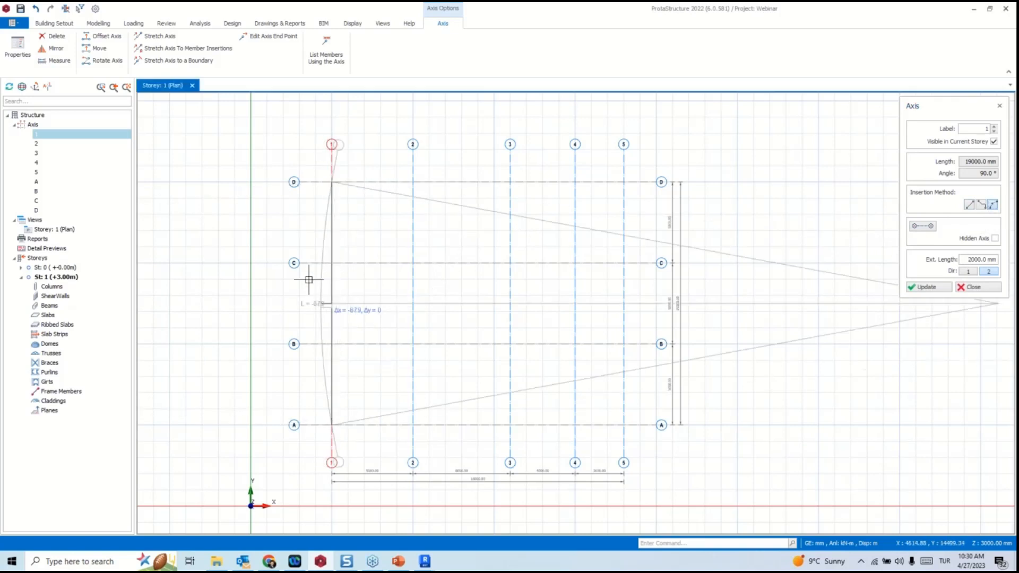
key(Tab)
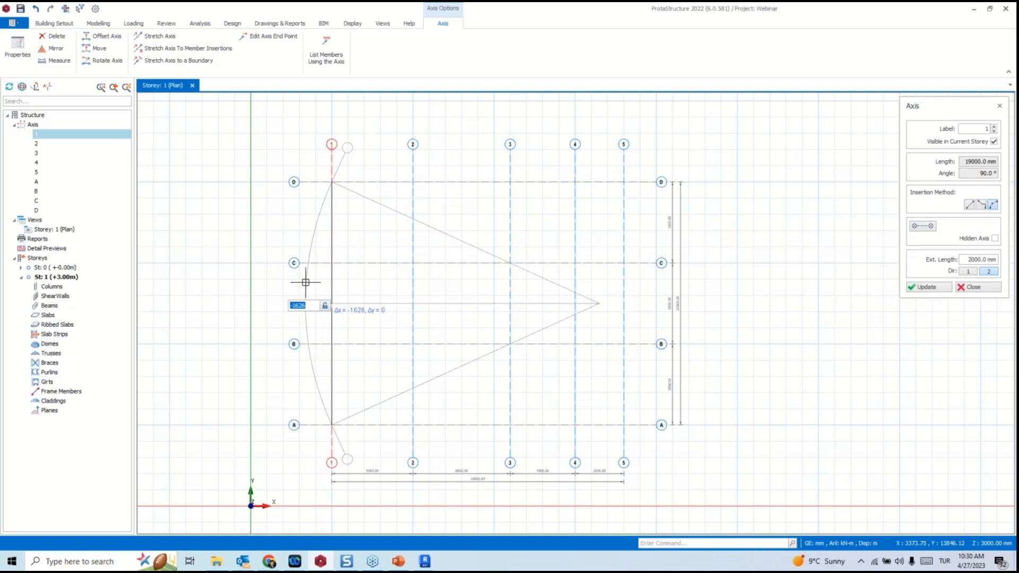
text(-1500)
key(Return)
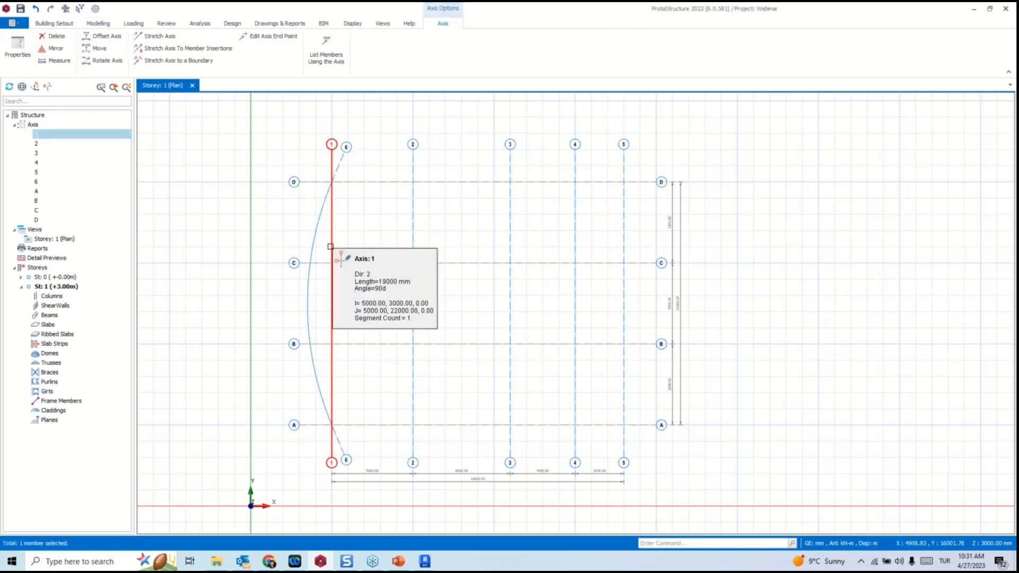
Delete the straight axis 1 and relabel the arc axis as 1.
key(Delete)
click(348, 156)
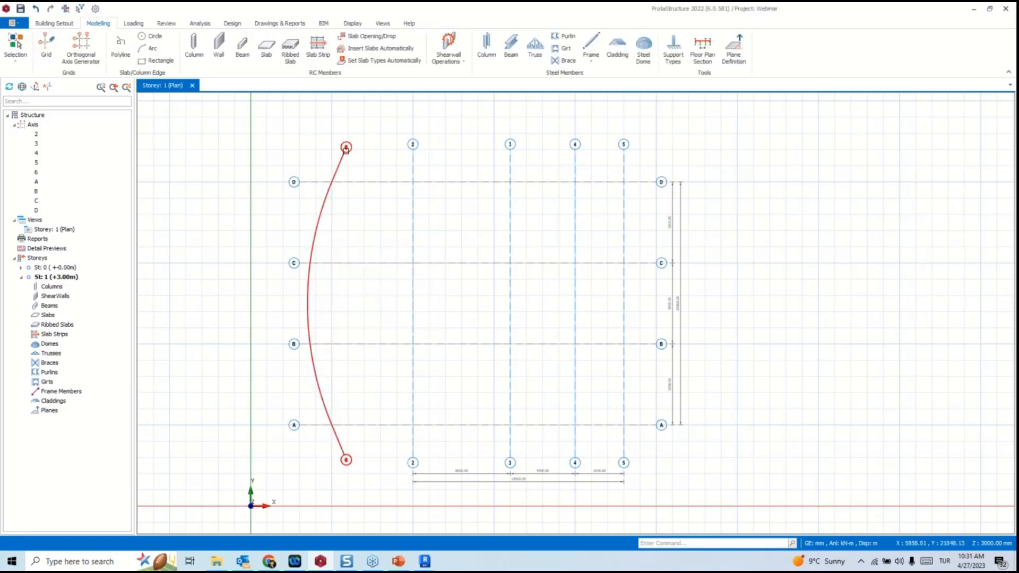
right_click(346, 150)
click(406, 207)
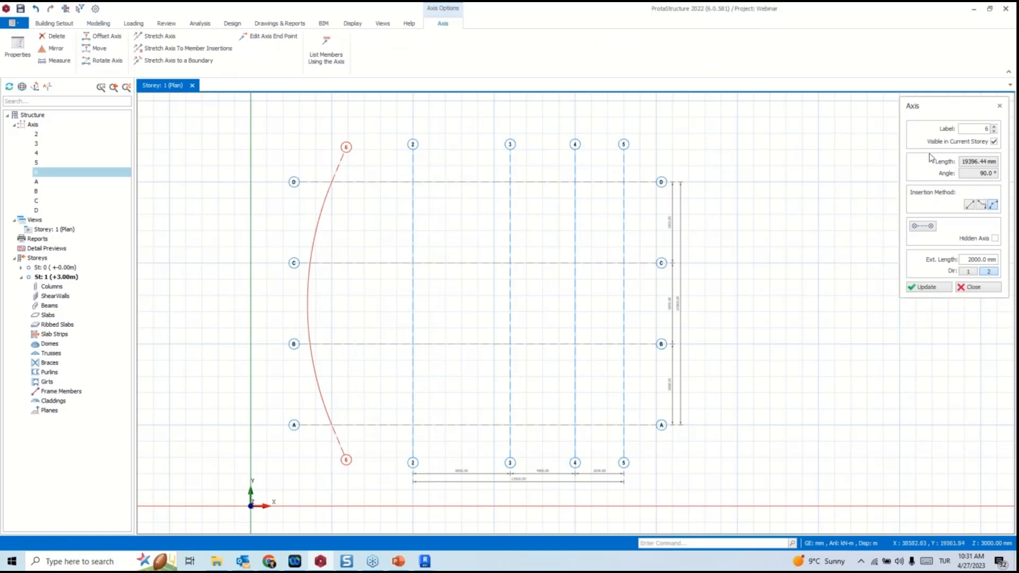
drag(948, 106, 838, 117)
key(shift+Tab)
text(1)
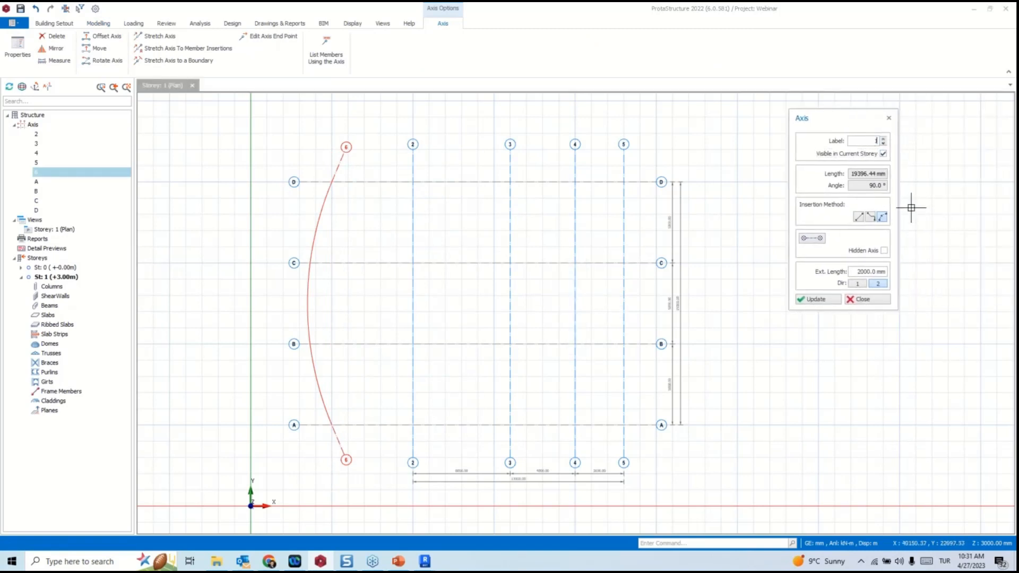
click(813, 300)
click(859, 300)
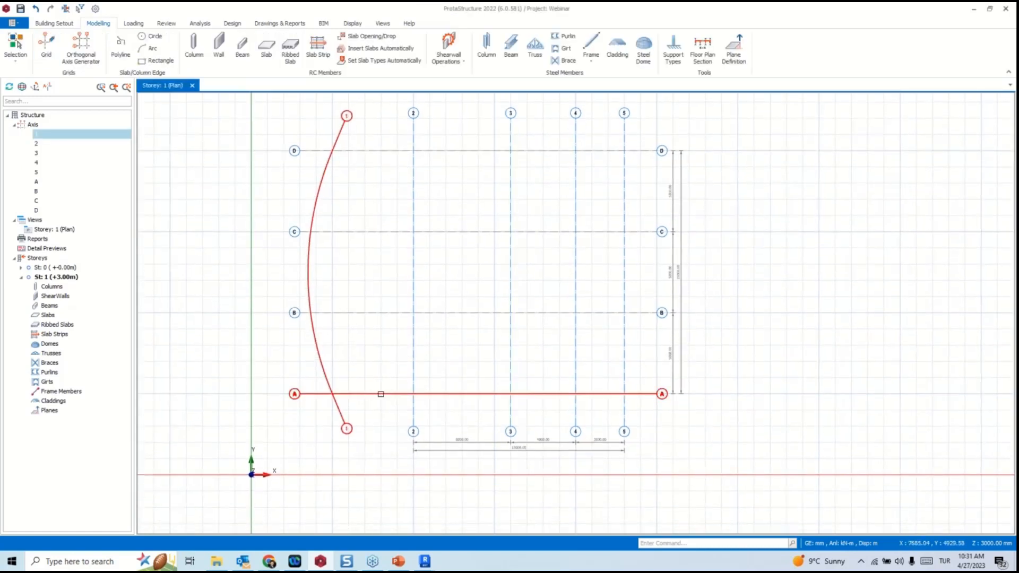
Delete axis A along the lower edge of the grid.
click(377, 394)
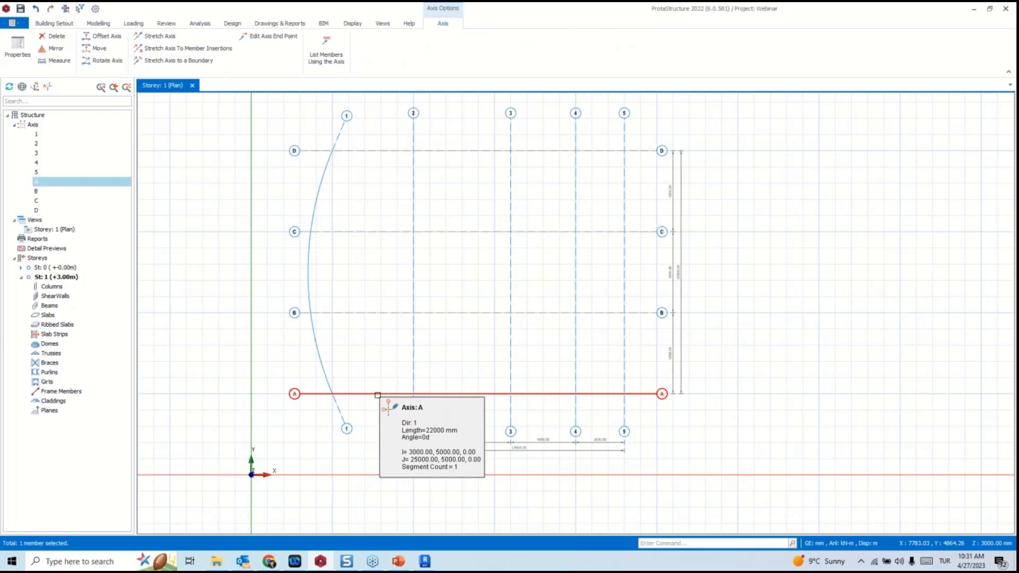
key(Delete)
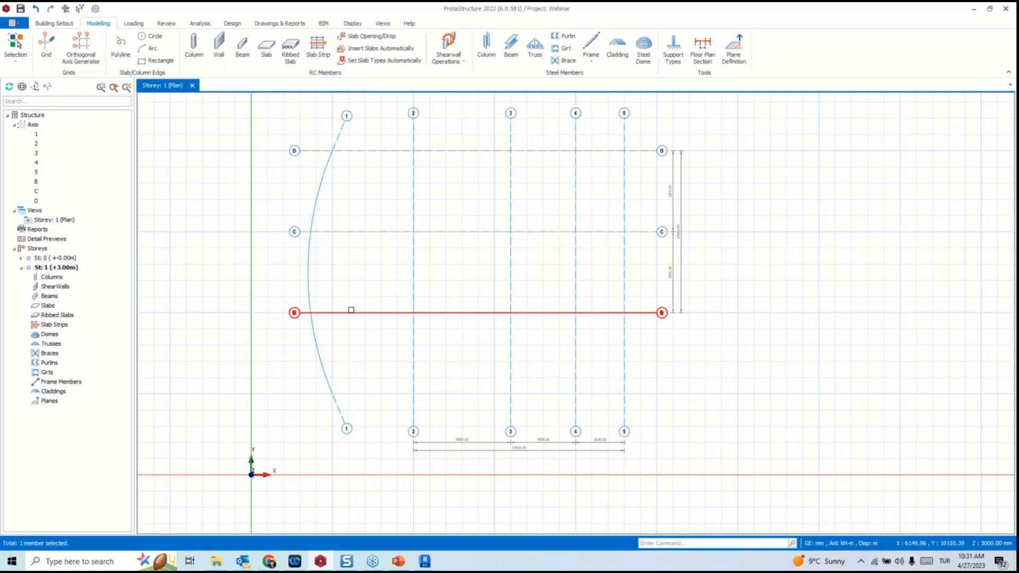
Using axis B's properties, start a polyline axis at arc axis 1's lower end point and run it parallel to X to x 12000, y 5000 mm.
click(351, 313)
right_click(351, 313)
click(394, 91)
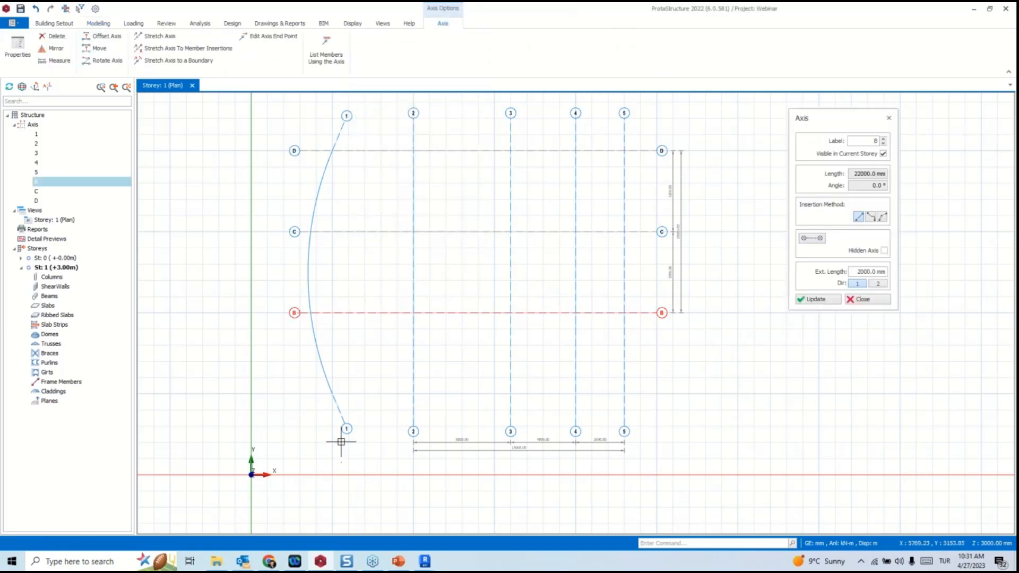
click(870, 217)
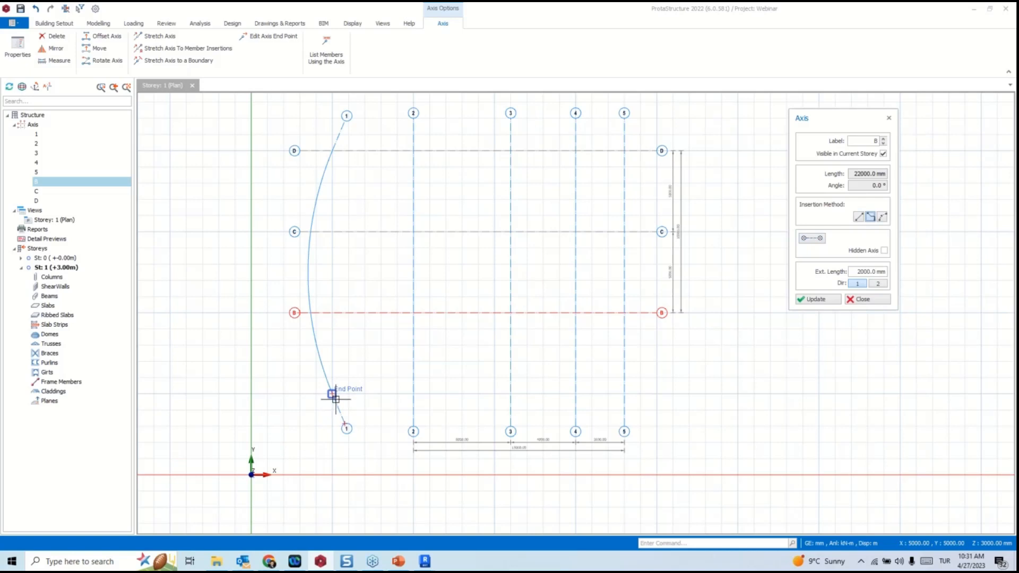
scroll(329, 391, up, 3)
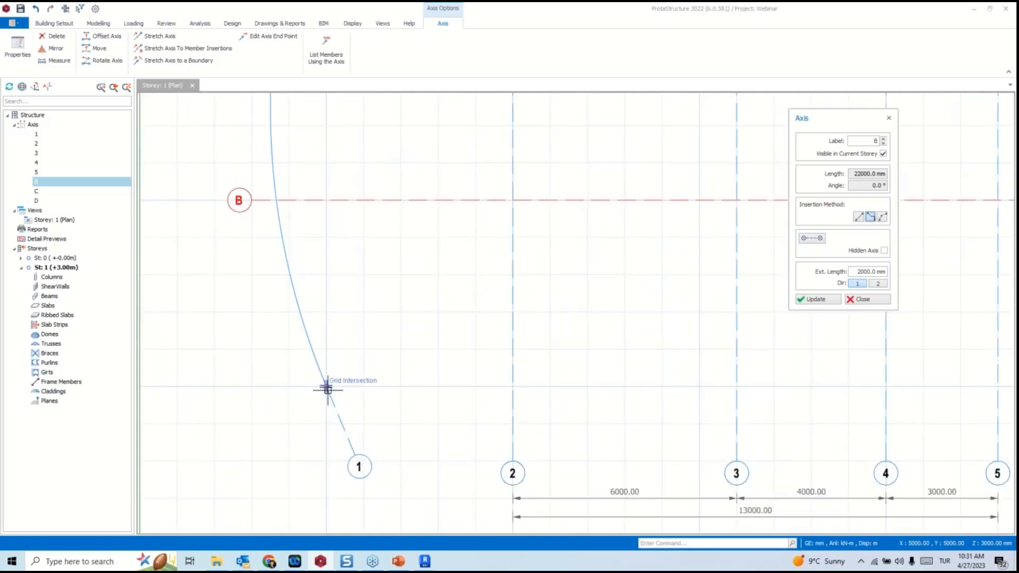
click(327, 388)
scroll(329, 390, down, 2)
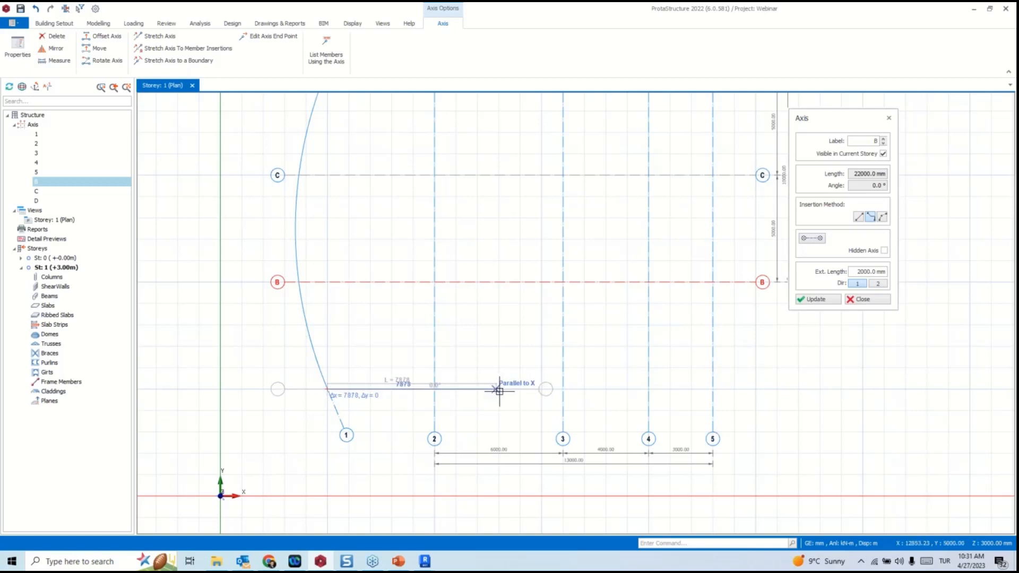
scroll(477, 390, down, 2)
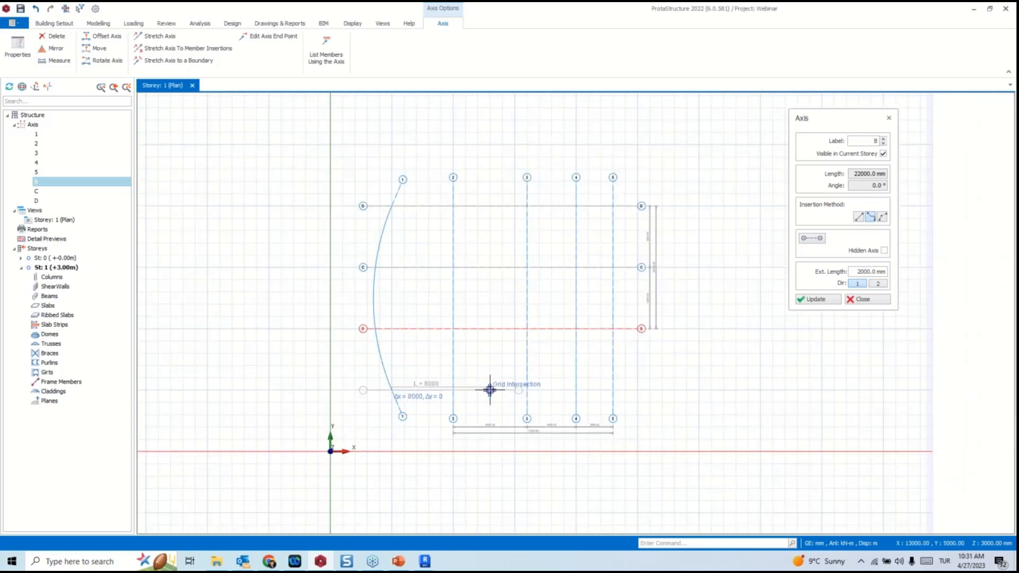
scroll(485, 390, up, 3)
scroll(490, 390, up, 1)
click(441, 393)
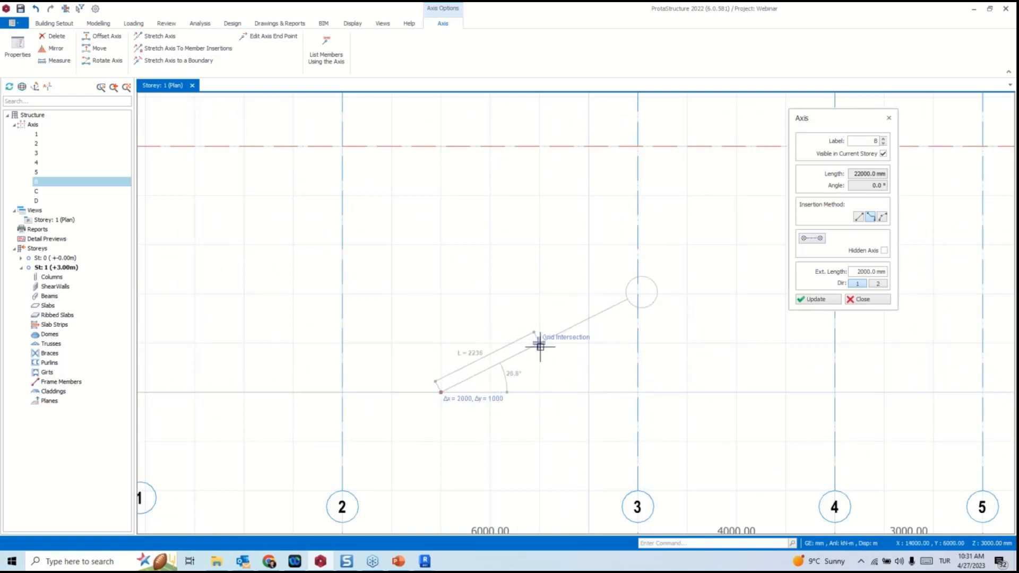
Continue the polyline axis through x 14000, y 6000 mm, extend it horizontally to axis 5, and finish it.
click(539, 345)
scroll(546, 346, down, 3)
scroll(602, 371, up, 2)
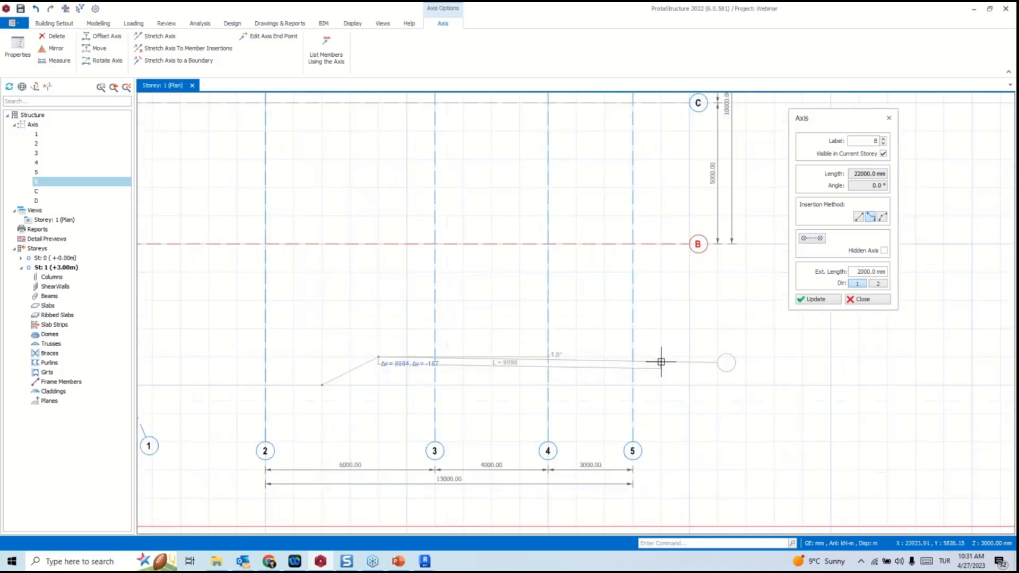
click(624, 357)
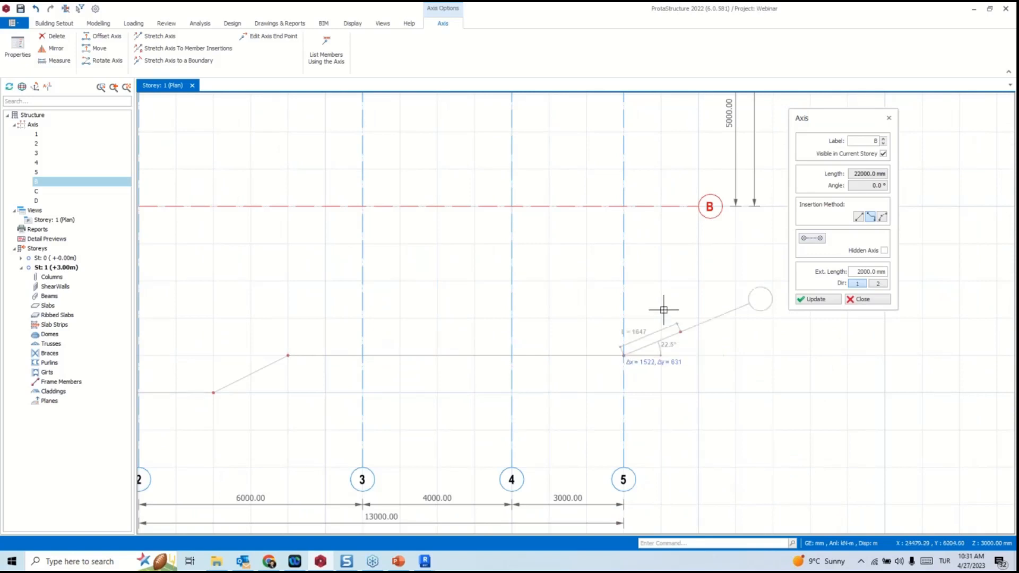
right_click(671, 348)
scroll(677, 375, down, 4)
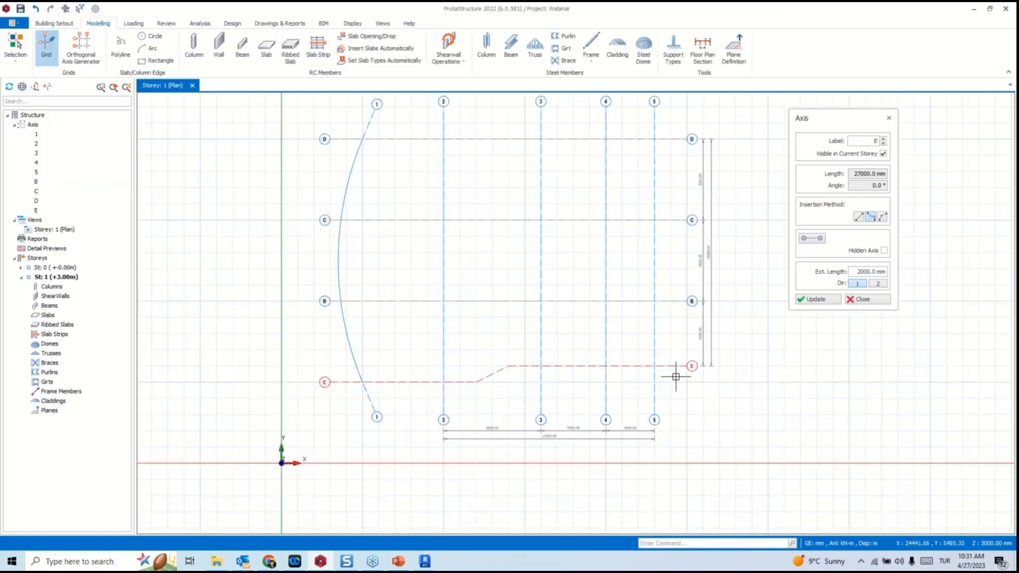
click(883, 299)
Insert 500 x 250 mm columns along axis D at its intersections with axes 4, 3 and 2.
middle_drag(555, 281, 548, 353)
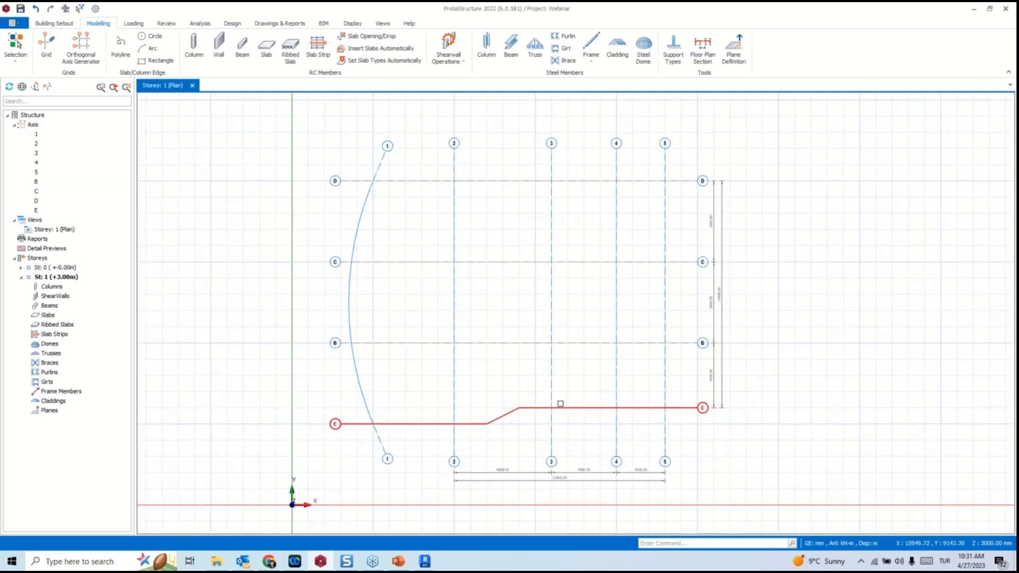
click(196, 49)
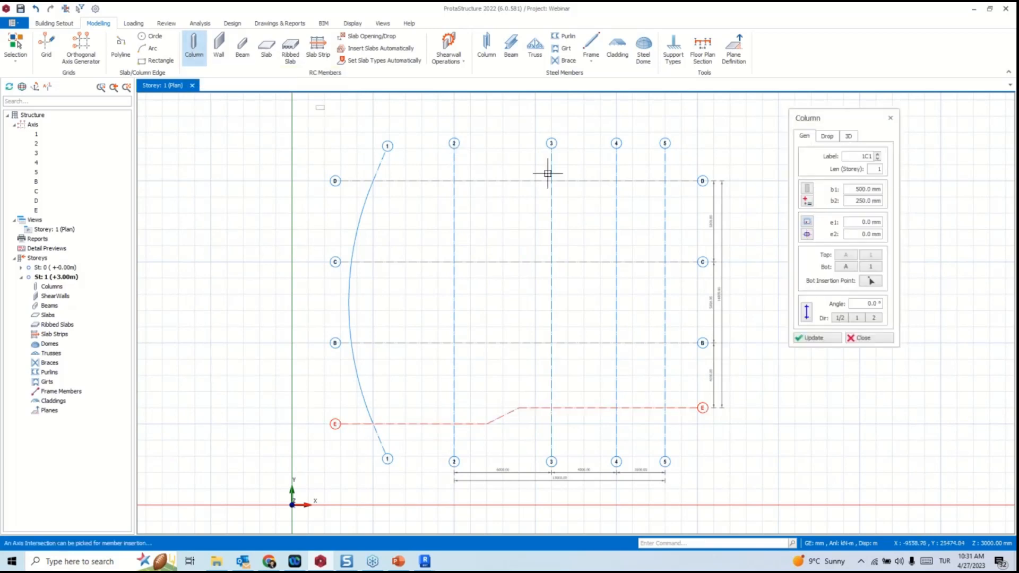
click(615, 181)
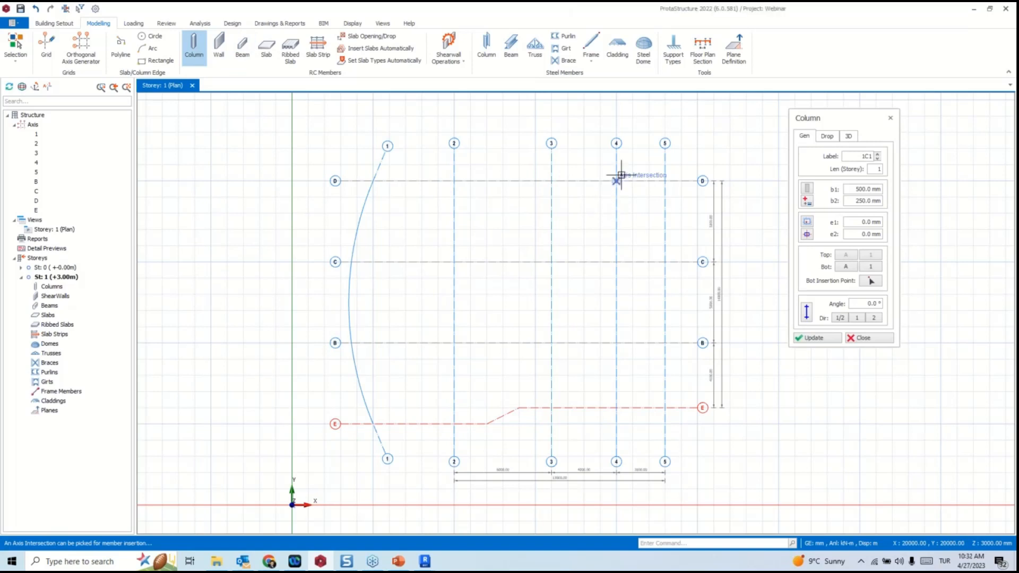
drag(570, 162, 440, 214)
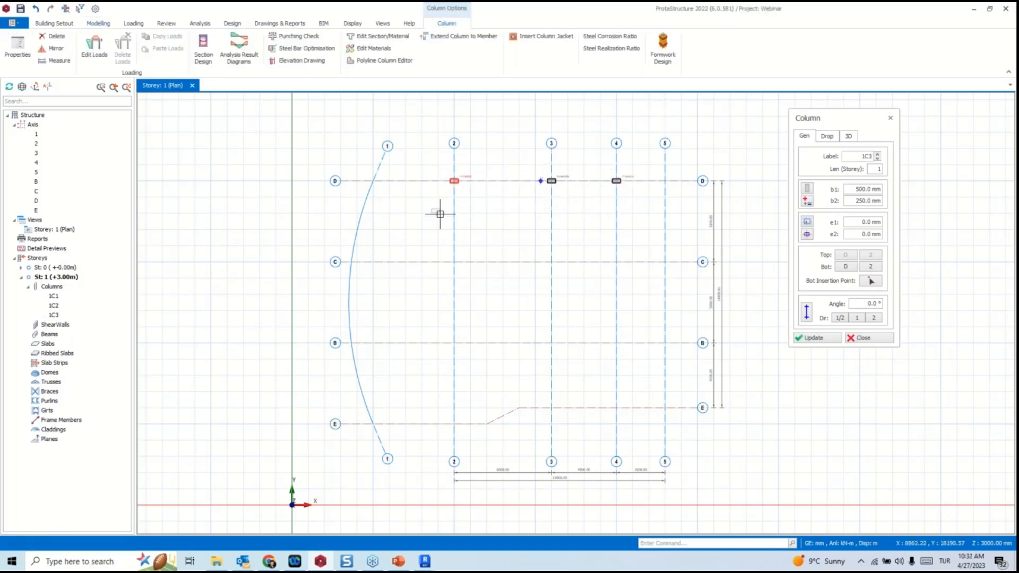
Insert columns with b1 250 and b2 500 mm, aligned to direction 2, at all intersections along arc axis 1.
click(807, 234)
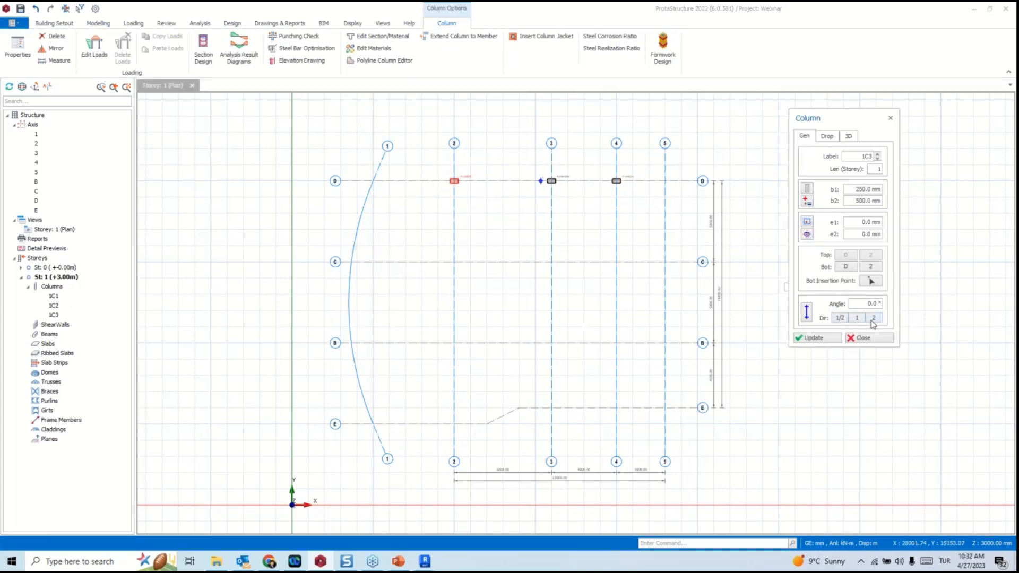
drag(403, 165, 343, 441)
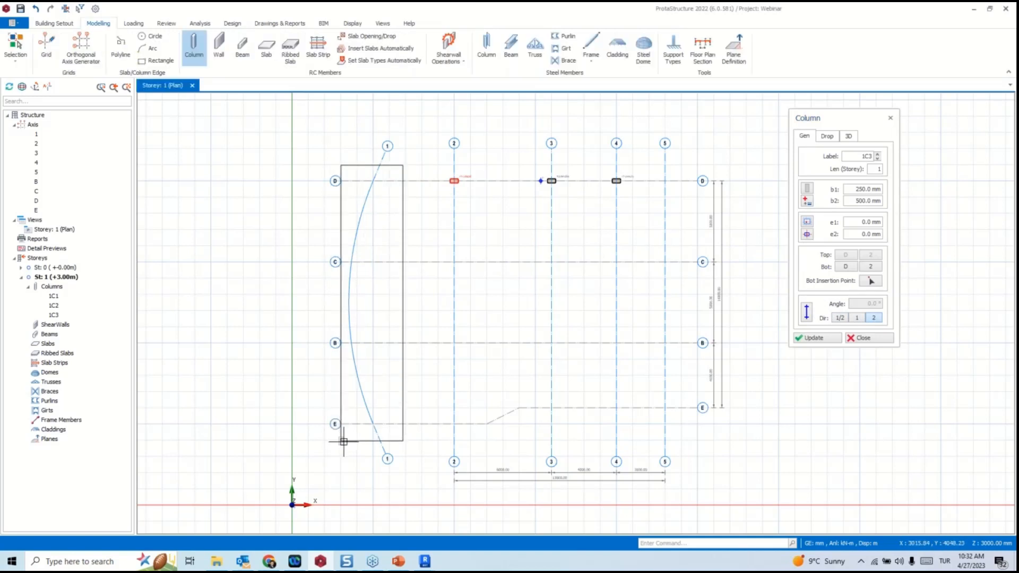
middle_drag(781, 238, 762, 195)
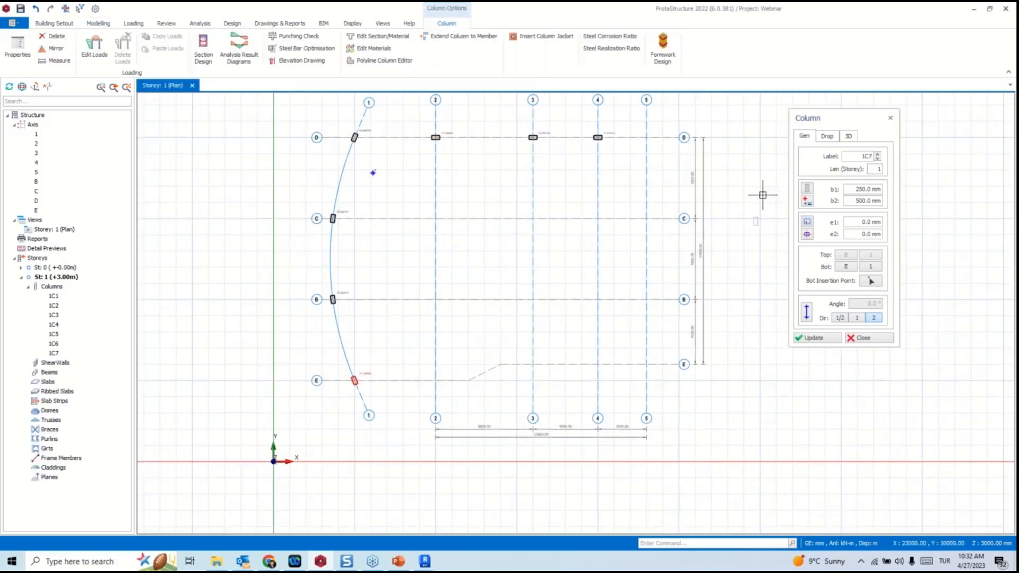
Change the column section to the circular concrete shape with a 400 mm diameter.
click(806, 199)
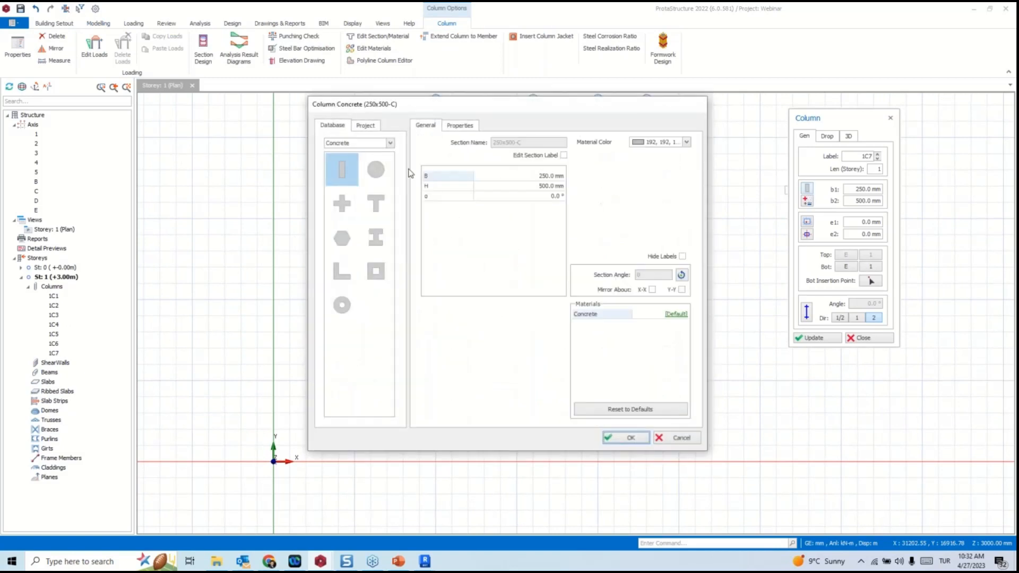
click(375, 171)
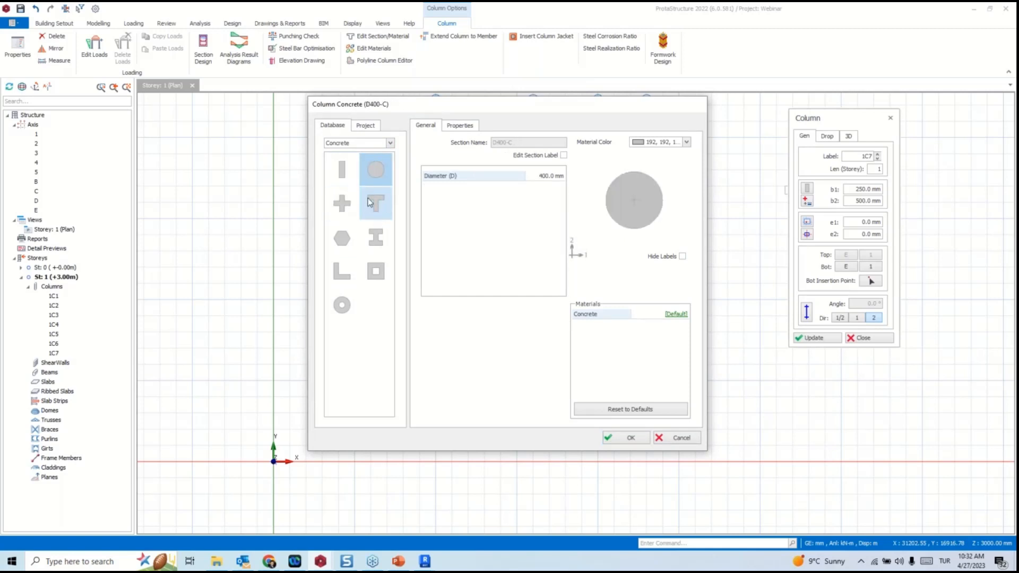
click(374, 143)
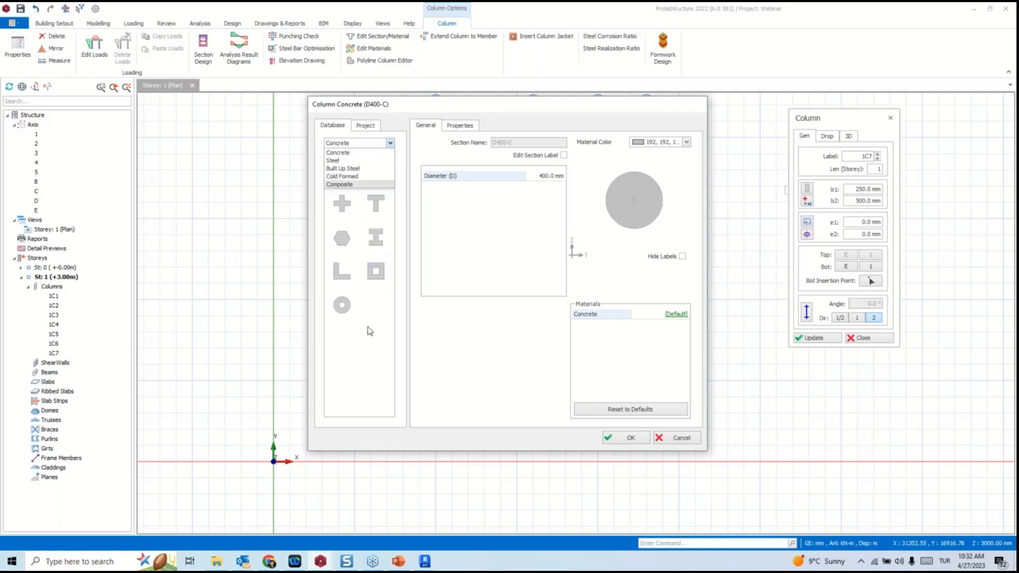
click(339, 152)
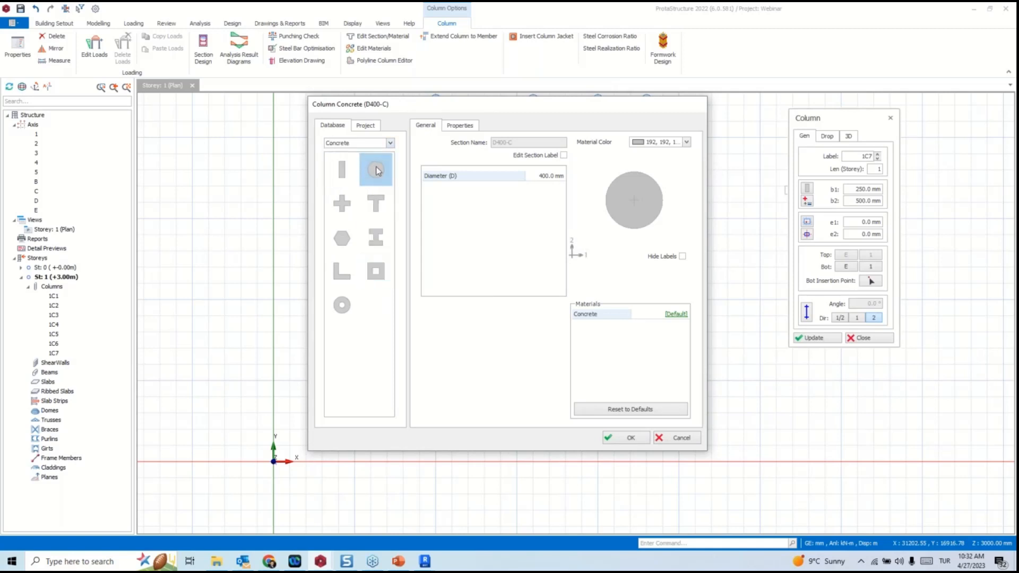
click(631, 439)
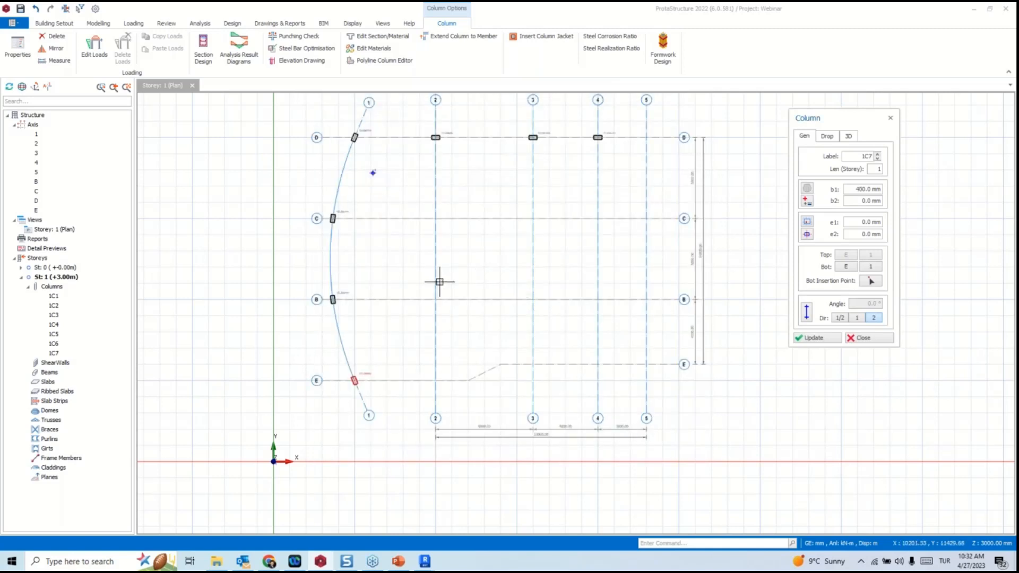
Insert the circular columns at intersections E-2, E-3, E-4, B-5 and C-5.
click(435, 381)
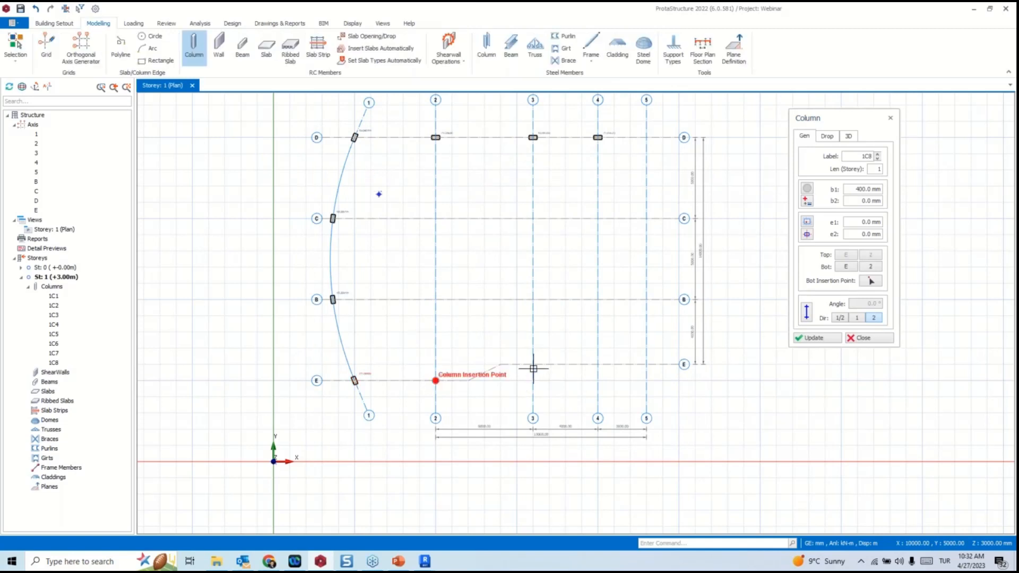
click(532, 365)
click(597, 365)
click(646, 299)
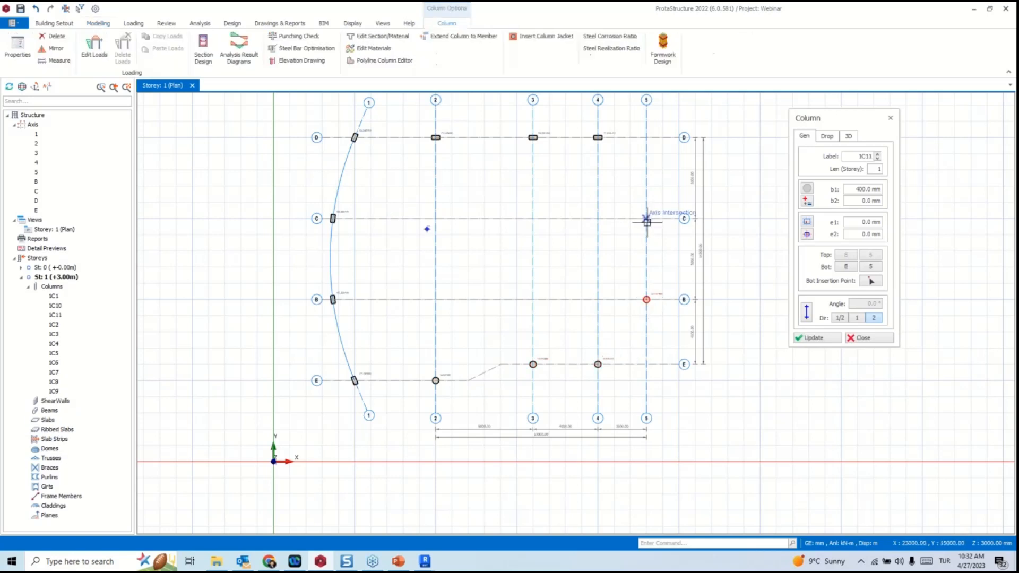
Change the column section to the L-shaped concrete section L500x250x500x250 with a section angle of 180 degrees.
click(809, 187)
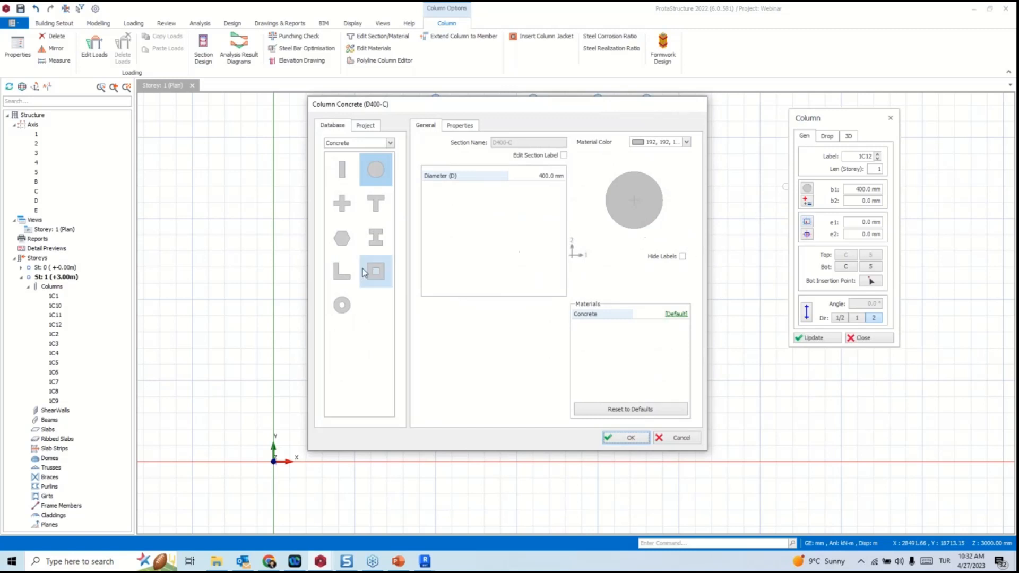
click(342, 271)
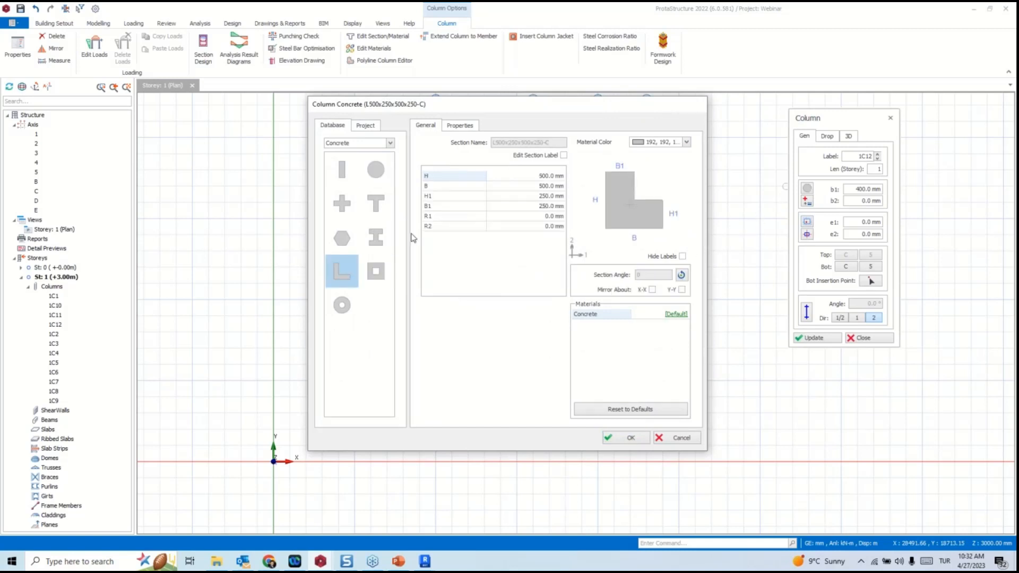
click(682, 275)
click(681, 276)
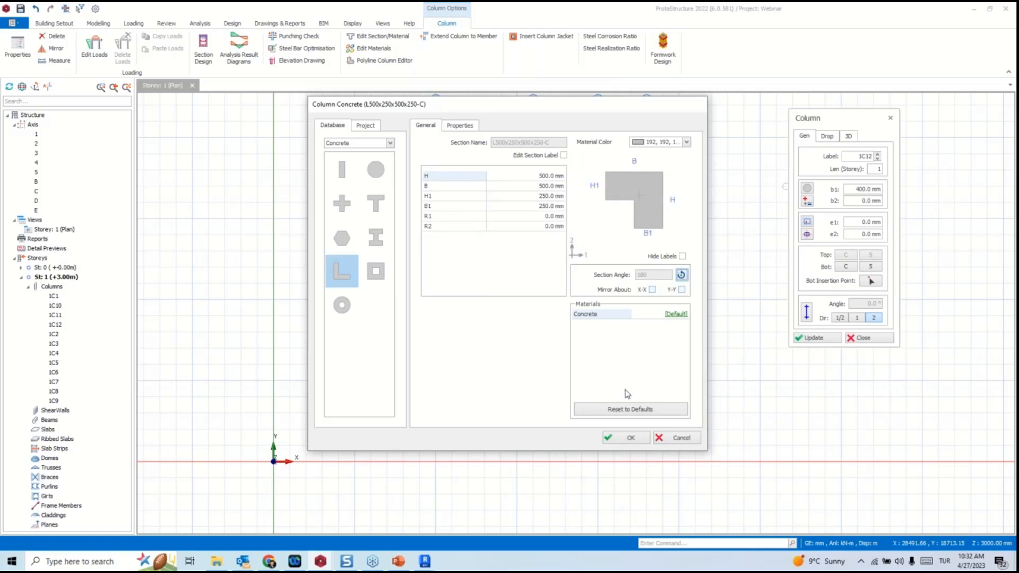
click(632, 438)
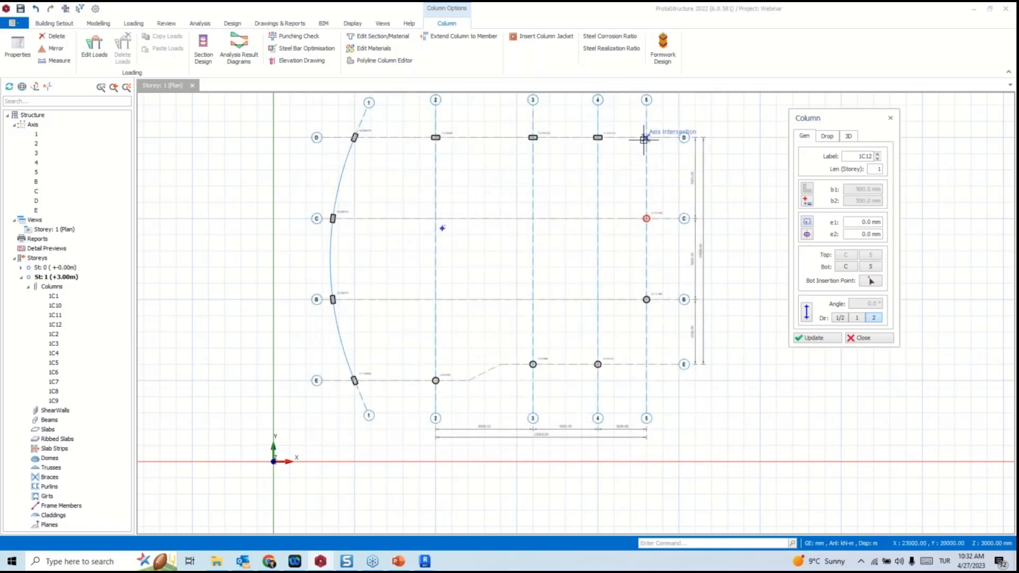
Insert the L-shaped column at intersection D-5 and align its outer corner to the axes with e1 and e2 of -208.3 mm.
click(654, 141)
scroll(654, 141, up, 3)
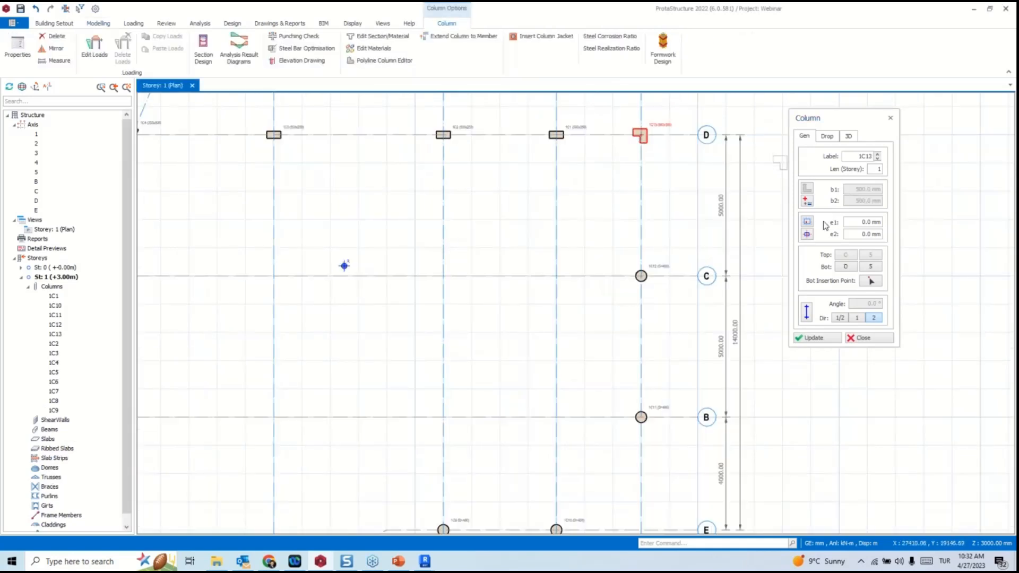
click(807, 234)
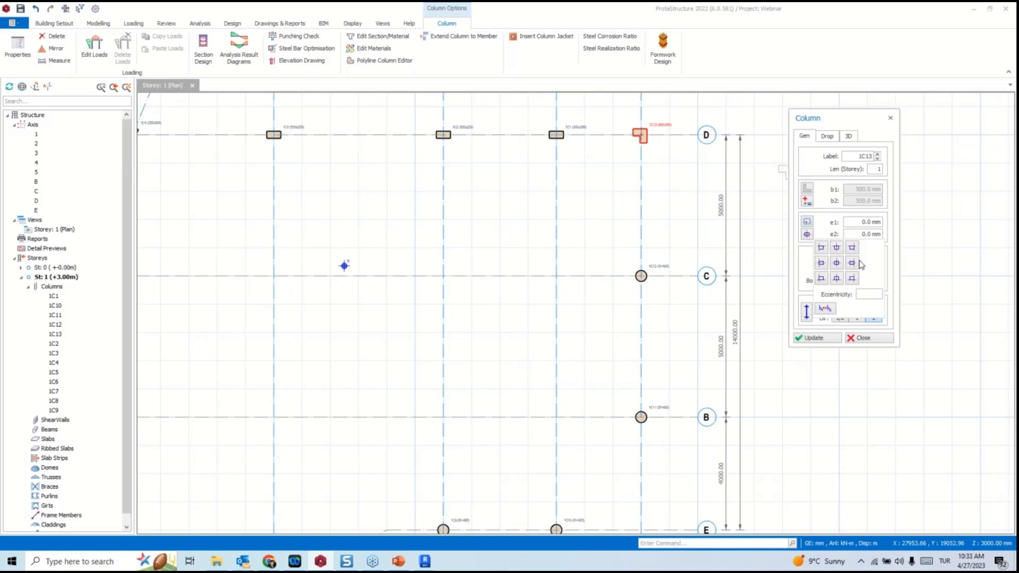
click(854, 250)
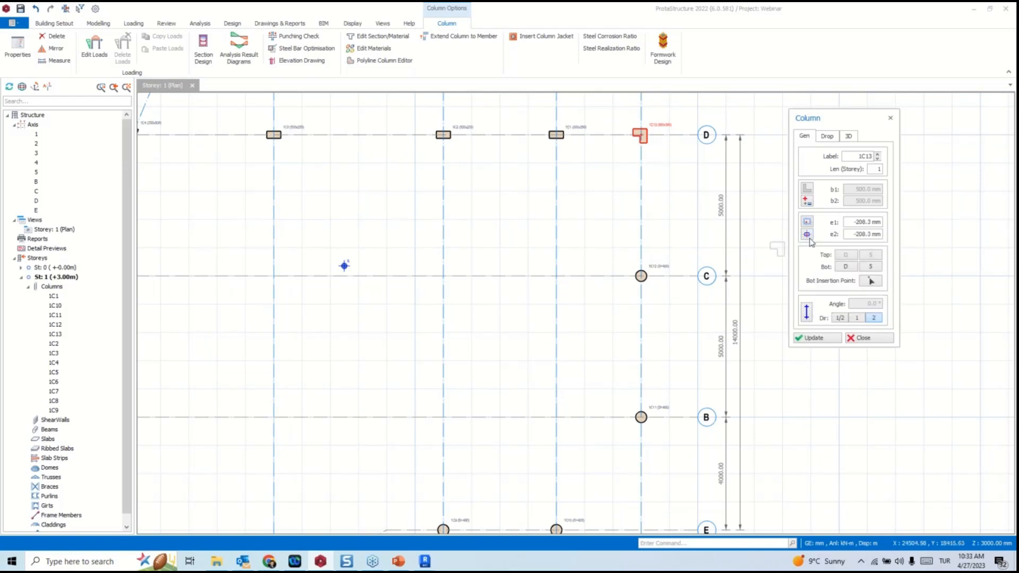
click(818, 338)
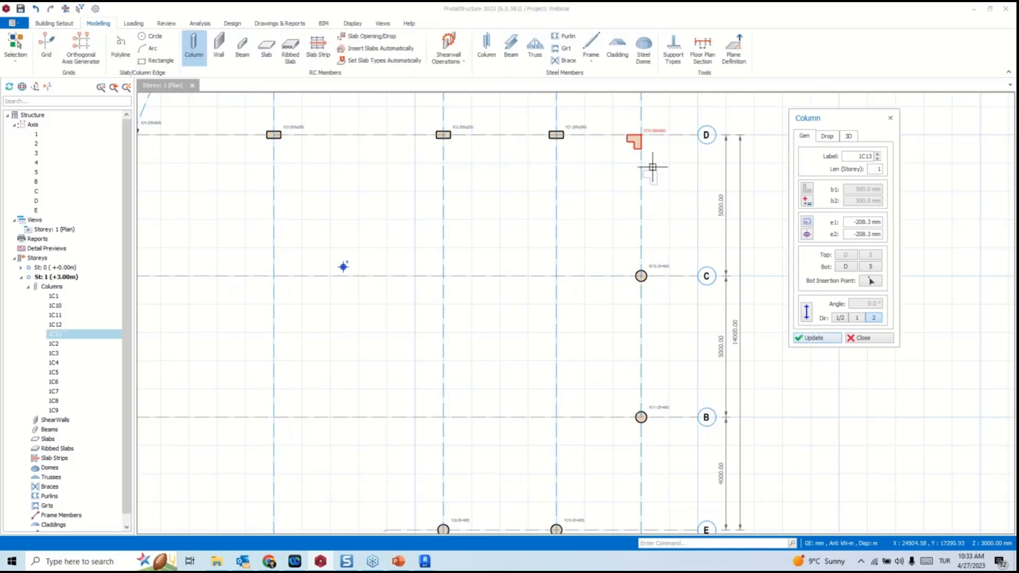
Reposition the L-shaped column at D-5 to eccentricities e1 -83.0 mm and e2 -108.3 mm, and close the column properties.
right_click(651, 144)
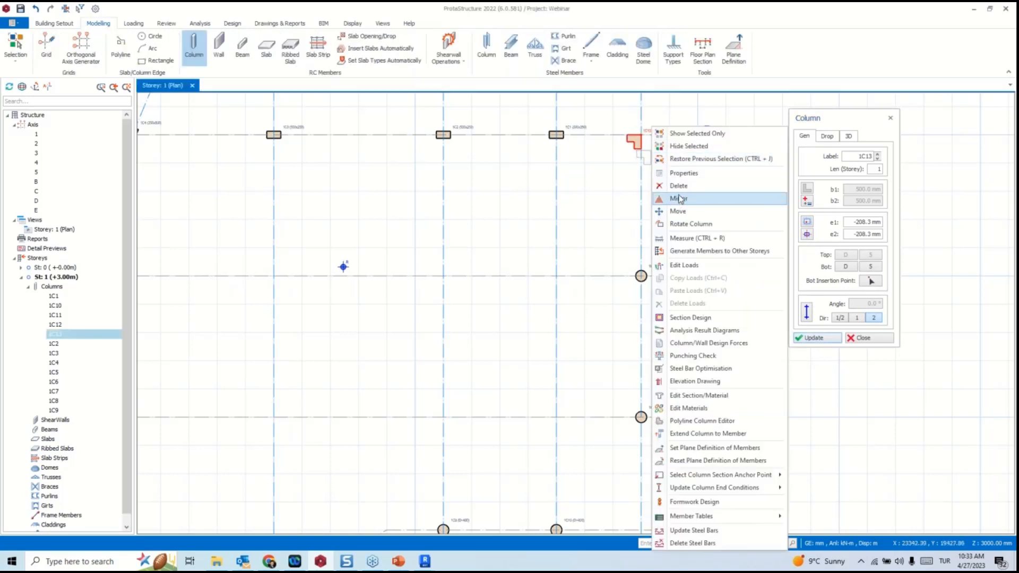
click(678, 198)
click(654, 130)
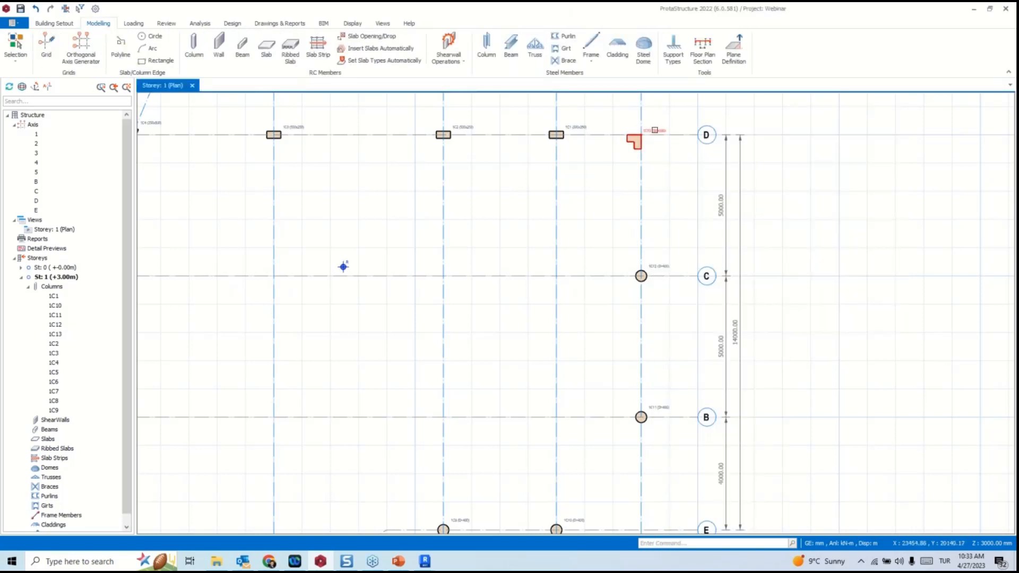
right_click(654, 130)
click(676, 160)
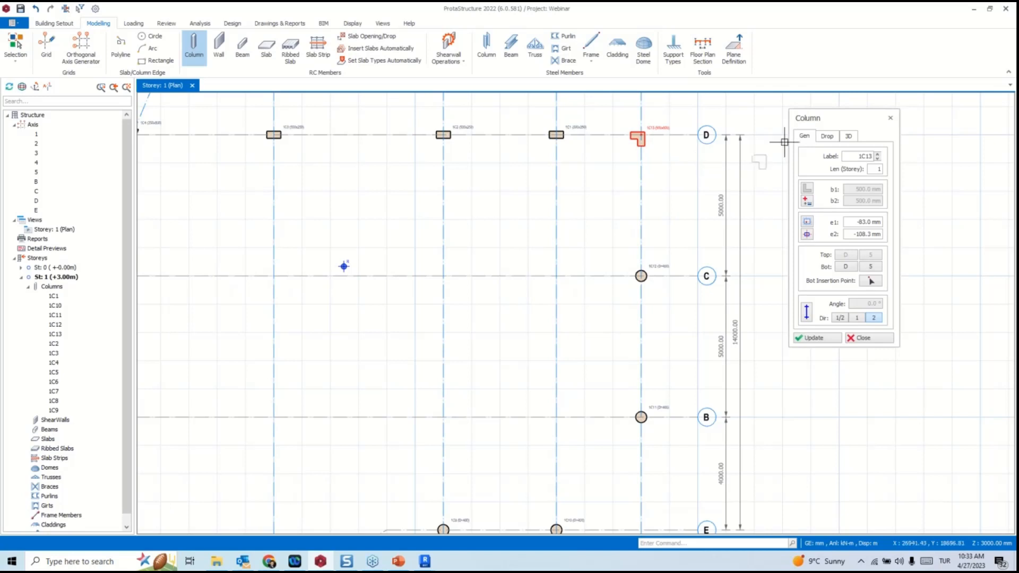
click(890, 117)
middle_drag(373, 214, 541, 145)
scroll(543, 153, down, 3)
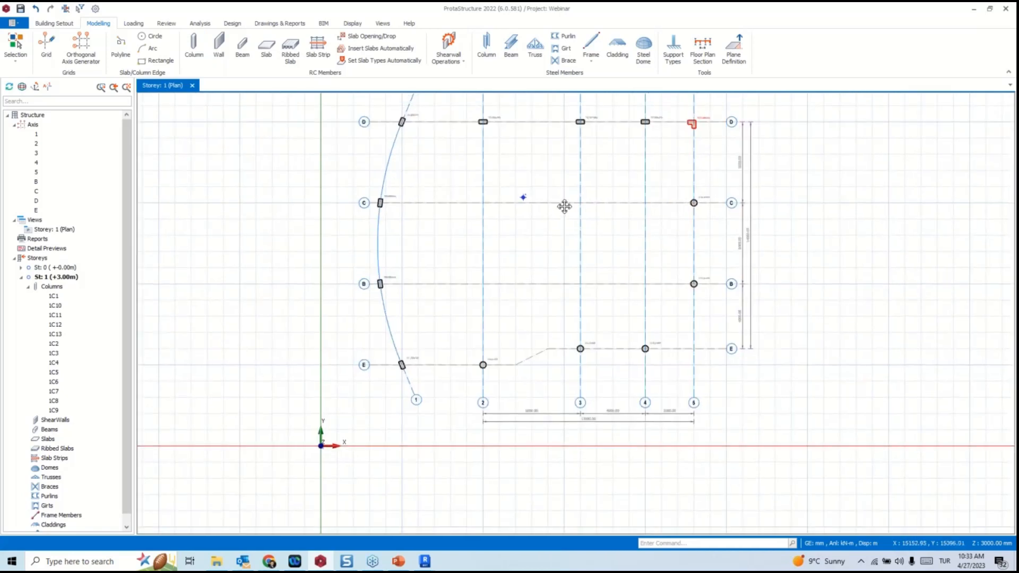
Insert 250 mm shear walls on axis C and axis B between 2 and 3, and on axes 2 and 4 between B and C.
click(219, 47)
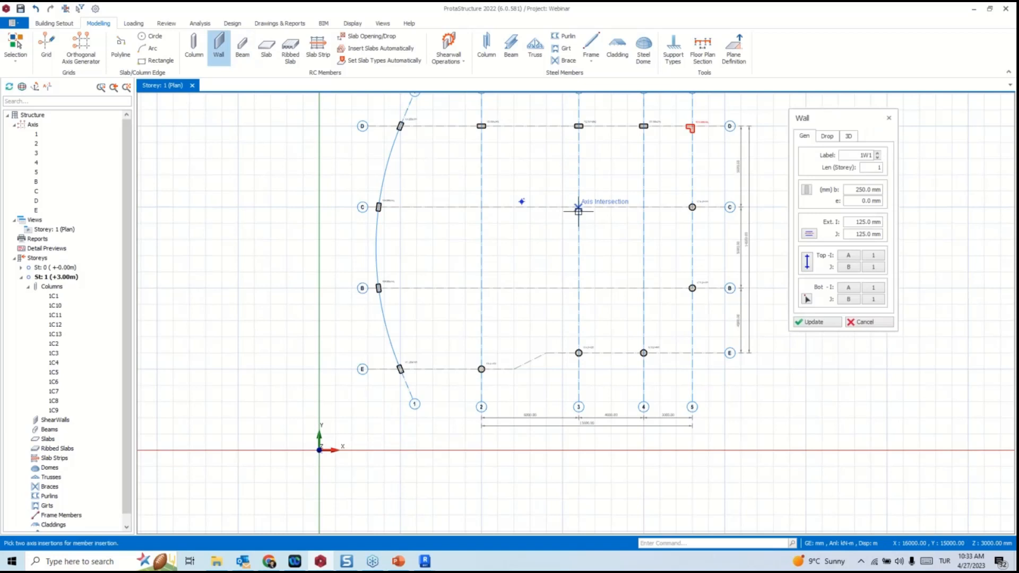
click(578, 207)
click(522, 203)
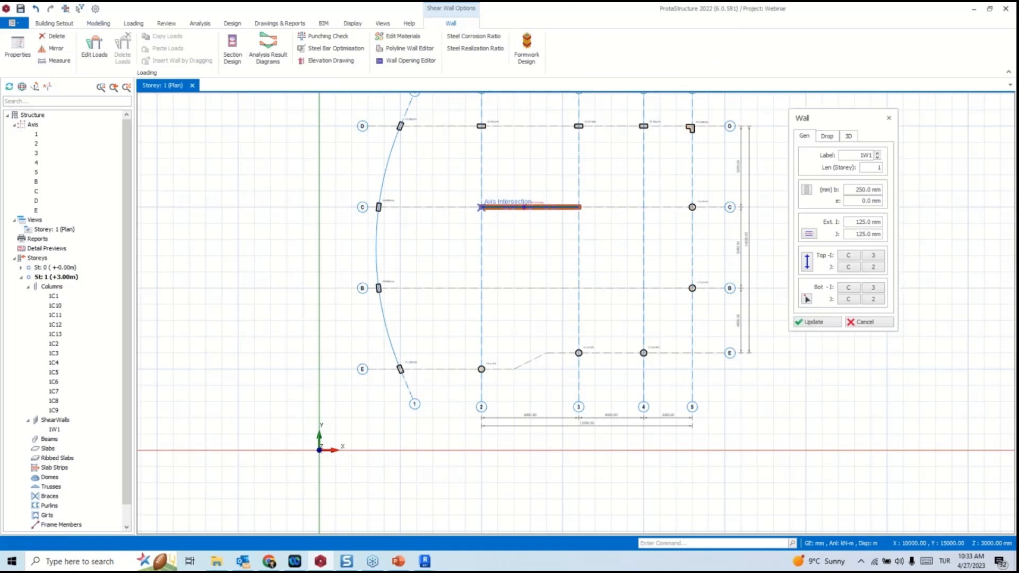
click(481, 207)
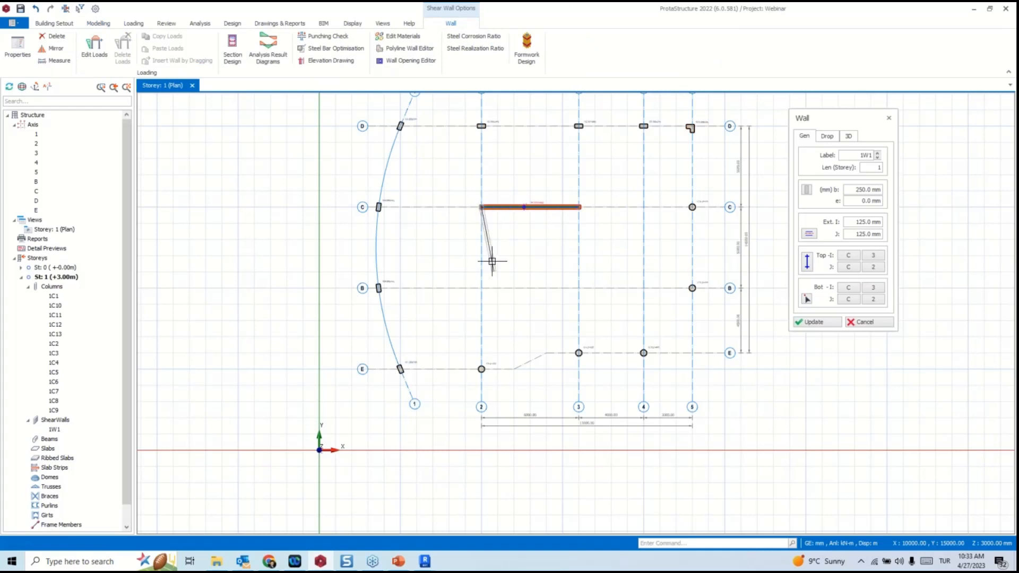
click(482, 288)
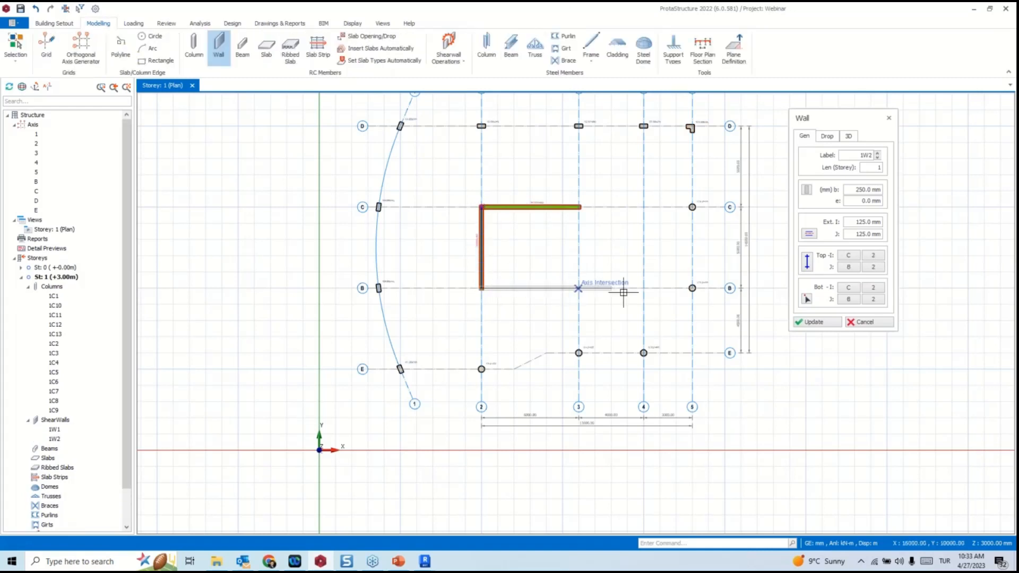
click(656, 291)
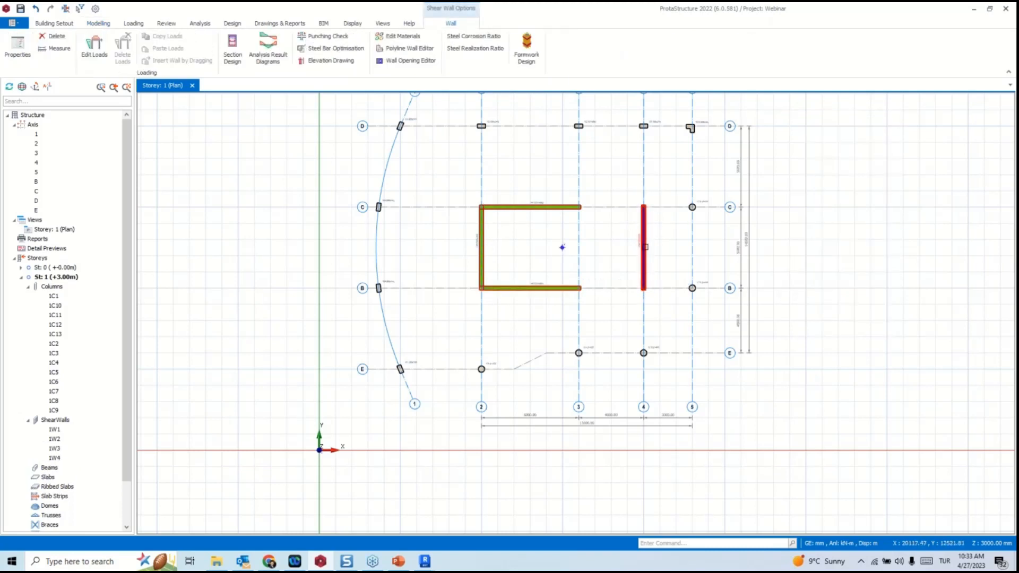
Add a 1000x1000 mm opening to the axis 4 shear wall at X 2000 mm and Y 1000 mm.
right_click(642, 247)
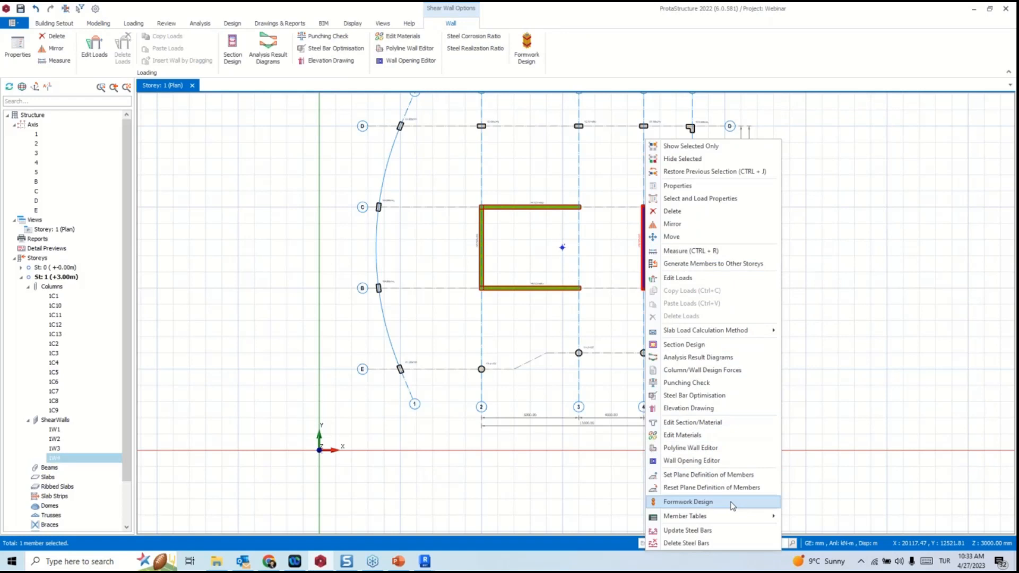
click(689, 460)
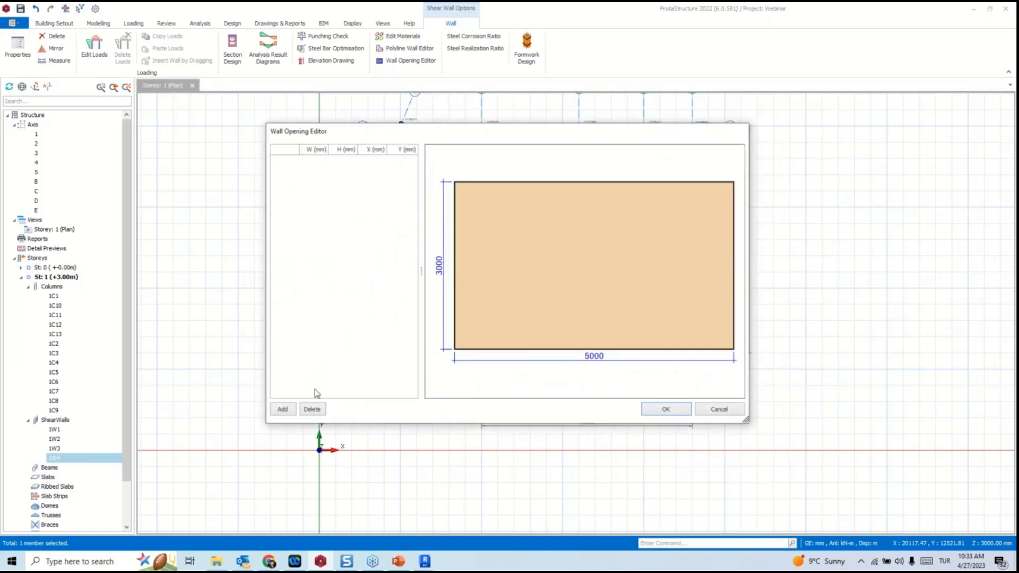
click(283, 409)
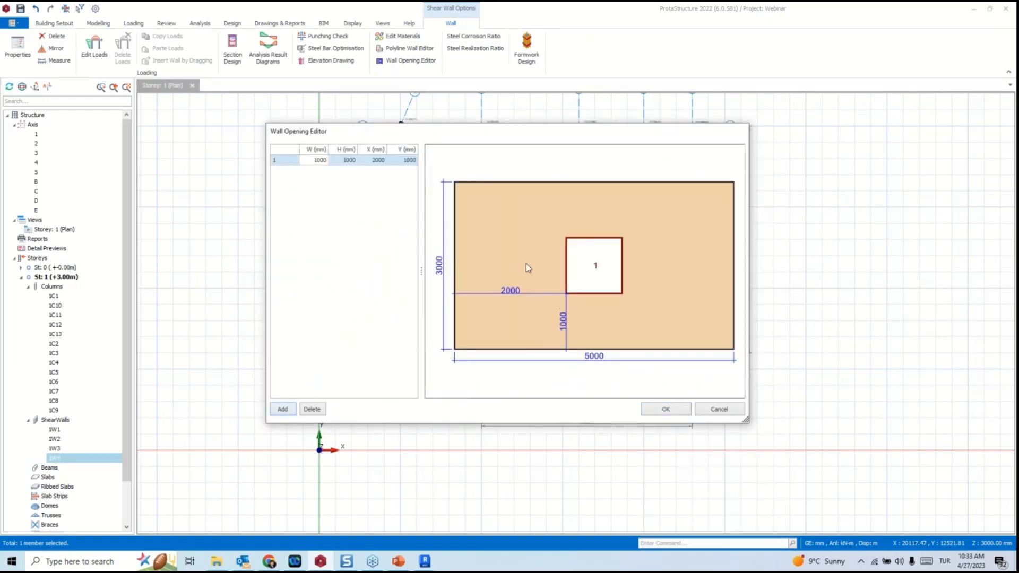
click(666, 410)
Merge the three connected shear walls on axes C, 2 and B into one core wall.
scroll(533, 219, up, 2)
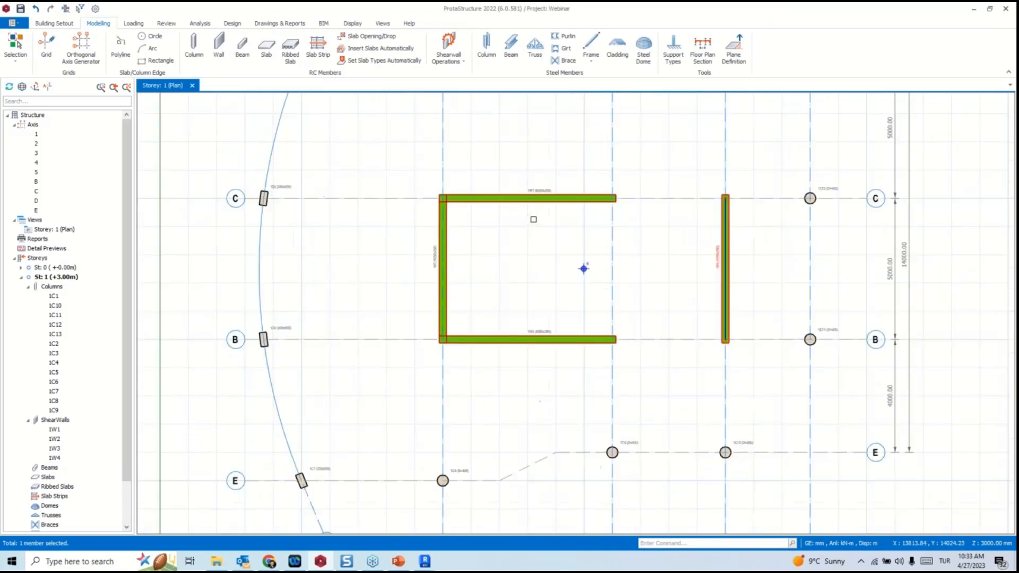
drag(385, 153, 675, 374)
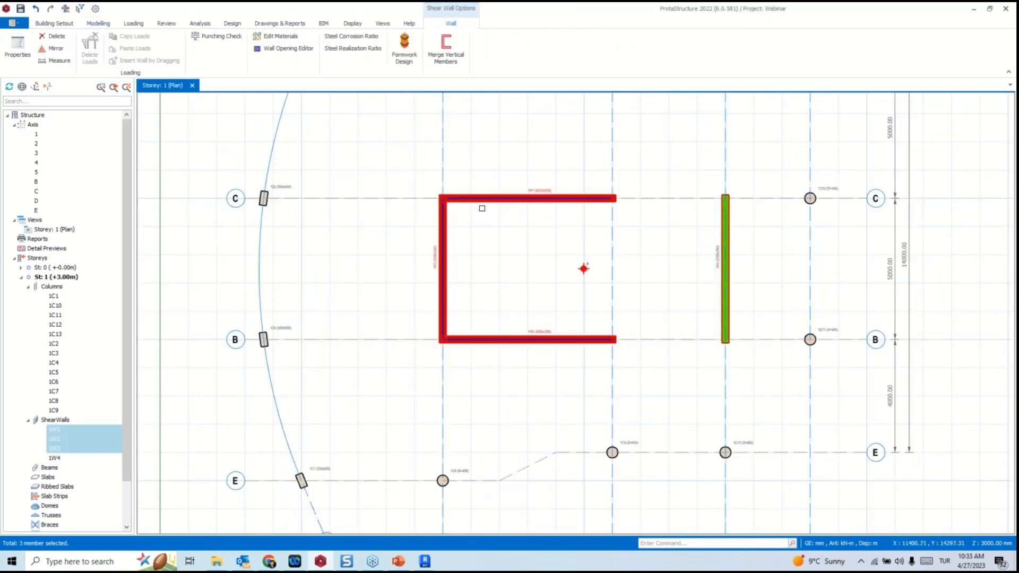
click(446, 47)
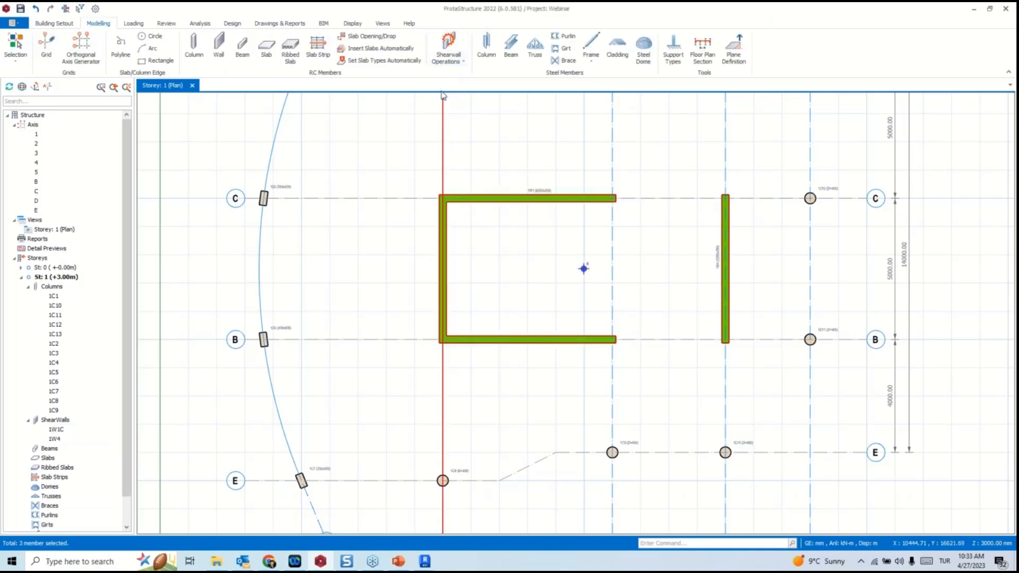
Separate all merged vertical members in the structure back into individual walls.
click(446, 60)
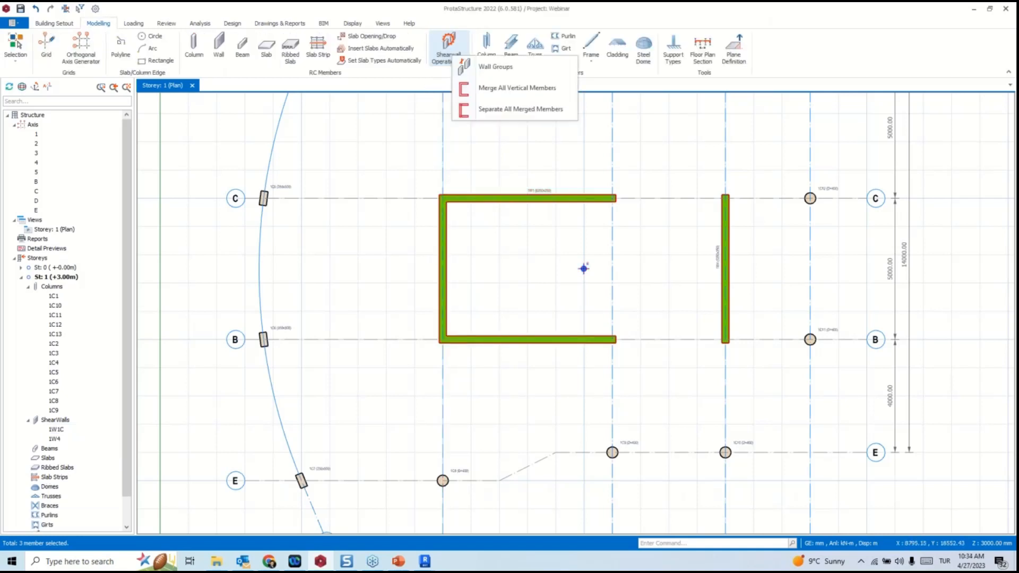
click(511, 109)
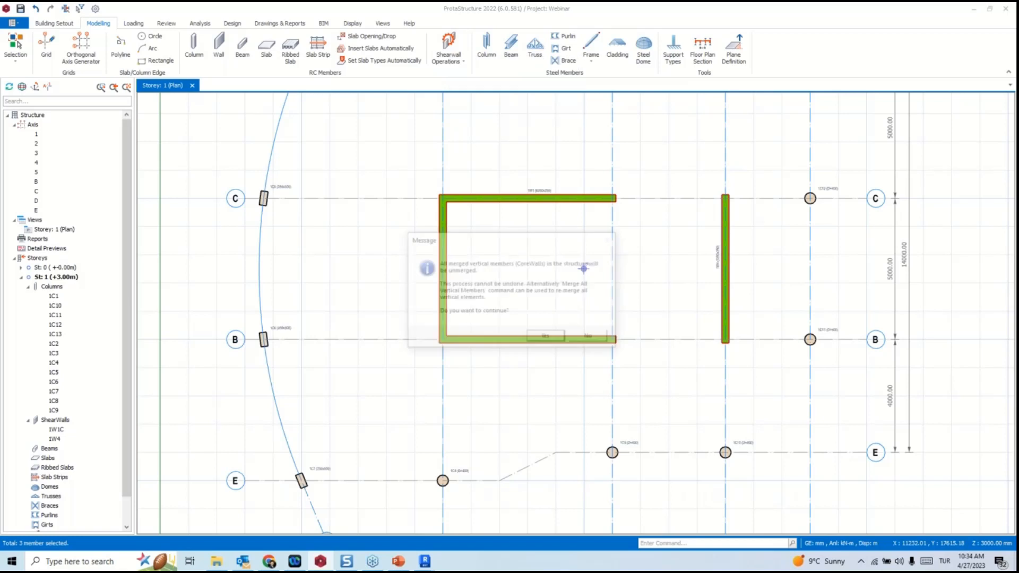
click(547, 337)
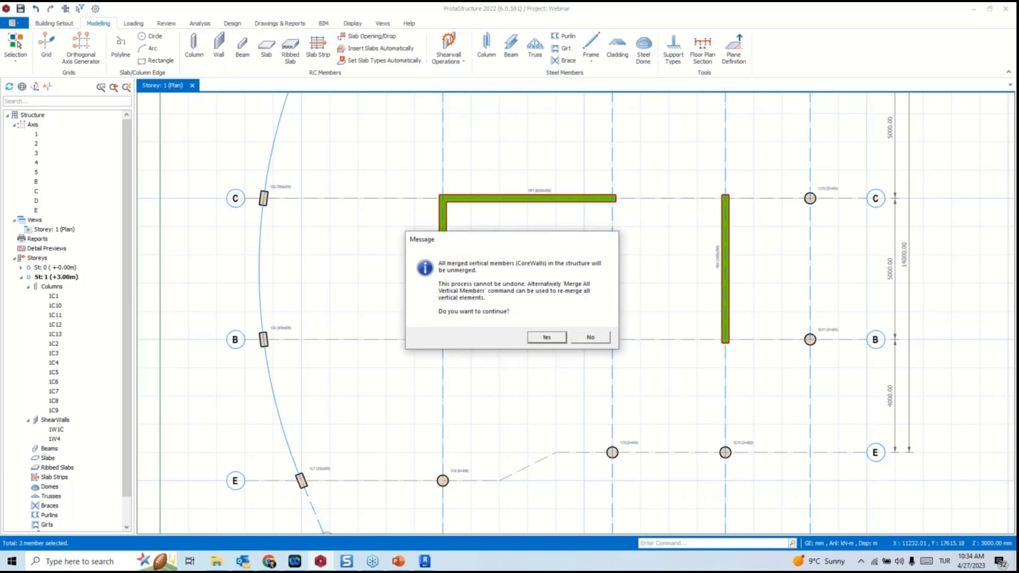
Insert 250x500 mm beams along axis D from axis 1 to axis 5.
scroll(583, 268, down, 2)
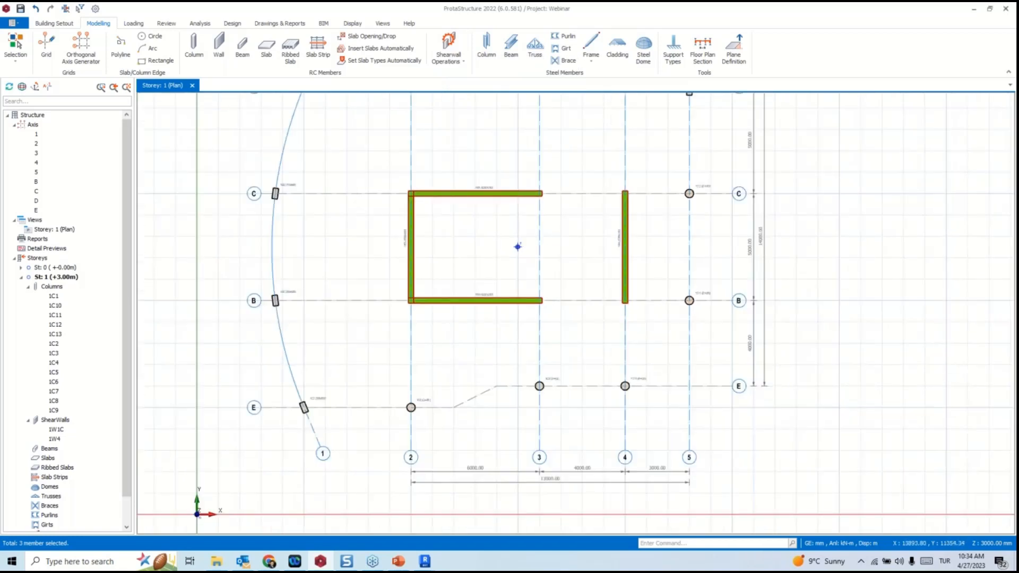
middle_drag(544, 235, 519, 287)
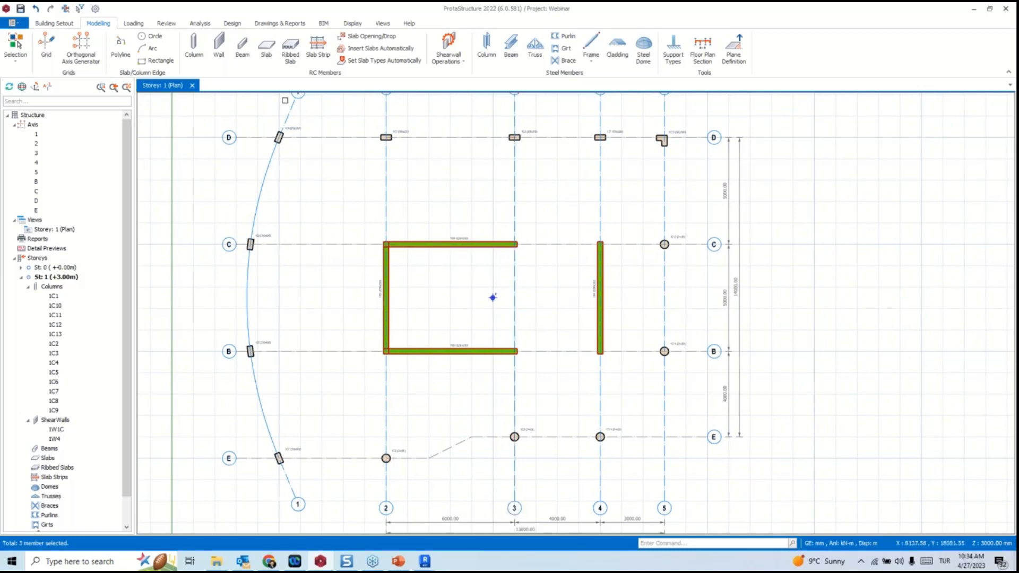
click(243, 48)
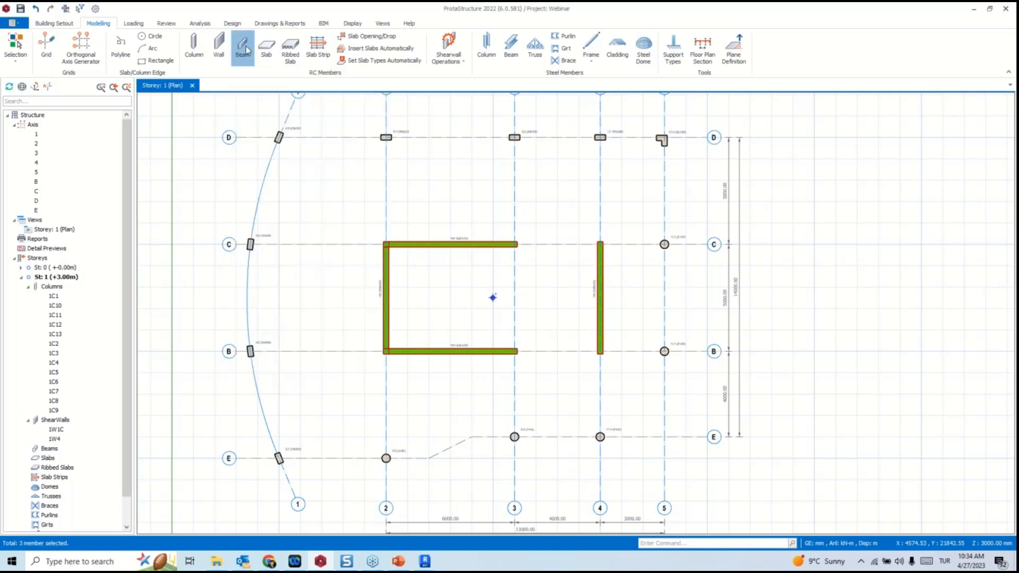
click(278, 136)
click(387, 138)
click(665, 142)
scroll(512, 135, up, 4)
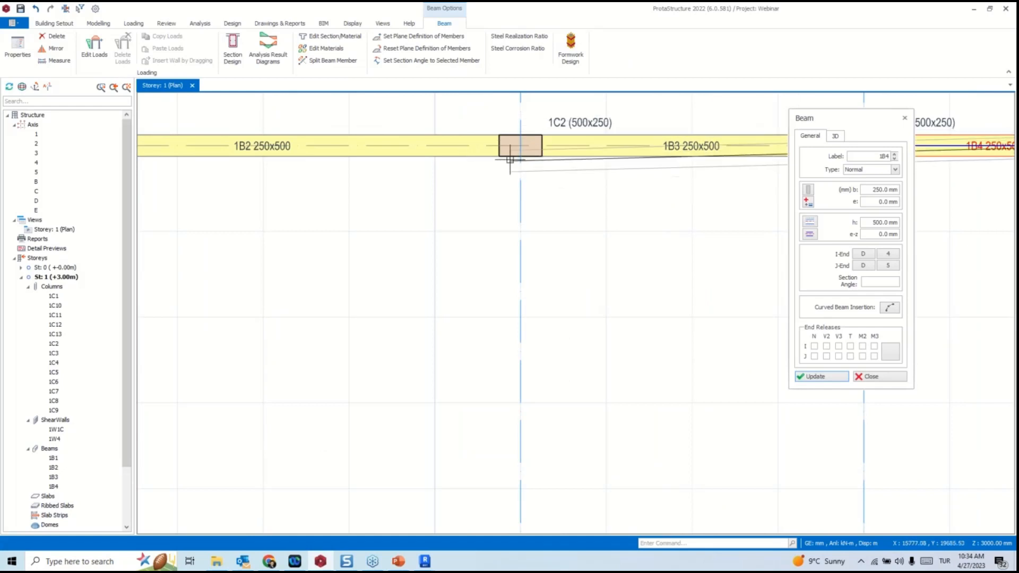
scroll(510, 159, down, 5)
scroll(531, 154, up, 5)
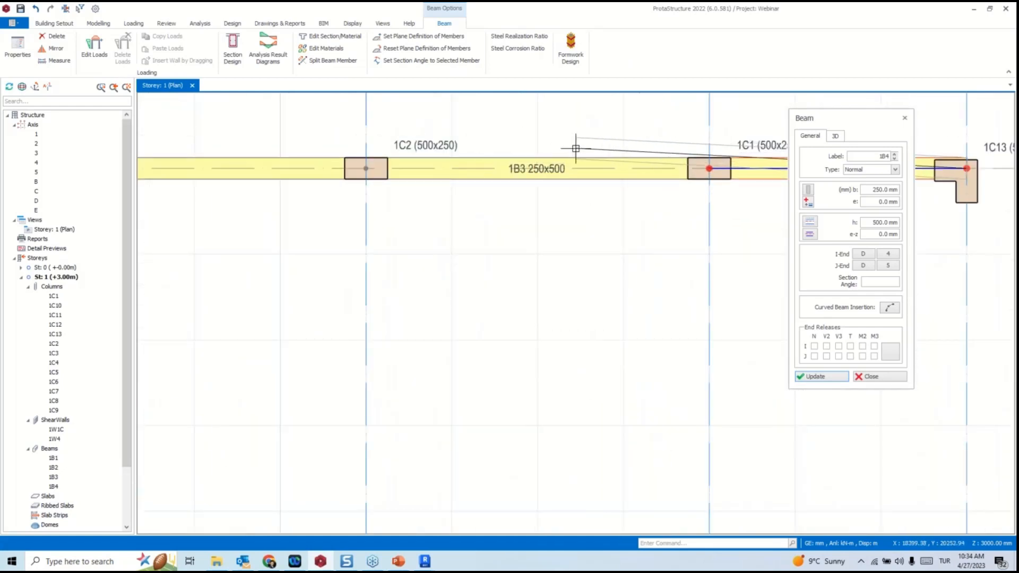
middle_drag(576, 149, 344, 178)
scroll(617, 206, up, 6)
scroll(653, 183, down, 6)
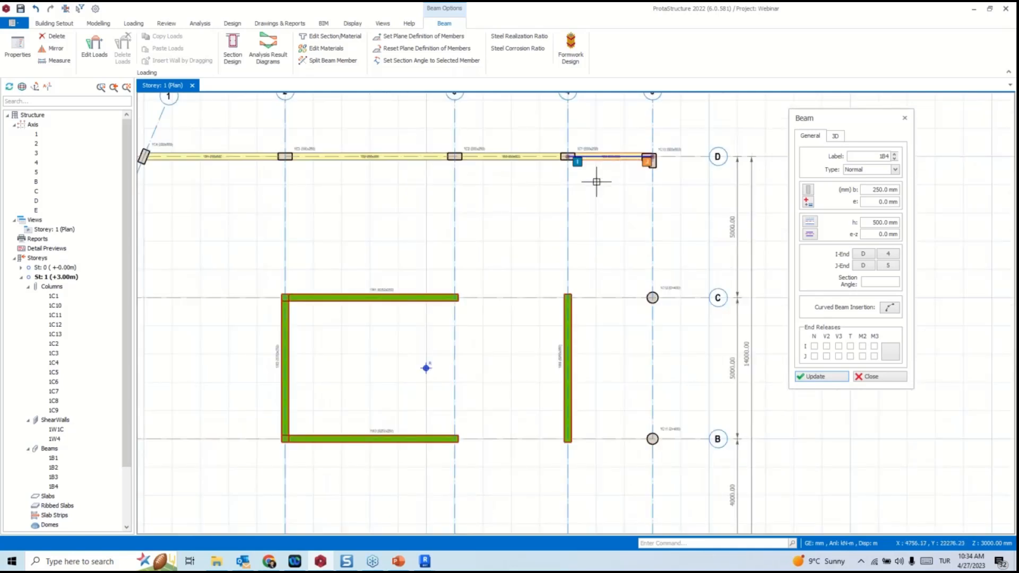
Insert beams along arc axis 1 from D to E, axes 2 and 3 between C and D, and axes B and C between 1 and 2.
scroll(497, 220, down, 6)
scroll(458, 235, up, 4)
drag(553, 140, 411, 258)
middle_drag(398, 226, 428, 192)
scroll(428, 193, up, 2)
scroll(400, 141, down, 2)
drag(402, 107, 343, 320)
scroll(399, 322, up, 1)
drag(469, 129, 323, 243)
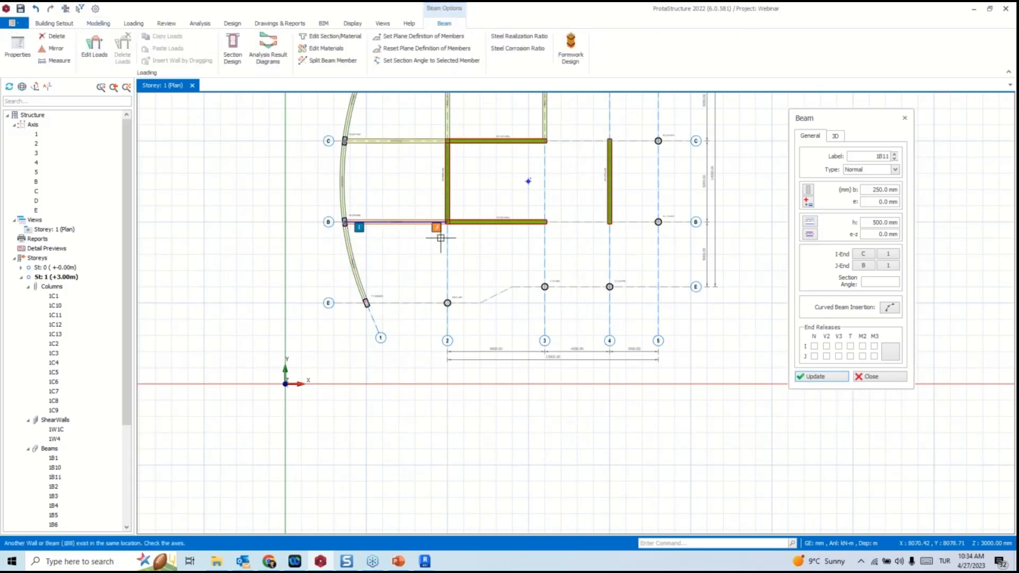
Insert beams on axis 2 between B and E and along axis E from 1 to 3, following its polyline.
drag(471, 208, 318, 319)
scroll(532, 268, up, 2)
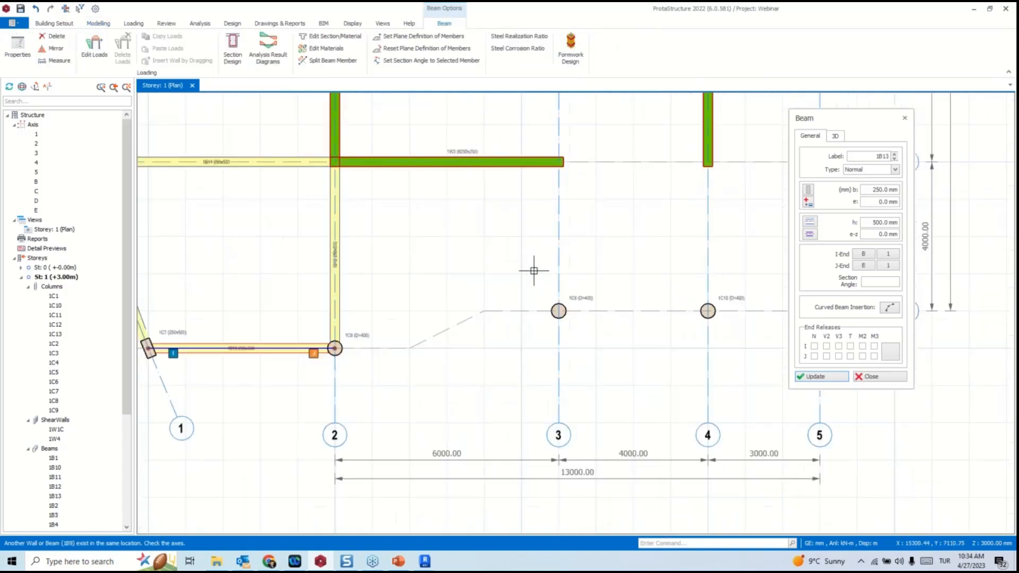
scroll(552, 239, up, 1)
drag(571, 213, 292, 312)
Insert beams on axes B and C from 3 to 5, axis 3 between B and C, and axis 5 from B to D.
scroll(342, 294, down, 3)
scroll(466, 316, down, 2)
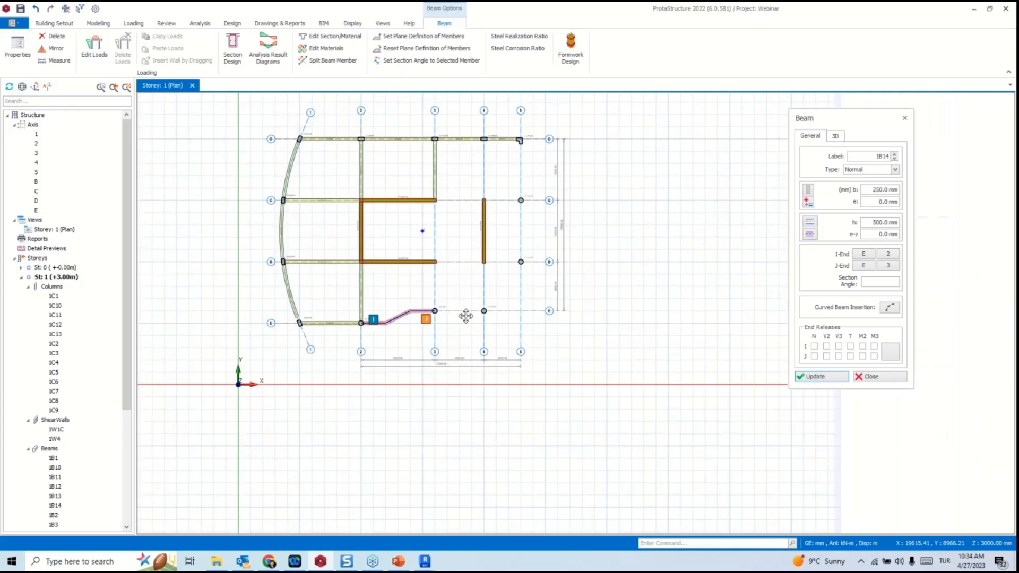
scroll(492, 226, up, 2)
drag(527, 251, 383, 361)
drag(532, 169, 490, 272)
Insert beams on axis 3 between B and E and on axis E between 3 and 4.
middle_drag(481, 392, 471, 318)
drag(407, 262, 376, 344)
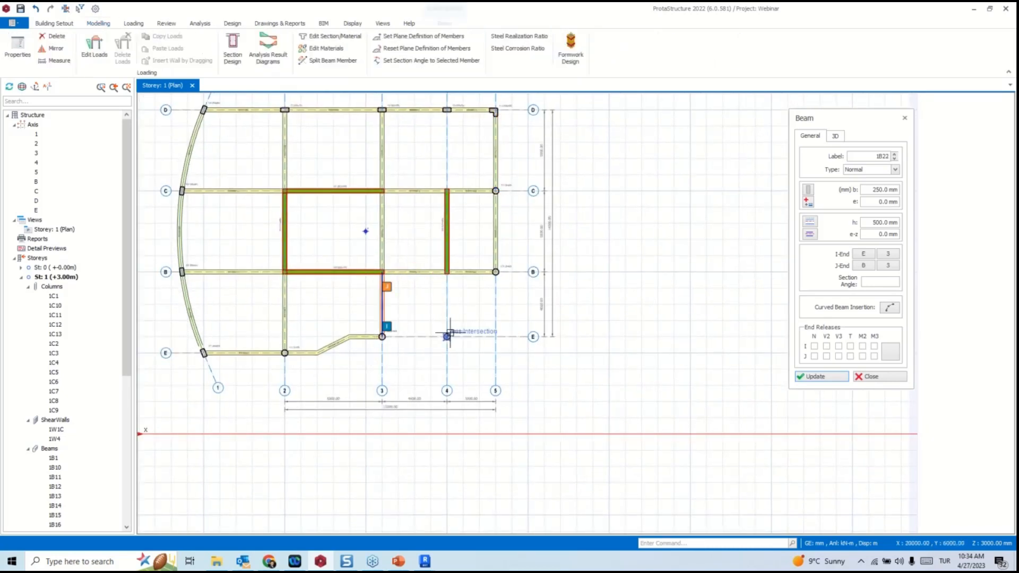
drag(464, 324, 416, 340)
Insert a curved beam from intersection E-4 to B-5 with an arc offset of -700 mm.
scroll(419, 337, up, 5)
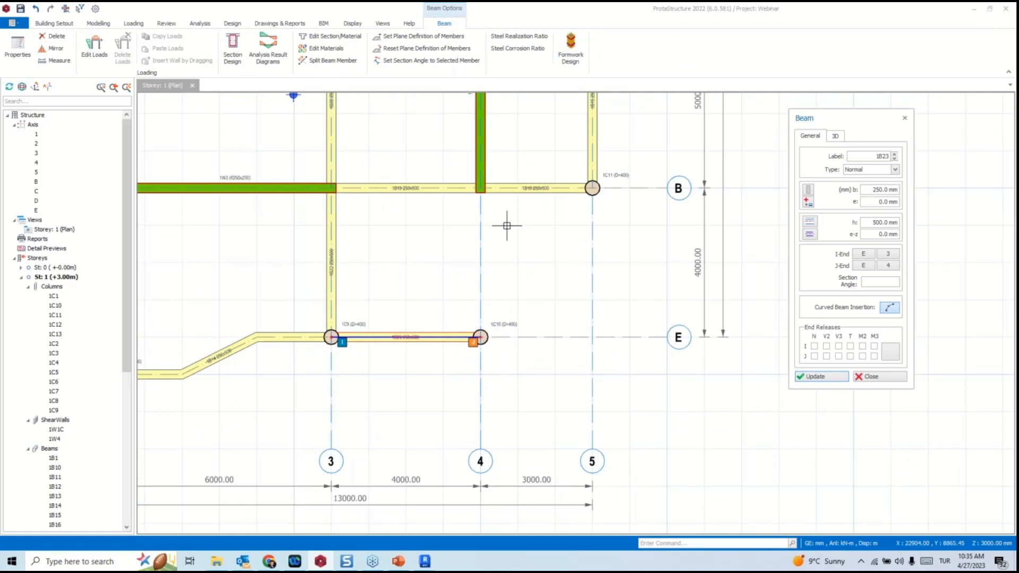
click(479, 338)
click(592, 187)
key(Tab)
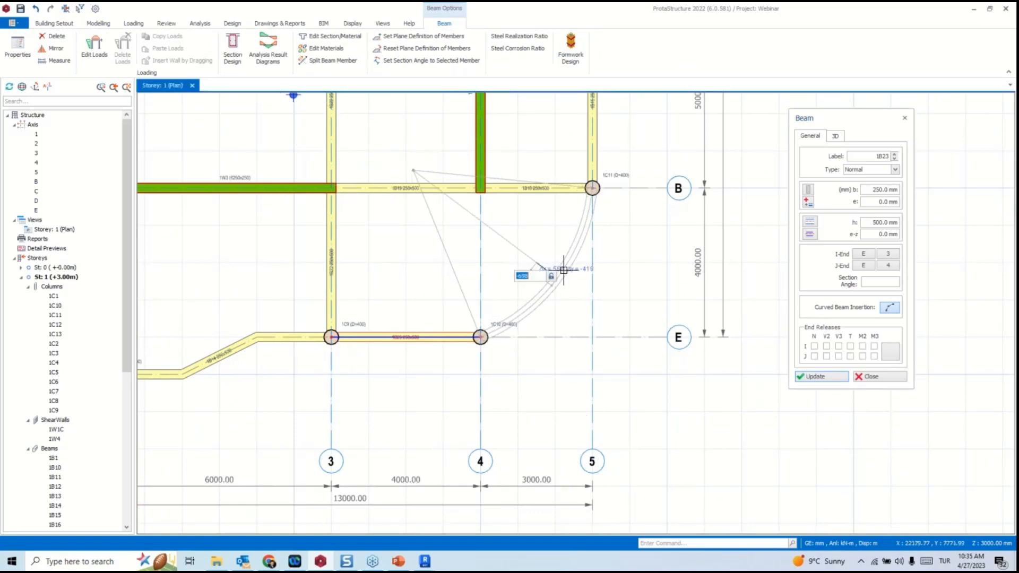
key(BackSpace)
key(Return)
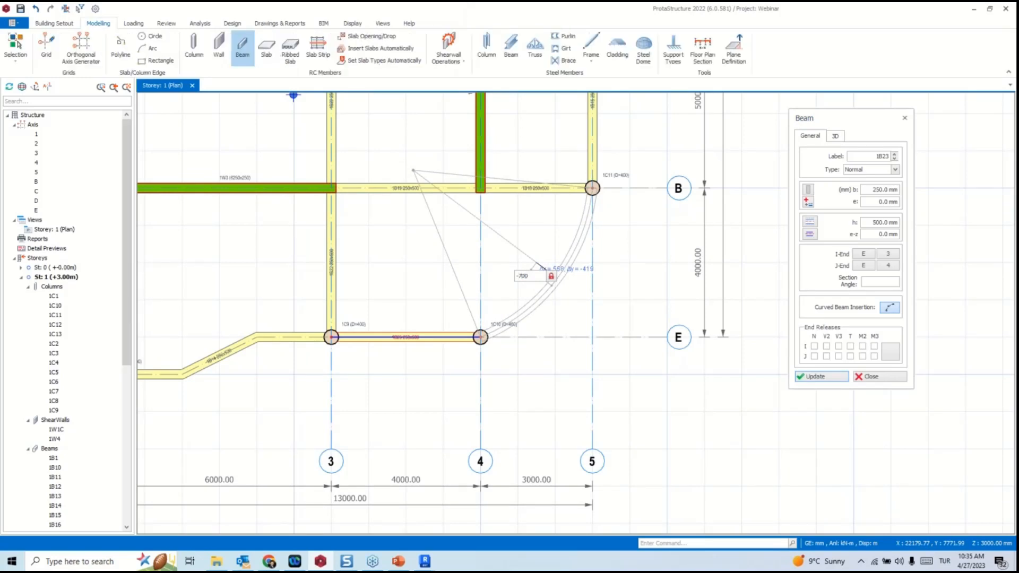
scroll(561, 272, down, 5)
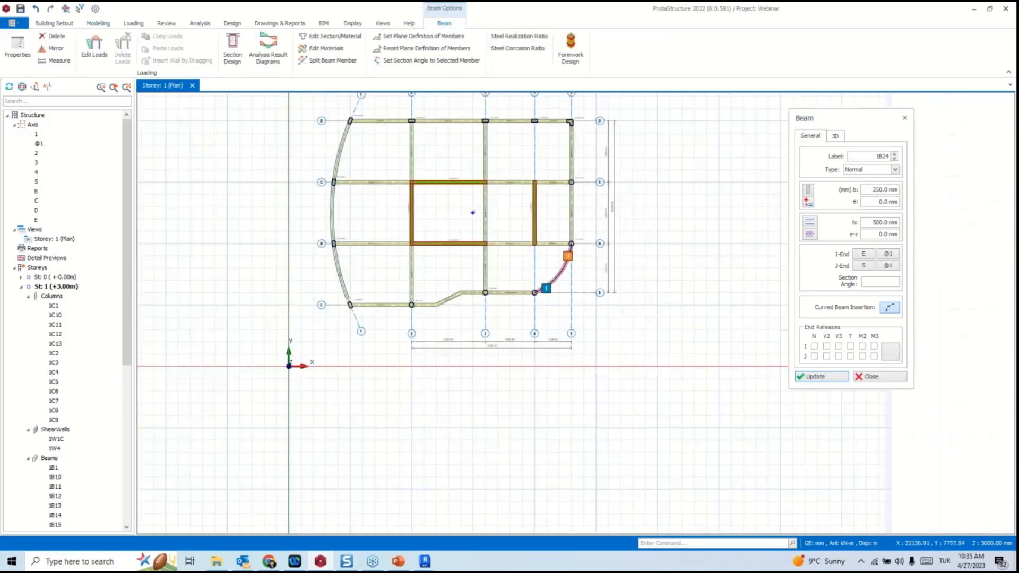
key(Escape)
Insert a secondary beam from the midpoint of the axis 3 beam between B and C to the midpoint of the axis 4 wall.
scroll(493, 160, up, 3)
click(480, 235)
right_click(482, 233)
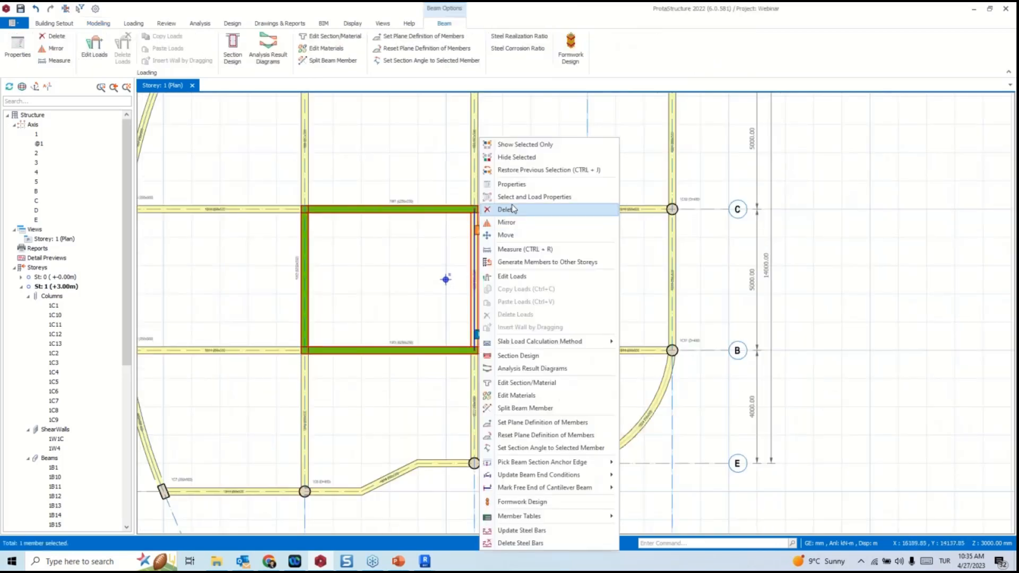
click(511, 184)
scroll(479, 261, up, 2)
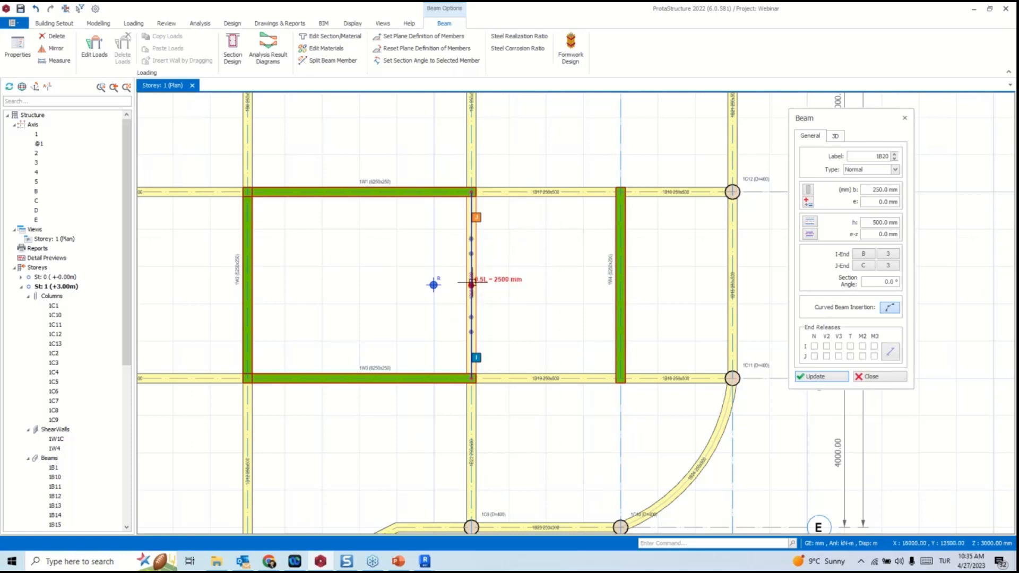
click(471, 285)
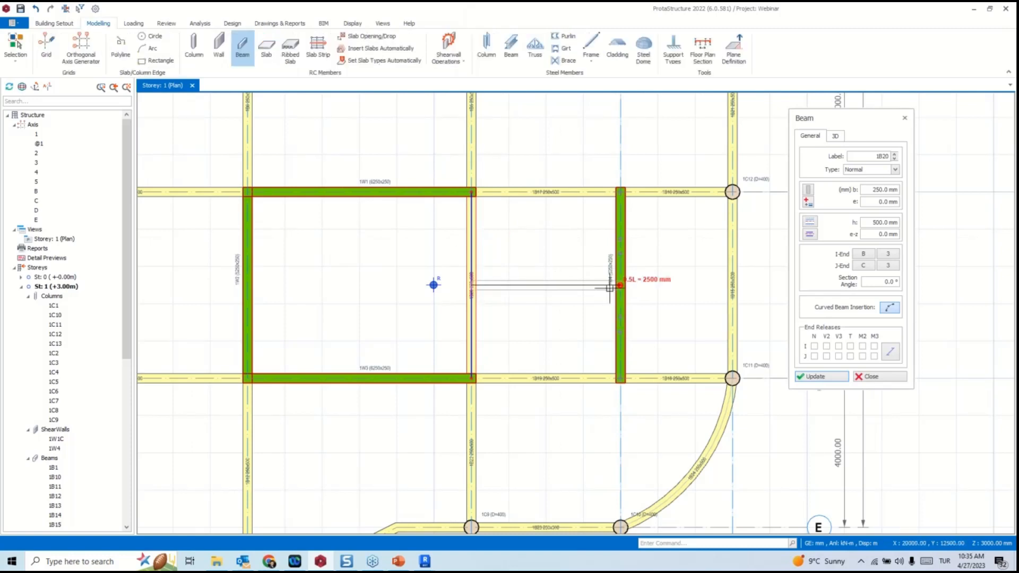
click(615, 285)
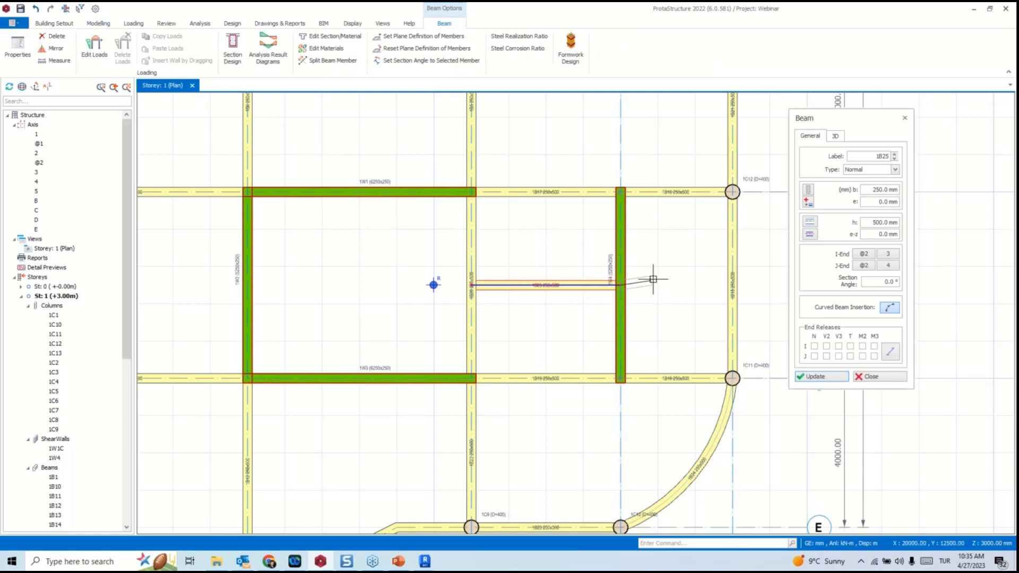
key(Escape)
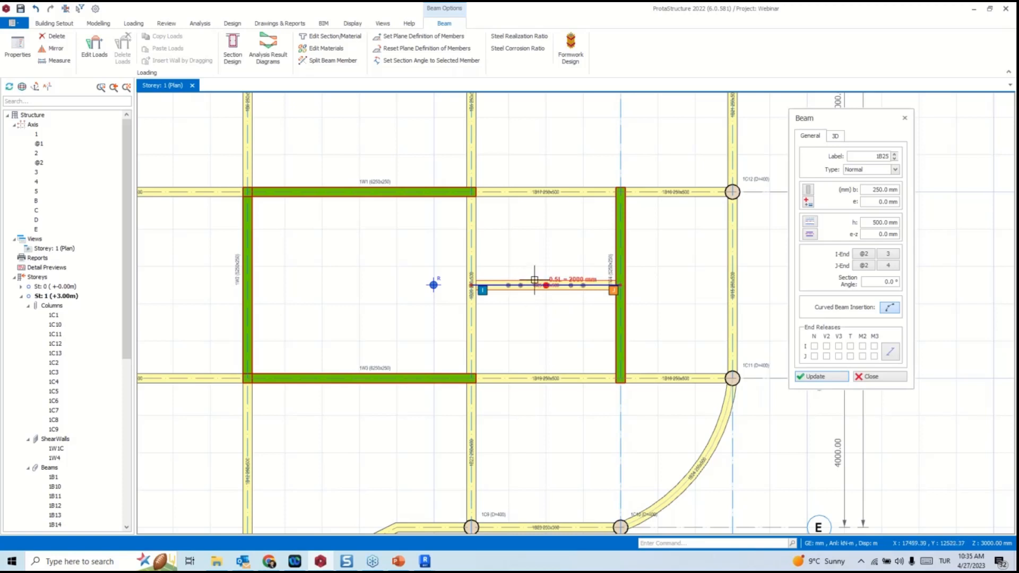
Insert a secondary beam from a point 1500 mm along the beam between axis 3 and the axis 4 wall, perpendicular to the axis C beam.
key(Tab)
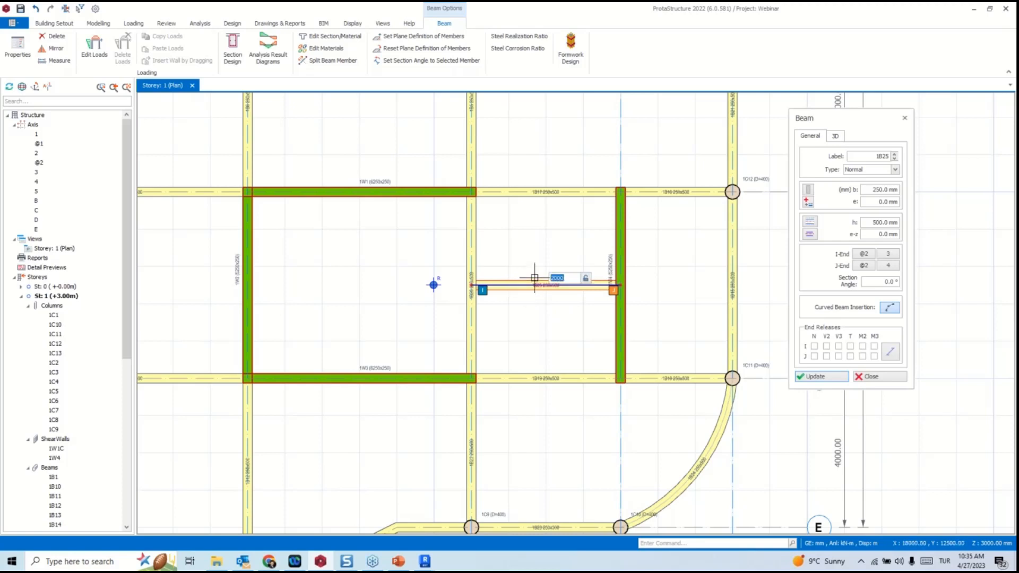
text(15)
key(Return)
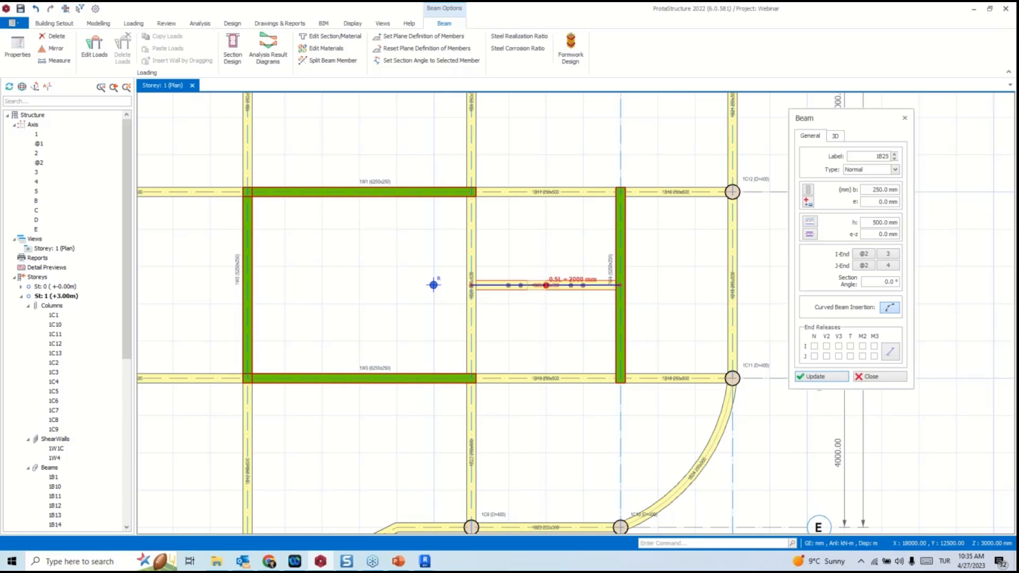
click(527, 195)
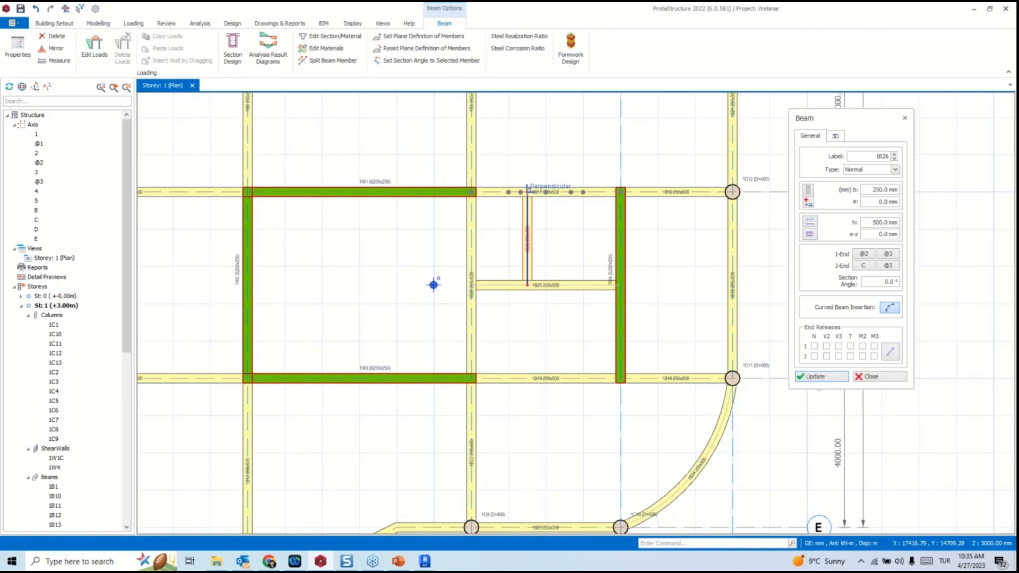
key(Escape)
Delete the two secondary beams in the bay between axes 3 and 4 and axes B and C.
drag(563, 258, 513, 313)
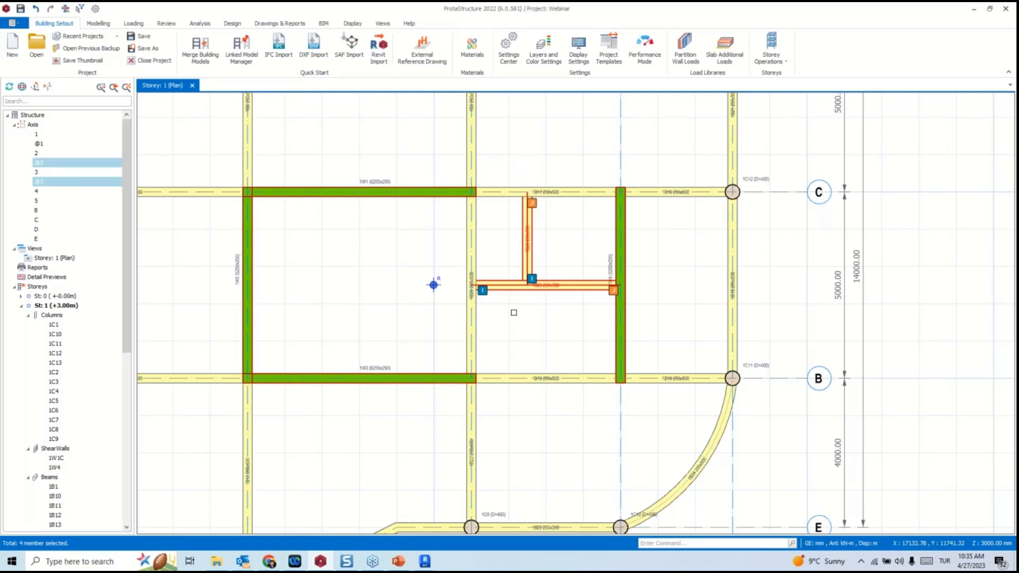
key(Delete)
click(521, 393)
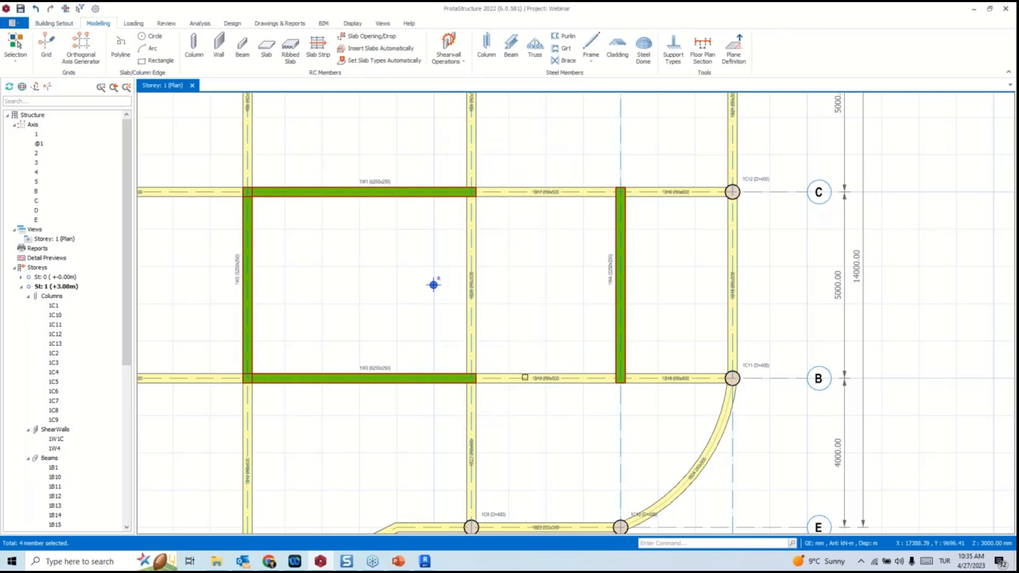
scroll(520, 327, down, 3)
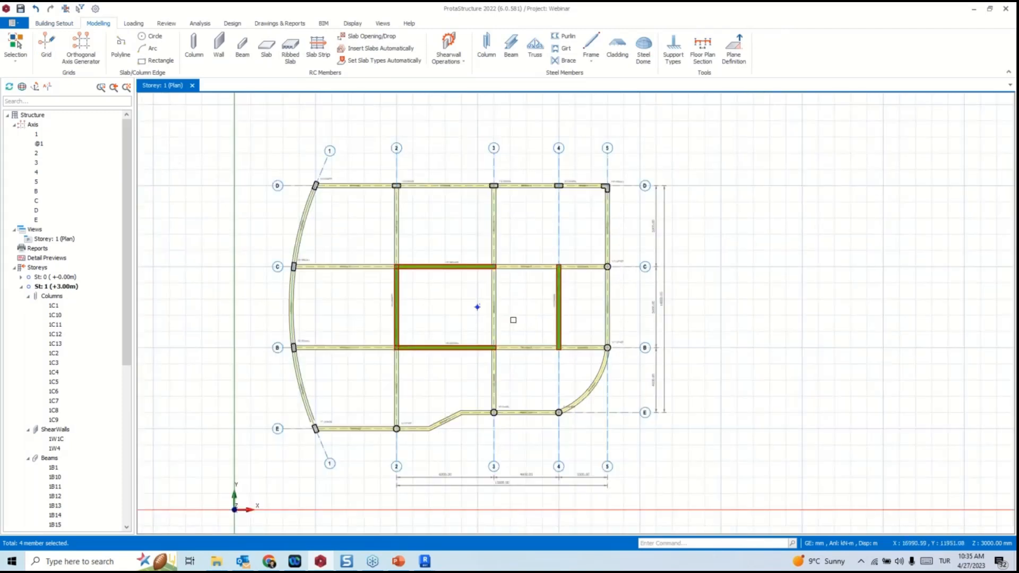
Review the layers of the Room load in the Slab Additional Load Library and accept the library.
click(142, 26)
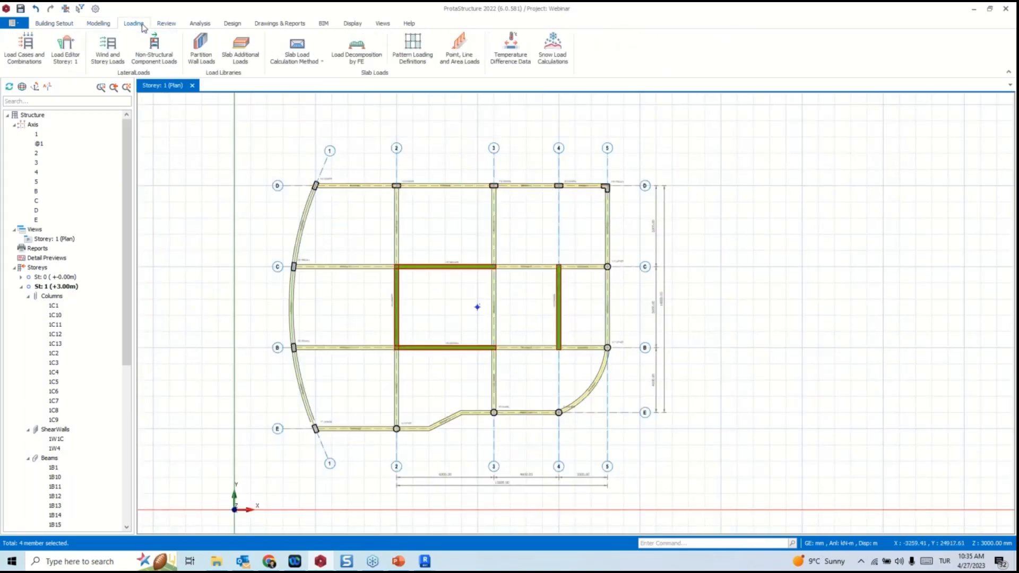
click(244, 56)
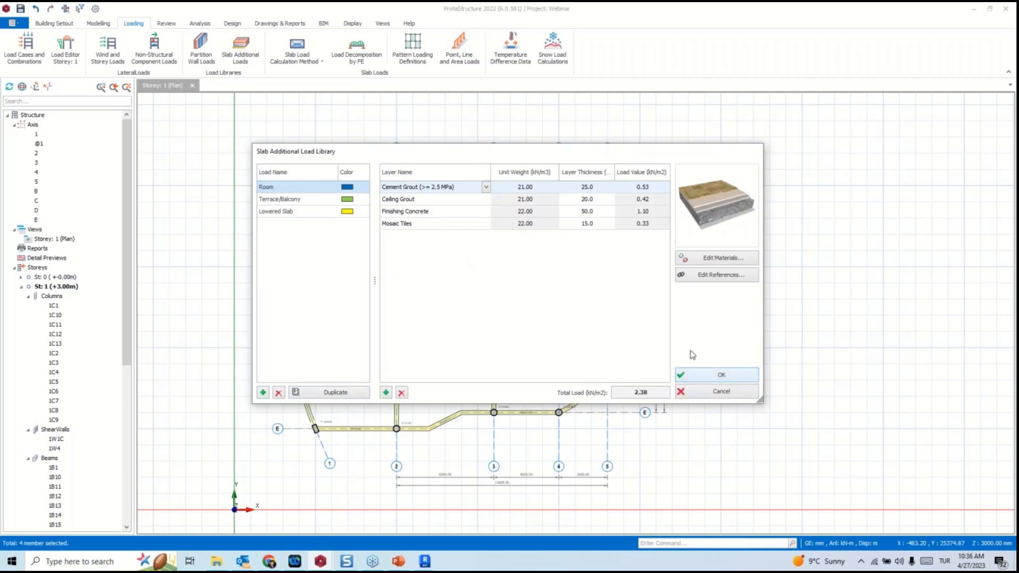
click(728, 376)
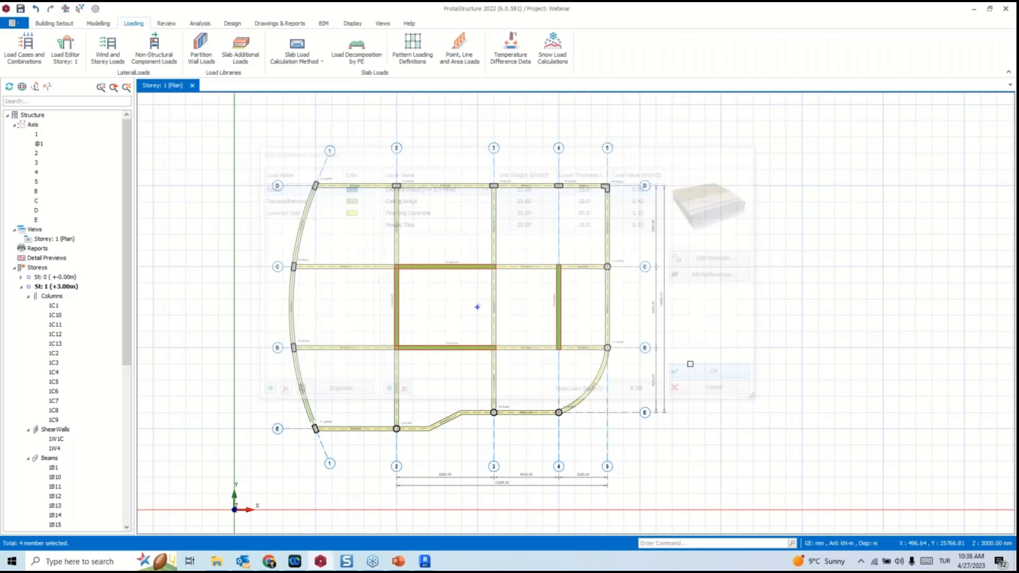
Start slab insertion and generate the load combinations automatically with dead, live, pattern and notional load cases.
click(98, 24)
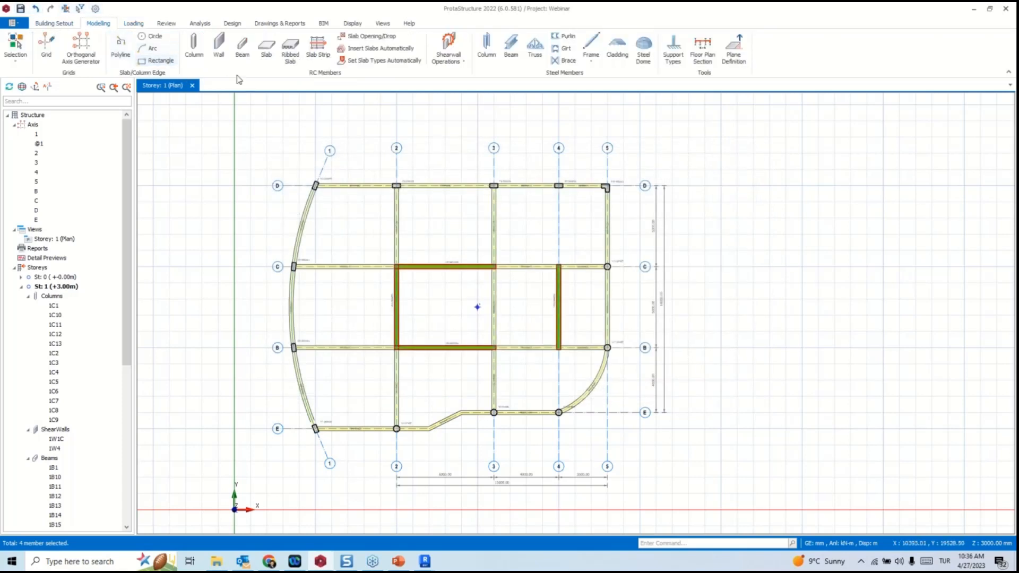
click(267, 47)
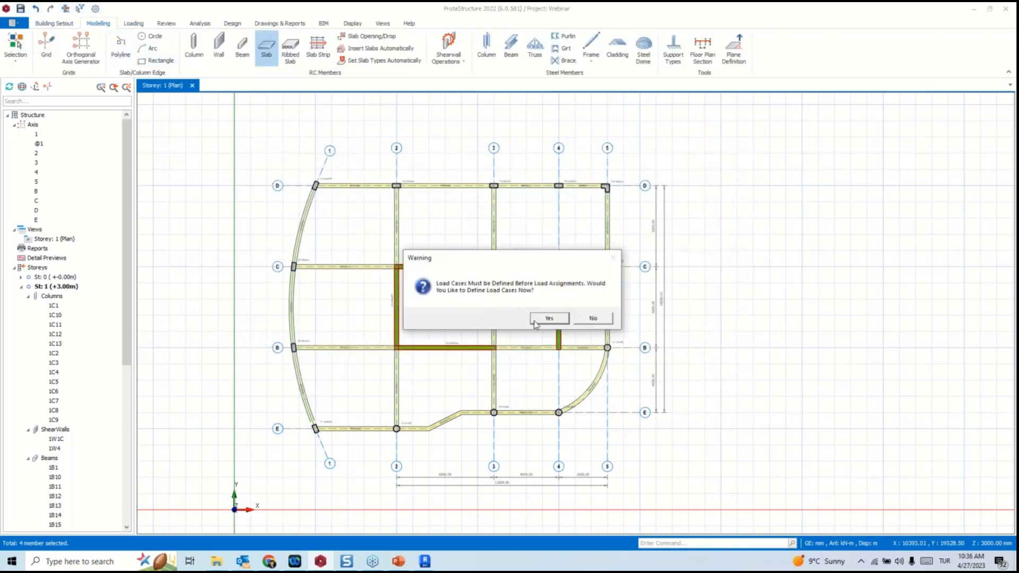
click(549, 318)
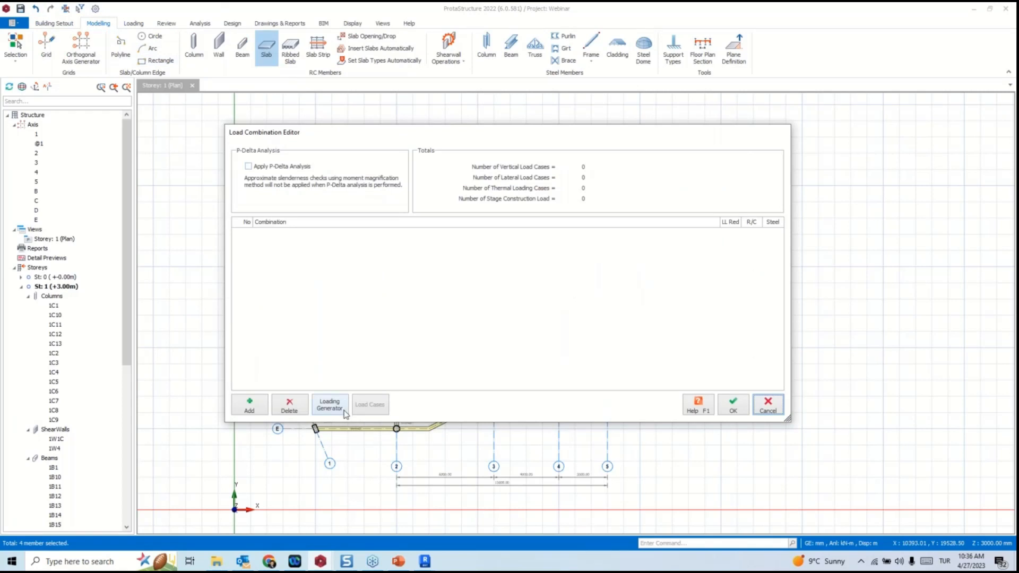
click(330, 406)
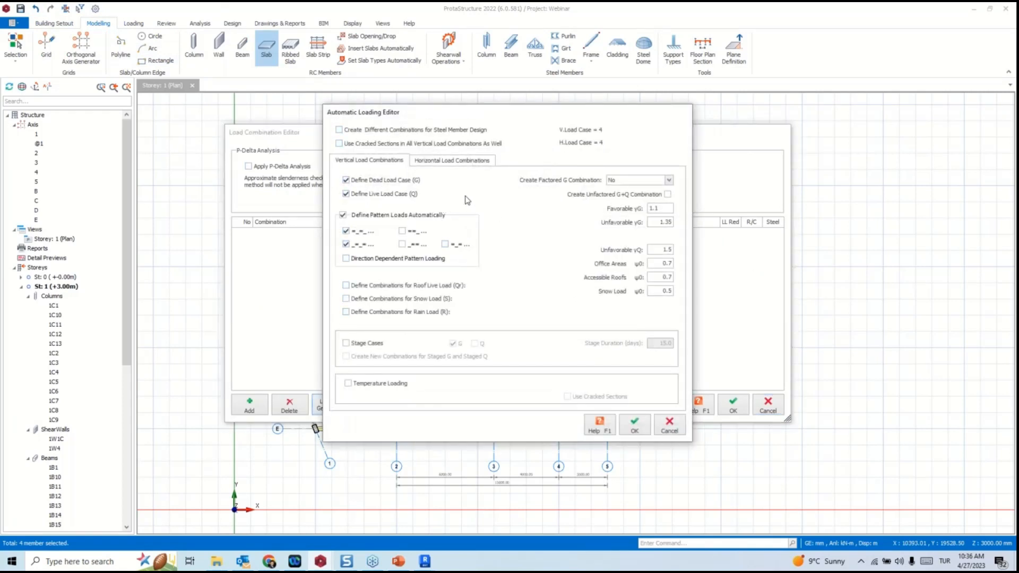
click(471, 161)
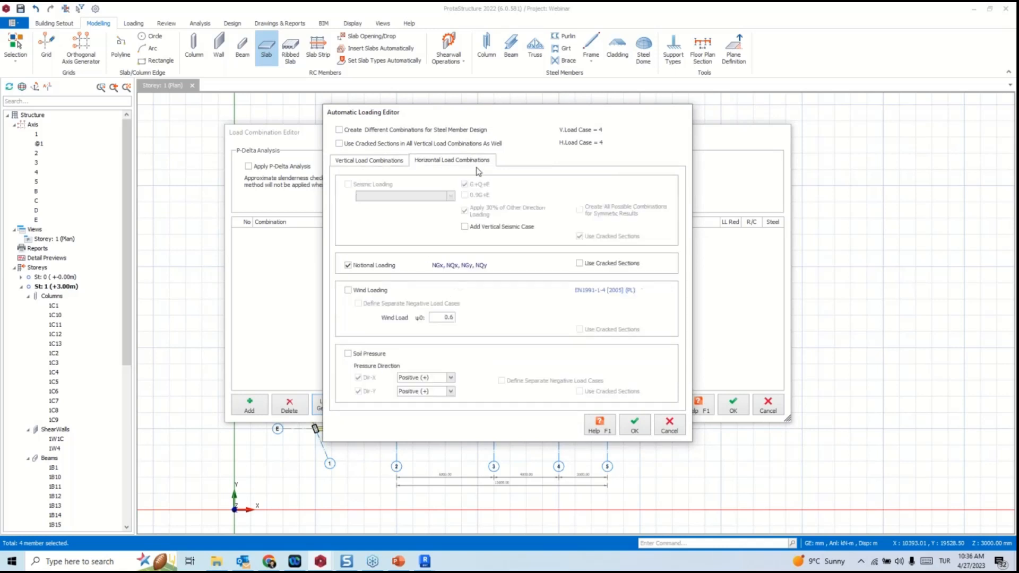
click(635, 428)
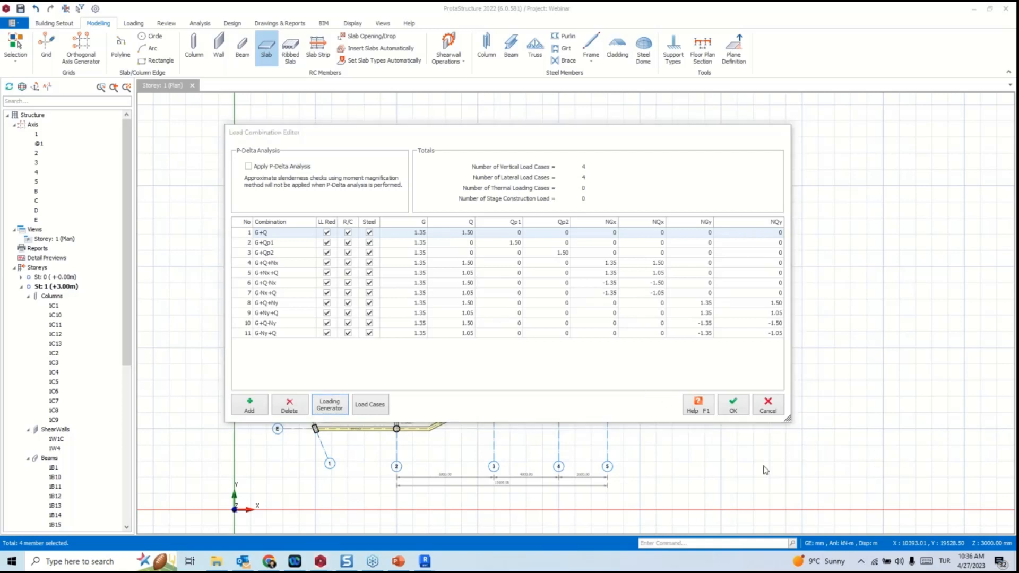
click(243, 562)
click(763, 190)
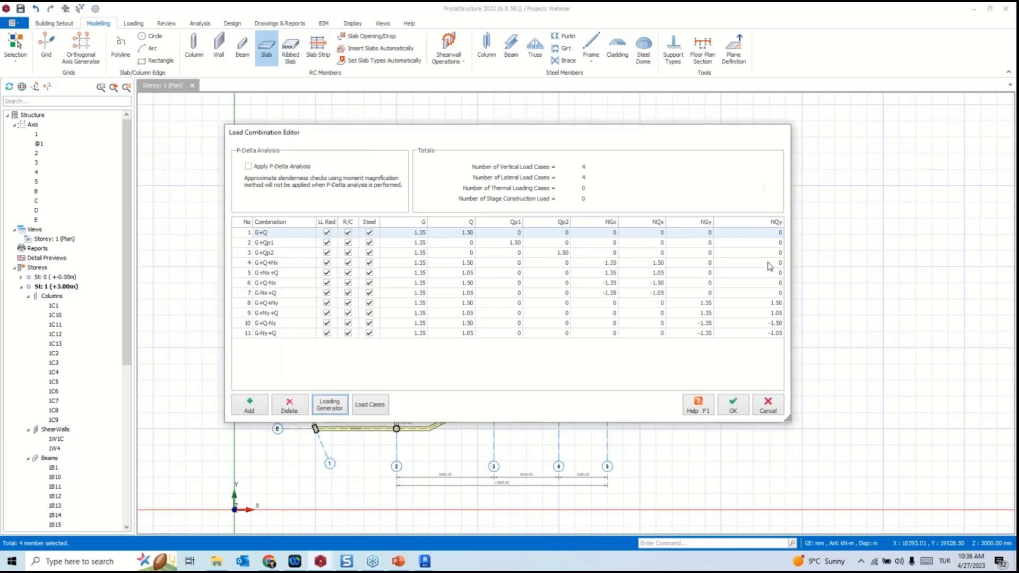
click(733, 405)
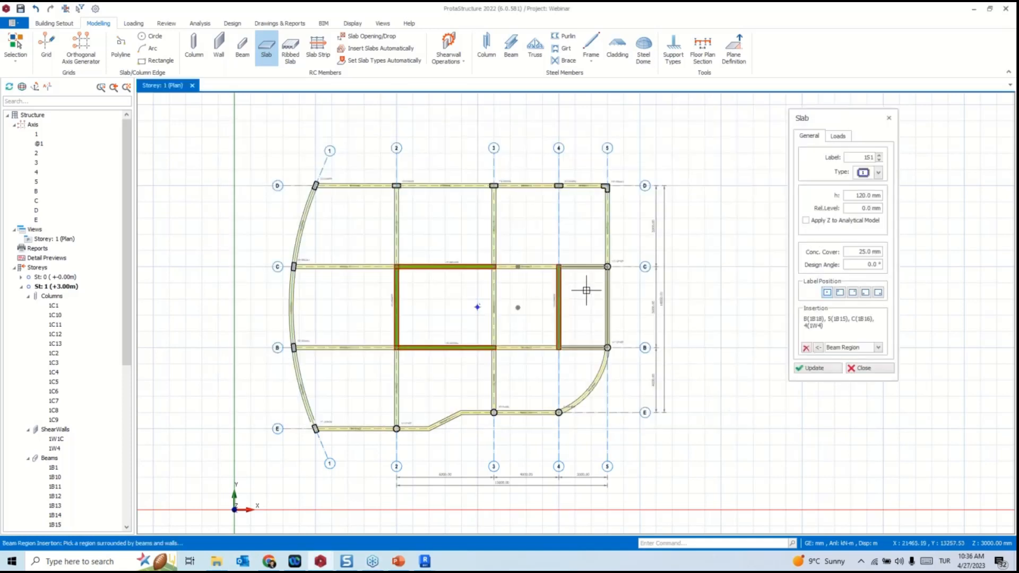
Set the slab thickness to 150 mm, the additional dead load to Room and the imposed load to 2.00 Domestic / Residential Floors - max.
click(858, 196)
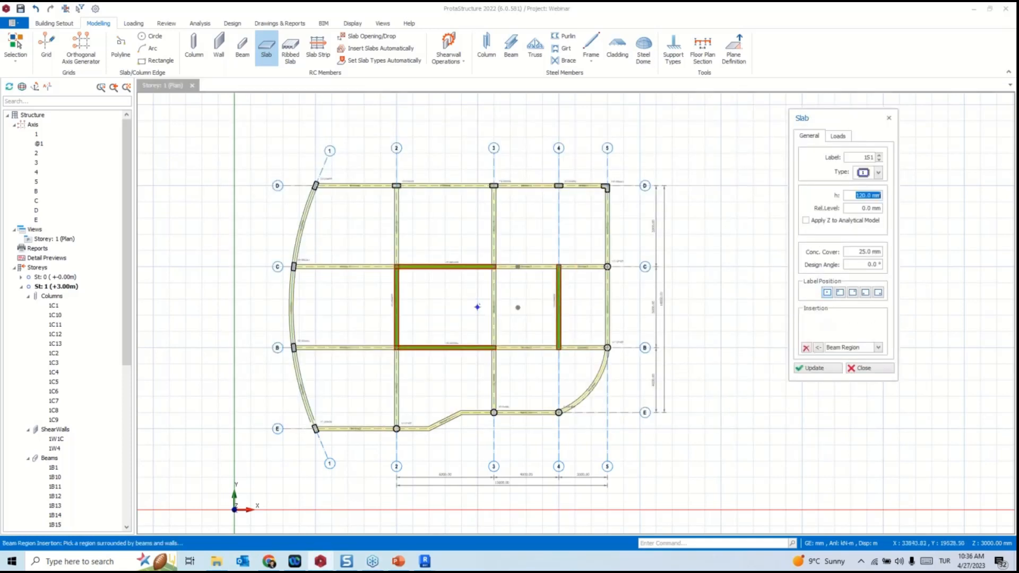
text(15)
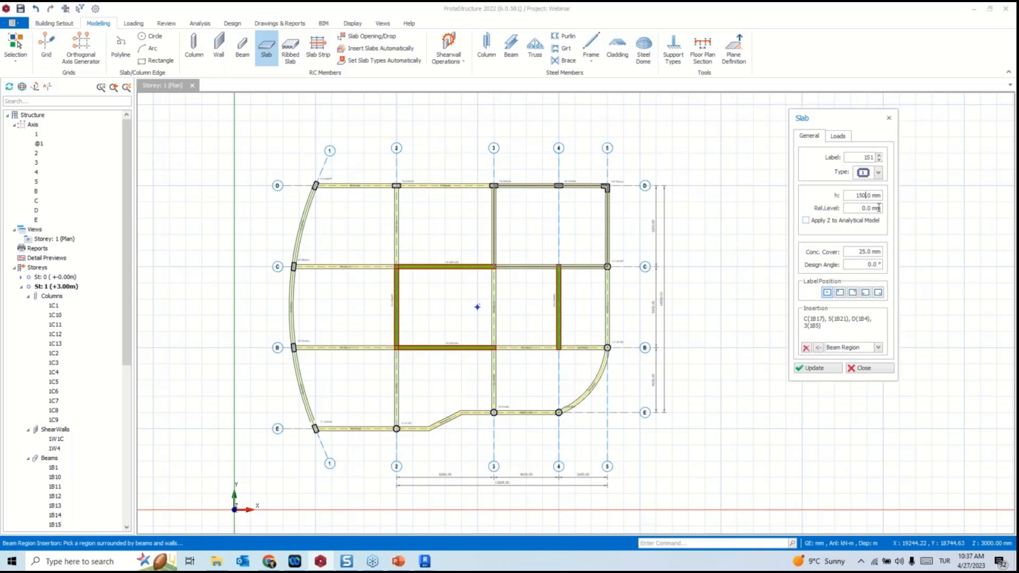
click(838, 137)
click(878, 181)
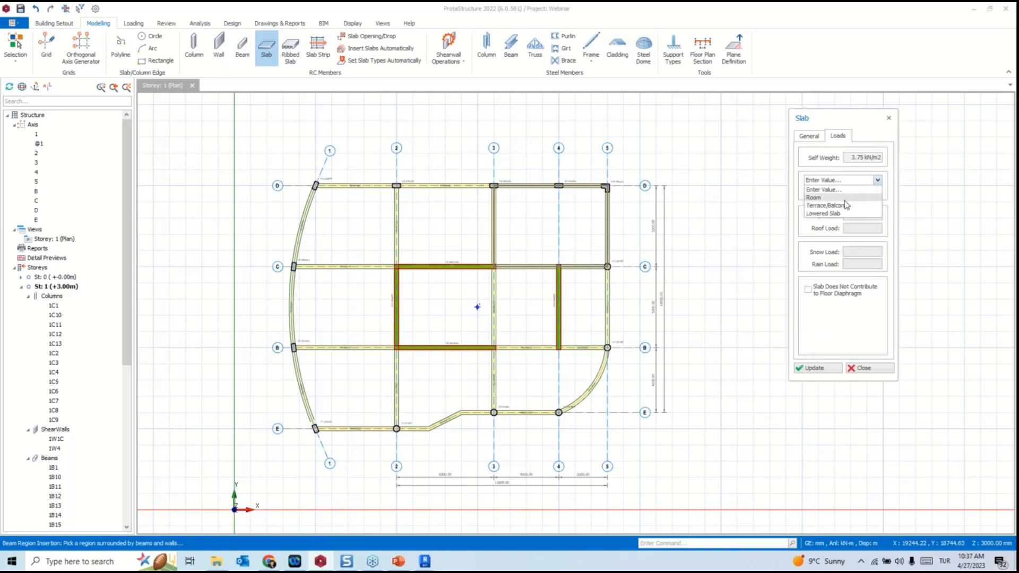
click(839, 202)
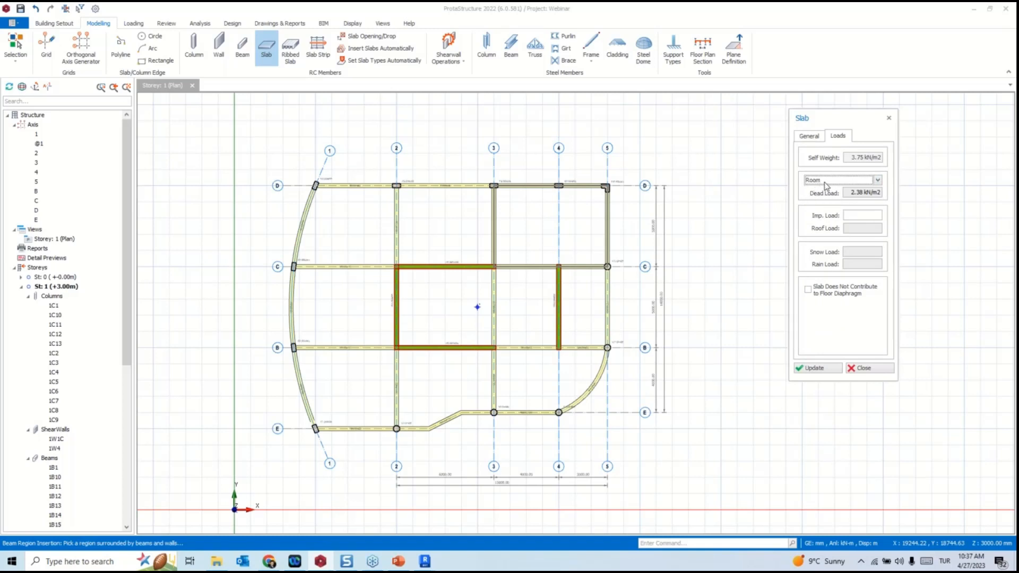
click(859, 216)
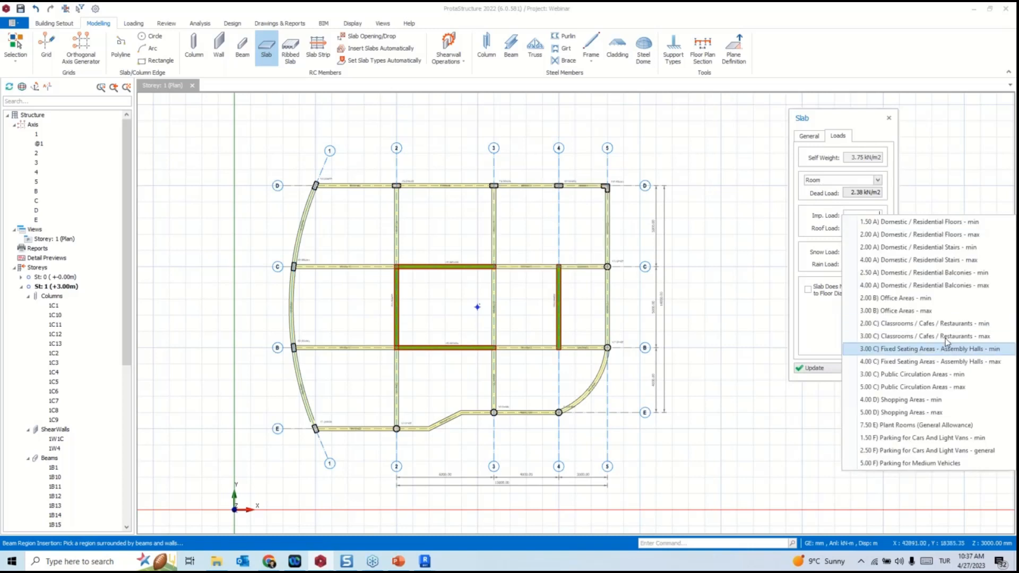
click(945, 235)
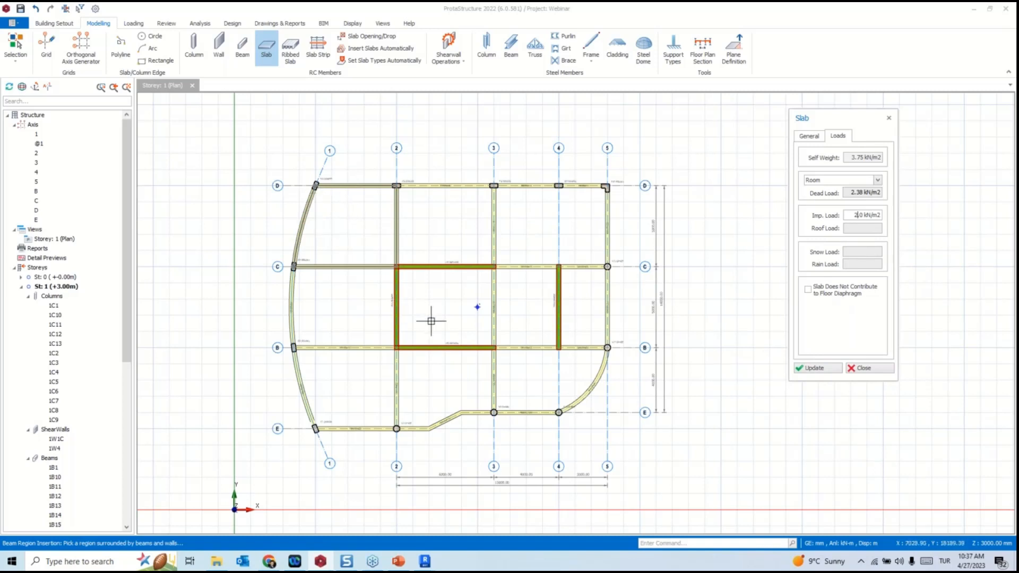
Insert slabs in all beam regions of the storey except the core between axes 2 and 3 and axes B and C.
click(444, 225)
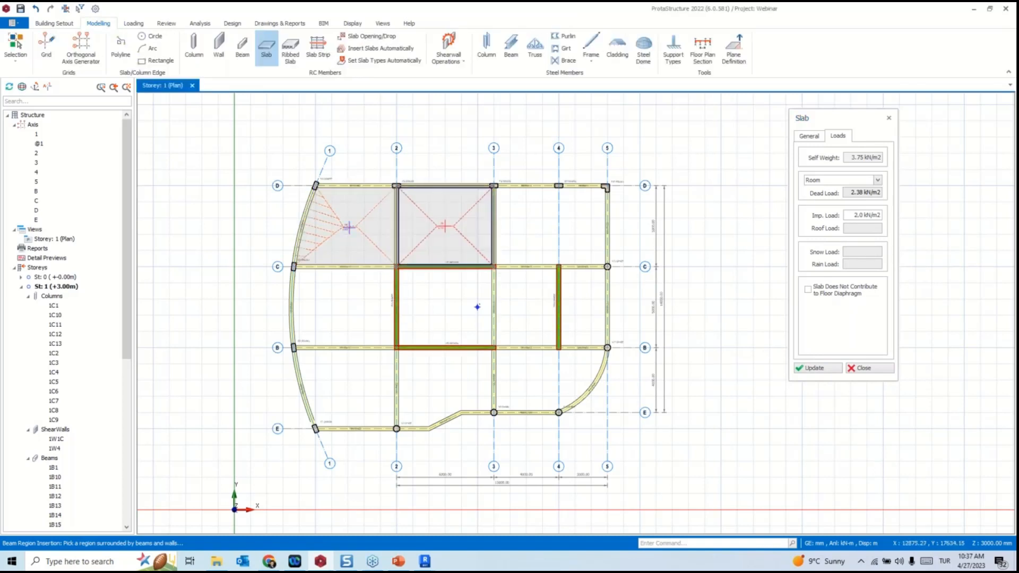
click(517, 228)
click(538, 317)
click(578, 313)
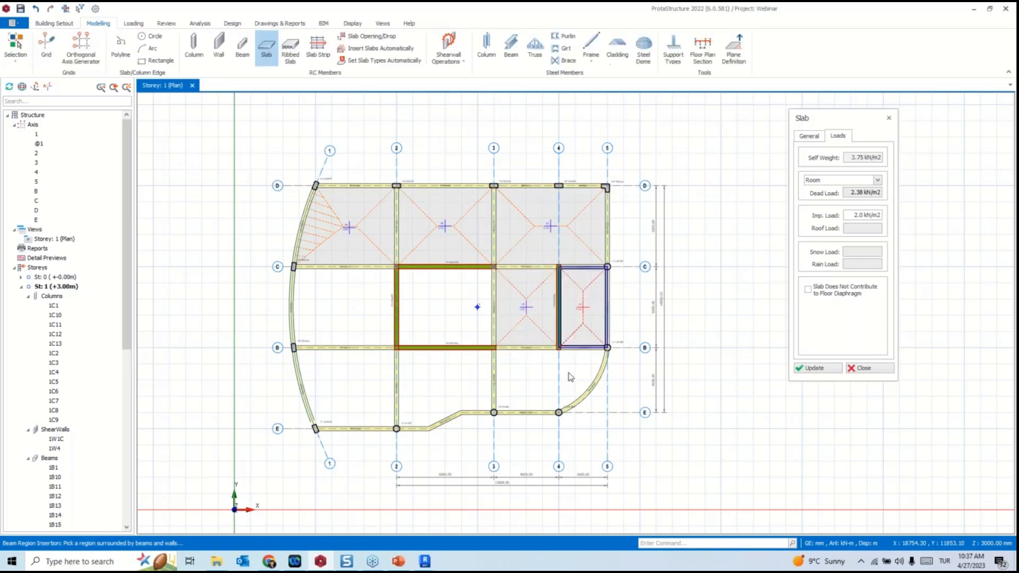
click(563, 379)
click(442, 383)
click(351, 387)
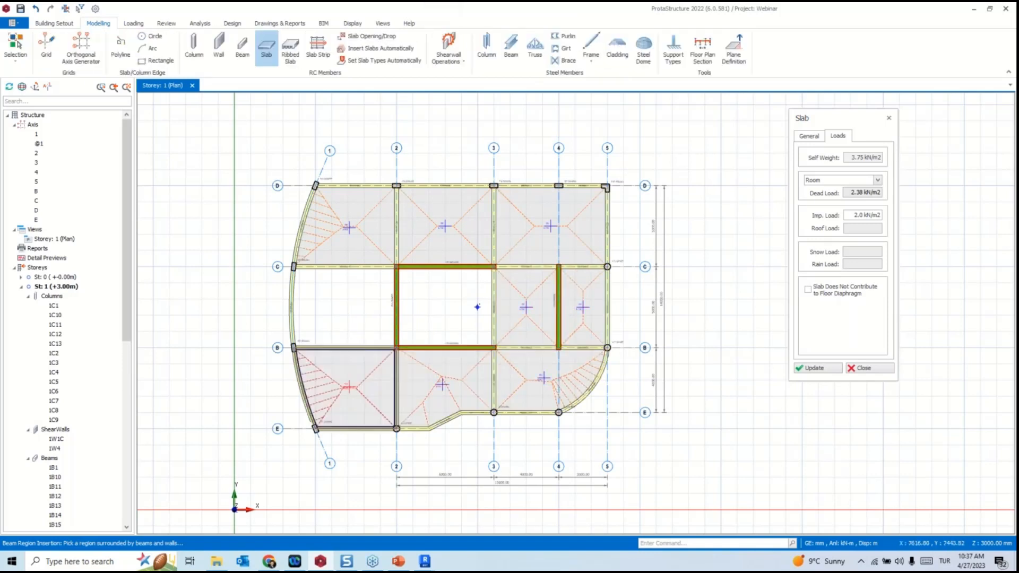
click(346, 302)
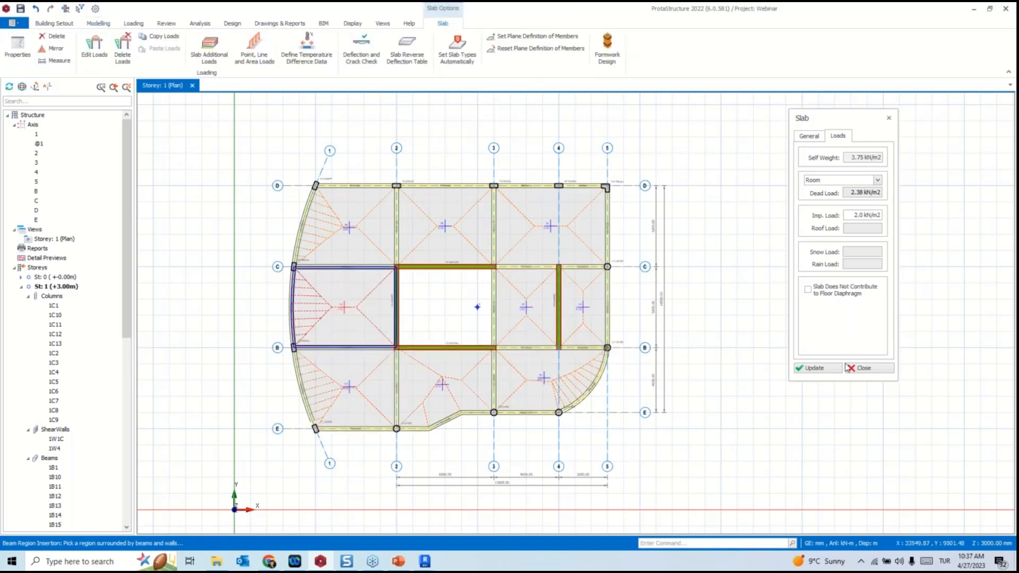
click(867, 368)
Insert a cantilever slab with a 1200 mm cantilever length on the outer side of the axis E beam between axes 3 and 4.
scroll(419, 284, up, 4)
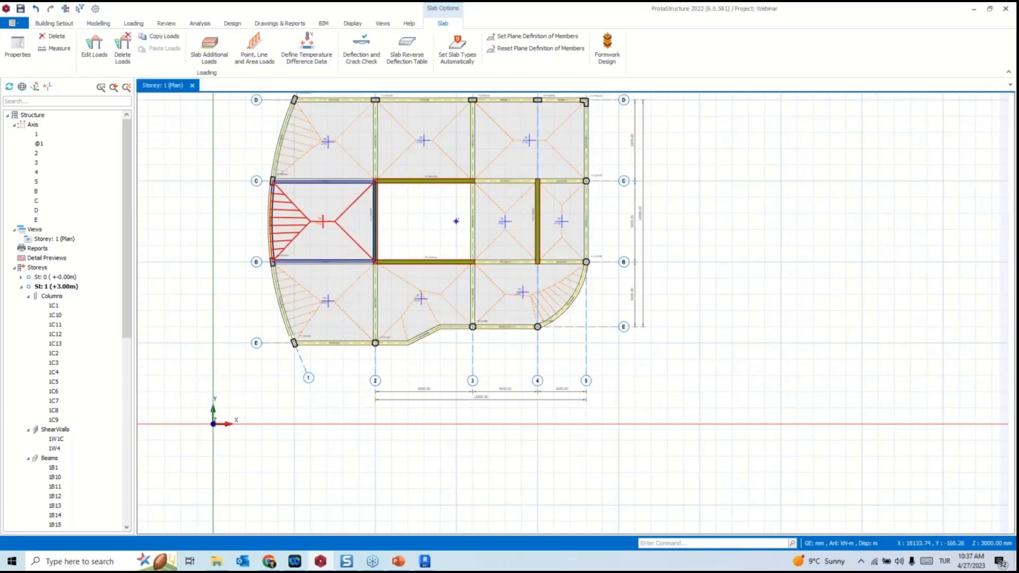
right_click(417, 276)
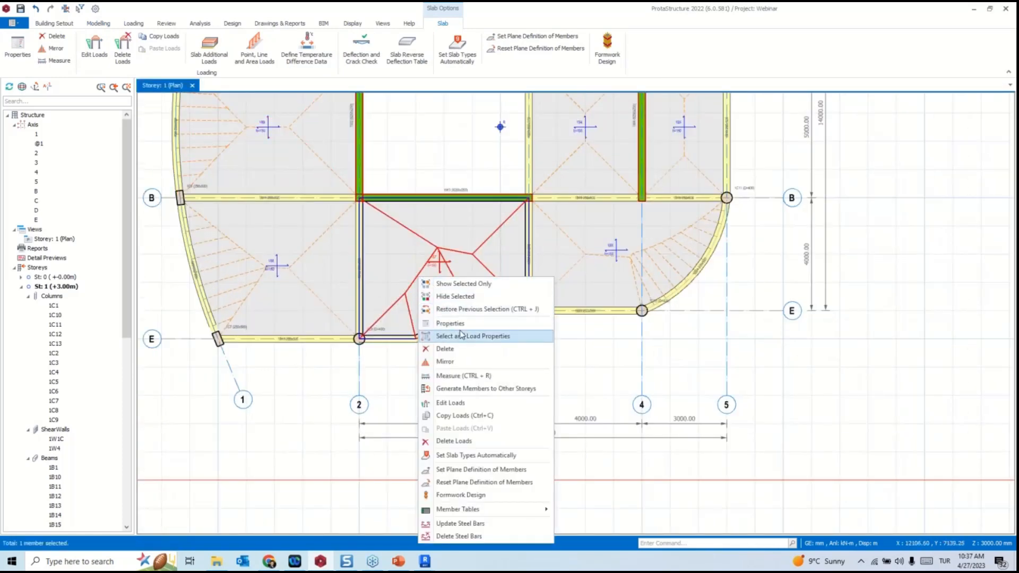
click(546, 323)
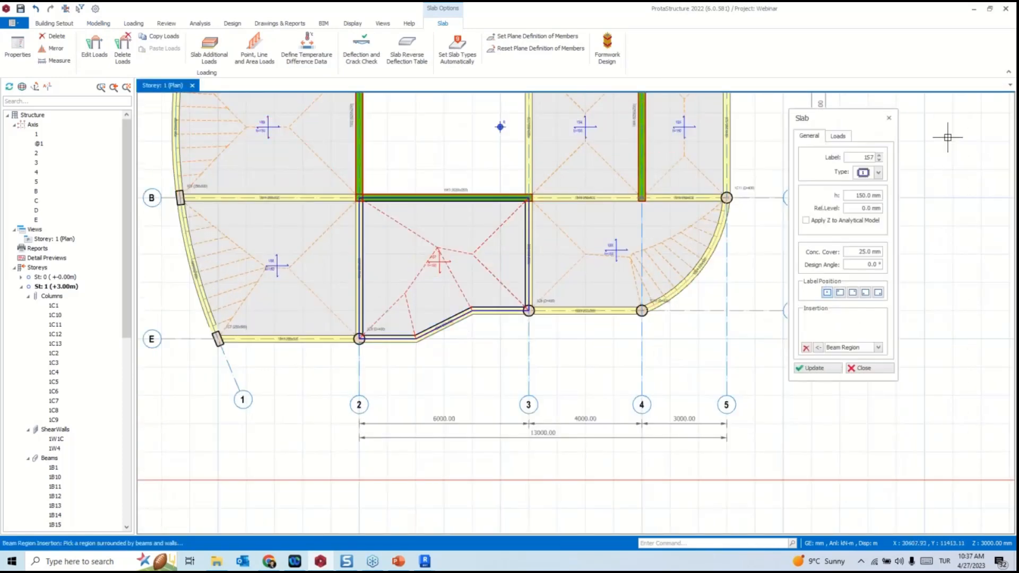
click(878, 172)
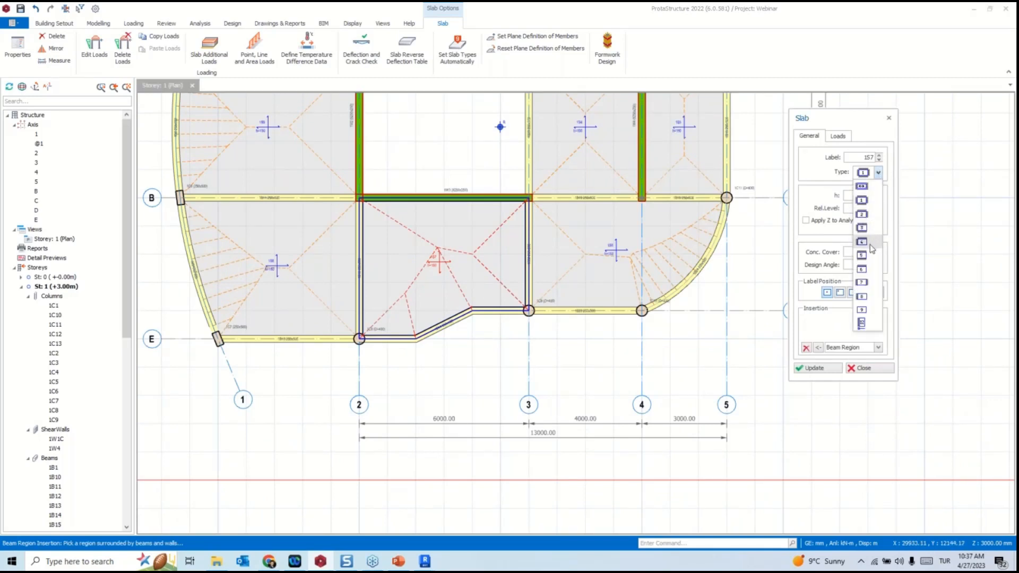
click(873, 323)
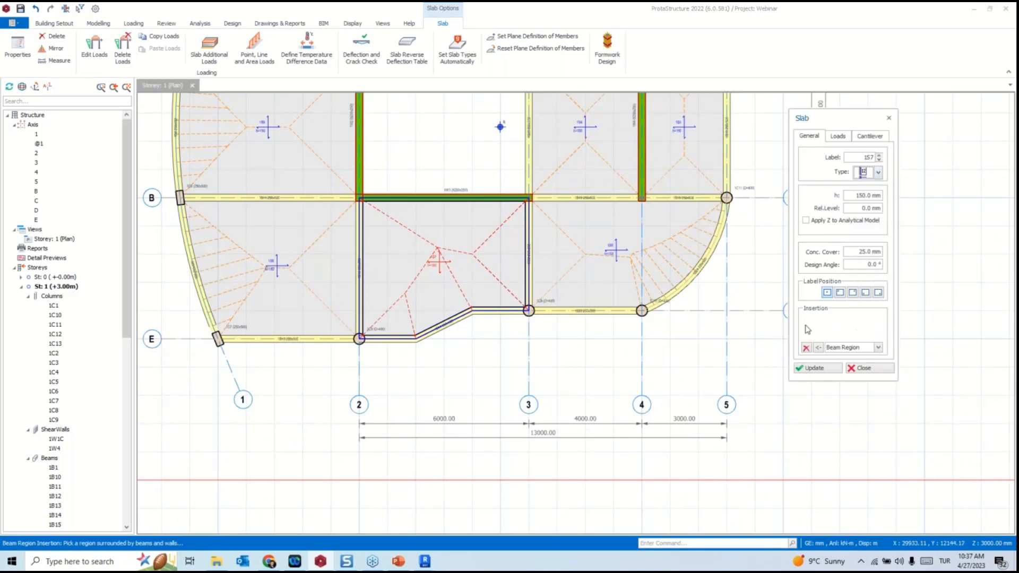
click(870, 136)
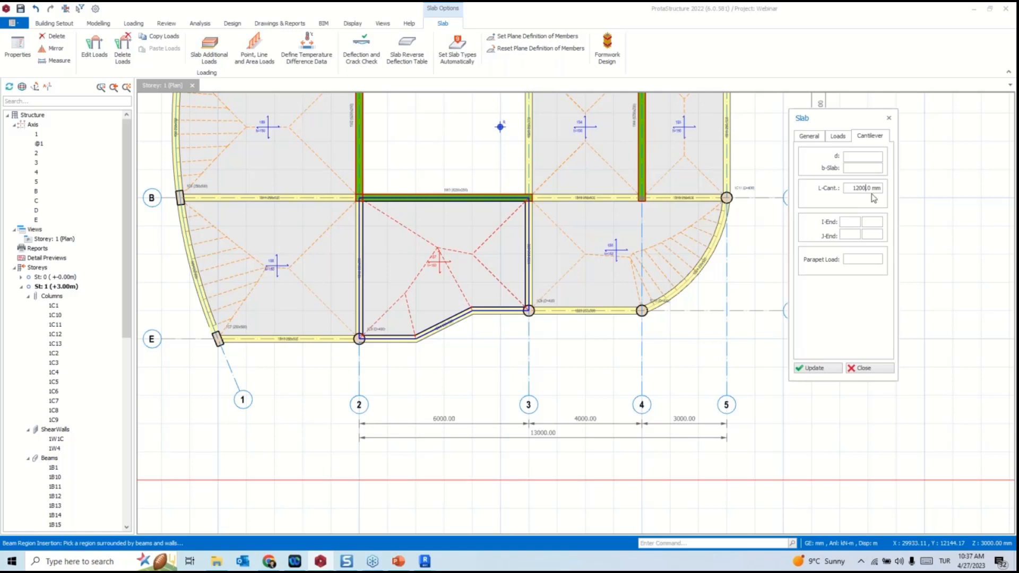
click(642, 311)
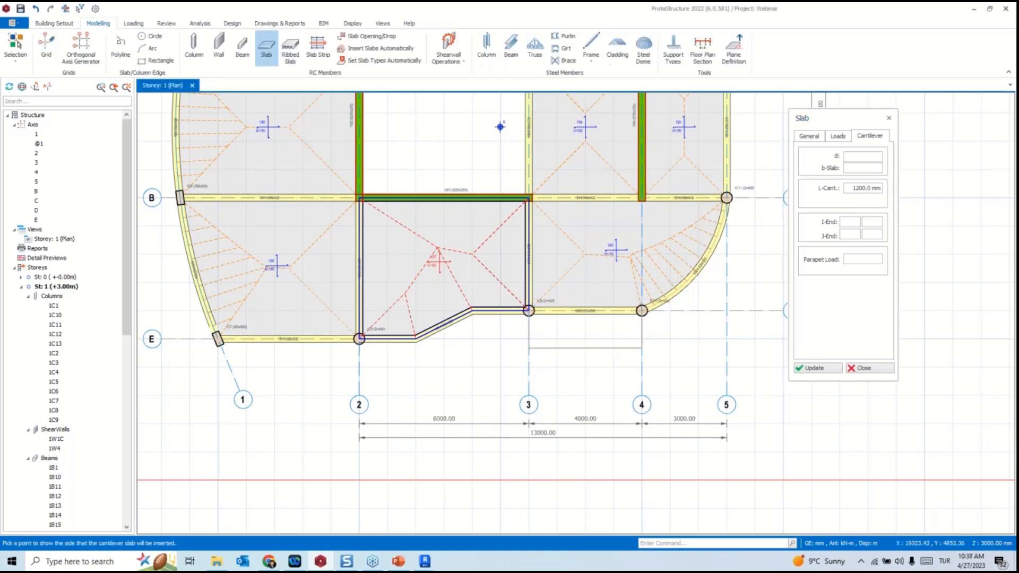
click(870, 370)
middle_drag(595, 340, 645, 365)
scroll(483, 319, up, 1)
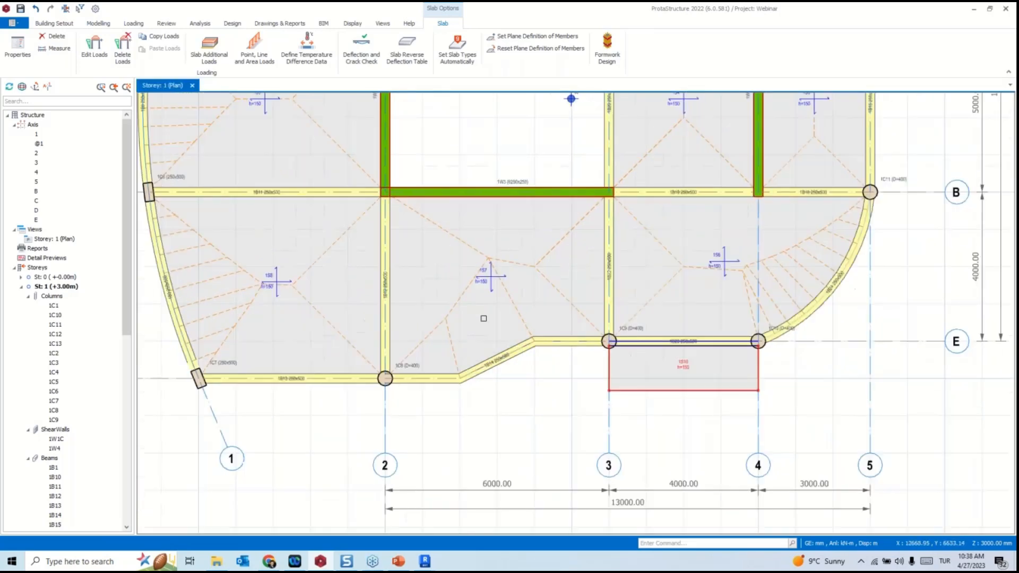
Reuse the existing cantilever slab's properties to insert a matching cantilever slab on the outer side of the axis D beam between axes 2 and 3.
scroll(537, 267, down, 3)
middle_drag(573, 293, 566, 349)
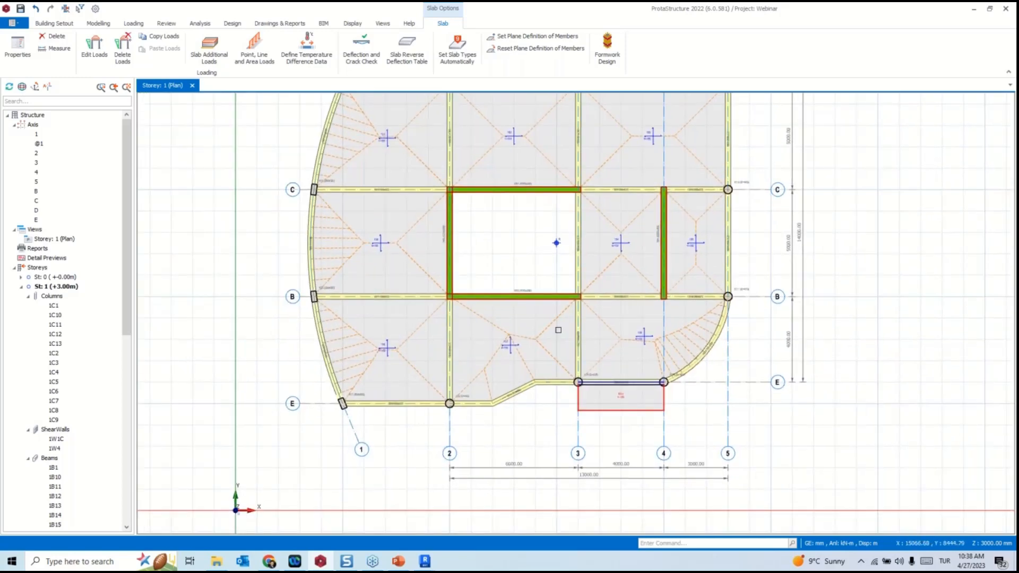
right_click(621, 398)
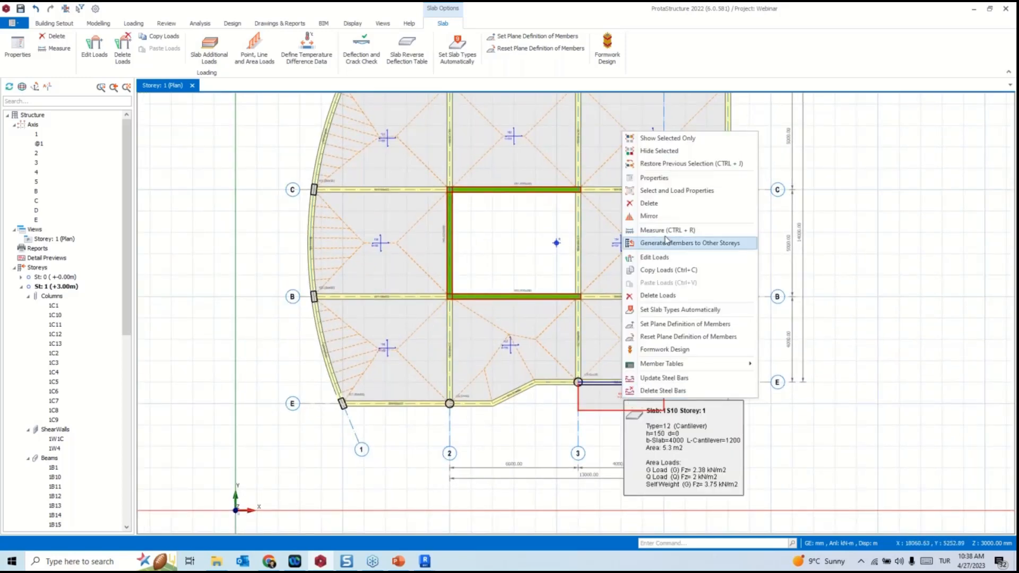
click(667, 182)
scroll(638, 286, down, 1)
middle_drag(637, 286, 627, 442)
scroll(584, 282, up, 1)
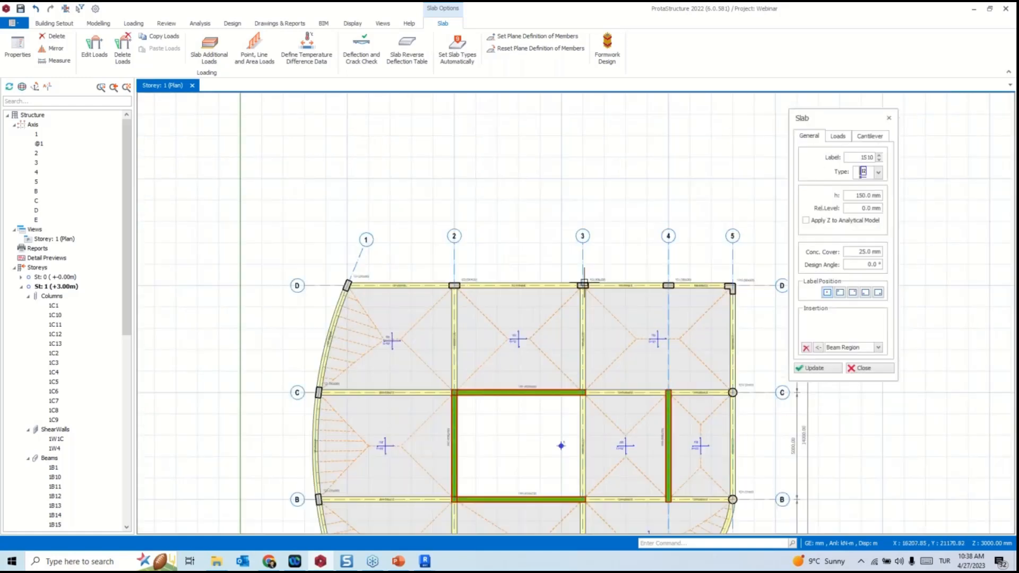
click(512, 250)
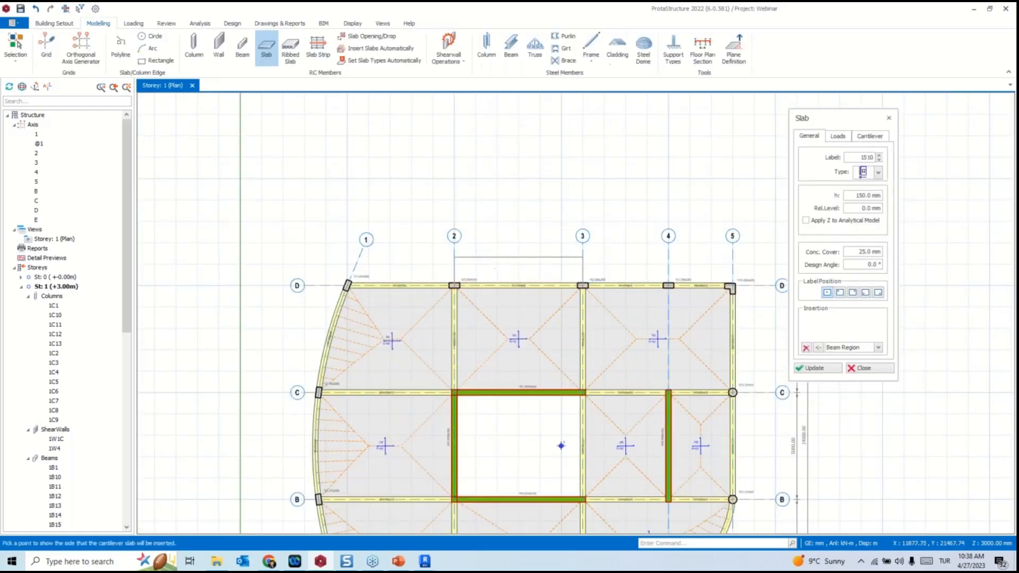
middle_drag(577, 334, 564, 107)
key(Escape)
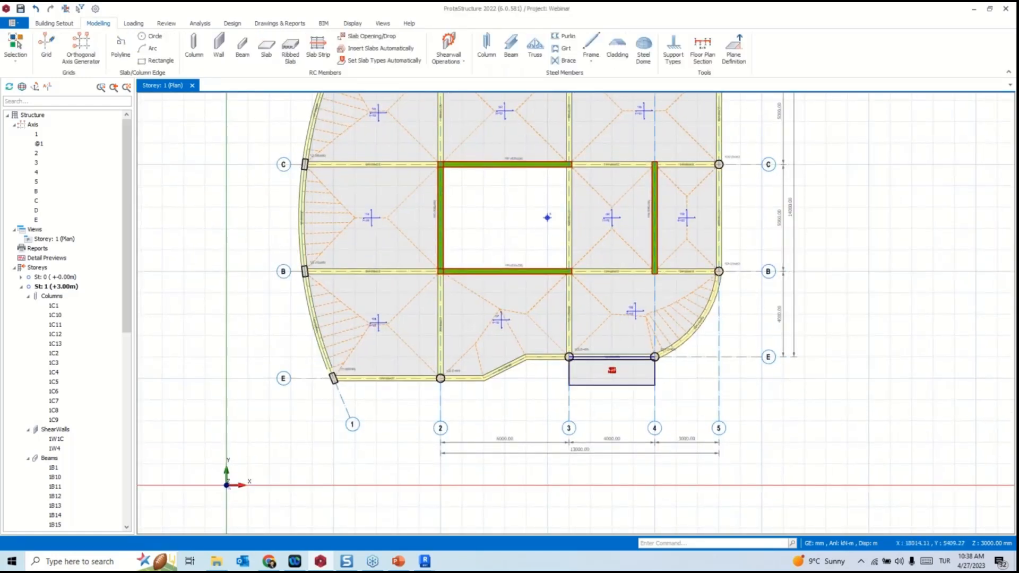
Delete the cantilever slab outside the axis E beam between axes 3 and 4.
click(599, 371)
key(Delete)
middle_drag(553, 398, 542, 356)
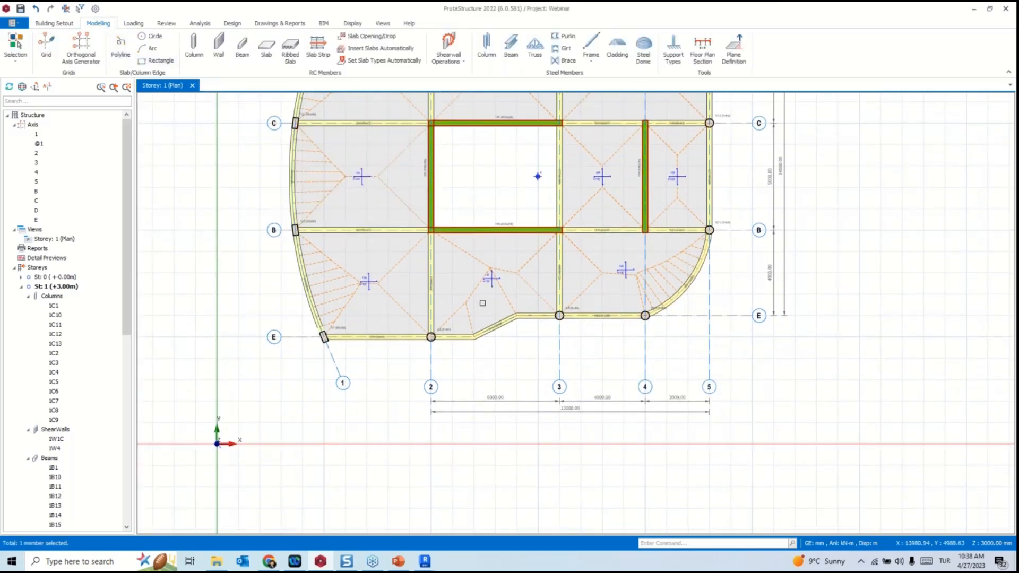
Draw an open polyline outside the axis E beams from the axis 2 column to the axis 3 column, with a 2000 mm horizontal middle segment.
scroll(481, 299, down, 2)
middle_drag(480, 299, 512, 440)
scroll(530, 176, up, 2)
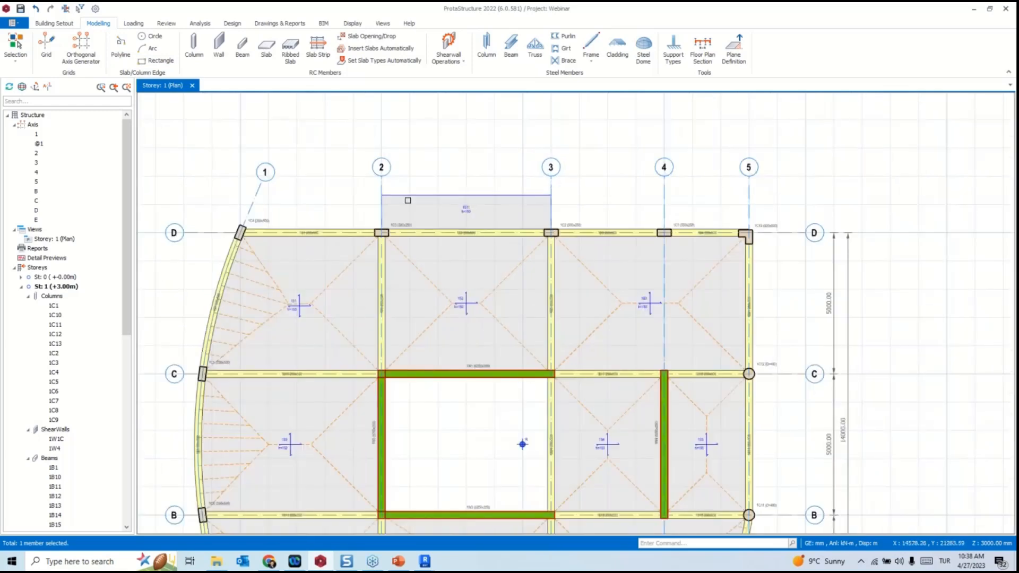
click(120, 48)
middle_drag(497, 381, 510, 128)
middle_drag(377, 445, 346, 378)
scroll(358, 342, up, 6)
click(370, 315)
scroll(371, 319, down, 6)
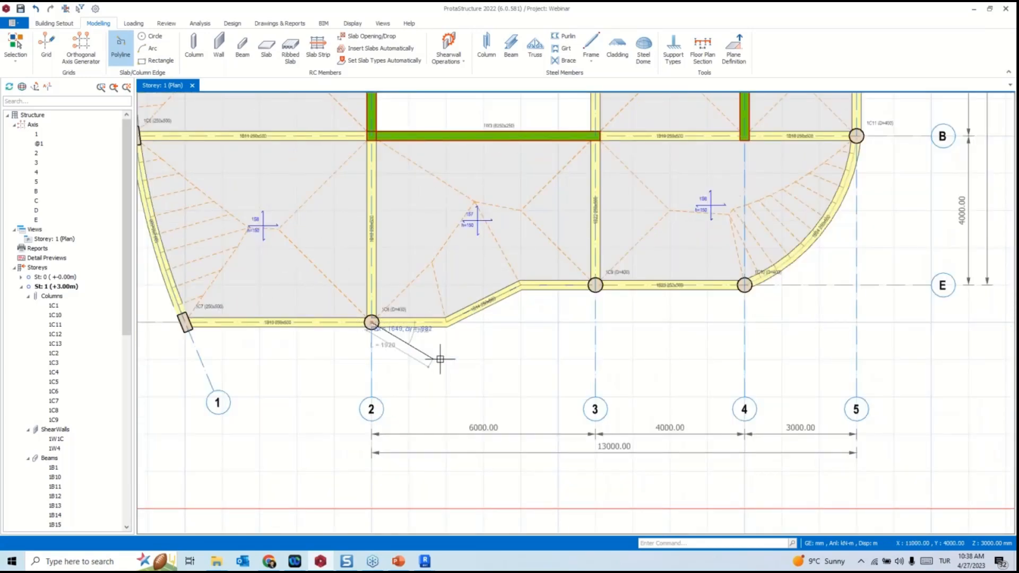
click(446, 360)
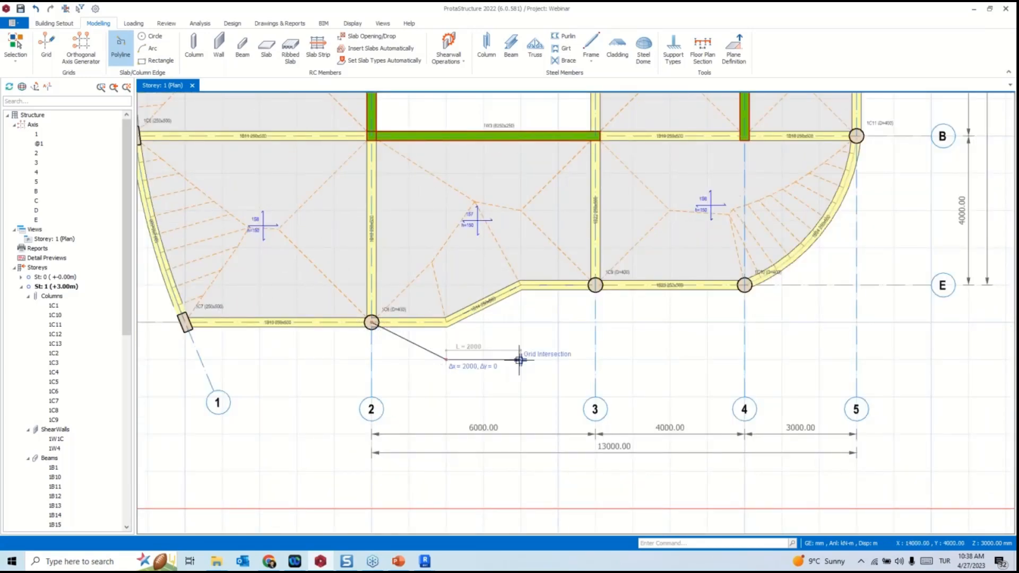
click(520, 360)
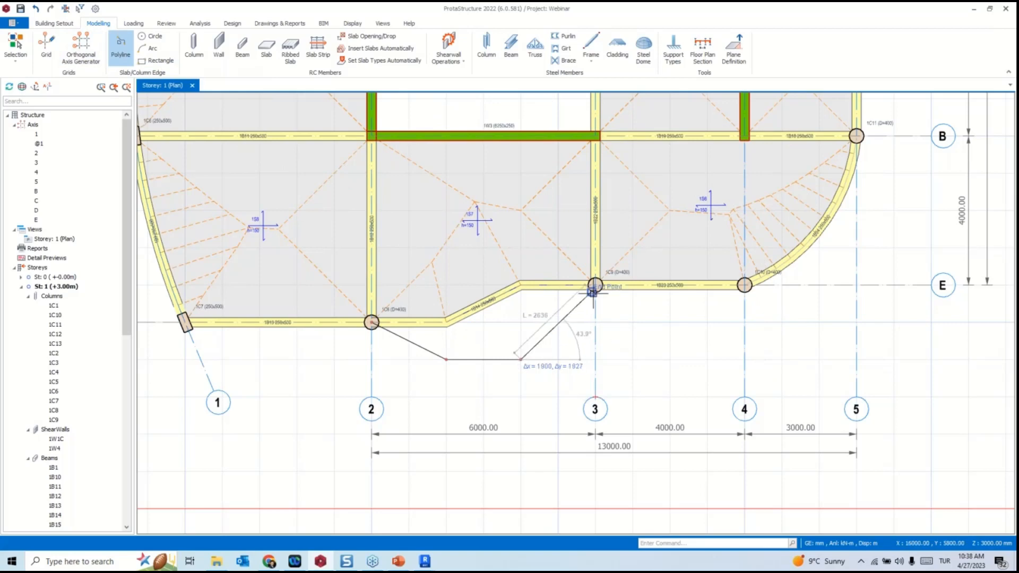
scroll(595, 285, up, 5)
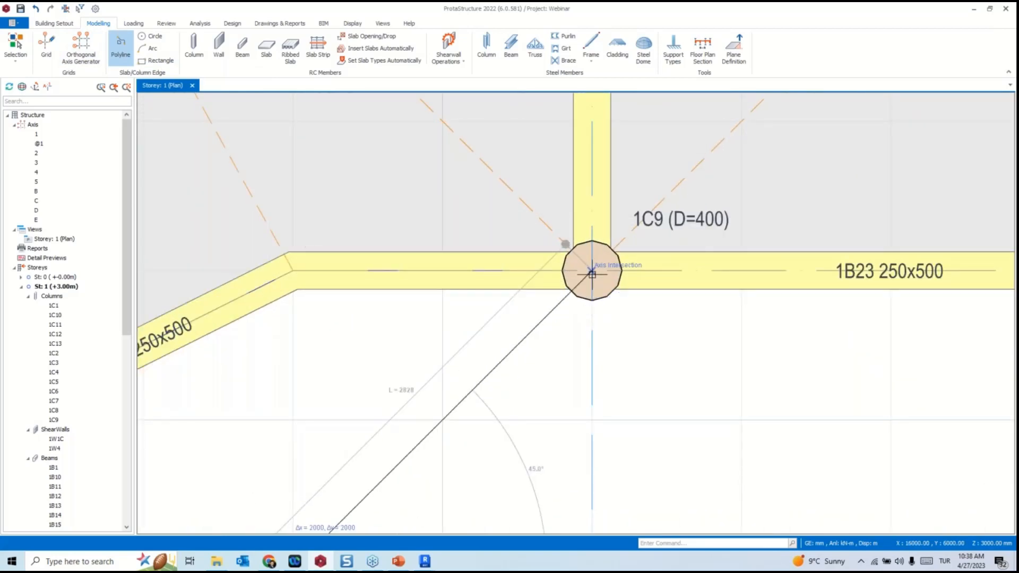
click(592, 274)
scroll(589, 279, down, 5)
right_click(595, 325)
click(629, 332)
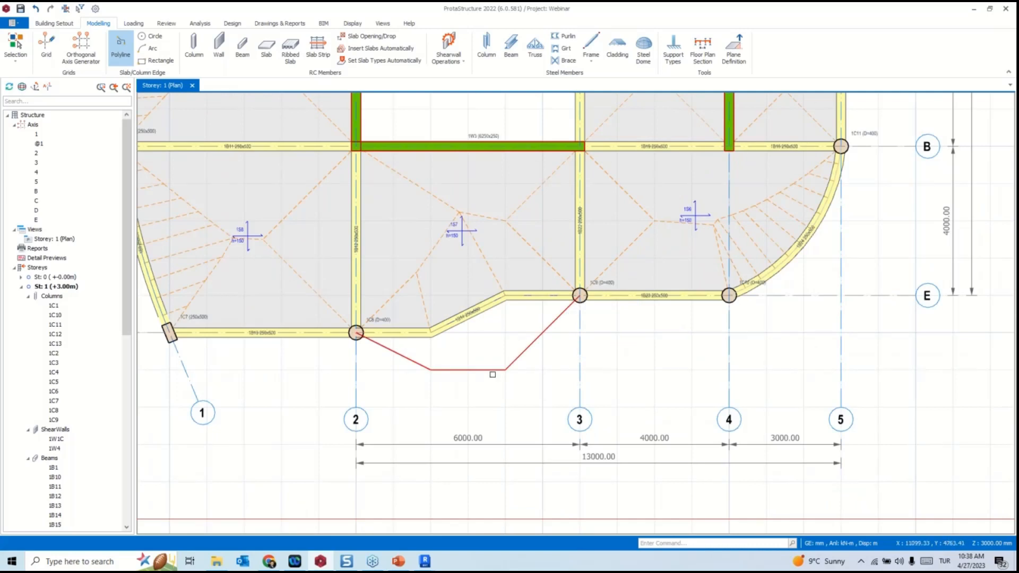
Insert a 150 mm slab between the polyline and the kinked edge beam, reusing the properties of the adjoining slab between axes 2 and 3.
right_click(466, 215)
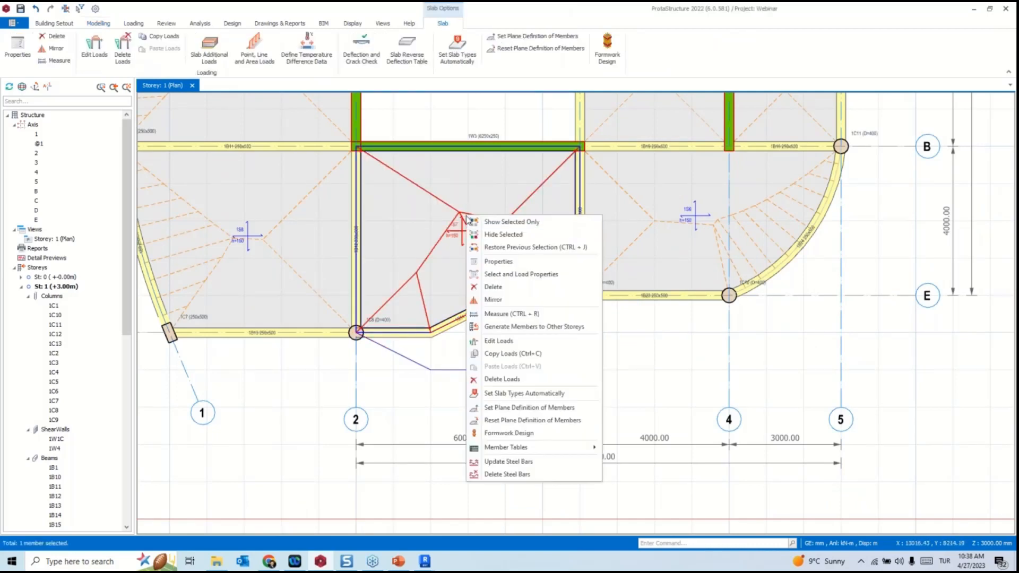
click(499, 262)
click(504, 344)
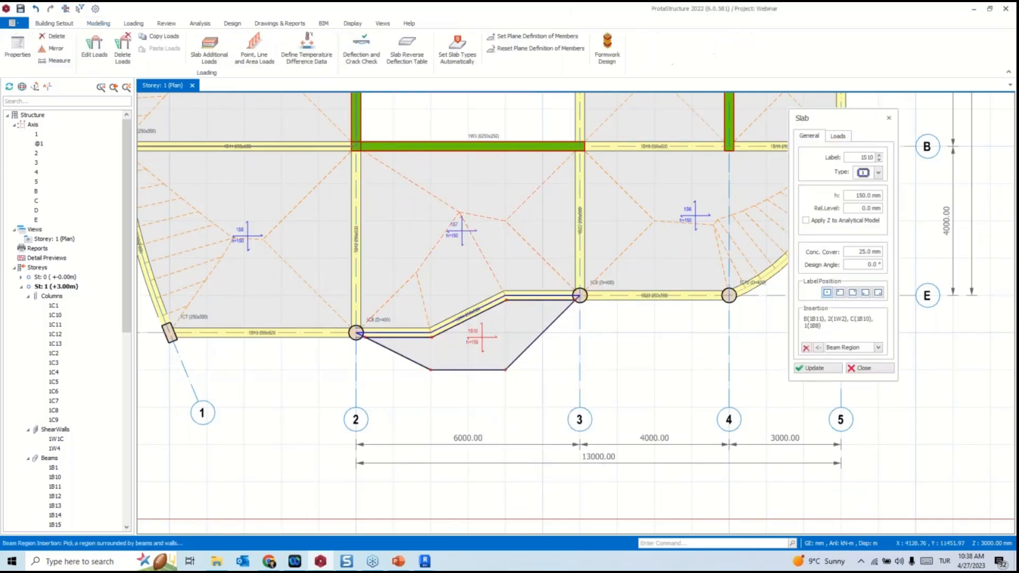
click(865, 369)
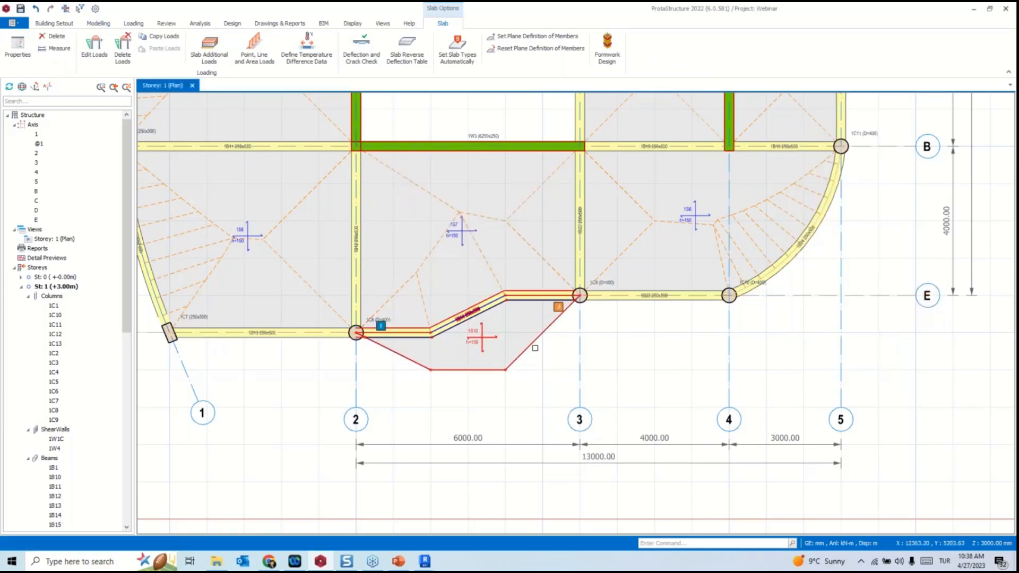
Draw a closed irregular five-sided polyline around the intersection of axes 5 and E.
scroll(474, 372, down, 5)
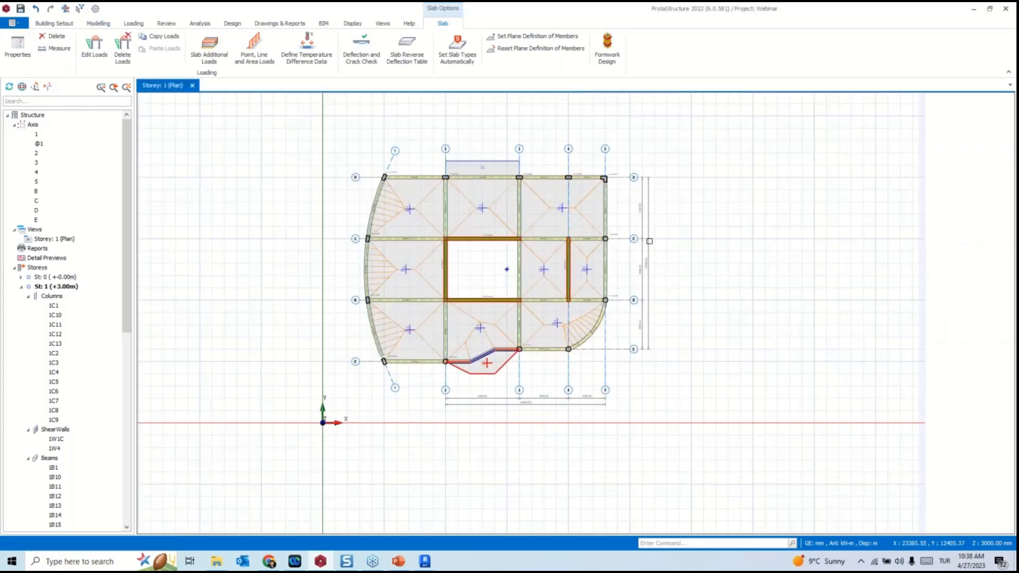
scroll(610, 345, up, 5)
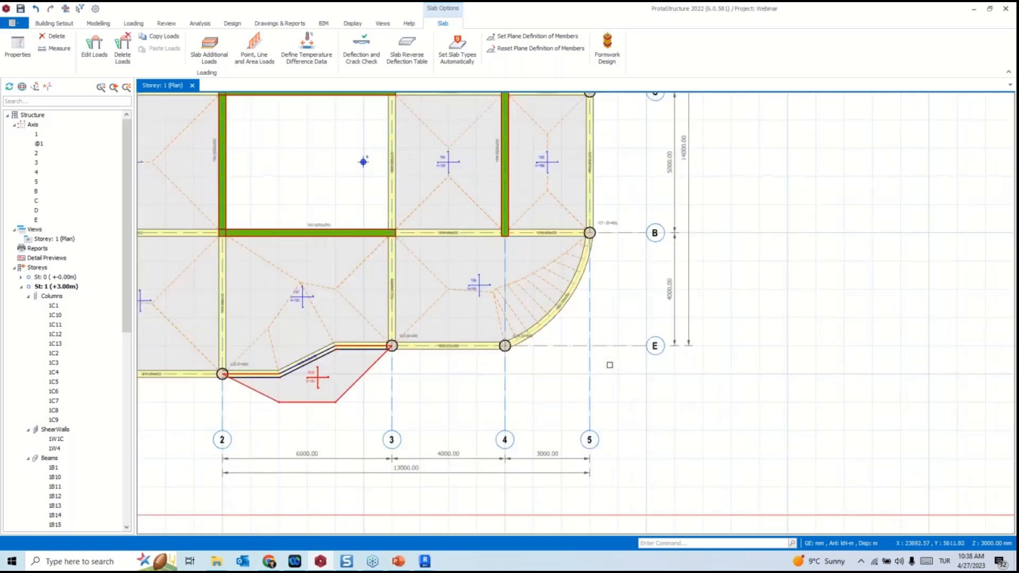
click(98, 23)
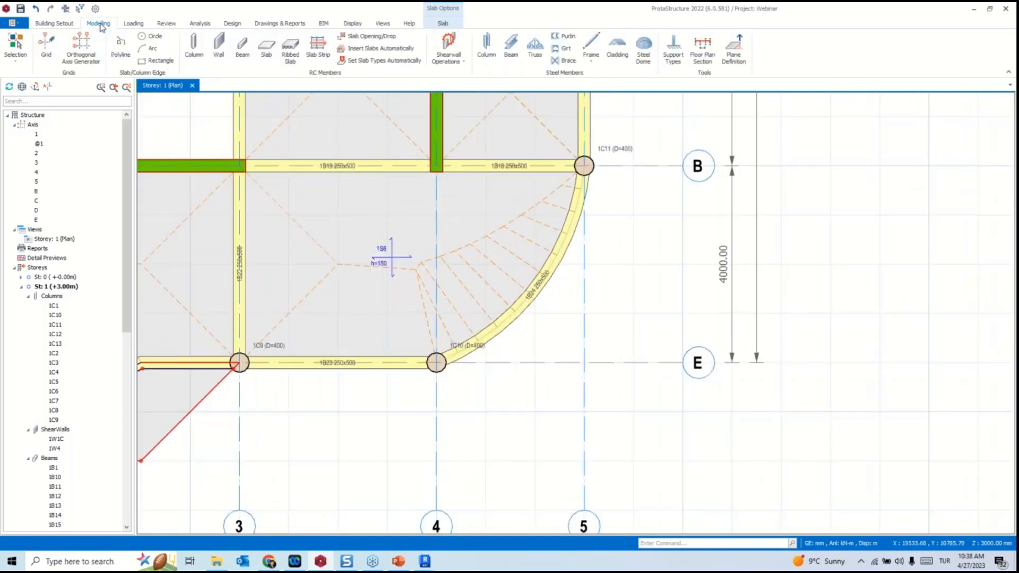
click(121, 48)
click(567, 394)
click(541, 348)
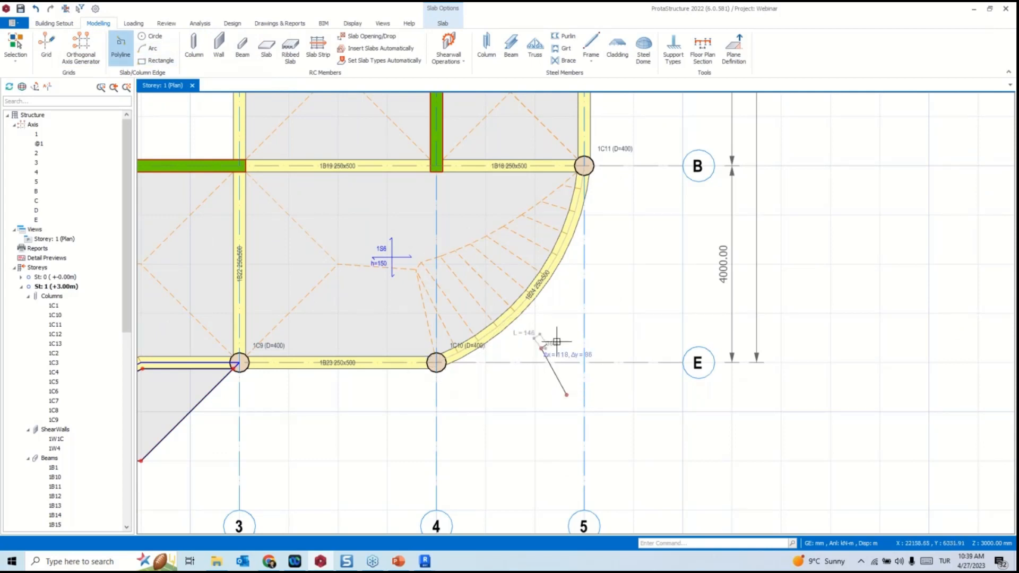
click(564, 335)
click(616, 348)
click(614, 394)
click(565, 395)
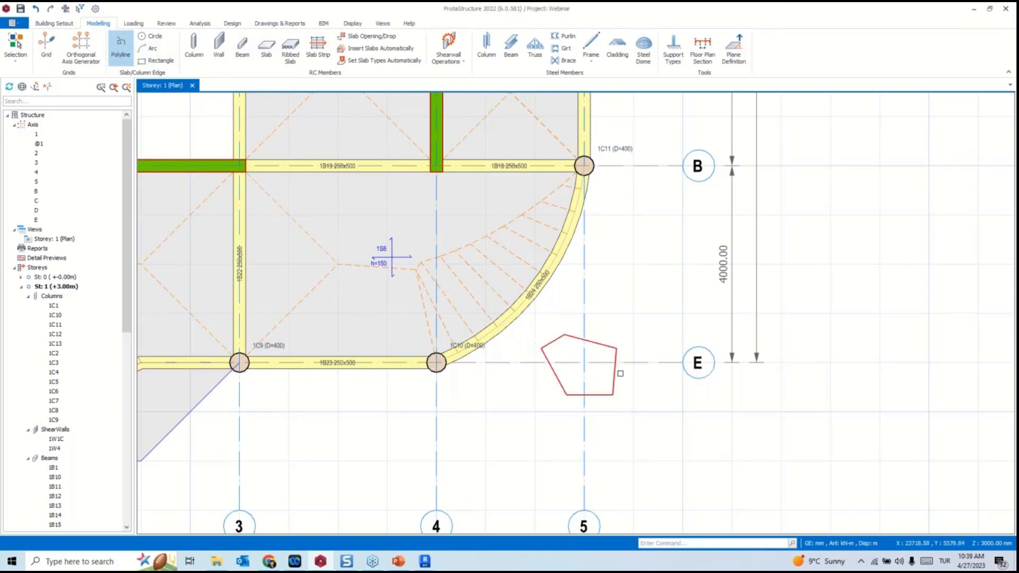
Convert the five-sided polyline to a column inserted at the intersection of axes 5 and E.
click(608, 354)
right_click(609, 354)
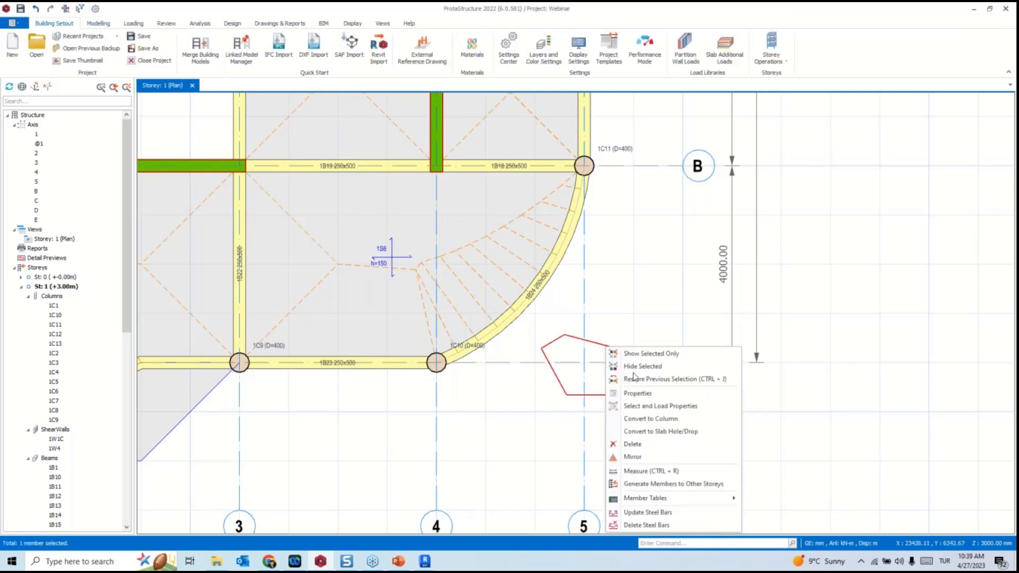
click(650, 419)
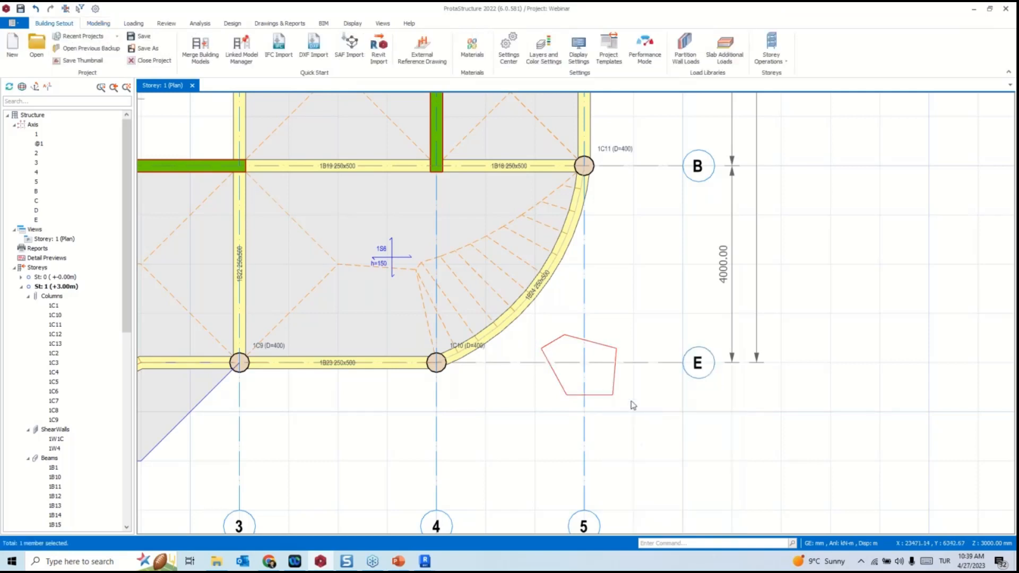
click(584, 361)
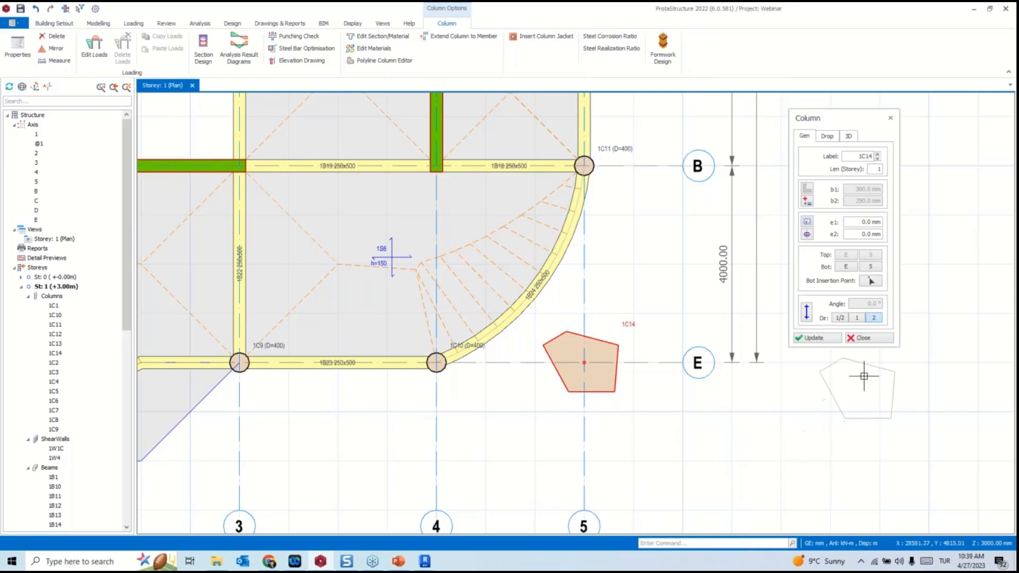
click(863, 338)
Open the five-sided column in the Polyline Column Editor and insert all links without head zones.
right_click(619, 346)
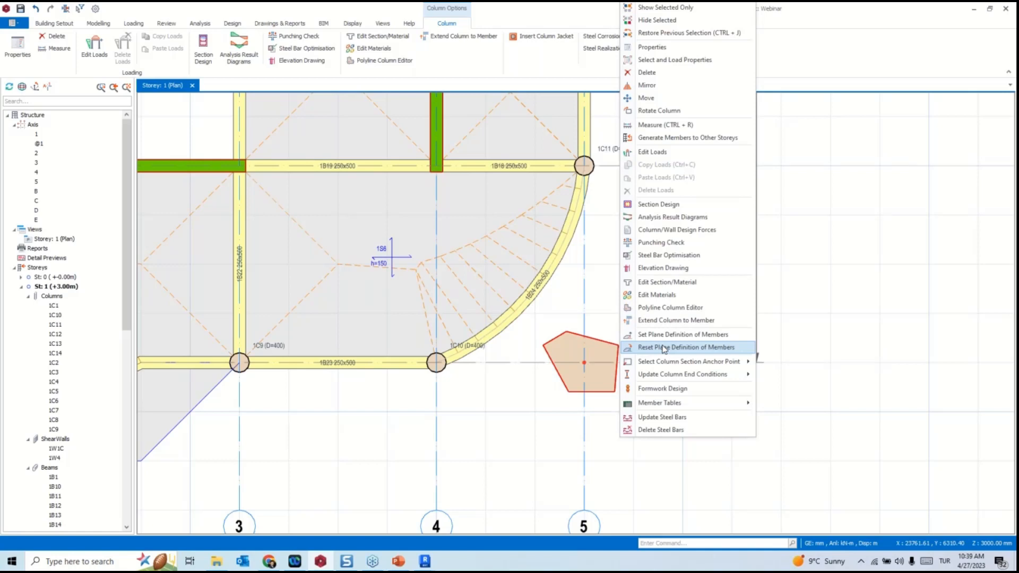
click(672, 310)
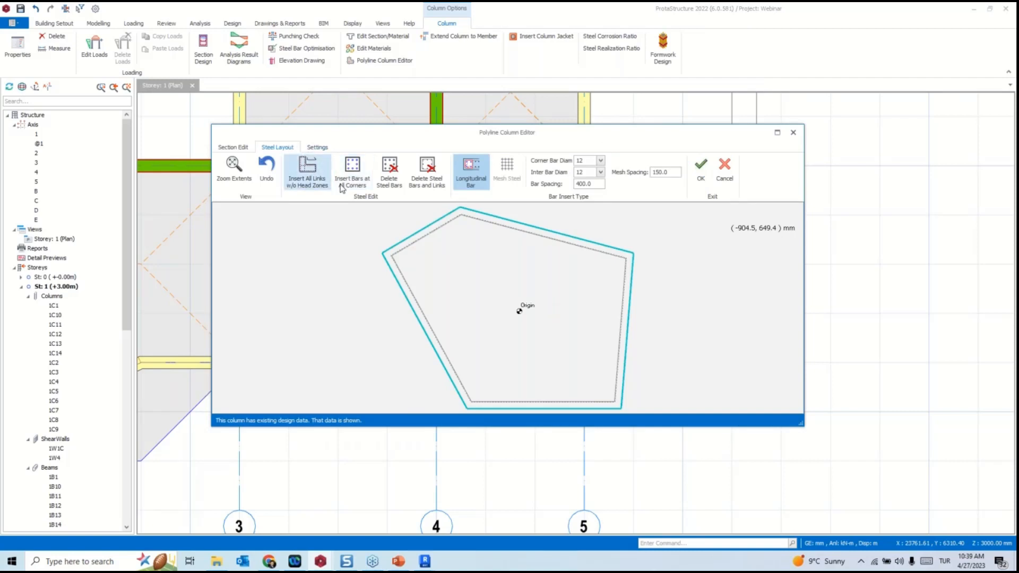
click(310, 173)
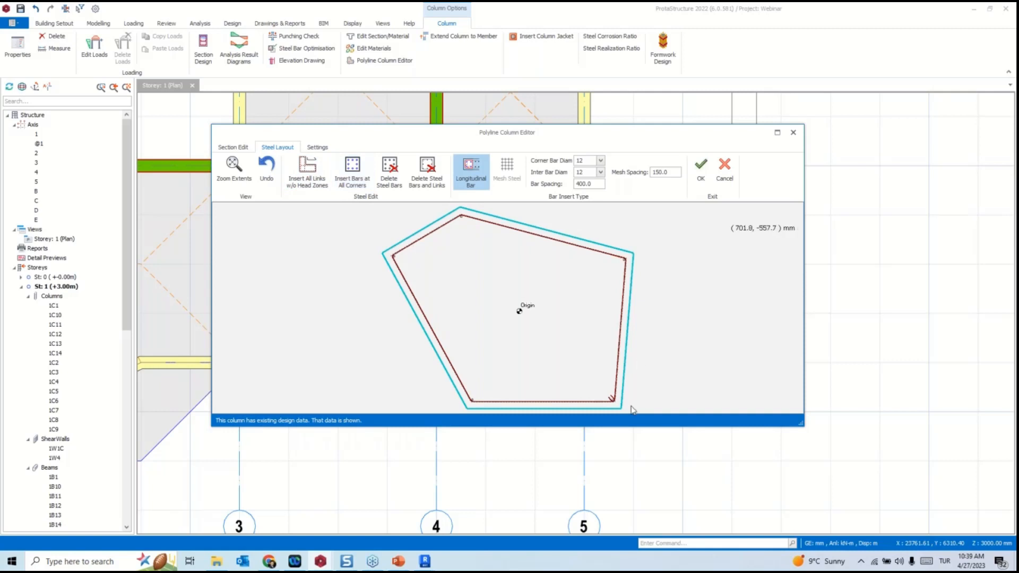
Insert two 12 mm intermediate bars along each of the column section's long right and left edges.
click(614, 399)
click(626, 260)
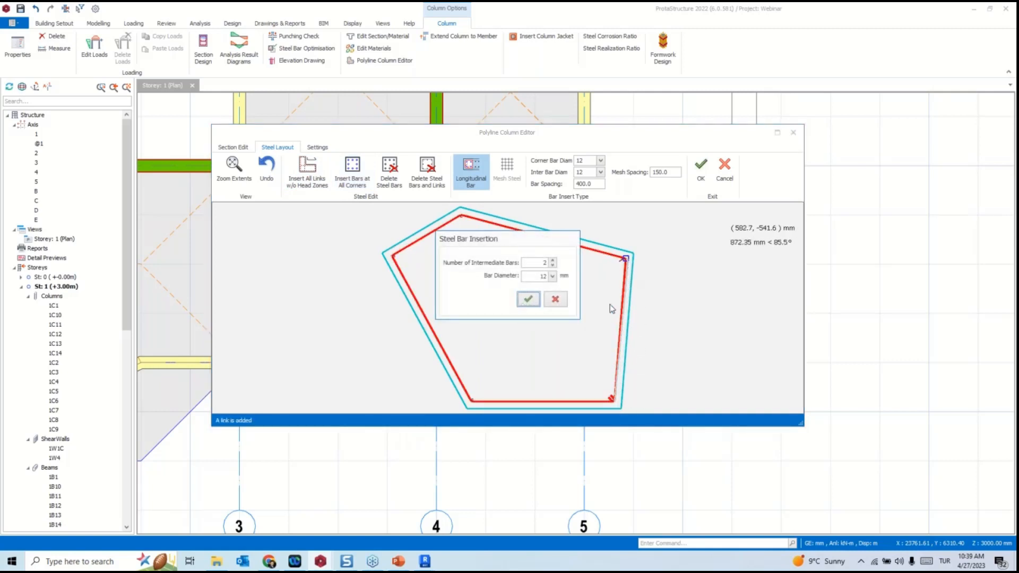
click(528, 299)
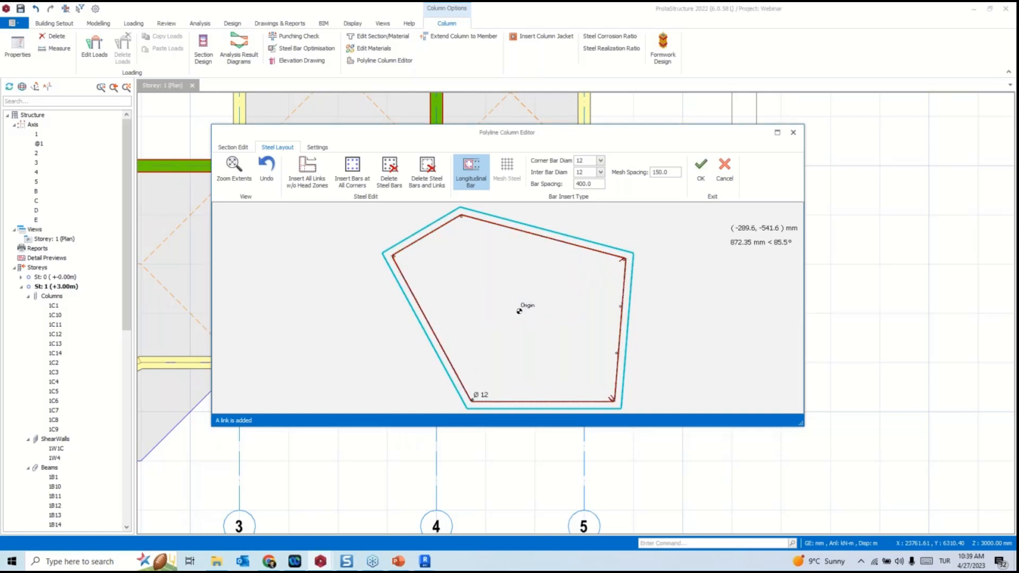
click(392, 262)
click(534, 303)
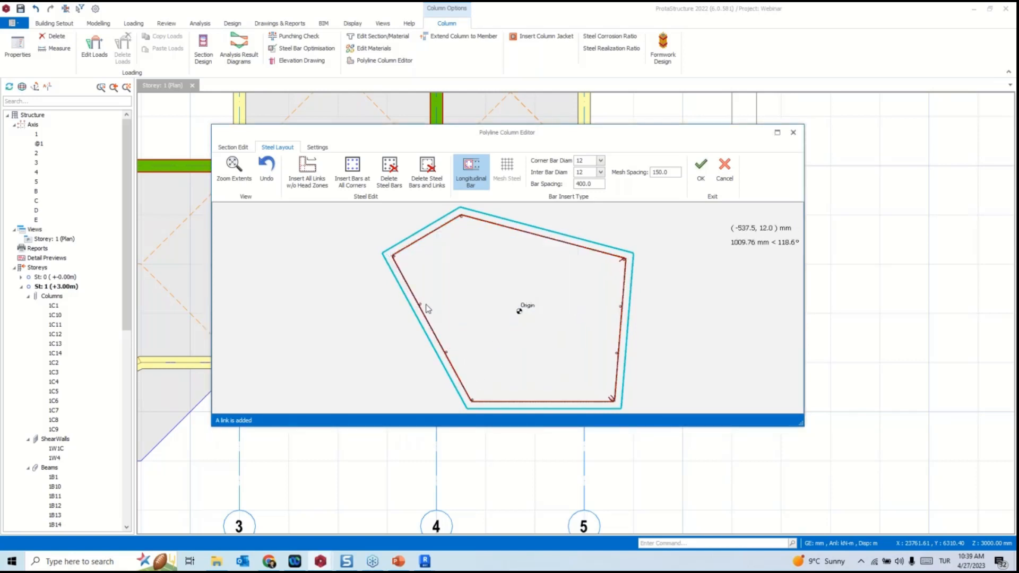
Add two cross links joining the opposite intermediate bars of the section's left and right edges.
click(620, 307)
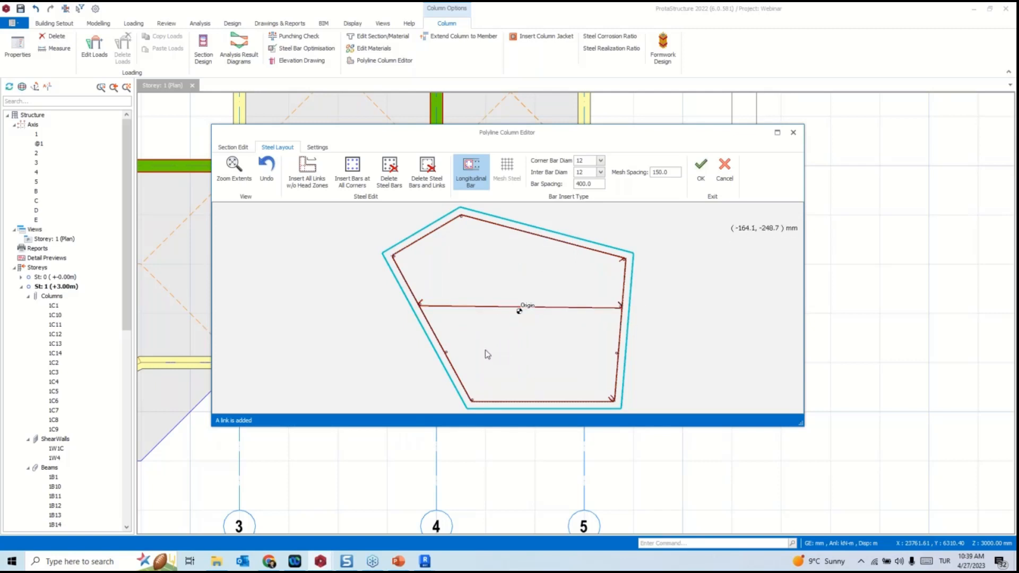
click(446, 352)
click(618, 354)
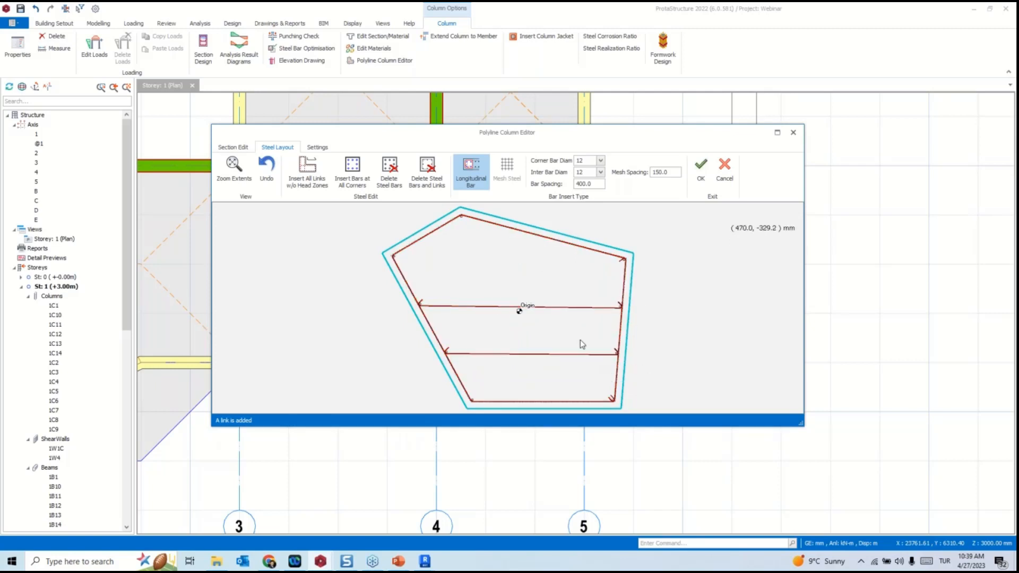
Insert two intermediate bars along the upper-right edge of the column section.
click(626, 258)
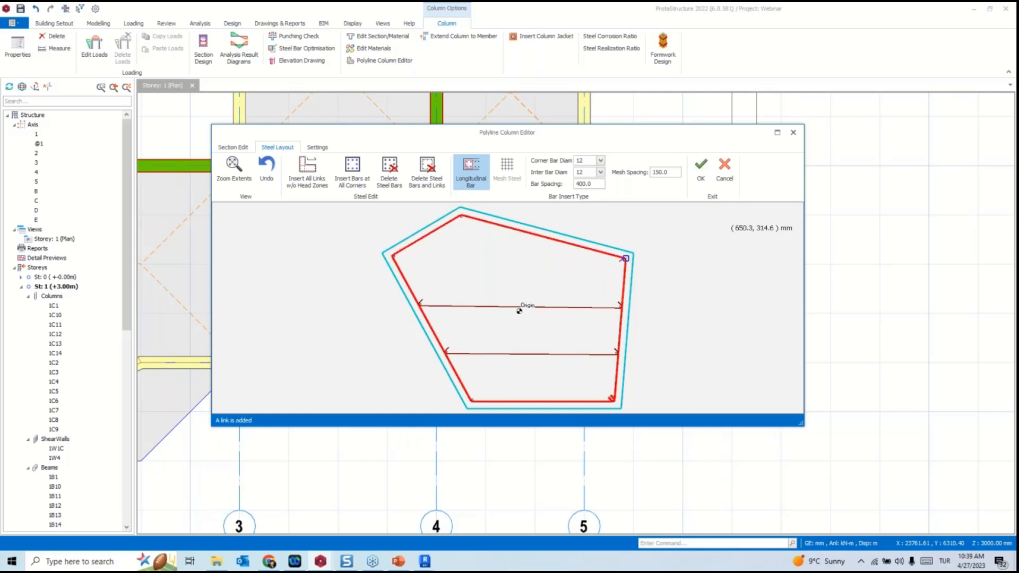
click(469, 218)
key(Return)
Finish the intermediate bars along the column section's upper-right edge and insert two intermediate bars along its bottom edge.
click(461, 216)
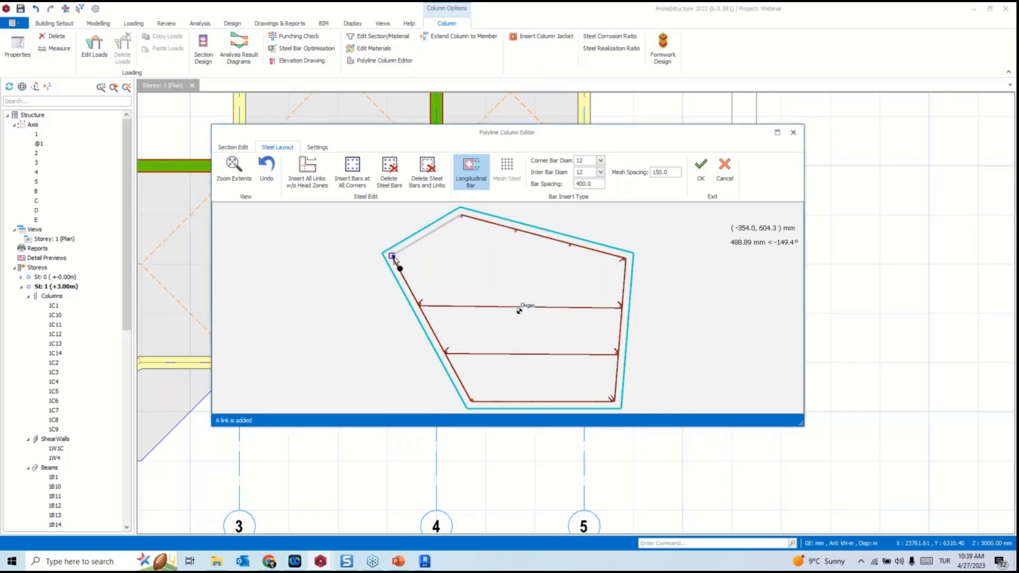
click(391, 256)
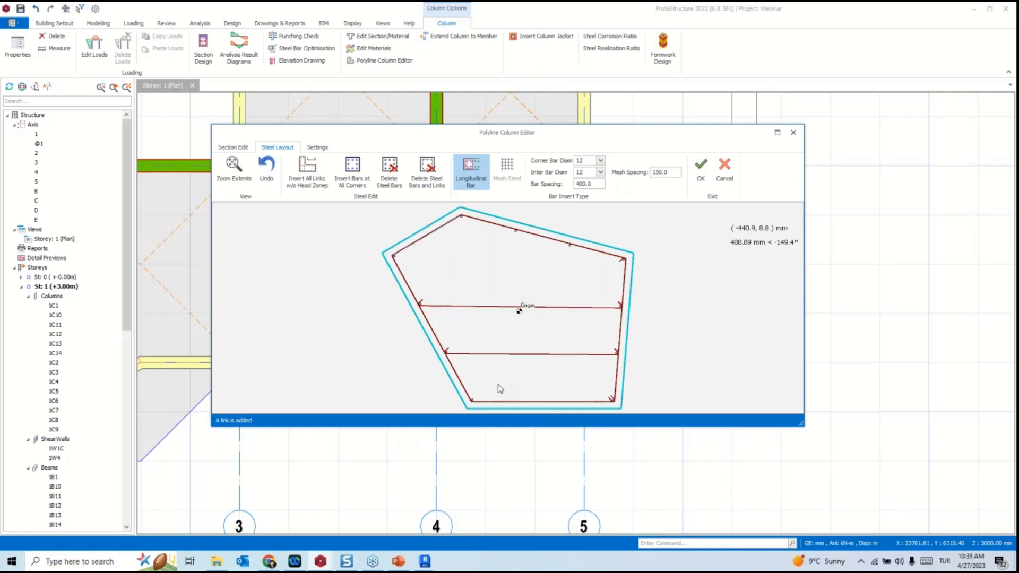
click(474, 406)
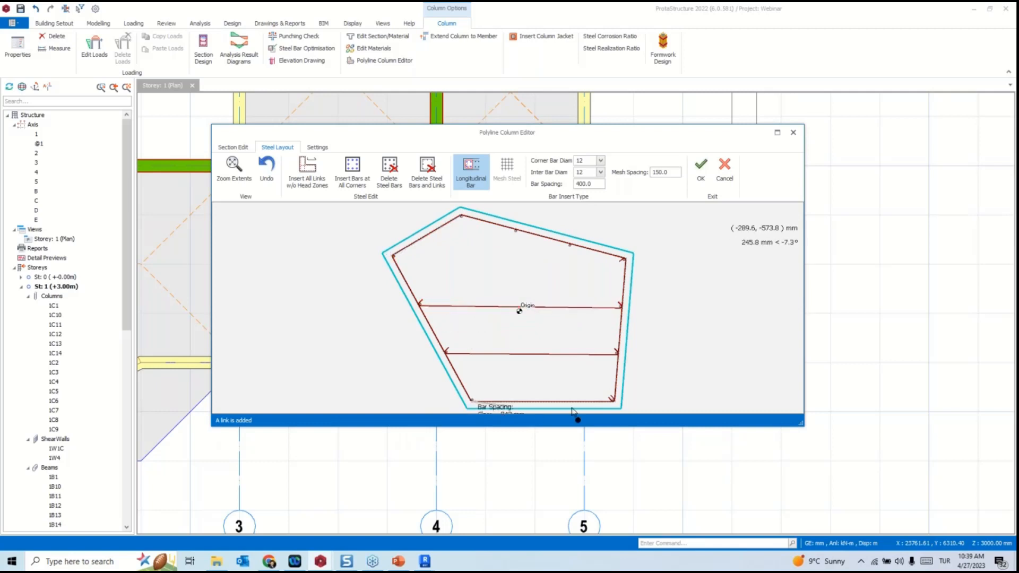
click(614, 402)
Add two cross links joining the bottom-edge bars to the upper-right-edge bars and accept the column's steel layout.
click(528, 299)
click(516, 230)
click(519, 400)
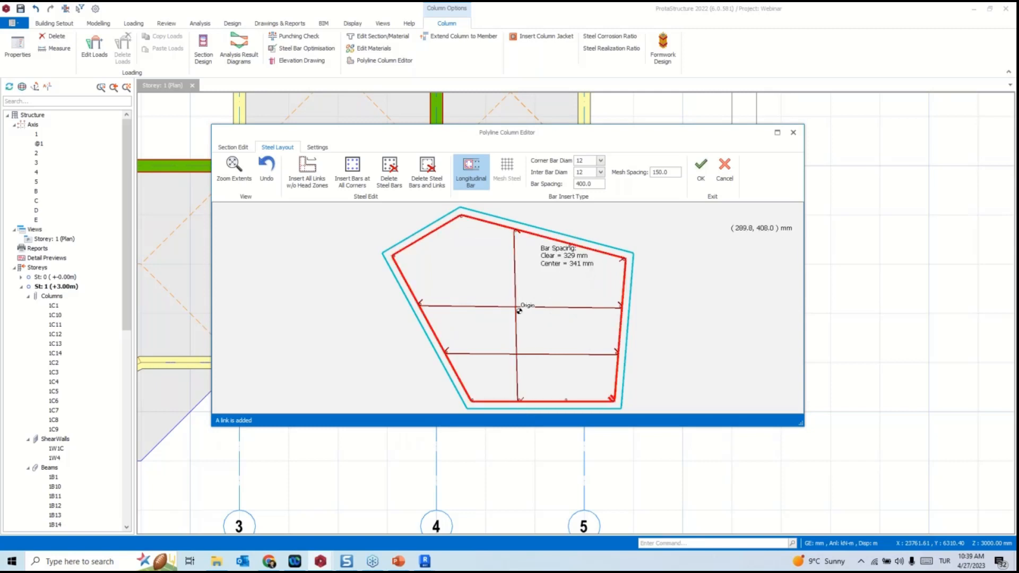
click(567, 401)
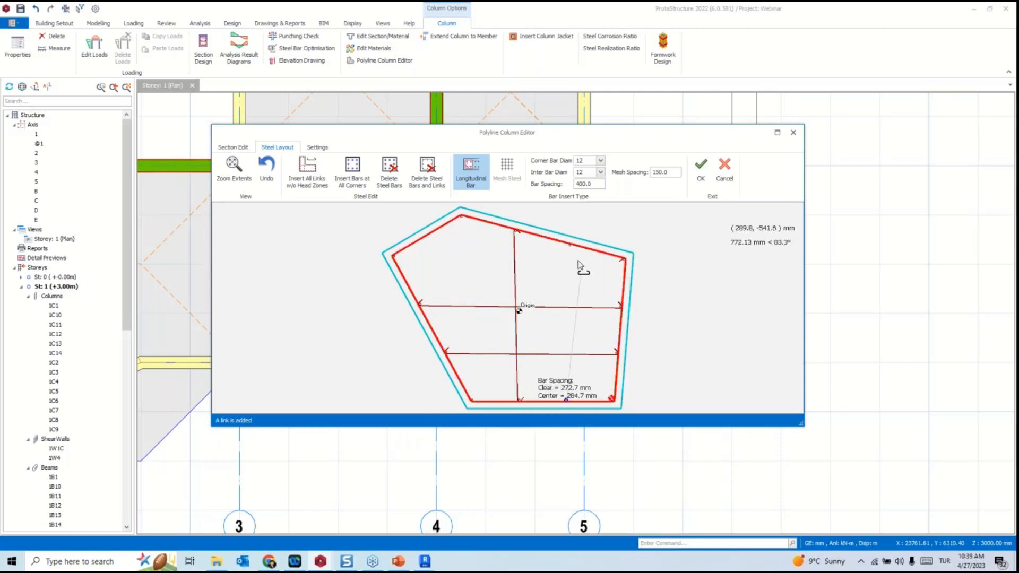
click(569, 246)
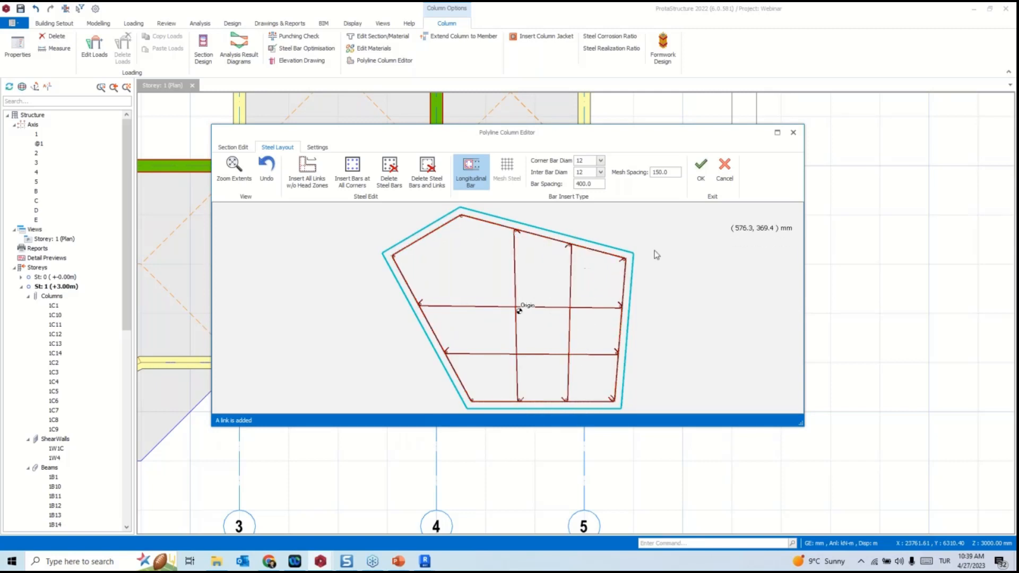
click(699, 170)
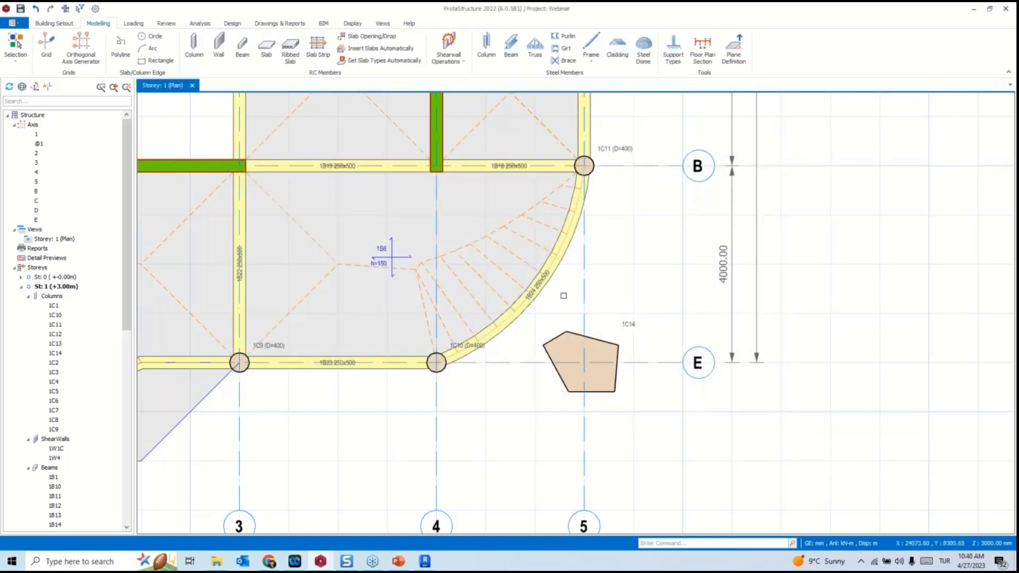
Delete the five-sided polyline column 1C14 near the crossing of axes 5 and E.
click(622, 322)
key(Delete)
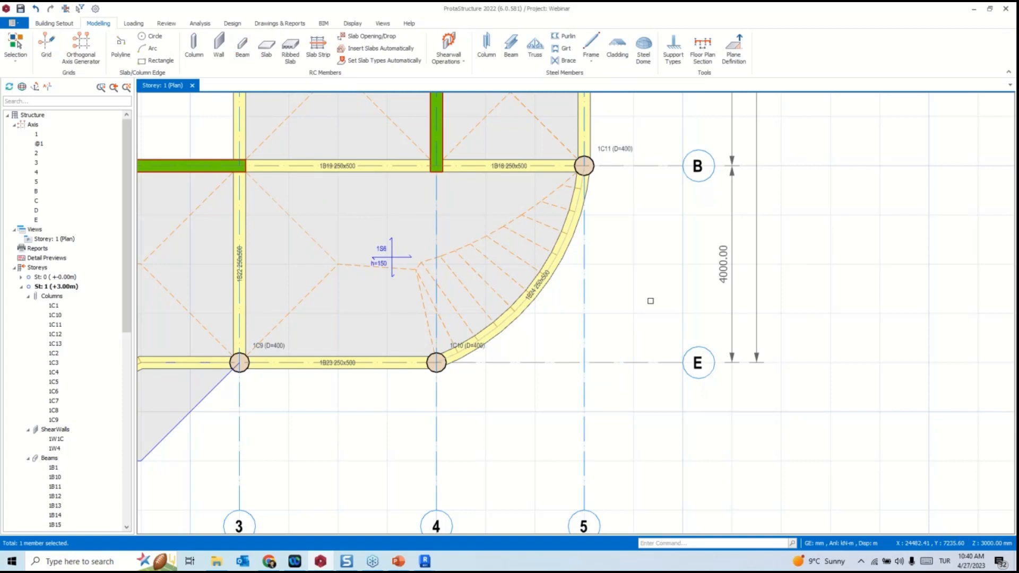
scroll(545, 342, down, 2)
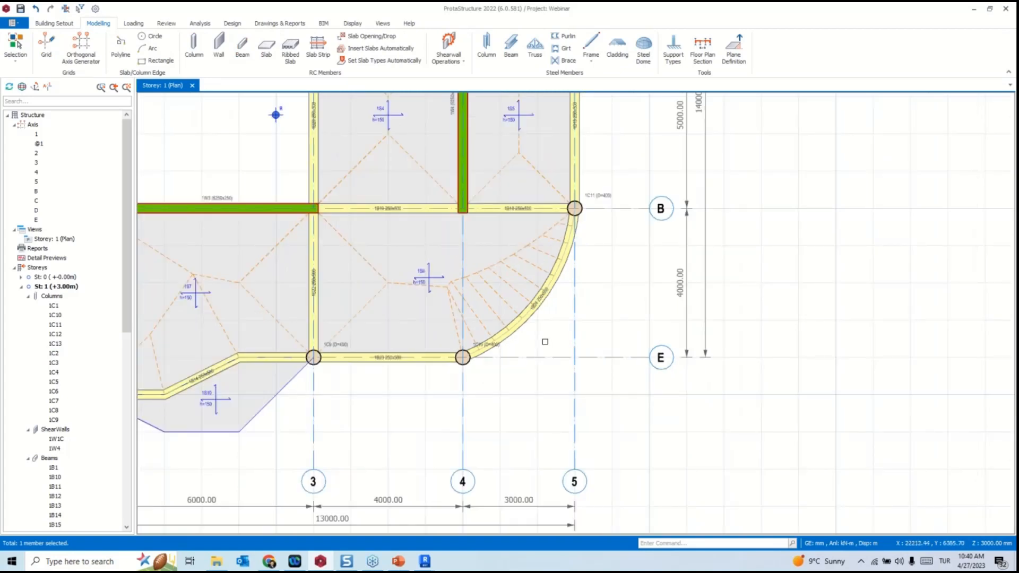
middle_drag(531, 354, 631, 375)
middle_drag(512, 287, 609, 385)
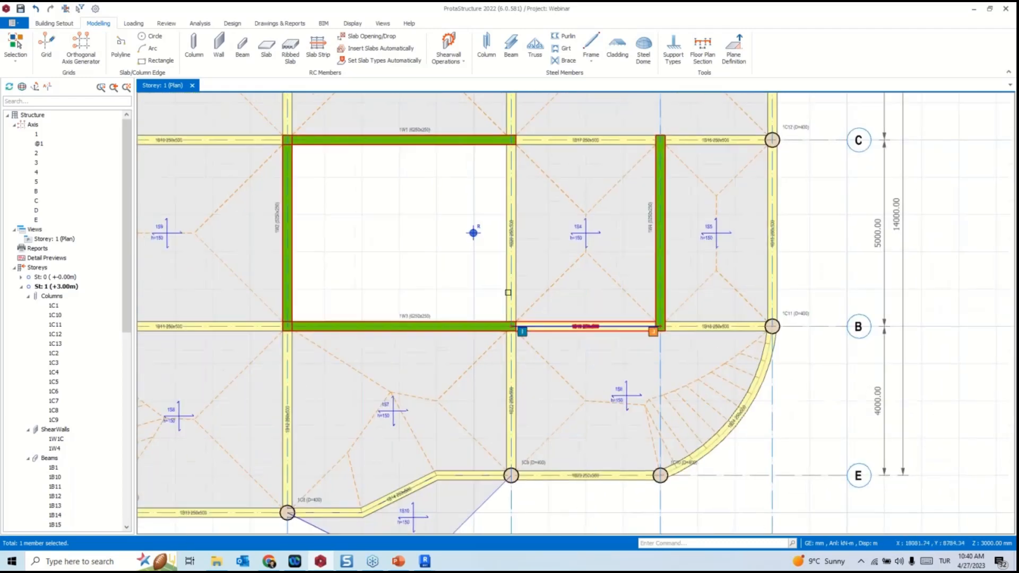
scroll(502, 332, down, 5)
scroll(500, 338, up, 3)
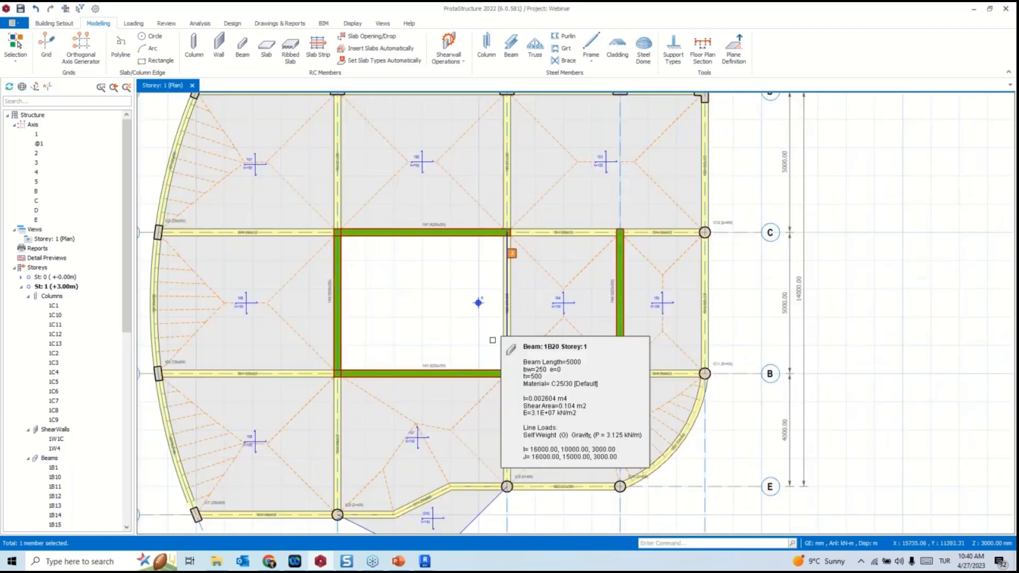
scroll(493, 340, down, 2)
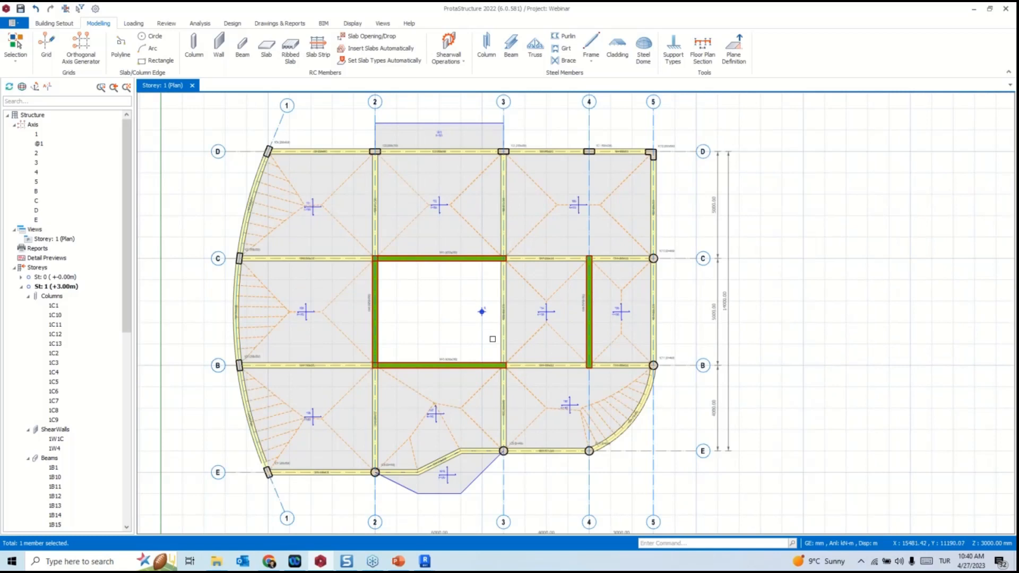
Assign the 200 Brick Wall - Malaysia infill wall load under load case G to all storey 1 frame members in the Load Editor.
click(131, 23)
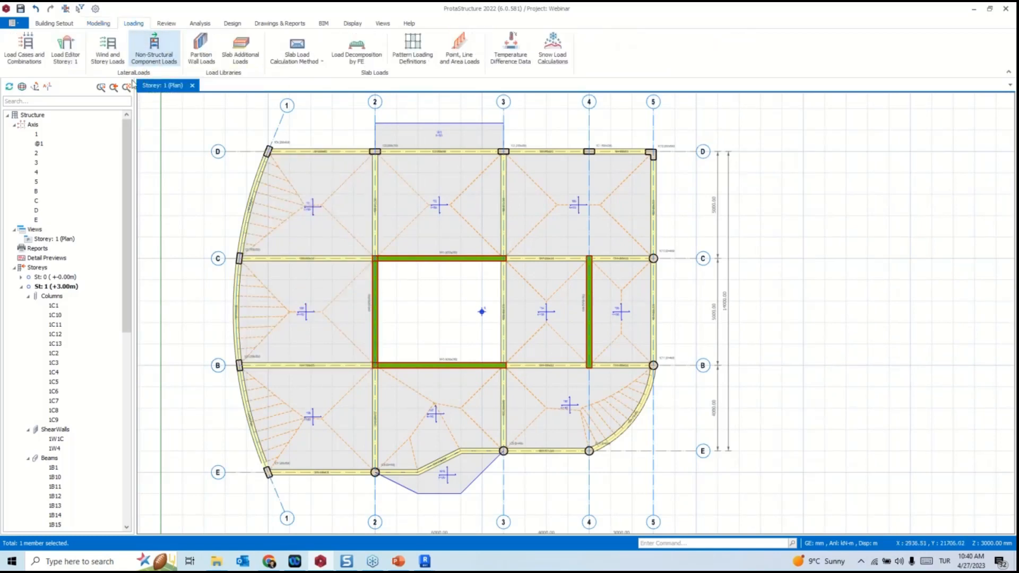
click(67, 58)
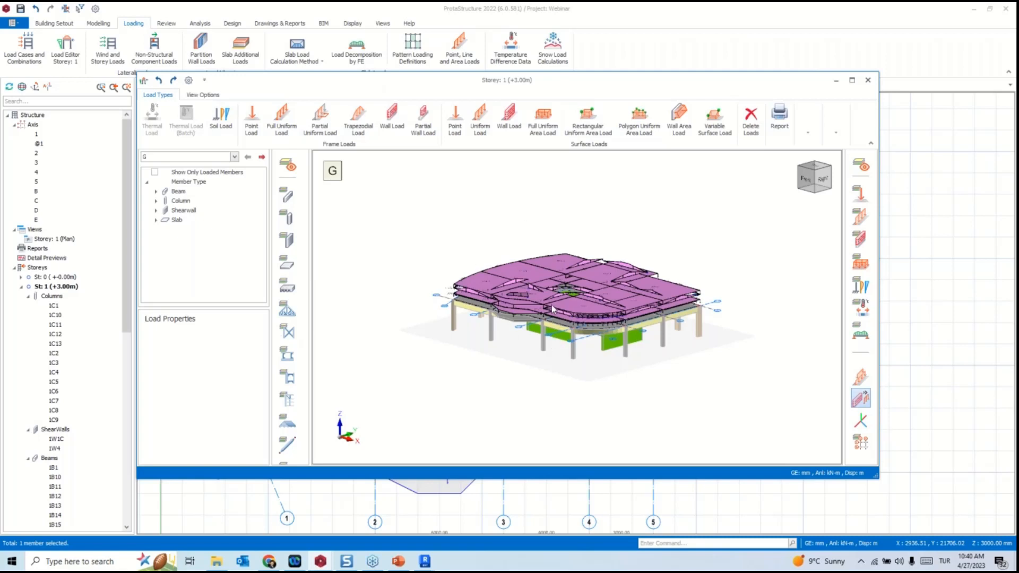
click(394, 117)
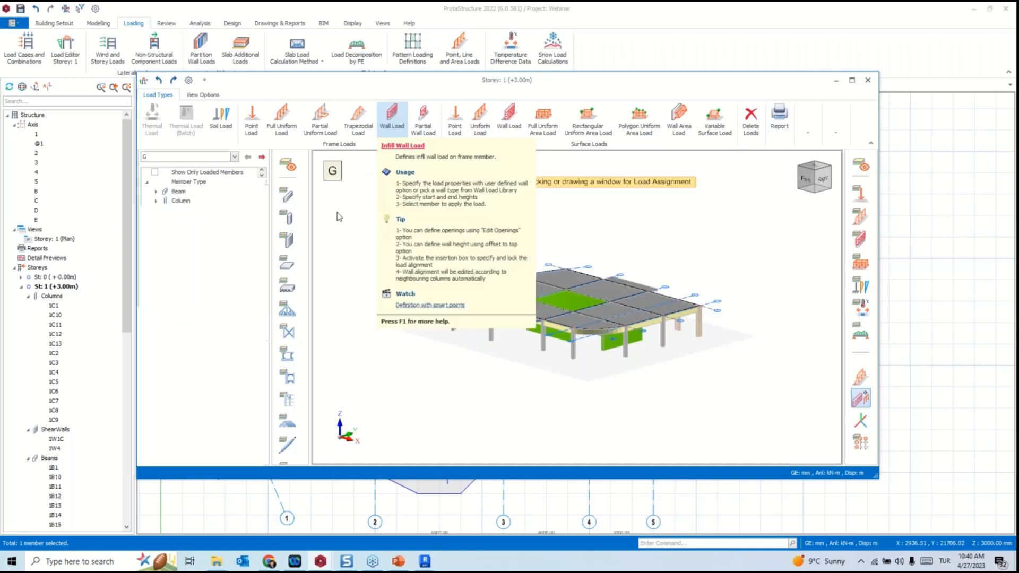
click(229, 225)
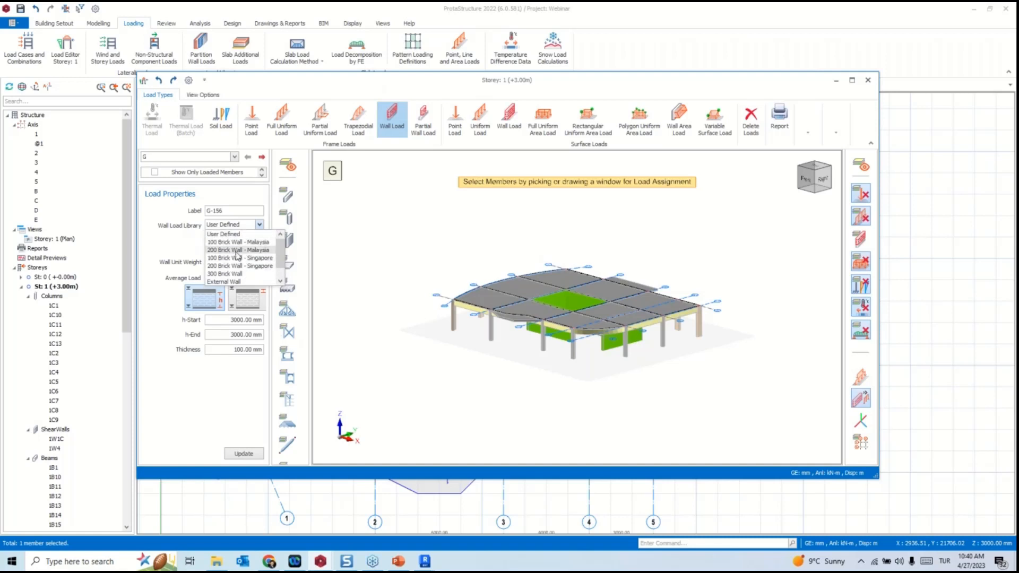
click(234, 251)
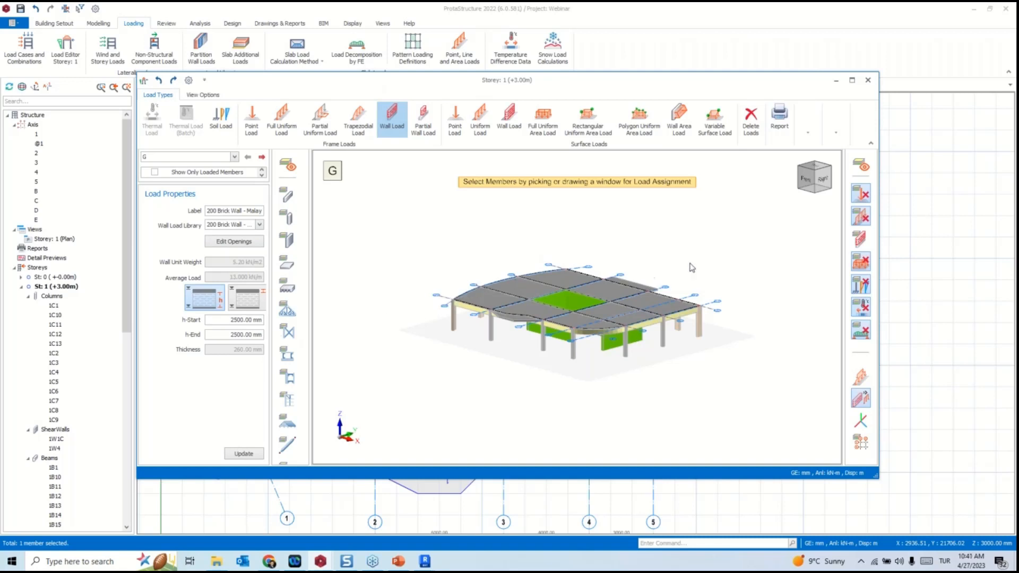
drag(744, 222, 397, 394)
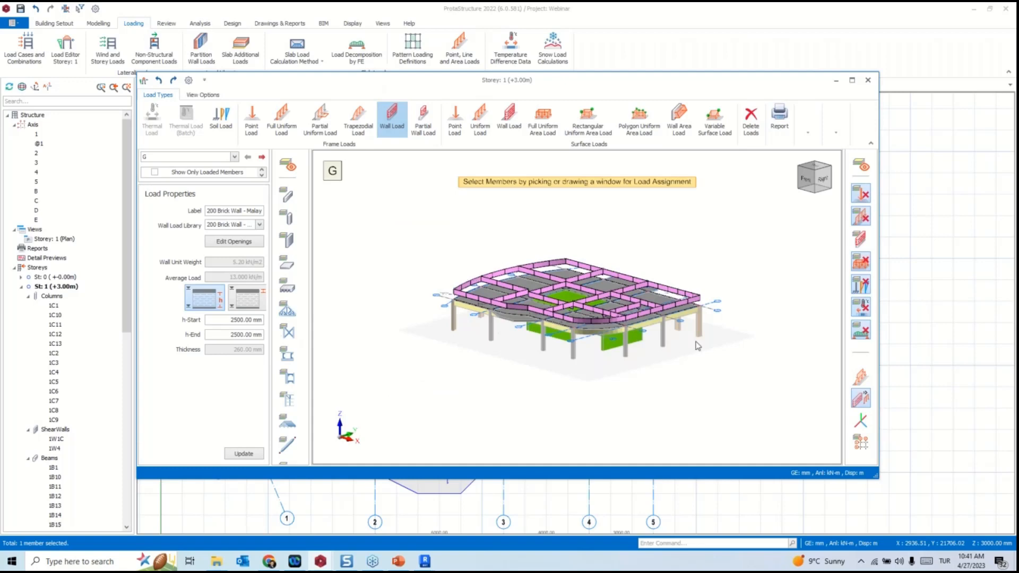
click(852, 80)
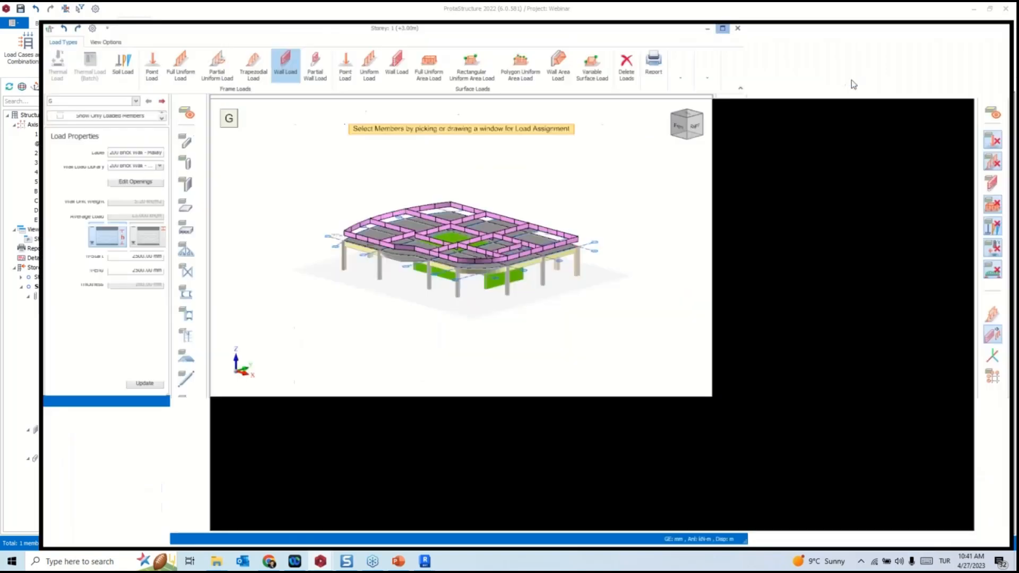
click(716, 48)
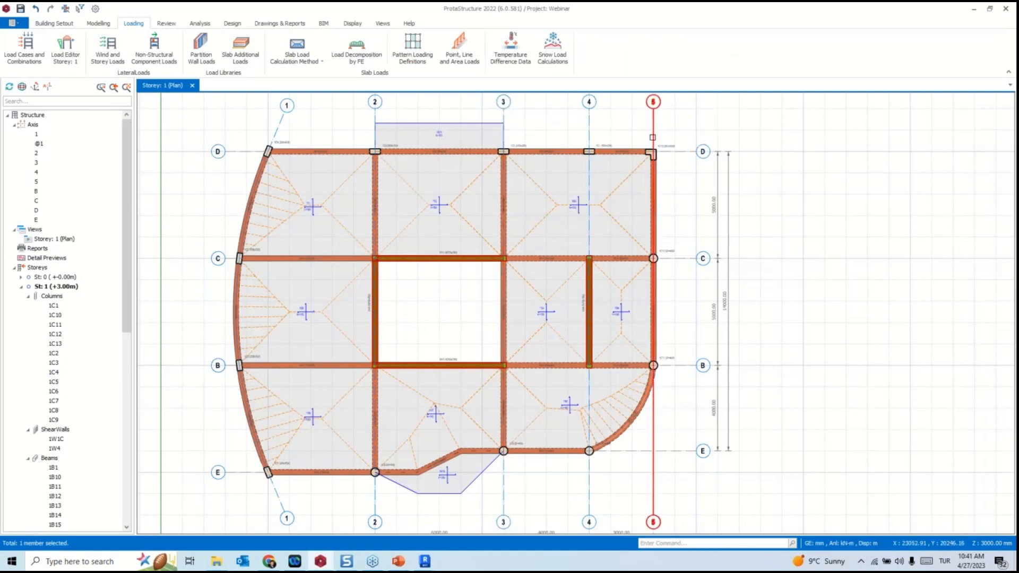
Draw a horizontal line load across slab 1S3 up to axis 5, using 100 Brick Wall - Malaysia with a wall height of 2.85 m.
click(467, 53)
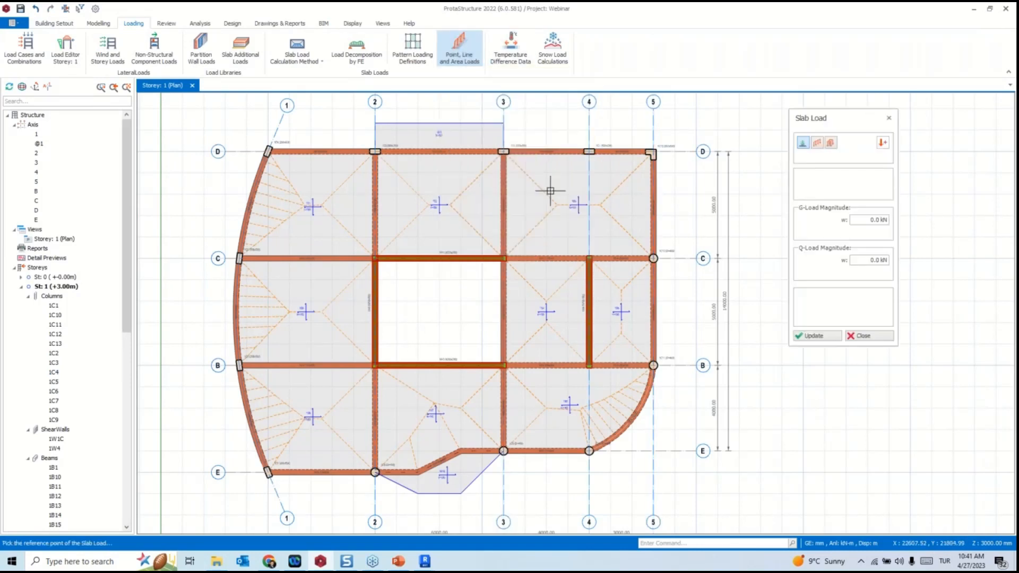
scroll(584, 175, up, 2)
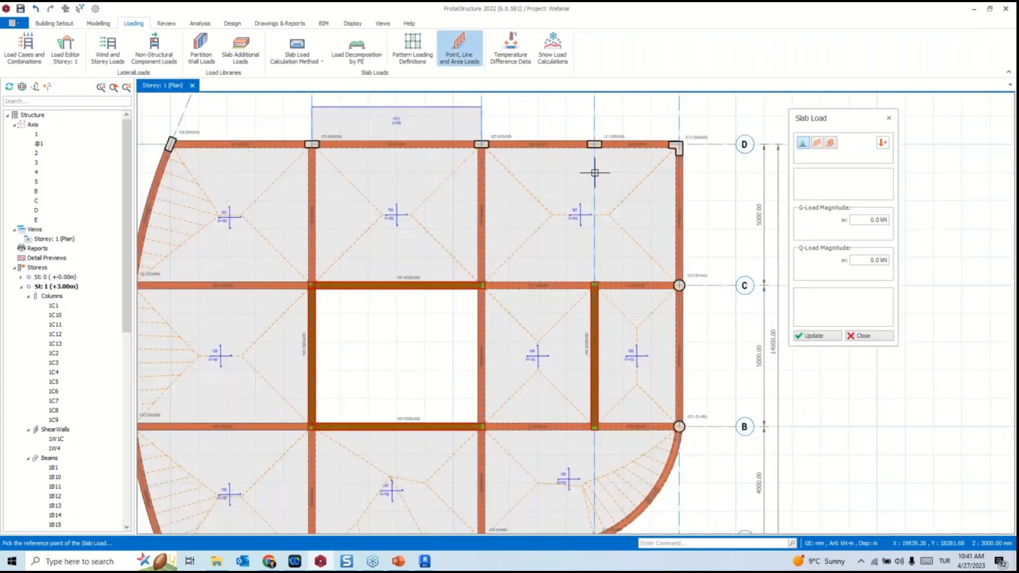
click(821, 148)
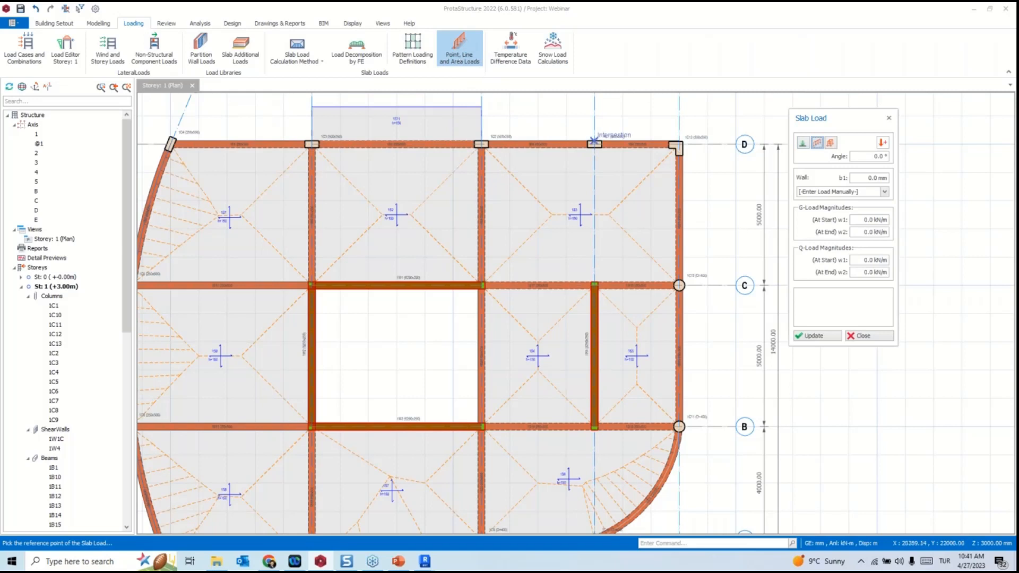
click(859, 191)
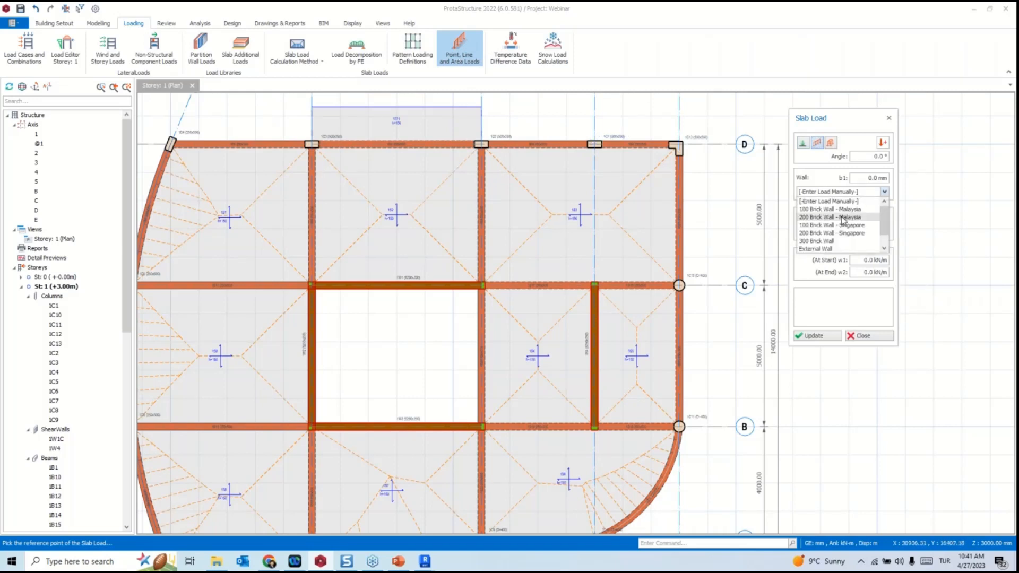
click(841, 209)
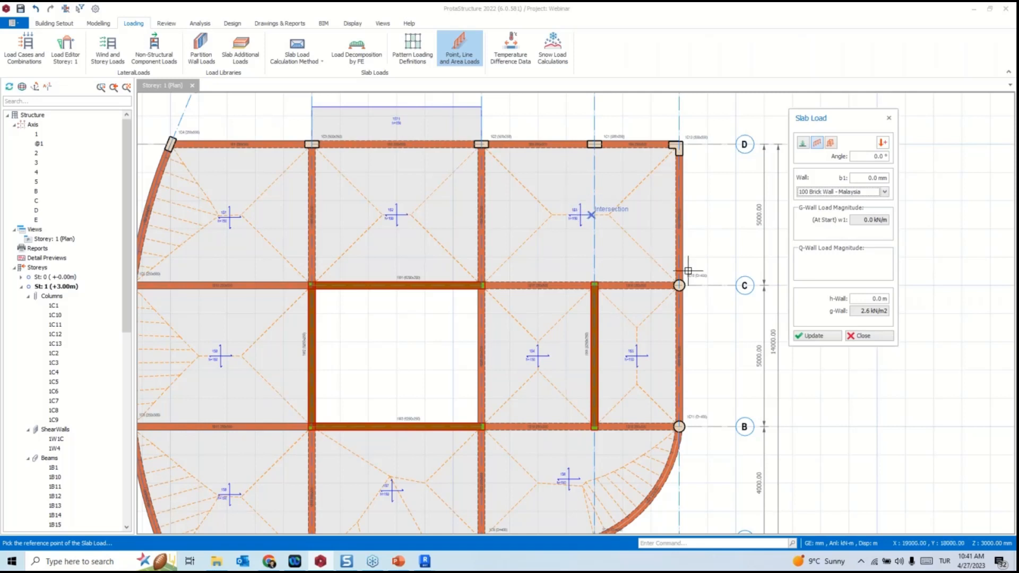
click(864, 299)
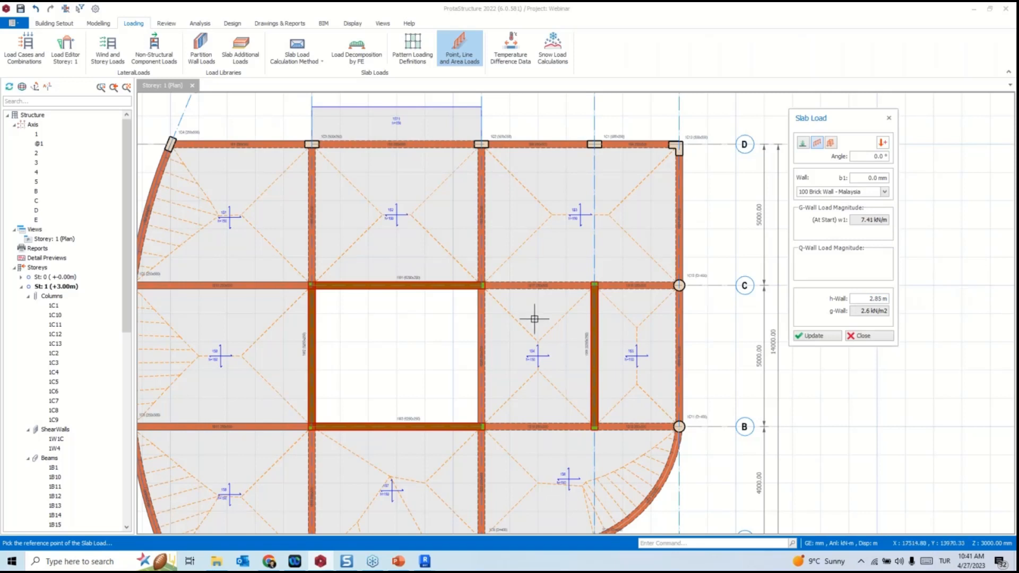
click(538, 201)
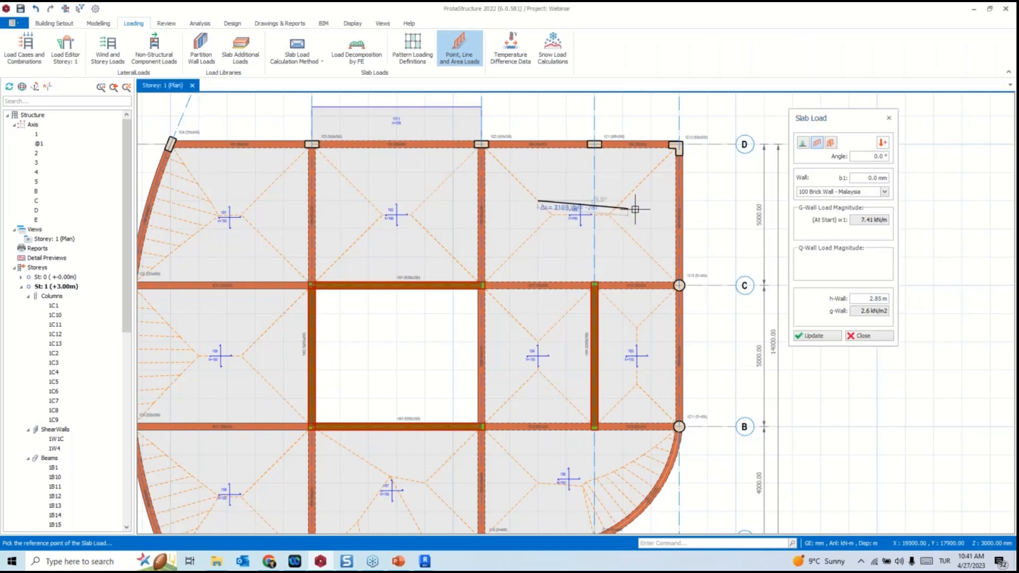
click(675, 201)
scroll(615, 207, up, 5)
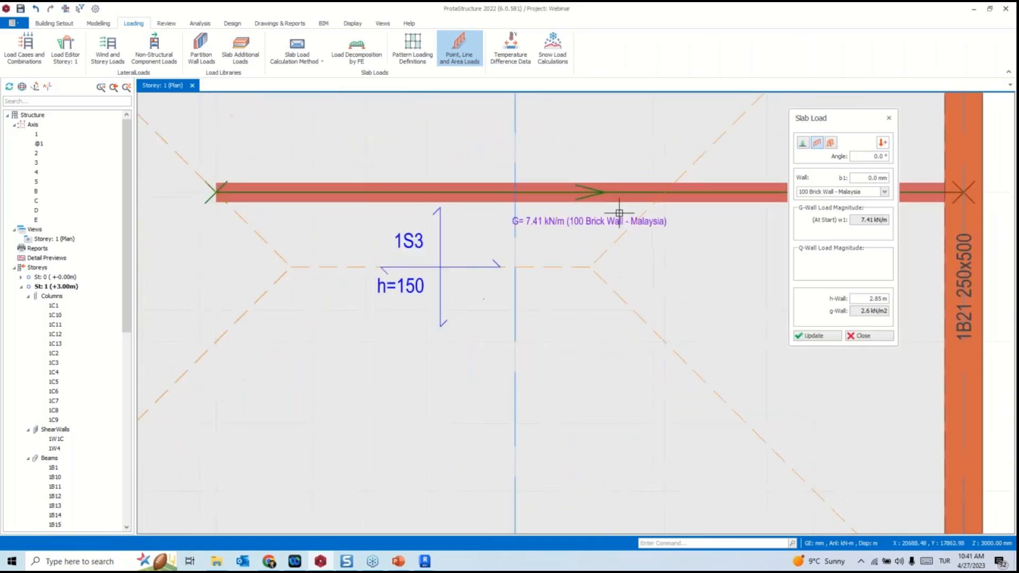
click(859, 336)
Insert new storeys up to storey number 5 with a 3000 mm storey height, without generating members.
scroll(501, 275, down, 3)
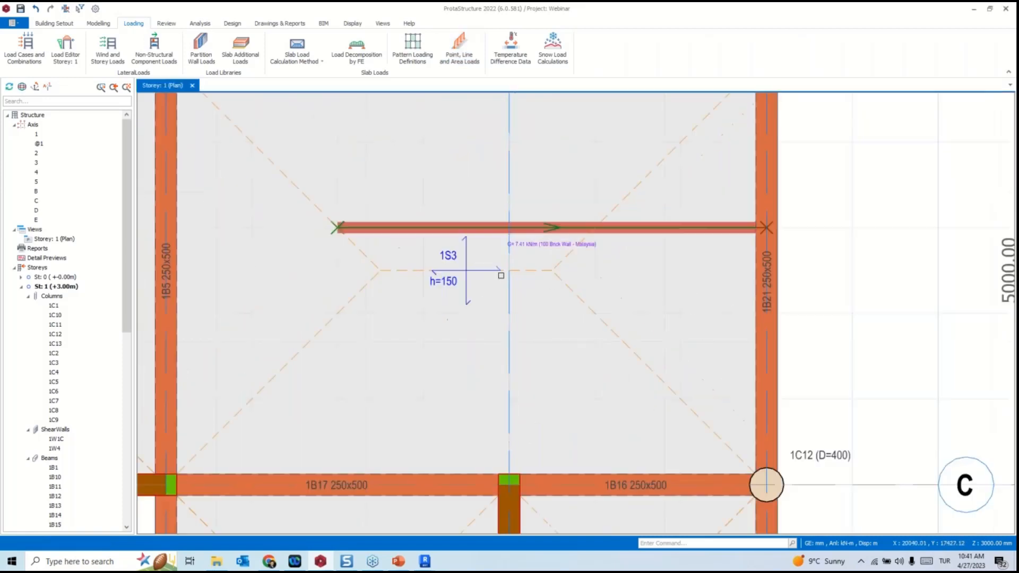
scroll(501, 275, down, 7)
middle_drag(497, 300, 565, 257)
scroll(565, 255, up, 1)
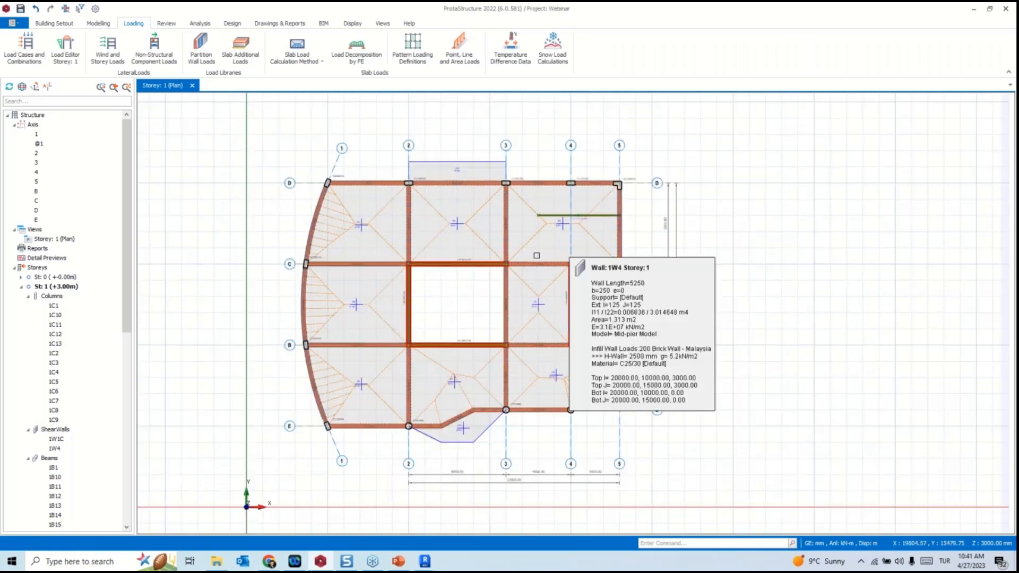
middle_drag(464, 252, 520, 230)
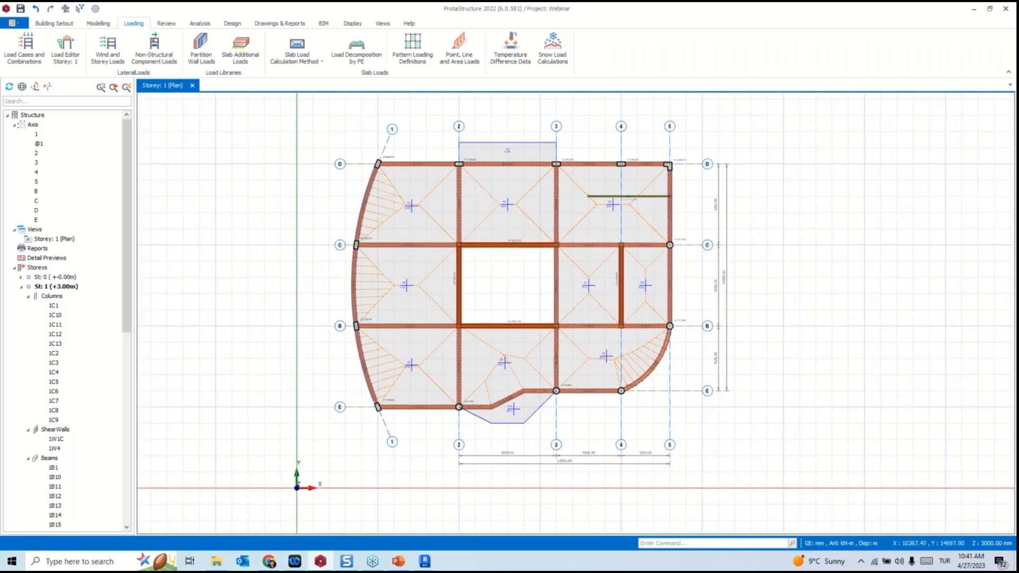
click(54, 24)
click(782, 61)
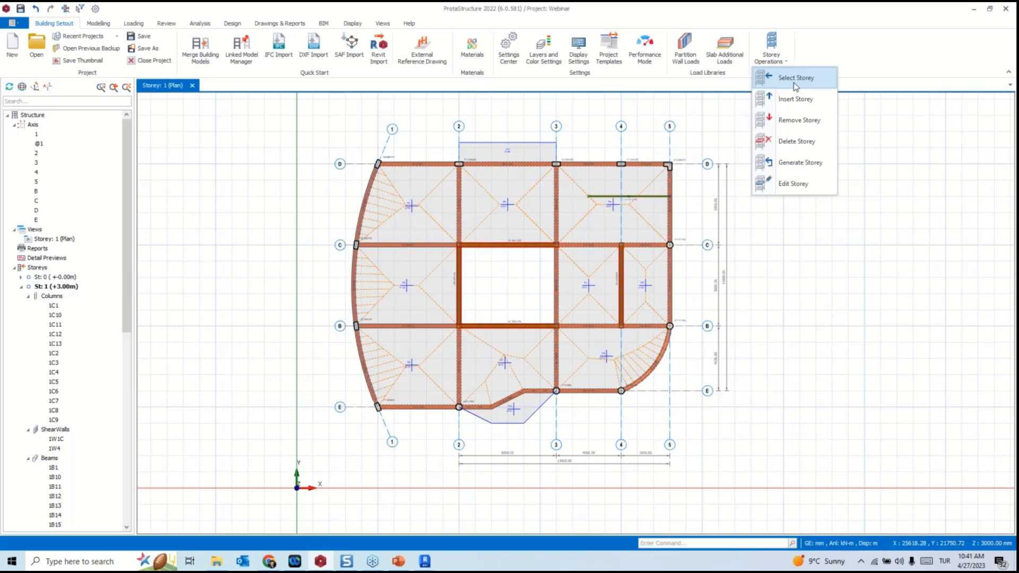
click(794, 97)
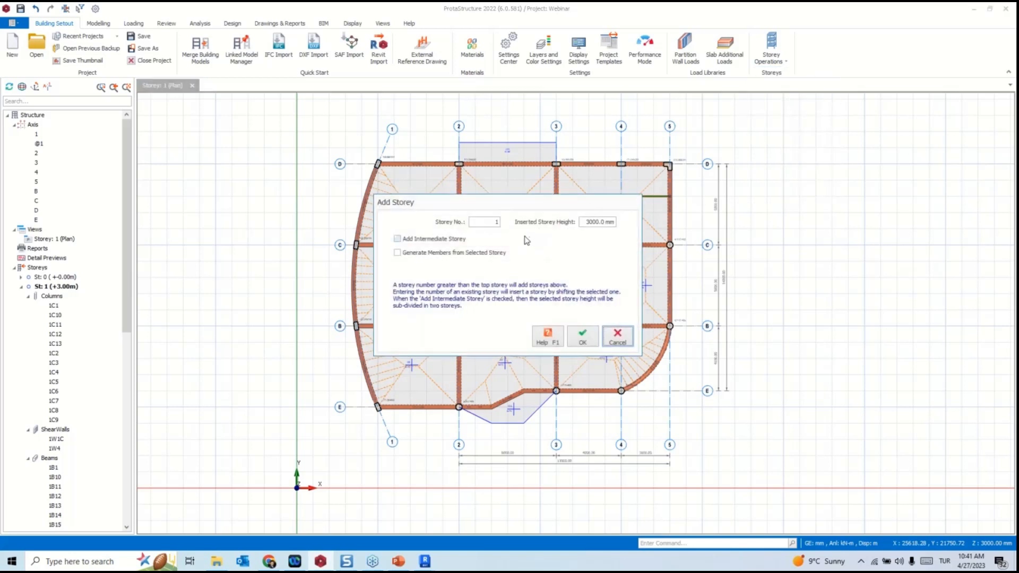
double_click(488, 222)
click(586, 342)
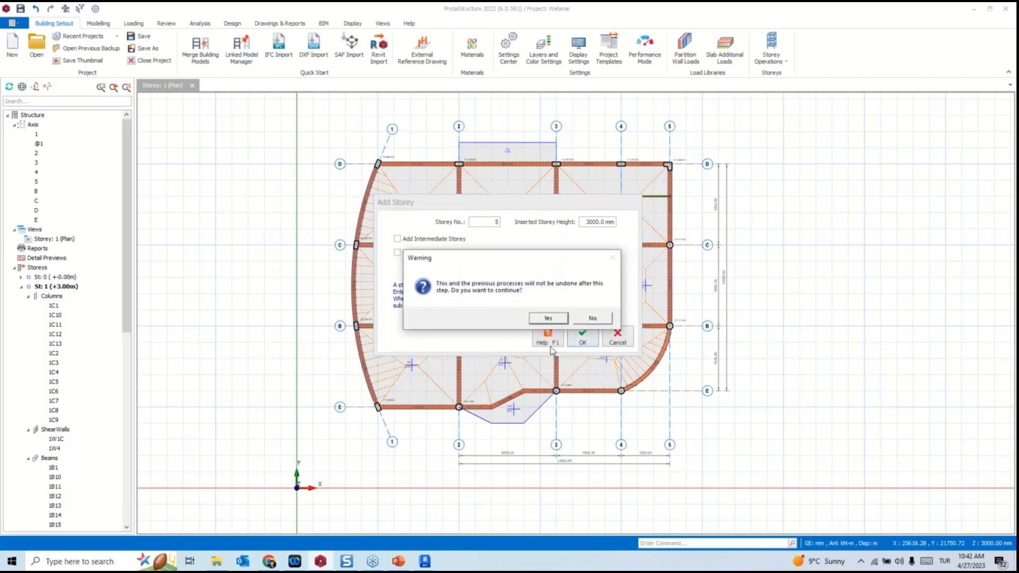
click(548, 318)
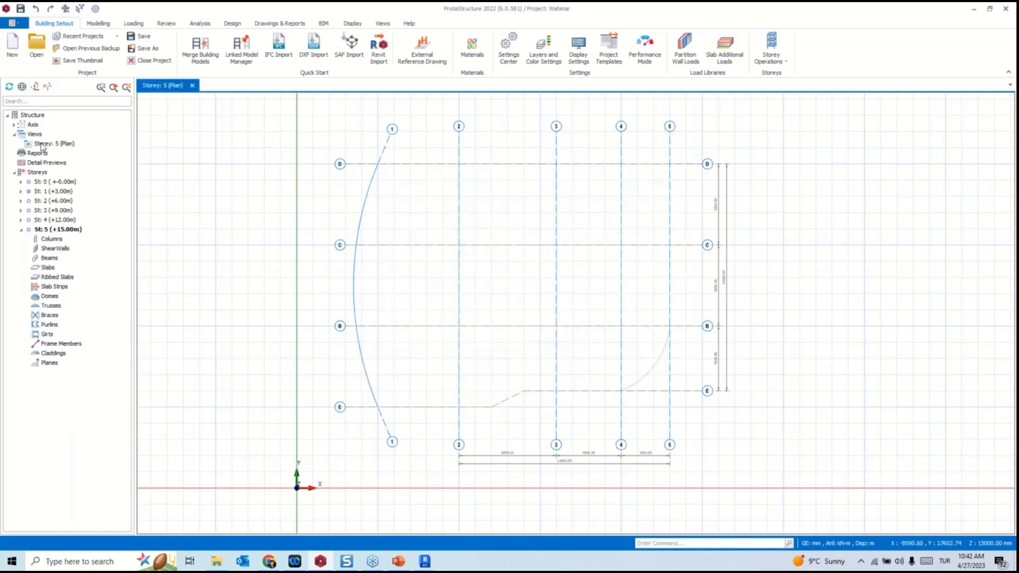
Open a 3D view of the building and generate all member types from storey 1 to storeys 2, 3 and 4.
right_click(35, 135)
click(69, 157)
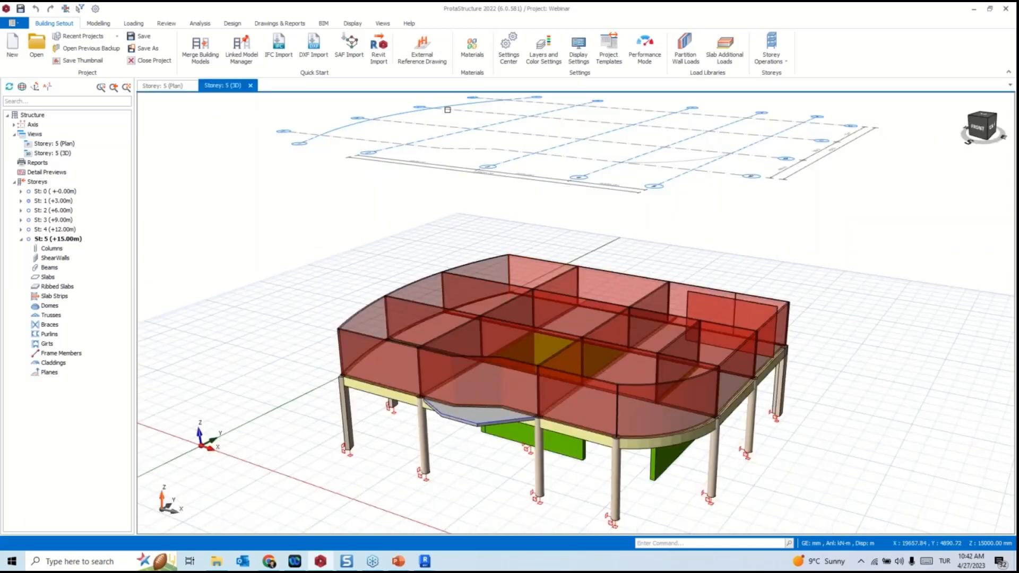
click(771, 50)
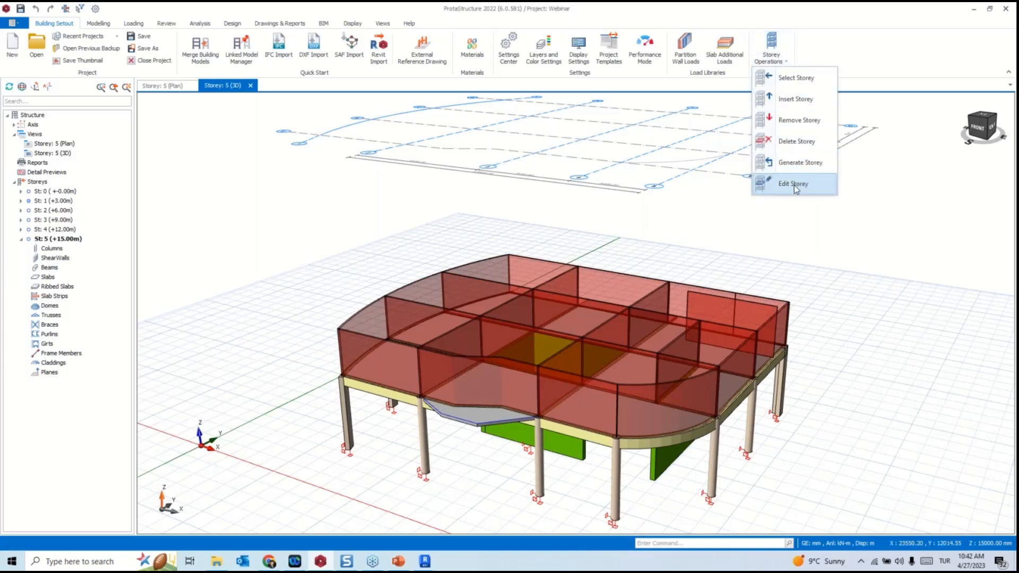
click(795, 163)
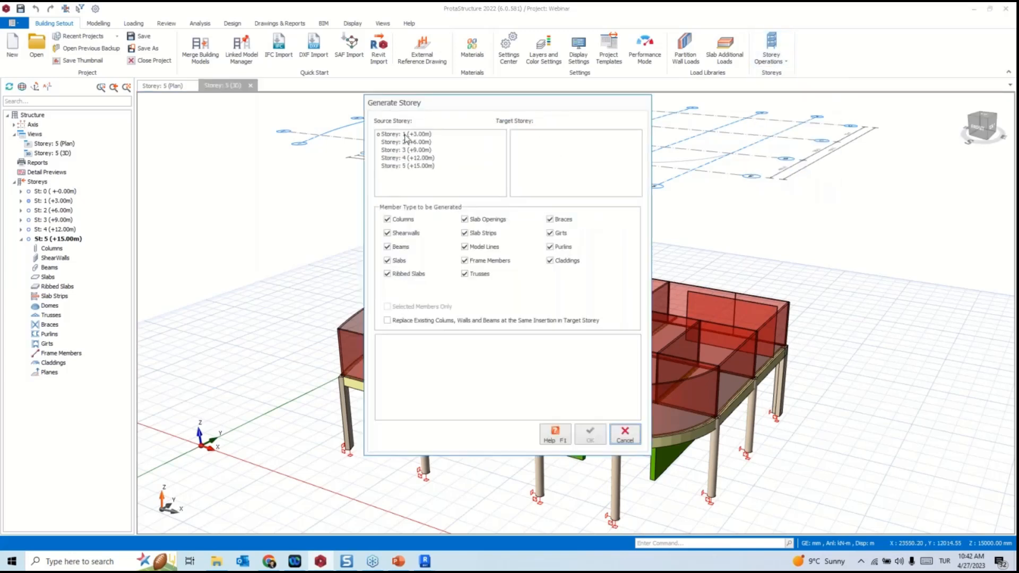
click(405, 135)
drag(541, 144, 538, 161)
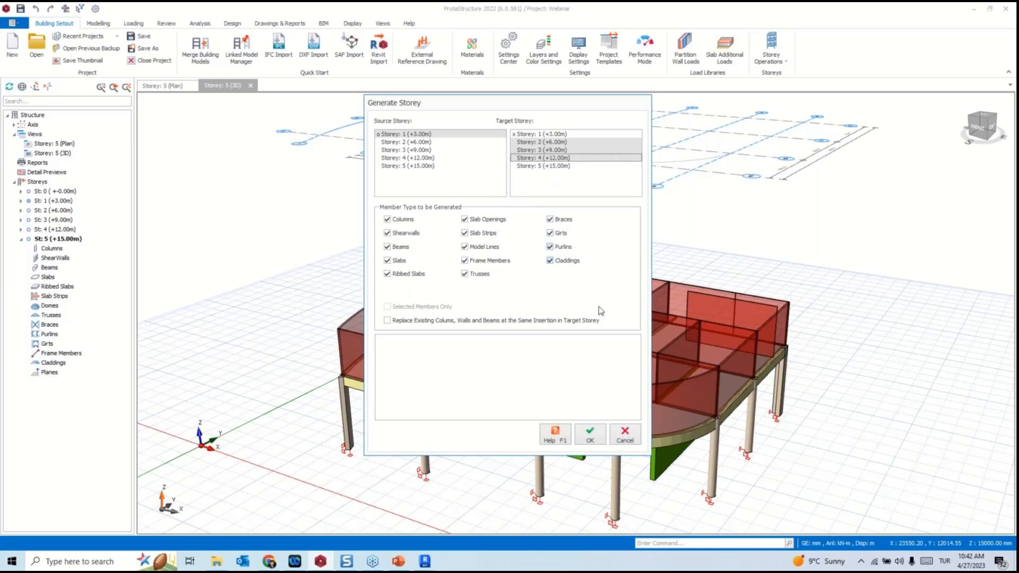
click(593, 443)
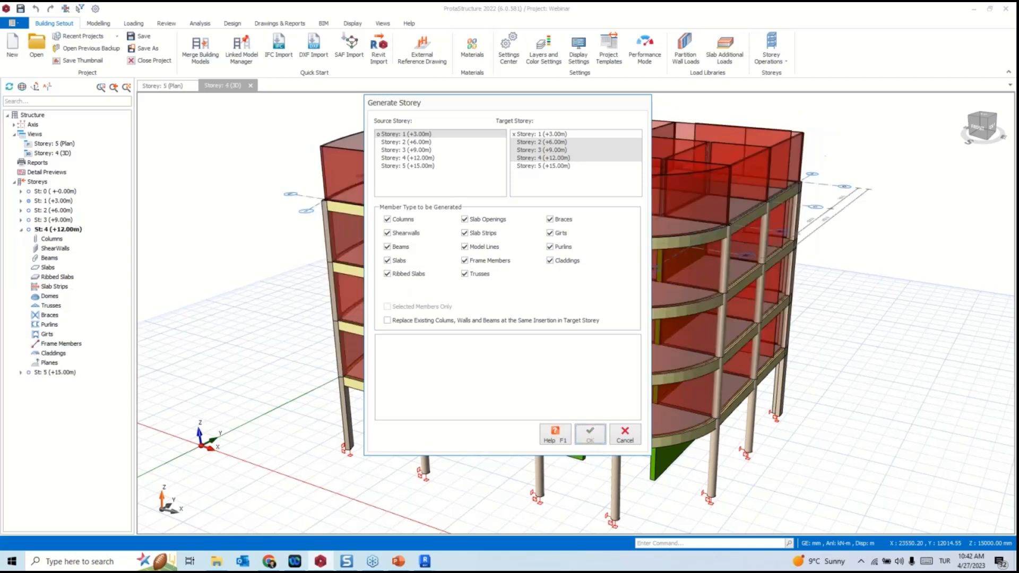
click(625, 435)
Select the storey 4 members, filter the selection to beams only, and delete them.
drag(223, 143, 782, 241)
middle_drag(772, 254, 764, 256)
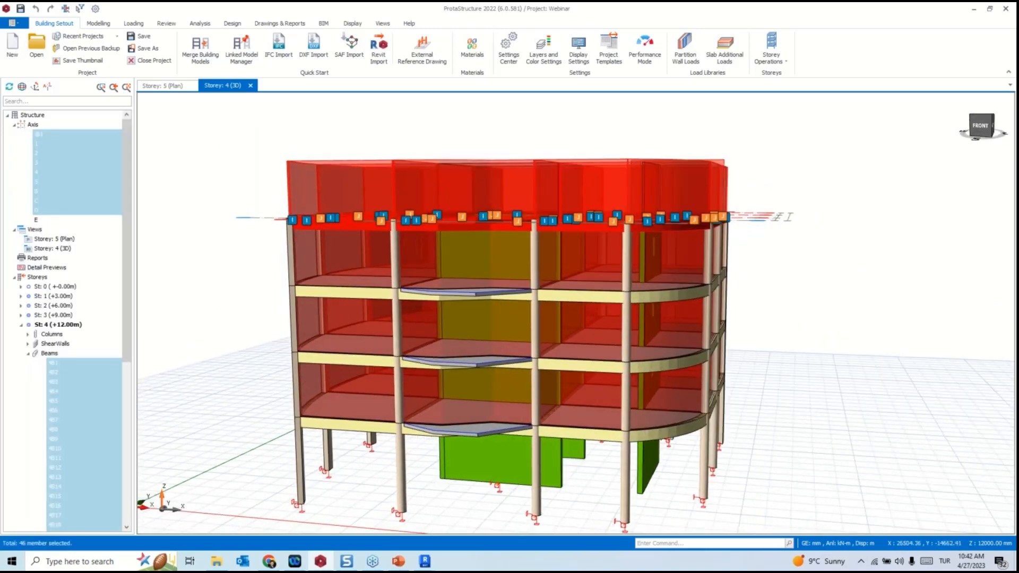
key(ctrl+f)
click(457, 294)
click(457, 268)
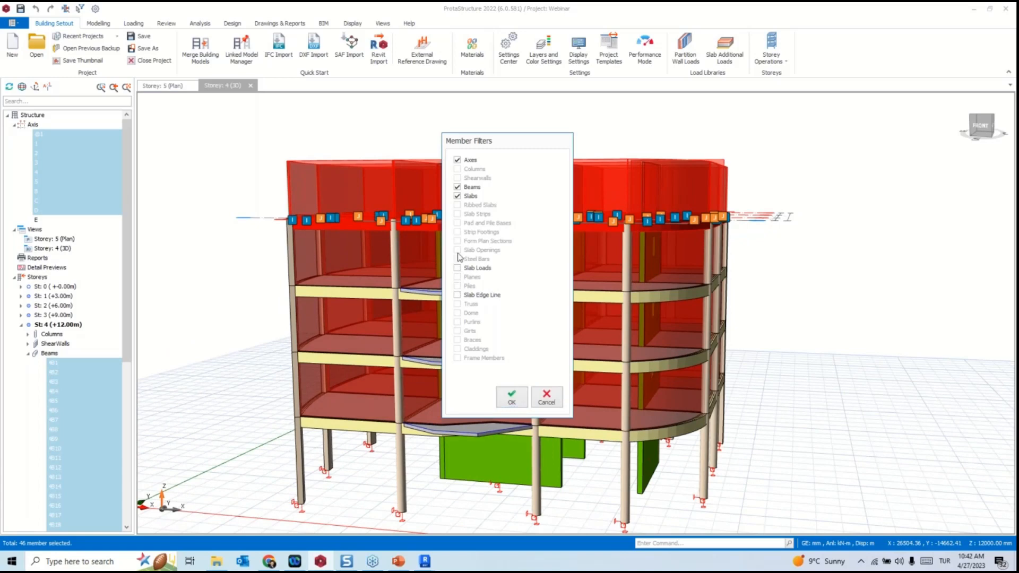
click(457, 197)
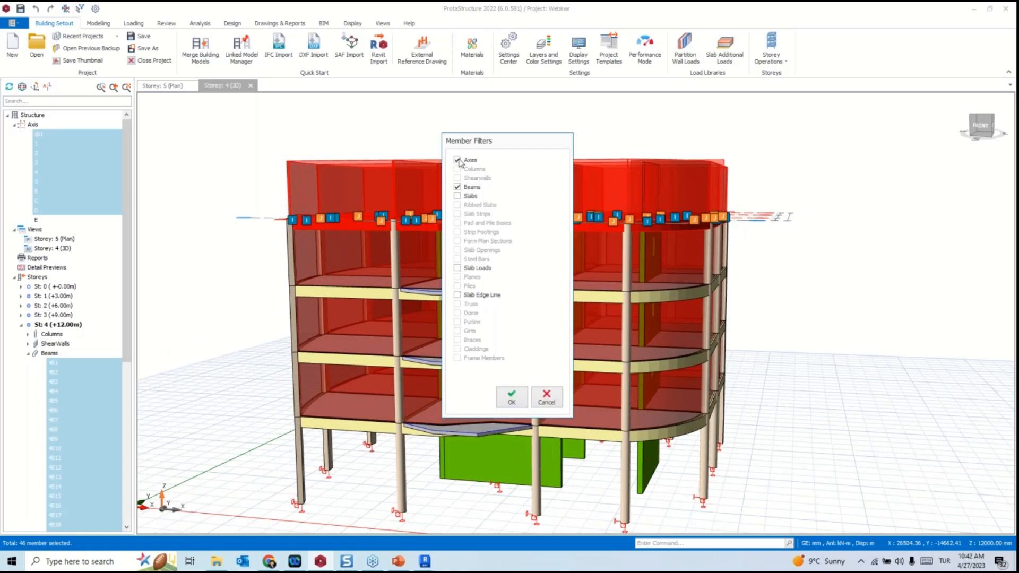
click(511, 398)
Delete the 200 Brick Wall - Malaysia infill wall loads from the four storey 4 shear walls.
middle_drag(800, 357, 767, 389)
click(774, 148)
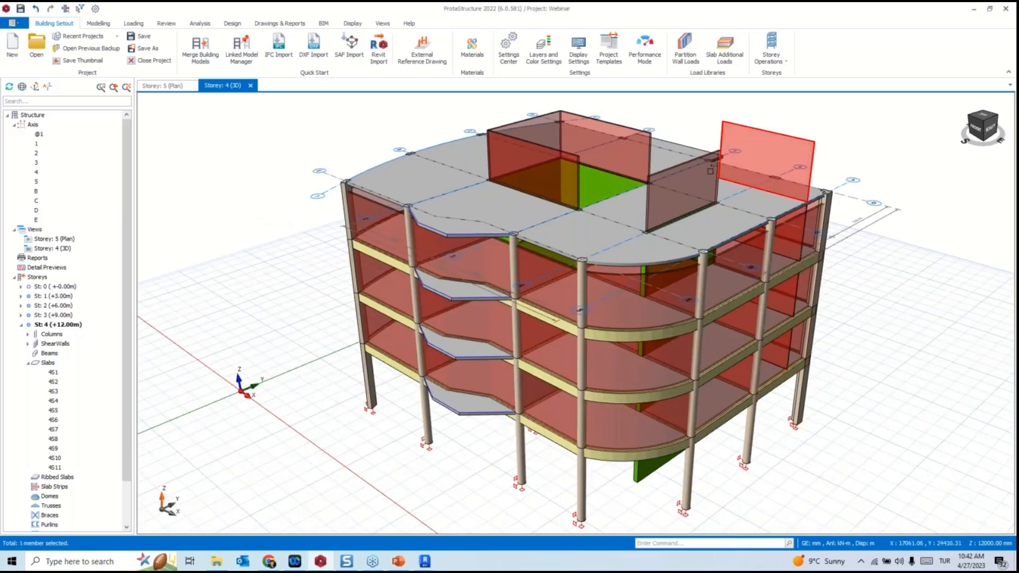
click(628, 147)
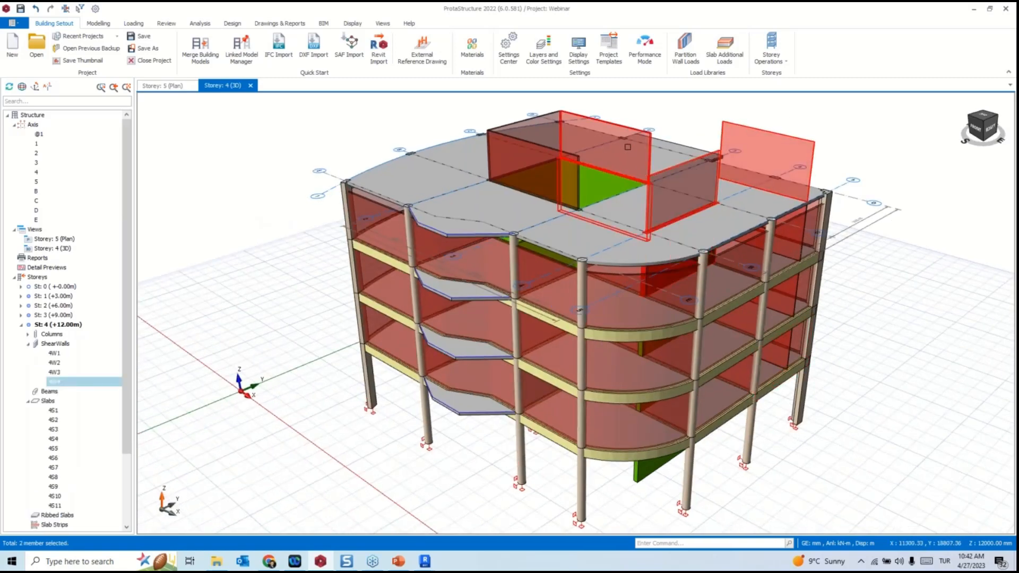
click(576, 130)
click(536, 145)
click(593, 122)
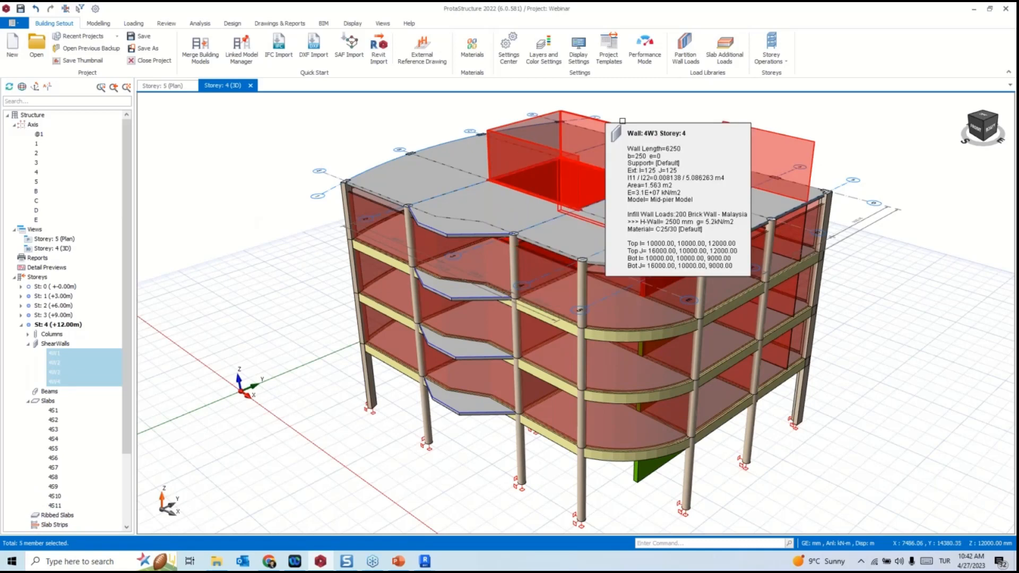
right_click(648, 117)
click(685, 322)
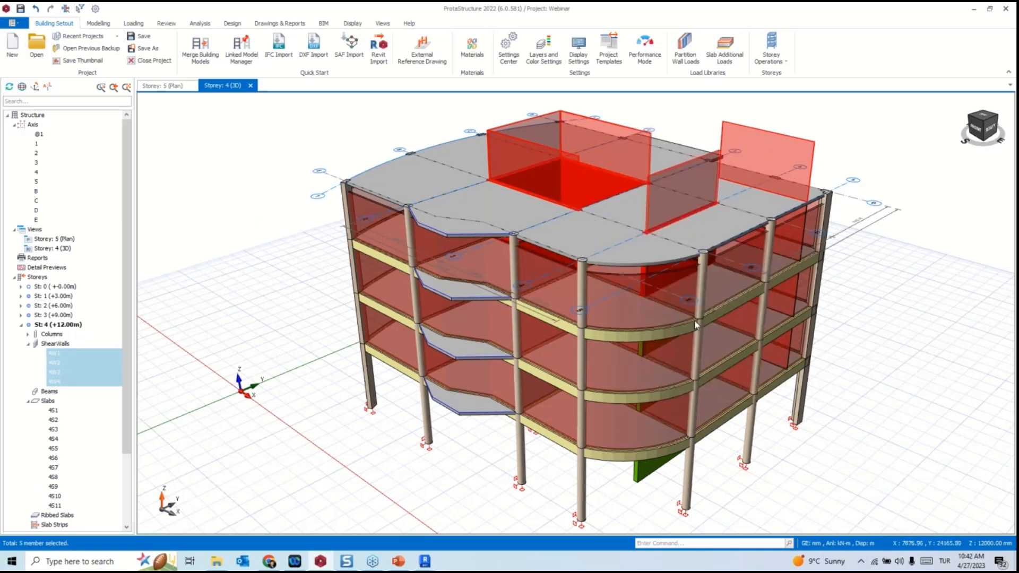
click(592, 362)
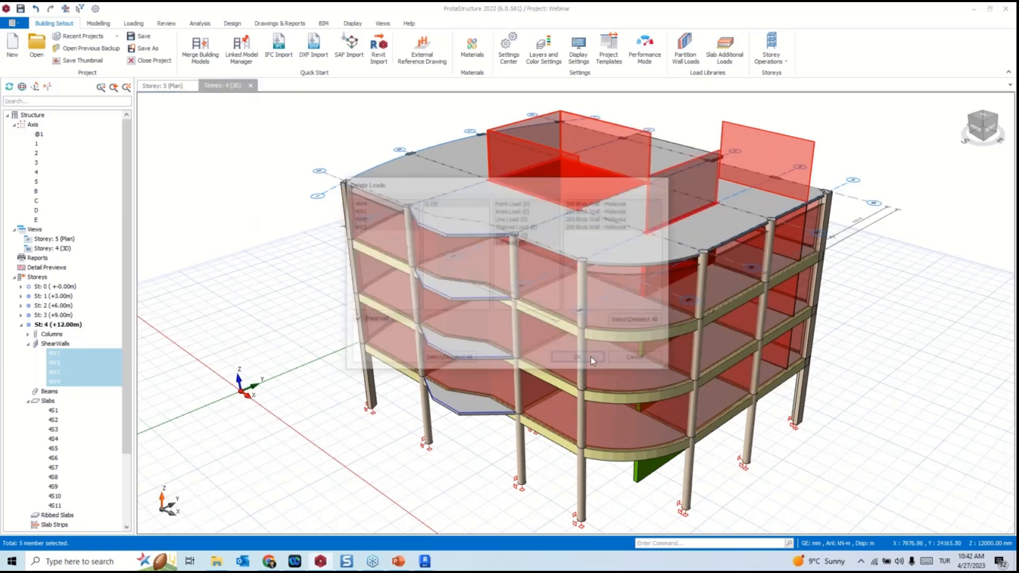
Delete the brick wall line load standing on the storey 4 slab.
click(789, 140)
right_click(790, 138)
click(791, 136)
right_click(791, 137)
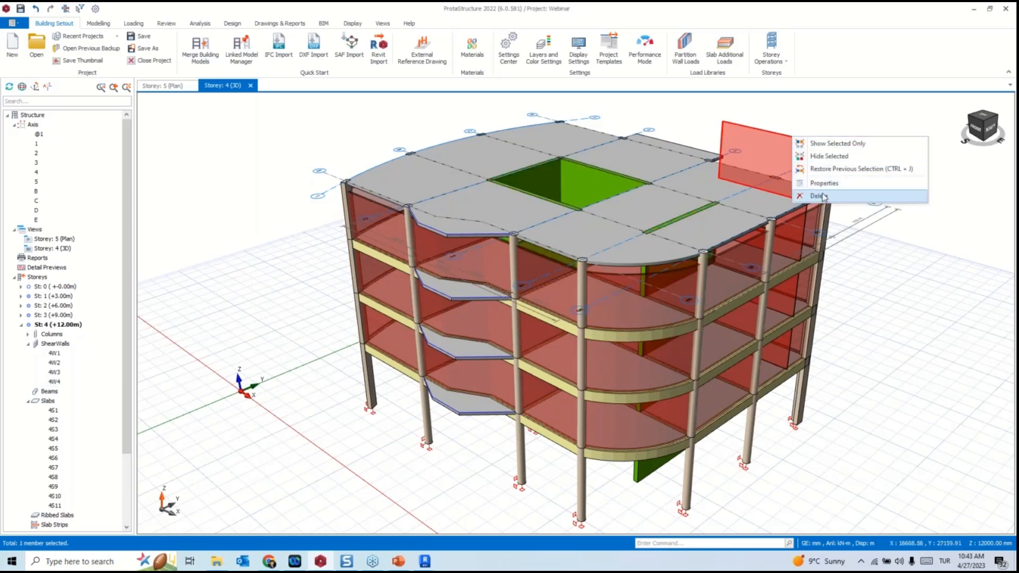
click(819, 197)
click(936, 191)
Set the thickness h of all storey 4 slabs to 300 mm in the Slab Table.
mouse_move(663, 305)
middle_down()
mouse_move(743, 280)
mouse_move(723, 279)
middle_up()
mouse_move(434, 253)
middle_down()
mouse_move(445, 271)
mouse_move(439, 255)
mouse_move(425, 255)
mouse_move(444, 271)
mouse_move(431, 260)
middle_up()
drag(230, 189, 746, 263)
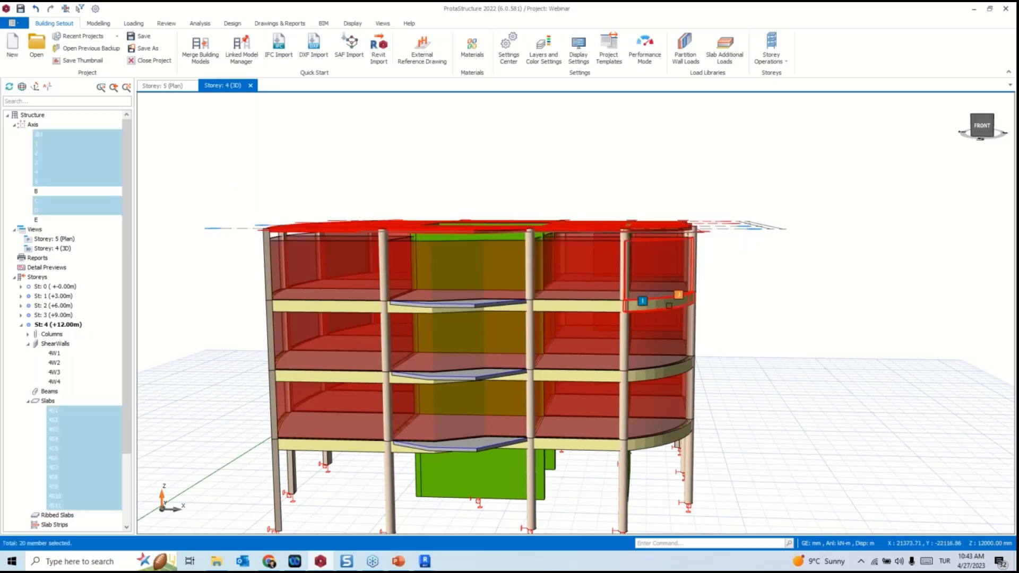
middle_drag(737, 295, 764, 310)
right_click(732, 163)
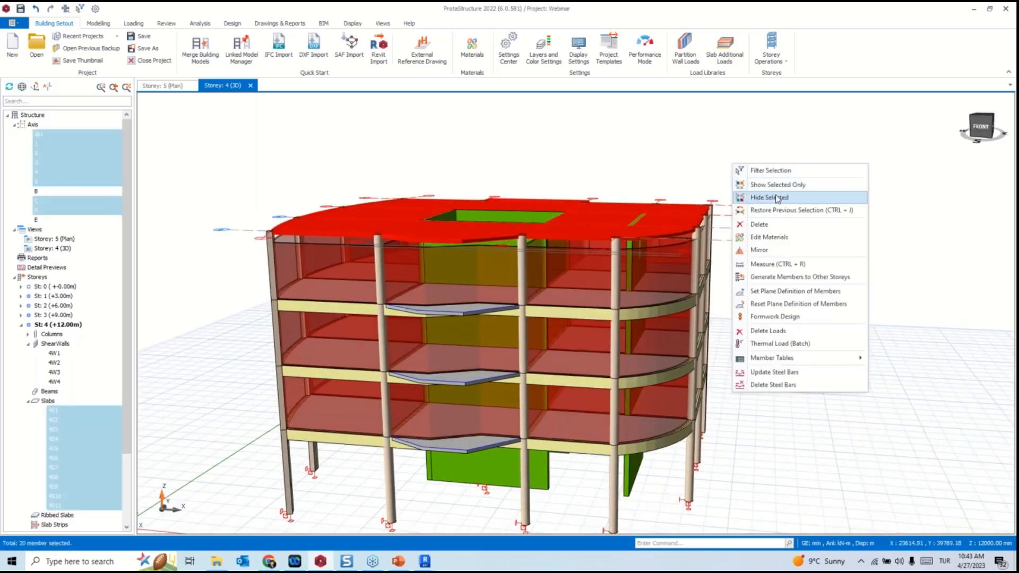
mouse_move(860, 359)
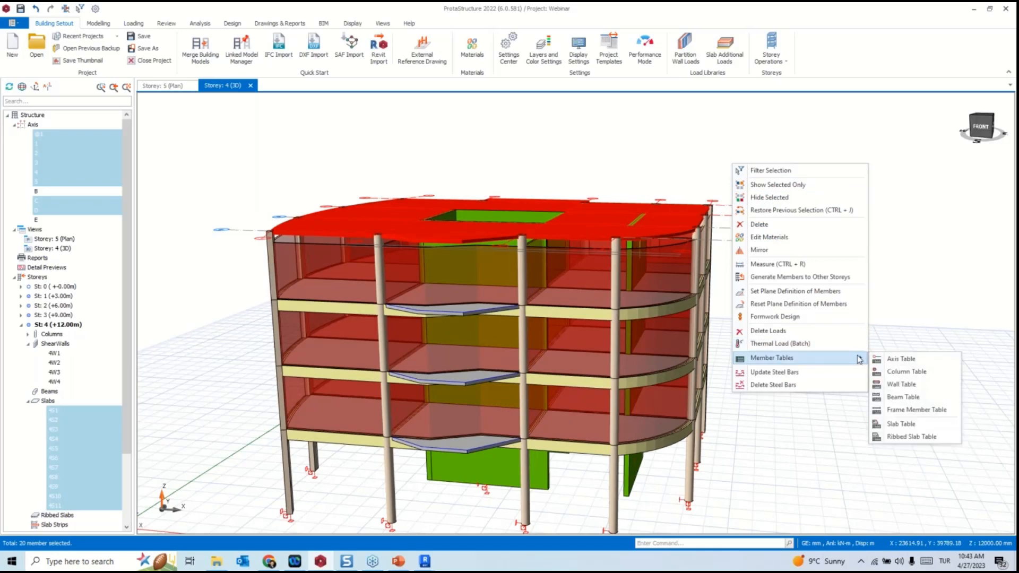
click(900, 424)
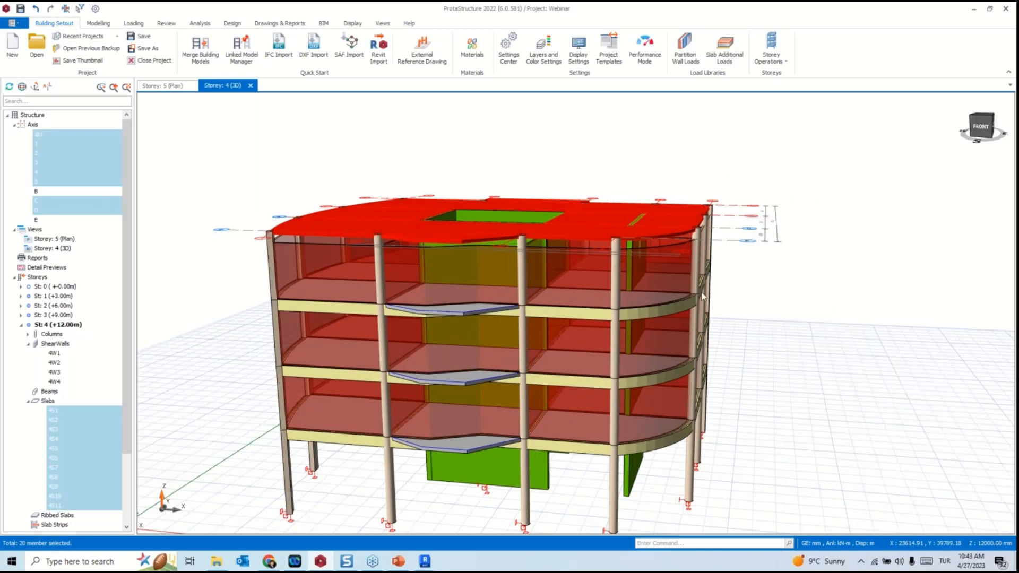
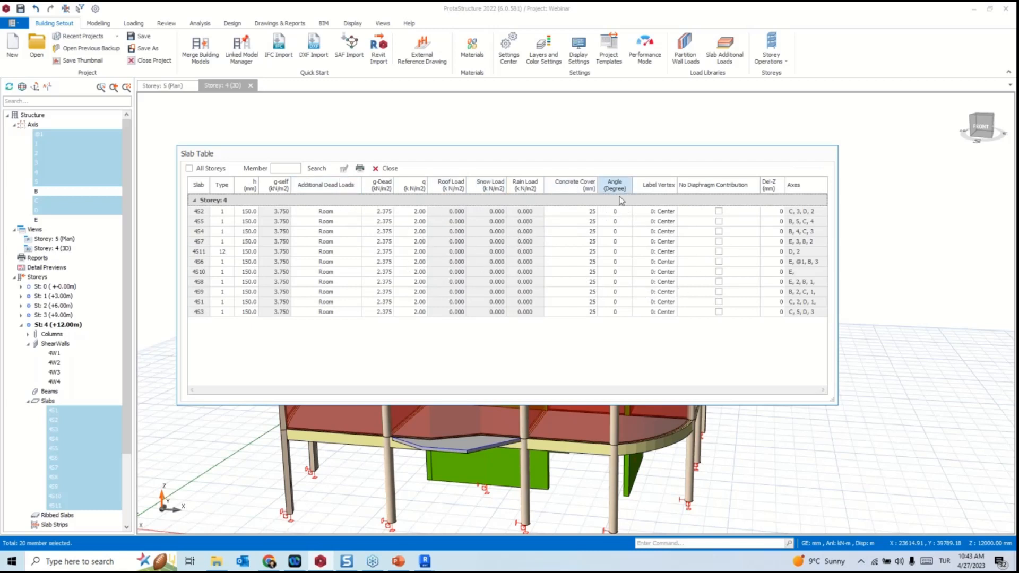
click(248, 185)
click(344, 168)
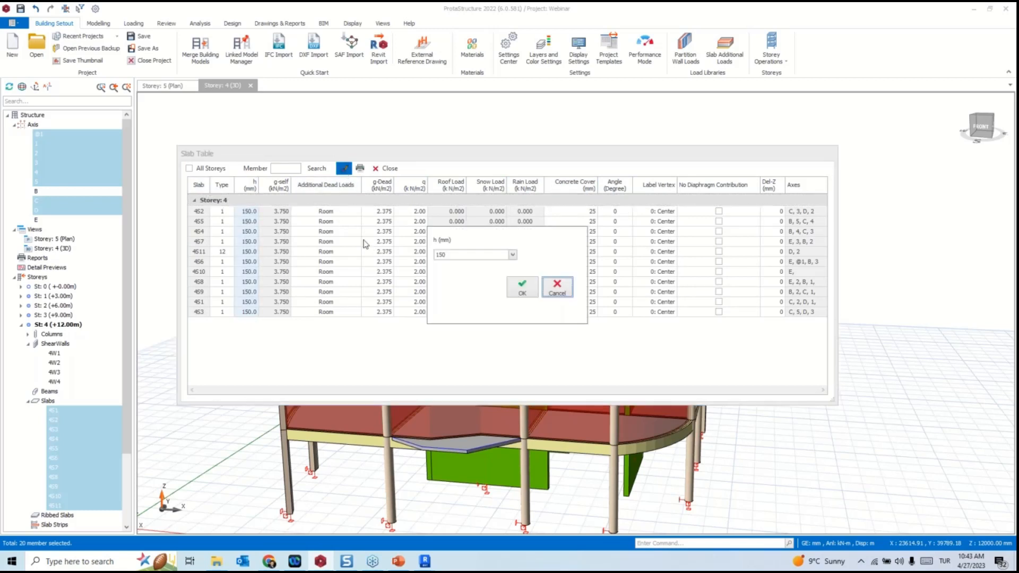
click(461, 253)
text(.)
click(521, 287)
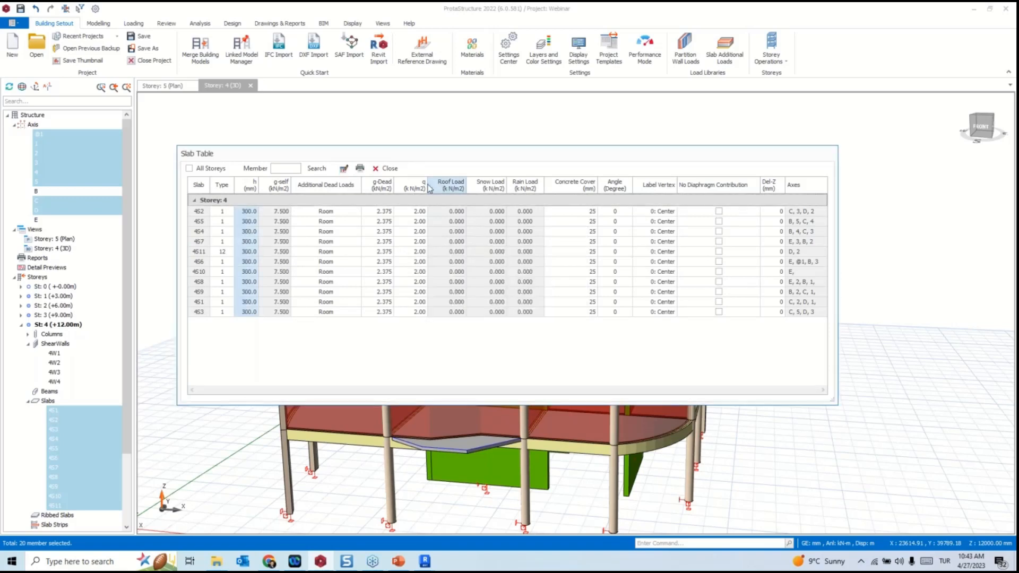
click(390, 168)
Reset the view window layout and make storey 5 the active storey in the 3D view.
middle_drag(605, 212, 599, 234)
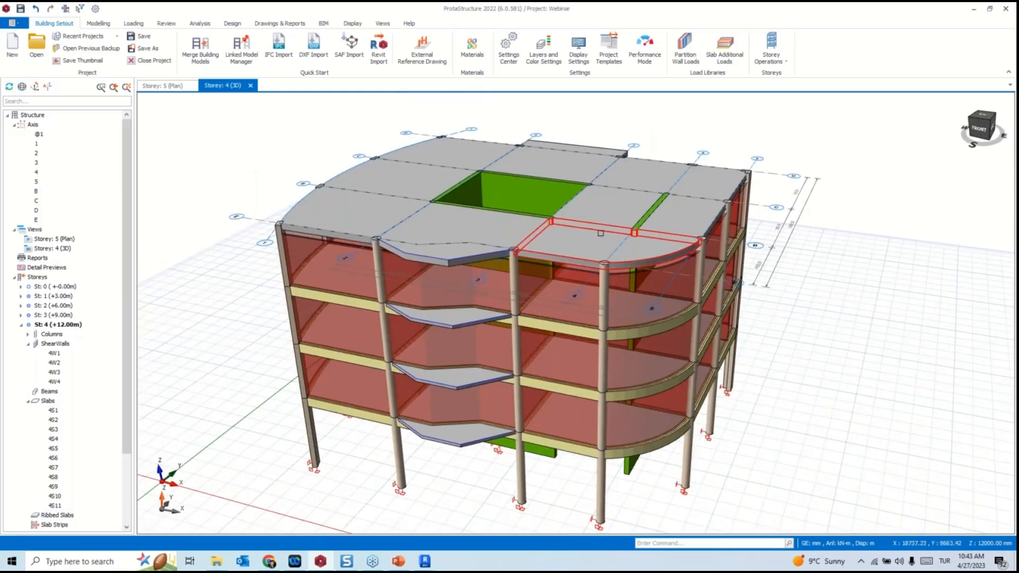
scroll(599, 233, down, 5)
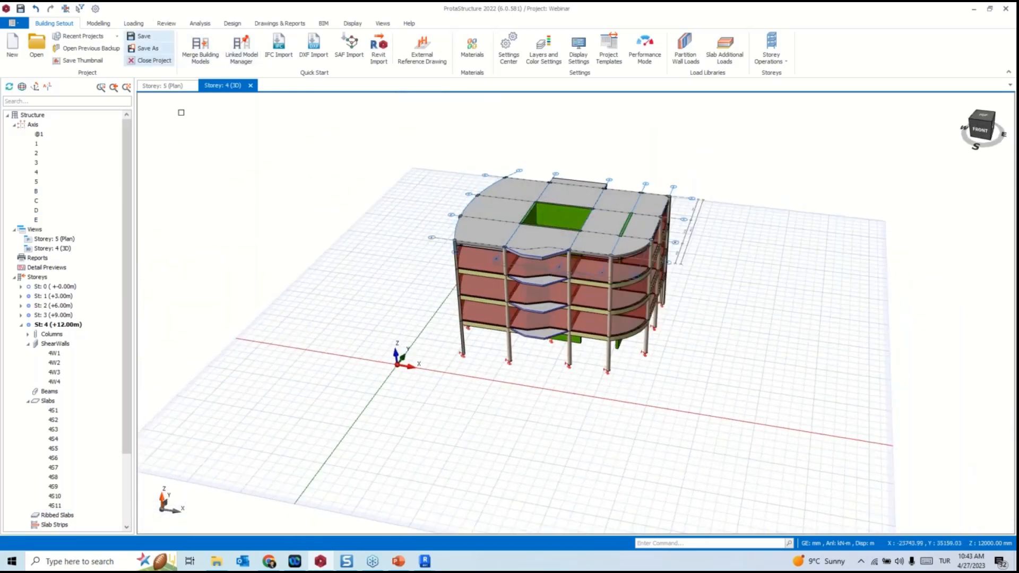
mouse_move(366, 289)
middle_down()
mouse_move(441, 276)
mouse_move(382, 289)
middle_up()
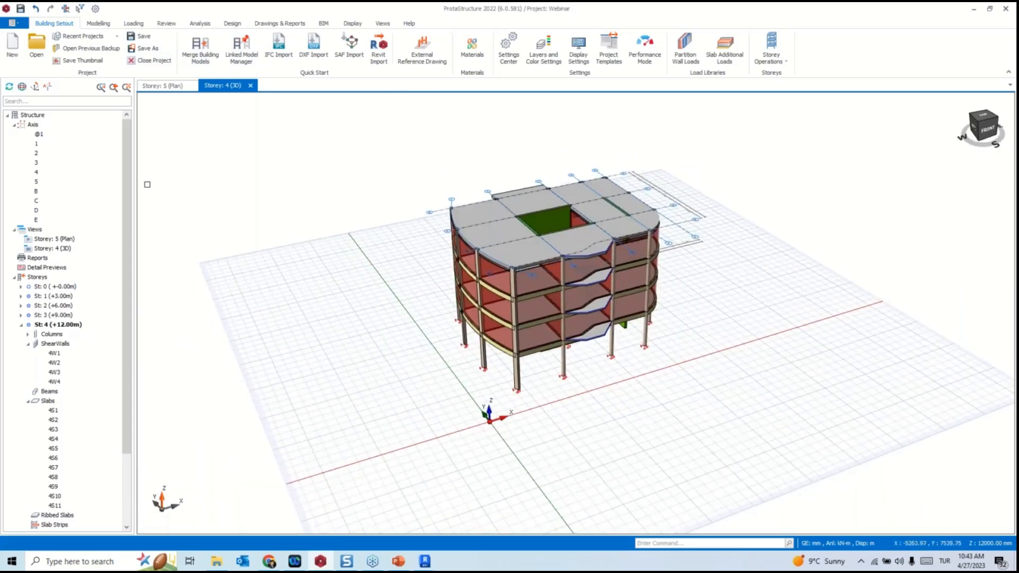
click(159, 86)
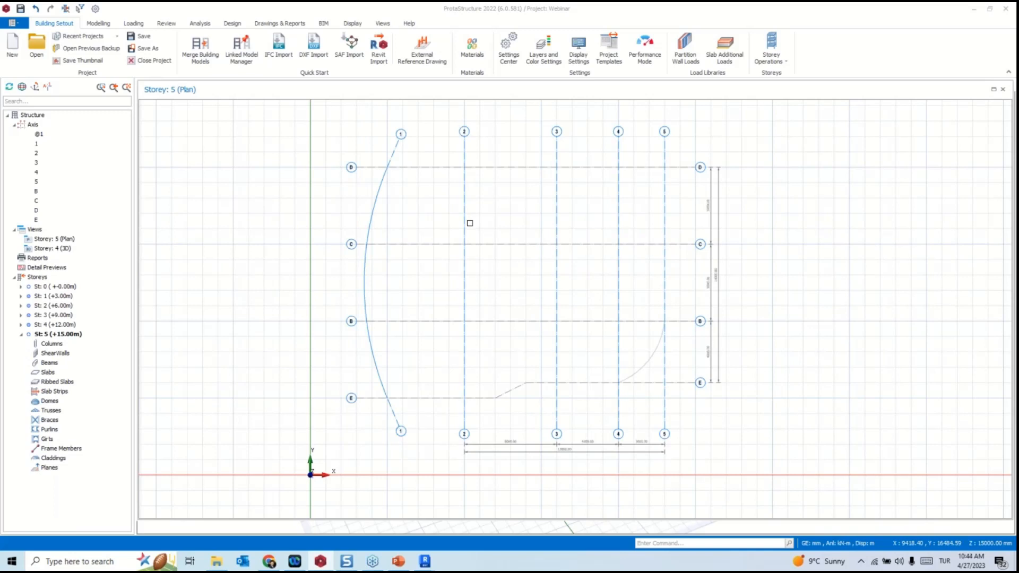
click(65, 249)
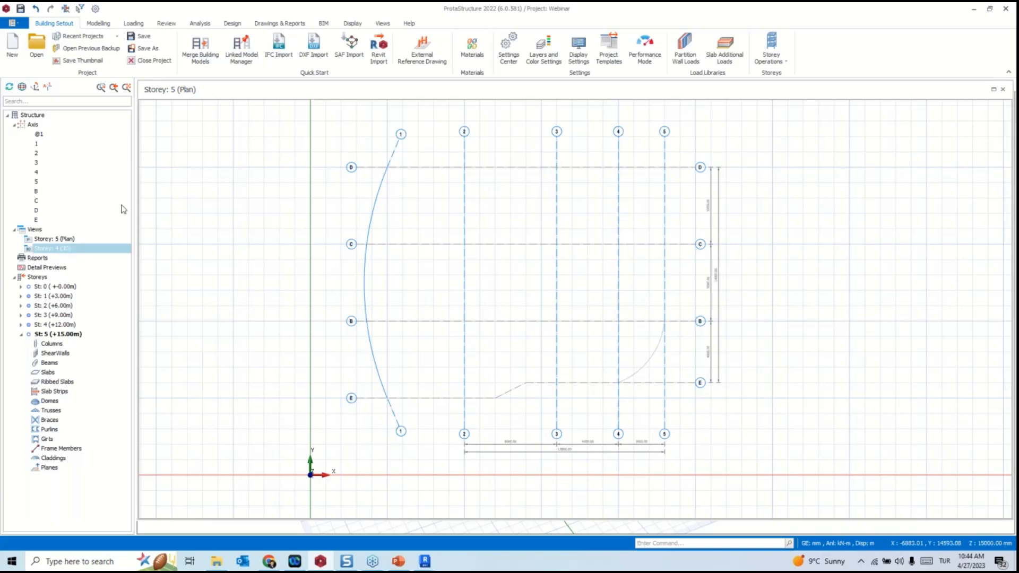
click(382, 23)
click(11, 50)
click(176, 87)
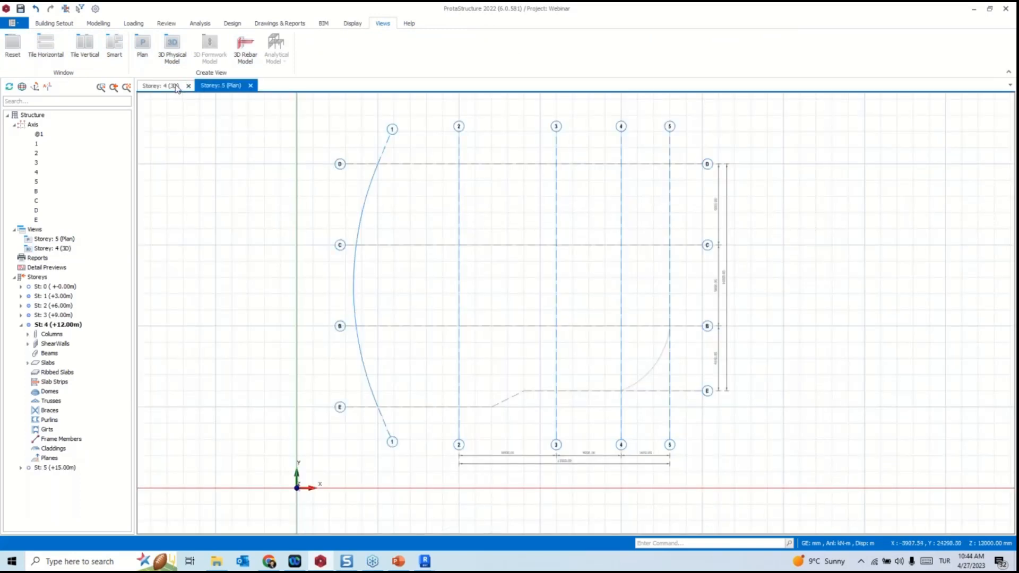
double_click(53, 468)
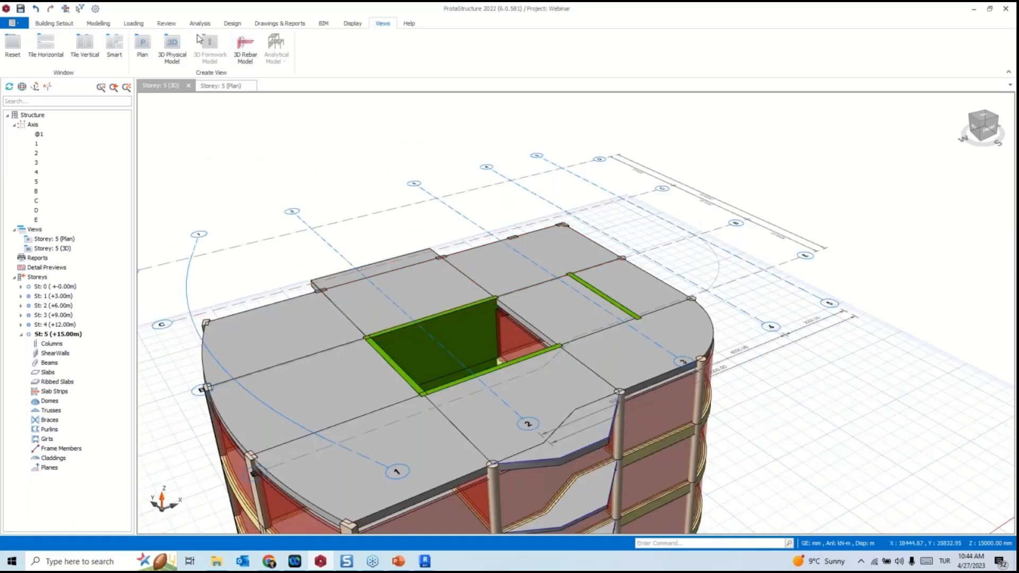
Start inserting a steel column on storey 5 and open its section selection.
click(68, 25)
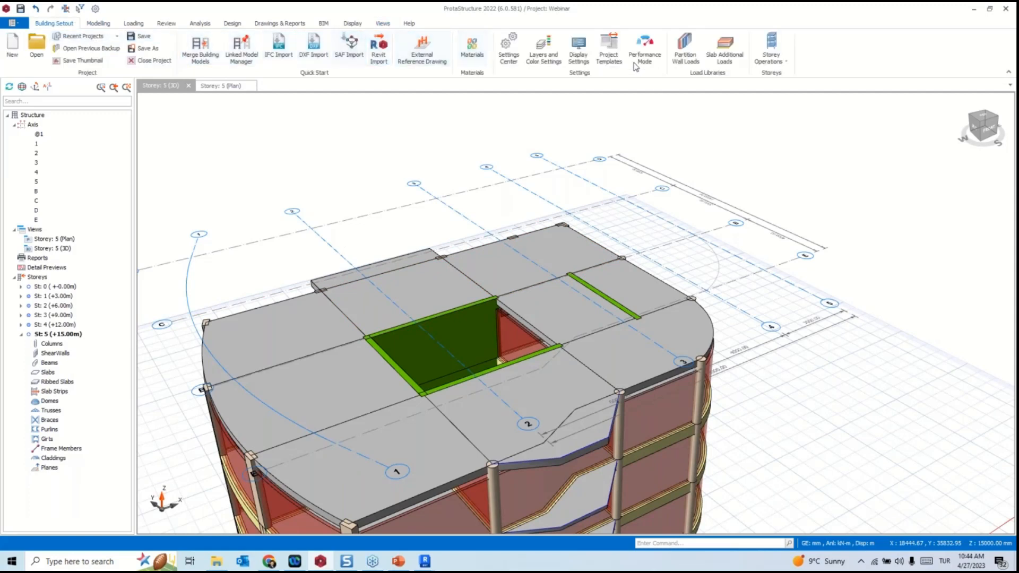
click(98, 23)
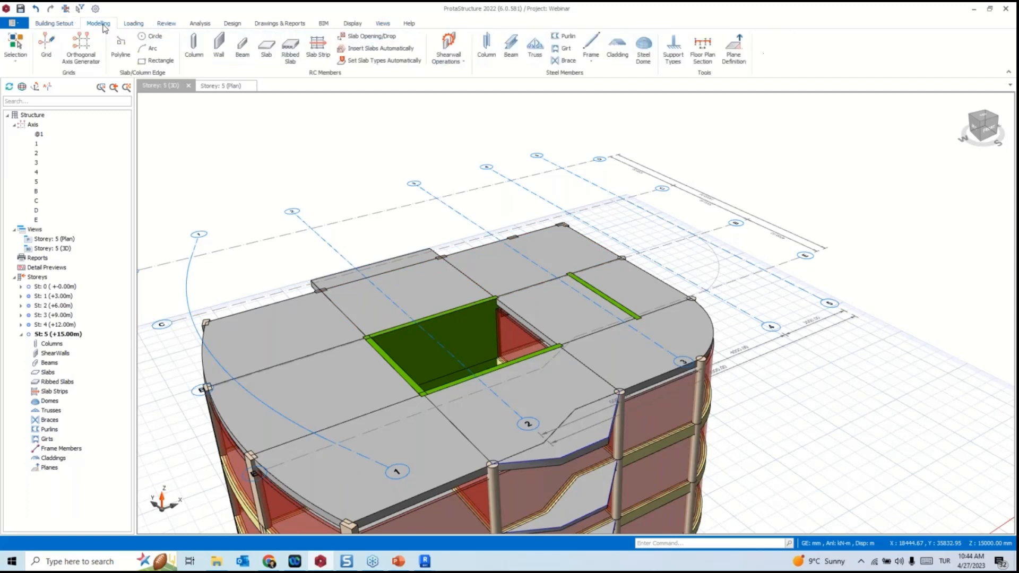
click(487, 49)
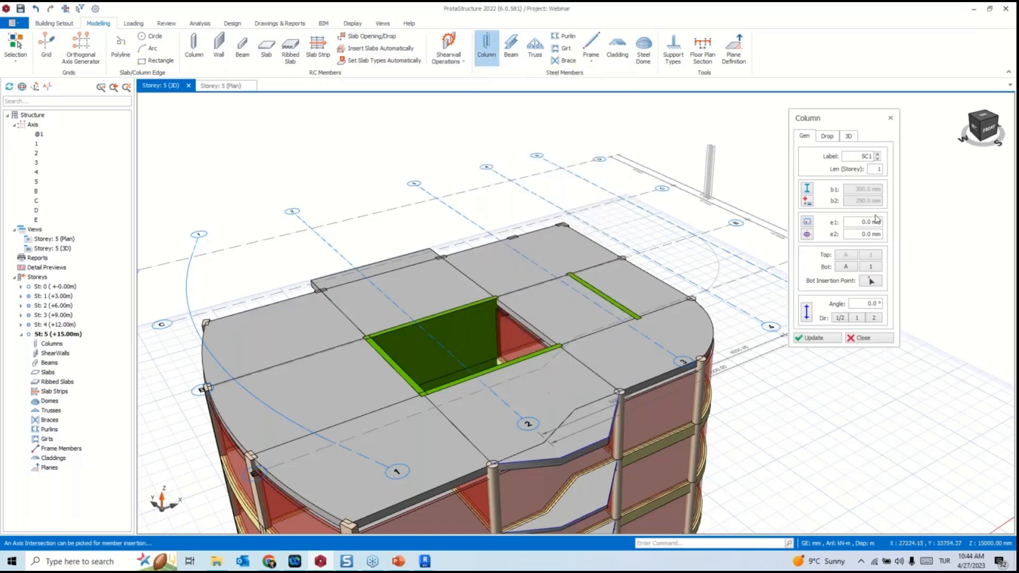
click(807, 190)
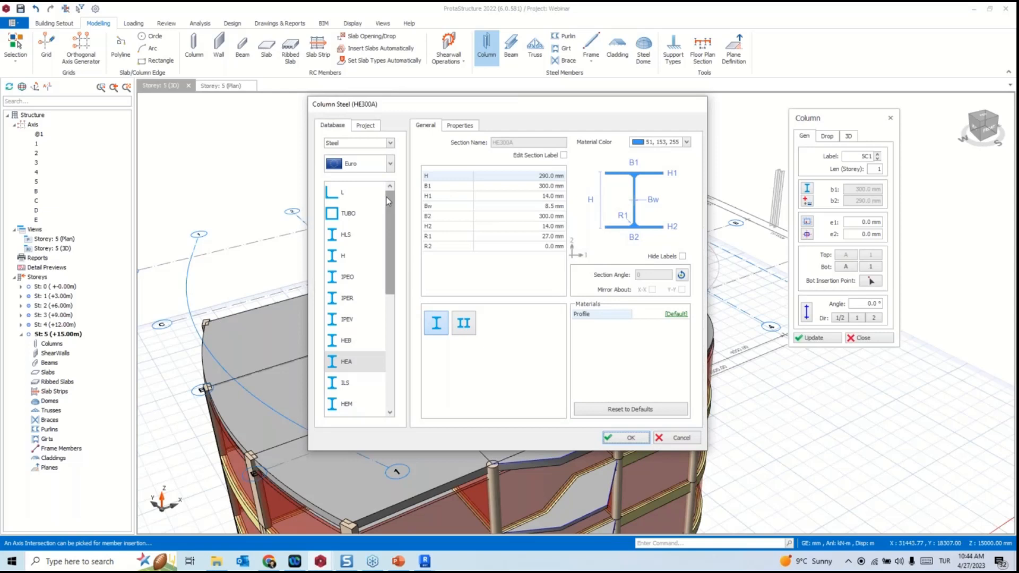
Review the section database's countries and section types, including the Built Up Steel shapes, and return to the Euro steel sections.
mouse_move(392, 203)
mouse_down()
mouse_move(396, 298)
mouse_move(398, 201)
mouse_up()
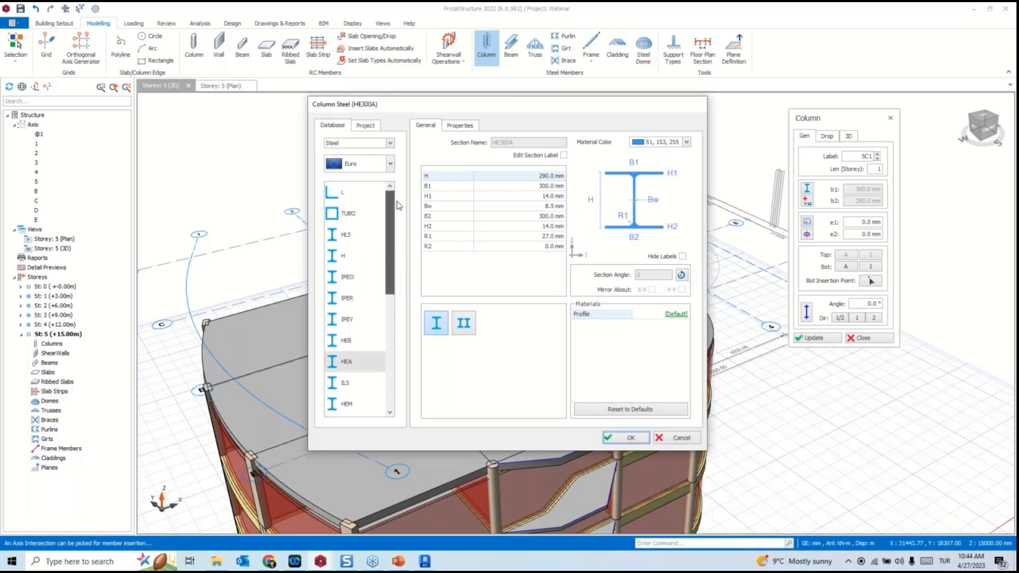
click(390, 163)
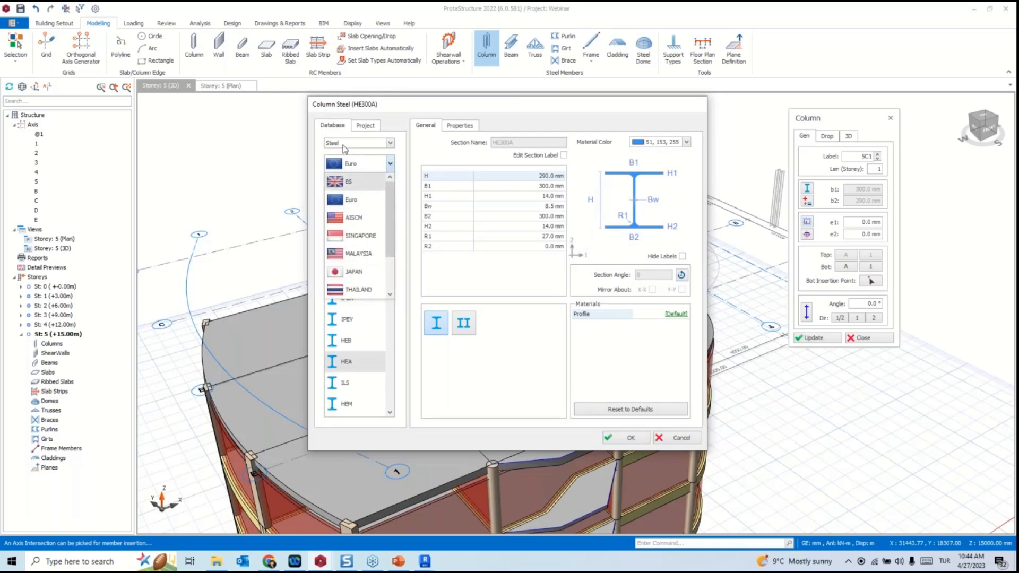
click(390, 143)
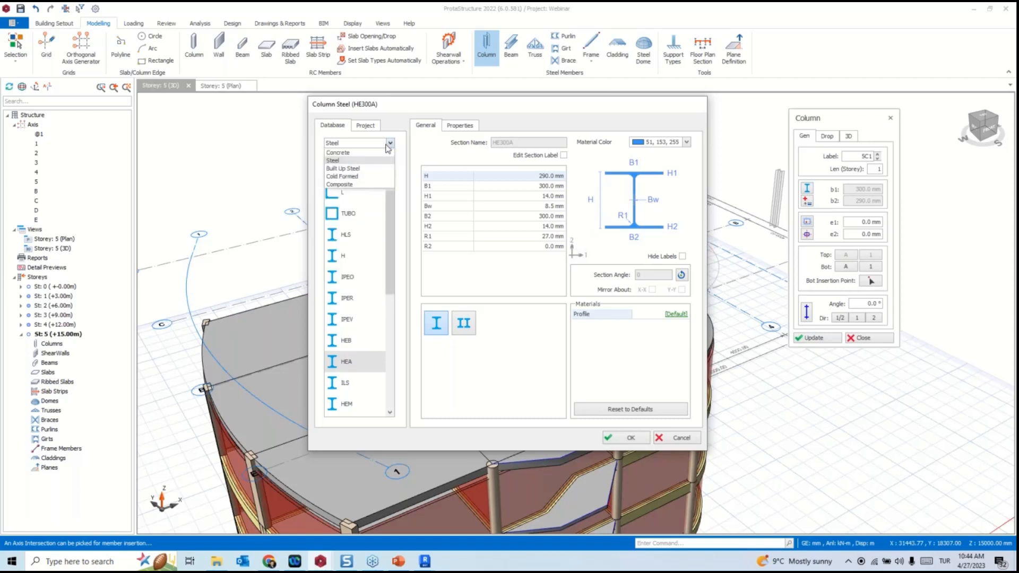
click(370, 171)
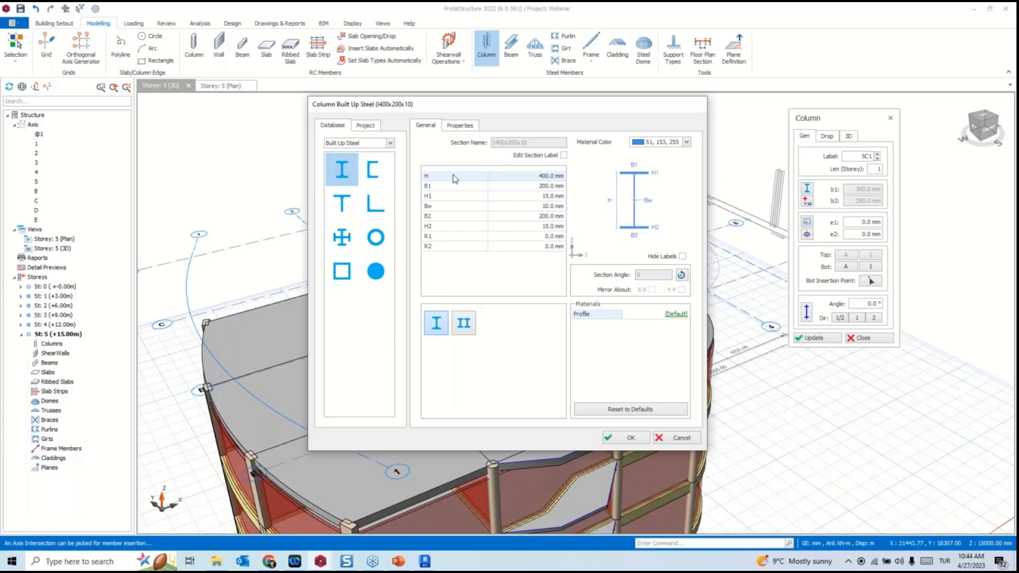
click(342, 142)
click(350, 162)
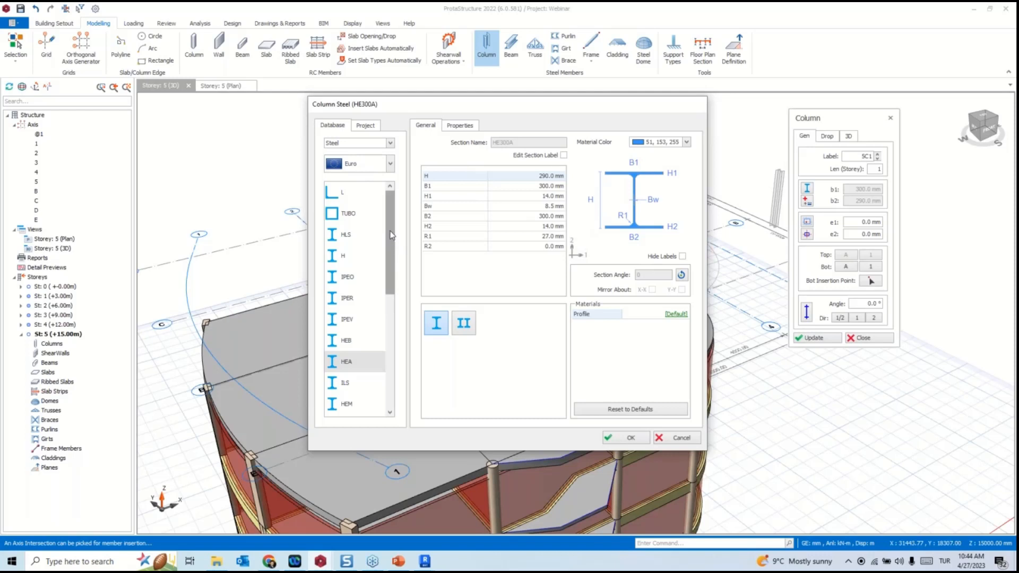
Rotate the HE300A column section to 90° and place four steel columns at axis intersections C/2, C/4, B/4 and B/2.
click(681, 275)
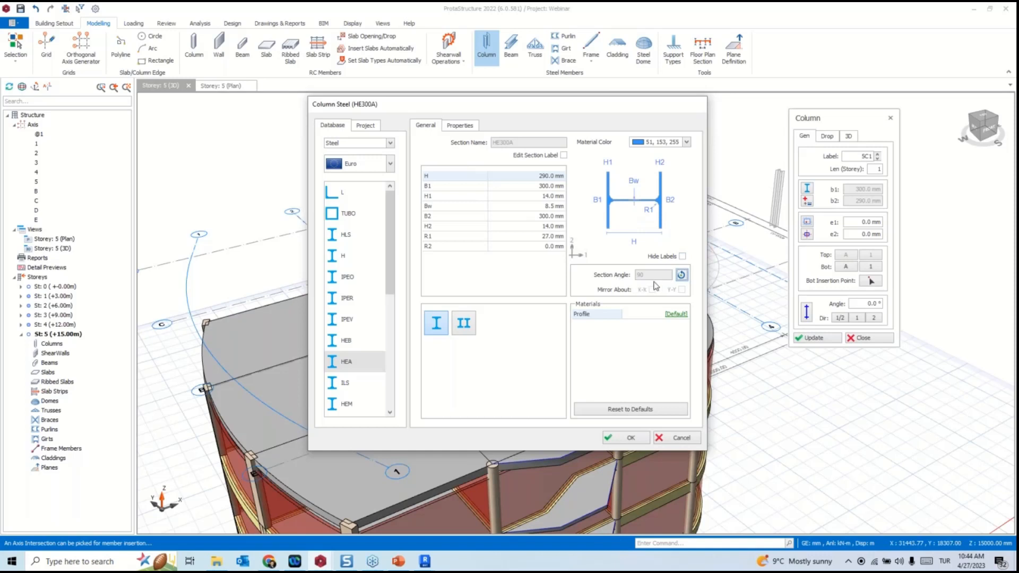
click(634, 438)
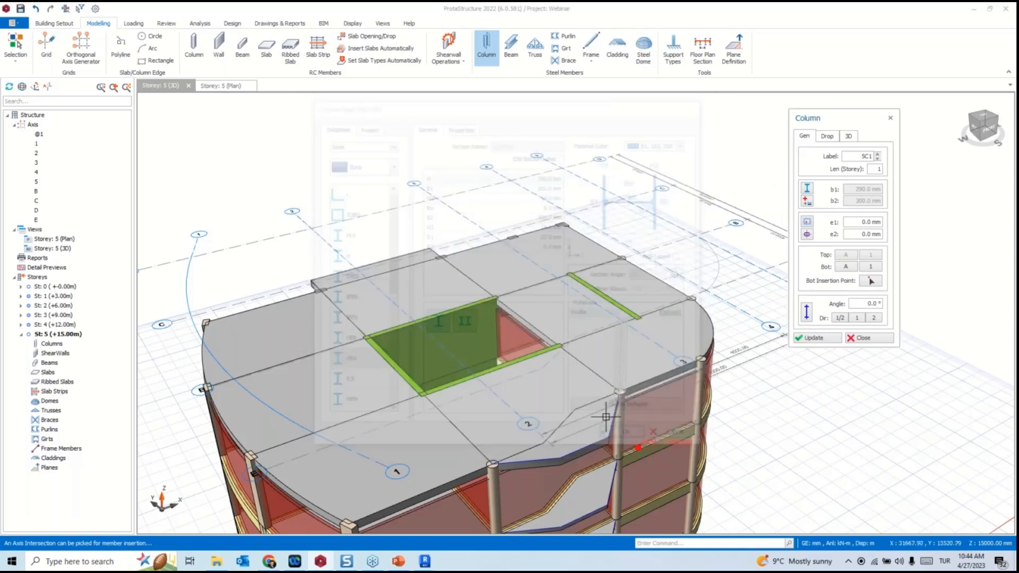
click(362, 270)
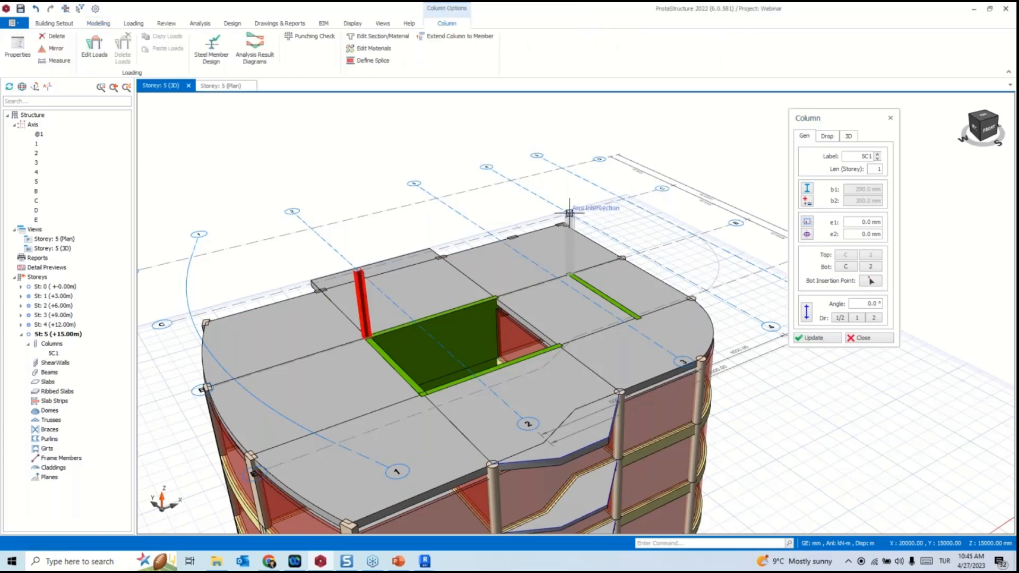
click(570, 214)
click(639, 253)
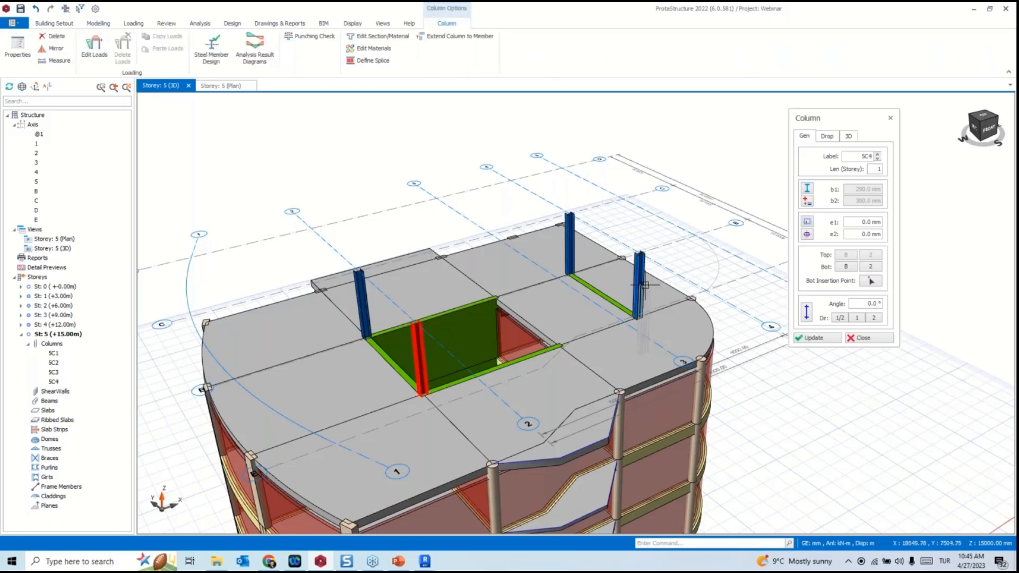
mouse_move(644, 285)
middle_down()
mouse_move(589, 260)
mouse_move(570, 268)
middle_up()
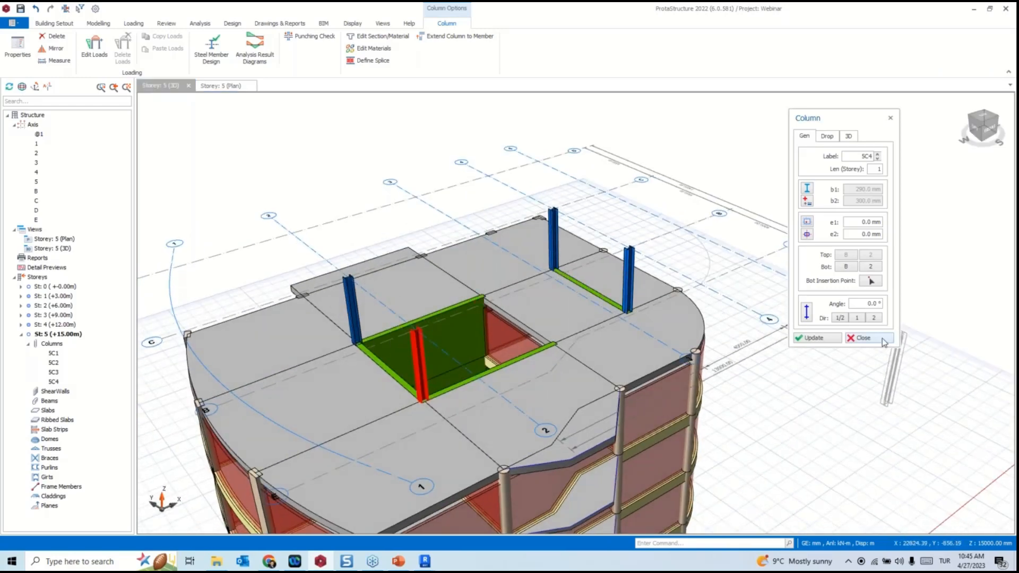
click(865, 337)
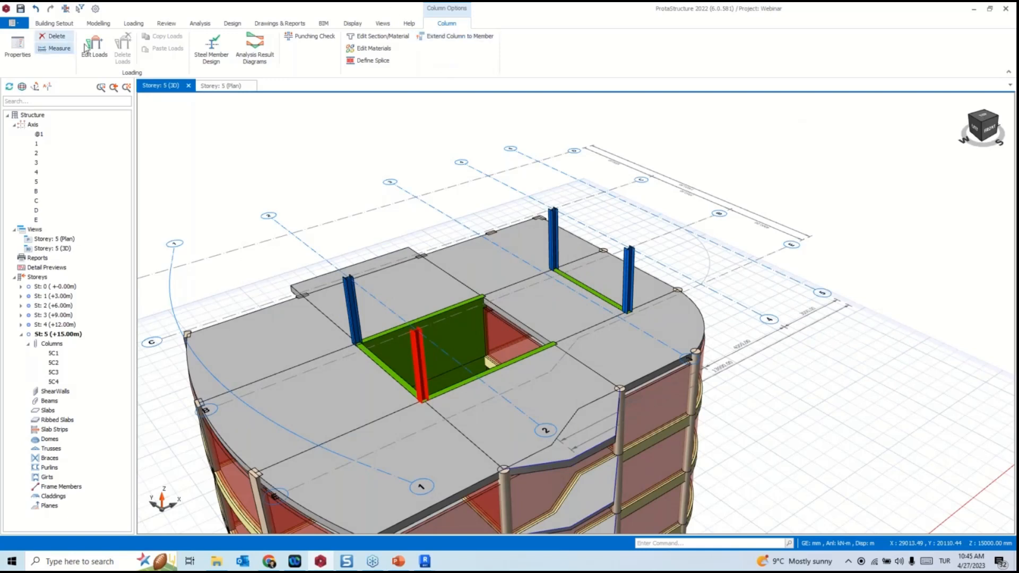
Start inserting a steel beam and assign it the Euro IPE220 section.
click(99, 23)
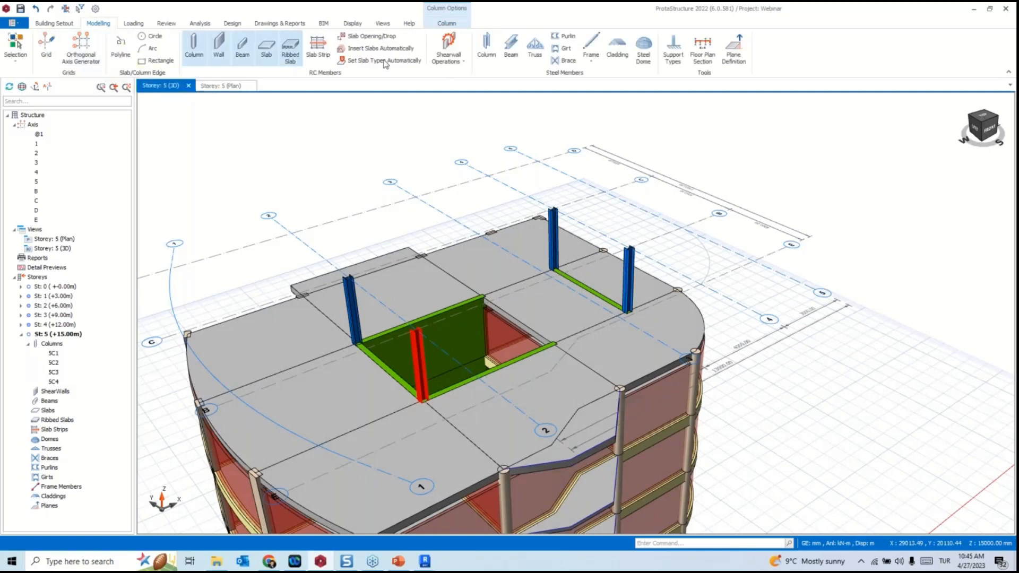
click(512, 46)
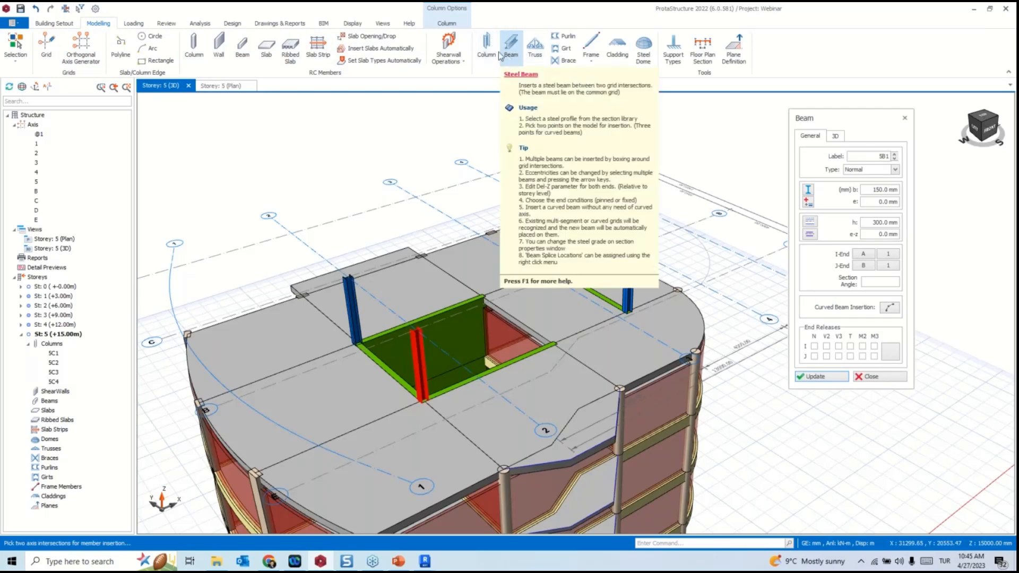
click(807, 190)
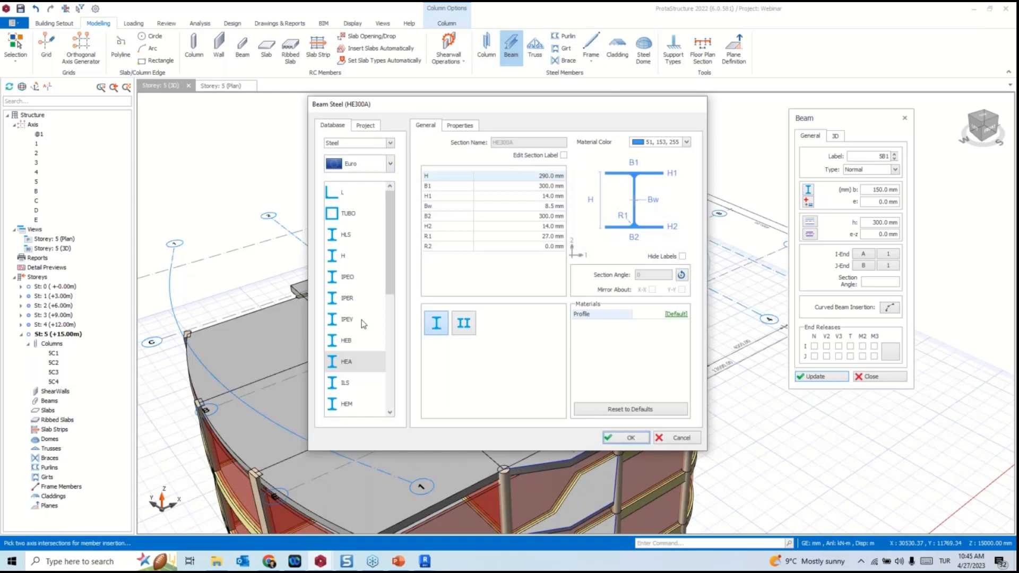
scroll(363, 379, down, 2)
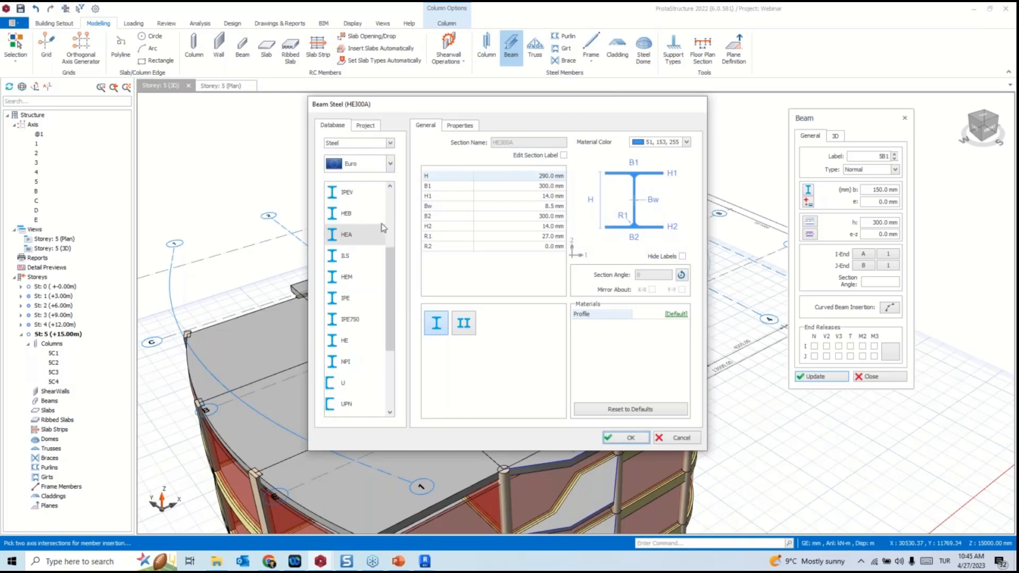
click(350, 300)
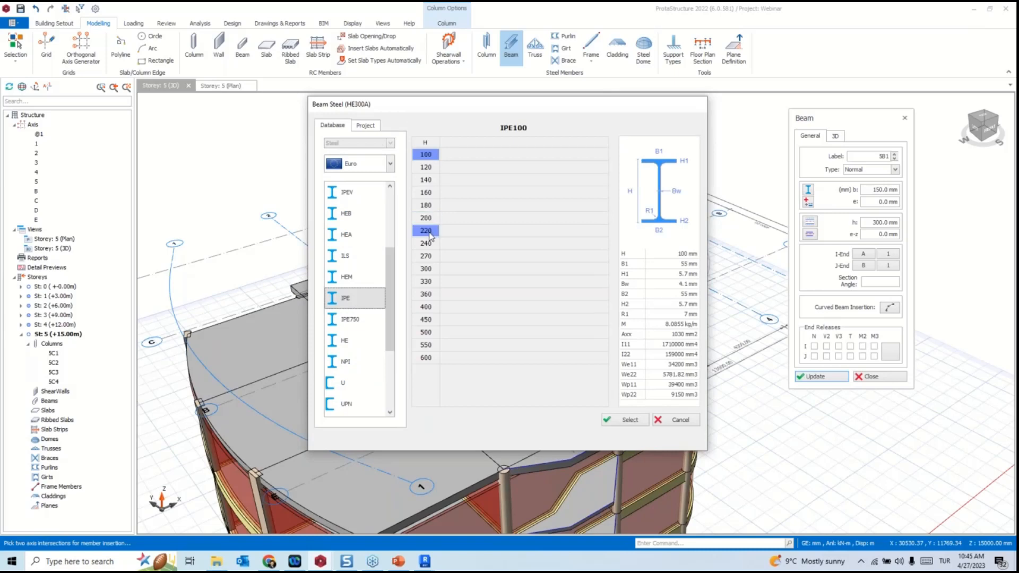
click(427, 231)
click(610, 424)
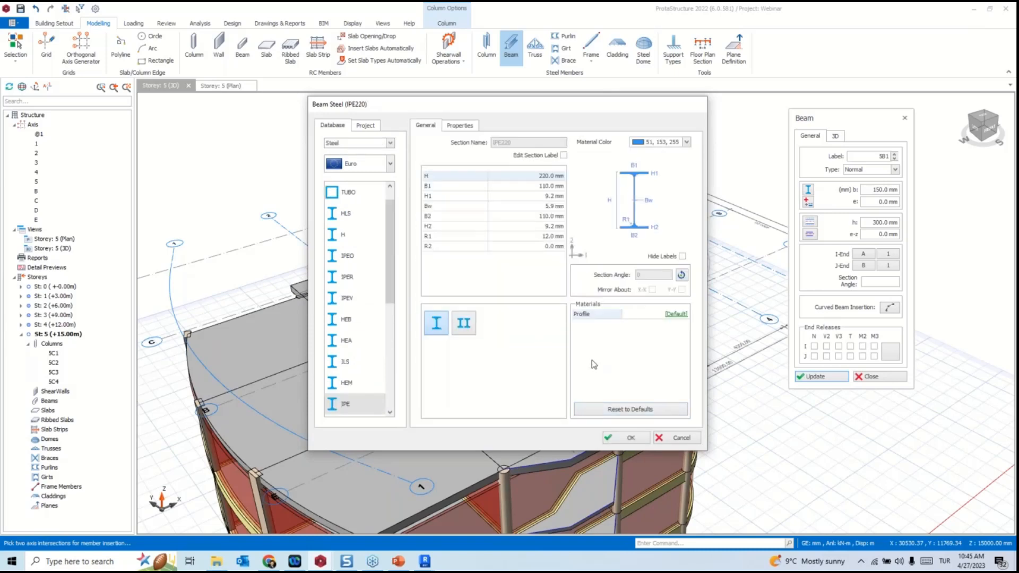
click(630, 438)
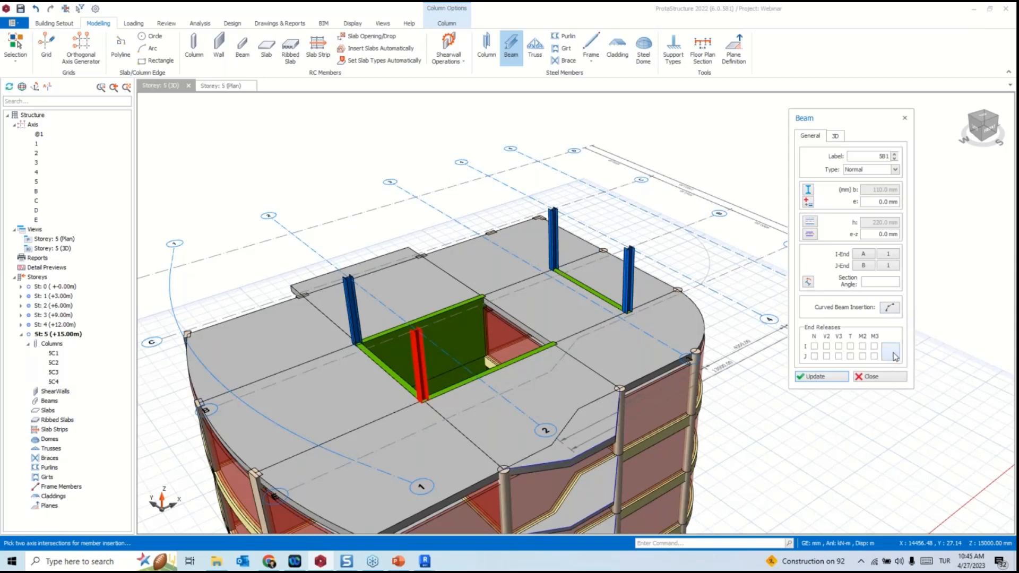
Connect the column tops along axes 2 and 4 between B and C with steel beams, releasing M2 and M3 at both ends.
click(345, 278)
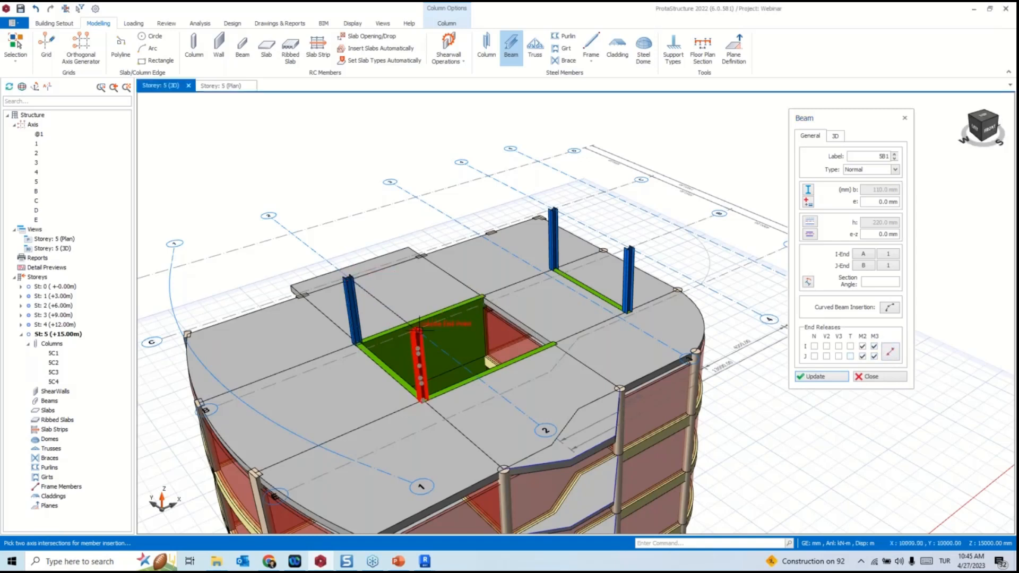
click(417, 329)
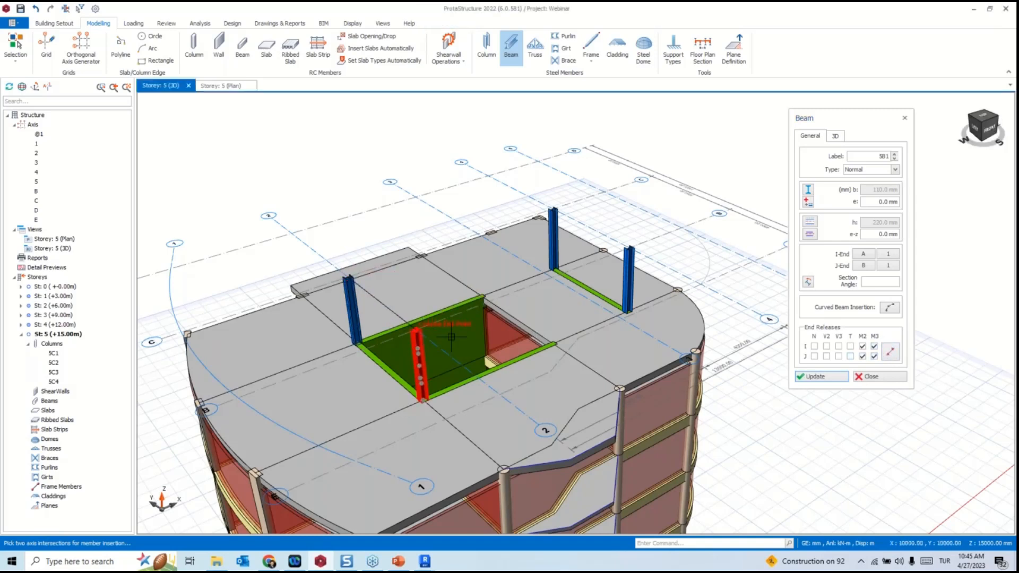
click(553, 209)
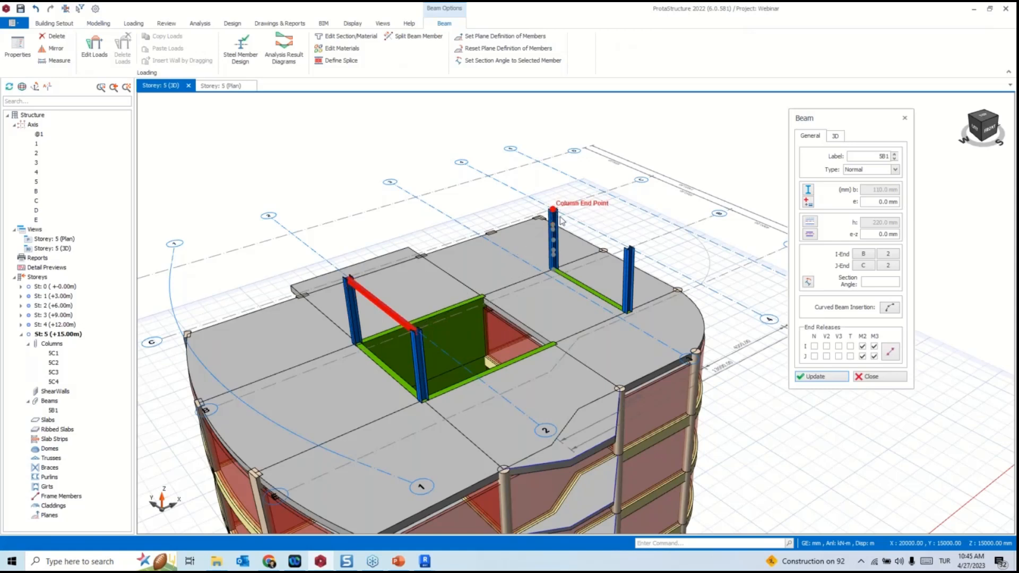
click(628, 249)
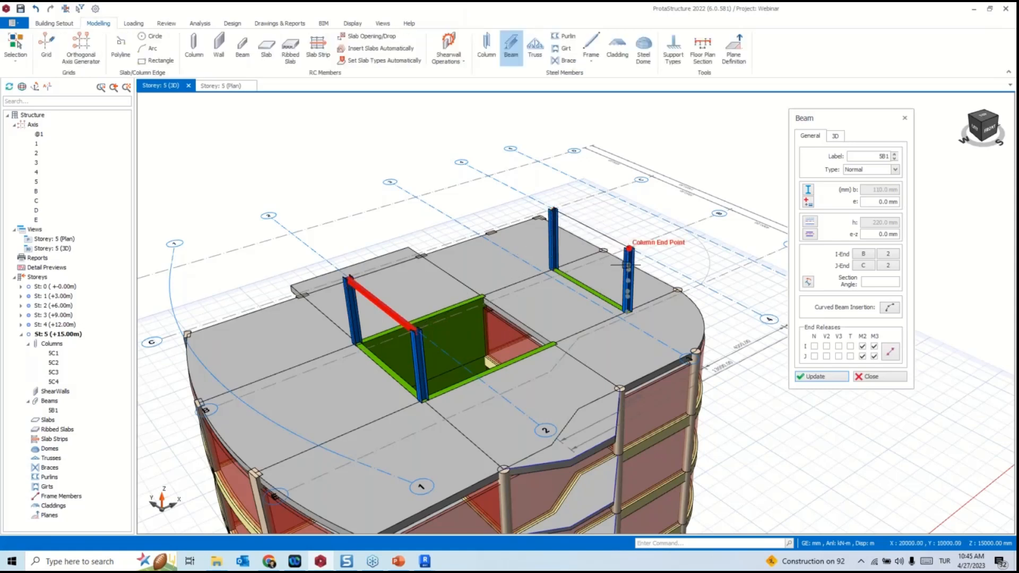
click(875, 378)
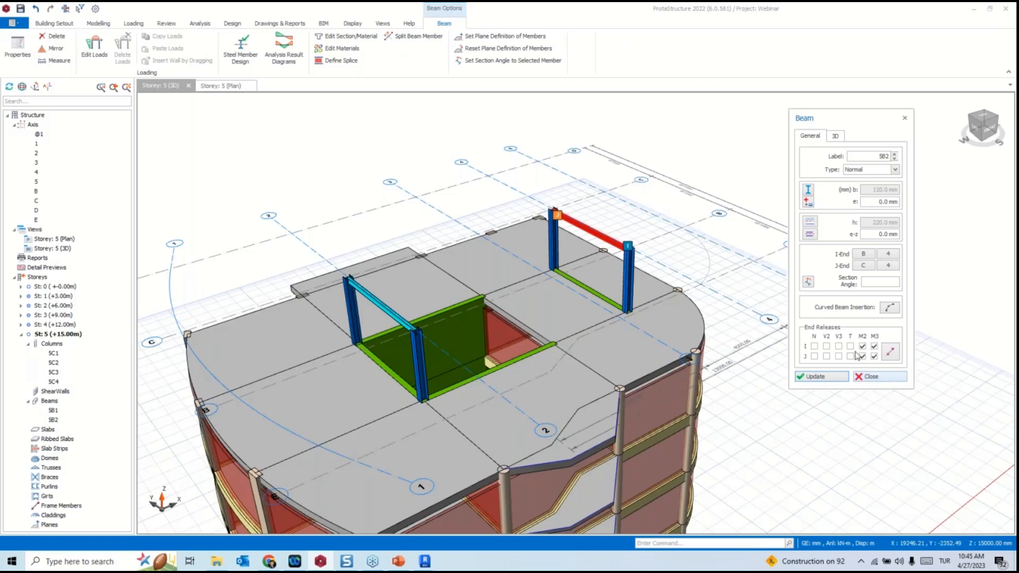
click(877, 377)
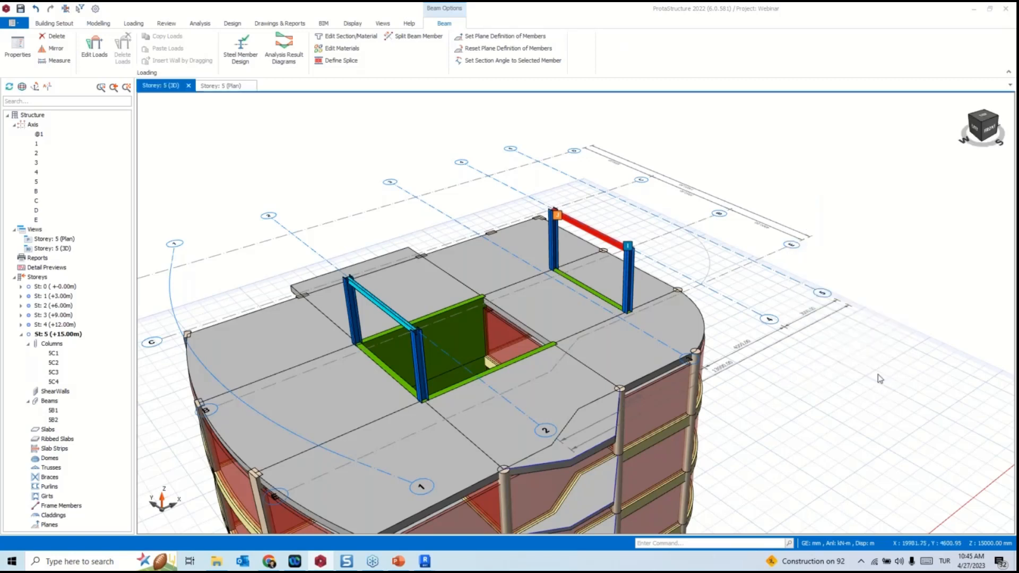
Start a steel truss spanning along axis B between the column tops at axes 2 and 4.
click(99, 24)
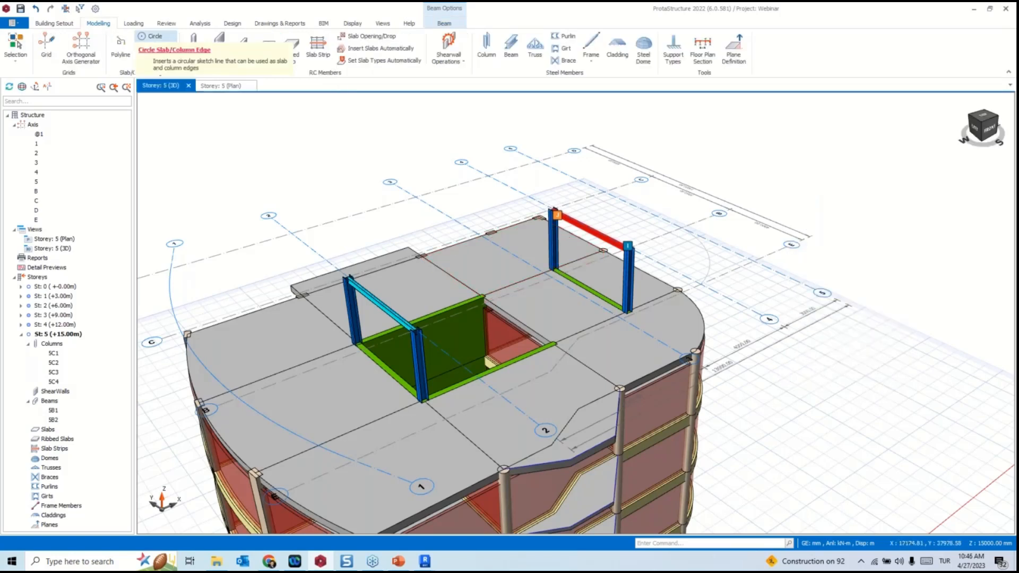
click(536, 51)
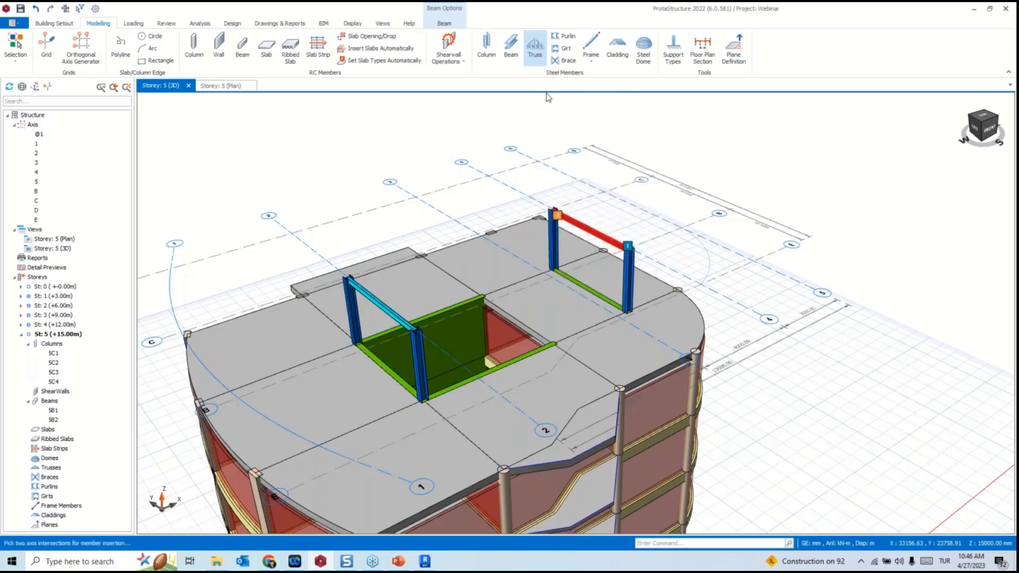
click(416, 330)
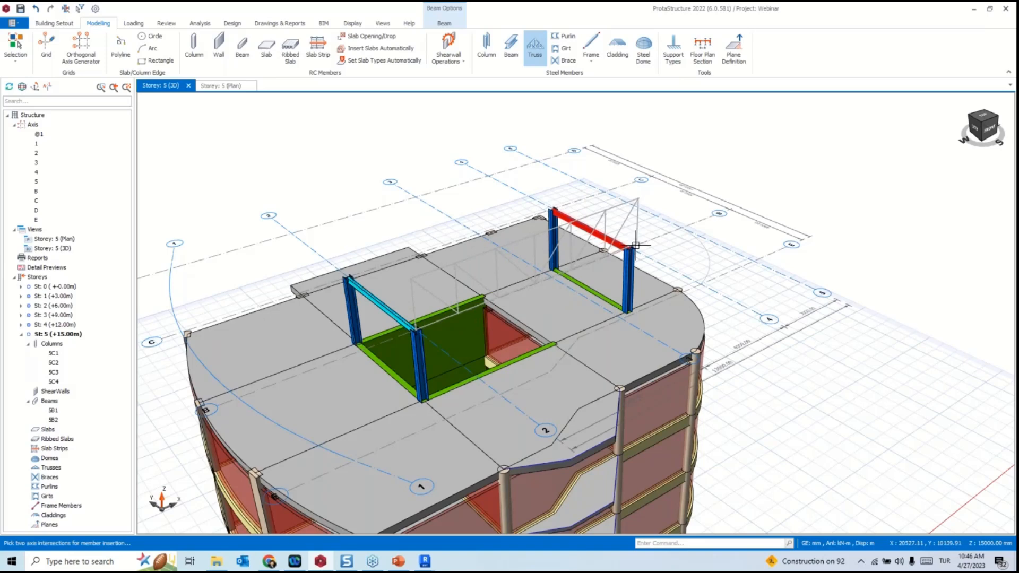
click(625, 257)
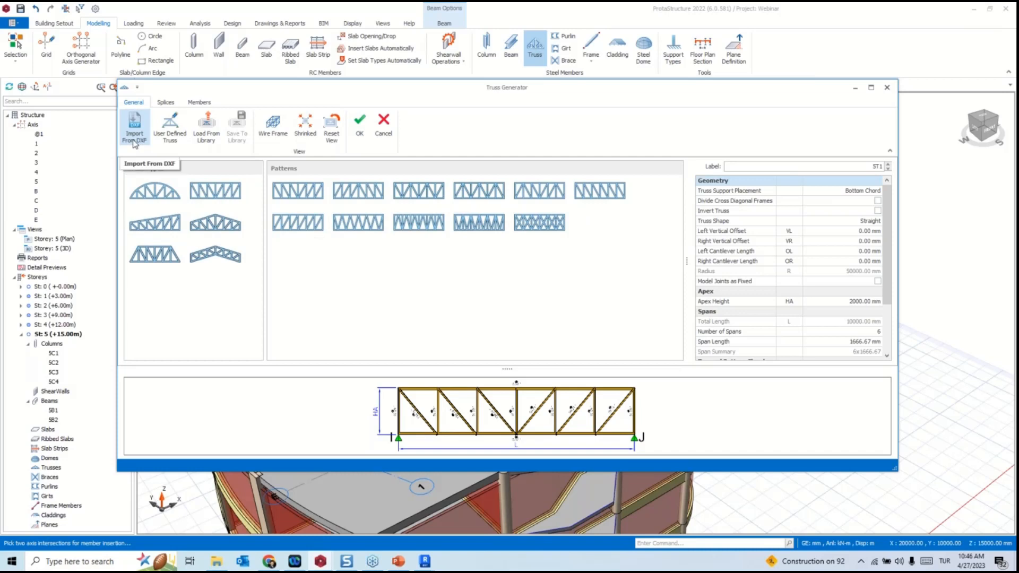
Load the pitched user-defined truss (L = 900 mm) from the truss library, stretched in the X-direction.
click(207, 128)
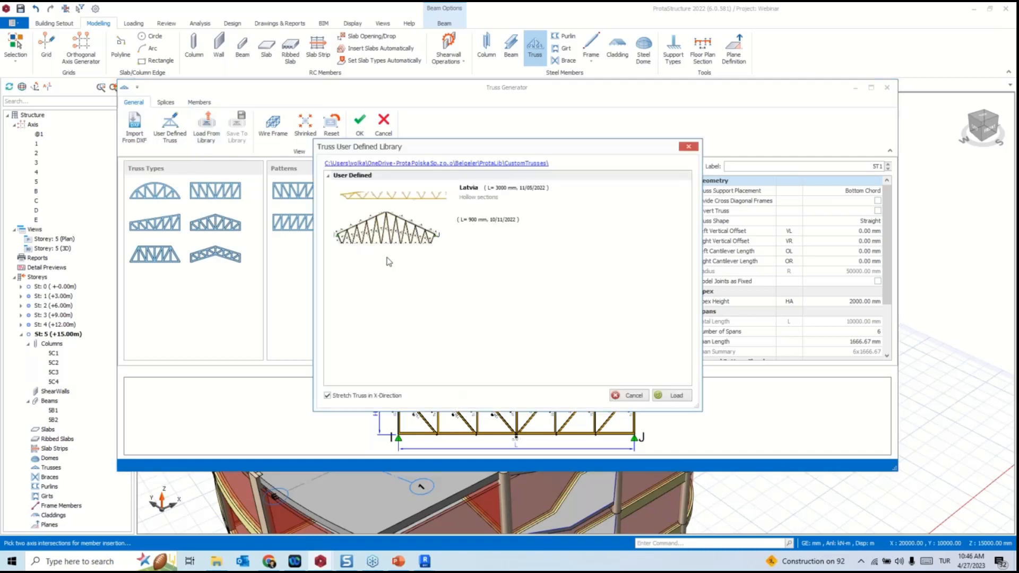
click(446, 200)
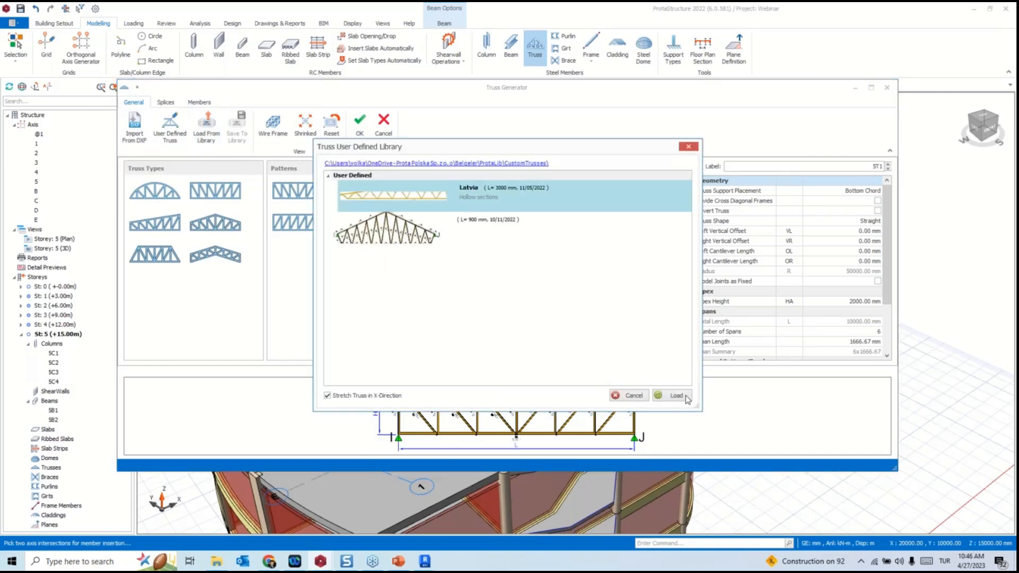
click(675, 396)
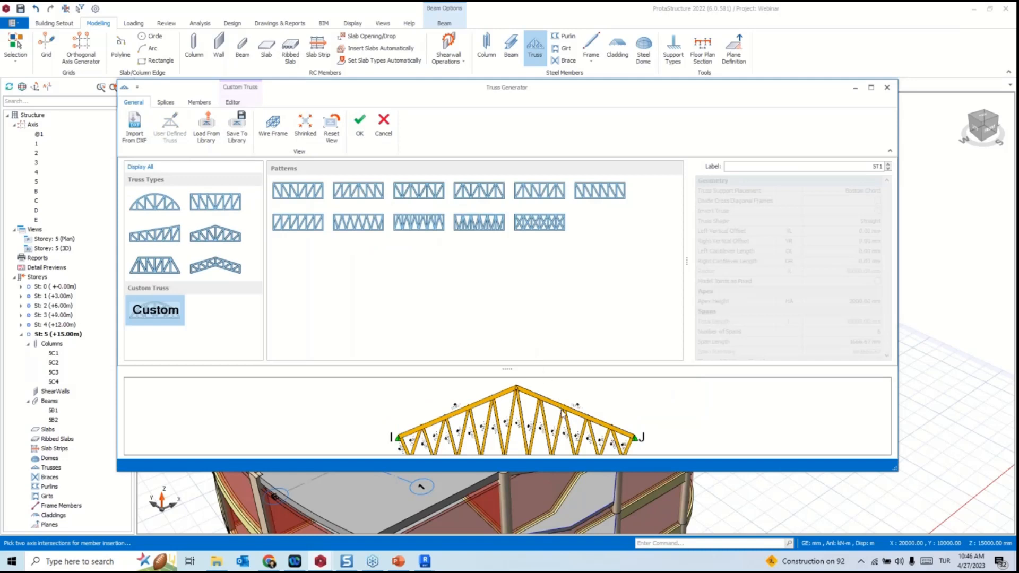
Inspect the members of the loaded custom truss in the generator preview.
scroll(563, 413, down, 2)
scroll(563, 414, up, 2)
scroll(563, 414, down, 2)
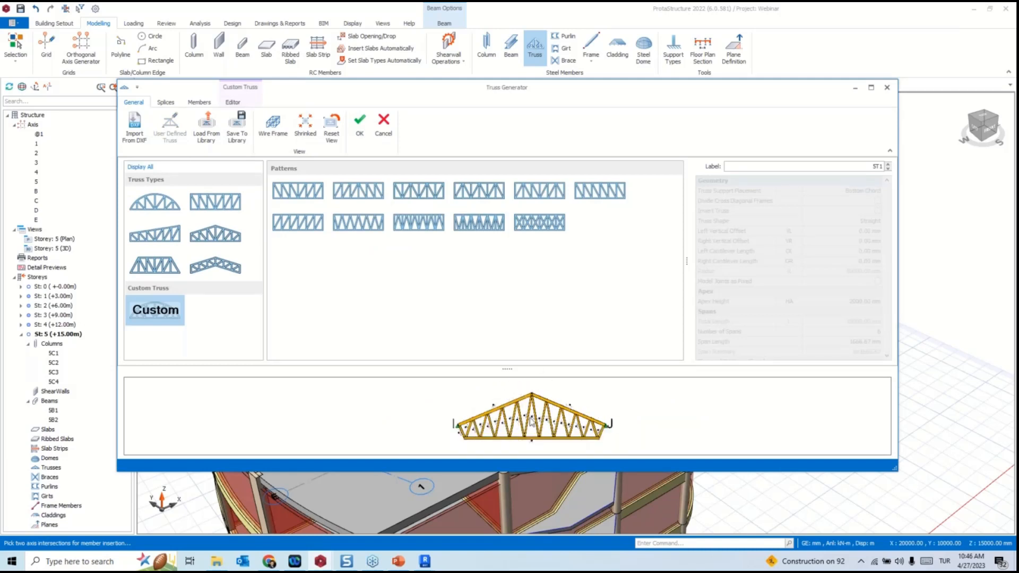
scroll(510, 422, up, 3)
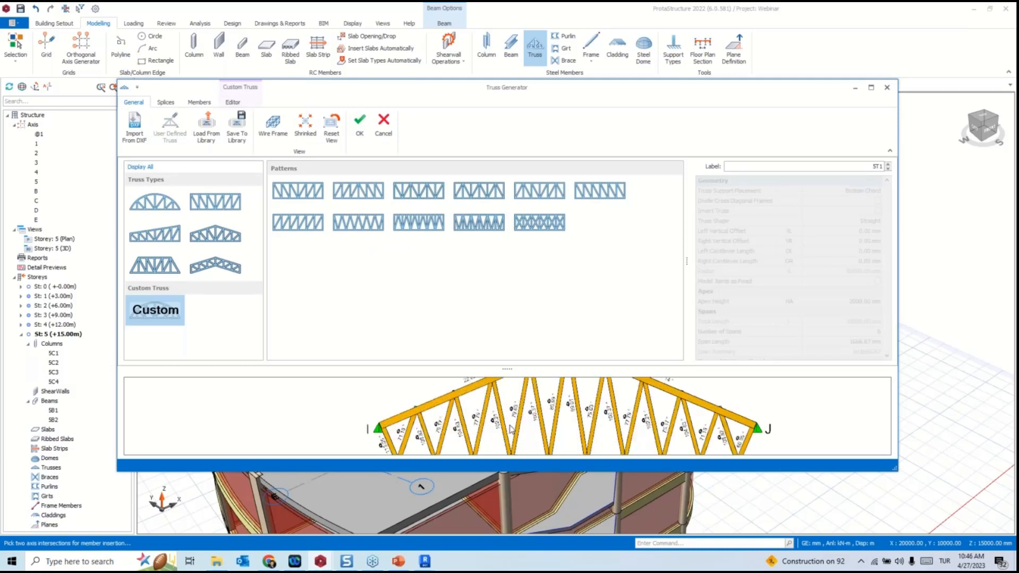
scroll(543, 415, down, 2)
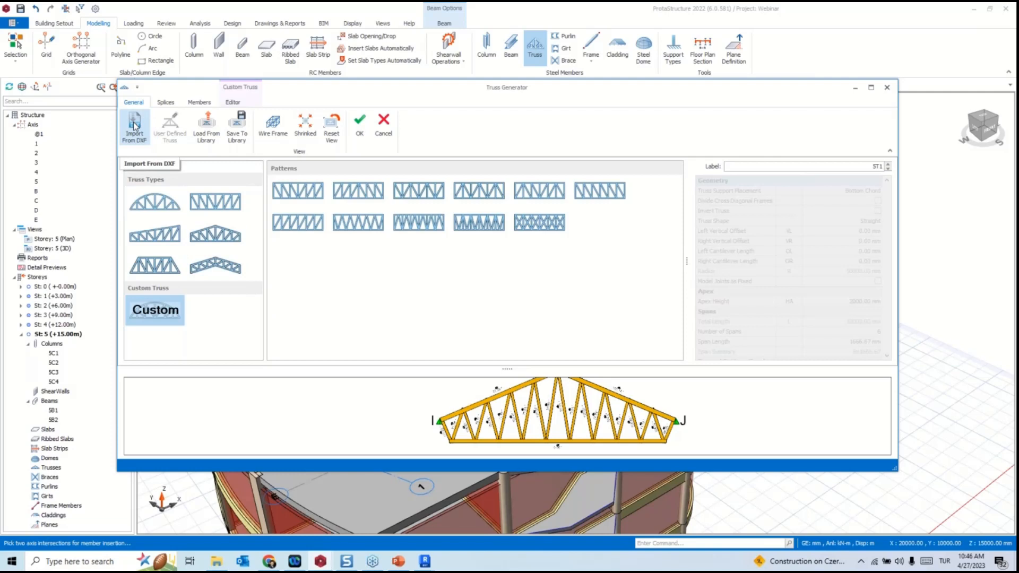
Replace the custom truss with the pitched type that has a sloping bottom chord, and set its support placement to Top Chord.
click(211, 266)
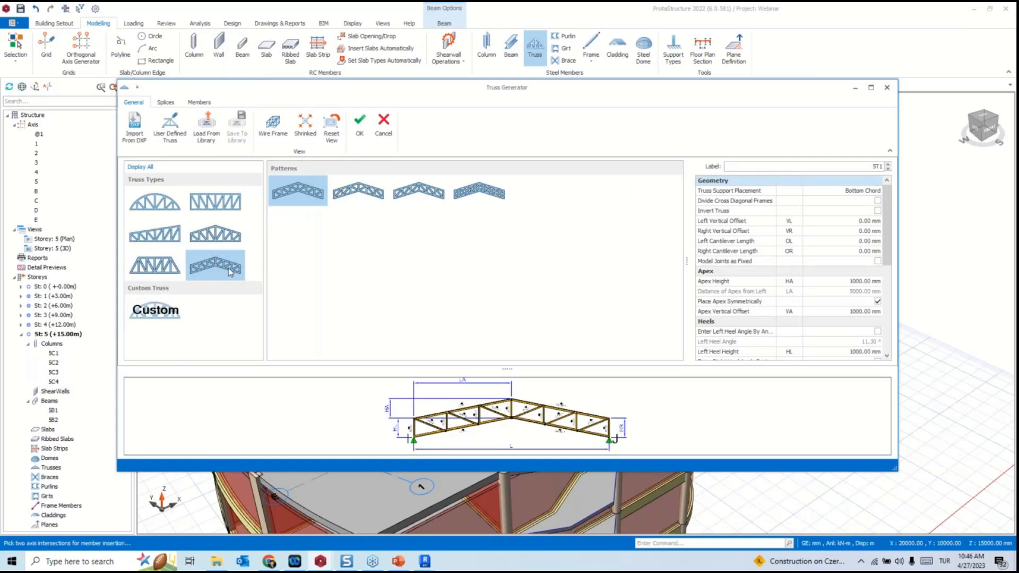
click(853, 194)
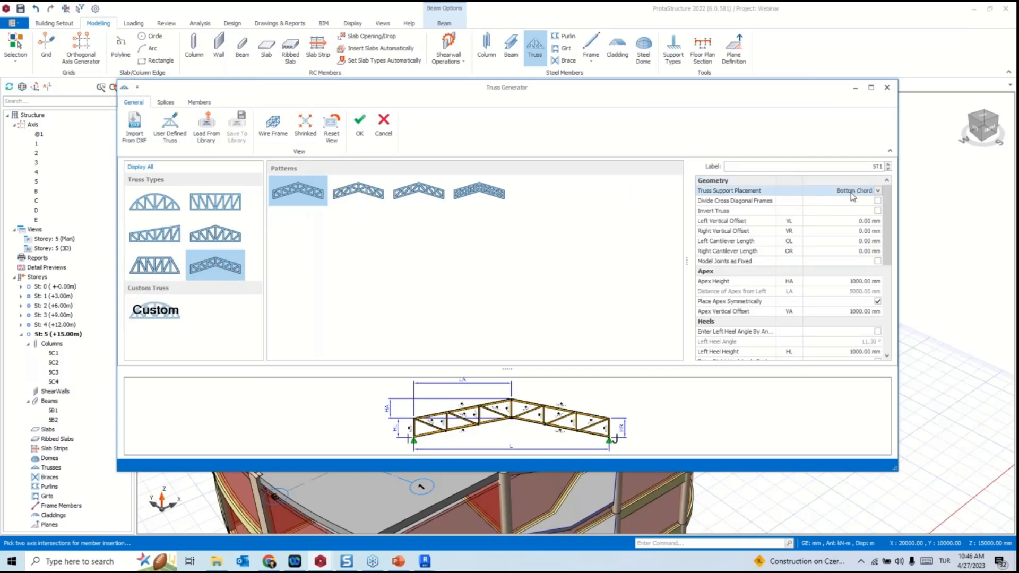
click(878, 192)
click(864, 205)
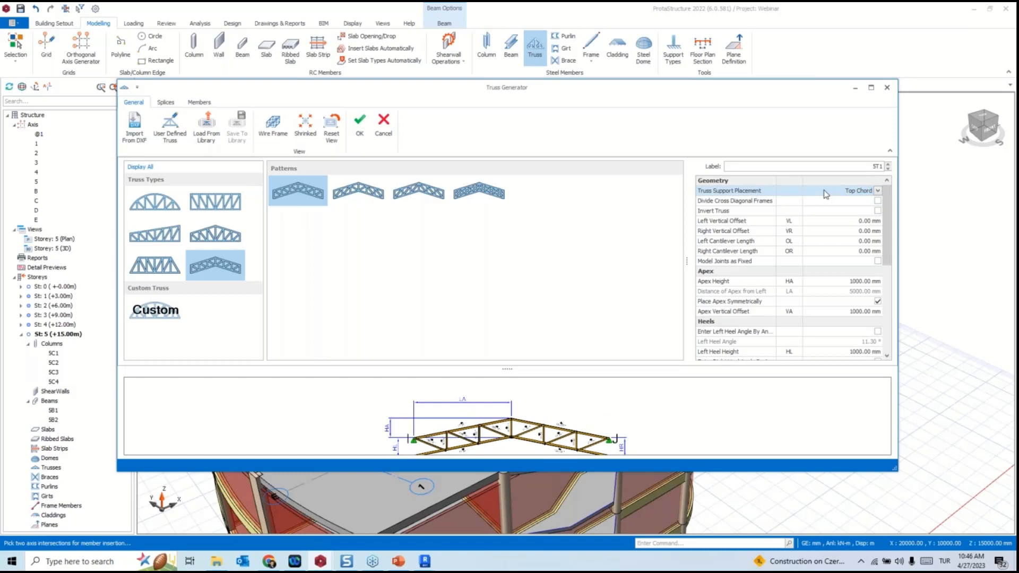
Review the truss geometry parameters, accept them to place the truss along axis B between axes 2 and 4, and end truss insertion.
drag(887, 221, 886, 256)
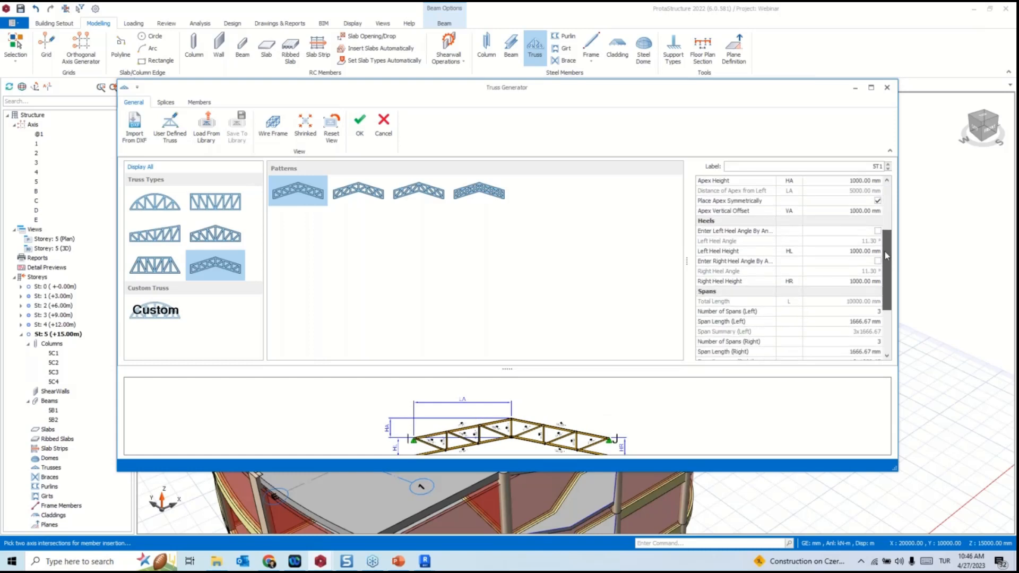
scroll(886, 258, up, 2)
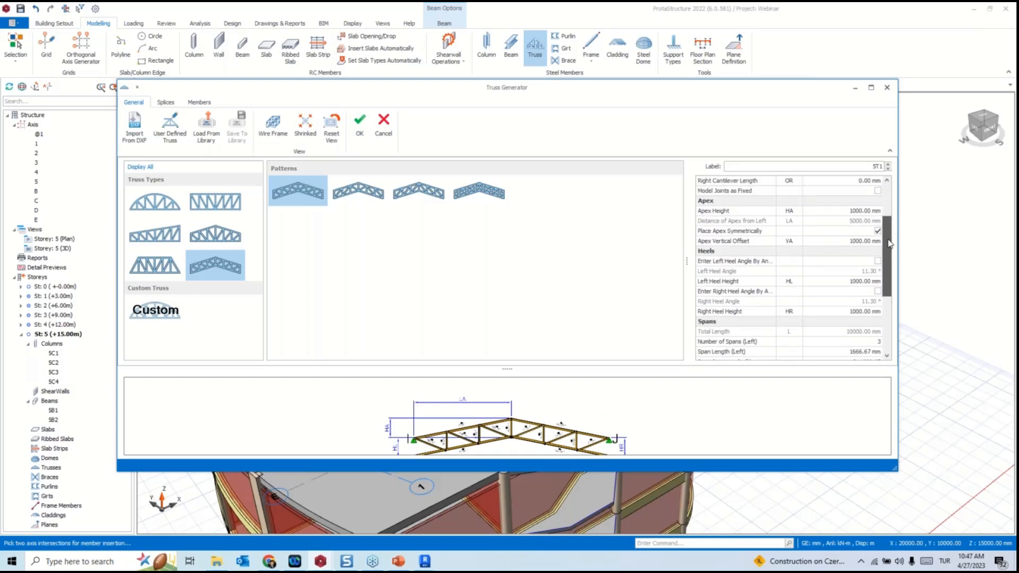
drag(884, 257, 889, 312)
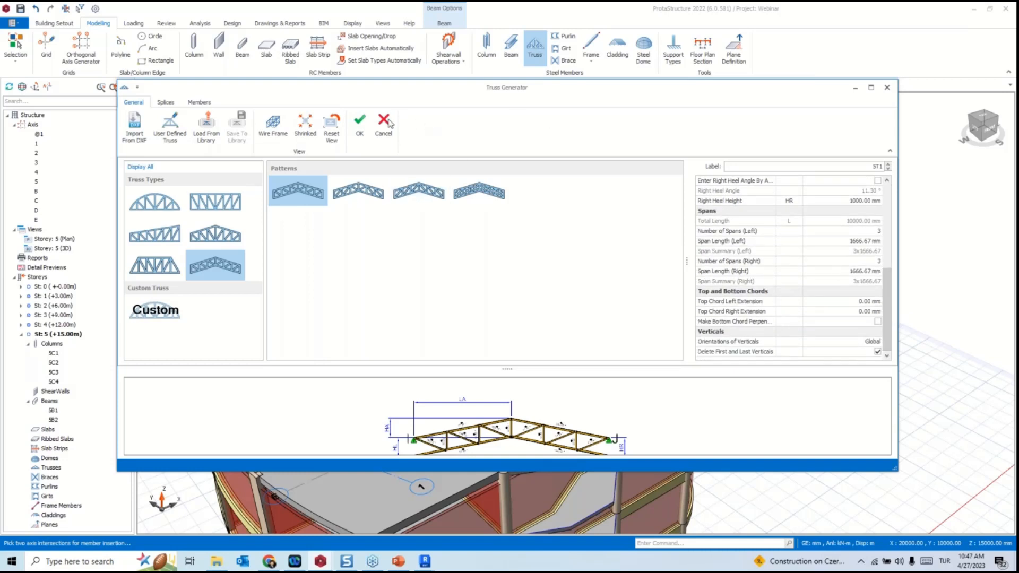
click(365, 121)
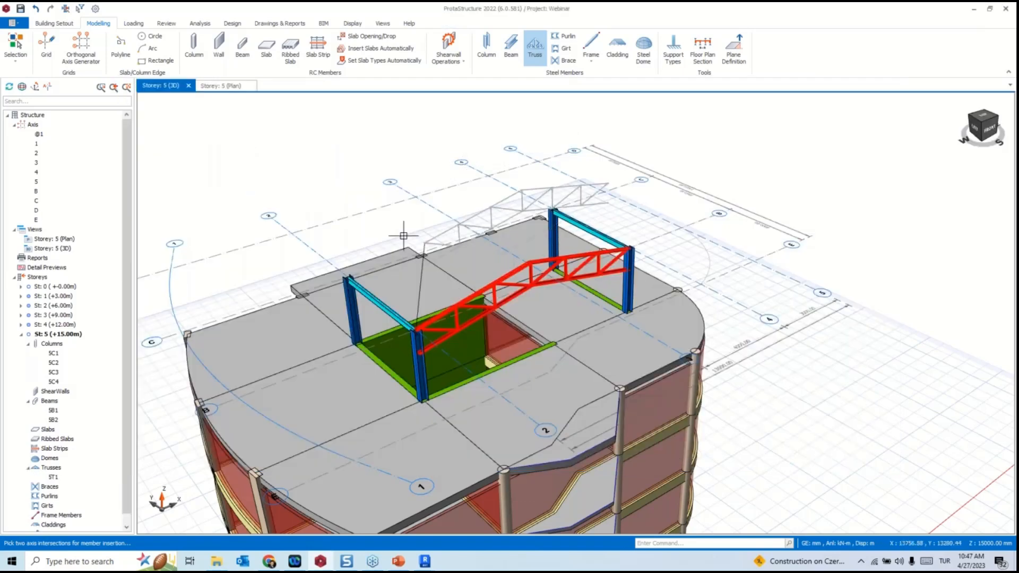
scroll(569, 292, up, 5)
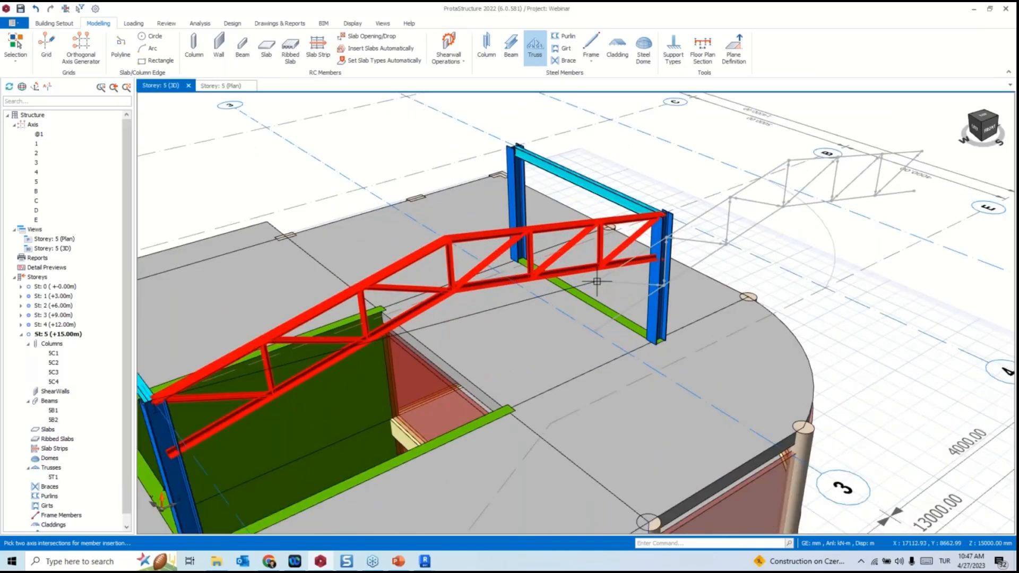
scroll(570, 292, up, 4)
scroll(390, 311, down, 10)
key(Escape)
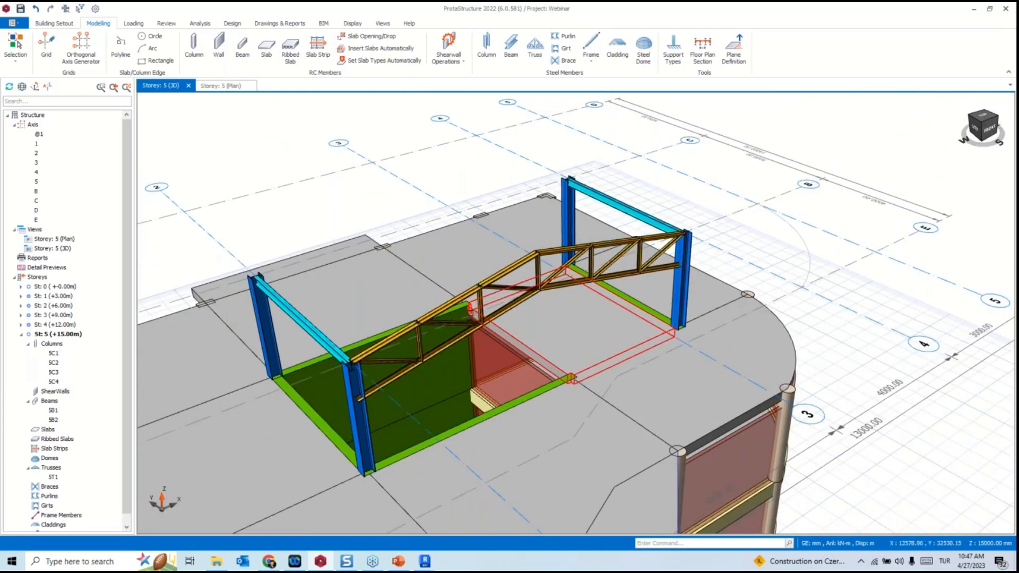
Offset axis 3 by -1000 mm to create a new axis between axes 2 and 3.
shift+middle_drag(549, 241, 509, 240)
click(530, 154)
right_click(530, 154)
click(588, 238)
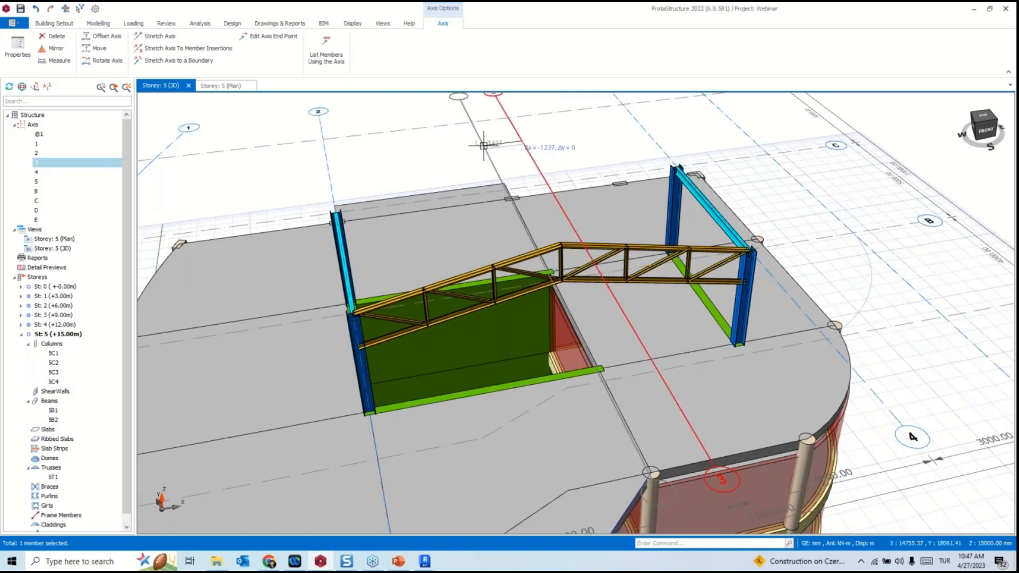
key(Tab)
text(-)
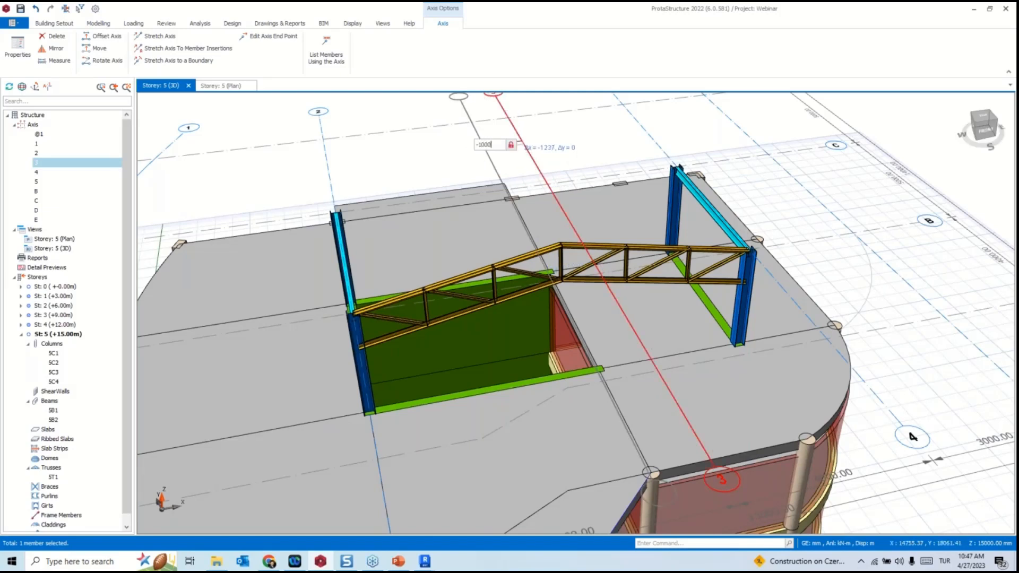
text(1000)
key(Return)
key(Escape)
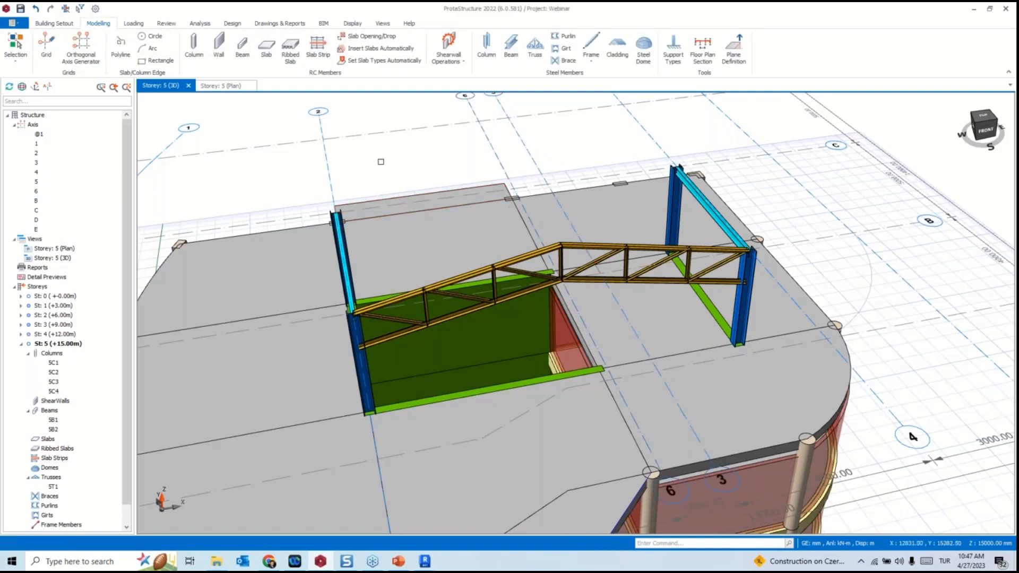
Open the properties of the steel beam on axis 2 and change its end releases.
click(342, 252)
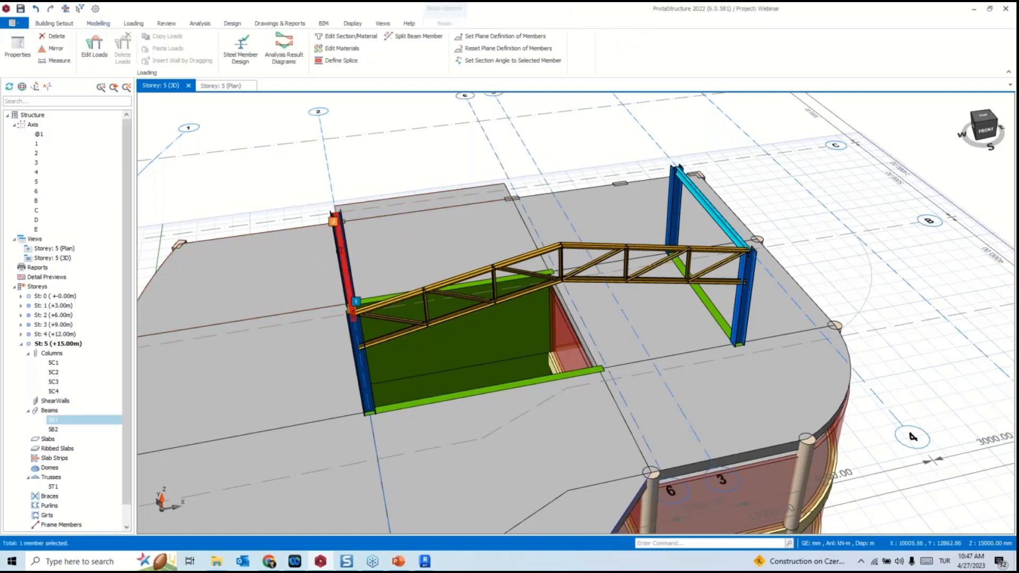
right_click(343, 252)
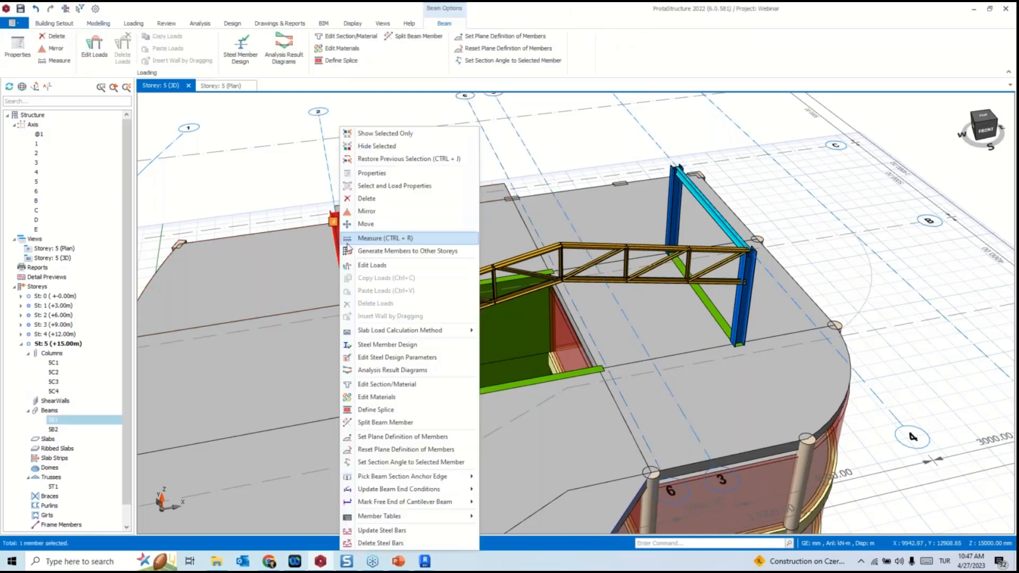
click(383, 174)
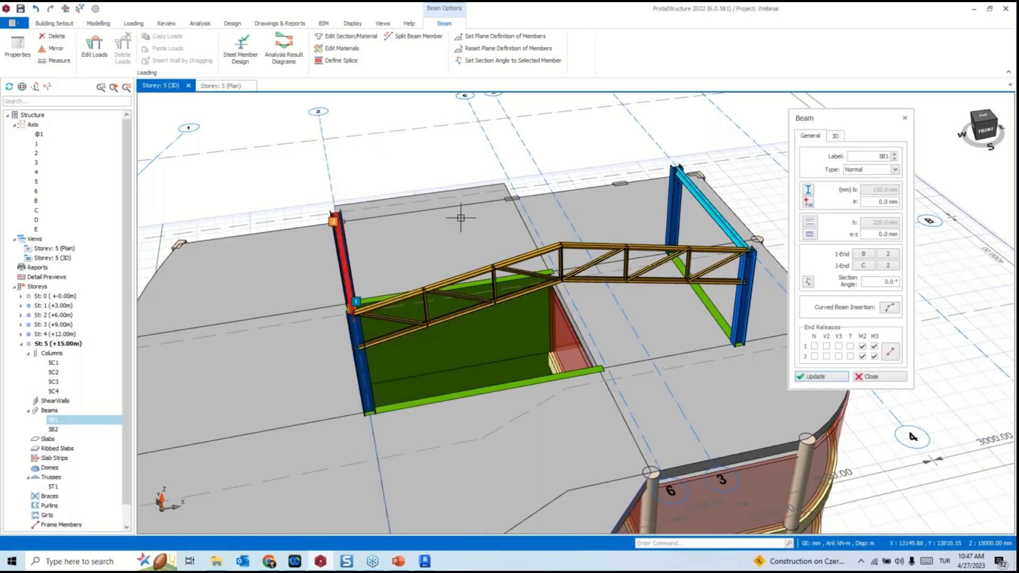
middle_drag(465, 215, 479, 210)
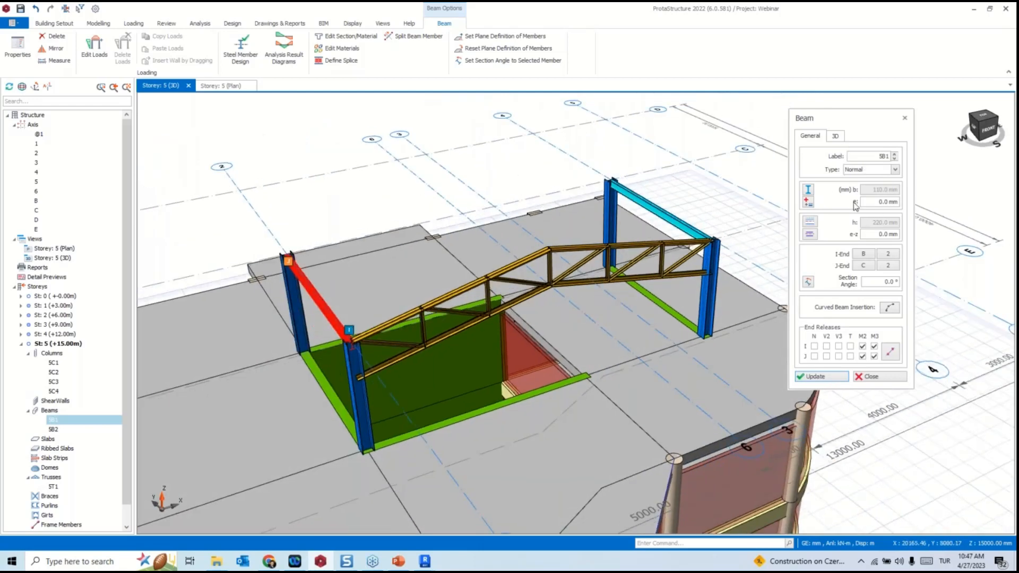
click(894, 356)
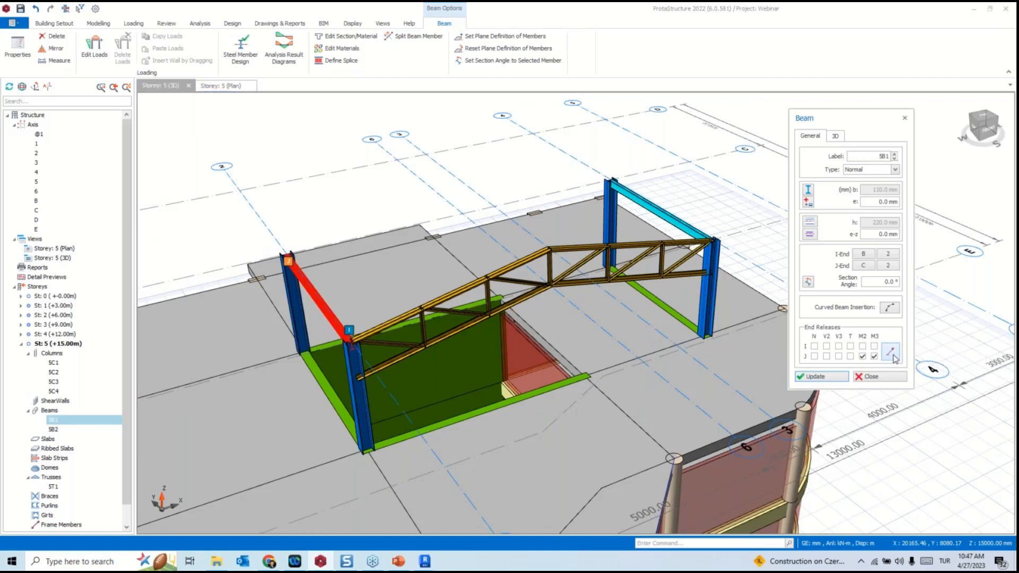
click(894, 357)
Insert a sloping steel beam along axis C from the axis 2 column top to axis 6, with delZ-J set to 1000 mm.
click(835, 136)
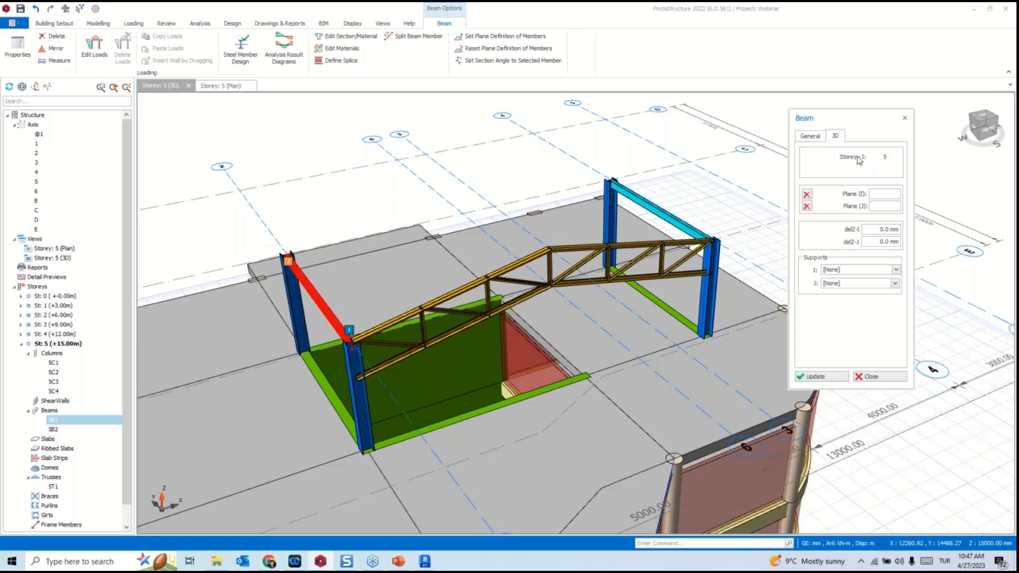
click(880, 242)
text(100)
click(286, 255)
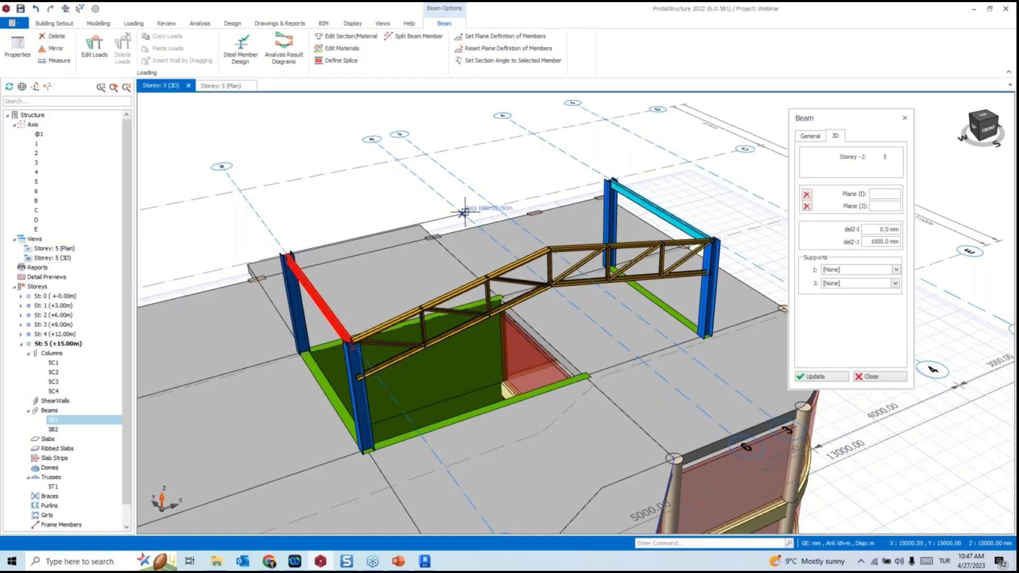
click(463, 212)
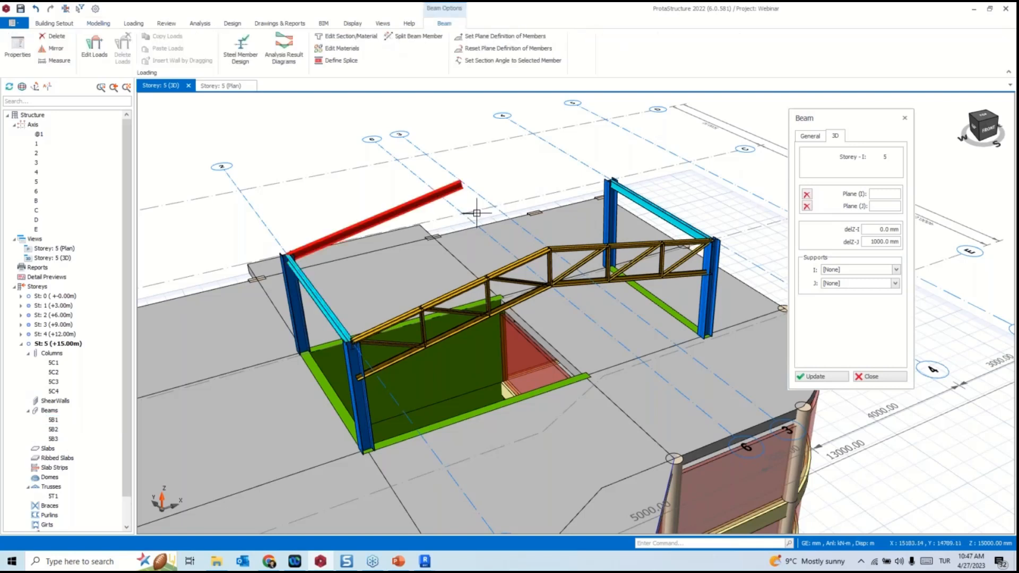
Continue the beam along axis C from axis 6 to the axis 4 column top, with delZ-I 1000 mm and delZ-J 0 mm.
drag(866, 232, 902, 230)
text(10)
key(Tab)
text(0)
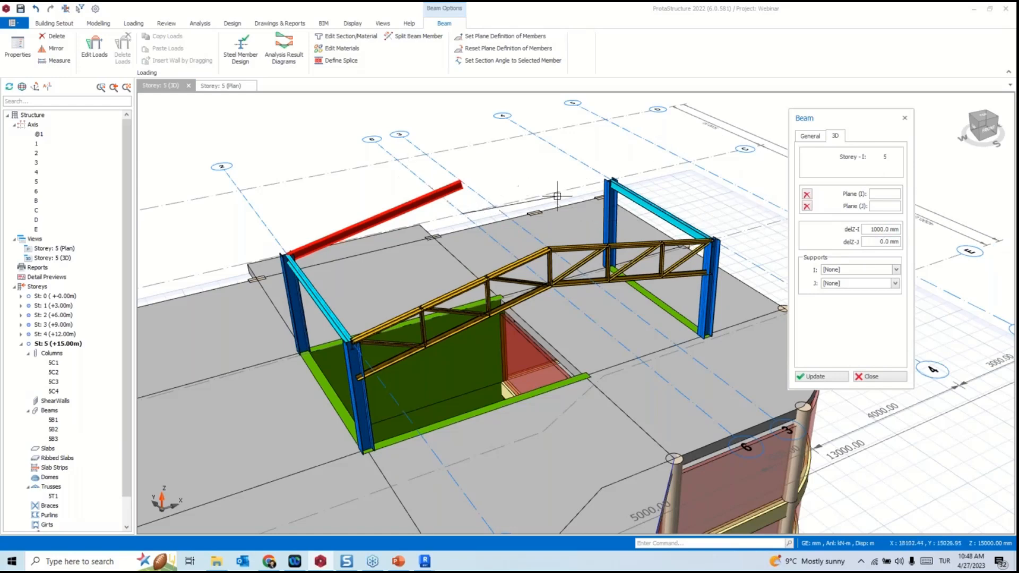
middle_drag(557, 198, 443, 245)
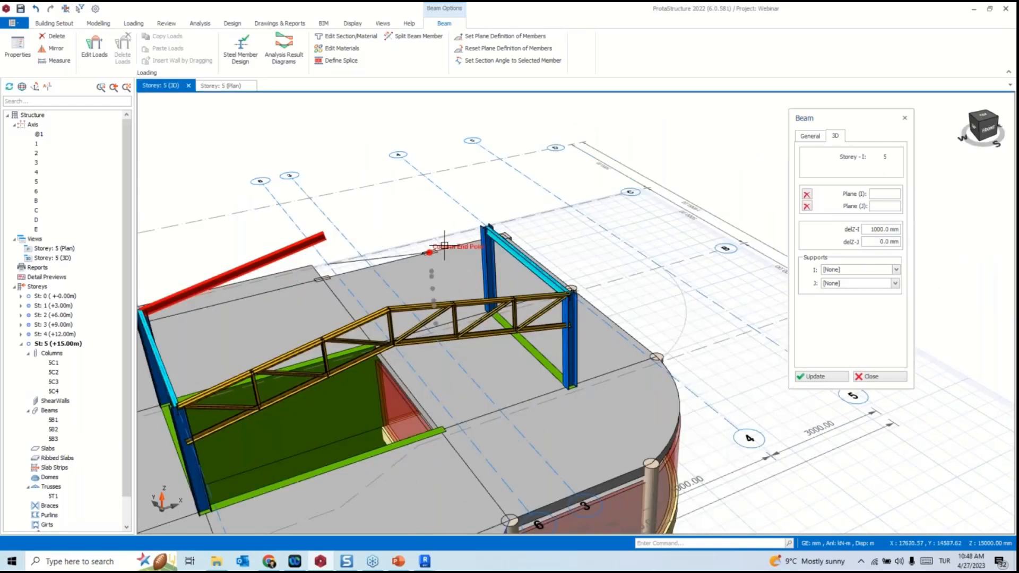
click(481, 242)
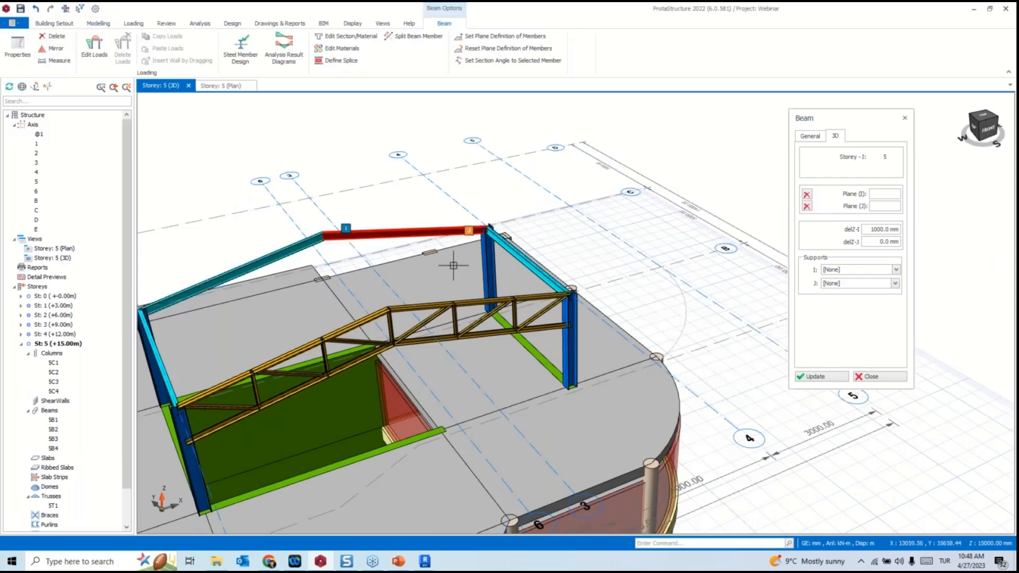
key(Escape)
mouse_move(319, 357)
shift+middle_down()
mouse_move(358, 338)
mouse_move(359, 354)
mouse_move(466, 279)
mouse_move(421, 286)
shift+middle_up()
scroll(358, 338, down, 3)
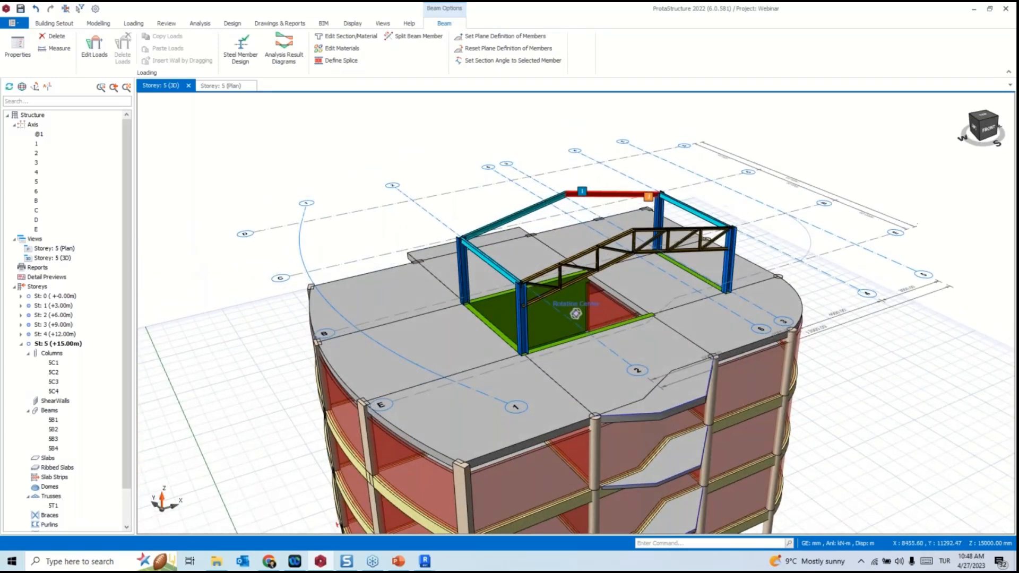
Start a purlin layout between the truss and the axis C sloping beam on the axis 2–6 slope, generated By Spacing.
click(99, 23)
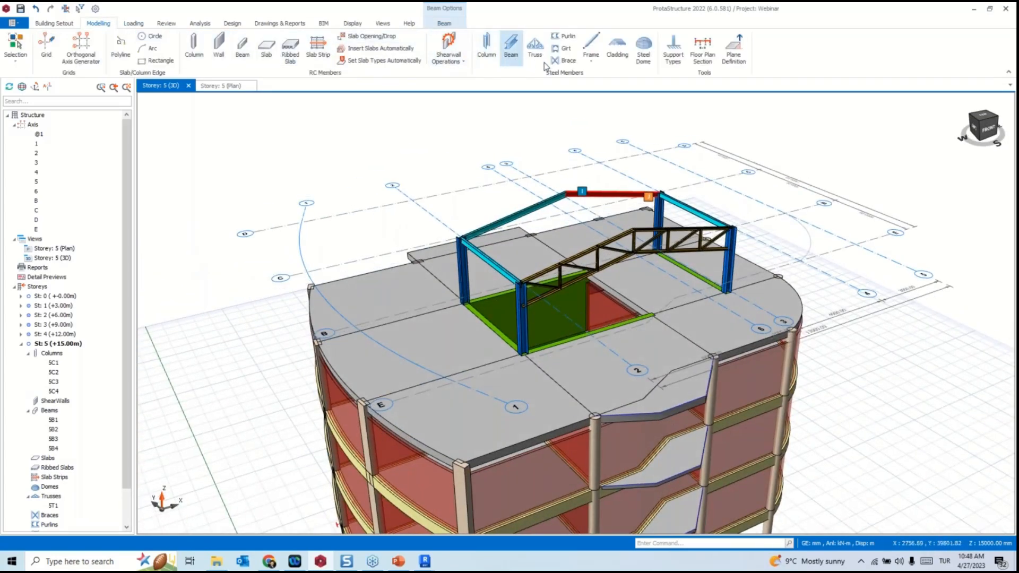
click(563, 37)
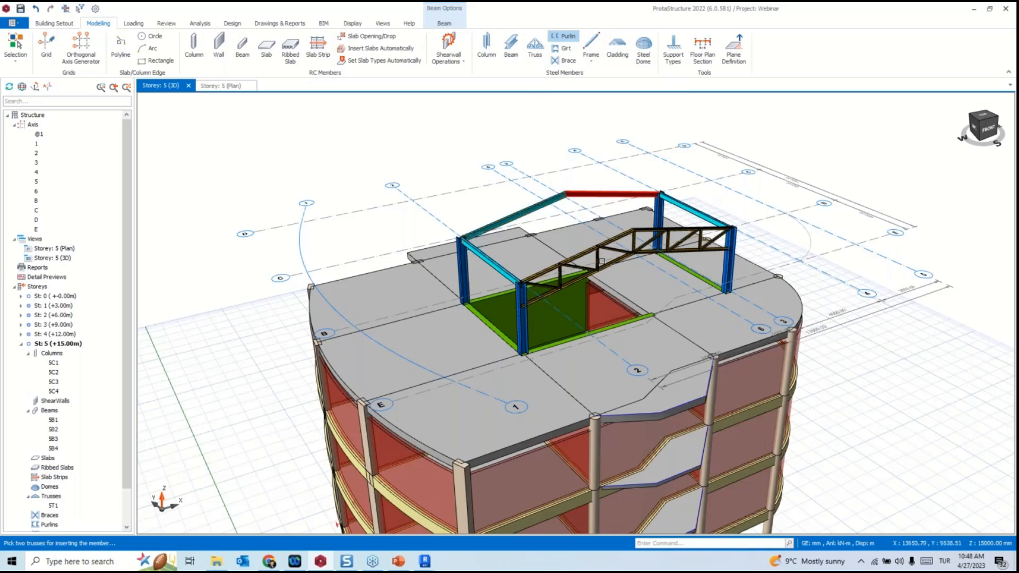
click(579, 256)
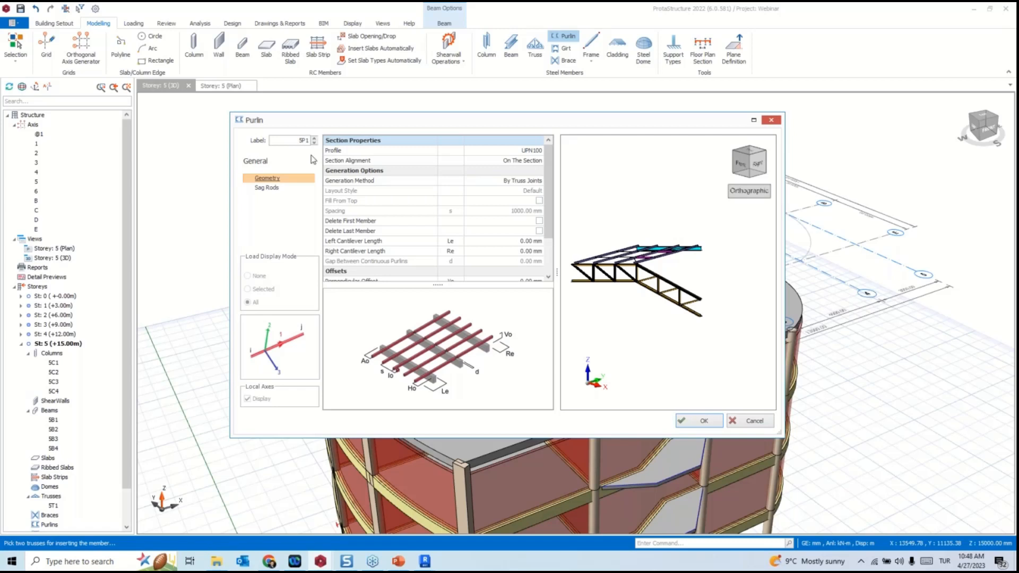
click(537, 181)
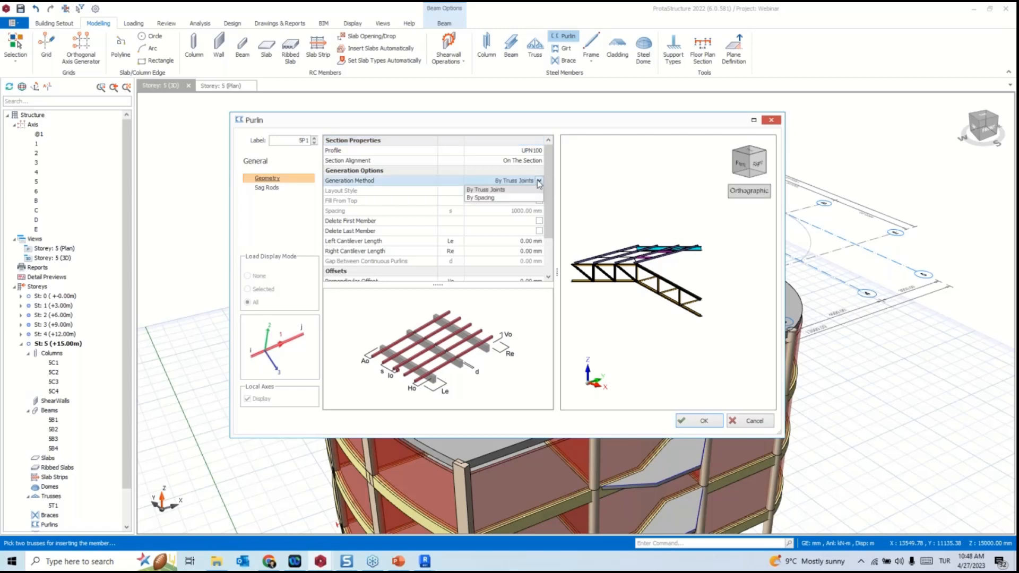
click(485, 199)
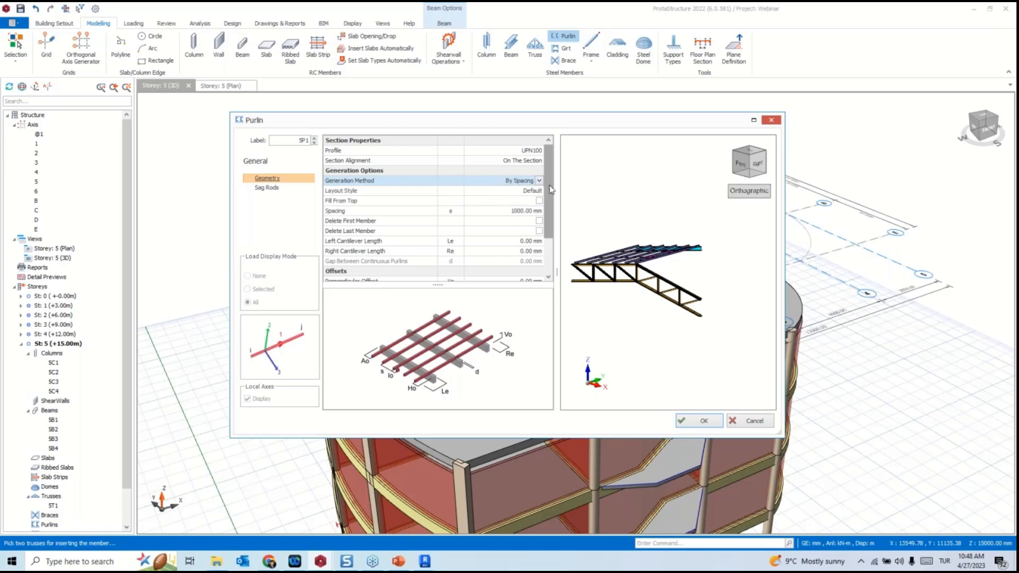
scroll(550, 220, down, 3)
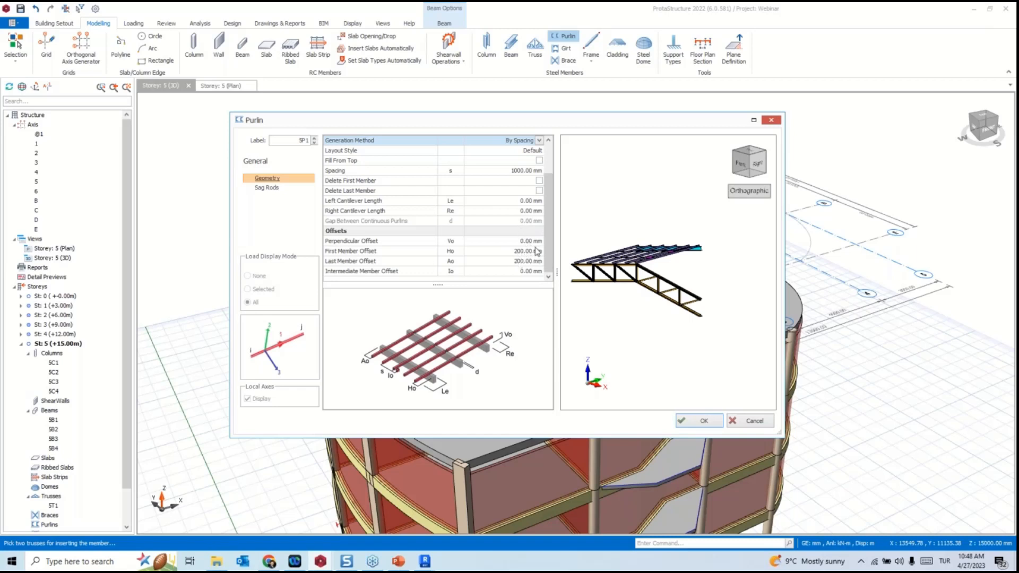
scroll(538, 220, up, 2)
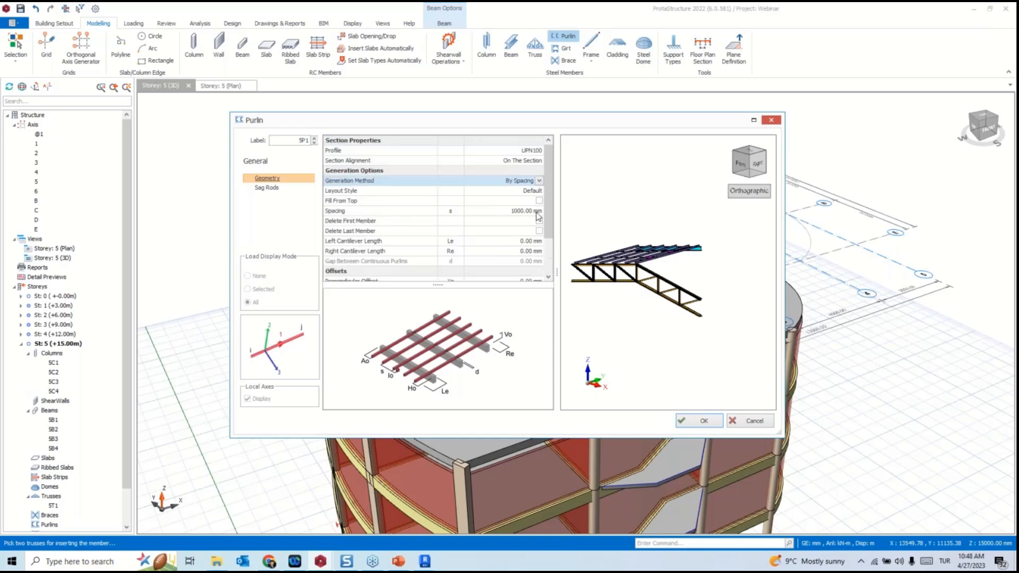
scroll(545, 209, down, 2)
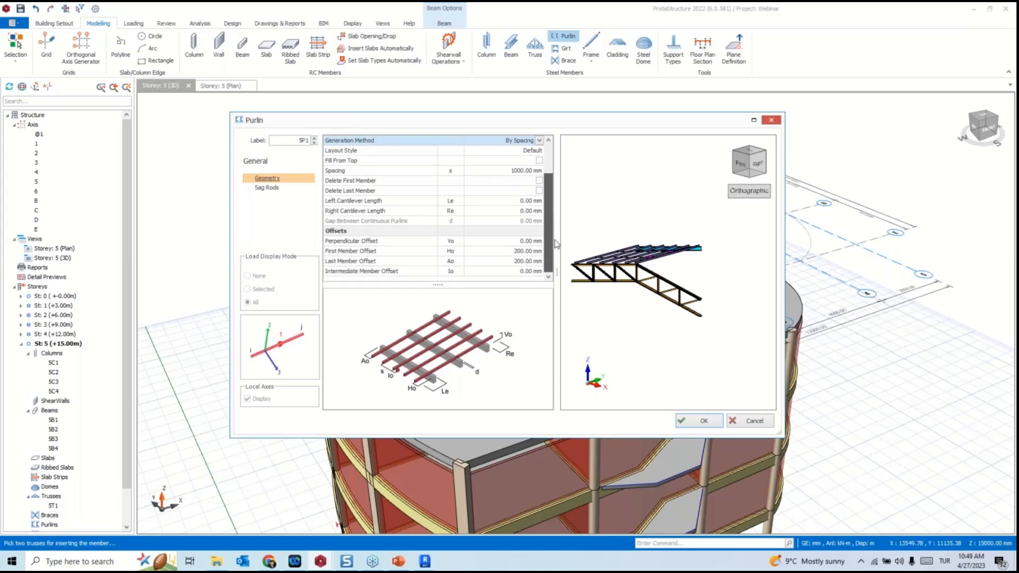
scroll(555, 246, up, 1)
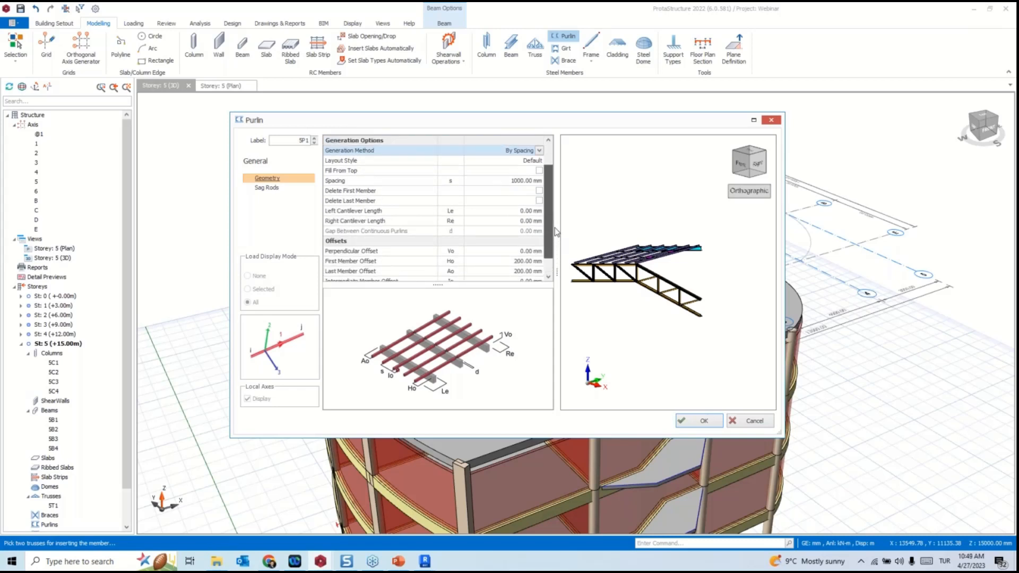
Delete the last purlin member, set the first member offset to 300 mm, and insert the purlins.
click(539, 191)
scroll(549, 210, down, 1)
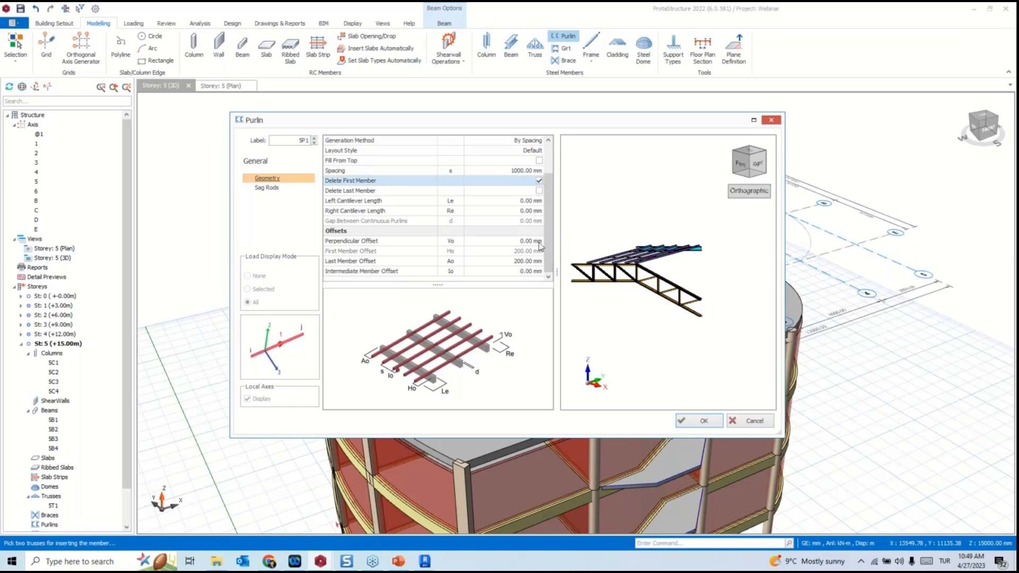
click(525, 262)
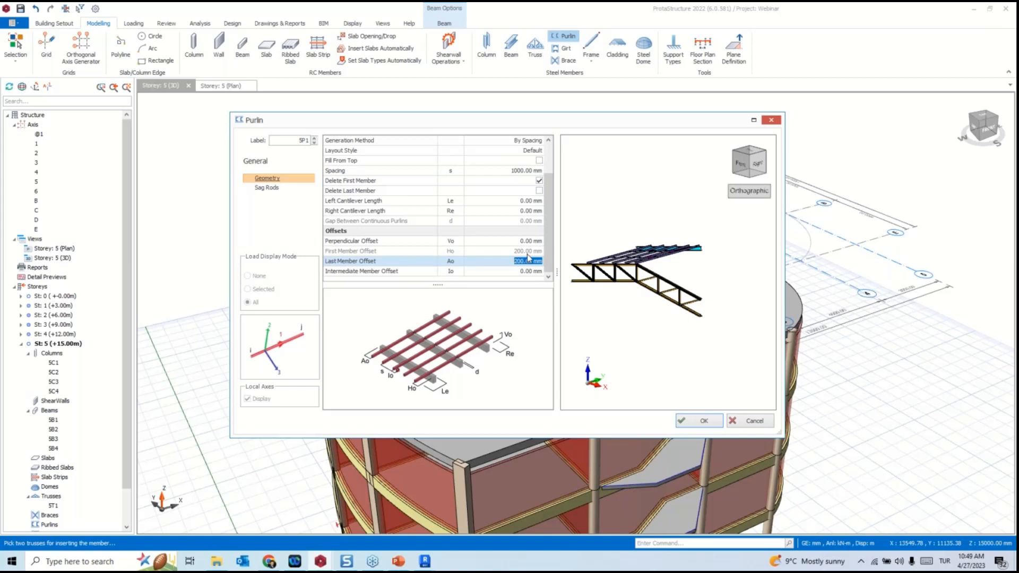
click(539, 181)
click(539, 191)
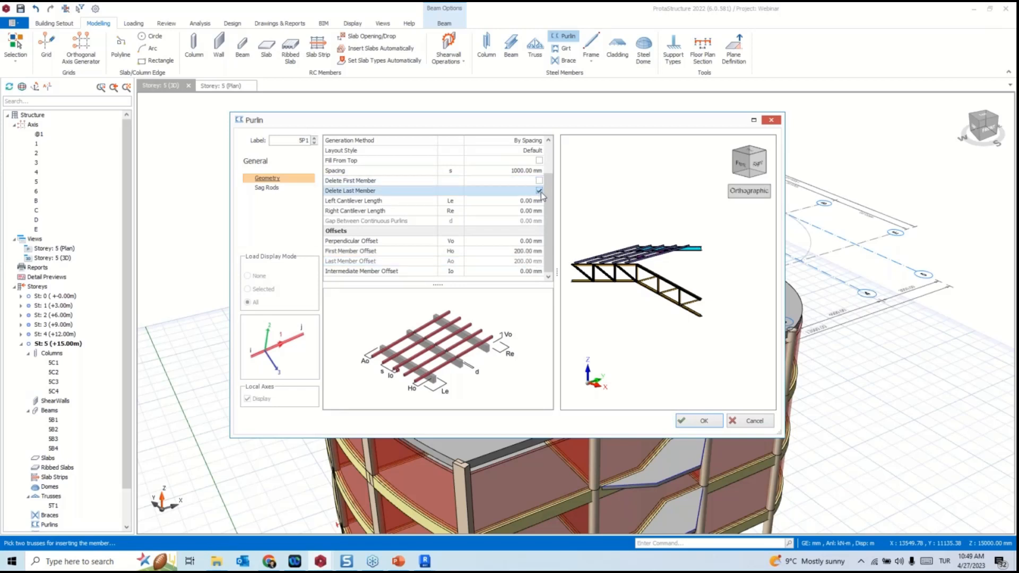
click(535, 251)
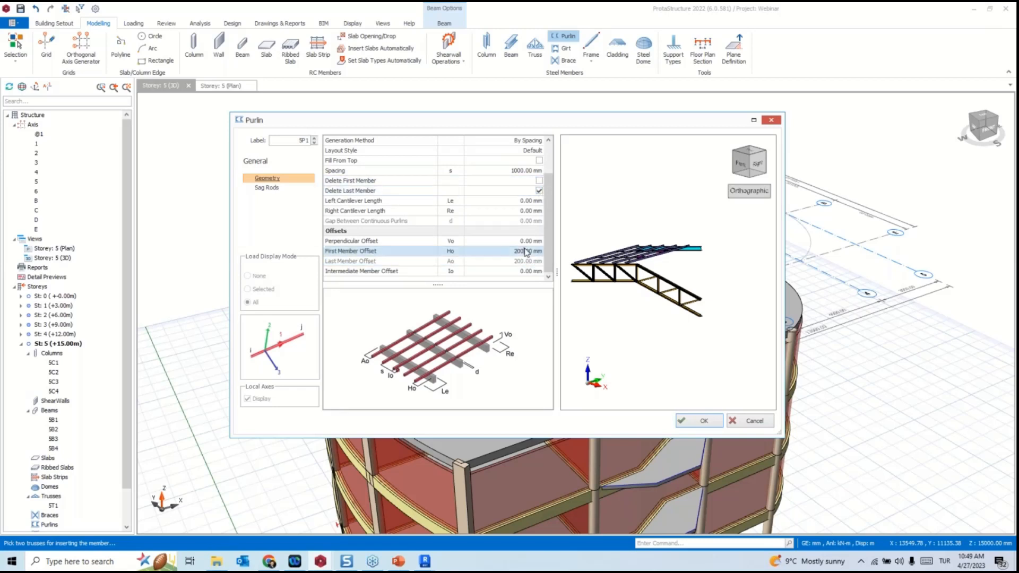
drag(534, 251, 567, 256)
text(300)
click(704, 422)
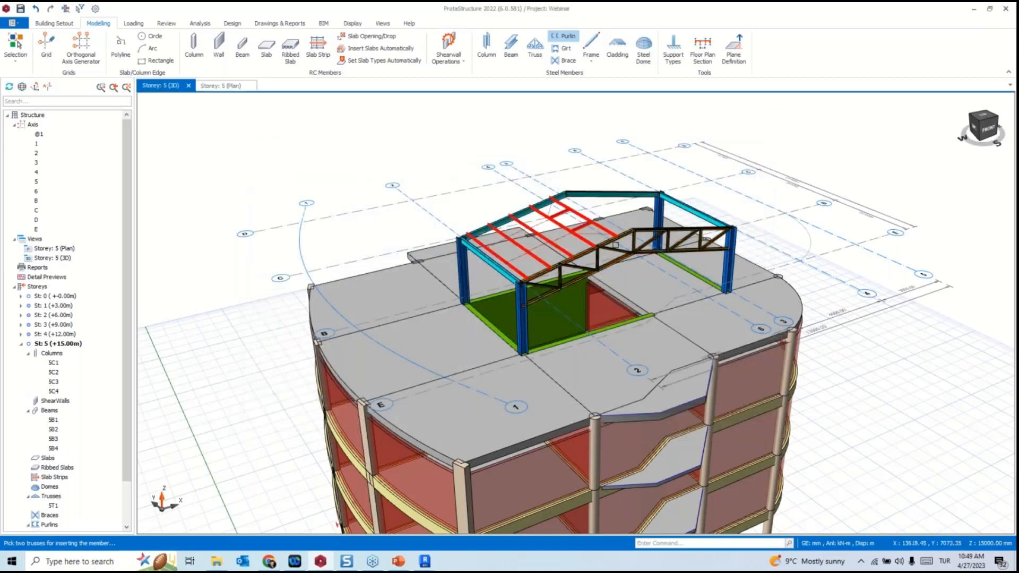
Insert a second purlin set between the truss and the axis C beam on the axis 6–4 slope with the same settings.
scroll(616, 245, up, 3)
shift+middle_drag(616, 245, 551, 254)
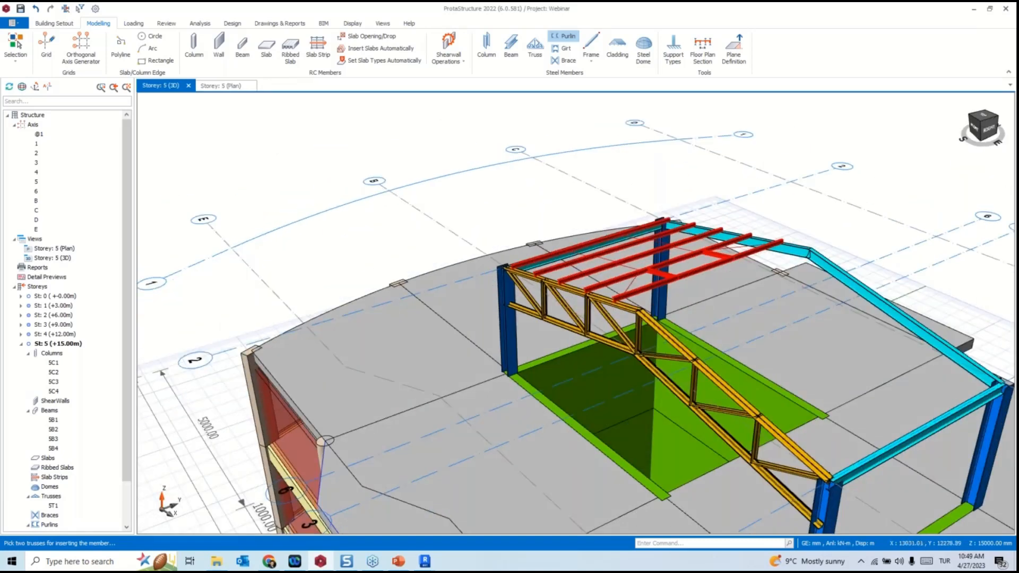
middle_drag(692, 391, 605, 316)
click(793, 231)
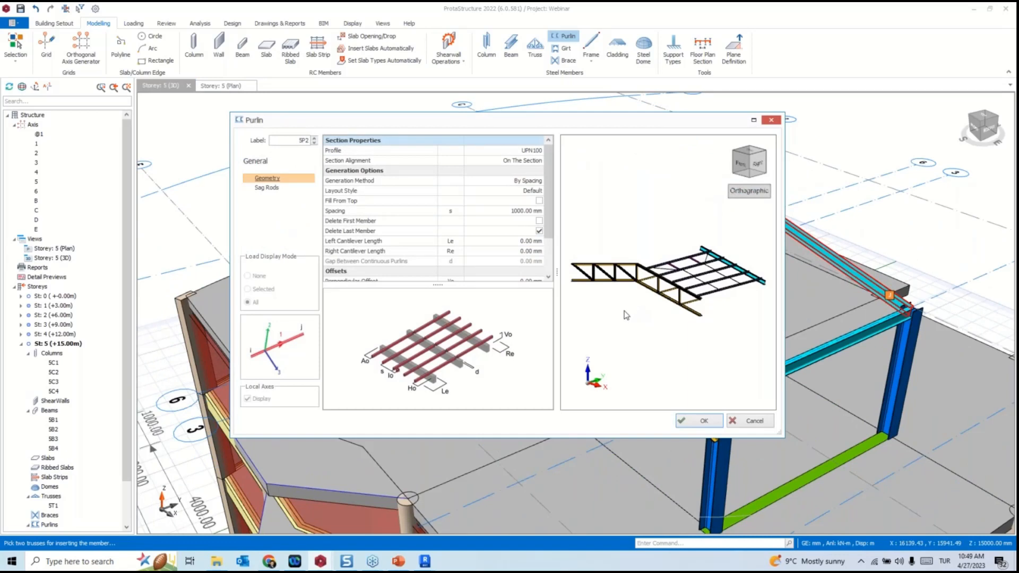
click(703, 421)
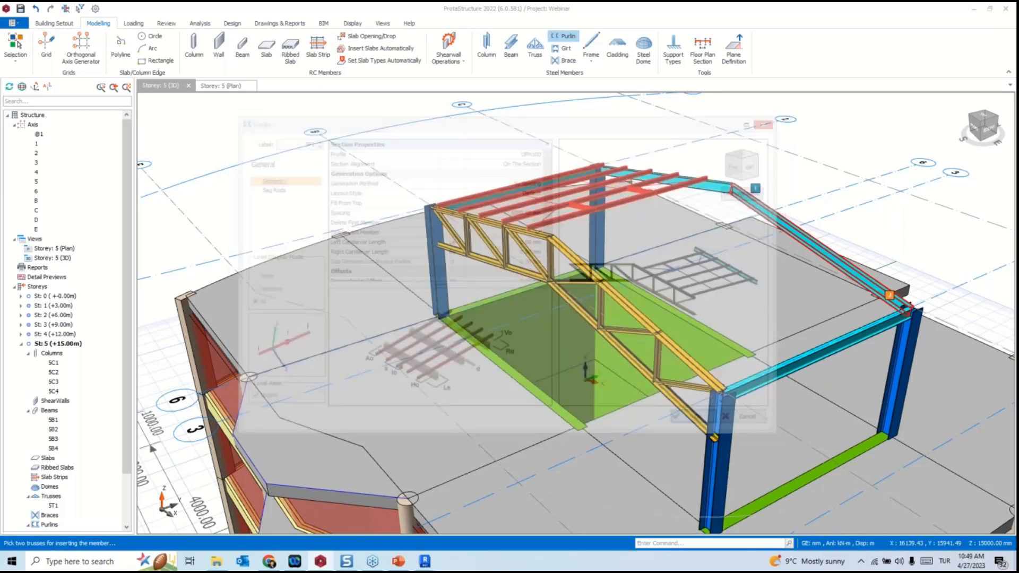
scroll(705, 295, down, 1)
middle_drag(682, 306, 844, 281)
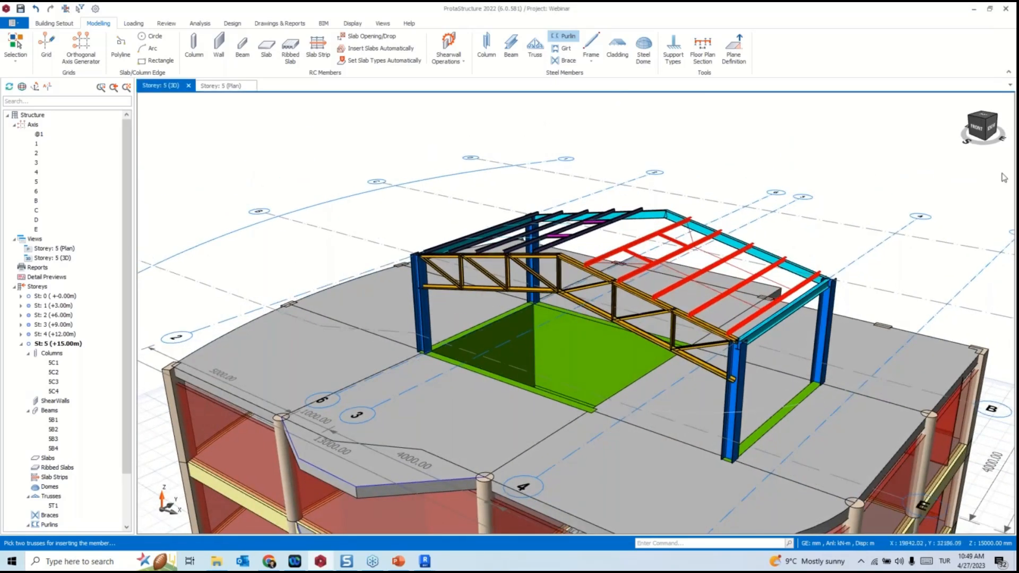
click(1007, 189)
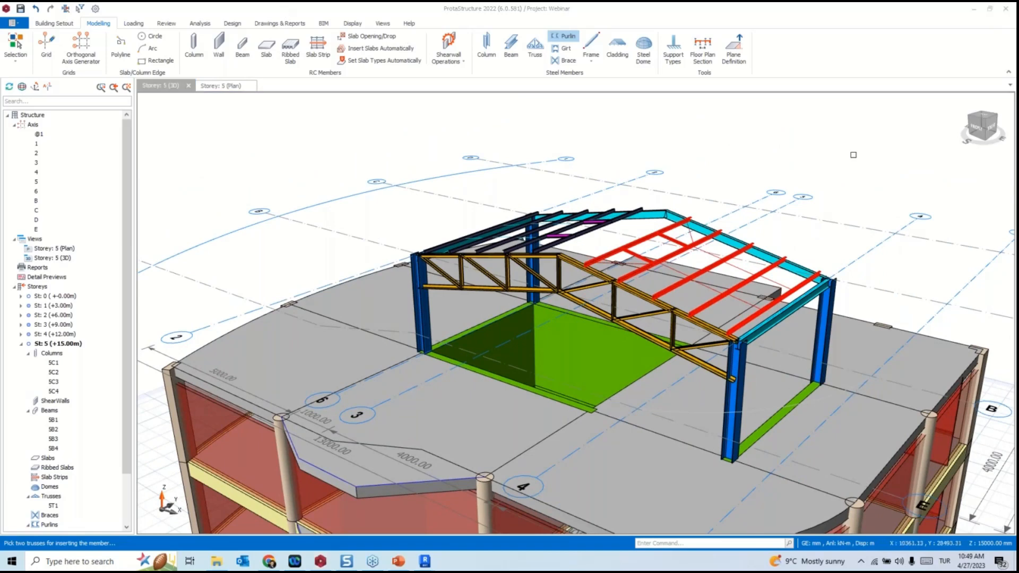
middle_drag(776, 279, 486, 318)
scroll(510, 269, up, 4)
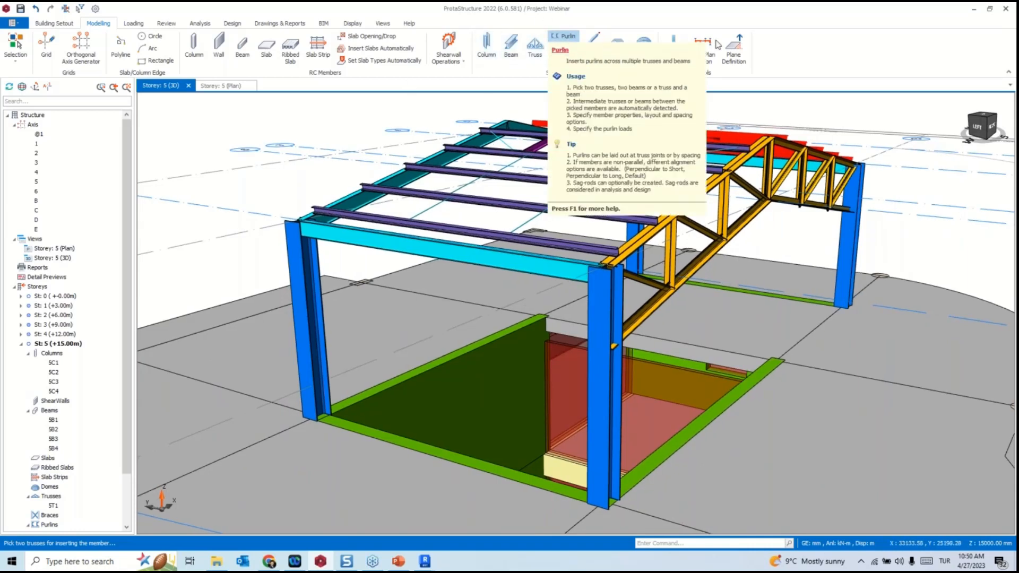
click(564, 48)
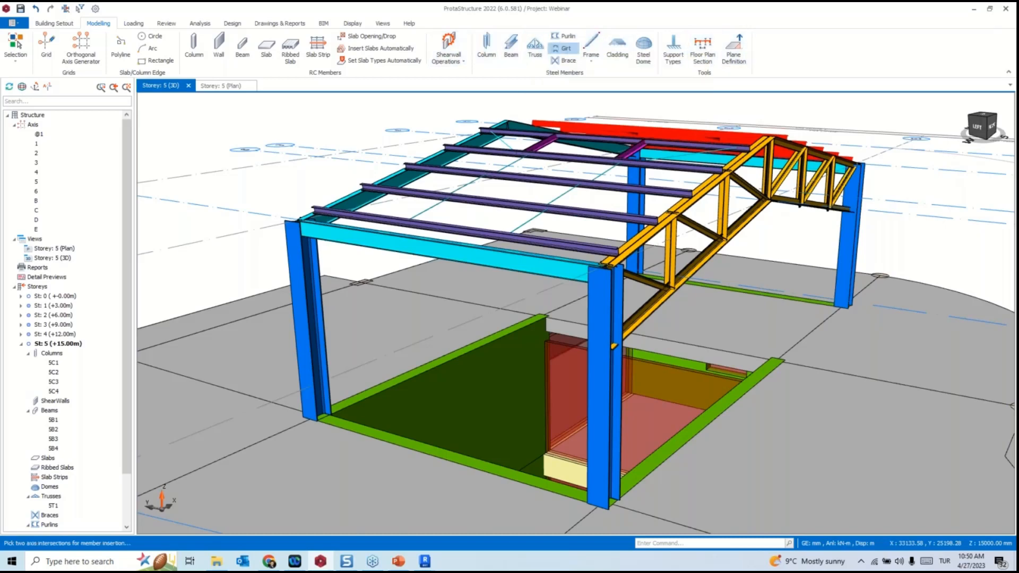
click(608, 382)
click(739, 423)
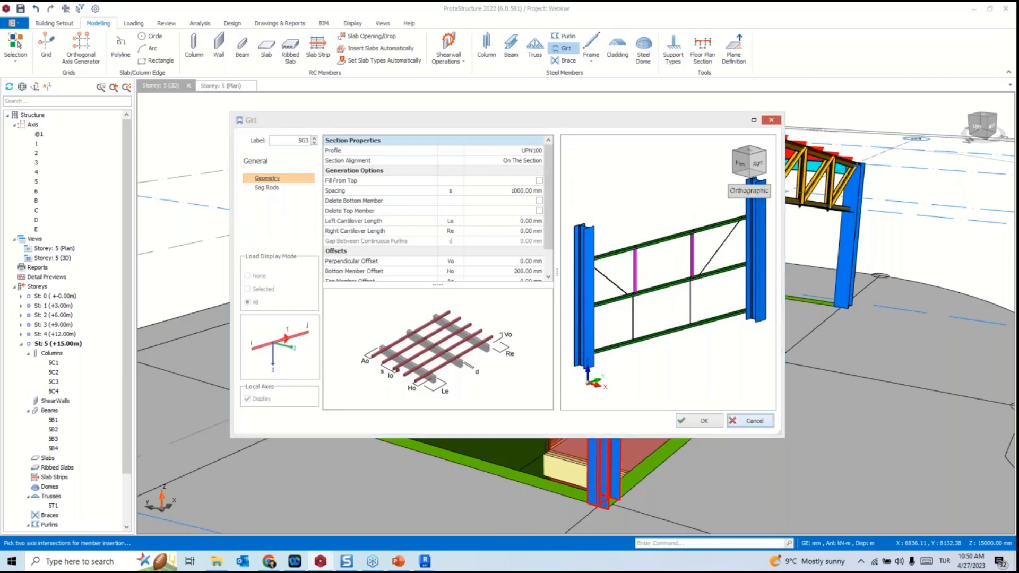
Remove the sag rods from the purlins on the axis 2–6 slope by setting their insertion method to None.
right_click(539, 180)
click(561, 225)
click(278, 188)
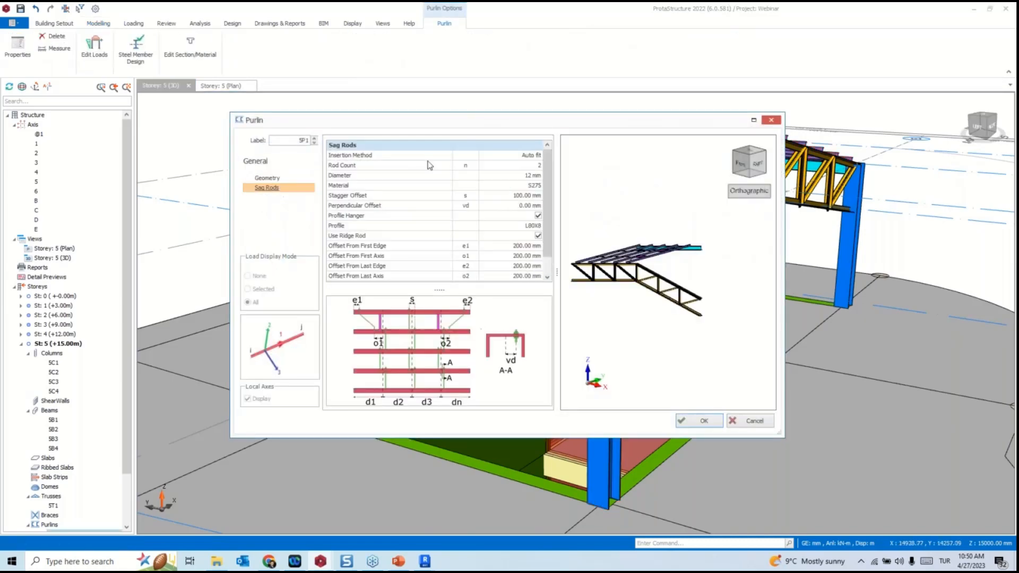
click(514, 156)
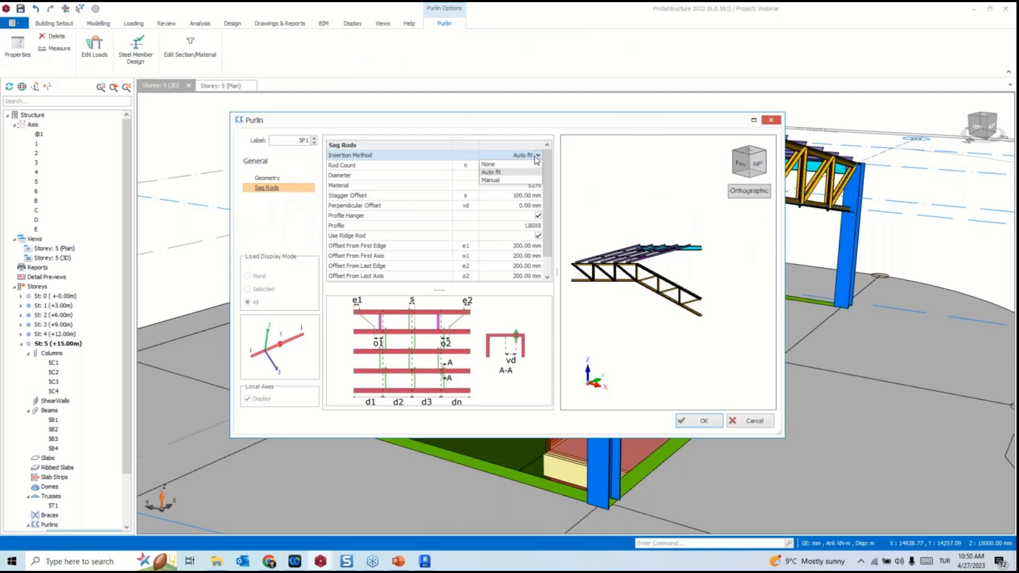
click(488, 164)
click(699, 421)
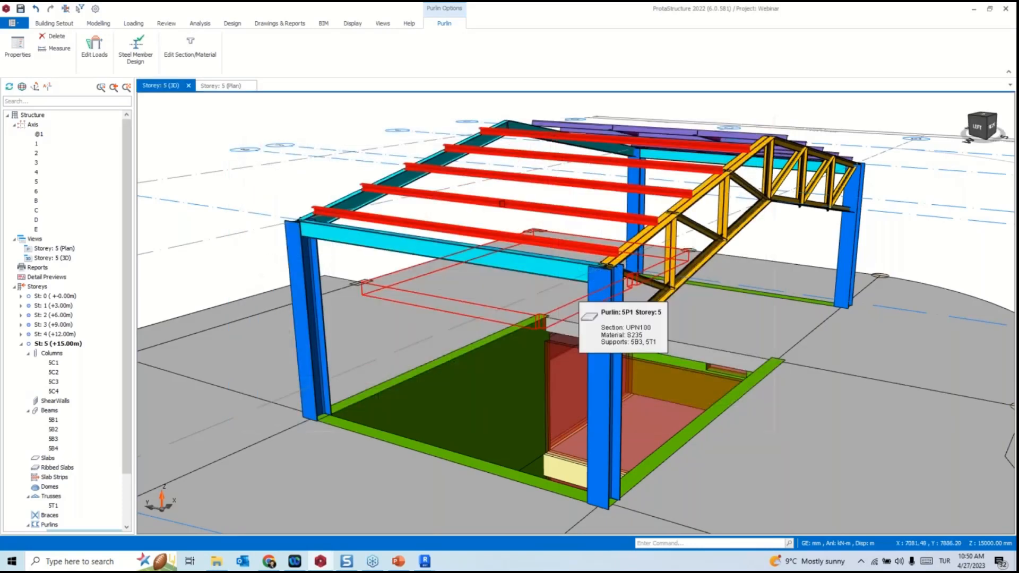
Set the sag rod insertion method to None for the purlins on the axis 6–4 slope.
mouse_move(576, 313)
middle_down()
mouse_move(704, 233)
mouse_move(127, 365)
mouse_move(80, 401)
middle_up()
key(Escape)
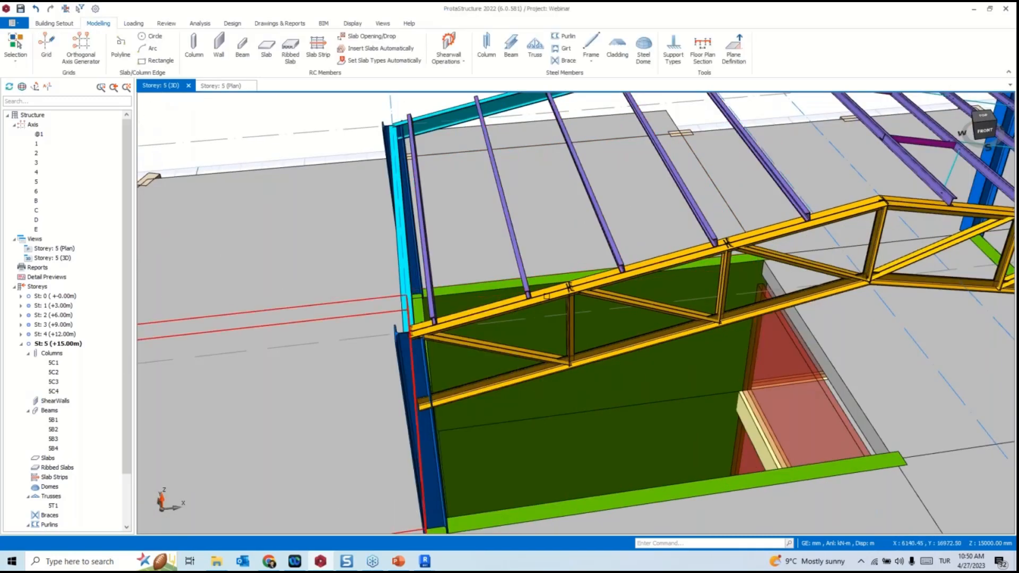
right_click(923, 173)
click(911, 219)
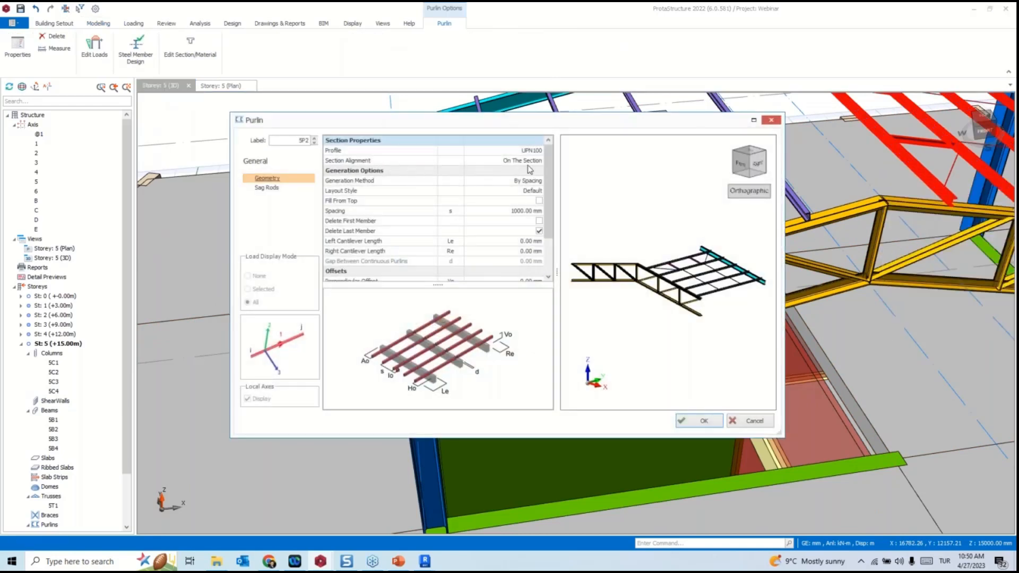
click(266, 188)
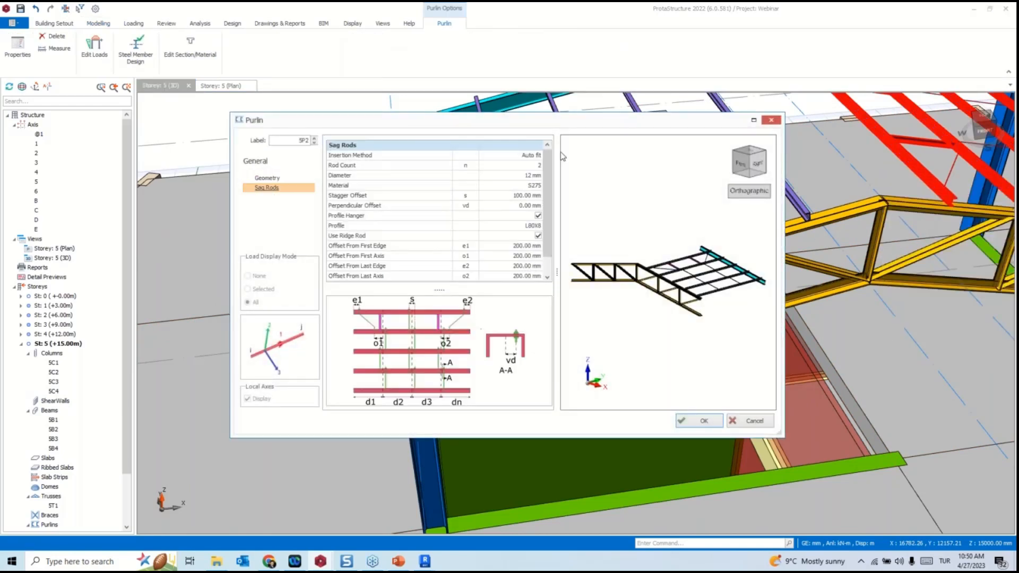
click(537, 155)
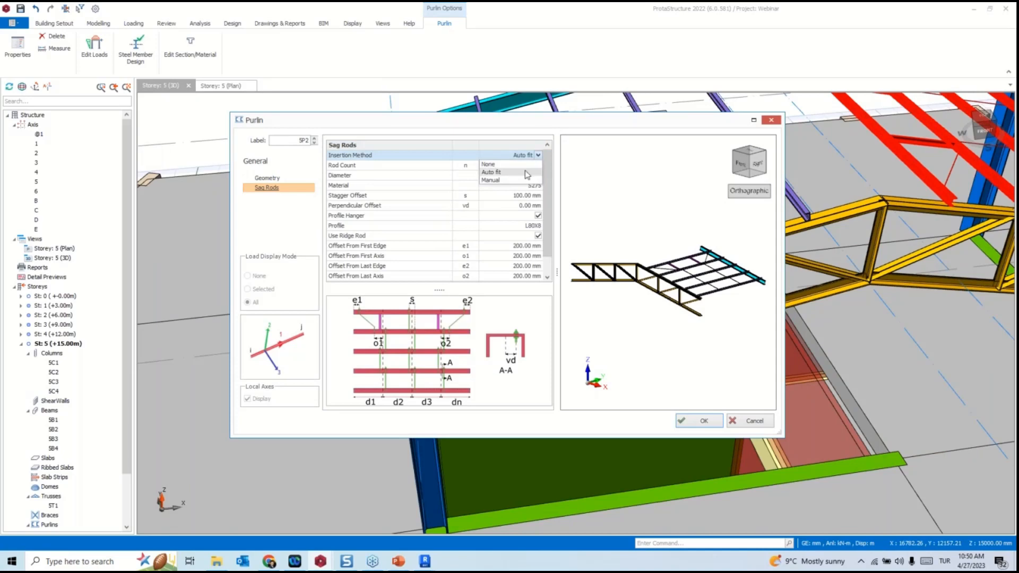
click(488, 164)
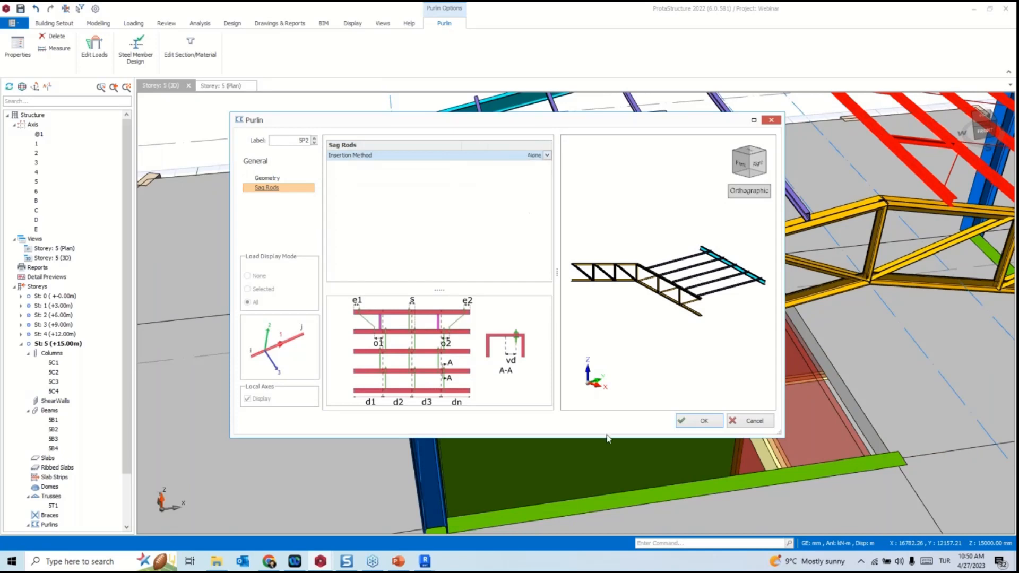
click(701, 421)
Start a girt set between the two columns under the nearer cyan eave beam, keep the UPN100 profile, and delete the bottom member.
scroll(472, 300, down, 3)
middle_drag(446, 310, 663, 283)
middle_drag(398, 314, 498, 249)
scroll(655, 271, down, 4)
click(98, 23)
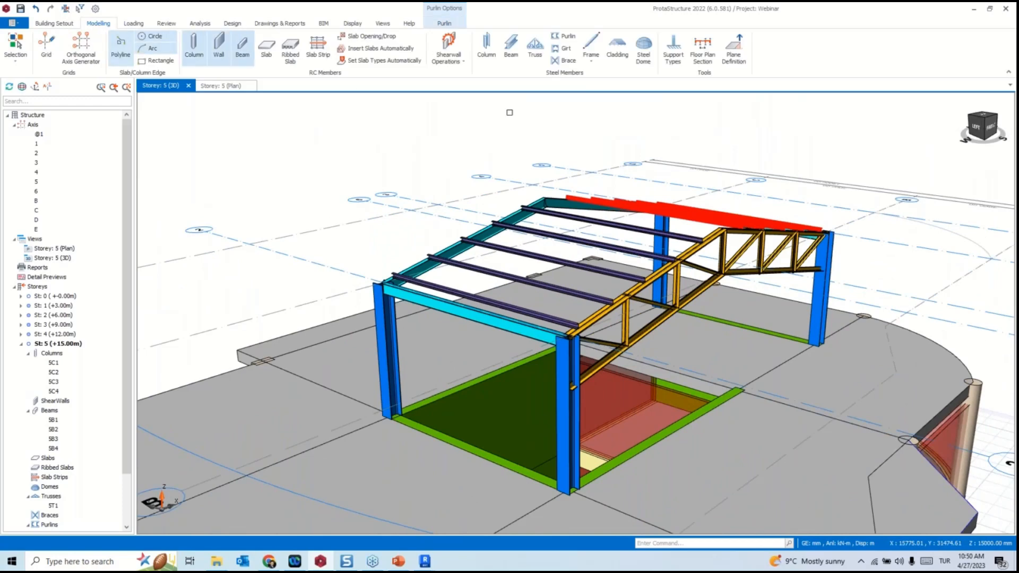
click(564, 48)
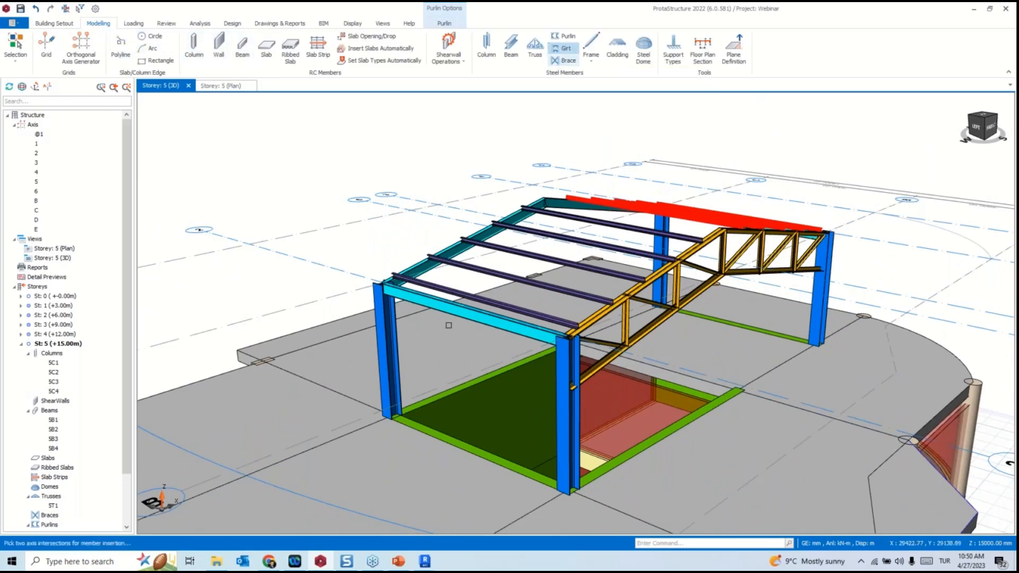
click(379, 321)
click(564, 412)
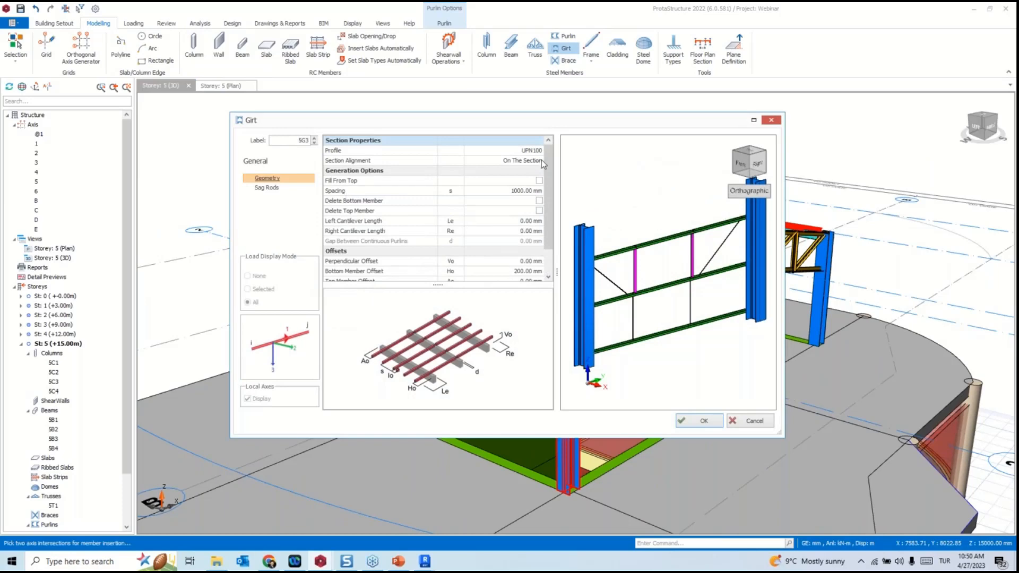
click(529, 151)
click(539, 150)
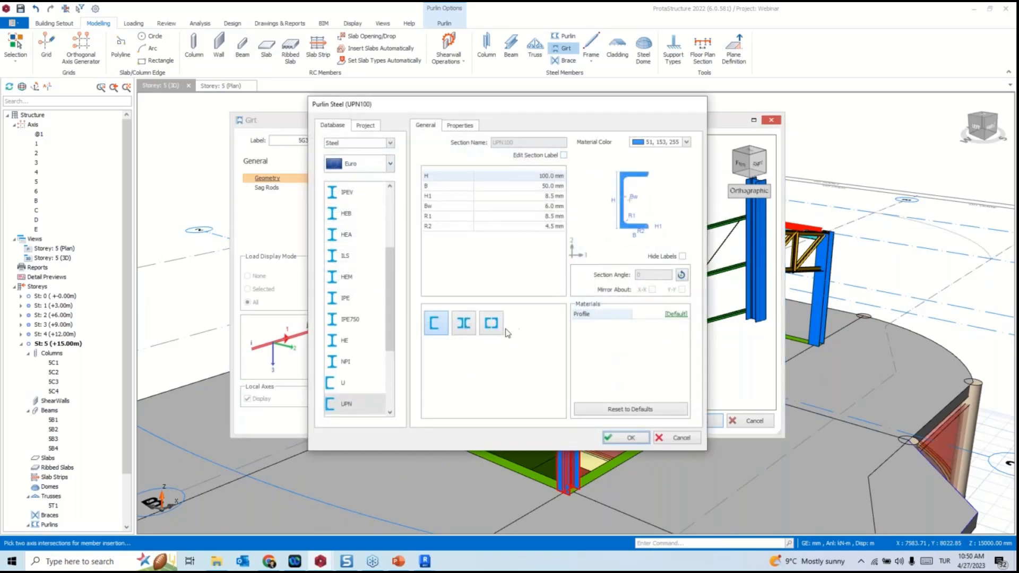
click(630, 438)
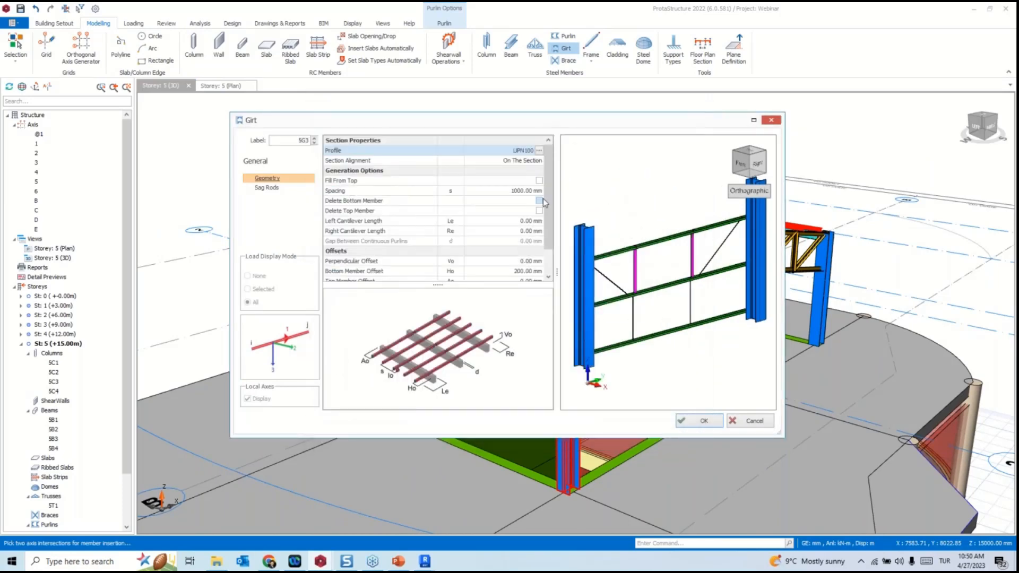
scroll(549, 191, down, 1)
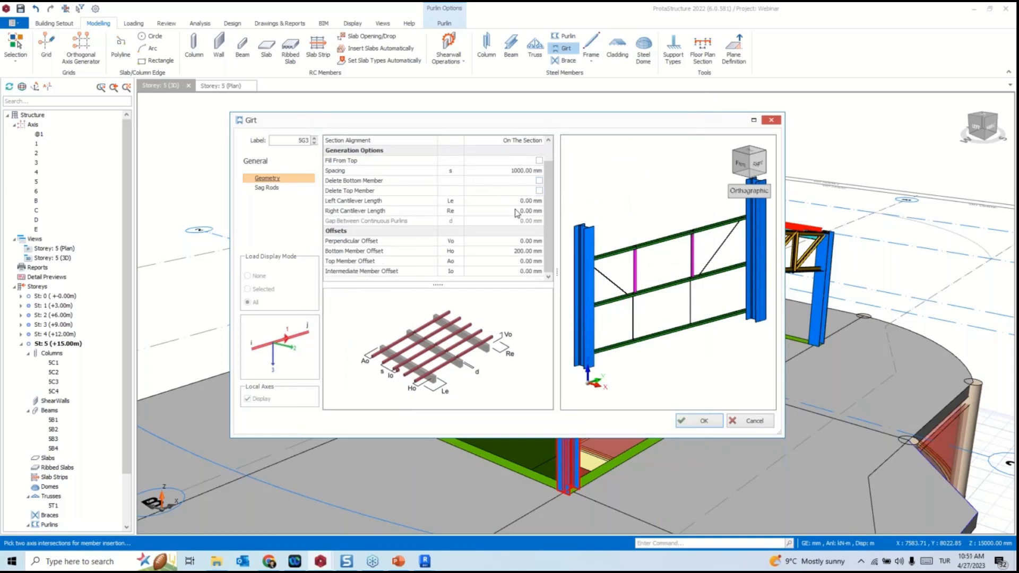
click(539, 181)
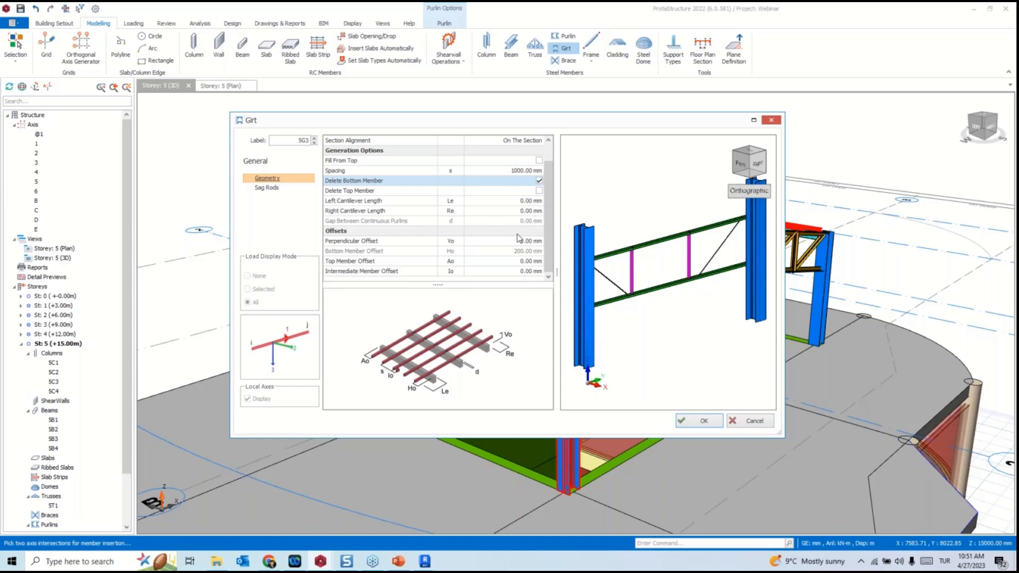
Set the girts' sag rod insertion method to None and insert the girts.
click(267, 188)
click(523, 155)
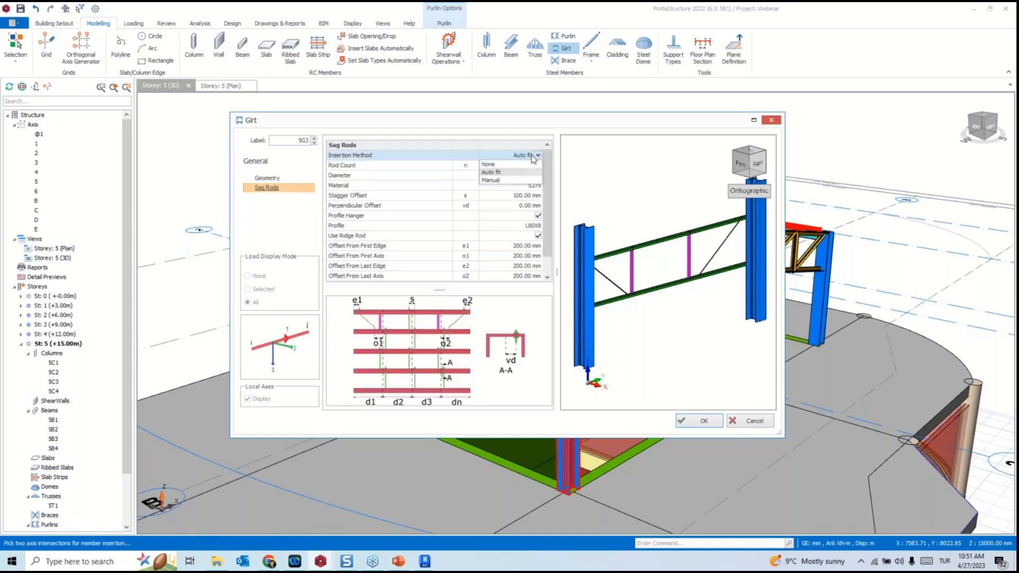
click(501, 164)
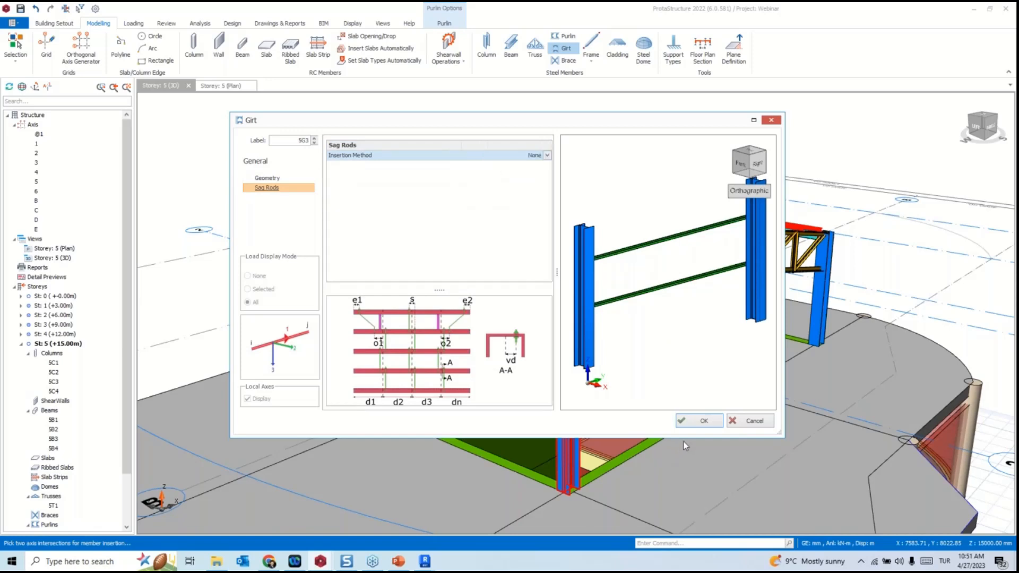
click(707, 421)
Insert a second girt set between the two columns under the opposite eave beam with the same settings.
scroll(706, 403, down, 4)
middle_drag(732, 398, 634, 439)
scroll(634, 439, up, 3)
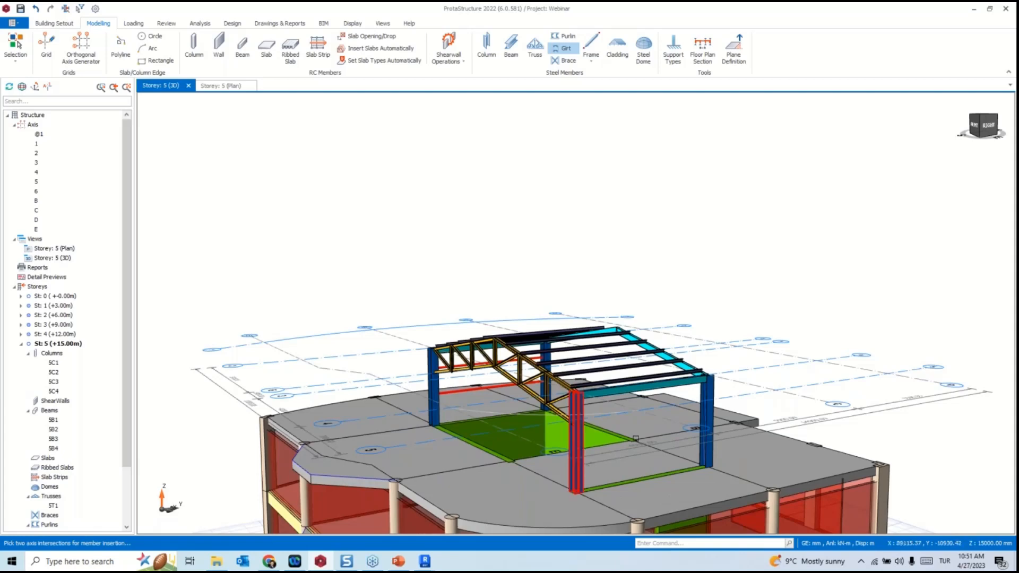
click(705, 423)
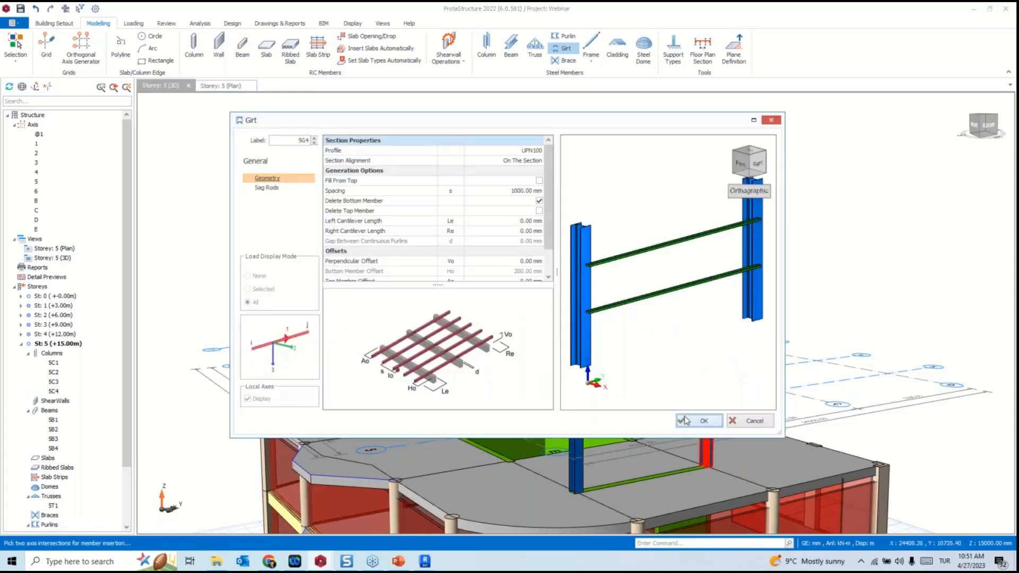
click(685, 419)
Start a brace between the two columns under the nearer eave beam and set its profile to L80X10.
scroll(685, 420, down, 3)
mouse_move(685, 419)
middle_down()
mouse_move(697, 423)
mouse_move(686, 416)
mouse_move(795, 346)
mouse_move(814, 318)
mouse_move(680, 410)
middle_up()
scroll(686, 416, down, 2)
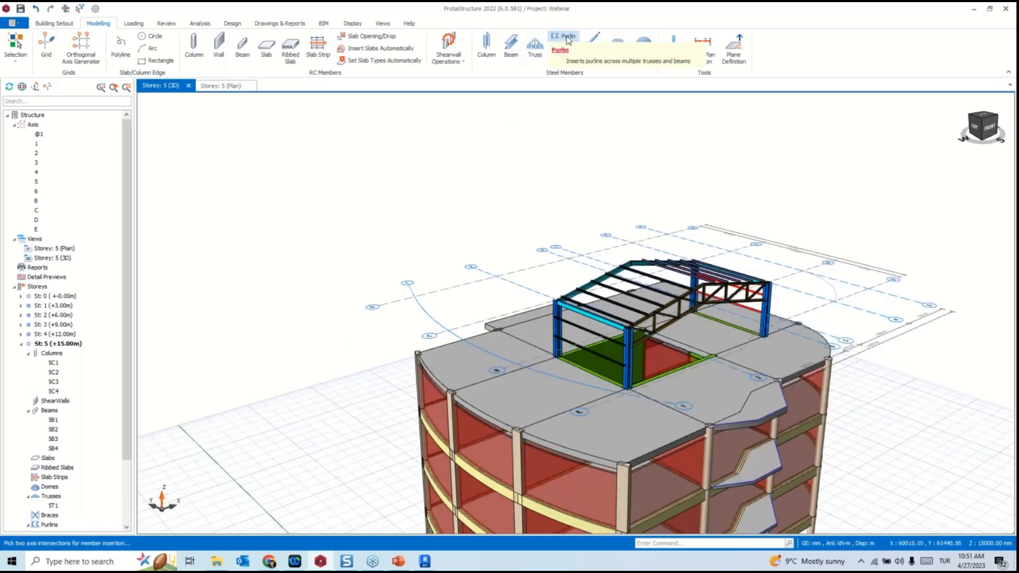
click(565, 61)
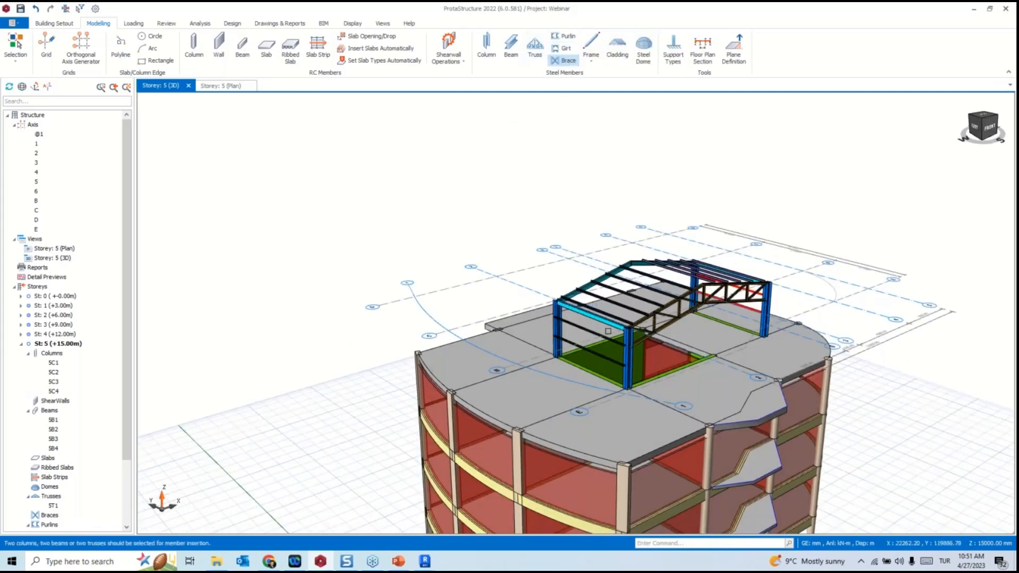
scroll(608, 331, up, 5)
click(476, 245)
click(673, 335)
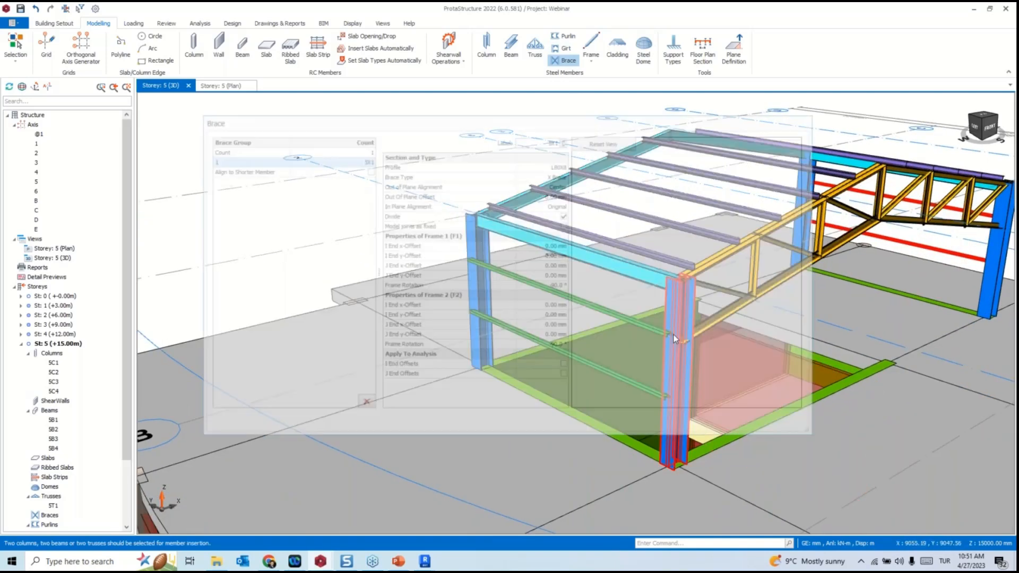
double_click(555, 166)
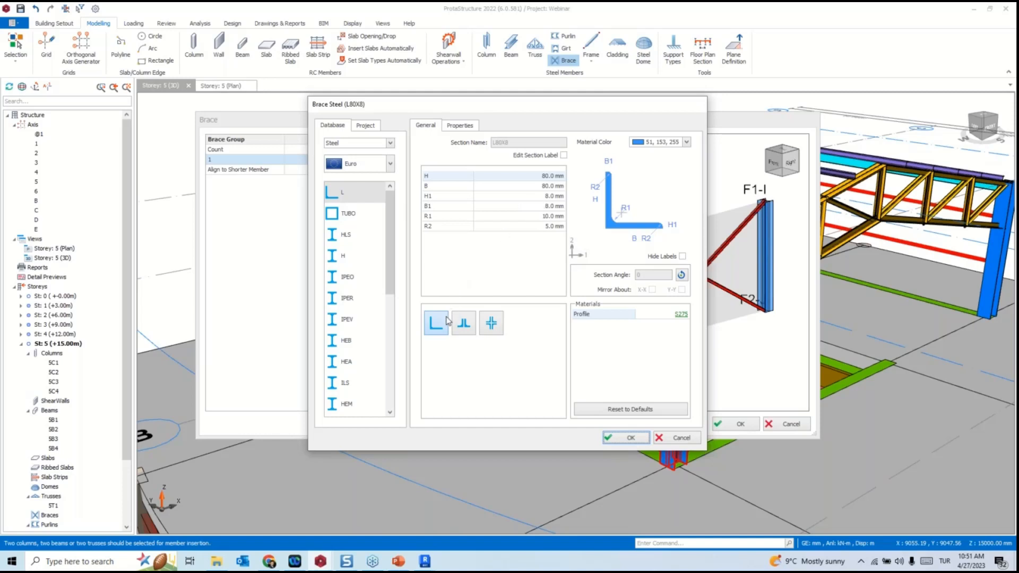
double_click(347, 201)
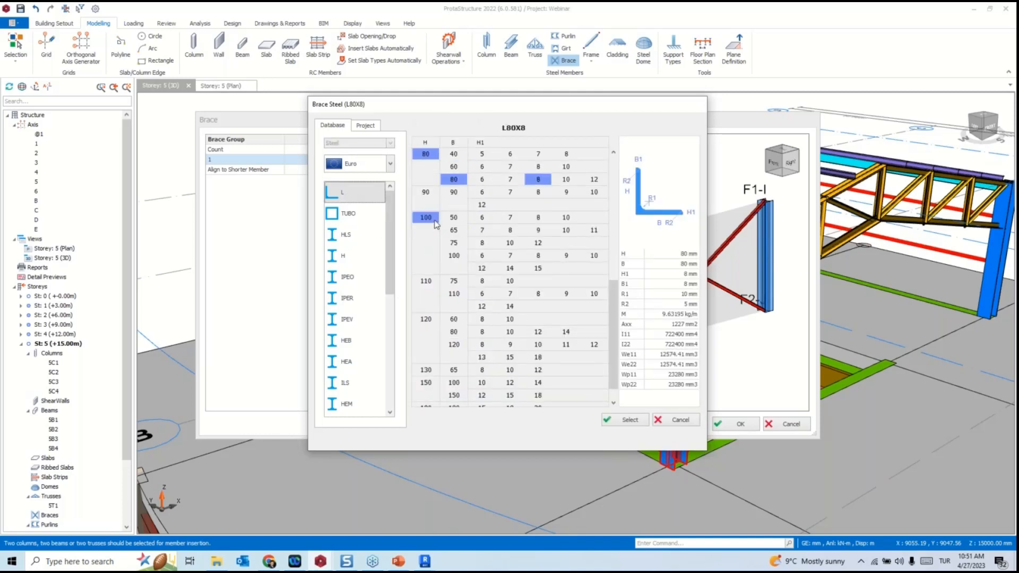
click(565, 179)
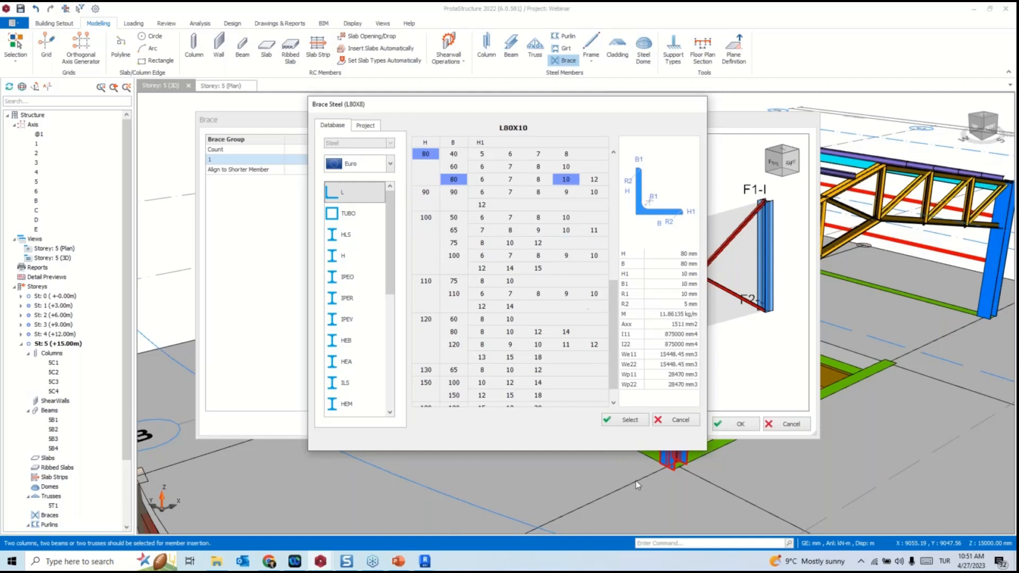
click(629, 420)
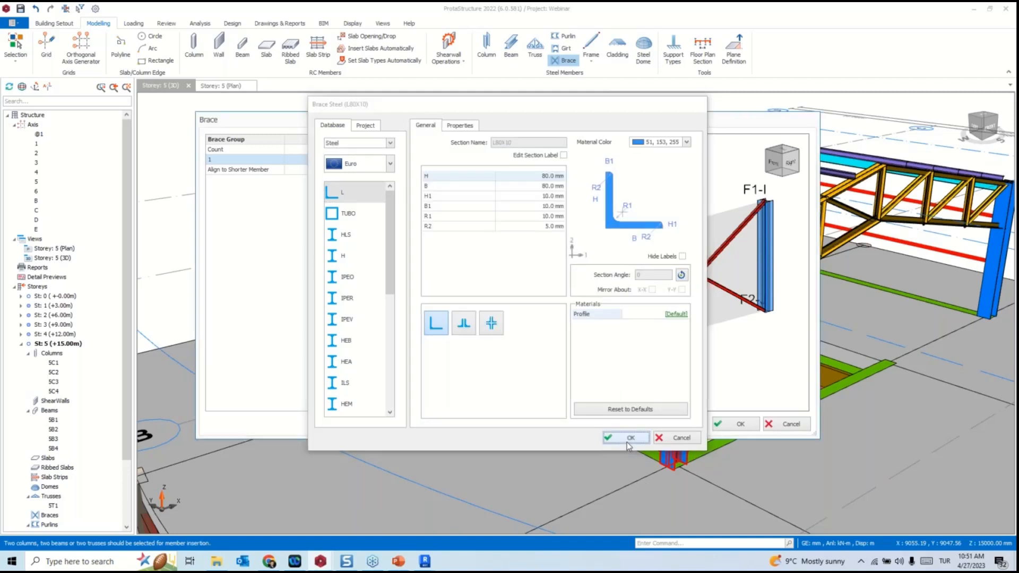
click(627, 442)
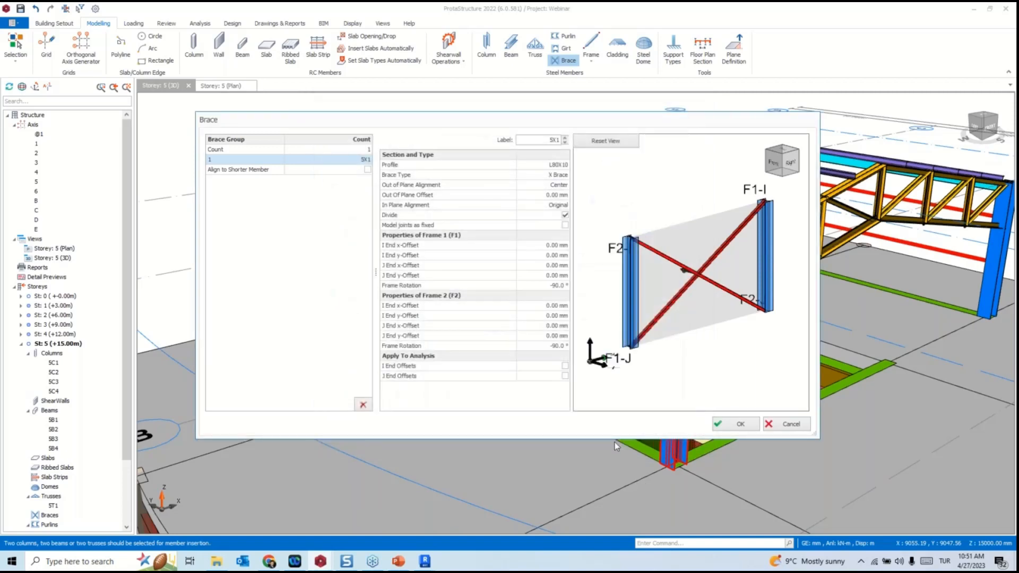
Try the V Brace, K Brace with Invert, and Diagonal types for the brace and return the type to X Brace.
click(558, 176)
click(539, 200)
click(559, 178)
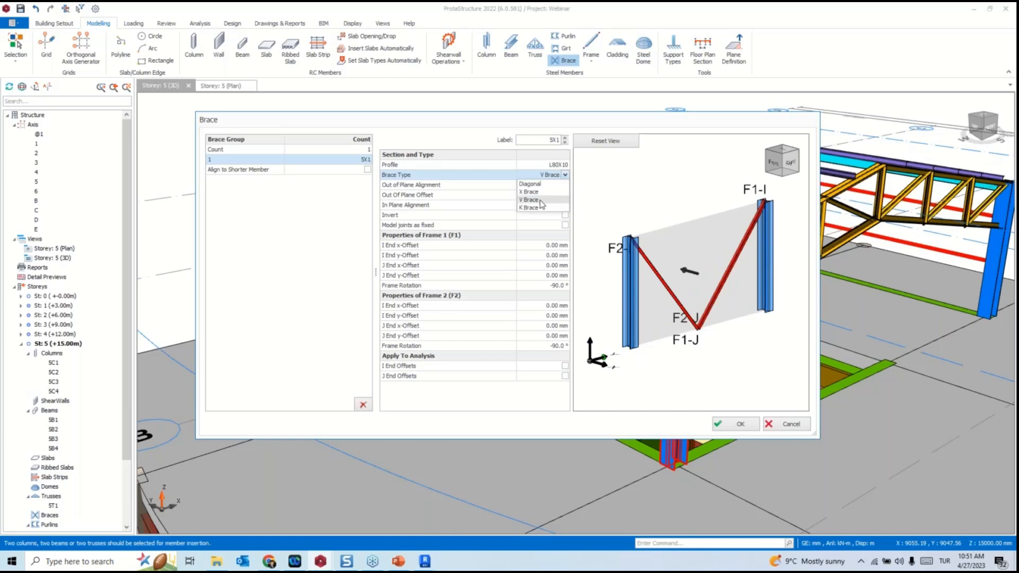
click(539, 207)
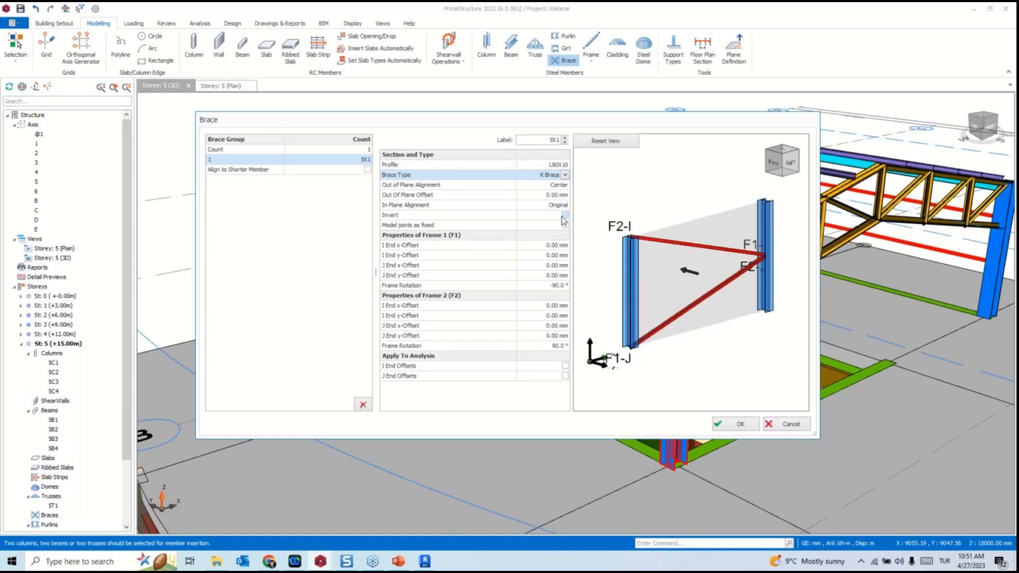
click(564, 215)
click(564, 216)
click(563, 175)
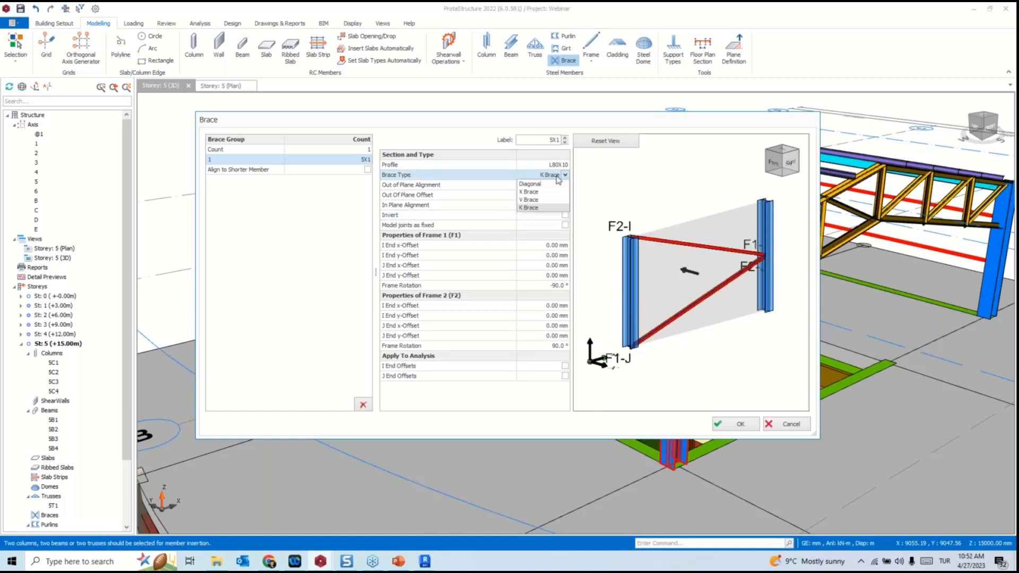
click(545, 183)
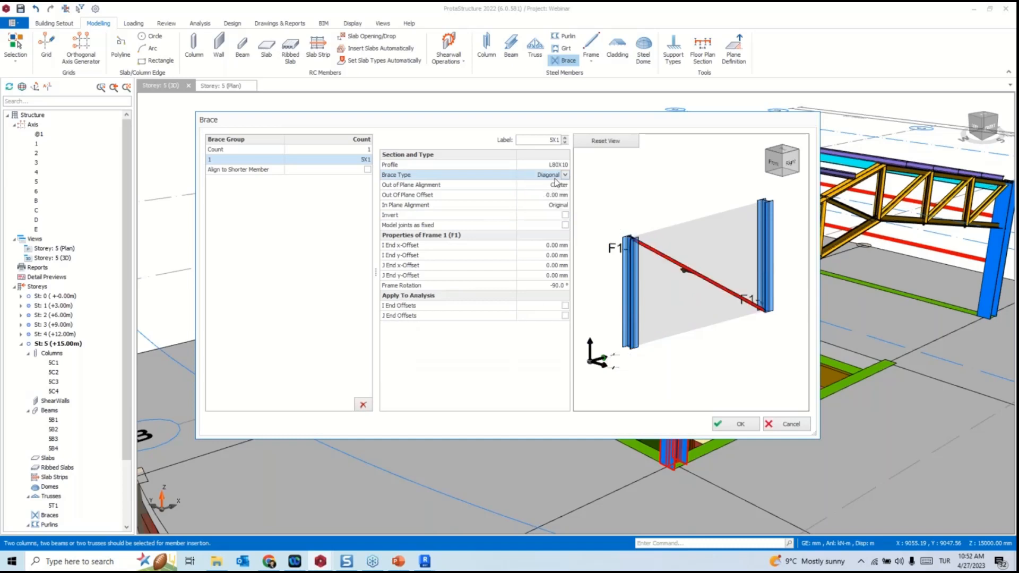
click(565, 175)
click(552, 192)
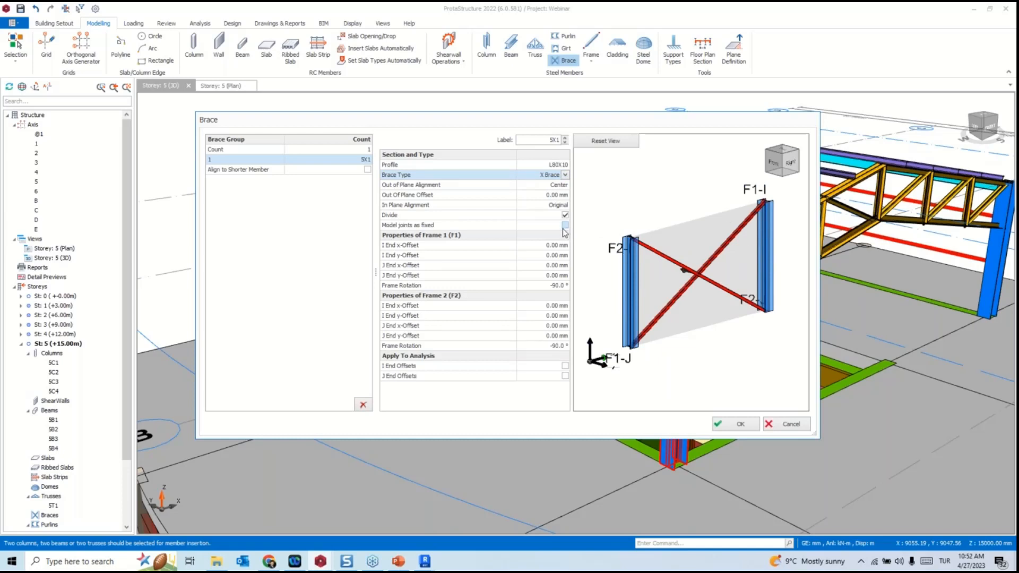
Insert the X brace between the two selected columns with an I End y-Offset of 300 mm for both frames.
click(565, 175)
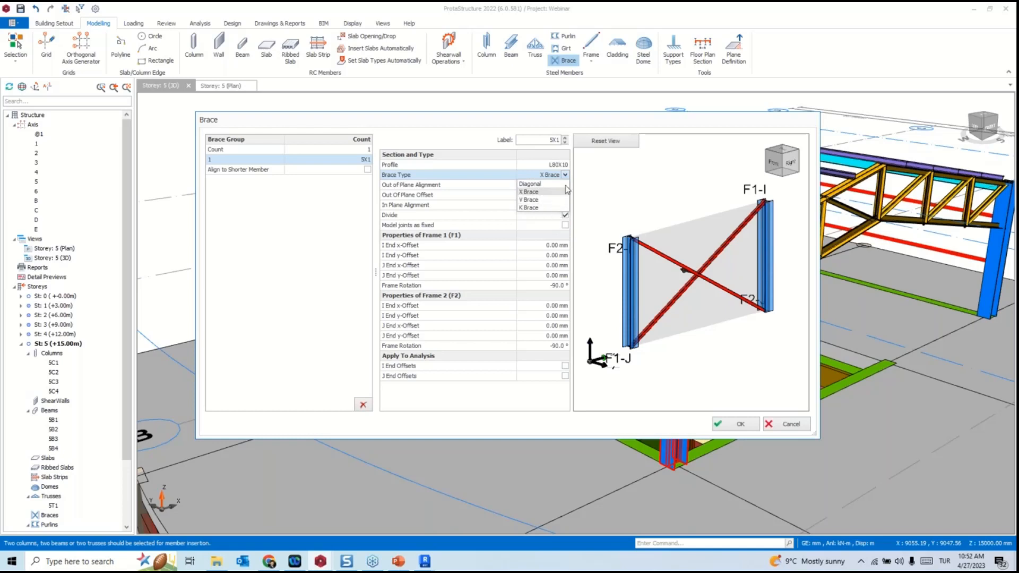
click(616, 180)
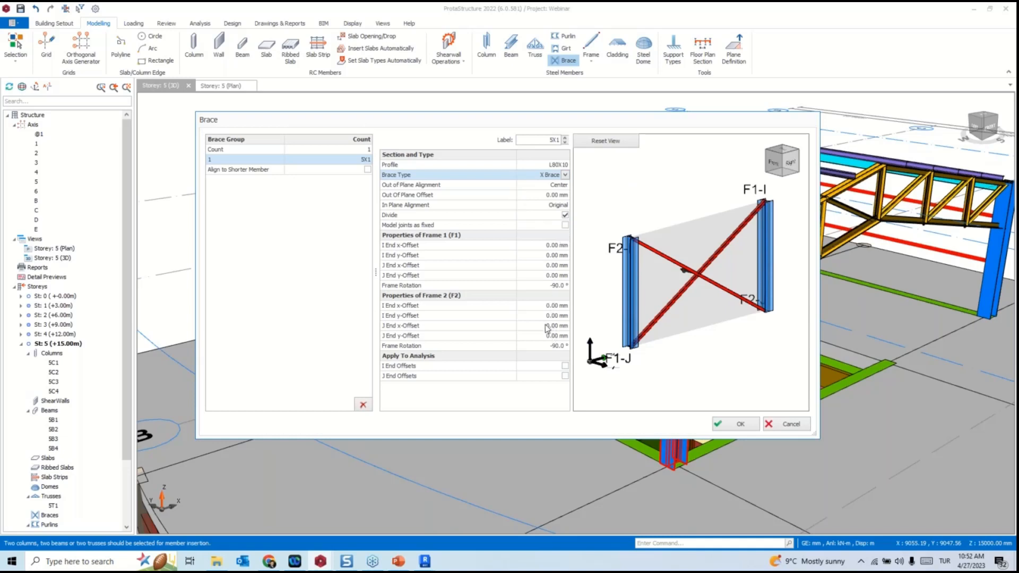
click(555, 256)
text(300)
key(Return)
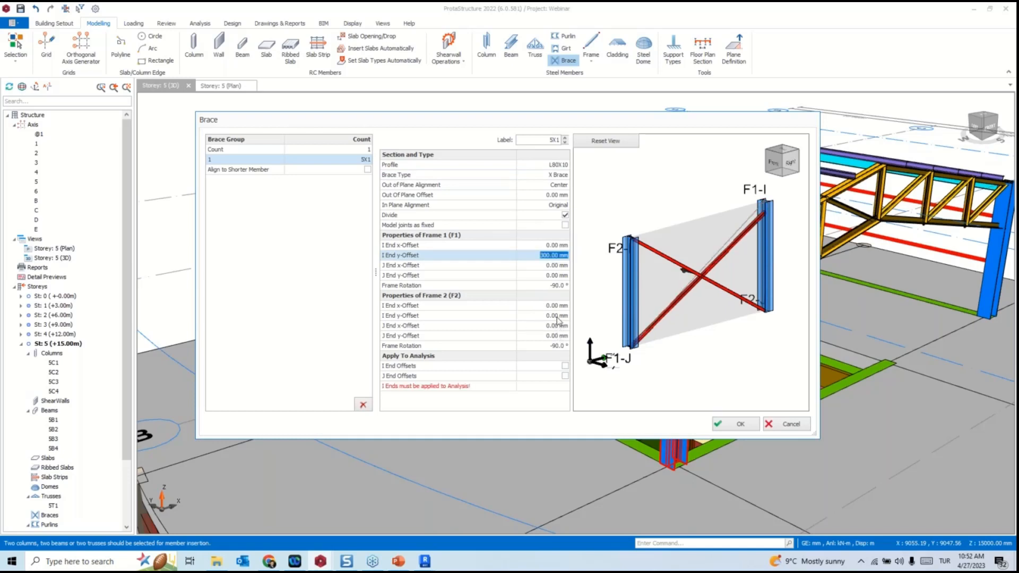
click(556, 316)
text(30)
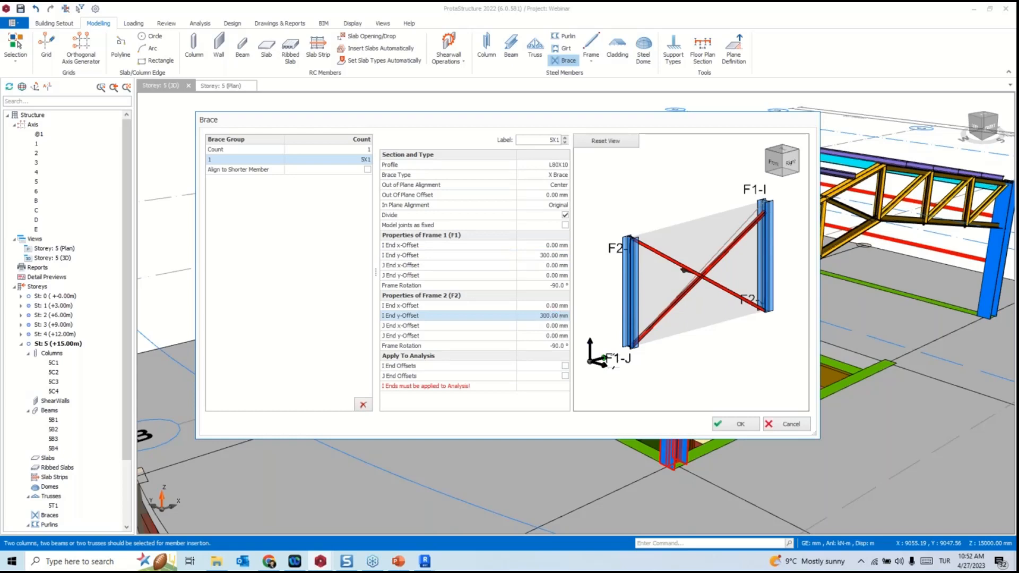
text(0)
key(Return)
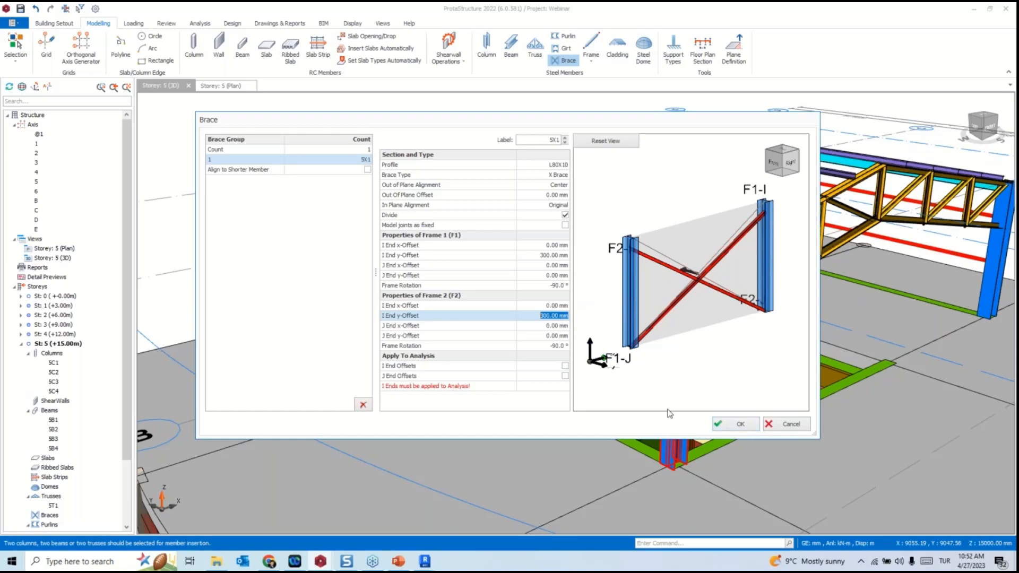
click(739, 424)
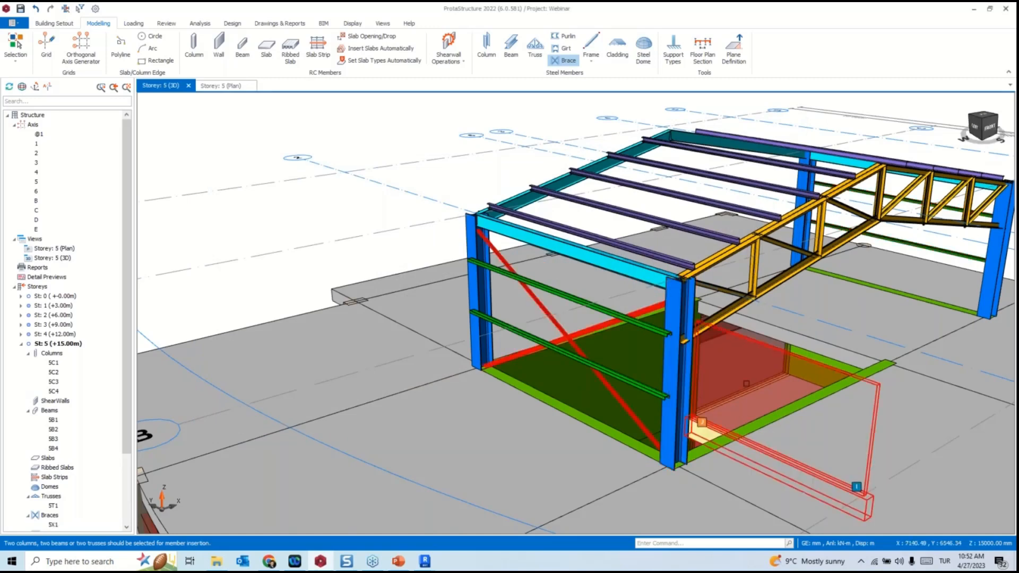
mouse_move(677, 311)
middle_down()
mouse_move(725, 292)
mouse_move(690, 298)
middle_up()
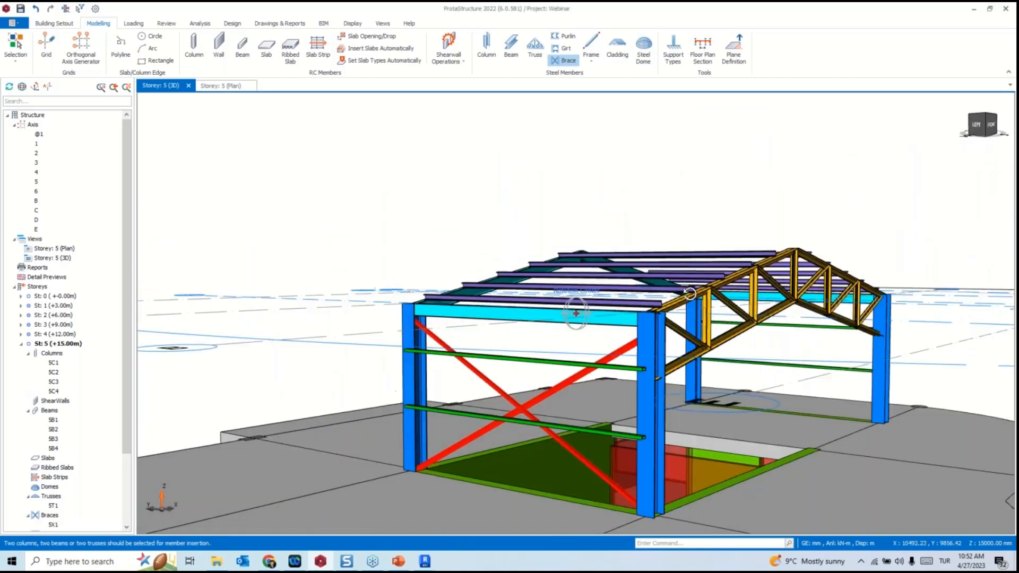
scroll(478, 309, up, 1)
middle_drag(478, 309, 440, 340)
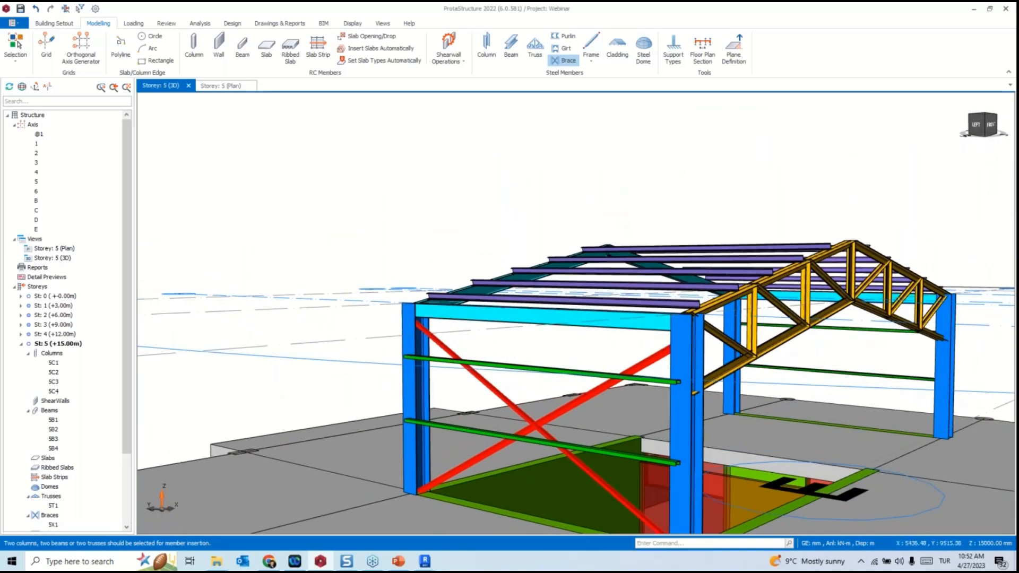
click(562, 410)
right_click(562, 410)
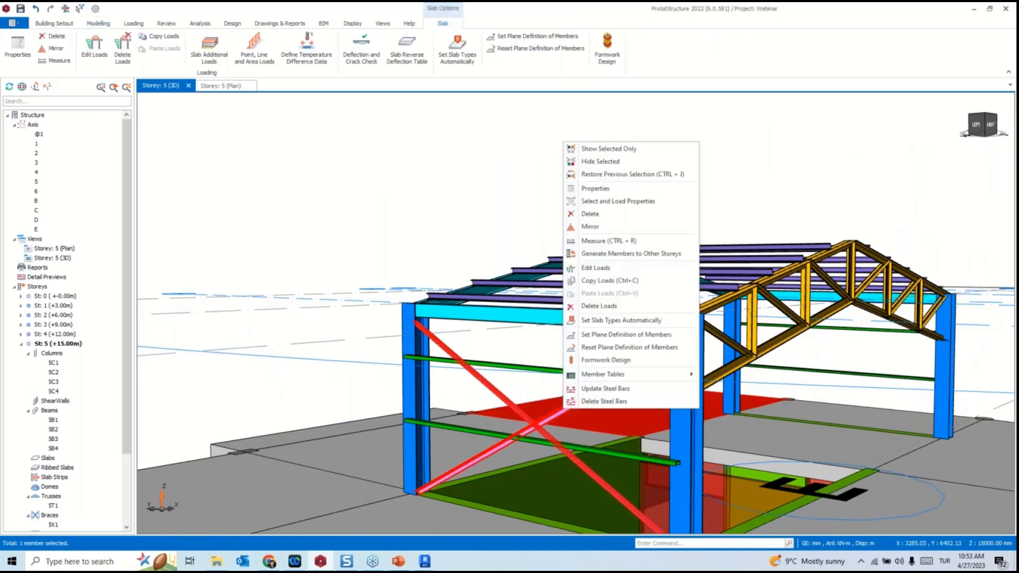
click(595, 189)
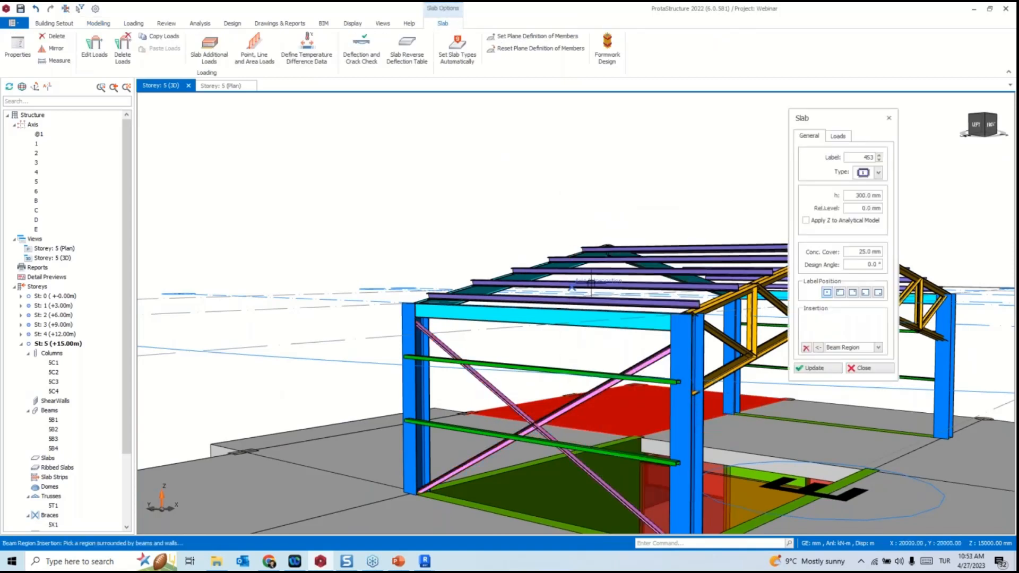
click(888, 118)
Open the inserted X brace's properties and review the I End y-Offsets of both frames.
click(439, 343)
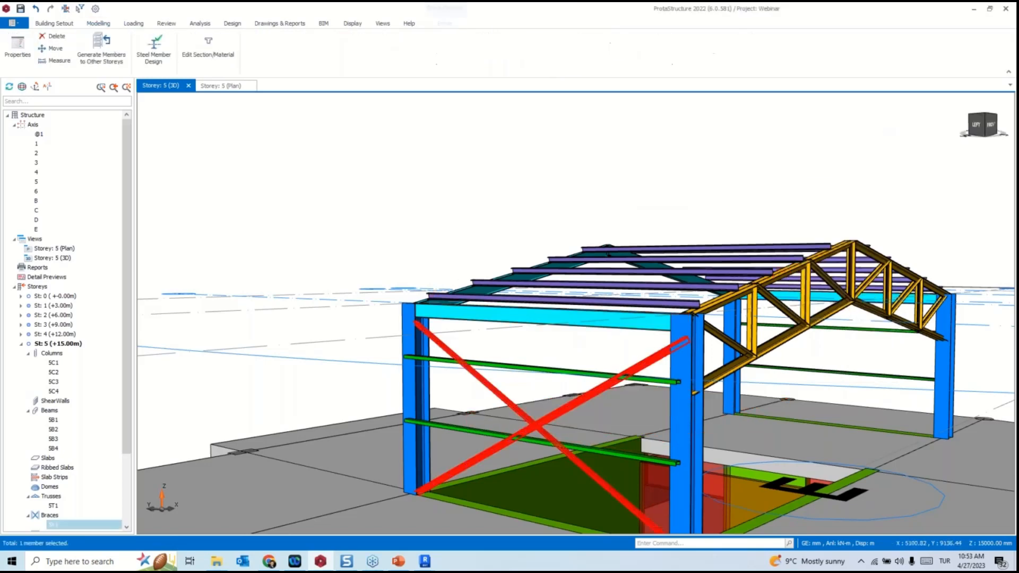
right_click(439, 344)
click(469, 390)
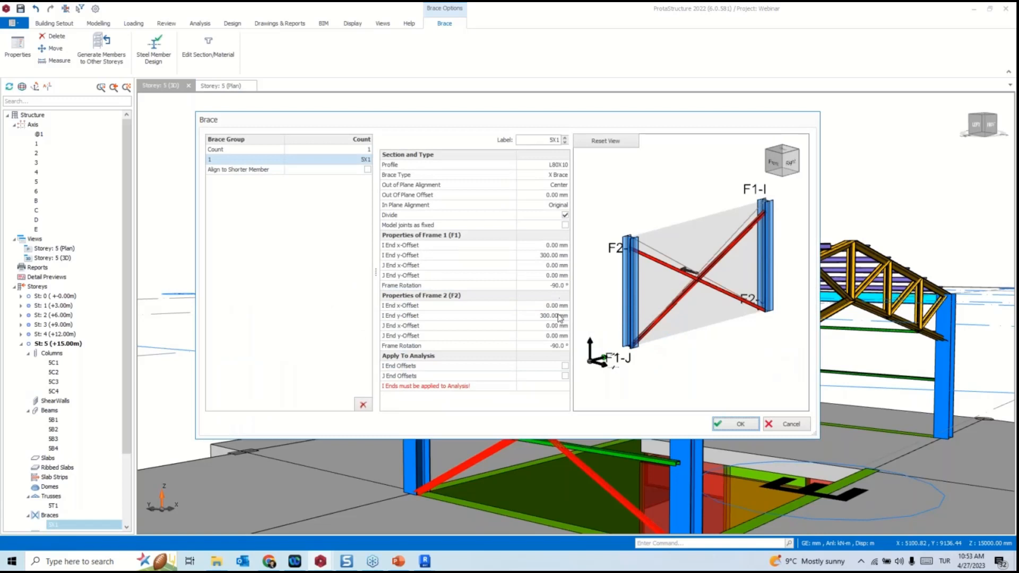
click(554, 255)
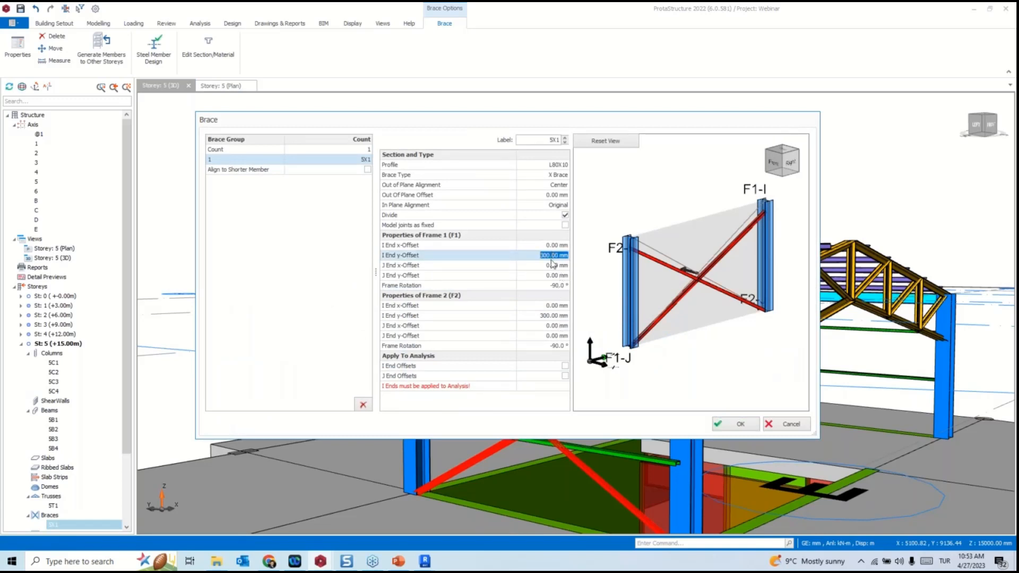
click(741, 422)
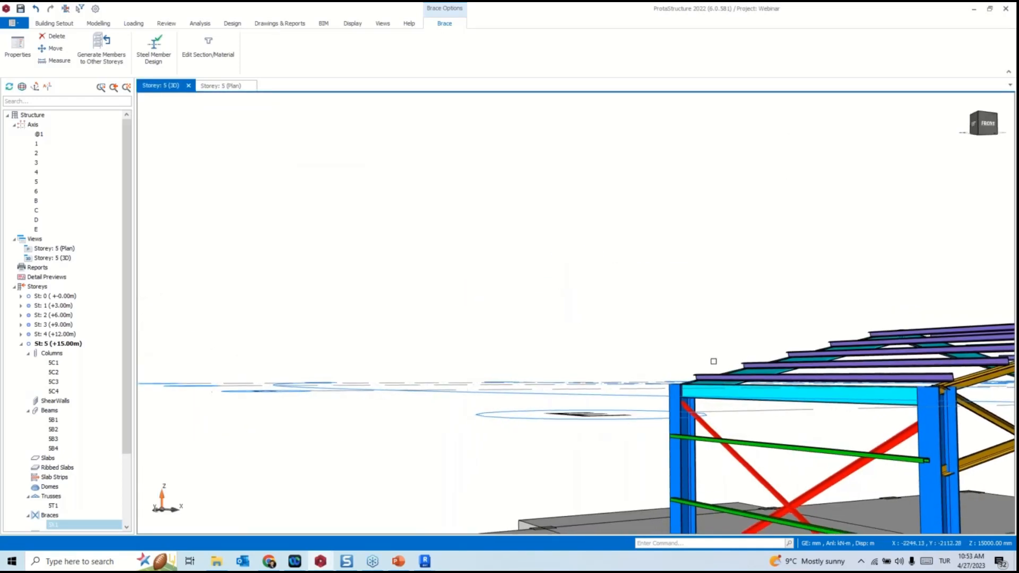
click(936, 418)
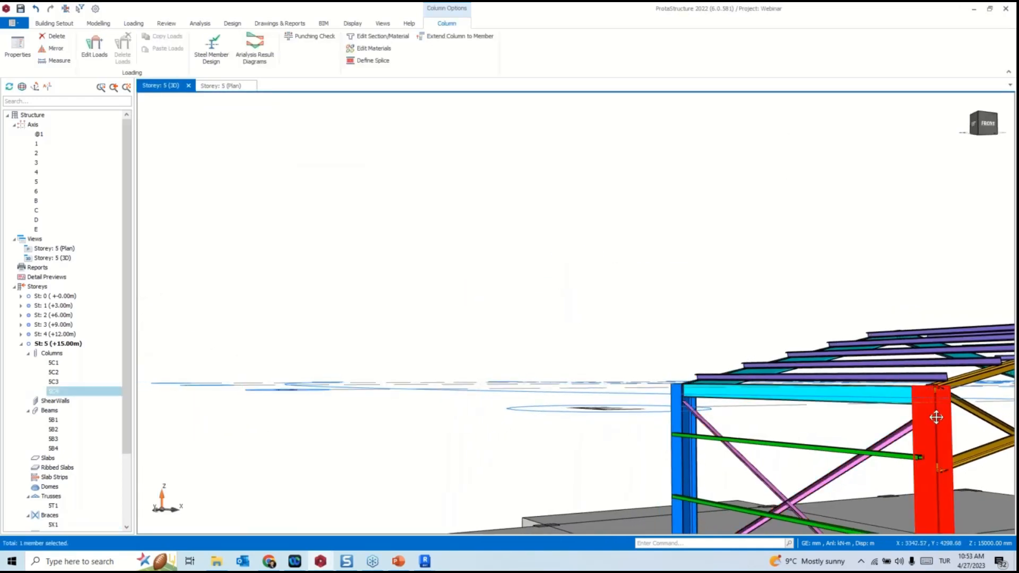
middle_drag(936, 417, 830, 391)
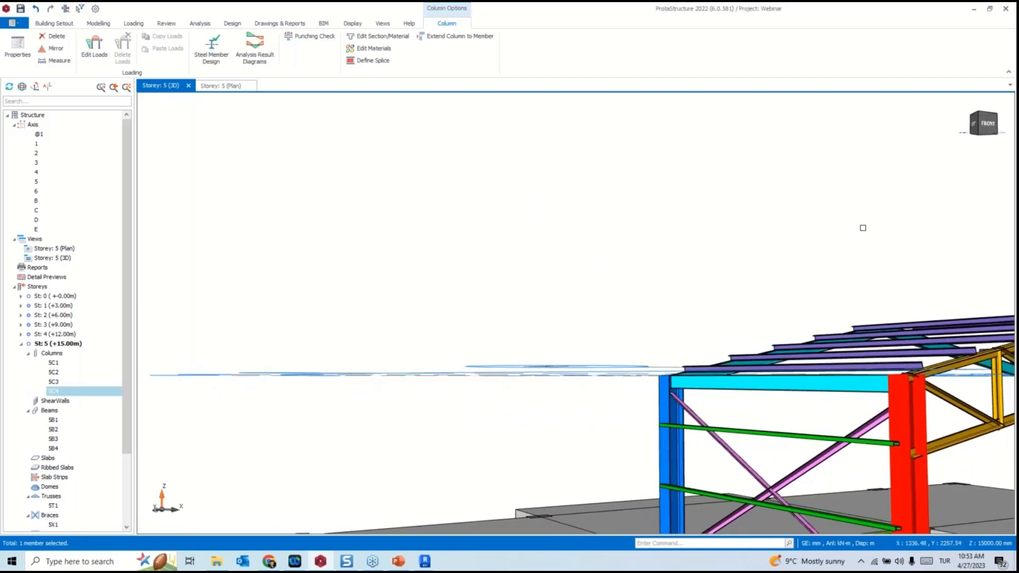
middle_drag(505, 232, 264, 144)
scroll(650, 286, down, 2)
key(Escape)
Insert a matching L80X10 X brace between the two columns on the opposite side of the steel frame.
scroll(644, 266, down, 3)
scroll(583, 276, down, 2)
middle_drag(523, 276, 234, 194)
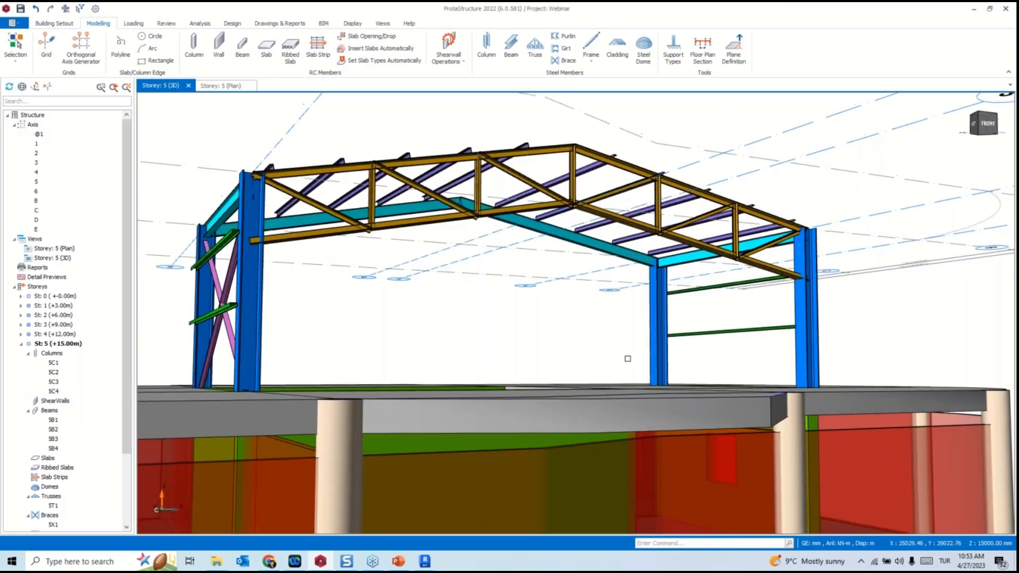
scroll(627, 359, down, 5)
shift+middle_drag(658, 344, 504, 364)
scroll(644, 326, up, 5)
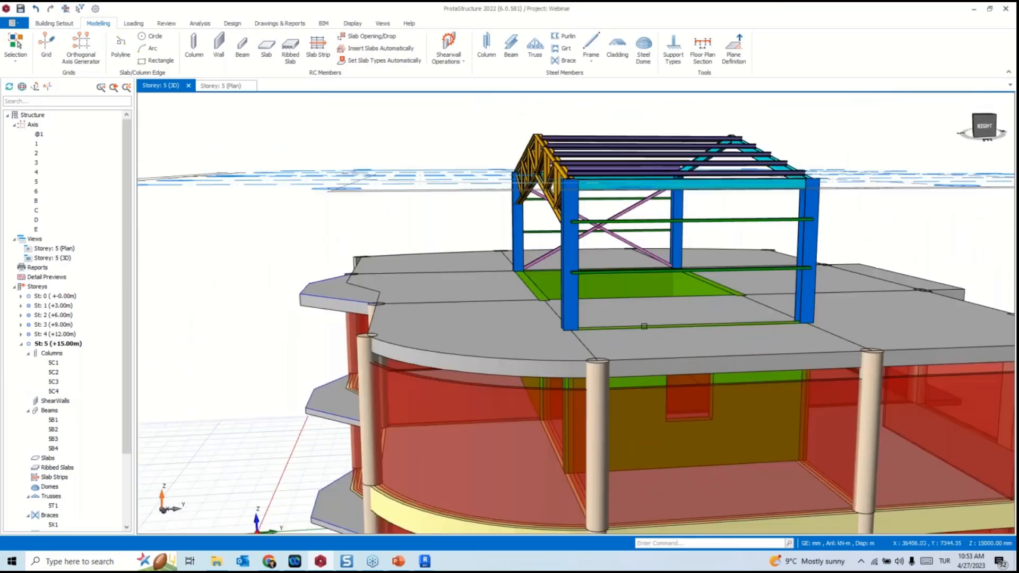
click(564, 60)
click(570, 255)
click(803, 254)
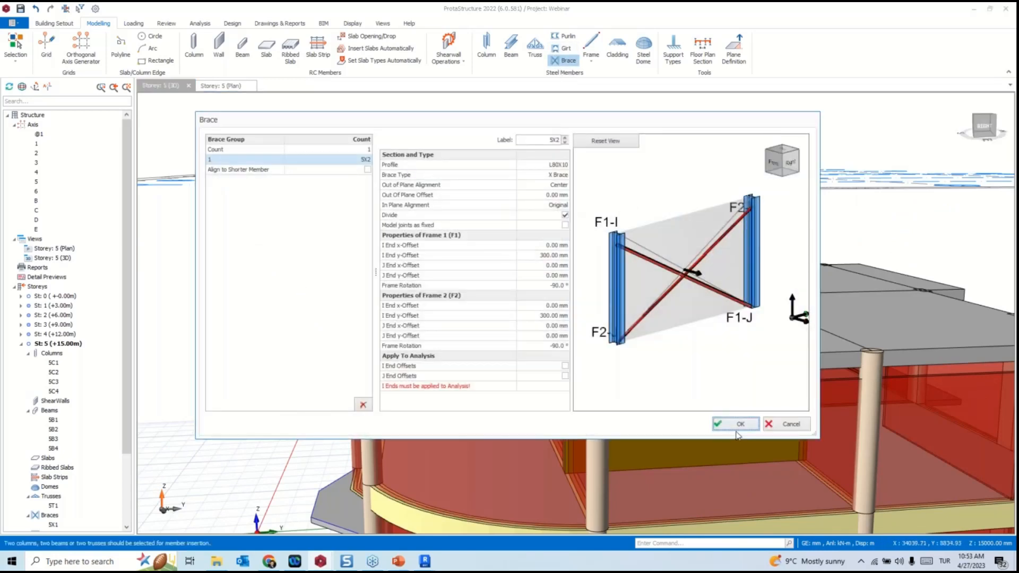
click(735, 423)
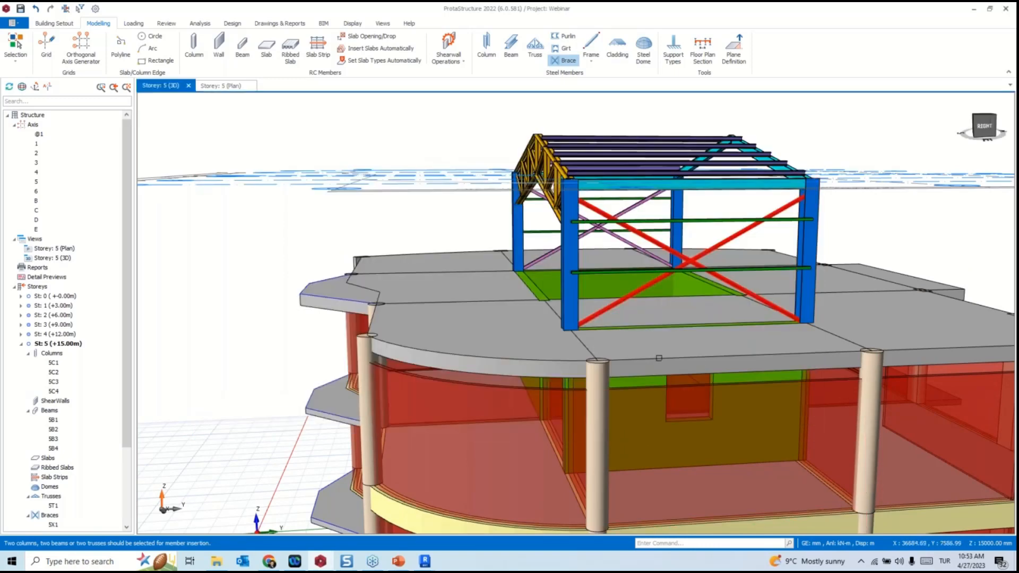
mouse_move(614, 342)
middle_down()
mouse_move(645, 351)
mouse_move(595, 331)
mouse_move(626, 335)
middle_up()
key(Escape)
Add cladding over the purlin groups on both slopes of the steel roof.
scroll(623, 340, down, 5)
scroll(631, 329, up, 5)
click(617, 48)
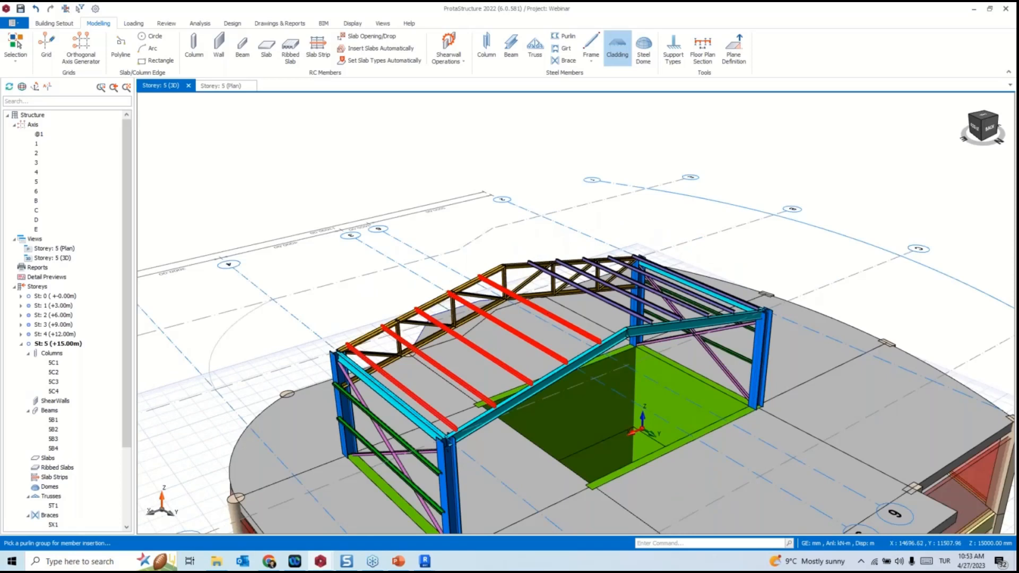
click(549, 347)
click(741, 456)
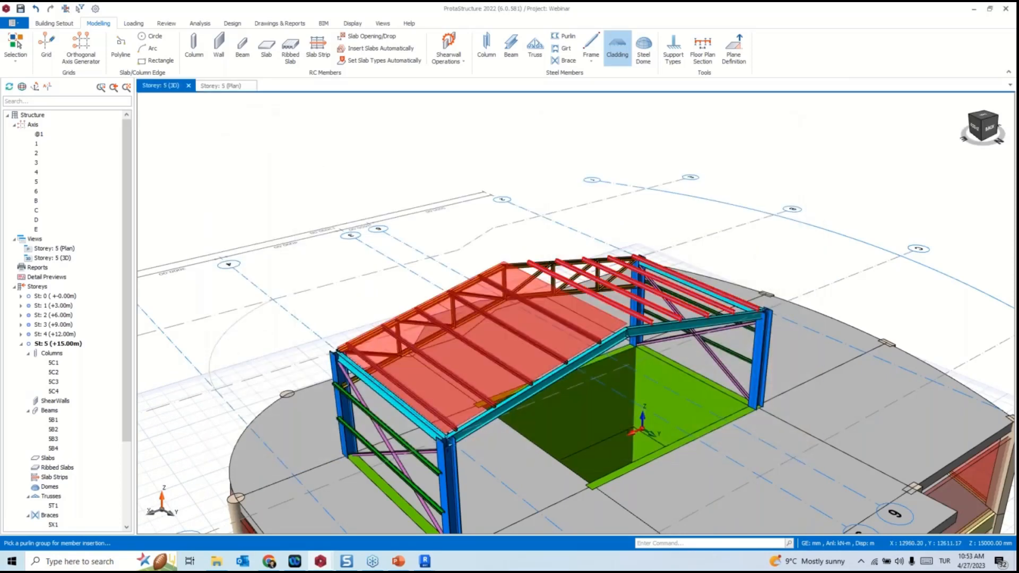
click(680, 303)
click(741, 454)
key(Escape)
Apply a 1 kN/m2 full uniform gravity area load (case G) to all panels of the first roof slope's cladding.
right_click(538, 325)
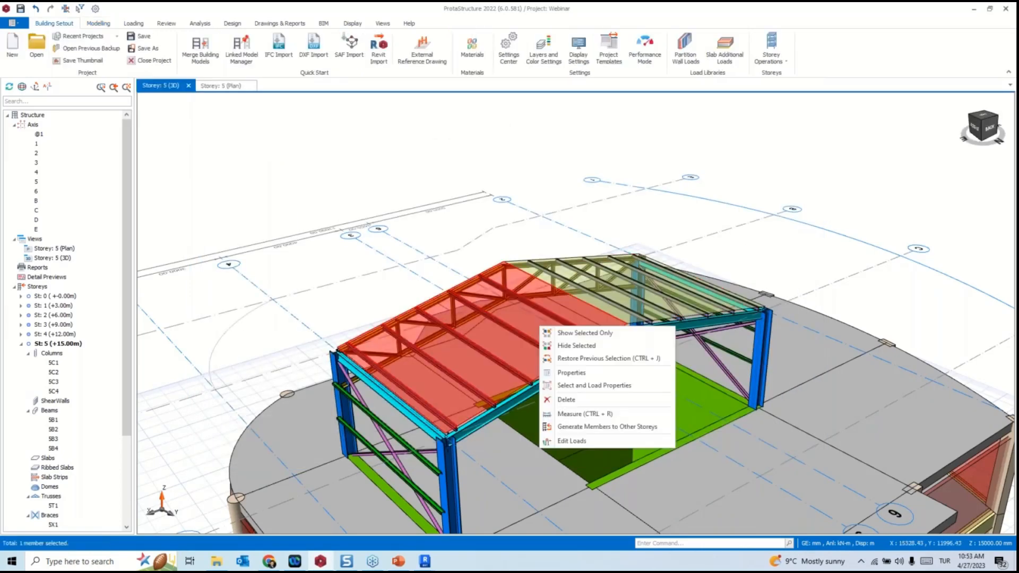
click(572, 441)
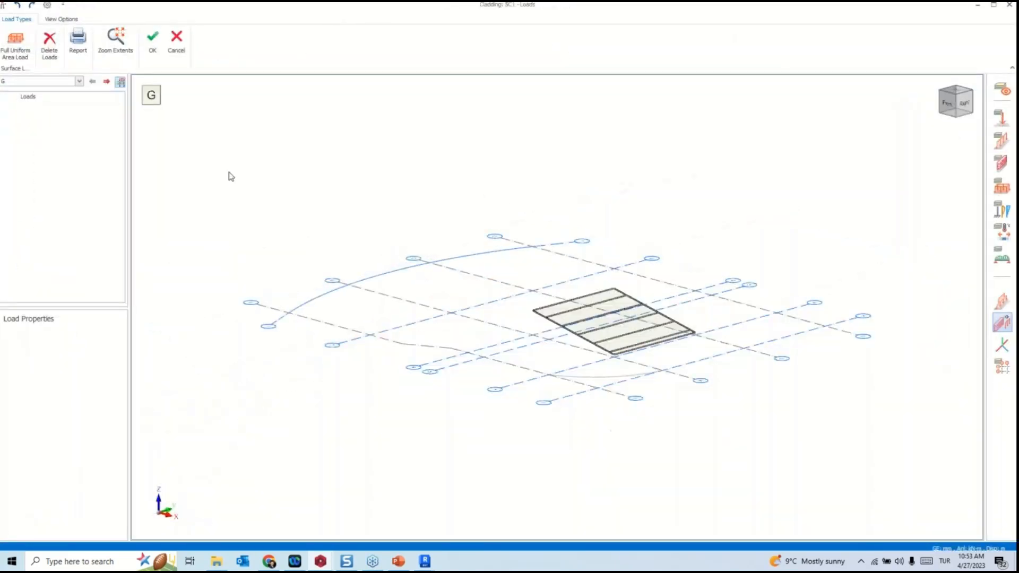
click(15, 45)
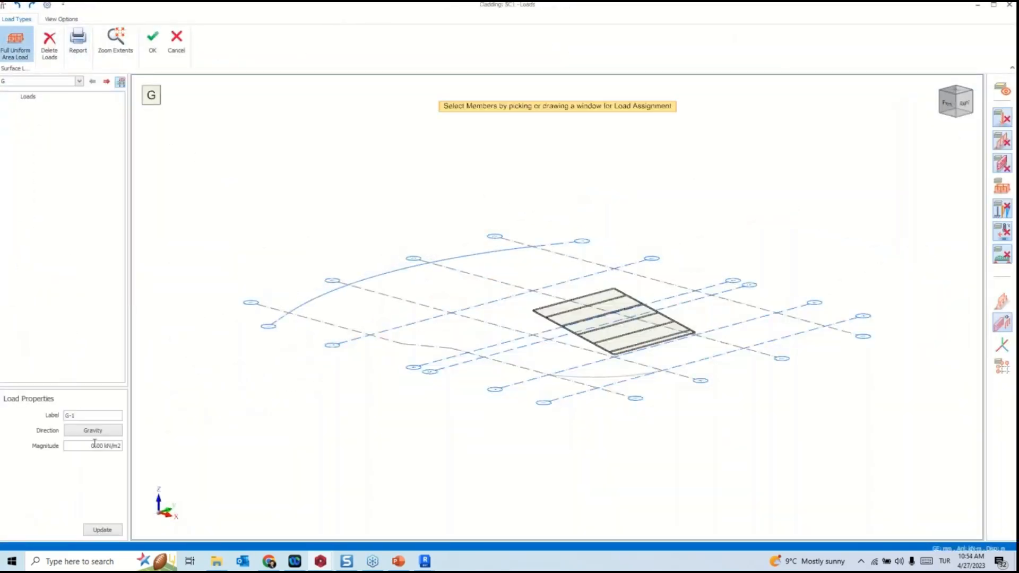
drag(88, 445, 242, 447)
text(1)
drag(765, 206, 474, 441)
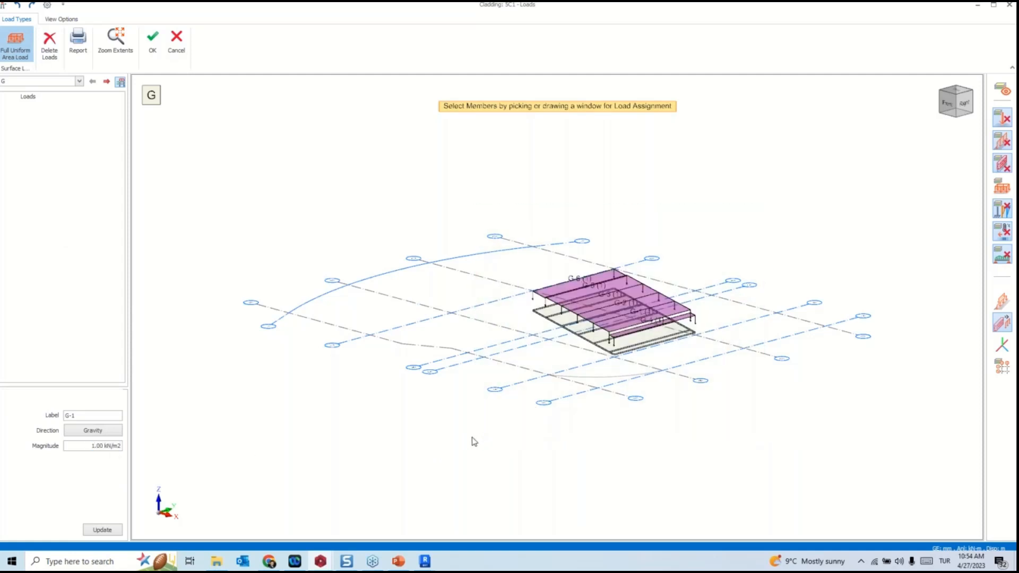
scroll(378, 283, up, 5)
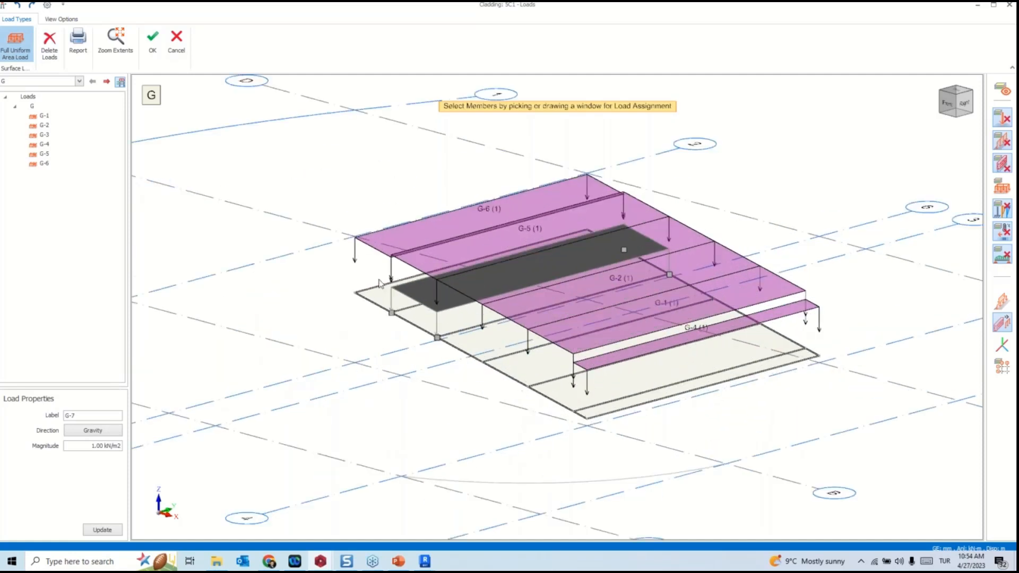
click(152, 42)
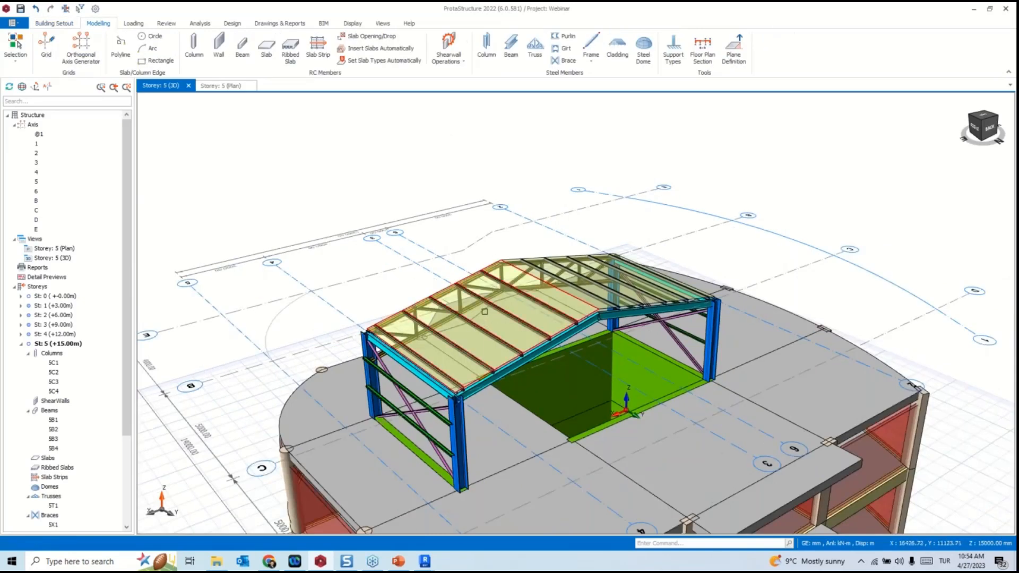
mouse_move(484, 312)
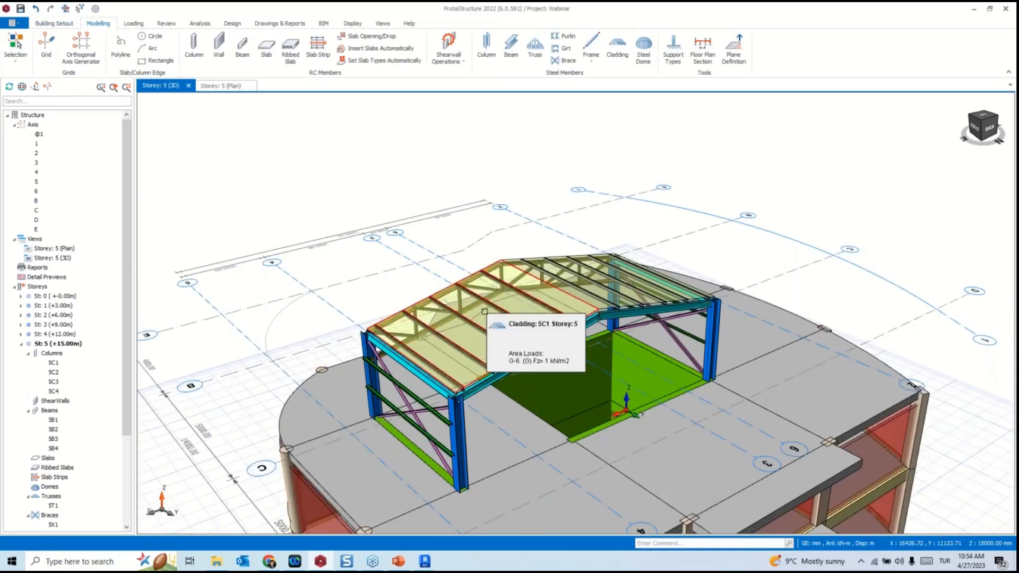
Insert a steel dome with default settings, from the axis intersection at the frame's rear corner column to the intersection of axes 1 and C.
scroll(484, 312, down, 3)
scroll(426, 220, down, 1)
middle_drag(475, 281, 496, 271)
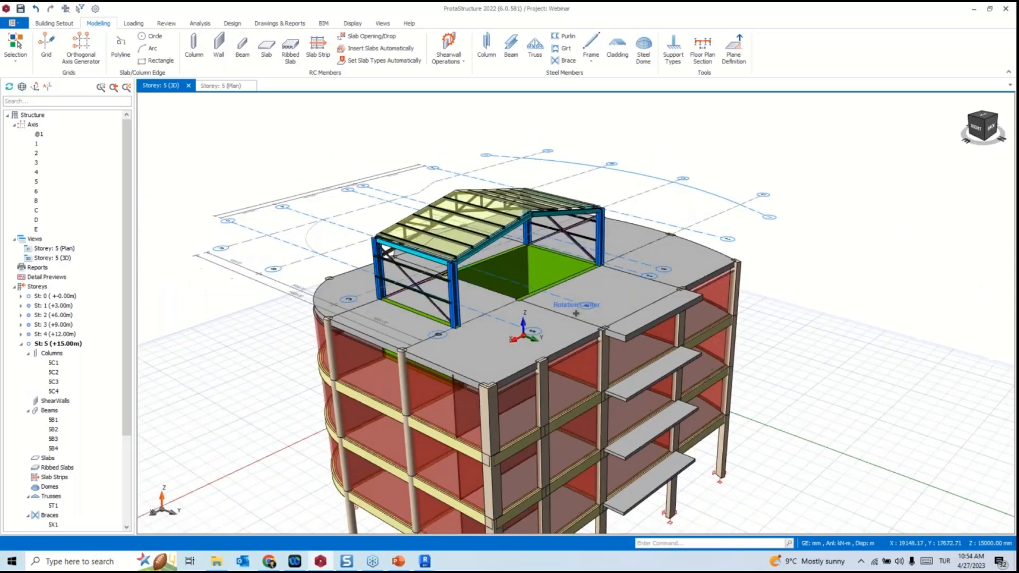
middle_drag(656, 164, 546, 265)
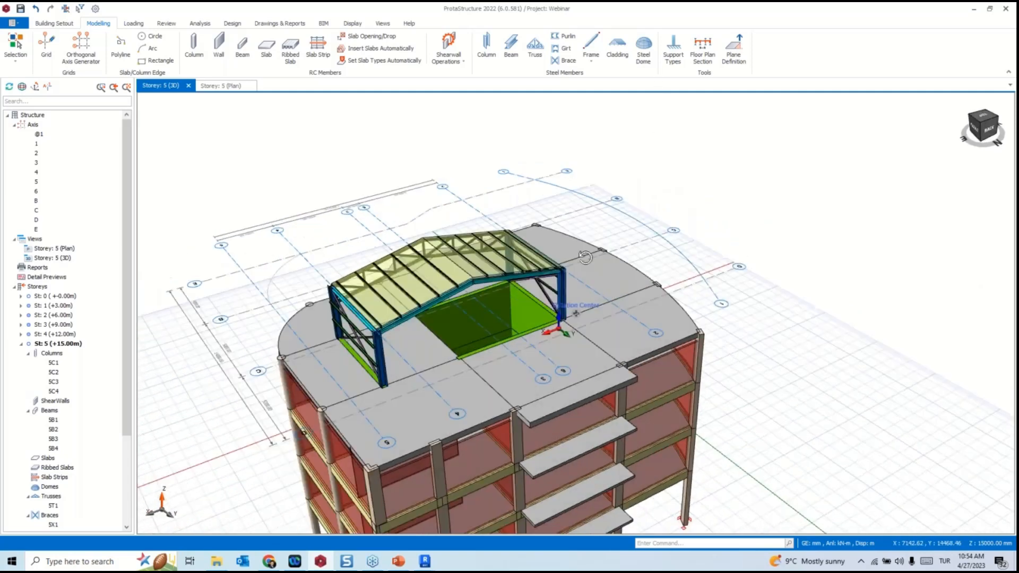
click(646, 52)
scroll(658, 217, up, 3)
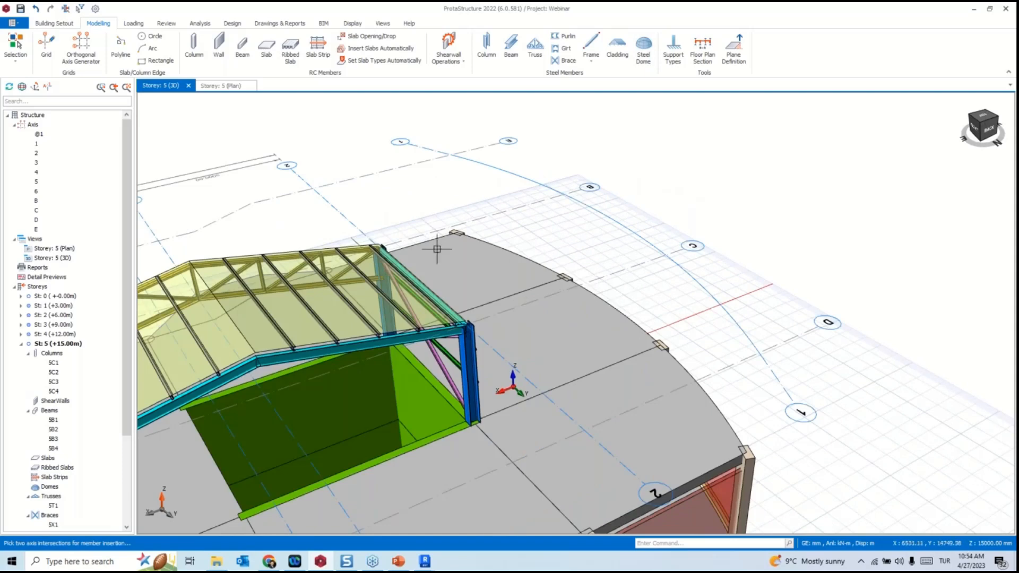
click(375, 245)
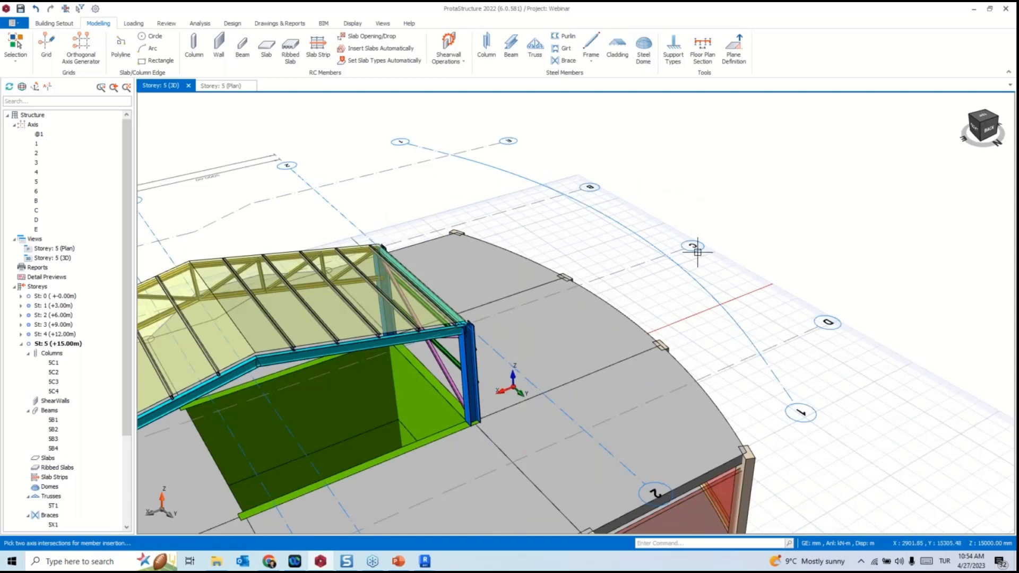
click(665, 255)
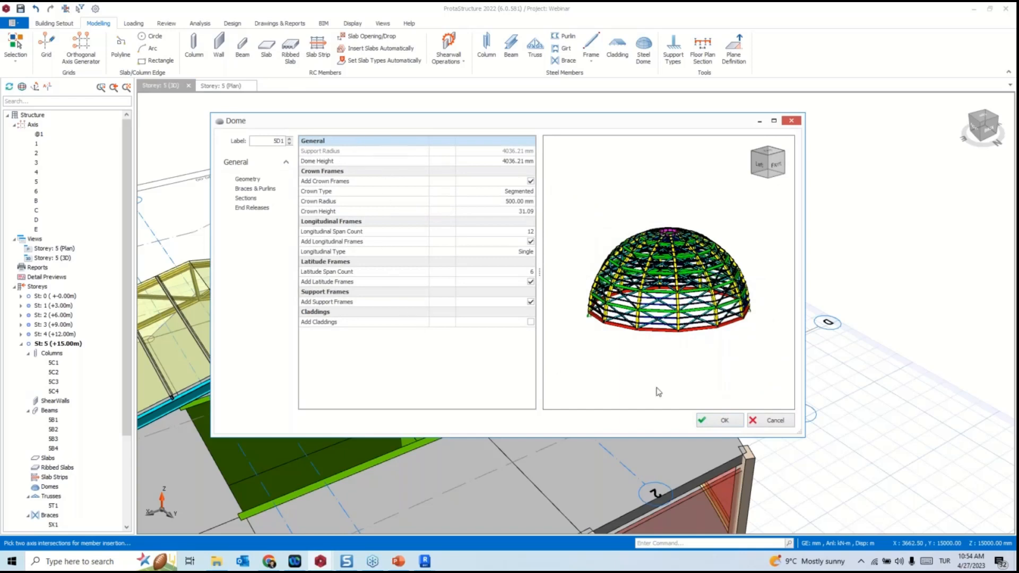
click(723, 420)
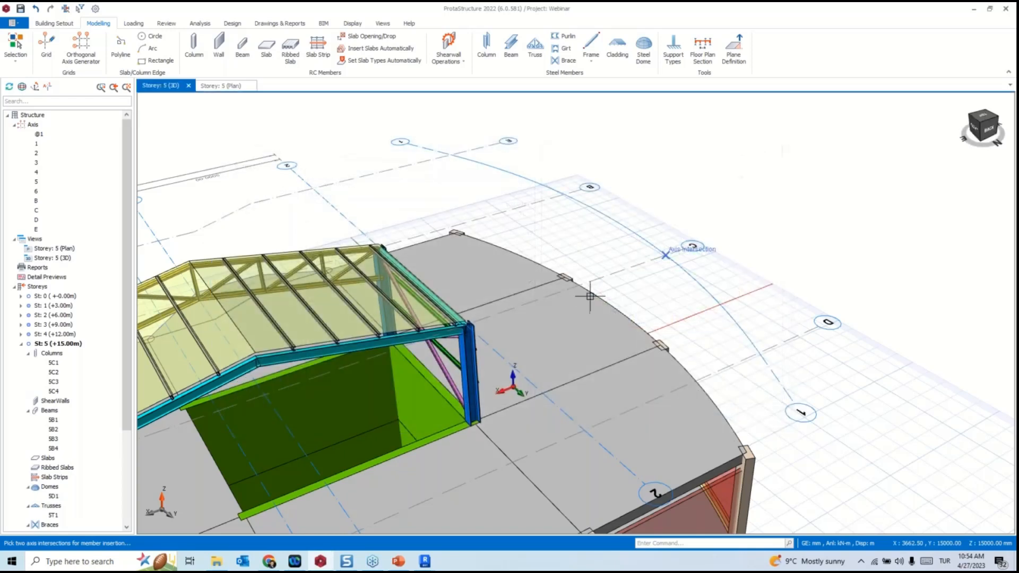
Delete the steel dome from storey 5.
mouse_move(579, 270)
middle_down()
mouse_move(566, 260)
mouse_move(612, 287)
mouse_move(566, 251)
middle_up()
click(567, 252)
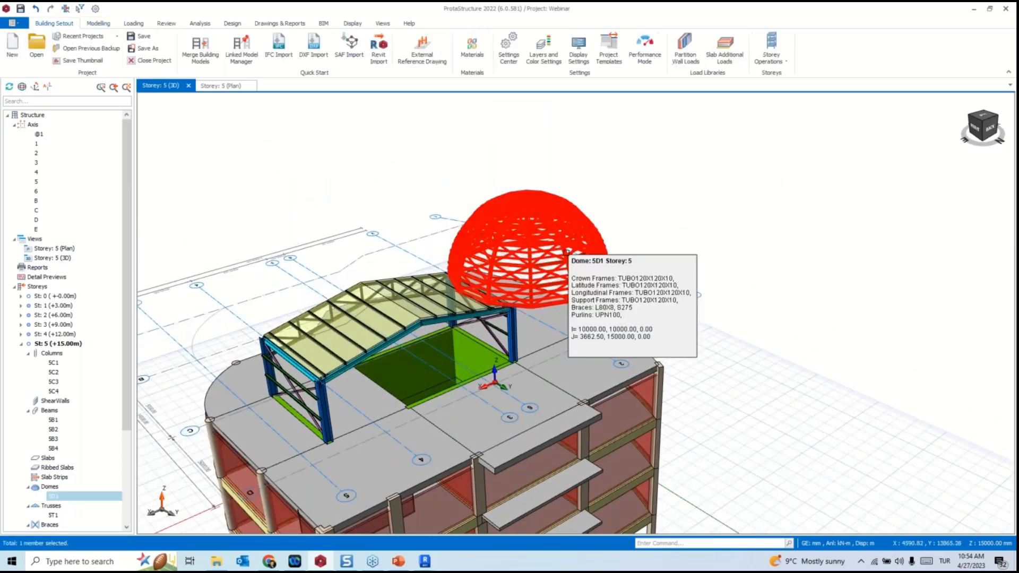
key(Delete)
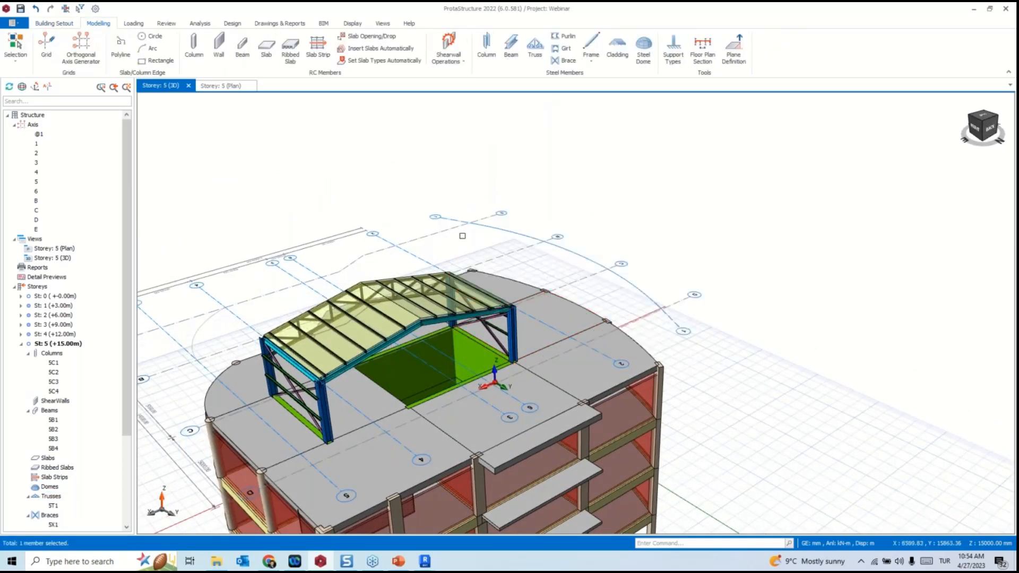
scroll(554, 276, down, 3)
middle_drag(561, 283, 514, 306)
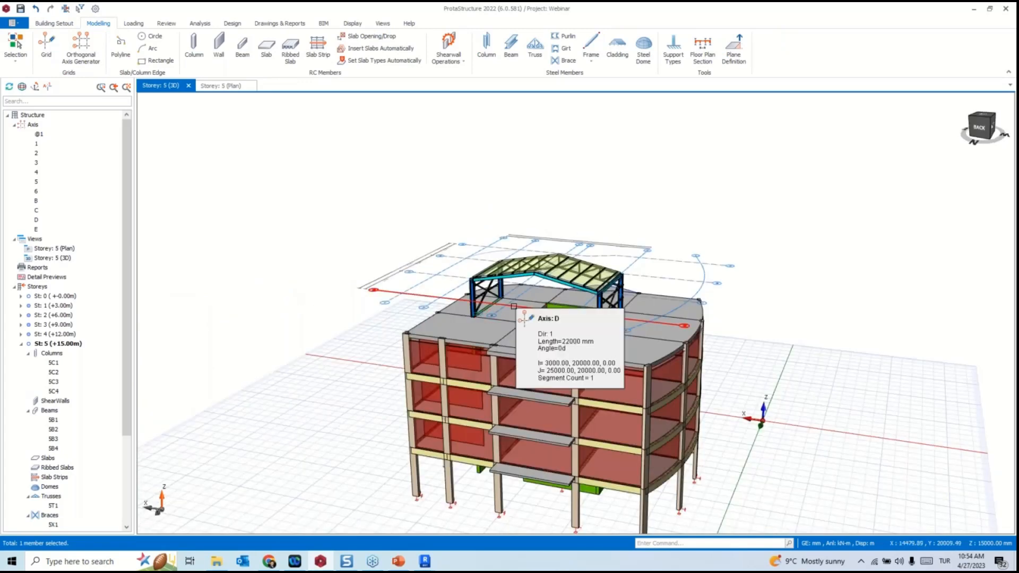
Insert a curved IPE300 frame member by three points, spanning between the column tops on axis D of the steel frame.
click(591, 43)
click(659, 47)
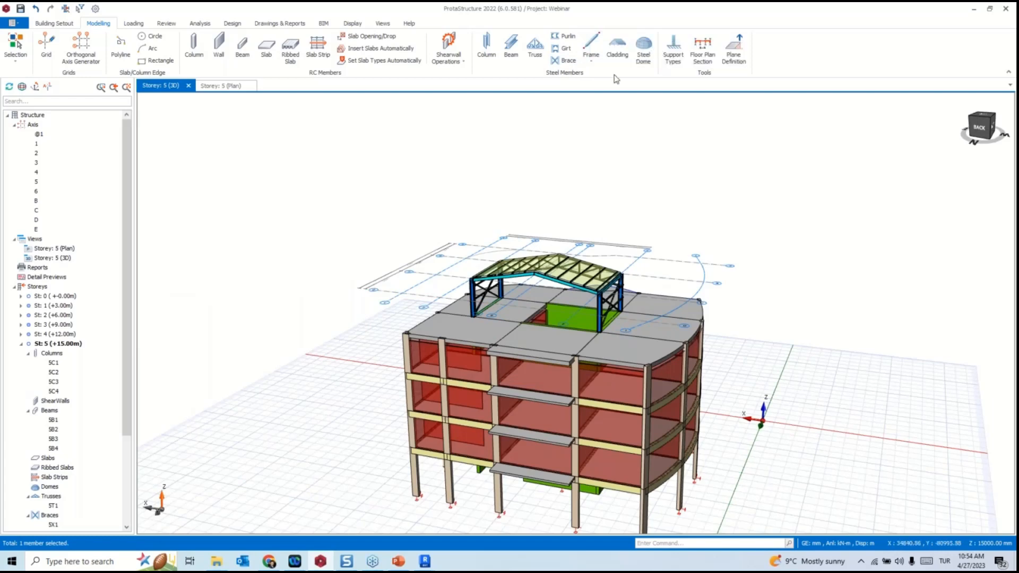
middle_drag(634, 208, 690, 209)
scroll(501, 324, up, 3)
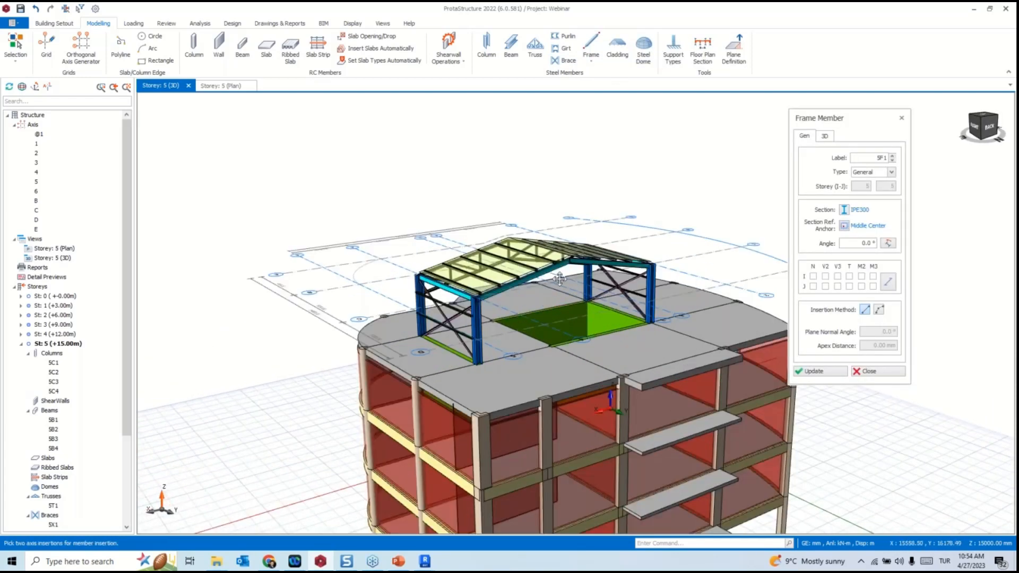
middle_drag(569, 286, 298, 127)
middle_drag(318, 166, 561, 243)
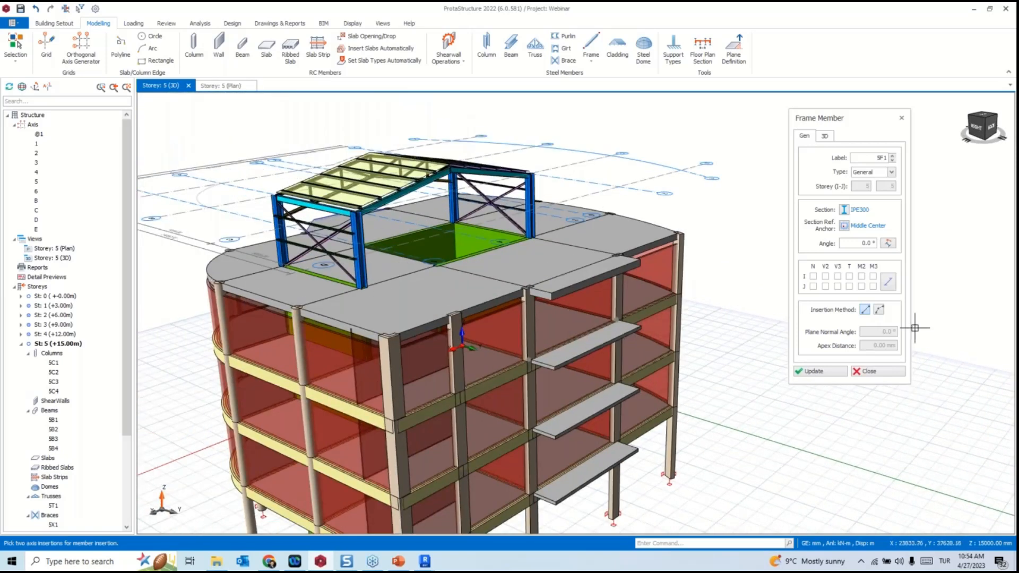
click(879, 310)
scroll(372, 215, up, 3)
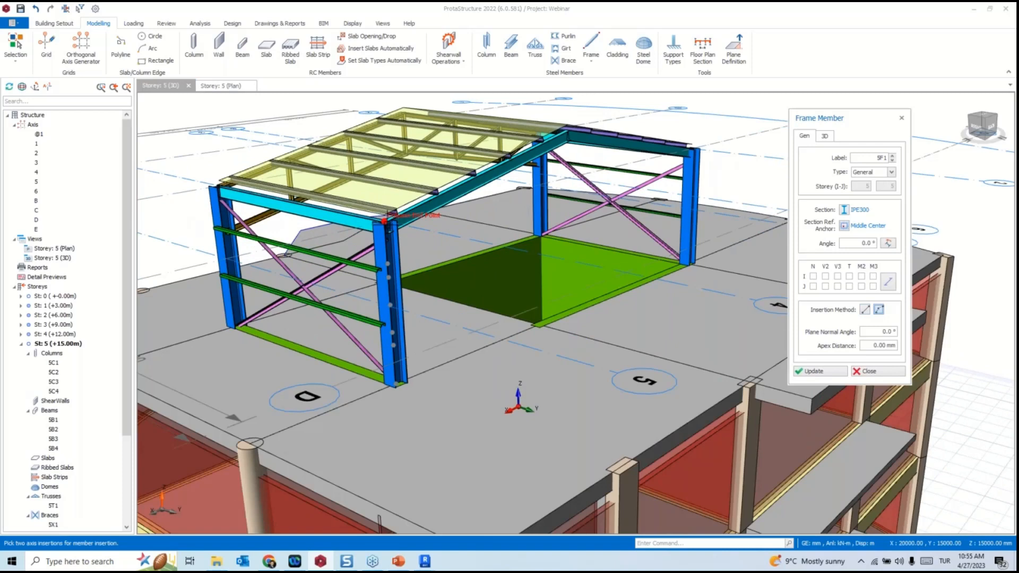
click(384, 219)
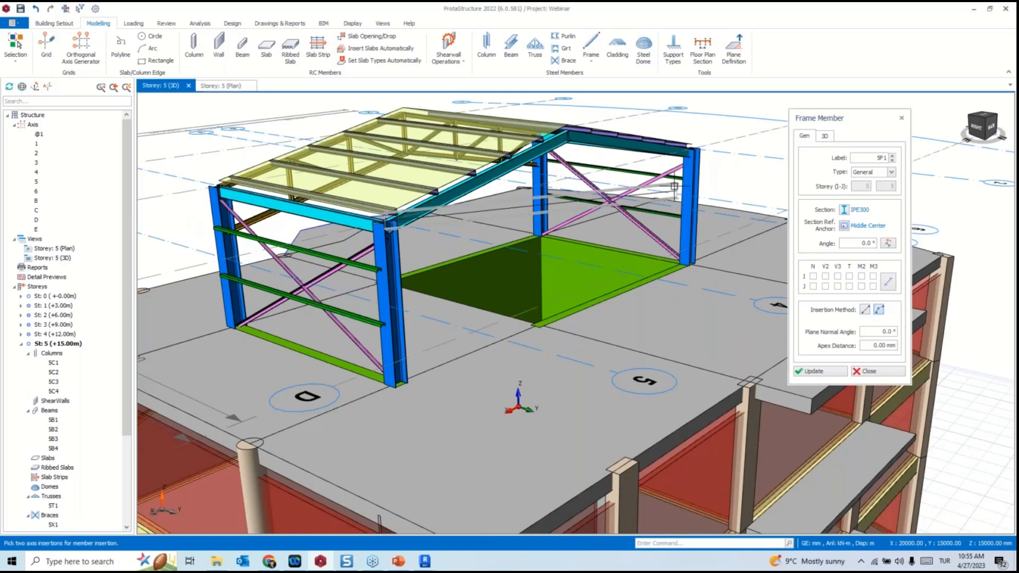
click(734, 197)
scroll(737, 229, down, 3)
middle_drag(737, 233, 812, 263)
Set the curved frame member's apex distance to 2000 mm.
click(866, 346)
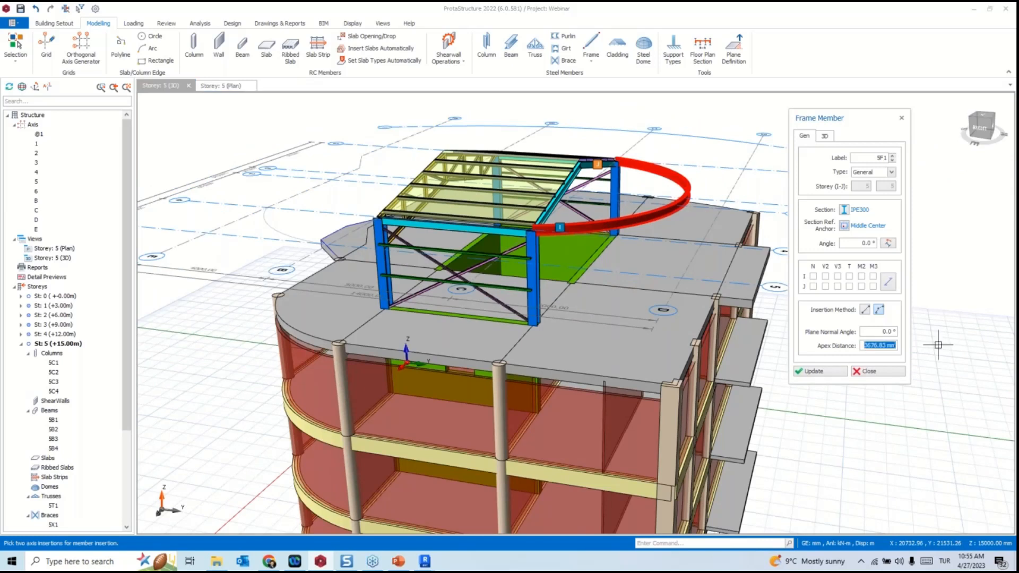
text(1000.00)
drag(863, 346, 961, 339)
text(2000)
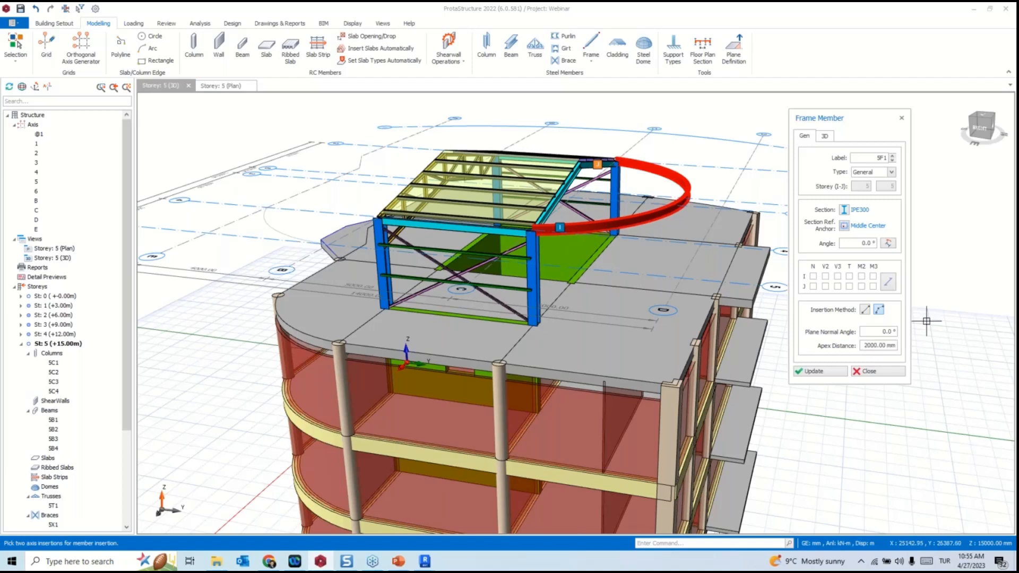
click(819, 371)
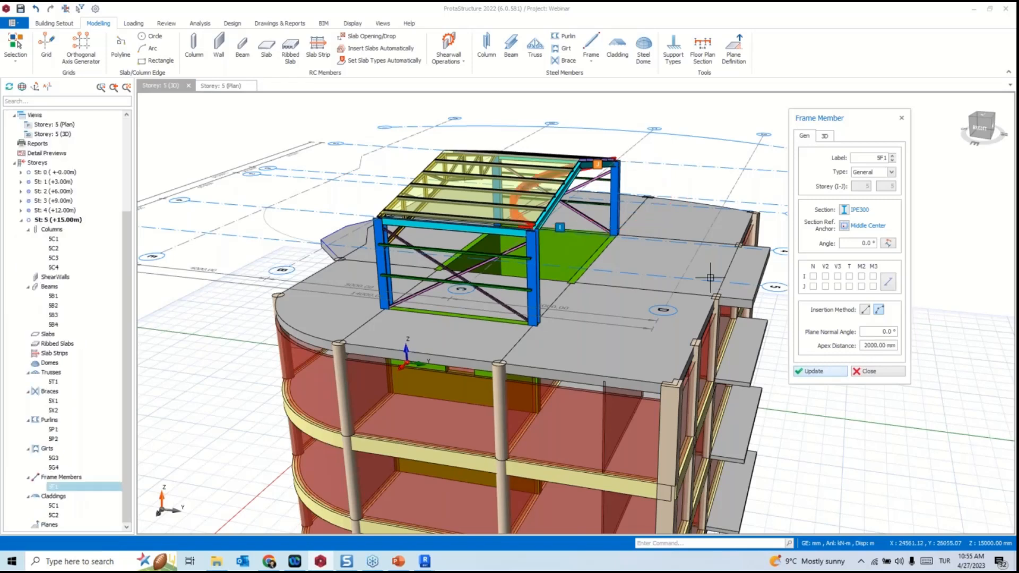
middle_drag(709, 277, 664, 241)
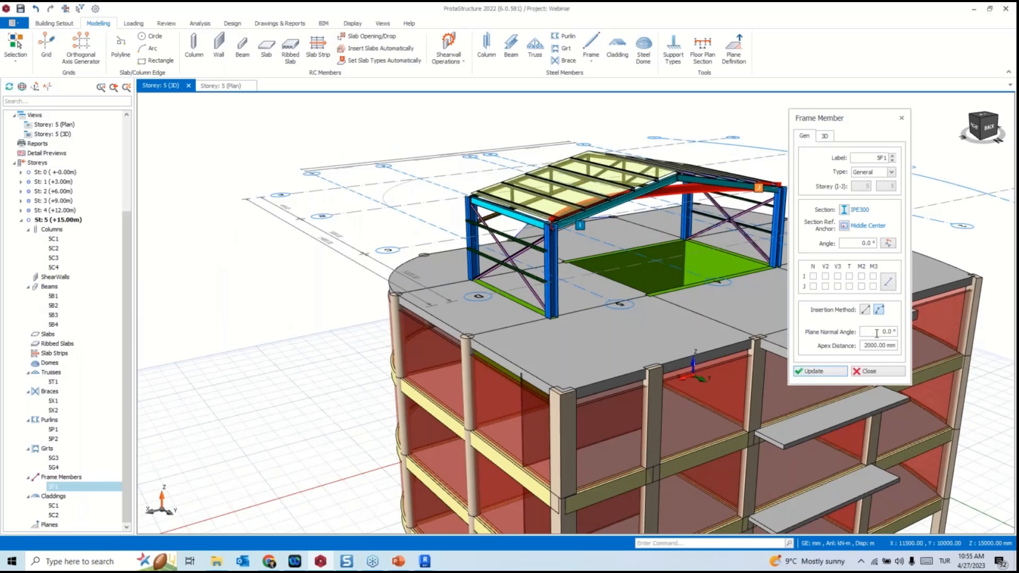
Try a plane normal angle of -90° on the curved frame member and set it to 90° instead.
drag(876, 332, 929, 333)
text(-90)
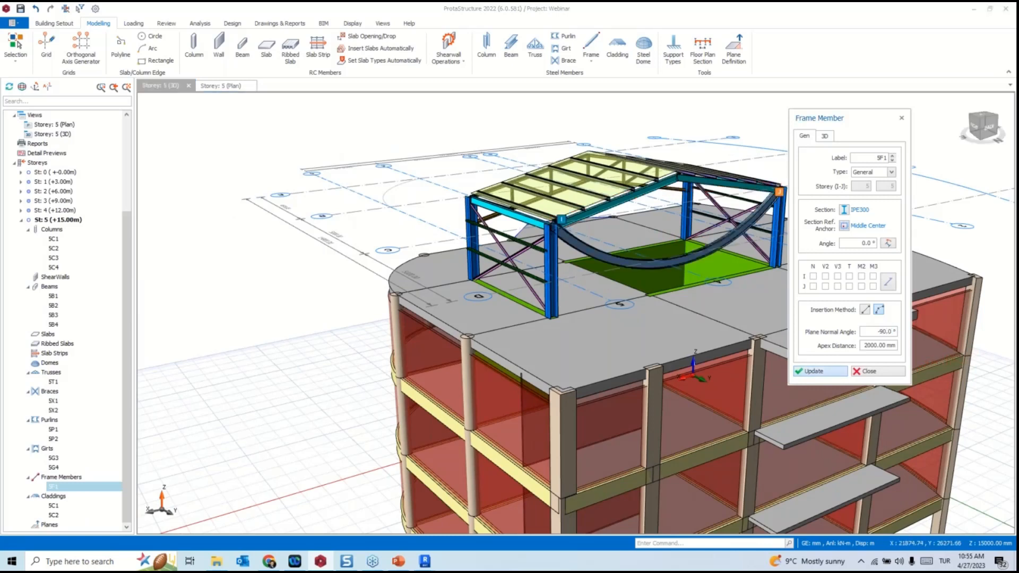
drag(876, 333, 904, 331)
text(90)
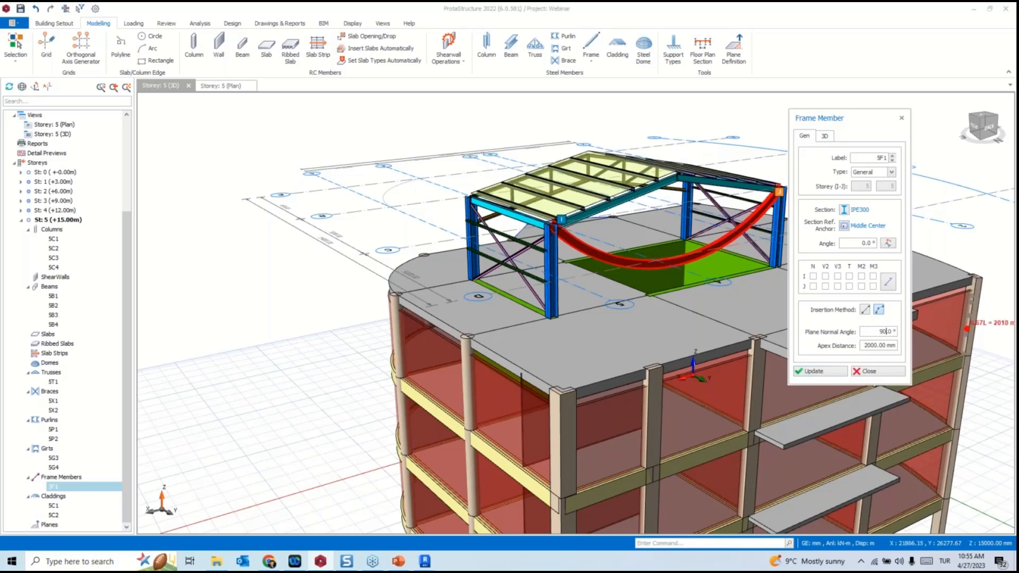
click(814, 371)
scroll(725, 337, up, 3)
mouse_move(724, 337)
middle_down()
mouse_move(594, 333)
mouse_move(721, 333)
middle_up()
key(Escape)
key(Escape)
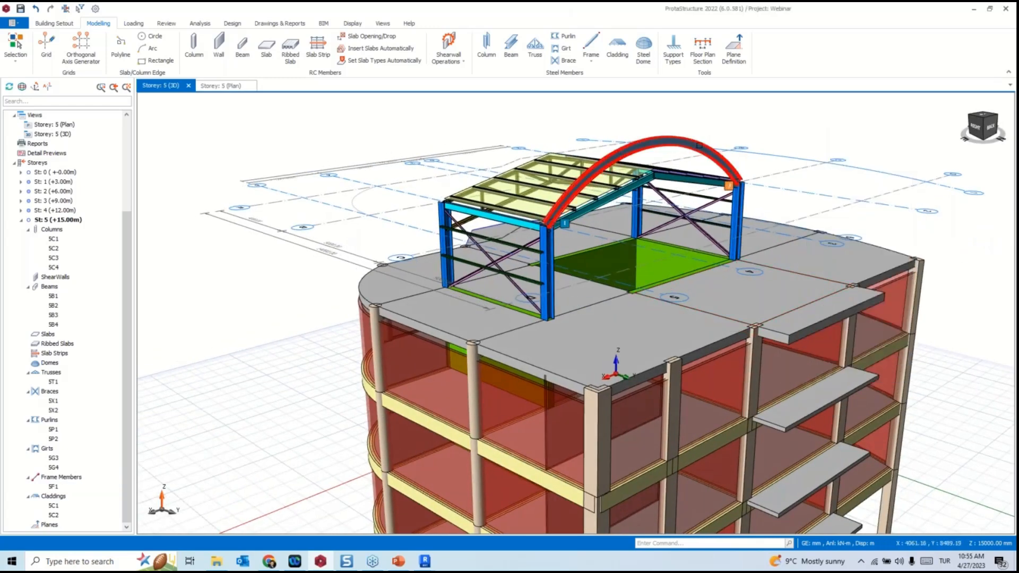
Delete the arched frame member above the steel roof.
click(701, 150)
scroll(718, 135, up, 5)
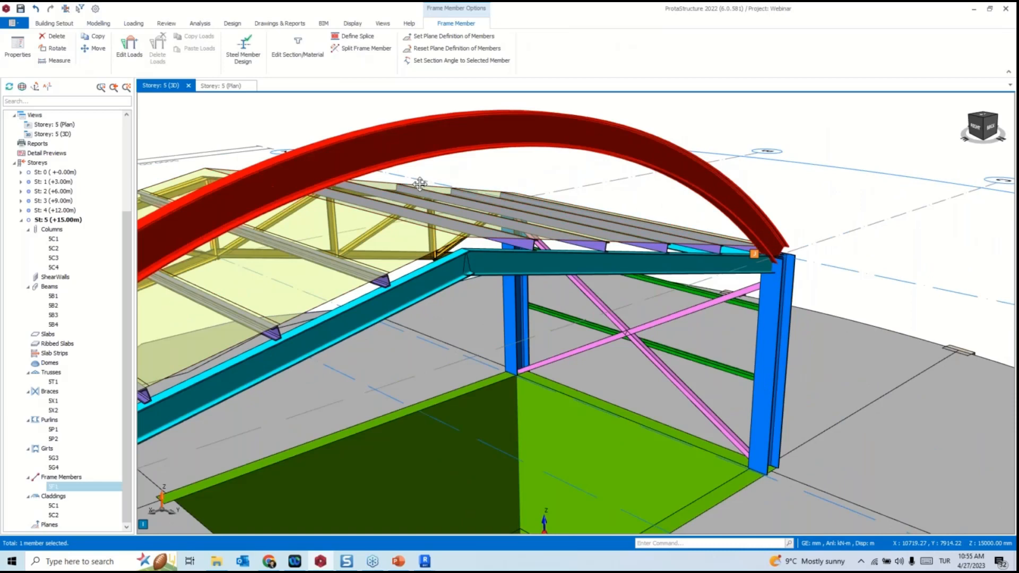
scroll(659, 199, down, 5)
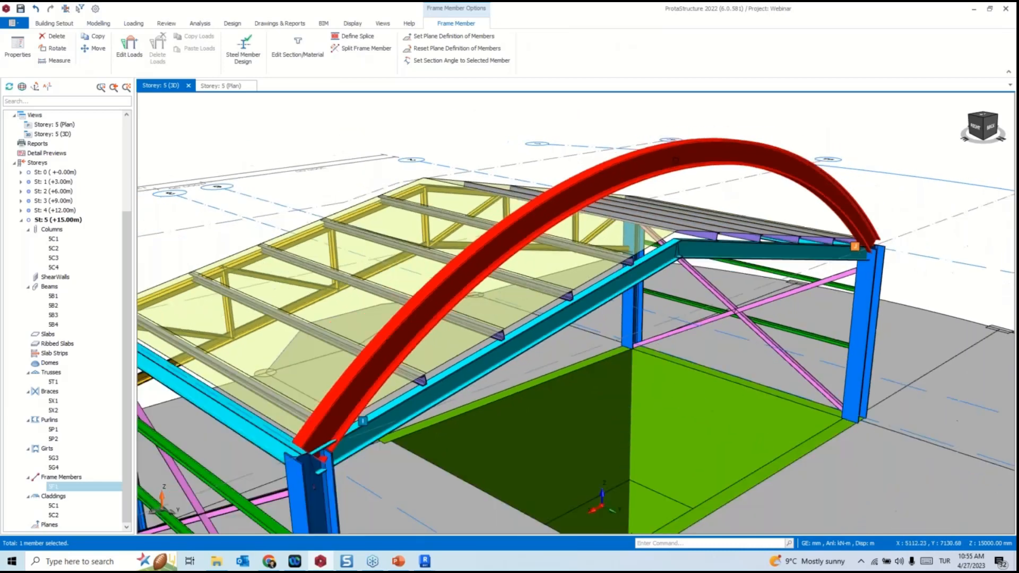
key(Delete)
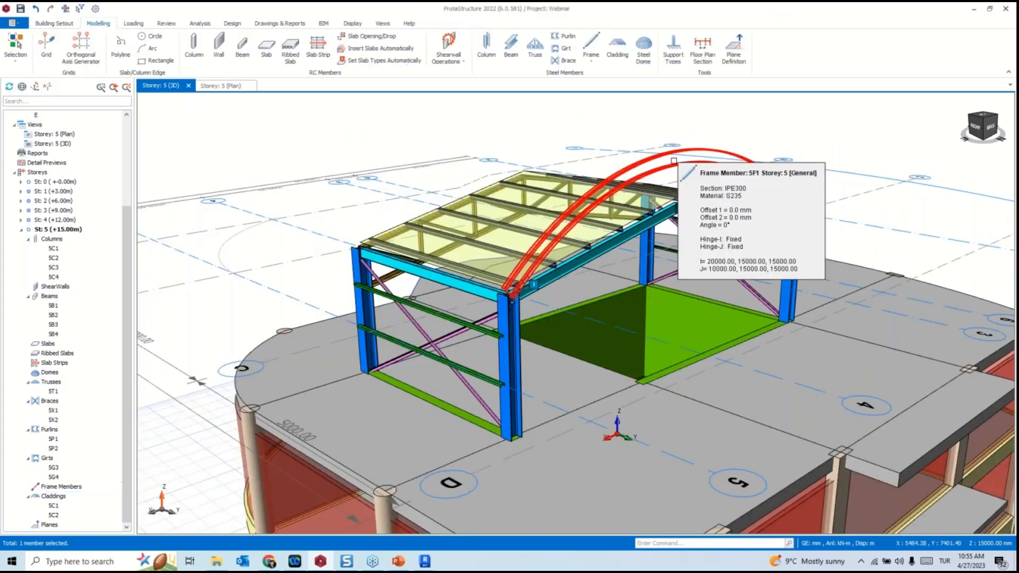
Open the material editor from the pre-analysis settings of the building analysis.
scroll(595, 207, down, 6)
middle_drag(645, 286, 334, 283)
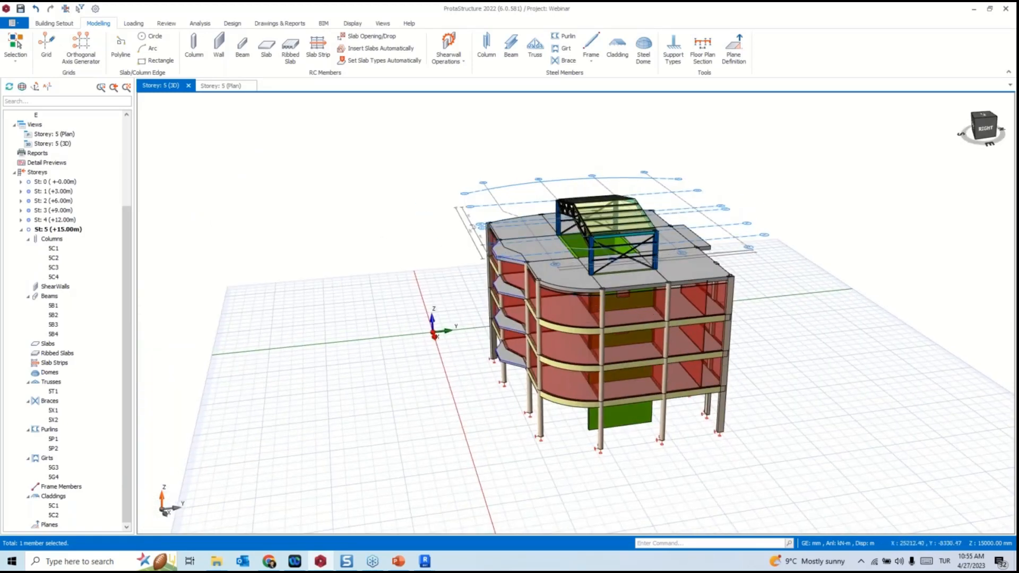
click(200, 24)
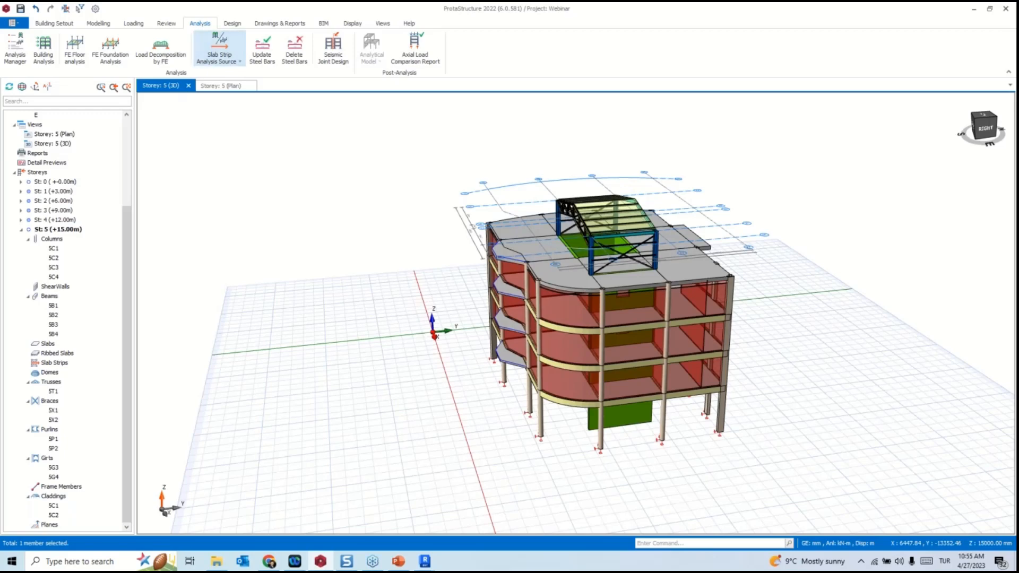
click(44, 47)
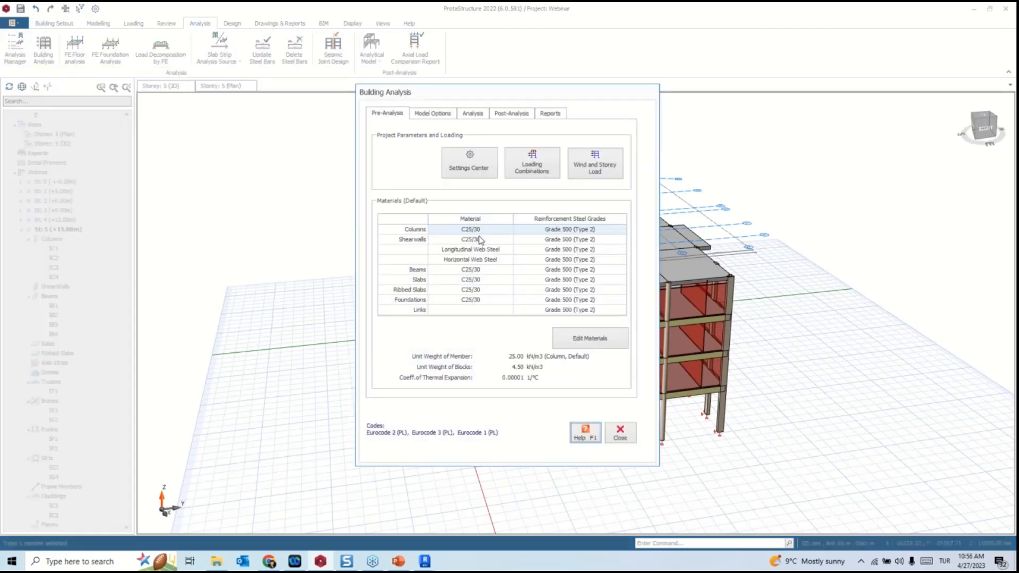
click(597, 340)
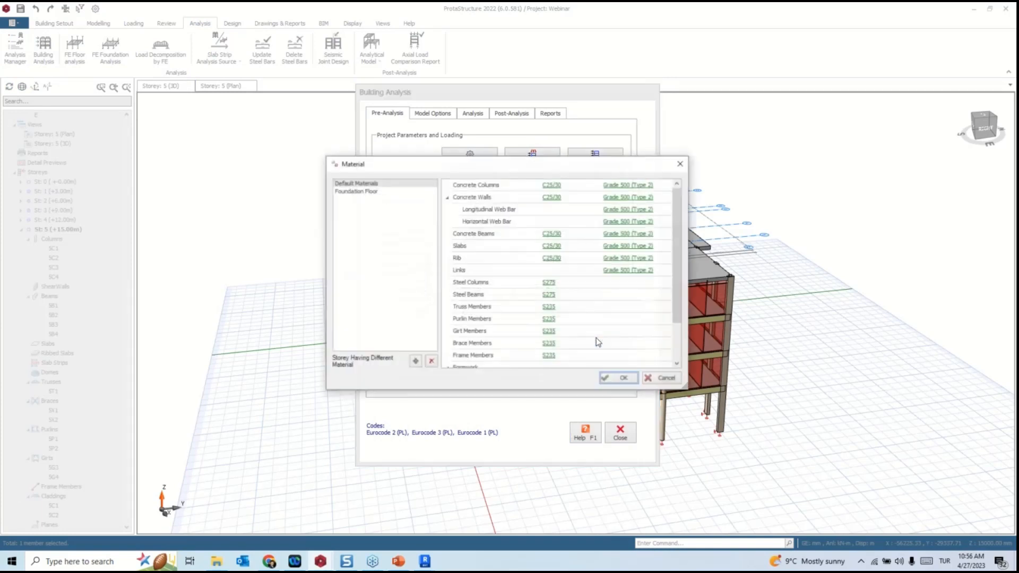
Create a copy of concrete grade C30/37 and delete that copy, leaving the concrete selection without applying it.
click(552, 198)
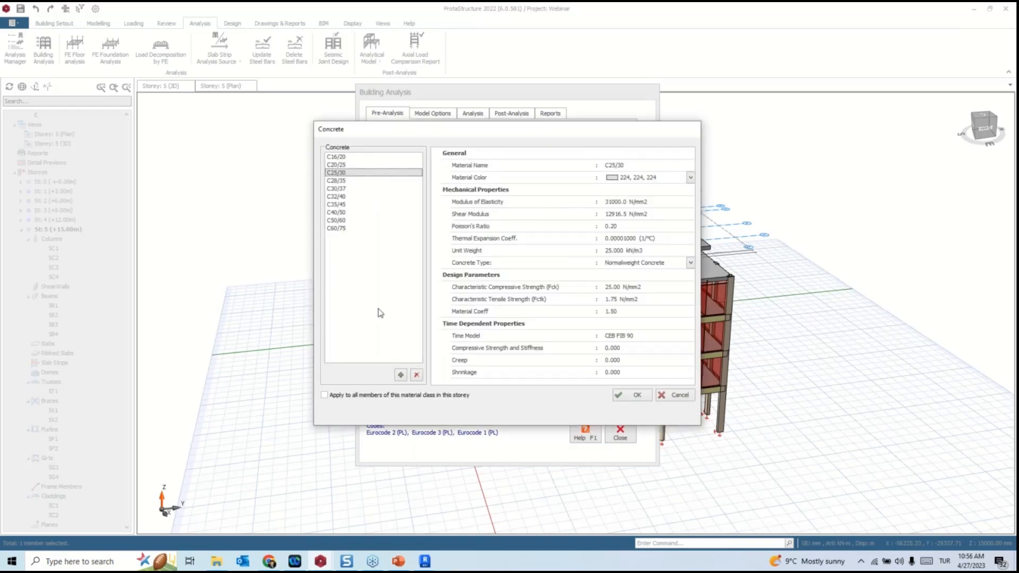
click(336, 189)
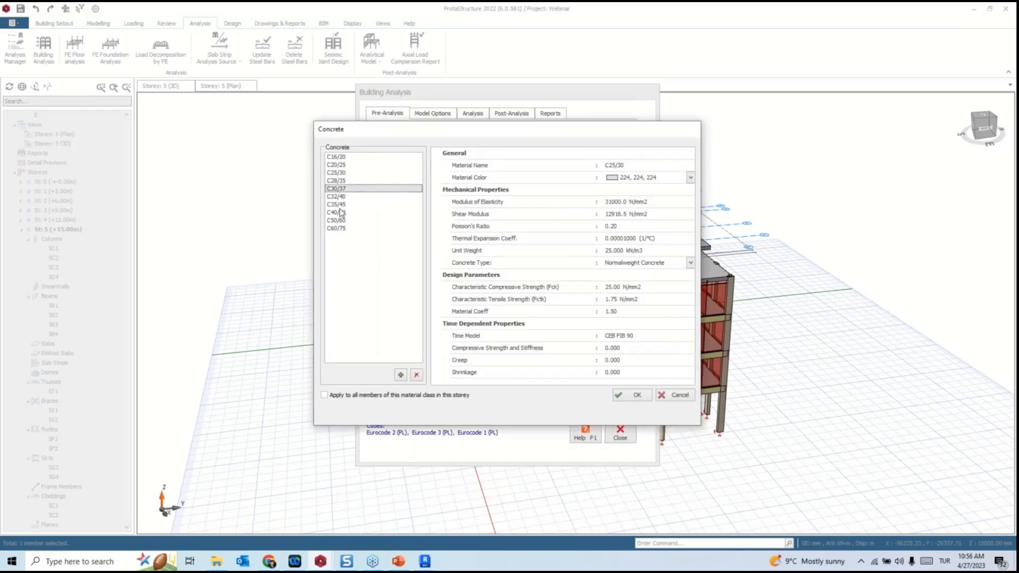
click(401, 375)
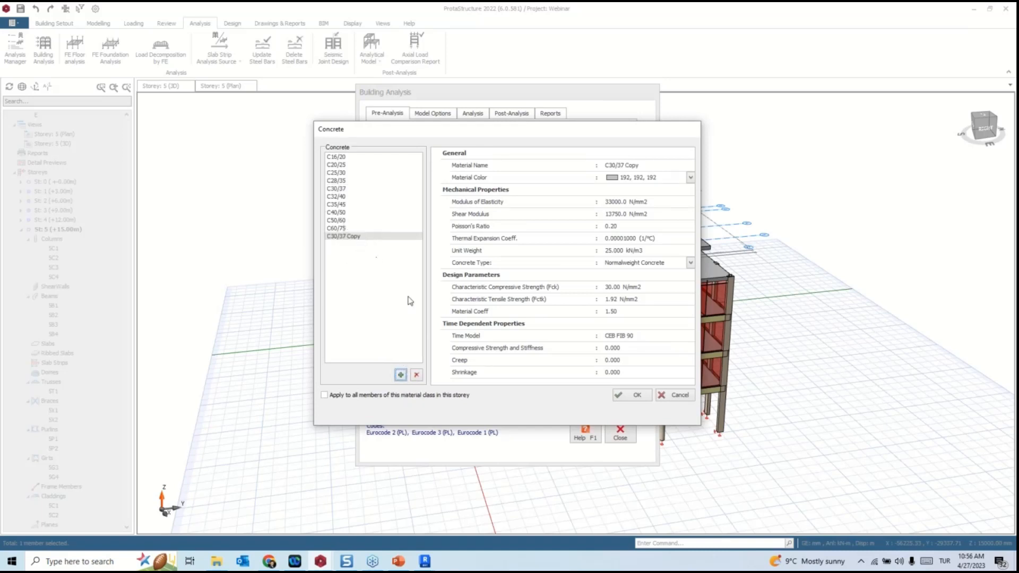
click(417, 375)
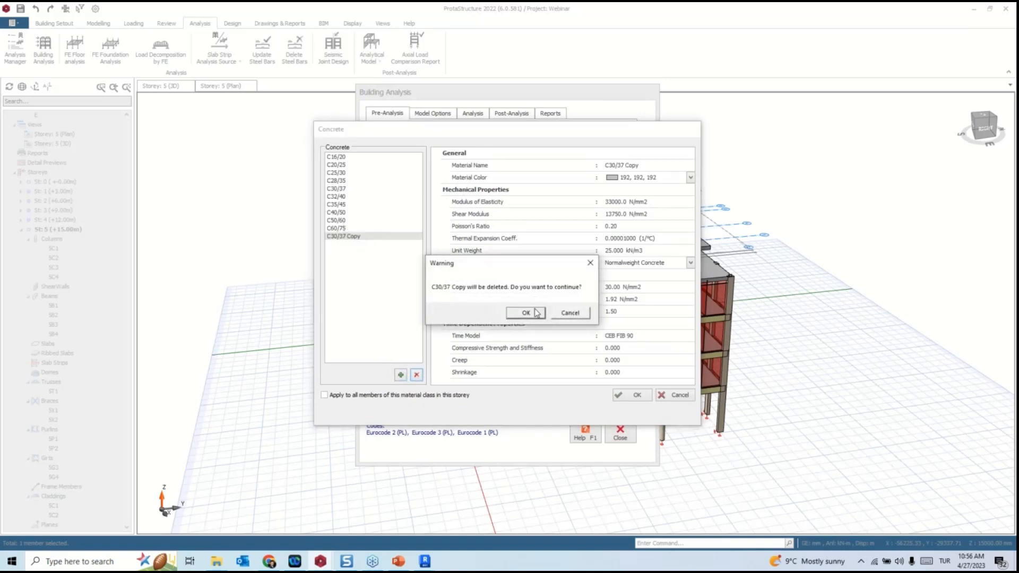
click(526, 312)
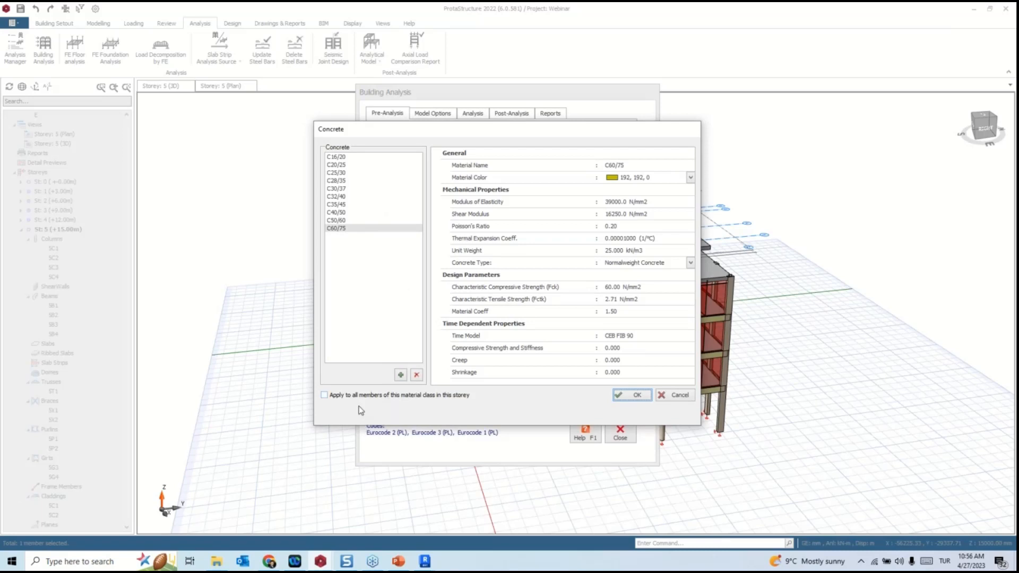
click(676, 395)
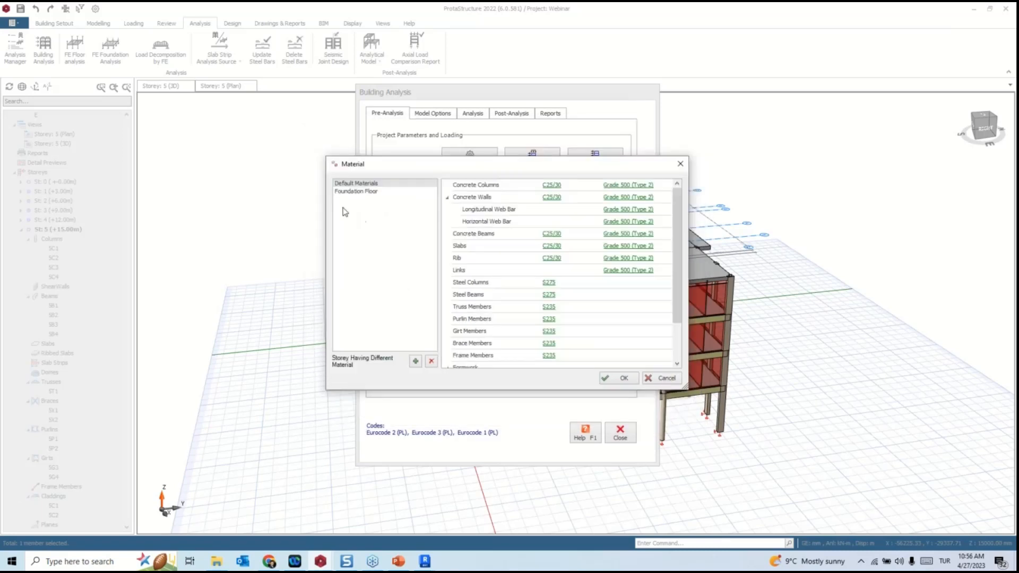
Add storey 1 as a storey with different material and set its concrete columns to C30/37.
click(416, 362)
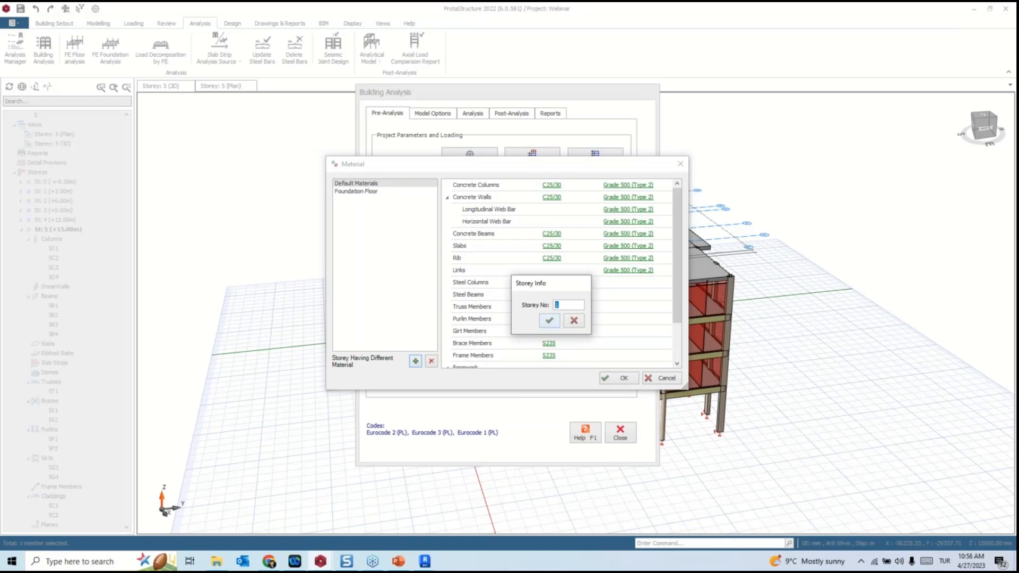
click(550, 320)
click(370, 200)
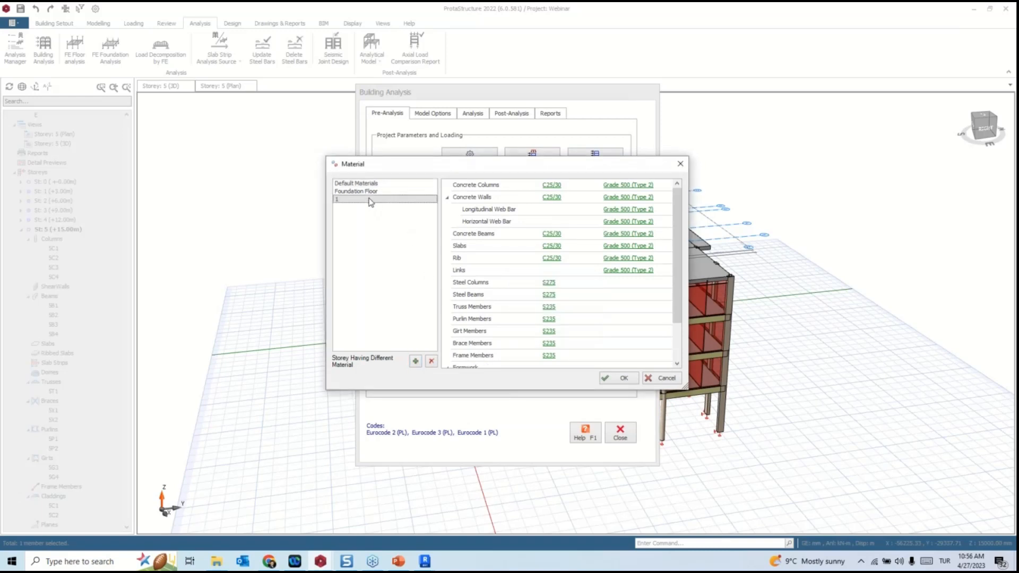
click(551, 234)
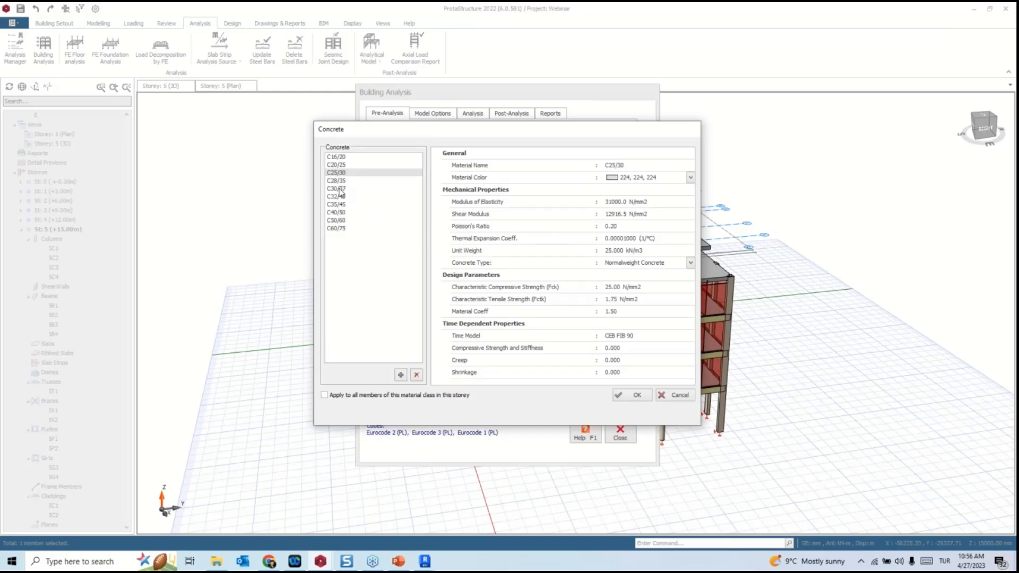
click(337, 188)
click(632, 394)
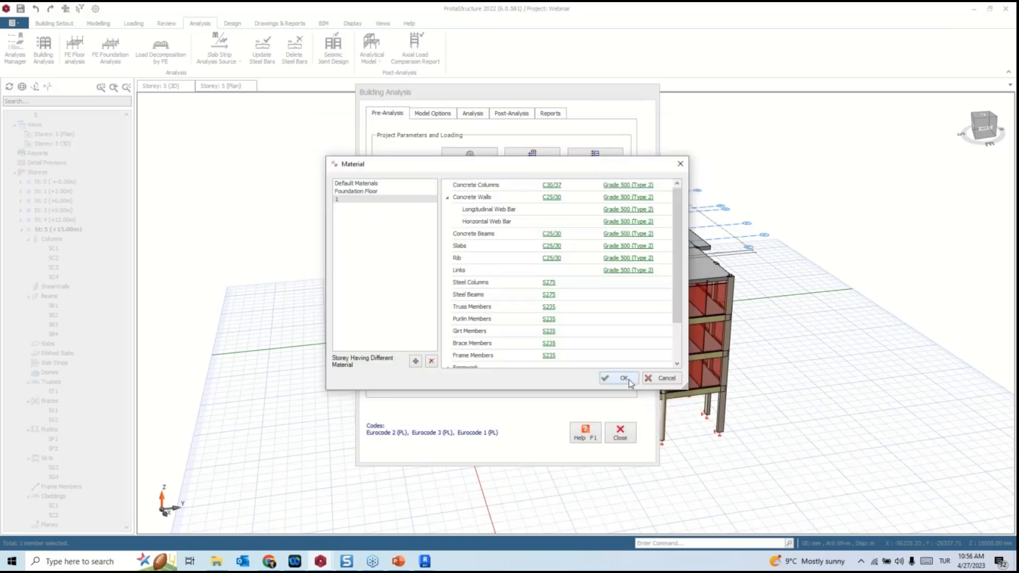
Create a metric copy of the Grade 500 (Type 2) rebar from the default concrete column material and delete that copy.
click(363, 184)
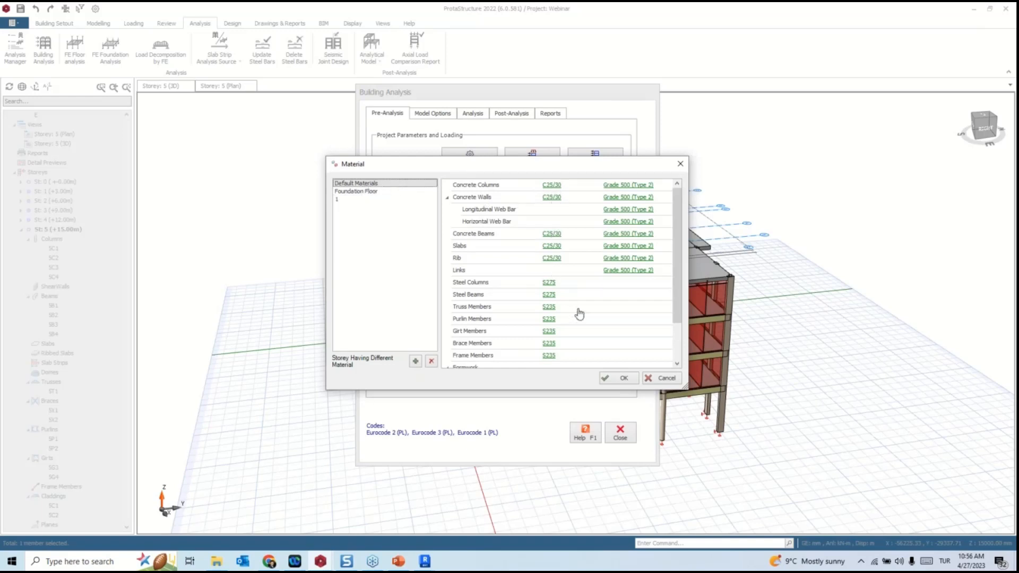
click(623, 185)
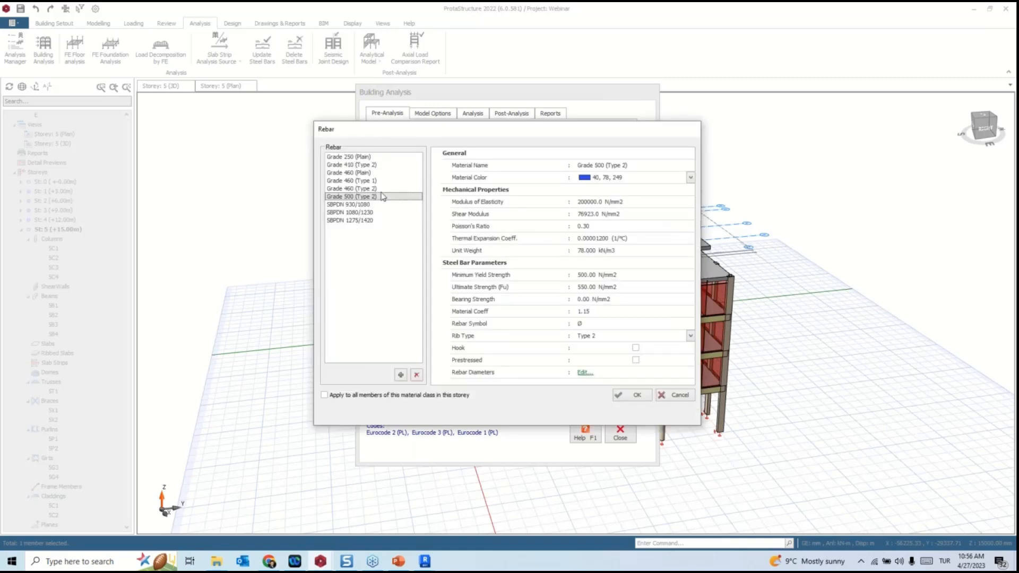
click(401, 375)
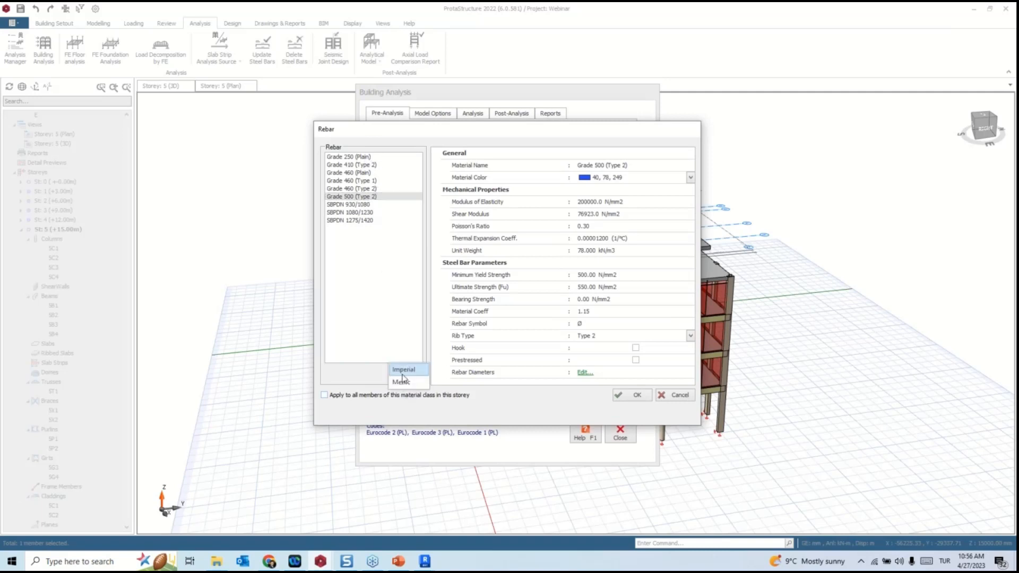
click(371, 306)
click(404, 372)
click(401, 382)
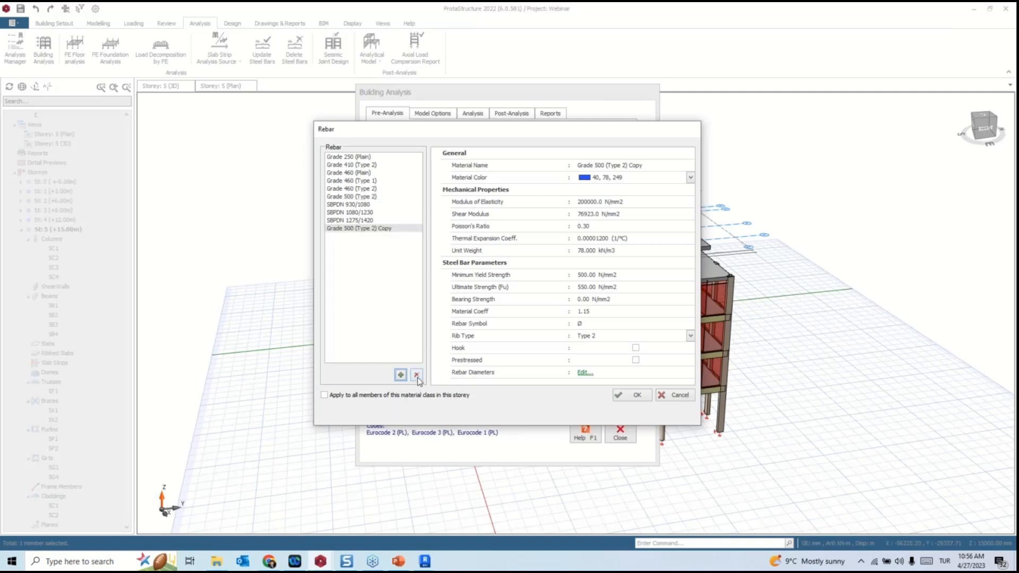
click(417, 376)
click(541, 313)
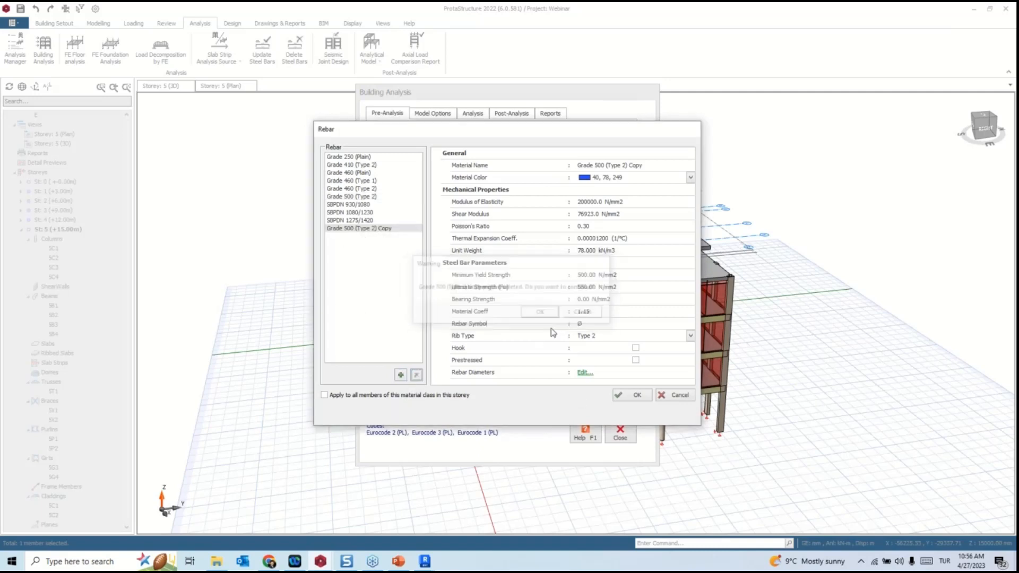
Review the rebar diameter table of SBPDN 1275/1420, discard the rebar selection, and apply the project's member materials.
click(637, 395)
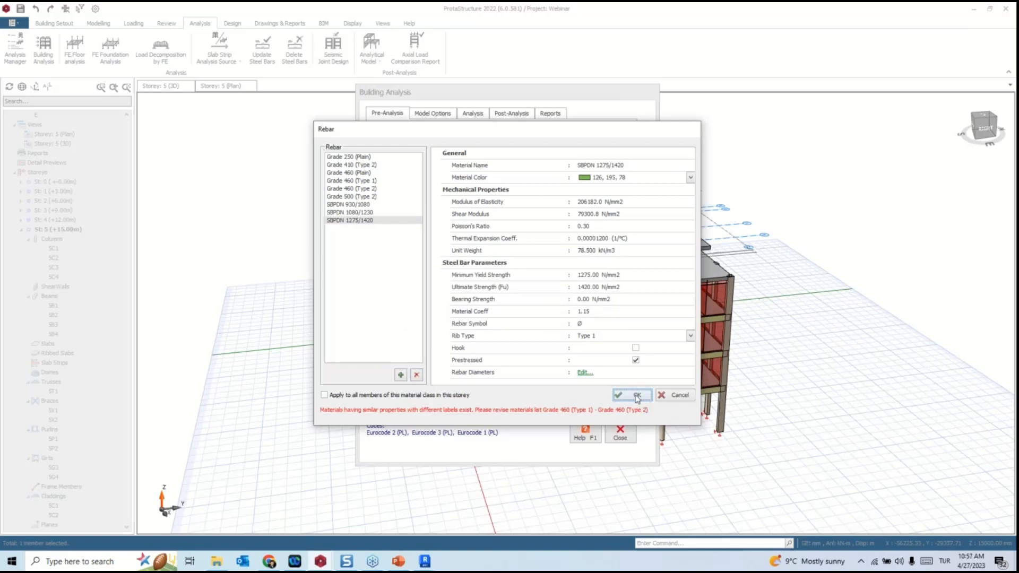
click(584, 372)
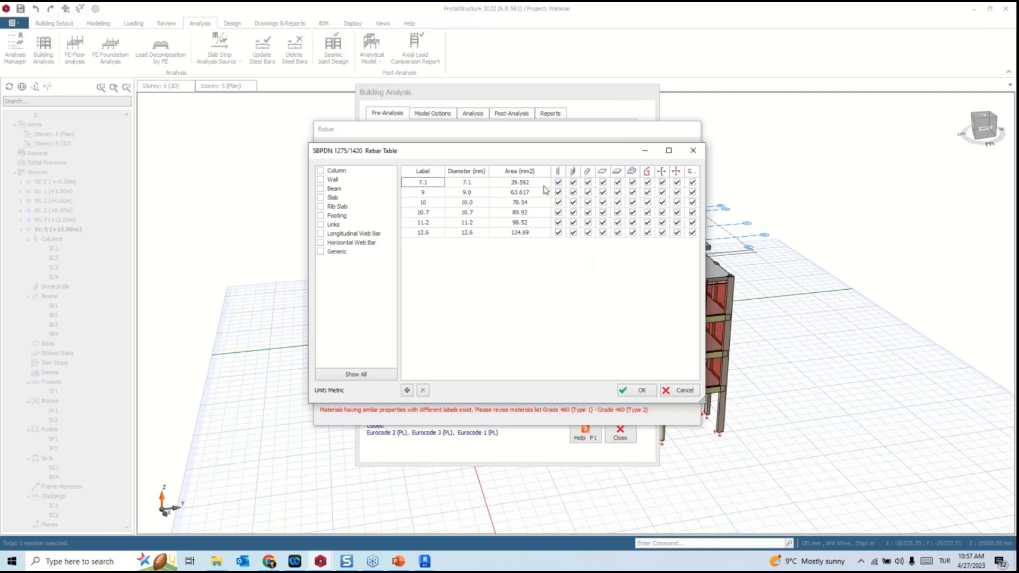
click(681, 391)
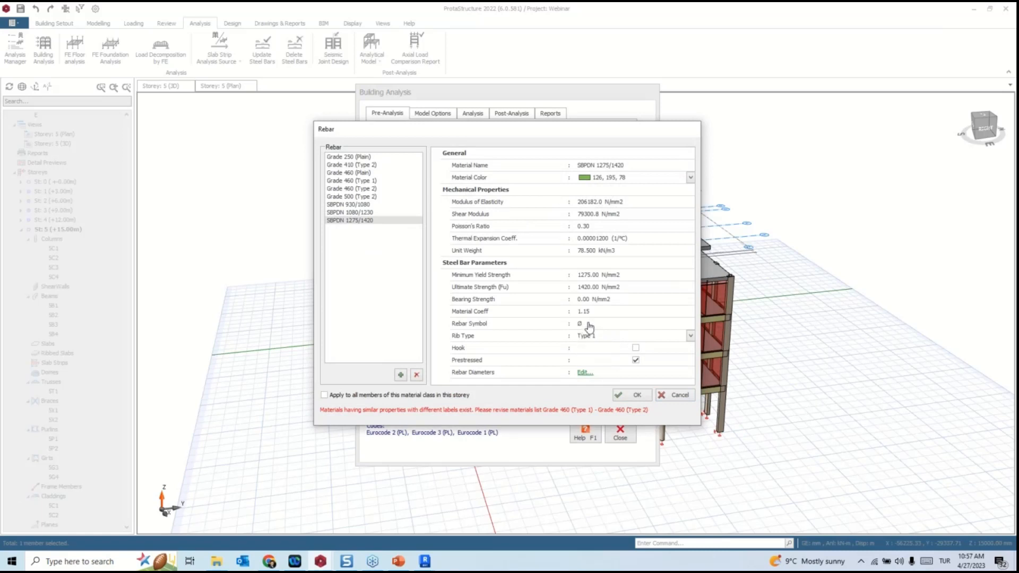
click(674, 395)
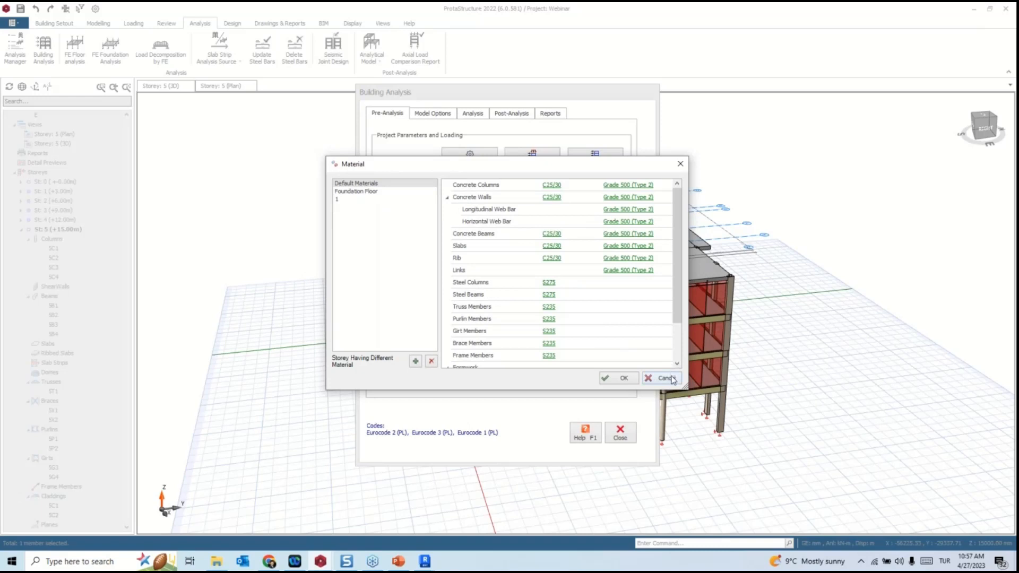
click(624, 378)
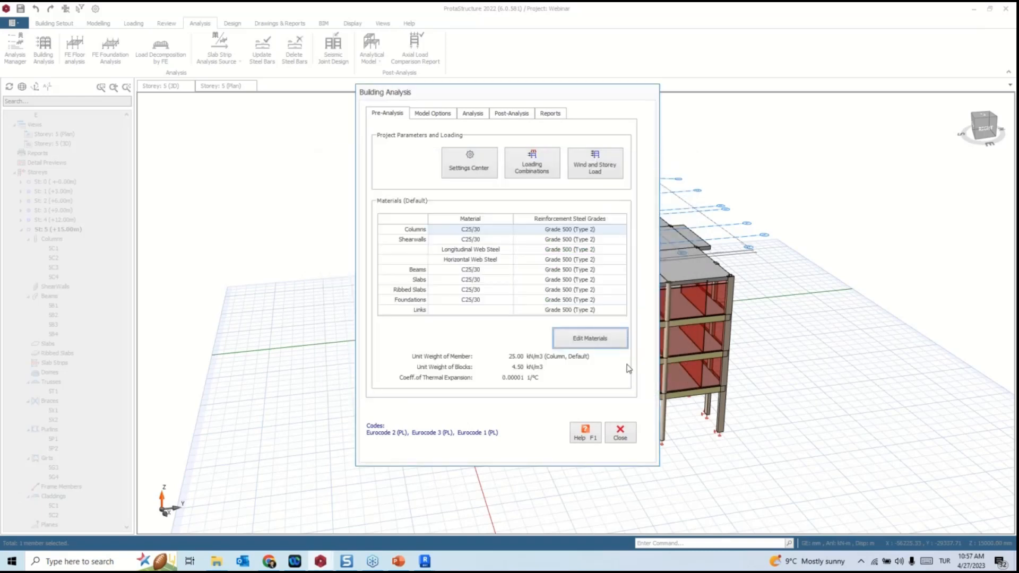
Examine the available display and report languages in the environment settings and leave the settings without saving.
click(485, 168)
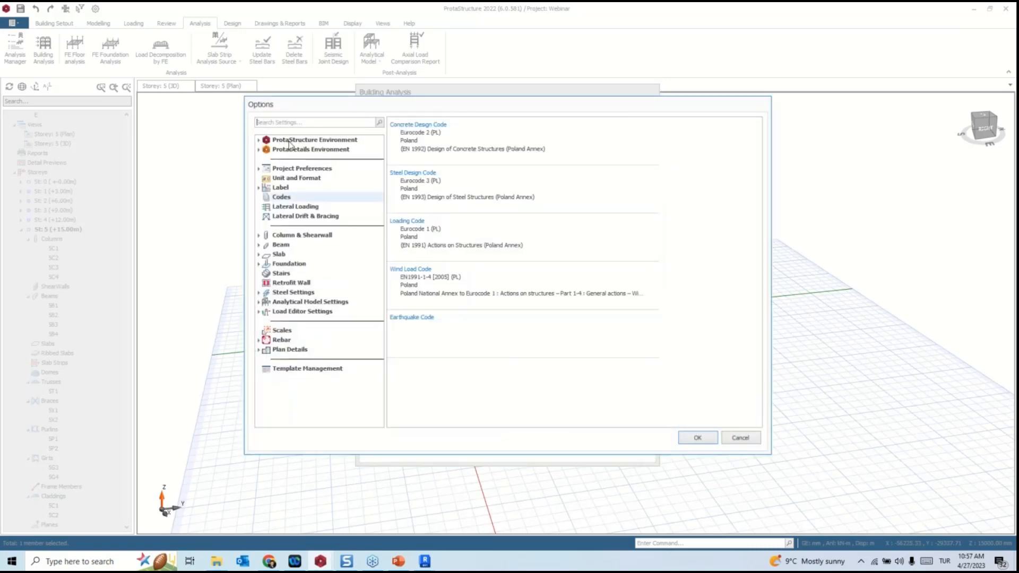
click(290, 140)
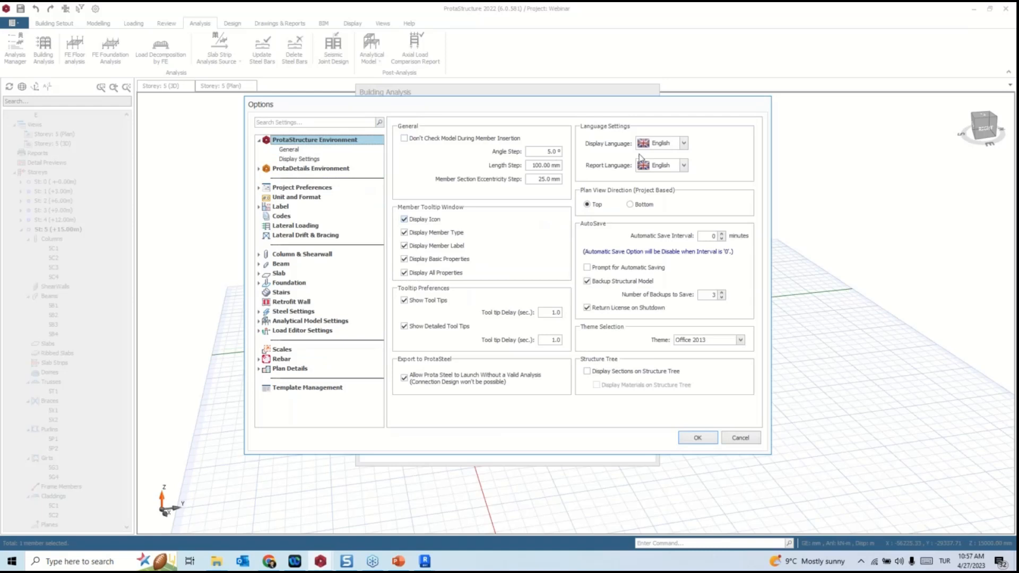
click(683, 143)
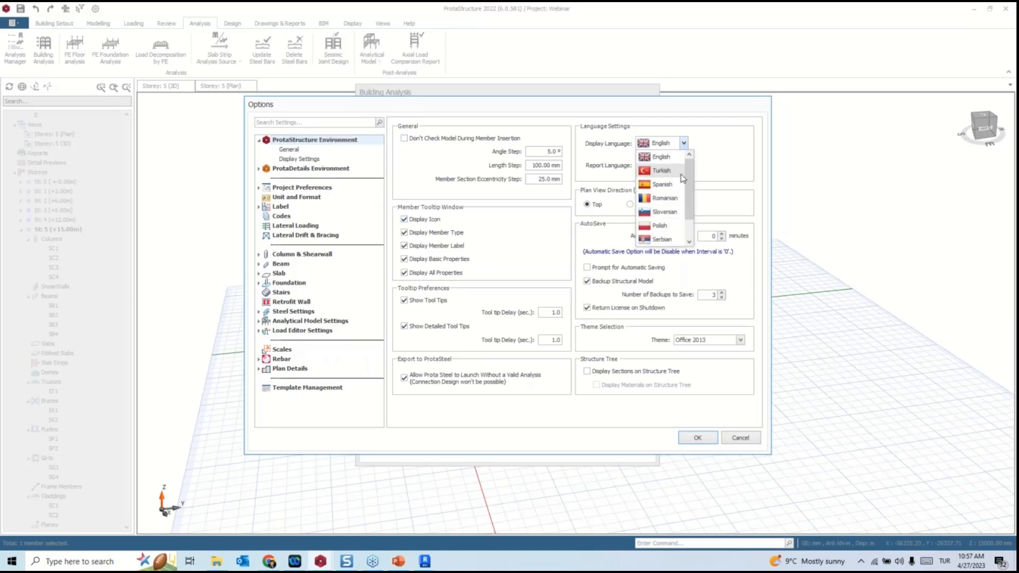
drag(690, 176, 694, 199)
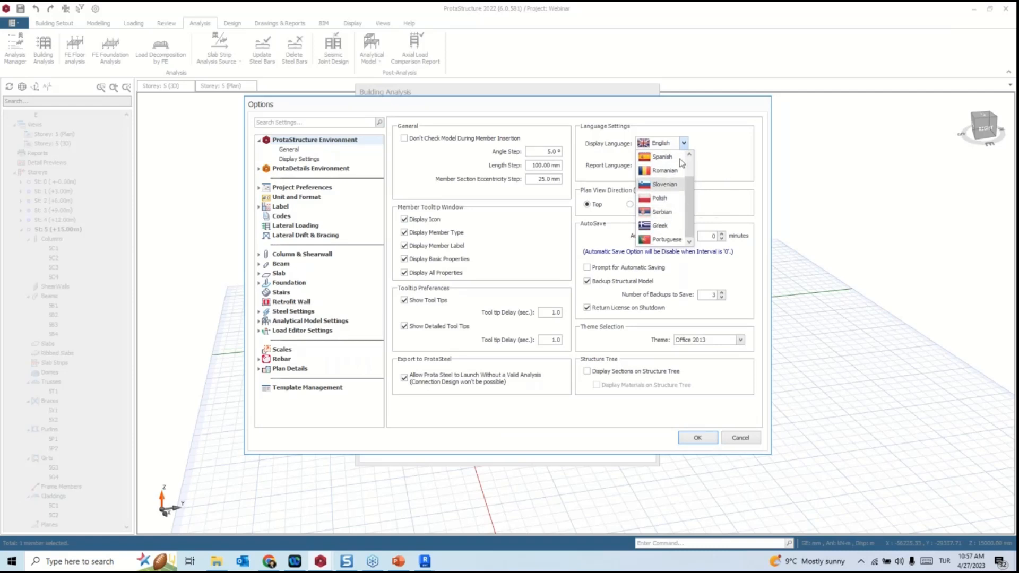
click(724, 157)
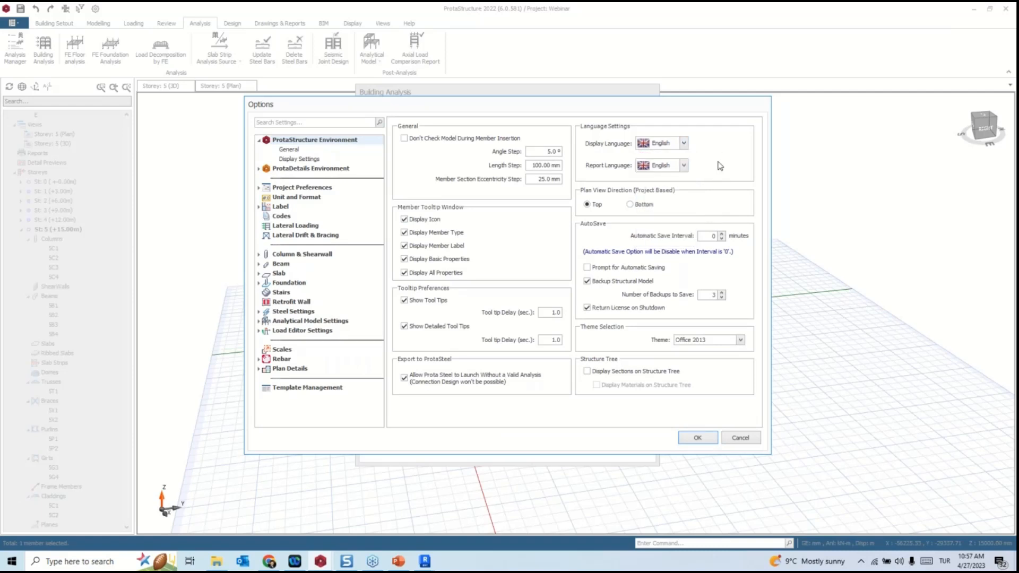
click(684, 165)
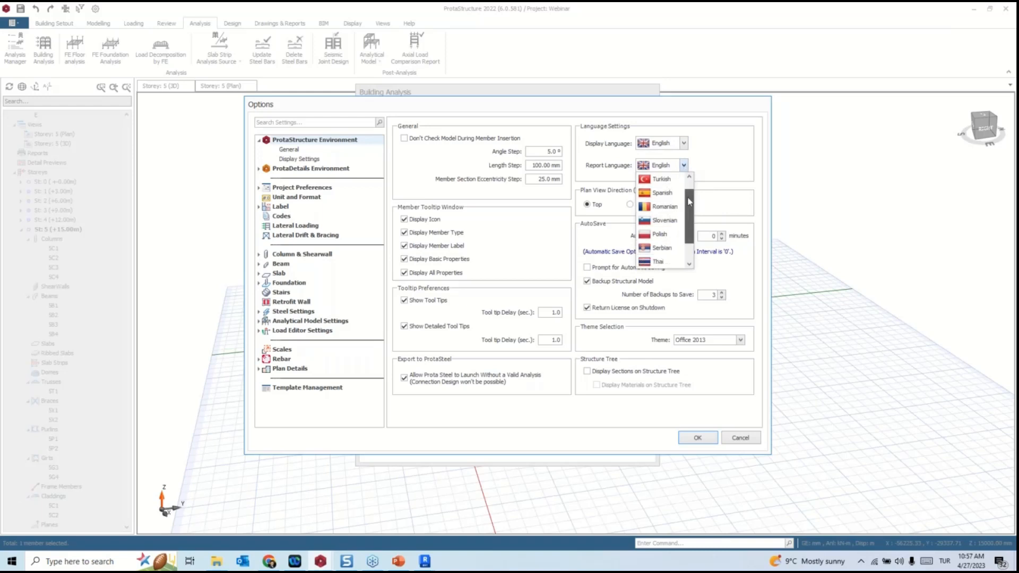
scroll(689, 237, down, 2)
click(729, 151)
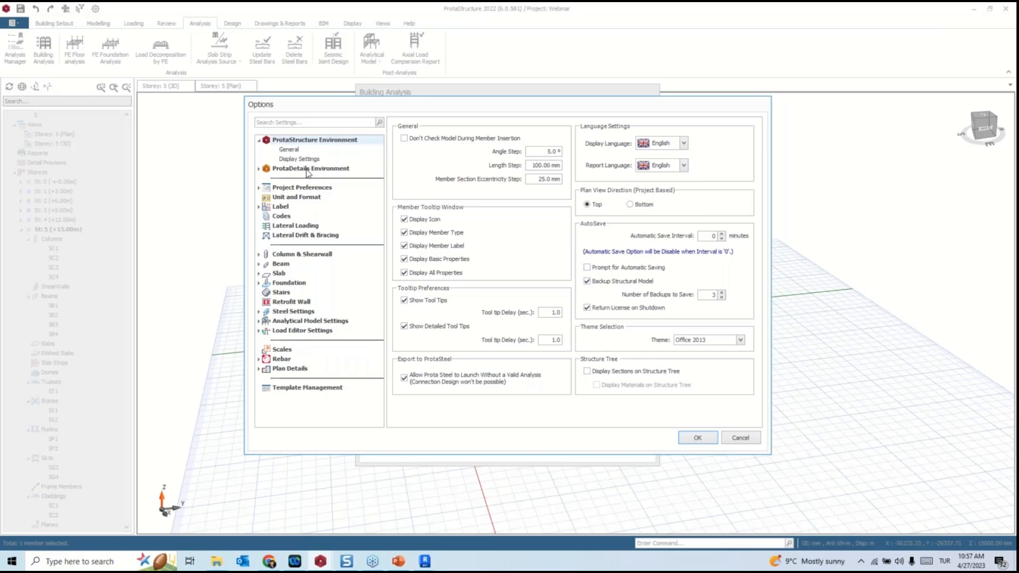
click(739, 438)
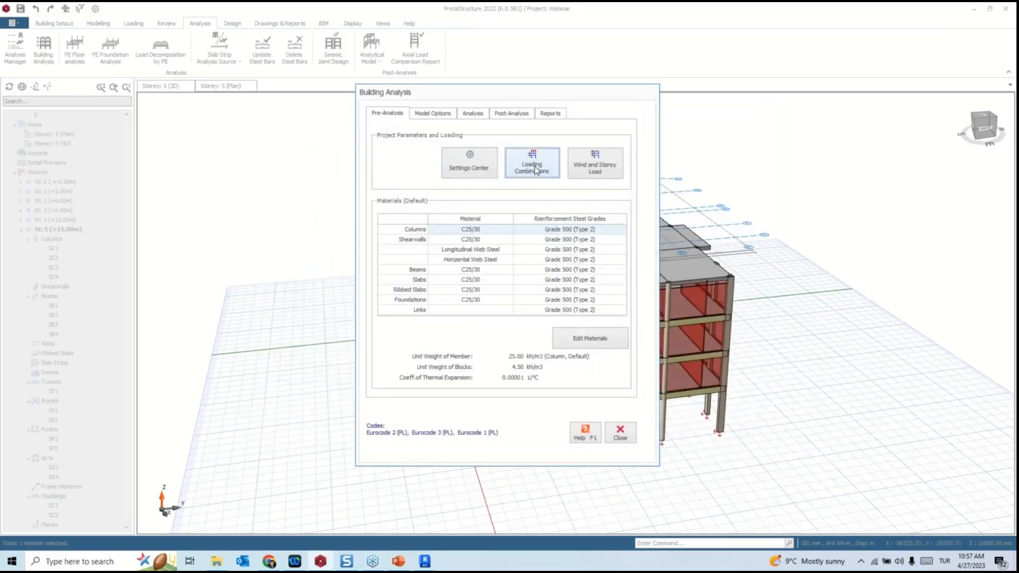
Generate the load combinations automatically with dead, live, pattern and notional loading, leaving wind loading and soil pressure disabled.
click(532, 168)
click(329, 406)
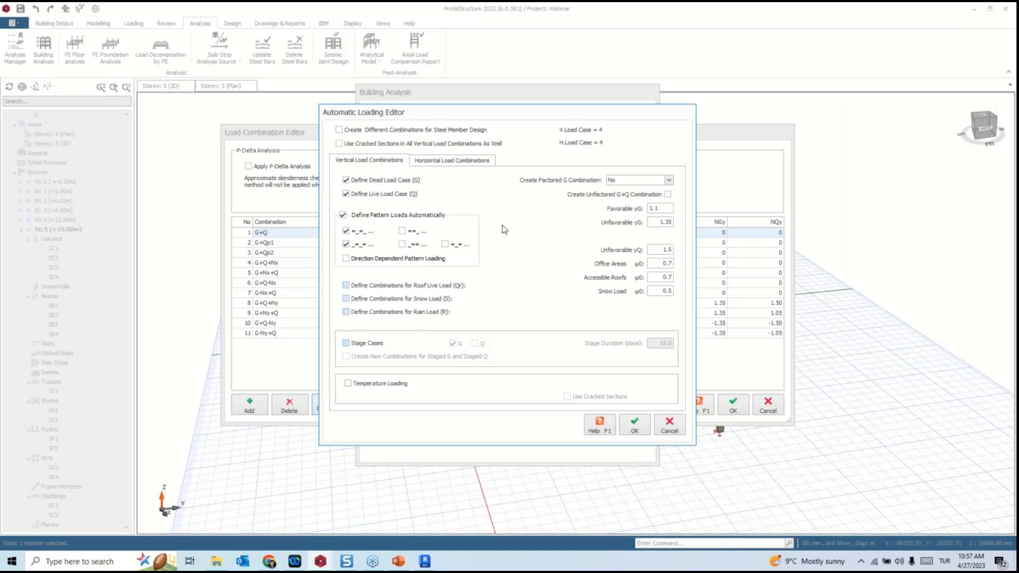
click(459, 164)
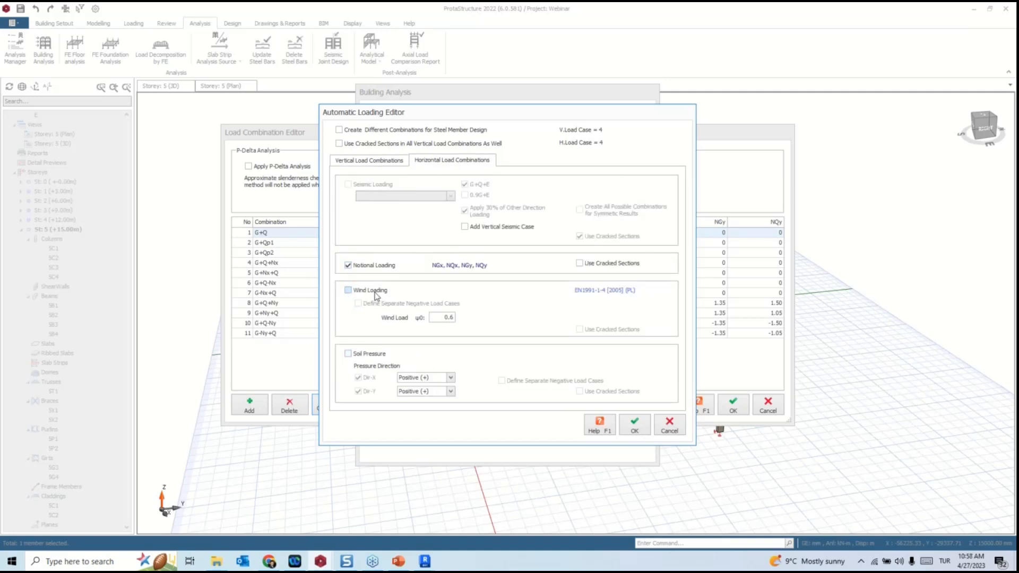
click(348, 353)
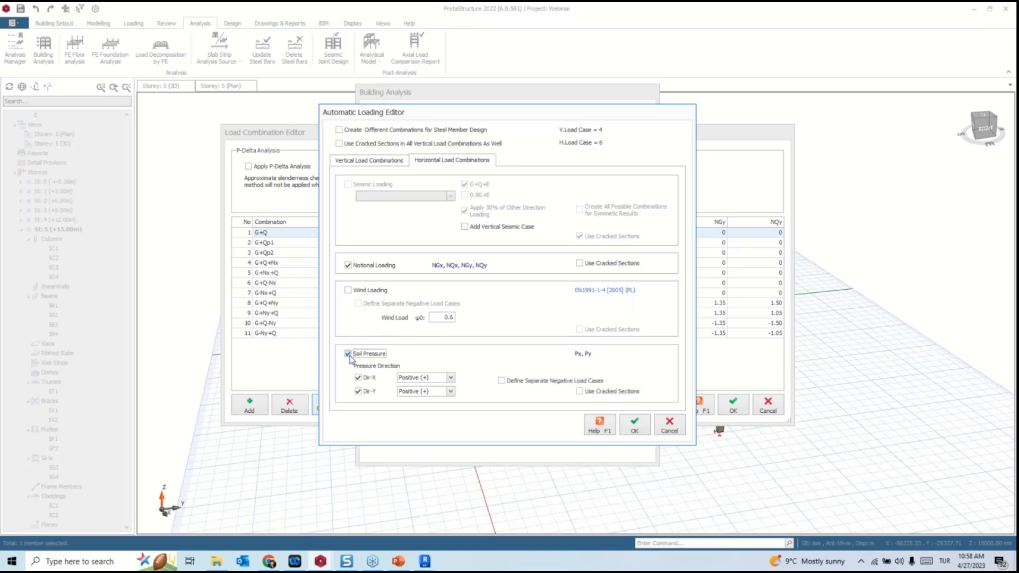
click(348, 354)
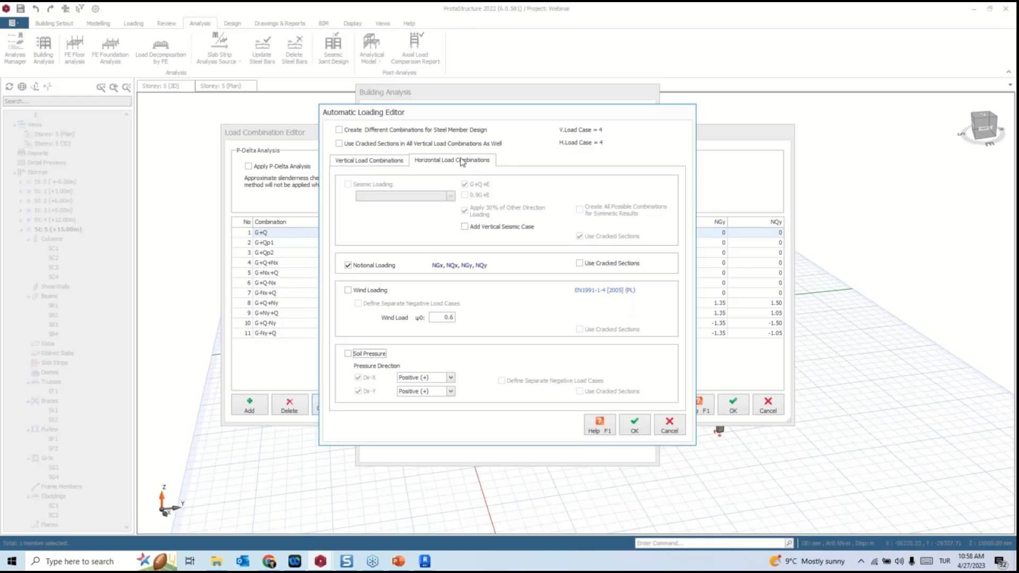
click(392, 162)
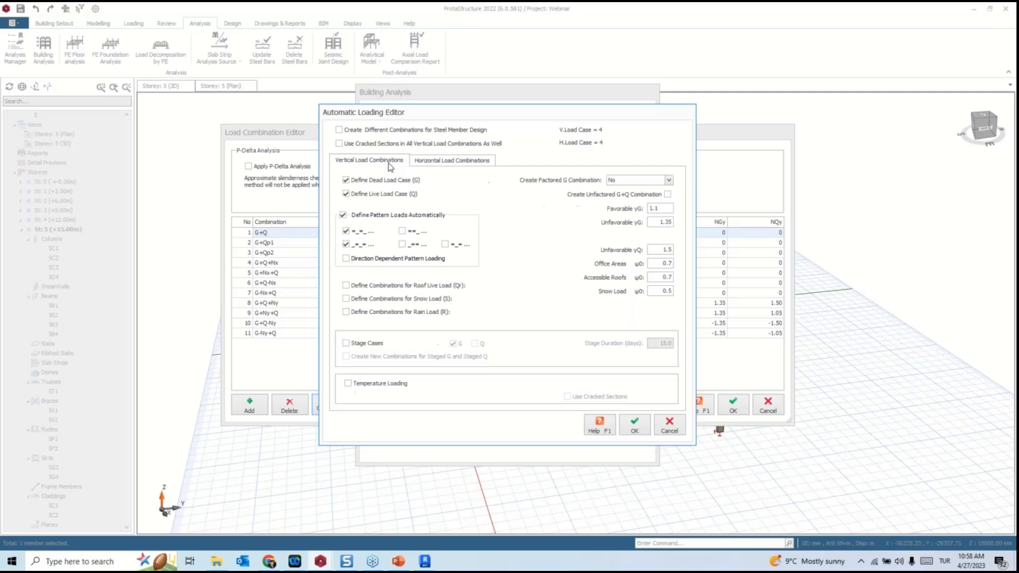
click(635, 428)
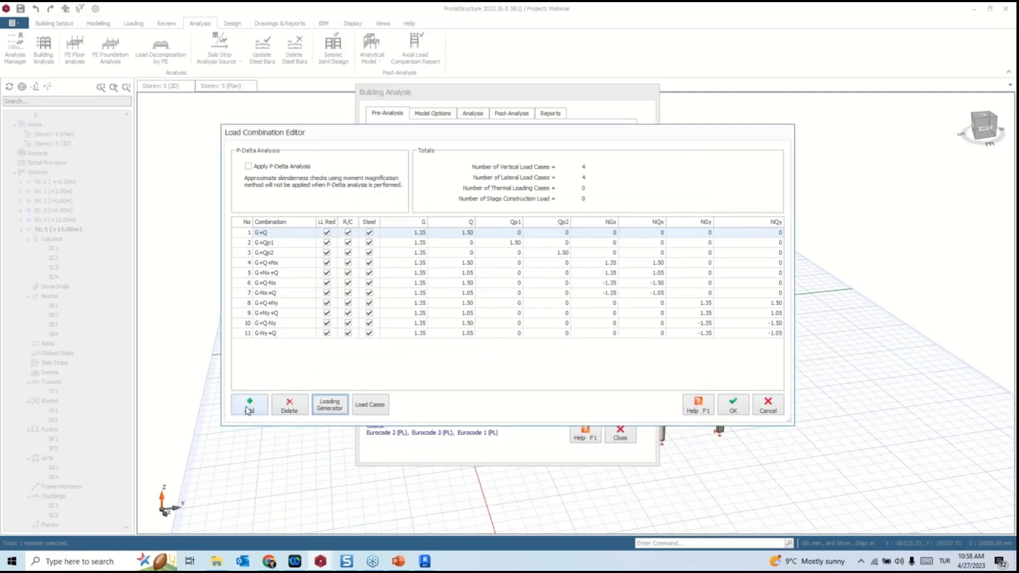
Review the list of load cases and accept the load combinations.
click(382, 405)
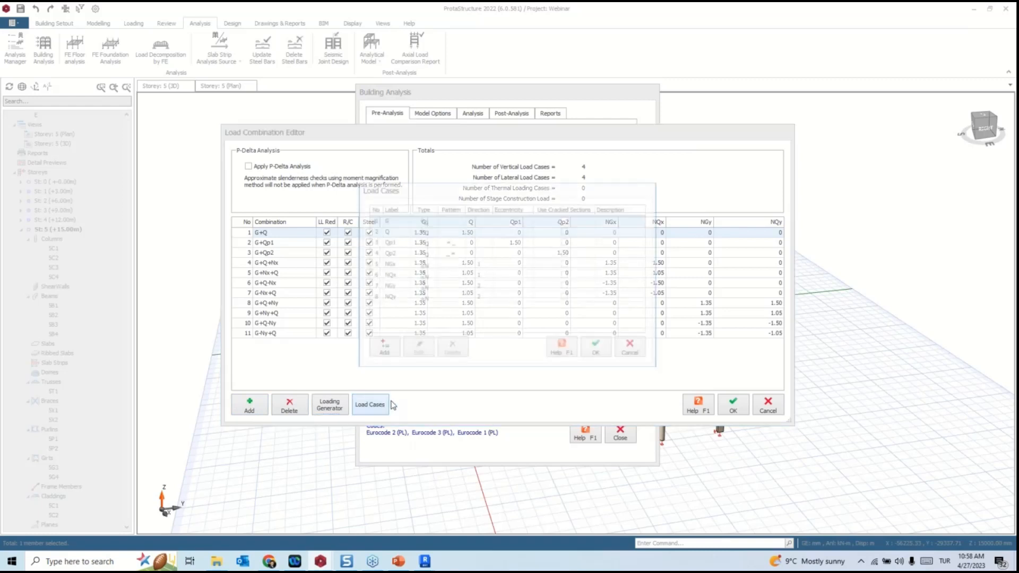
click(633, 350)
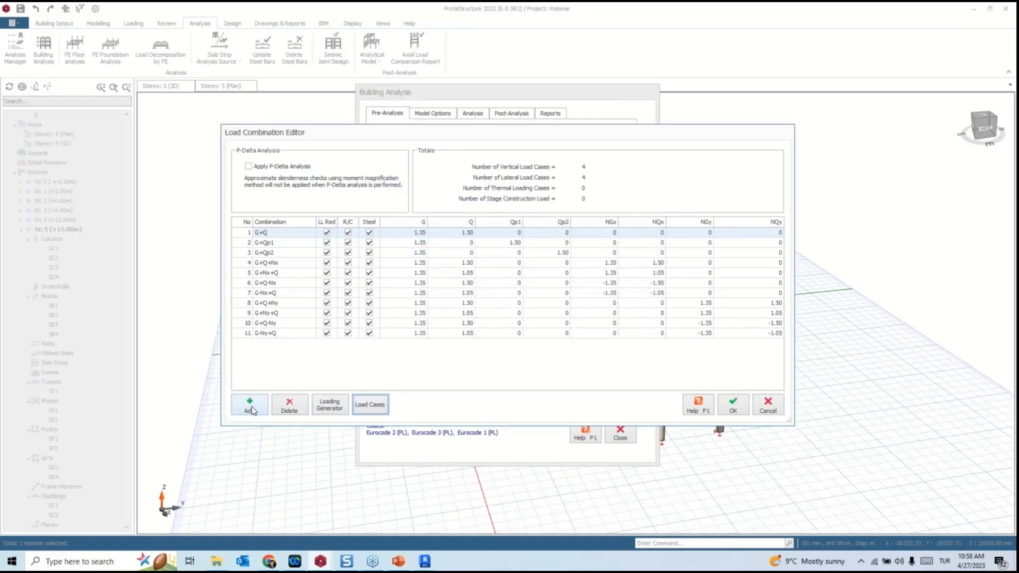
click(735, 406)
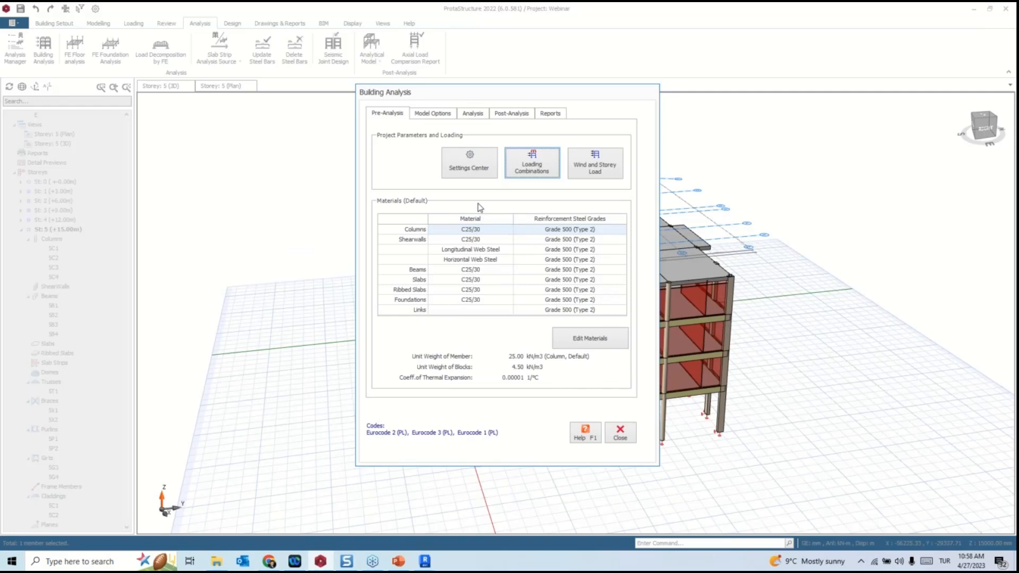
Set the shear wall model to Finite Elements Shell Model in the building analysis.
click(429, 115)
click(426, 132)
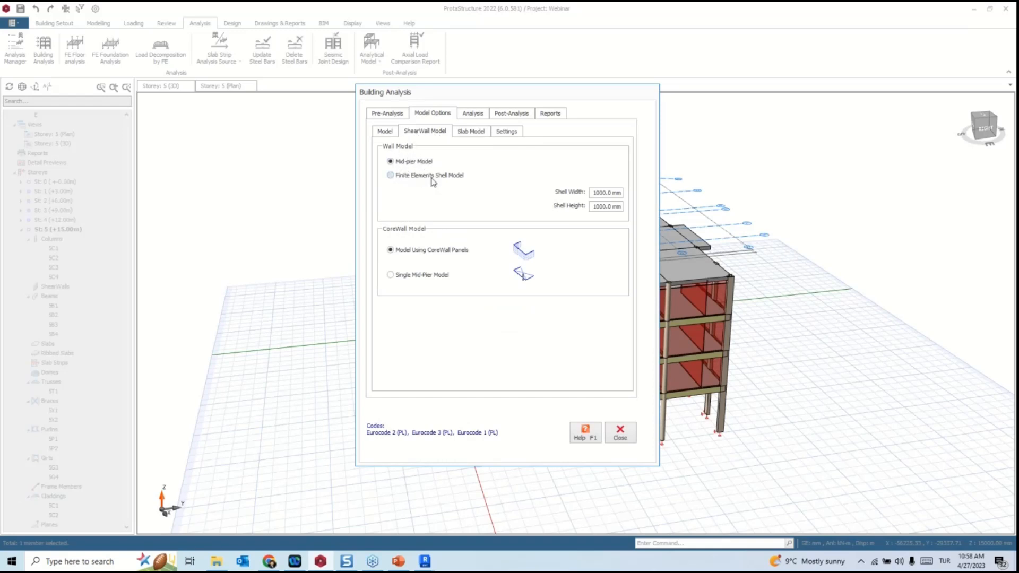
click(407, 179)
Include slabs in the building model's finite element mesh and select storeys 1 to 4 for meshing.
click(471, 132)
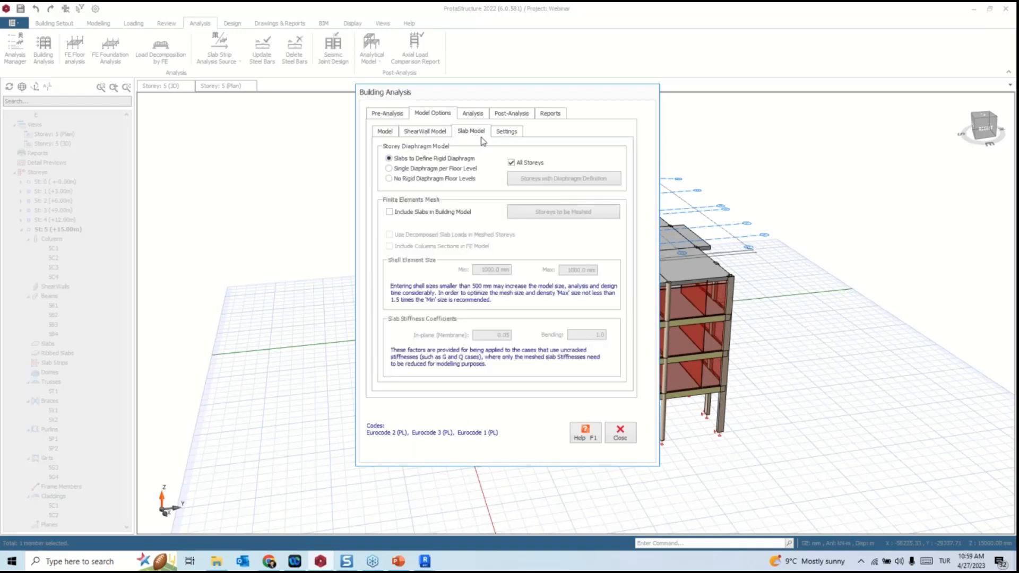
click(418, 213)
click(587, 213)
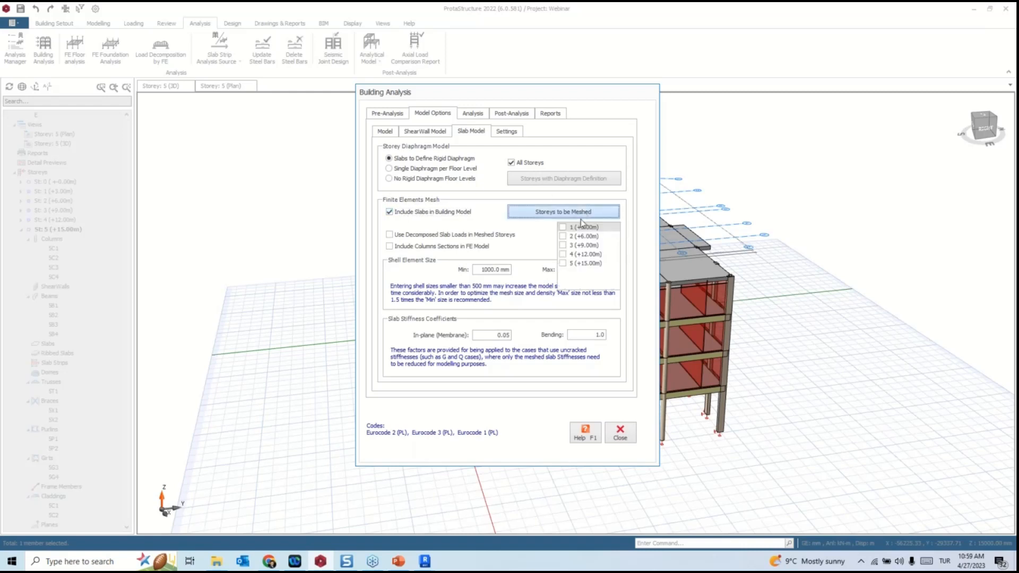
click(563, 237)
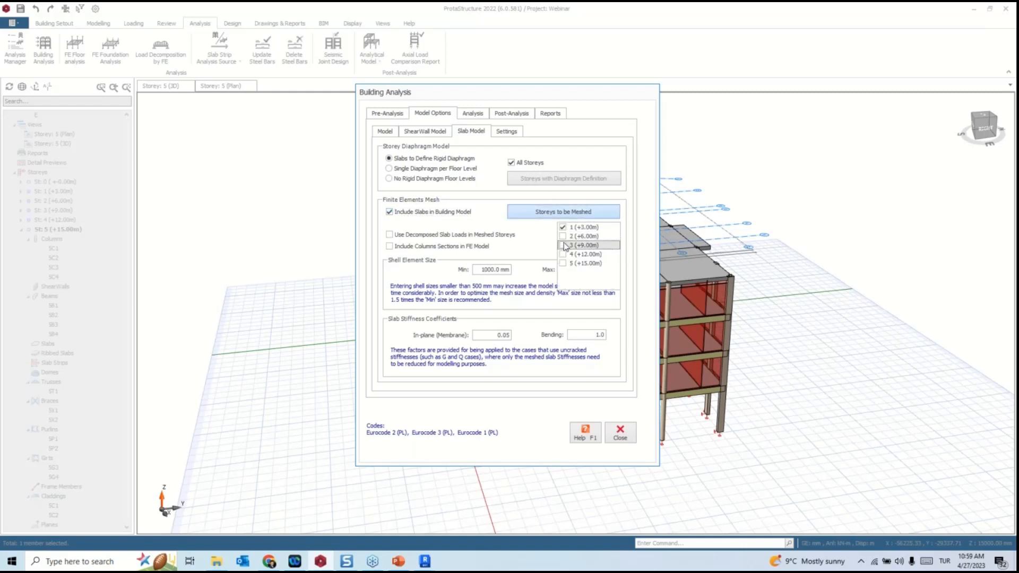
click(562, 245)
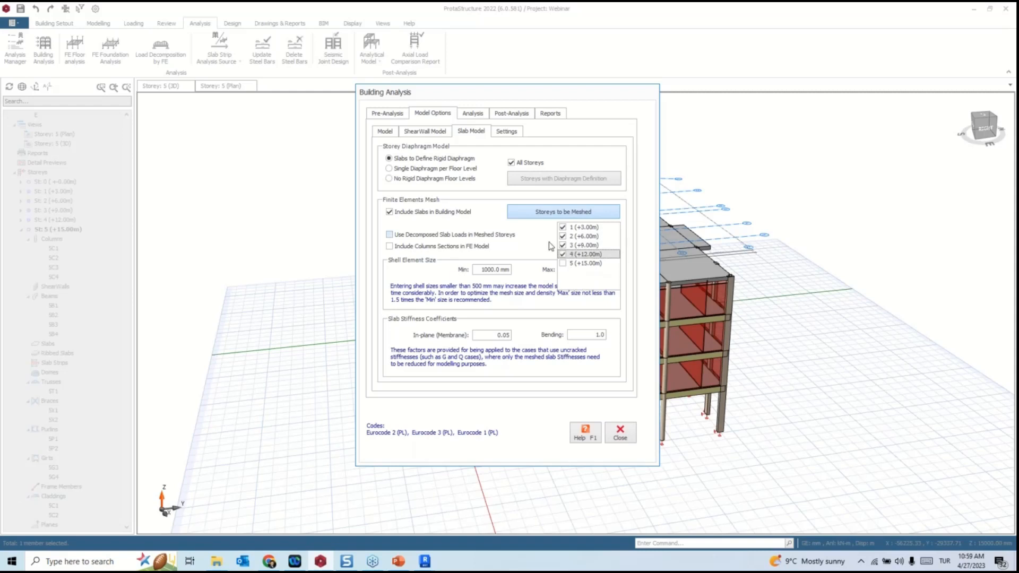
Disable the all-storeys option for the rigid diaphragm, check the storeys with diaphragm definition, and enable the option again.
click(512, 162)
click(530, 180)
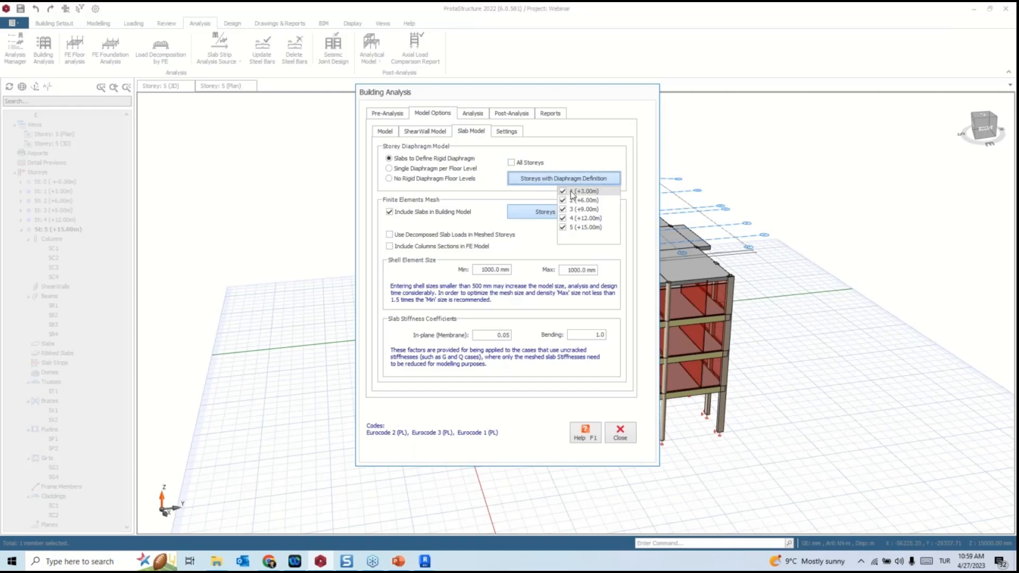
click(513, 164)
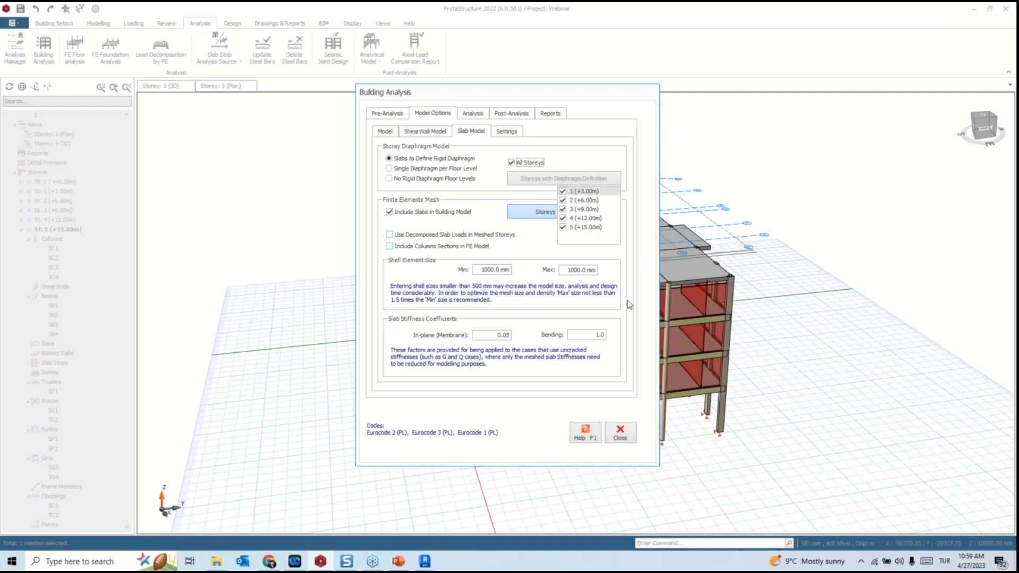
Run the building analysis with column/wall and beam reinforcement design, re-selecting bars for both, plus the steel member design check.
click(475, 112)
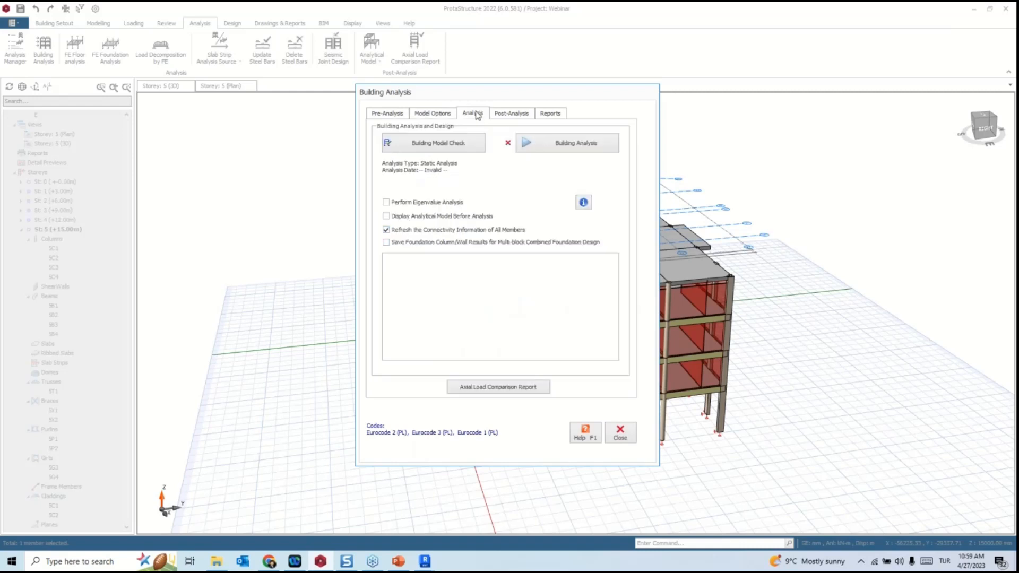
click(572, 148)
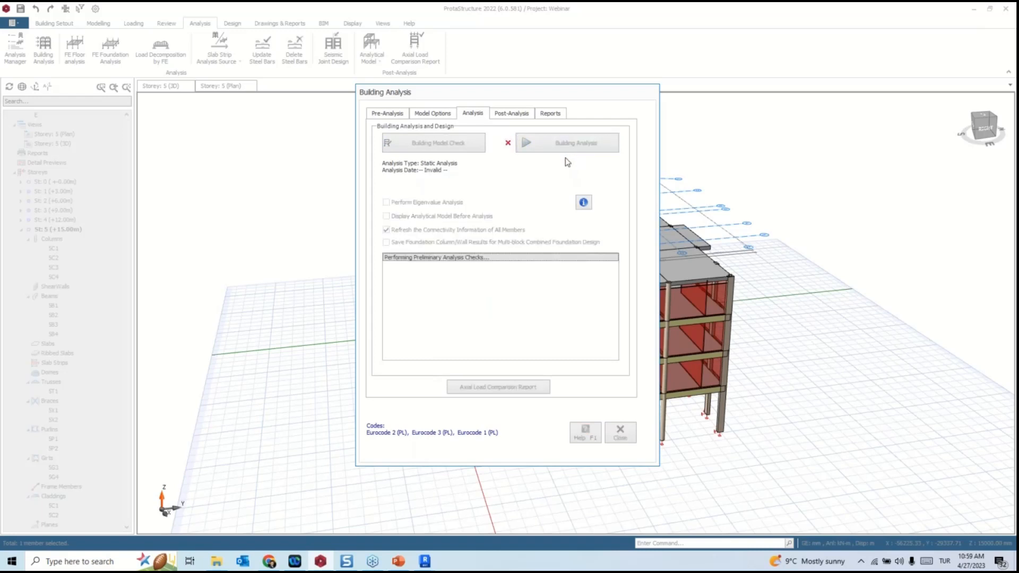
click(480, 239)
click(472, 254)
click(467, 281)
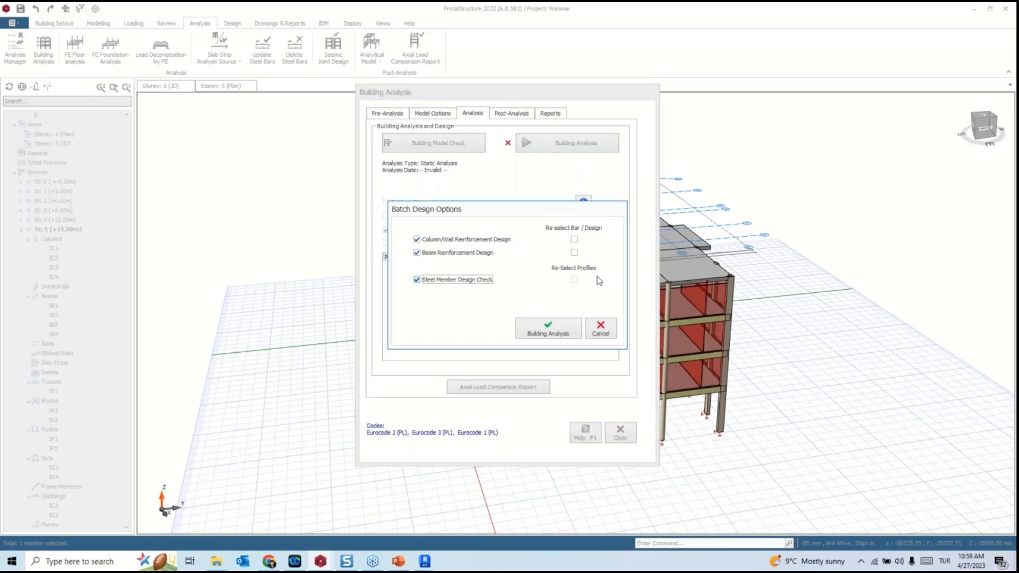
click(574, 239)
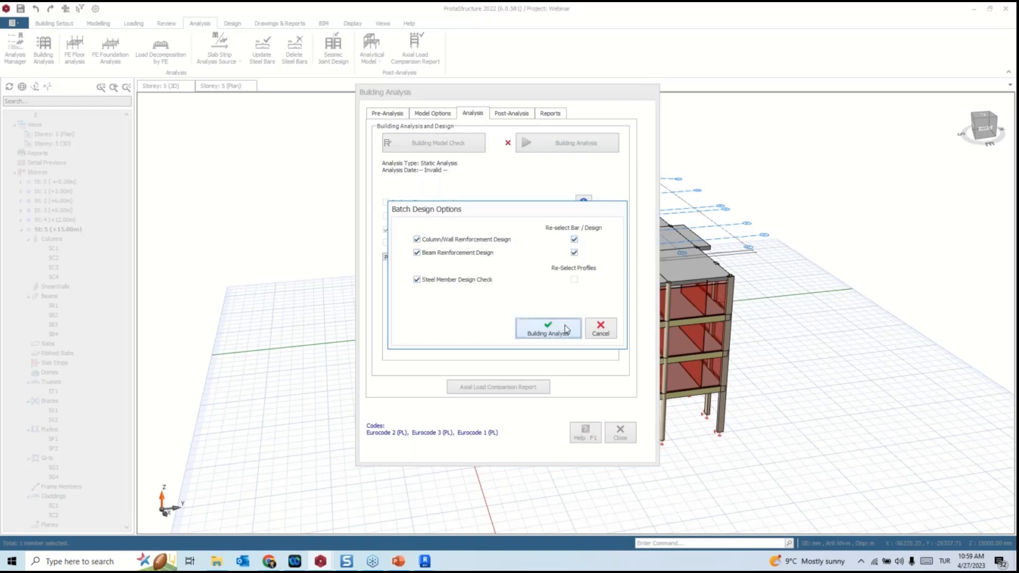
click(548, 328)
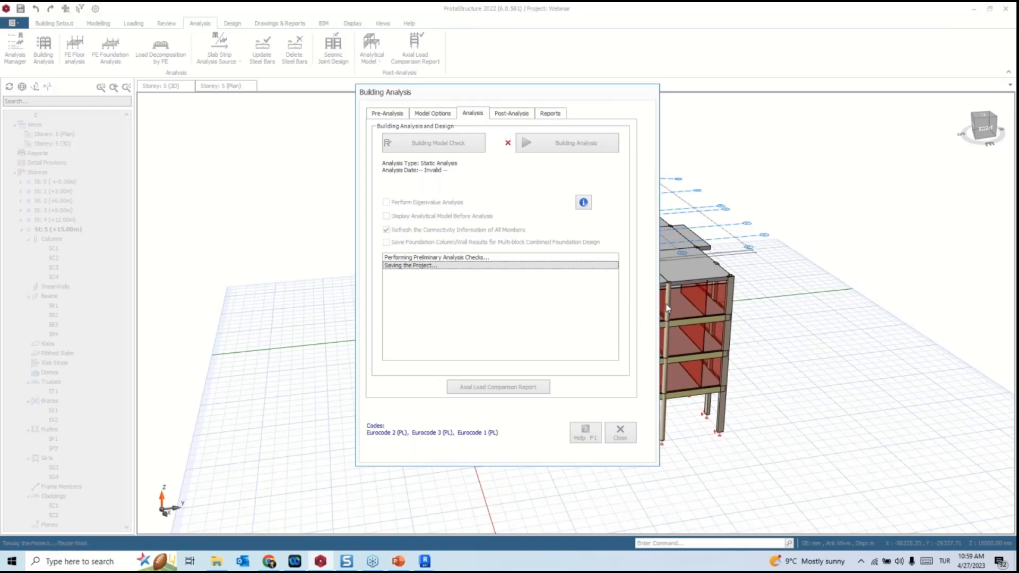
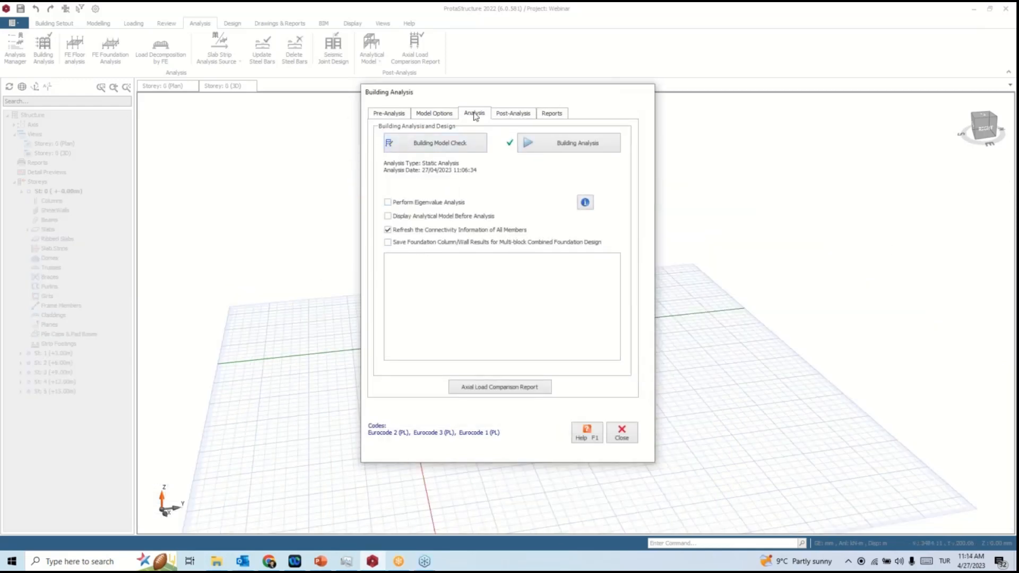
Display the axial force diagrams on the analytical model for the G+Q load combination.
click(513, 113)
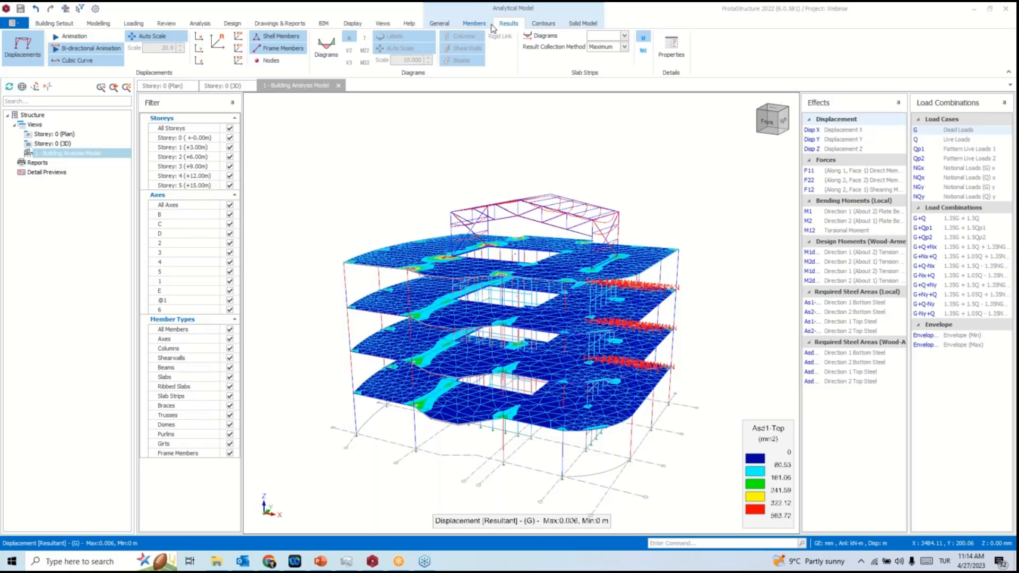
click(326, 48)
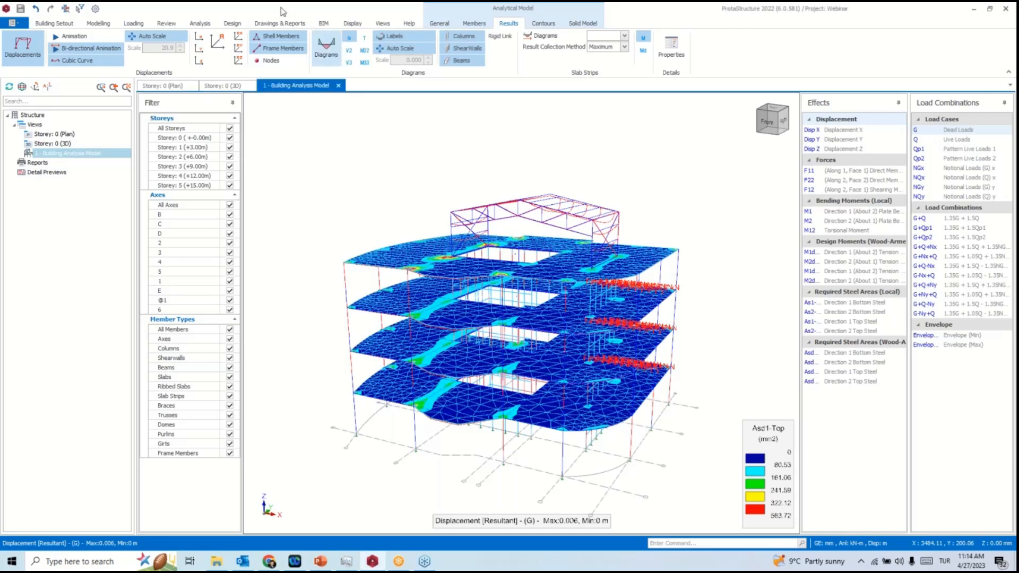
click(349, 40)
click(924, 221)
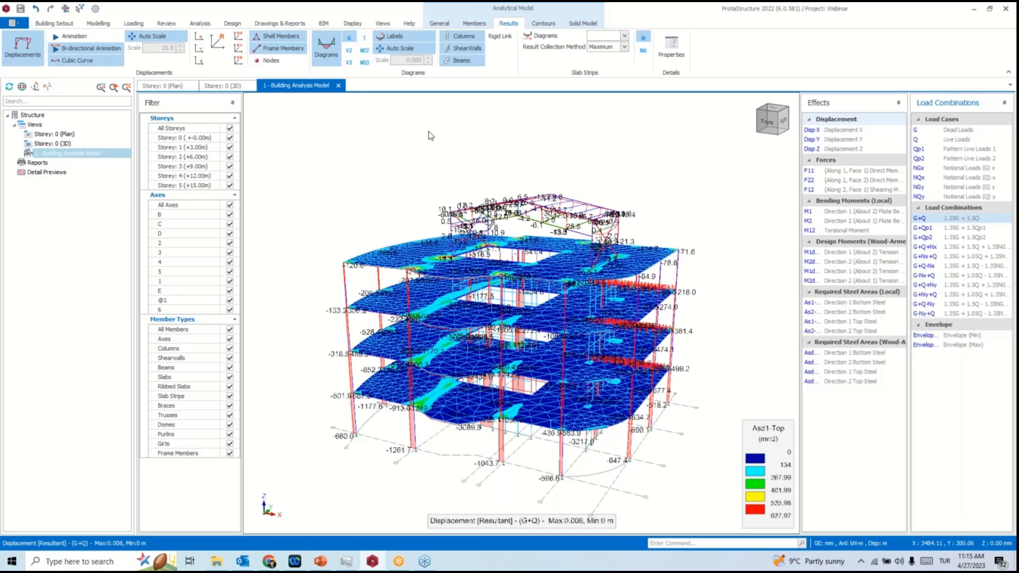
View the Direction 1 bottom and top required steel area (Wood-Armer) contours of the slabs.
click(543, 24)
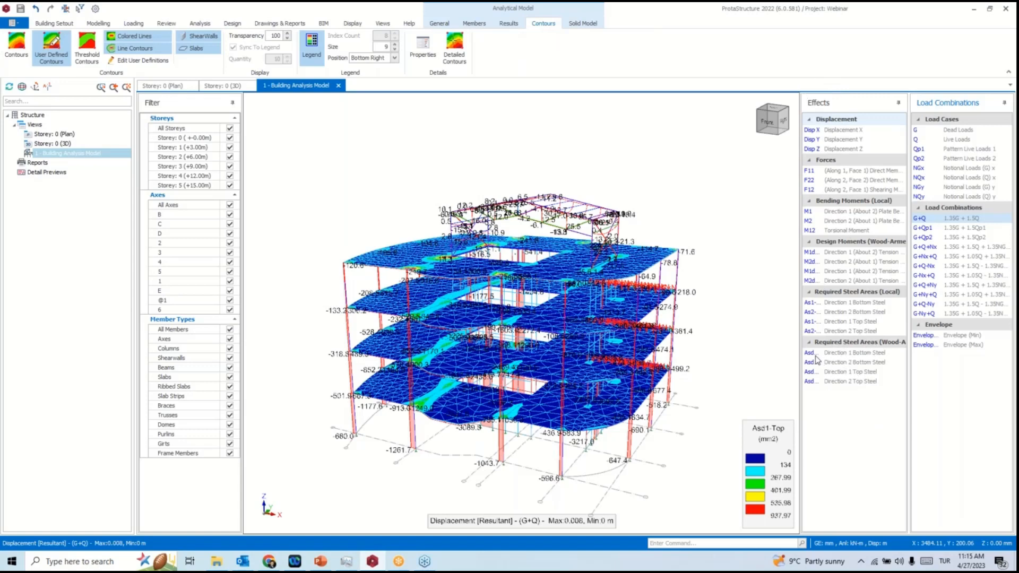
click(813, 352)
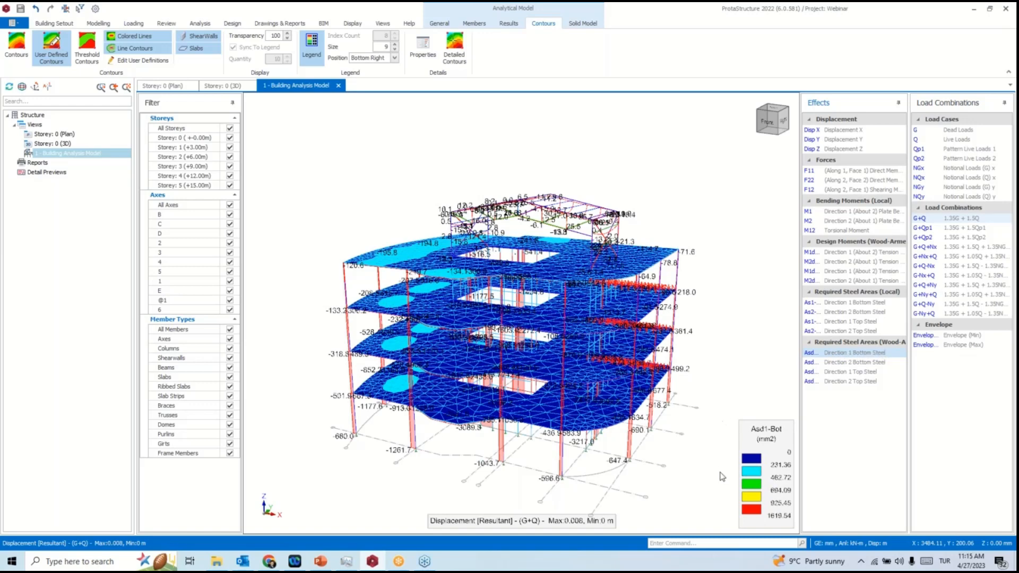
click(857, 373)
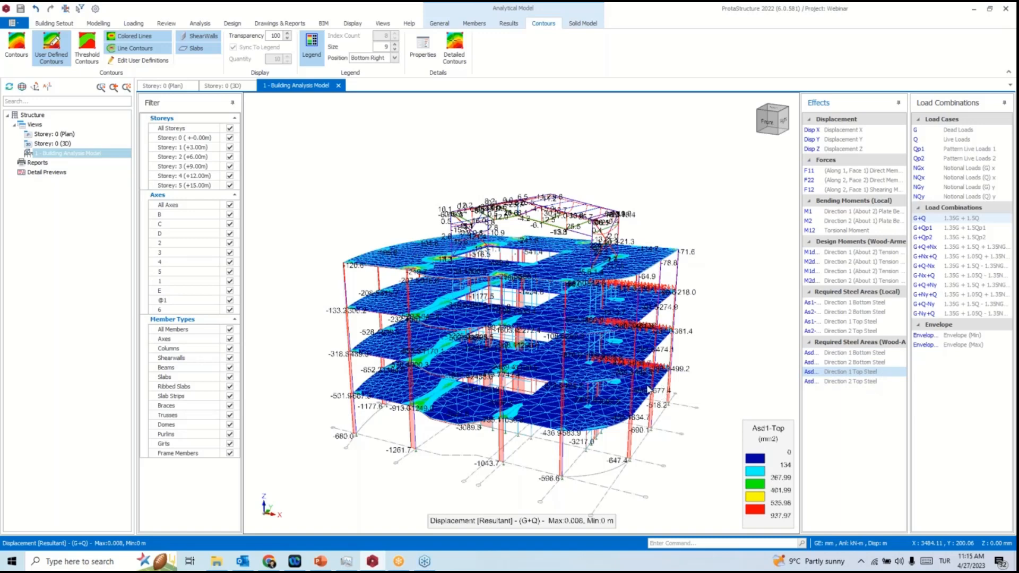
scroll(649, 389, up, 2)
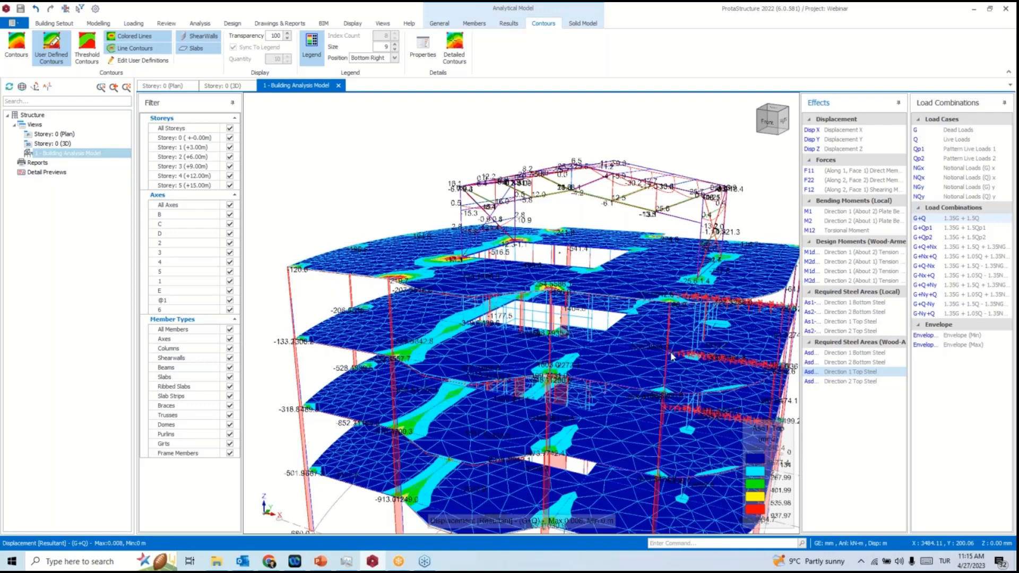
scroll(672, 357, down, 3)
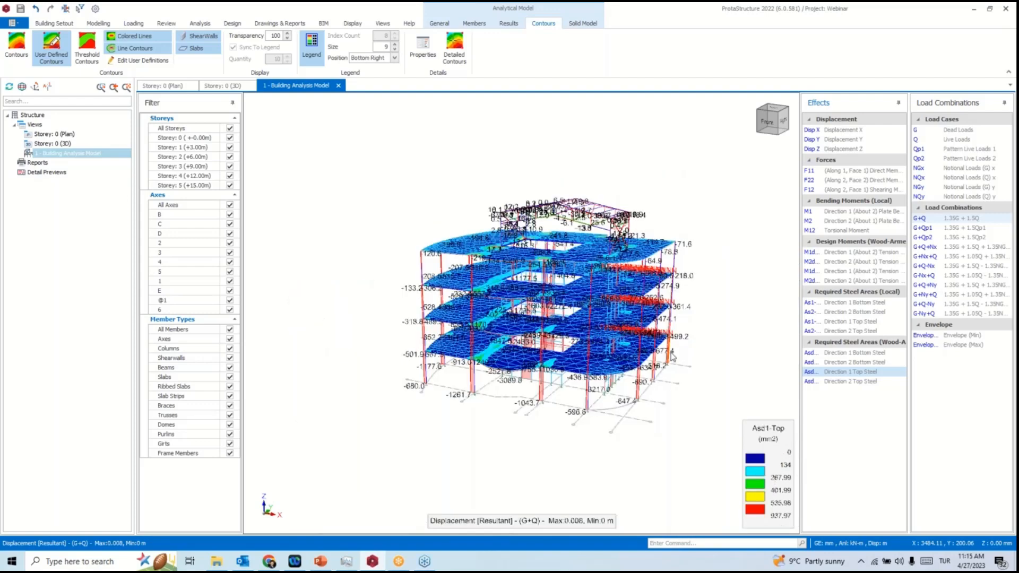
scroll(673, 361, up, 1)
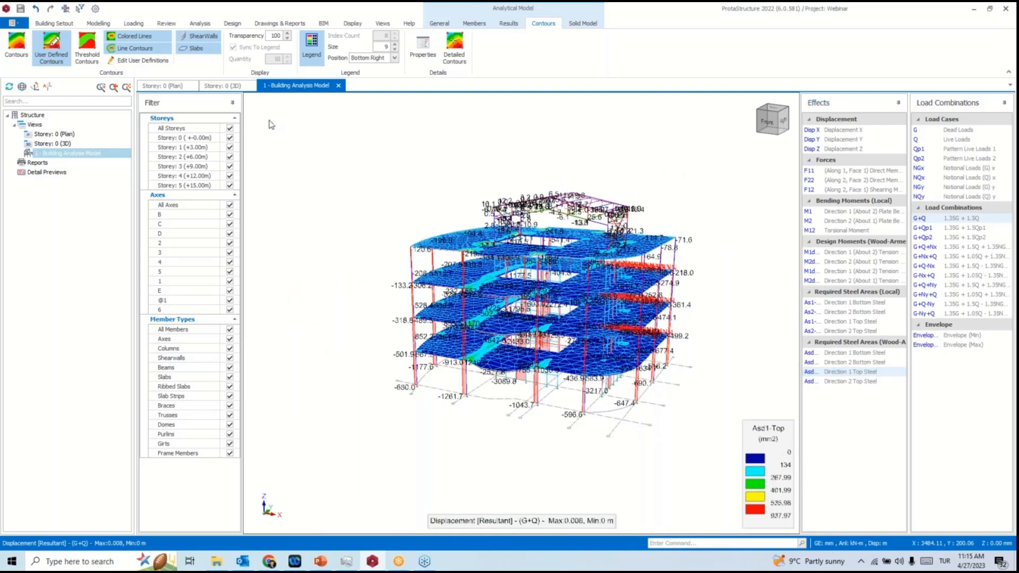
Define the 535.98 contour level as Ø12 rebar at 200 mm spacing and set the legend to show both value and label.
click(137, 62)
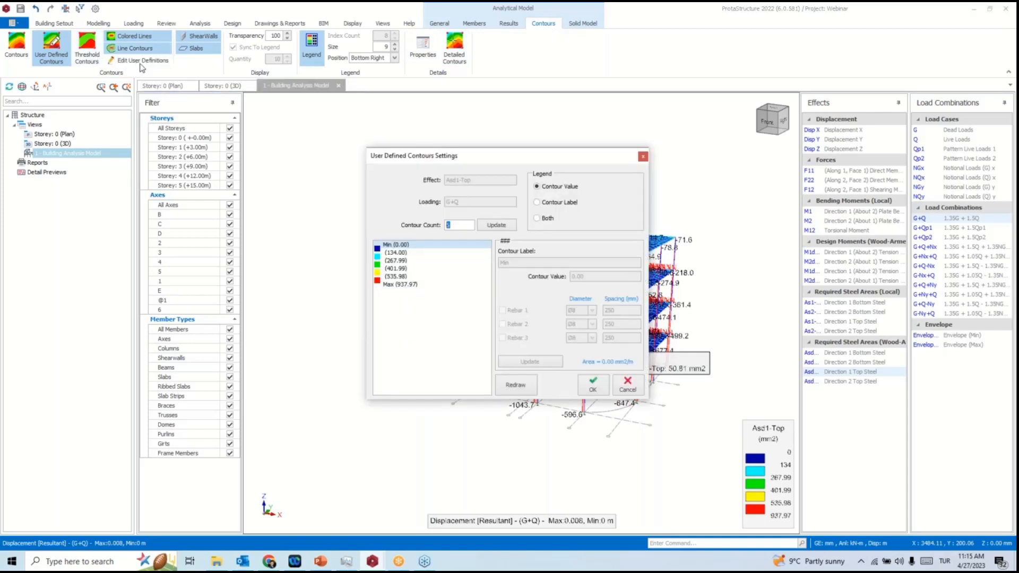
click(402, 277)
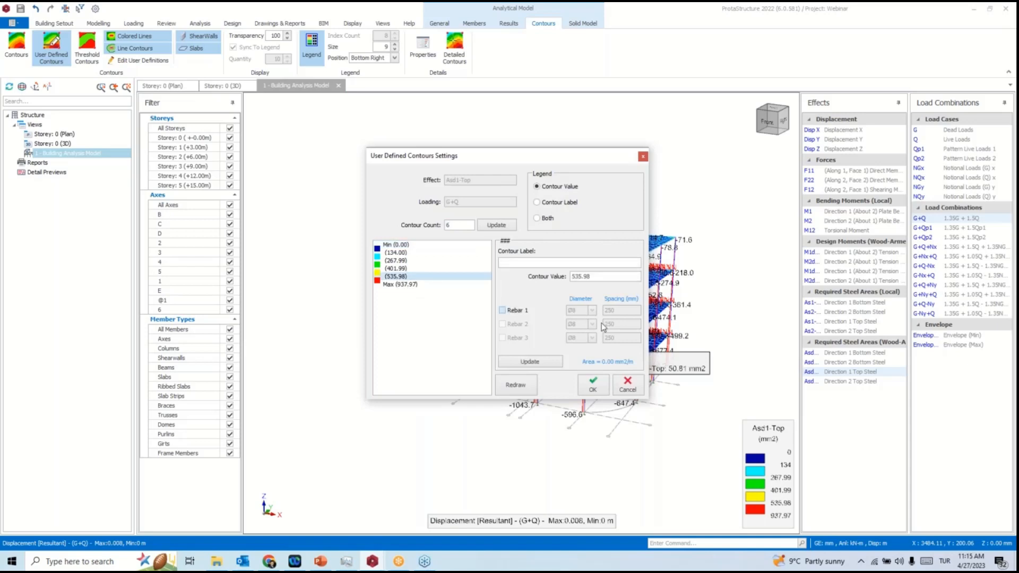
click(515, 310)
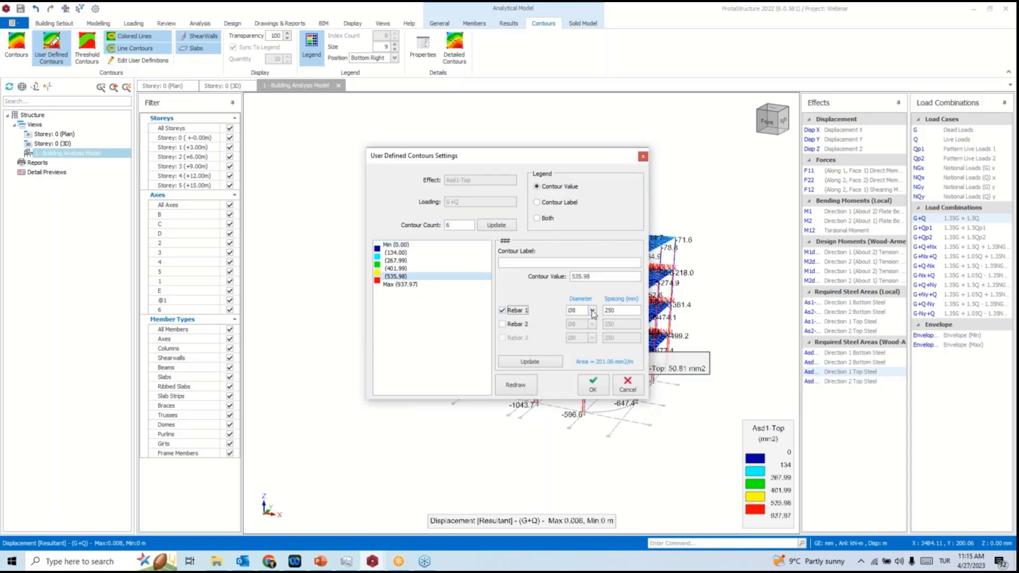
click(592, 311)
click(582, 337)
double_click(627, 310)
text(200)
click(537, 218)
click(531, 362)
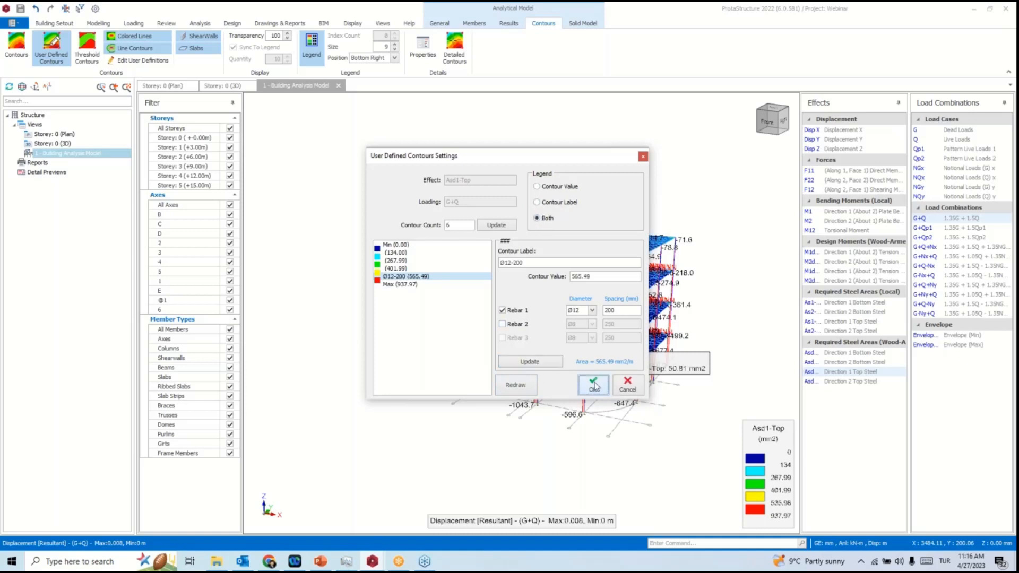
click(592, 384)
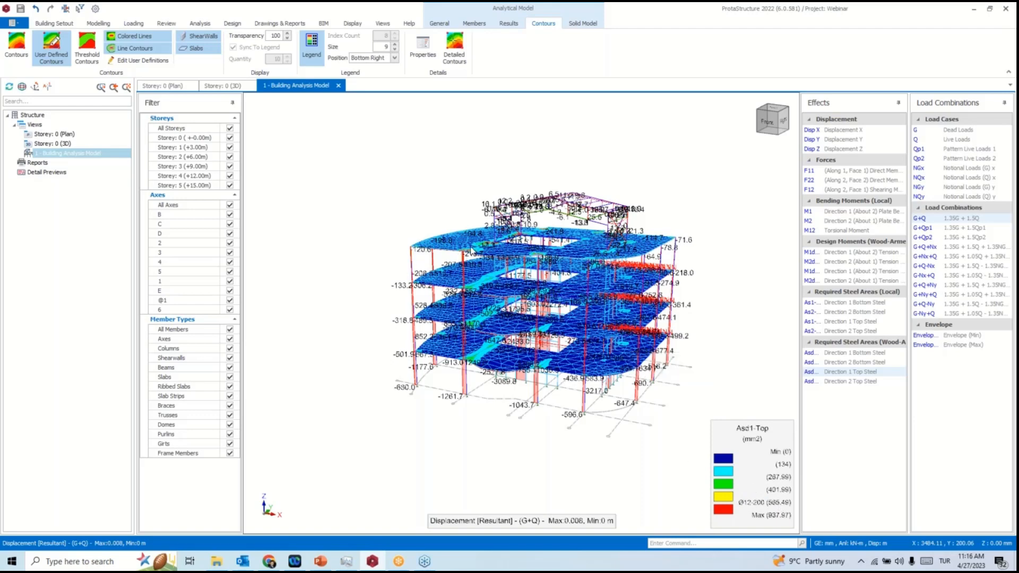
Inspect the slab contours with the user-defined levels and close the building analysis model.
scroll(472, 244, up, 3)
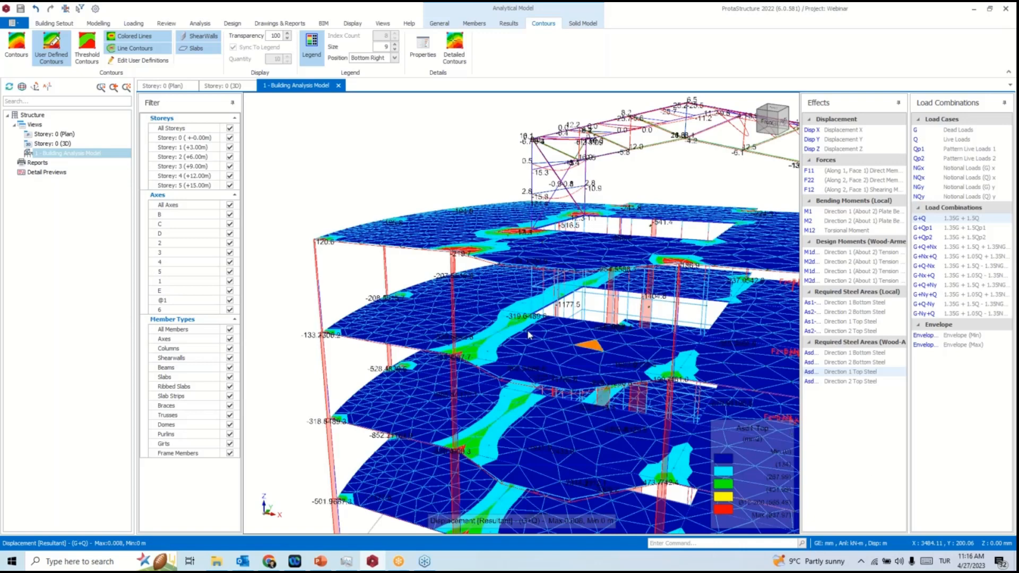
scroll(528, 335, down, 2)
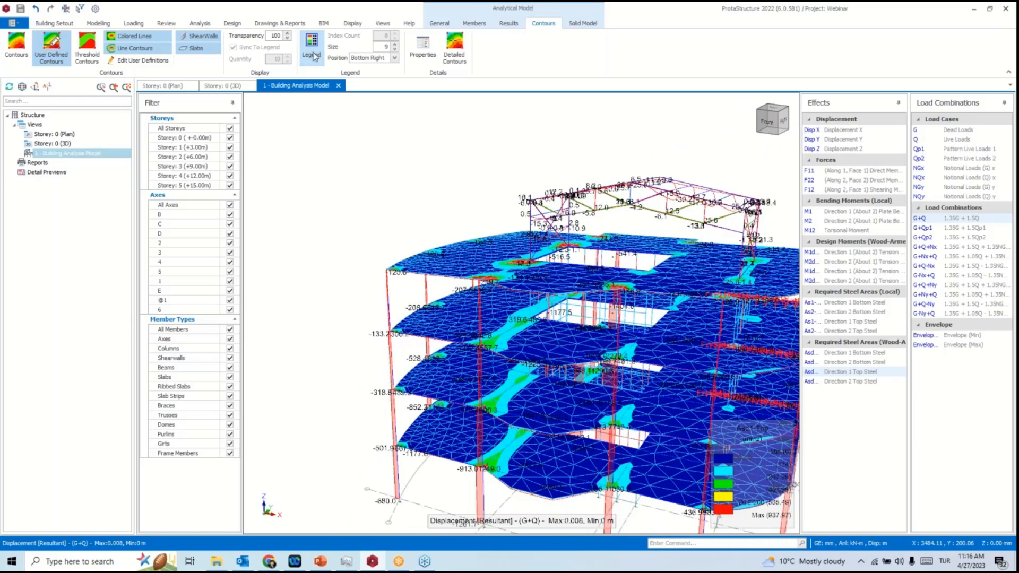
click(339, 85)
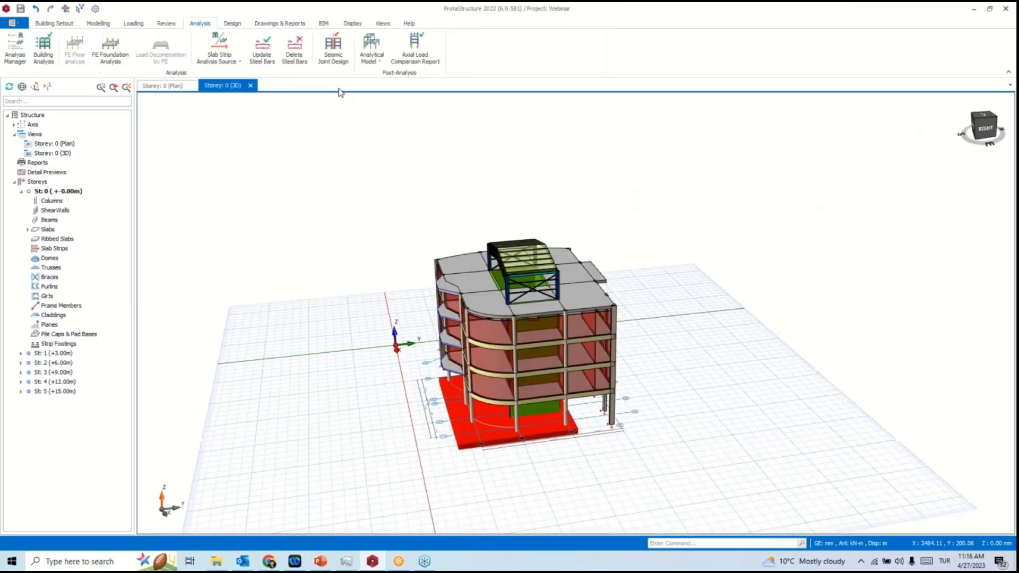
Delete the existing foundation slab and its outline in the storey 0 plan.
middle_drag(497, 341, 556, 318)
click(162, 86)
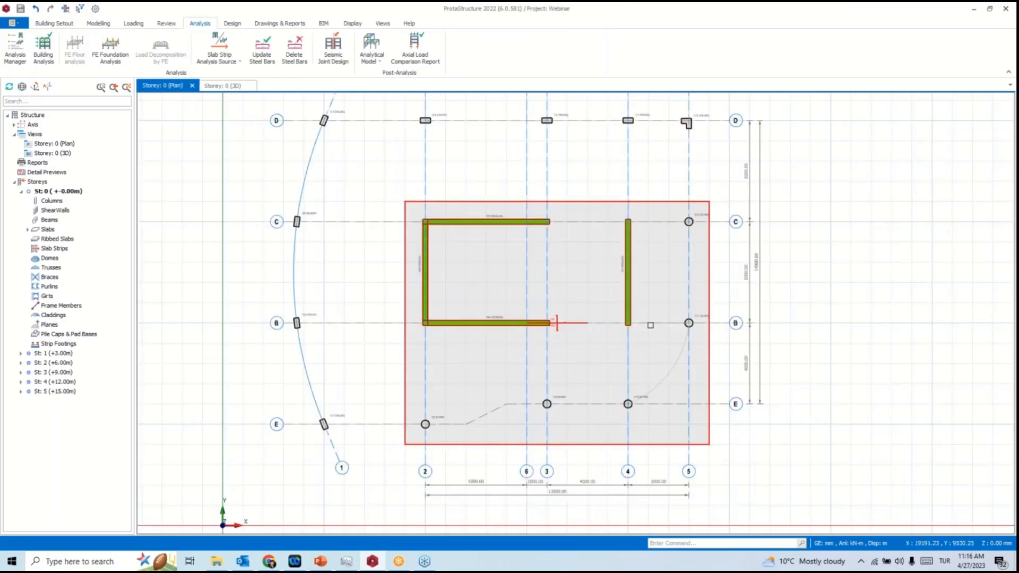
scroll(564, 329, up, 3)
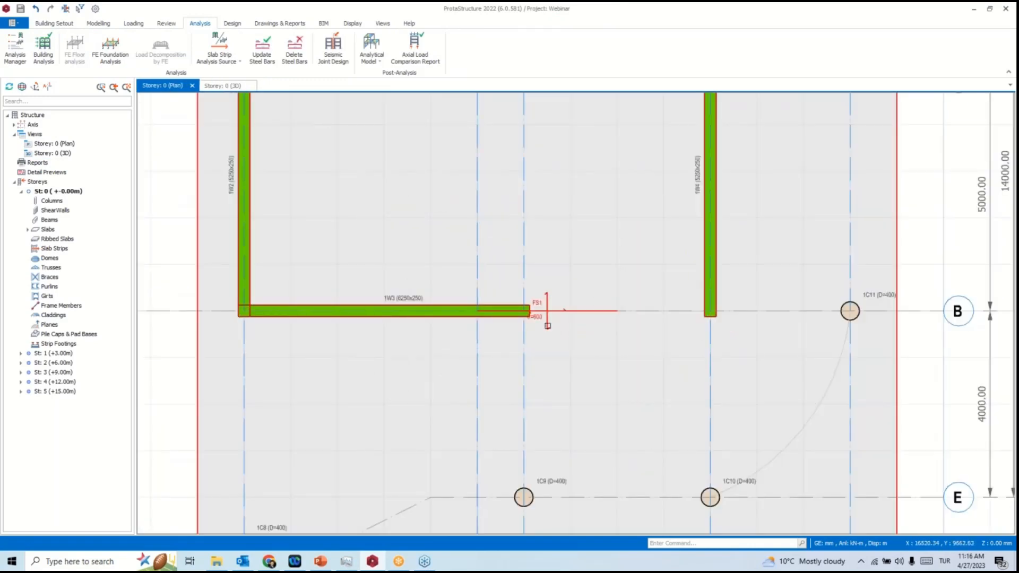
click(547, 326)
scroll(547, 318, down, 5)
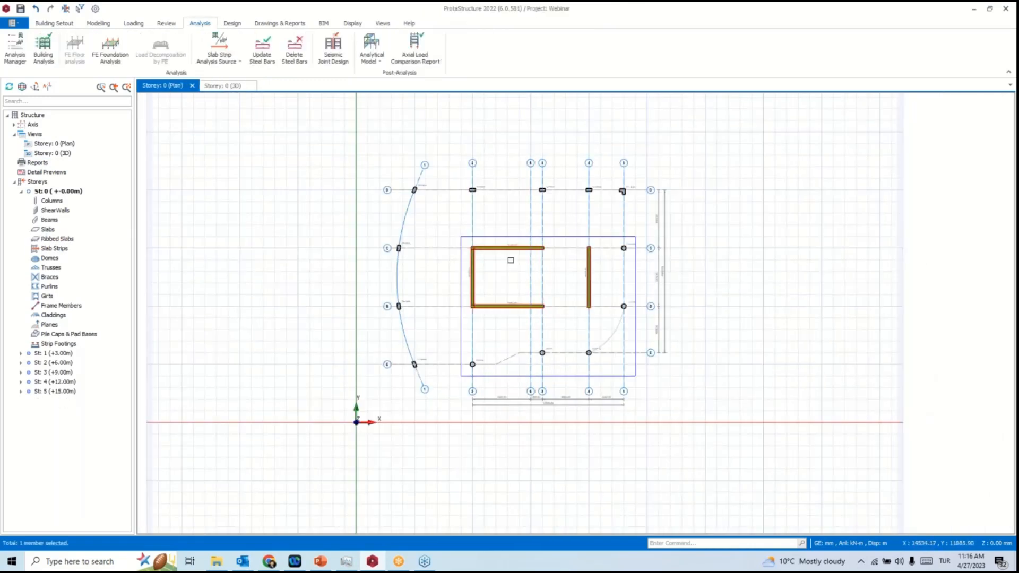
key(Escape)
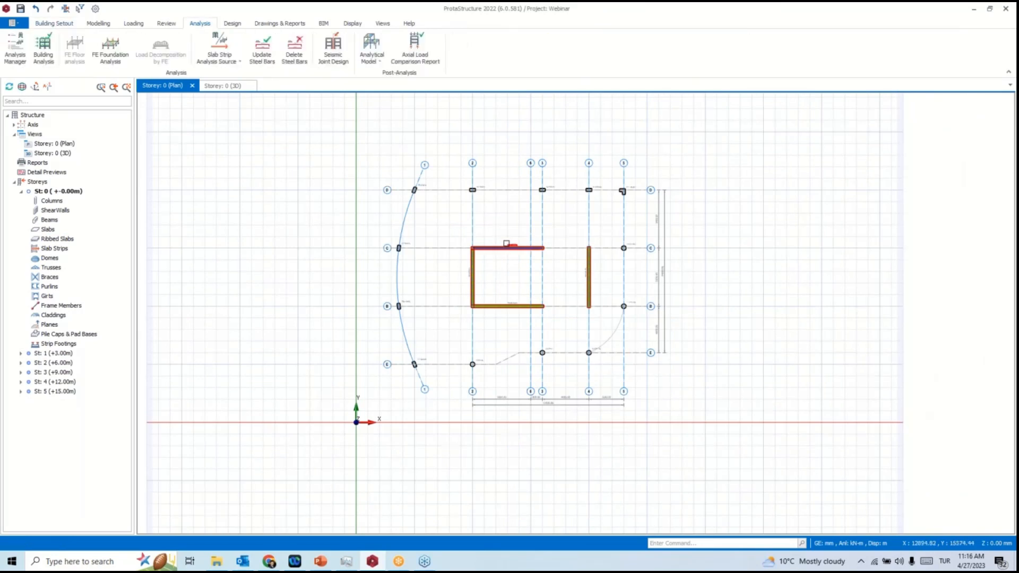
Draw a rectangular slab edge about 15 m by 12 m around the shear walls and the columns on axes 2 to 5.
click(98, 23)
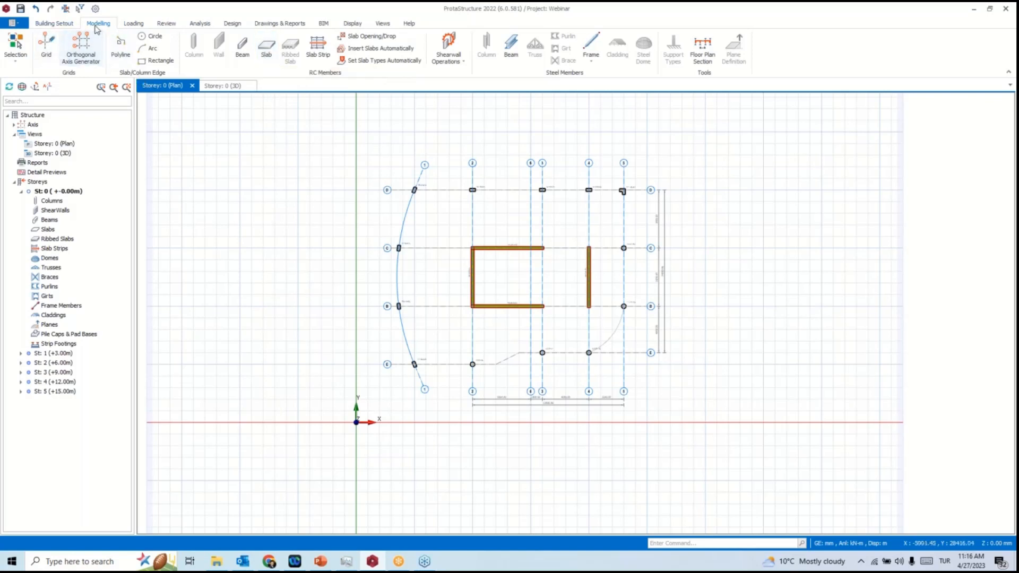
click(157, 60)
scroll(512, 255, up, 3)
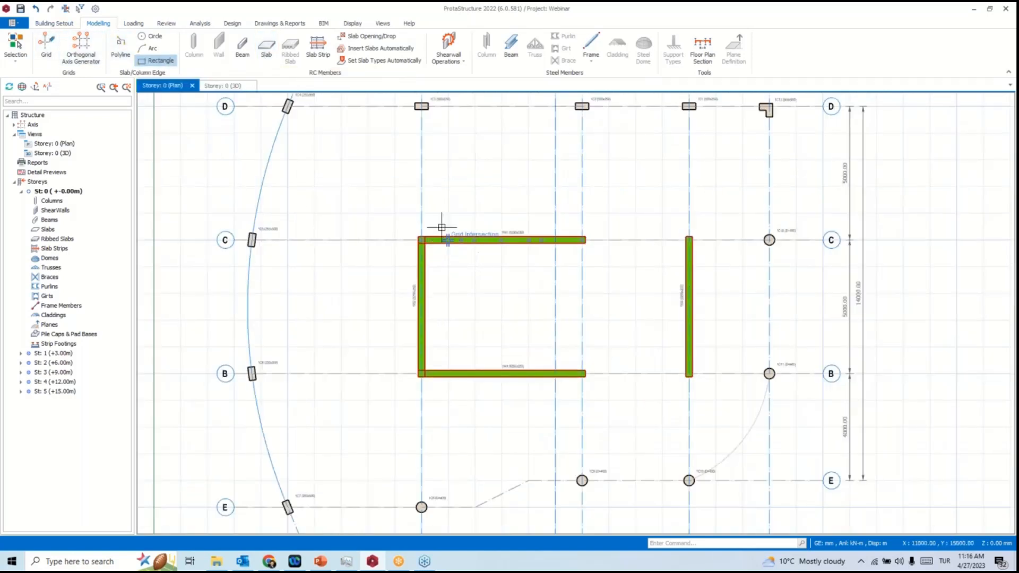
click(376, 158)
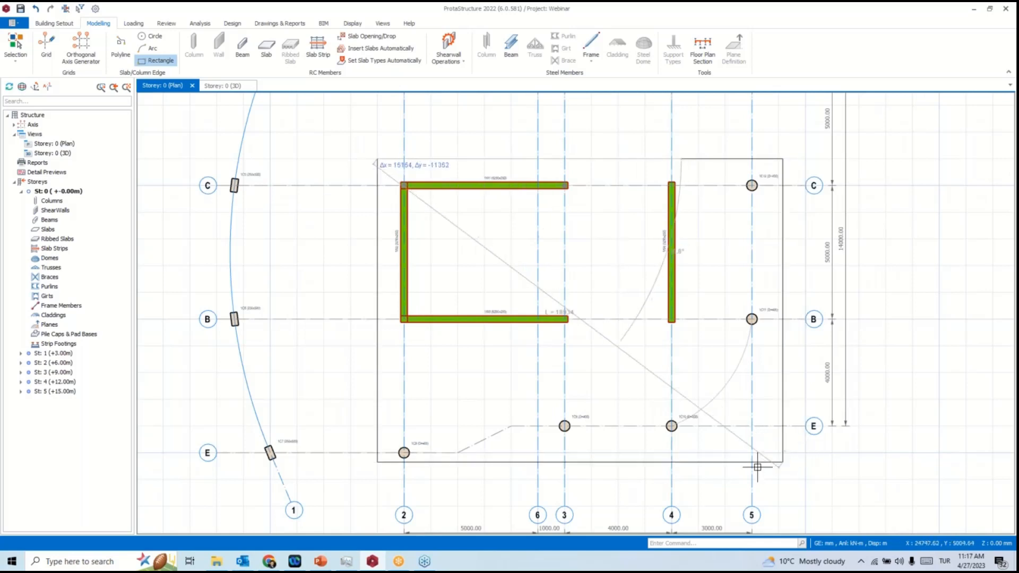
click(778, 479)
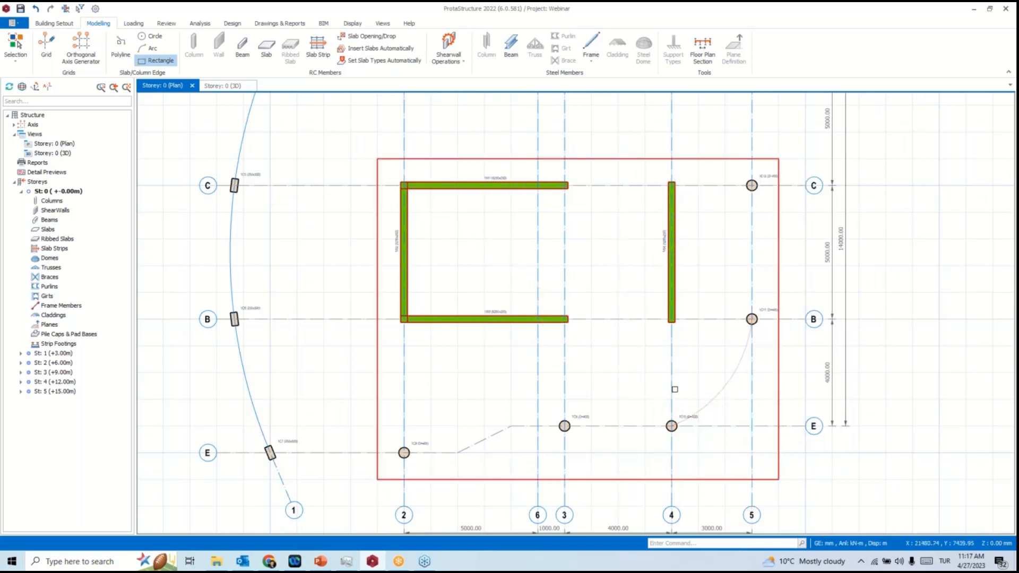
Insert a foundation slab 600 mm thick with 50 mm concrete cover inside the rectangular edge.
click(266, 48)
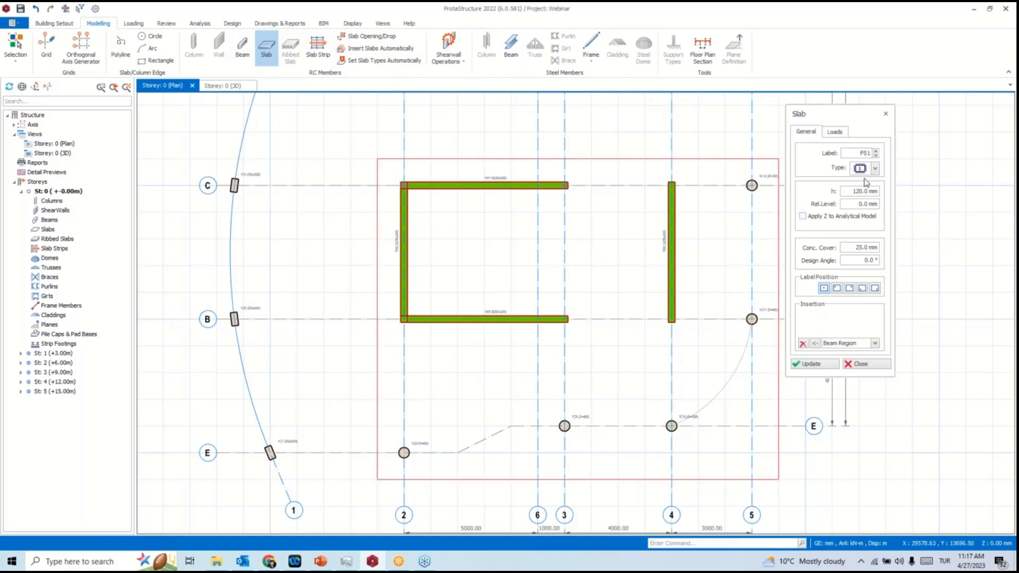
click(851, 191)
text(600)
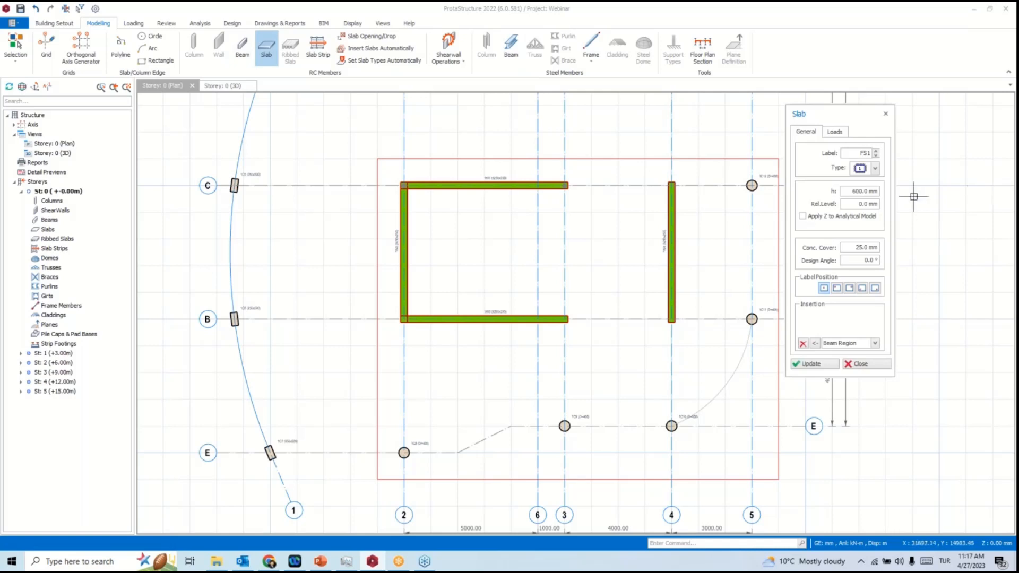
click(854, 249)
text(50)
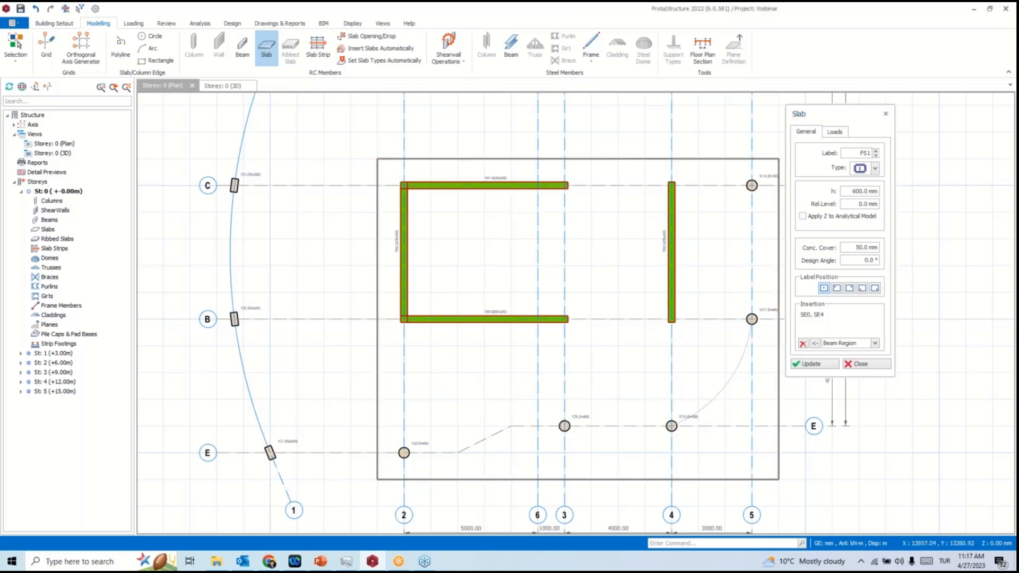
click(511, 233)
click(859, 364)
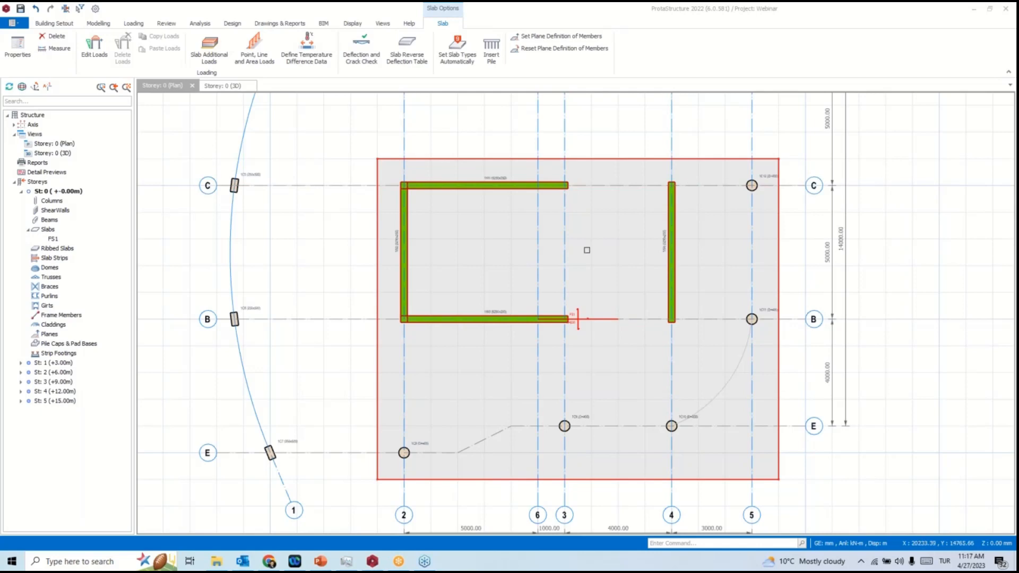
Select the four columns along curved axis 1 and open the pad footing batch design for them.
scroll(596, 237, down, 2)
scroll(641, 295, up, 2)
scroll(601, 269, down, 3)
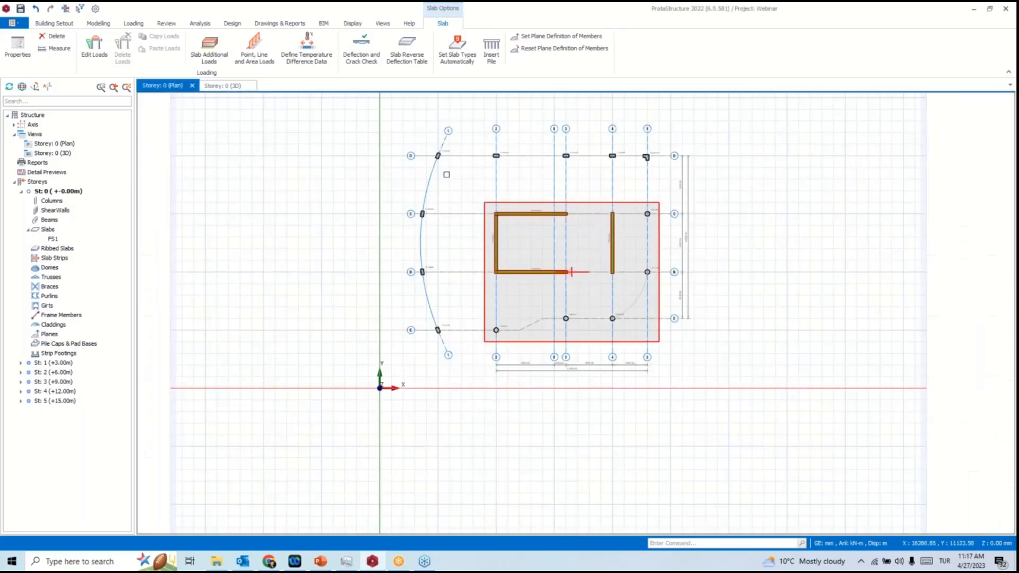
drag(416, 132, 455, 350)
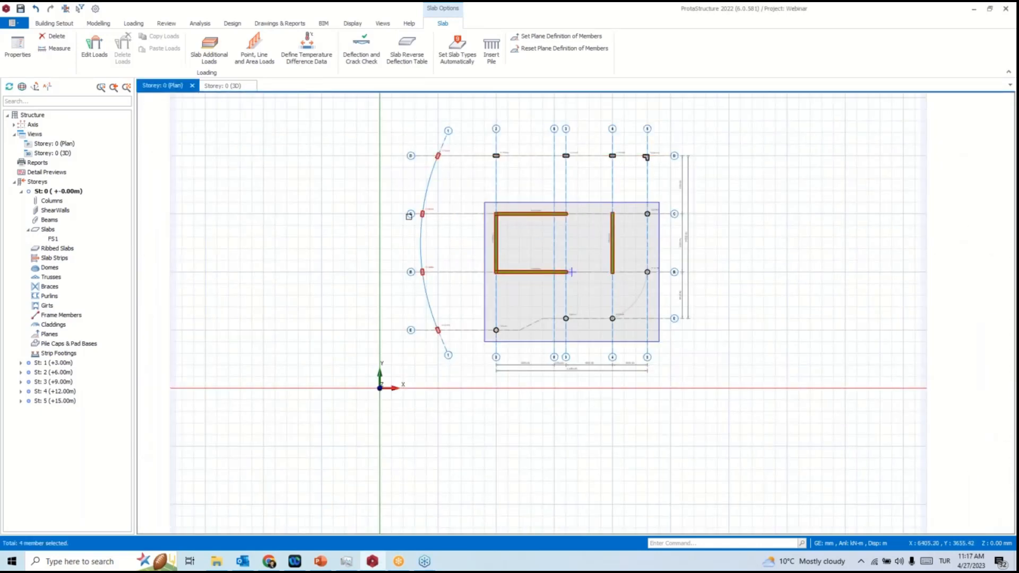
right_click(378, 158)
click(429, 219)
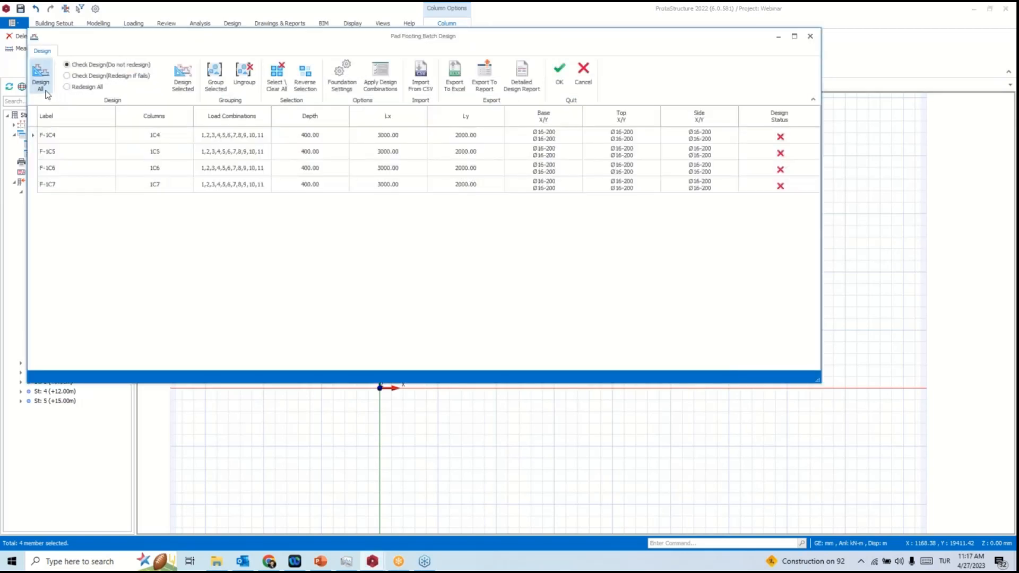
Run the batch design with Redesign All for the four pad footings and accept them into the plan.
click(67, 86)
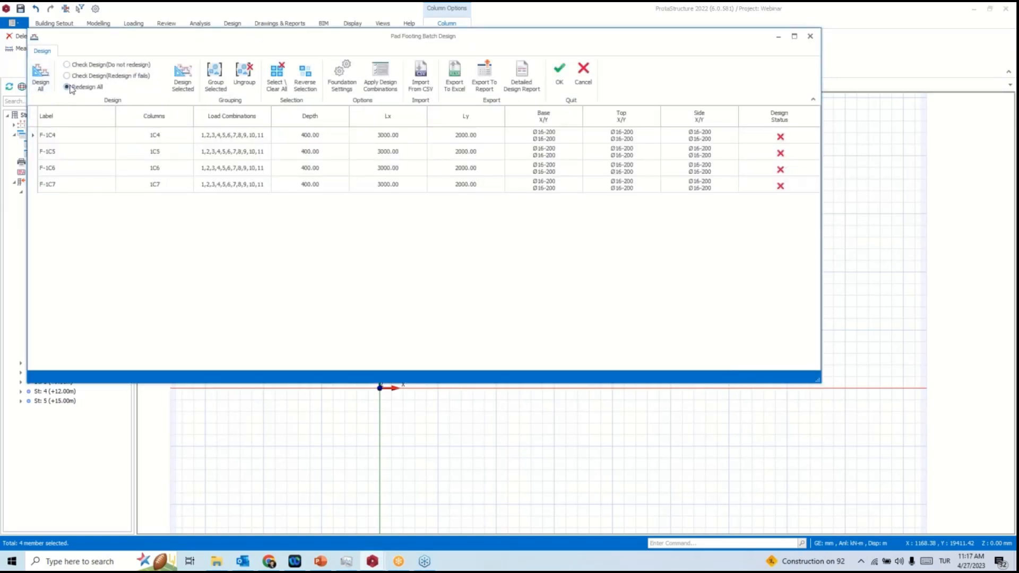
click(40, 75)
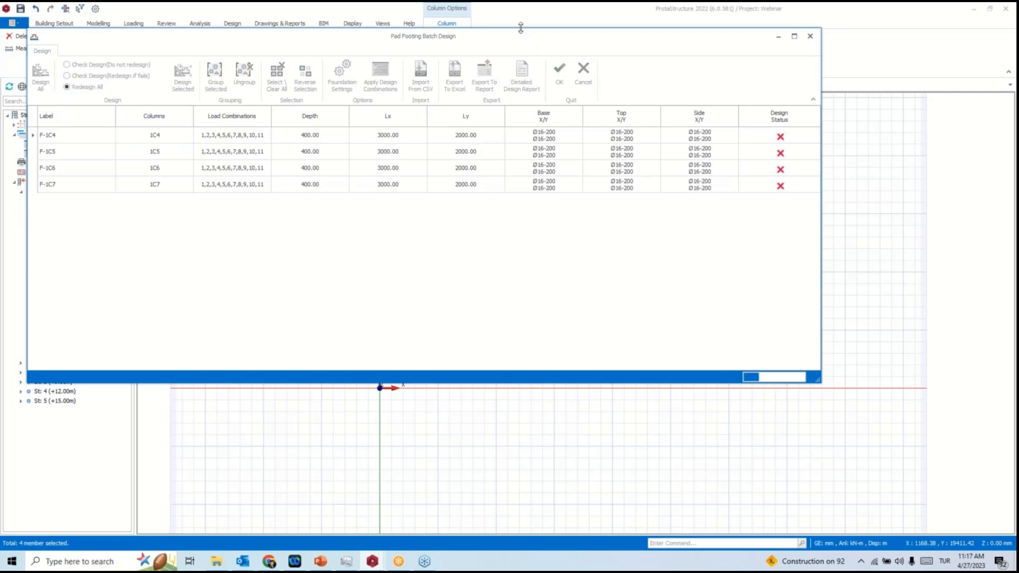
drag(513, 36, 592, 148)
drag(444, 255, 796, 113)
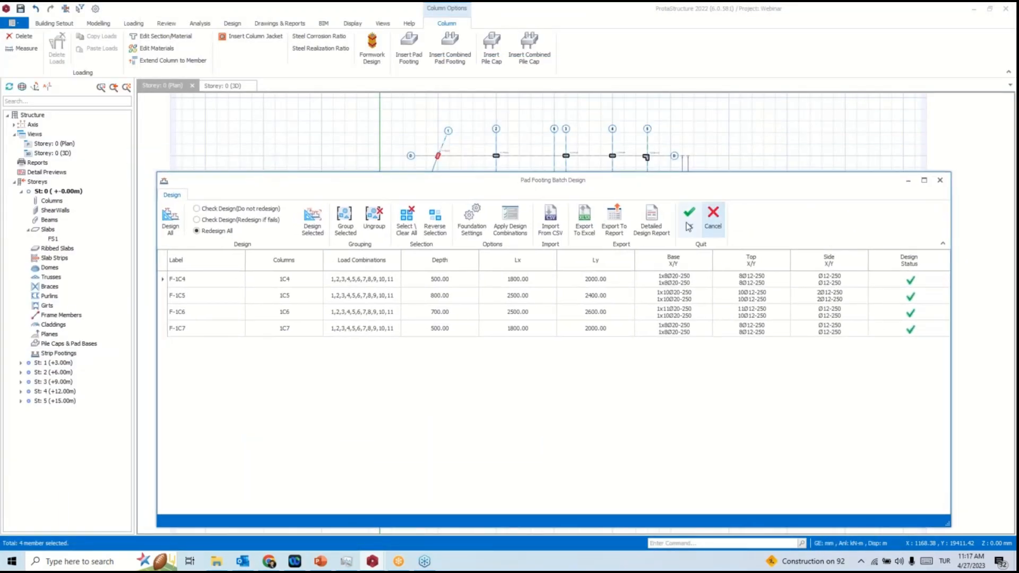
click(689, 218)
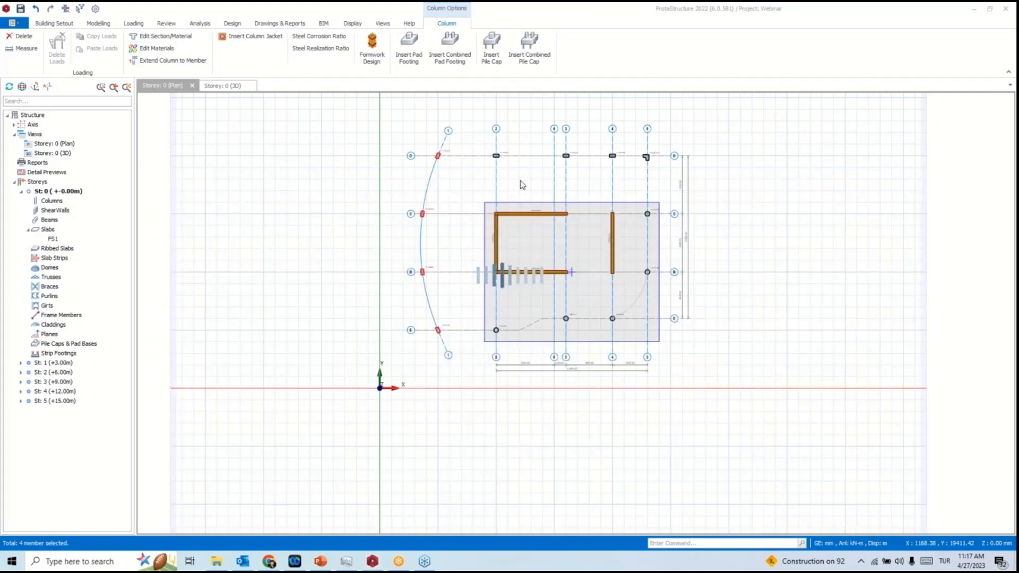
Insert and design a pile cap under the L-shaped column at the intersection of axes D and 5.
scroll(448, 212, up, 5)
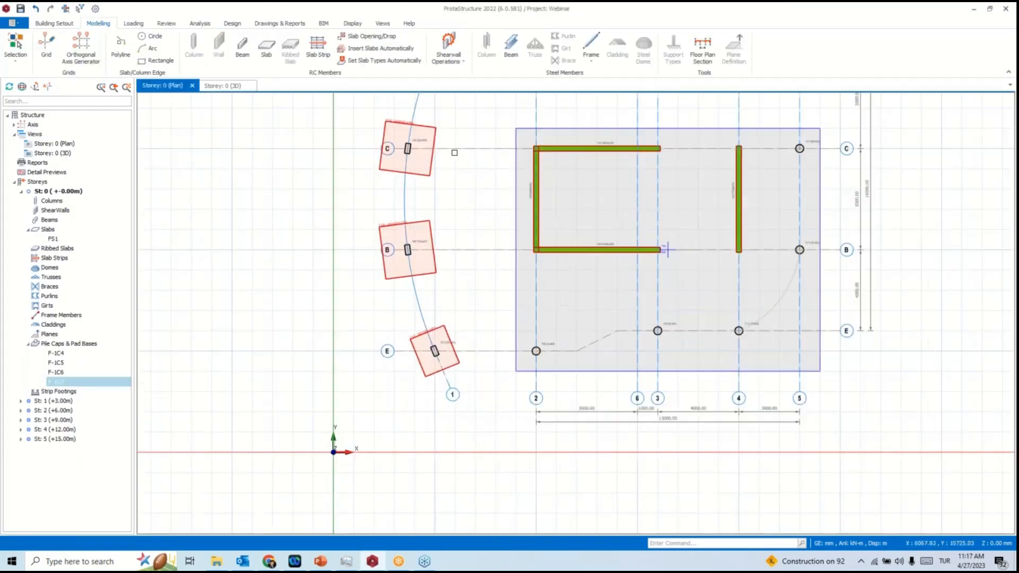
middle_drag(663, 208, 460, 203)
click(856, 174)
right_click(855, 174)
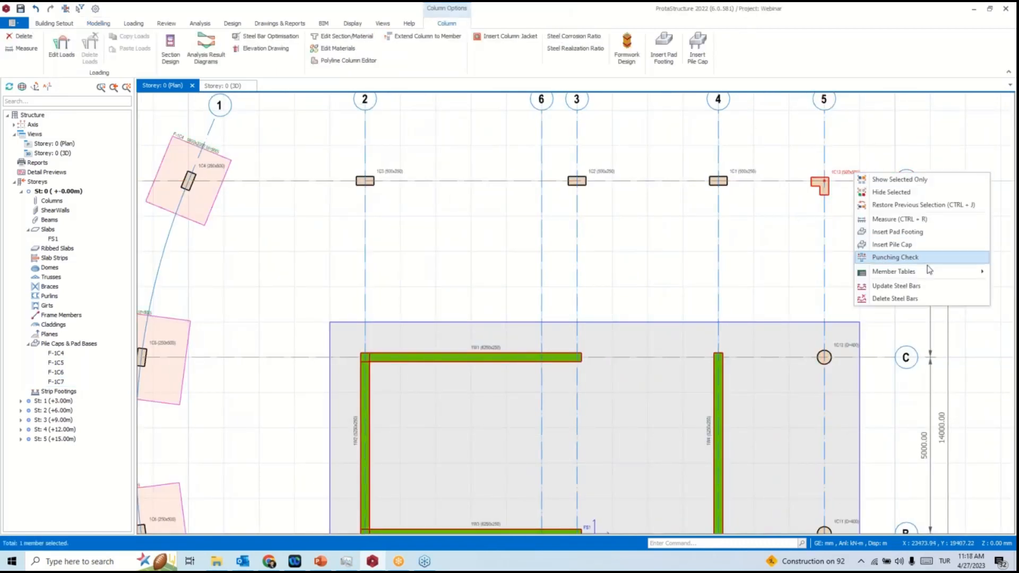
click(917, 248)
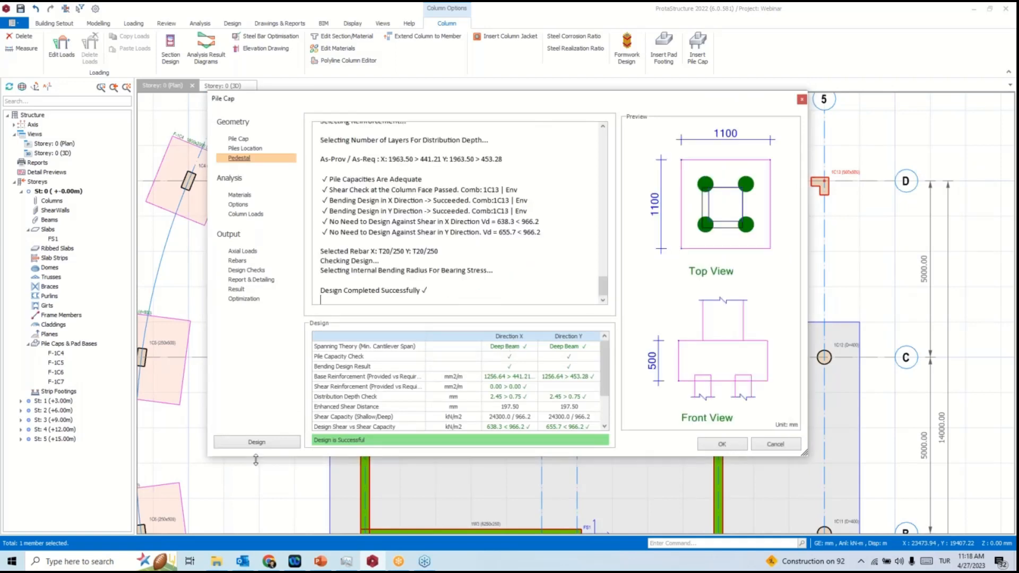
click(265, 442)
click(723, 445)
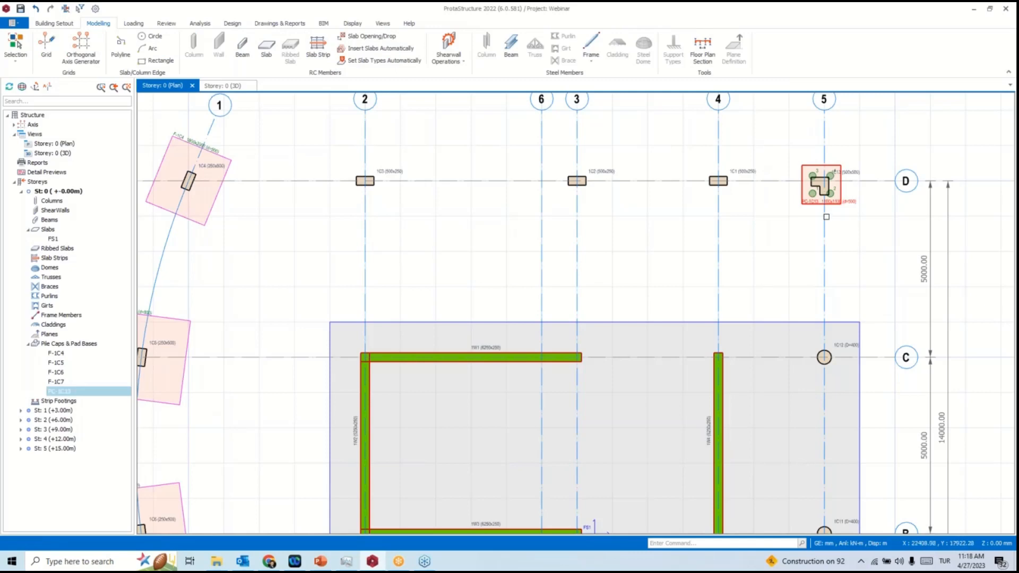
Examine the new pile cap and its piles in the storey 0 plan and 3D views, ending in the plan.
scroll(838, 186, up, 3)
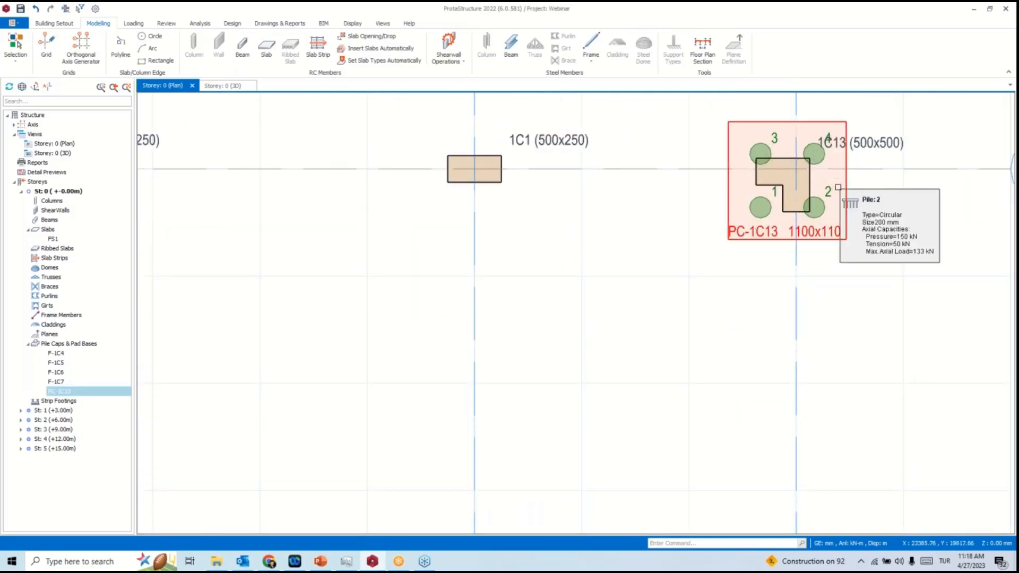
scroll(837, 187, down, 3)
click(231, 87)
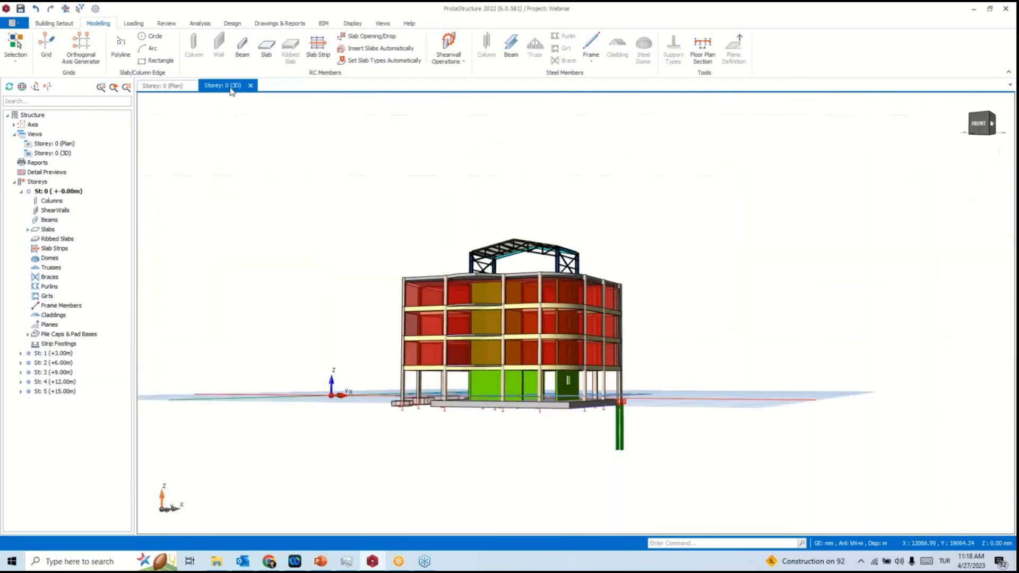
middle_drag(538, 351, 535, 499)
scroll(475, 469, up, 4)
scroll(476, 468, down, 5)
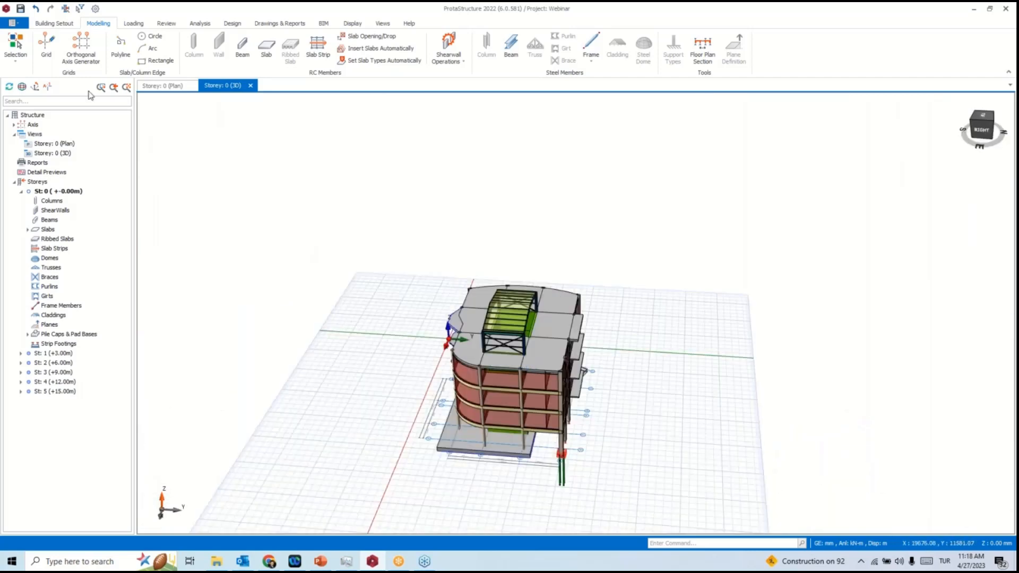
click(162, 86)
scroll(575, 202, down, 3)
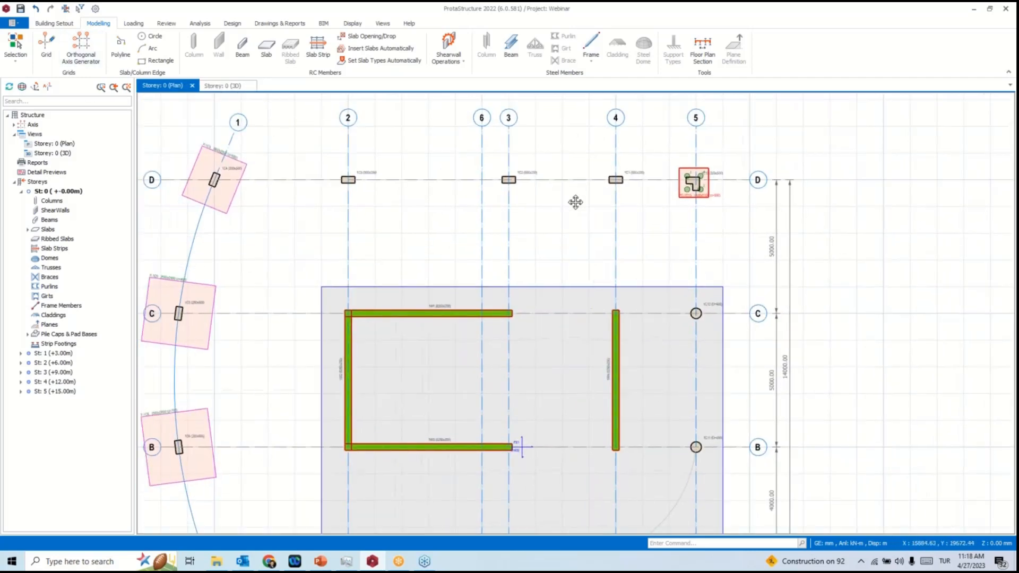
Insert 700 mm deep foundation beams along axis D between the columns on axes 2, 3 and 4.
middle_drag(575, 201, 631, 215)
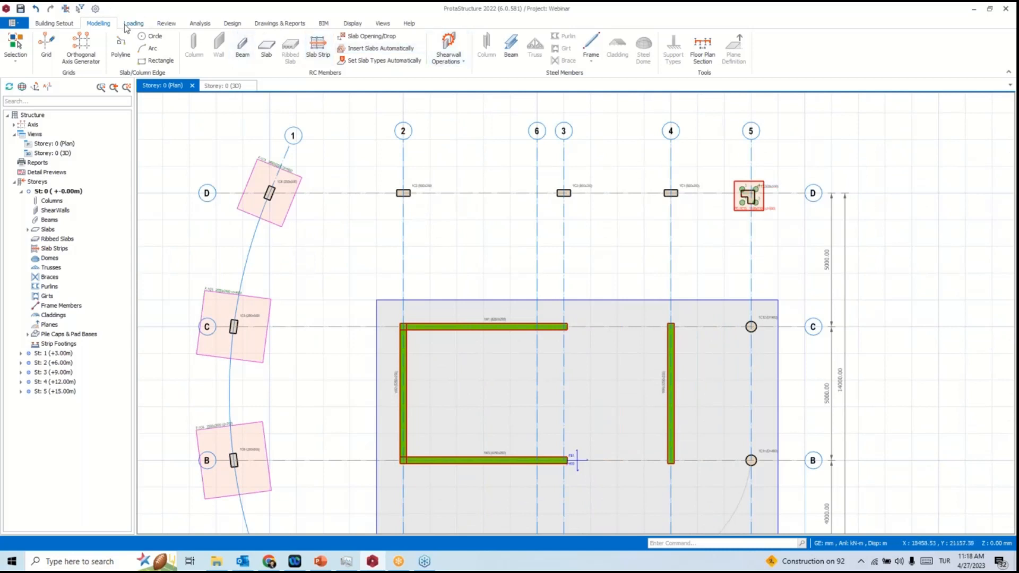
click(242, 48)
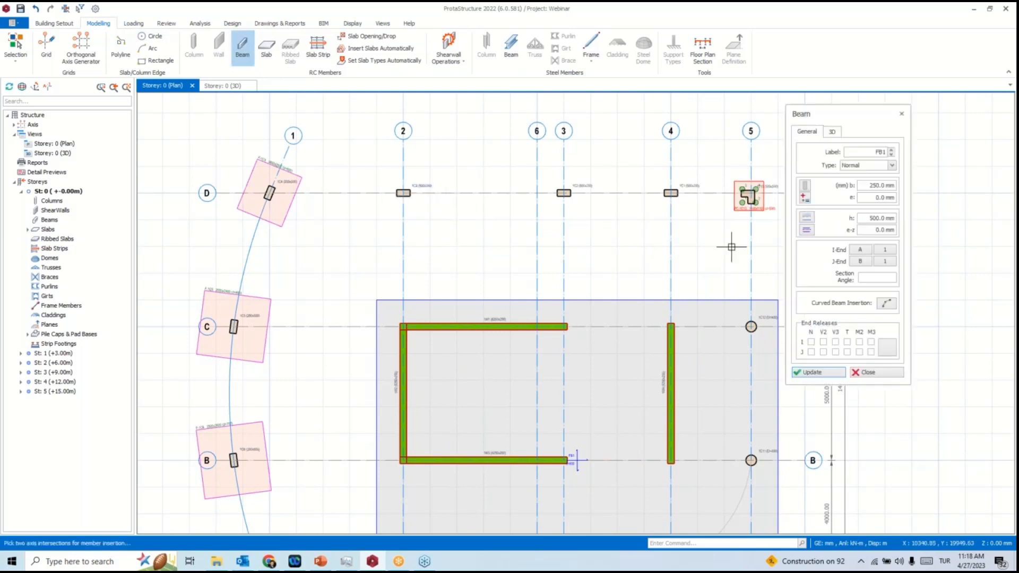
double_click(872, 218)
text(700)
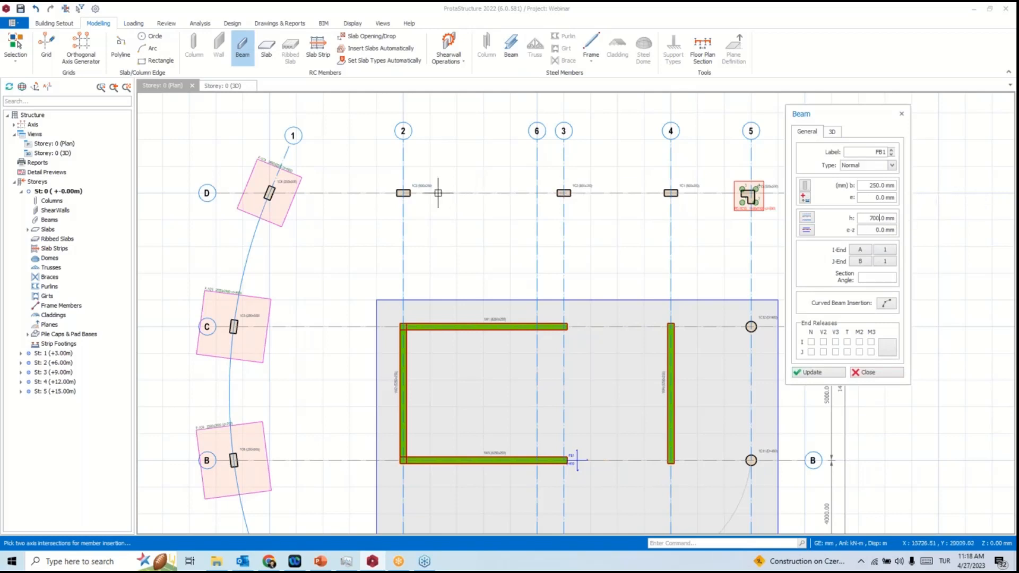
click(467, 202)
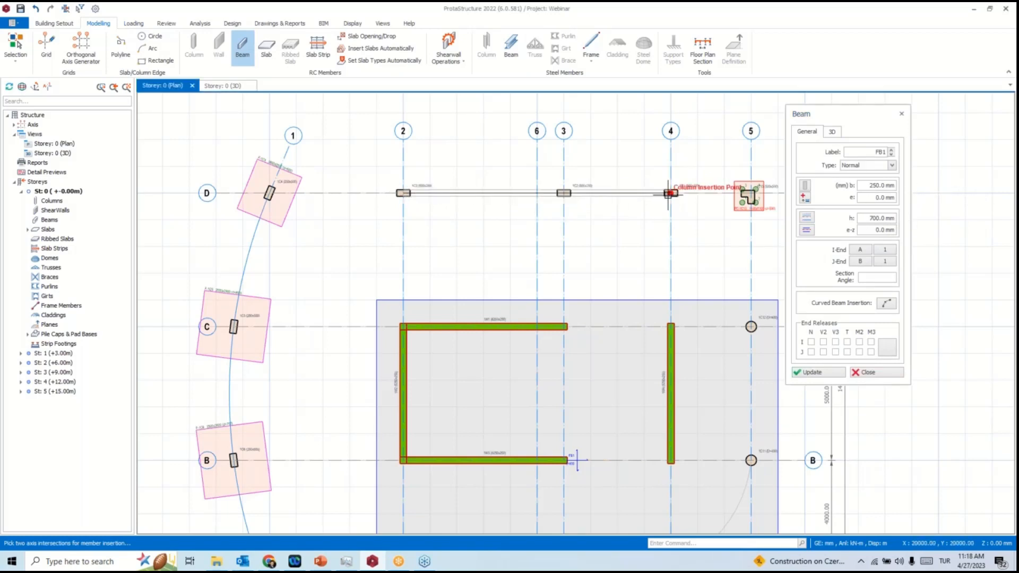
click(671, 193)
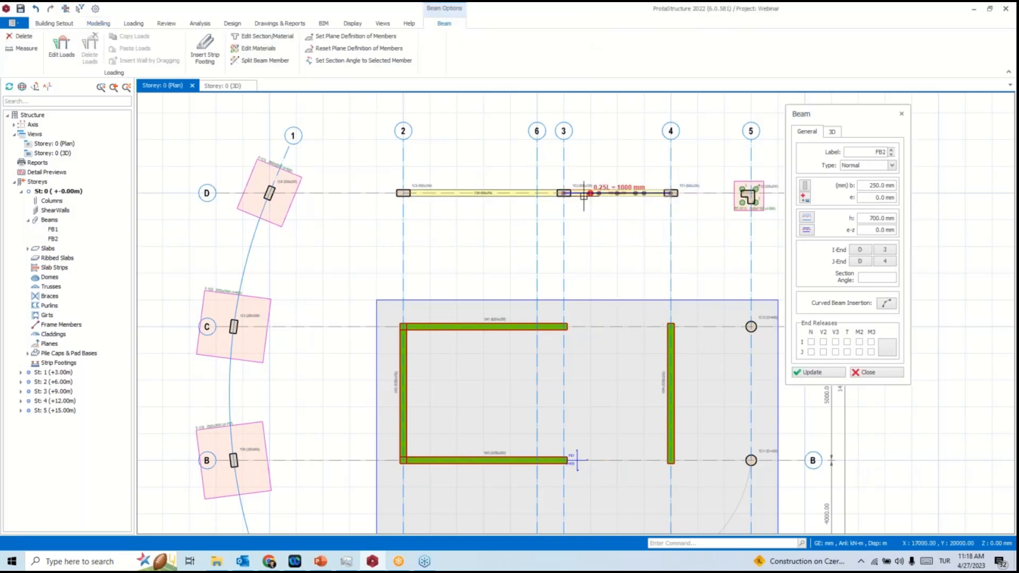
key(Escape)
Start a strip footing for both axis D beams, using the design envelope and 500 mm cantilevers at both ends.
click(487, 194)
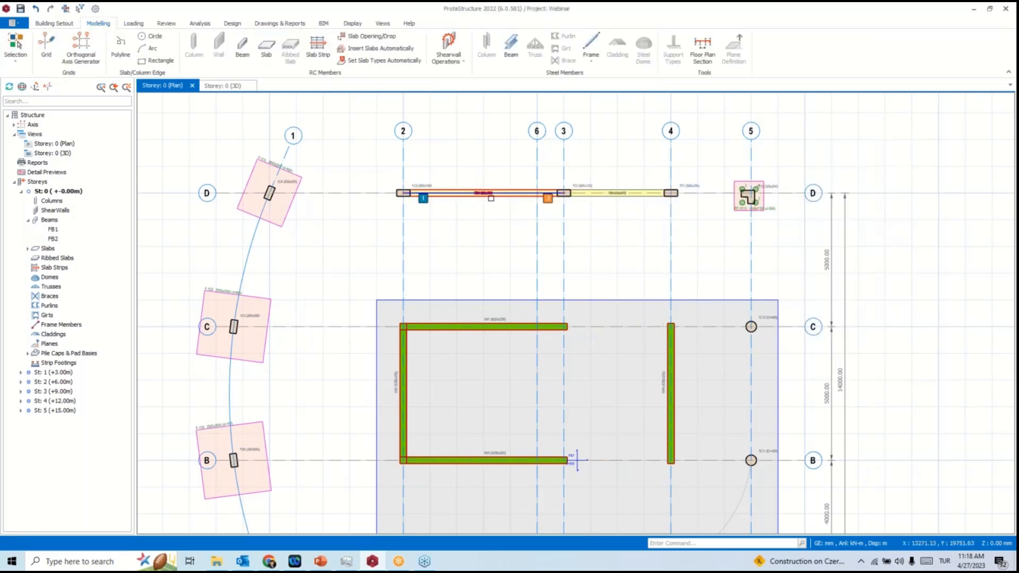
click(612, 196)
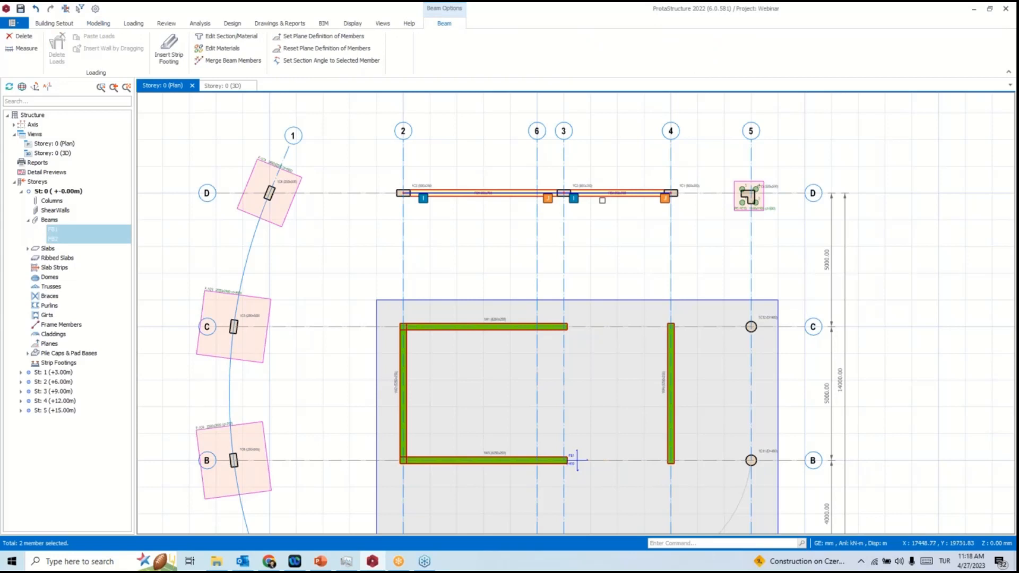
right_click(602, 200)
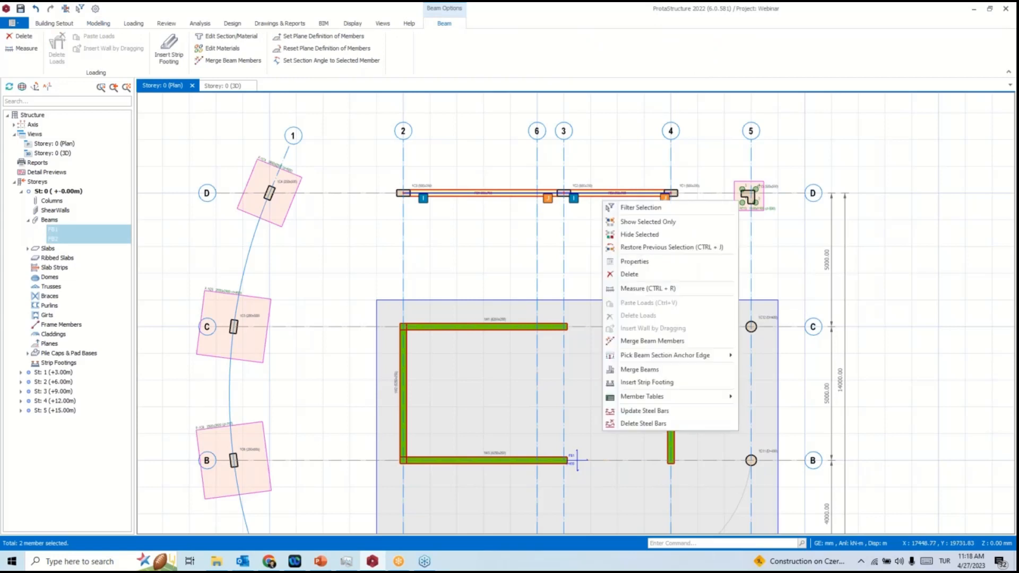
click(667, 384)
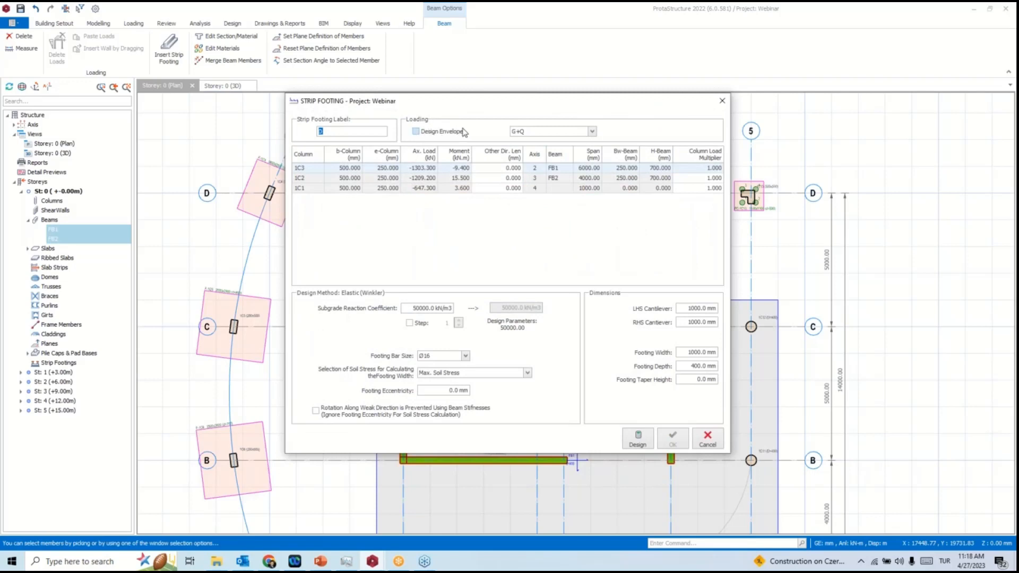
click(419, 132)
click(688, 309)
text(500)
key(Tab)
text(500)
Set the footing depth to 500 mm, design the axis D strip footing and accept it into the plan.
drag(689, 367, 723, 365)
text(600)
drag(688, 366, 790, 366)
text(500)
click(638, 442)
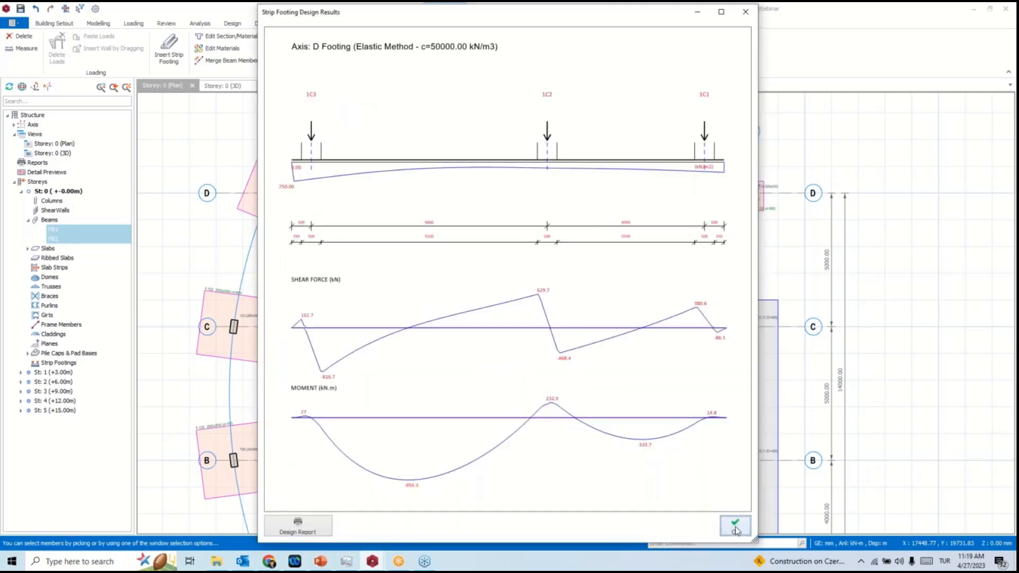
click(736, 531)
click(673, 442)
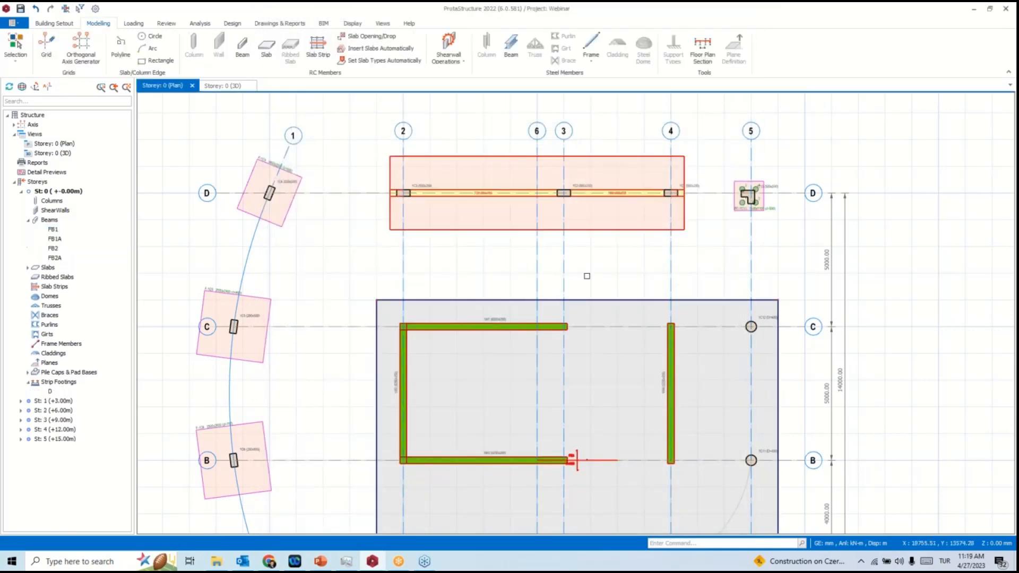
Review the complete foundation layout in plan and around the building in 3D, returning to the storey 0 plan.
scroll(593, 241, down, 2)
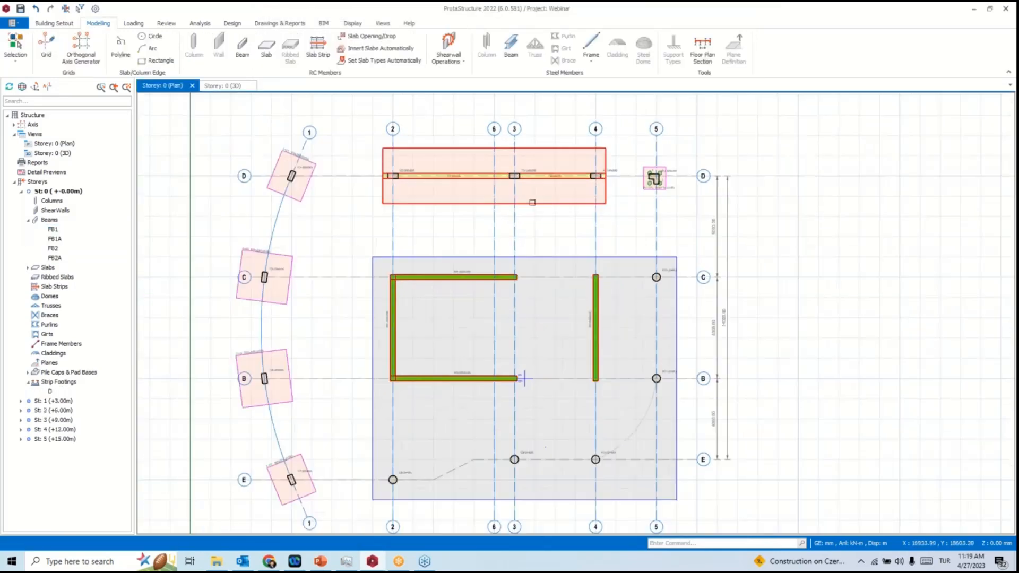
scroll(524, 379, down, 2)
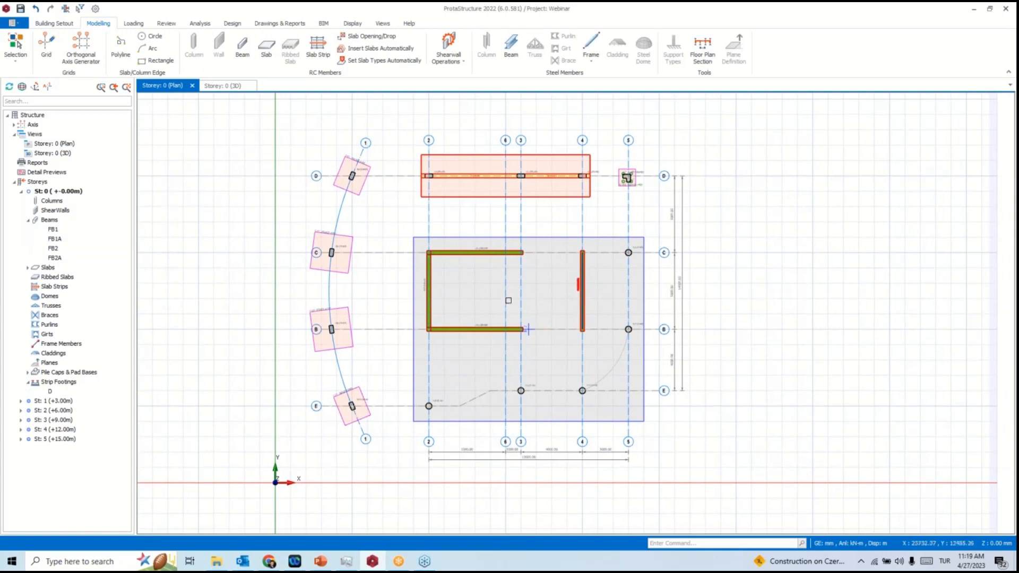
click(227, 88)
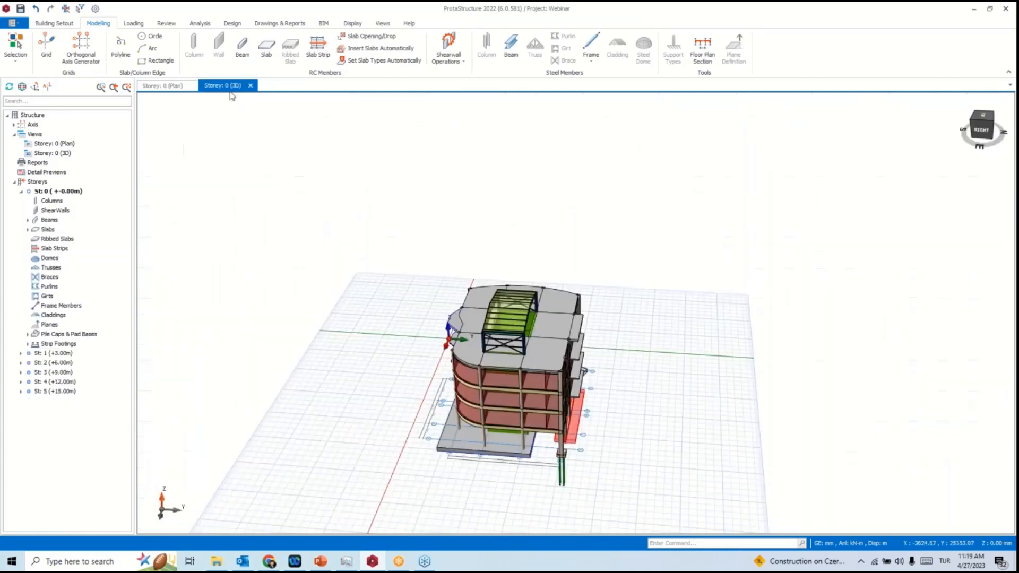
middle_drag(509, 373, 677, 341)
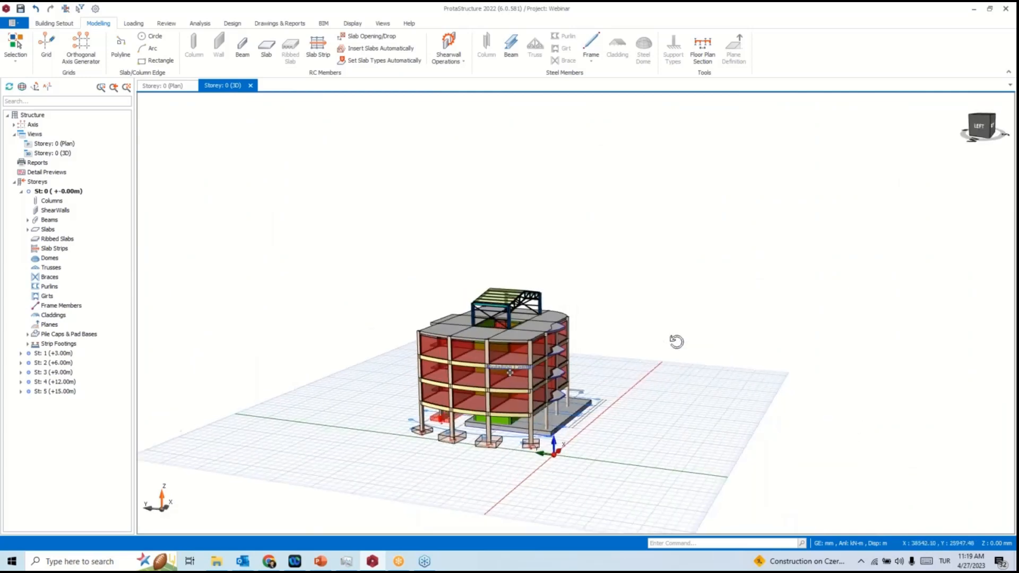
click(162, 86)
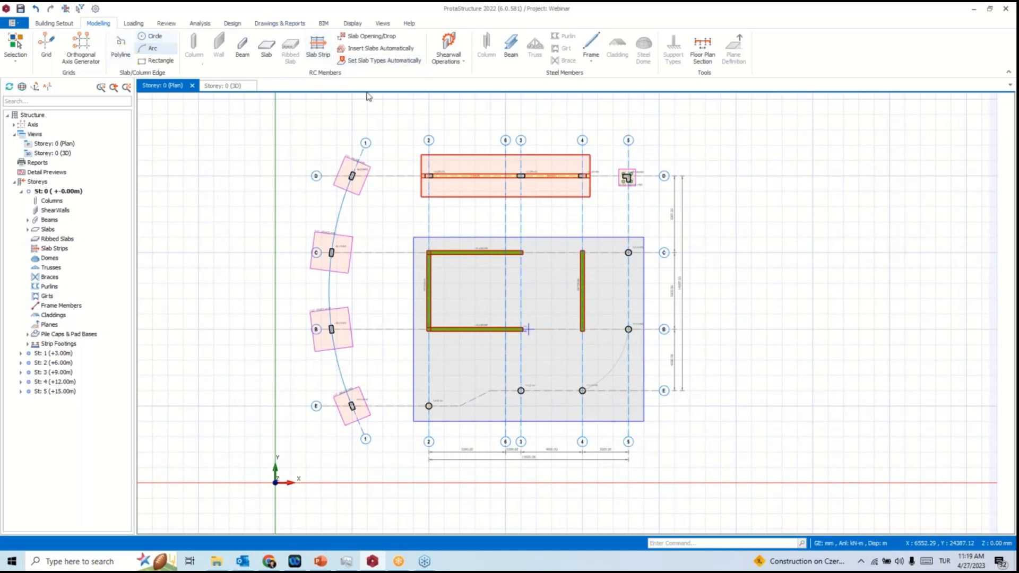
Draw an X-direction fixed-band FE slab strip across the full raft between axes B and C.
click(317, 46)
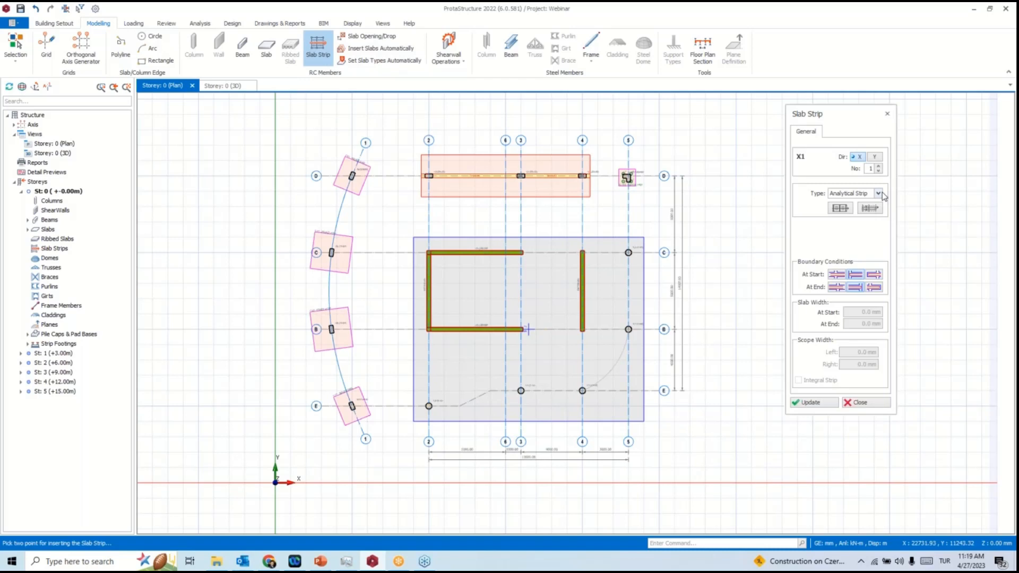
click(859, 157)
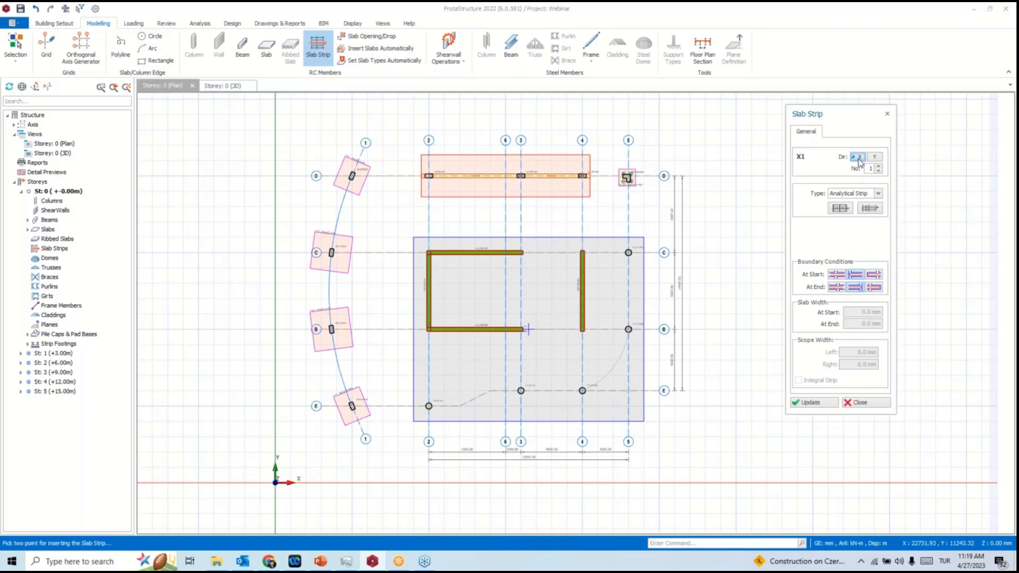
click(879, 193)
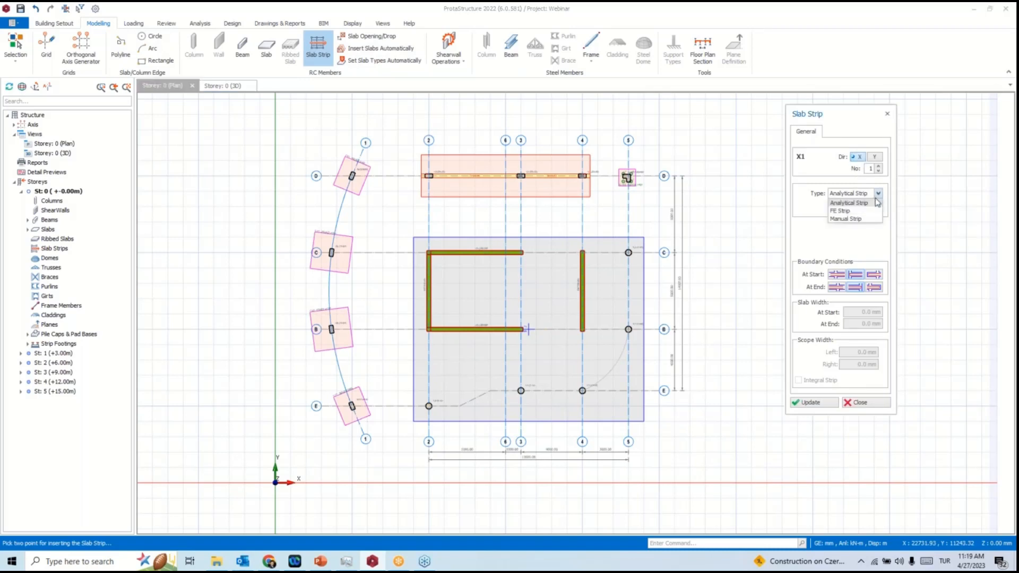
click(859, 211)
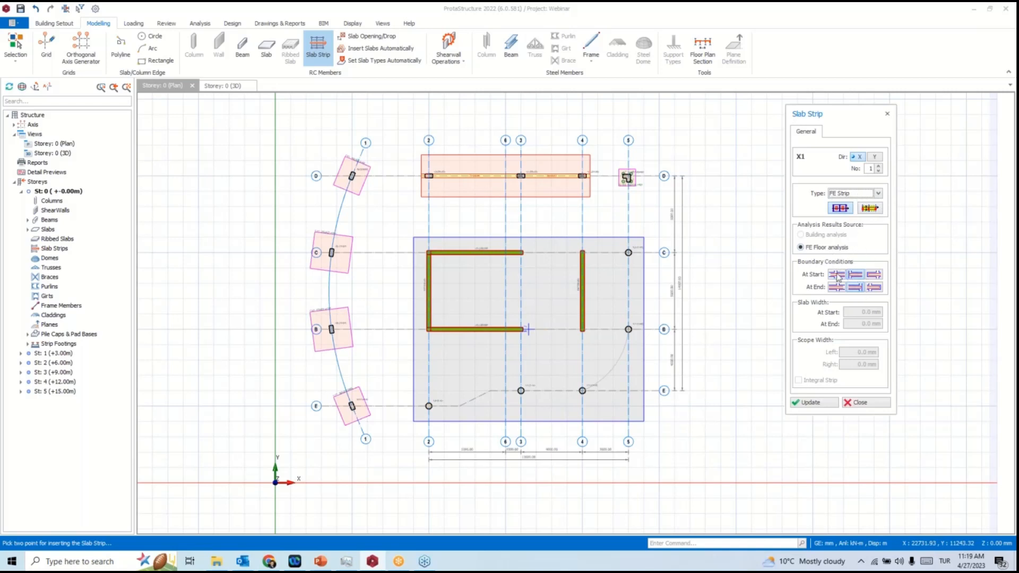
click(870, 210)
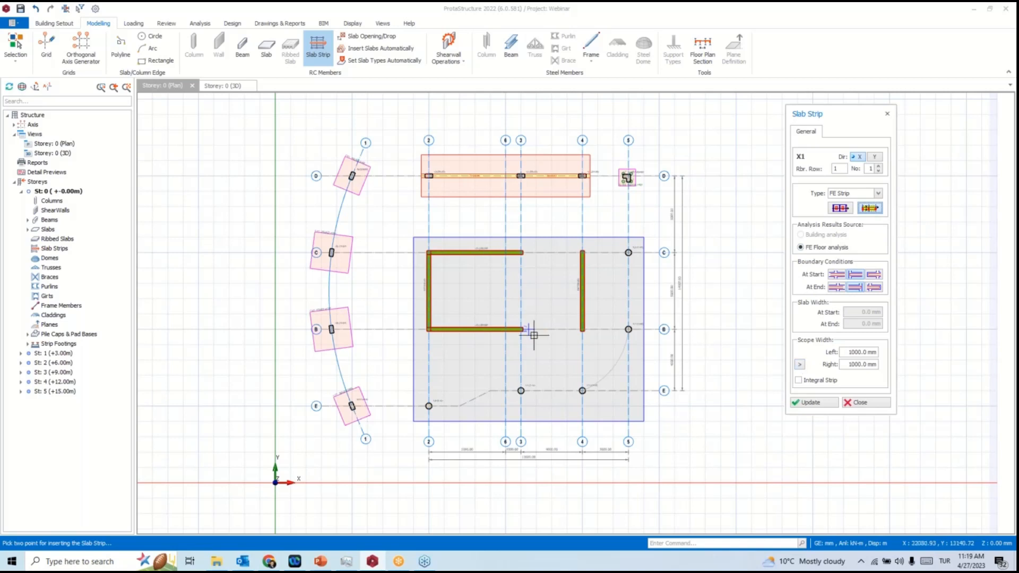
click(391, 313)
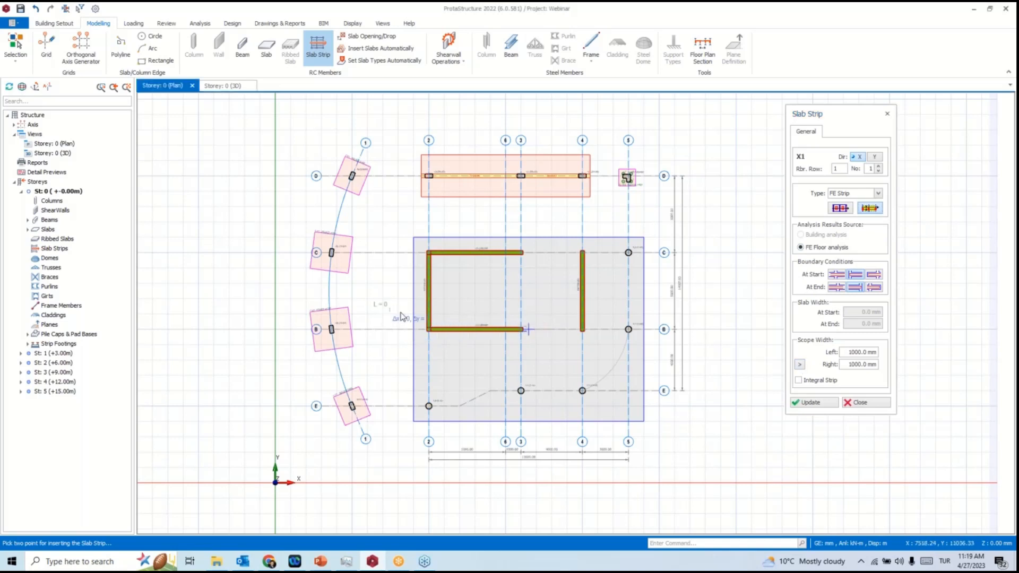
click(667, 312)
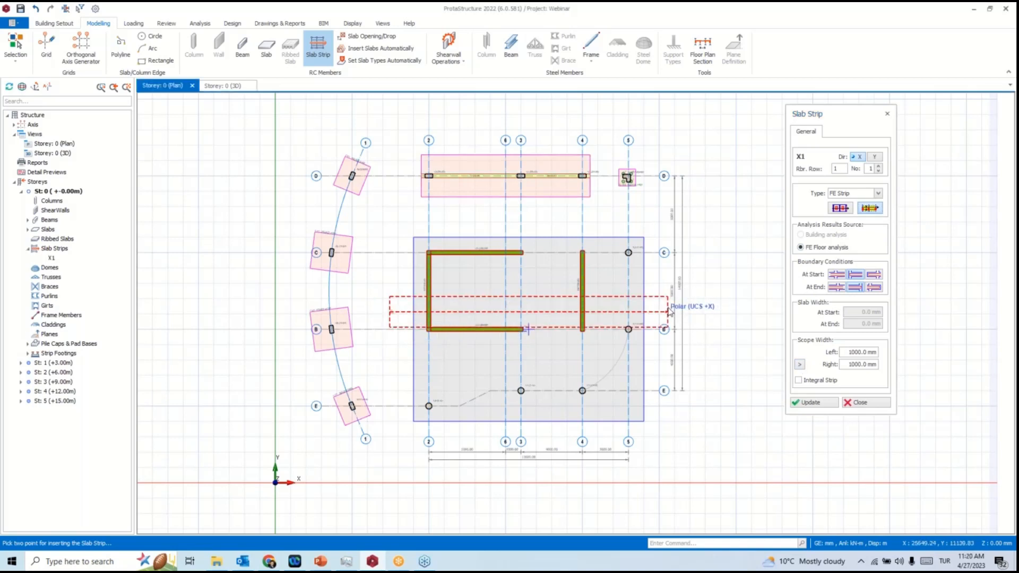
Fit the X strip's scope width to the raft's upper and lower edges, 4860.17 mm left and 7139.83 mm right, as an integral strip.
click(799, 364)
click(413, 237)
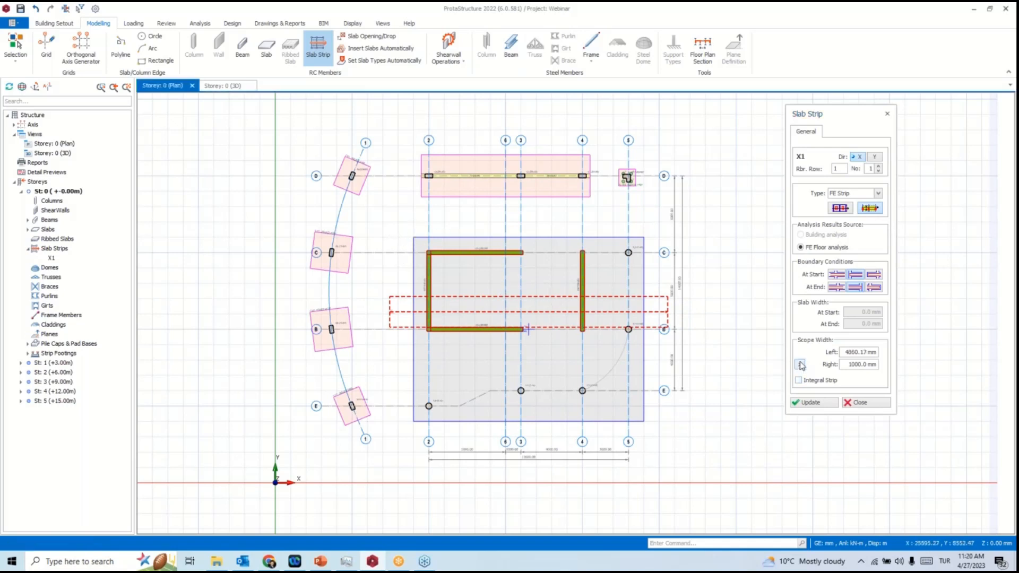
click(419, 423)
click(815, 404)
click(798, 380)
Draw a Y-direction integral FE slab strip across the full raft between axes 3 and 4.
click(874, 157)
click(543, 437)
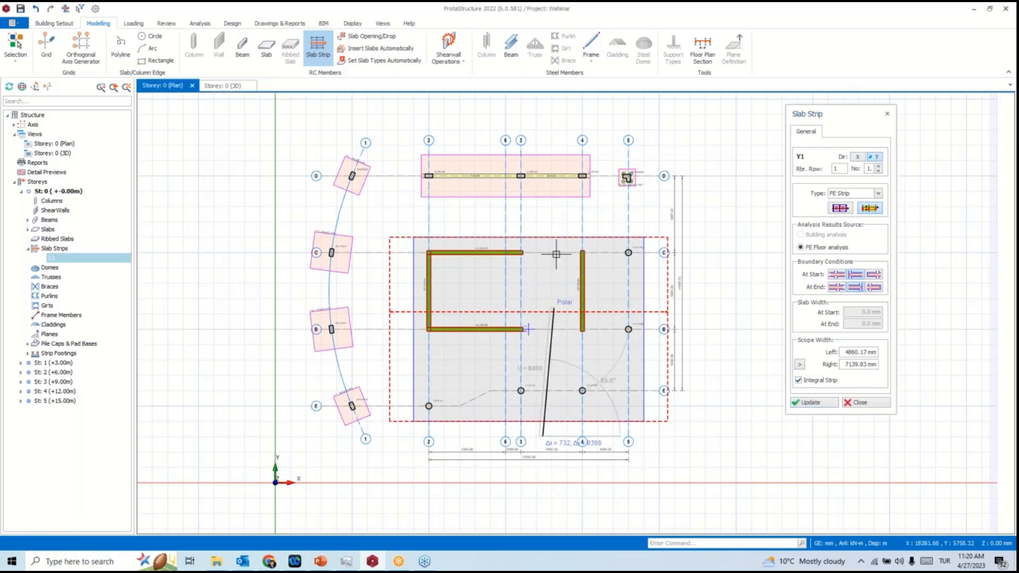
click(544, 221)
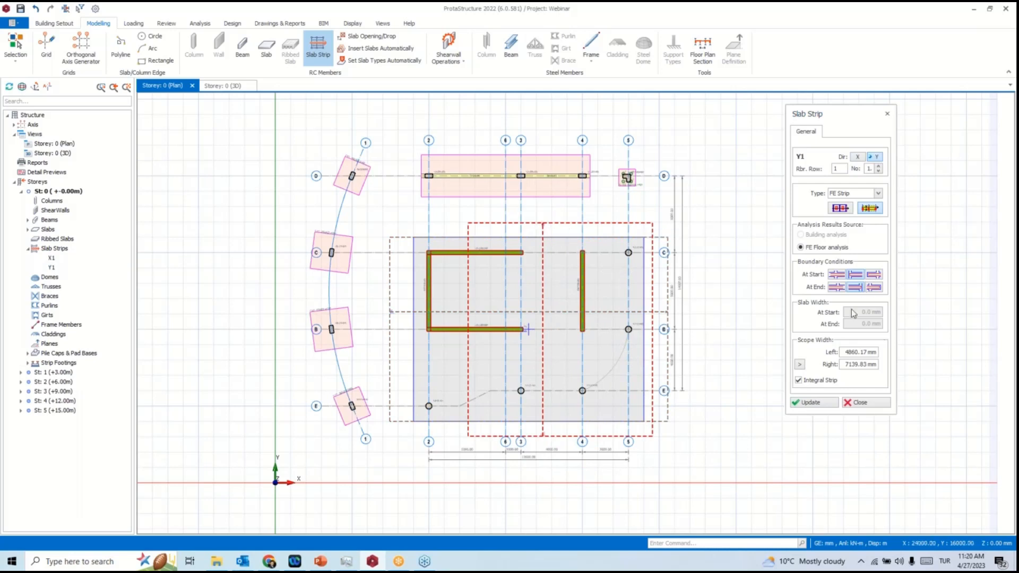
Fit the Y strip's scope width to the raft's left and right edges and finish the slab strips.
click(799, 365)
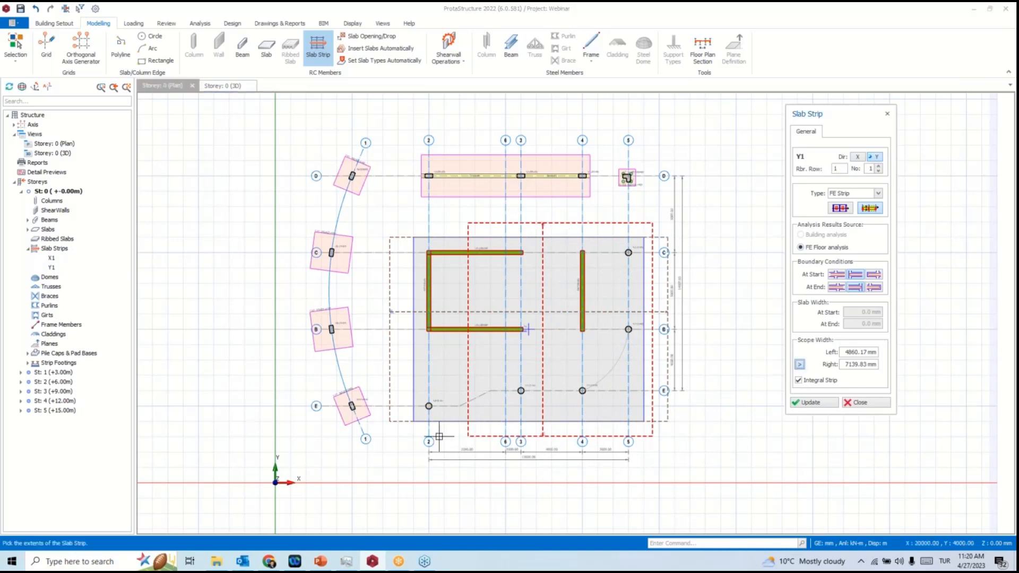
click(417, 422)
click(799, 365)
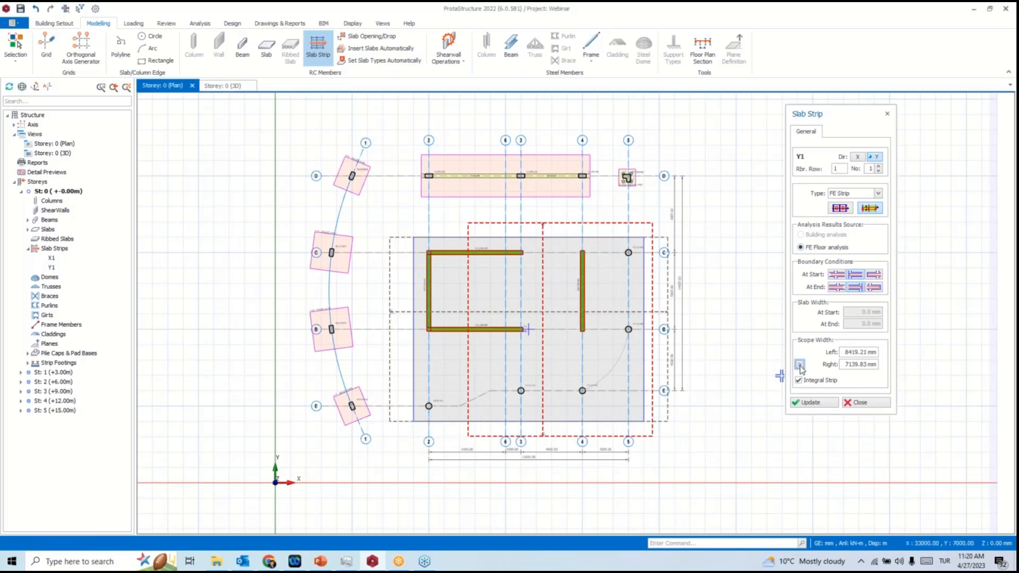
click(644, 419)
click(809, 402)
click(854, 402)
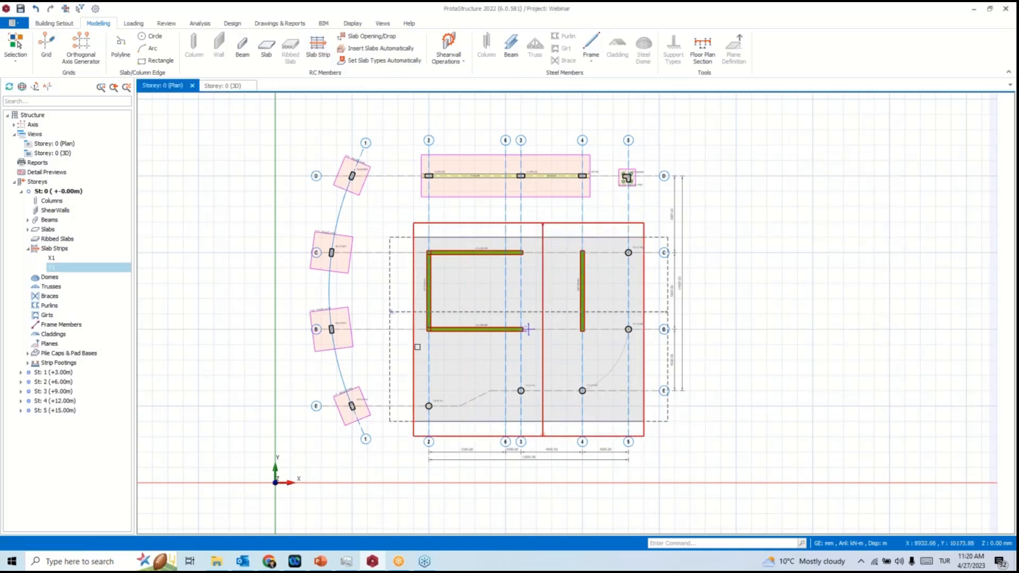
Run the FE foundation floor mesh for storey 0 and inspect the generated analytical model in 3D.
click(200, 24)
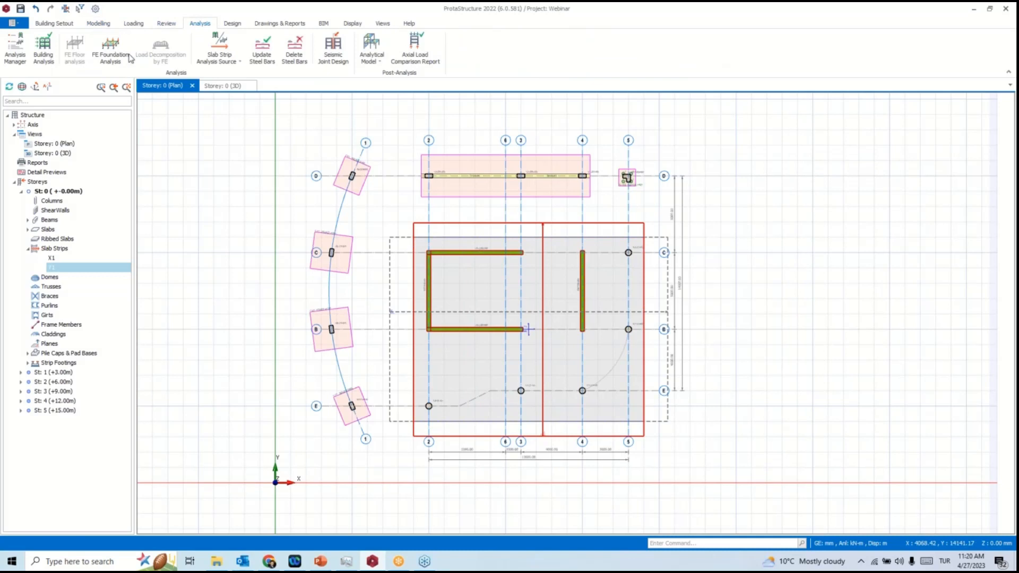
click(112, 49)
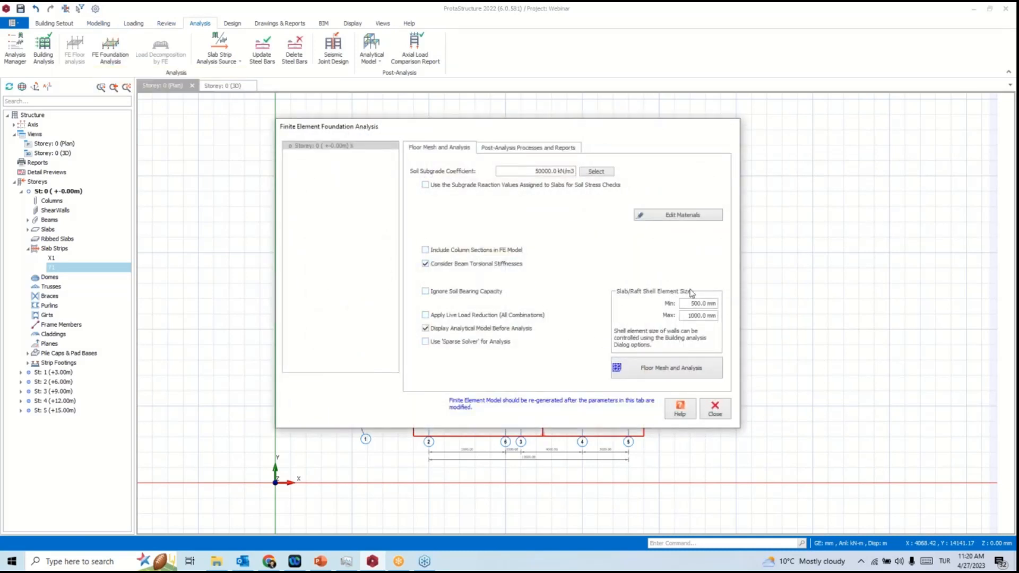
click(690, 371)
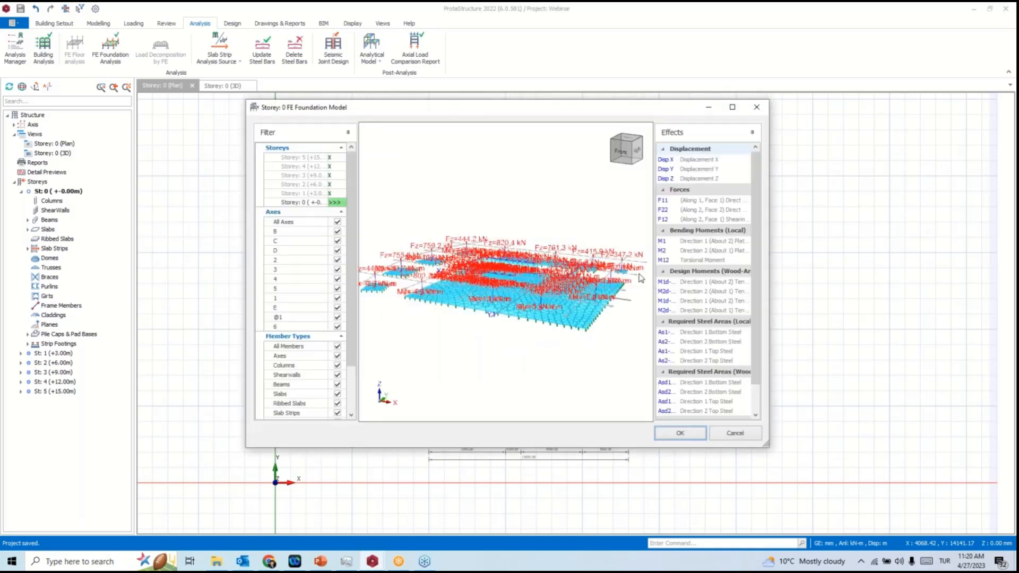
scroll(553, 303, down, 1)
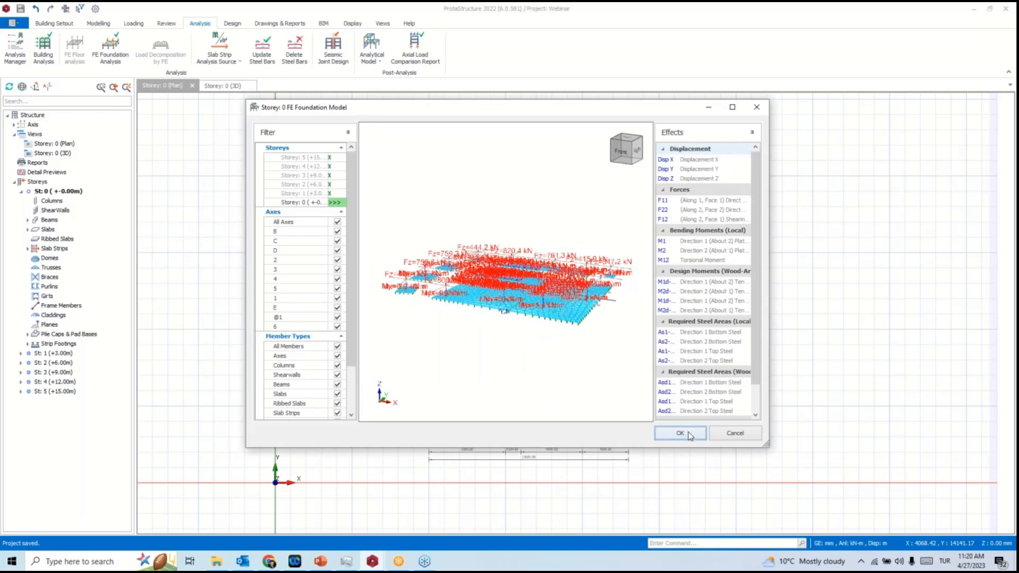
scroll(692, 274, down, 1)
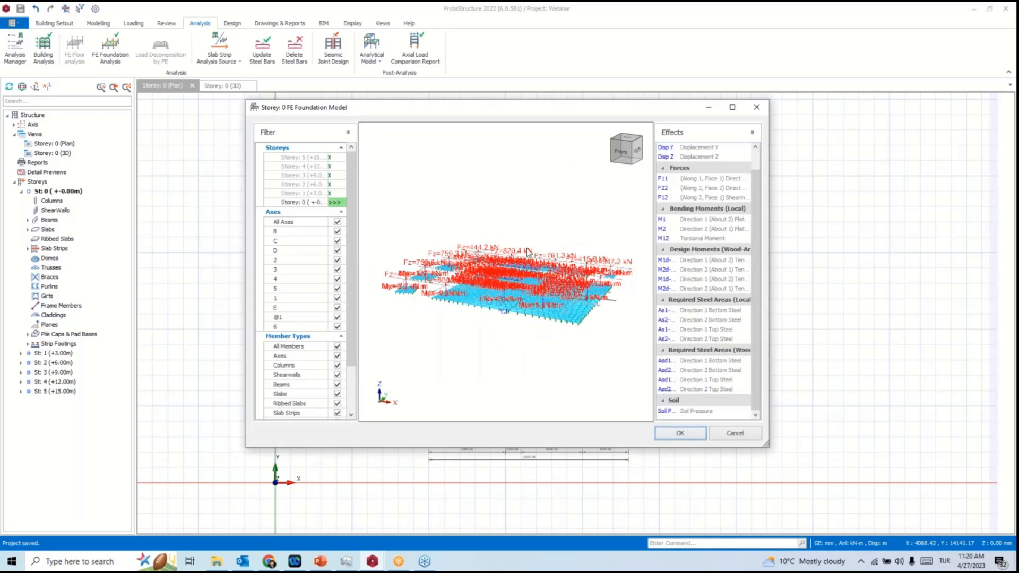
middle_drag(509, 326, 522, 347)
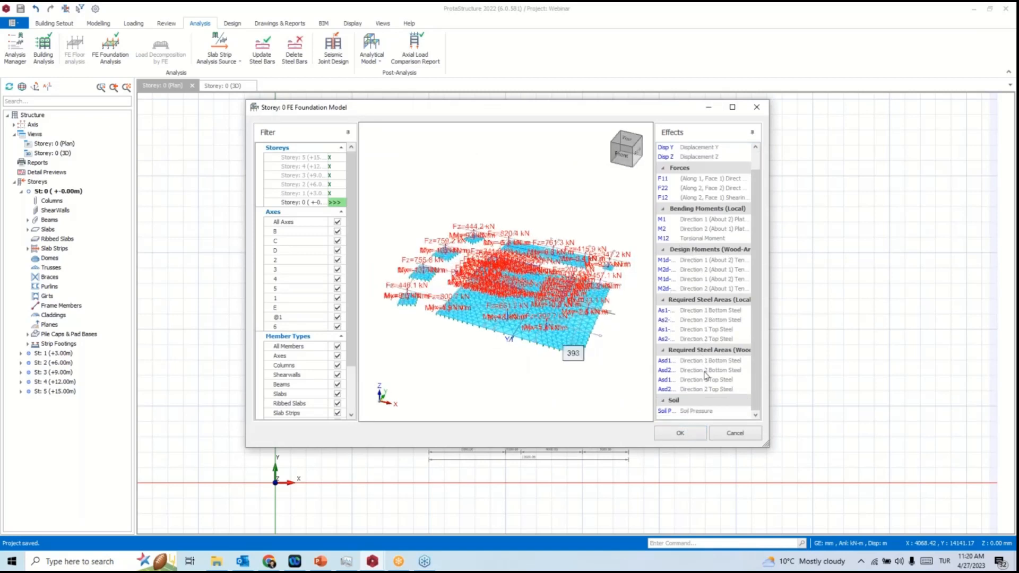
Accept the foundation model, complete the analysis using the Finite Elements Method for the strip footing, and close the analysis.
click(680, 434)
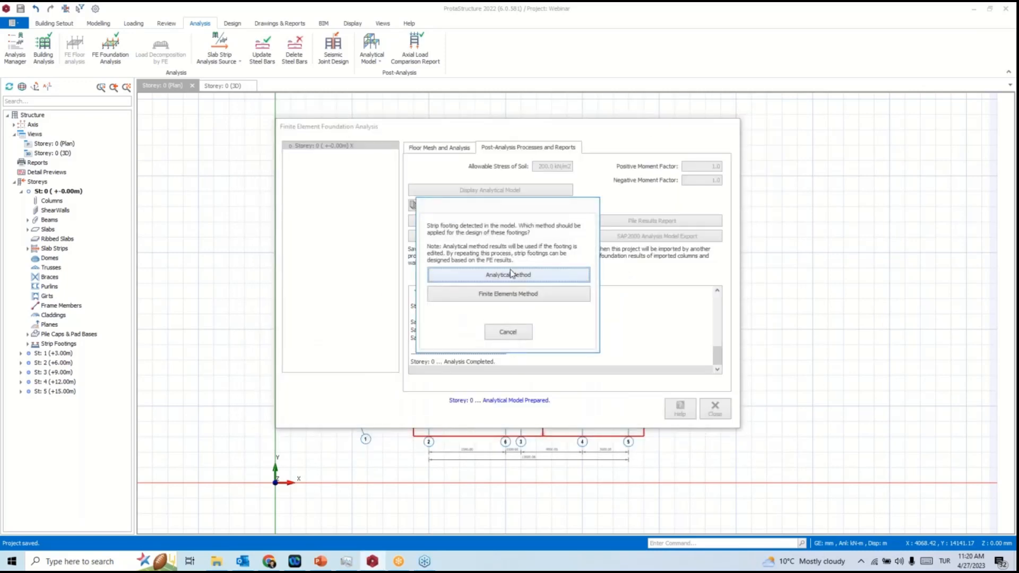
click(509, 298)
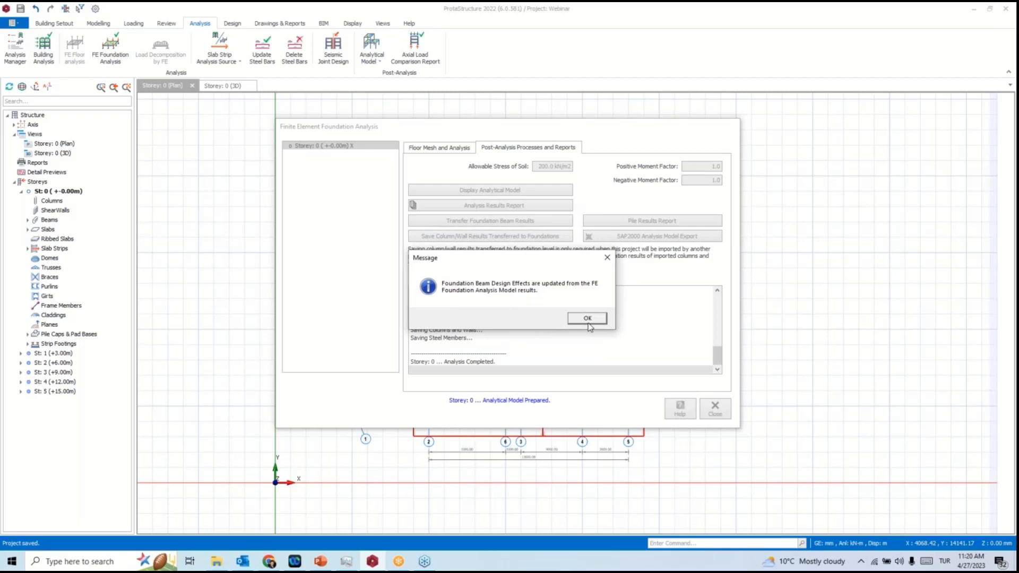
click(587, 319)
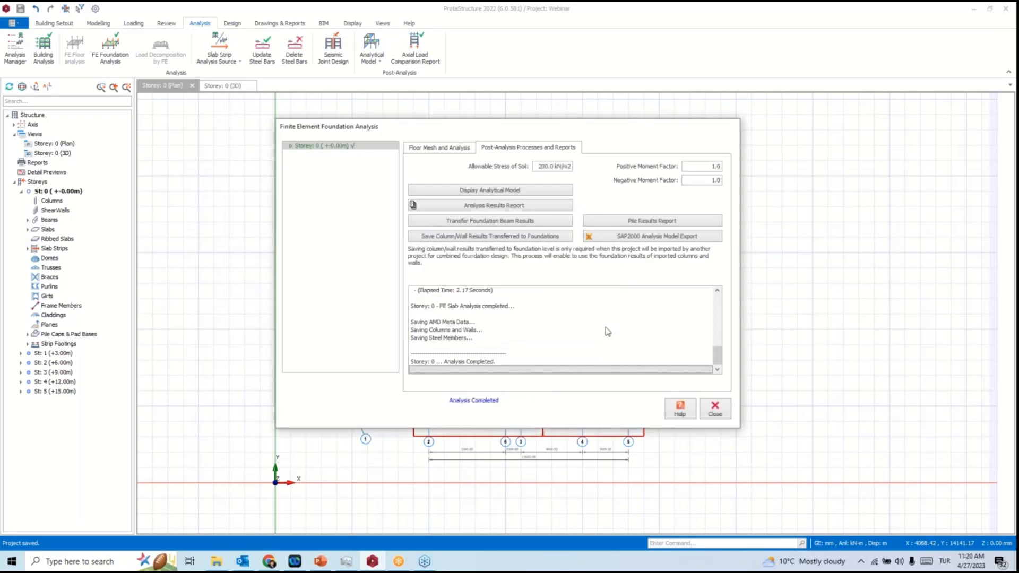
click(715, 410)
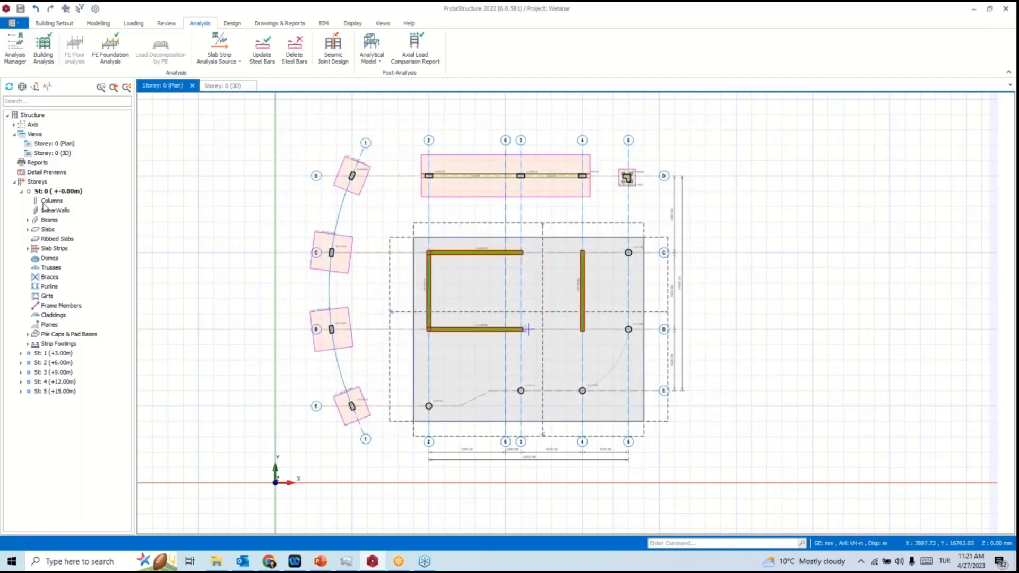
Batch design the raft's slab strips for all storeys, deleting and re-selecting all steel bars, and check the bars in plan.
click(49, 229)
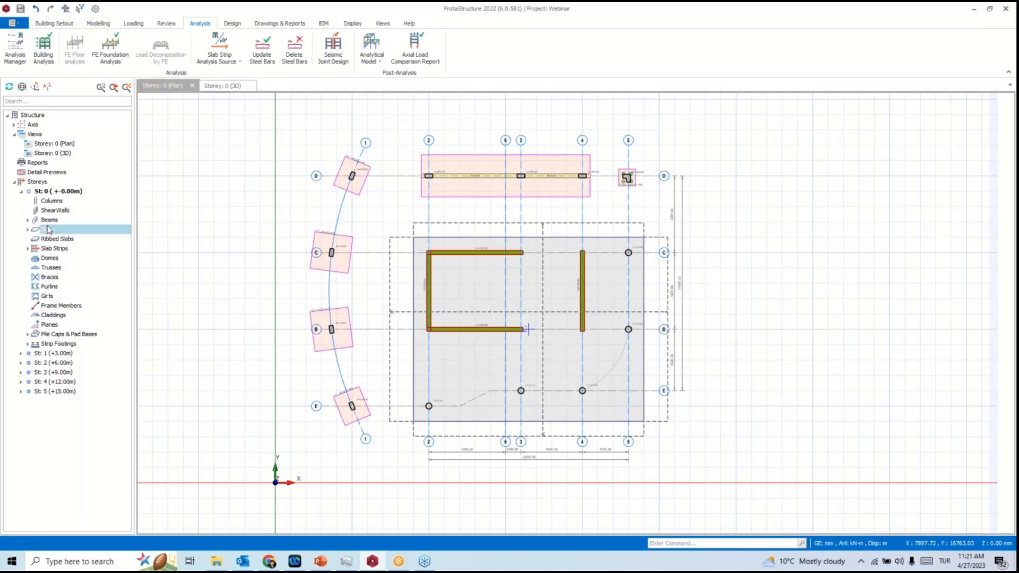
right_click(49, 229)
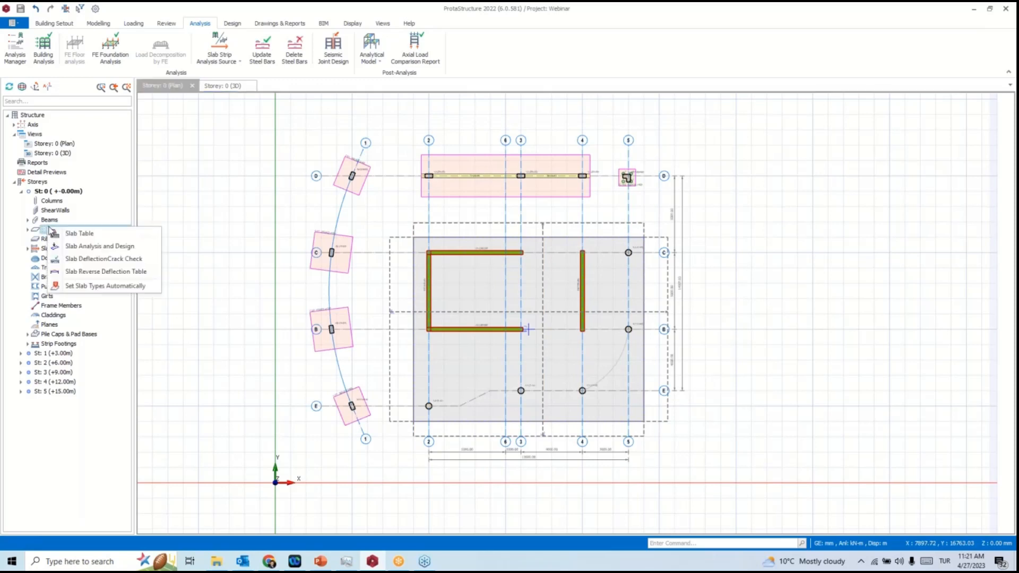
click(103, 247)
click(291, 151)
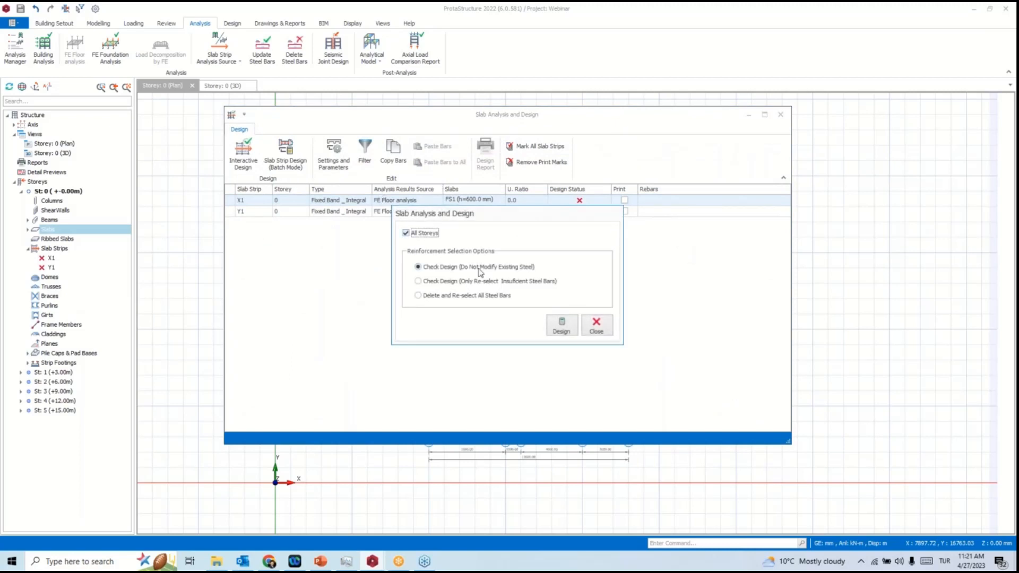
click(487, 296)
click(572, 321)
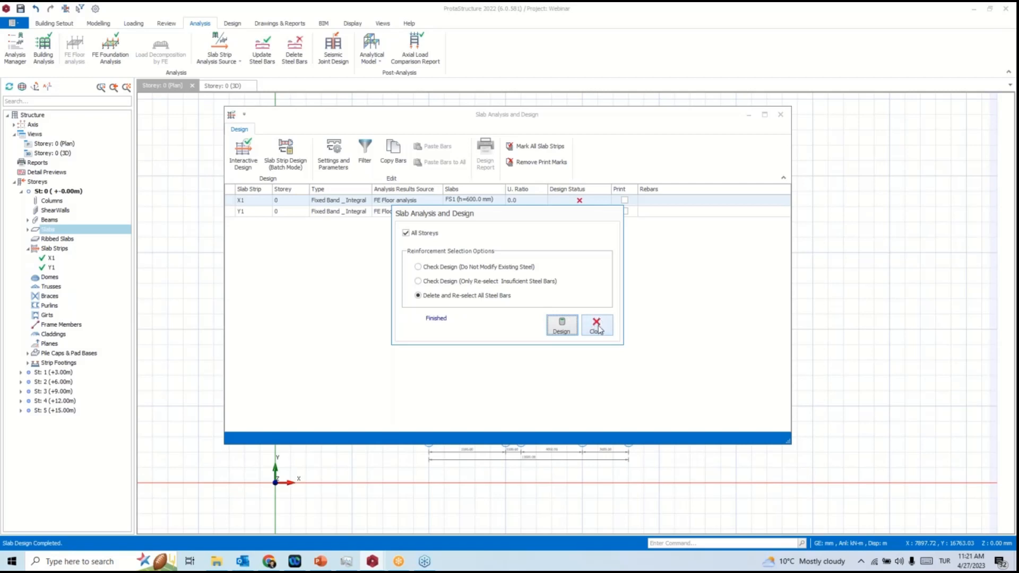
click(596, 325)
click(780, 114)
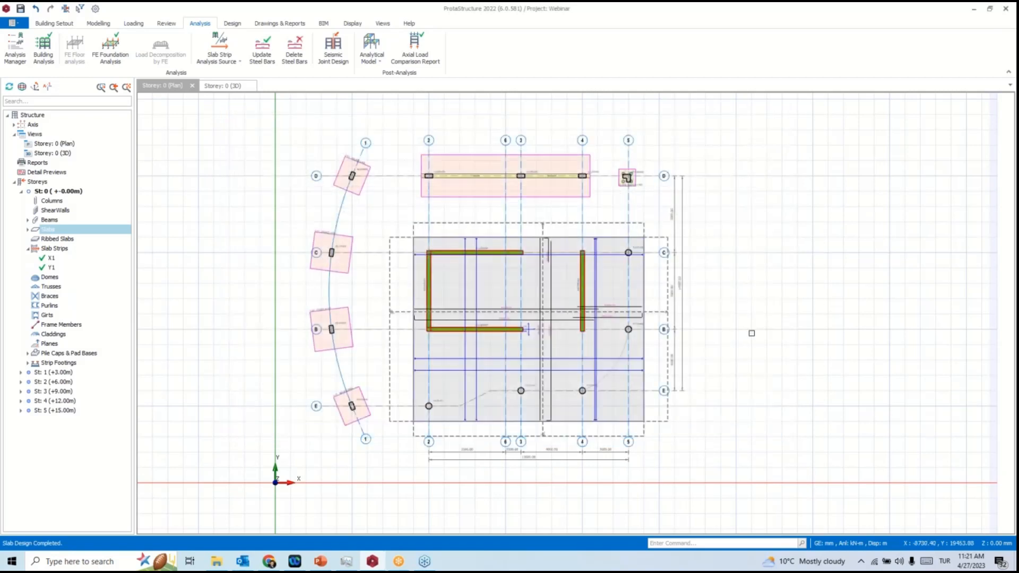
scroll(518, 321, up, 5)
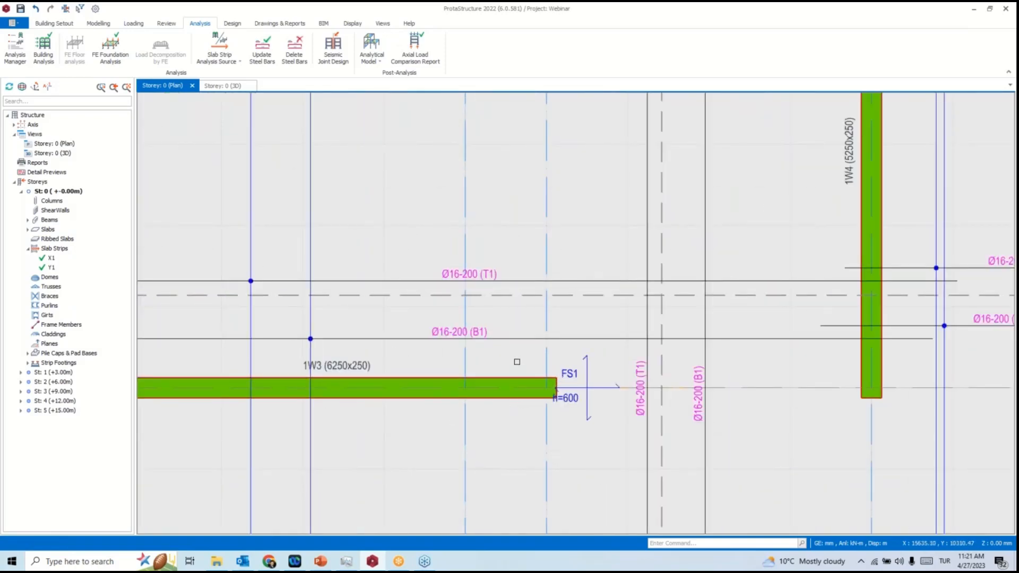
scroll(517, 362, down, 5)
Batch design the axis D foundation beams with all bars re-selected.
middle_drag(435, 252, 438, 405)
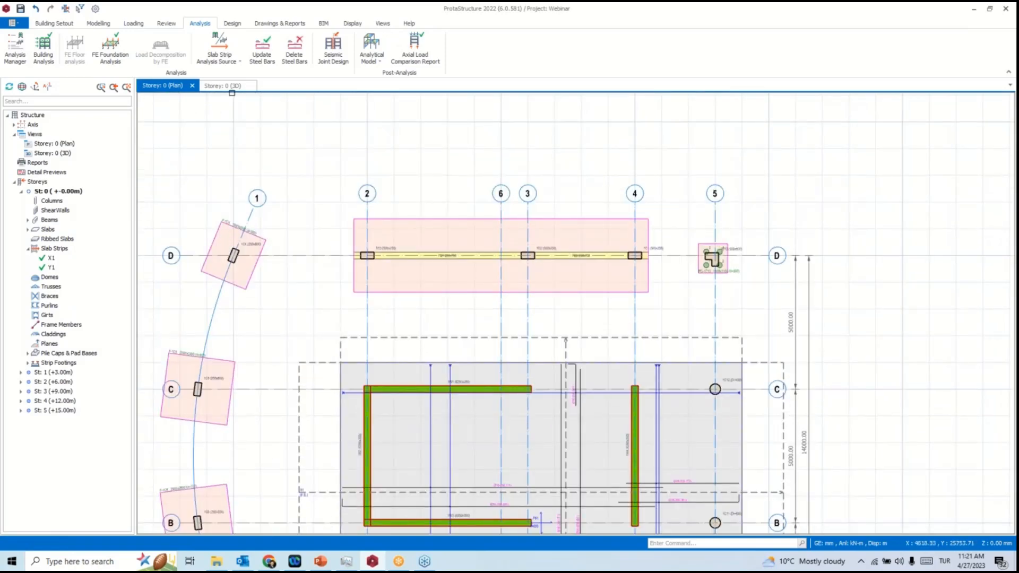
click(232, 24)
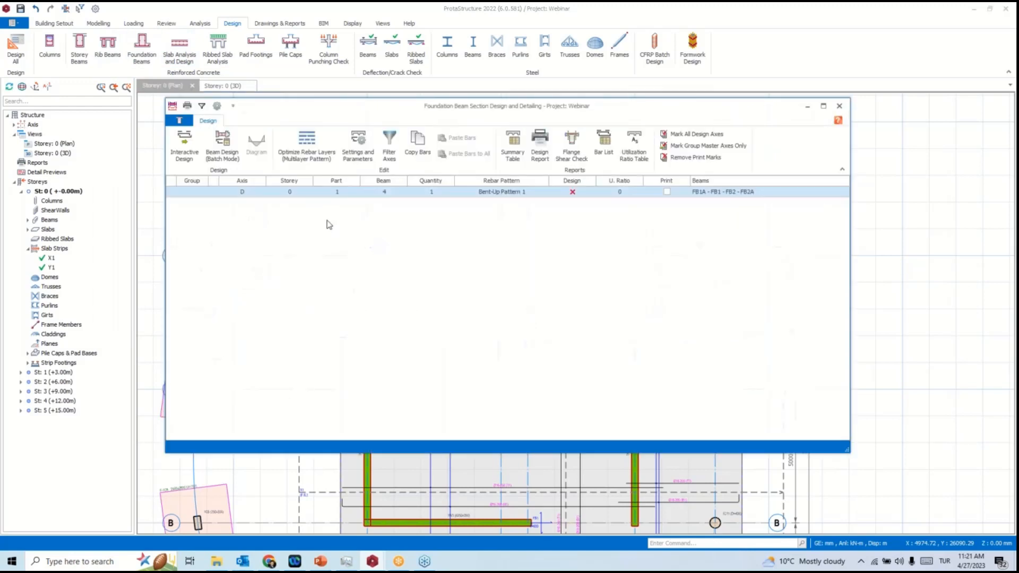
click(229, 153)
click(402, 289)
click(605, 345)
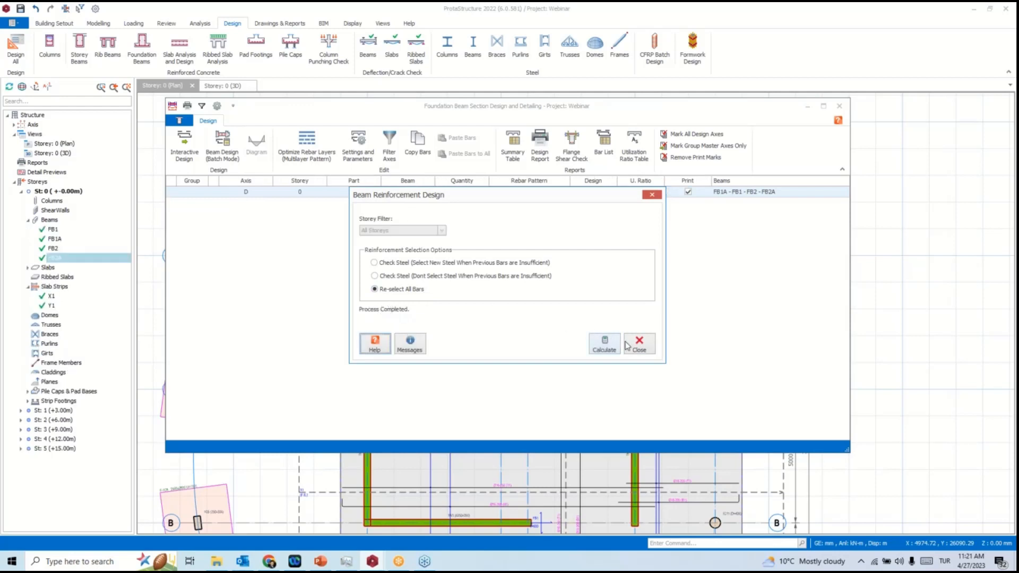
click(639, 345)
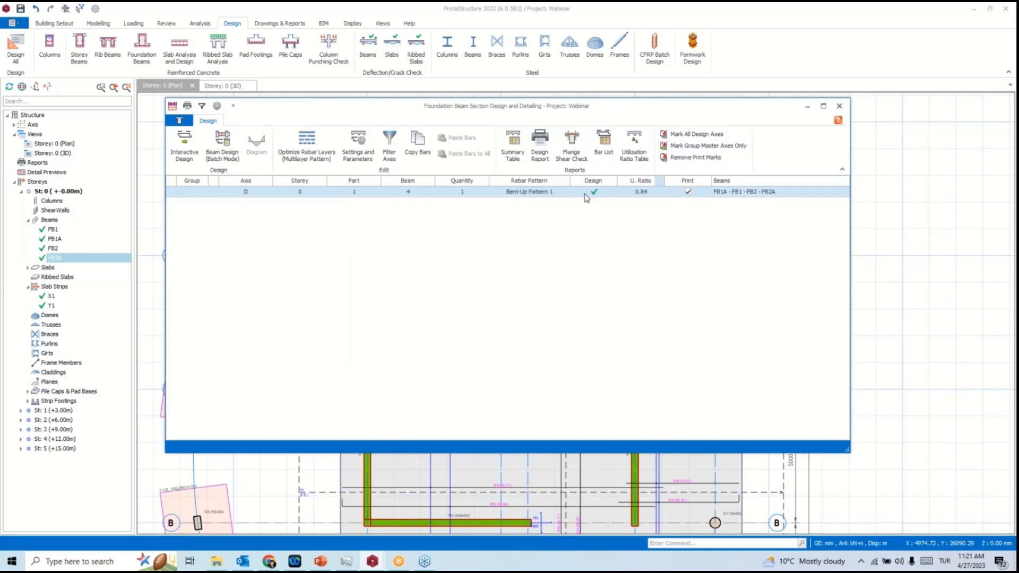
Revise the FB1 top bars and the FB1A support top bars of the axis D foundation beams, accept them, and close the foundation beam design.
double_click(376, 192)
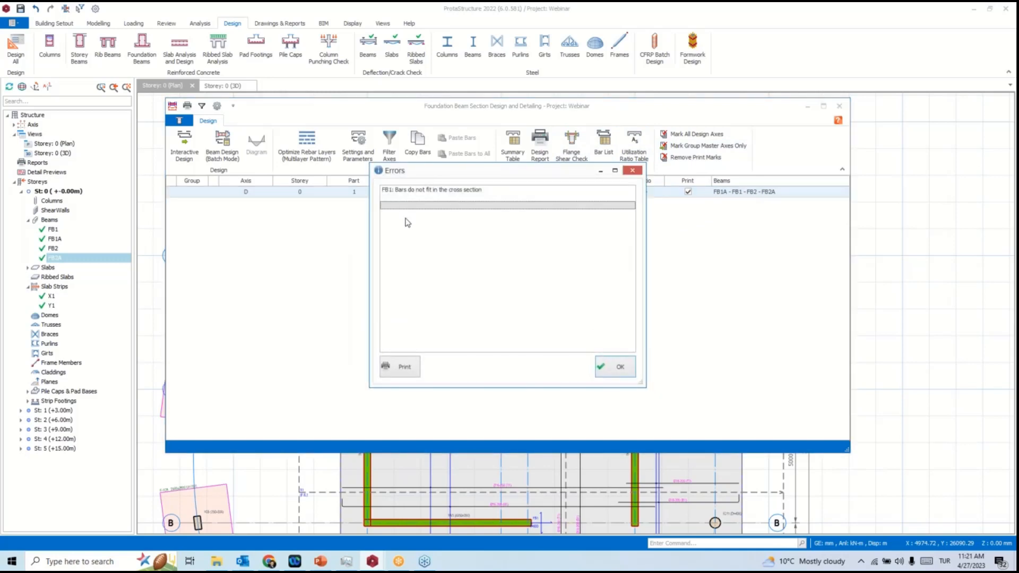
click(619, 370)
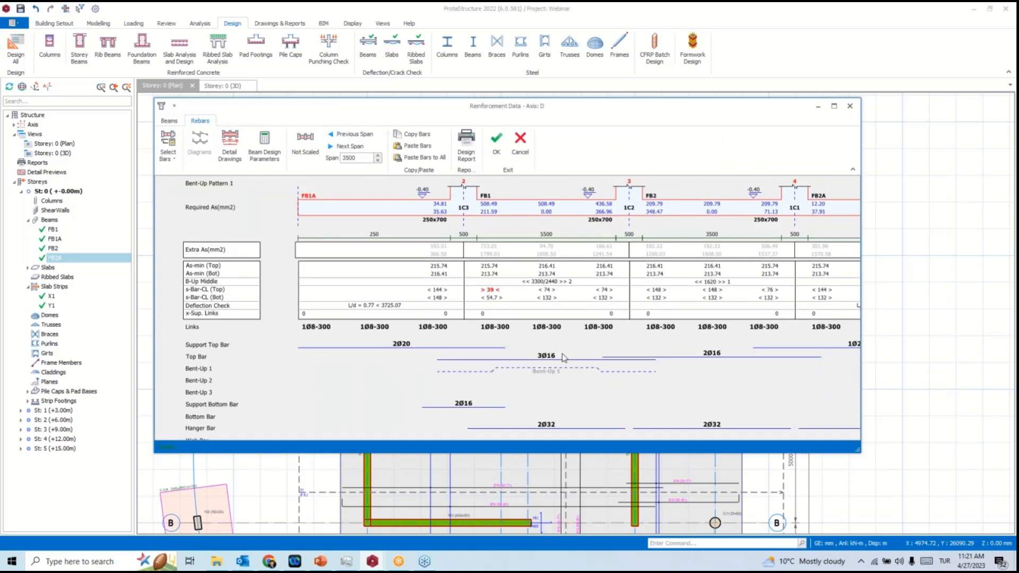
click(557, 359)
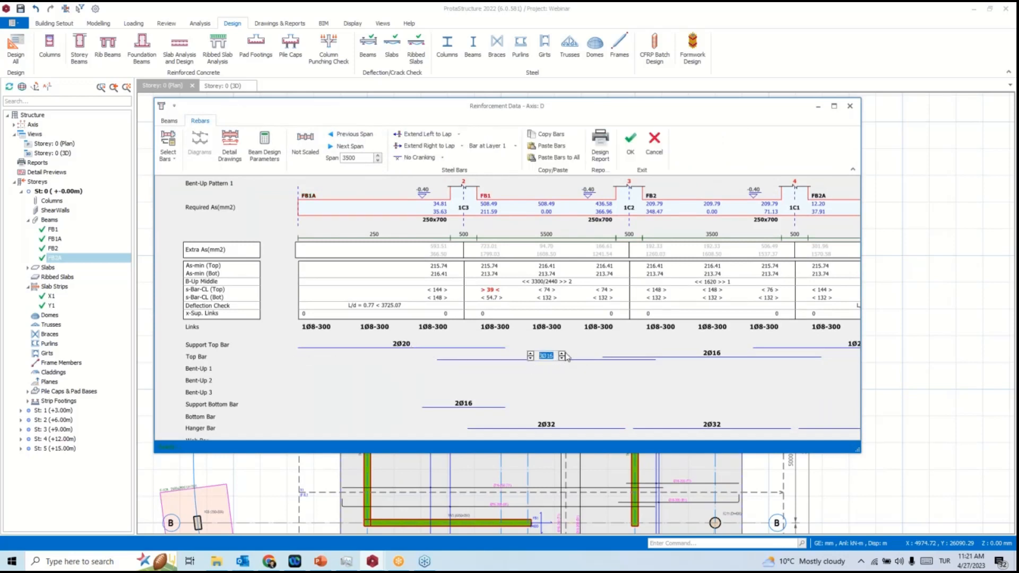
click(561, 353)
click(386, 348)
click(385, 345)
click(555, 143)
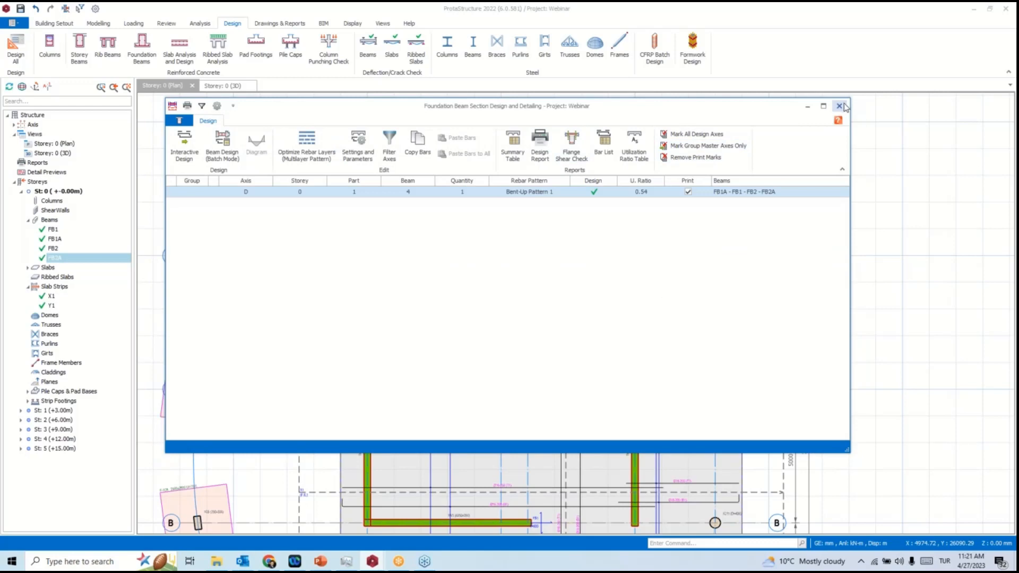
click(839, 106)
Review the foundation depth and first storey bottom level in the storey settings, and cancel without editing.
scroll(752, 163, down, 3)
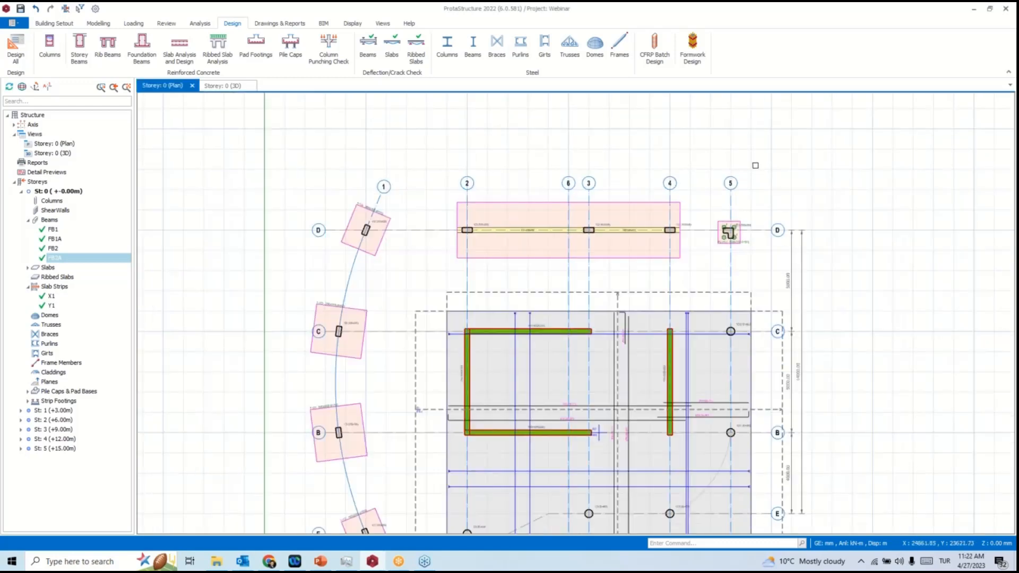
middle_drag(743, 199, 653, 218)
click(53, 22)
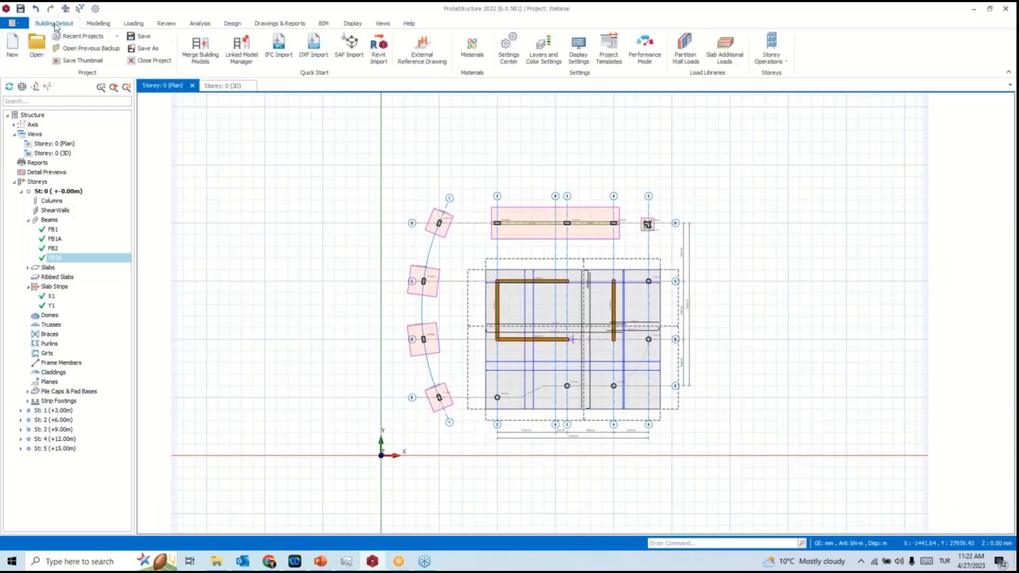
click(771, 47)
click(780, 185)
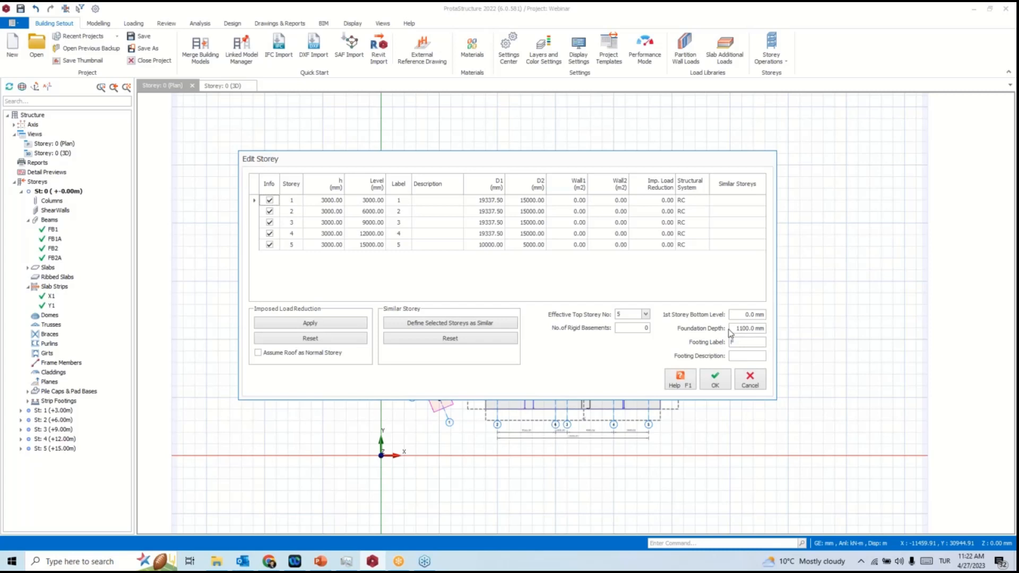
drag(735, 328, 761, 328)
click(743, 314)
click(750, 383)
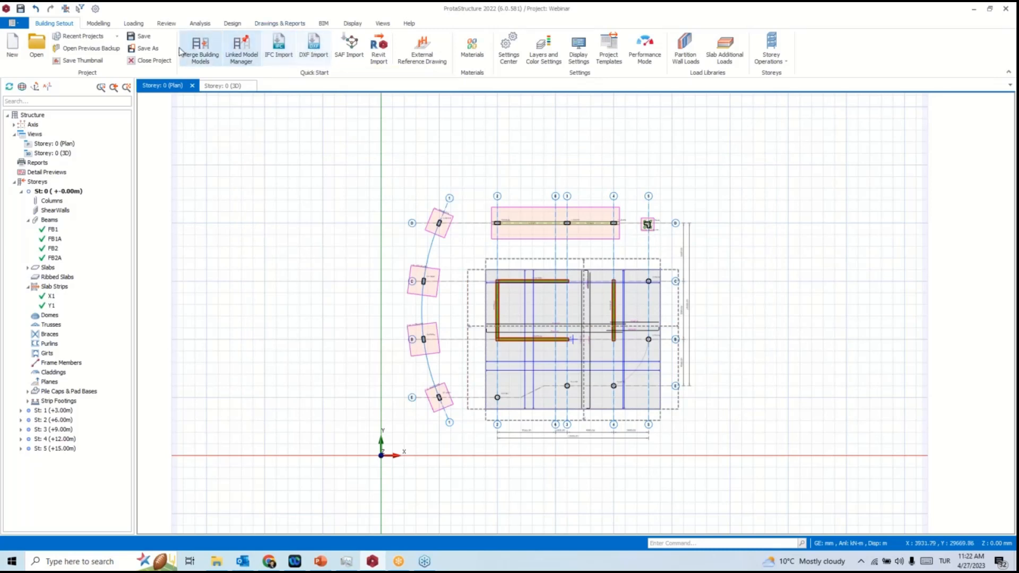
Batch design the columns for all storeys with all bars re-selected.
click(227, 25)
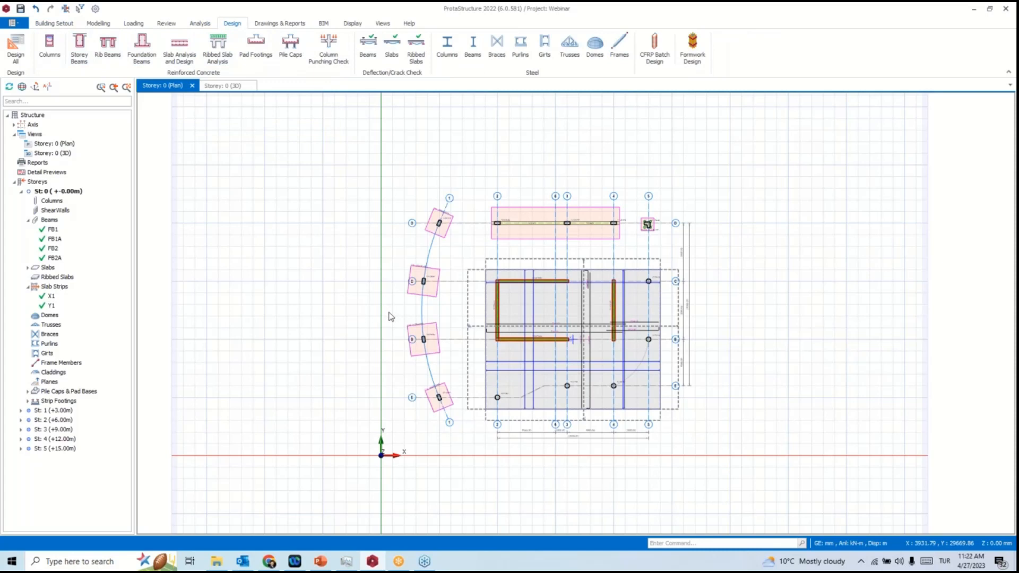
click(206, 189)
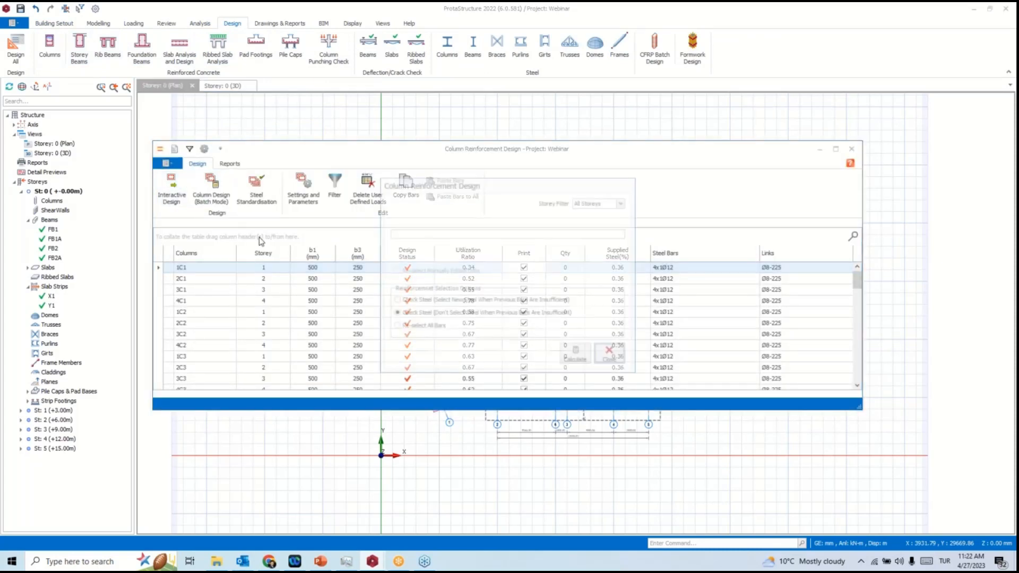
click(425, 326)
click(576, 356)
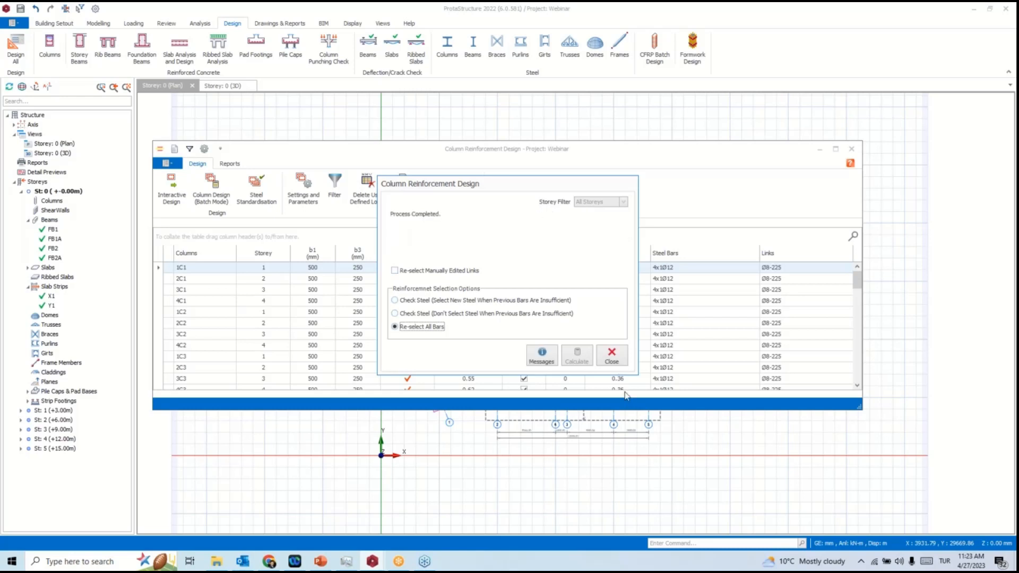
click(611, 356)
Filter the column design list to failed members only, and clear the filter again.
click(333, 199)
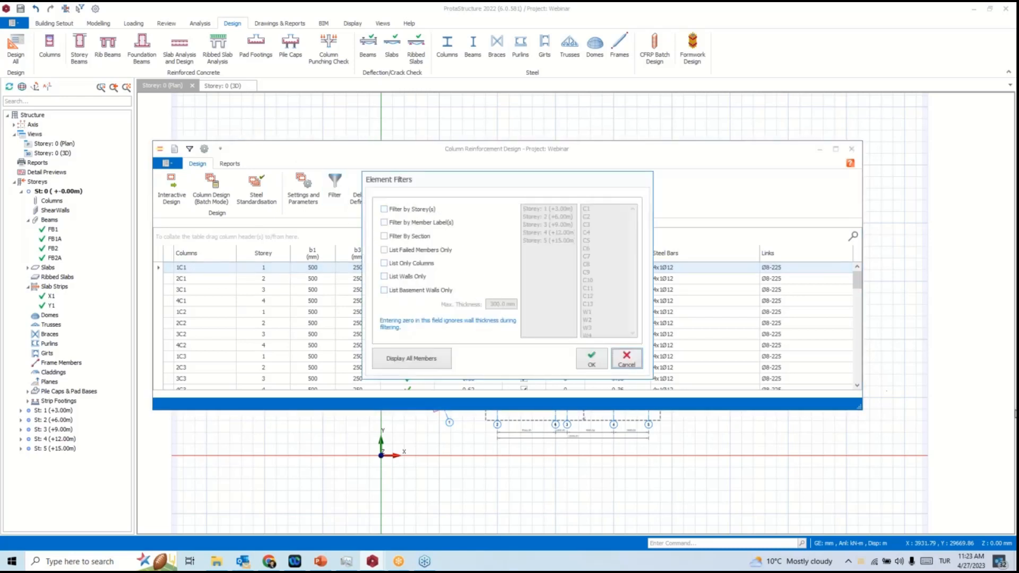
click(409, 273)
click(385, 250)
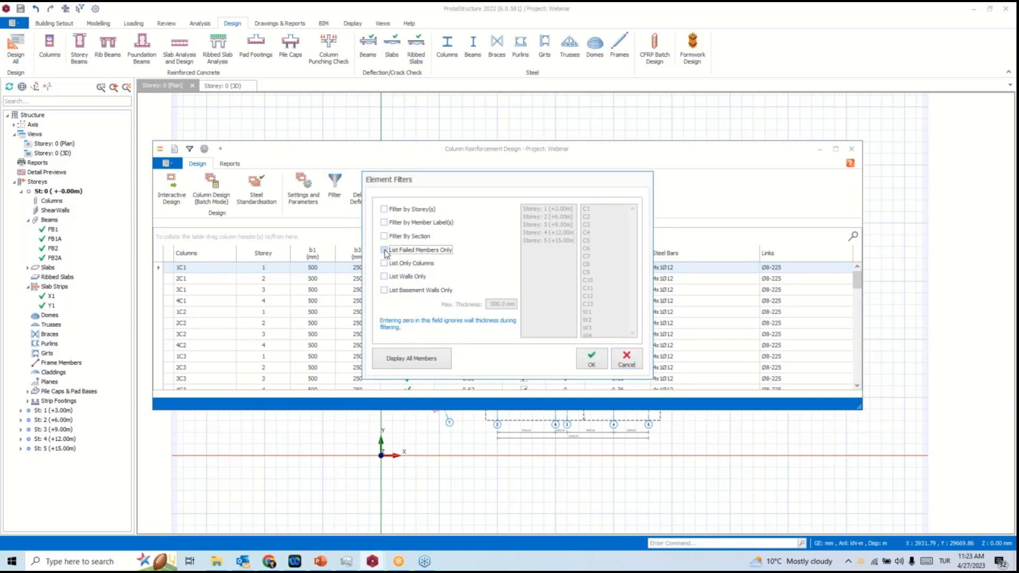
click(604, 364)
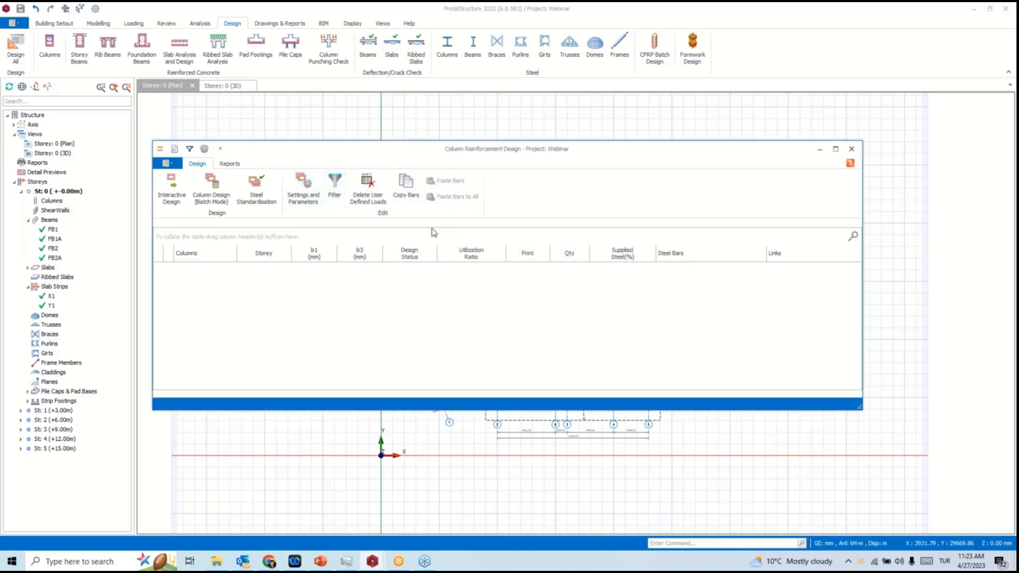
click(334, 185)
click(422, 251)
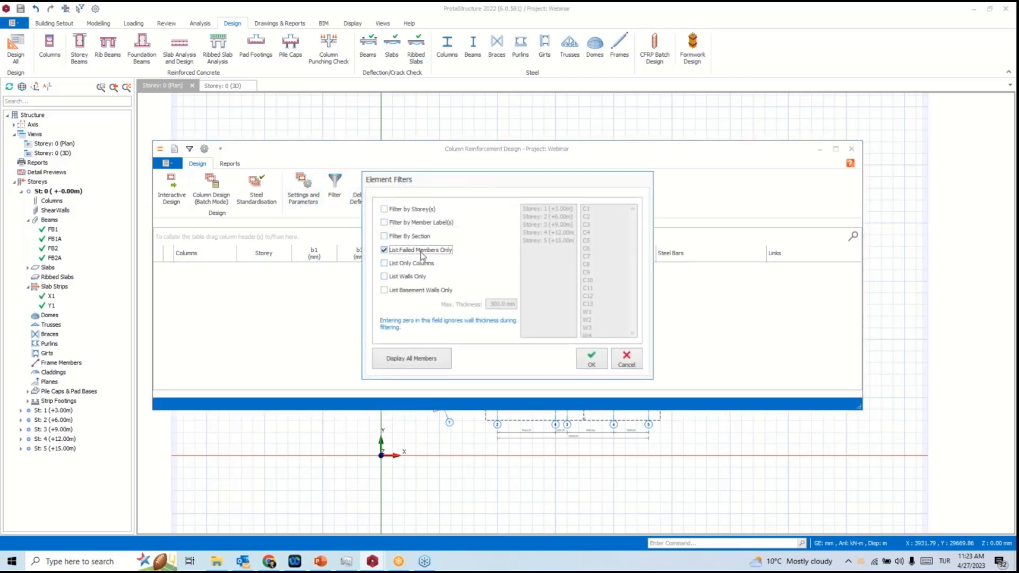
click(593, 361)
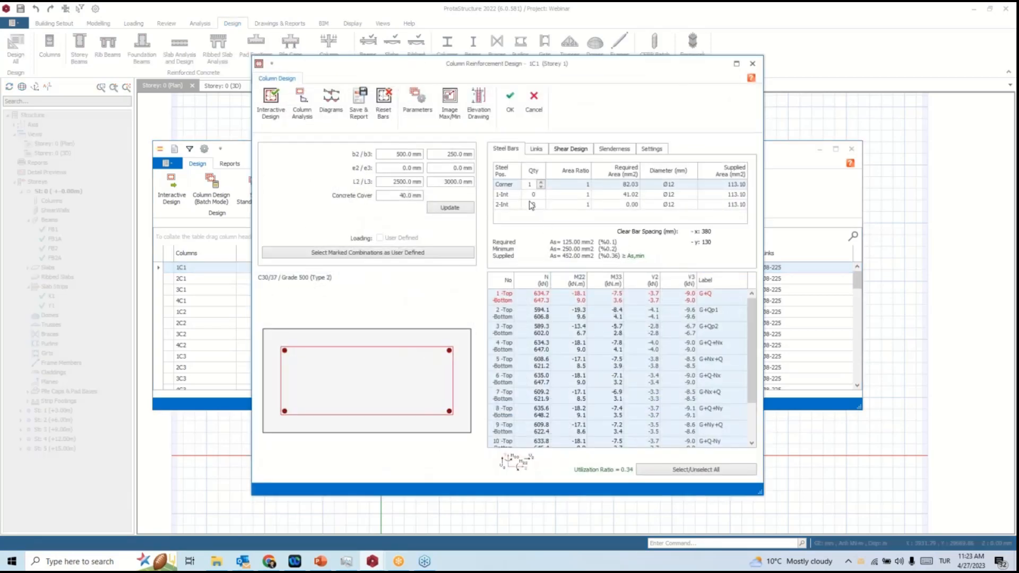
Set column 1C1's intermediate bar quantities in storey 1 to 2 for 1-Int and 1 for 2-Int.
click(533, 195)
click(541, 192)
click(542, 193)
click(534, 206)
click(541, 203)
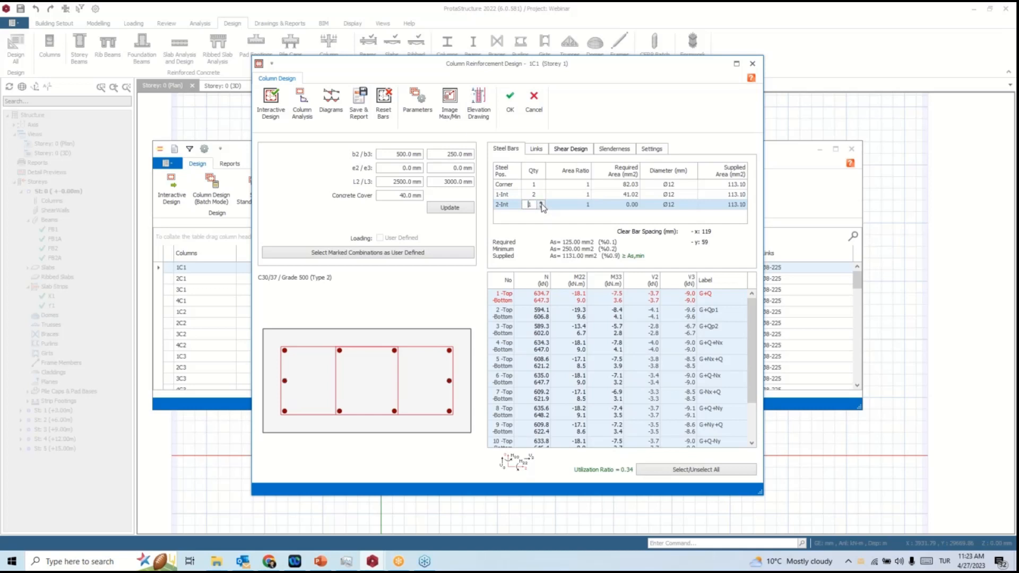
Review the available link containment patterns for column 1C1 and cancel the selection.
click(537, 151)
click(539, 260)
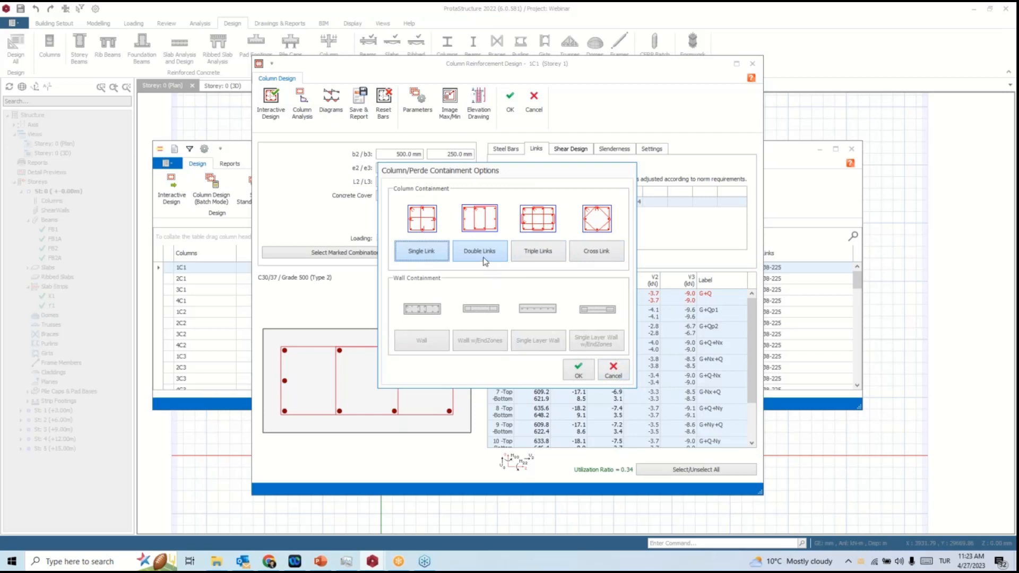
click(614, 374)
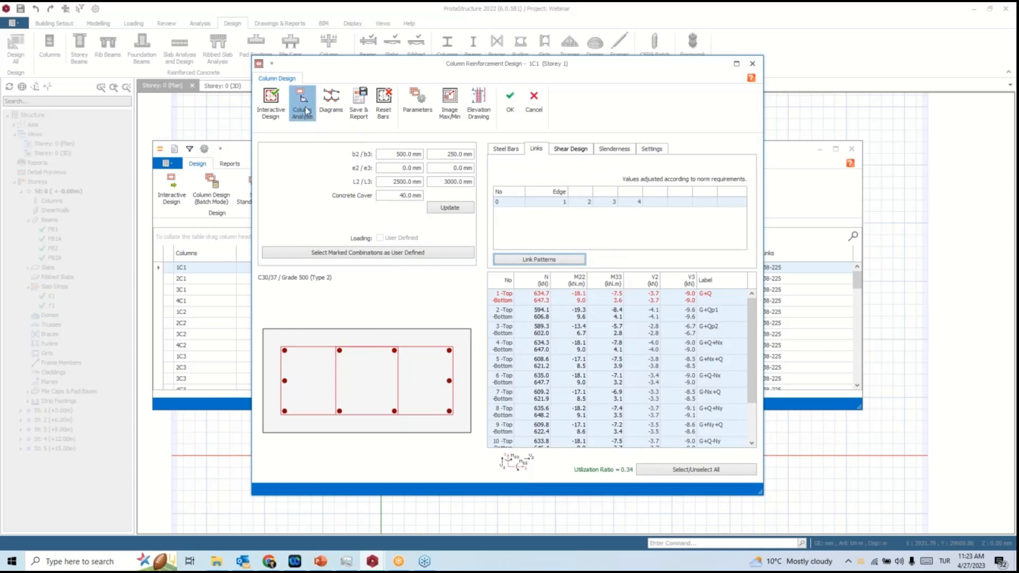
Inspect column 1C1's interaction diagrams and its column design diagrams with the δ2 and δ3 deflections displayed.
click(331, 101)
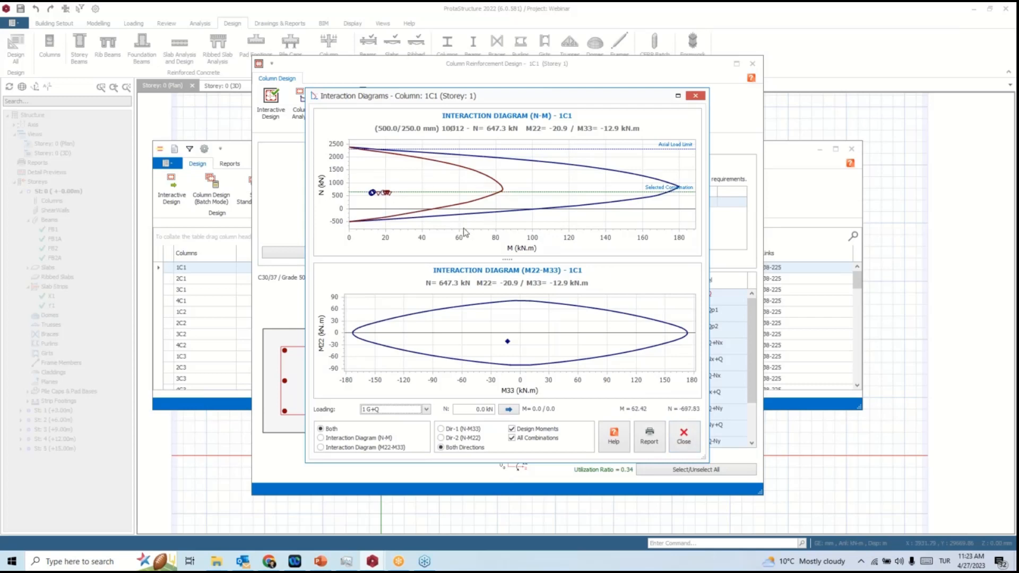
click(695, 438)
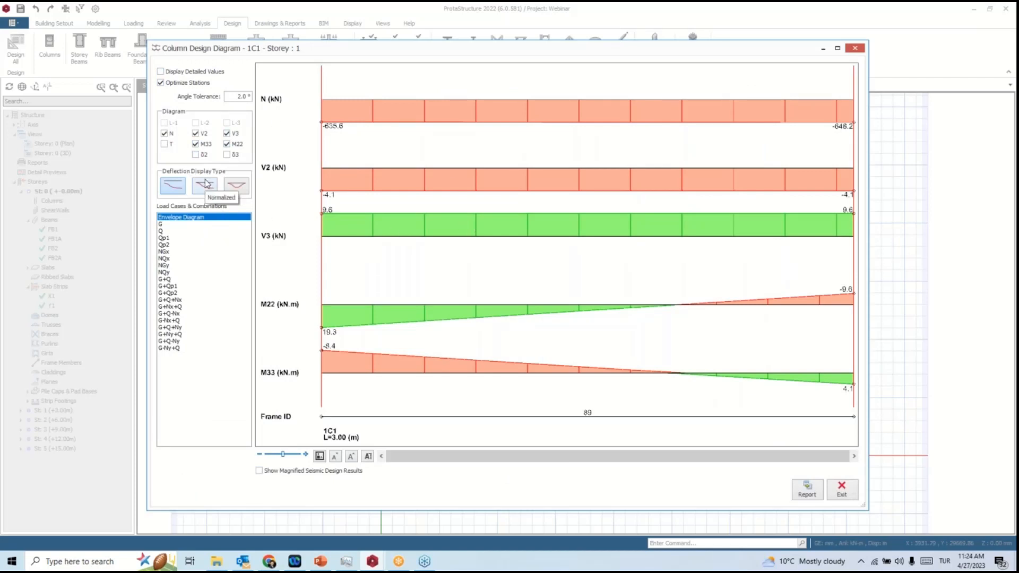
click(195, 154)
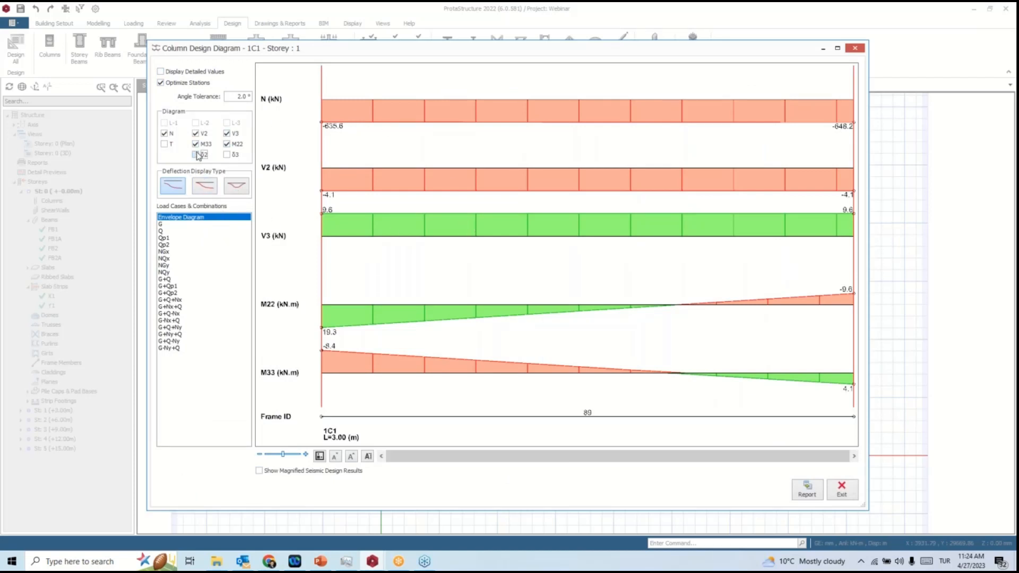
click(227, 154)
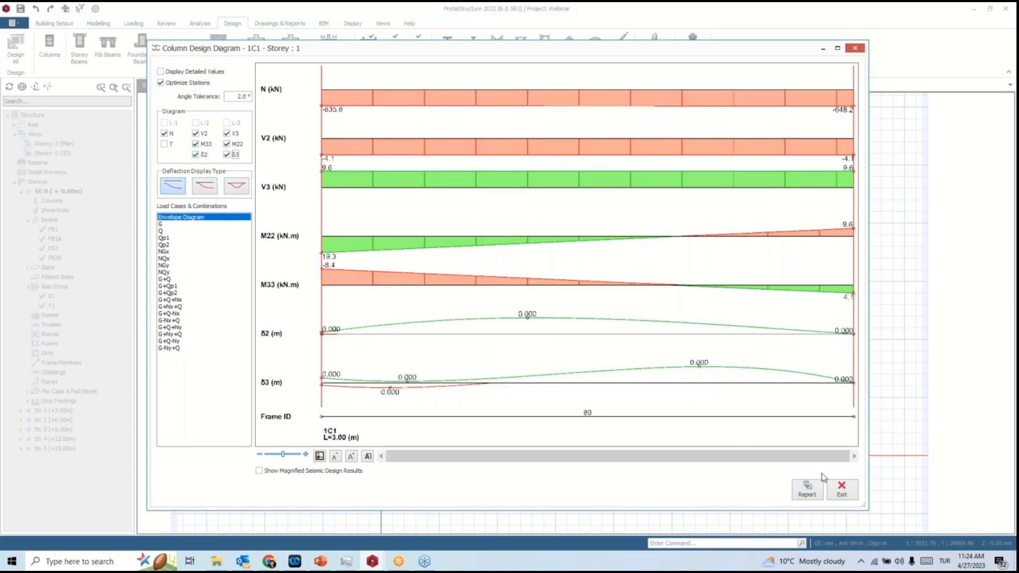
click(849, 491)
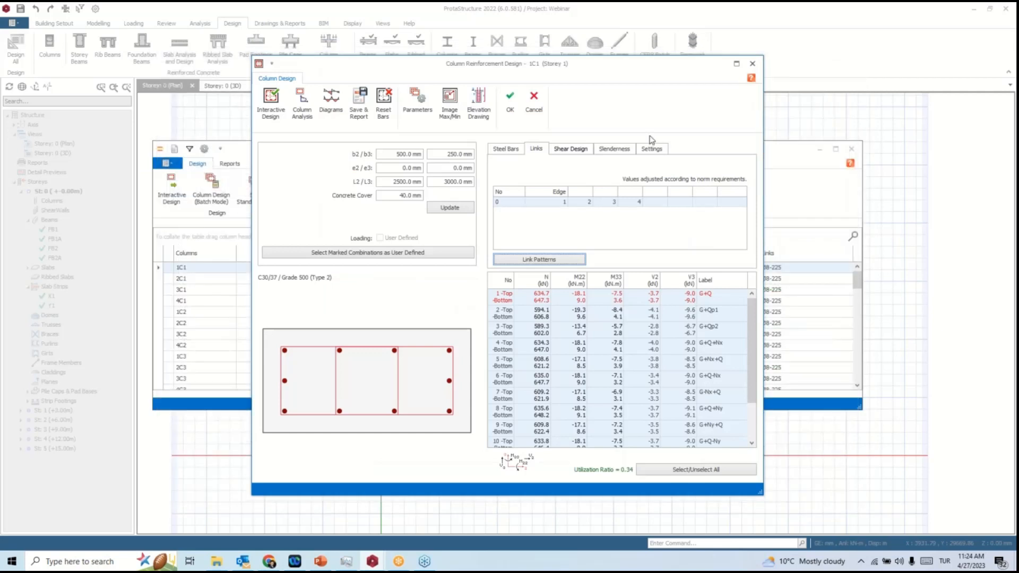
Generate the elevation drawing of column 1C1 for all storeys and examine its reinforcement detailing.
click(484, 106)
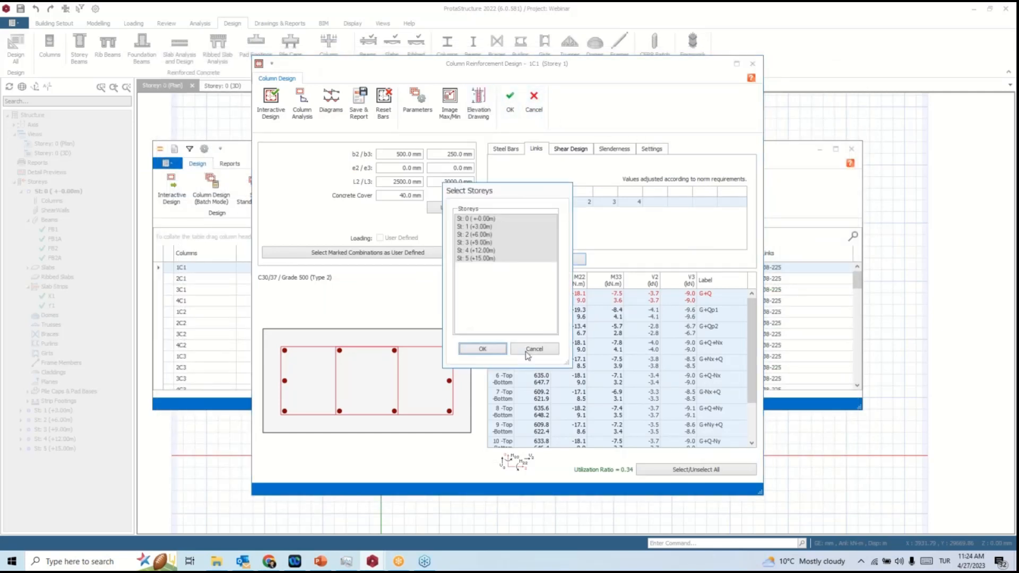
click(482, 348)
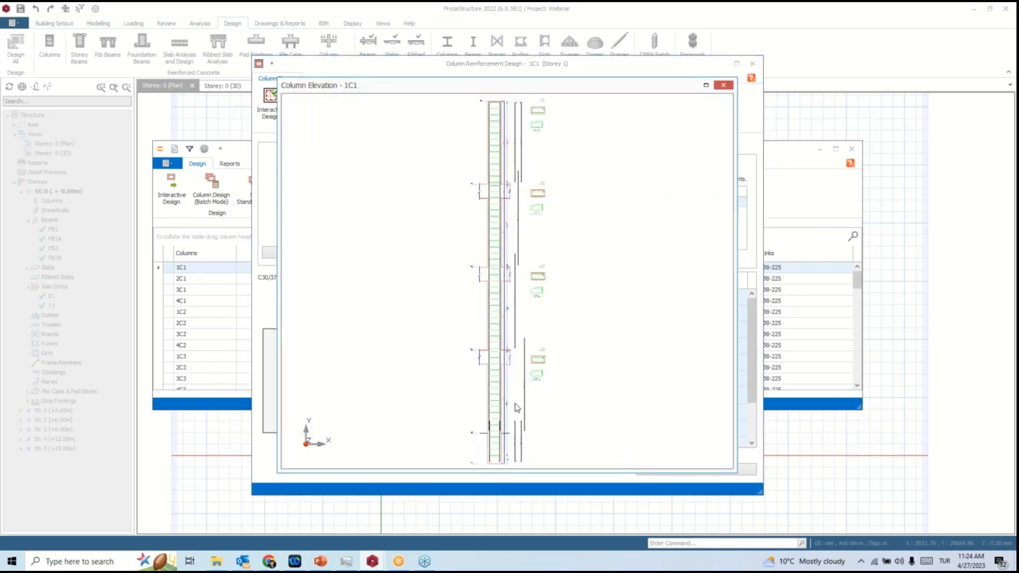
scroll(517, 407, up, 5)
mouse_move(534, 256)
middle_down()
mouse_move(562, 96)
mouse_move(511, 57)
mouse_move(519, 138)
middle_up()
click(723, 86)
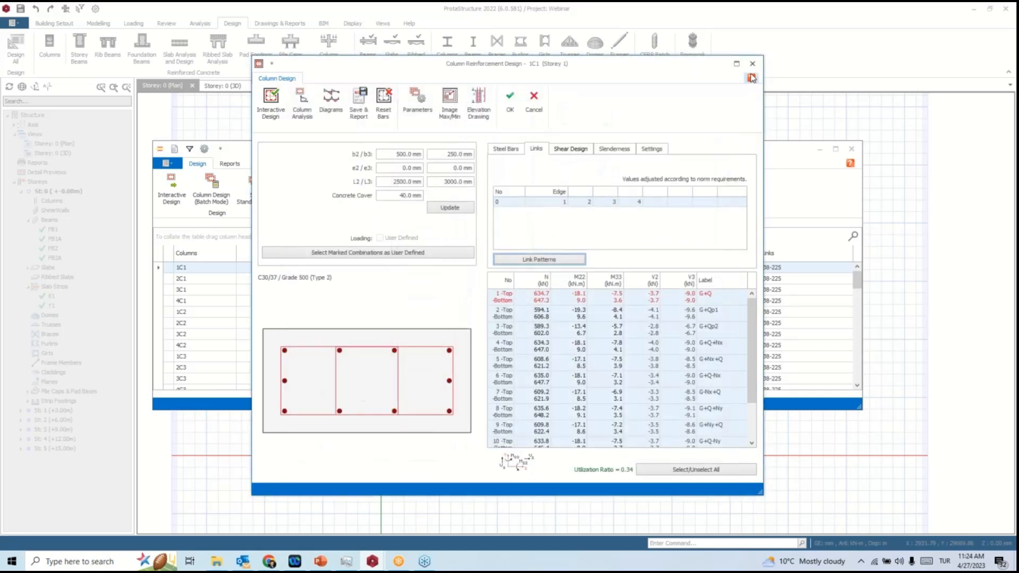
Accept the edited reinforcement of column 1C1 and copy its bars before closing the column design.
click(512, 105)
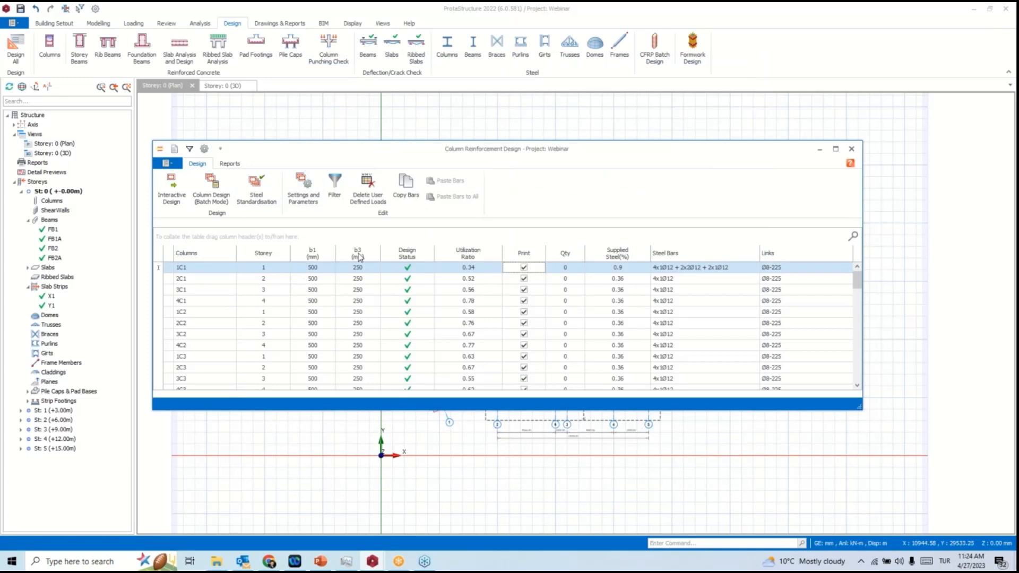
click(406, 188)
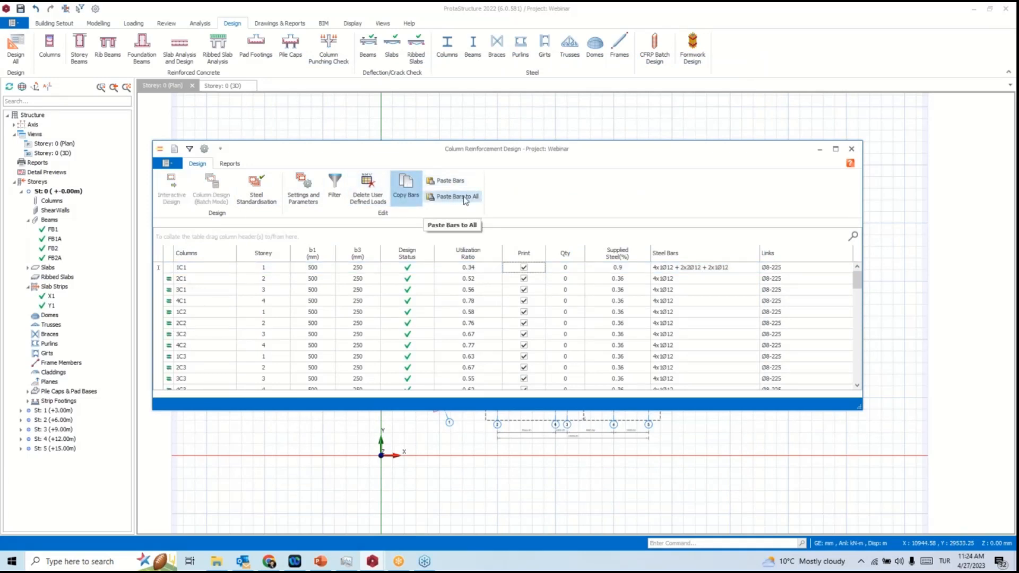
click(851, 149)
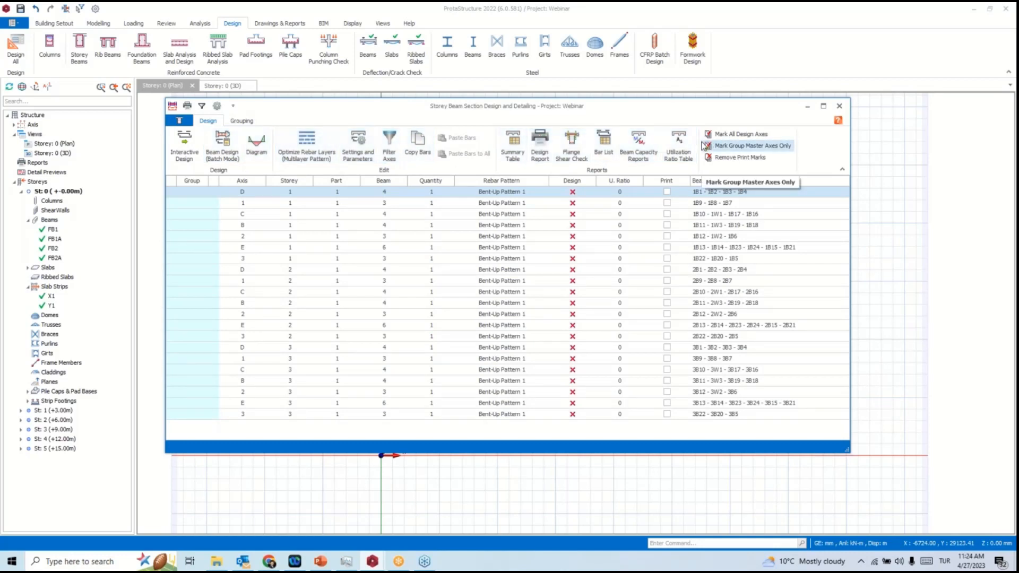
Batch design the storey beams for all storeys with all bars re-selected.
click(221, 142)
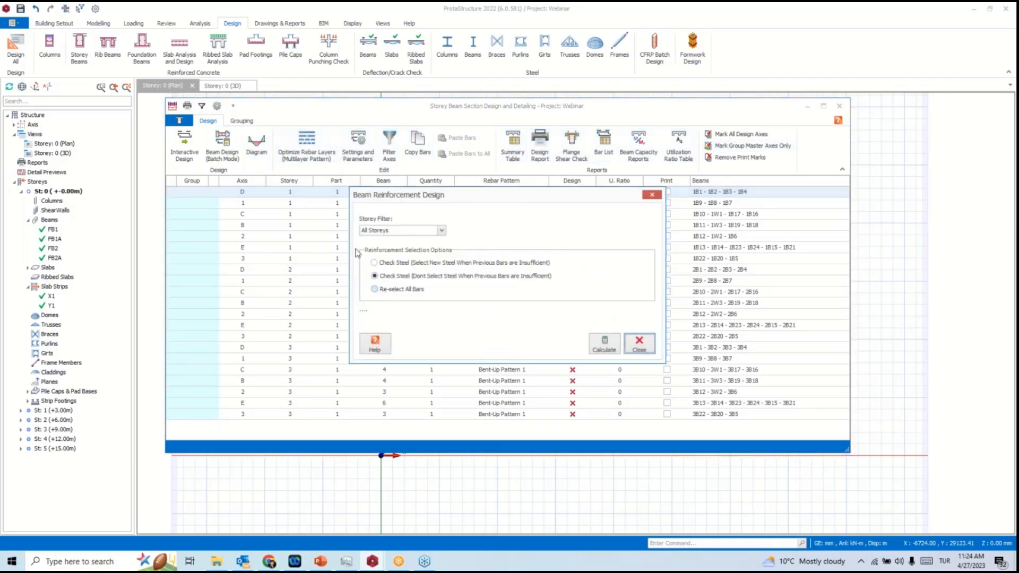
click(399, 289)
click(603, 344)
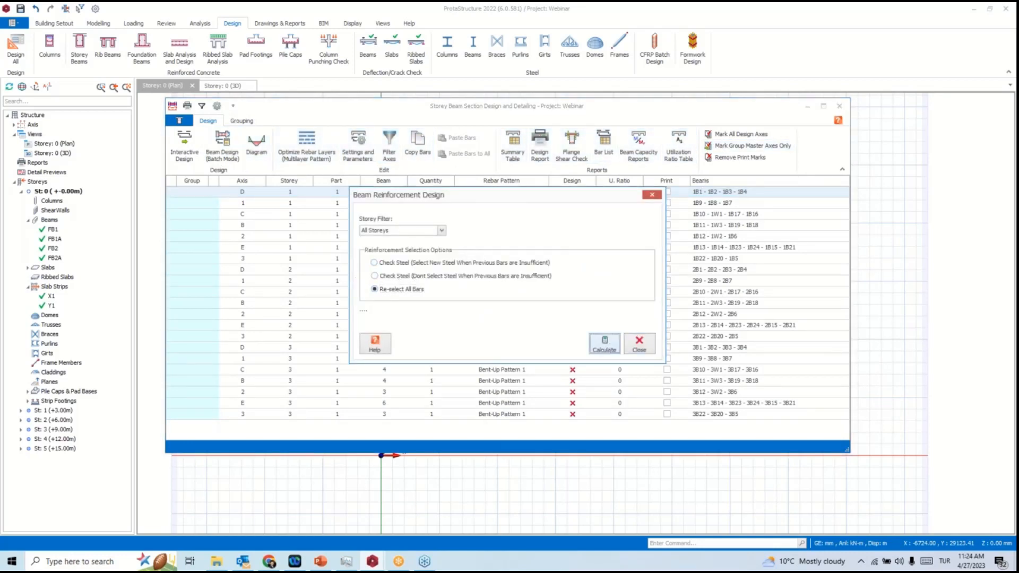
click(545, 319)
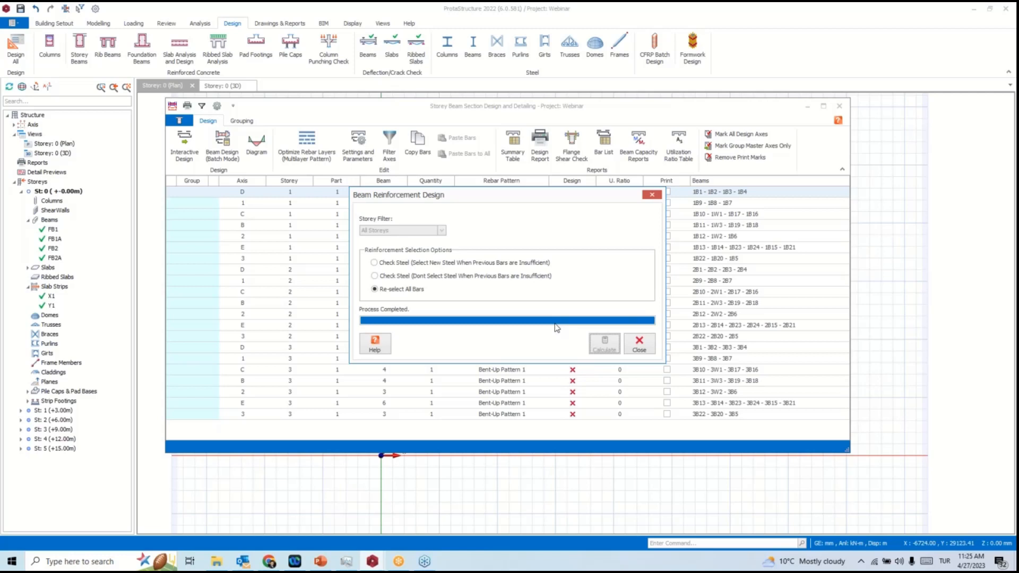
click(639, 343)
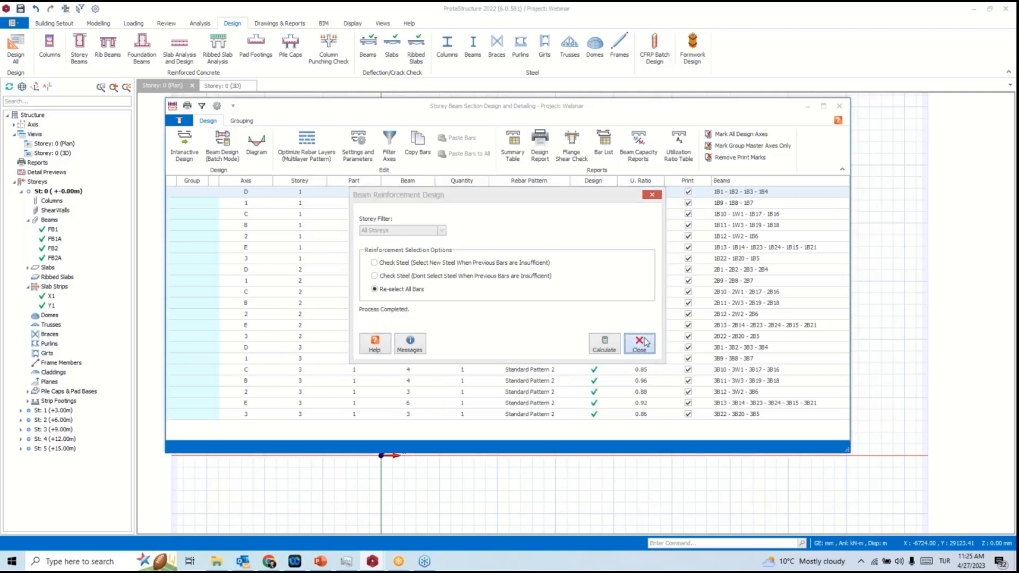
Filter the storey beam list to failed members only, and clear that filter to list all beams again.
click(389, 151)
click(407, 250)
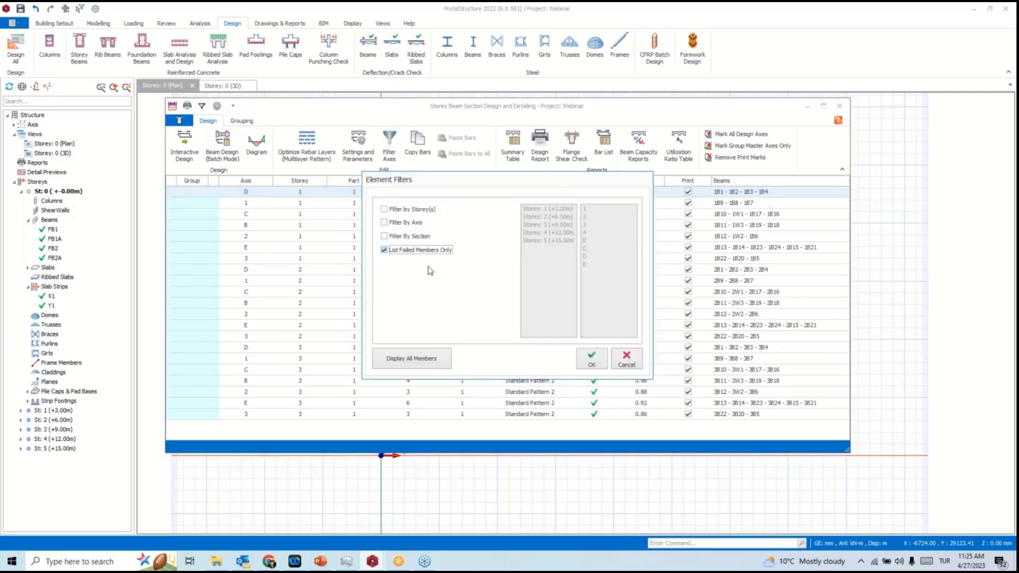
click(600, 359)
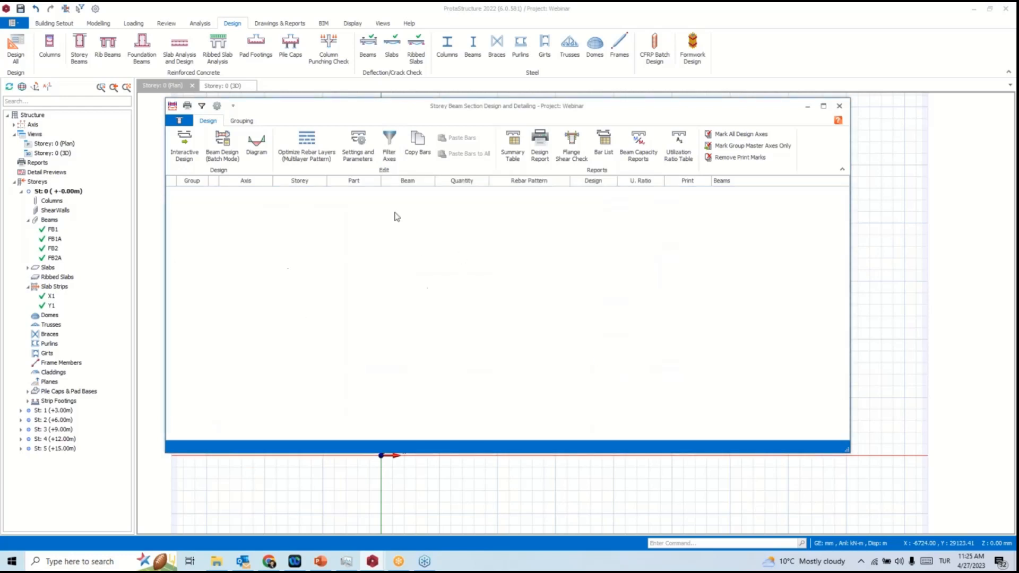
click(388, 143)
click(429, 249)
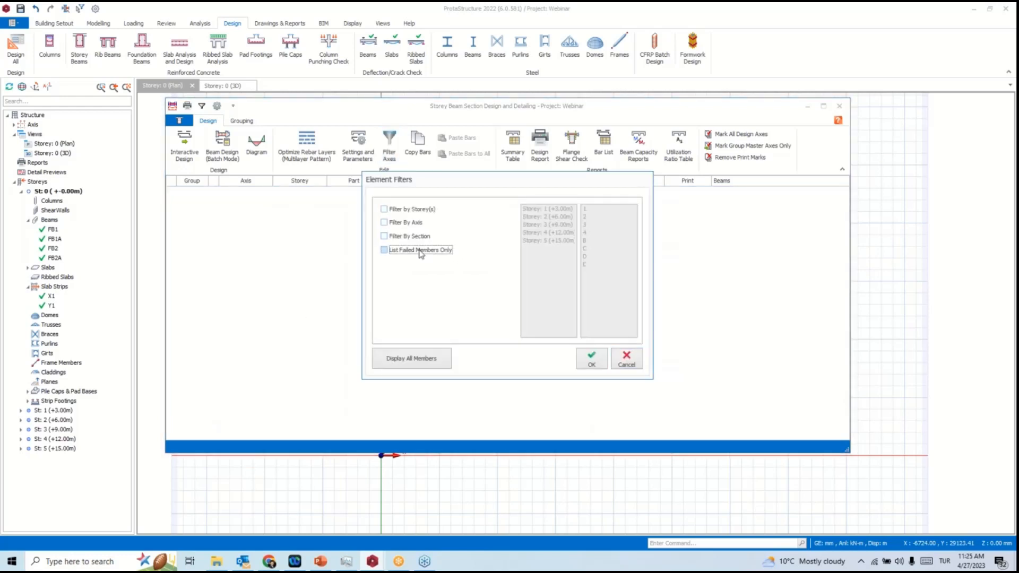
click(590, 358)
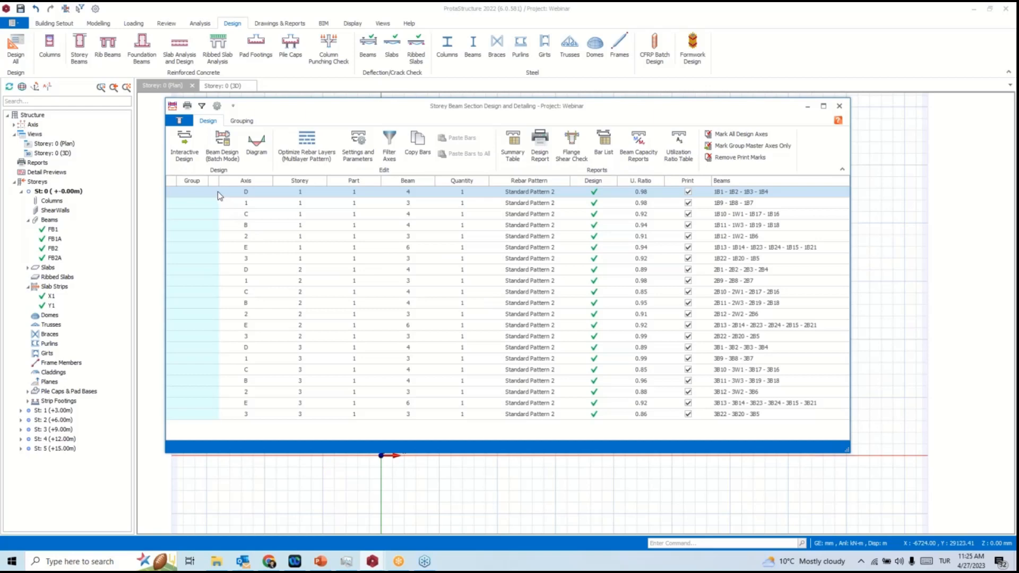
Set beam 1B1's top bar and the support top bar over column 1C3 on axis D, storey 1, to 3Ø20 and accept the reinforcement.
double_click(218, 192)
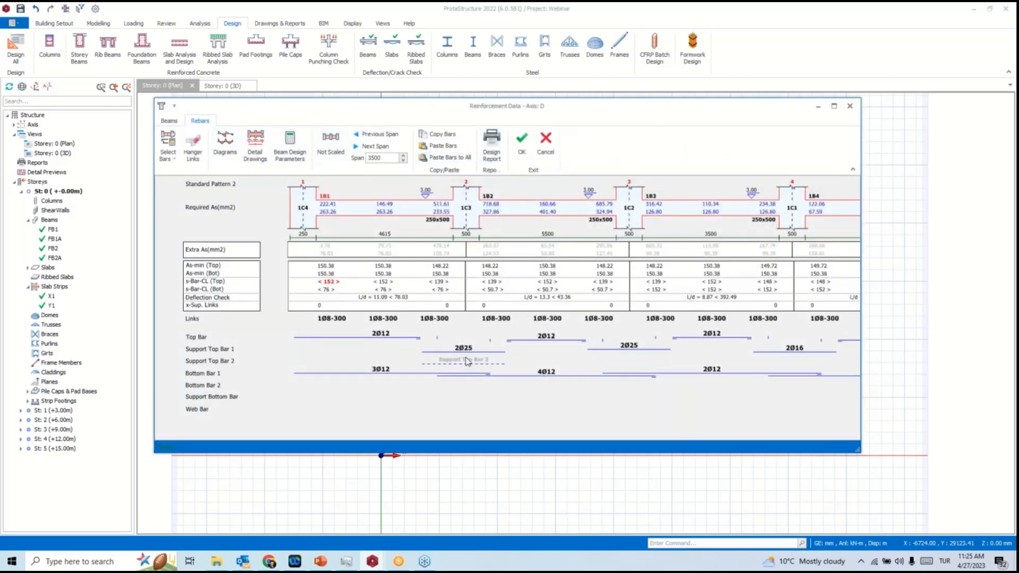
click(393, 339)
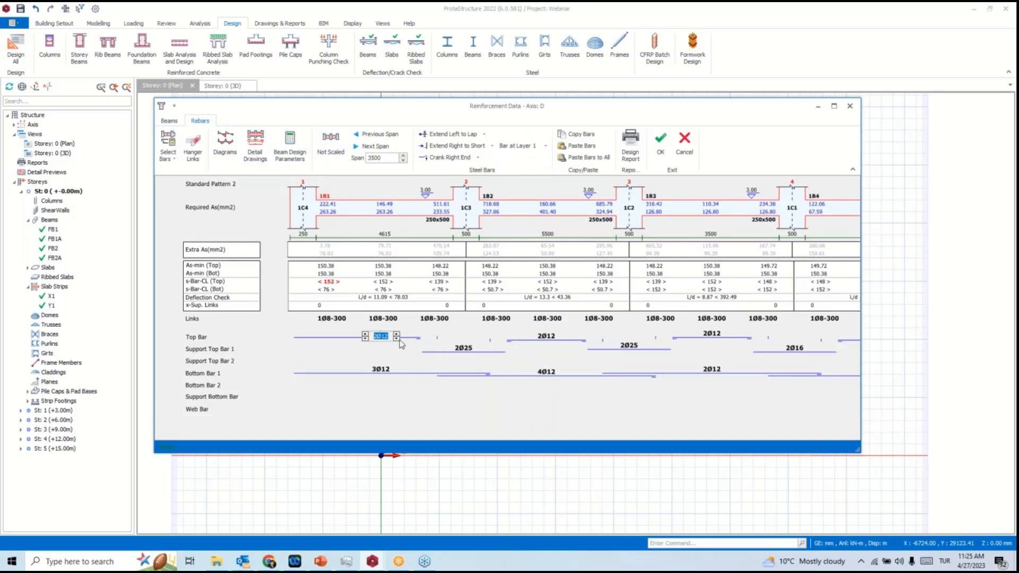
click(365, 335)
click(456, 351)
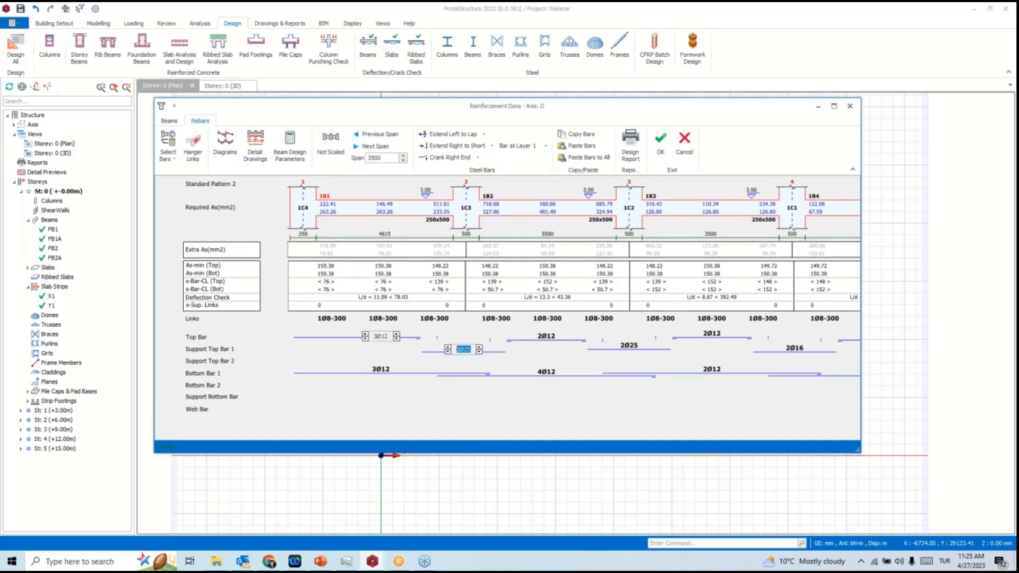
click(479, 352)
click(449, 347)
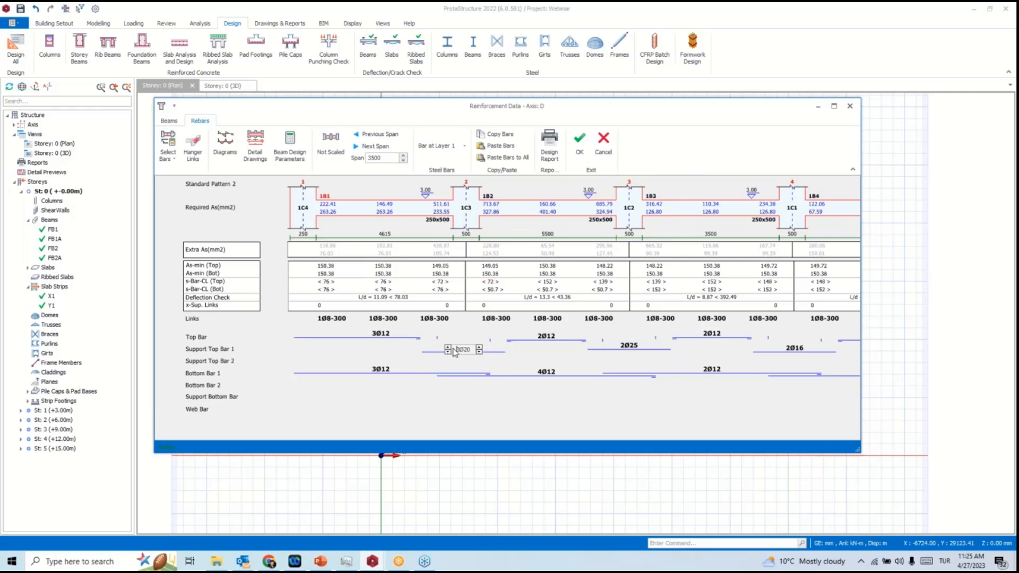
click(391, 338)
click(397, 336)
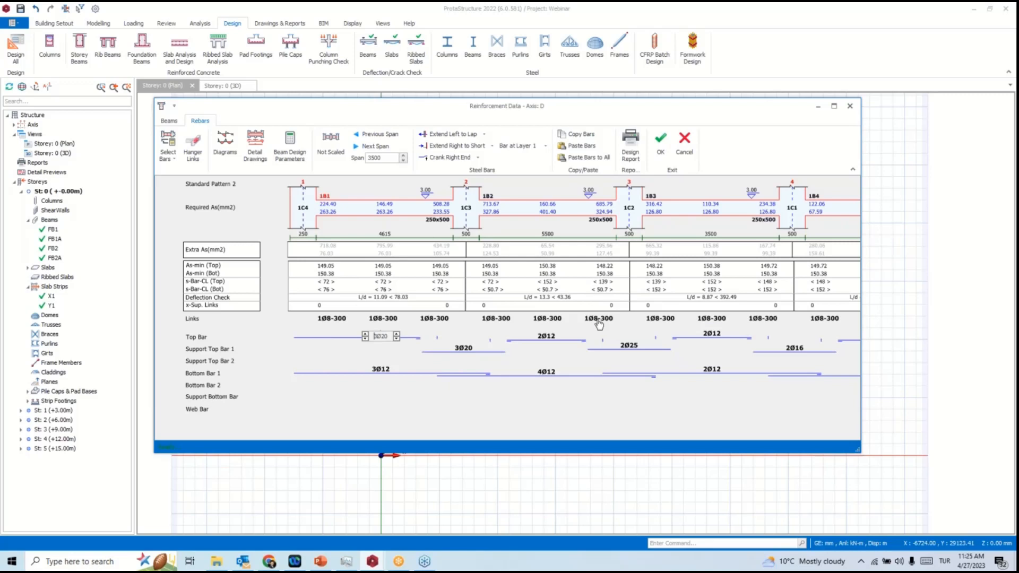
click(665, 142)
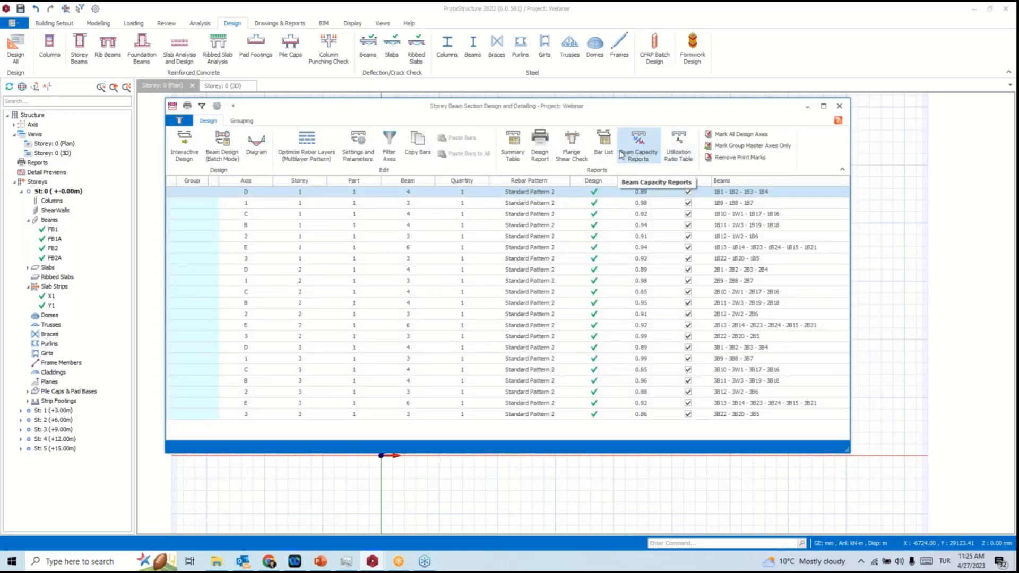
Review the storey beams' rebar list report and grouping options, and close the storey beam design.
click(605, 141)
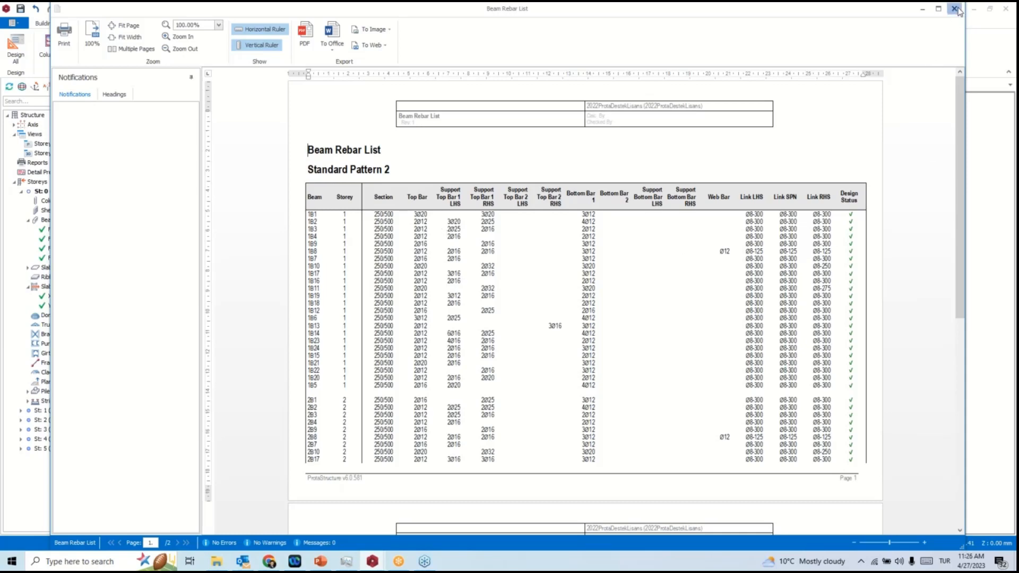
click(953, 9)
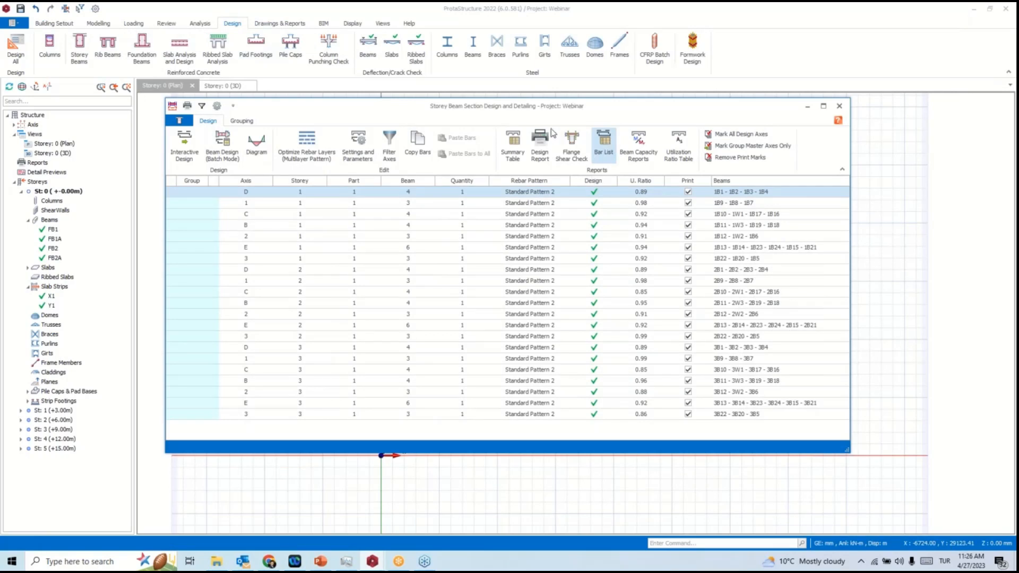
click(241, 122)
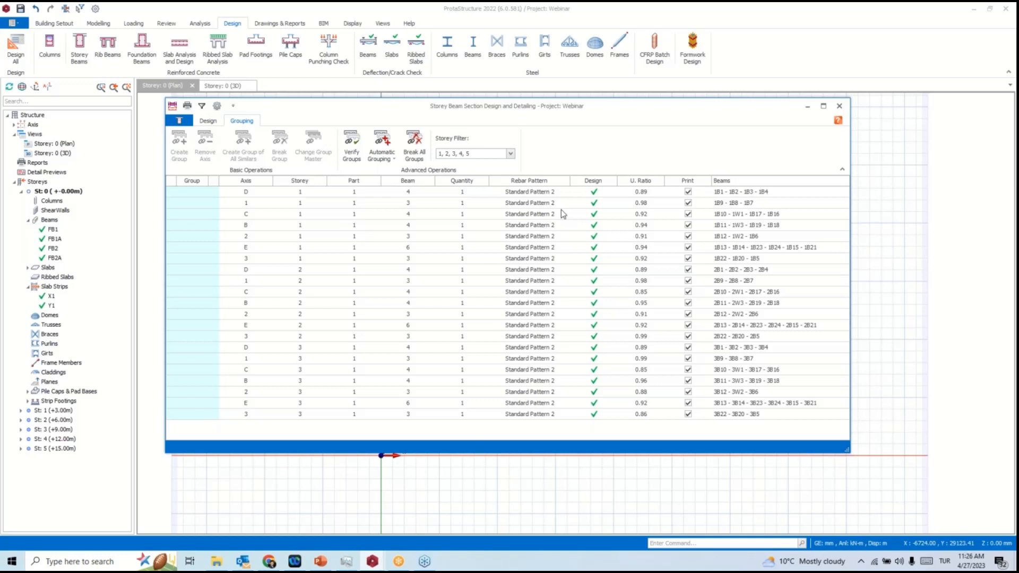
click(839, 106)
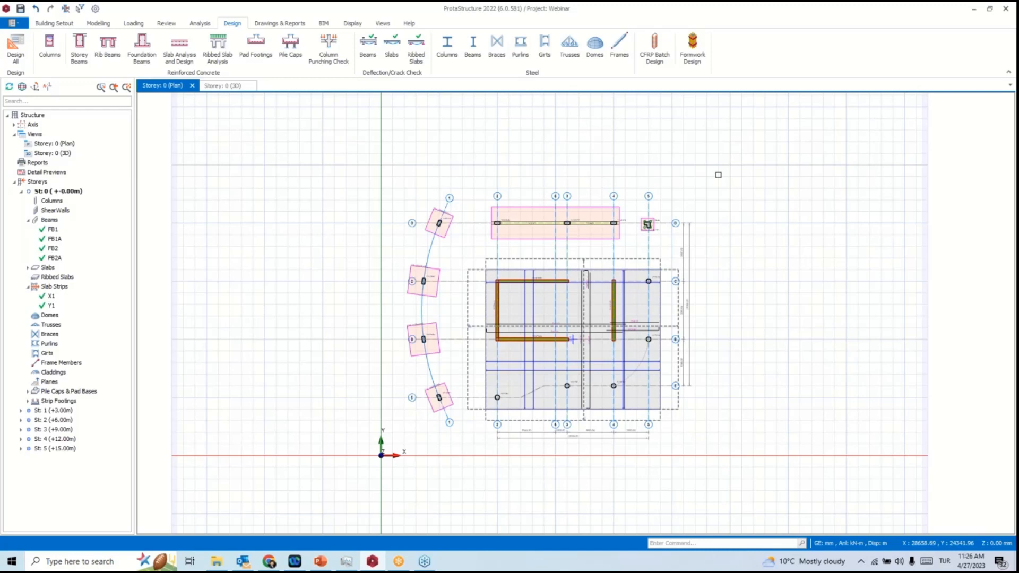
Look over the storey 0 foundation plan and the whole building in the storey's 3D view.
scroll(671, 149, up, 3)
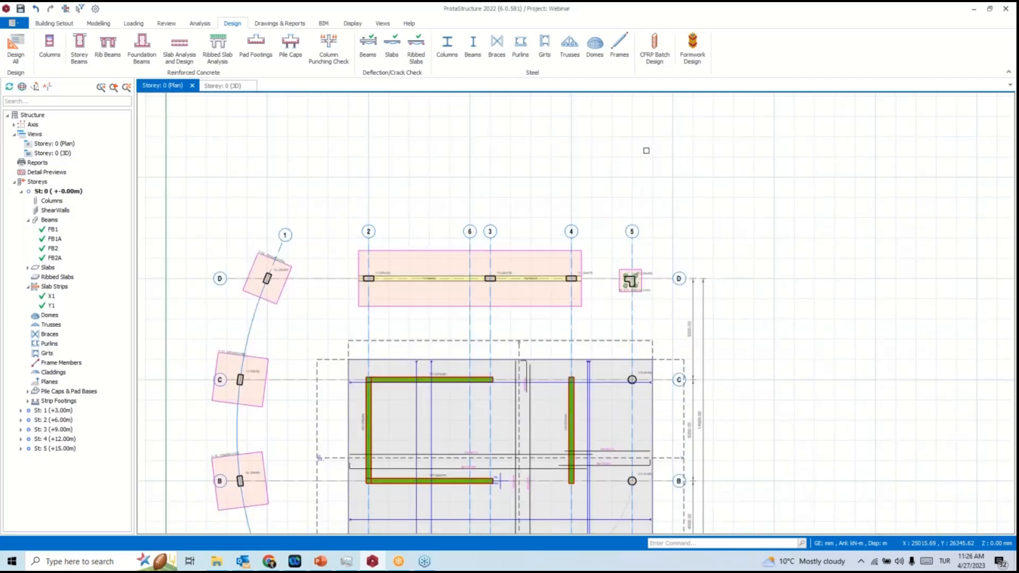
scroll(554, 151, down, 2)
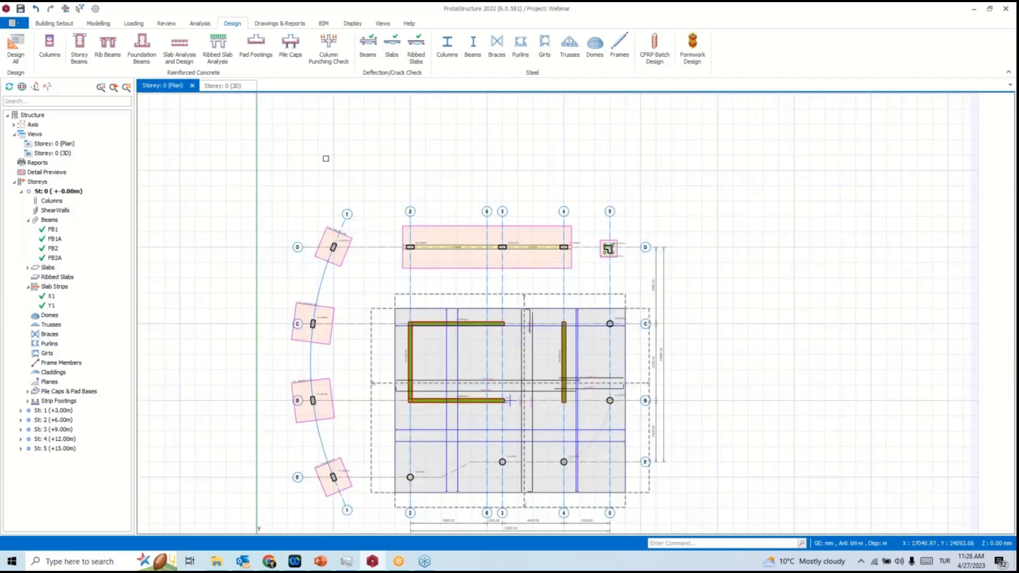
click(57, 153)
middle_drag(616, 303, 535, 311)
scroll(650, 307, up, 3)
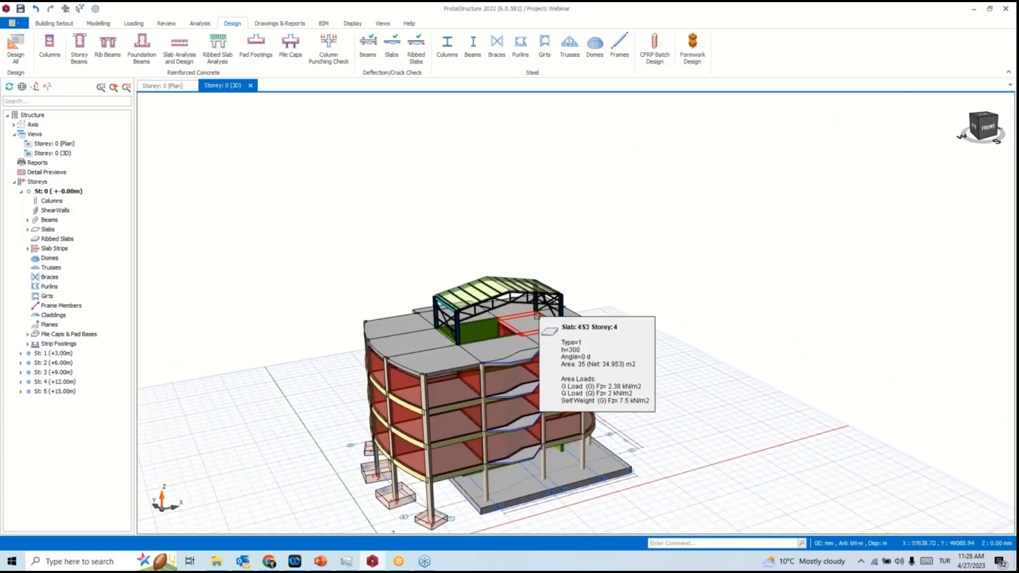
Switch to ProtaDetails for the Webinar project and start a new drawing.
click(280, 23)
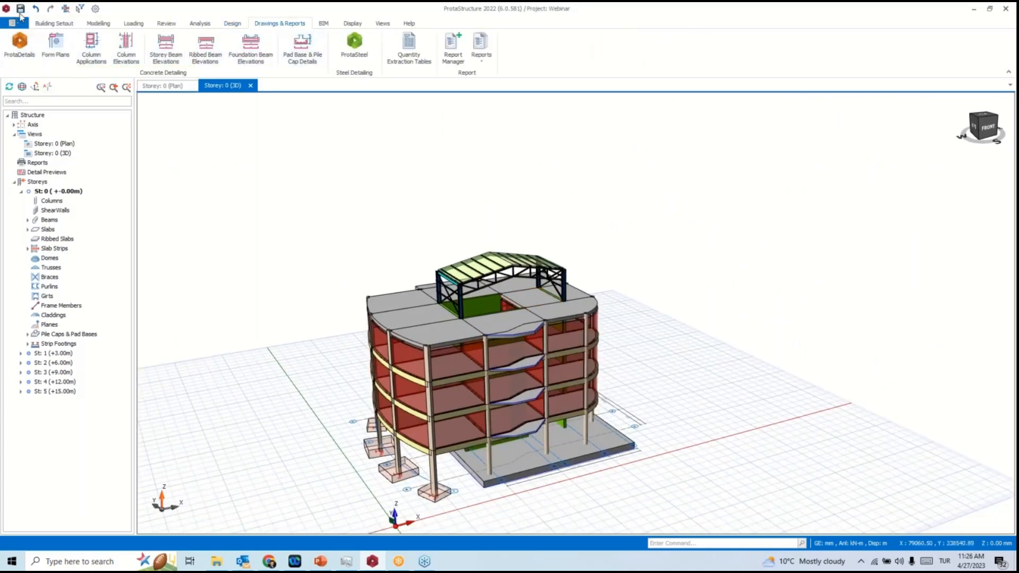
click(18, 43)
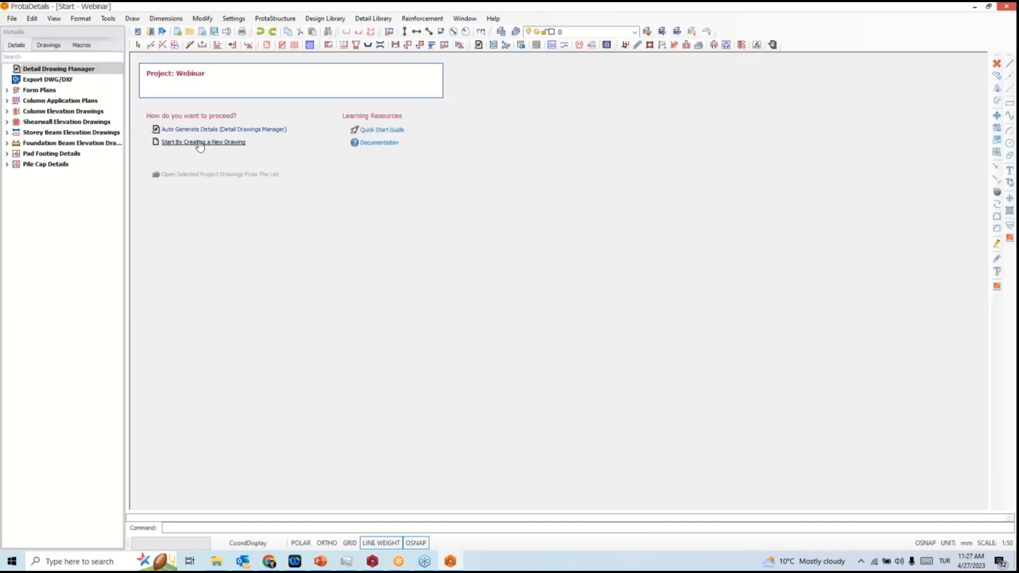
click(203, 143)
Start automatic detail drawing generation, enable the form plan side dimensions and review the remaining form plan options.
click(53, 69)
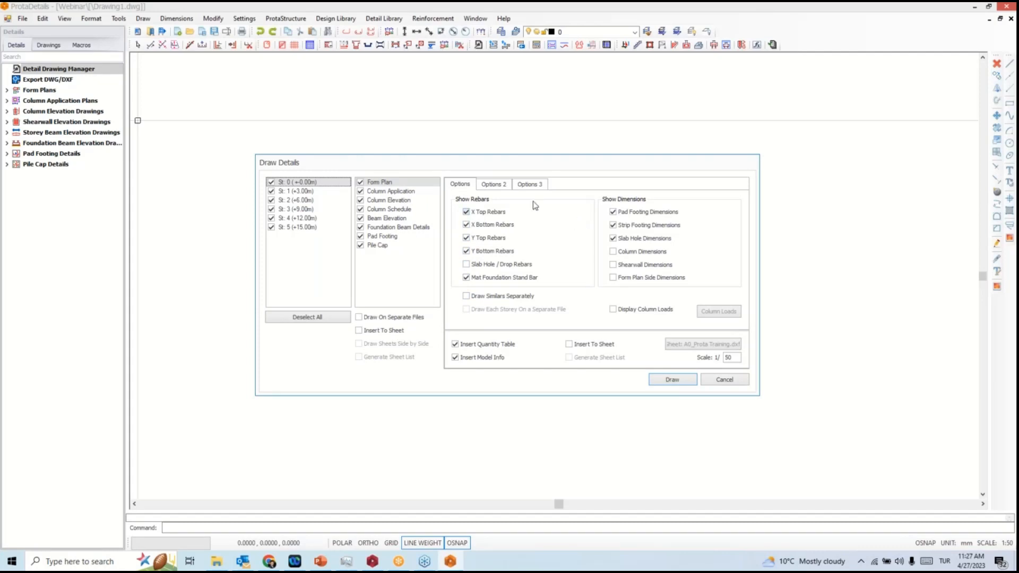
click(614, 279)
click(529, 185)
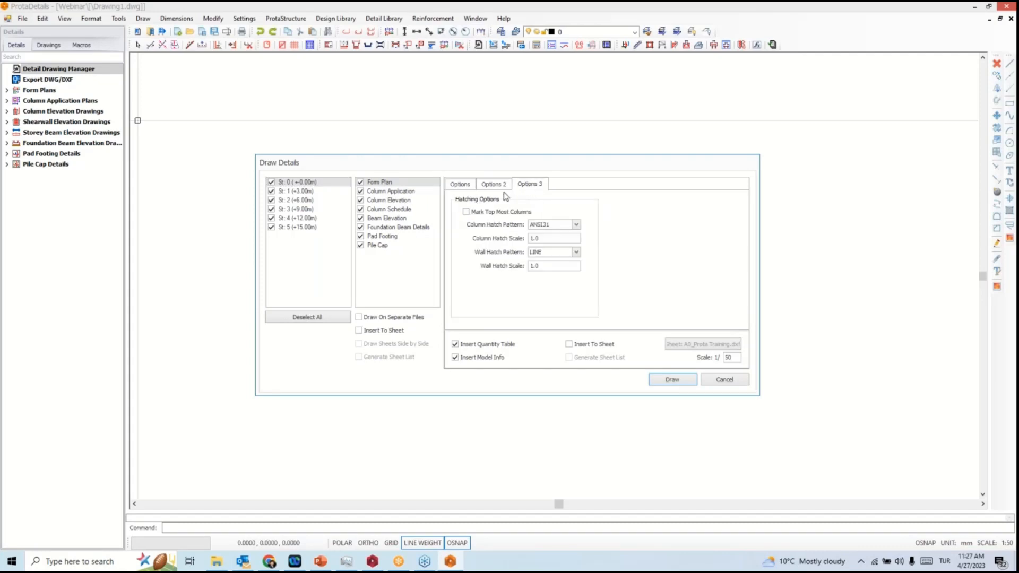
click(497, 189)
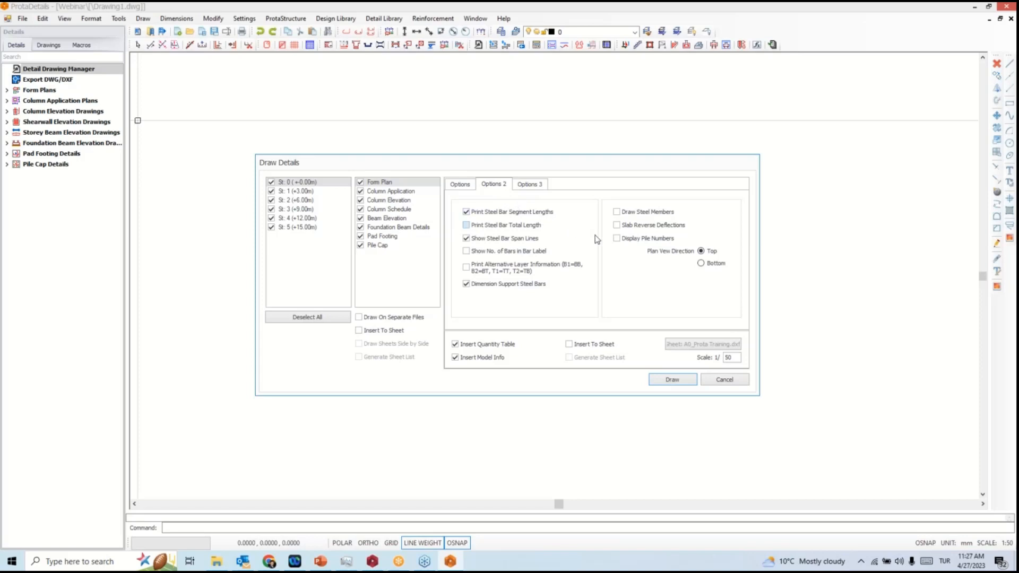
click(528, 186)
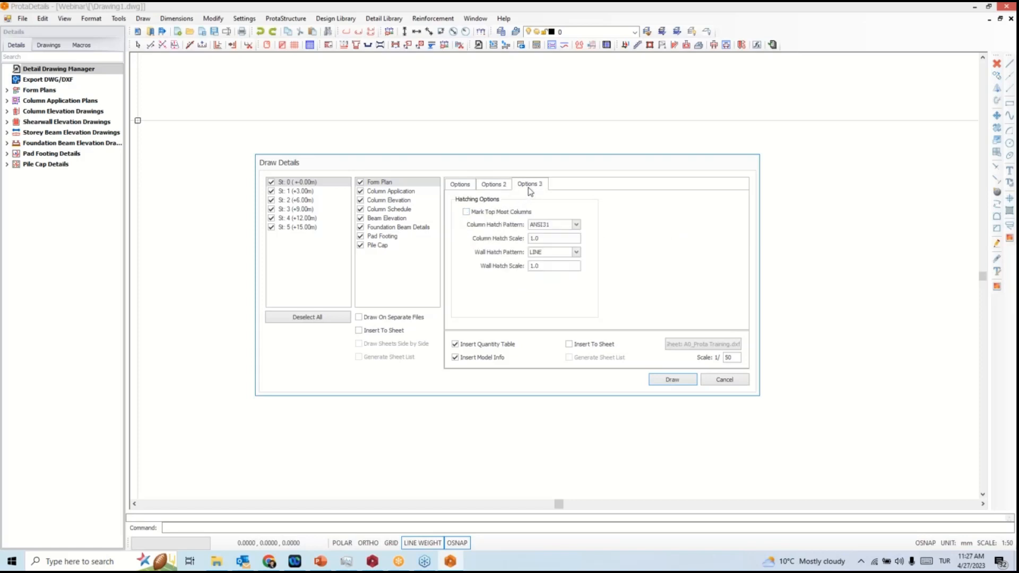
Set both the column and wall hatch patterns of the form plan to SOLID.
click(576, 225)
scroll(562, 249, down, 2)
click(551, 239)
click(577, 252)
scroll(577, 292, down, 2)
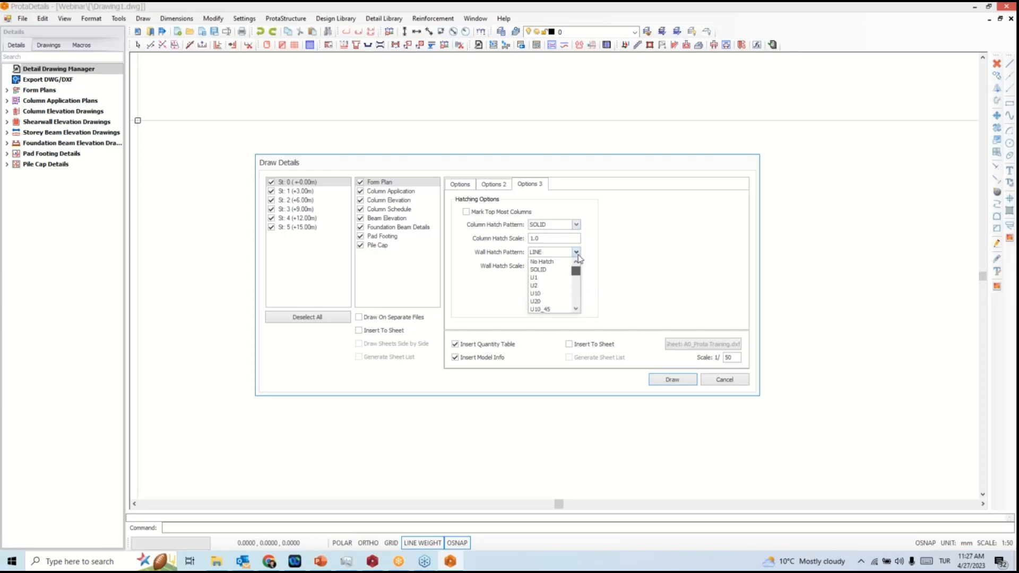
click(546, 270)
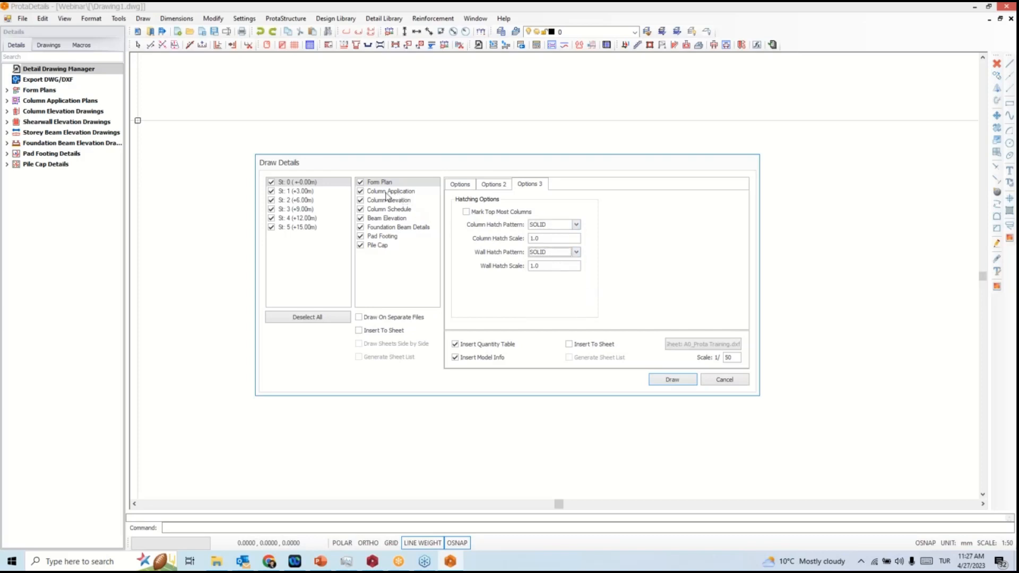
Exclude the column application drawings, enable insertion to sheet and generate the detail drawings for all storeys.
click(360, 192)
click(383, 330)
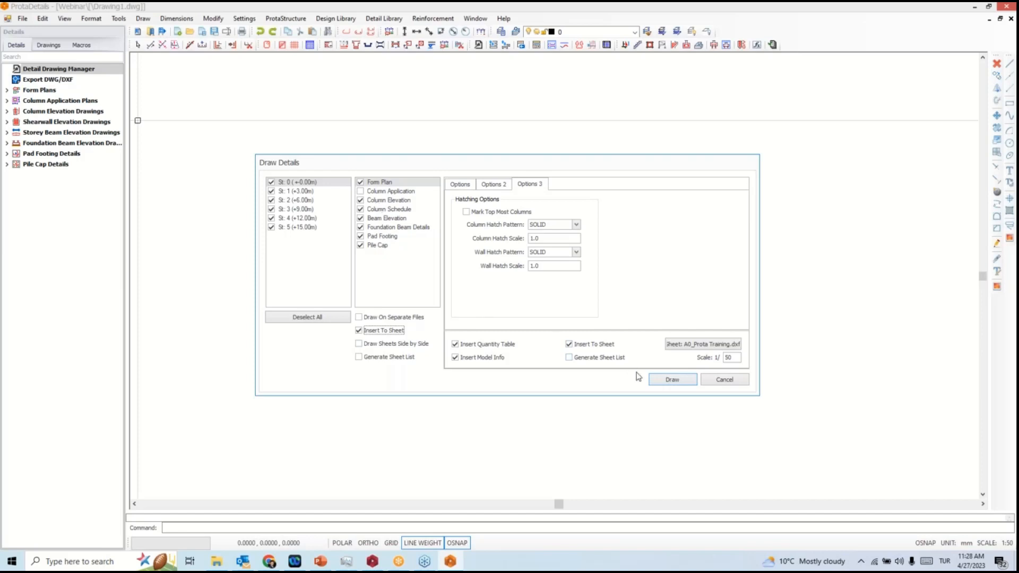
click(670, 380)
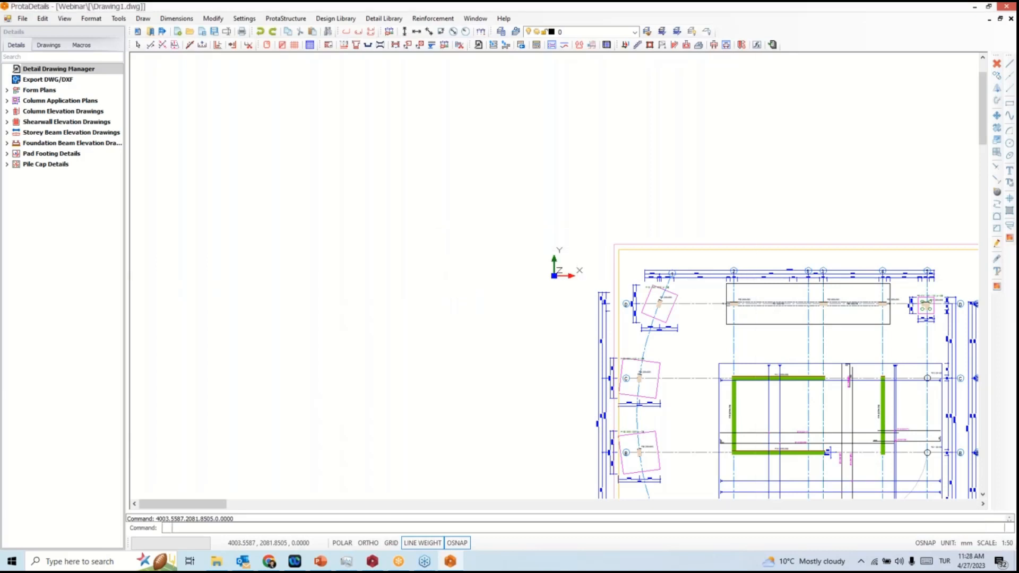
Examine the generated drawing sheets and the properties of the raft's top bar labelled Ø16-200-1(T1) in the foundation form plan.
scroll(754, 239, down, 4)
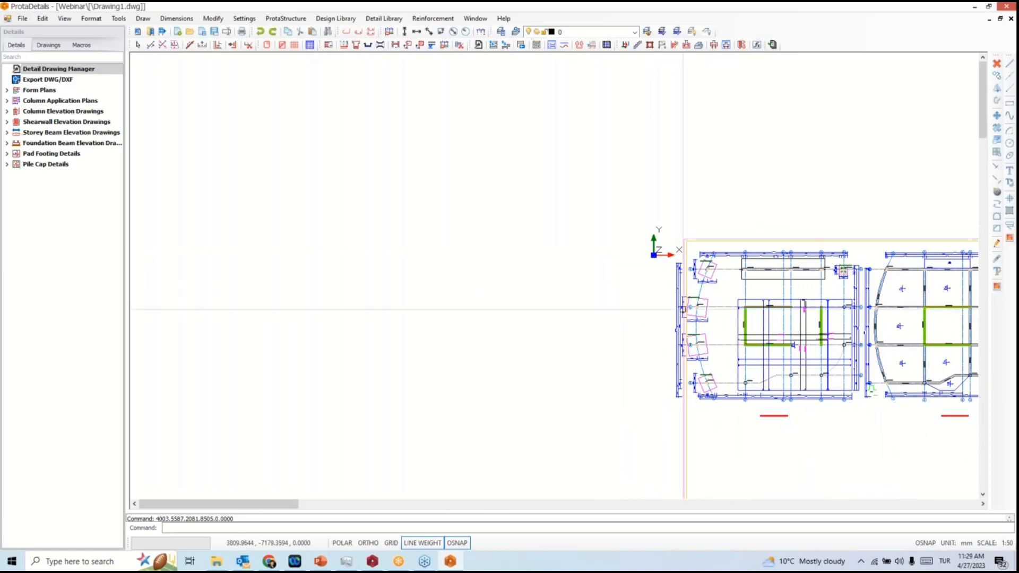
scroll(443, 239, down, 4)
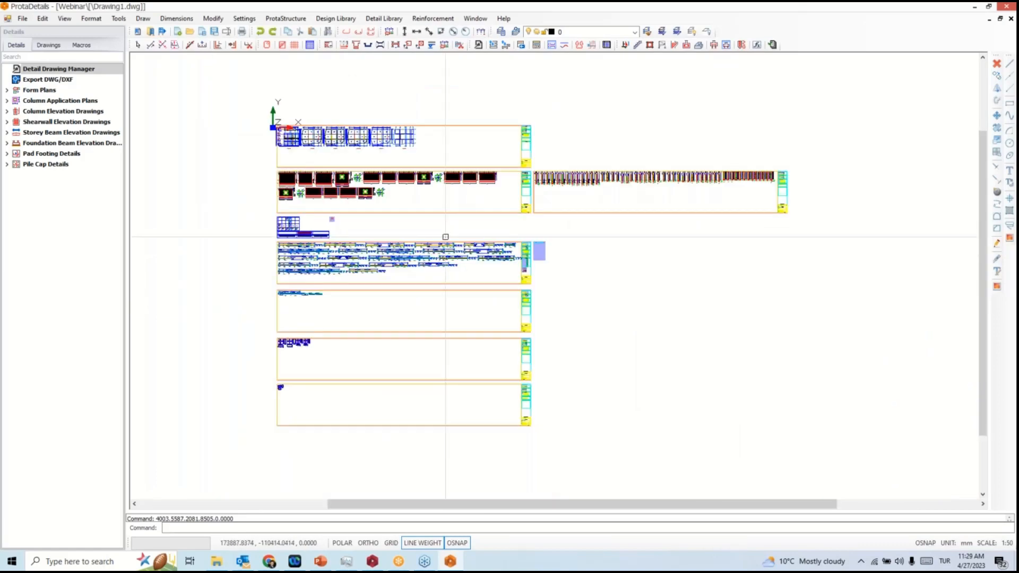
scroll(428, 250, up, 4)
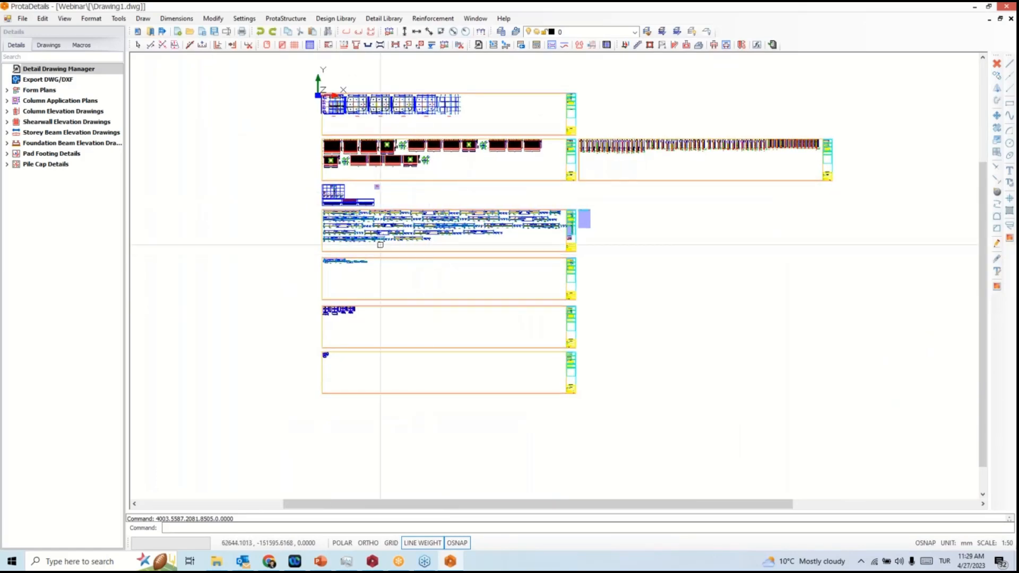
scroll(375, 152, up, 6)
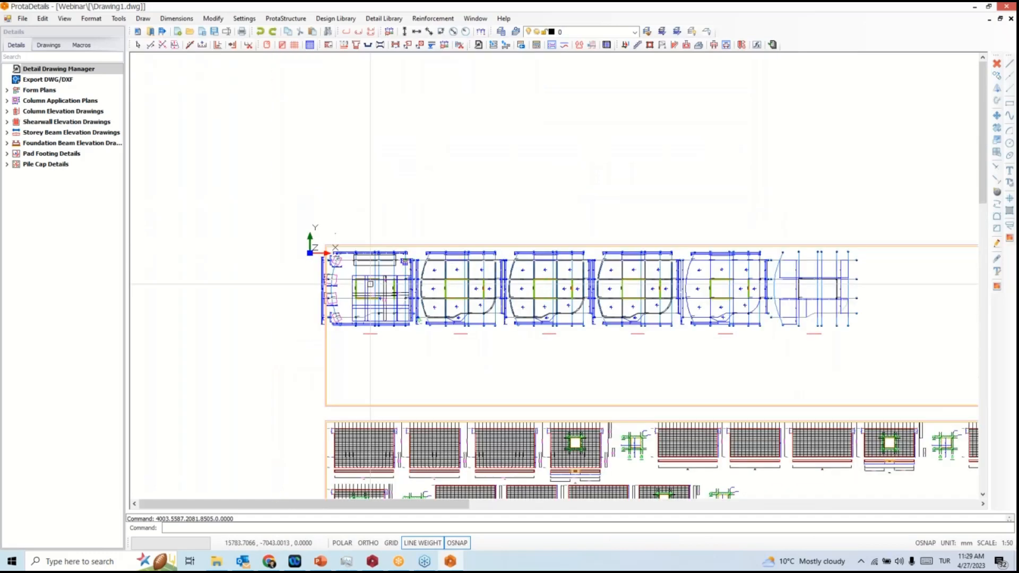
scroll(390, 325, up, 5)
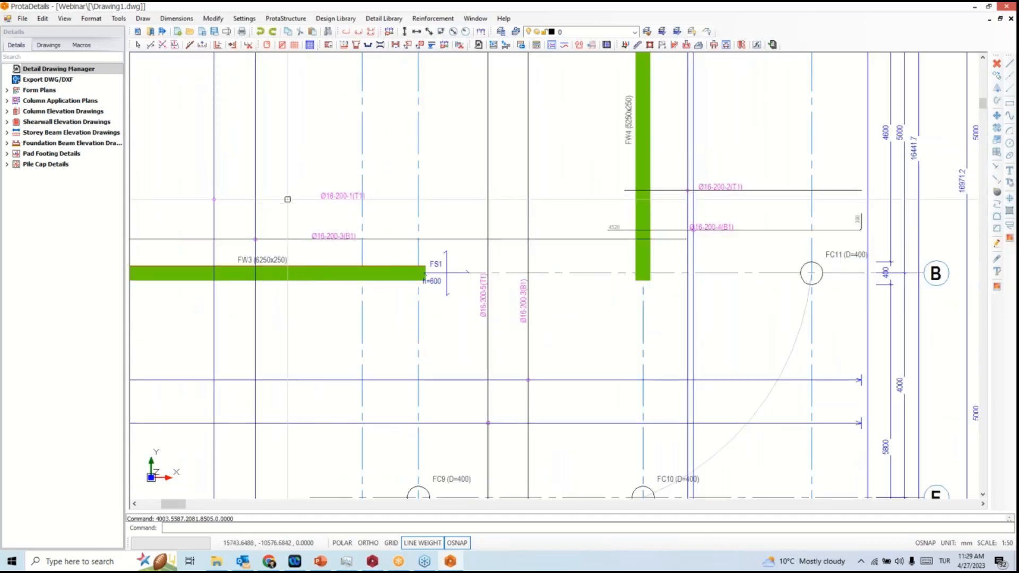
double_click(288, 199)
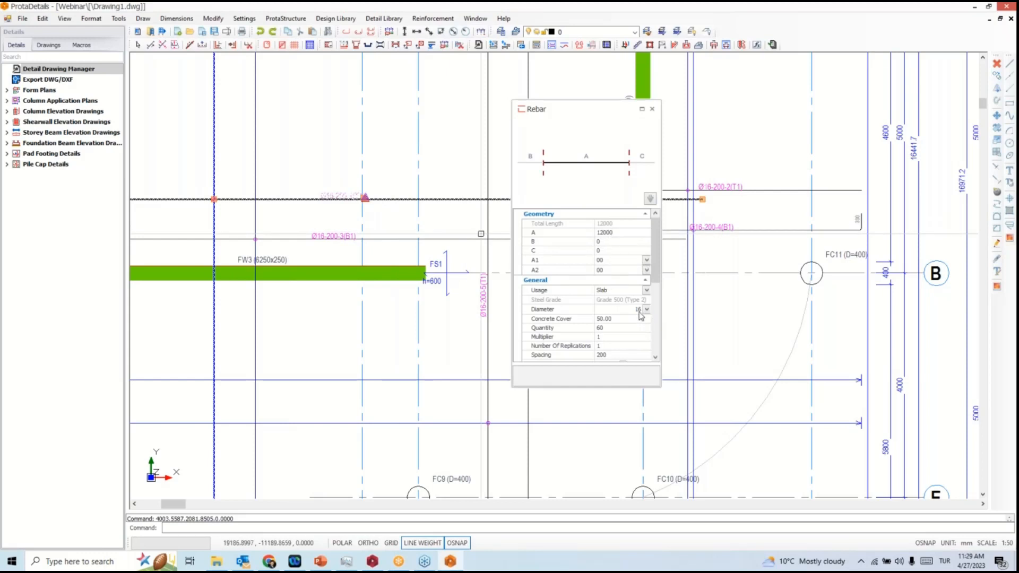
click(652, 110)
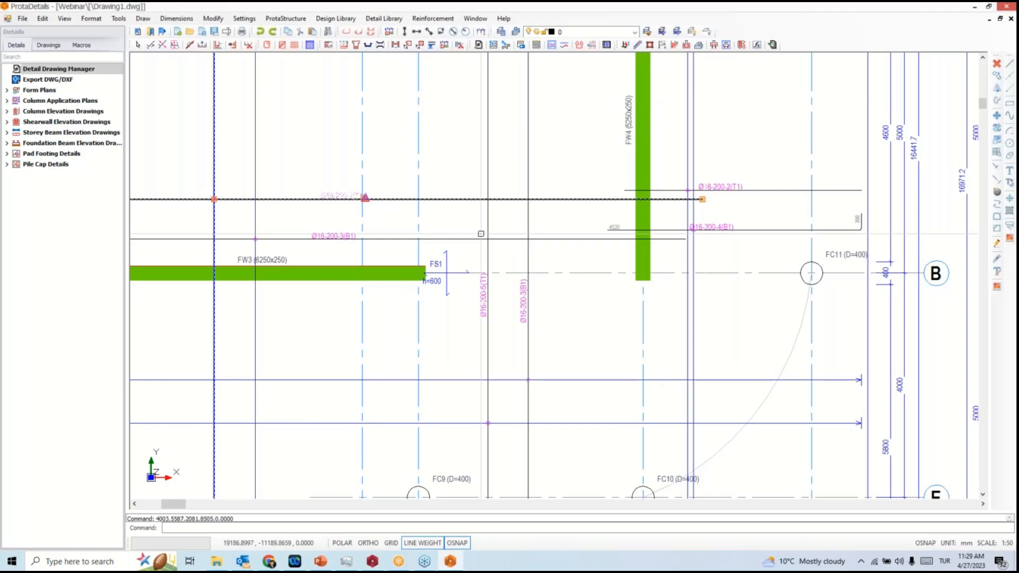
key(Escape)
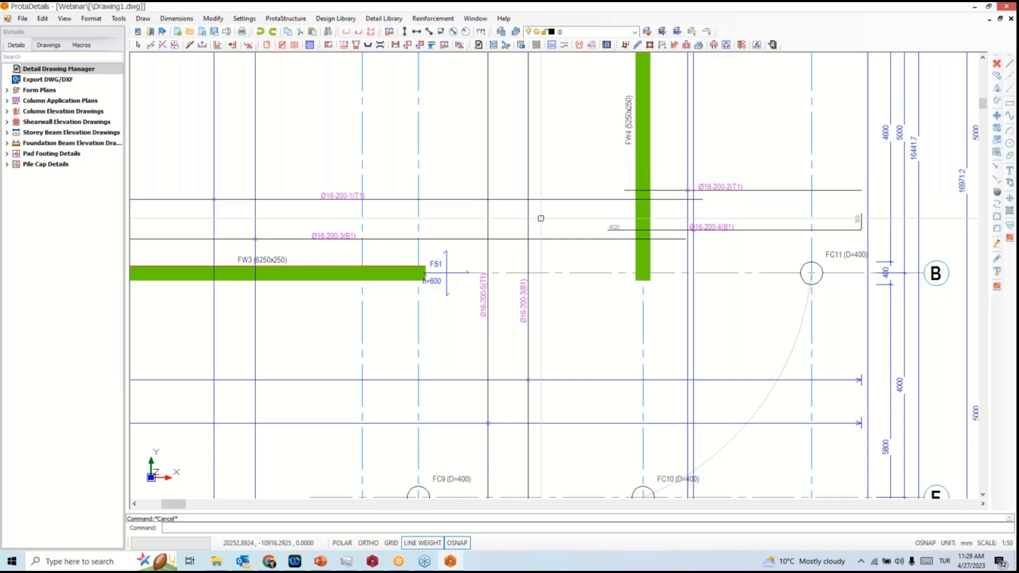
Draw a horizontal polyline about 9.7 m long across the bays between axes D and C in the storey 1 form plan, with orthogonal mode on.
scroll(752, 203, down, 3)
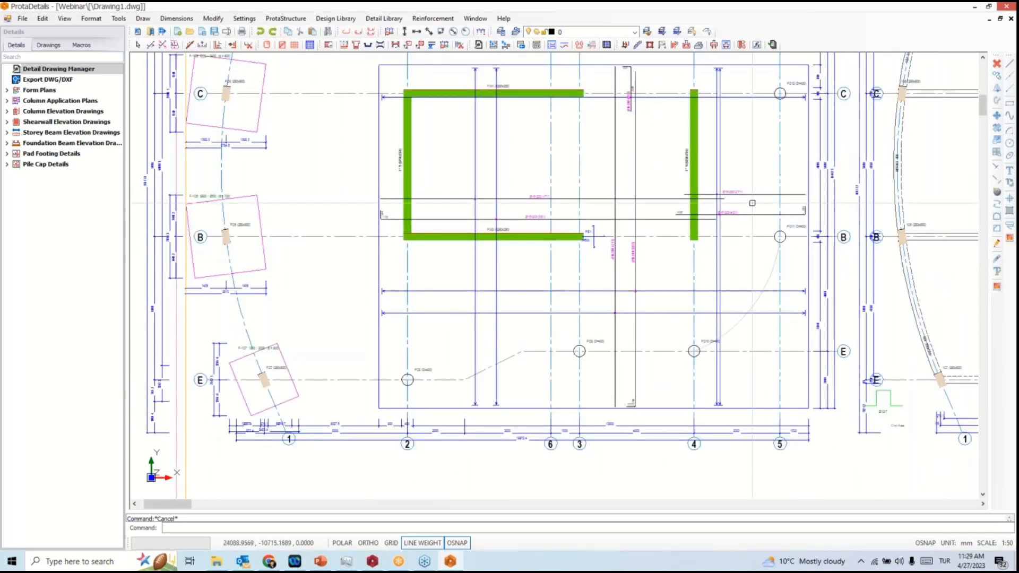
scroll(533, 197, up, 4)
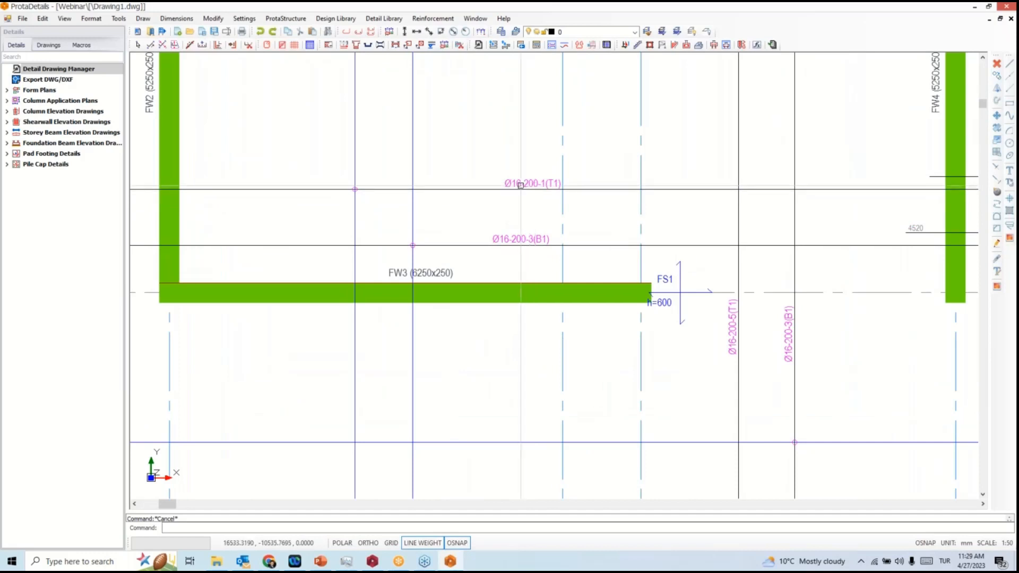
scroll(521, 184, down, 2)
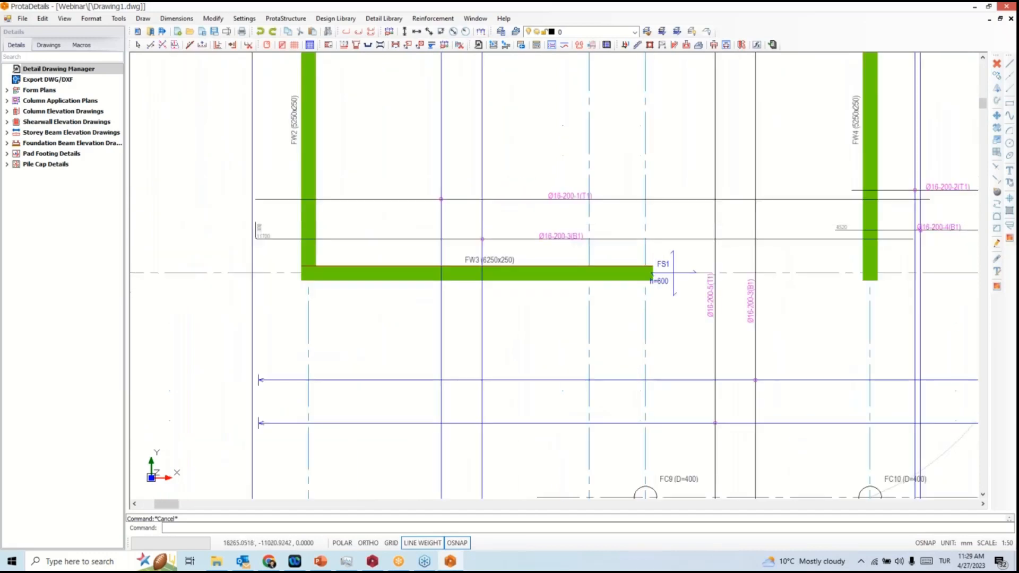
scroll(684, 206, down, 4)
scroll(742, 214, down, 5)
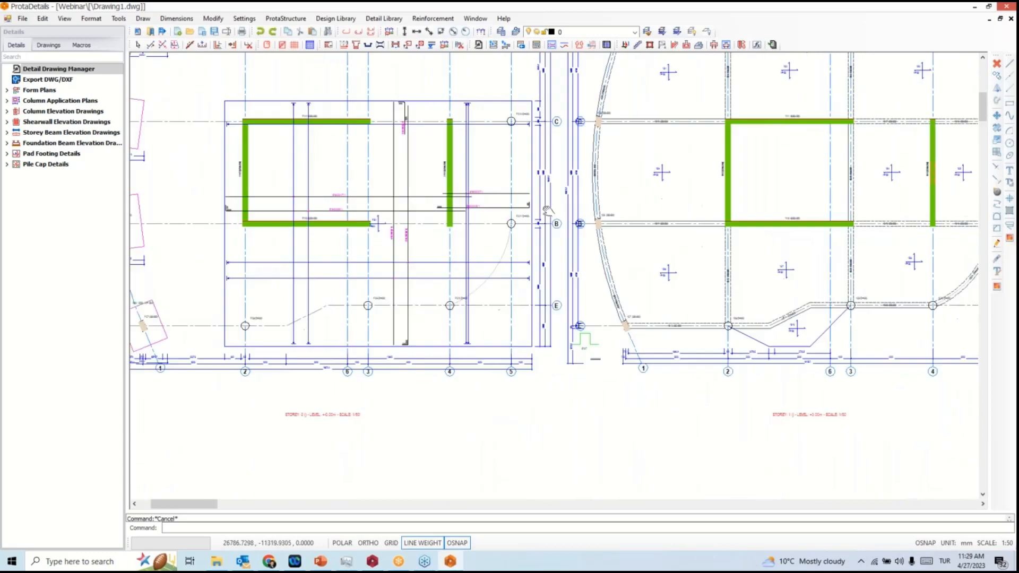
scroll(696, 129, up, 6)
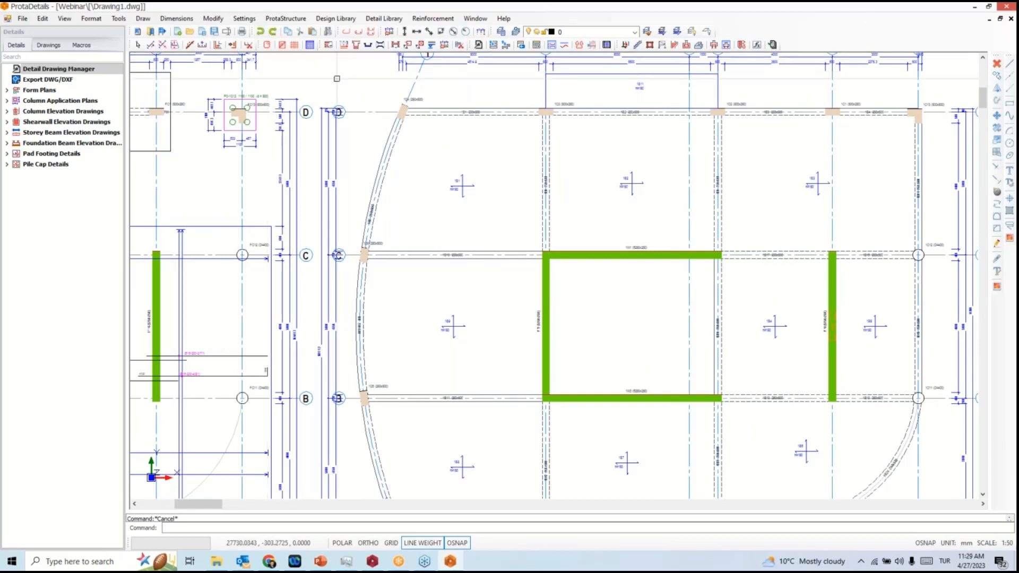
text(pl)
key(Return)
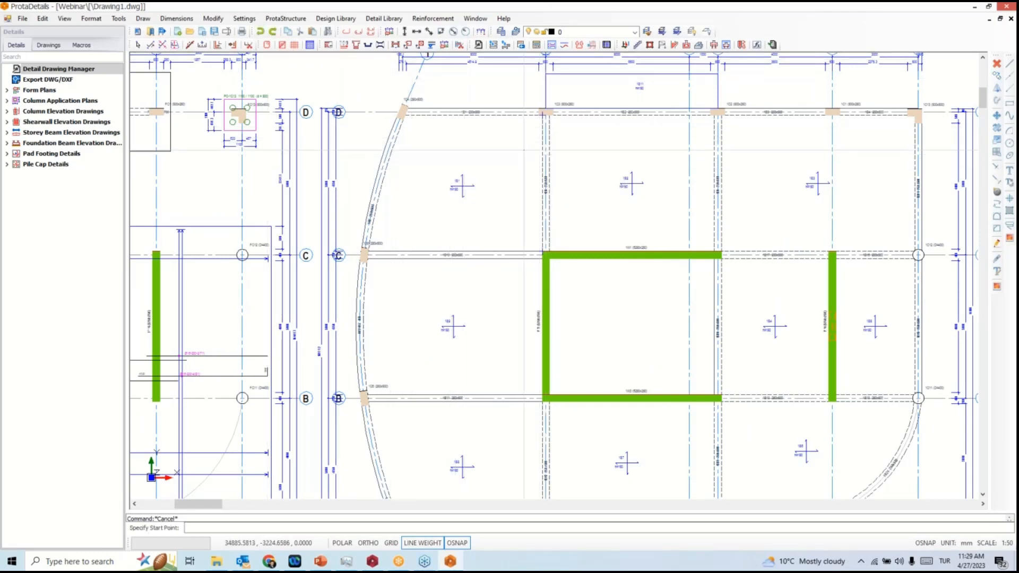
click(496, 154)
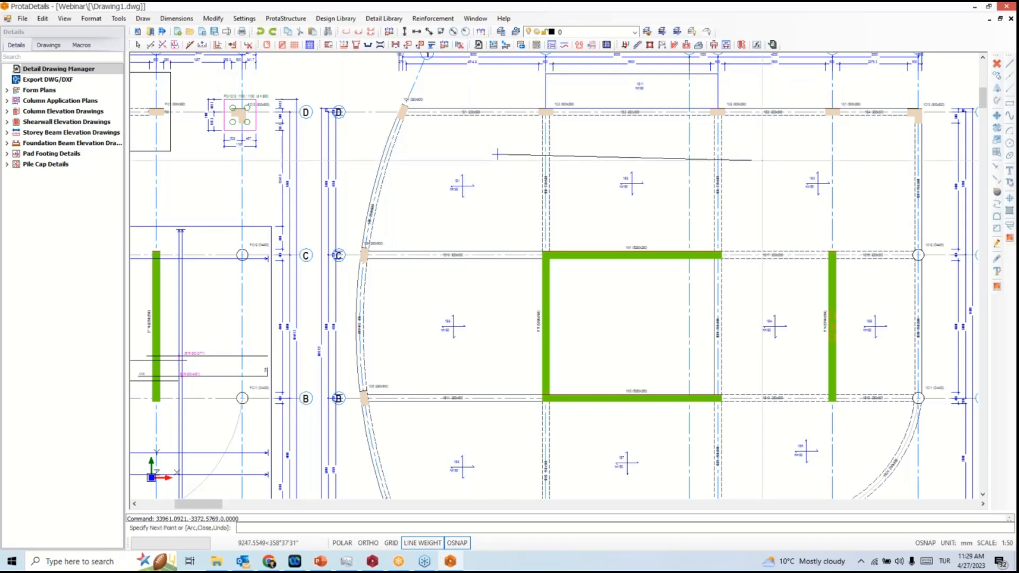
key(F8)
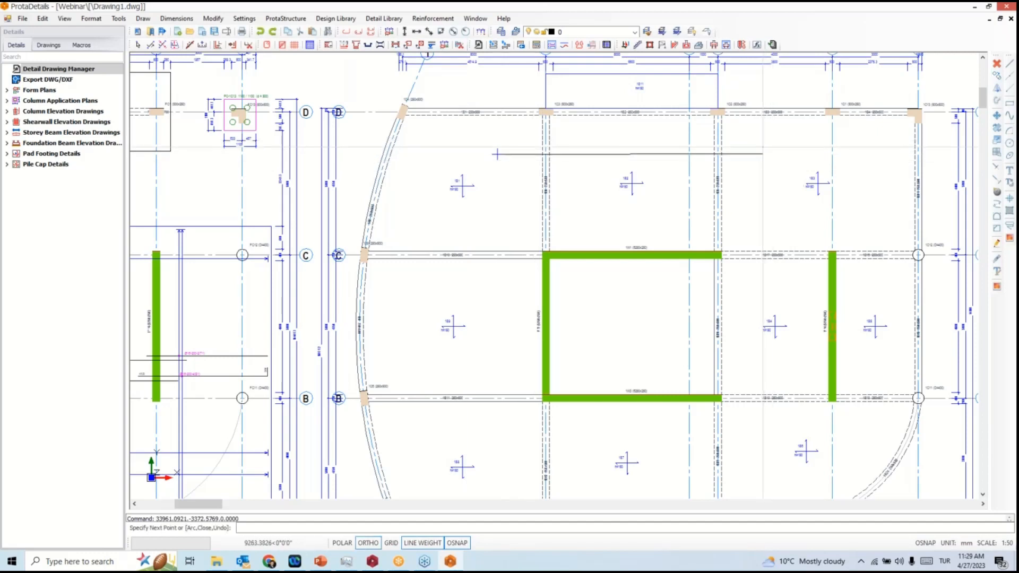
click(776, 154)
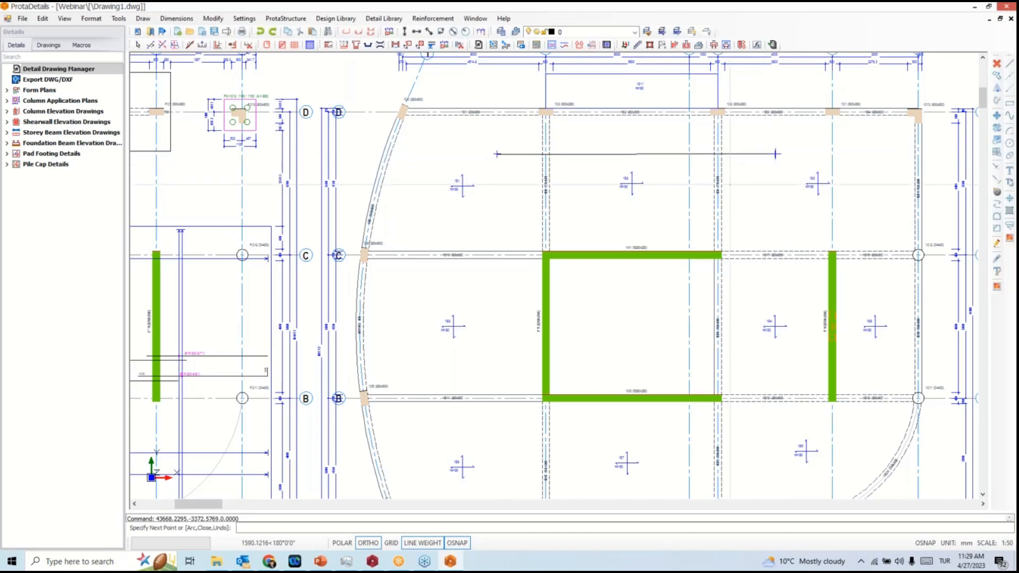
key(Escape)
Convert the new polyline to a general-use rebar with diameter 8, quantity 2 and no cover or anchorage on its end segments.
click(432, 19)
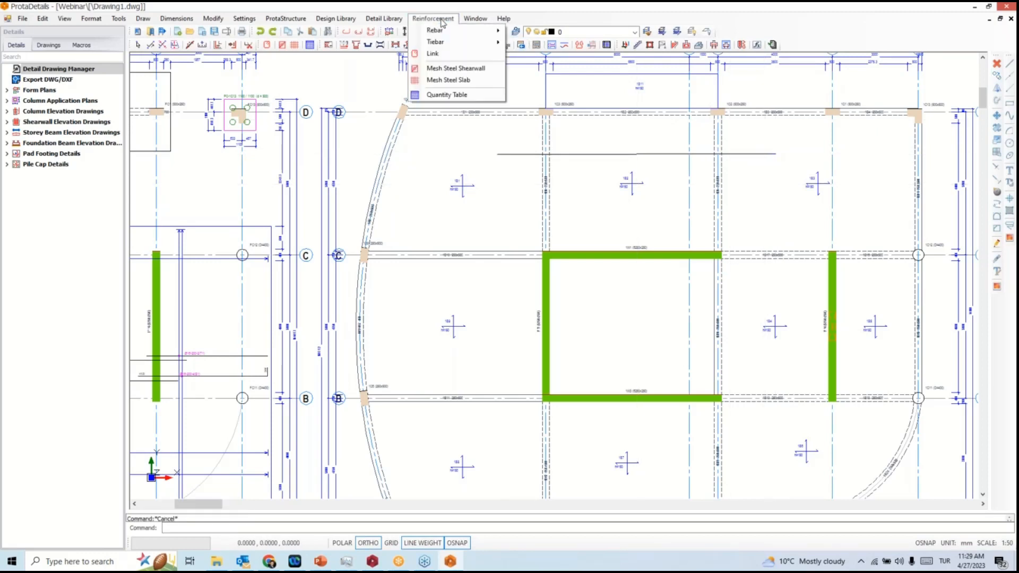
mouse_move(480, 42)
click(540, 122)
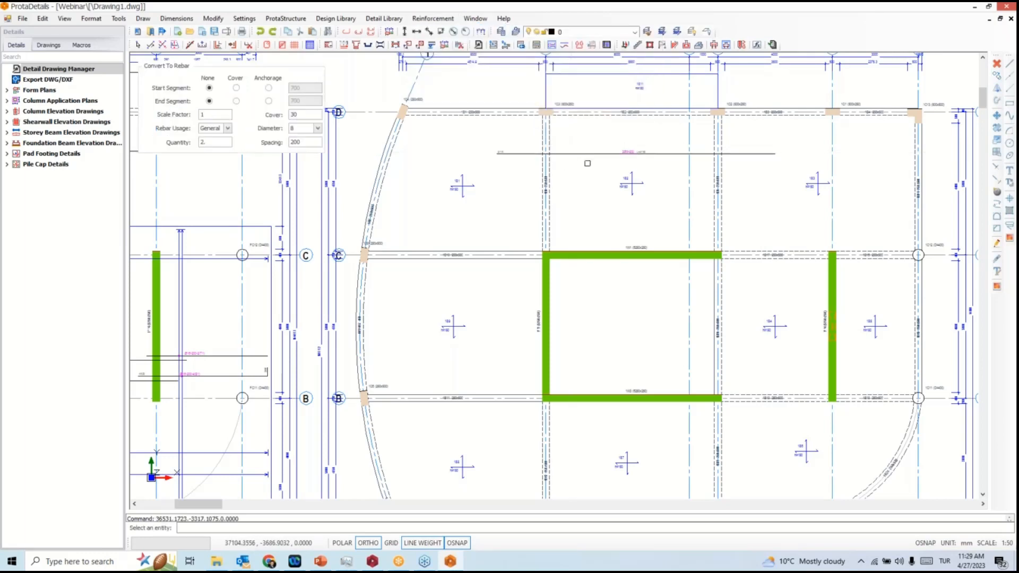
scroll(570, 153, down, 3)
key(Escape)
Create a landscape quantity table titled QUANTITY TABLE for the converted rebar and place it below the storey 1 form plan.
click(680, 148)
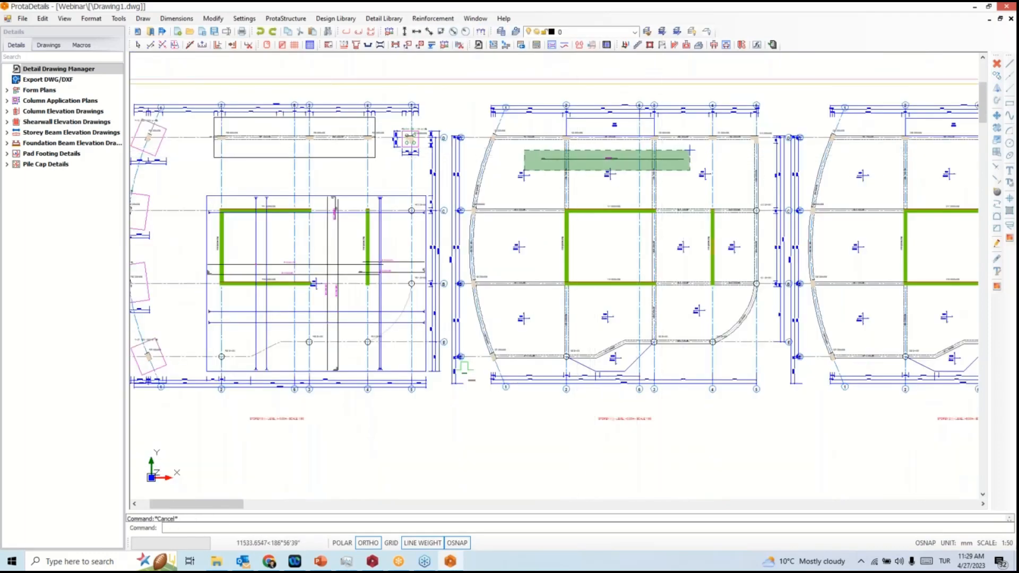
click(527, 171)
right_click(570, 155)
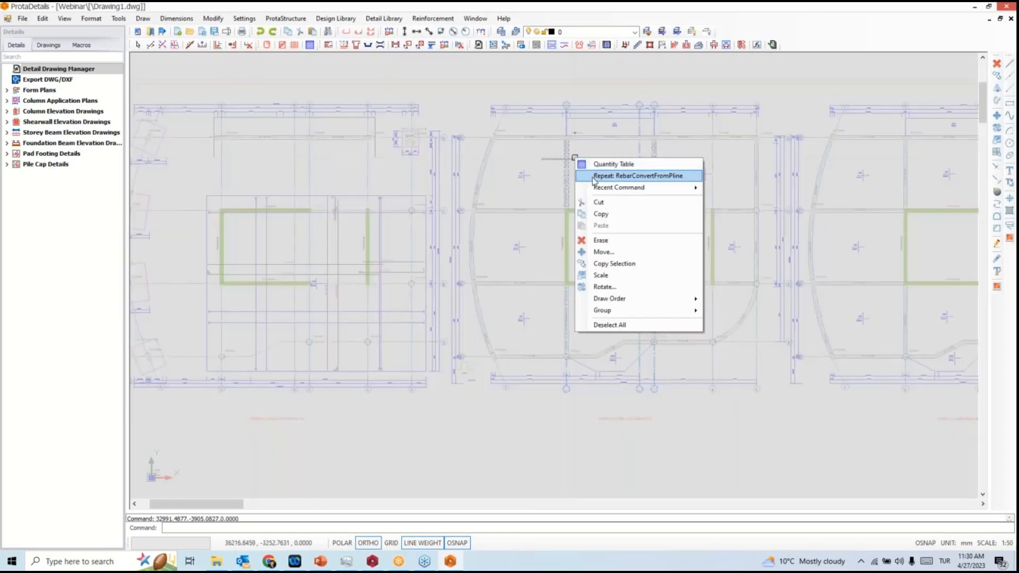
click(602, 161)
click(485, 297)
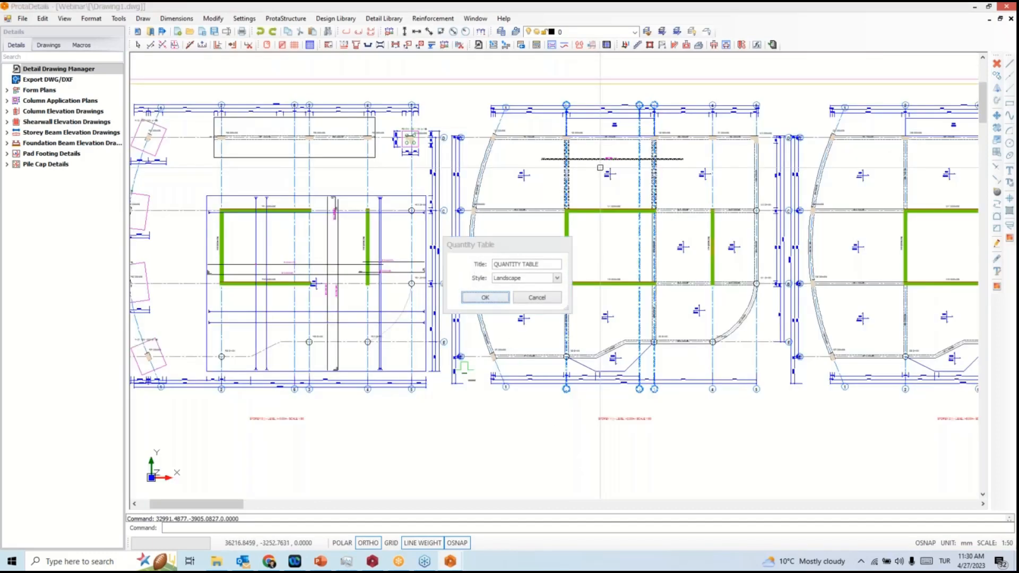
middle_drag(604, 392, 606, 377)
scroll(607, 382, up, 5)
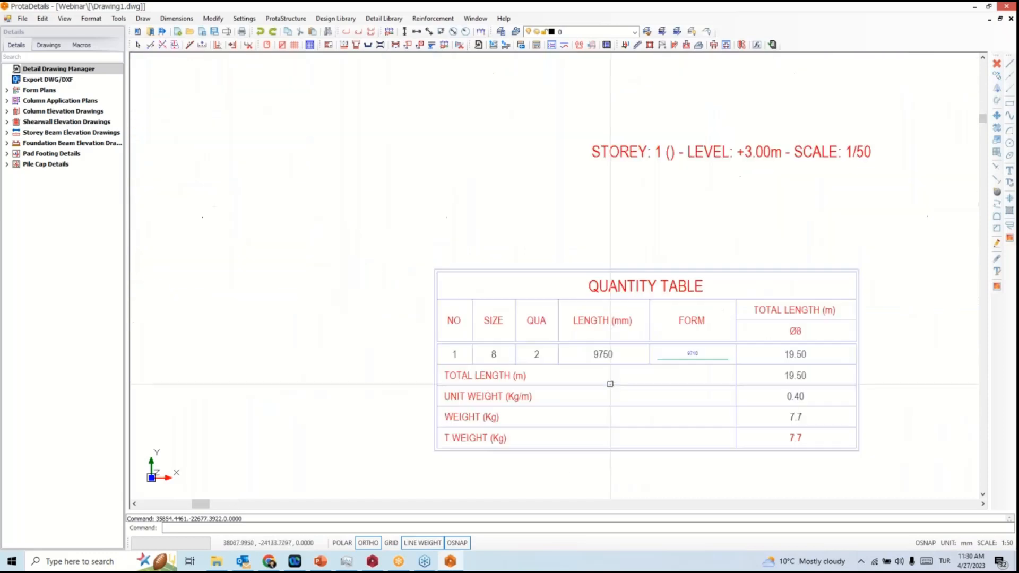
Add the quantity table to a report, review the report document and close it.
scroll(612, 384, down, 4)
click(604, 377)
right_click(604, 378)
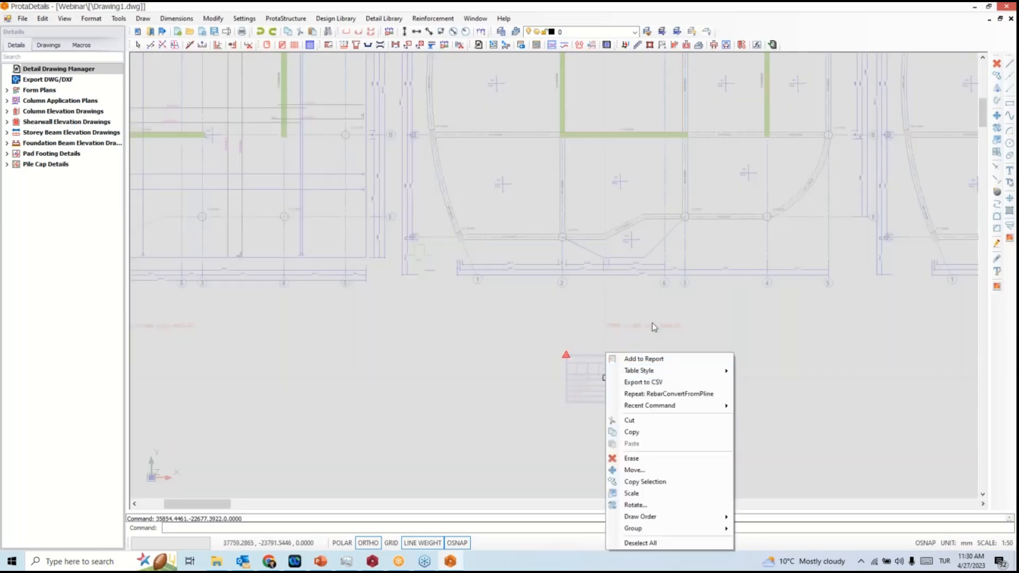
click(658, 358)
click(519, 294)
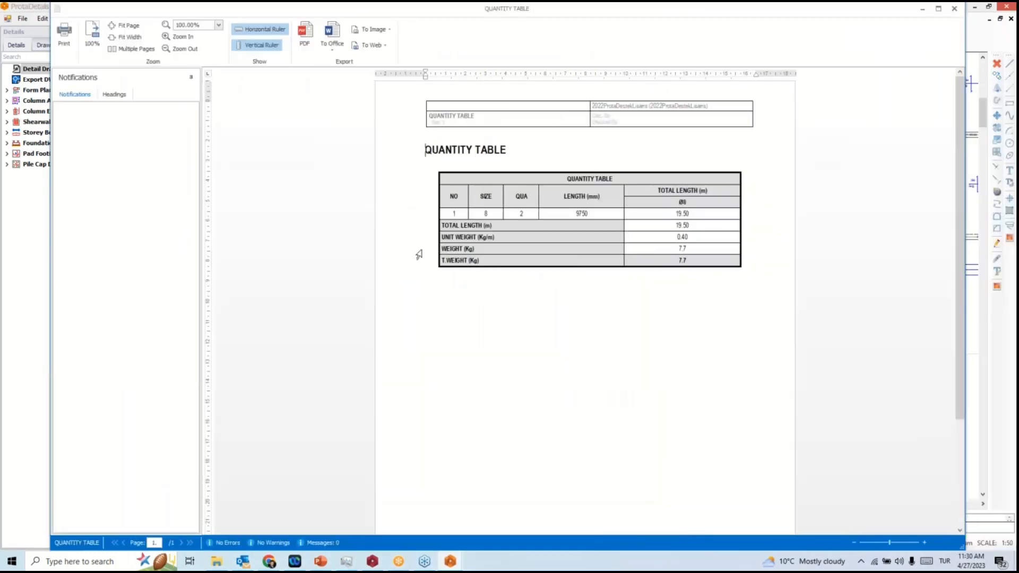
click(954, 8)
Examine the shearwall elevation drawings, including the additional reinforcement around the wall openings and its separate detail.
scroll(759, 208, down, 3)
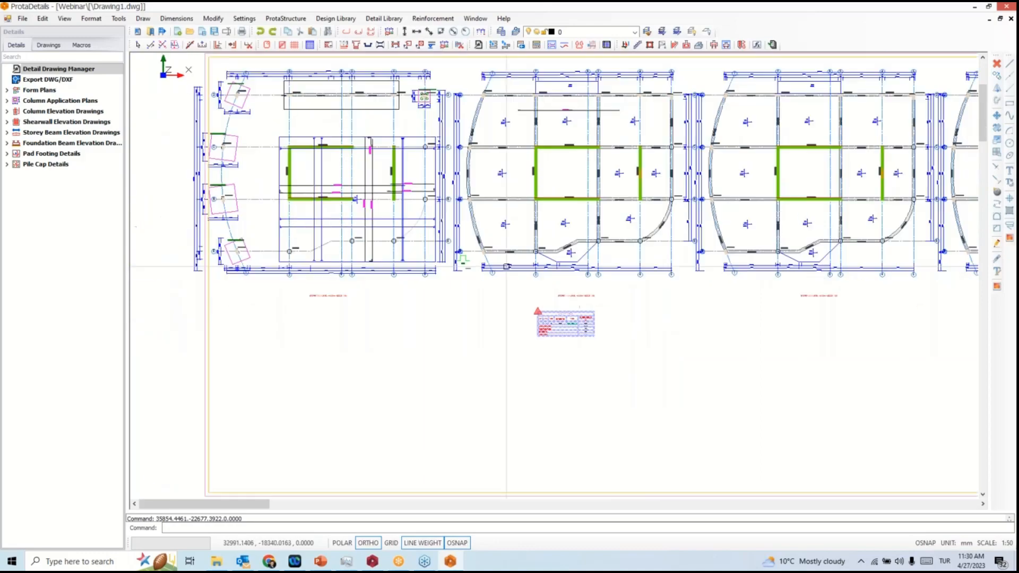
scroll(689, 215, down, 3)
scroll(690, 215, down, 4)
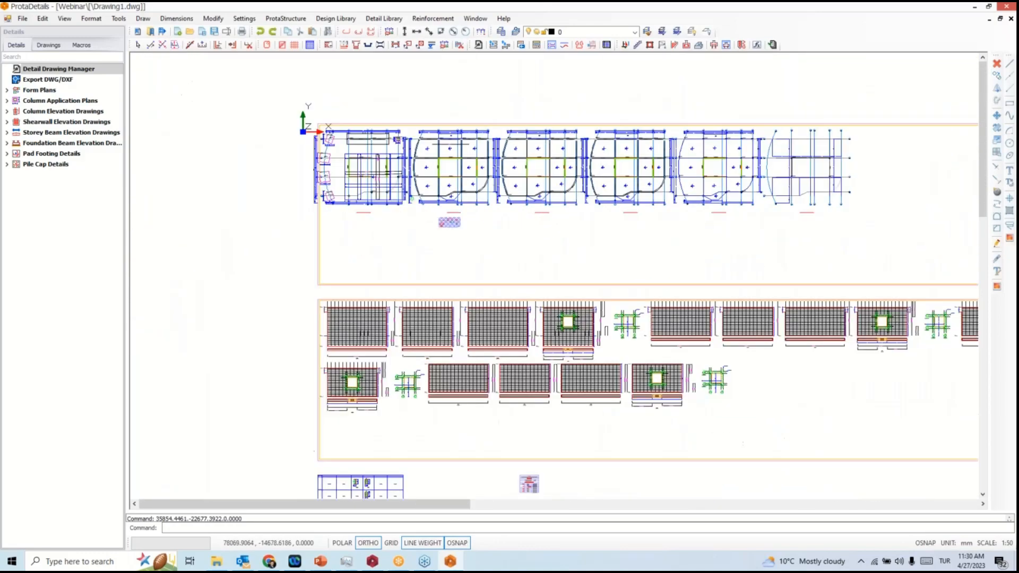
scroll(279, 353, up, 6)
scroll(280, 354, up, 5)
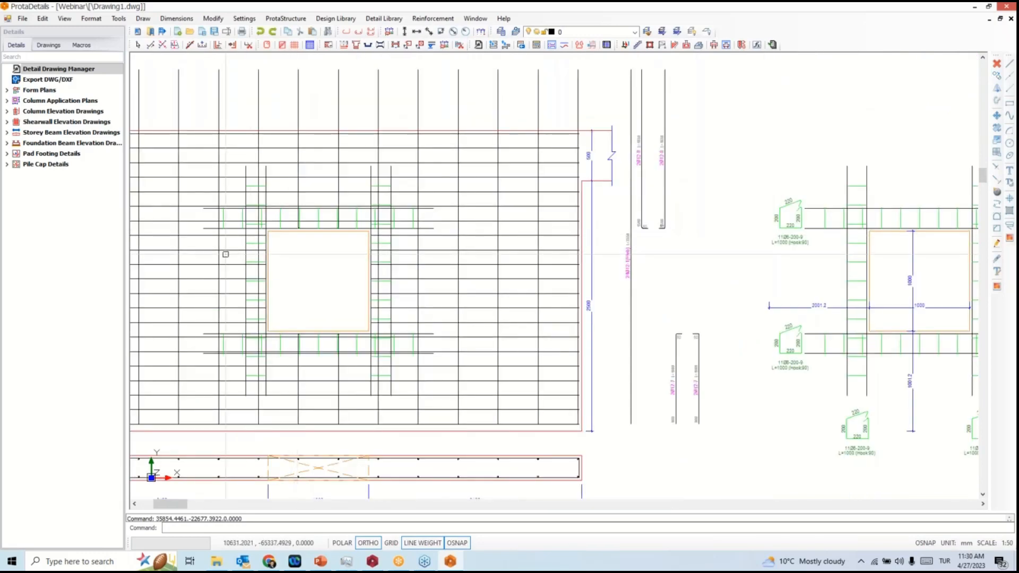
scroll(255, 313, down, 3)
scroll(255, 314, up, 3)
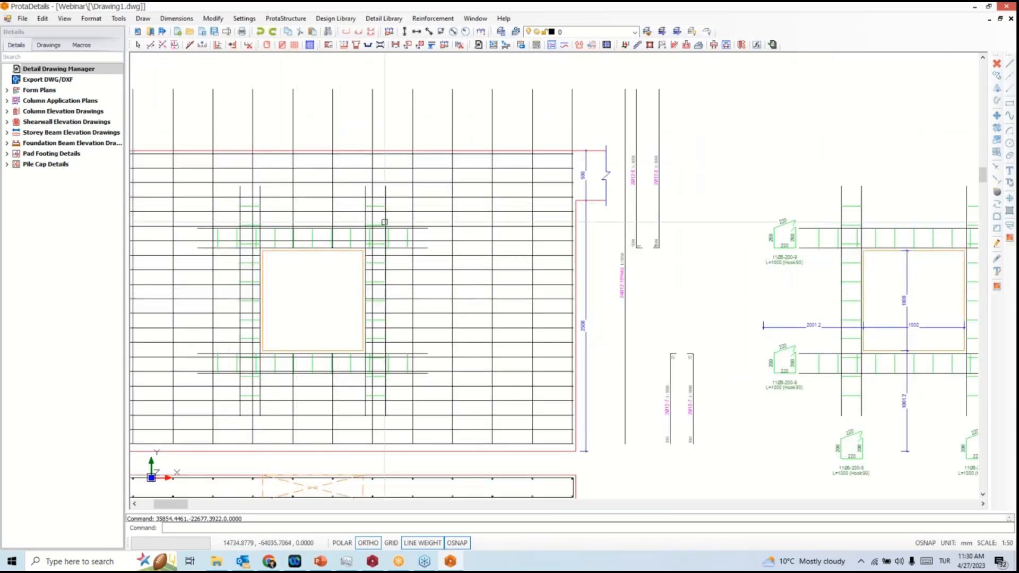
scroll(385, 241, down, 3)
middle_drag(857, 259, 406, 451)
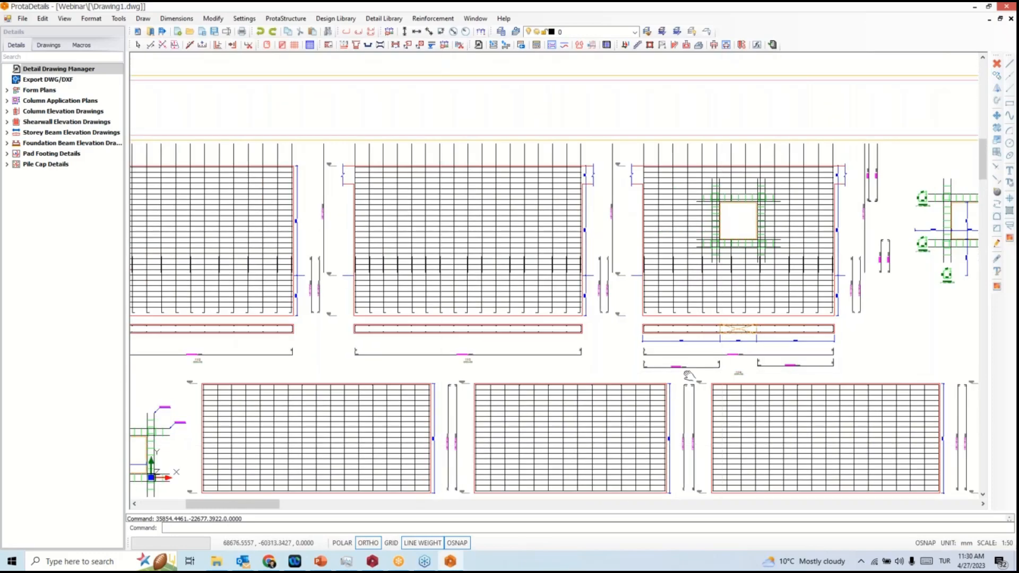
scroll(664, 231, up, 5)
scroll(665, 231, down, 5)
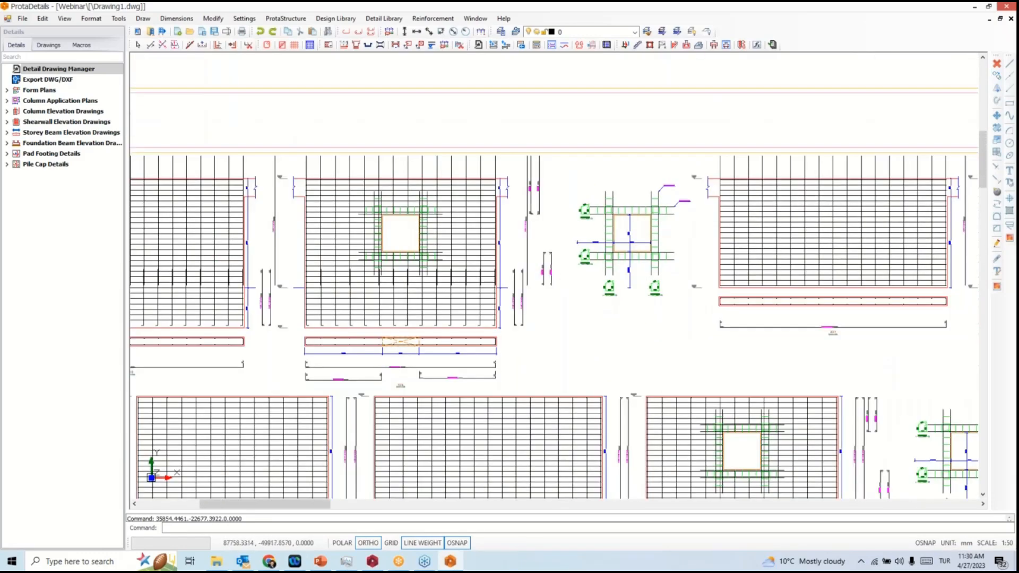
Examine the first storey beam elevation drawing, checking its bottom bar 3Ø12-2 and the other reinforcement along the spans.
middle_drag(553, 409, 554, 161)
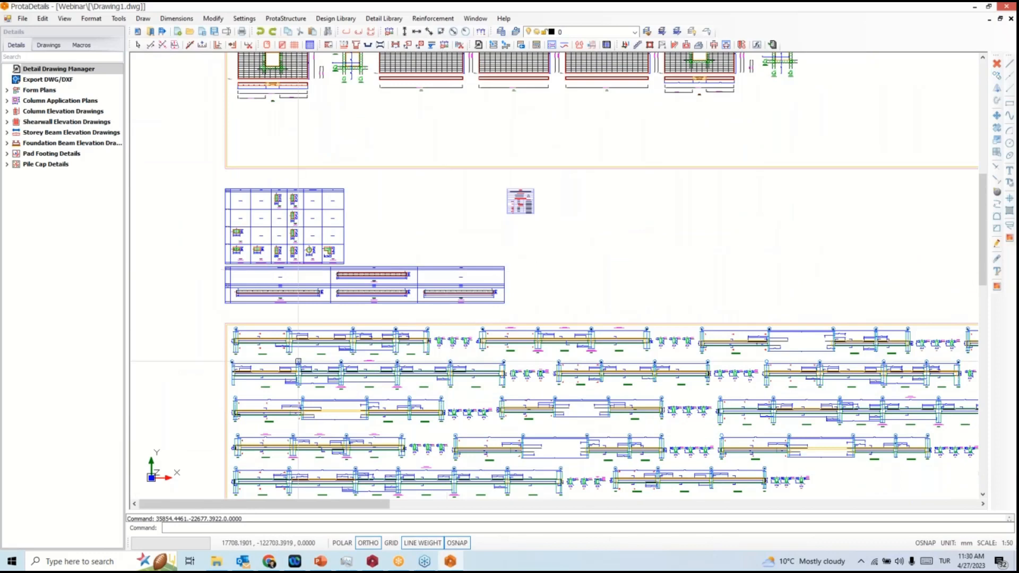
scroll(293, 278, up, 5)
middle_drag(347, 272, 497, 233)
scroll(309, 264, up, 3)
click(375, 286)
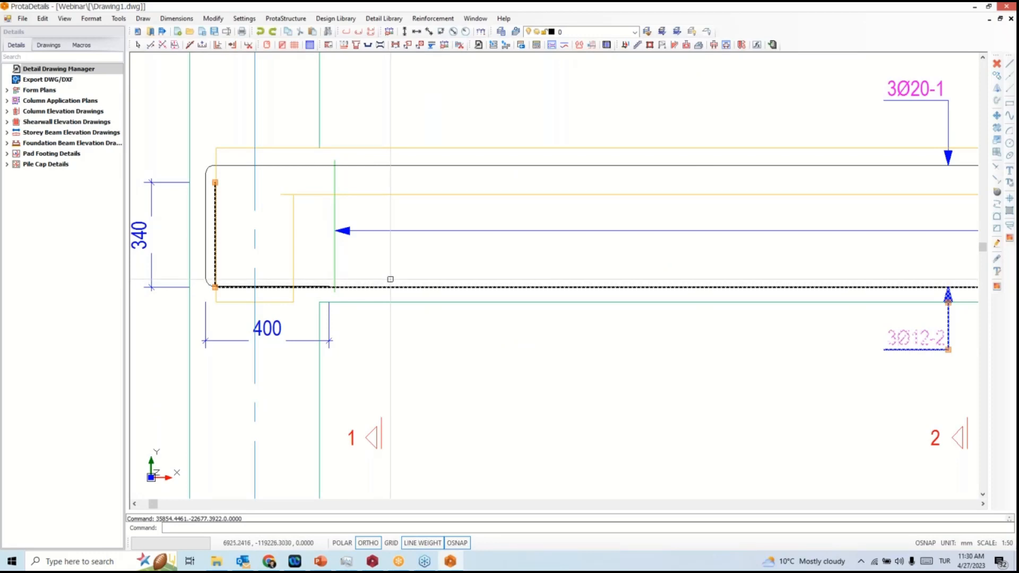
scroll(397, 276, down, 3)
middle_drag(526, 265, 407, 236)
scroll(599, 261, down, 3)
middle_drag(699, 308, 568, 266)
scroll(690, 219, up, 1)
key(Escape)
scroll(689, 218, up, 2)
double_click(682, 210)
scroll(613, 313, down, 4)
key(Escape)
Examine the bar laps, curtailment dimensions and links of storey 3 beams 3B10, 3B15 and 3B21 around axes B and C.
scroll(599, 307, down, 7)
mouse_move(554, 294)
middle_down()
mouse_move(545, 225)
mouse_move(514, 176)
middle_up()
middle_drag(759, 331, 571, 271)
scroll(571, 270, up, 6)
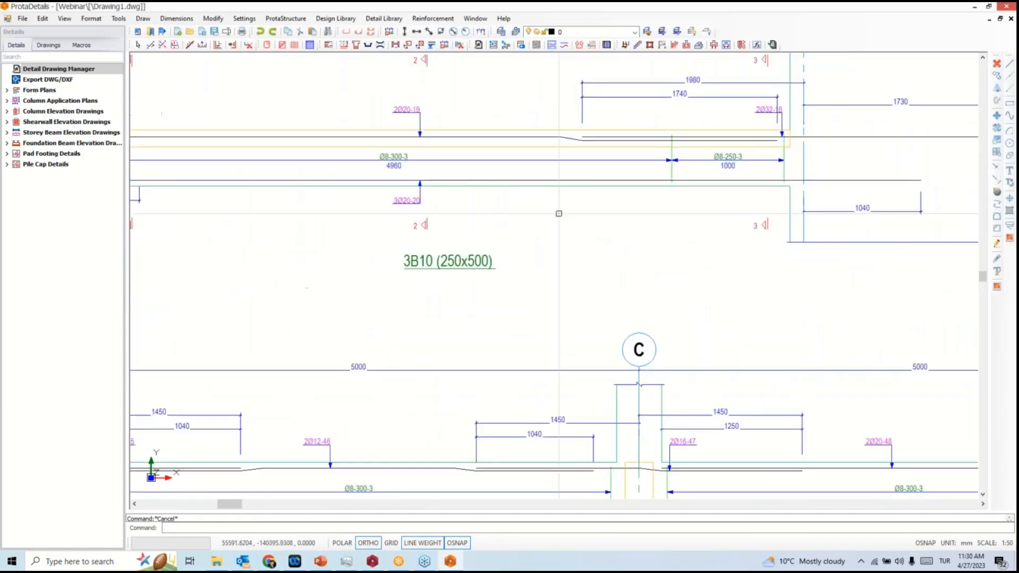
mouse_move(701, 214)
middle_down()
mouse_move(866, 227)
mouse_move(861, 171)
middle_up()
scroll(846, 175, down, 2)
scroll(825, 185, down, 1)
middle_drag(604, 283, 629, 286)
scroll(695, 268, up, 5)
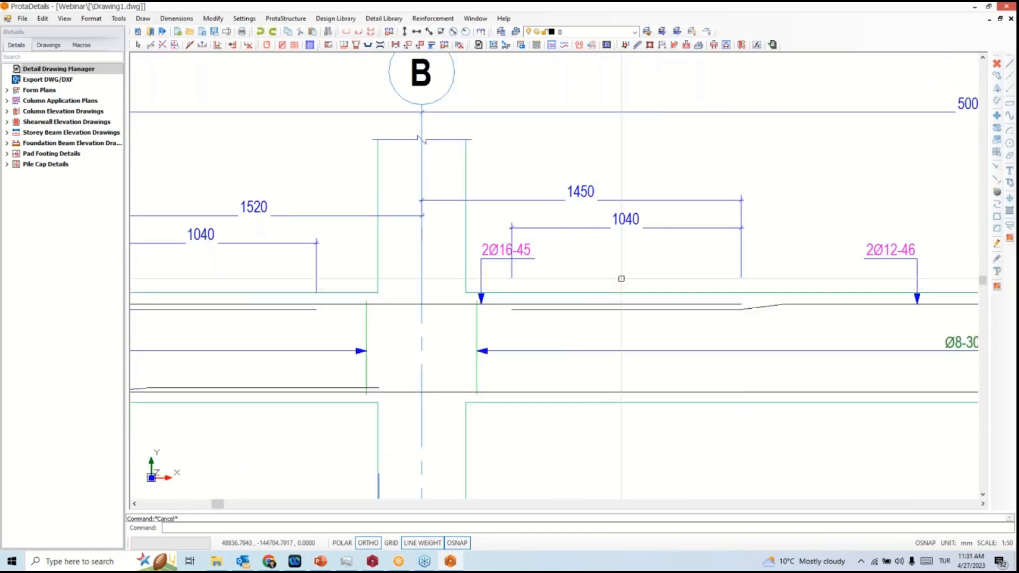
middle_drag(513, 302, 377, 300)
scroll(378, 300, down, 3)
scroll(656, 311, up, 1)
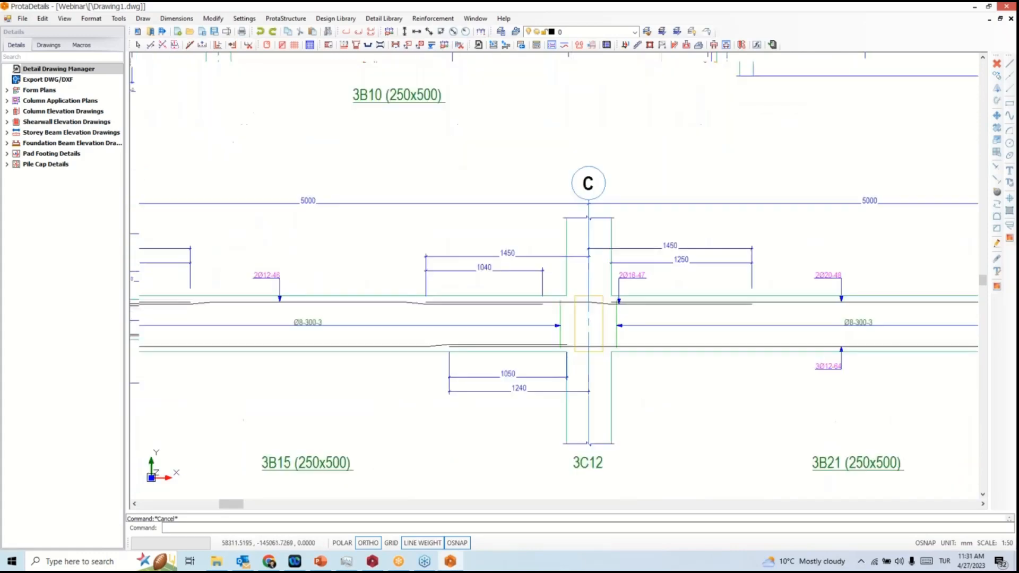
scroll(670, 307, up, 2)
scroll(789, 305, down, 6)
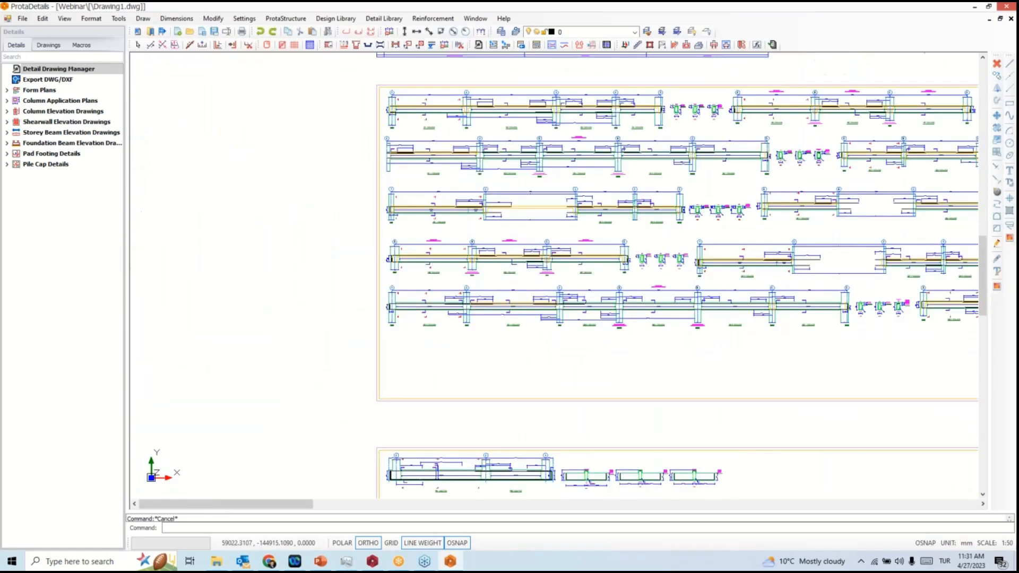
Examine the foundation beam elevation between axes 2 and 4 and its cross-sections.
scroll(748, 324, down, 1)
middle_drag(679, 381, 648, 299)
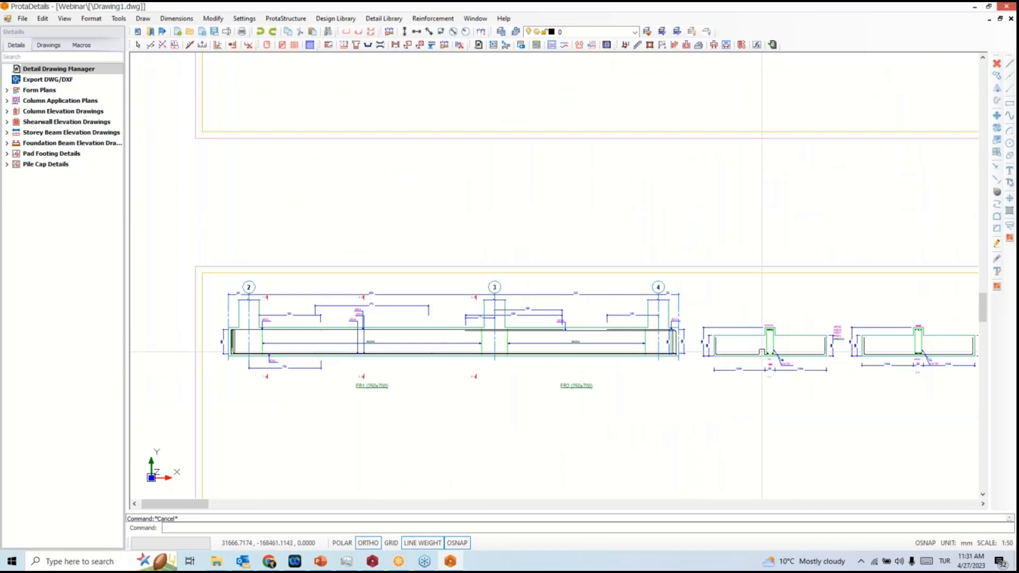
middle_drag(817, 342, 708, 310)
scroll(708, 310, up, 2)
scroll(708, 310, down, 1)
scroll(707, 309, down, 2)
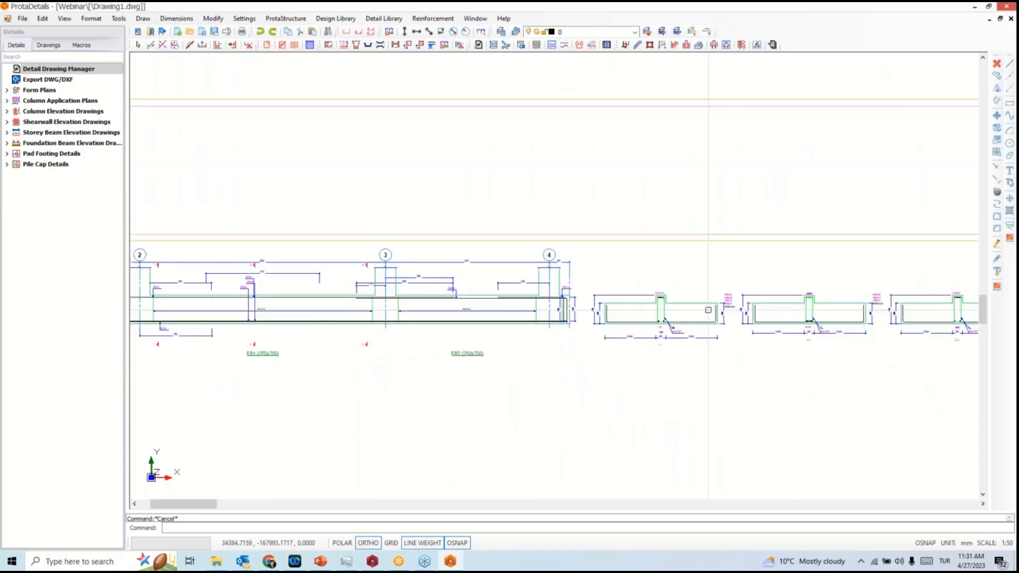
scroll(708, 310, down, 6)
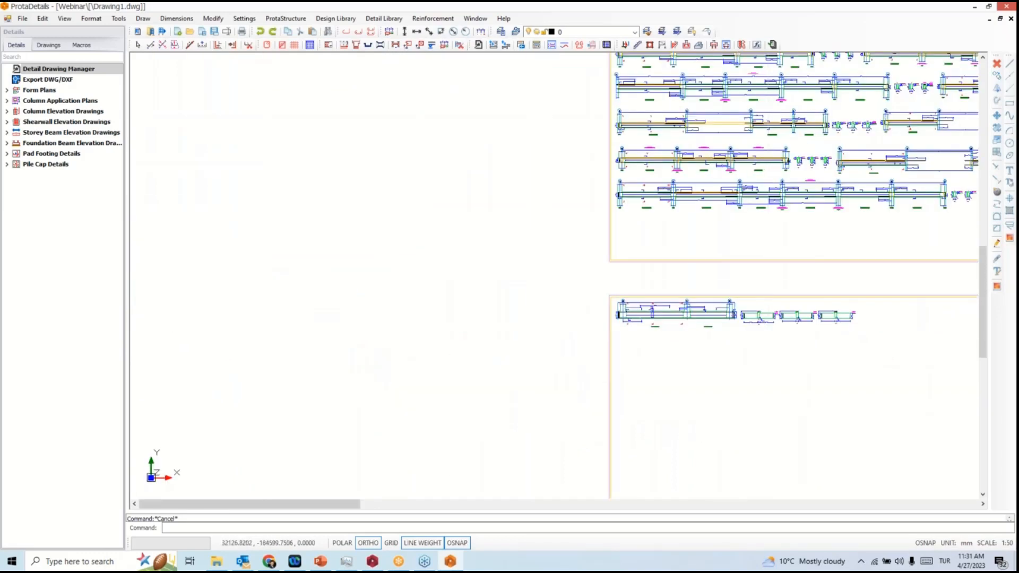
Examine the plan and section details of pile cap PC-1C13.
scroll(591, 403, up, 4)
middle_drag(733, 363, 481, 238)
scroll(482, 238, down, 3)
scroll(482, 237, down, 4)
scroll(428, 287, up, 7)
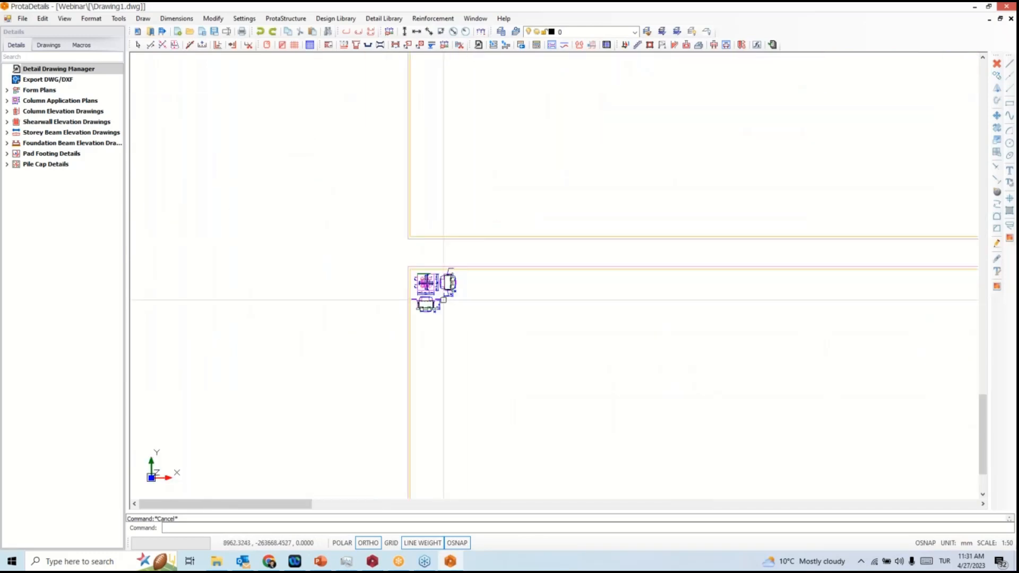
scroll(391, 282, up, 5)
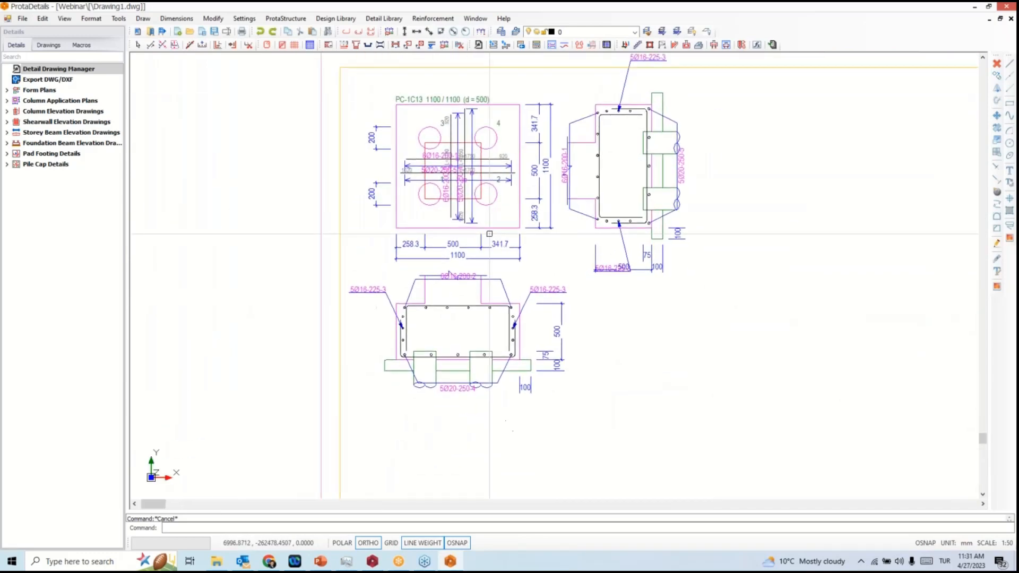
Start a cantilever retaining wall design and add a shear key and a shelf to the wall geometry.
scroll(491, 233, down, 7)
scroll(686, 244, down, 2)
middle_drag(687, 244, 325, 424)
middle_drag(548, 284, 257, 344)
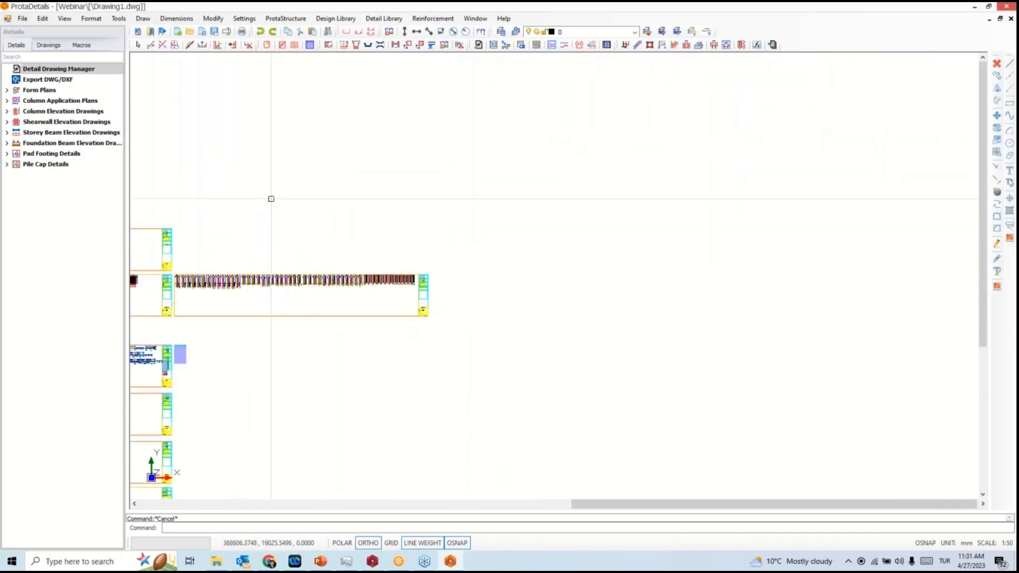
click(331, 21)
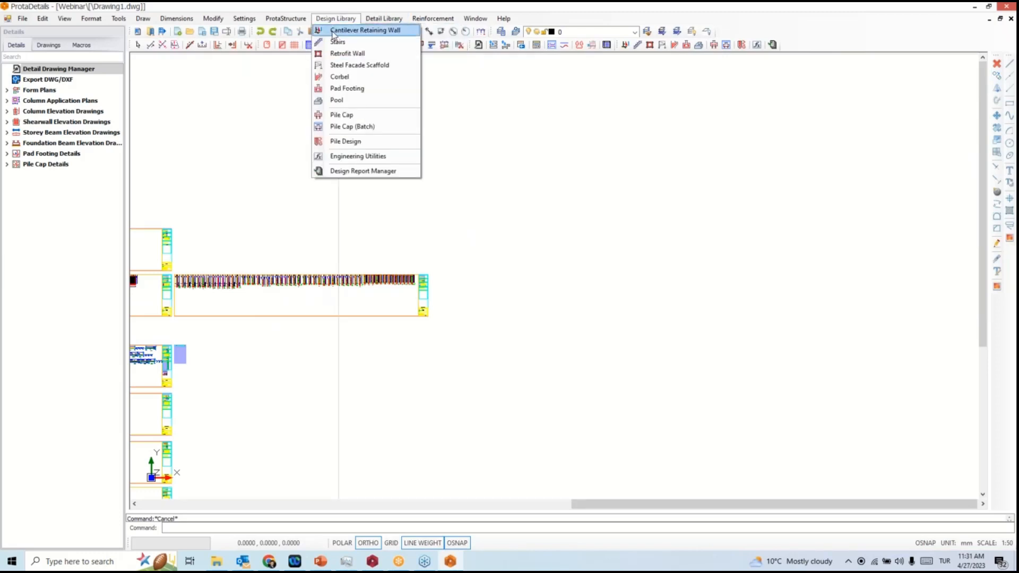
click(333, 35)
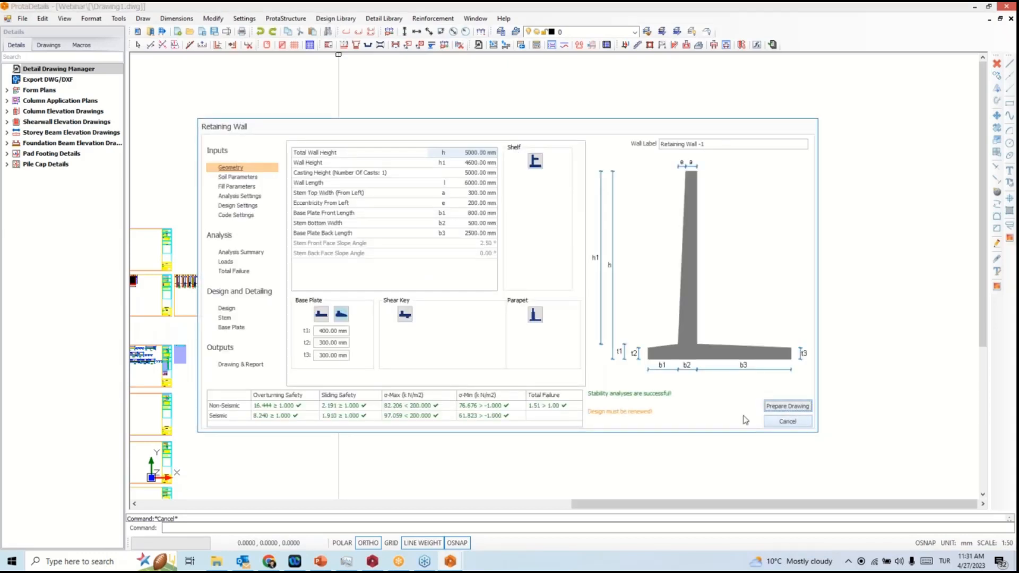
click(405, 315)
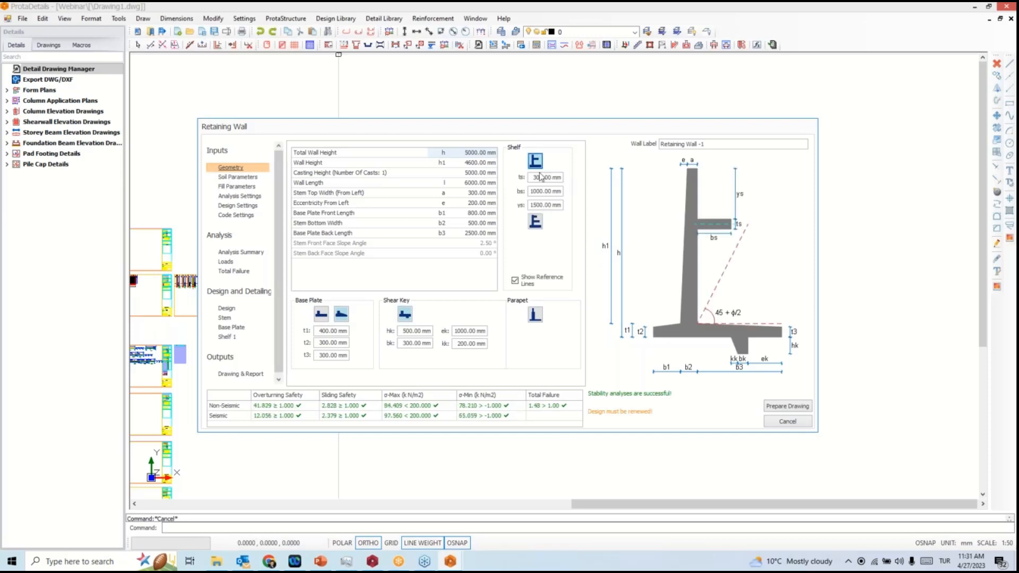
Review the retaining wall's soil, fill, analysis, design and code settings, including the available design codes.
click(237, 176)
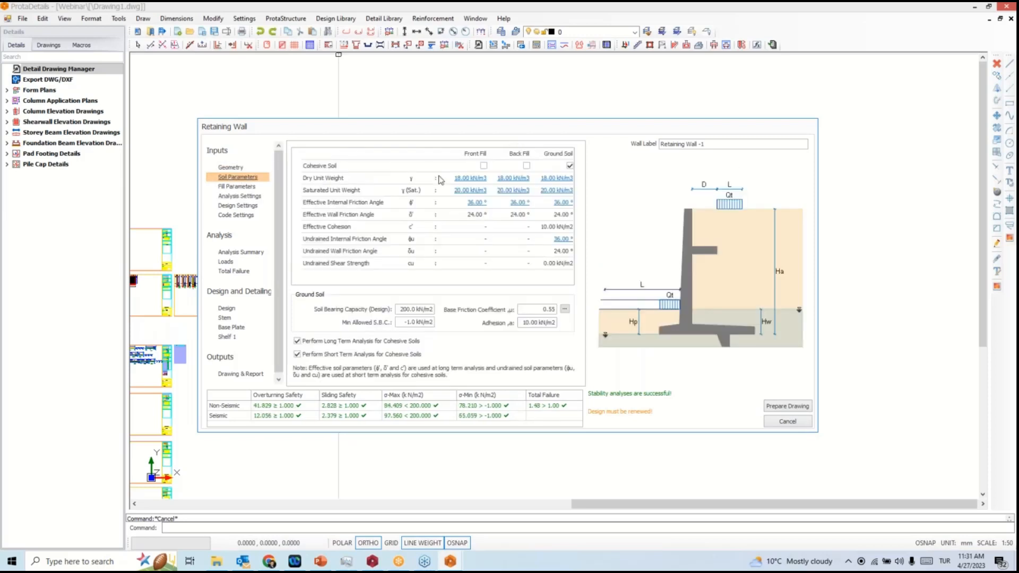
click(236, 187)
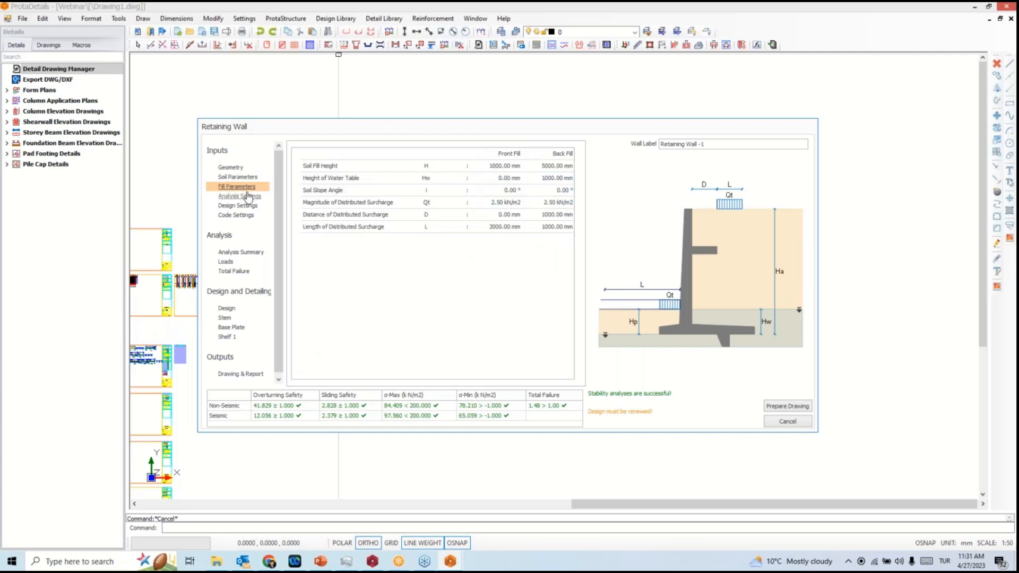
click(244, 197)
click(240, 207)
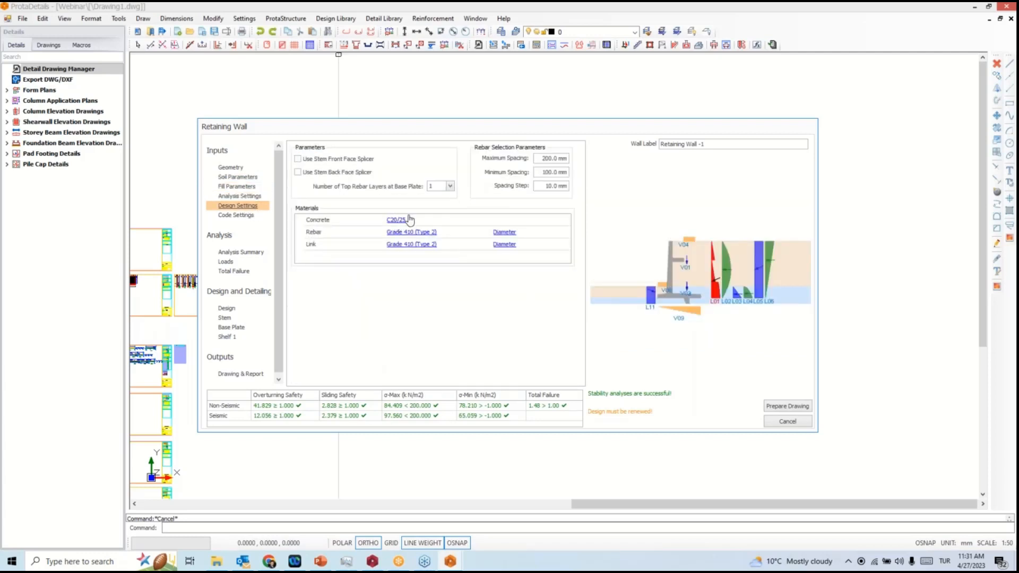
click(236, 215)
click(500, 159)
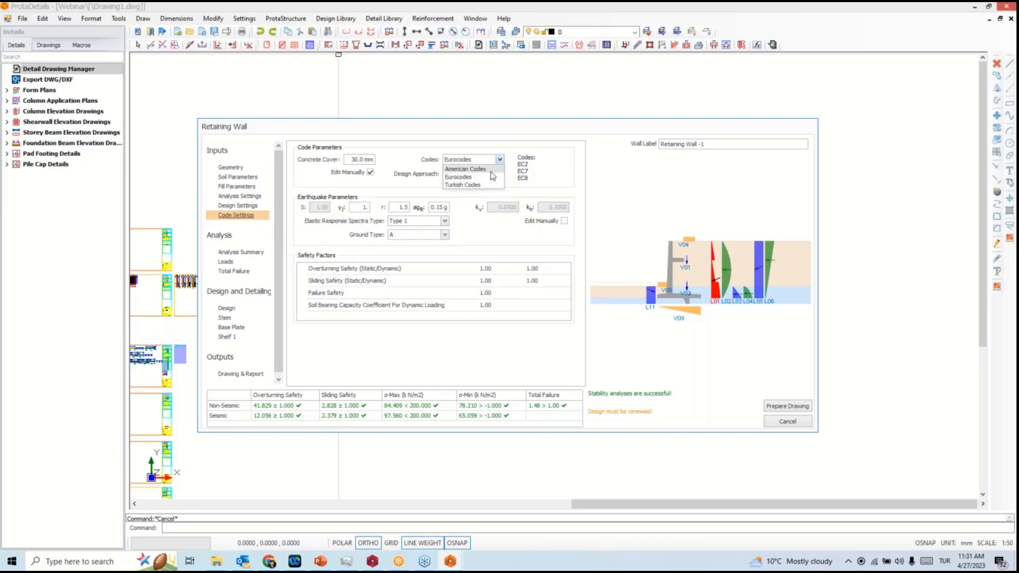
click(560, 169)
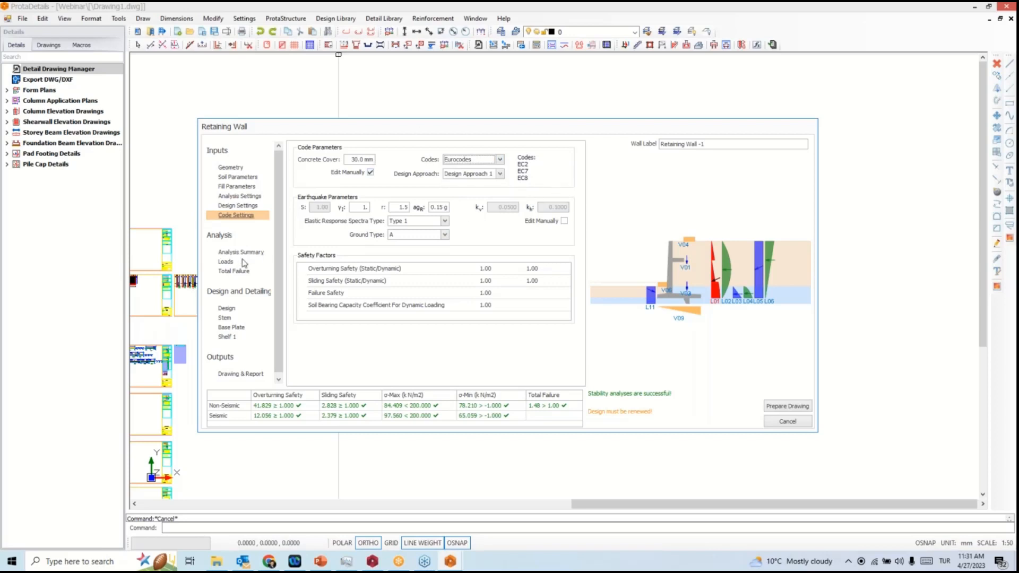
scroll(247, 271, down, 1)
Prepare the retaining wall drawing with a renewed design and place it in the empty area beside the existing sheets.
click(785, 406)
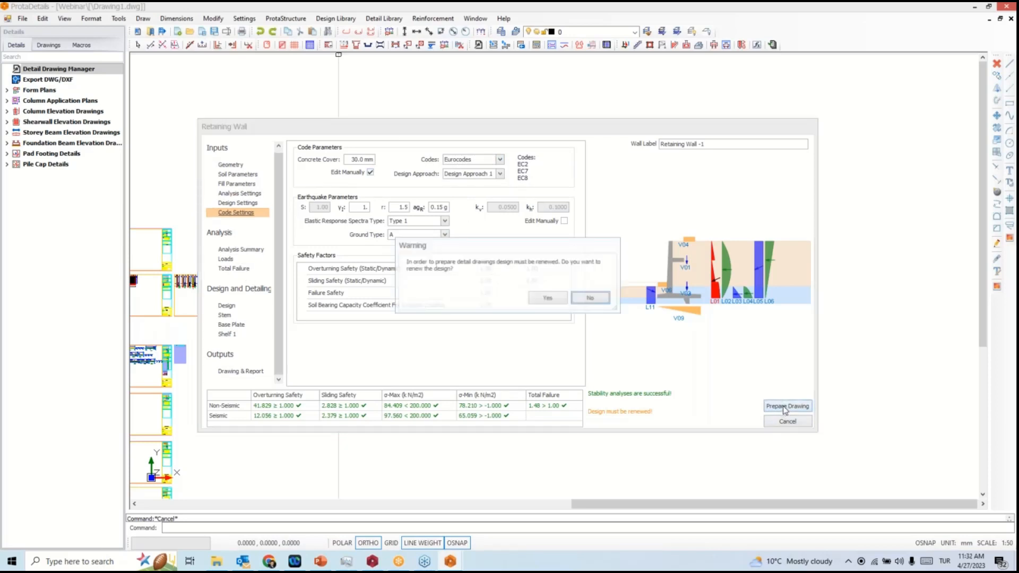
click(548, 299)
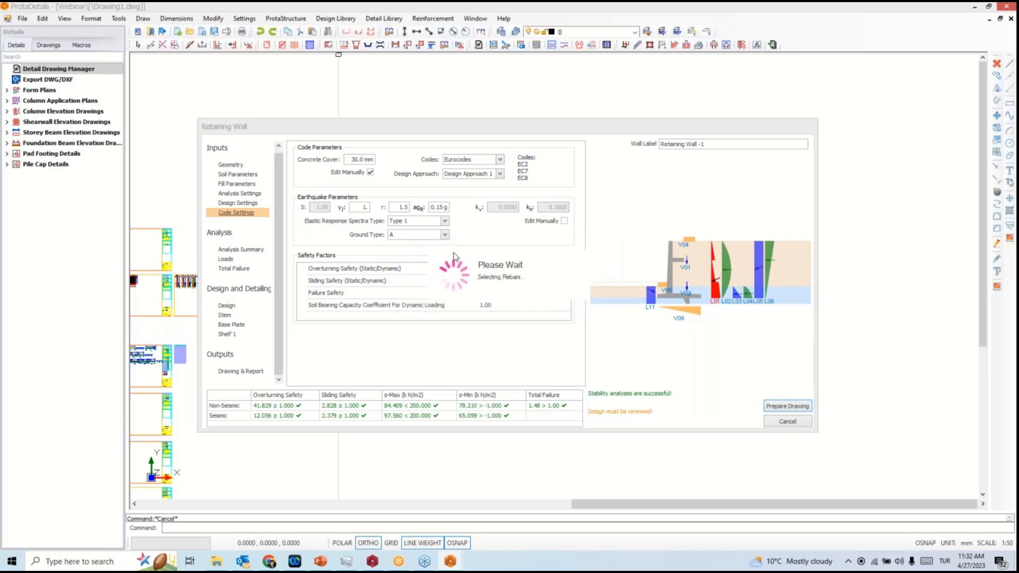
click(549, 277)
scroll(597, 271, up, 5)
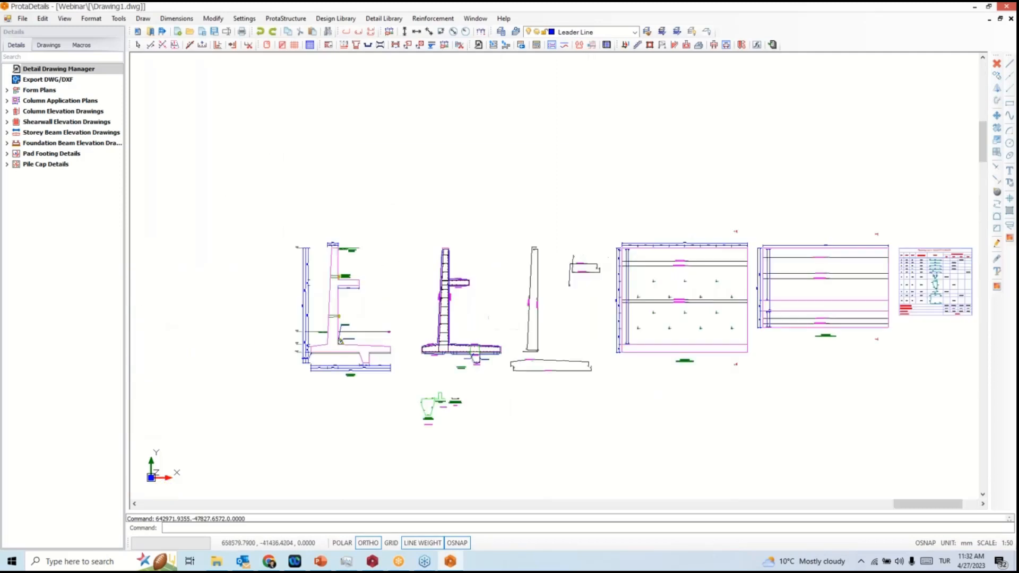
mouse_move(712, 313)
middle_down()
mouse_move(316, 308)
mouse_move(633, 308)
middle_up()
scroll(205, 253, up, 3)
Reopen the placed retaining wall for editing from its section outline and prepare its drawing again.
click(202, 237)
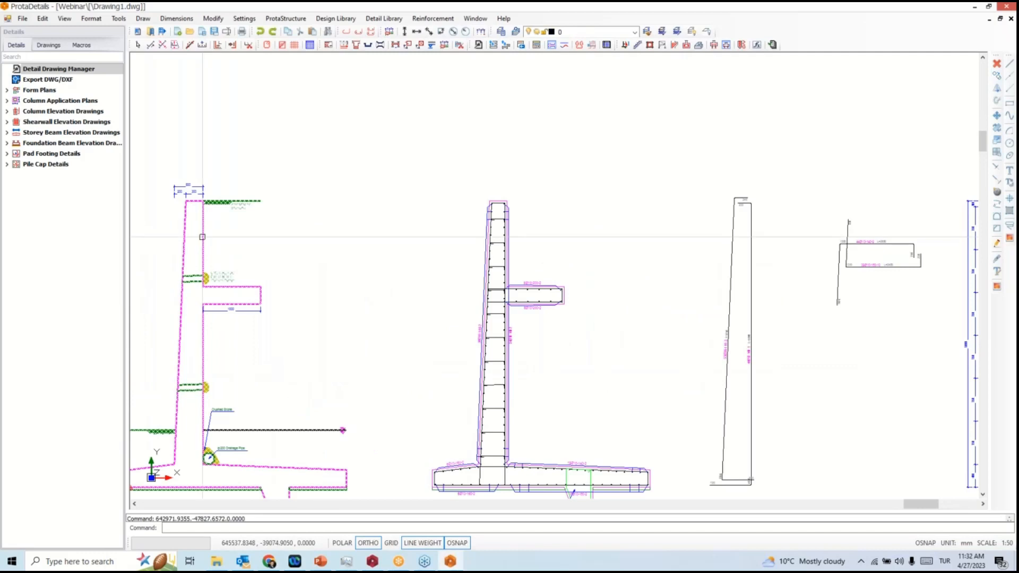
right_click(202, 237)
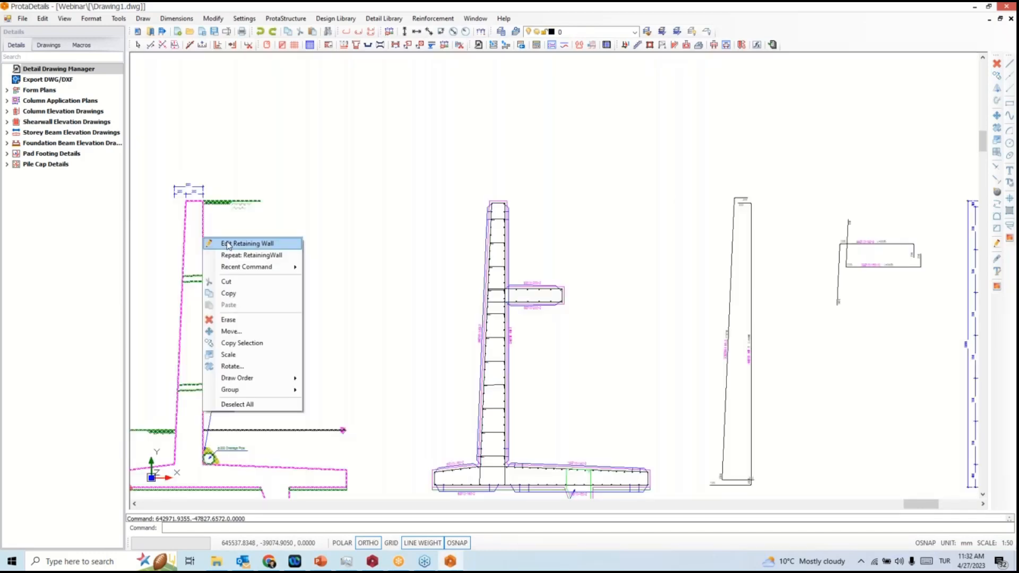
click(227, 244)
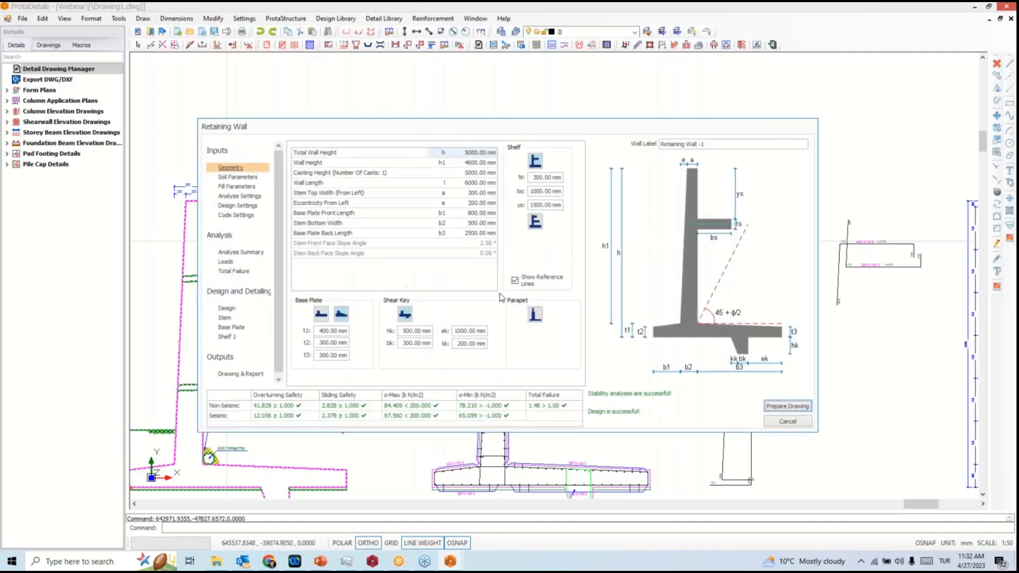
click(788, 406)
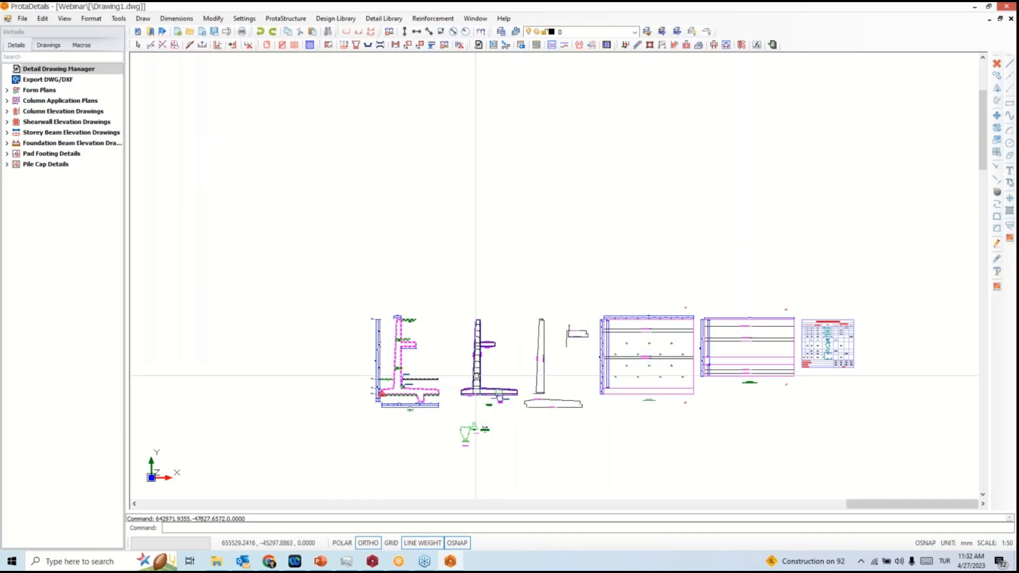
Create a steel facade scaffold, analyse it, and place its detail drawings beside the retaining wall drawings.
scroll(476, 375, down, 4)
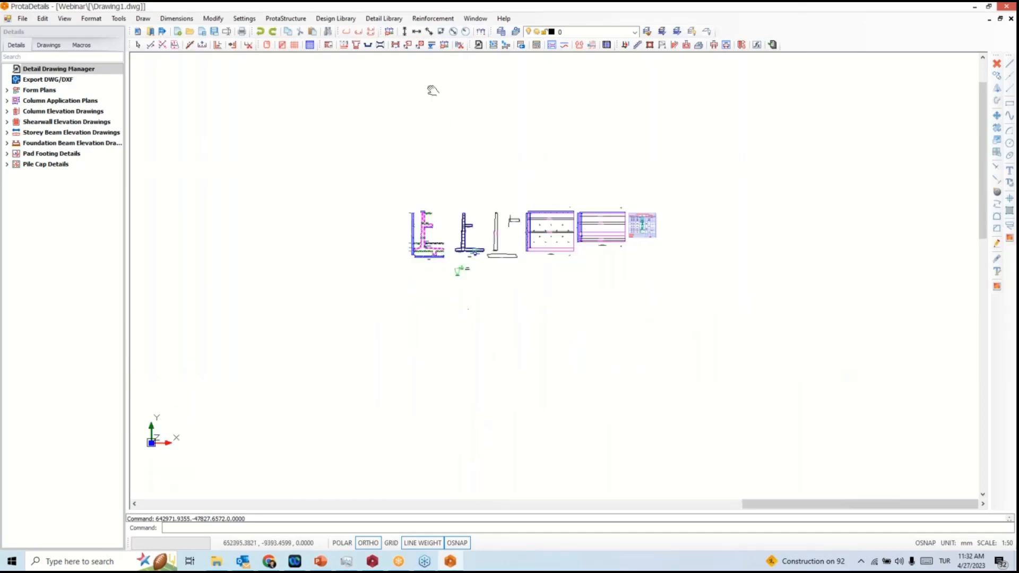
click(340, 19)
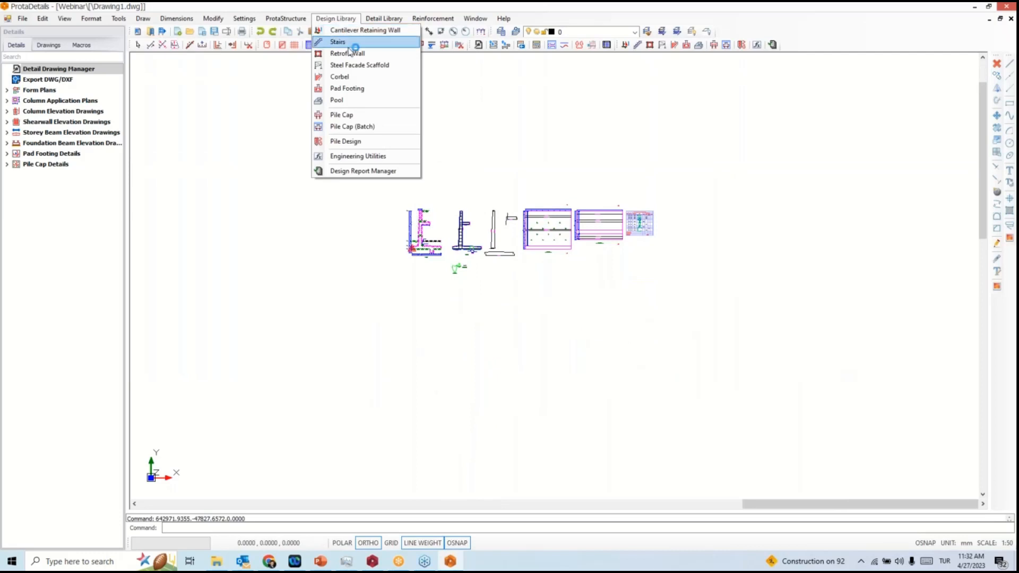
click(349, 65)
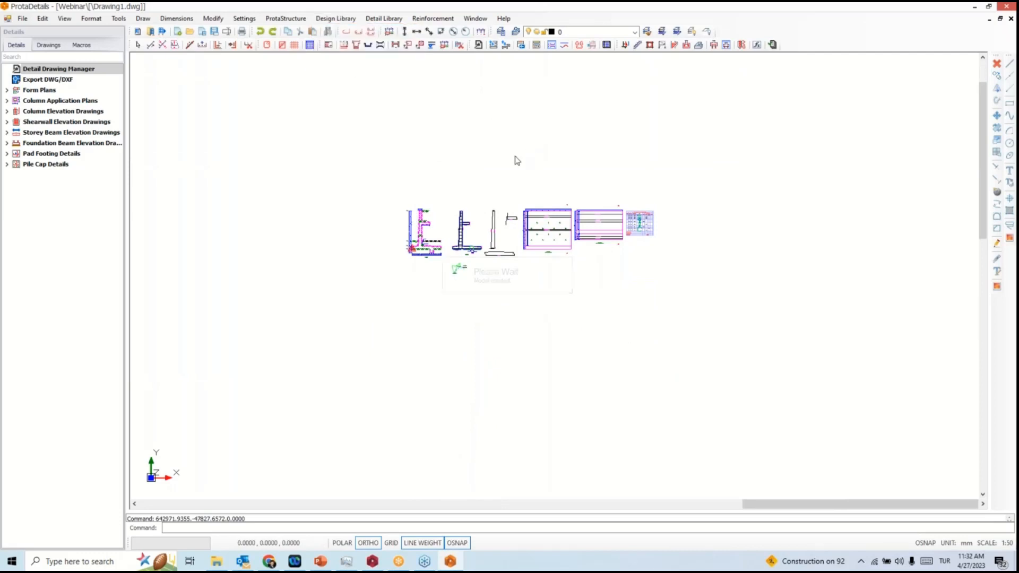
scroll(269, 384, down, 1)
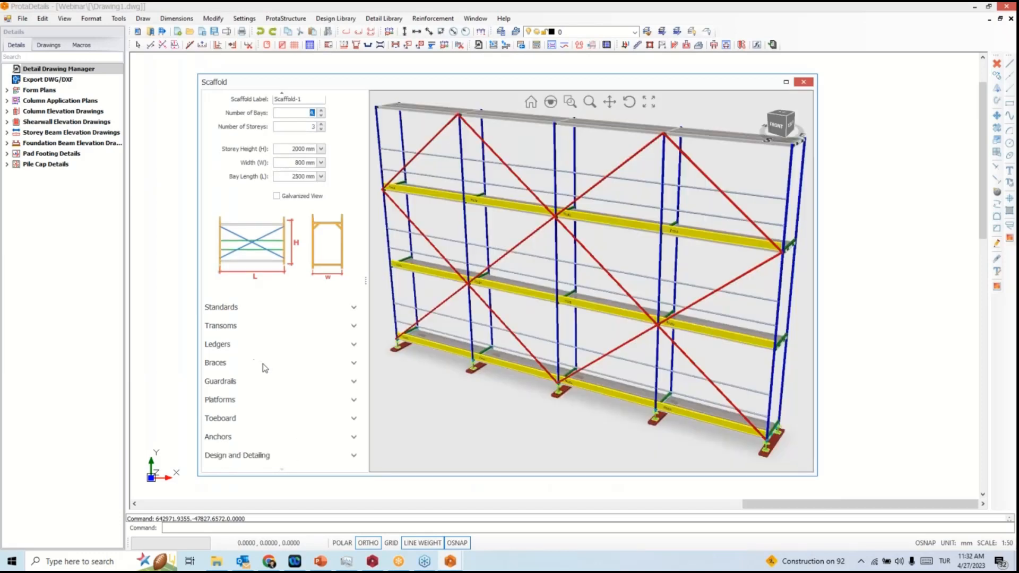
click(258, 458)
click(237, 393)
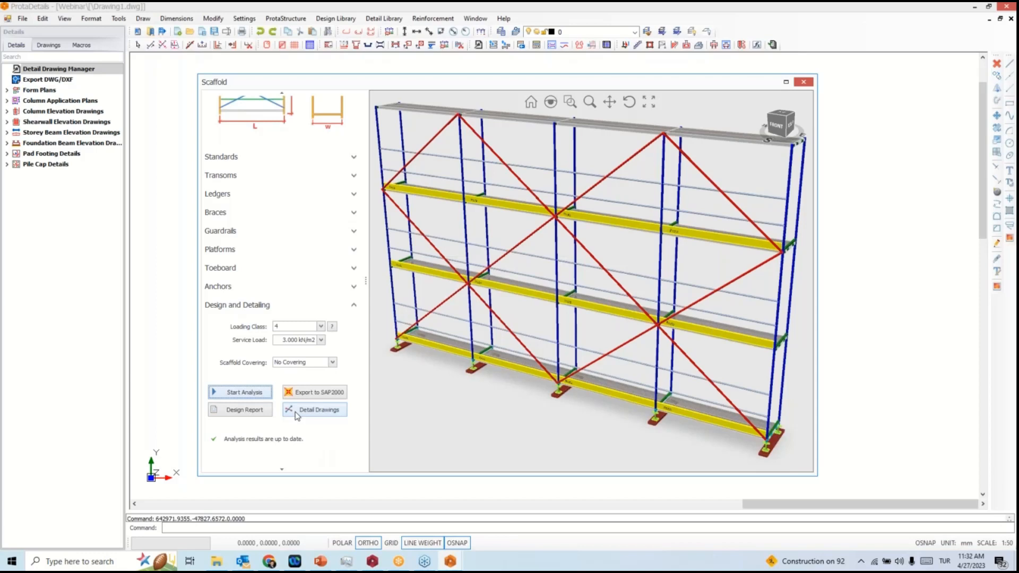
click(297, 410)
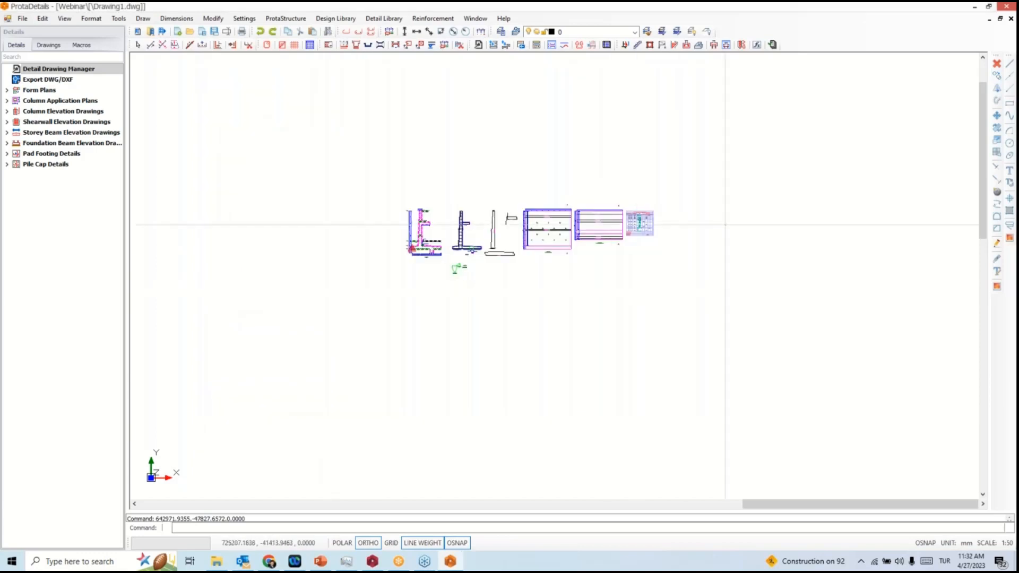
click(704, 203)
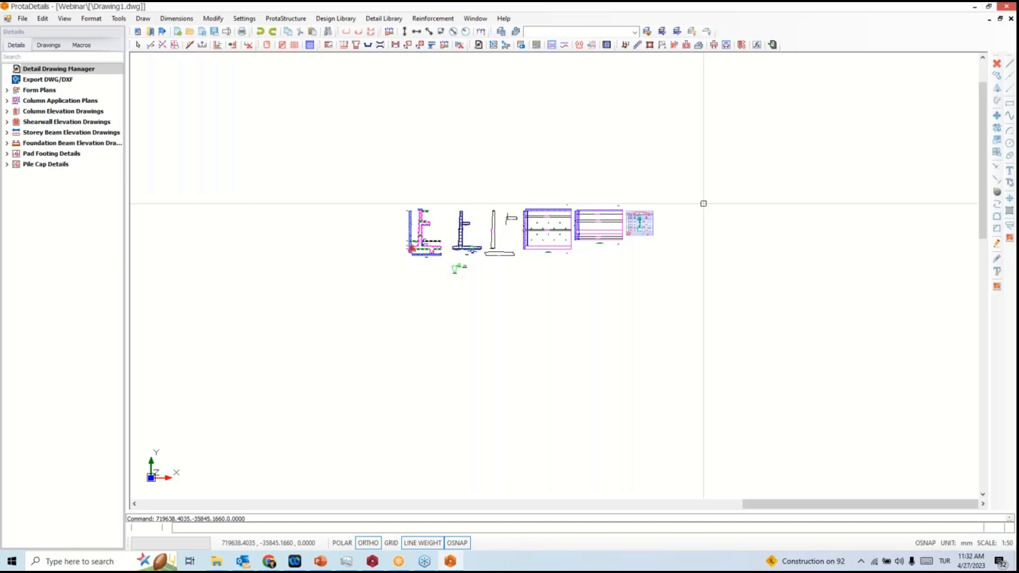
Examine the scaffold elevations, foundation and typical storey plans, material list and component detail sheet.
scroll(612, 292, up, 4)
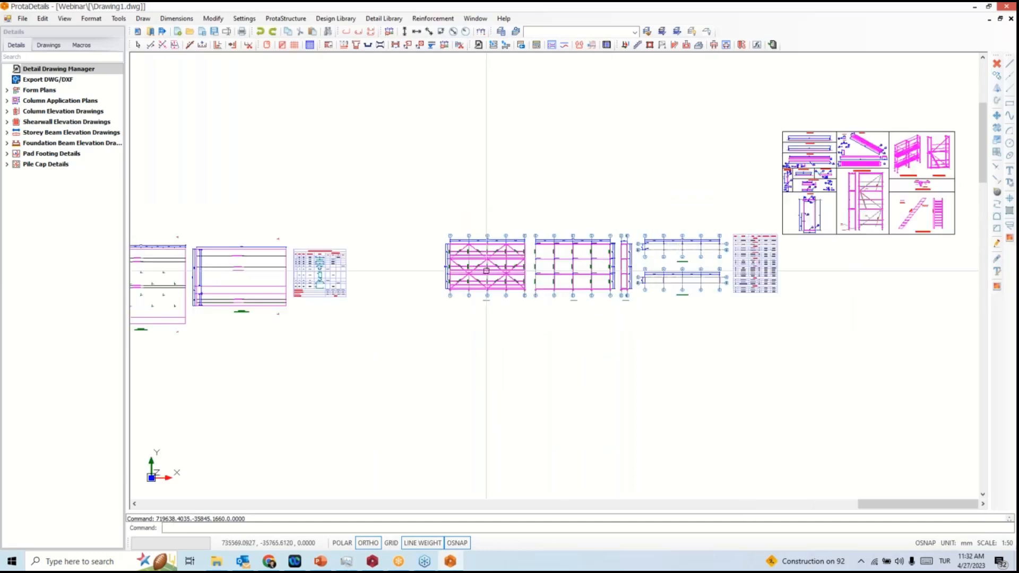
scroll(475, 273, up, 5)
scroll(475, 273, down, 1)
mouse_move(616, 274)
middle_down()
mouse_move(316, 281)
mouse_move(403, 286)
mouse_move(335, 289)
middle_up()
middle_drag(679, 279, 310, 289)
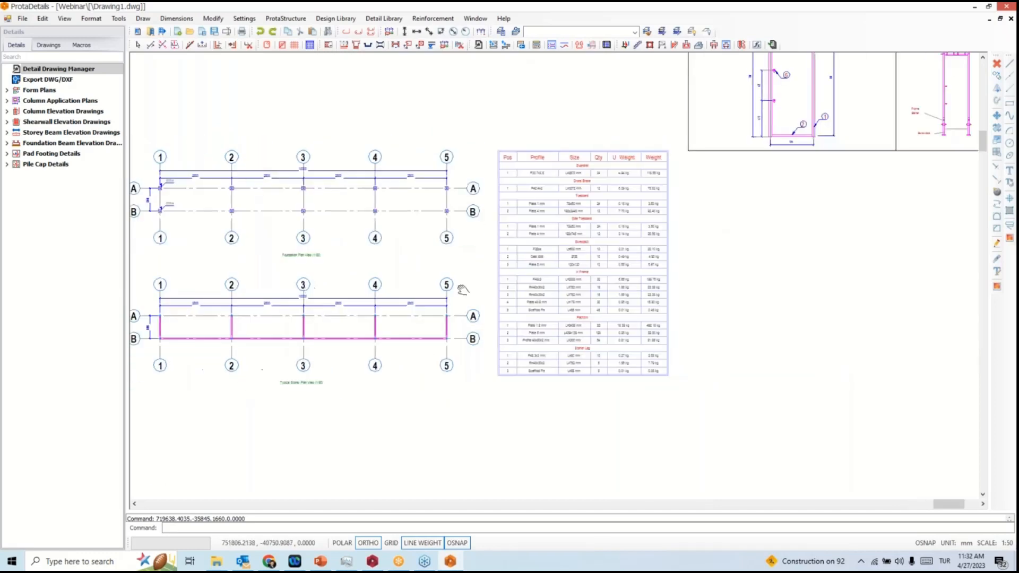
middle_drag(679, 265, 207, 449)
middle_drag(495, 272, 470, 409)
scroll(470, 408, down, 5)
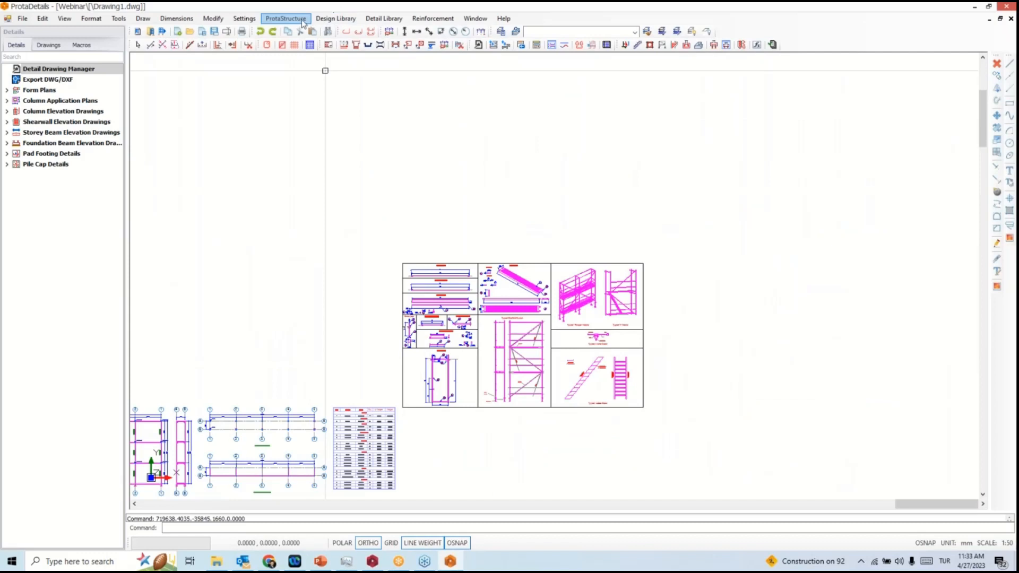
Start a pool design and choose the L-shaped pool type from the gallery.
click(335, 19)
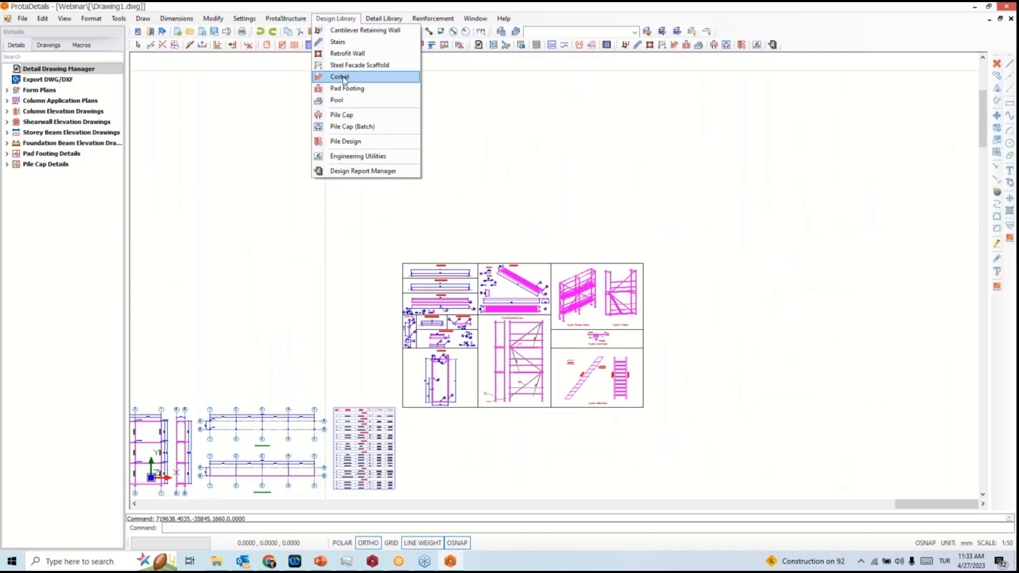
click(345, 101)
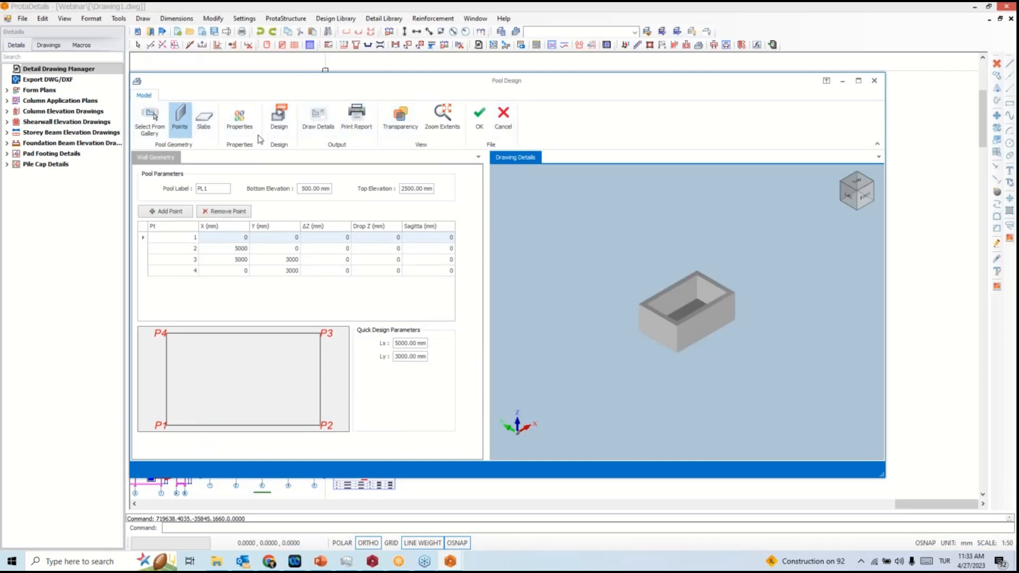
click(150, 117)
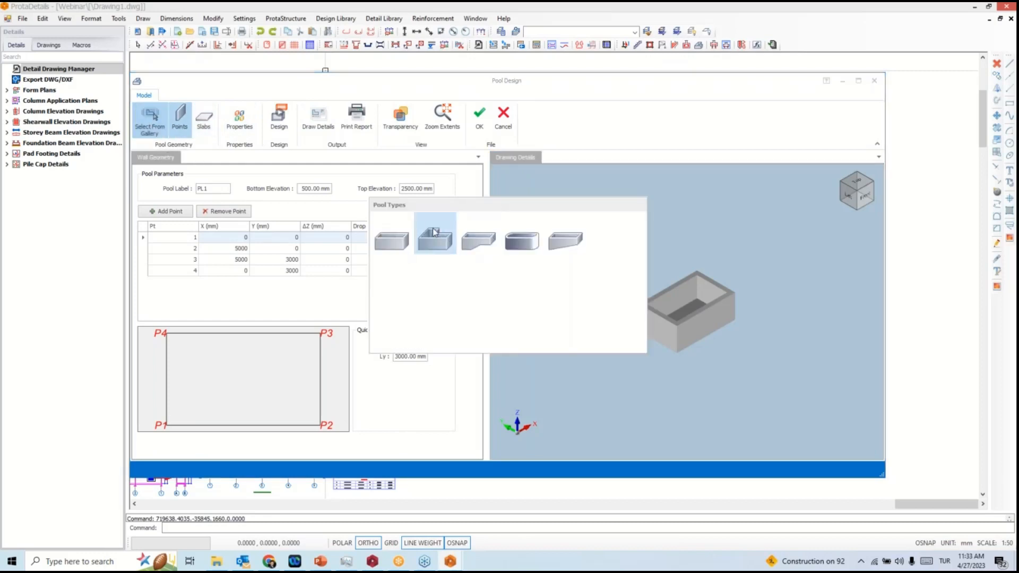
click(400, 248)
click(562, 318)
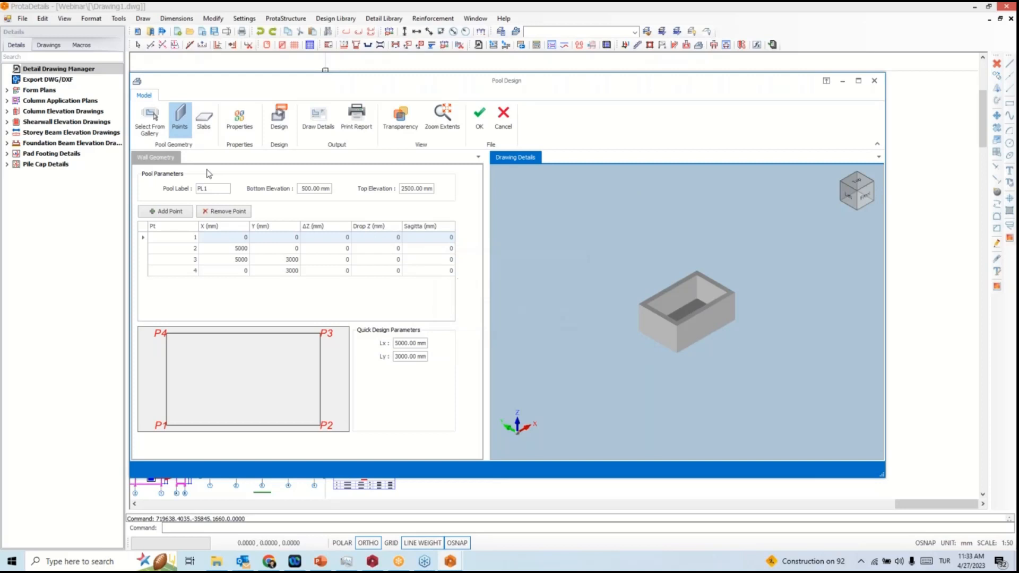
click(158, 120)
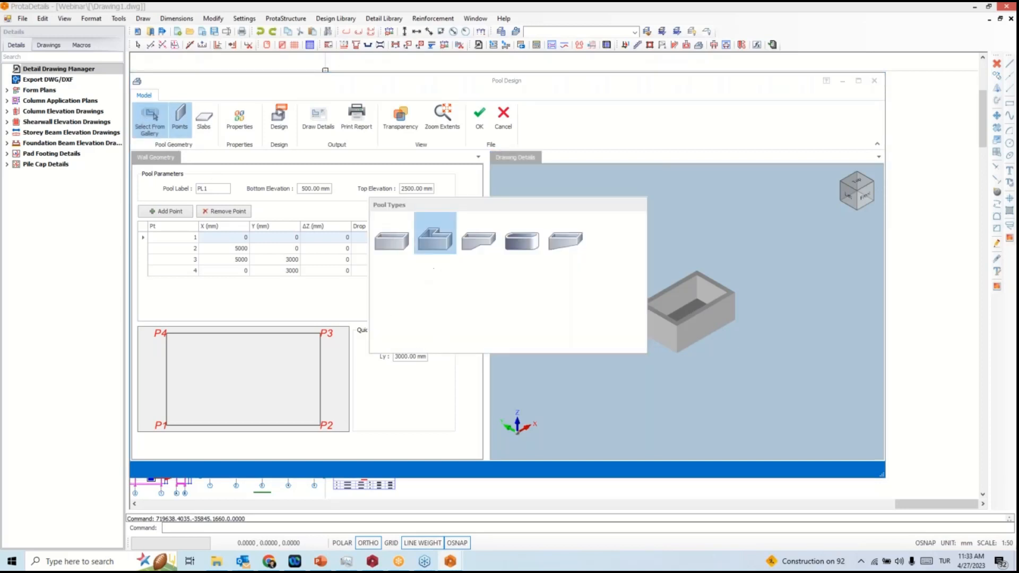
click(434, 233)
click(523, 318)
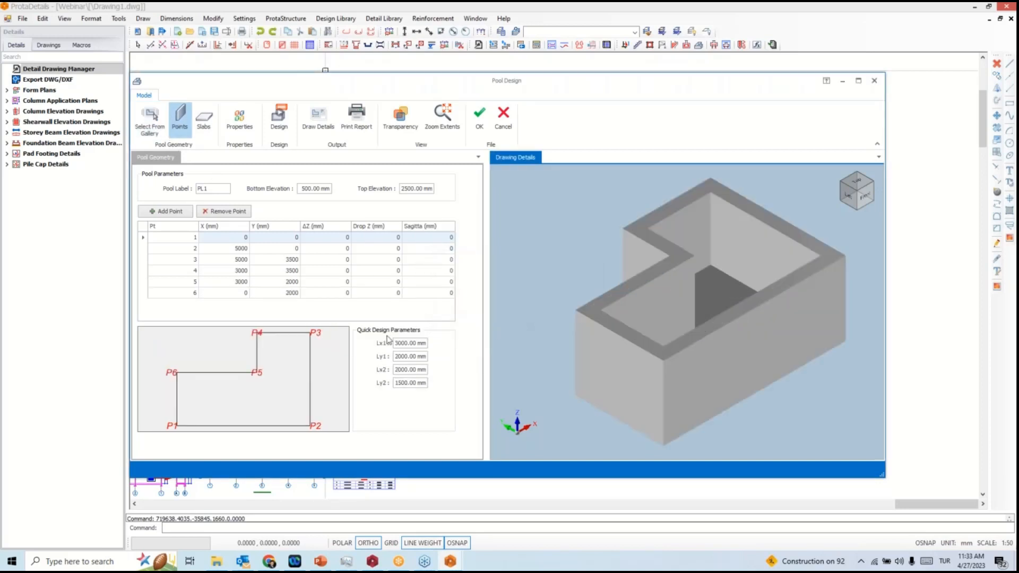
Add a soil model to pool wall W1 and apply the same model to all the other walls.
click(405, 342)
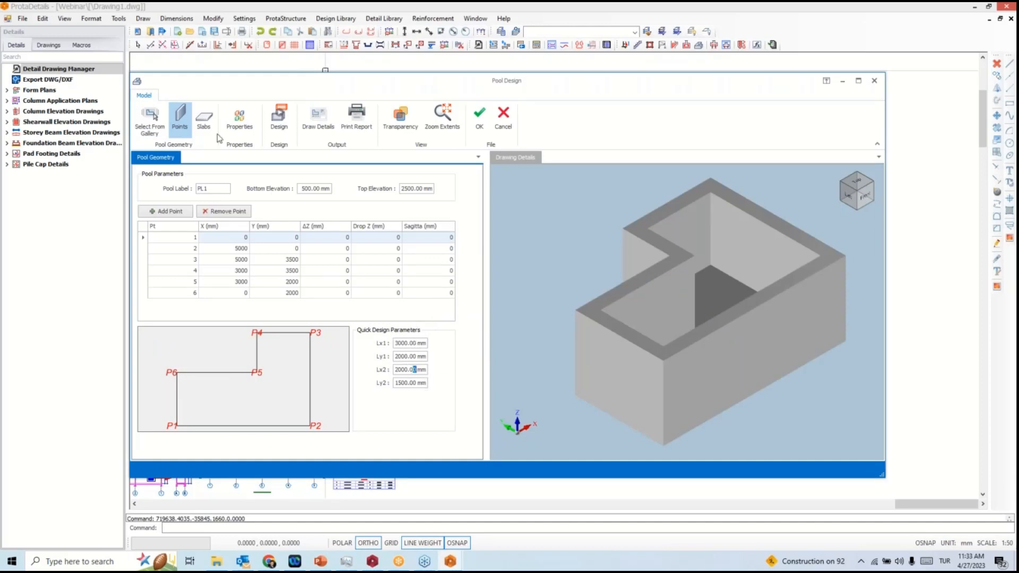
click(239, 127)
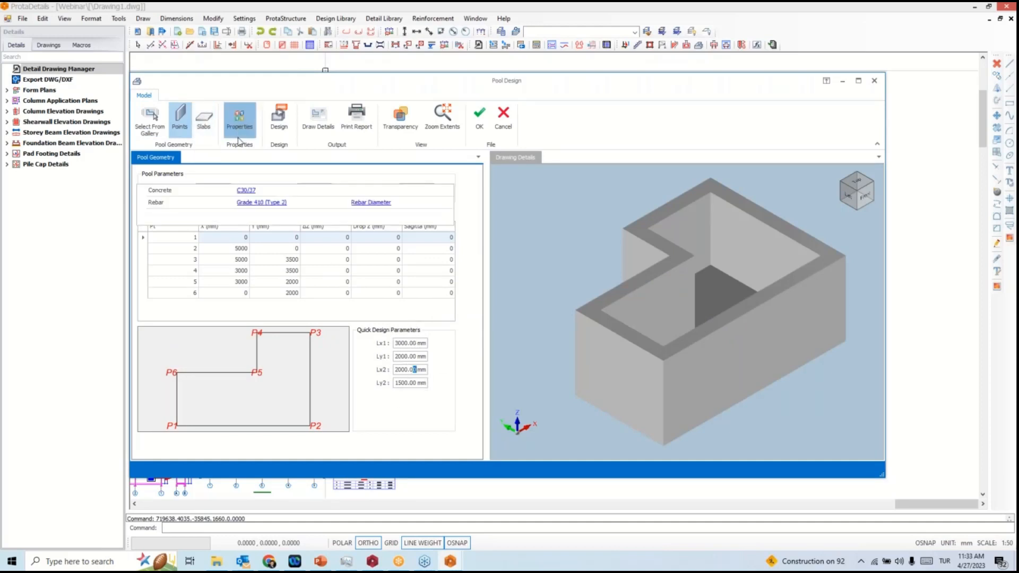
click(280, 259)
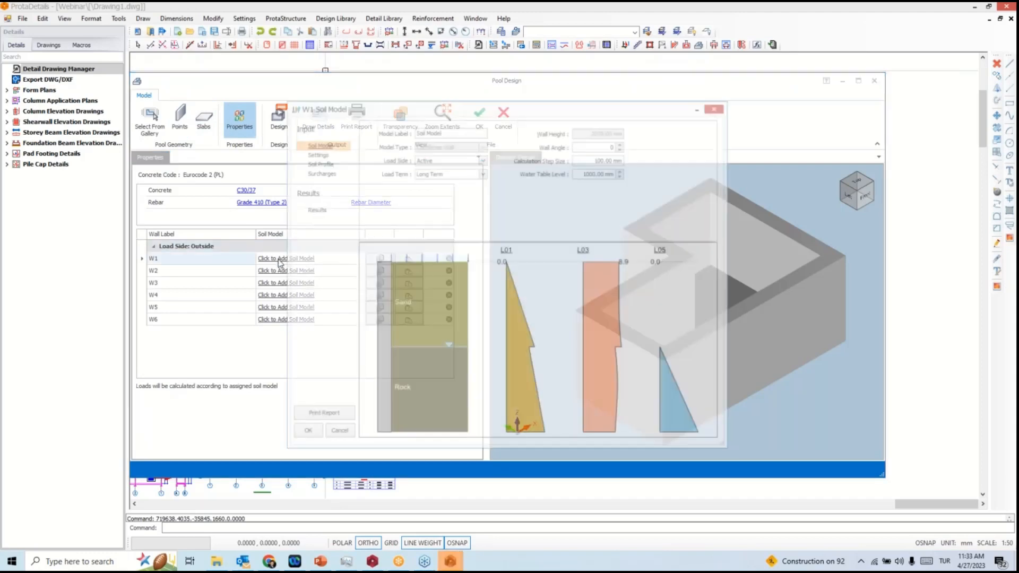
click(315, 432)
click(381, 260)
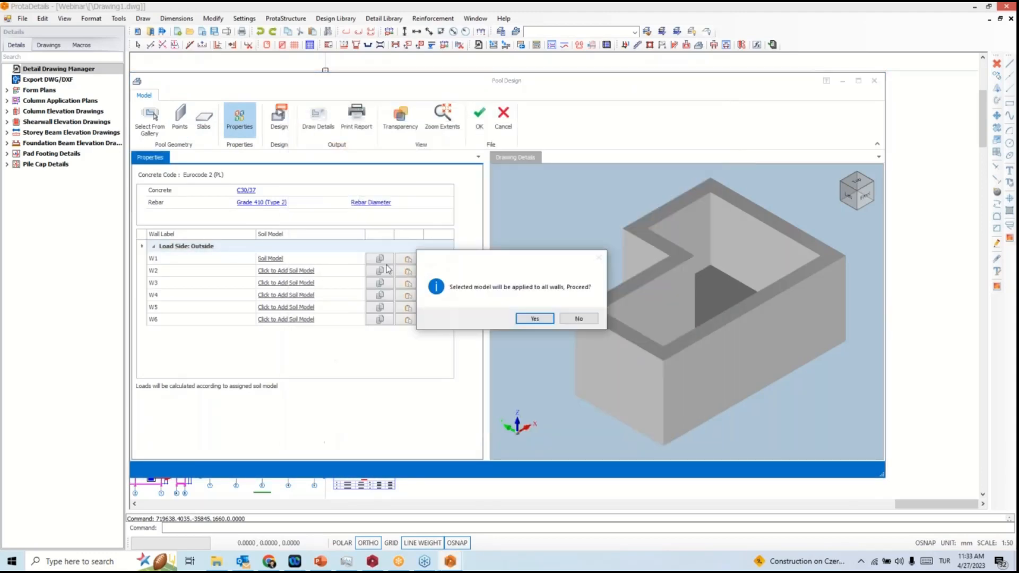
click(535, 318)
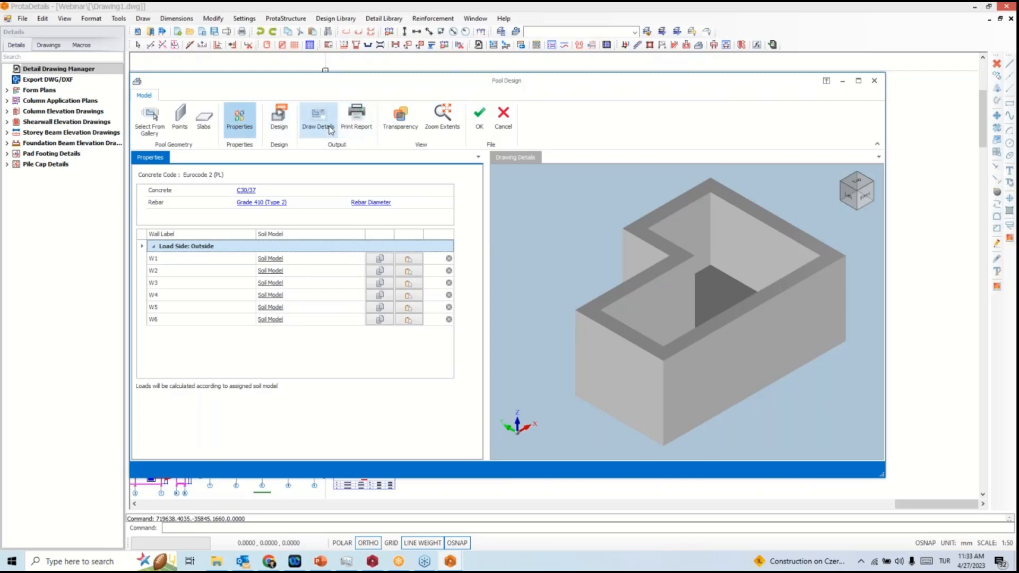
Renew the pool's rebar design, generate its detail drawings and place them beside the scaffold component sheet.
click(278, 119)
click(185, 397)
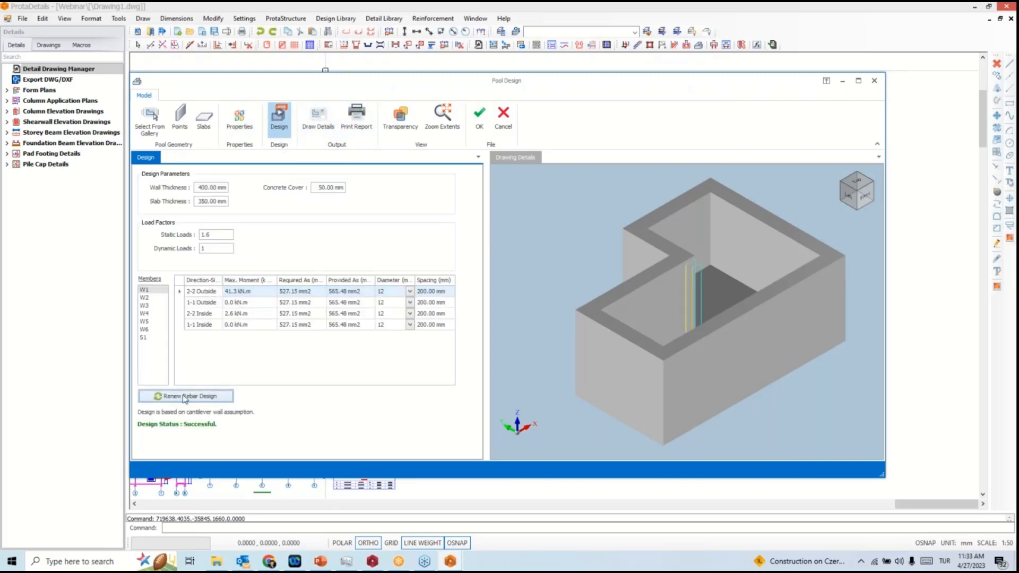
click(318, 119)
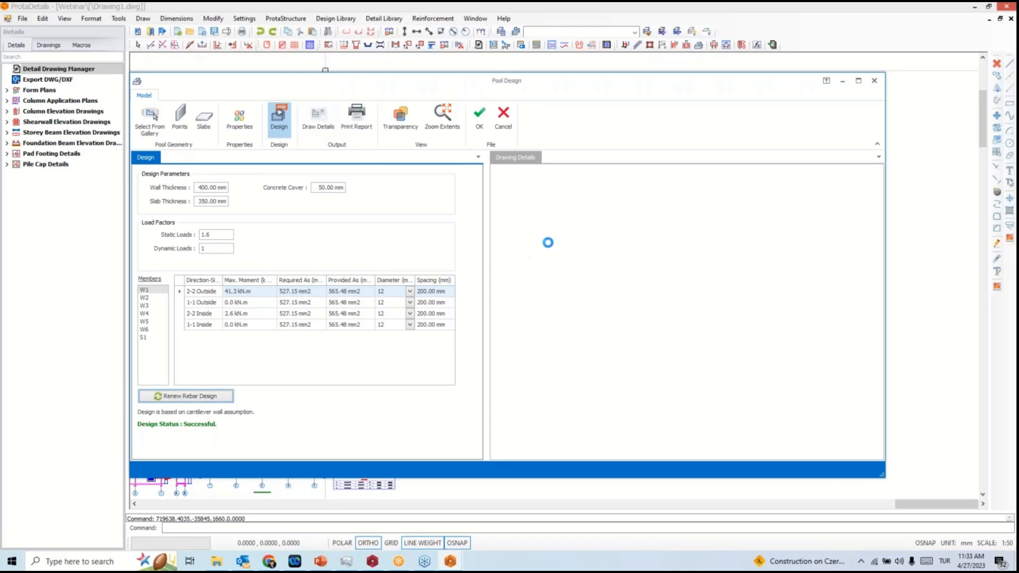
click(479, 118)
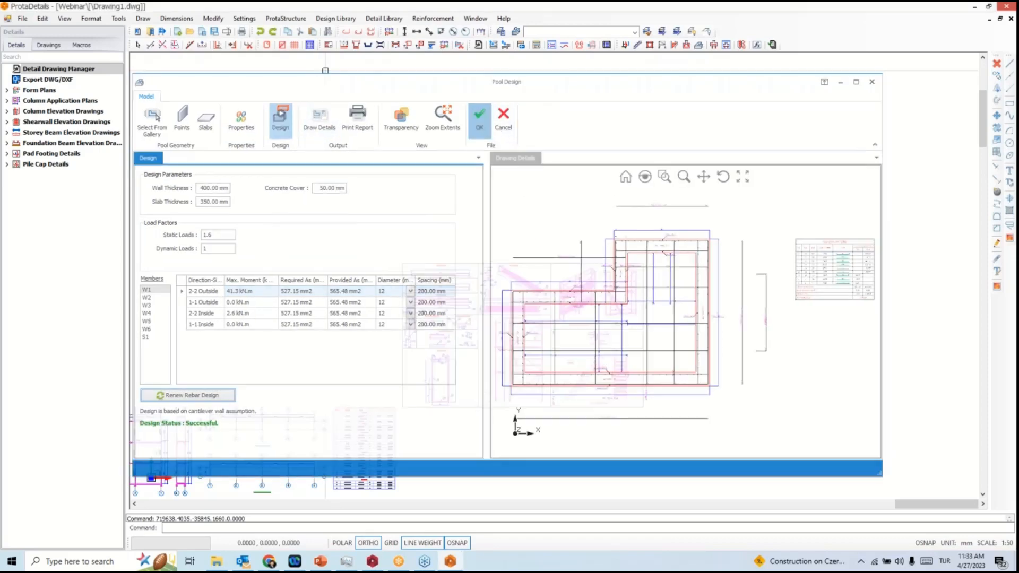
click(802, 276)
Examine the placed pool reinforcement plan and the Pool Quantity Table.
scroll(800, 277, down, 3)
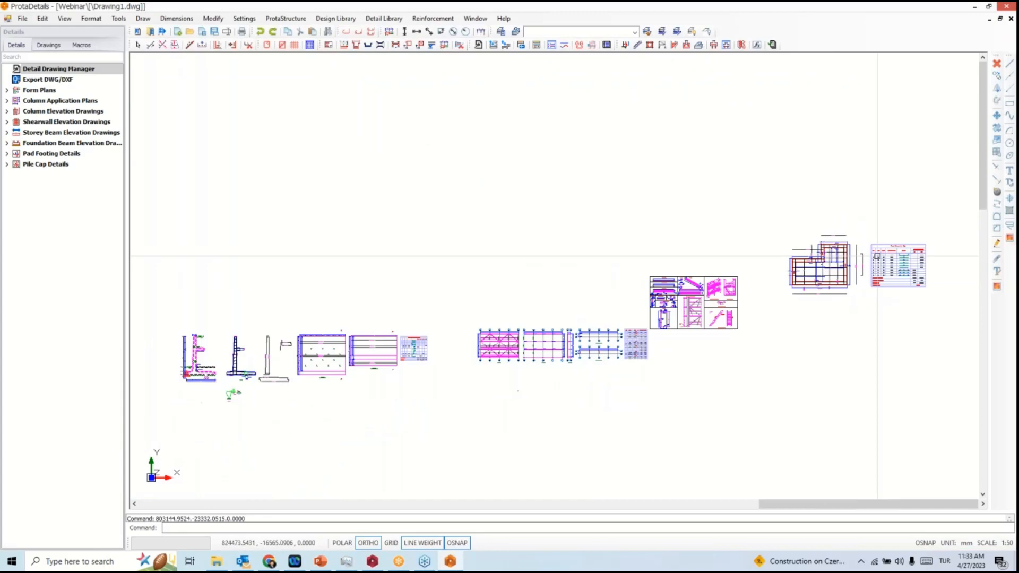
scroll(904, 254, up, 3)
scroll(915, 256, up, 3)
middle_drag(923, 260, 750, 221)
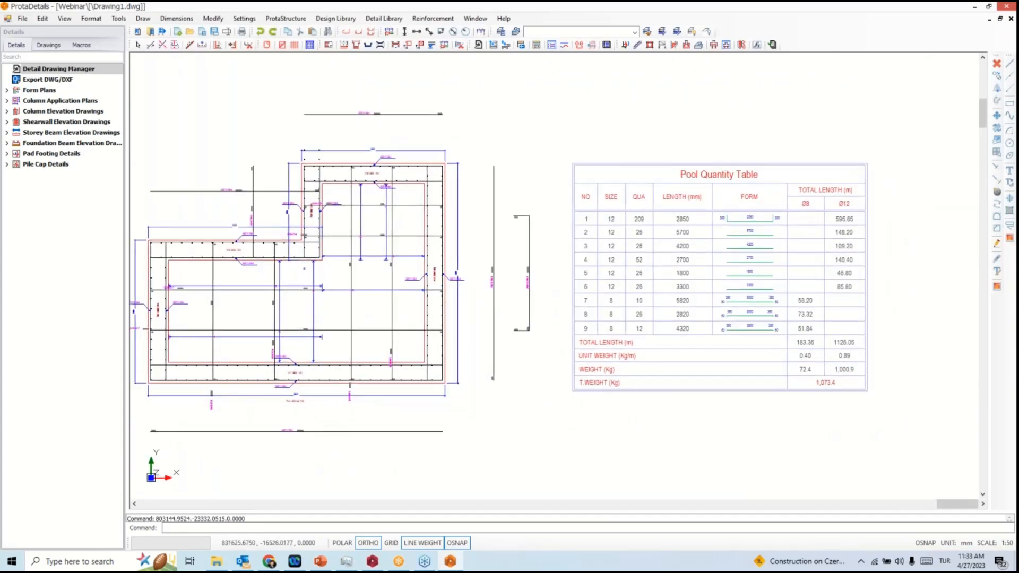
scroll(750, 222, down, 3)
scroll(759, 223, down, 1)
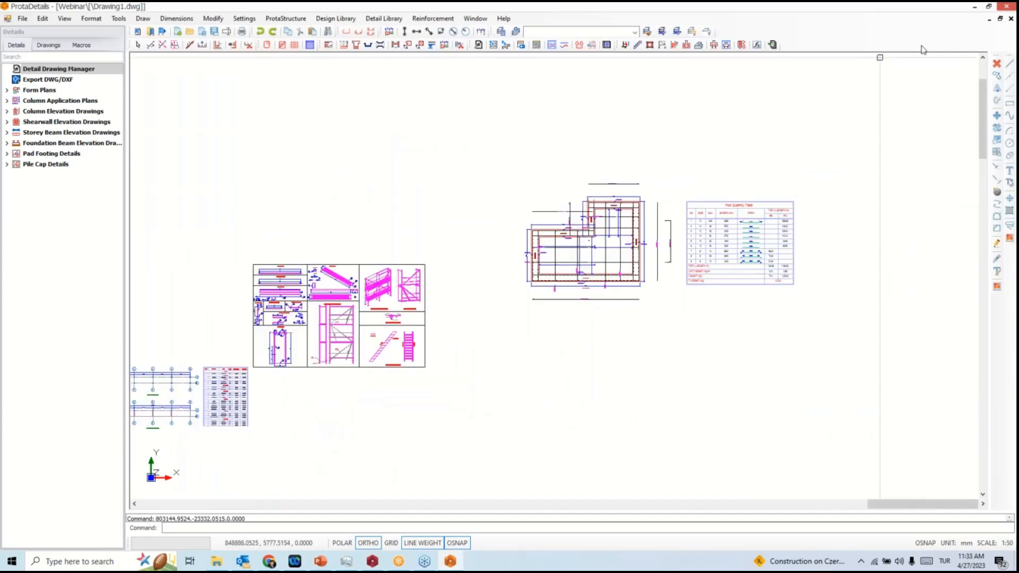
Exit ProtaDetails, closing the drawing with the retaining wall, scaffold and pool details.
click(1008, 7)
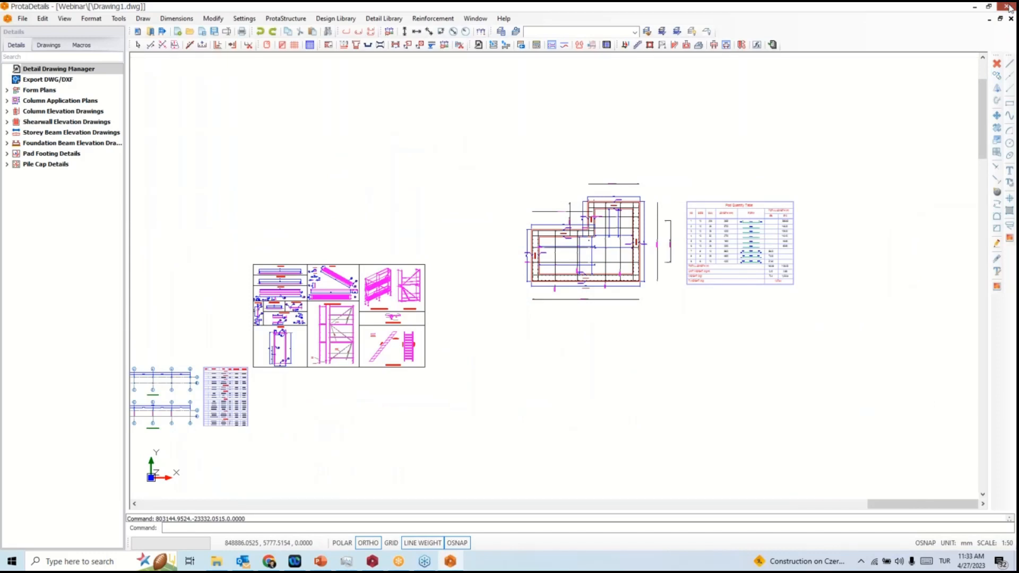
click(552, 333)
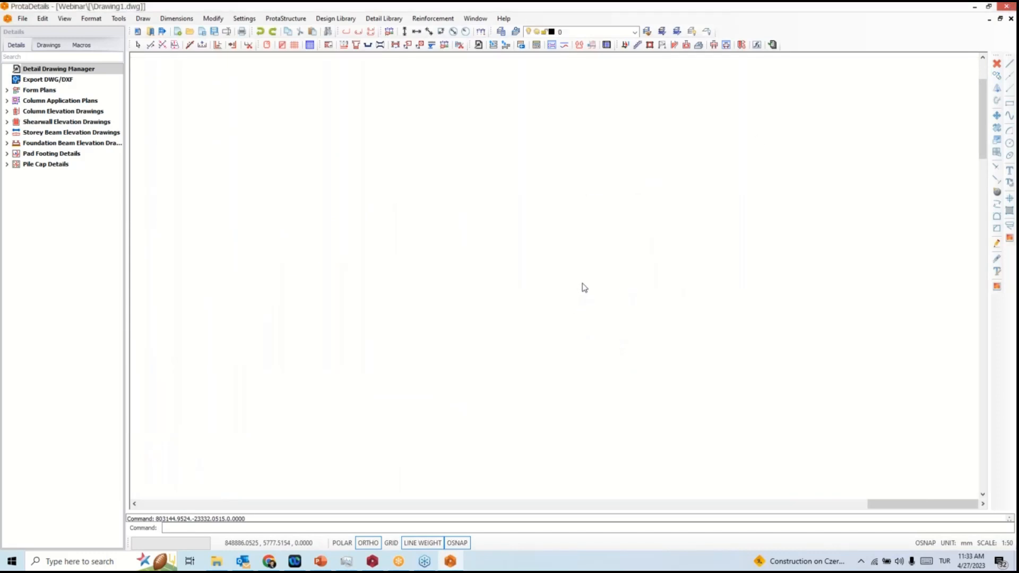
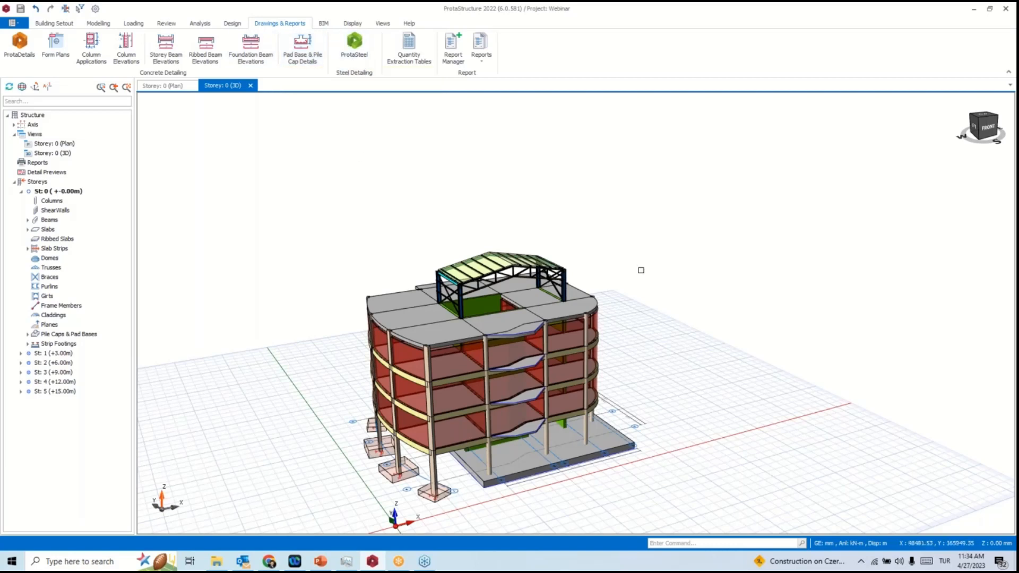
Close the import log and switch to the imported Webinar model in ProtaSteel.
middle_drag(492, 309, 496, 285)
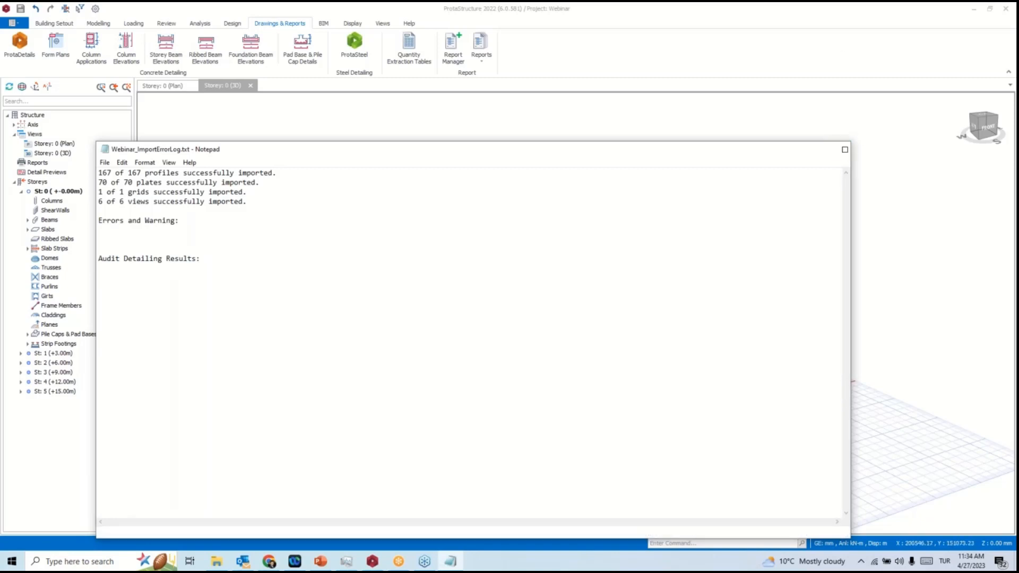
click(837, 149)
click(974, 9)
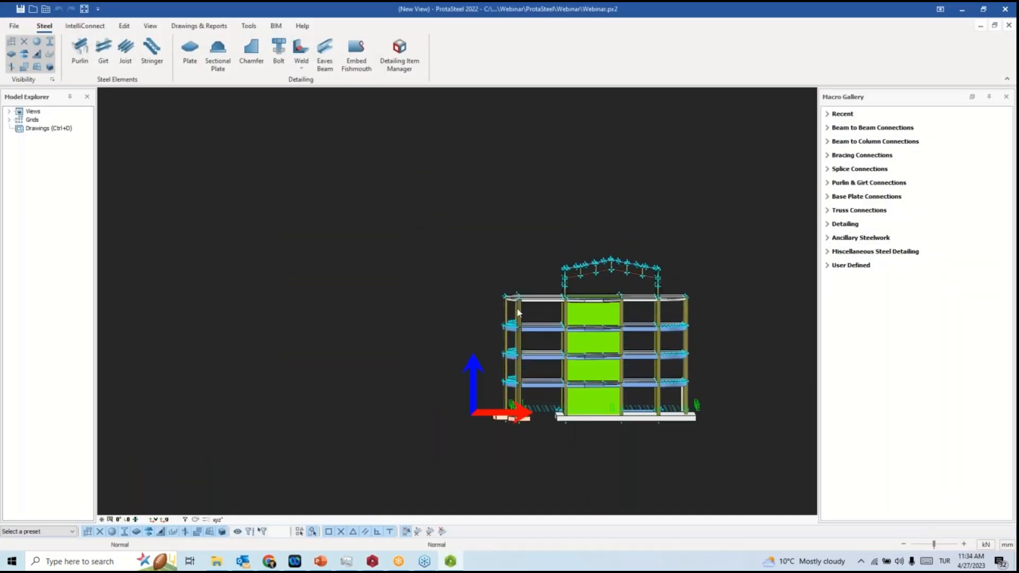
Try to hide the concrete storeys and foundations below the steel roof frame.
middle_drag(658, 308, 651, 228)
scroll(632, 265, up, 3)
drag(644, 229, 249, 470)
right_click(331, 341)
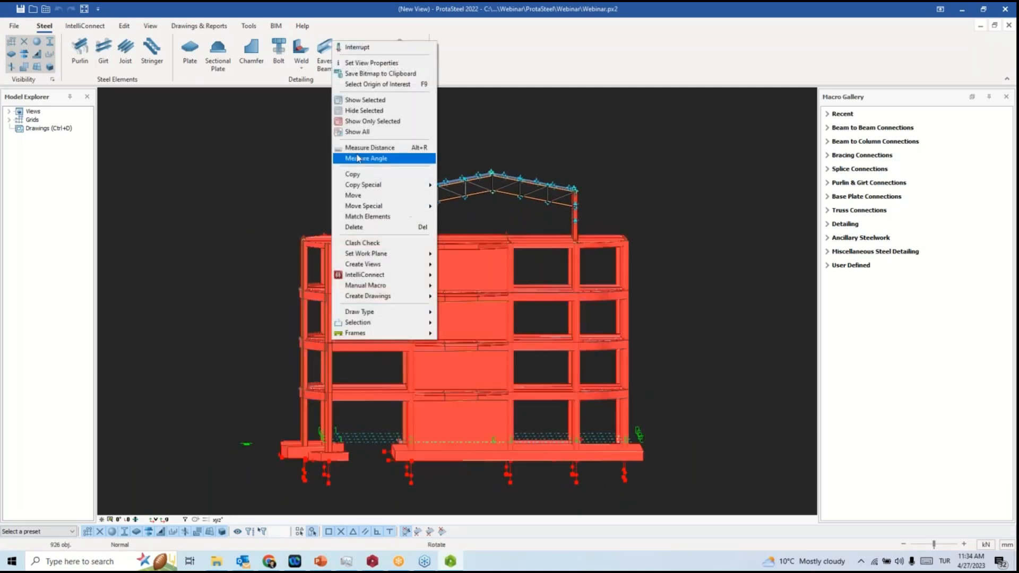
click(371, 109)
scroll(393, 157, up, 5)
scroll(405, 202, down, 10)
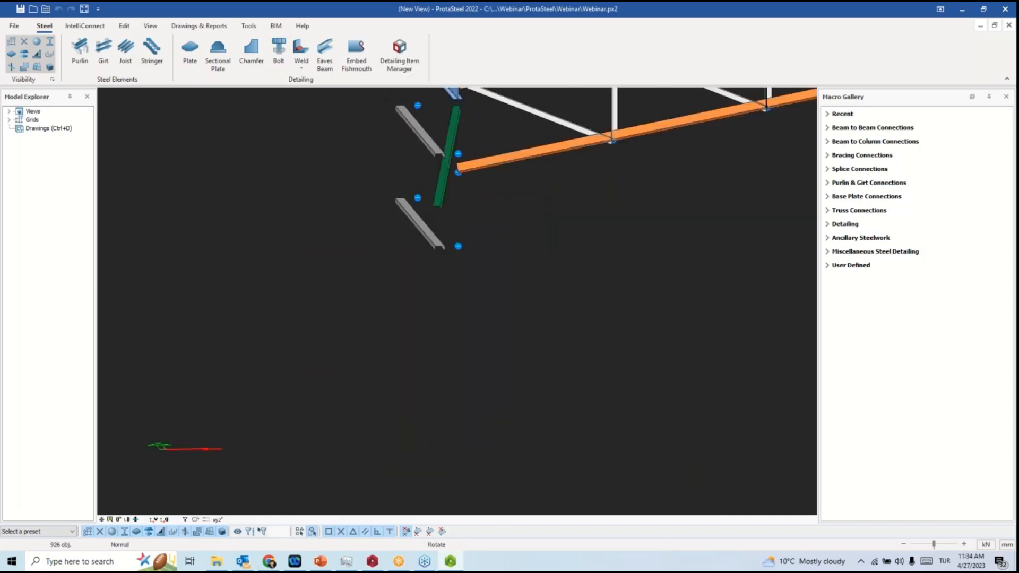
Show all hidden elements of the building model again.
right_click(447, 216)
click(491, 309)
click(749, 140)
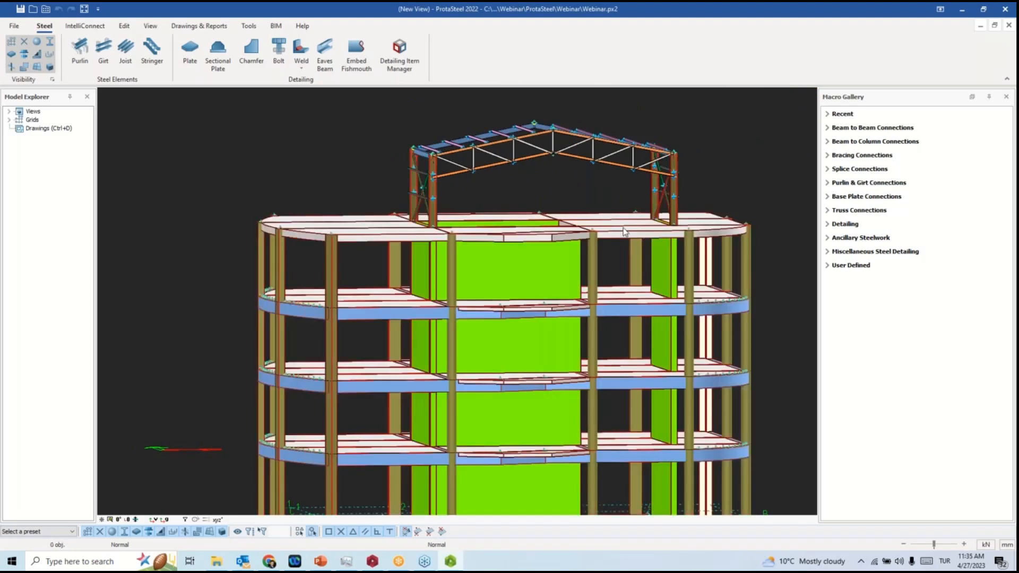
Hide all concrete storeys and foundations, leaving the steel roof frame in view.
scroll(342, 162, down, 4)
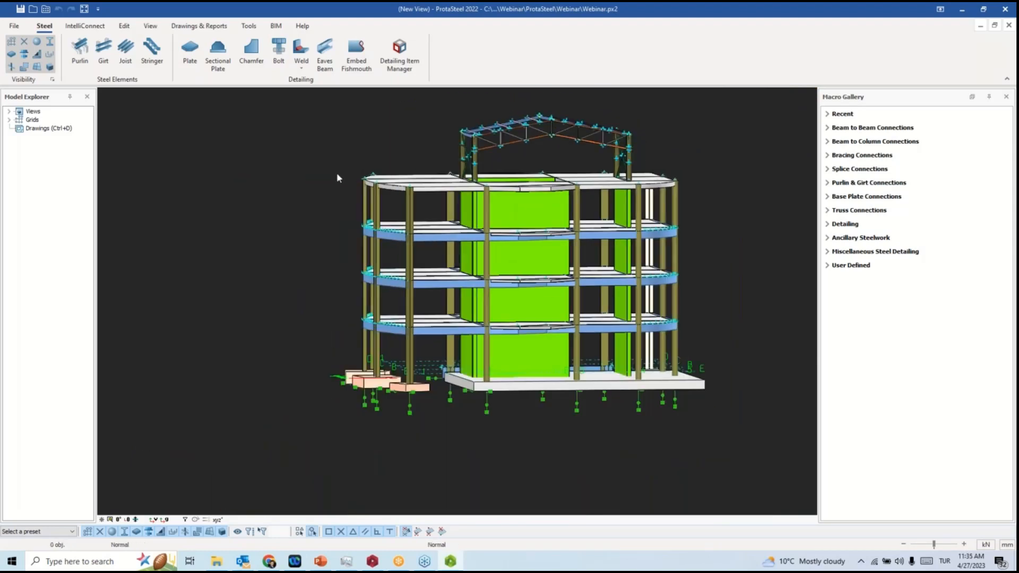
drag(336, 171, 725, 416)
right_click(705, 190)
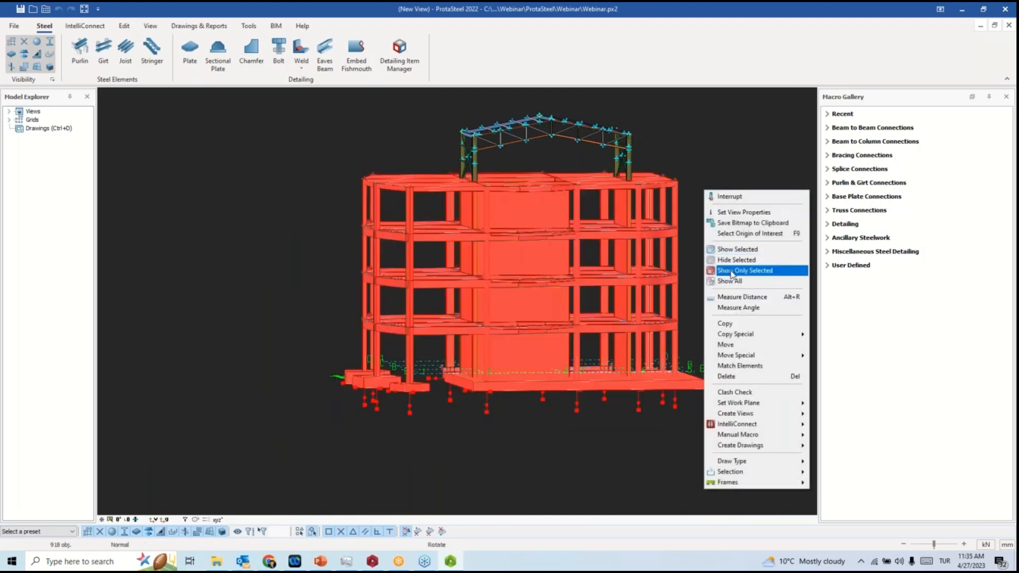
click(711, 260)
Create IntelliConnect purlin connections for the whole steel frame, using the Auto type with Reversed Cleat enabled, and close the connection log.
scroll(619, 146, up, 4)
middle_drag(615, 153, 579, 207)
middle_drag(478, 220, 478, 264)
drag(657, 138, 176, 404)
right_click(310, 299)
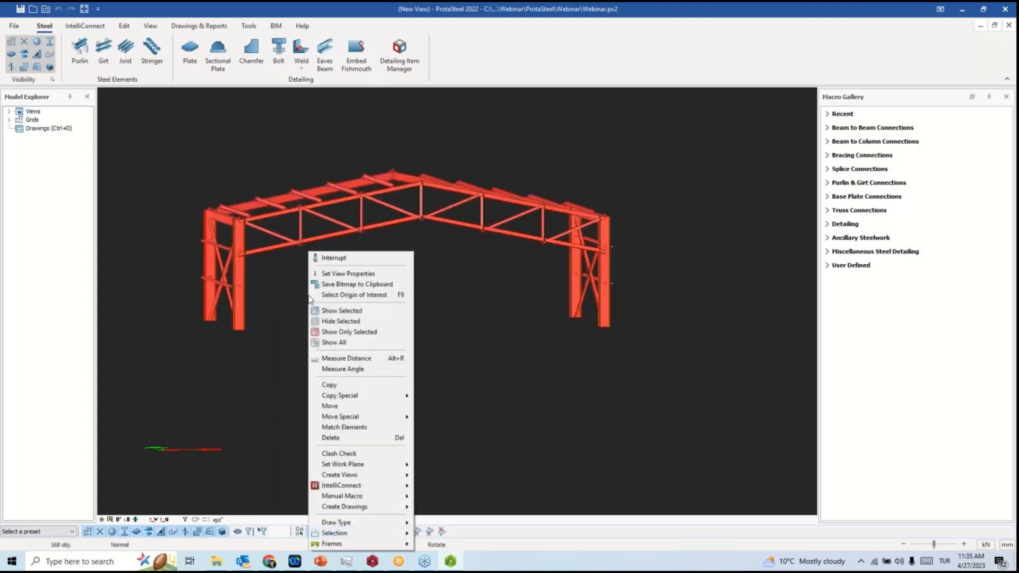
mouse_move(402, 490)
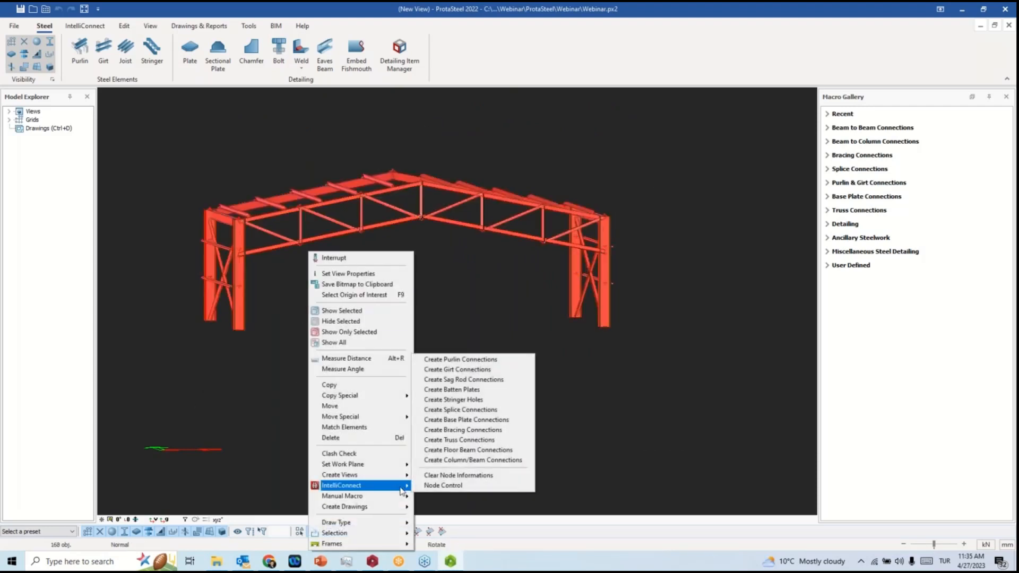
click(459, 360)
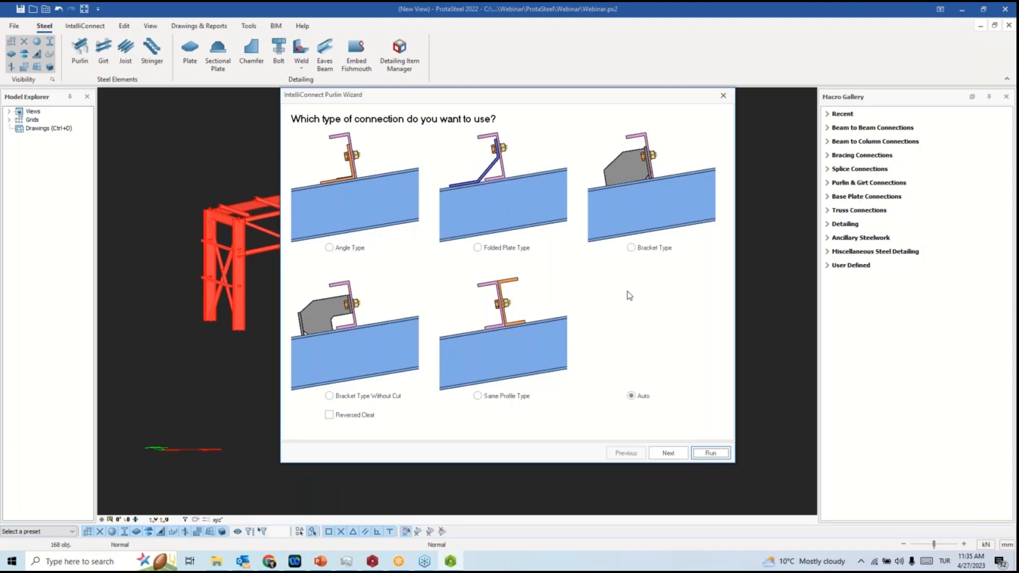
click(329, 415)
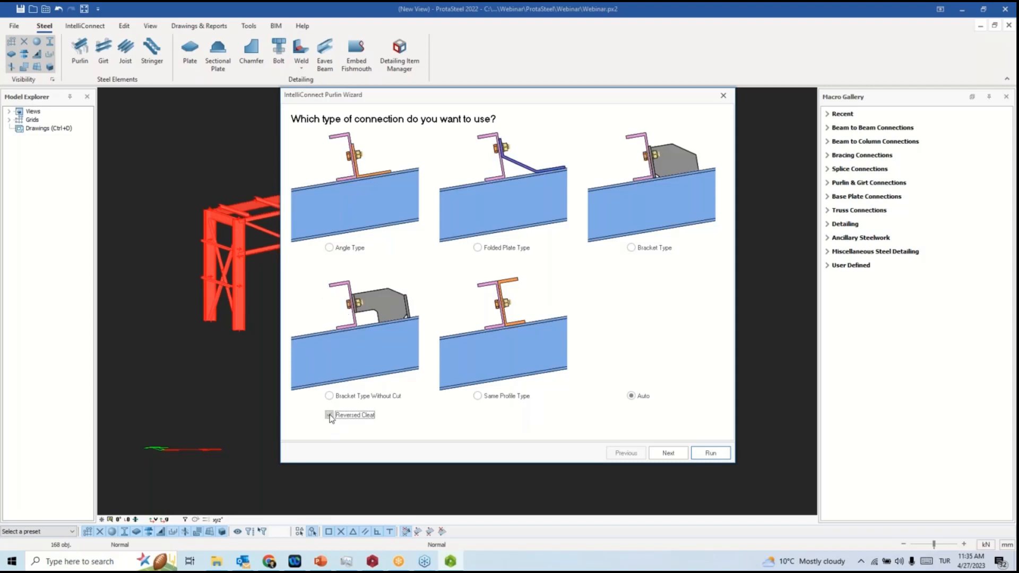
click(668, 453)
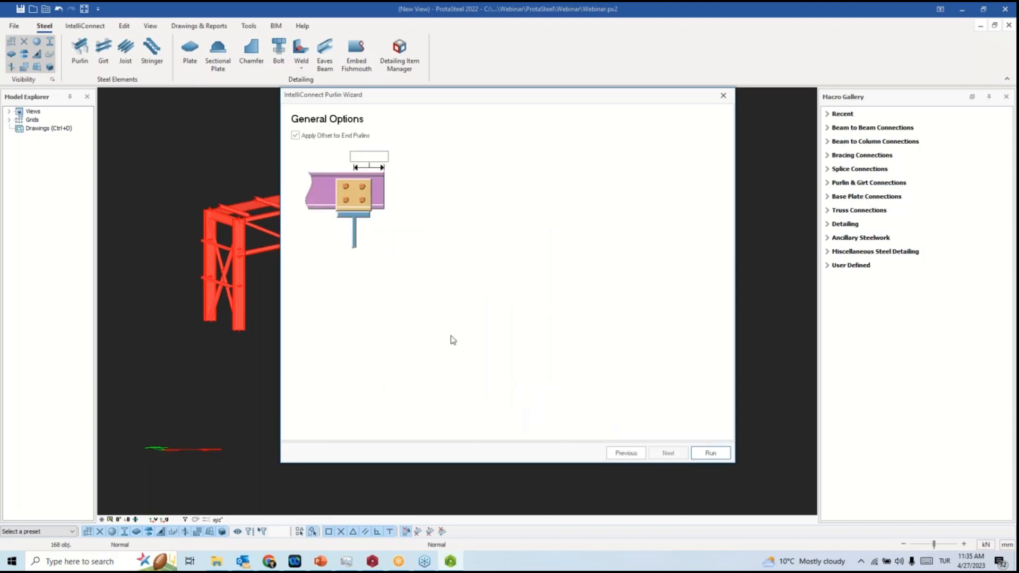
click(710, 453)
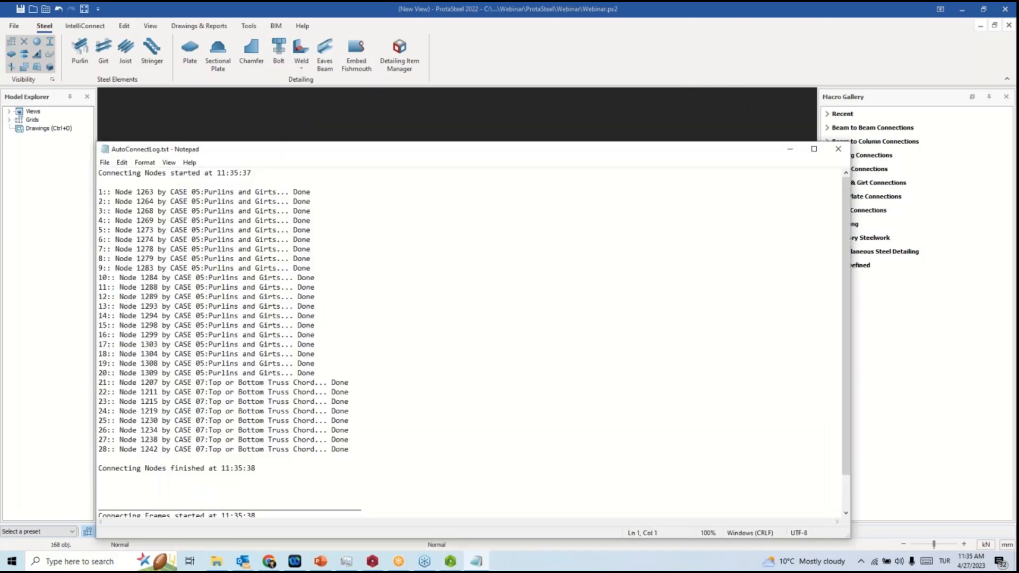
click(837, 149)
click(693, 275)
Examine the purlin cleats and bolts along the truss top chord and the rafter.
scroll(259, 196, up, 8)
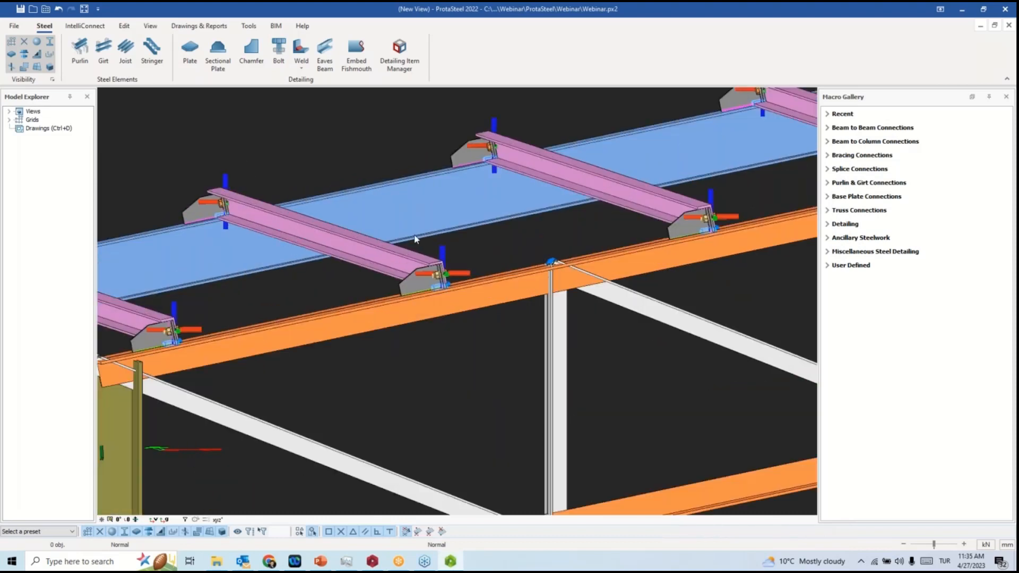
middle_drag(615, 193, 424, 254)
middle_drag(637, 221, 536, 230)
scroll(412, 256, down, 8)
ctrl+middle_drag(412, 256, 338, 231)
scroll(336, 230, up, 10)
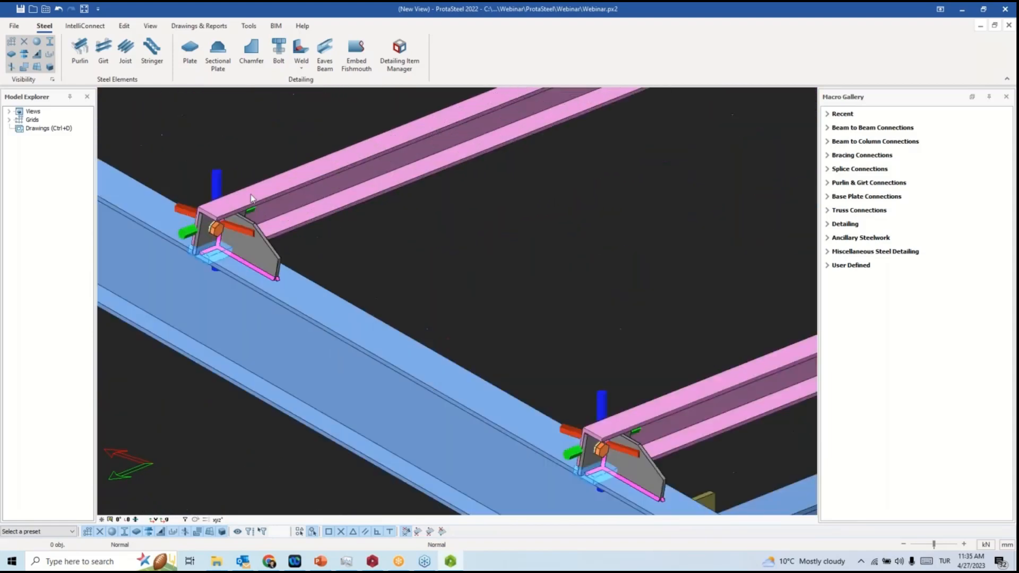
scroll(240, 236, down, 12)
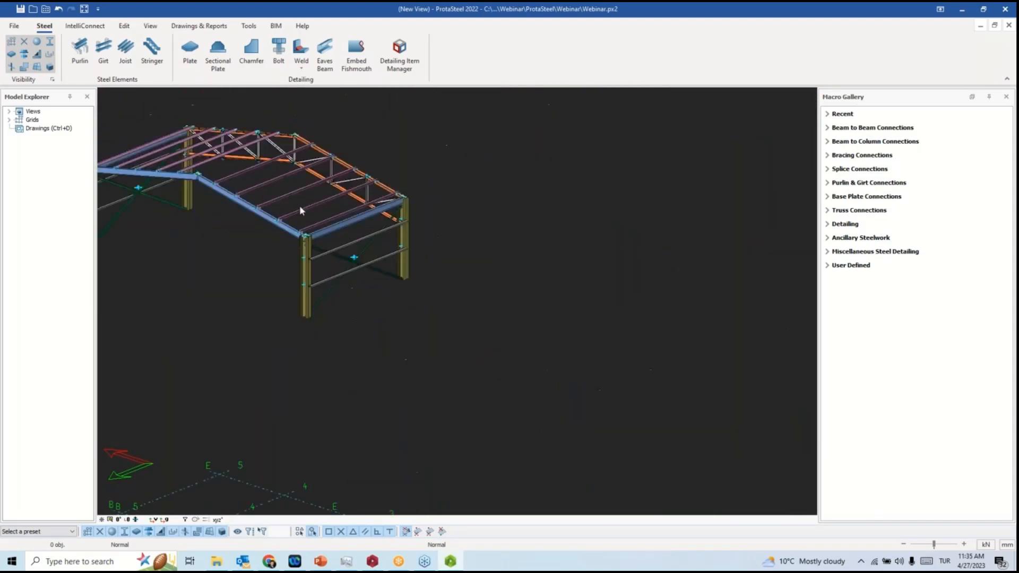
Open the IntelliConnect girt connection wizard for the whole steel frame.
ctrl+middle_drag(406, 220, 371, 249)
drag(496, 182, 242, 353)
right_click(387, 183)
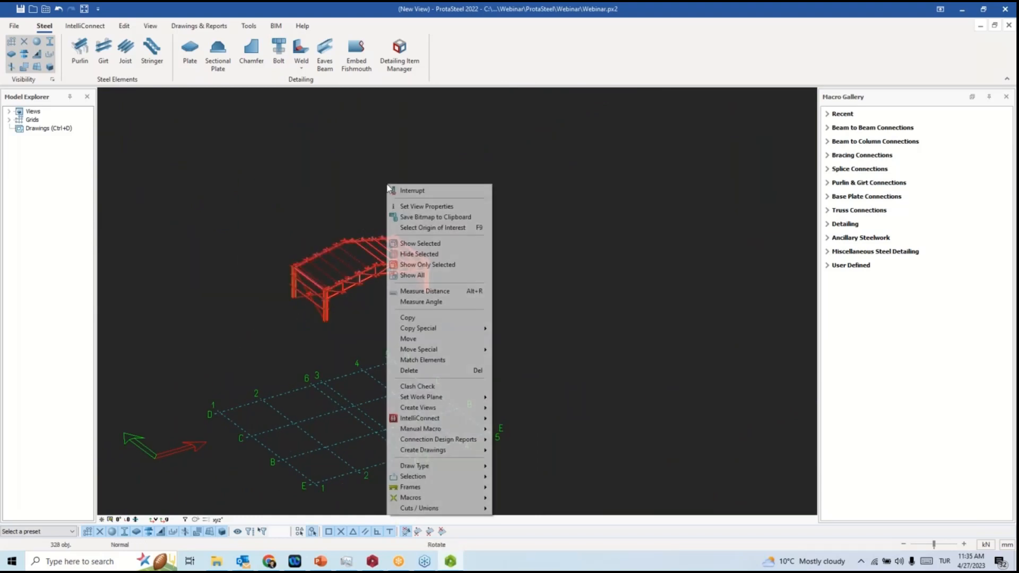
mouse_move(476, 420)
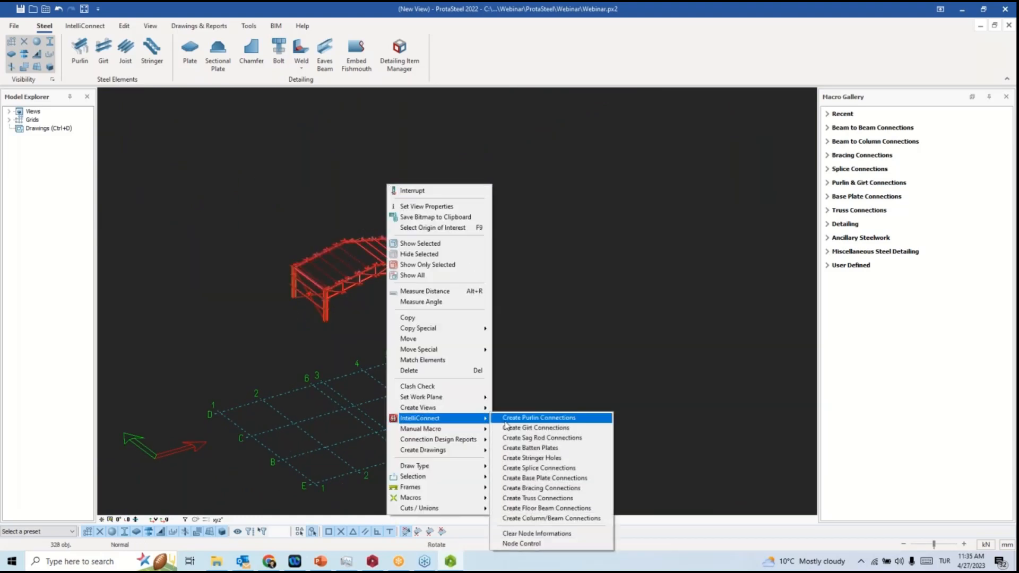
click(536, 428)
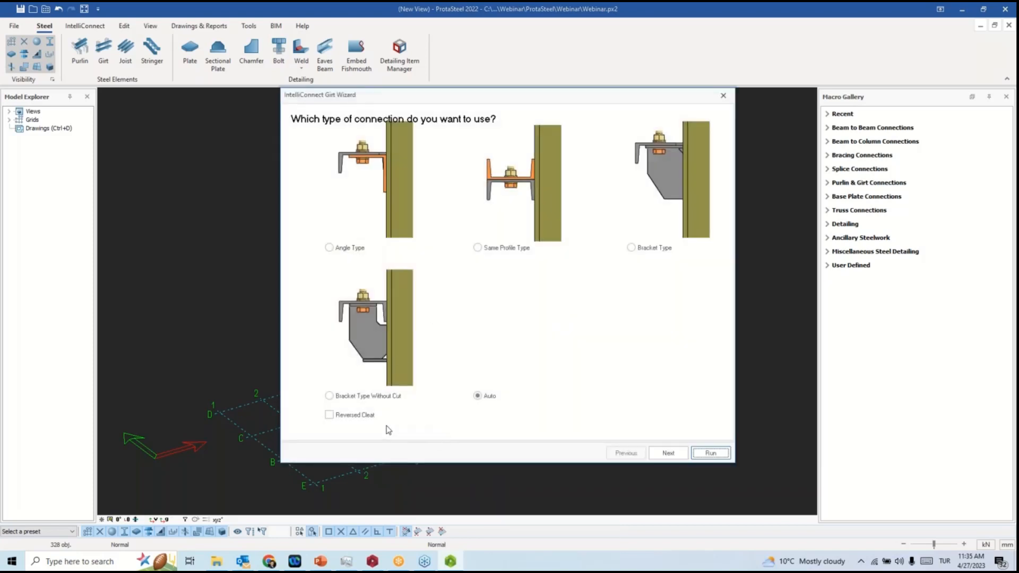
Try the Reversed Cleat and Angle Type options for the girt connections, restoring the Auto type without reversed cleats.
click(365, 417)
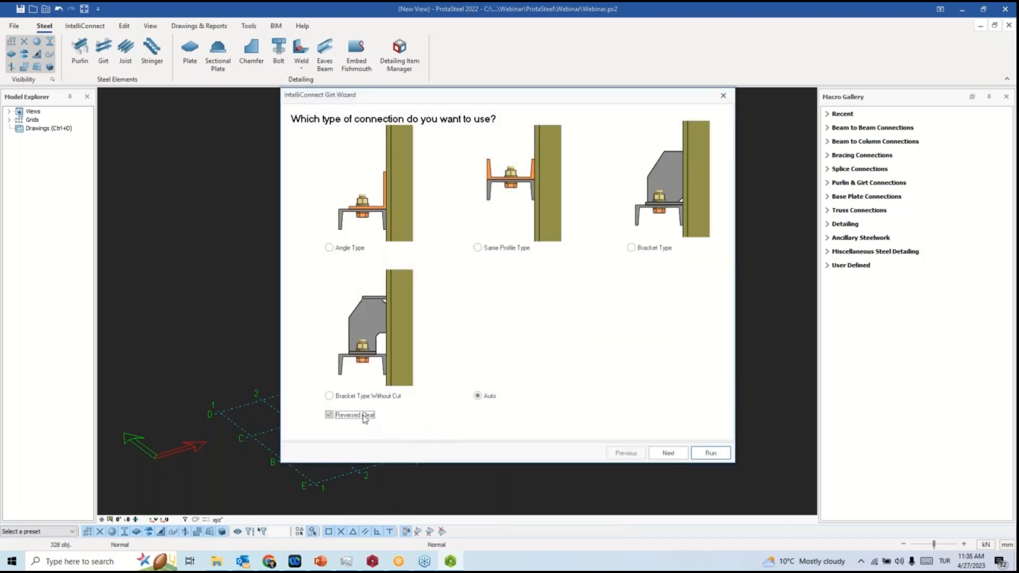
click(329, 247)
click(367, 414)
click(489, 397)
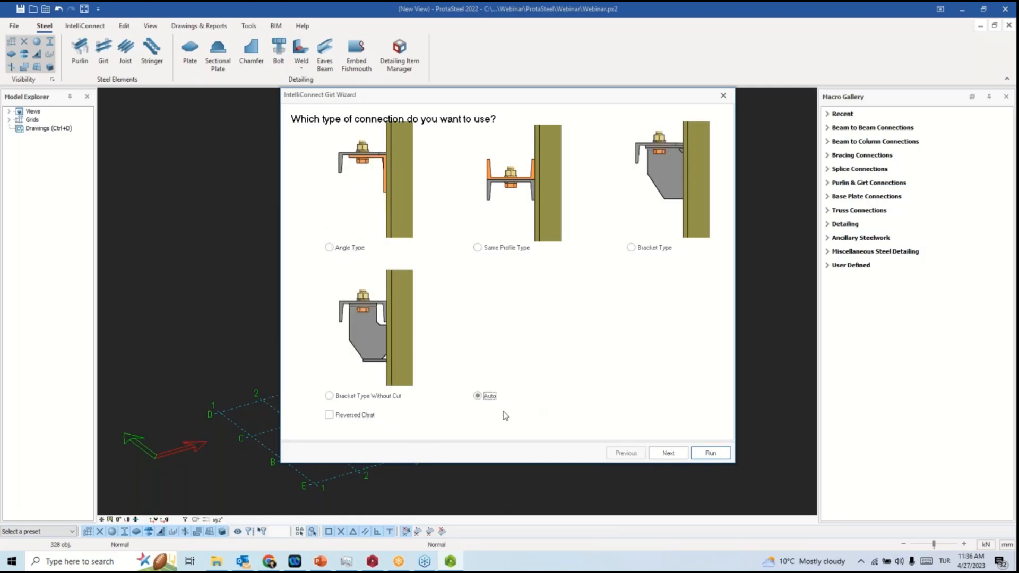
Create the girt connections with the Auto type and default general options, and close the connection log.
click(676, 457)
click(709, 452)
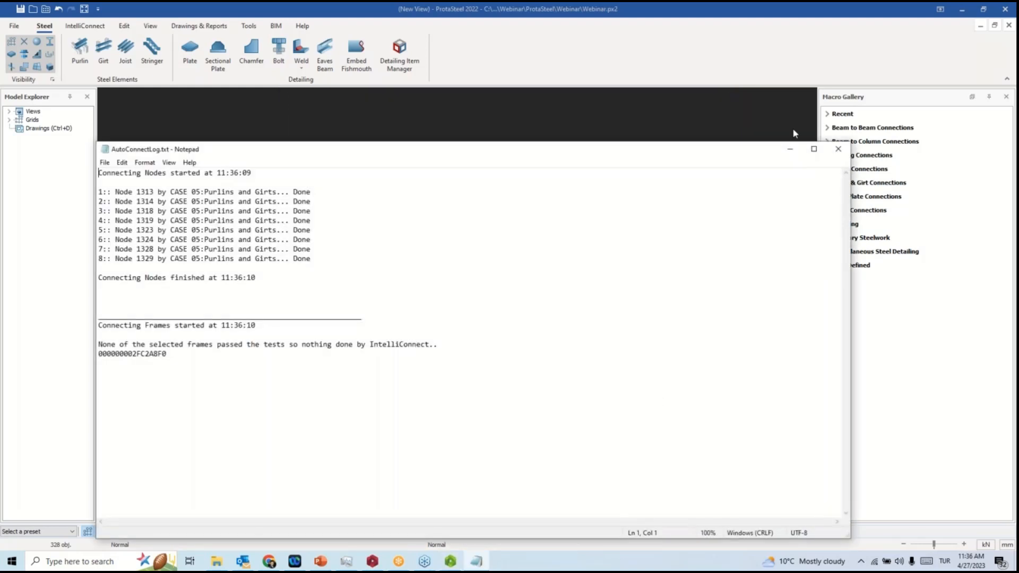
click(837, 149)
Examine the girt cleats on the frame's columns and review the overall steel frame.
scroll(339, 302, up, 6)
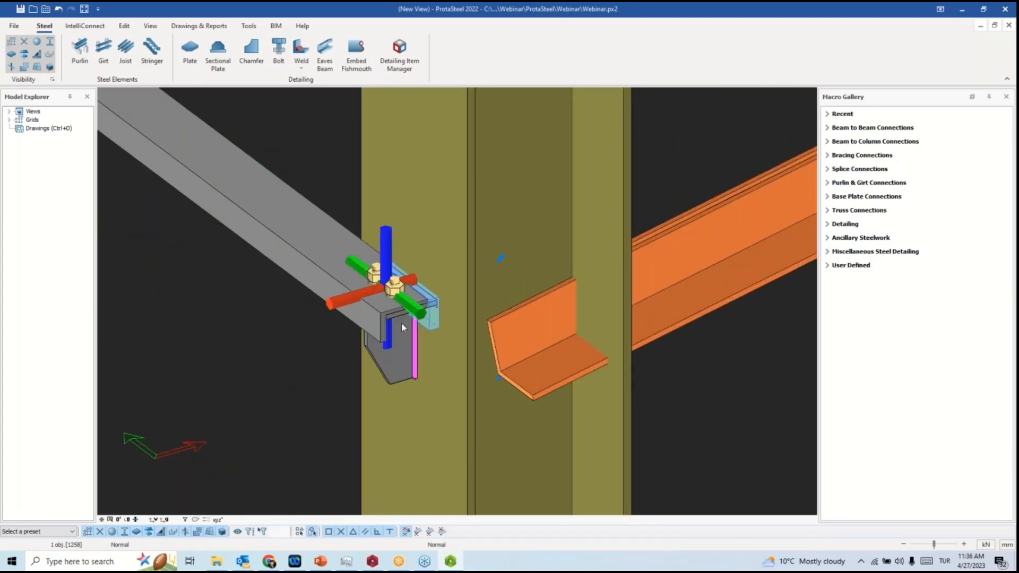
scroll(401, 328, down, 10)
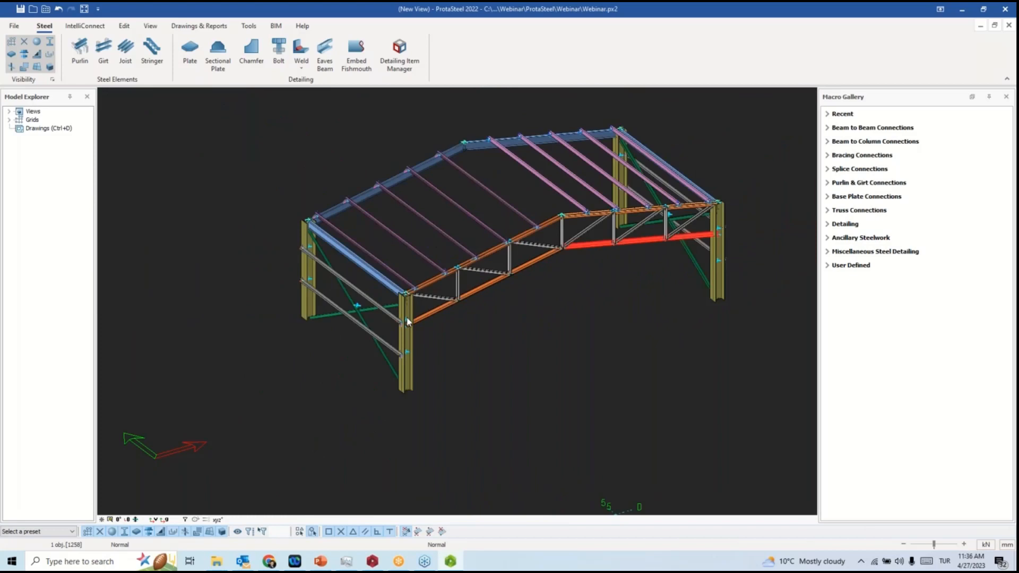
scroll(290, 242, up, 8)
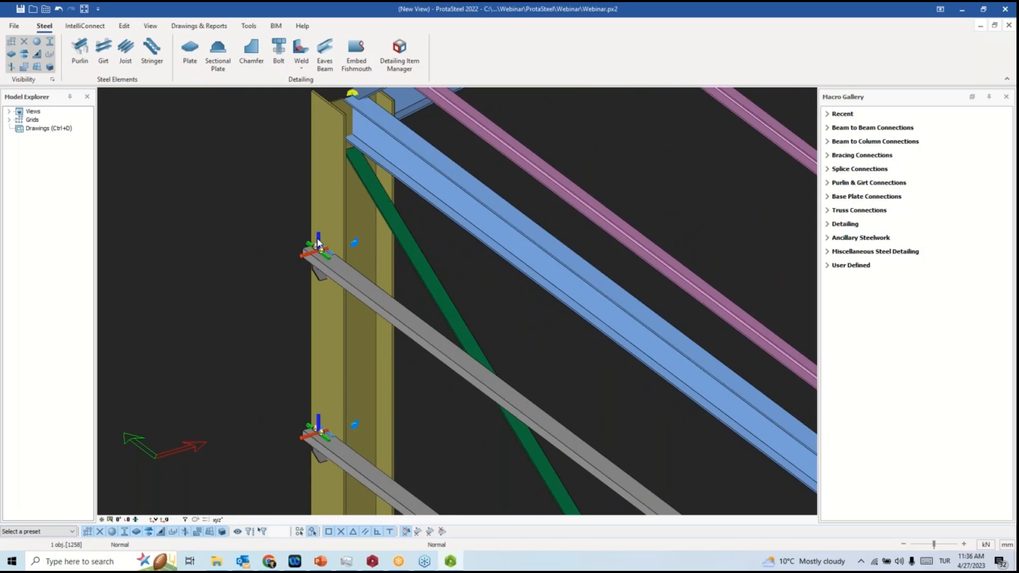
scroll(334, 245, down, 5)
middle_drag(610, 352, 525, 317)
scroll(528, 319, down, 3)
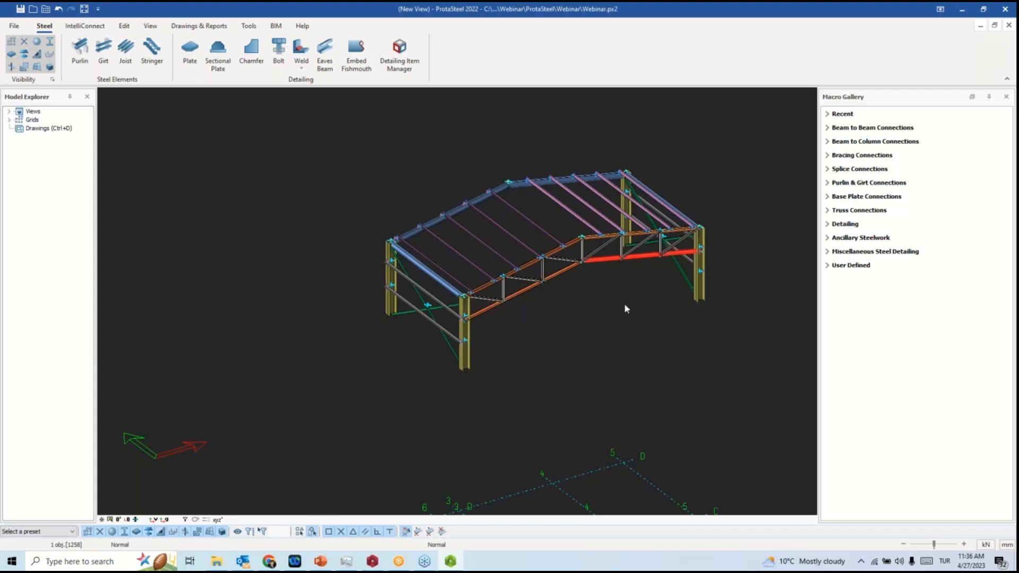
middle_drag(623, 304, 555, 286)
middle_drag(545, 322, 534, 322)
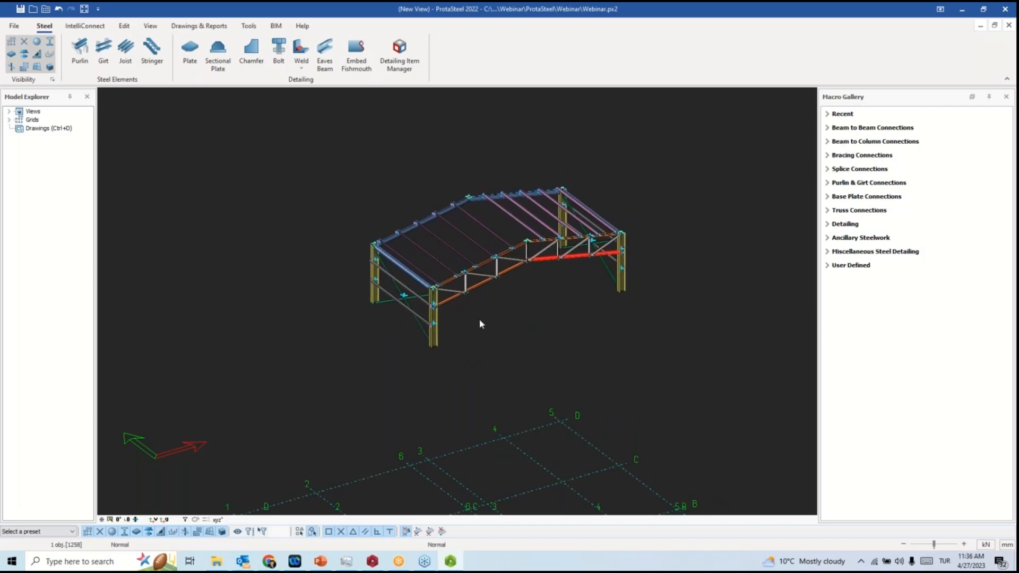
ctrl+middle_drag(500, 298, 506, 308)
scroll(454, 316, up, 5)
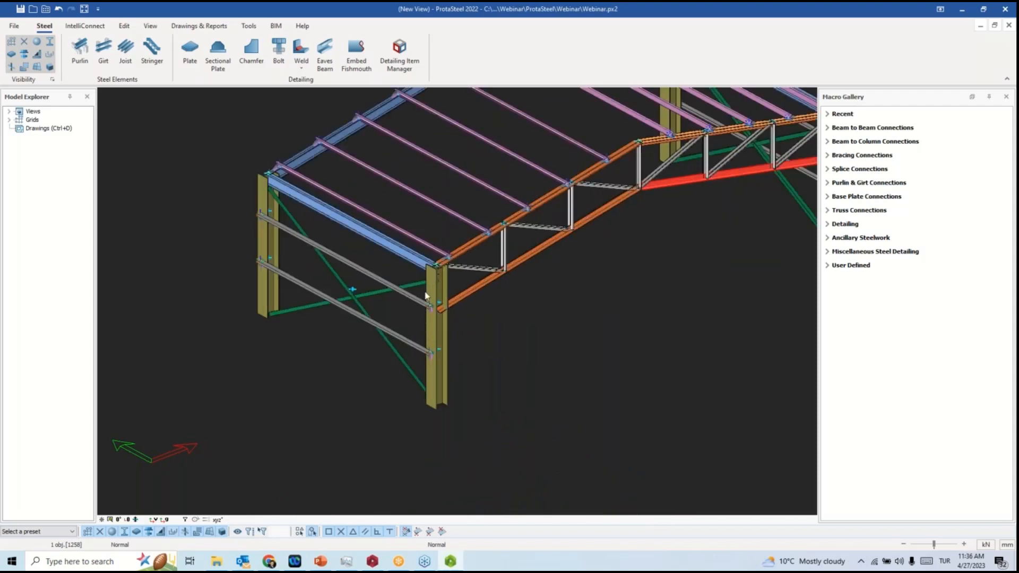
scroll(558, 333, down, 5)
Create IntelliConnect truss connections for the whole steel frame and close the connection log.
click(676, 162)
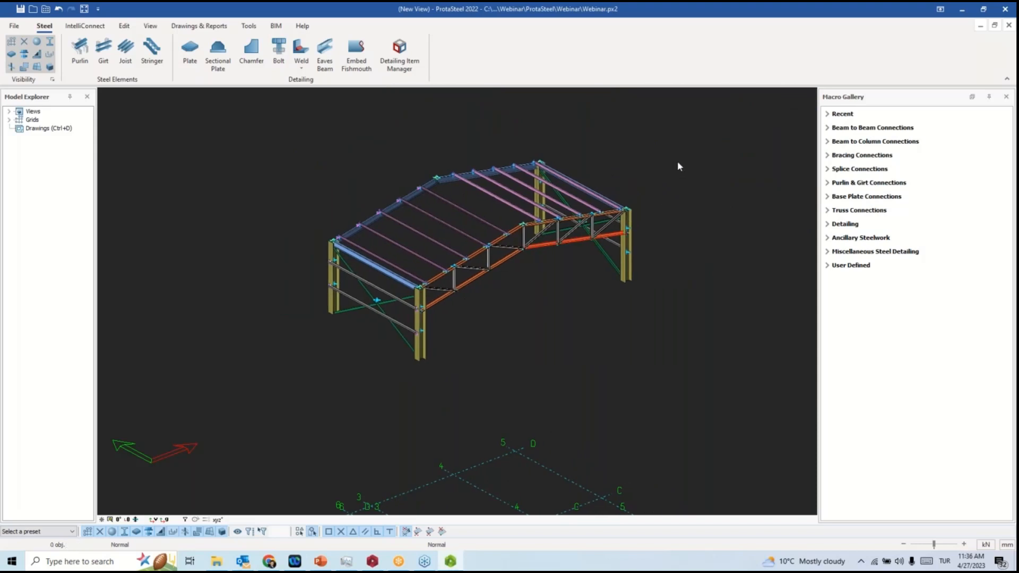
drag(678, 129, 271, 396)
right_click(231, 251)
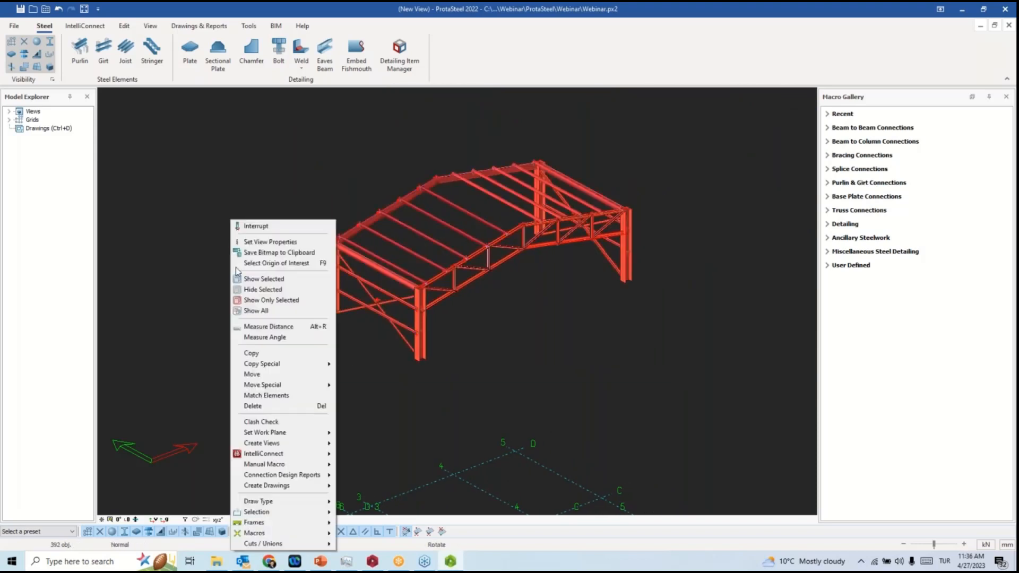
mouse_move(300, 454)
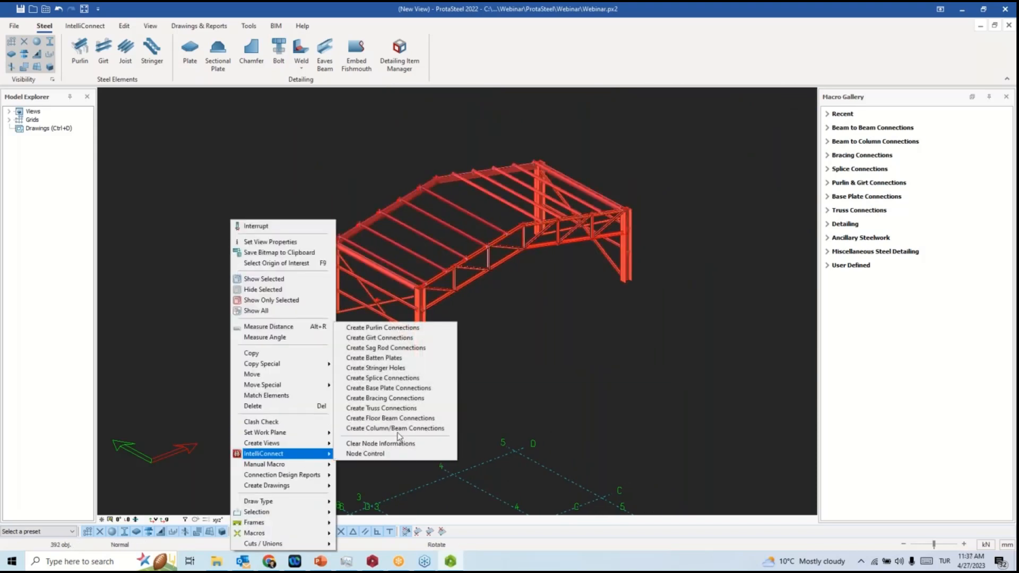
click(396, 409)
click(570, 296)
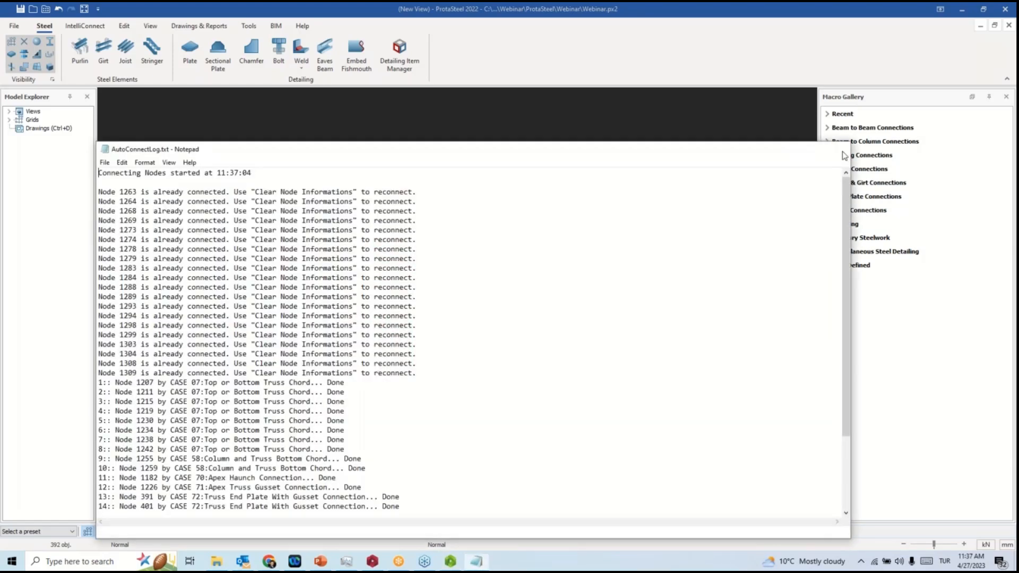
click(838, 153)
click(489, 324)
Examine the truss gusset connections along the bottom chord and the joint at its apex.
scroll(477, 276, up, 6)
click(470, 286)
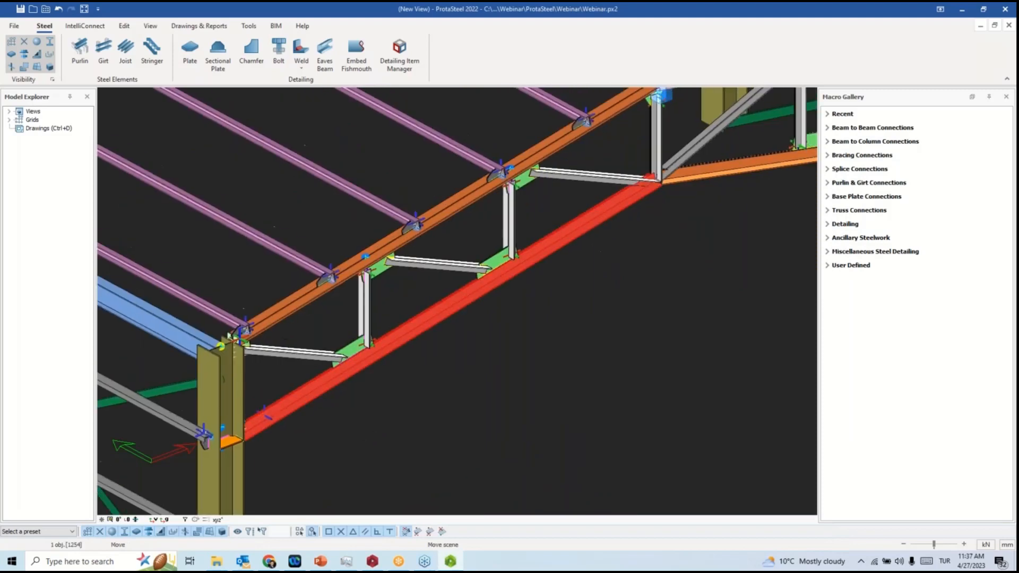
scroll(462, 274, up, 5)
click(330, 261)
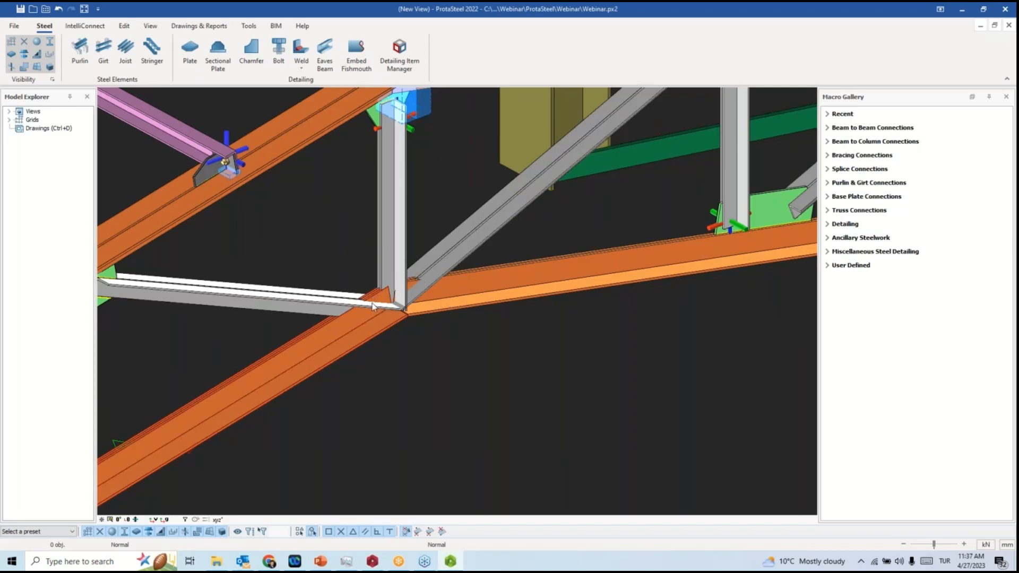
Inspect the two bottom chord members where they meet beneath the truss apex.
click(363, 321)
scroll(372, 311, down, 5)
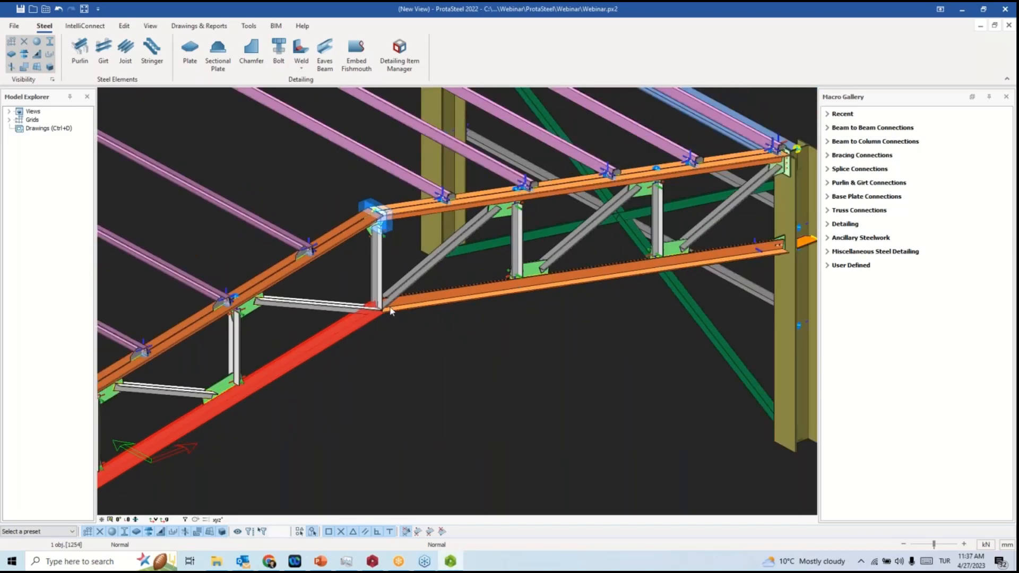
scroll(389, 304, up, 5)
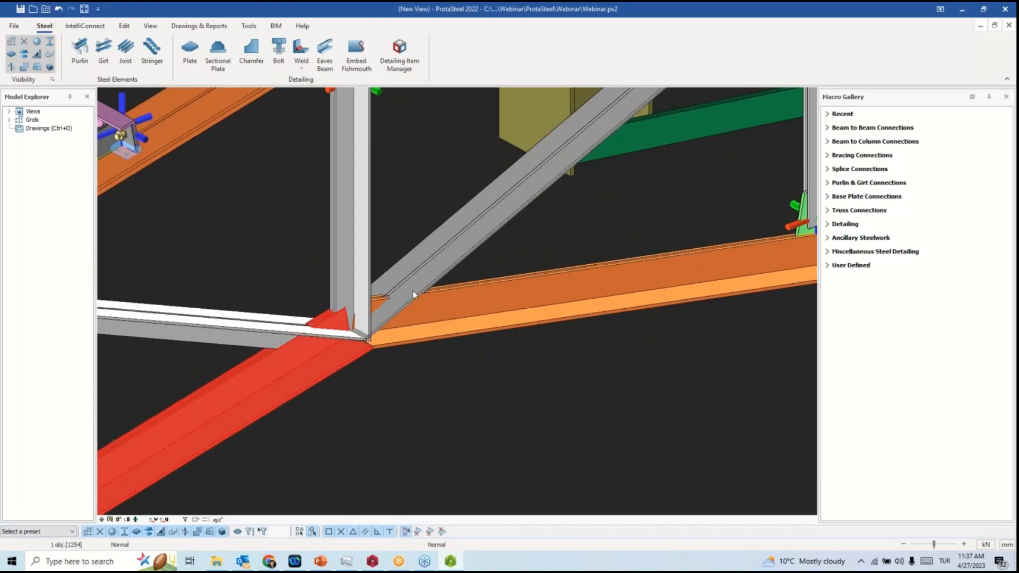
click(435, 312)
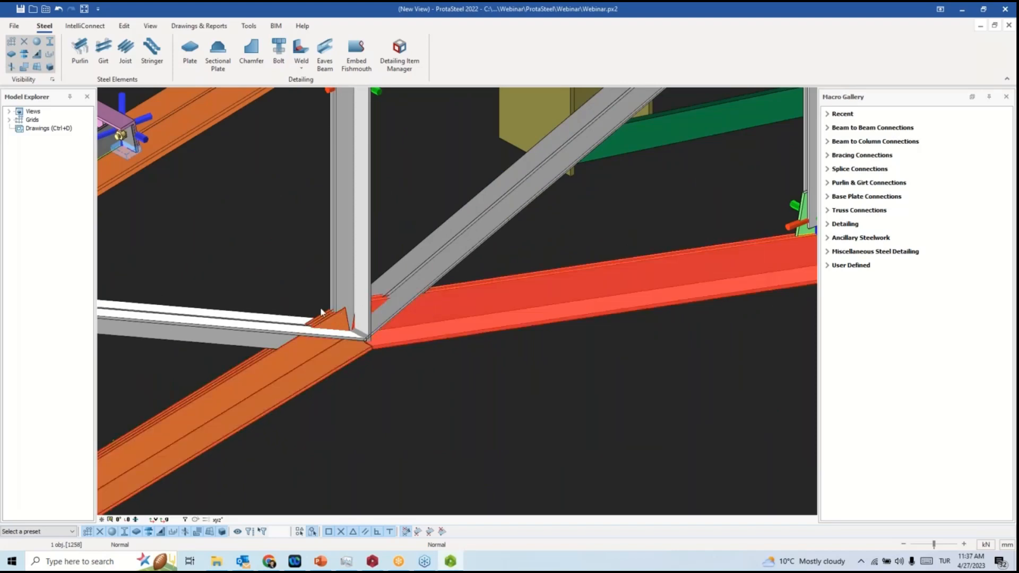
scroll(394, 324, down, 6)
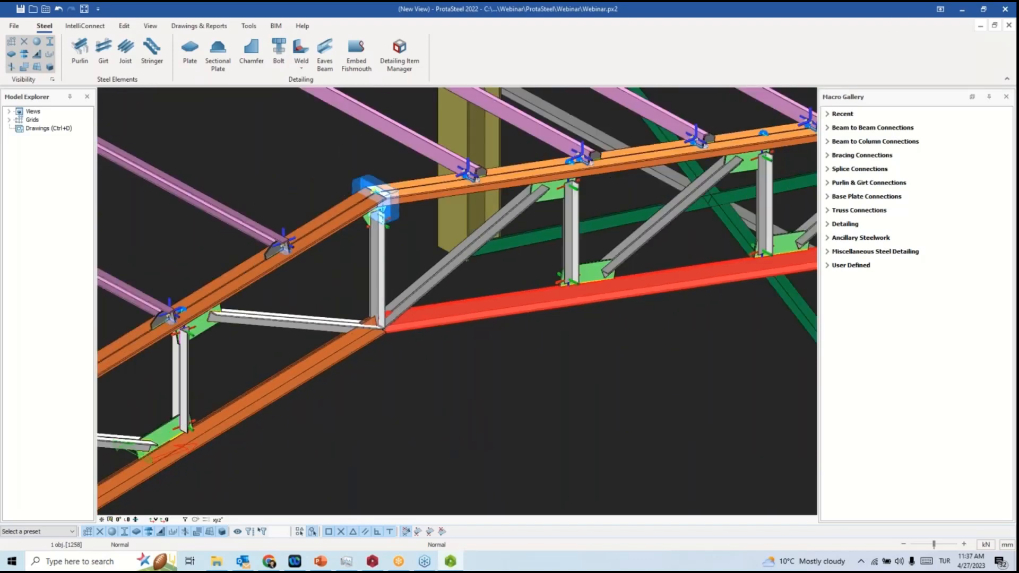
scroll(427, 325, down, 6)
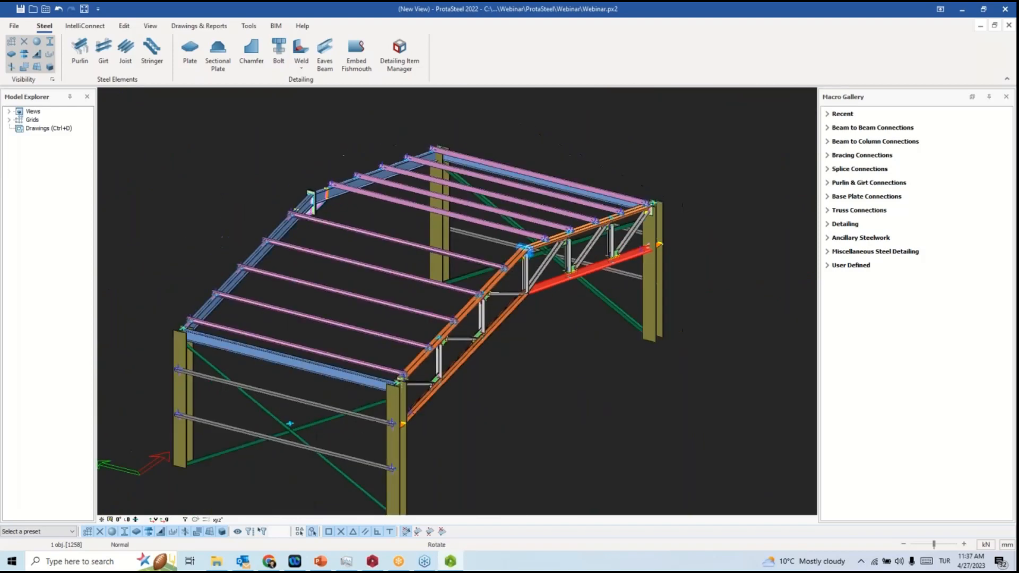
Start IntelliConnect column/beam connections for the whole steel frame, going through the haunch and extended end plate options for fixed connections.
drag(558, 226, 277, 398)
right_click(295, 220)
mouse_move(376, 454)
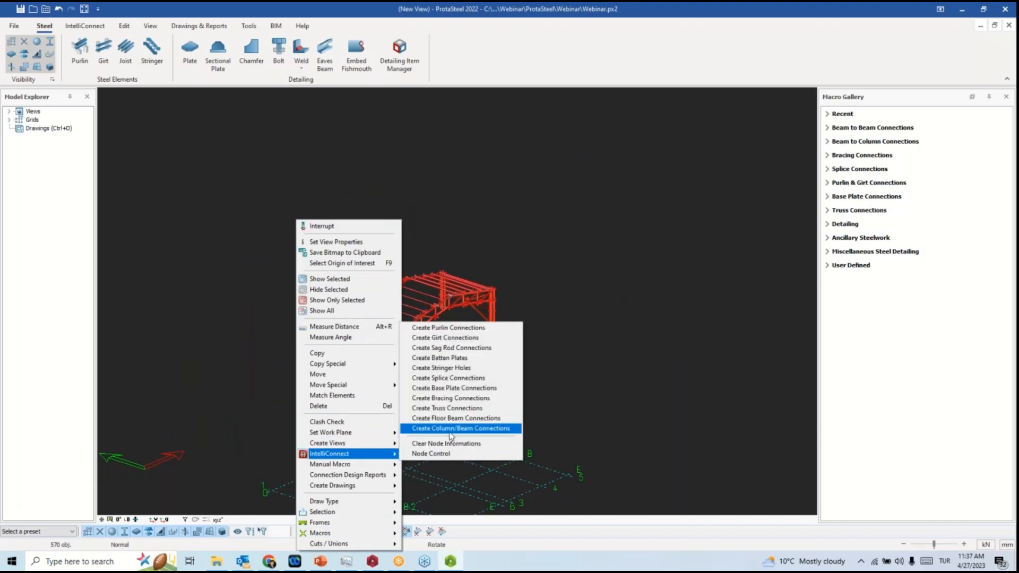
click(451, 428)
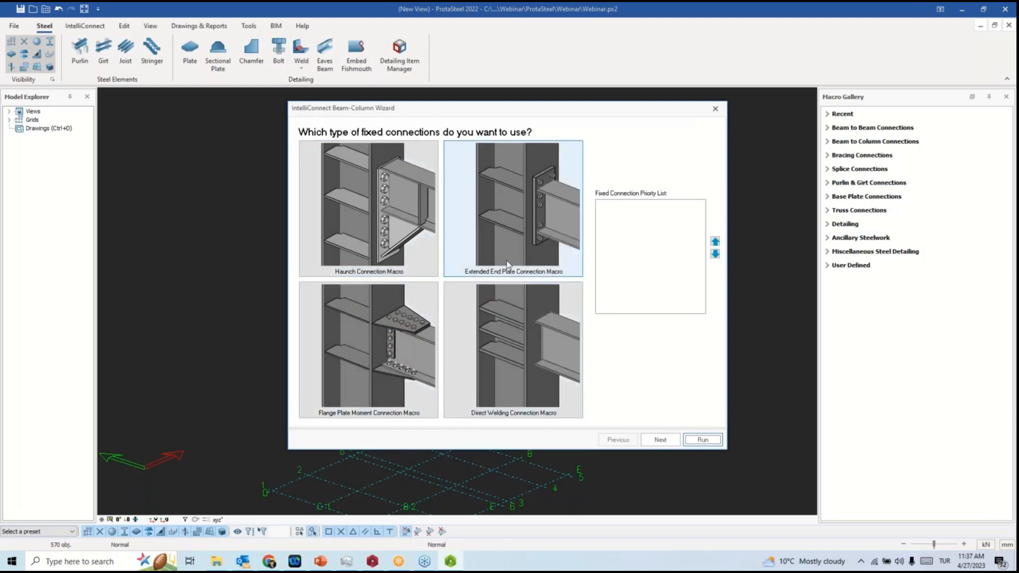
click(352, 234)
click(498, 240)
click(415, 237)
click(399, 274)
click(521, 273)
click(665, 441)
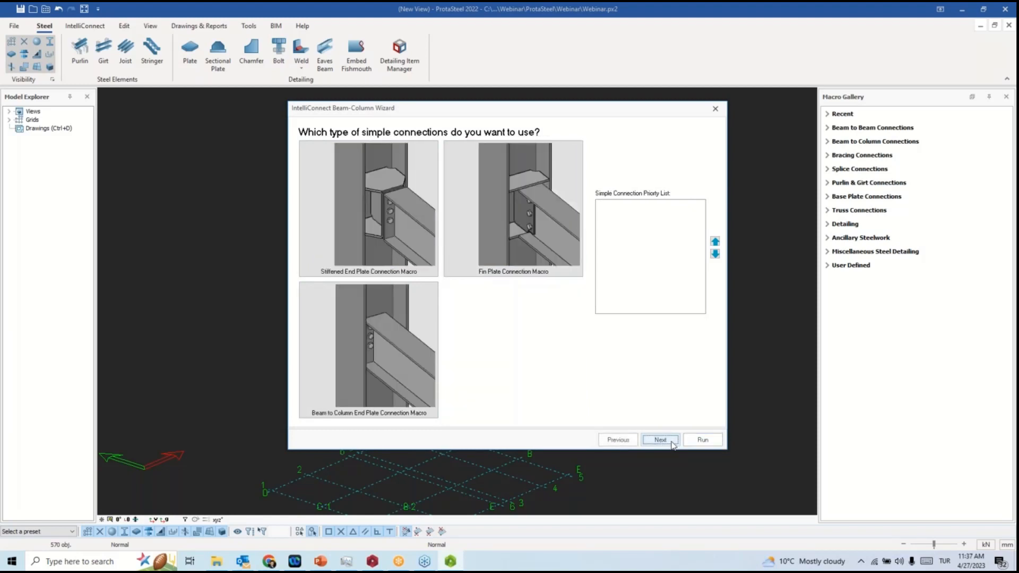
Create the column/beam connections with default simple connection, bracing and haunch settings, and close the connection log.
click(673, 443)
click(660, 440)
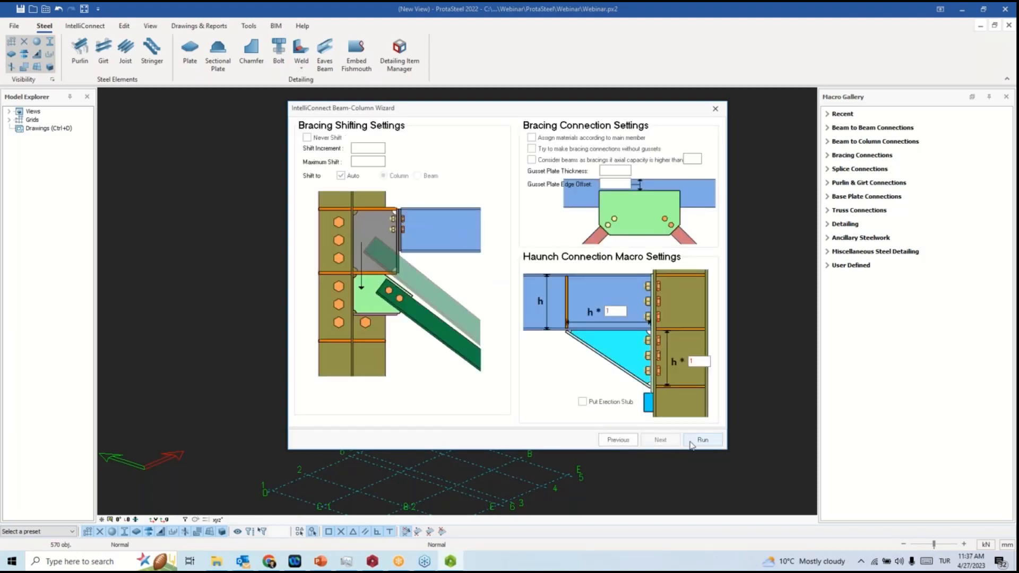
click(701, 442)
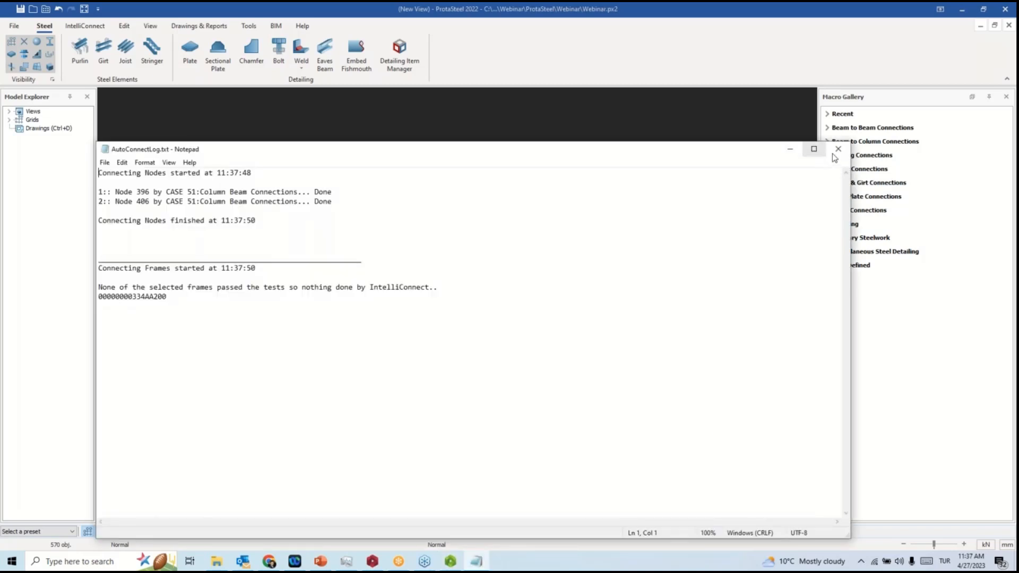
click(838, 151)
Examine the haunch connection between the rafter and the corner column, and review the overall frame.
middle_drag(462, 313, 594, 308)
scroll(509, 336, up, 8)
click(503, 330)
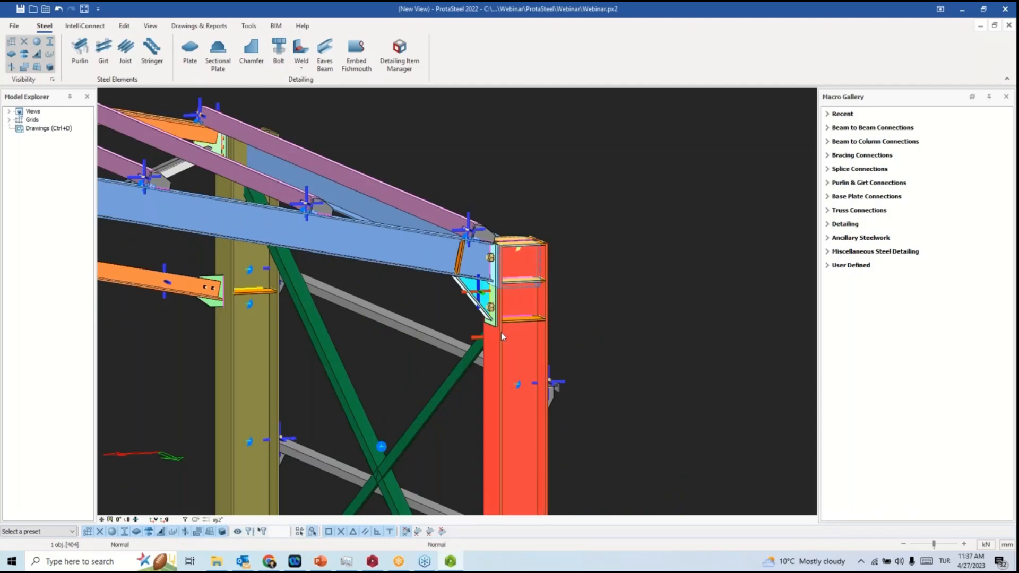
middle_drag(526, 326, 551, 332)
scroll(553, 333, down, 3)
scroll(532, 332, down, 2)
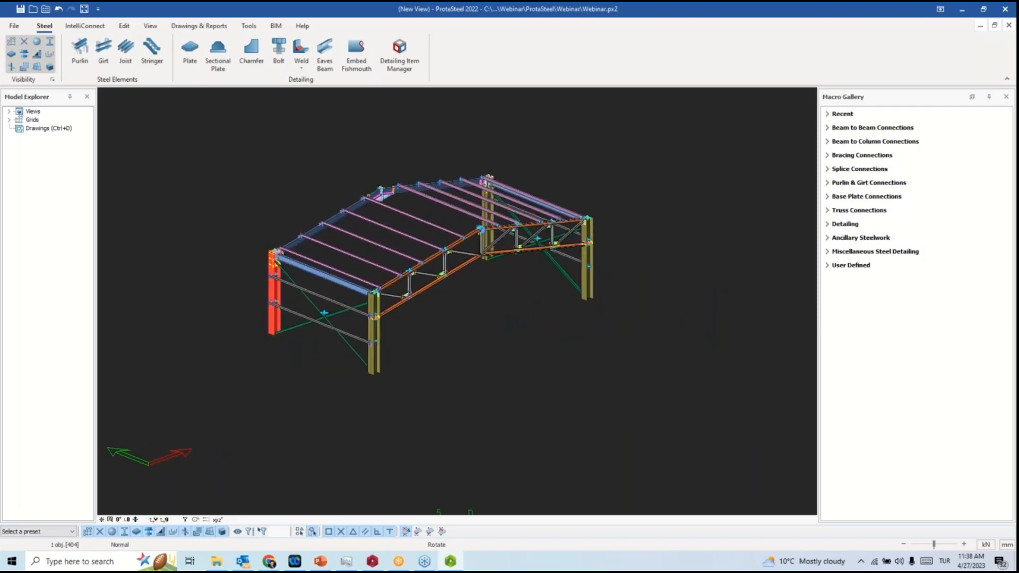
scroll(475, 298, up, 2)
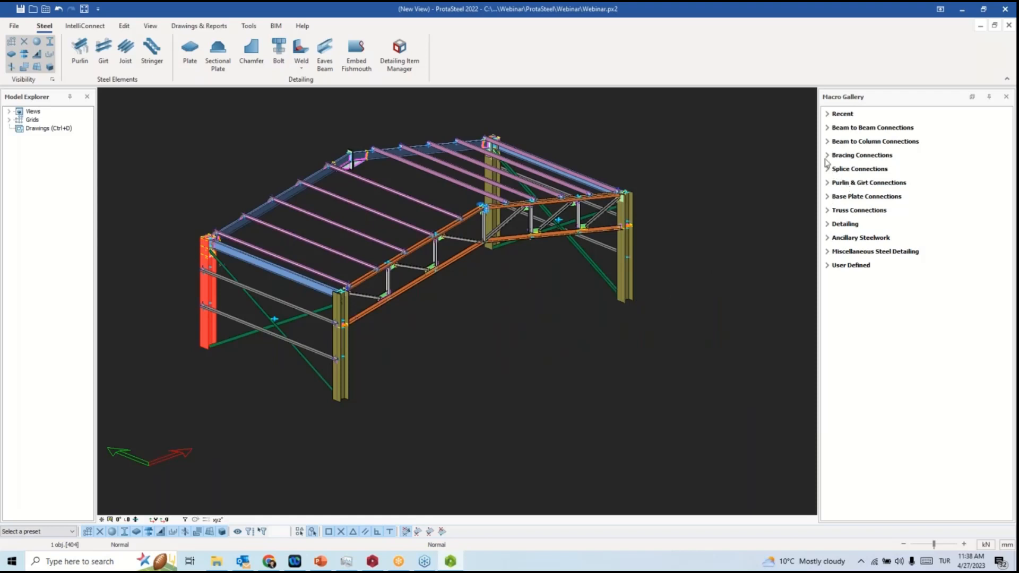
Add the Base Plate connection macro to the feet of all four columns.
click(828, 196)
click(965, 230)
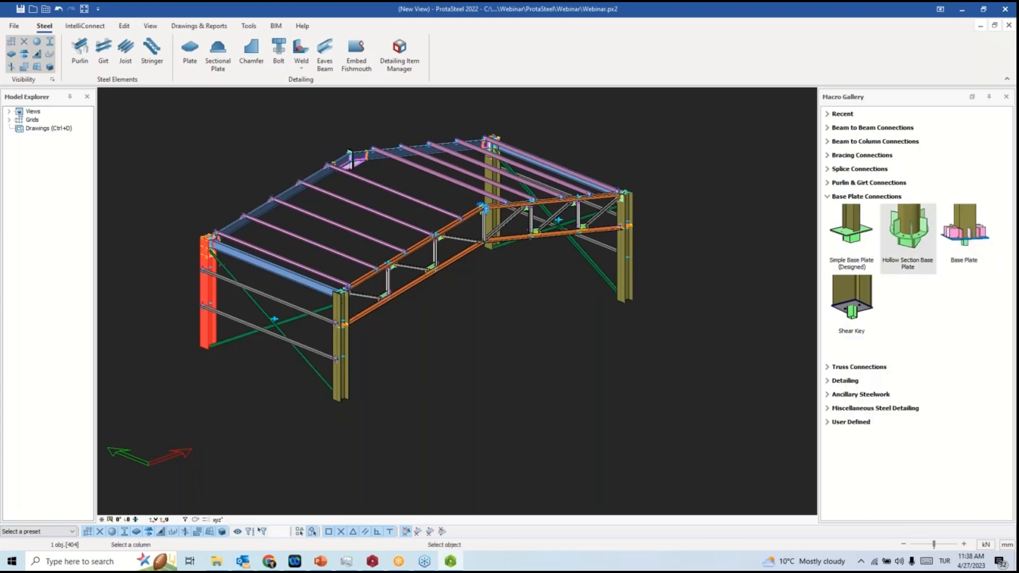
scroll(363, 391, up, 3)
click(325, 380)
scroll(325, 379, down, 3)
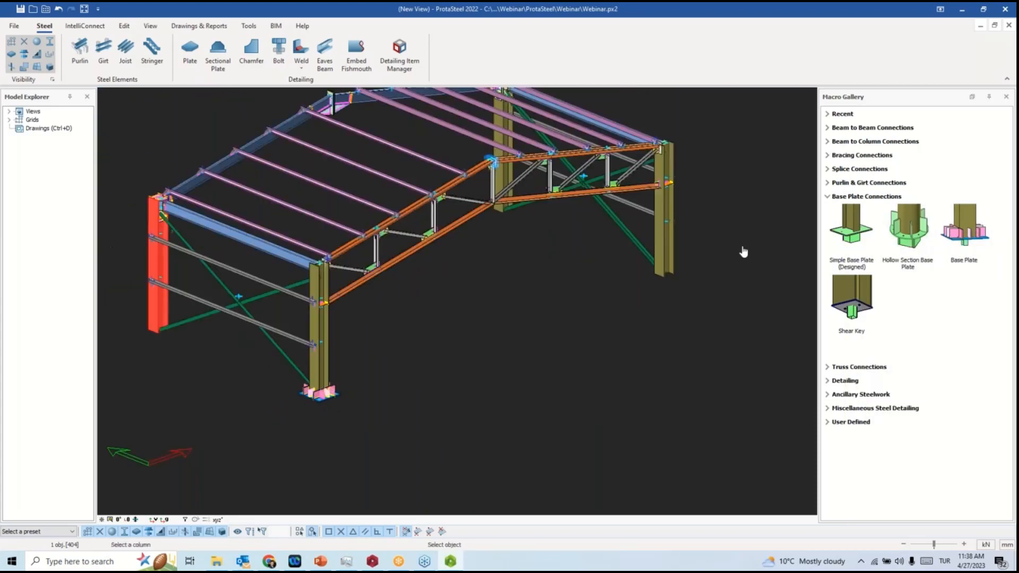
click(666, 257)
click(499, 143)
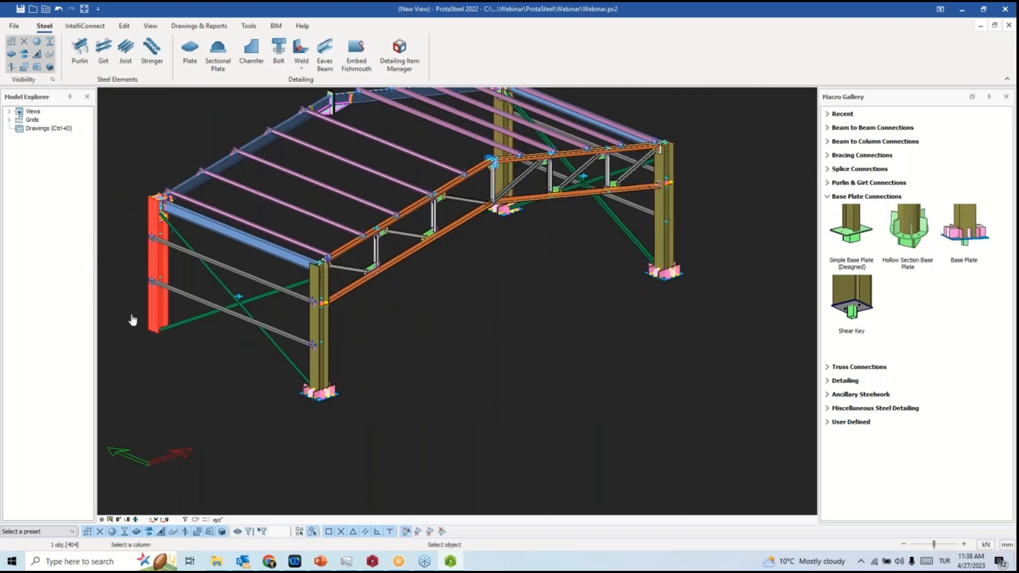
click(157, 314)
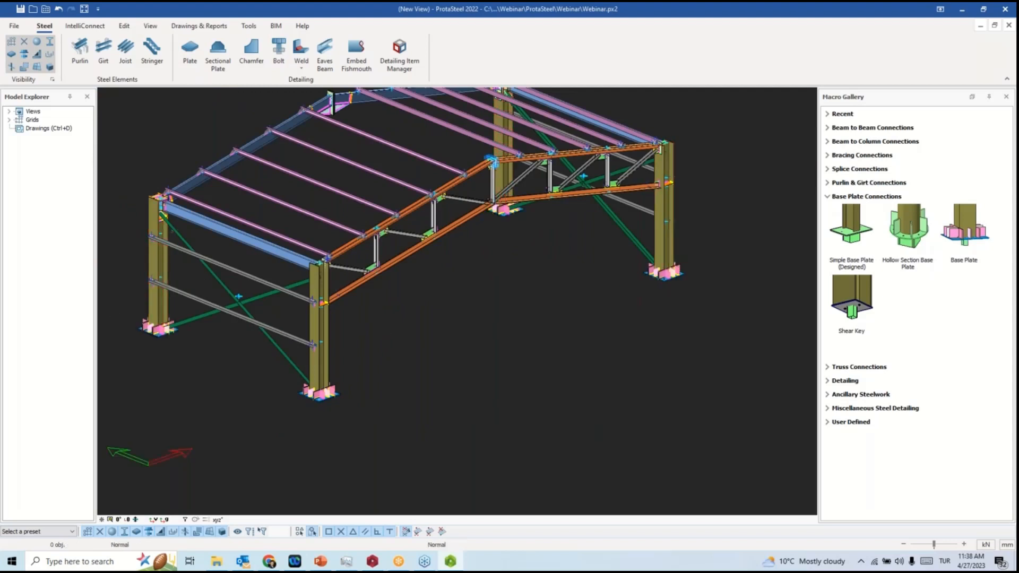
Select all four base plate macros together and turn off their P2 stiffeners.
middle_drag(687, 353, 202, 346)
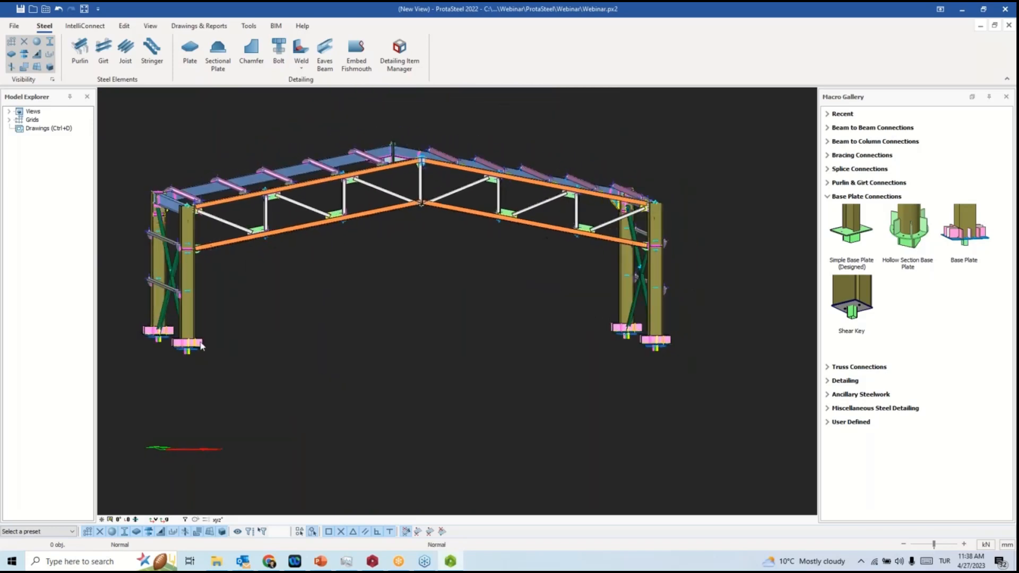
drag(125, 310, 704, 412)
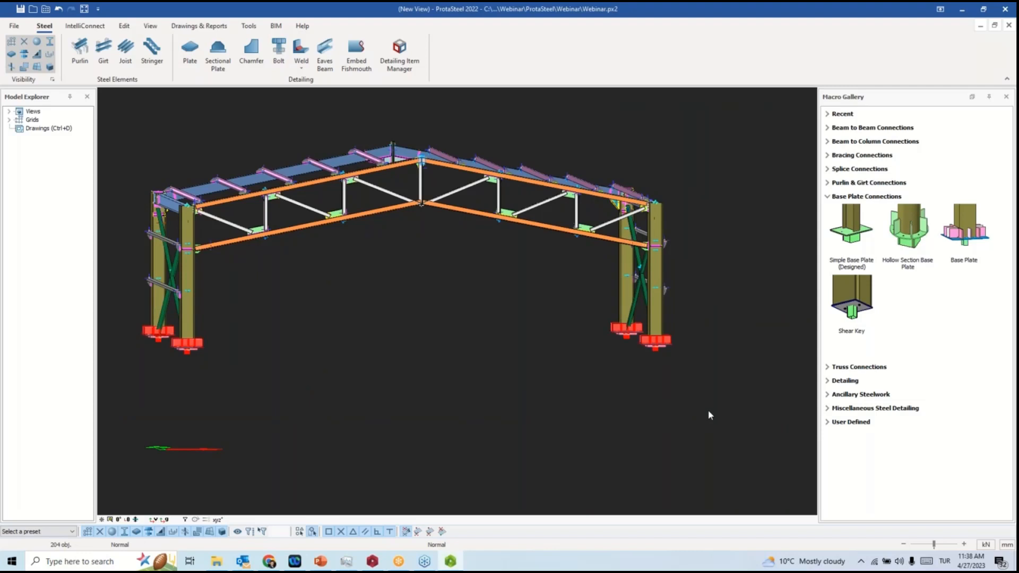
key(Return)
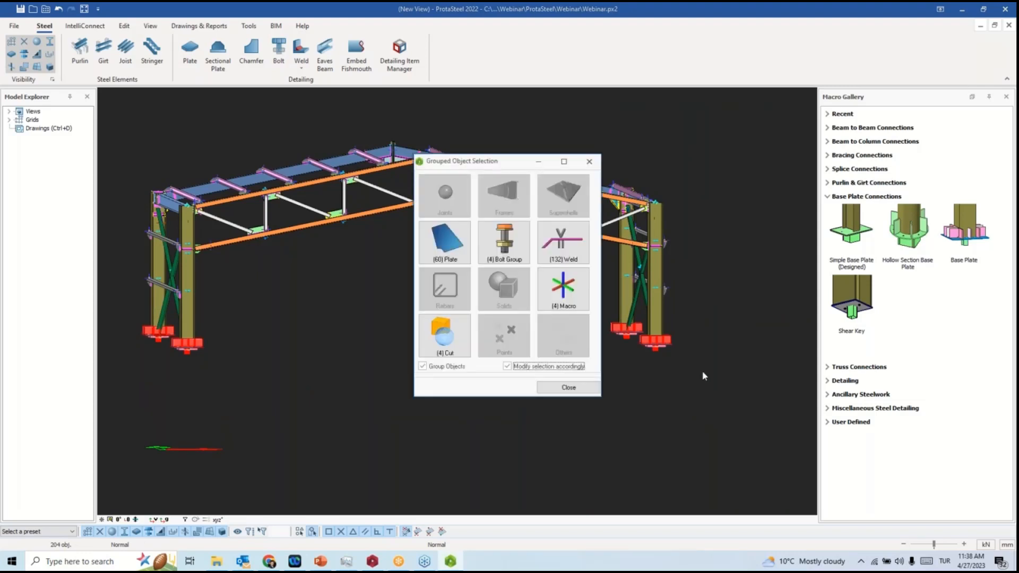
click(565, 296)
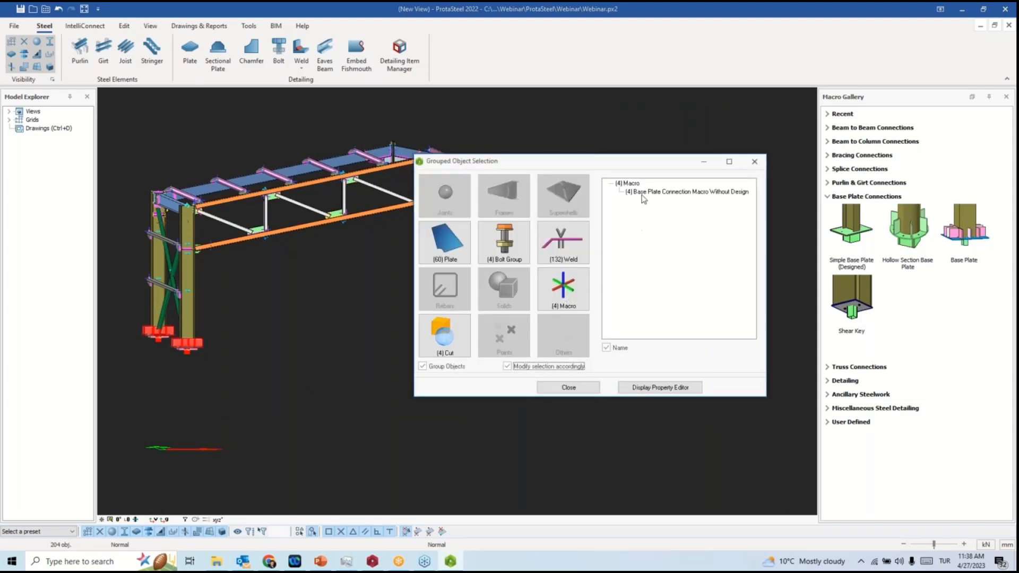
double_click(643, 194)
double_click(489, 192)
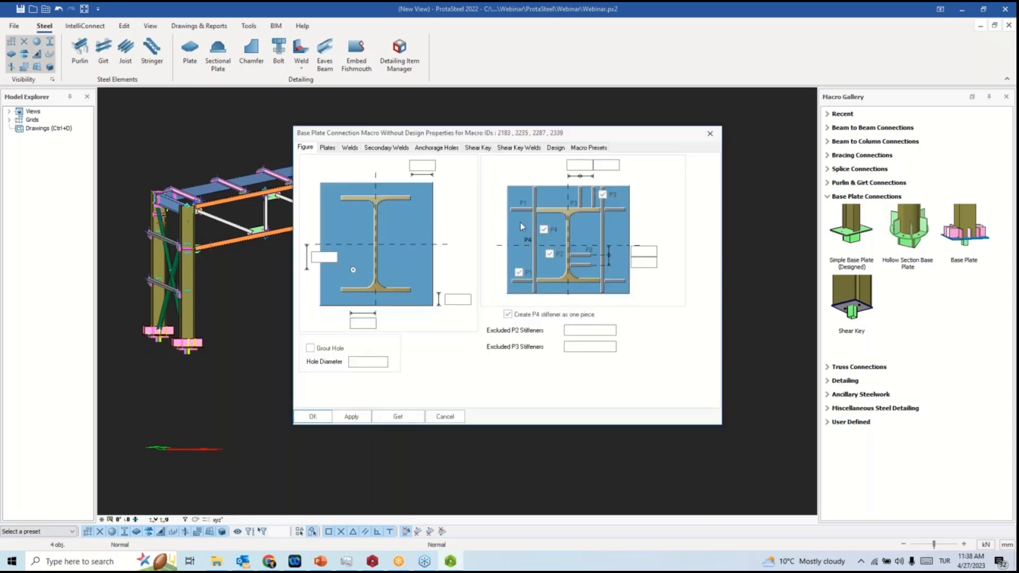
click(550, 255)
click(351, 416)
click(324, 416)
Examine the modified base plate and its stiffeners at a column foot.
scroll(181, 342, up, 10)
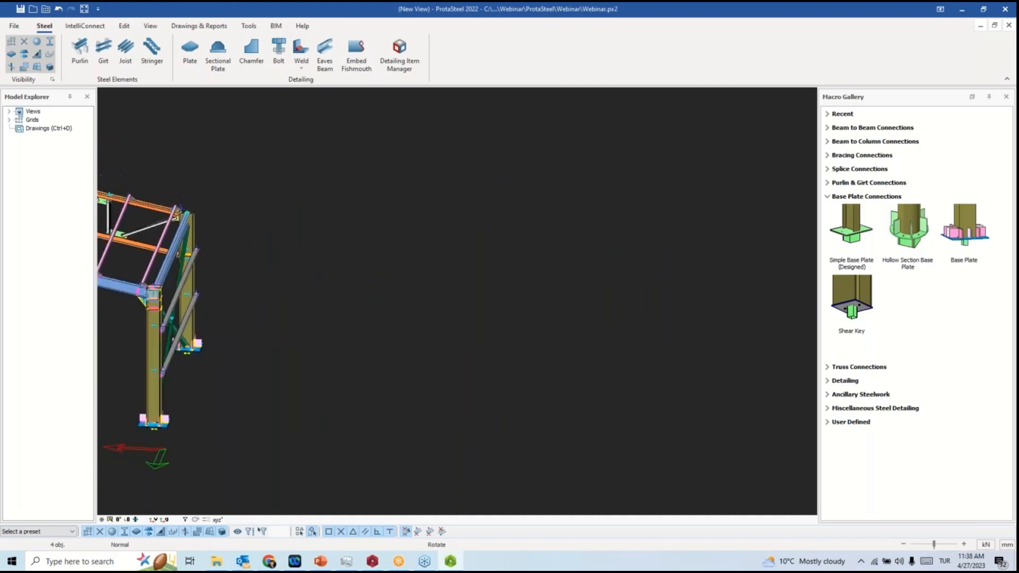
middle_drag(180, 338, 269, 326)
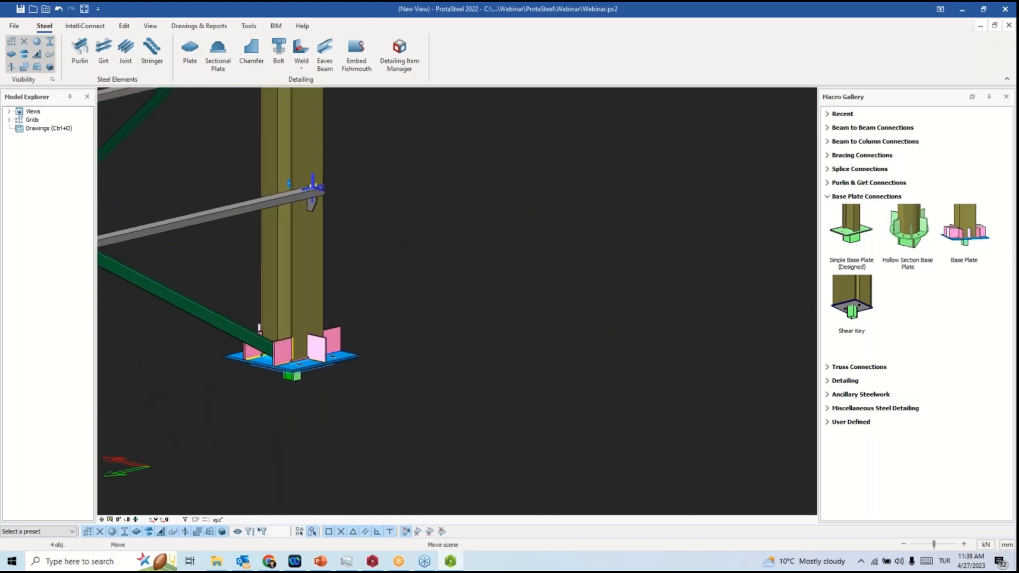
scroll(271, 342, up, 5)
middle_drag(221, 347, 594, 331)
scroll(387, 327, down, 6)
scroll(389, 331, down, 5)
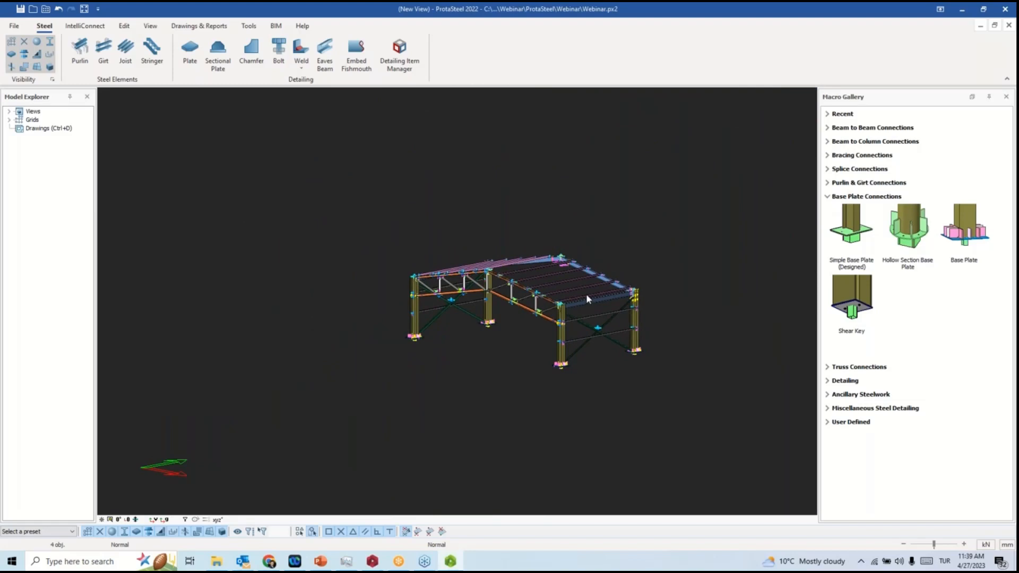
Start the Apex Truss Gusset macro for the unconnected joint at the middle of the truss's bottom chord.
scroll(586, 296, up, 2)
scroll(467, 301, up, 8)
right_click(489, 301)
click(514, 337)
middle_drag(514, 337, 424, 324)
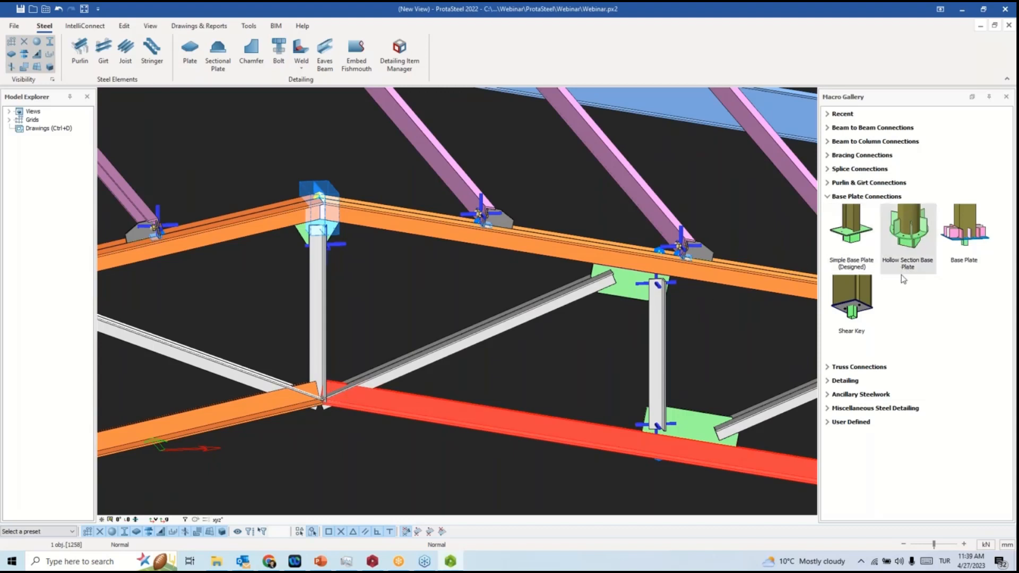
click(827, 183)
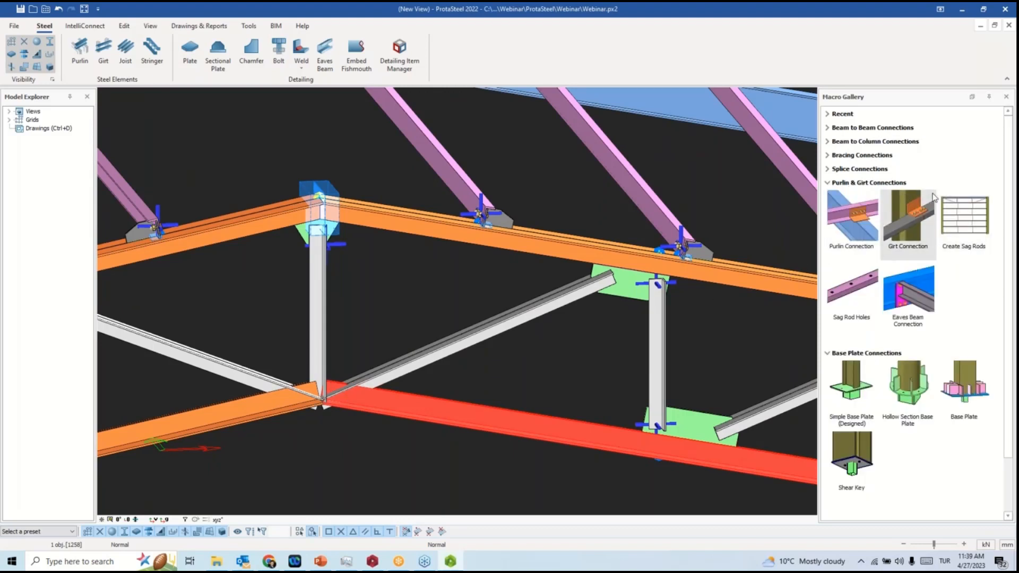
scroll(907, 228, down, 2)
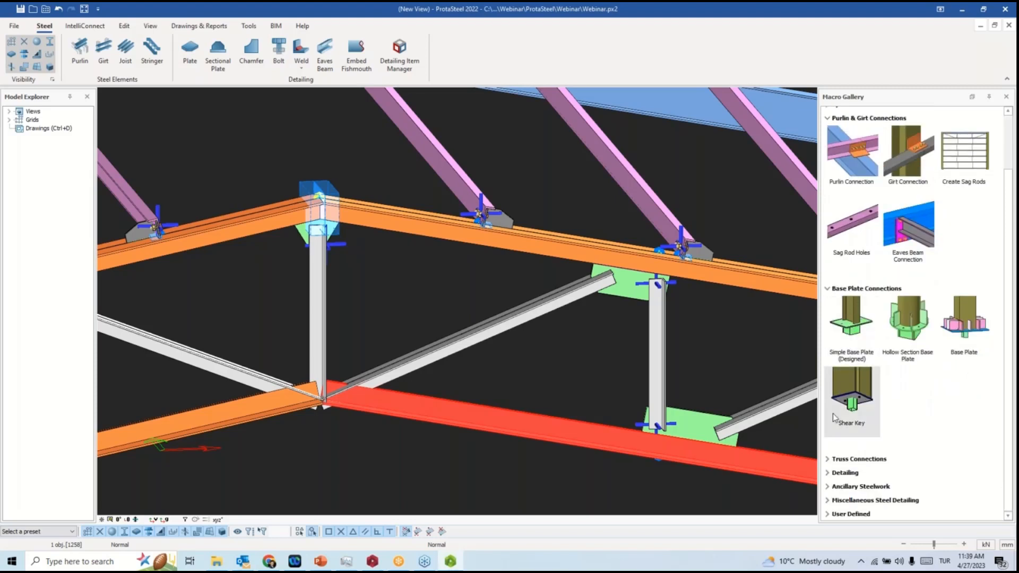
click(833, 459)
scroll(892, 446, down, 5)
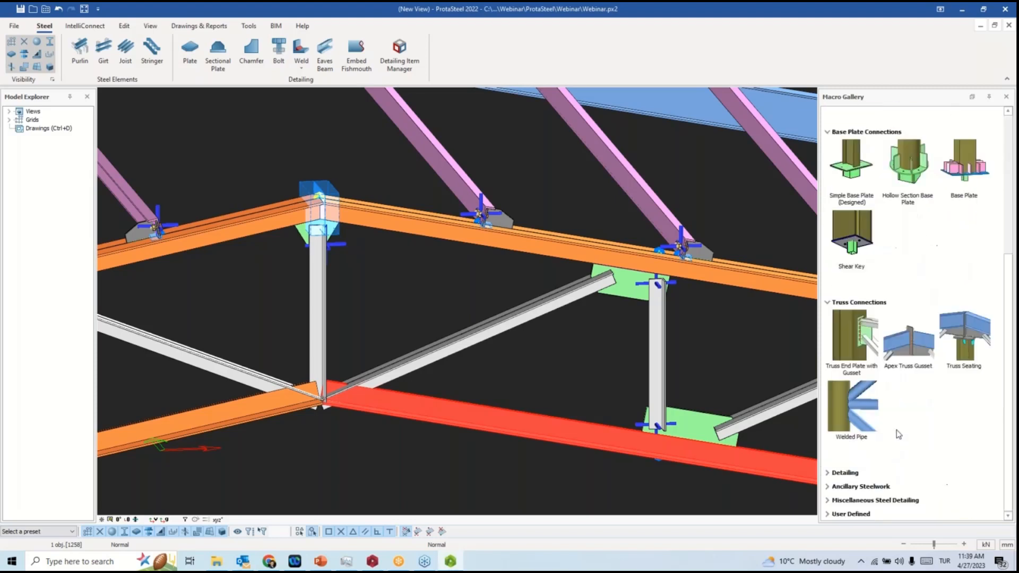
click(919, 361)
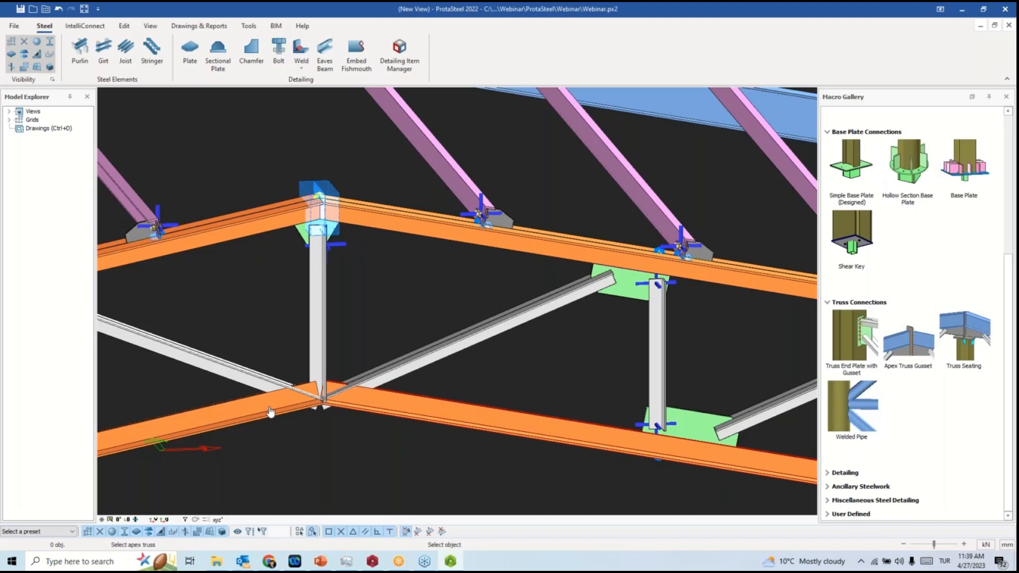
Create the apex gusset joining the two bottom chords, the central vertical and the two adjacent diagonals.
click(276, 407)
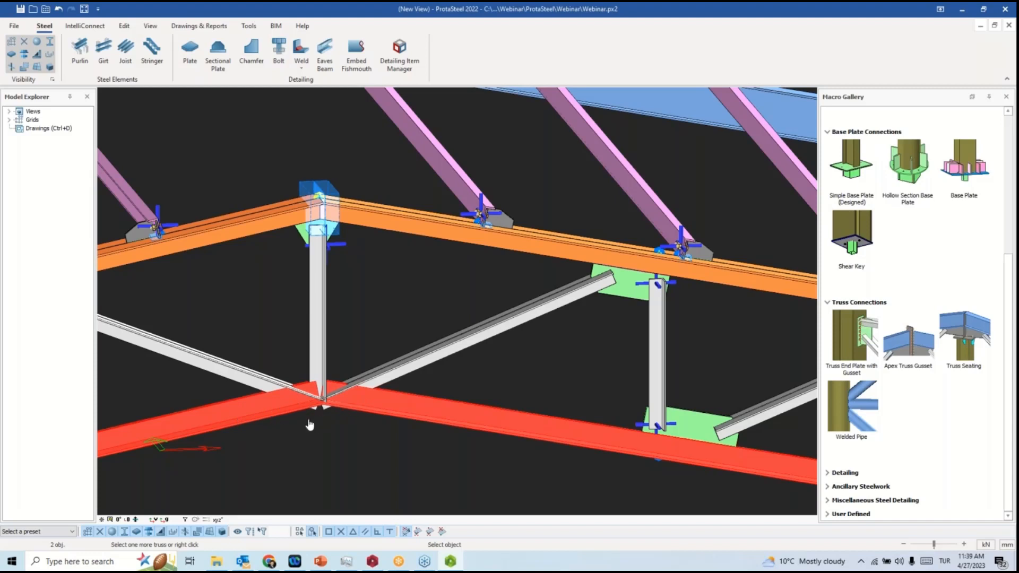
click(391, 372)
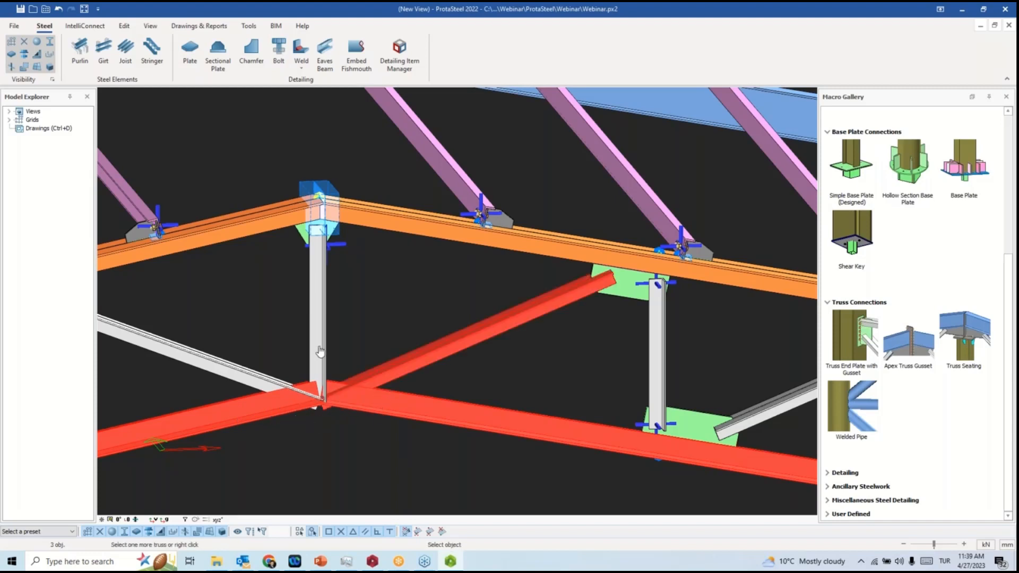
click(318, 349)
click(246, 374)
key(Escape)
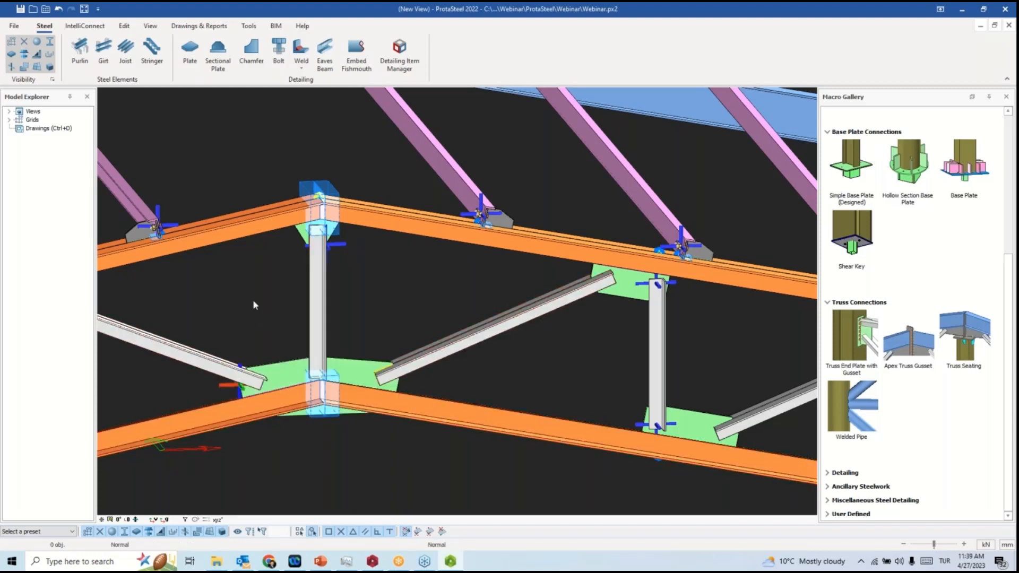
scroll(266, 315, down, 10)
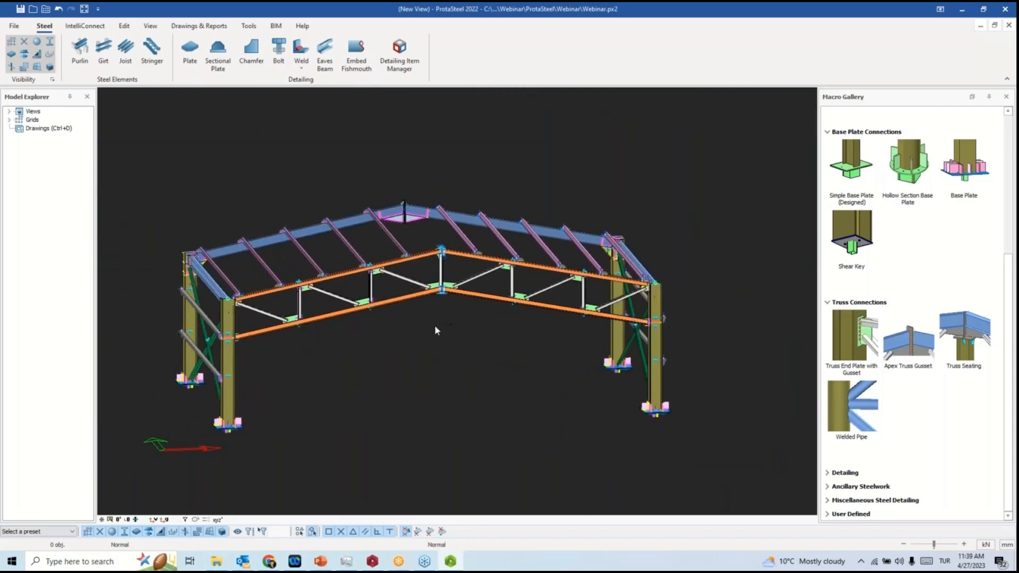
middle_drag(497, 350, 305, 345)
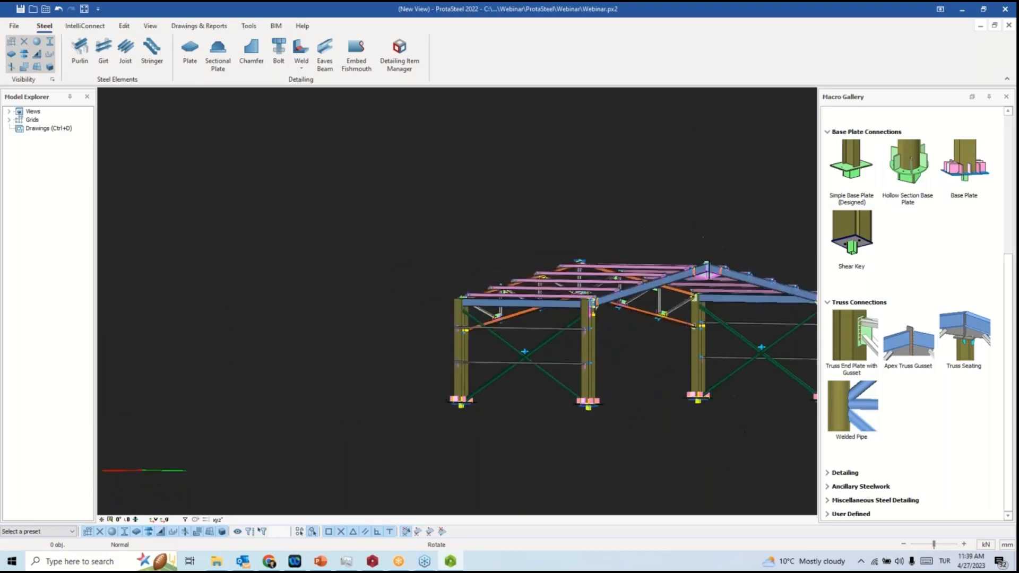
Create a beam-to-column Stiffened End Plate connection between the corner column and the blue eaves beam.
click(828, 132)
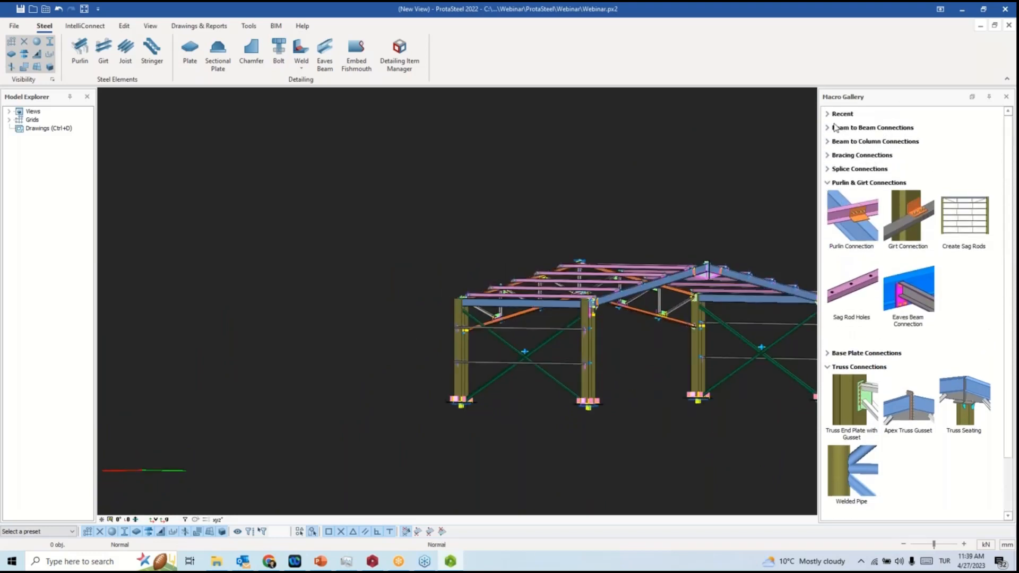
click(827, 129)
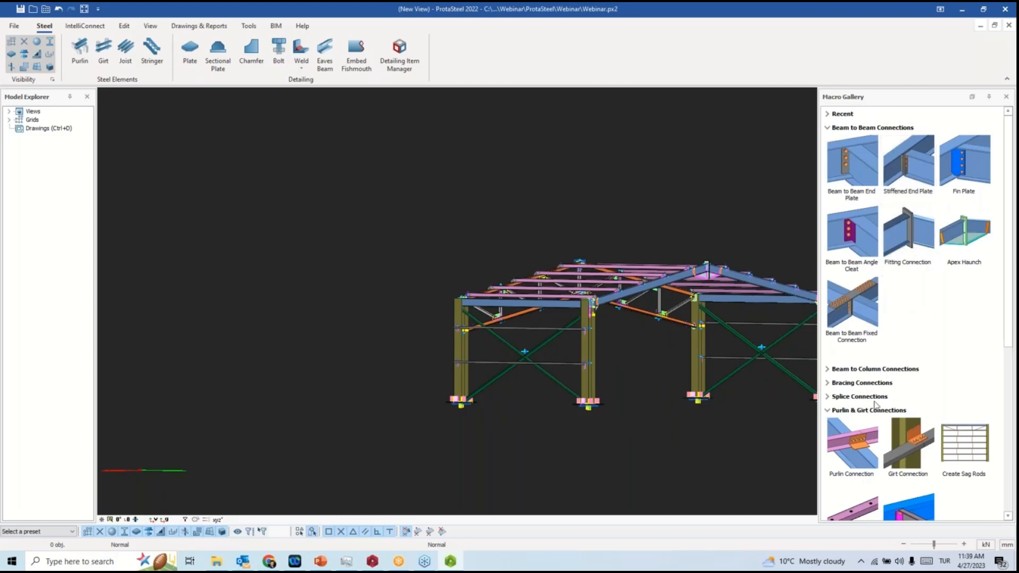
click(828, 369)
click(912, 406)
scroll(496, 312, up, 3)
scroll(484, 305, up, 5)
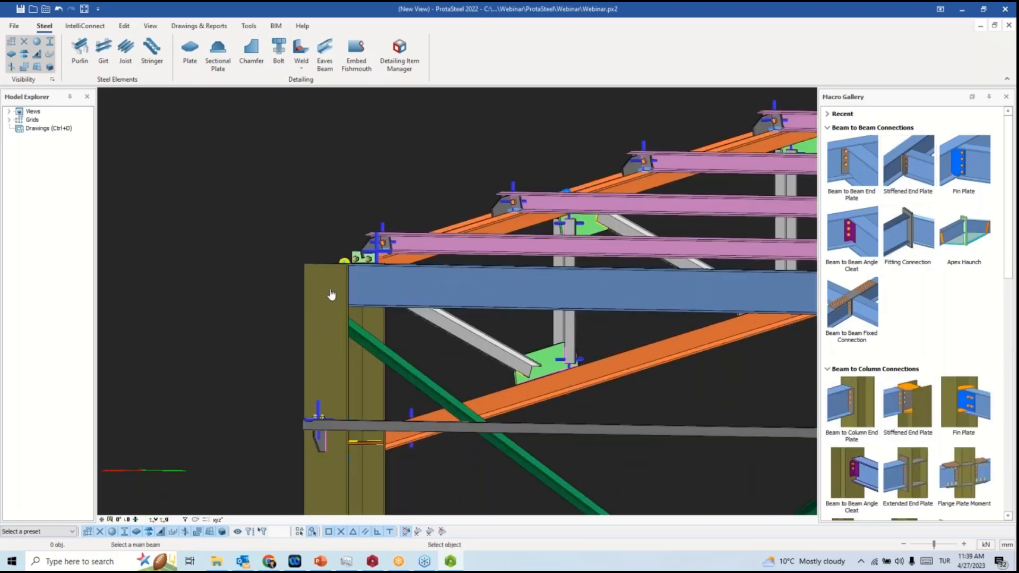
click(347, 295)
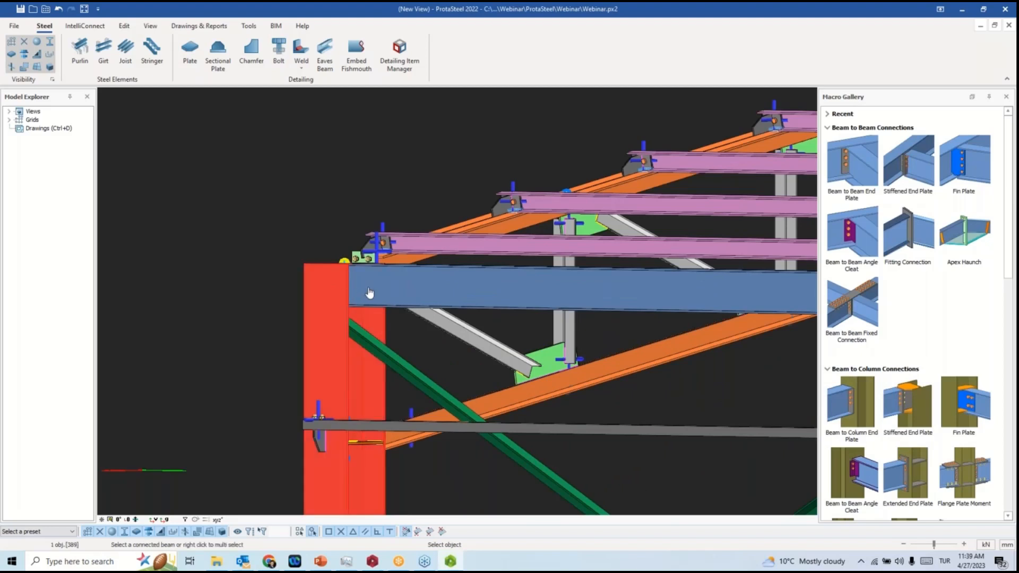
click(372, 292)
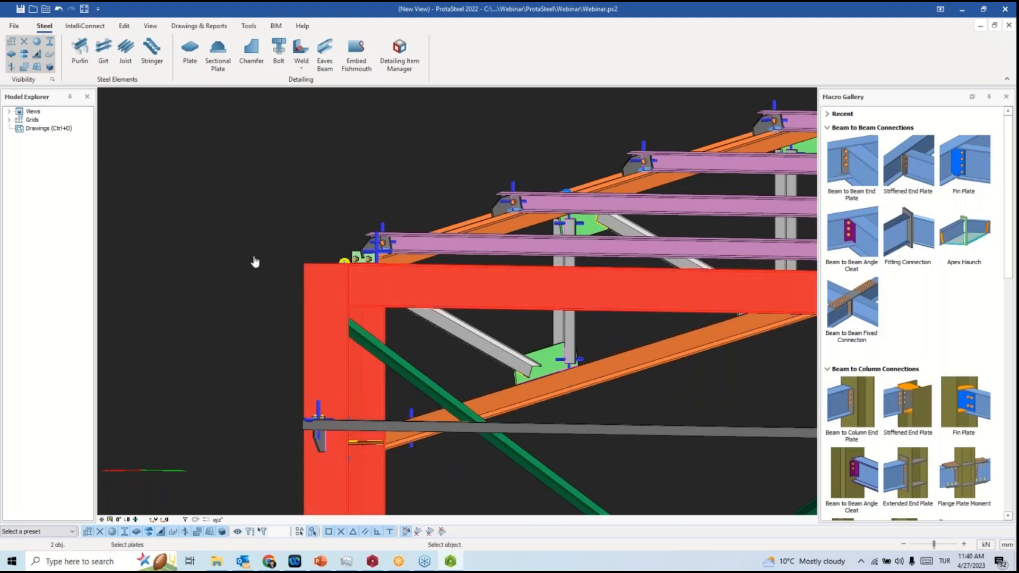
right_click(255, 262)
scroll(415, 317, up, 4)
key(Escape)
click(394, 274)
ctrl+middle_drag(393, 275, 629, 312)
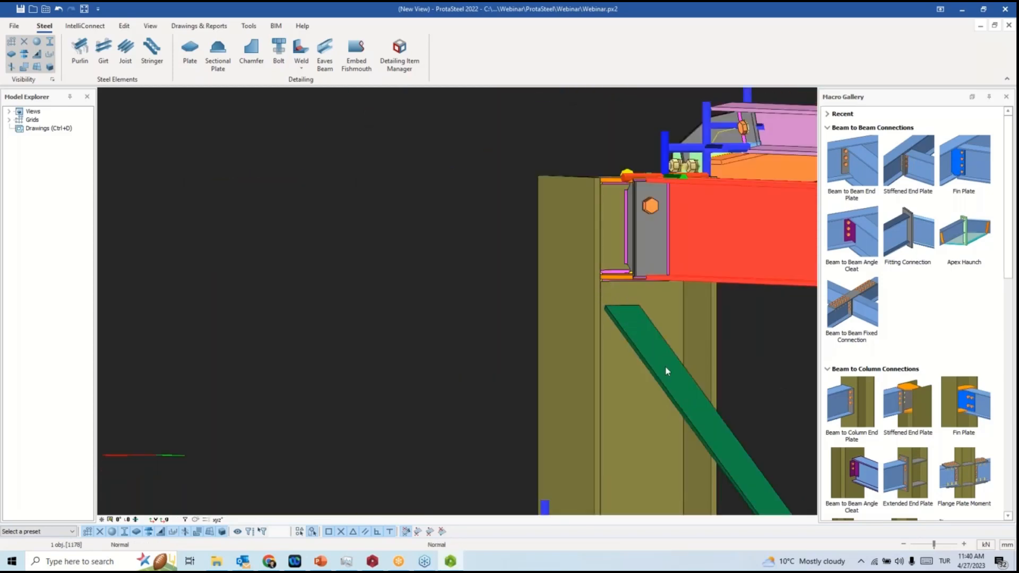
Create a Corner Bolted Gusset Plate joining the diagonal brace to the corner column, with the eaves beam as boundary member.
scroll(880, 359, down, 5)
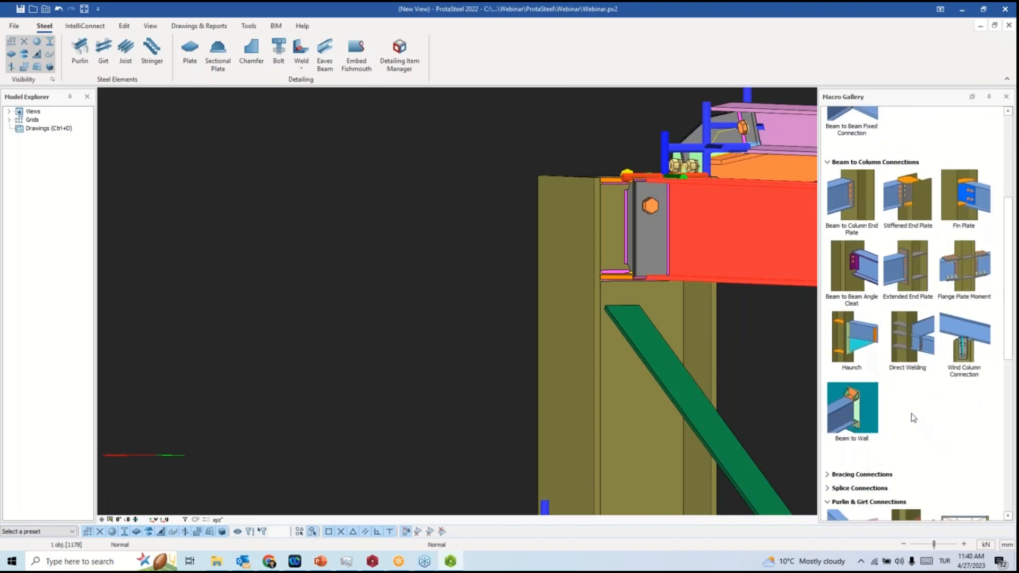
scroll(918, 436, down, 2)
scroll(930, 360, up, 7)
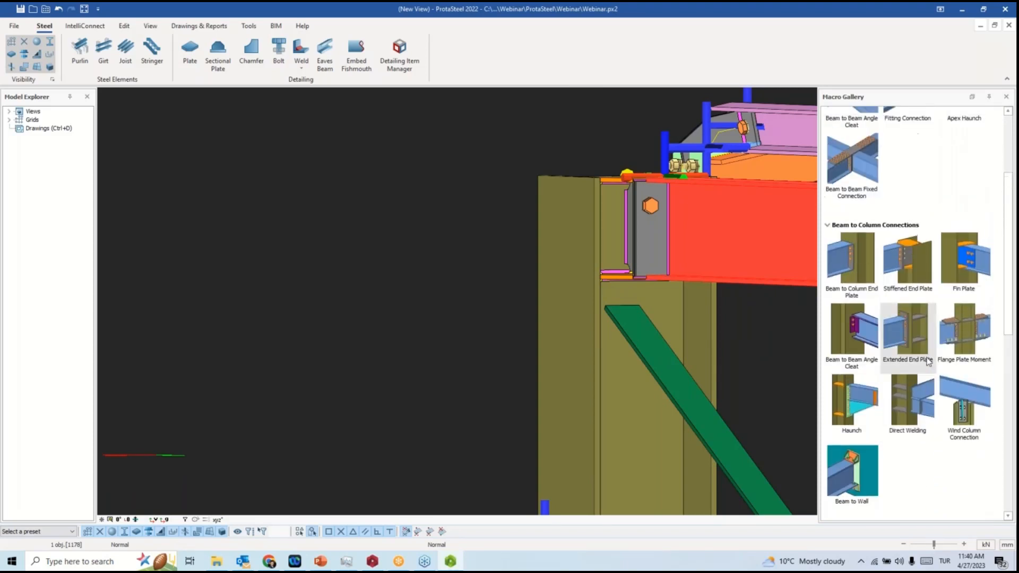
scroll(939, 343, down, 1)
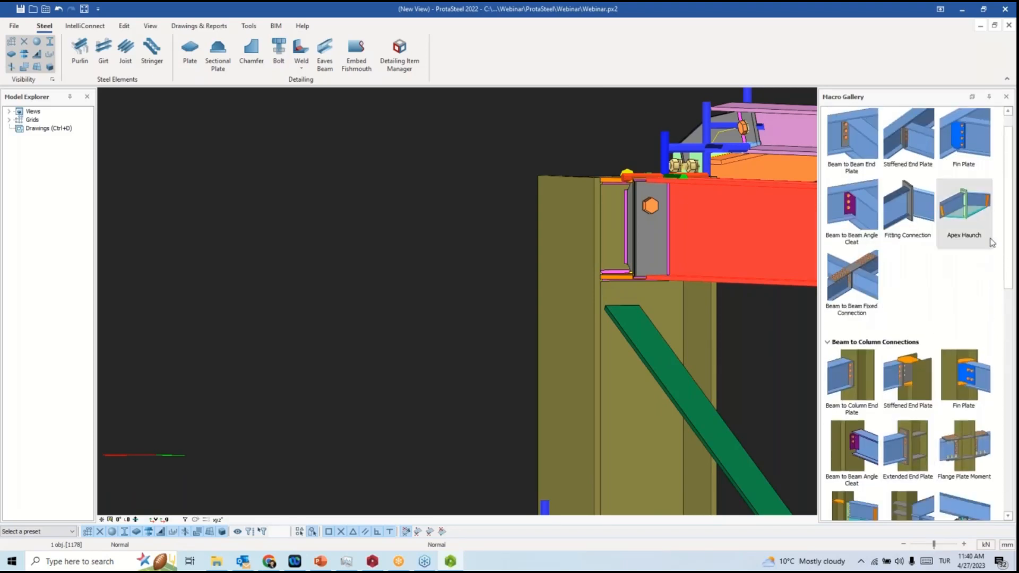
scroll(1013, 266, down, 2)
drag(1014, 281, 1011, 497)
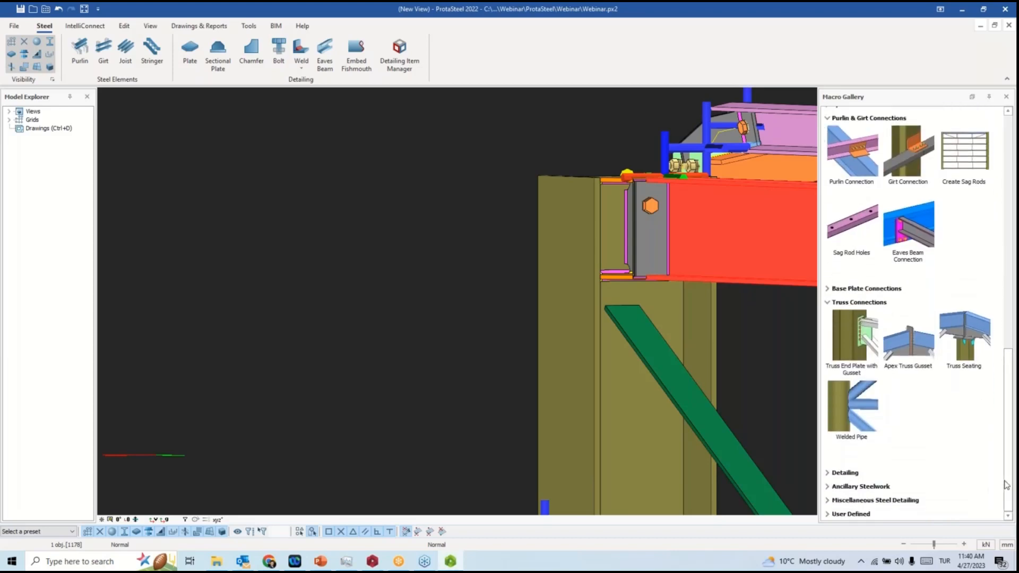
drag(1007, 420, 1007, 363)
click(828, 231)
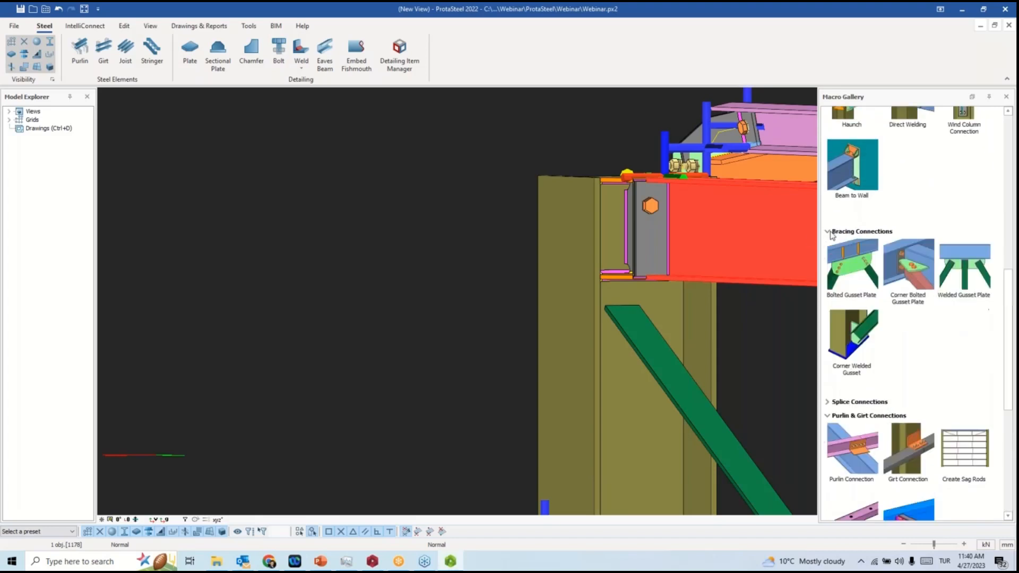
click(917, 272)
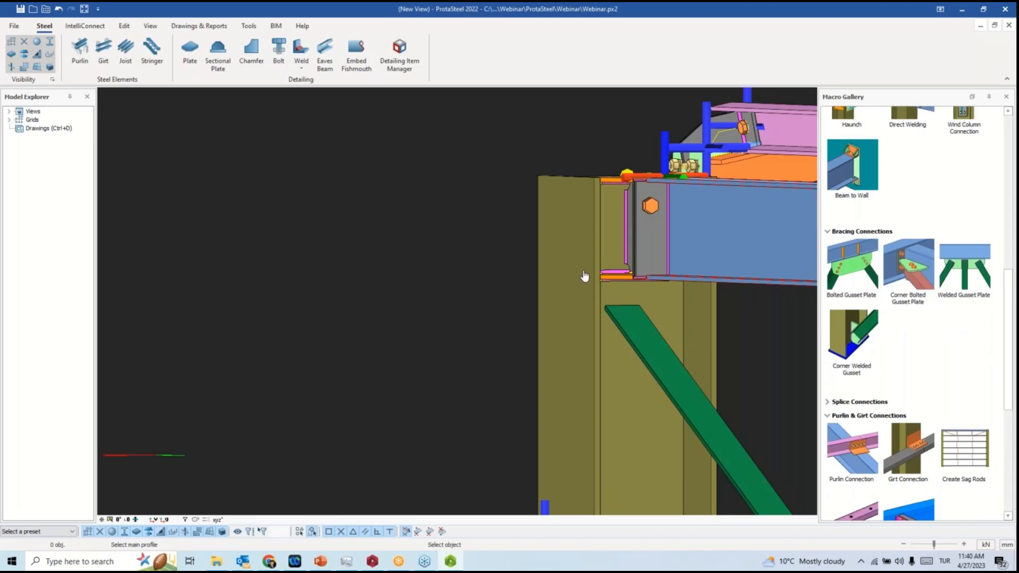
click(590, 299)
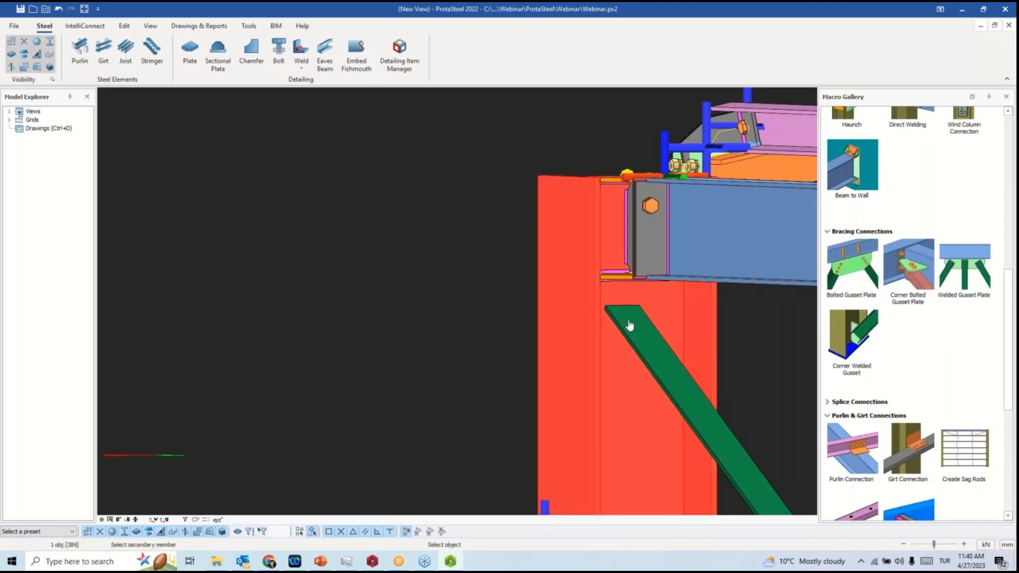
click(629, 325)
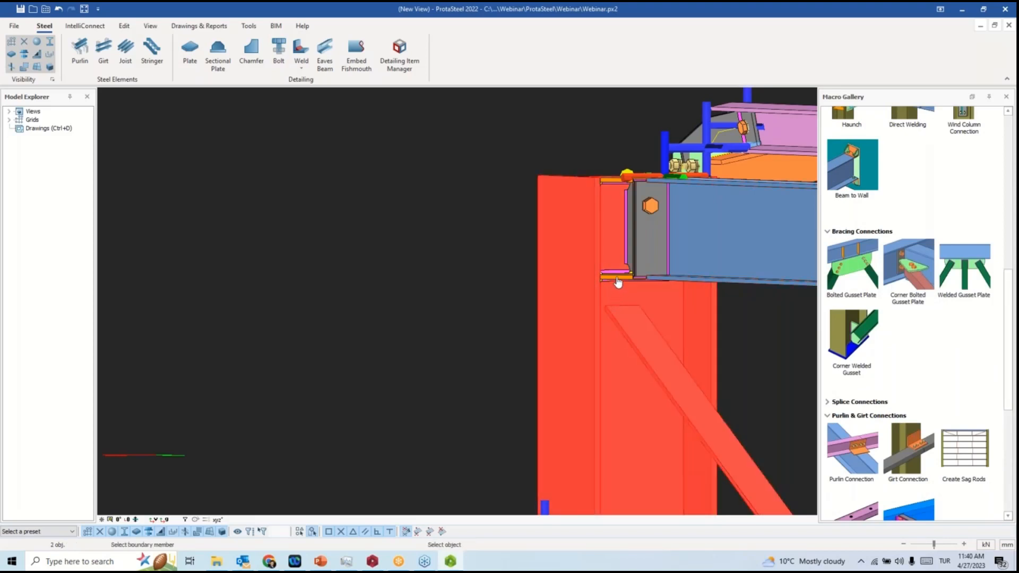
click(624, 285)
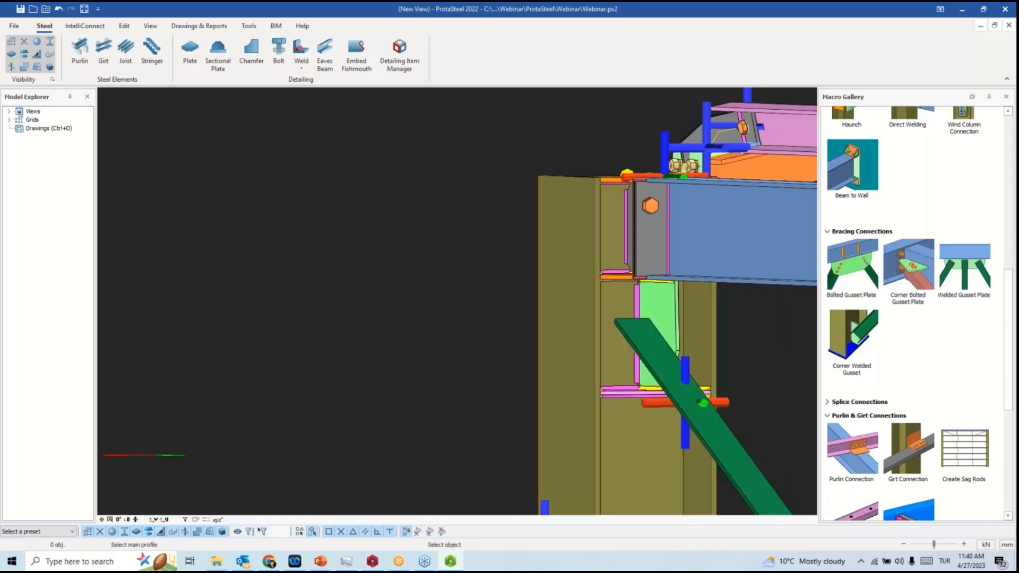
key(Escape)
Examine the new bolted gusset plate where the diagonal brace meets the column below the eaves beam.
click(675, 377)
ctrl+middle_drag(684, 383, 524, 377)
scroll(745, 401, down, 5)
scroll(531, 380, up, 6)
right_click(524, 376)
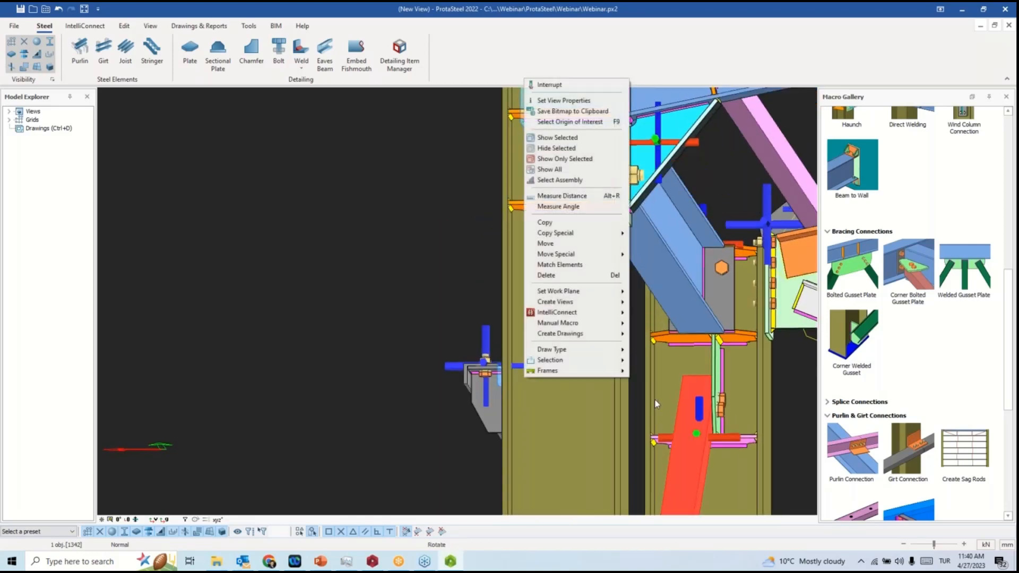
click(719, 384)
ctrl+middle_drag(730, 393, 291, 233)
mouse_move(582, 398)
ctrl+middle_down()
mouse_move(588, 417)
mouse_move(585, 384)
ctrl+middle_up()
Extend the top of the HE300A column at the truss end plate by setting its end x offset to 100.
middle_drag(687, 387, 595, 321)
scroll(349, 237, up, 5)
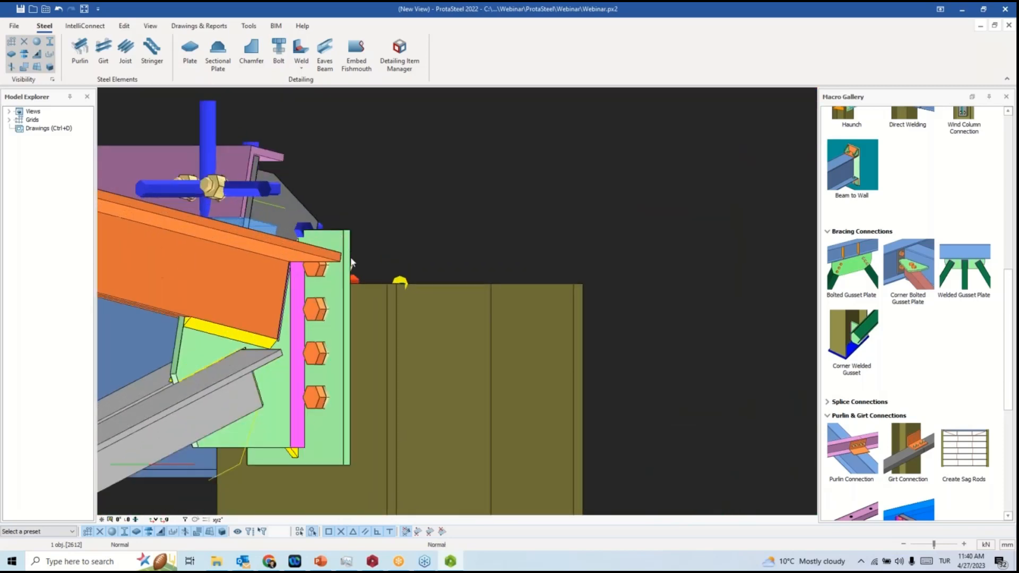
scroll(352, 249, down, 1)
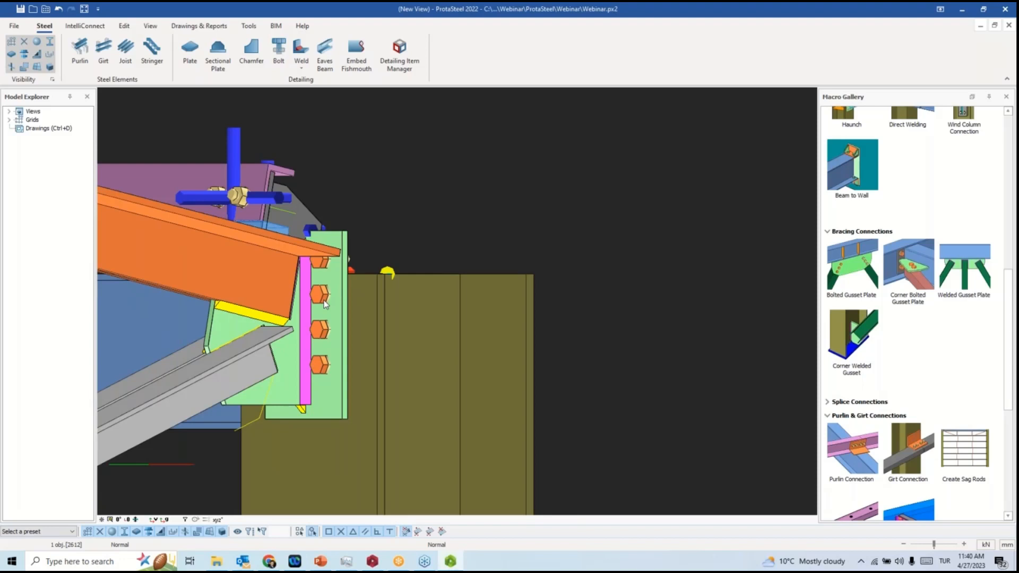
double_click(426, 321)
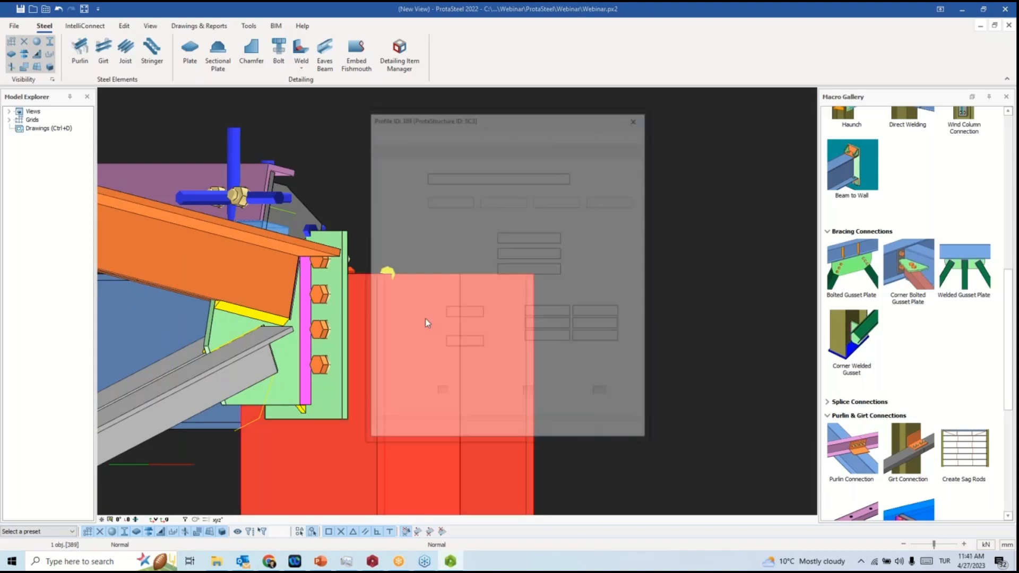
double_click(584, 311)
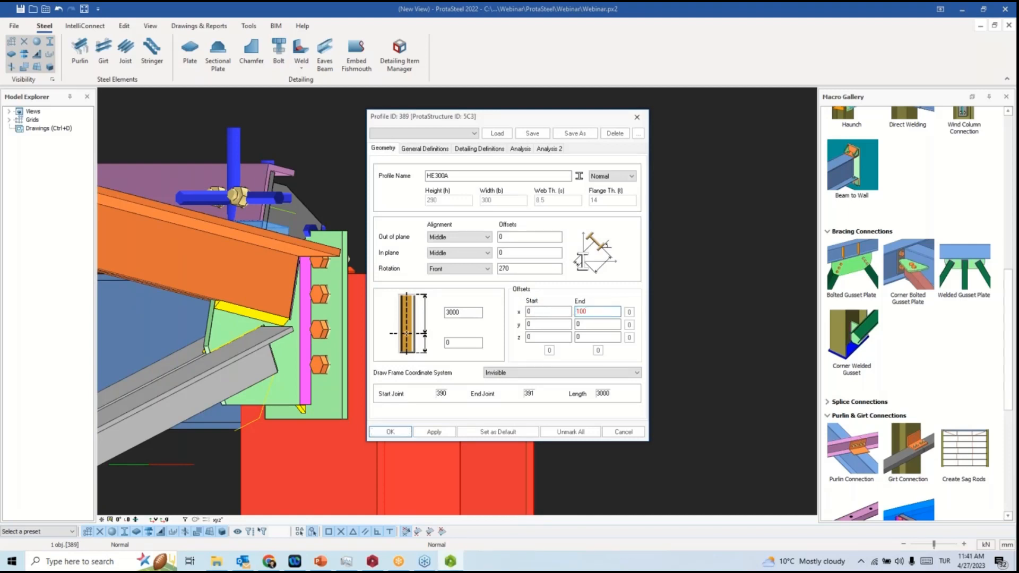
click(391, 431)
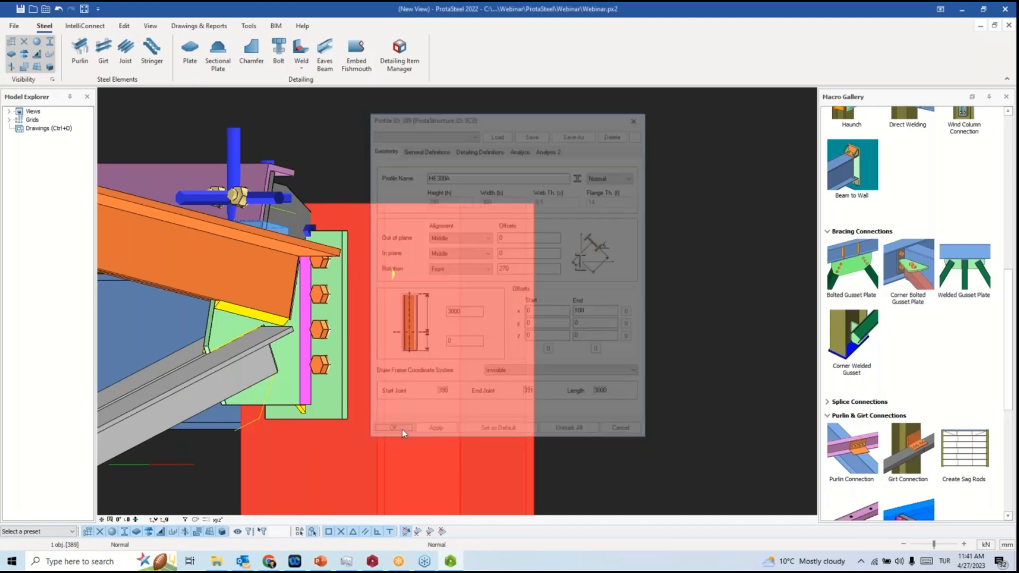
click(617, 346)
Match the column at the opposite end of the truss to the extended column with Match Elements.
scroll(610, 346, down, 5)
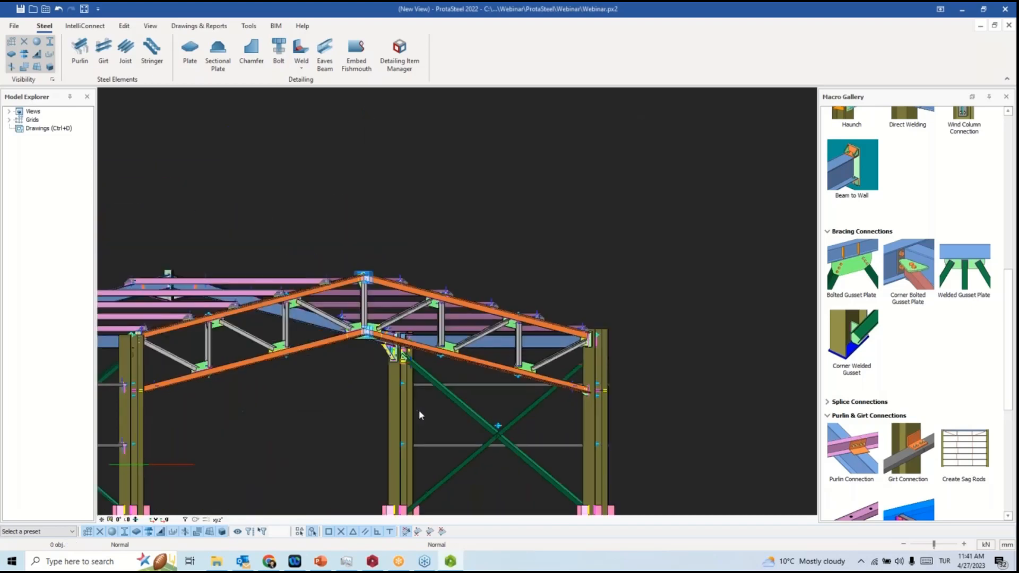
middle_drag(415, 413, 481, 355)
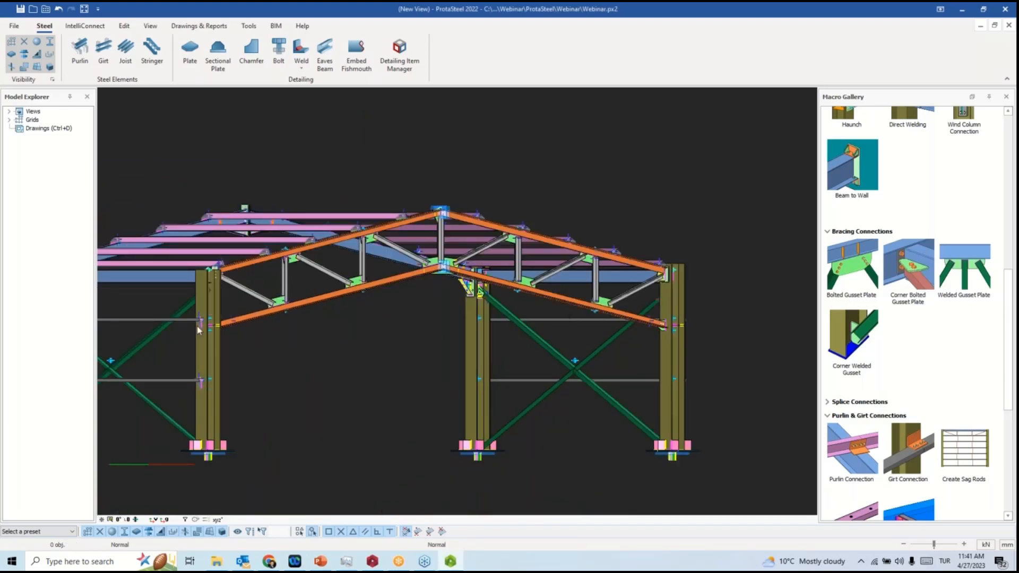
click(203, 355)
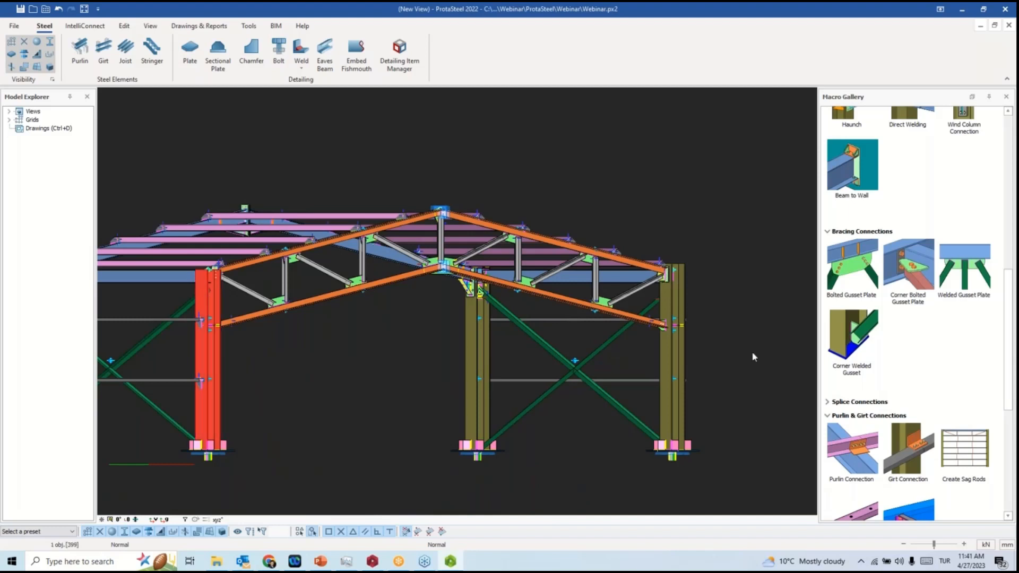
click(124, 25)
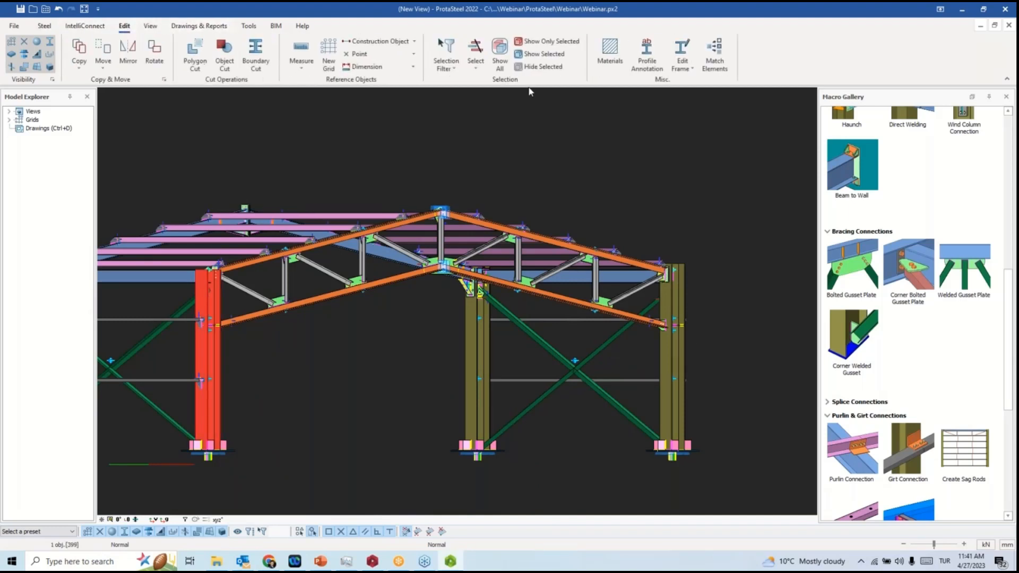
click(714, 56)
click(673, 408)
scroll(207, 268, up, 10)
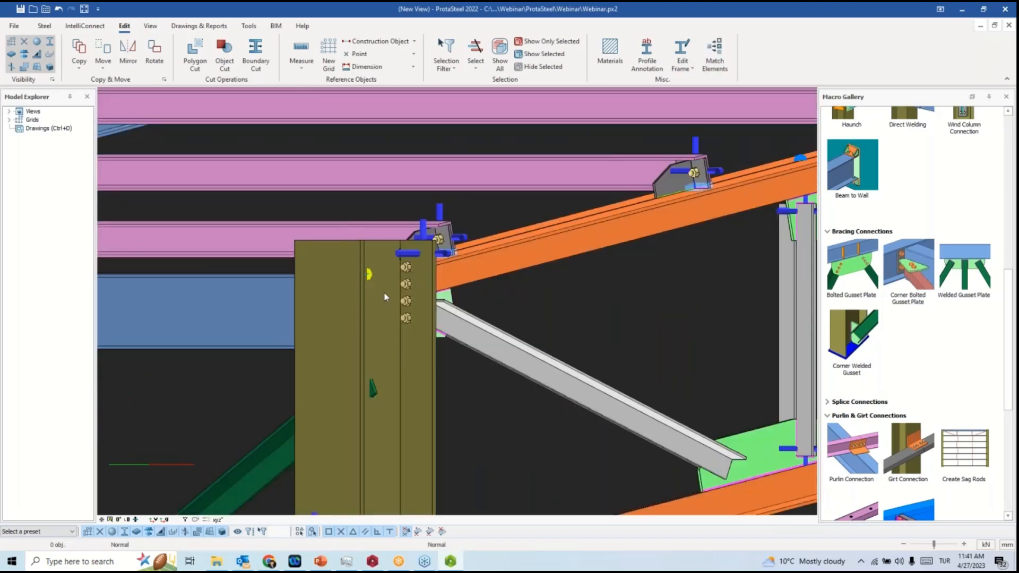
Create a Stiffened End Plate connection between the matched column and the eaves beam framing into it.
scroll(384, 291, down, 10)
middle_drag(587, 377, 371, 387)
middle_drag(754, 334, 499, 288)
scroll(629, 291, up, 8)
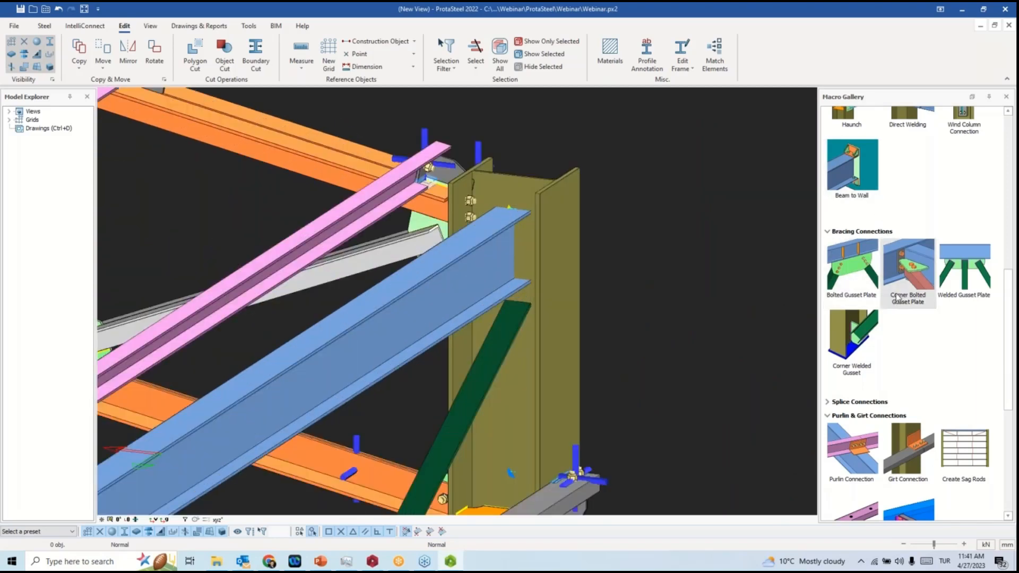
scroll(907, 289, up, 3)
scroll(908, 289, up, 3)
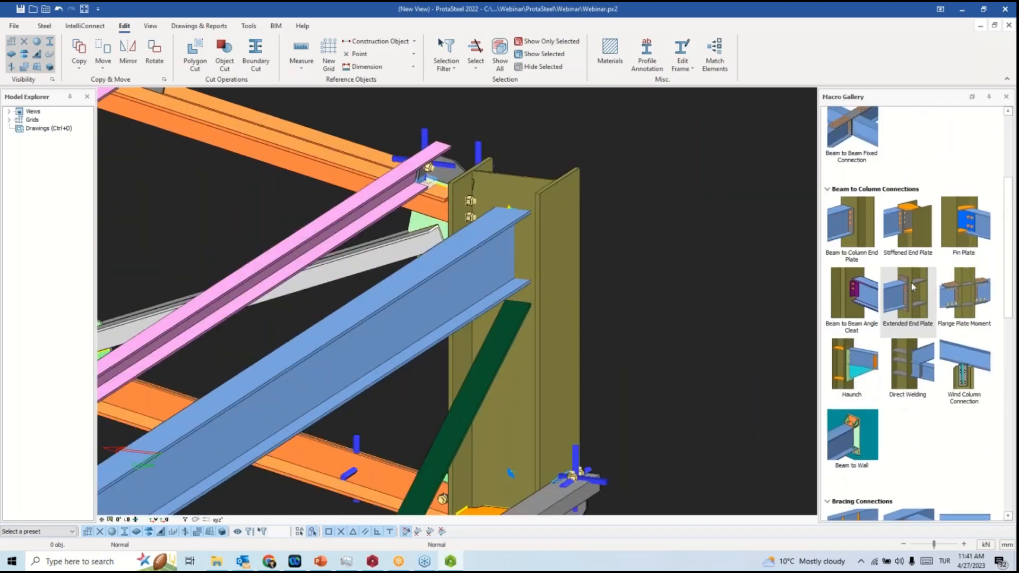
click(917, 229)
click(567, 261)
click(494, 266)
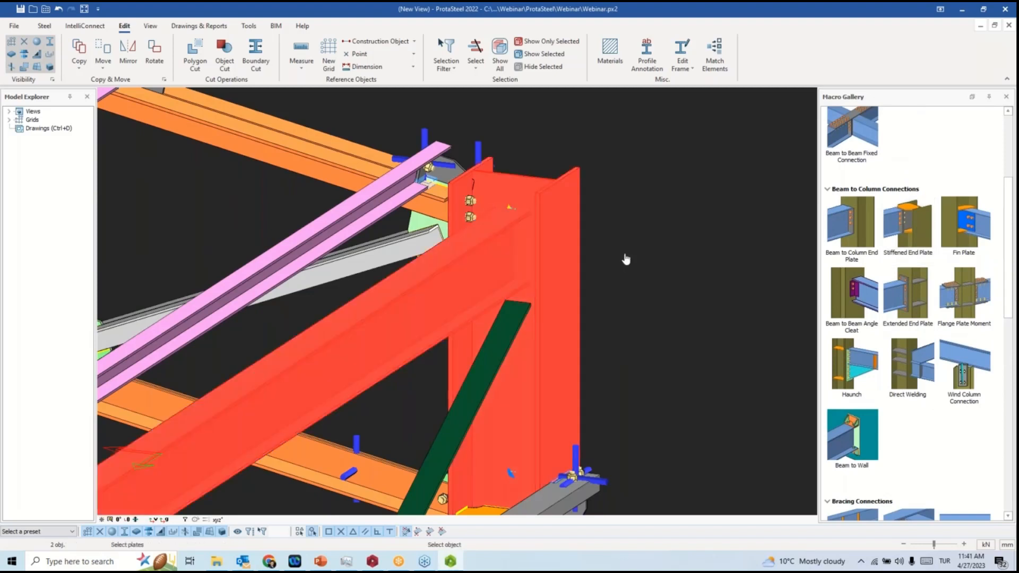
right_click(626, 259)
key(Escape)
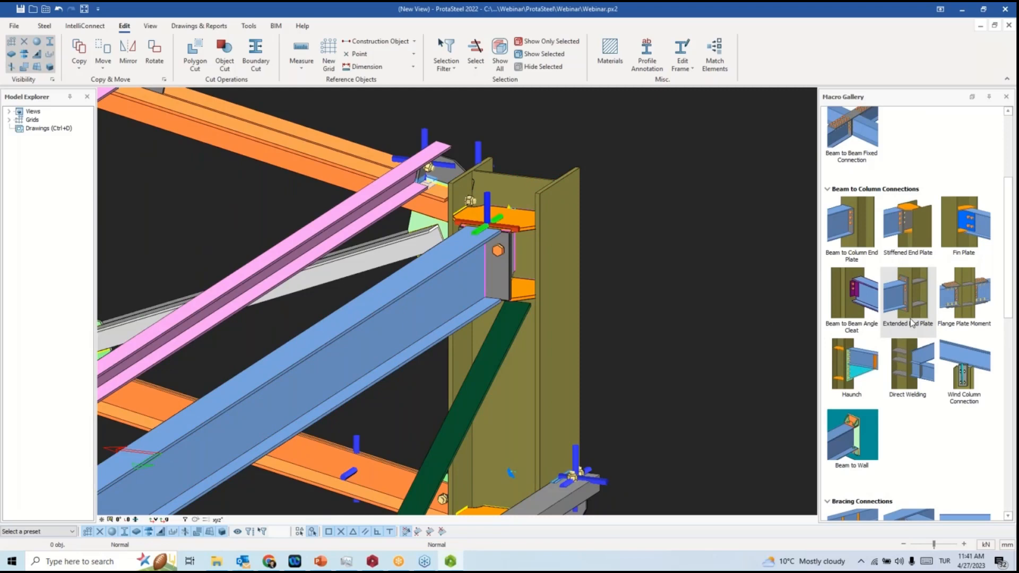
Create a Corner Bolted Gusset Plate for the upper brace end at the matched column, bounded by the eaves beam.
scroll(898, 371, down, 2)
click(921, 429)
click(561, 307)
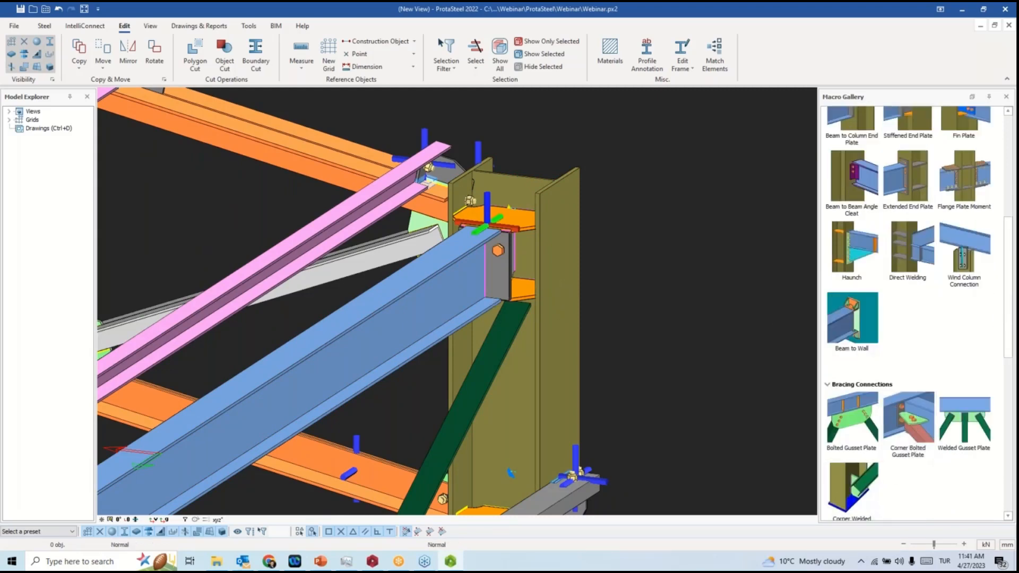
scroll(530, 297, up, 5)
click(504, 304)
click(531, 249)
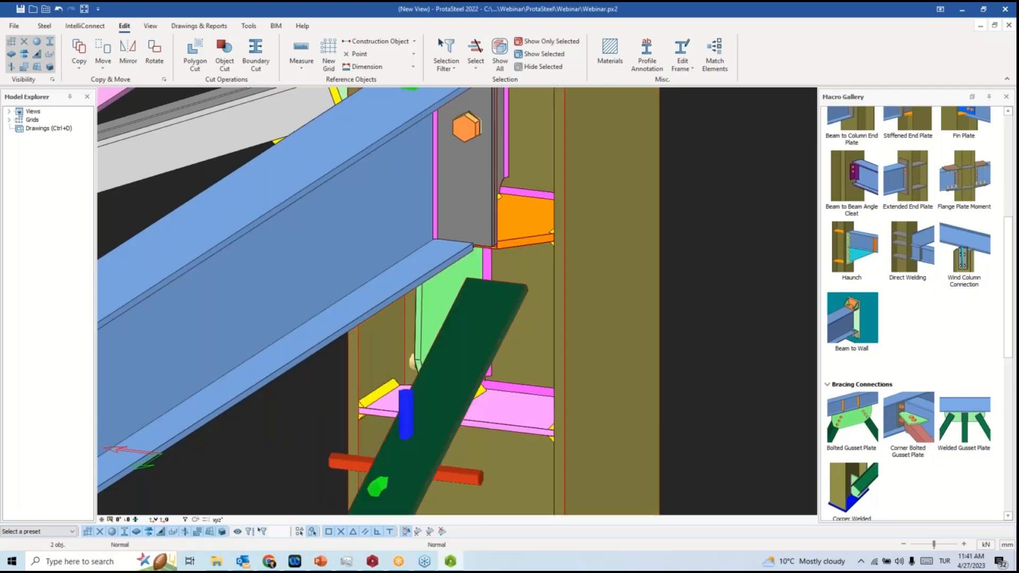
Create a Corner Bolted Gusset Plate for the lower brace end at the truss-side column's base, bounded by the base plate.
scroll(701, 202, down, 3)
scroll(702, 203, down, 6)
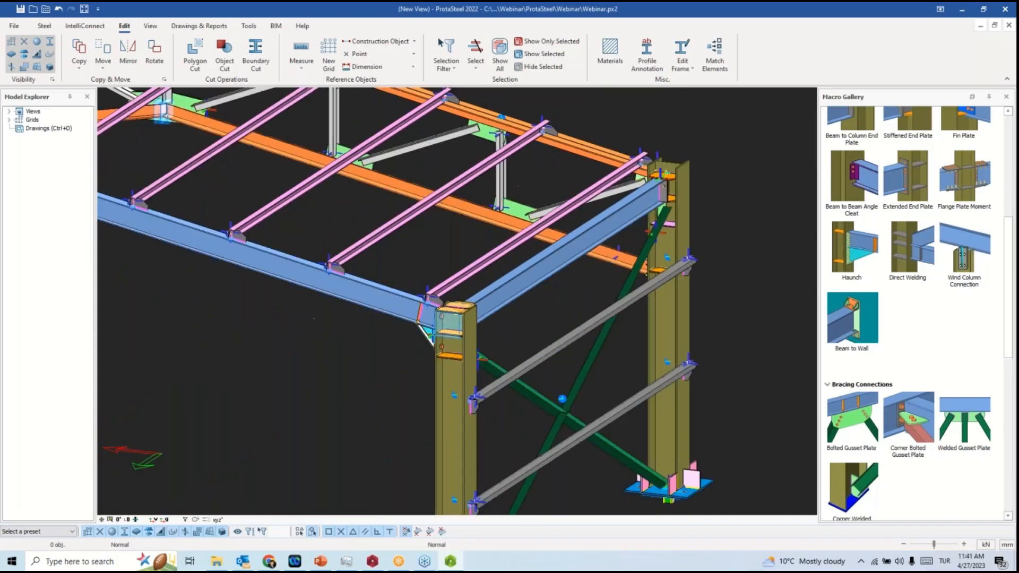
scroll(695, 287, up, 6)
middle_drag(730, 332, 682, 270)
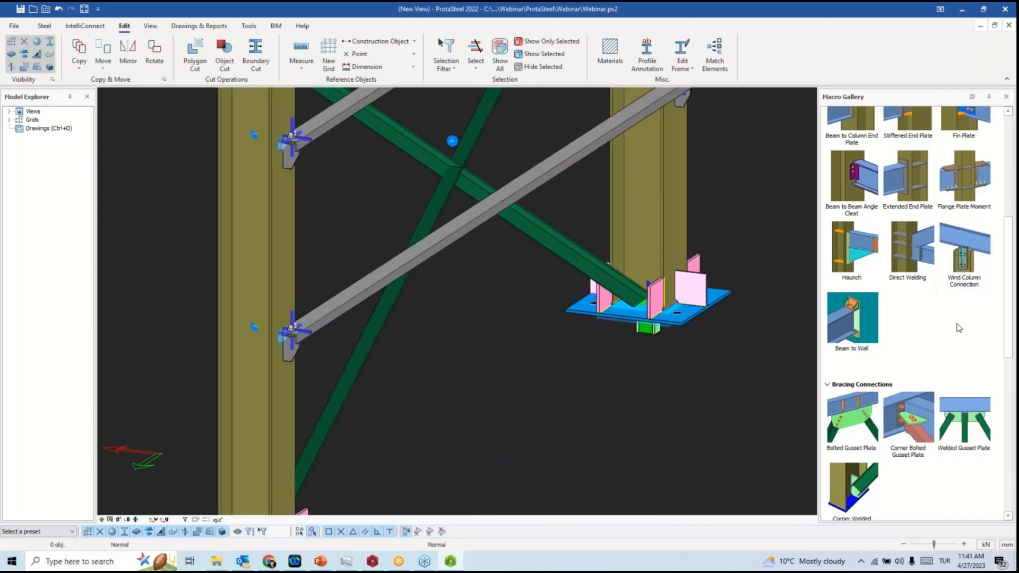
click(909, 416)
scroll(679, 276, up, 4)
click(679, 277)
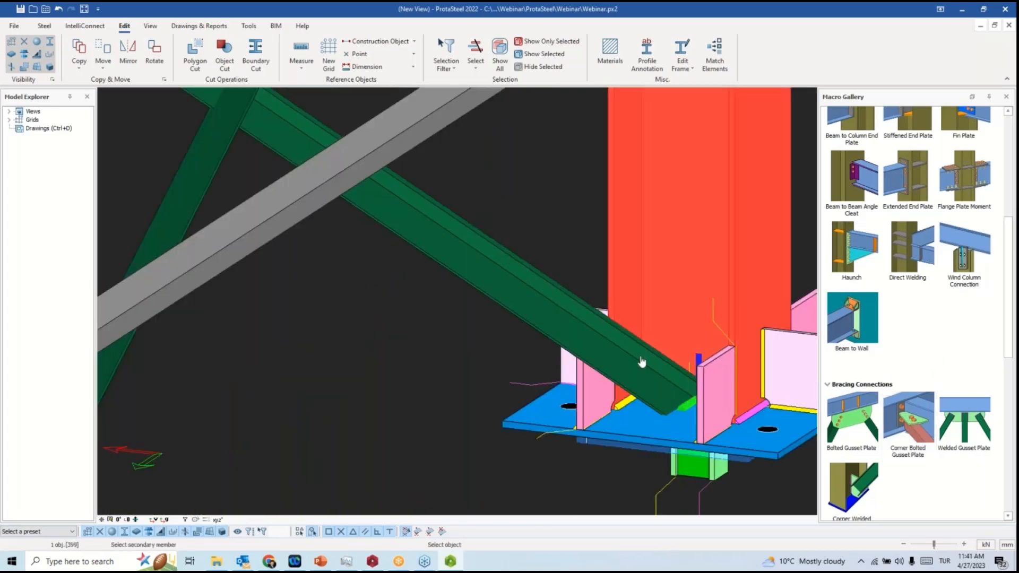
click(644, 363)
click(652, 428)
scroll(569, 264, down, 5)
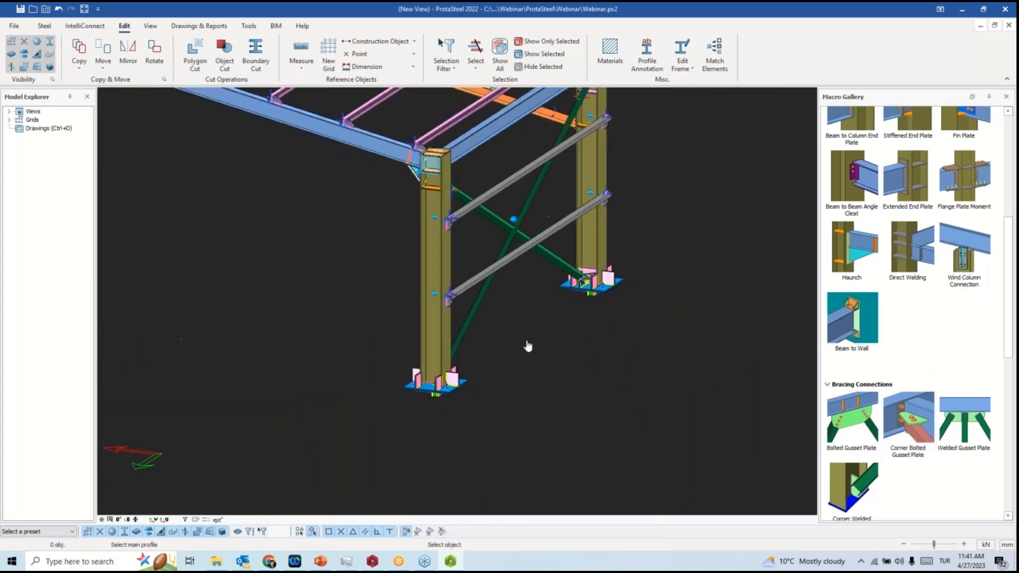
Create a Corner Bolted Gusset Plate for the lower brace end at the rafter-side column of the same bay, bounded by its base plate.
click(440, 352)
scroll(441, 353, up, 3)
middle_drag(687, 278, 477, 276)
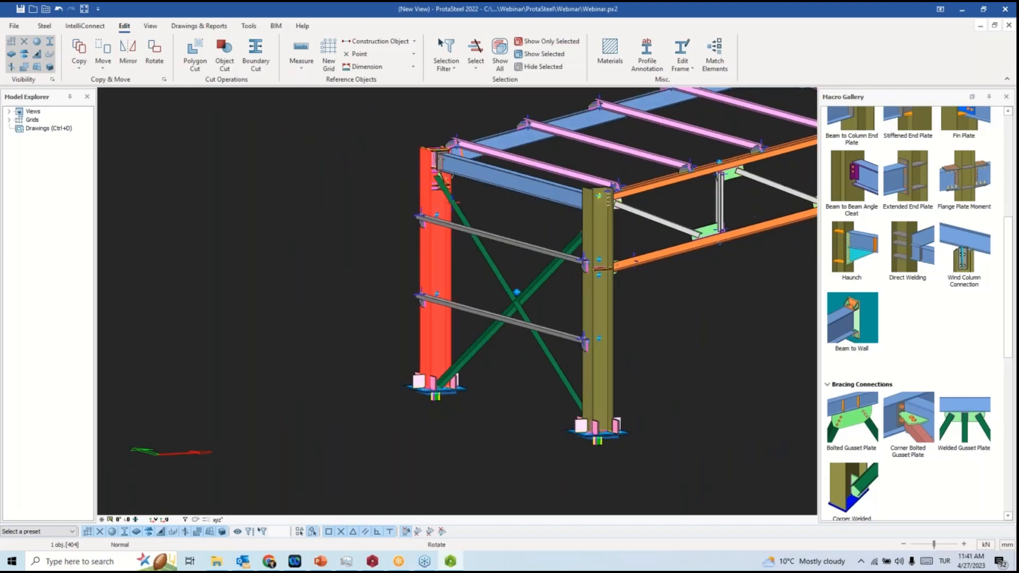
scroll(432, 379, up, 3)
click(901, 416)
scroll(444, 346, up, 4)
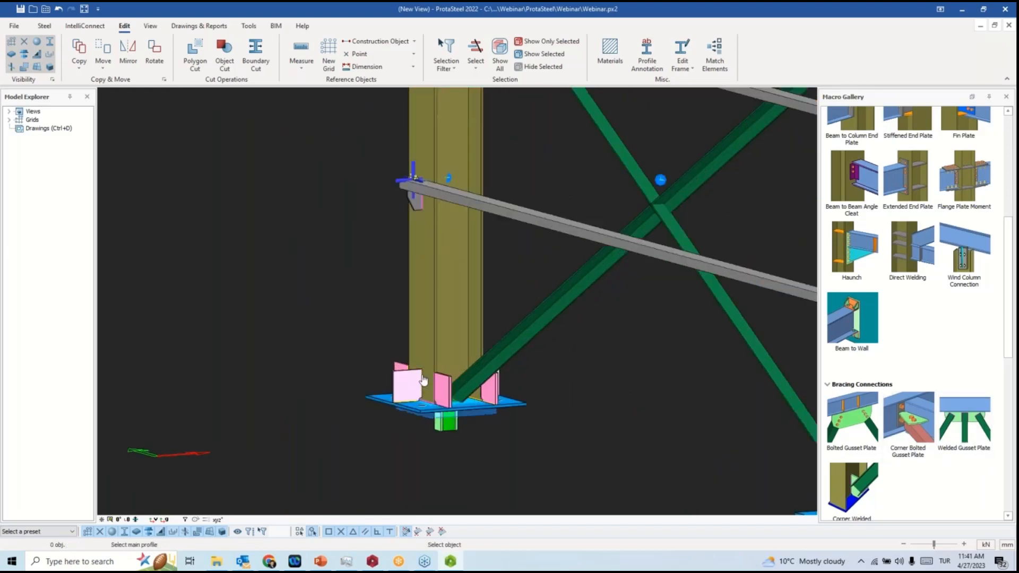
click(443, 346)
click(525, 386)
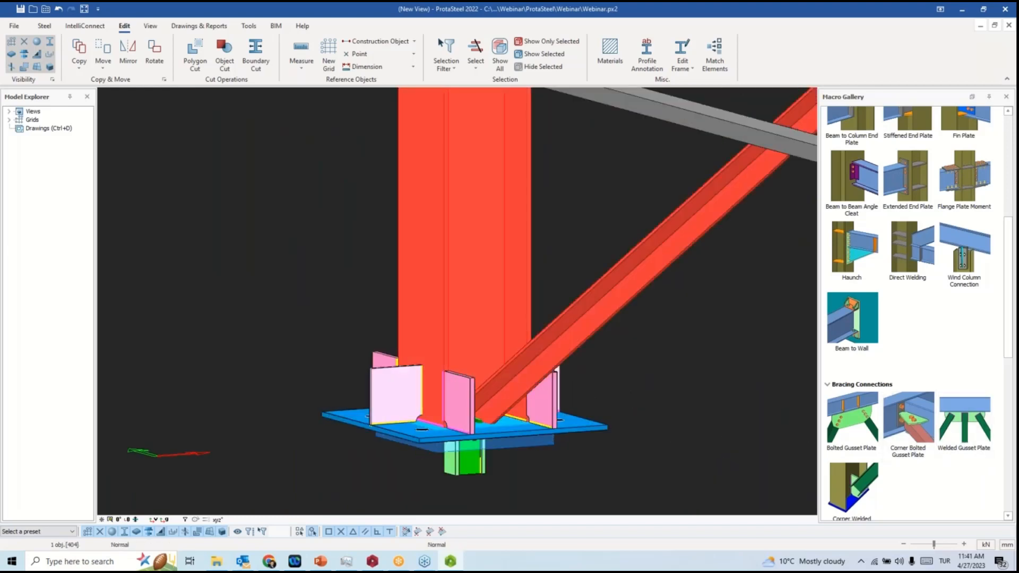
click(516, 435)
key(Escape)
Examine the figure, parts, bolts, welds and design parameters of the new column base's Corner Bolted Gusset Plate macro.
middle_drag(584, 443, 616, 444)
scroll(538, 388, up, 5)
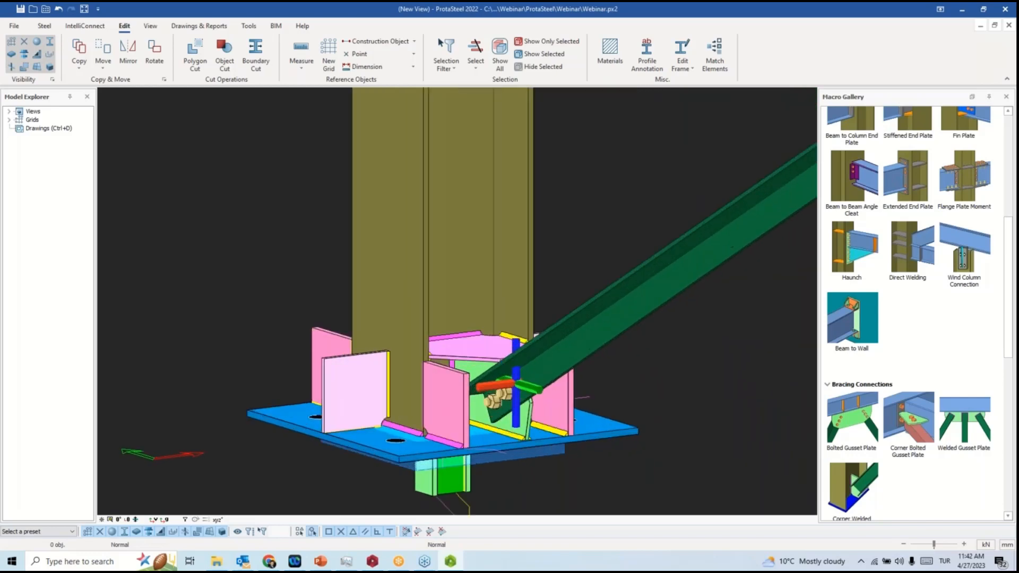
click(544, 370)
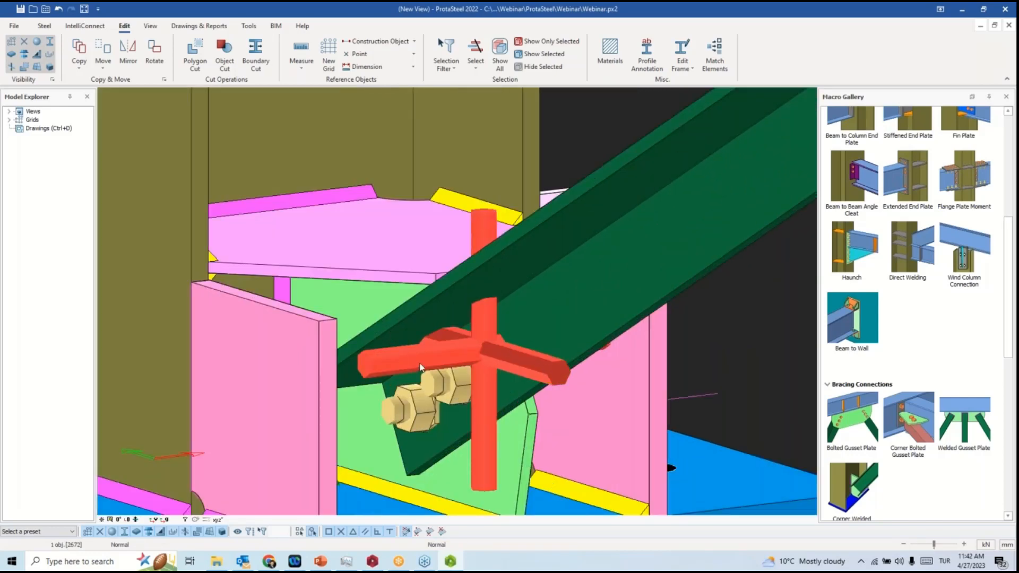
double_click(479, 306)
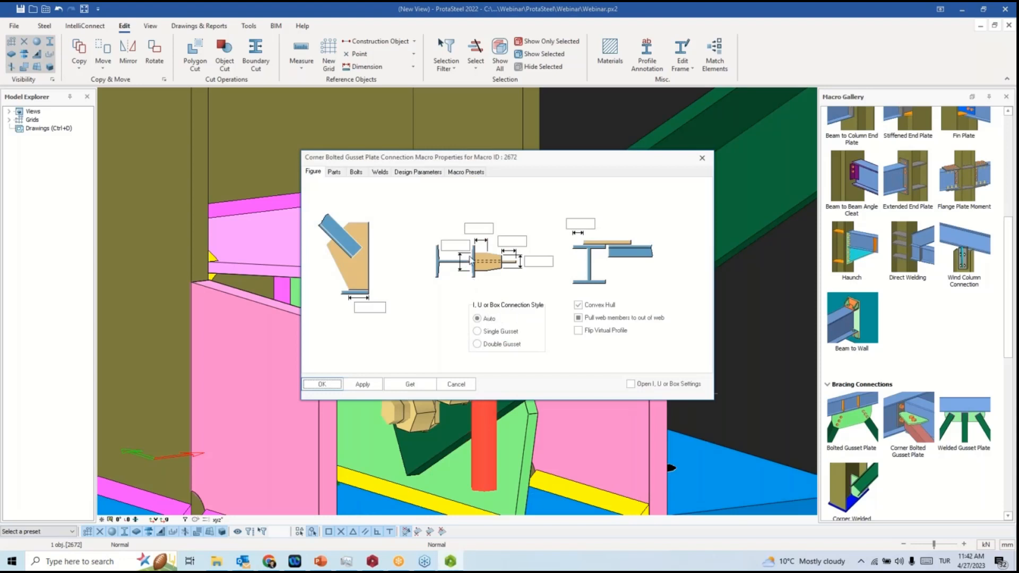
drag(507, 166, 755, 141)
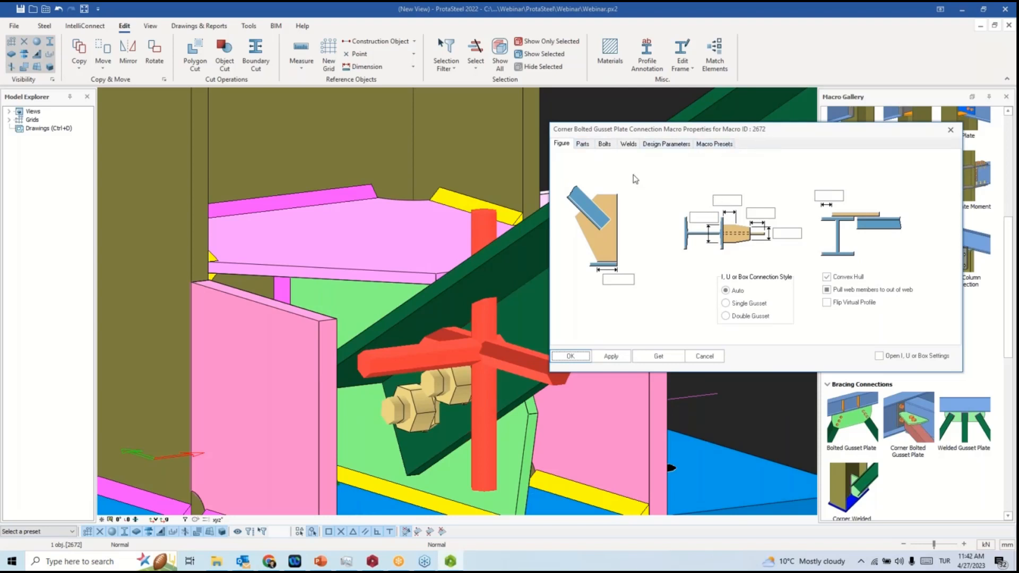
click(582, 144)
click(603, 145)
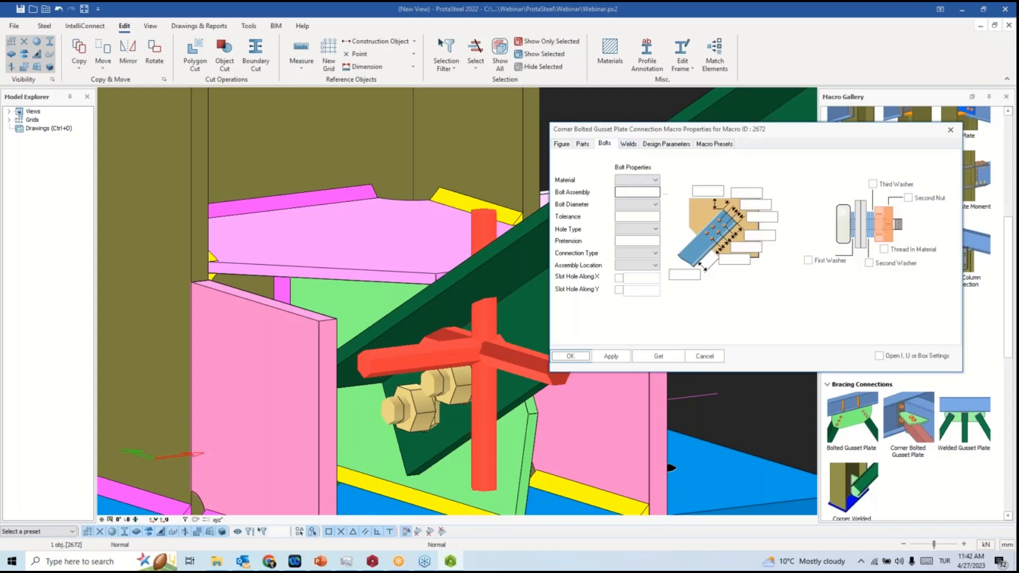
click(636, 145)
click(657, 148)
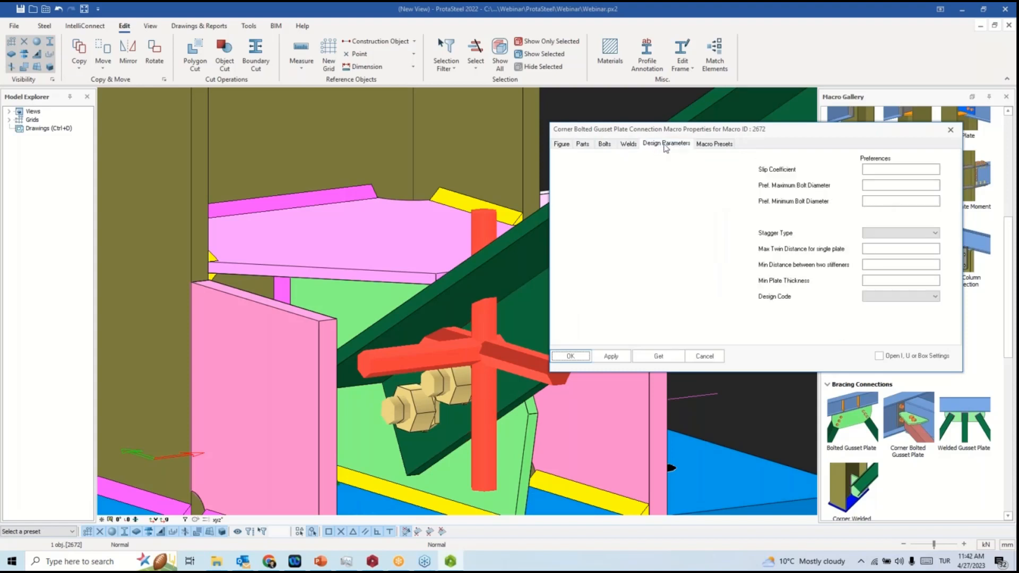
click(561, 144)
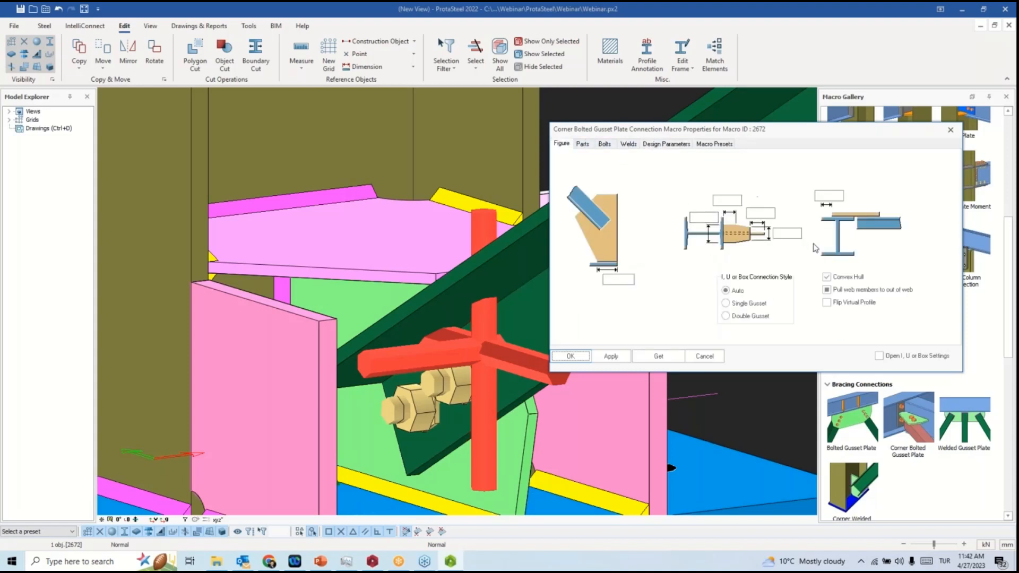
click(950, 129)
Create a Corner Bolted Gusset Plate at the rafter-side column base in the opposite braced bay, using its brace and base plate.
scroll(587, 260, down, 6)
scroll(583, 263, down, 5)
ctrl+middle_drag(583, 263, 753, 260)
ctrl+middle_drag(397, 212, 476, 273)
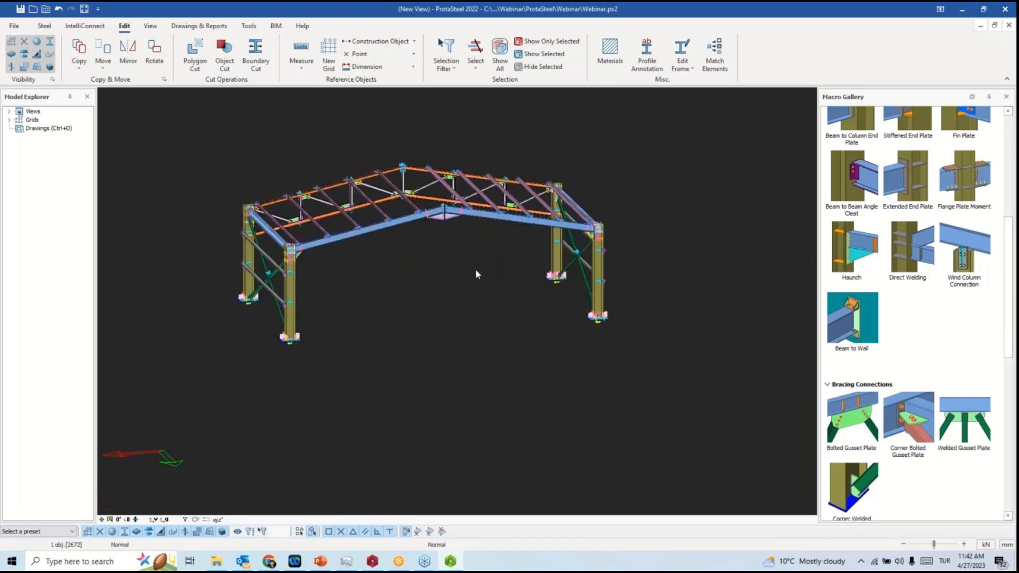
scroll(475, 274, up, 5)
middle_drag(439, 303, 229, 360)
click(244, 374)
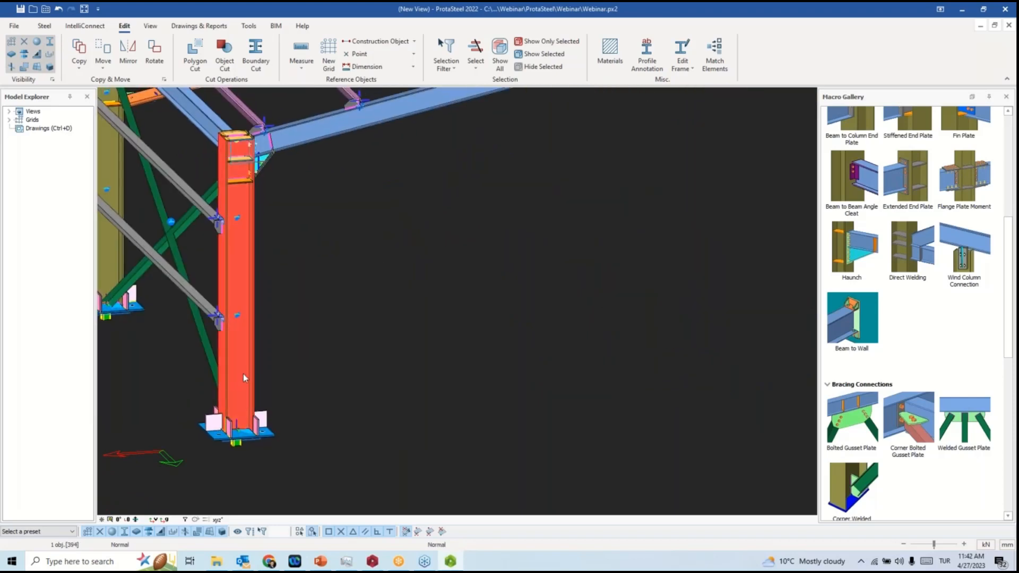
scroll(245, 404, up, 5)
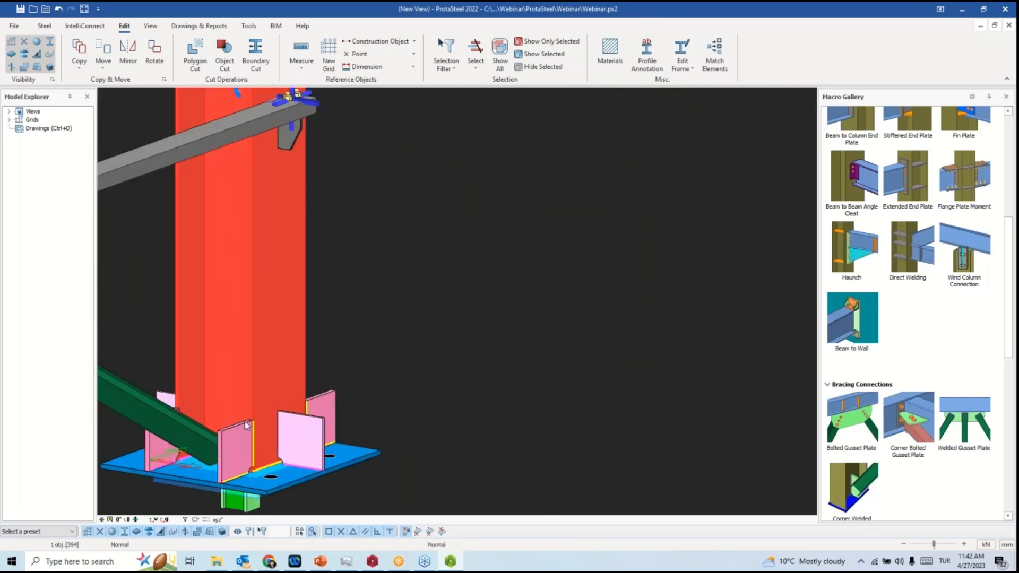
middle_drag(245, 422, 410, 358)
scroll(406, 359, up, 2)
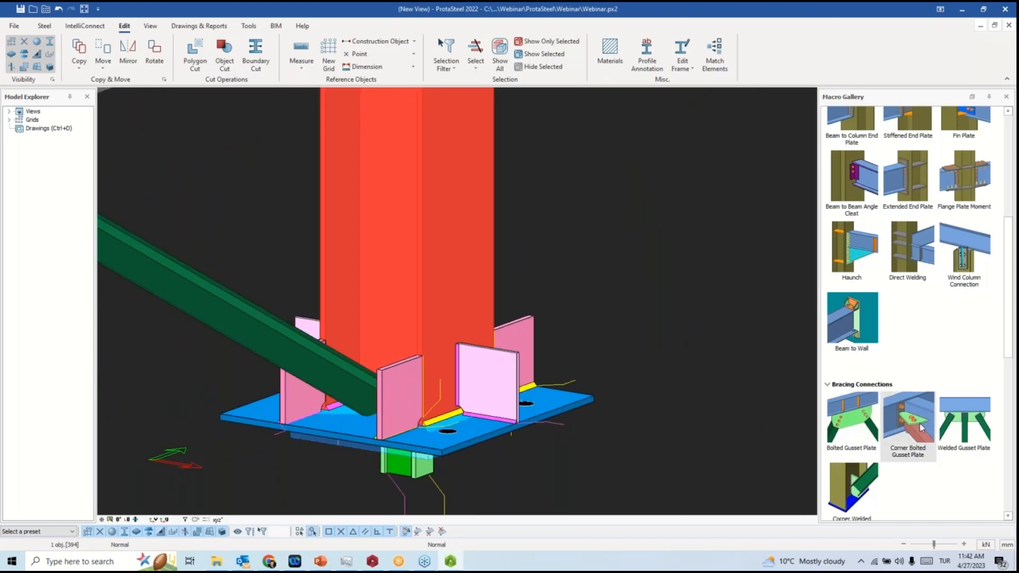
ctrl+click(325, 366)
ctrl+click(333, 439)
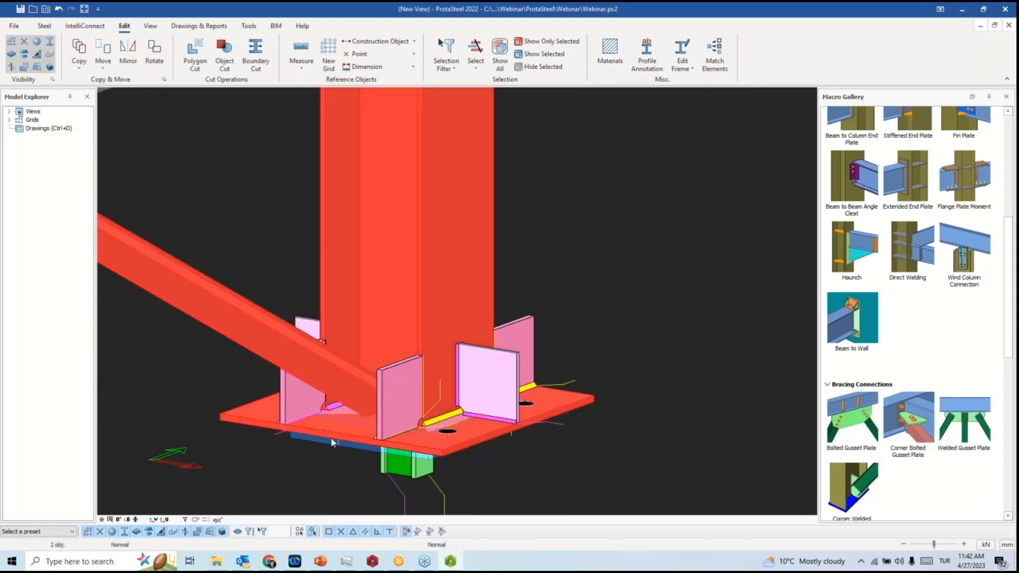
click(294, 464)
Create a Corner Bolted Gusset Plate at the truss-side column base of the opposite braced bay, using its brace and base plate.
scroll(114, 439, down, 6)
click(188, 419)
ctrl+middle_drag(188, 419, 159, 434)
scroll(171, 439, up, 6)
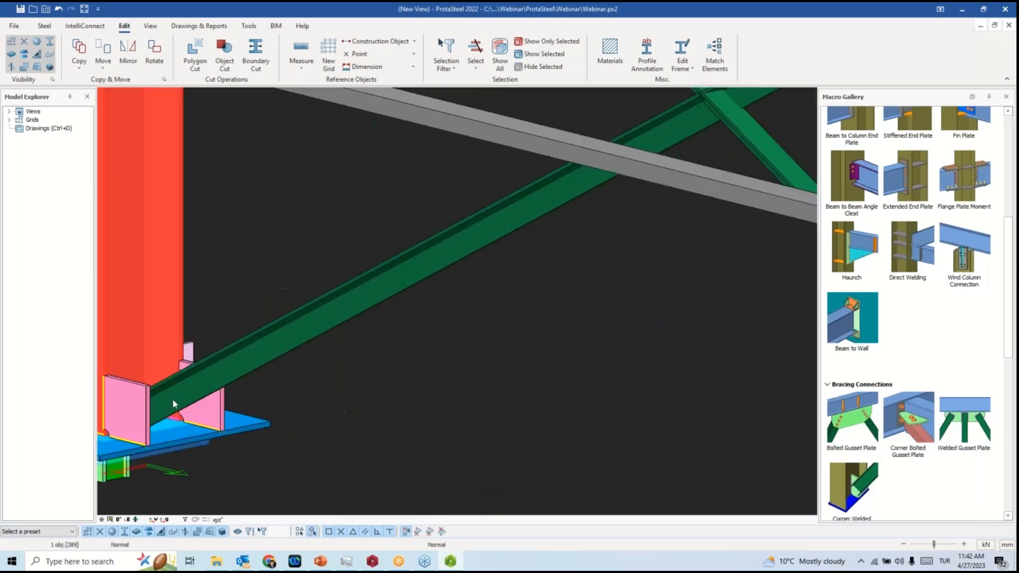
click(716, 454)
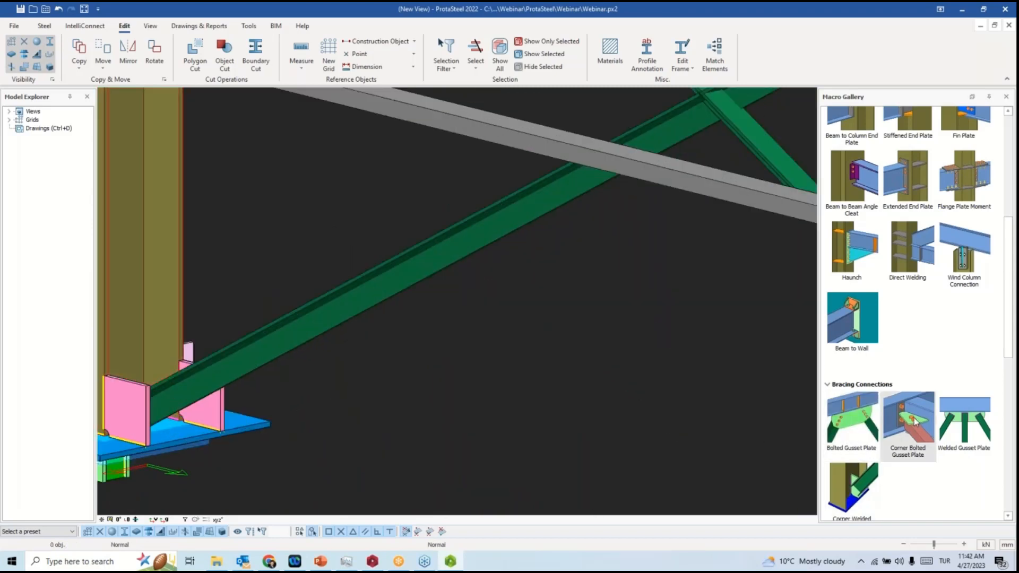
click(913, 420)
click(138, 337)
click(178, 398)
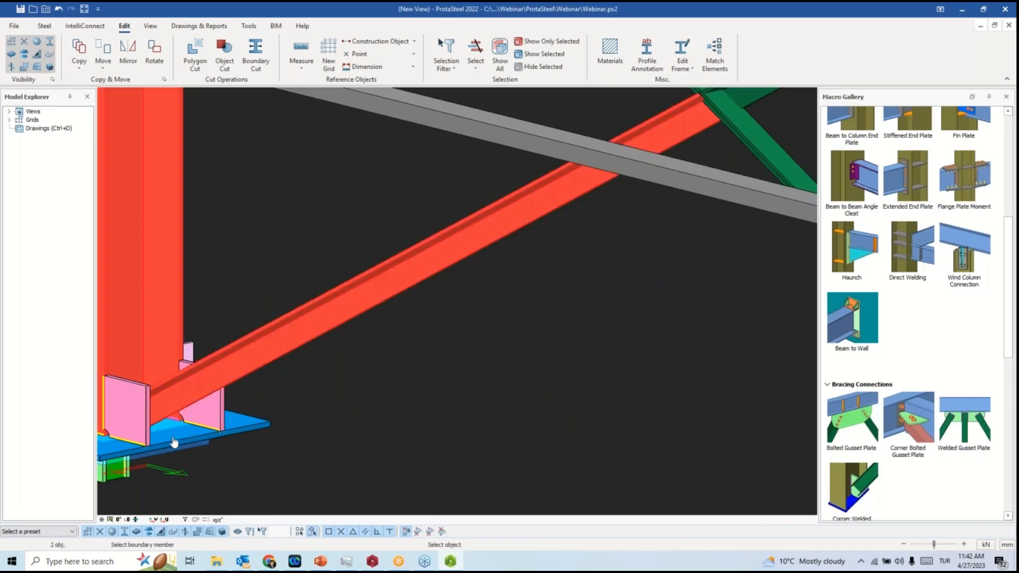
scroll(501, 362, down, 5)
key(Escape)
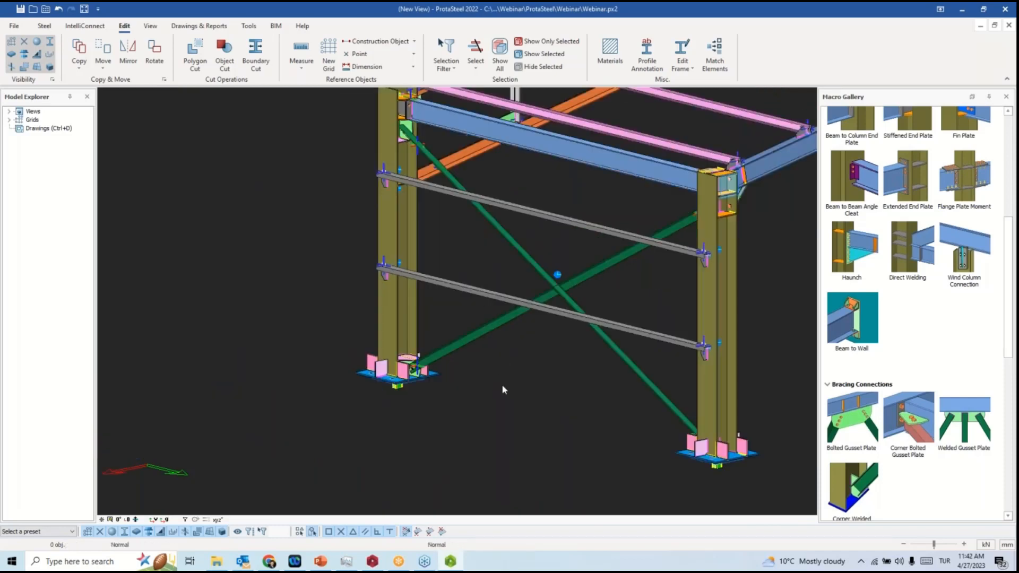
Create a Bolted Gusset Plate at the brace crossing in this bay, with the continuous brace as main profile and the crossing segments as secondaries.
scroll(501, 386, down, 5)
scroll(535, 375, up, 4)
scroll(469, 415, up, 6)
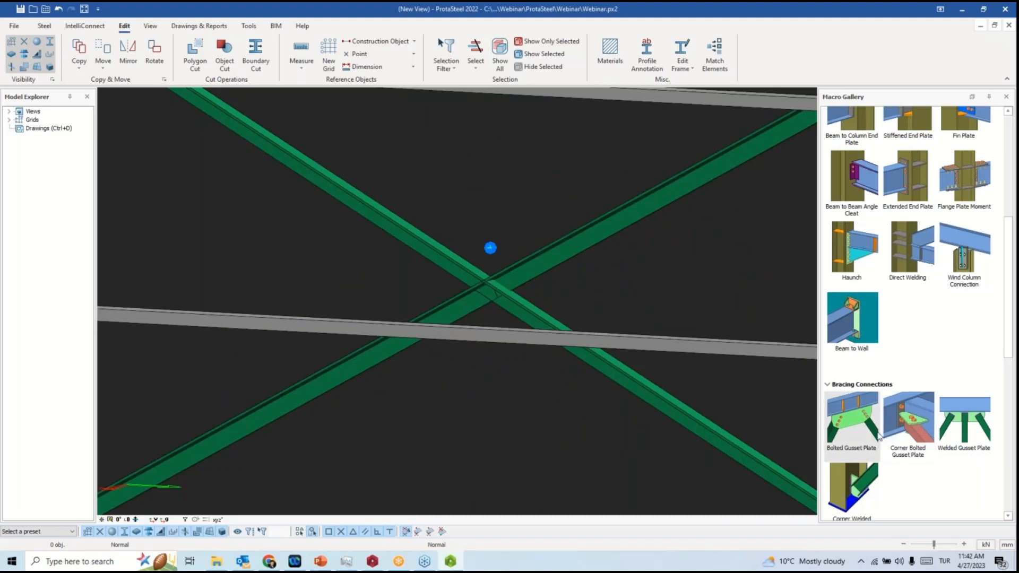
click(852, 429)
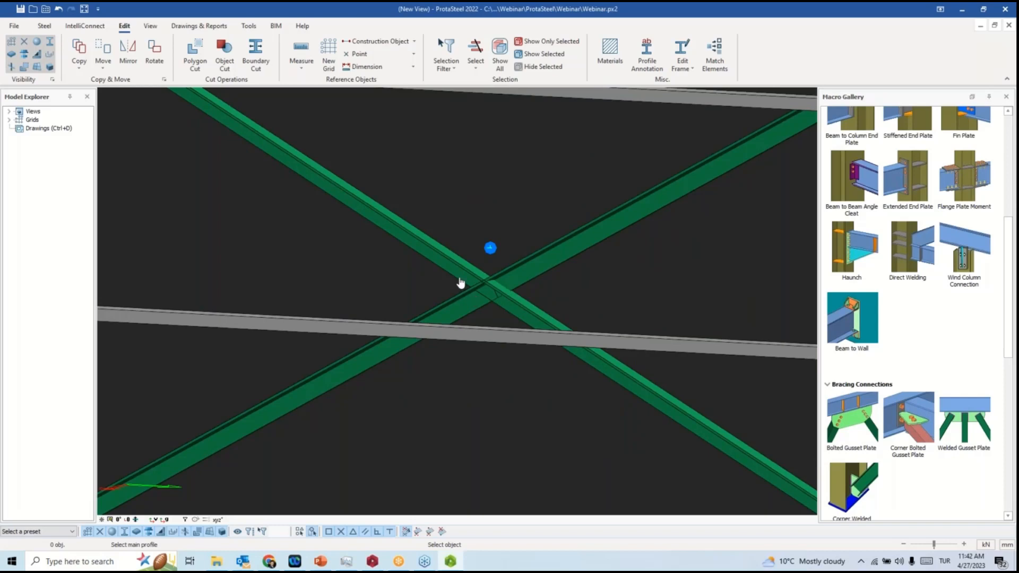
click(442, 271)
click(524, 282)
click(471, 308)
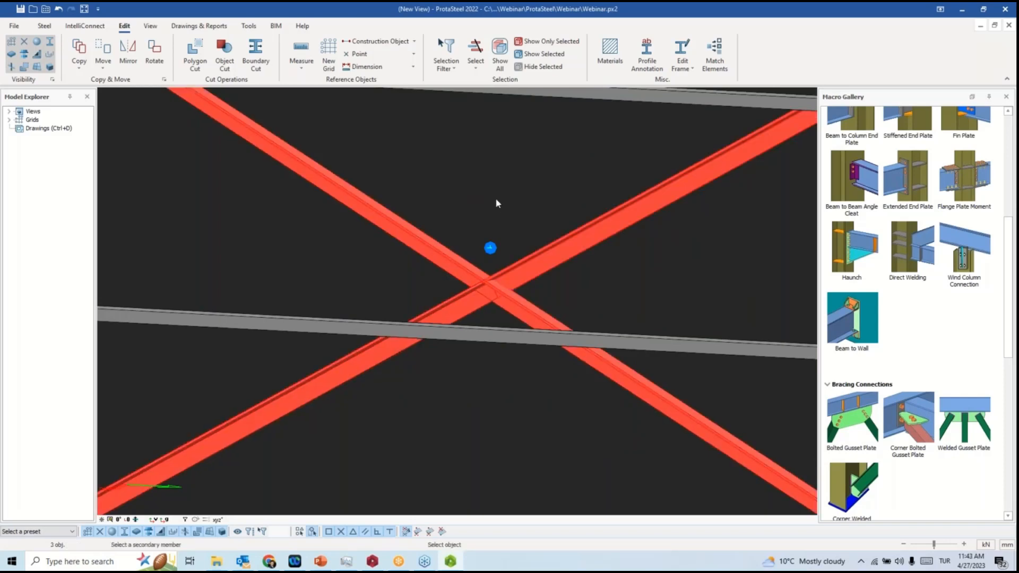
Create a Bolted Gusset Plate at the brace crossing of the other braced bay, joining both segments to the continuous brace.
middle_drag(702, 229, 619, 234)
scroll(521, 262, up, 7)
scroll(408, 283, up, 2)
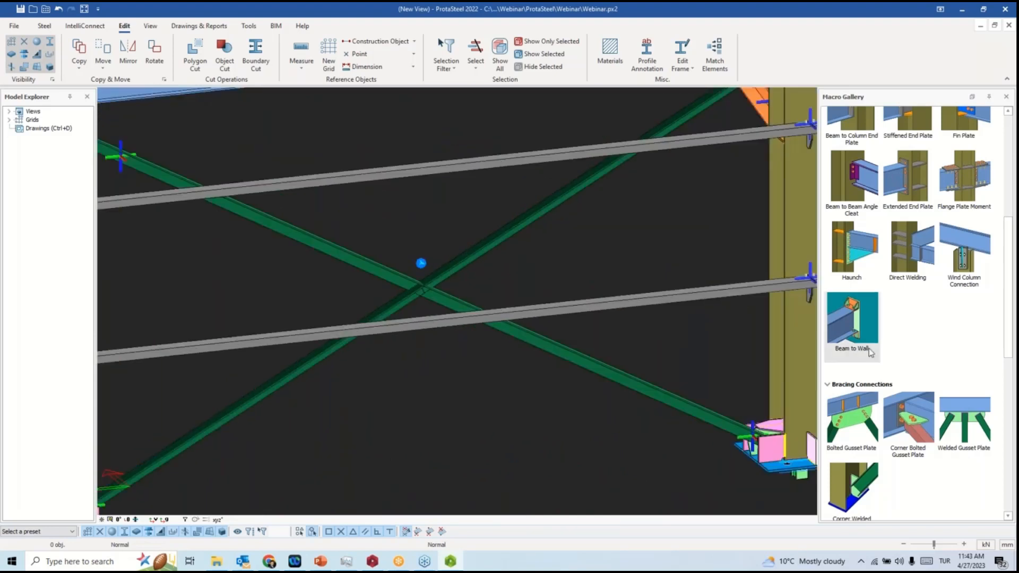
scroll(853, 329, up, 1)
click(865, 458)
click(368, 271)
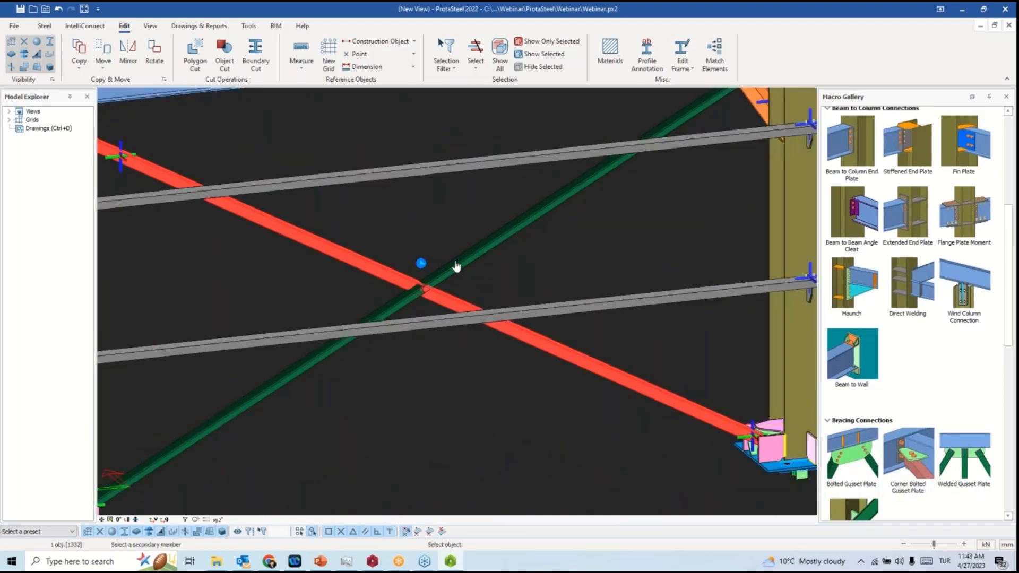
click(454, 266)
click(401, 305)
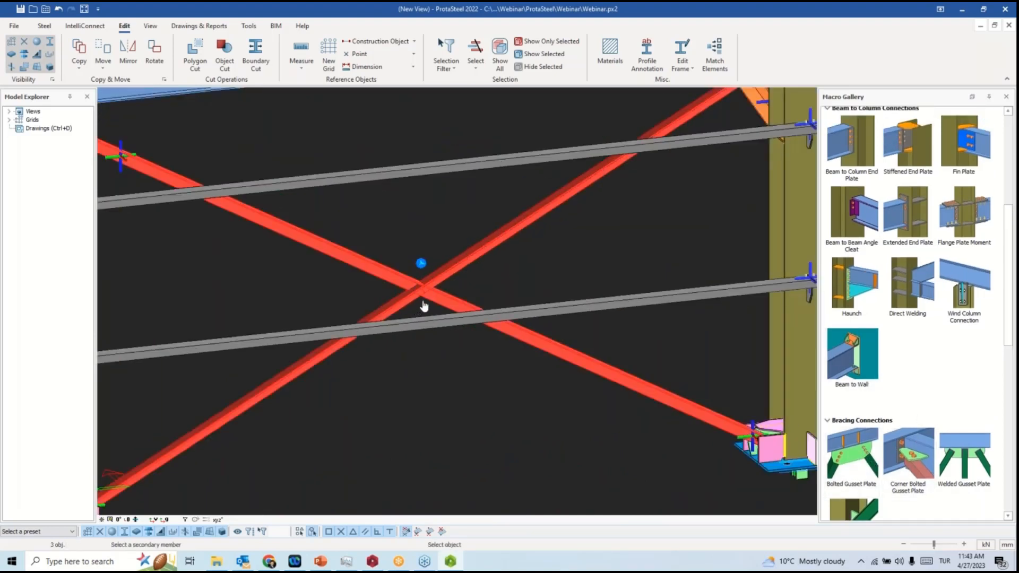
right_click(443, 218)
scroll(440, 261, up, 2)
scroll(440, 261, up, 1)
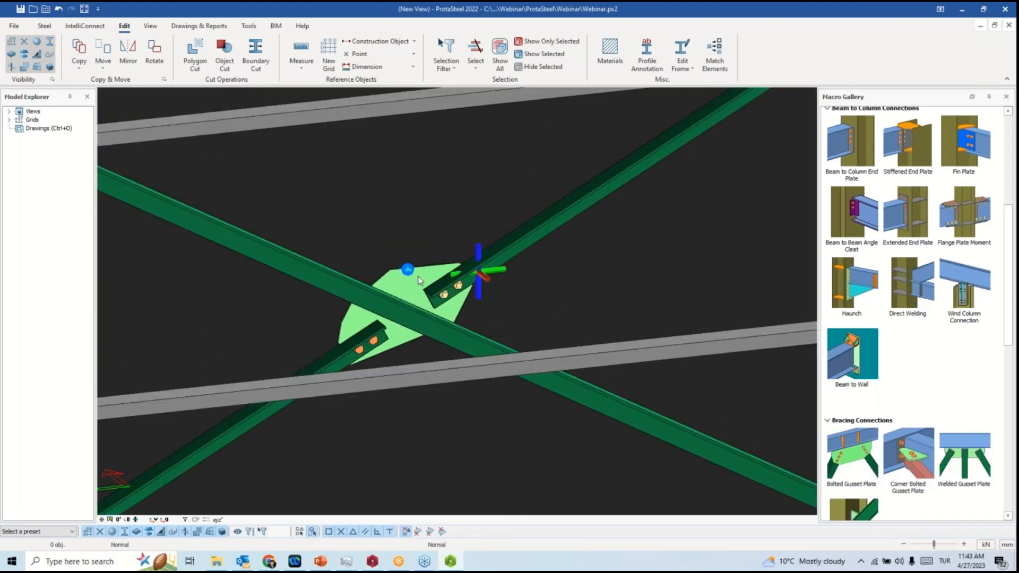
Inspect the macro properties of the Bolted Gusset Plate at the brace crossing, leaving them as they are.
click(419, 279)
click(420, 280)
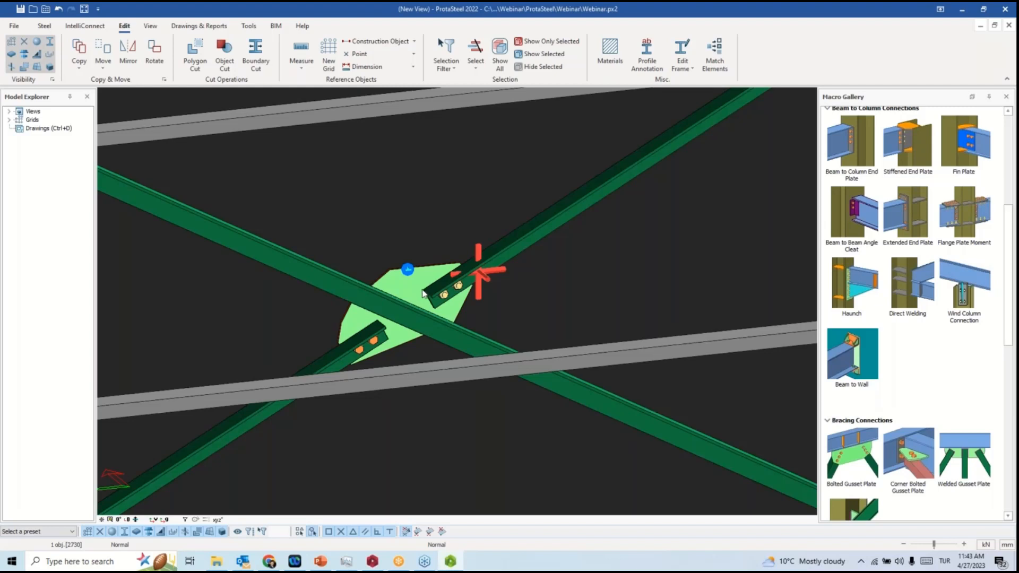
double_click(441, 284)
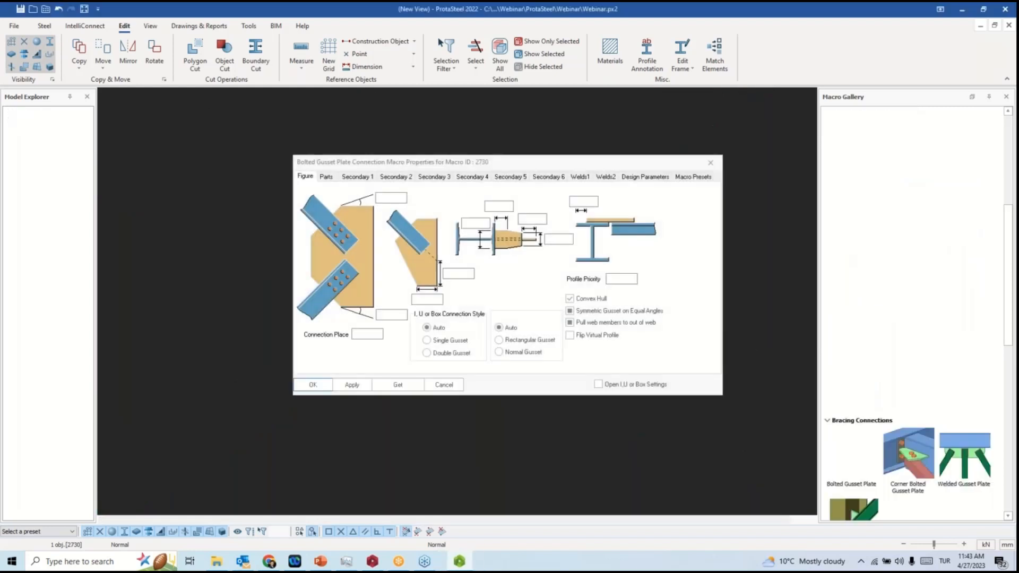
click(710, 162)
Examine the brace connections in both braced bays and the frame as a whole.
scroll(672, 268, down, 5)
scroll(646, 253, down, 3)
scroll(582, 299, up, 3)
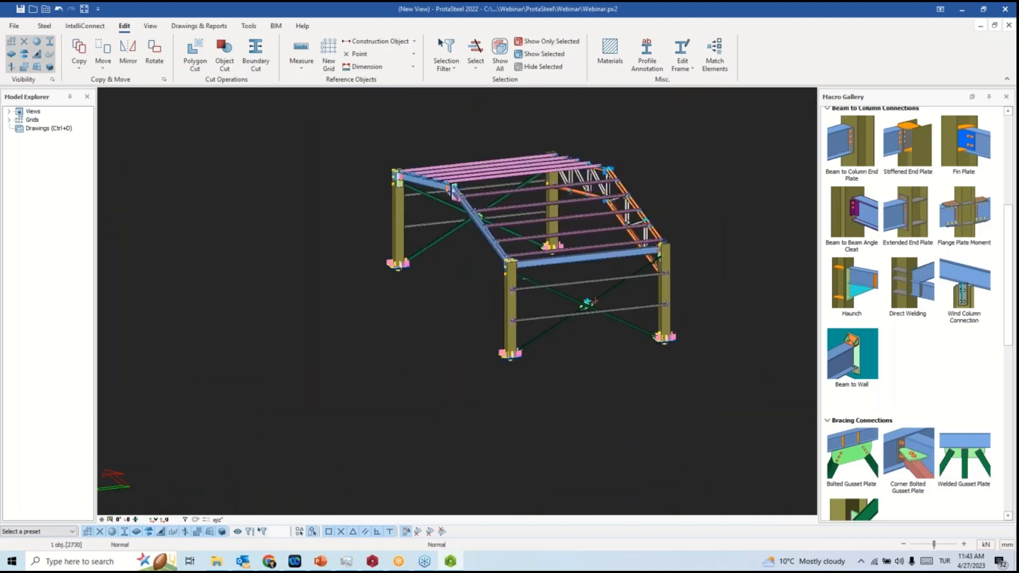
scroll(568, 347, up, 4)
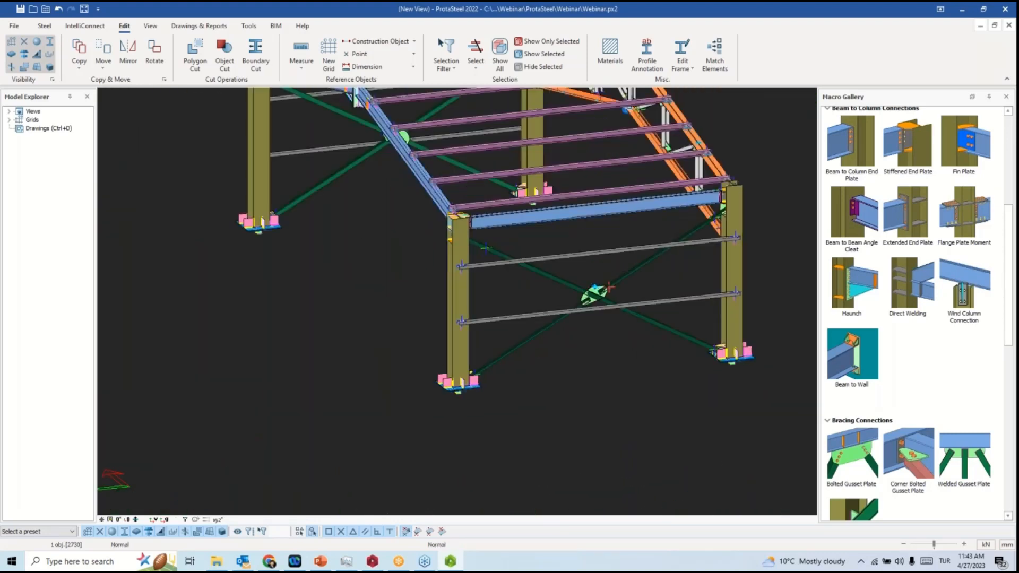
shift+middle_drag(477, 368, 637, 363)
shift+middle_drag(429, 374, 509, 362)
scroll(460, 378, down, 3)
scroll(460, 379, down, 2)
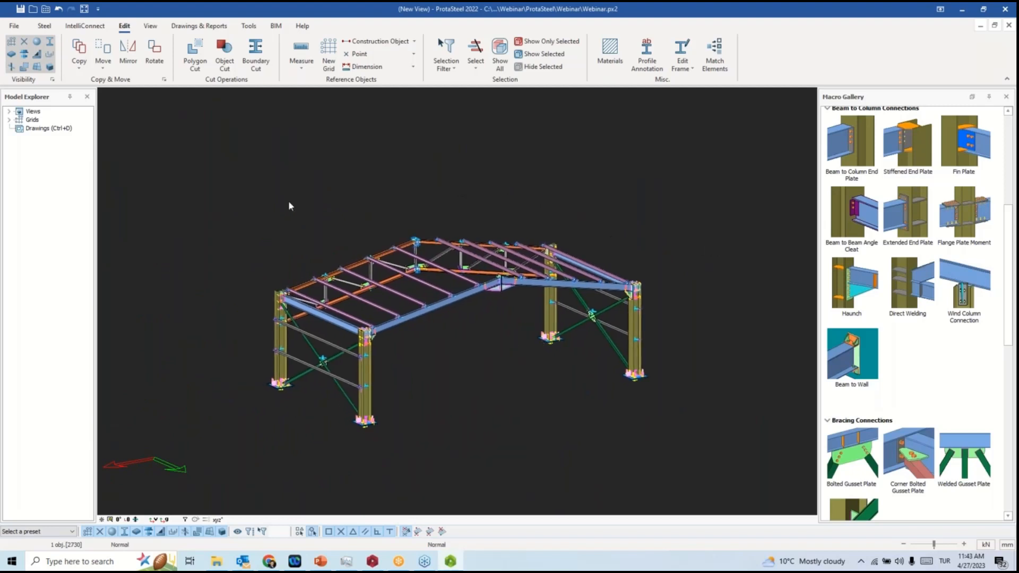
Create views on all lines and levels of the building grid.
scroll(284, 217, down, 5)
scroll(352, 305, up, 3)
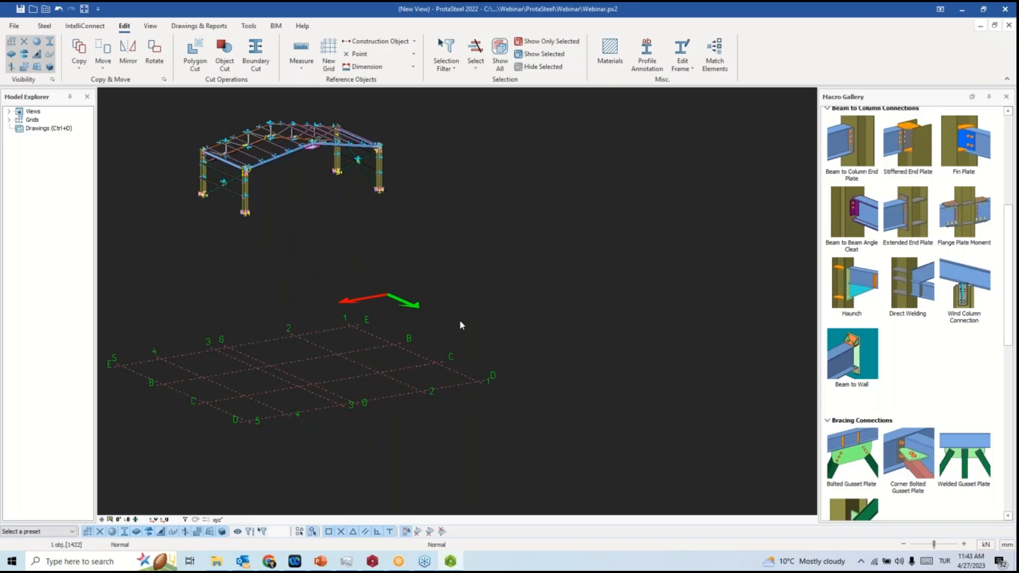
right_click(444, 256)
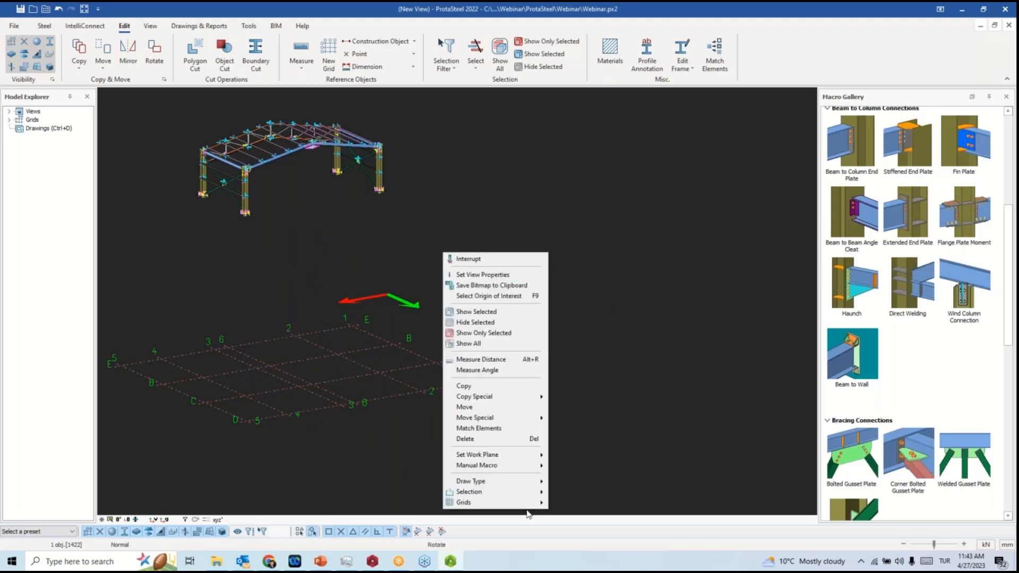
mouse_move(530, 503)
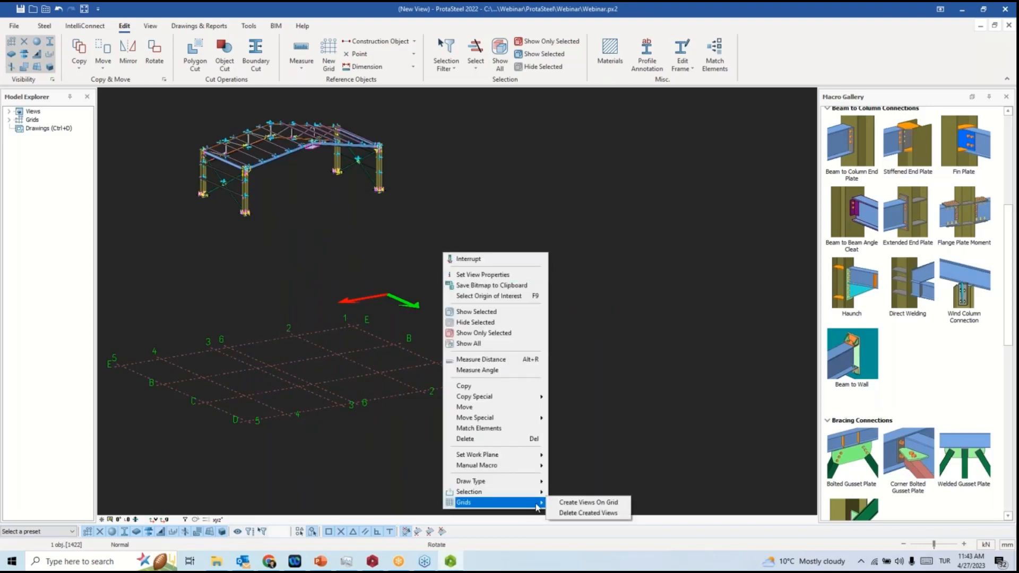
click(576, 502)
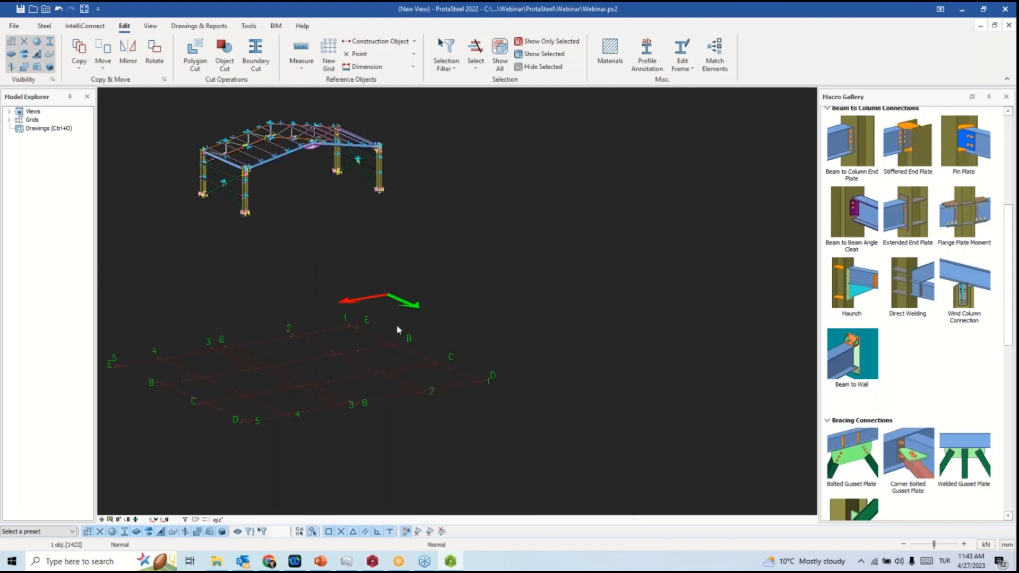
Look at the generated views on grid lines E, 6 and 3, ending in the 3D view.
click(9, 111)
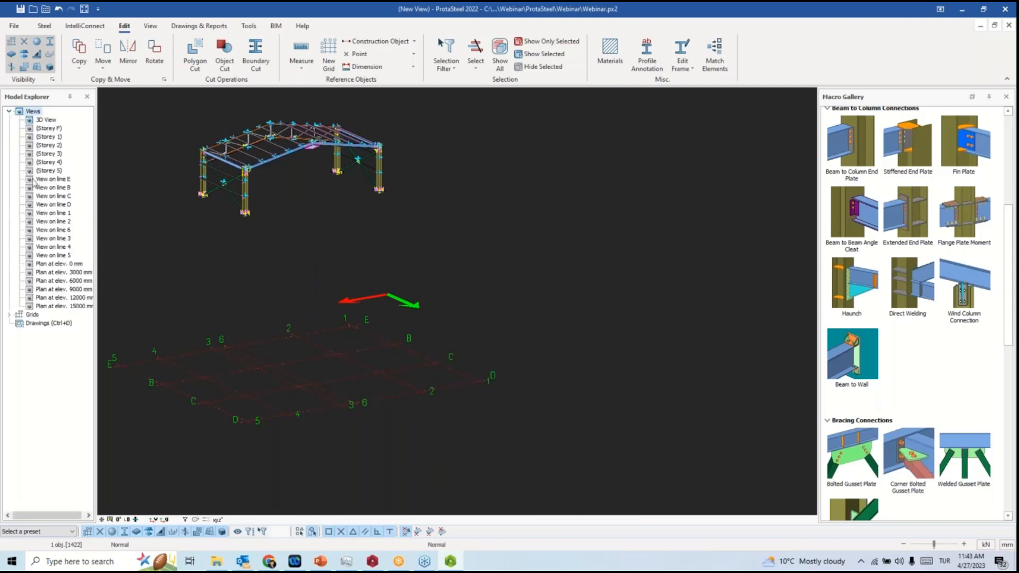
double_click(51, 180)
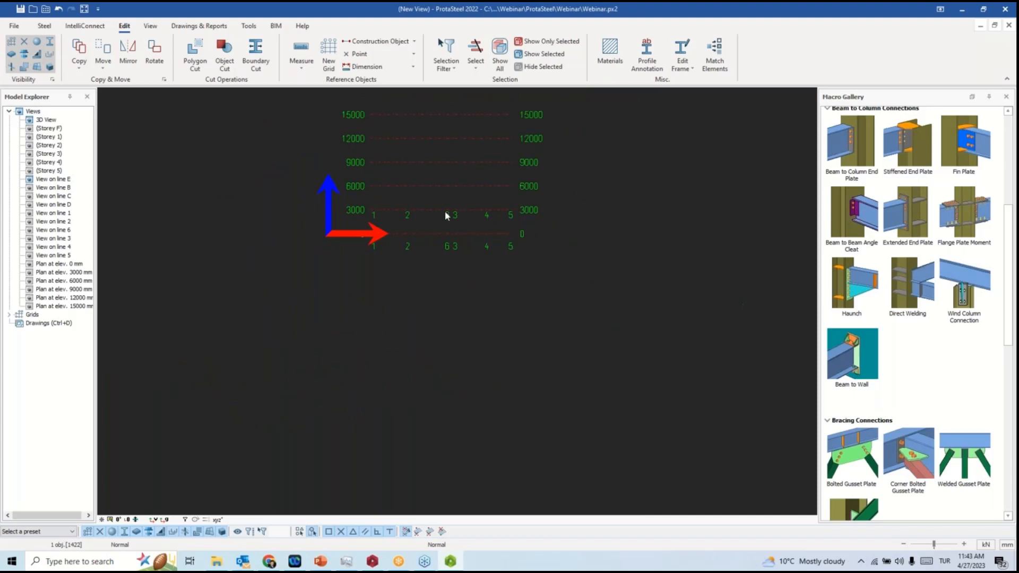
double_click(53, 229)
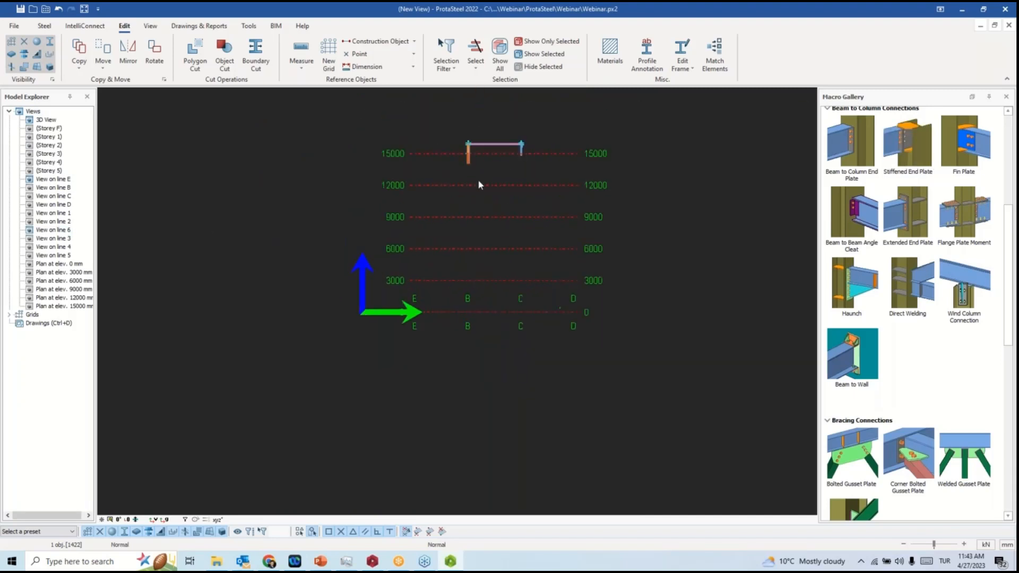
double_click(53, 241)
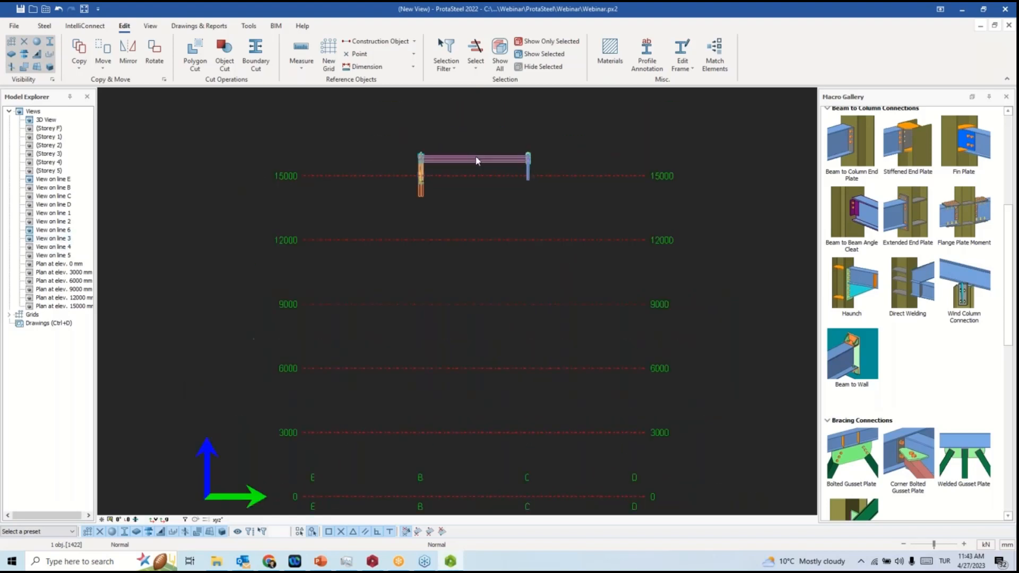
double_click(45, 120)
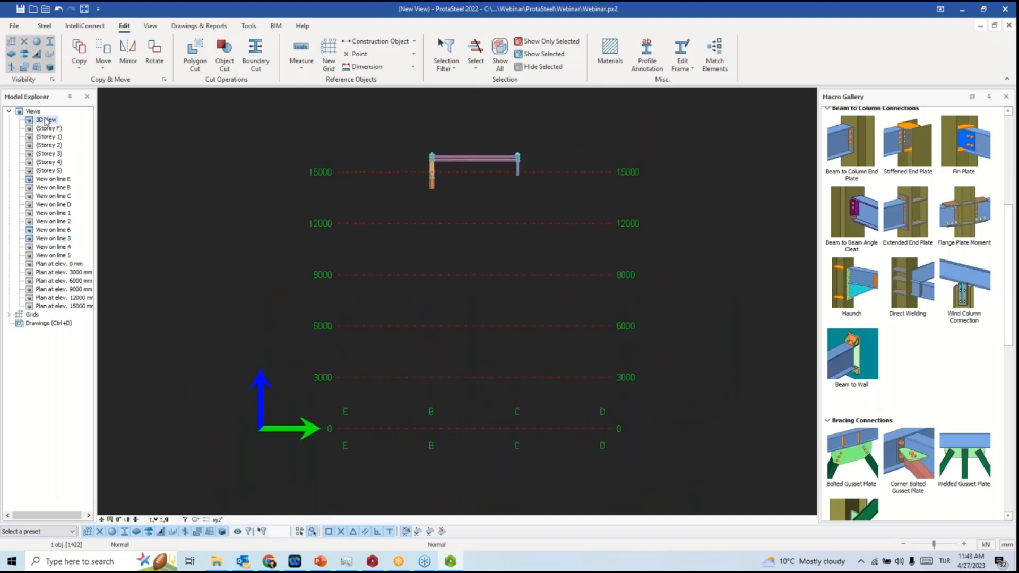
Show all hidden objects of the building in the 3D view.
scroll(404, 228, down, 3)
right_click(481, 178)
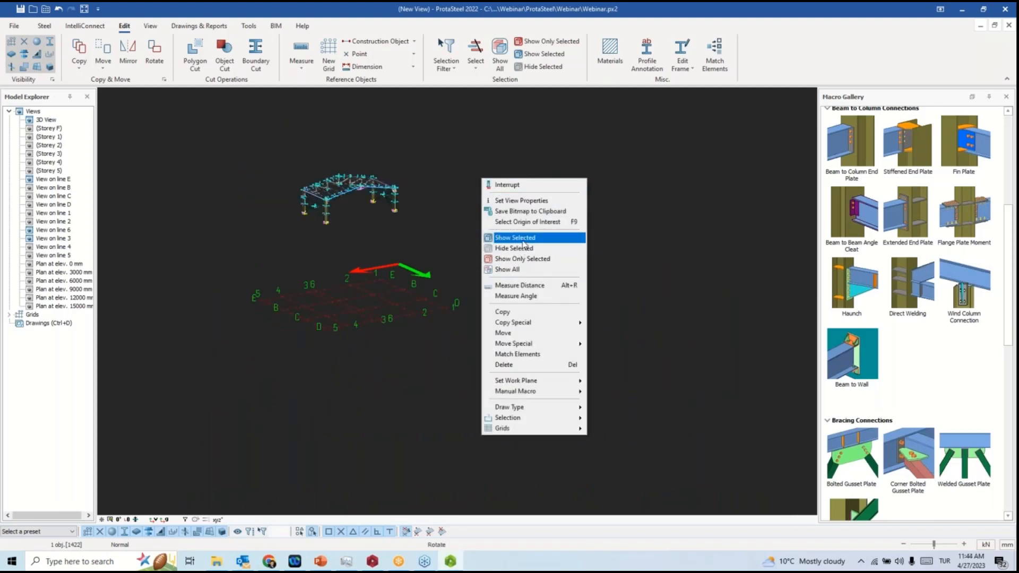
click(518, 269)
ctrl+middle_drag(519, 264, 173, 246)
Examine the truss elevation in the view on line B and return to the 3D view.
double_click(53, 188)
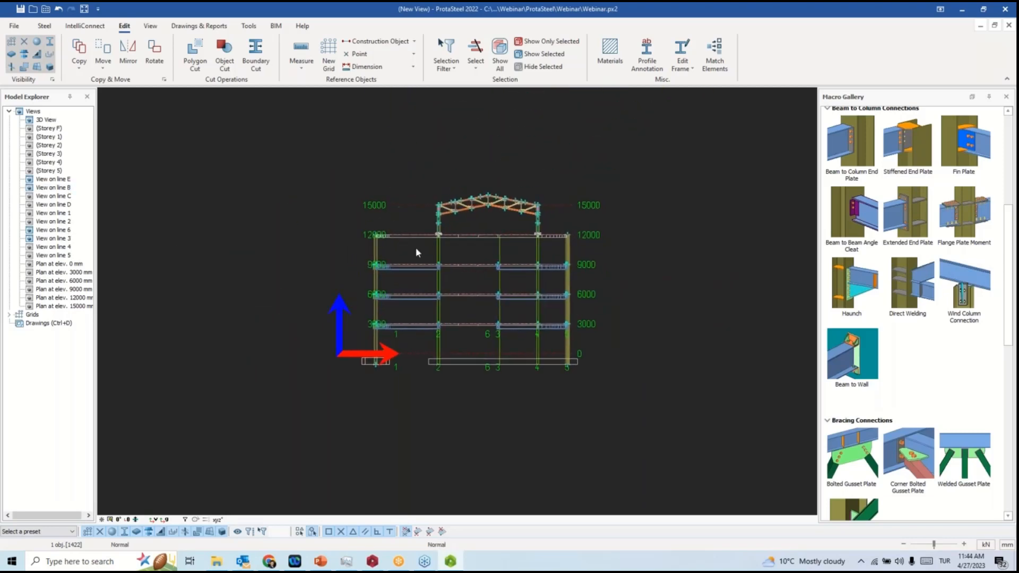
scroll(456, 217, up, 3)
middle_drag(626, 340, 622, 212)
scroll(552, 216, down, 1)
middle_drag(474, 159, 454, 244)
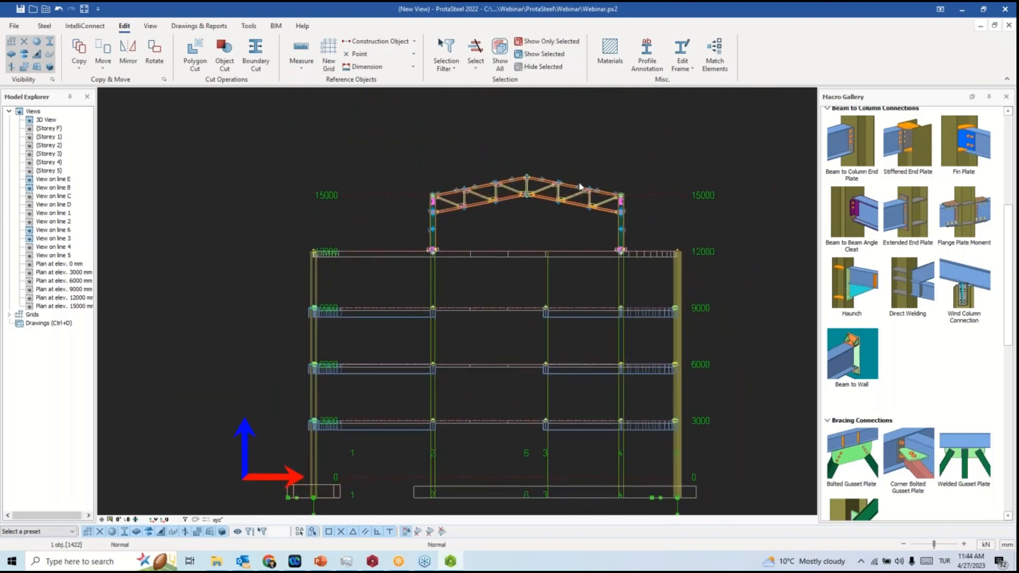
scroll(525, 212, up, 2)
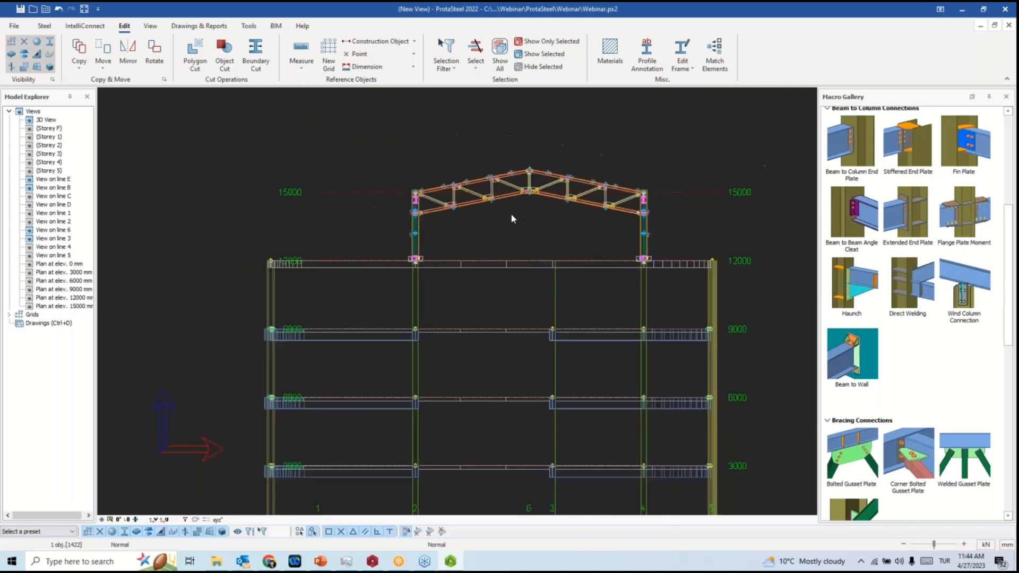
double_click(32, 120)
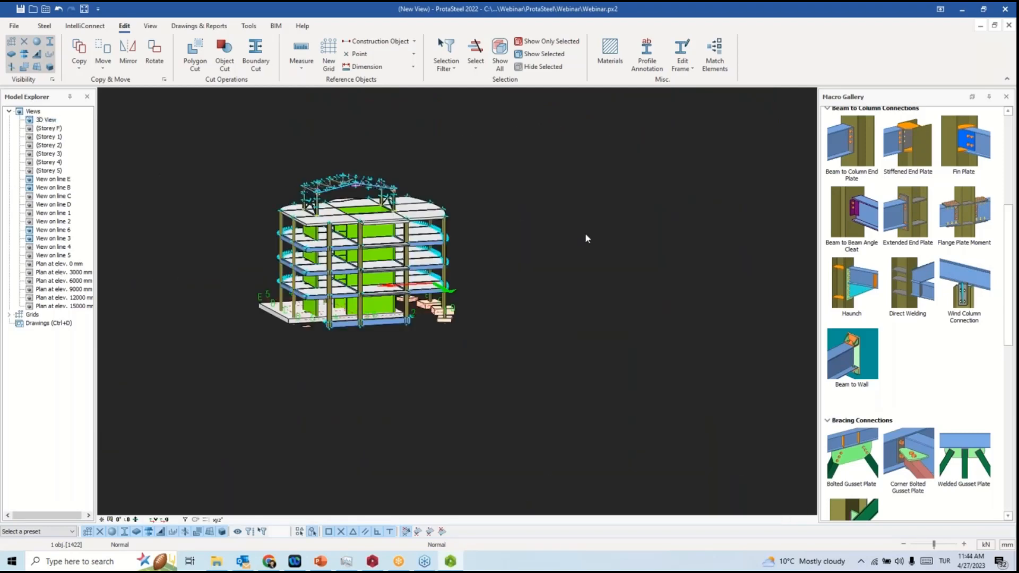
From the plan orientation, create a two-point view along grid line C through the portal frame and check its elevation.
key(ctrl+p)
scroll(318, 215, up, 5)
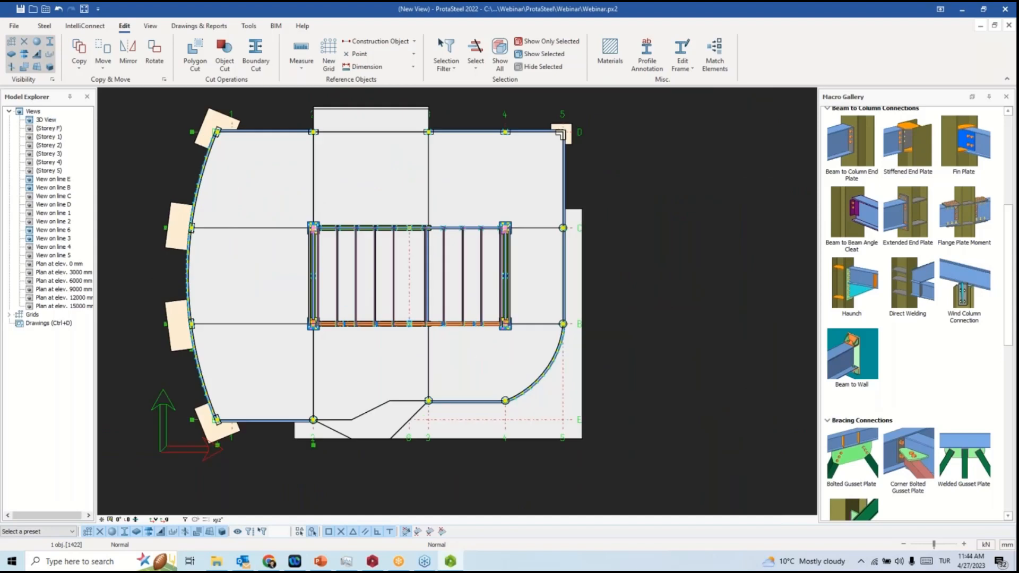
middle_drag(578, 225, 499, 211)
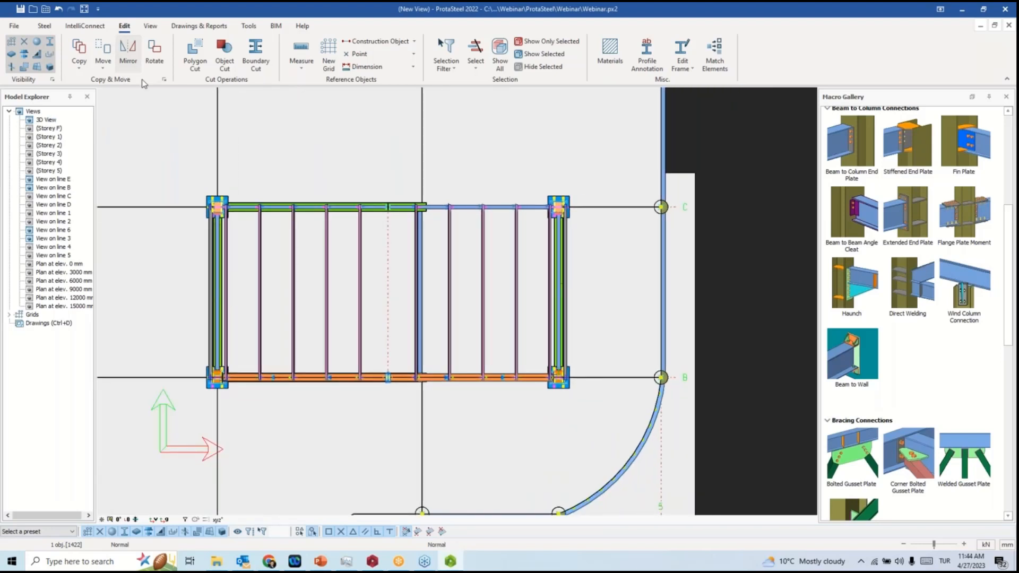
click(150, 26)
click(109, 67)
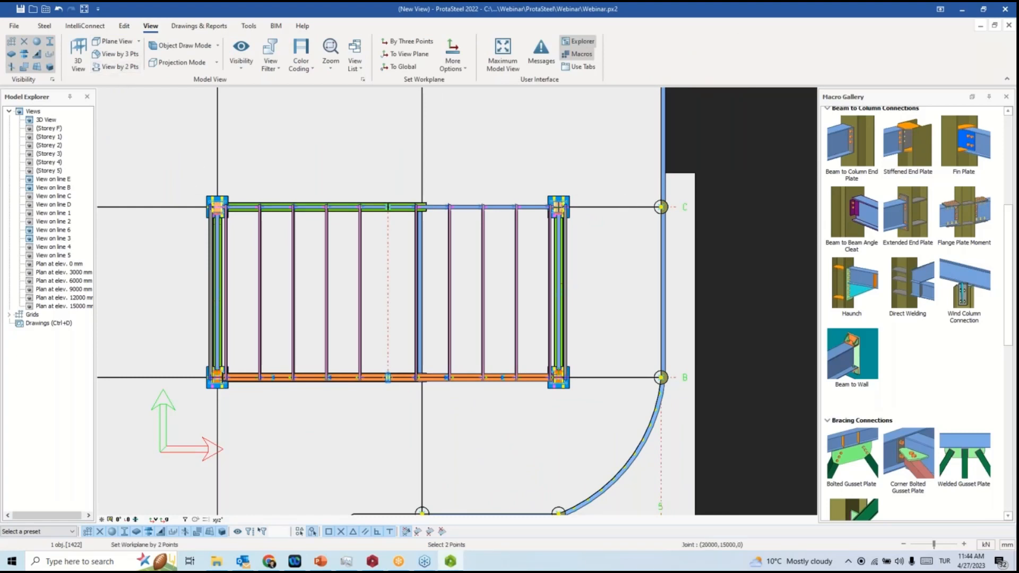
click(558, 206)
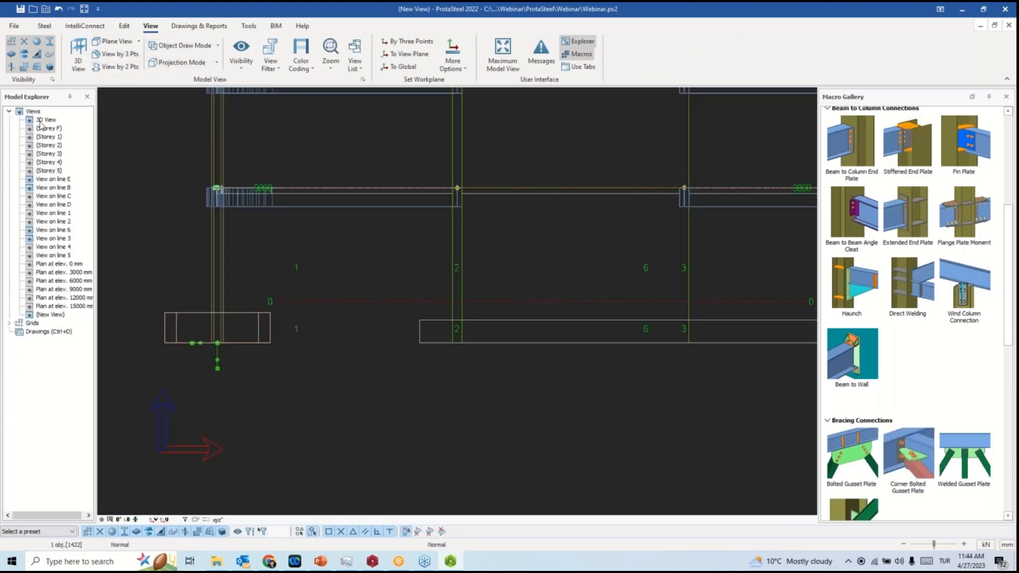
scroll(374, 241, down, 4)
middle_drag(446, 207, 413, 379)
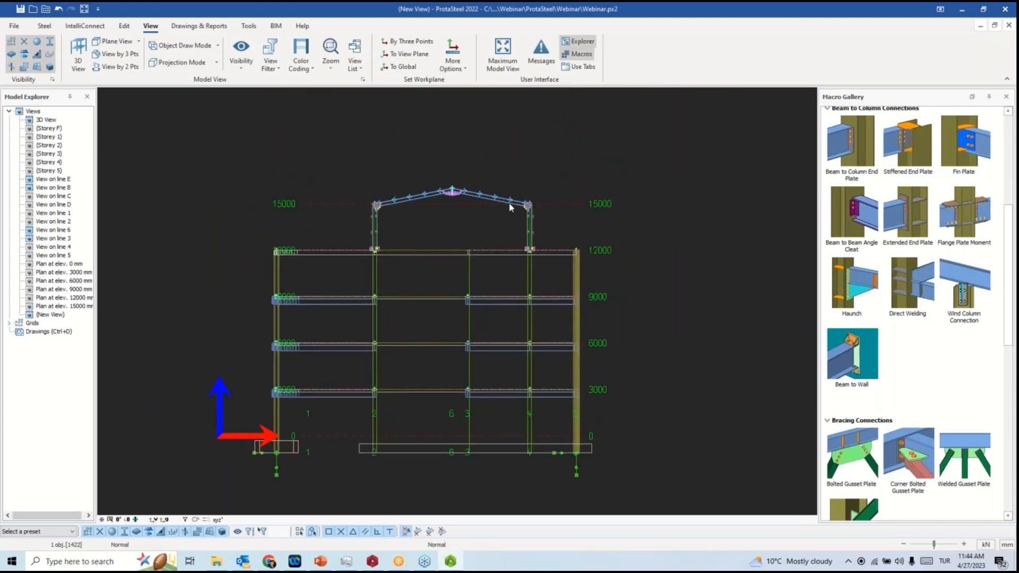
scroll(511, 205, up, 4)
middle_drag(454, 218, 557, 230)
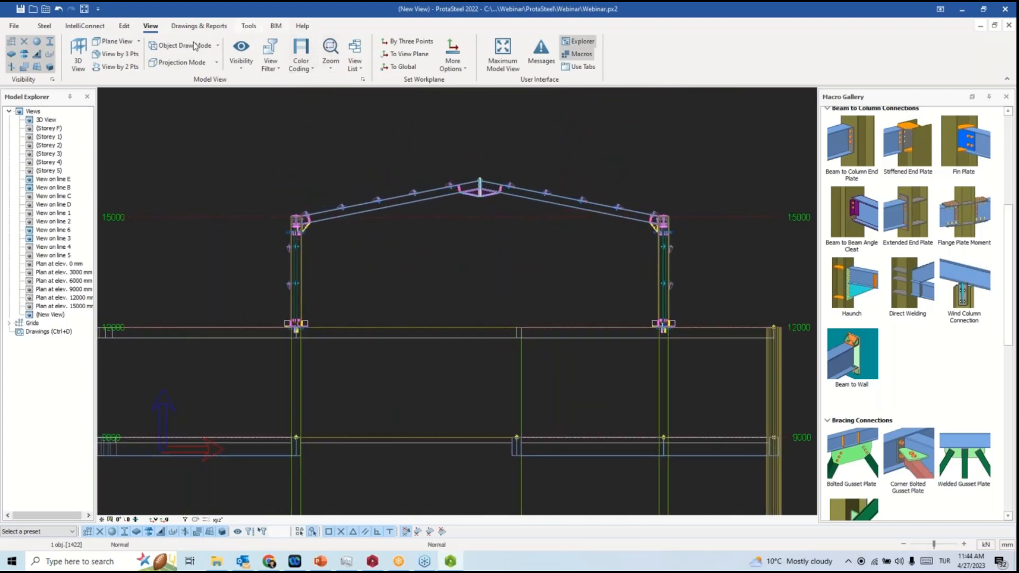
Create another two-point view from the 3D view's plan orientation along grid line B through the roof truss.
double_click(43, 121)
middle_drag(392, 237, 401, 148)
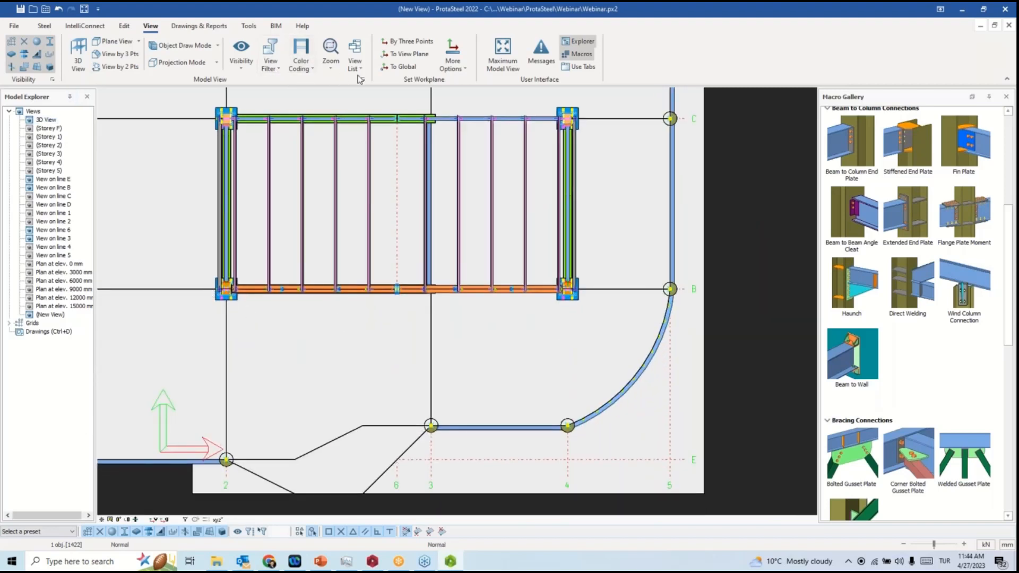
click(116, 66)
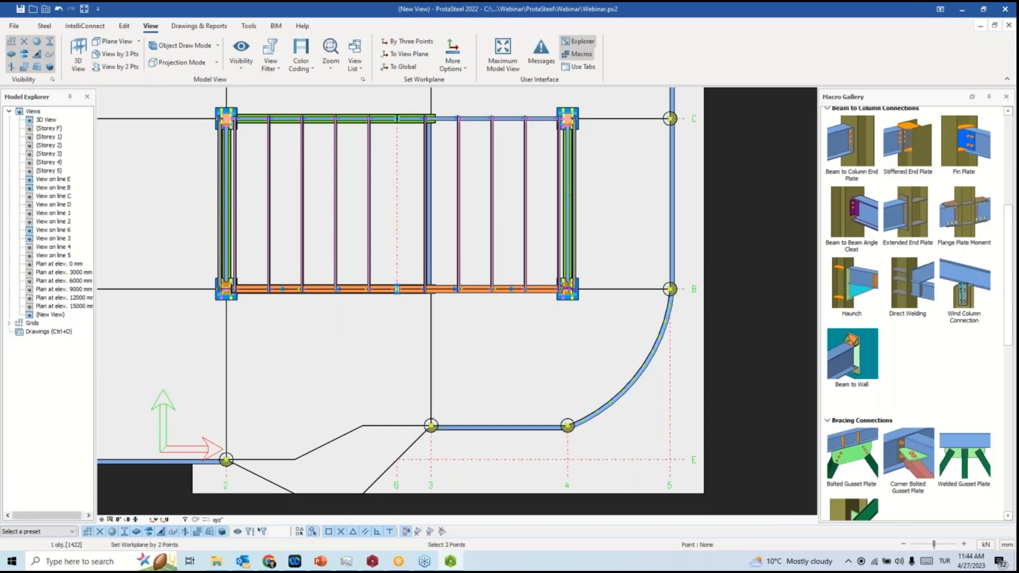
click(568, 289)
middle_drag(561, 188, 496, 429)
scroll(496, 429, down, 2)
middle_drag(544, 139, 507, 249)
scroll(528, 240, up, 3)
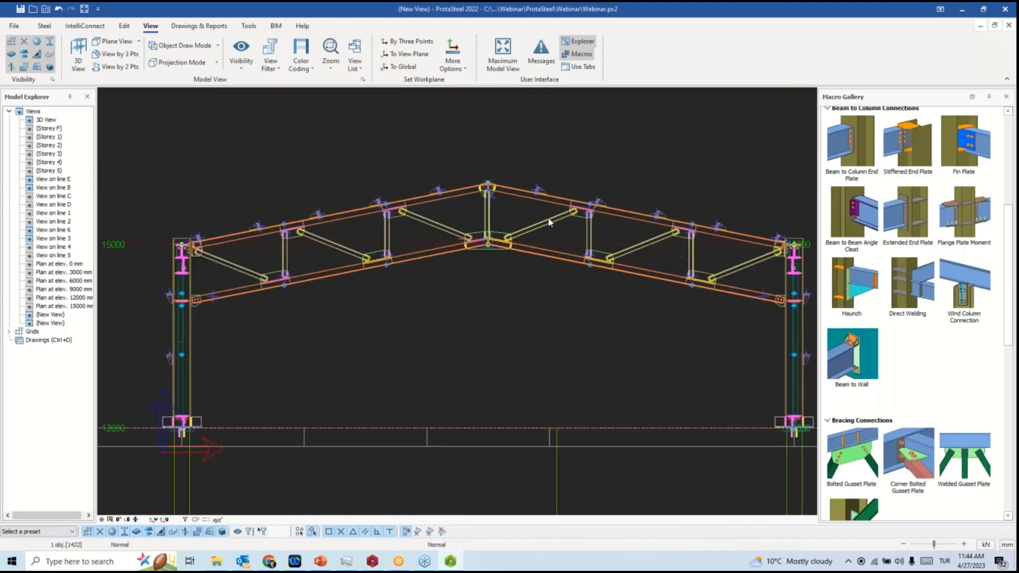
Return to the 3D view and examine the roof frame and its eaves connection at the corner column.
double_click(48, 120)
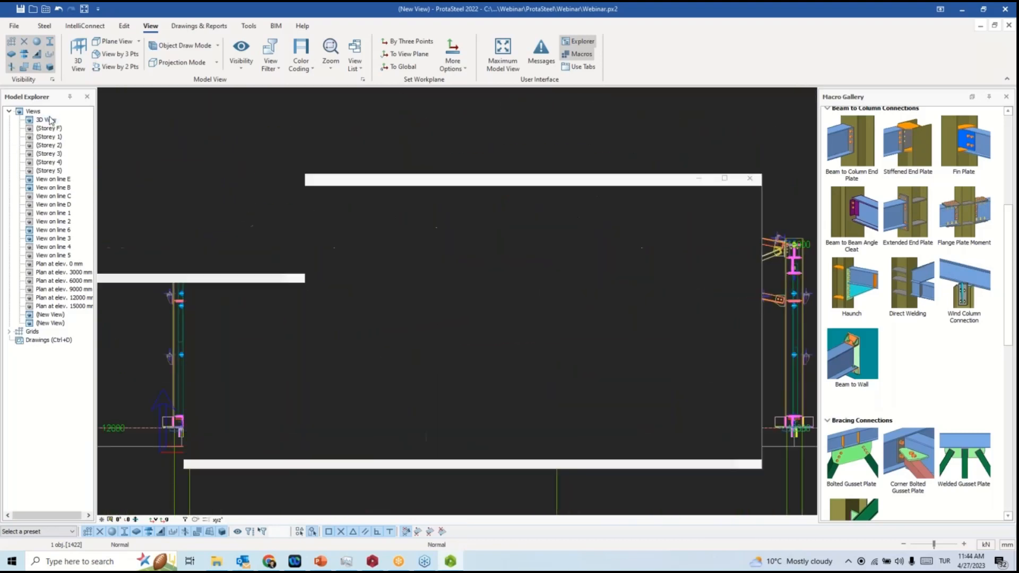
ctrl+middle_drag(492, 257, 412, 497)
right_click(411, 497)
click(132, 310)
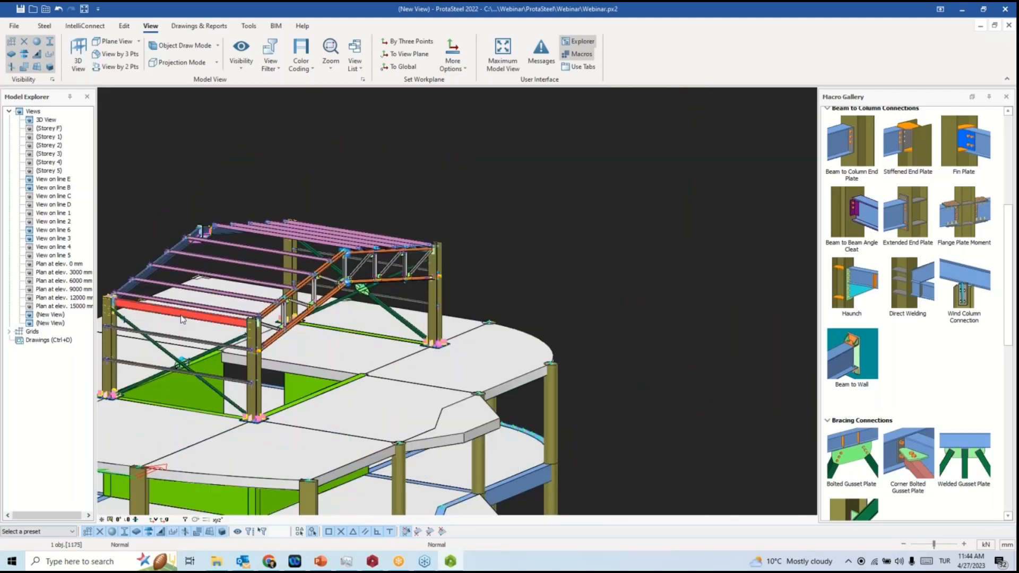
ctrl+middle_drag(458, 401, 96, 318)
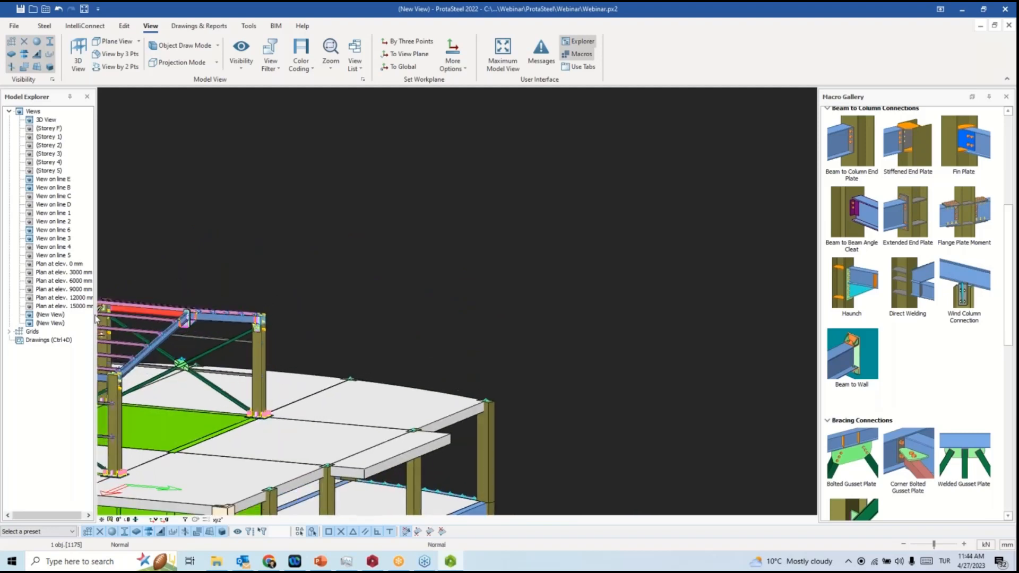
scroll(256, 326, up, 3)
middle_drag(269, 342, 316, 283)
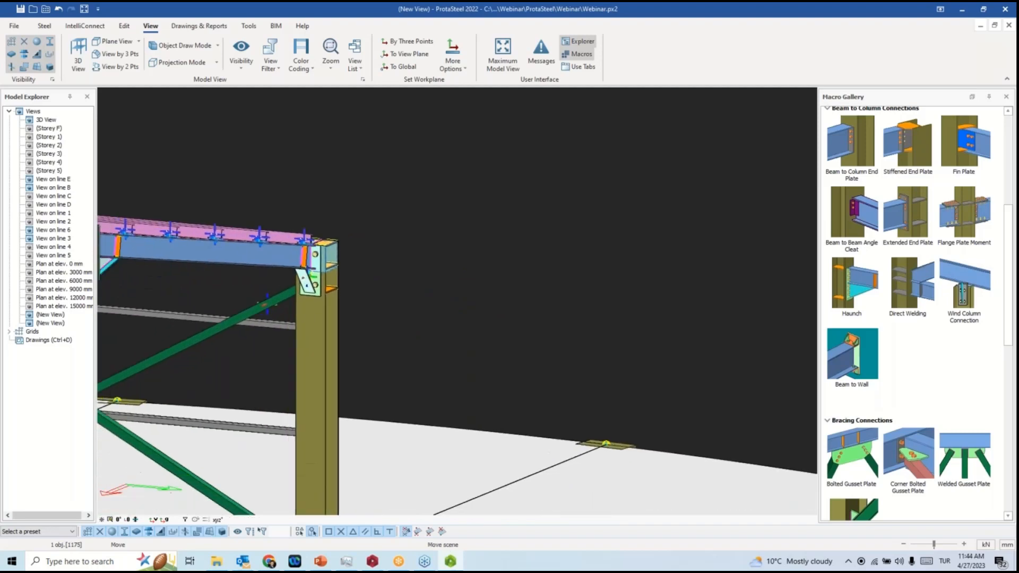
scroll(360, 248, down, 2)
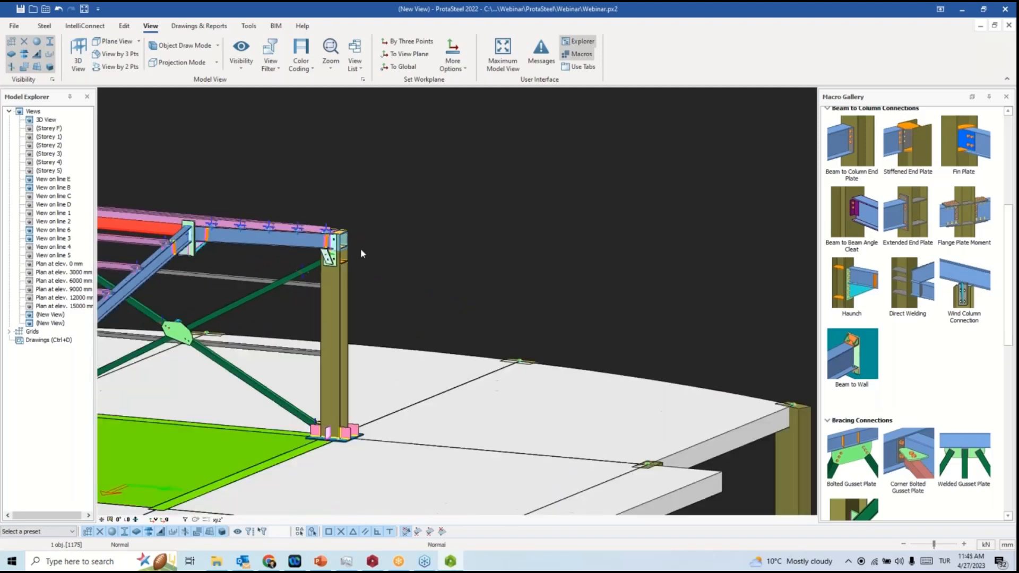
scroll(363, 247, up, 1)
scroll(364, 244, down, 1)
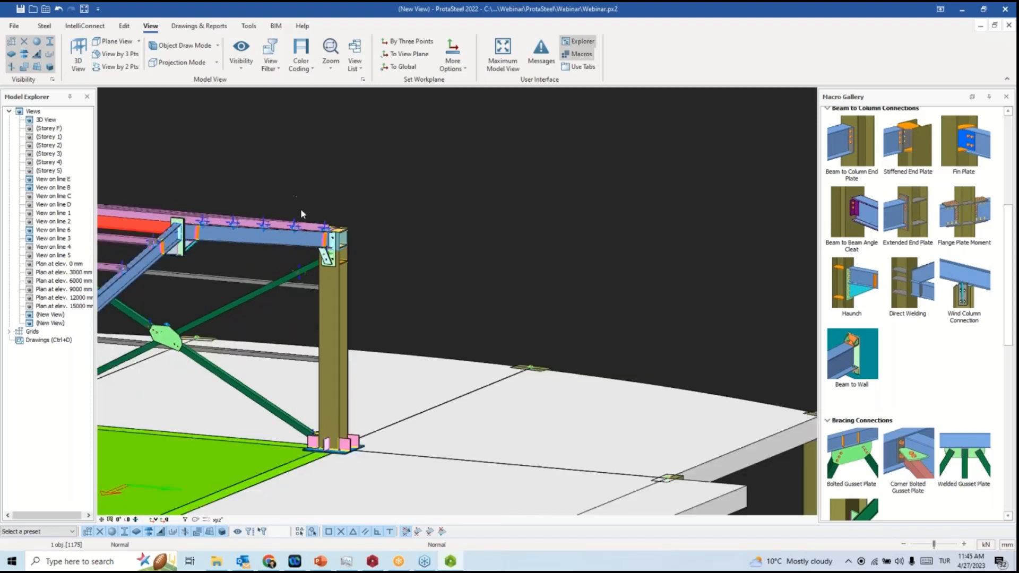
Select the eaves connection parts at the top of the corner column and add a detail item named Detail A.
drag(301, 205, 307, 185)
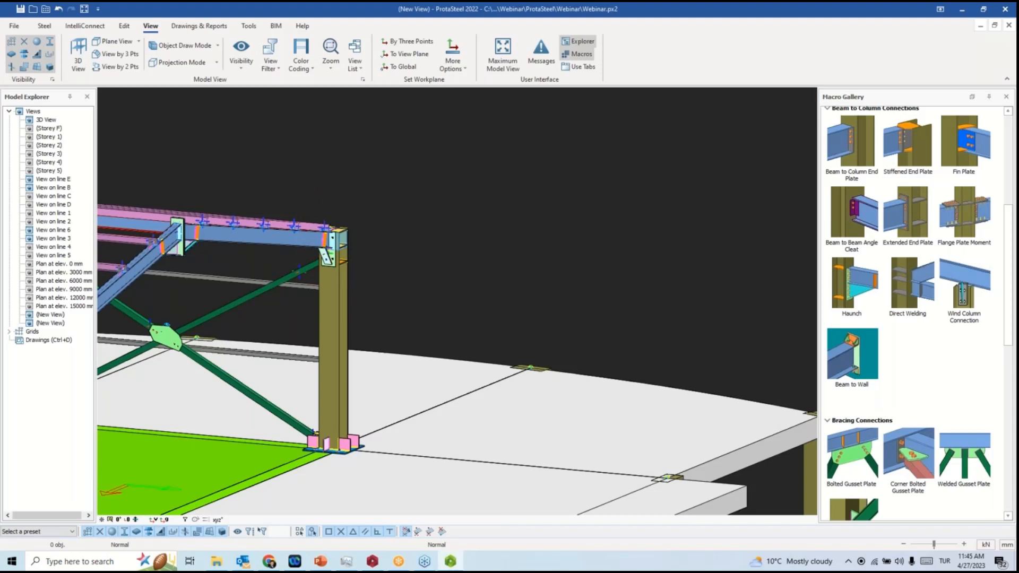
scroll(325, 212, up, 2)
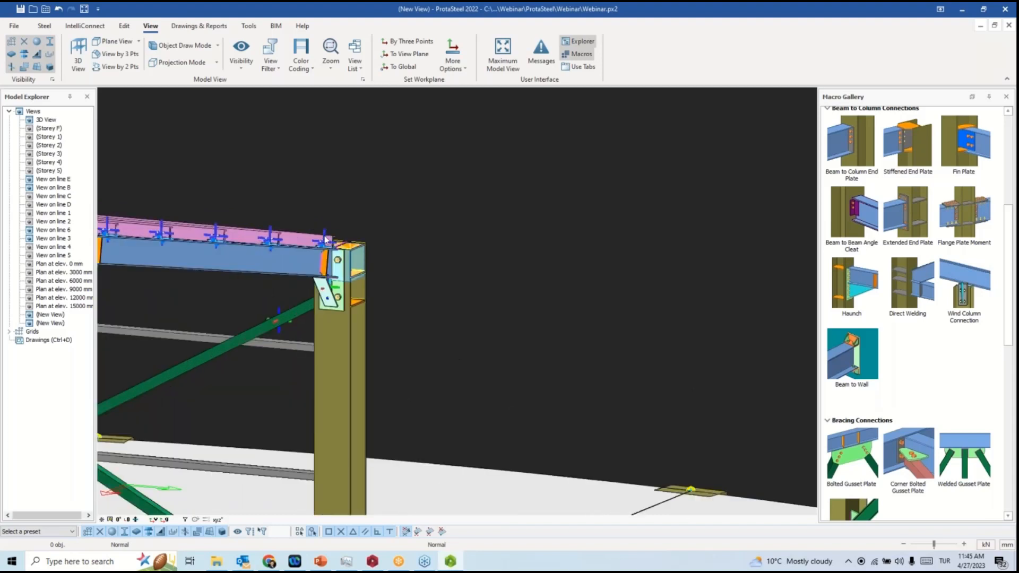
drag(302, 218, 377, 333)
scroll(325, 234, up, 2)
scroll(325, 233, up, 2)
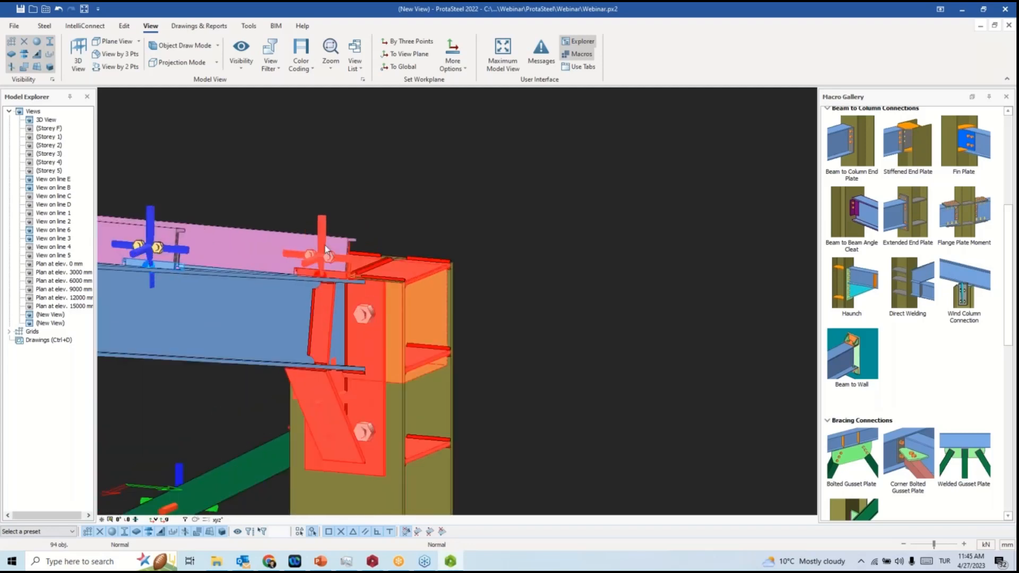
mouse_move(432, 256)
ctrl+middle_down()
mouse_move(313, 268)
mouse_move(403, 287)
mouse_move(447, 243)
ctrl+middle_up()
scroll(447, 243, down, 3)
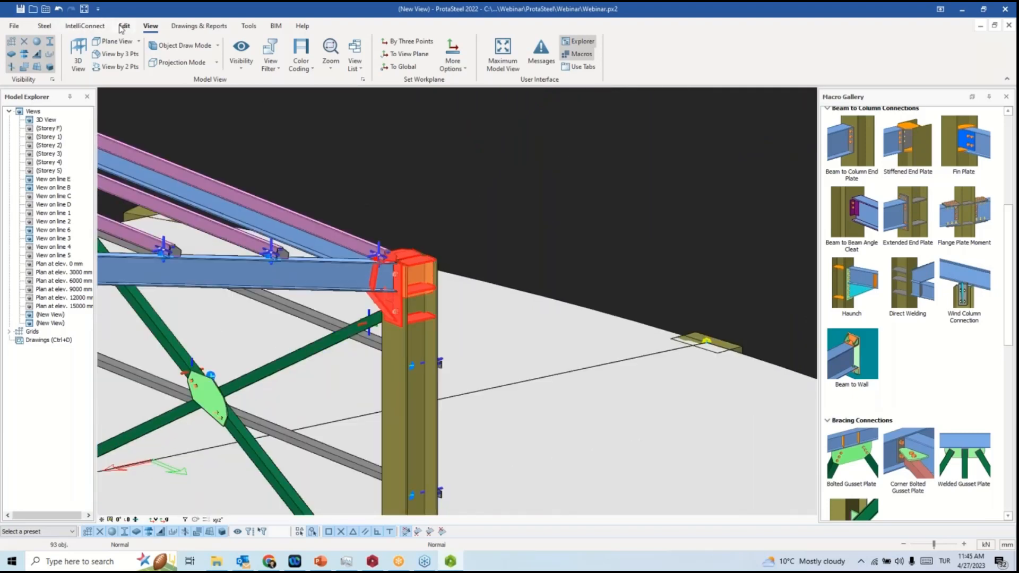
click(45, 26)
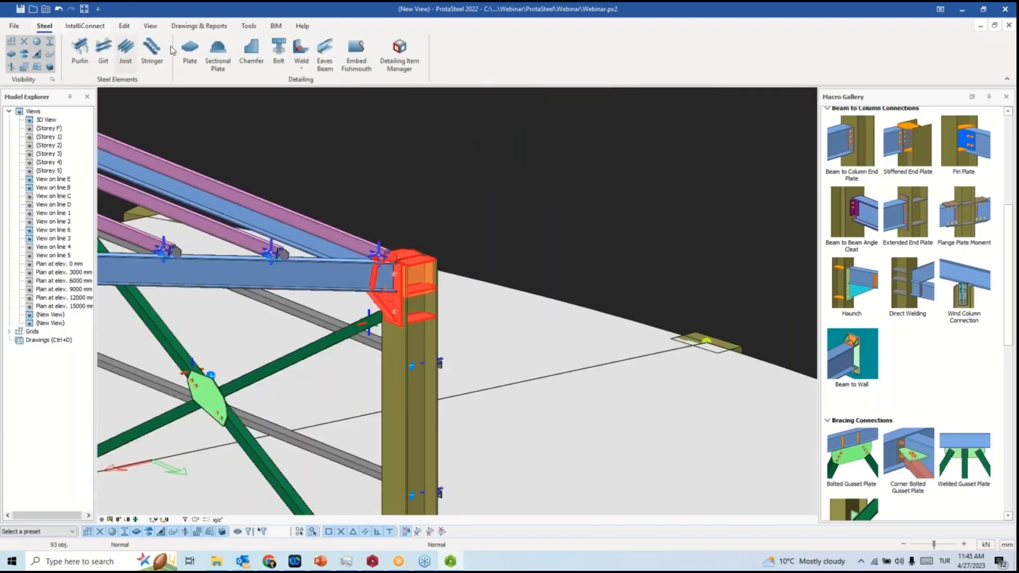
click(410, 64)
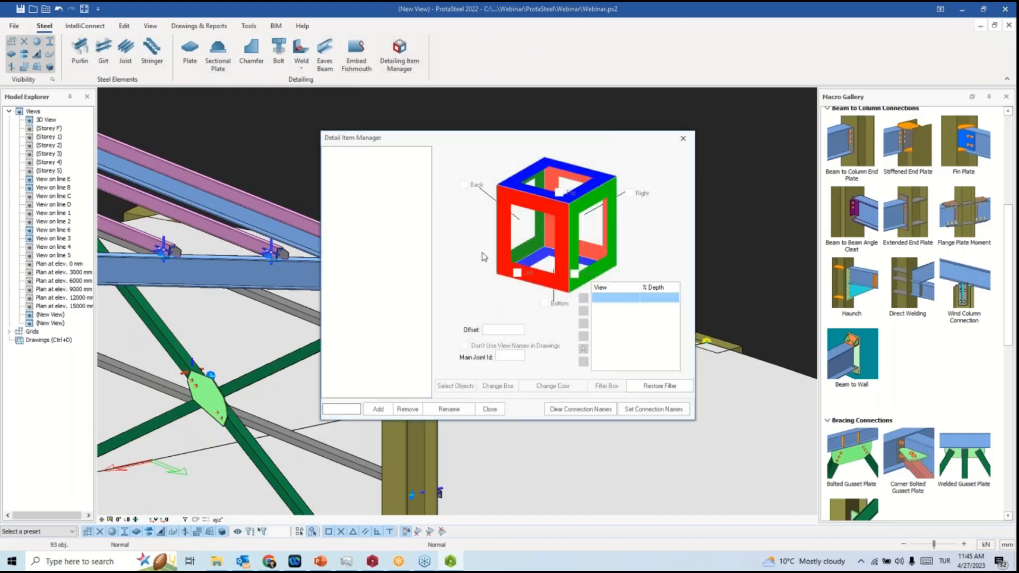
click(355, 409)
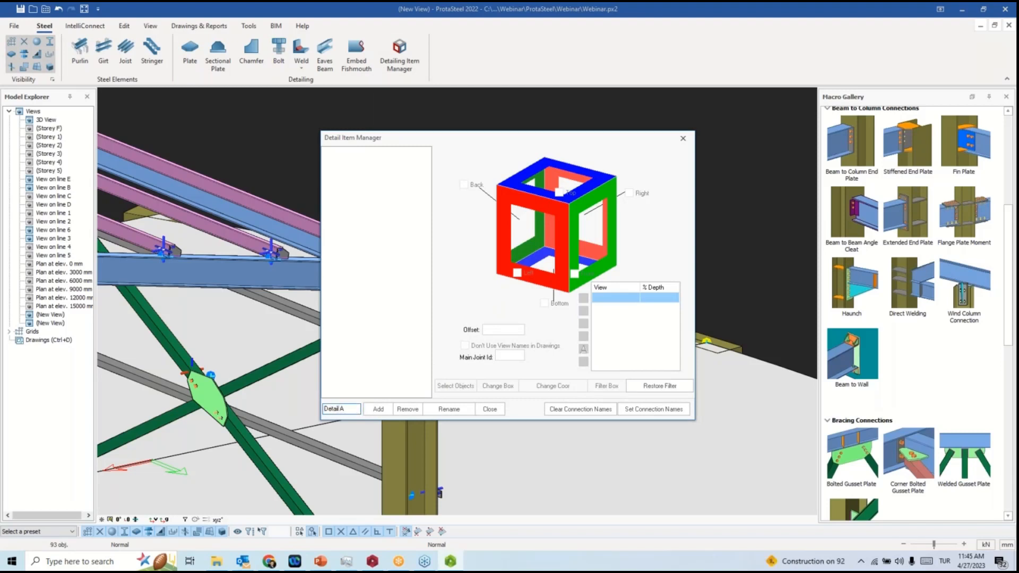
click(378, 408)
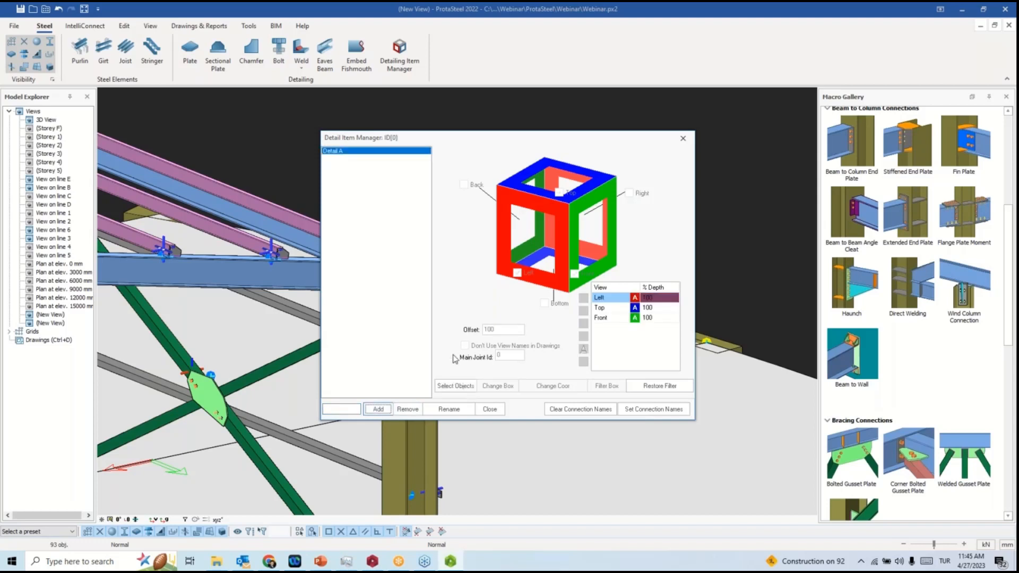
Assign the column, rafter and adjoining eaves beam with the connection parts to Detail A and add a 3D view to its views.
click(455, 386)
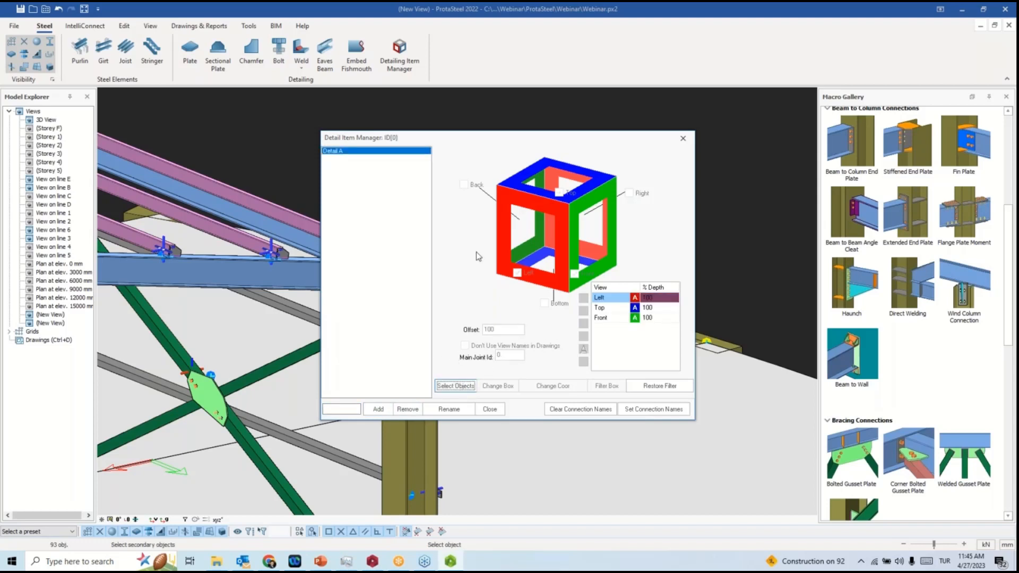
drag(514, 145, 691, 146)
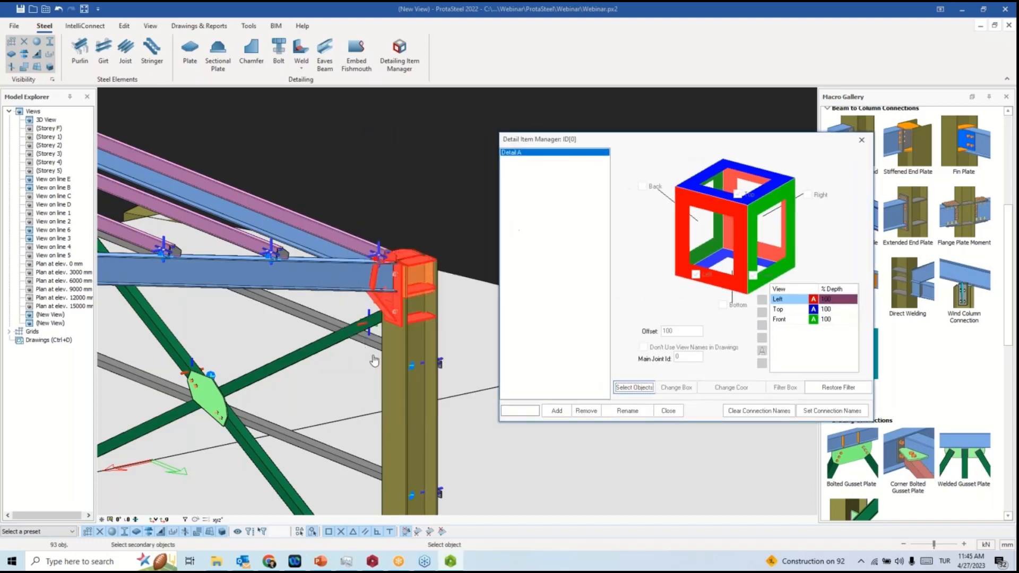
click(399, 358)
click(326, 259)
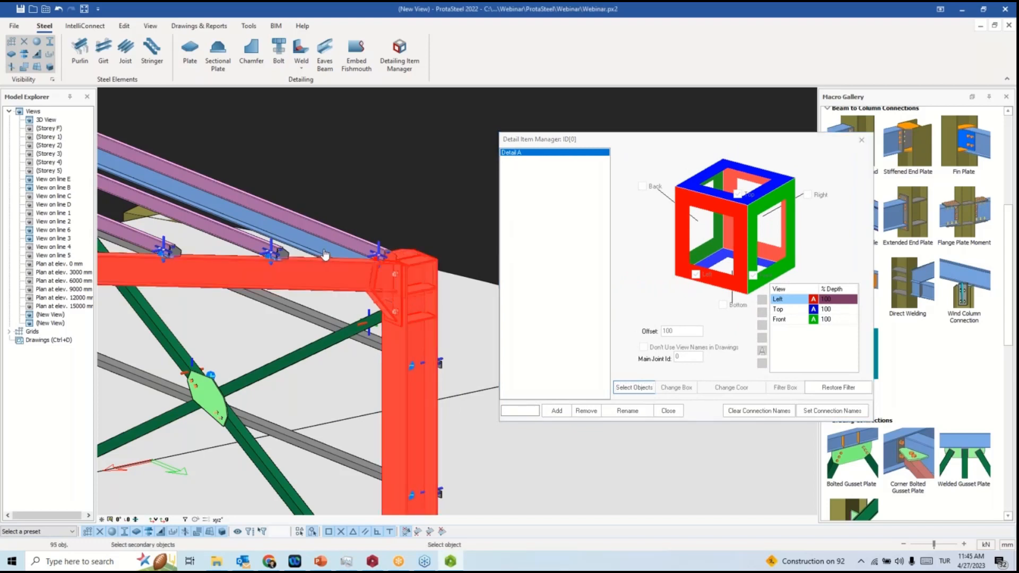
click(325, 253)
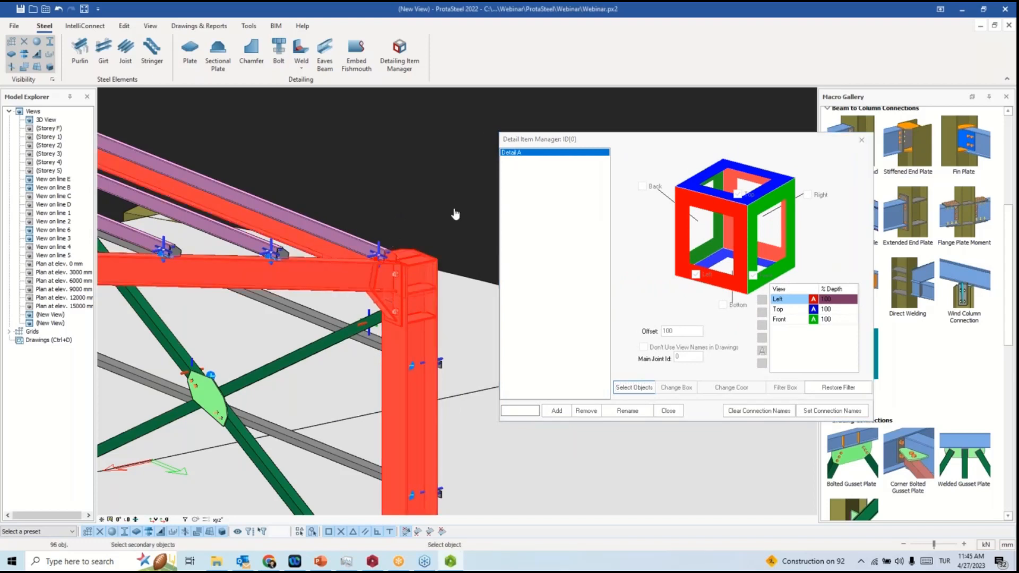
right_click(409, 187)
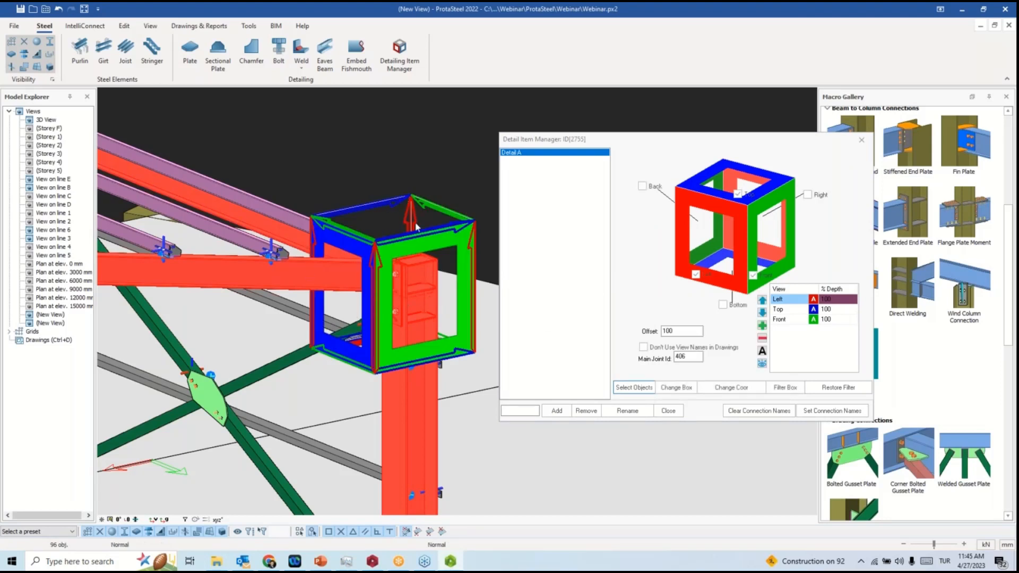
drag(674, 142, 637, 127)
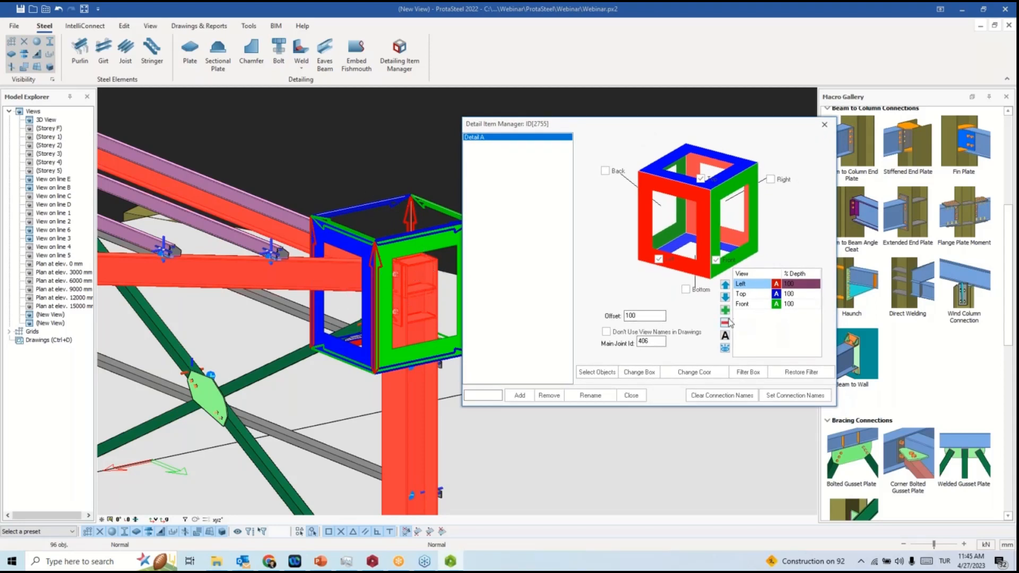
click(725, 310)
click(631, 395)
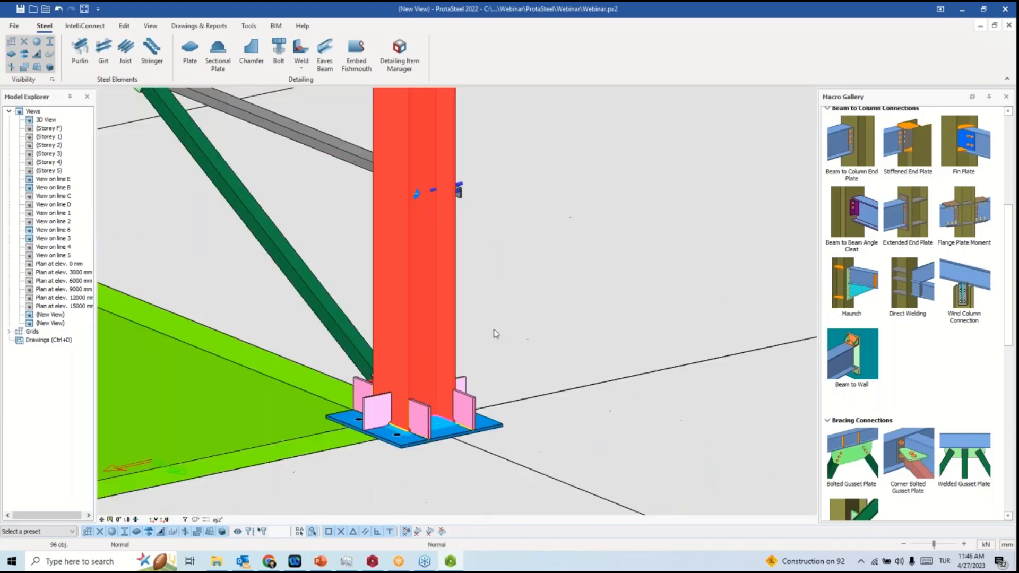
Hide the concrete slabs and adjoining members that obstruct the view of the corner column's base plate.
scroll(493, 333, down, 3)
click(586, 395)
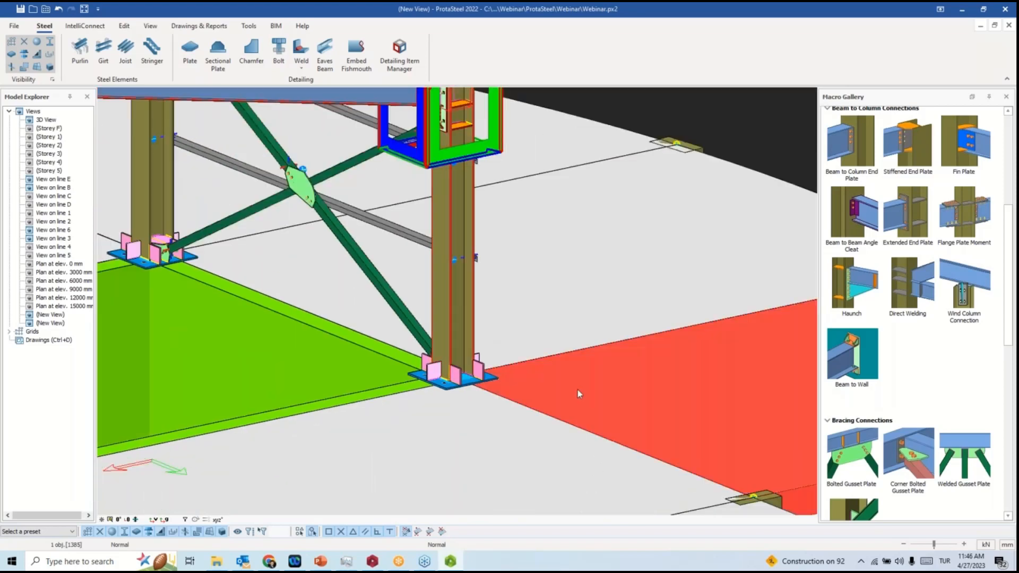
click(531, 316)
click(381, 341)
click(415, 428)
click(377, 402)
right_click(376, 402)
click(419, 184)
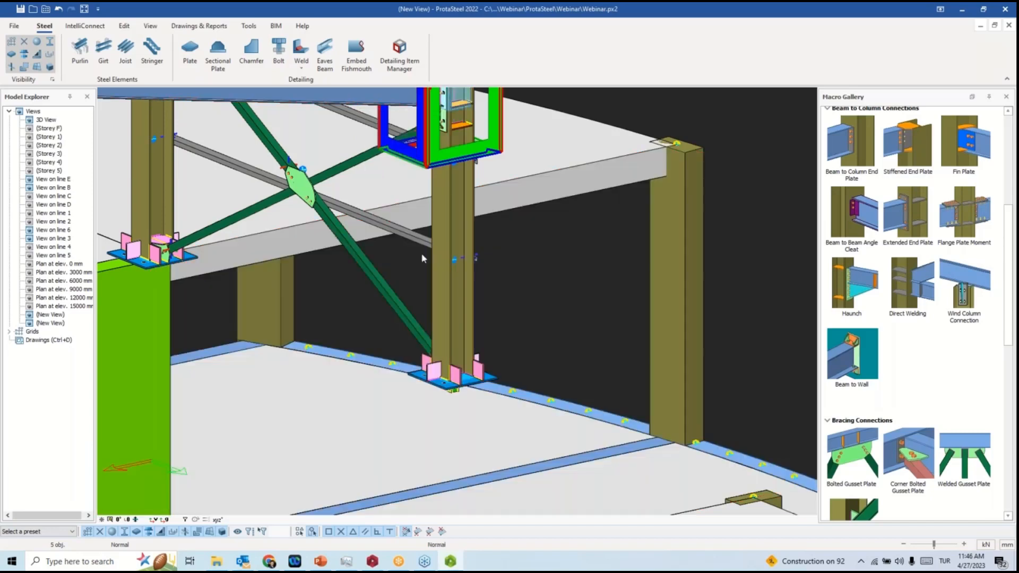
middle_drag(476, 367, 419, 371)
Add anchor bolts to the corner column's base plate with the Anchor Bolt macro.
drag(1008, 245, 1014, 412)
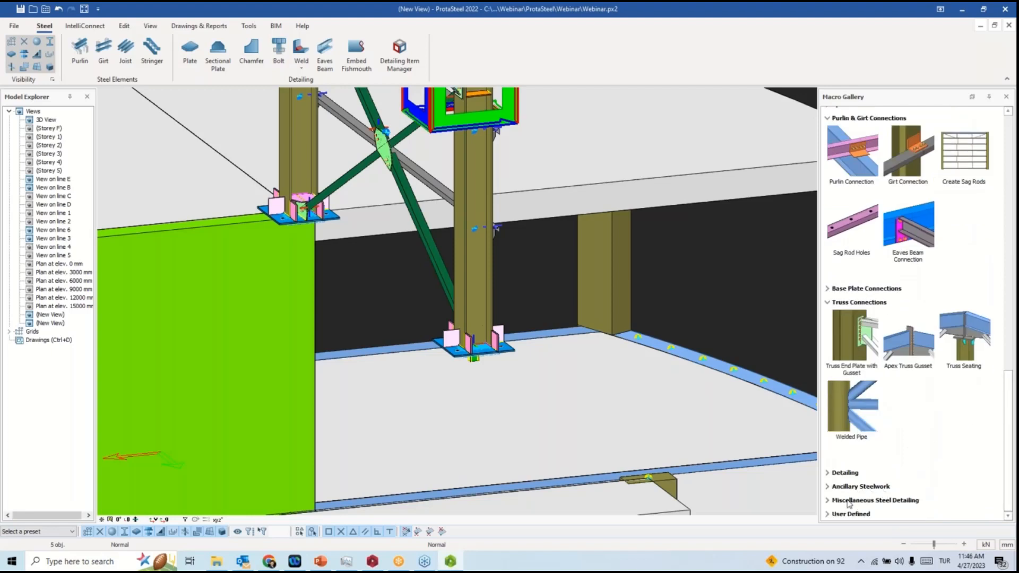
click(828, 499)
scroll(965, 509, down, 2)
click(965, 419)
click(494, 351)
scroll(494, 351, up, 5)
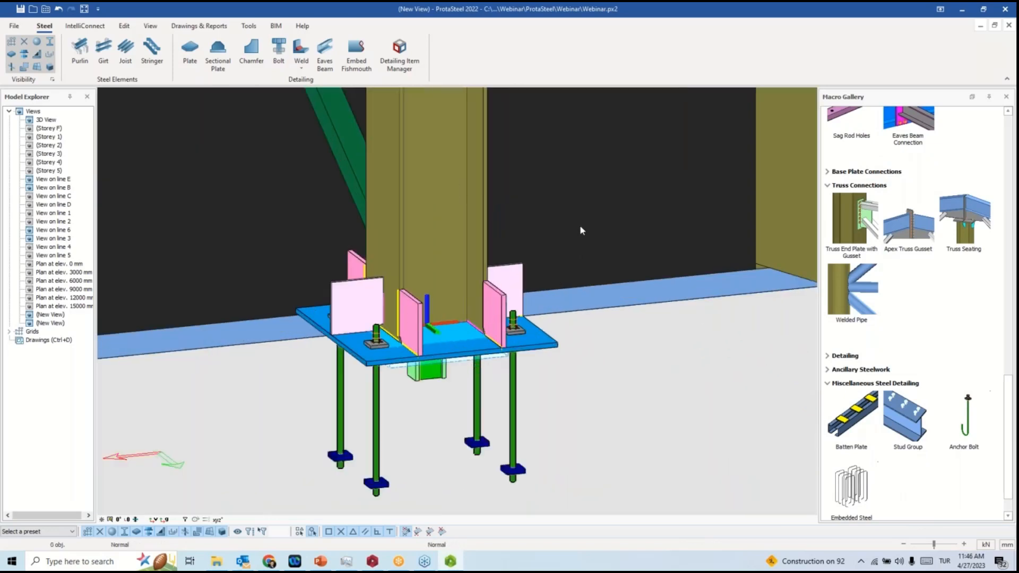
Select the base plate connection parts with the anchor bolts and add a detail item named Detail B.
scroll(582, 237, down, 3)
scroll(593, 225, down, 2)
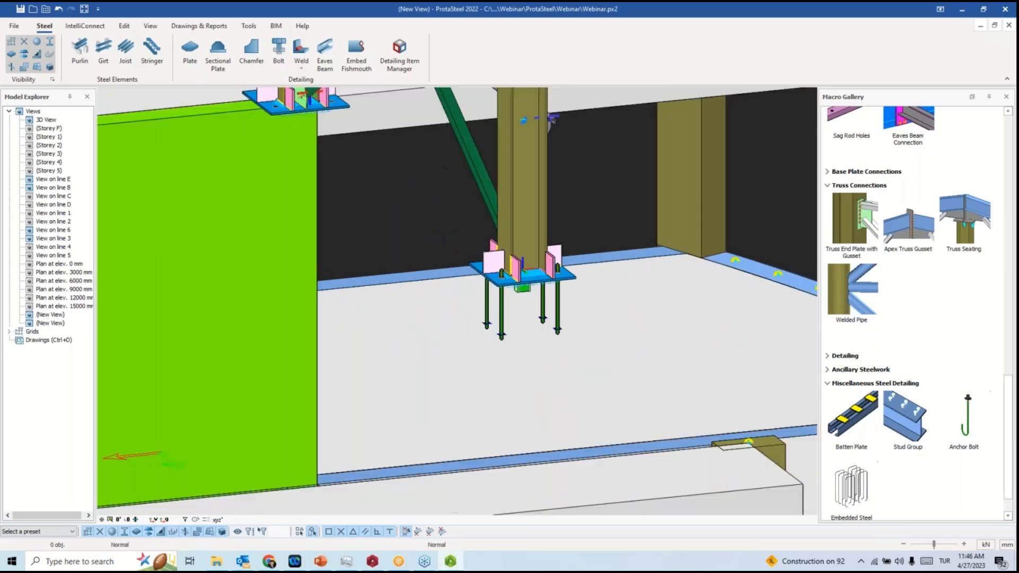
scroll(582, 244, down, 3)
middle_drag(582, 244, 503, 259)
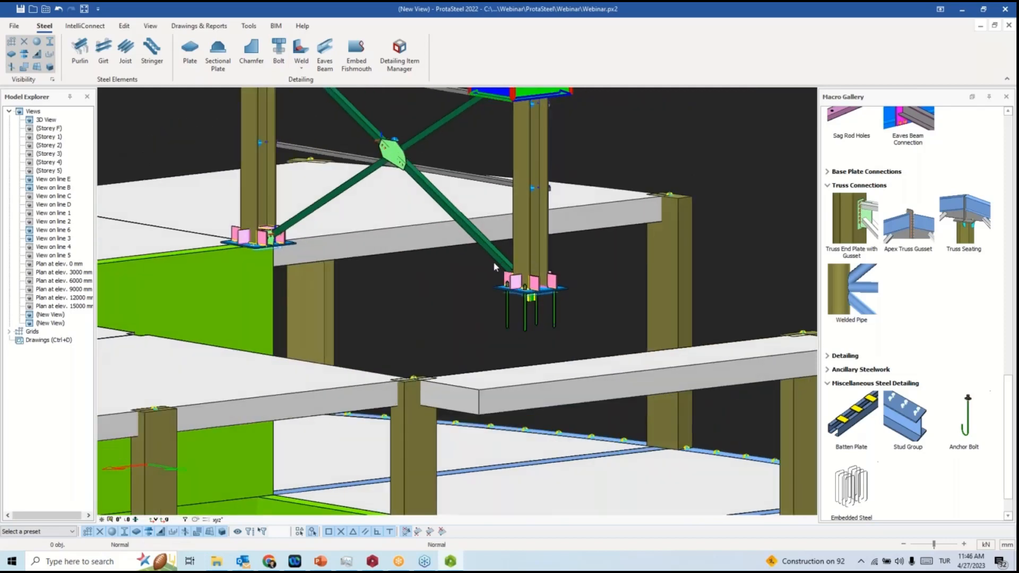
drag(497, 248, 579, 340)
click(399, 52)
click(357, 409)
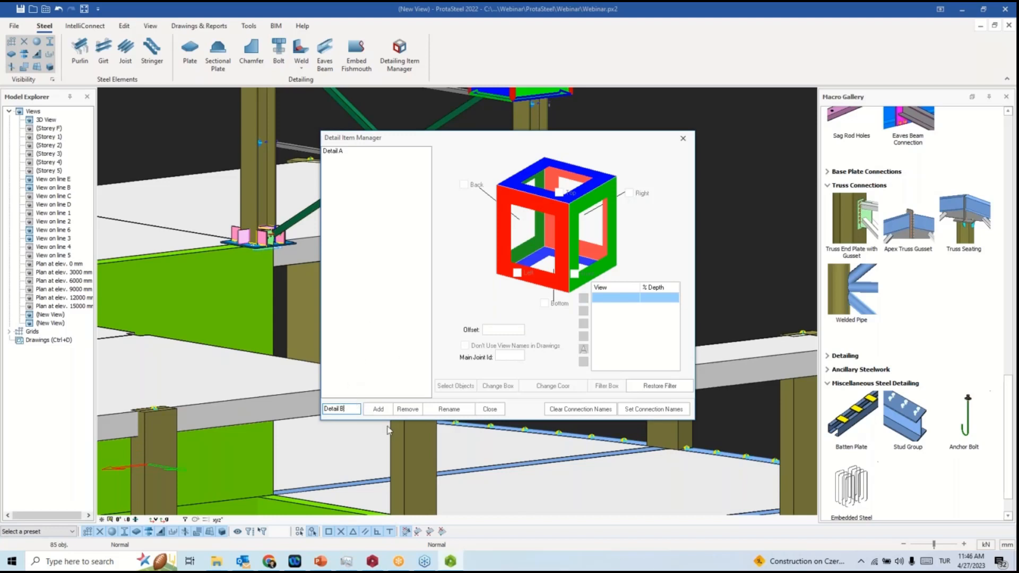
click(378, 409)
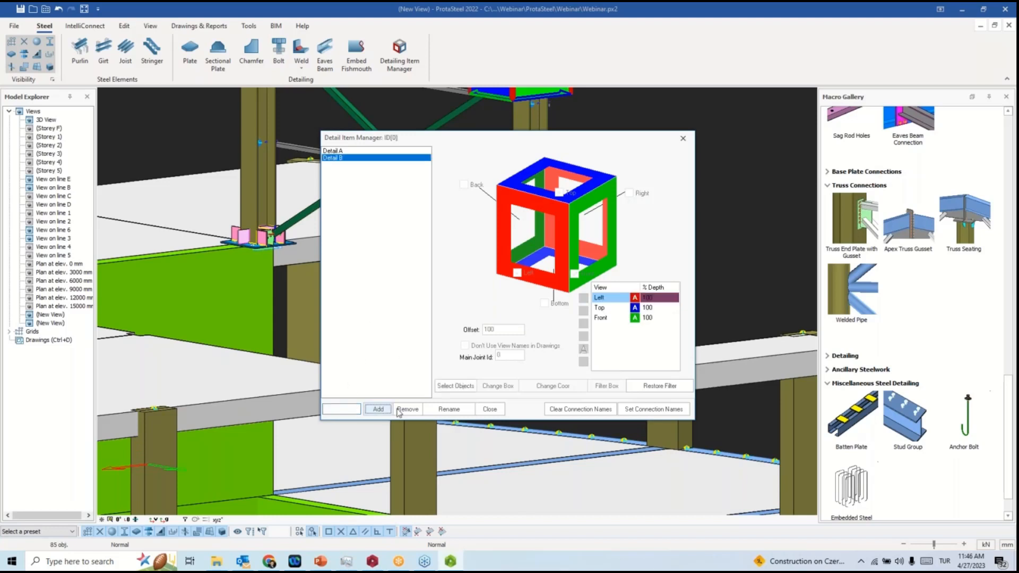
Assign the column, the diagonal brace and the base connection parts to Detail B and add a 3D view to its views.
click(455, 385)
drag(488, 138, 222, 162)
click(518, 245)
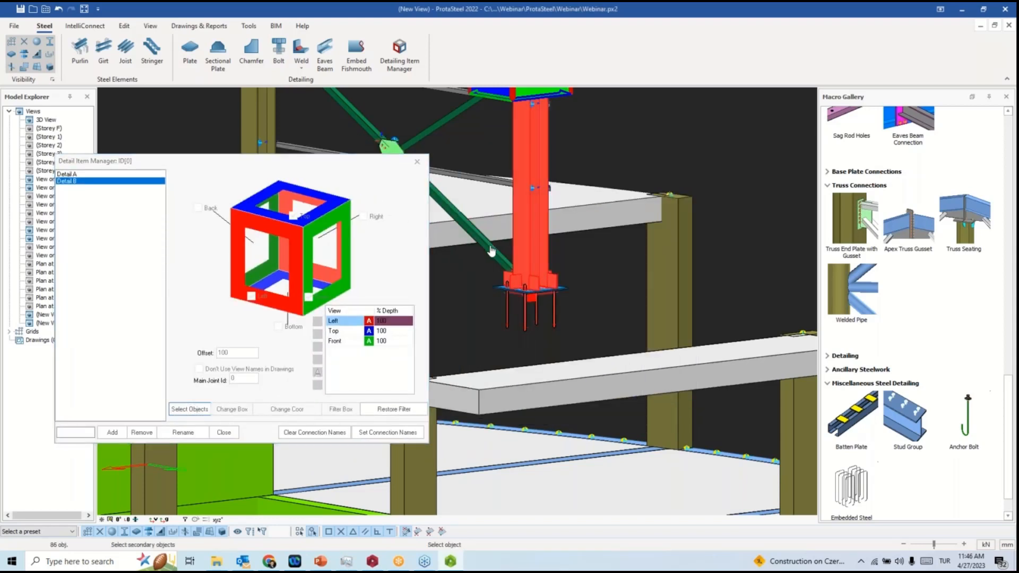
click(494, 251)
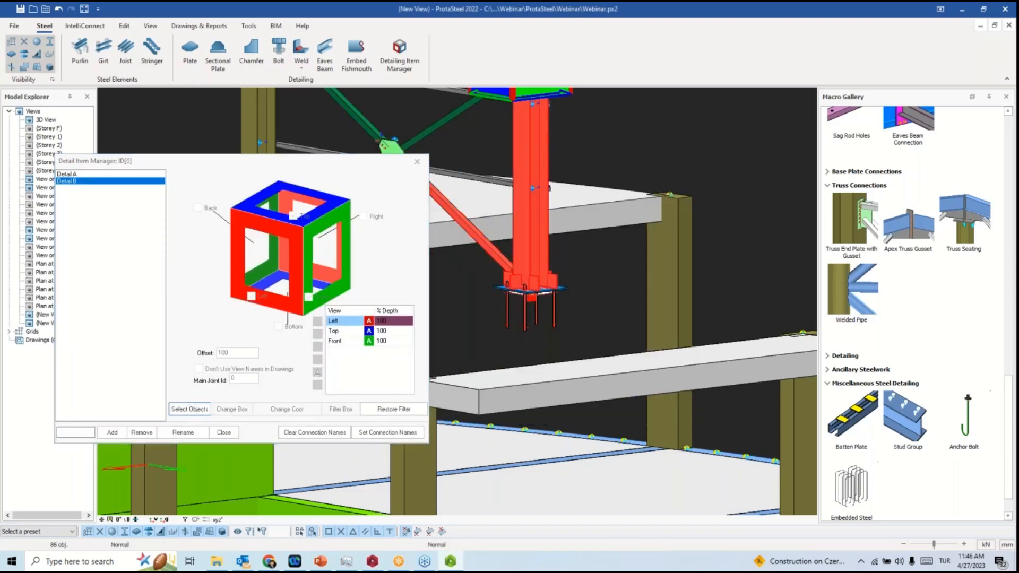
right_click(460, 277)
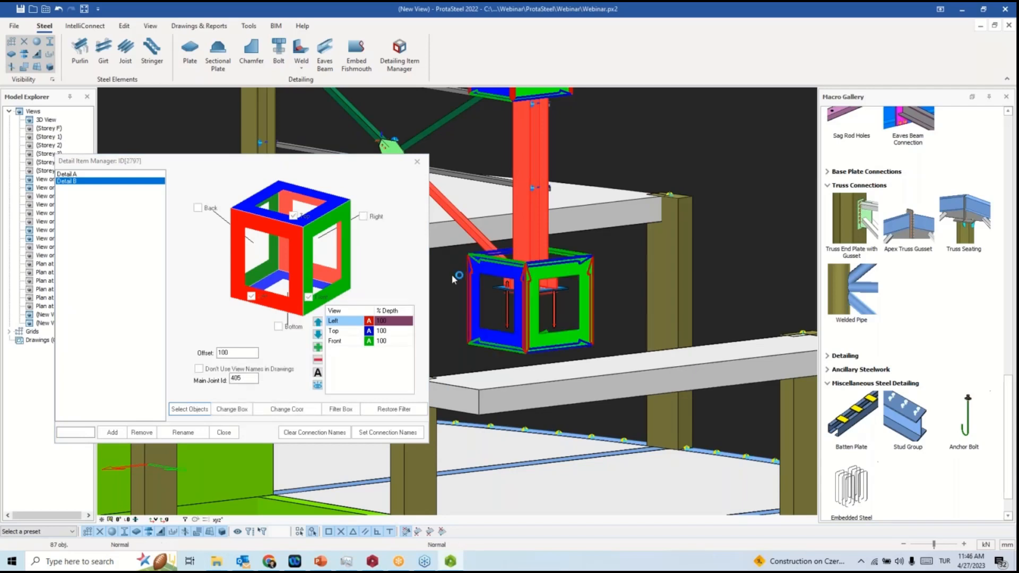
click(318, 349)
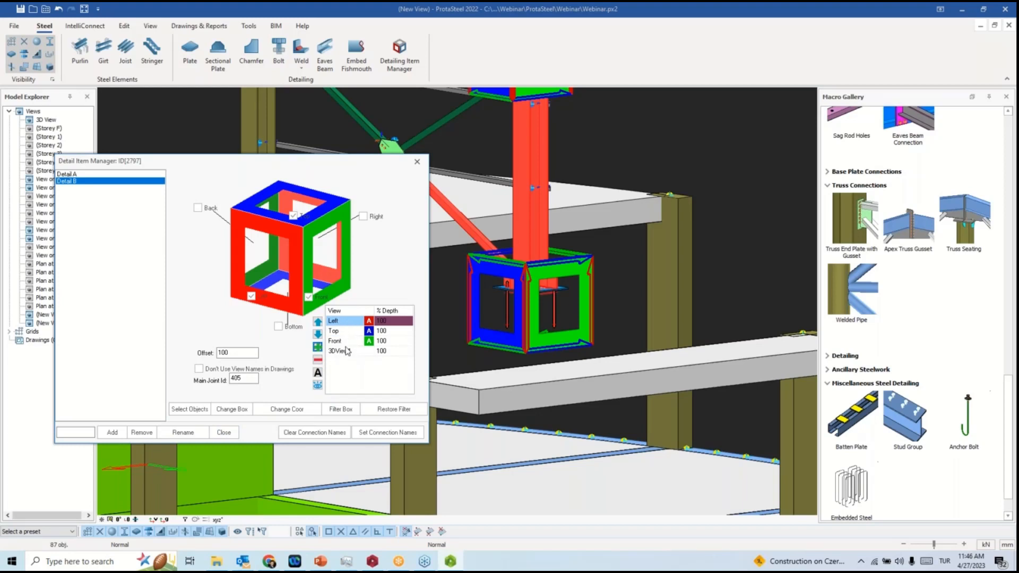
click(346, 323)
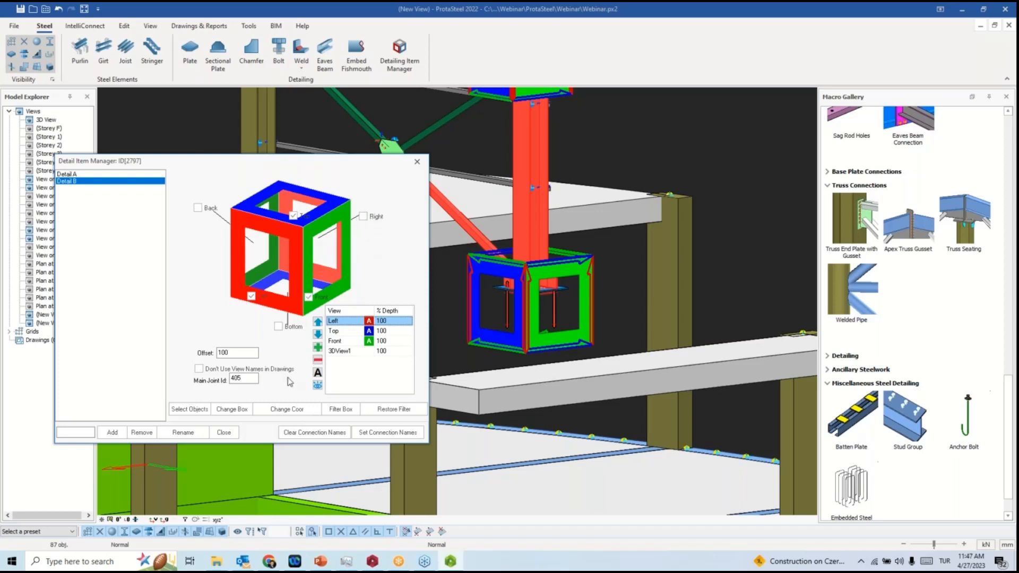
click(222, 432)
Switch to the Drawing Module and create an A0 landscape drawing named Gen Arr in the Drawings Manager.
scroll(372, 335, down, 5)
middle_drag(525, 274, 472, 339)
click(594, 208)
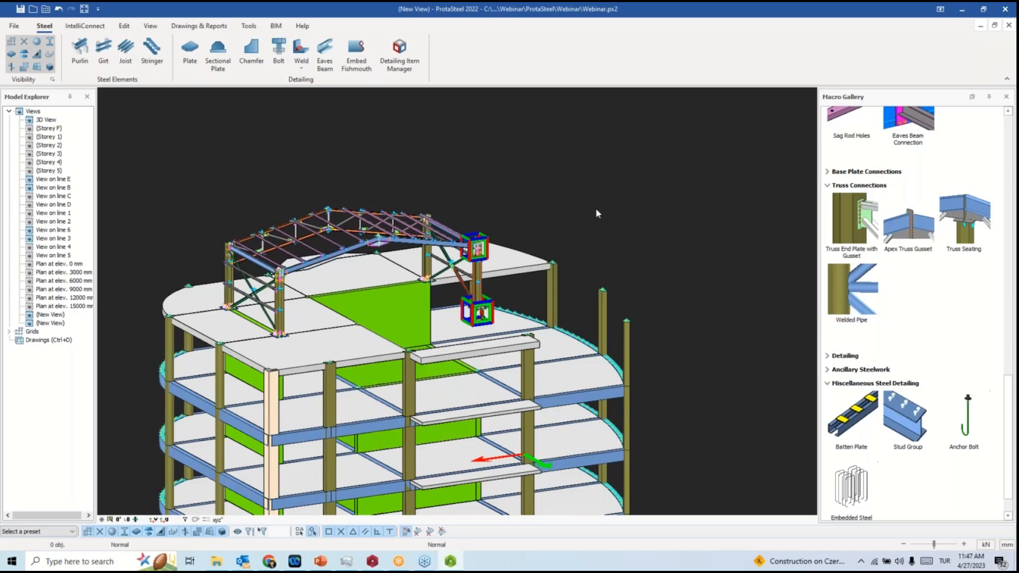
key(ctrl+d)
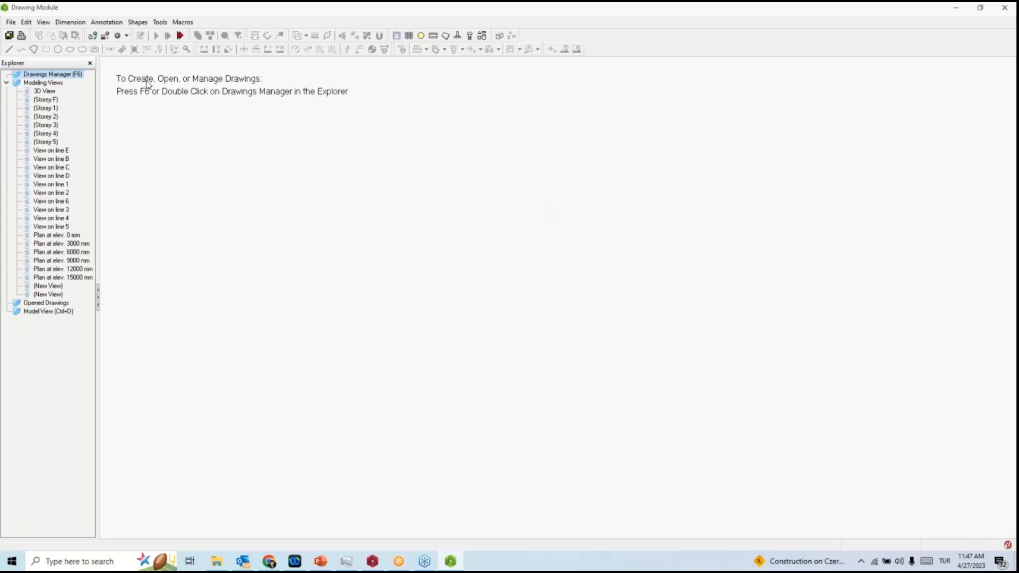
key(F6)
click(853, 162)
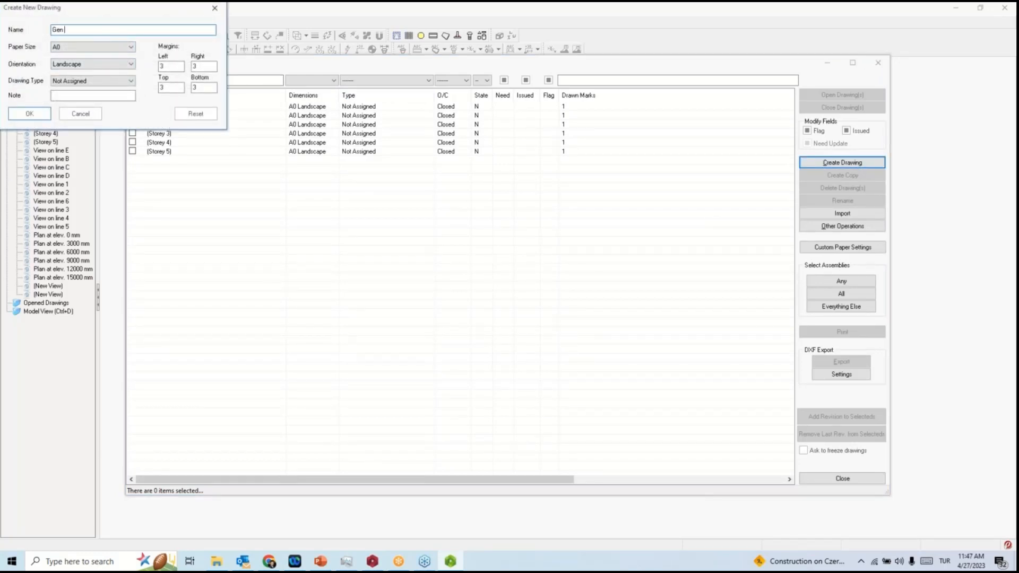
click(29, 113)
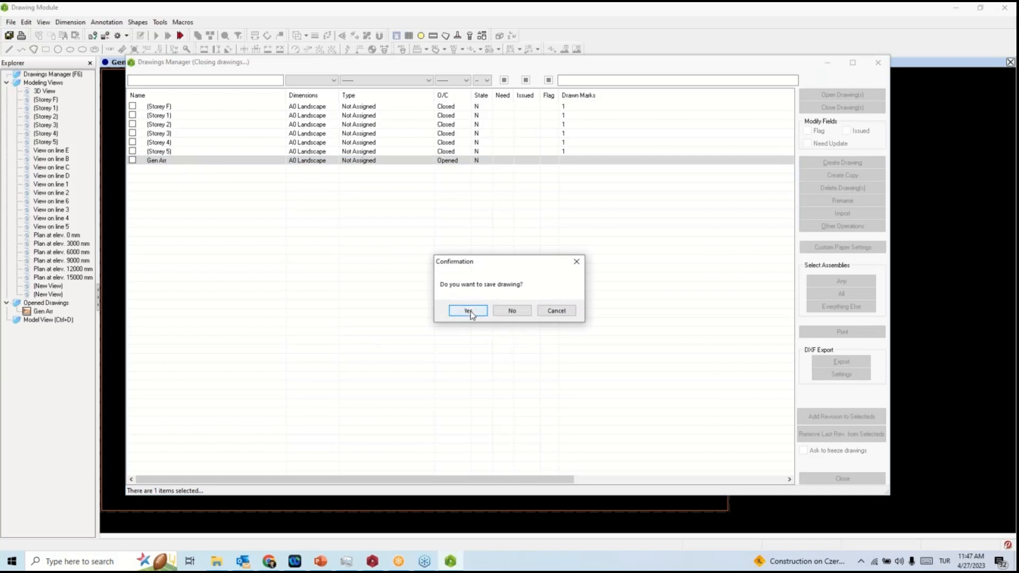
Save and close the Gen Arr drawing and reopen it from the Drawings Manager.
click(470, 311)
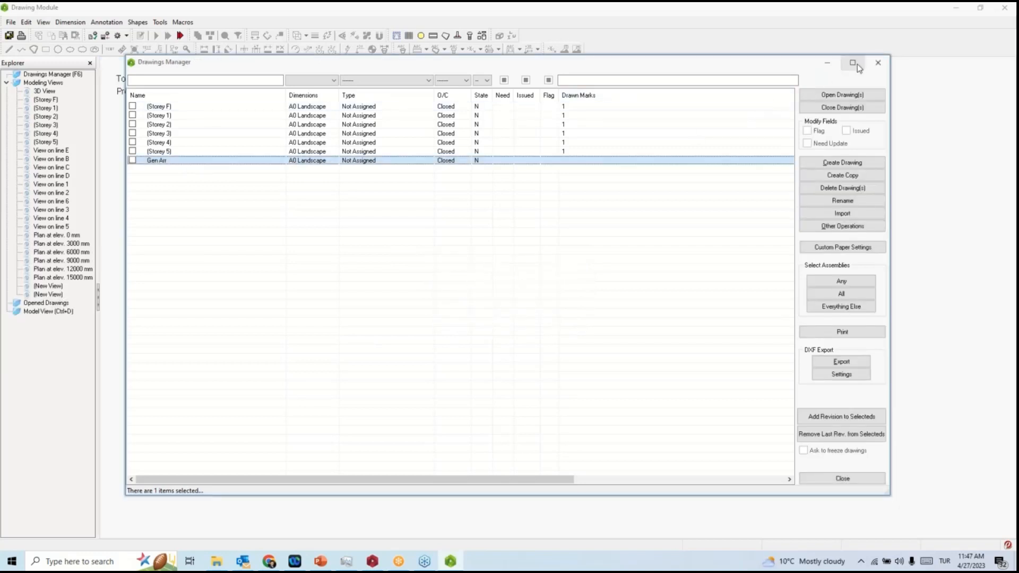
double_click(196, 162)
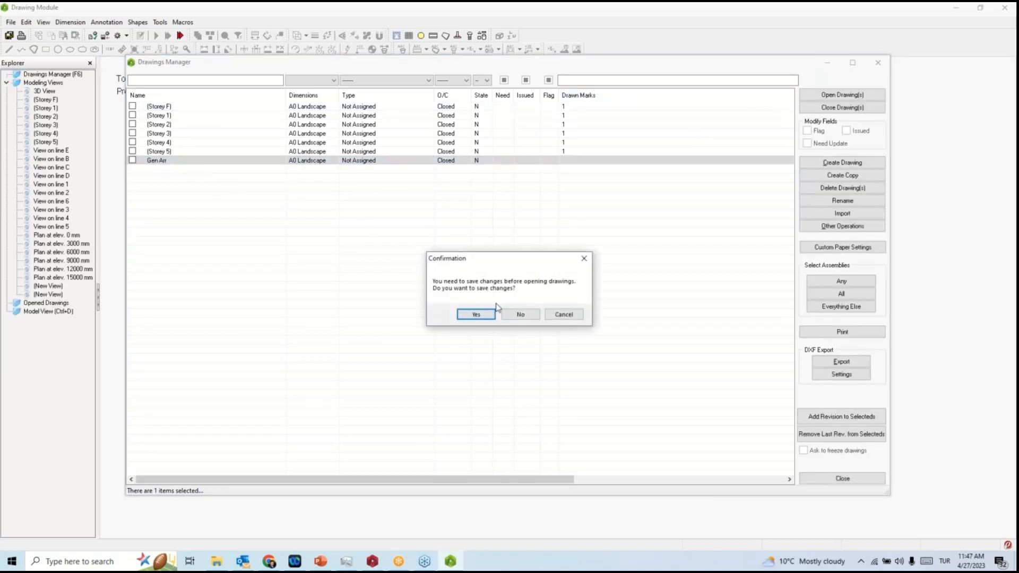
click(503, 316)
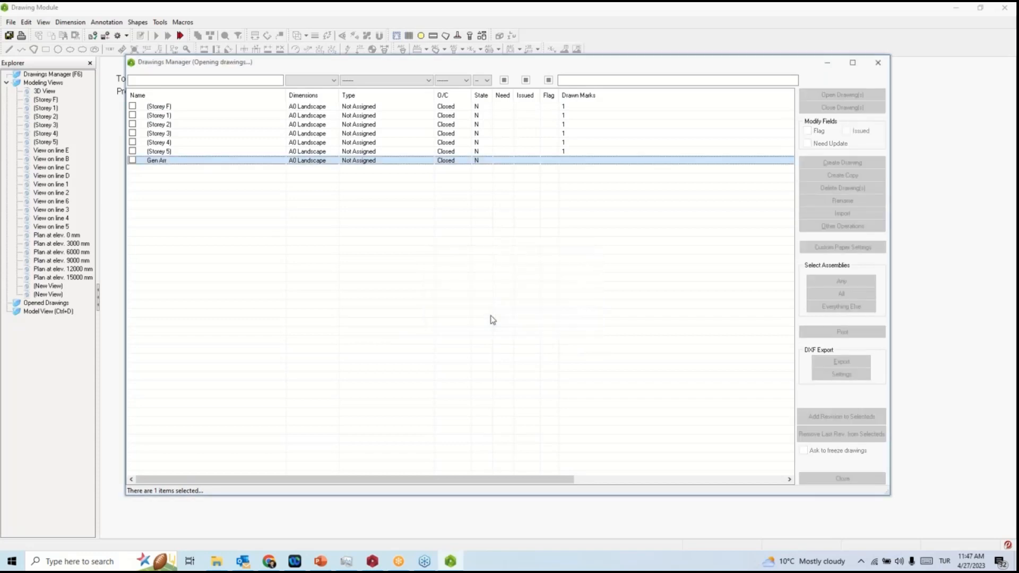
Close the Drawings Manager, create a viewport of the 3D View on the Gen Arr sheet and enlarge it to about 428 by 352 mm.
click(877, 63)
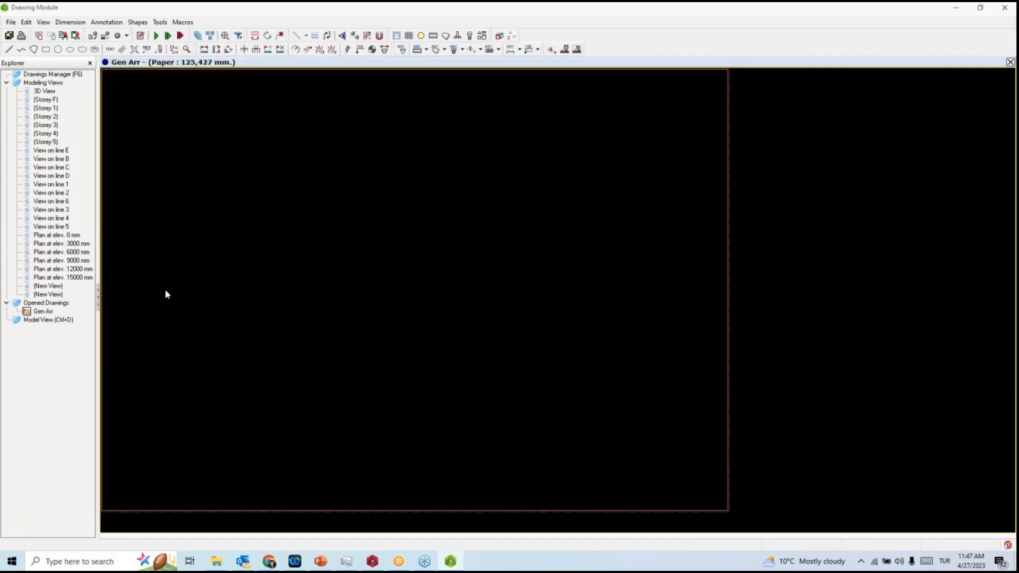
middle_drag(252, 214, 310, 222)
right_click(45, 92)
click(90, 100)
scroll(321, 244, up, 1)
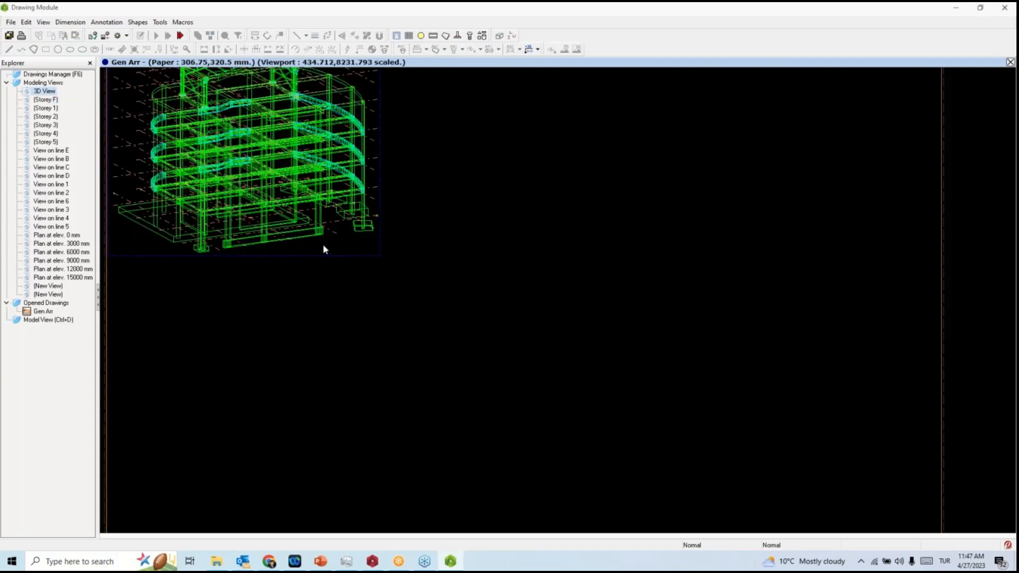
drag(380, 255, 410, 271)
click(410, 271)
middle_drag(338, 233, 378, 302)
Set the draw mode of the 3D View viewport to Hidden Line.
click(426, 181)
double_click(426, 185)
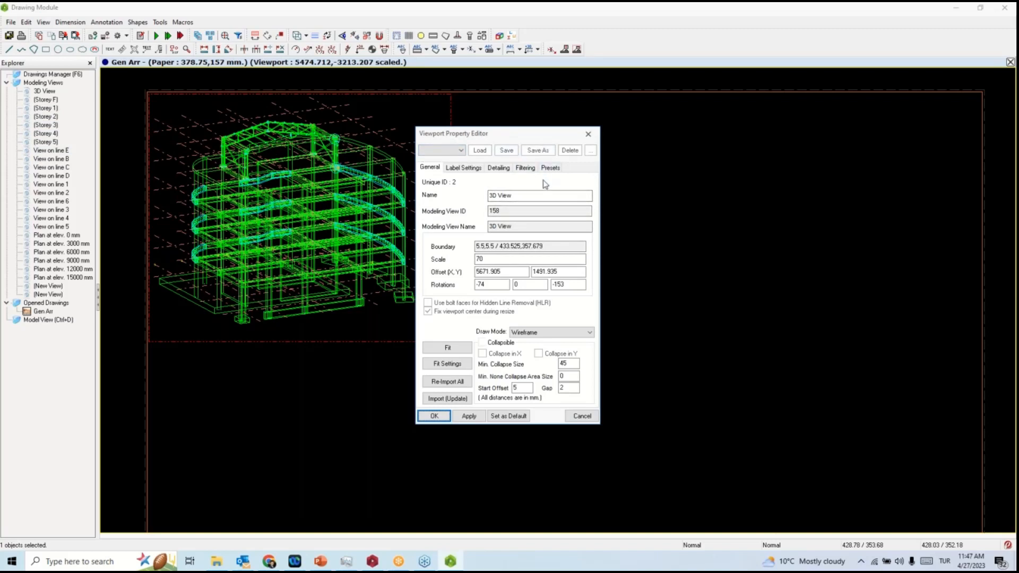
click(547, 332)
click(537, 354)
click(469, 416)
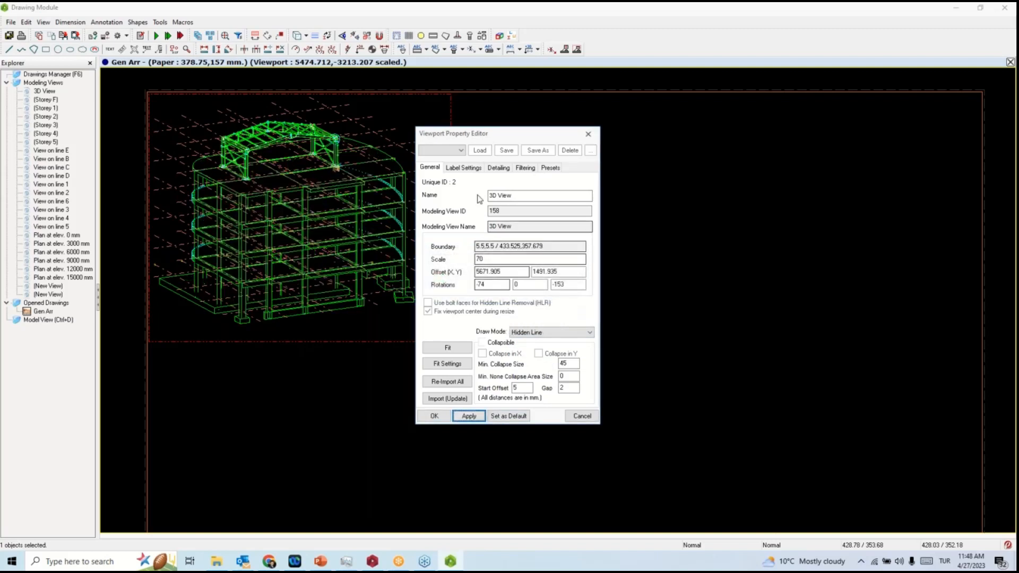
Turn on the written name and scale in the 3D View viewport's label.
click(463, 167)
click(585, 294)
click(469, 416)
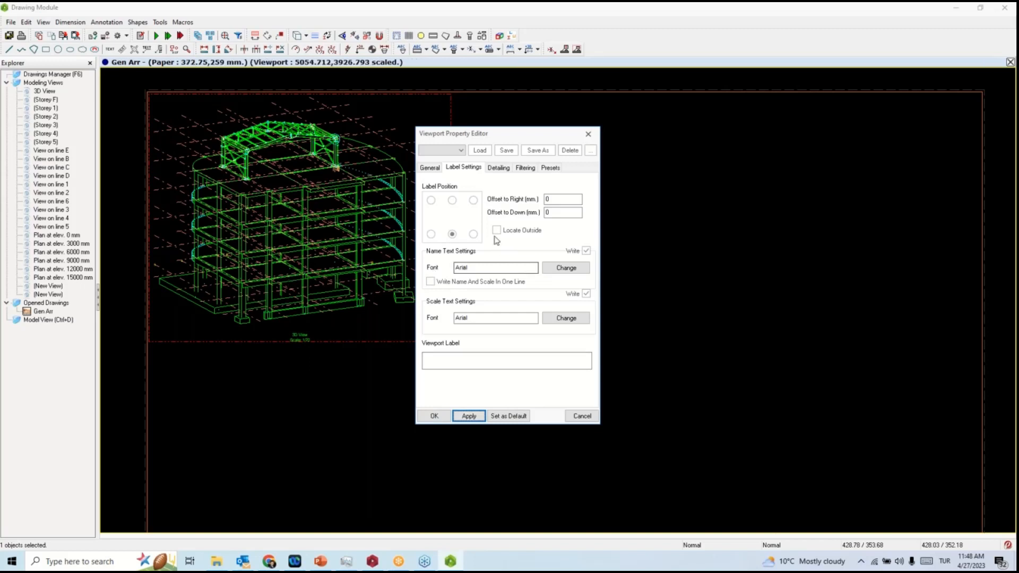
Filter the 3D View viewport to the object types Profile, Plate, Bolt Group and Weld, and deselect the viewport.
click(497, 168)
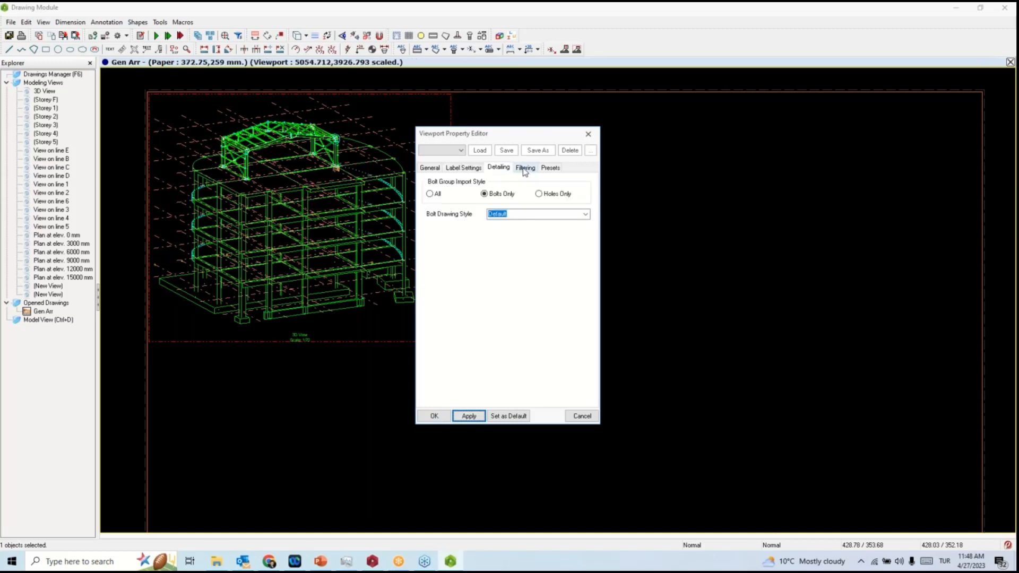
click(524, 168)
click(496, 394)
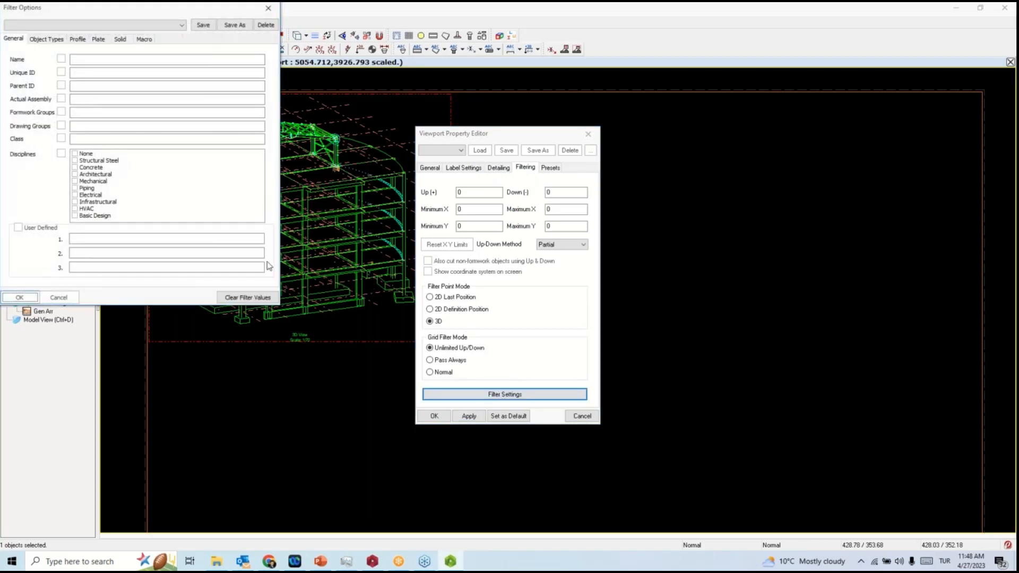
click(78, 40)
click(47, 38)
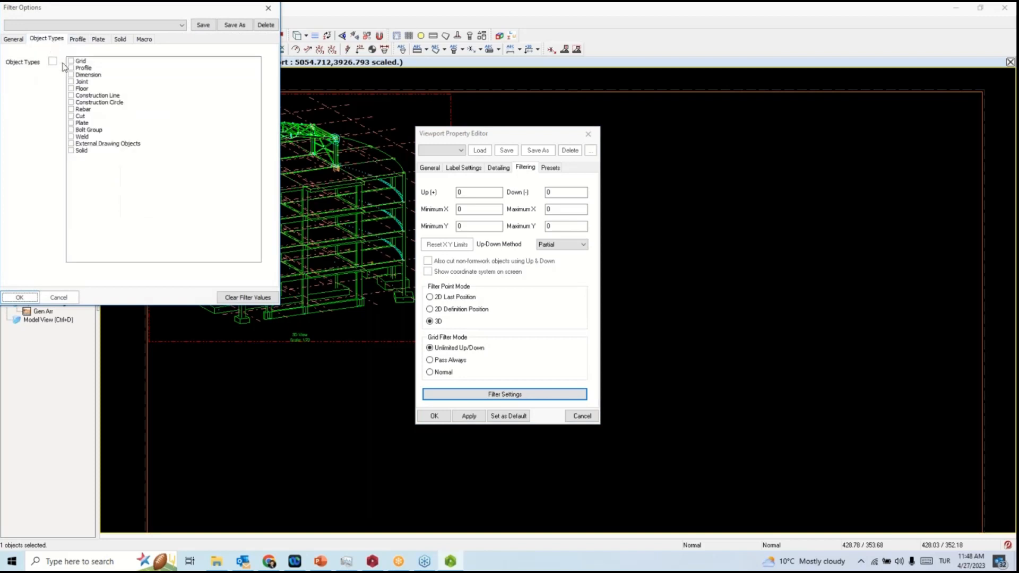
click(72, 61)
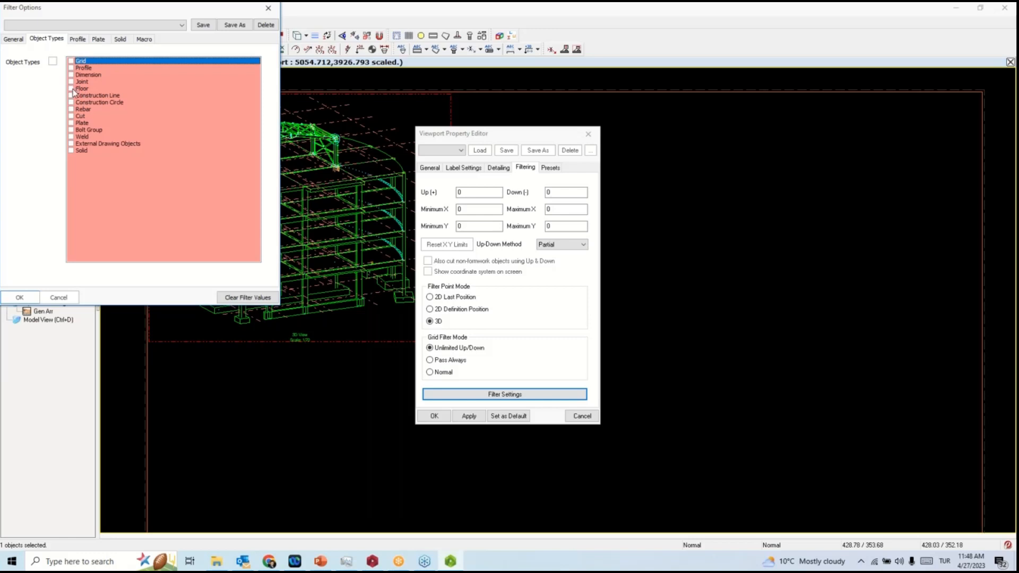
click(71, 123)
click(72, 130)
click(71, 137)
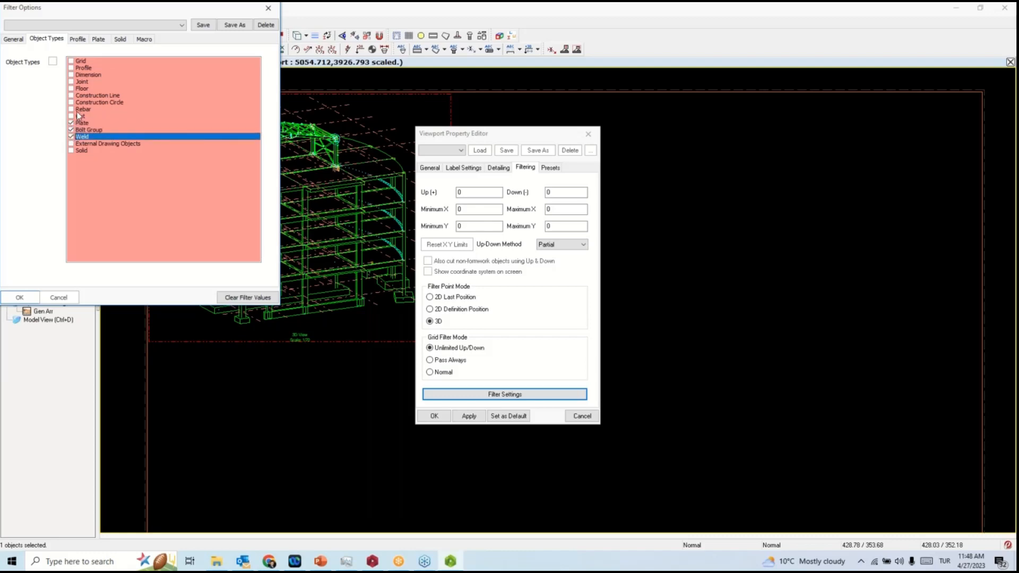
click(71, 68)
click(20, 297)
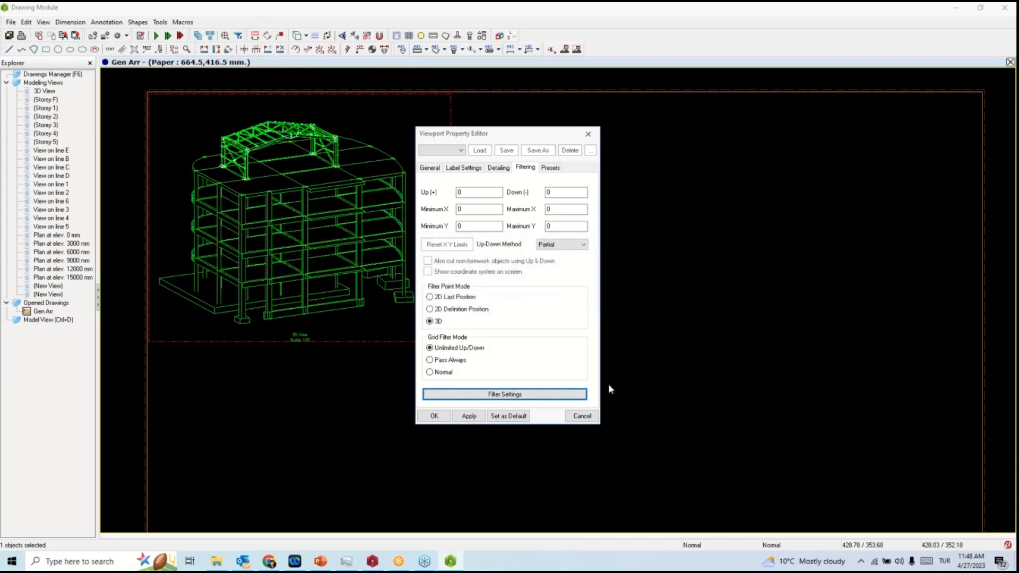
click(446, 416)
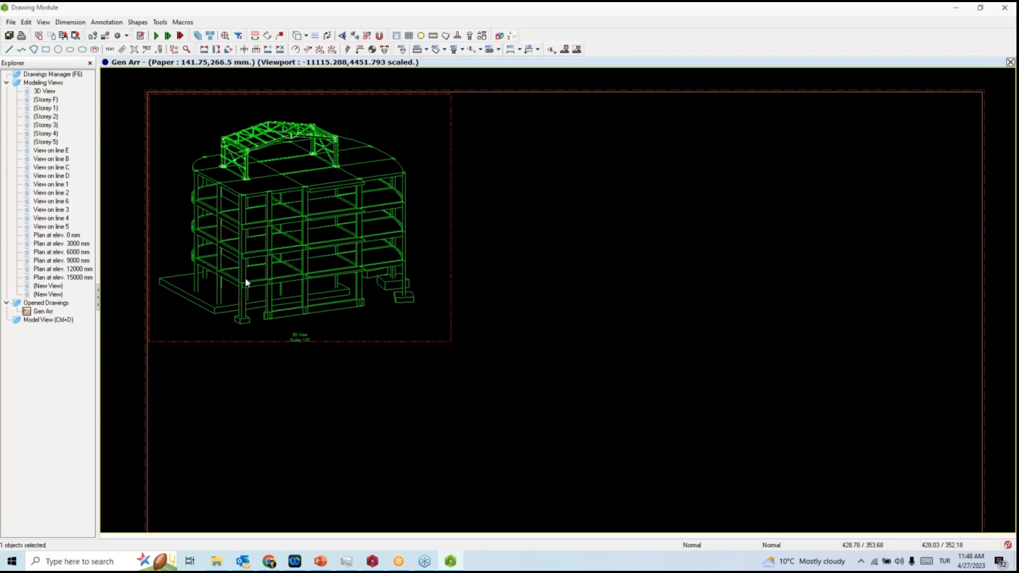
right_click(280, 265)
click(524, 281)
Create viewports on the sheet for both modeling views named (New View).
scroll(265, 153, up, 5)
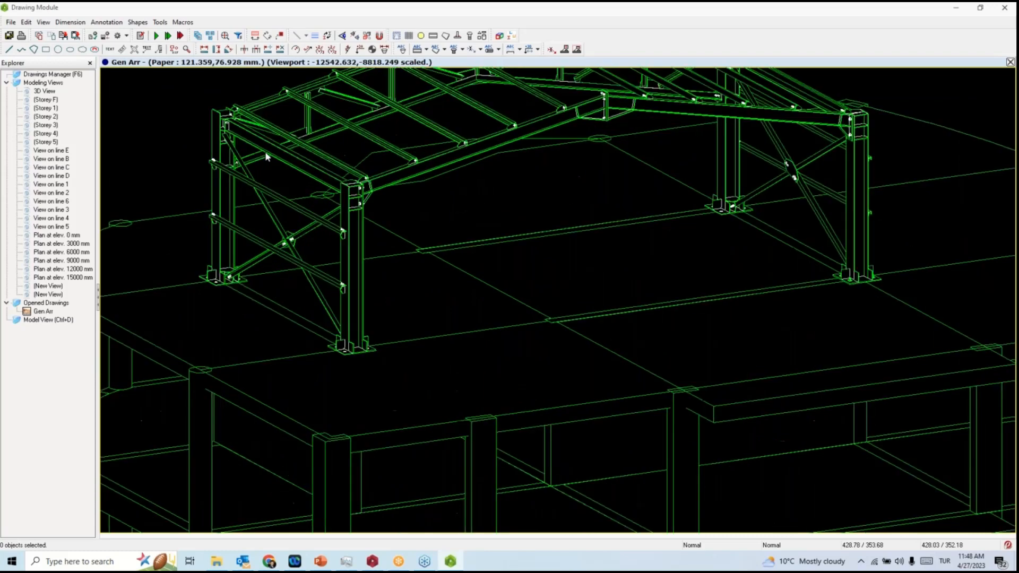
scroll(265, 152, down, 10)
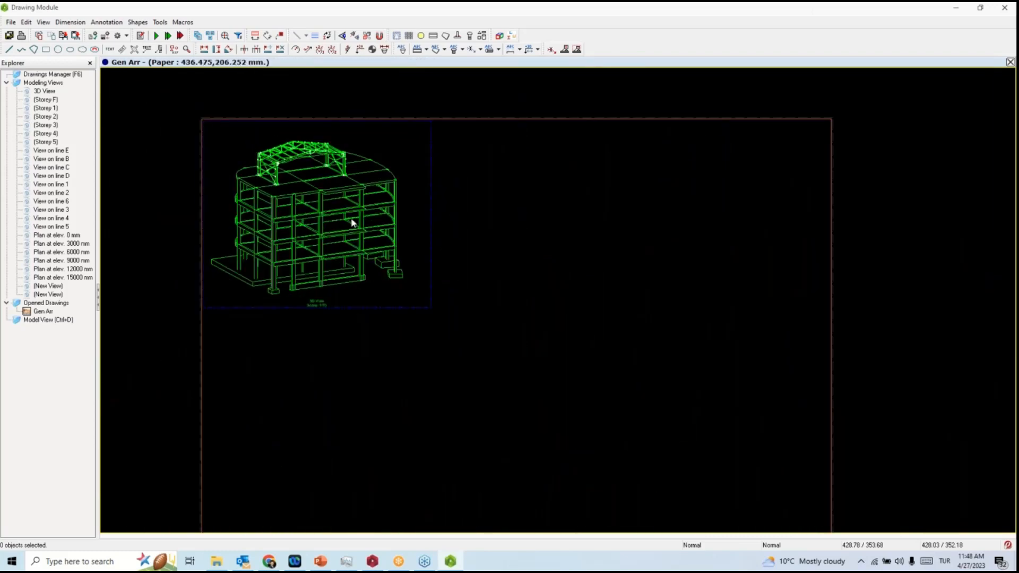
right_click(51, 286)
click(87, 294)
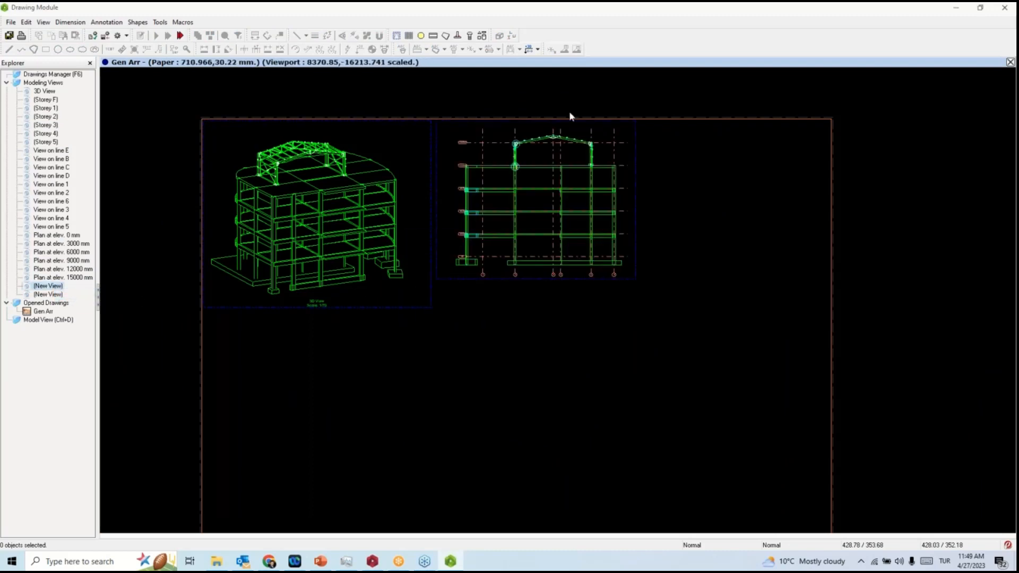
scroll(546, 159, up, 5)
scroll(548, 166, down, 1)
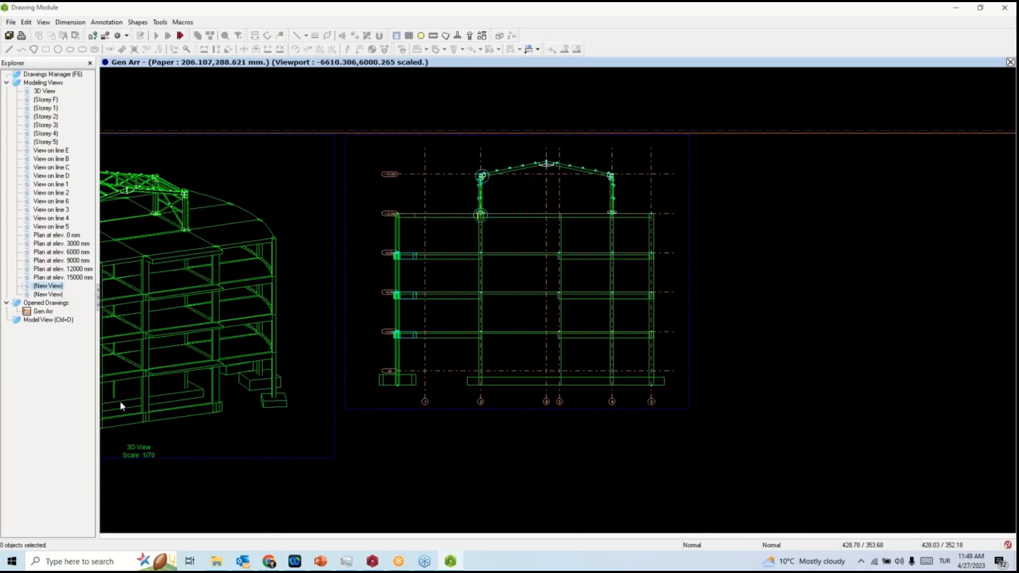
right_click(44, 297)
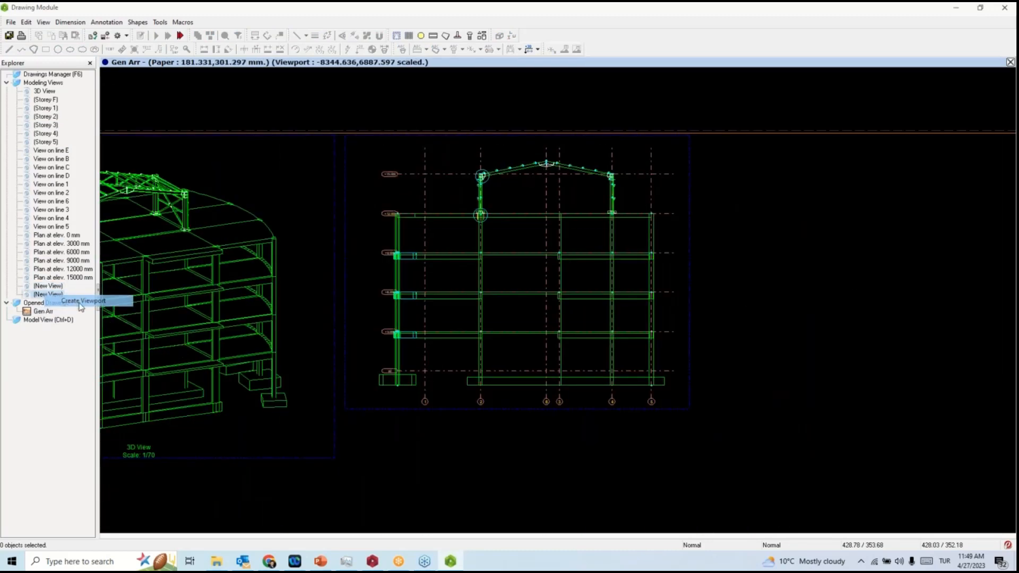
click(79, 303)
scroll(624, 308, down, 2)
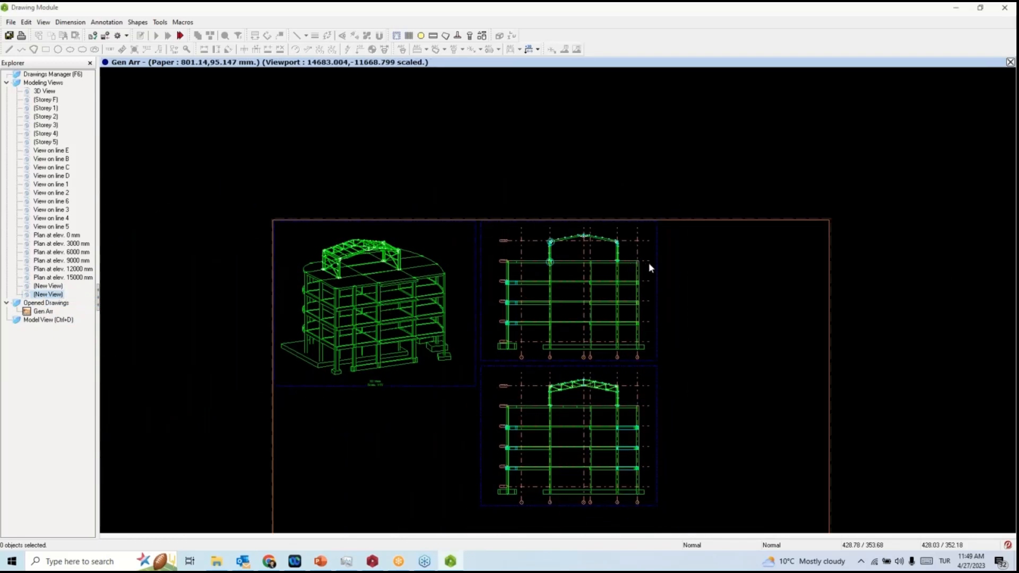
Exclude the Concrete discipline from the upper elevation viewport through its filter settings.
scroll(645, 250, up, 3)
click(642, 241)
double_click(642, 242)
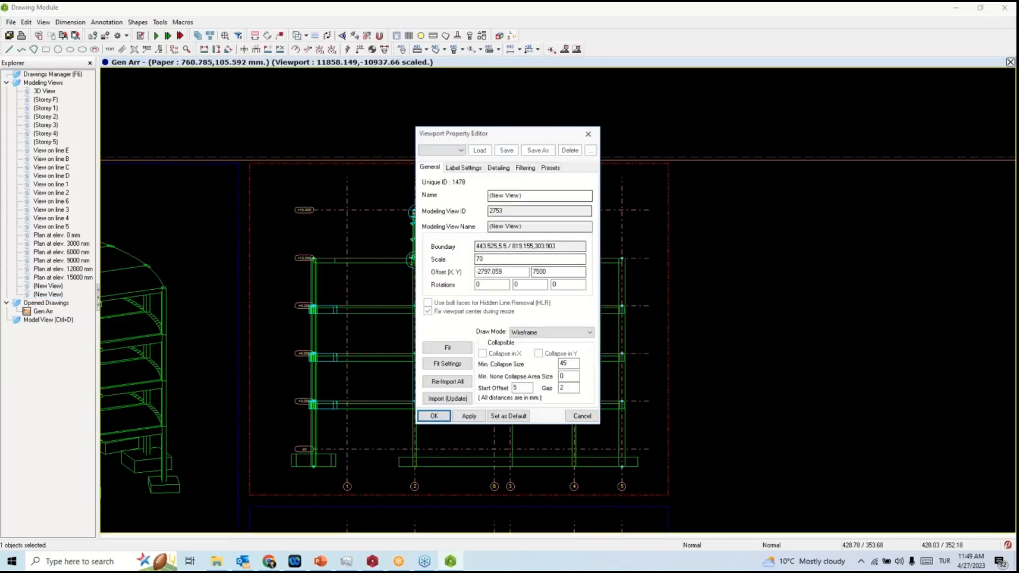
click(525, 168)
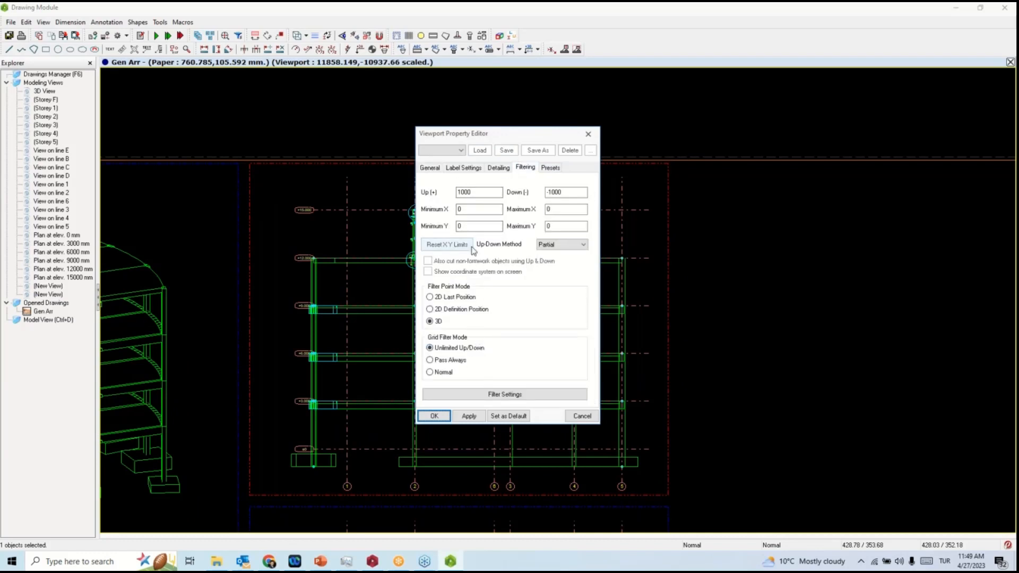
click(486, 394)
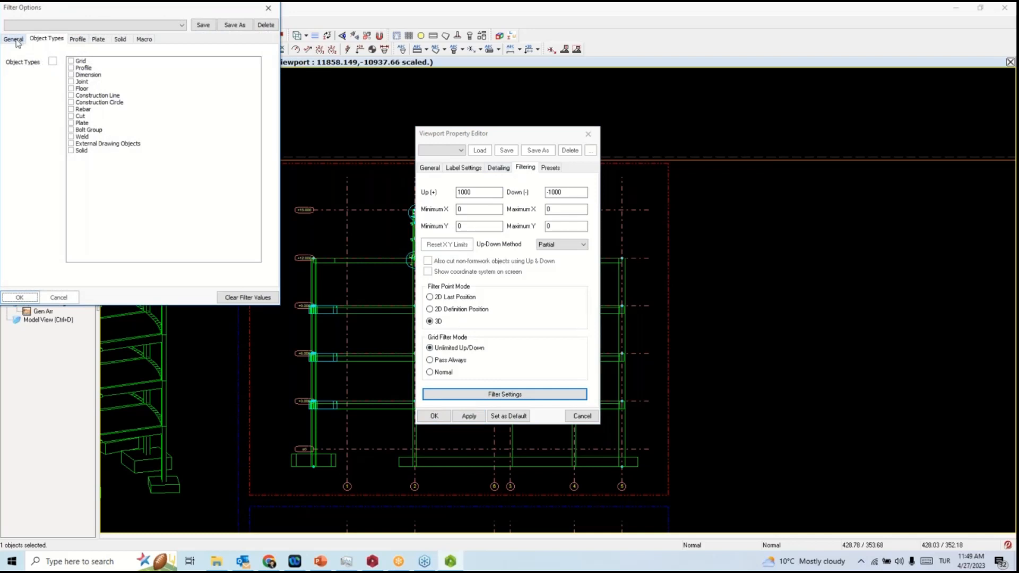
click(16, 40)
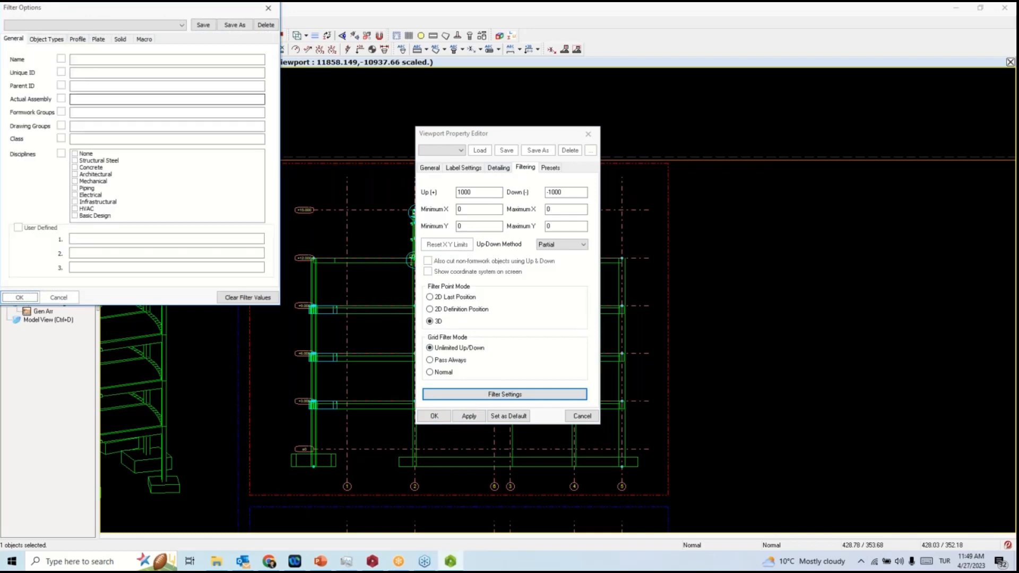
click(80, 169)
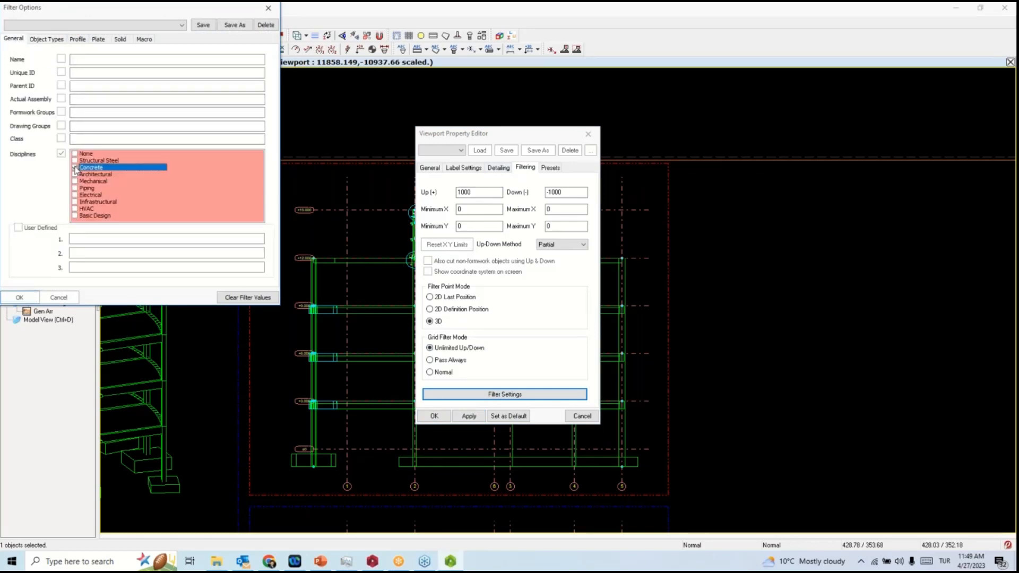
click(20, 297)
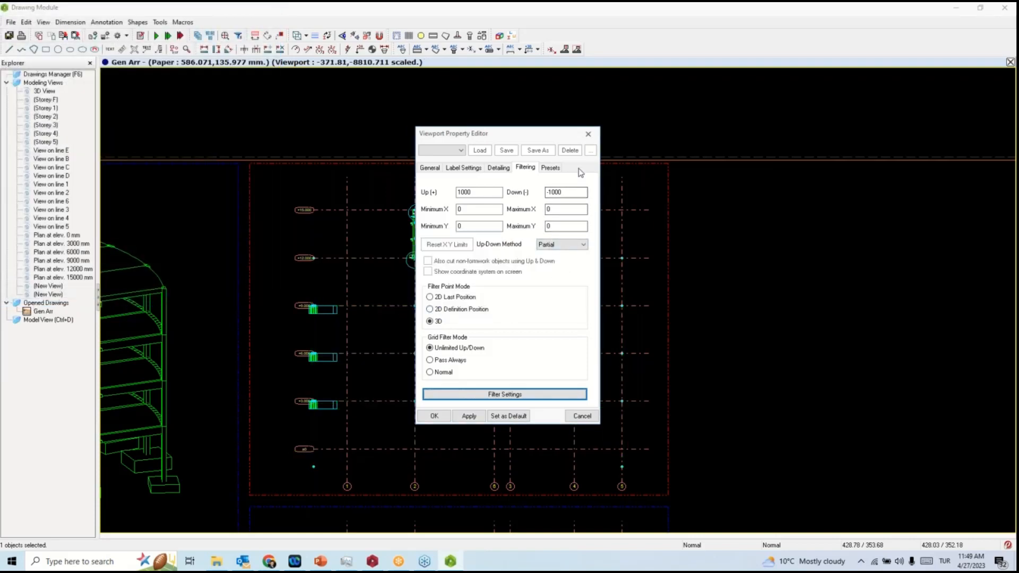
click(588, 134)
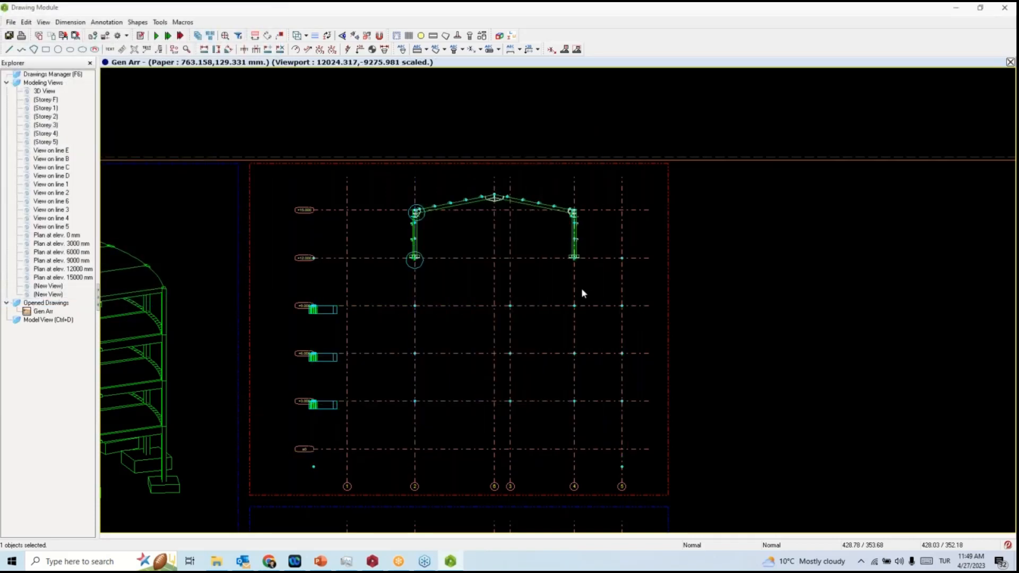
Crop the filtered elevation viewport to about 253 by 113 mm around the steel roof frame.
scroll(419, 200, up, 4)
scroll(419, 200, down, 5)
drag(616, 430, 593, 269)
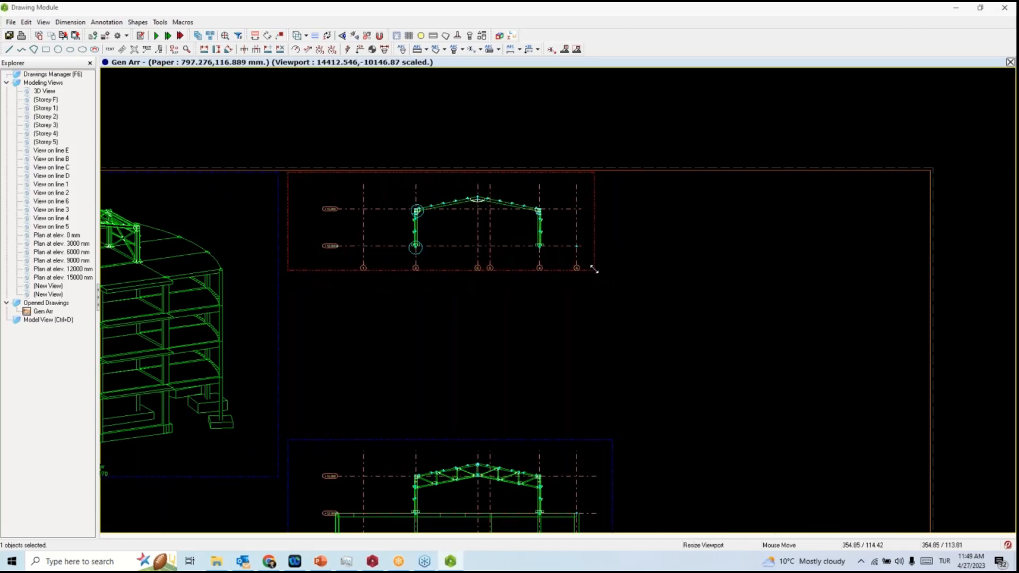
drag(288, 270, 377, 270)
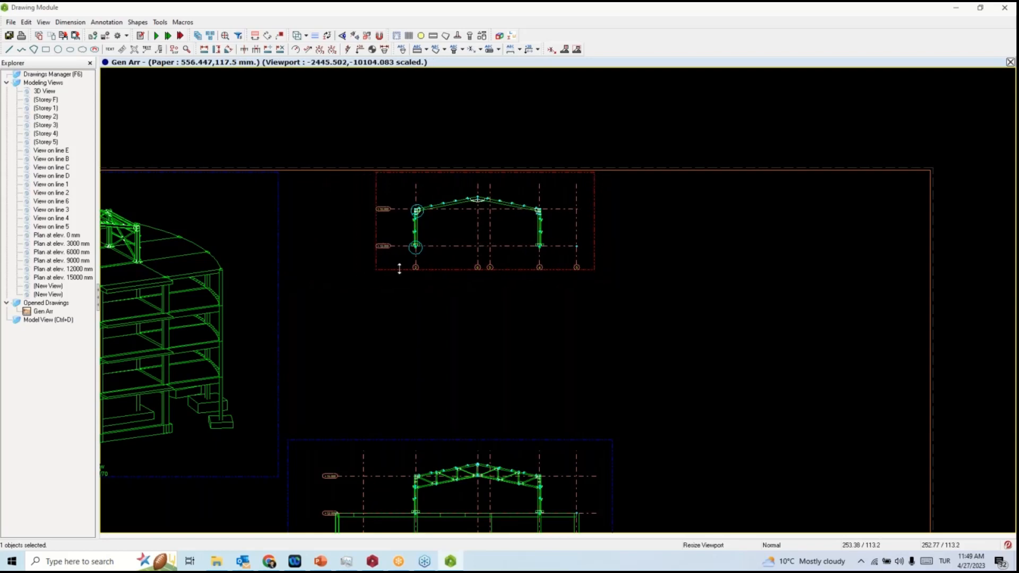
Move the cropped elevation viewport beside the 3D View viewport and the unfiltered elevation viewport to its right.
scroll(509, 233, up, 3)
mouse_move(534, 299)
mouse_down()
mouse_move(421, 342)
mouse_move(384, 313)
mouse_up()
scroll(384, 314, down, 3)
middle_drag(403, 320, 492, 241)
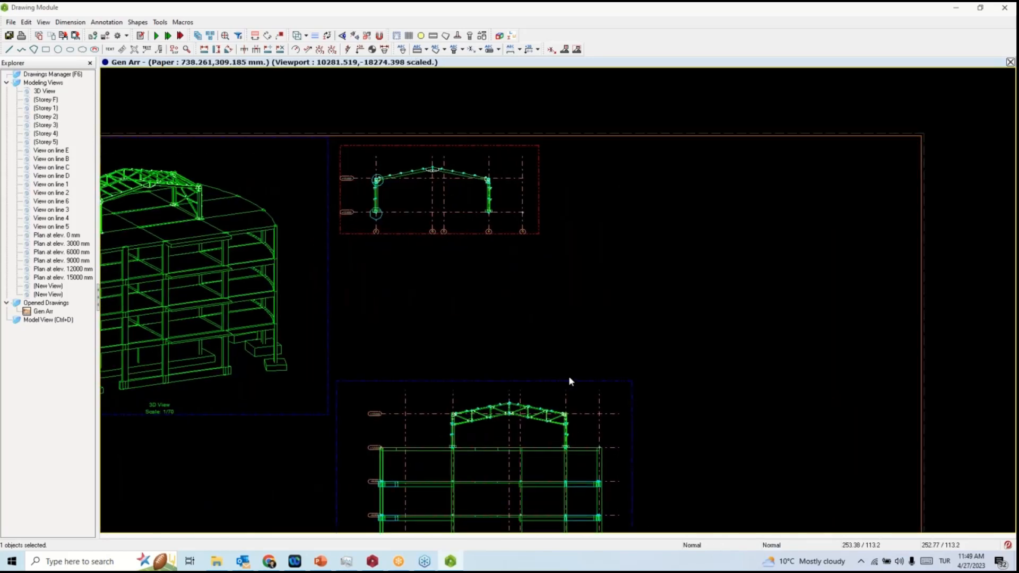
mouse_move(568, 378)
mouse_down()
mouse_move(757, 270)
mouse_move(795, 189)
mouse_move(795, 143)
mouse_up()
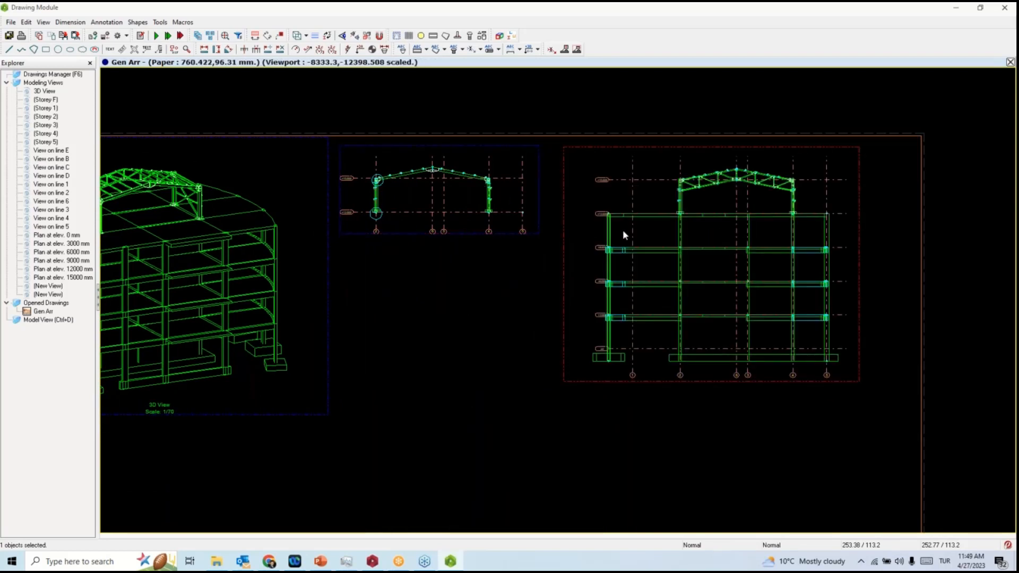
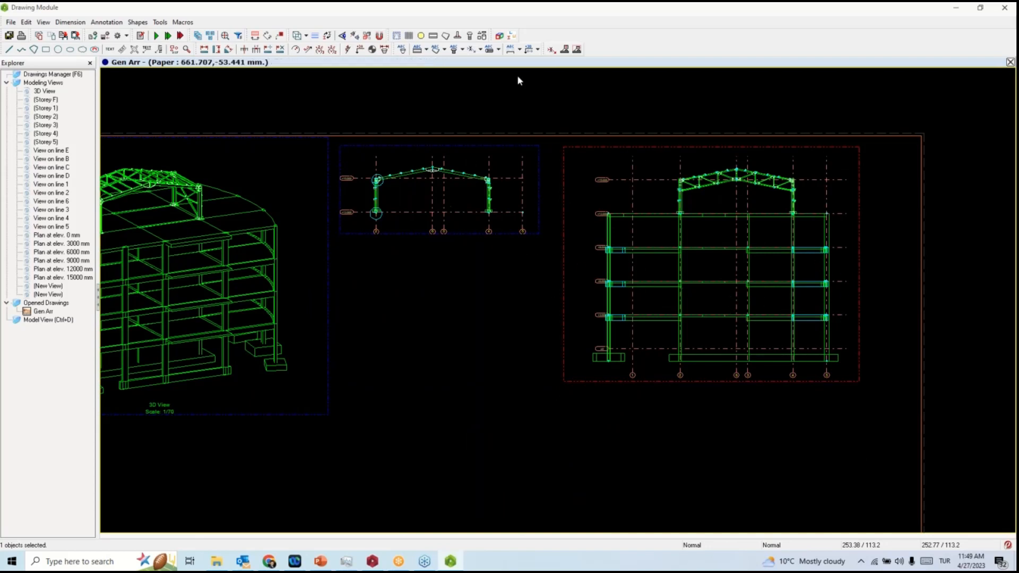
Insert the Detail A and Detail B views into the drawing and move the upper detail group below the unfiltered elevation viewport.
click(500, 38)
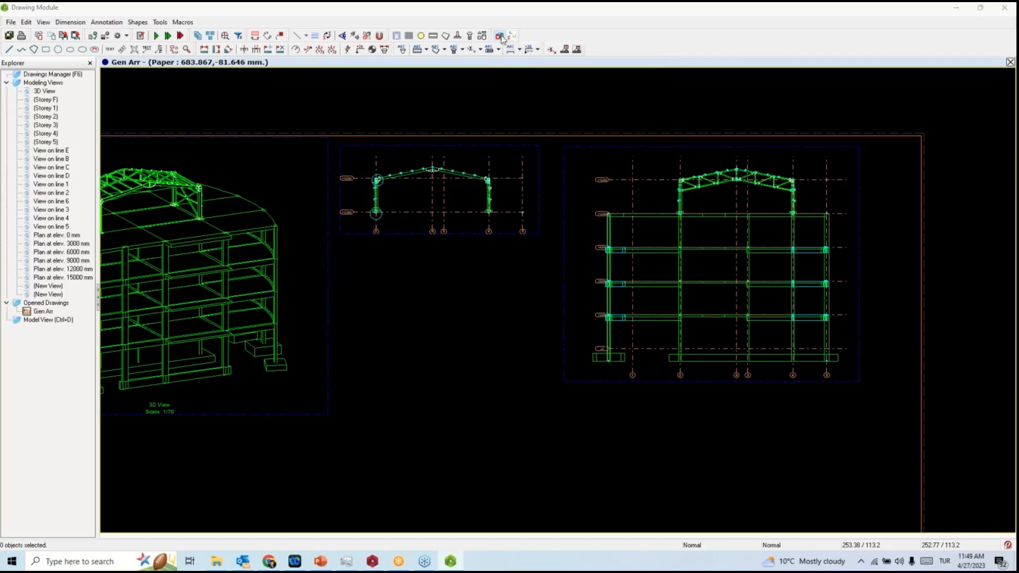
scroll(383, 186, up, 5)
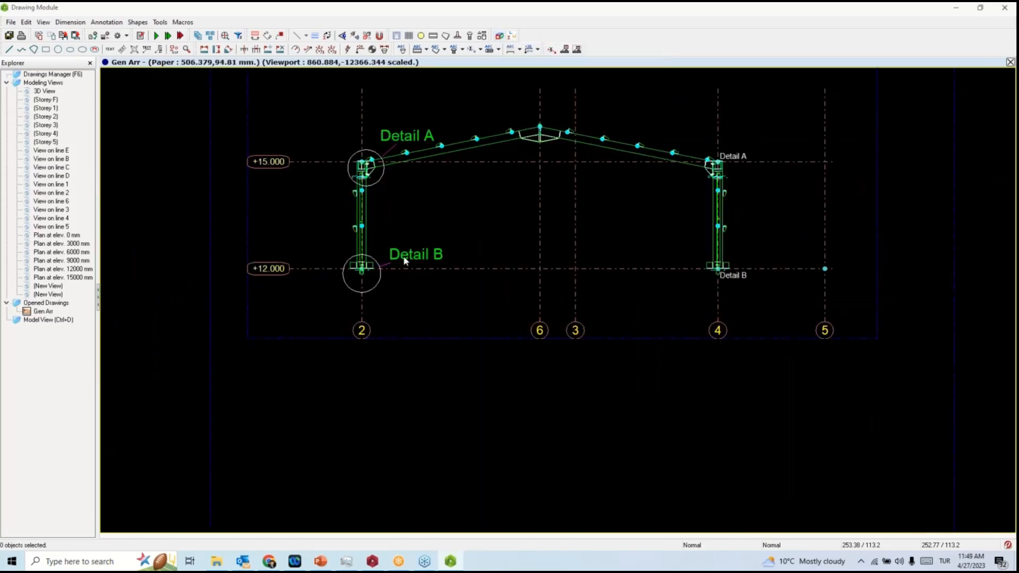
scroll(425, 228, down, 5)
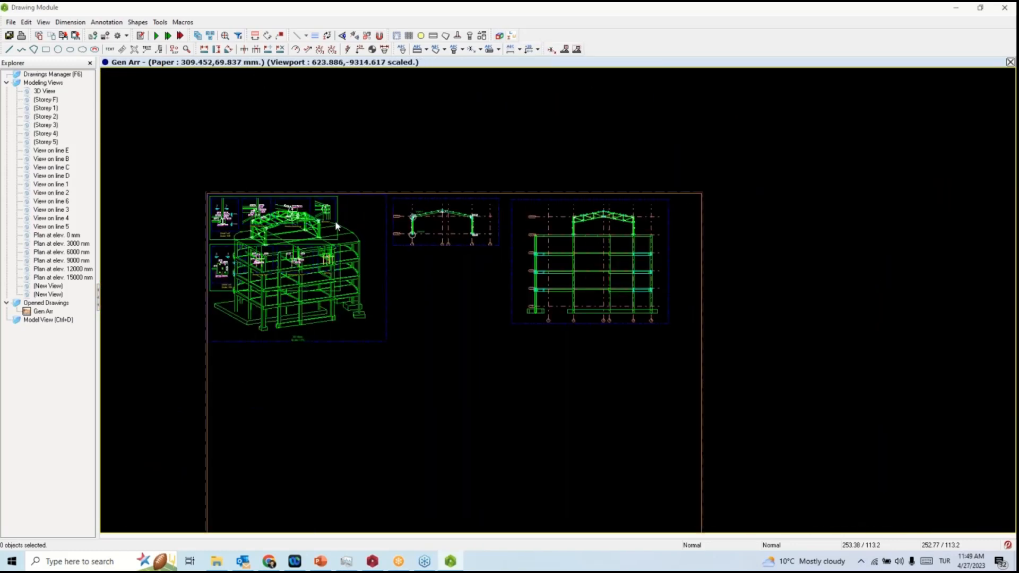
scroll(336, 218, up, 5)
click(339, 233)
scroll(341, 236, down, 3)
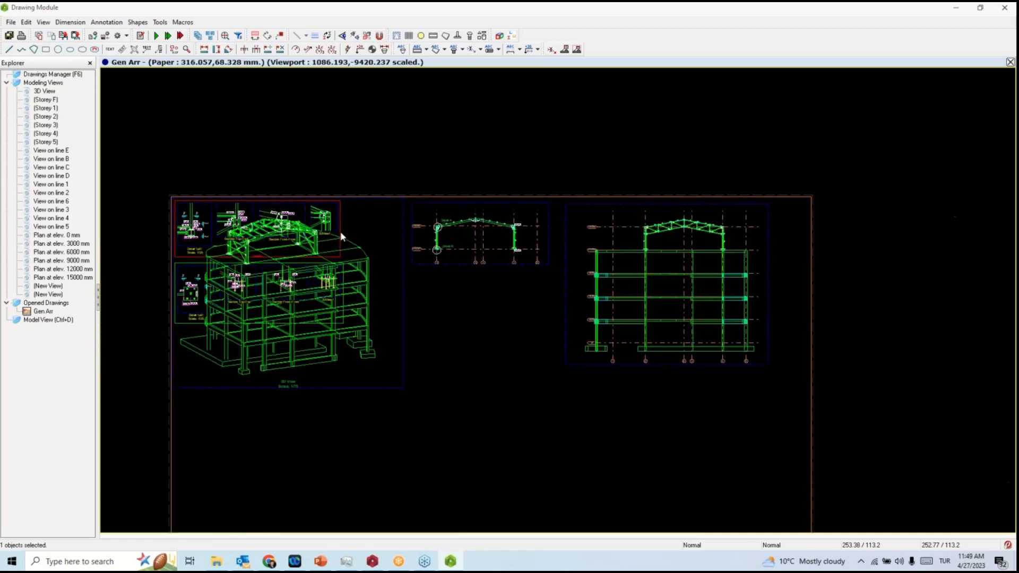
drag(342, 231, 775, 409)
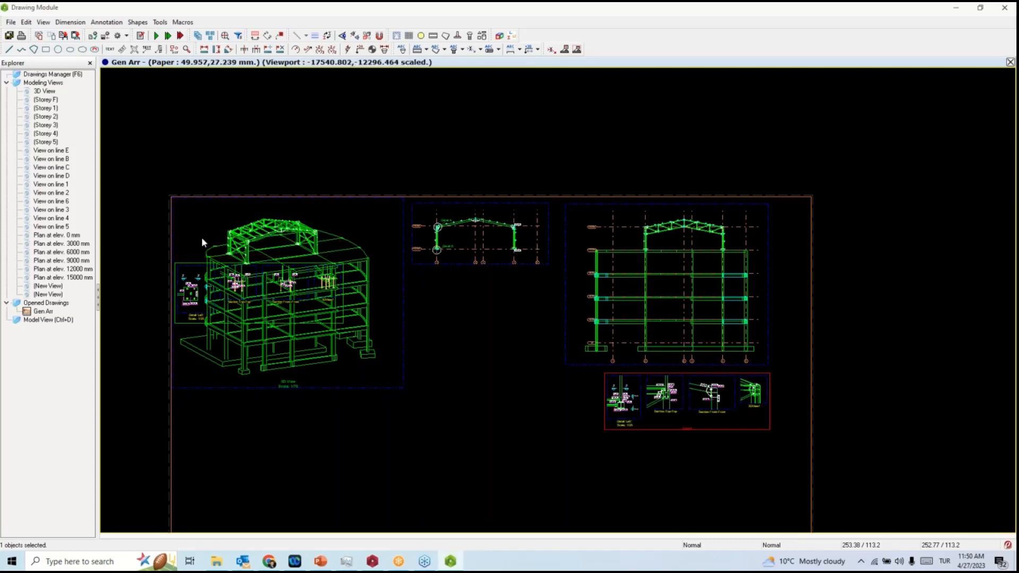
Move the Detail B view group directly below the Detail A group on the Gen Arr sheet.
drag(183, 260, 614, 434)
scroll(670, 410, up, 5)
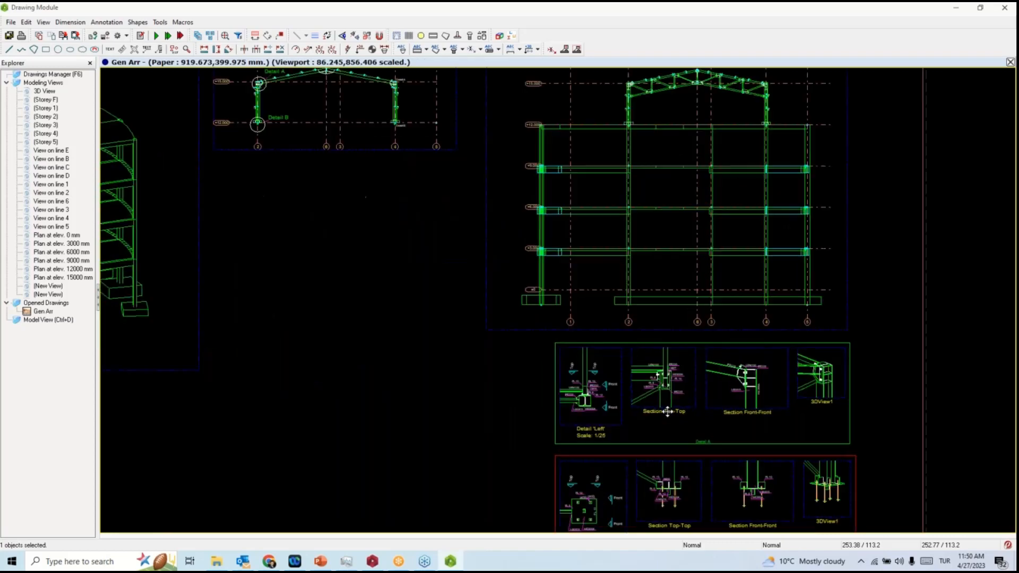
Examine the profile, plate and bolt labels in Detail A's Section Top-Top and Section Front-Front views.
middle_drag(679, 403, 382, 399)
scroll(382, 399, down, 1)
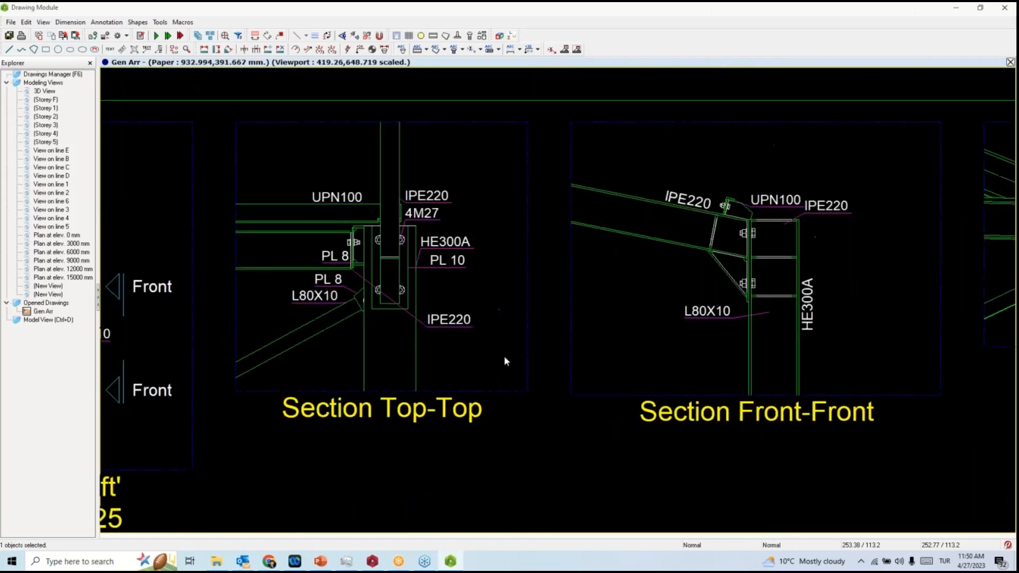
middle_drag(763, 277, 635, 277)
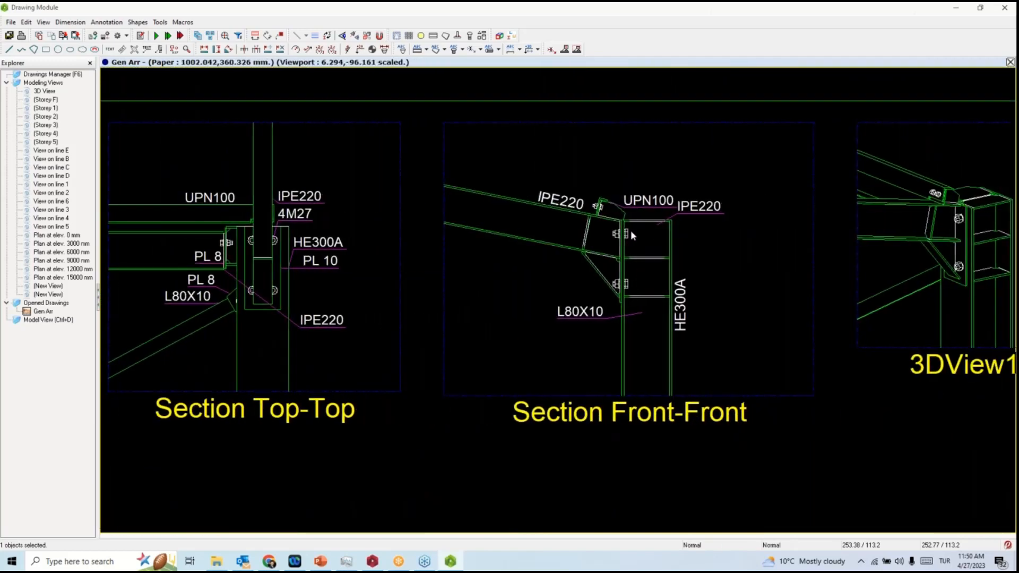
scroll(626, 238, up, 4)
scroll(658, 253, down, 4)
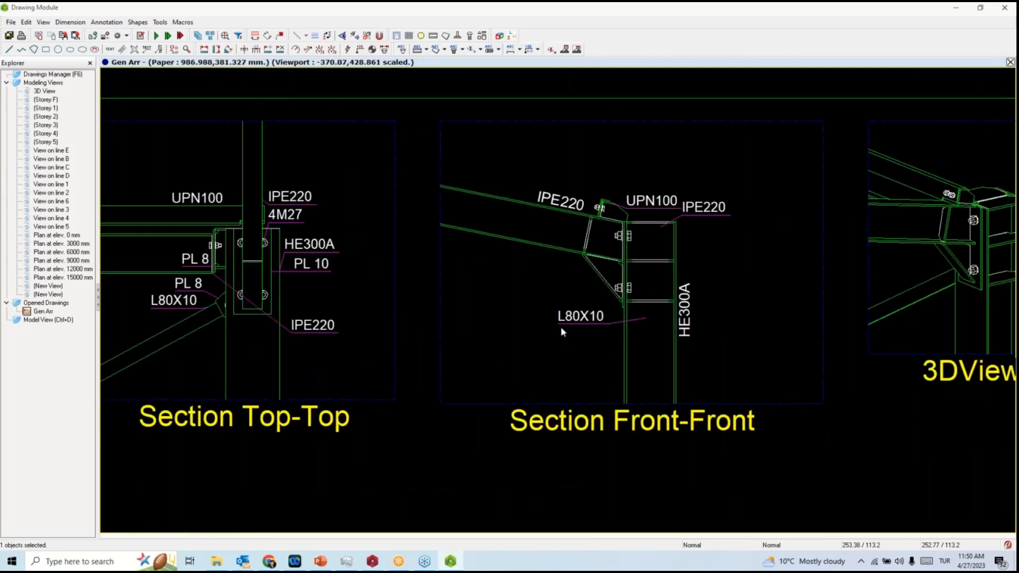
scroll(633, 256, up, 3)
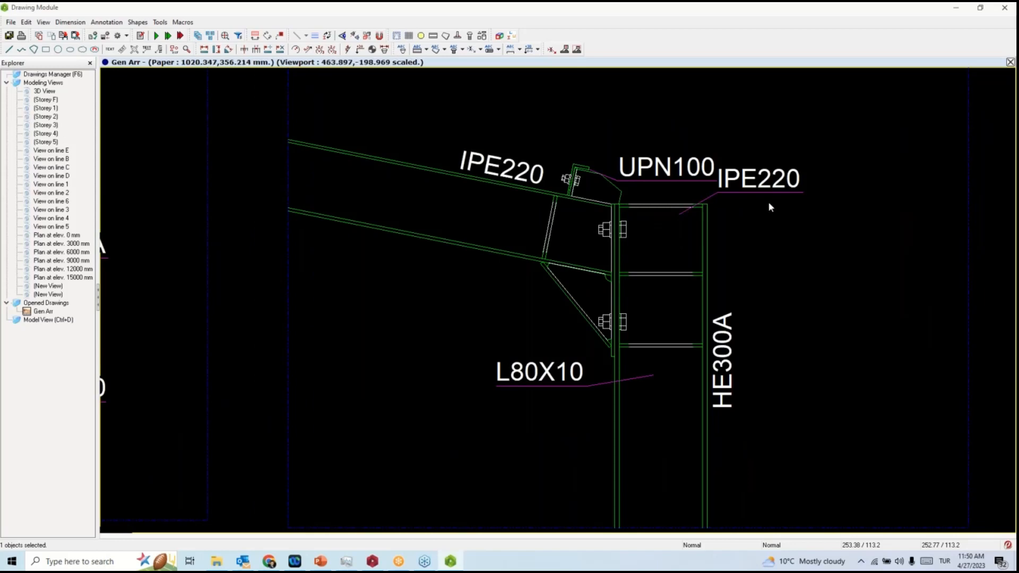
scroll(724, 212, down, 3)
scroll(682, 224, up, 3)
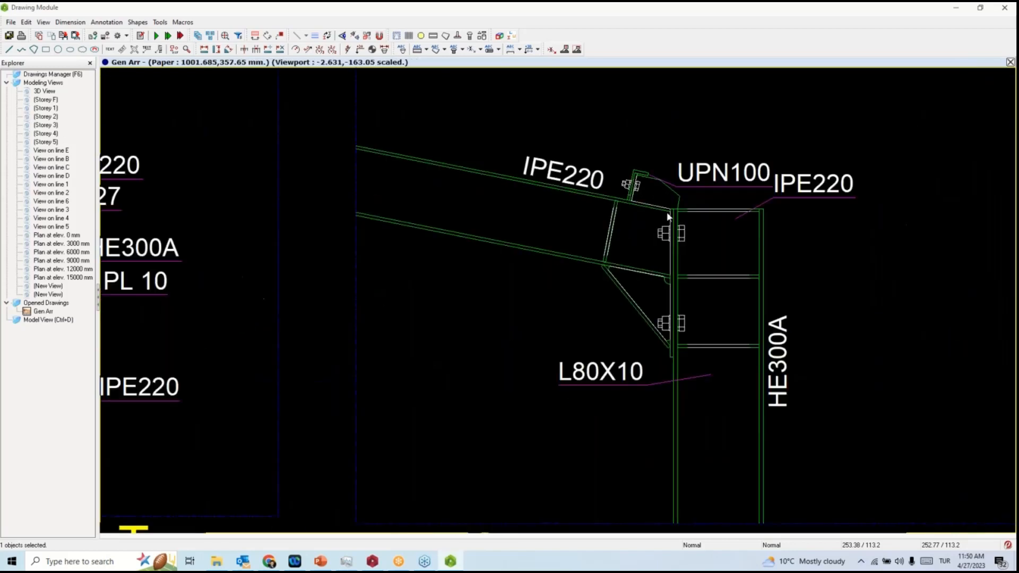
Annotate the beam end-plate bolts in Section Front-Front with their diameter and place the label beyond the HE300A column.
click(462, 49)
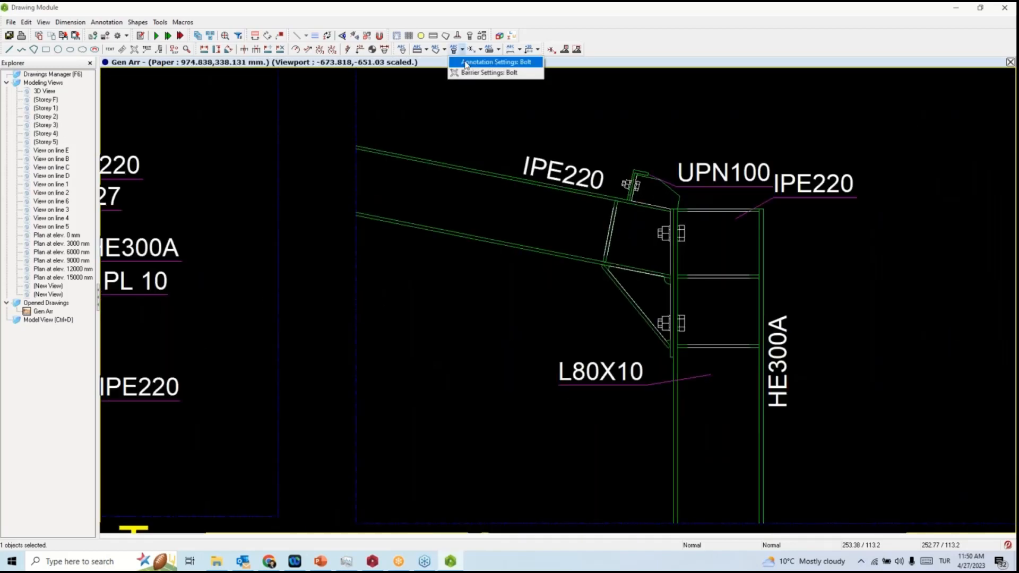
click(472, 73)
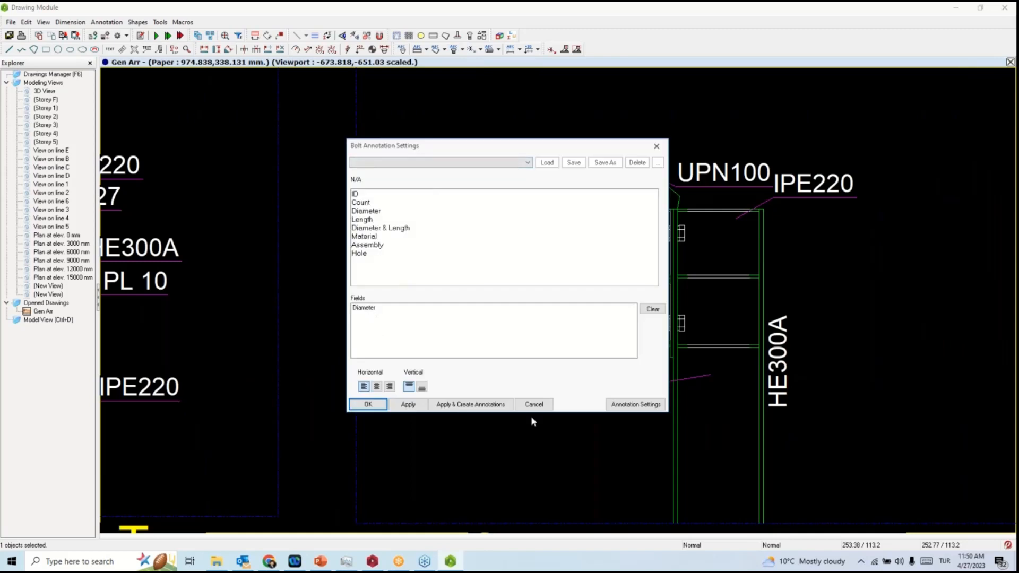
click(533, 405)
click(682, 235)
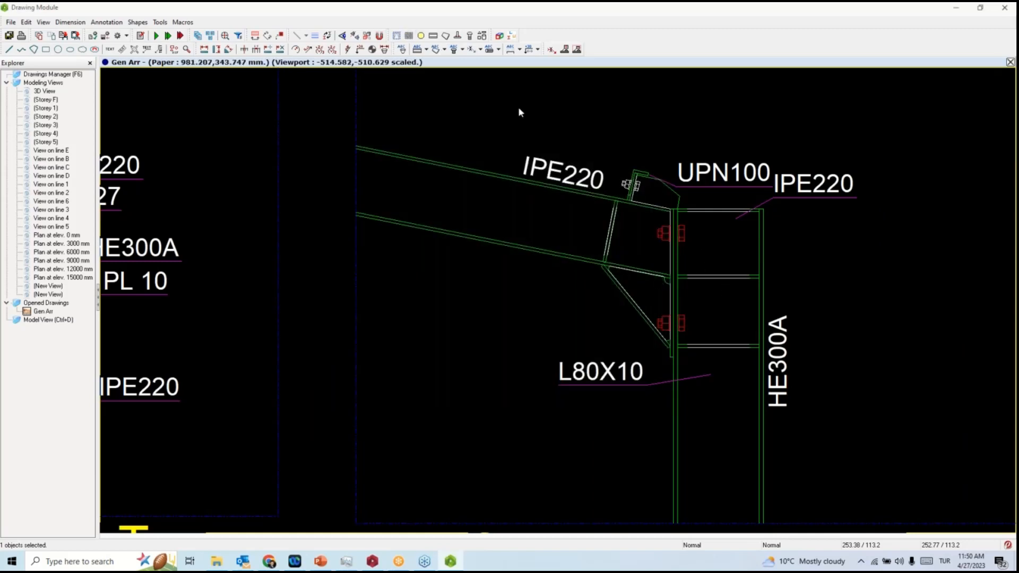
click(455, 54)
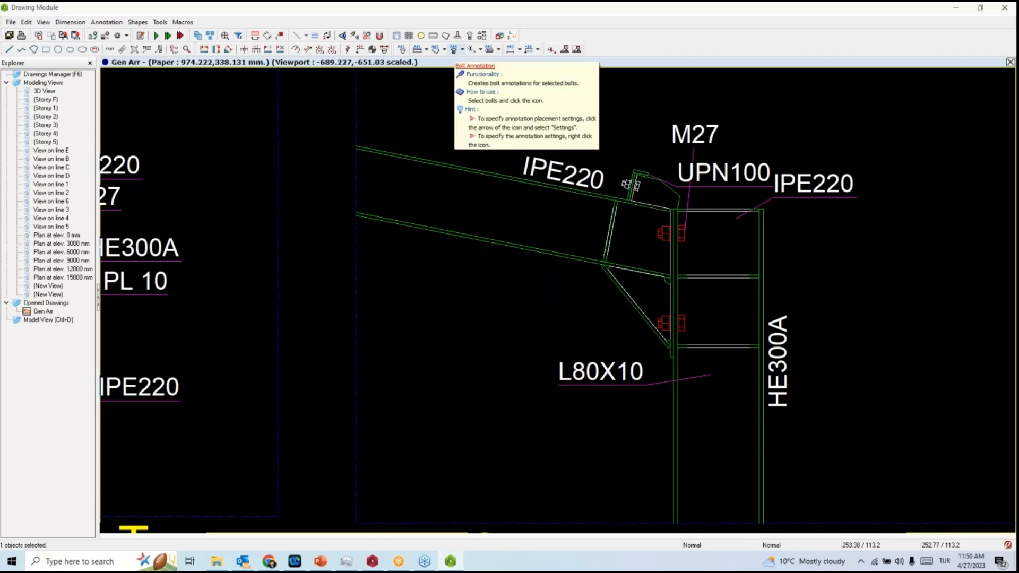
mouse_move(713, 136)
mouse_down()
mouse_move(846, 254)
mouse_move(866, 259)
mouse_up()
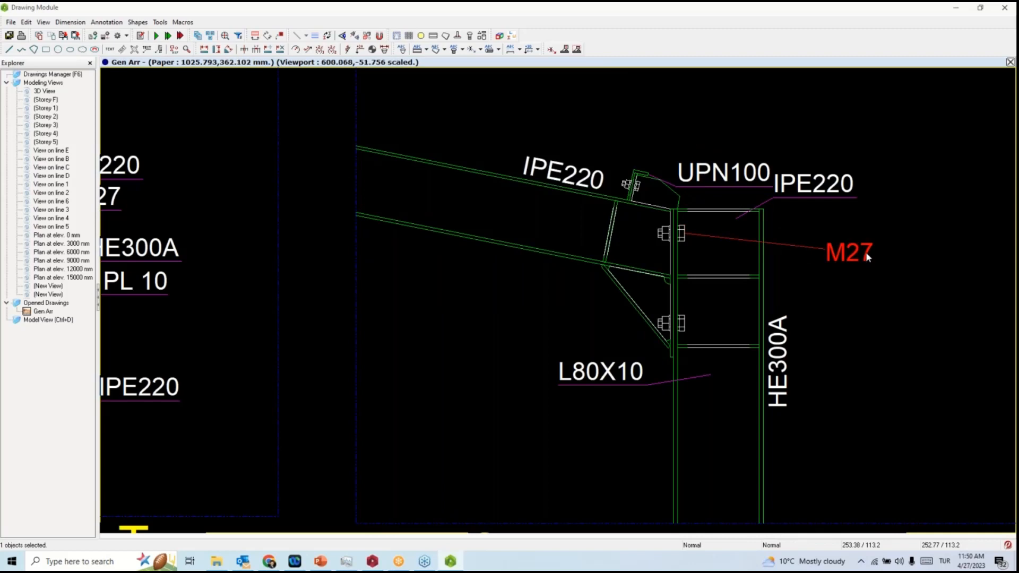
Create a profile-name annotation for the sloping IPE220 rafter in Section Front-Front and check the Frame Annotation Settings without changing them.
scroll(854, 335, down, 1)
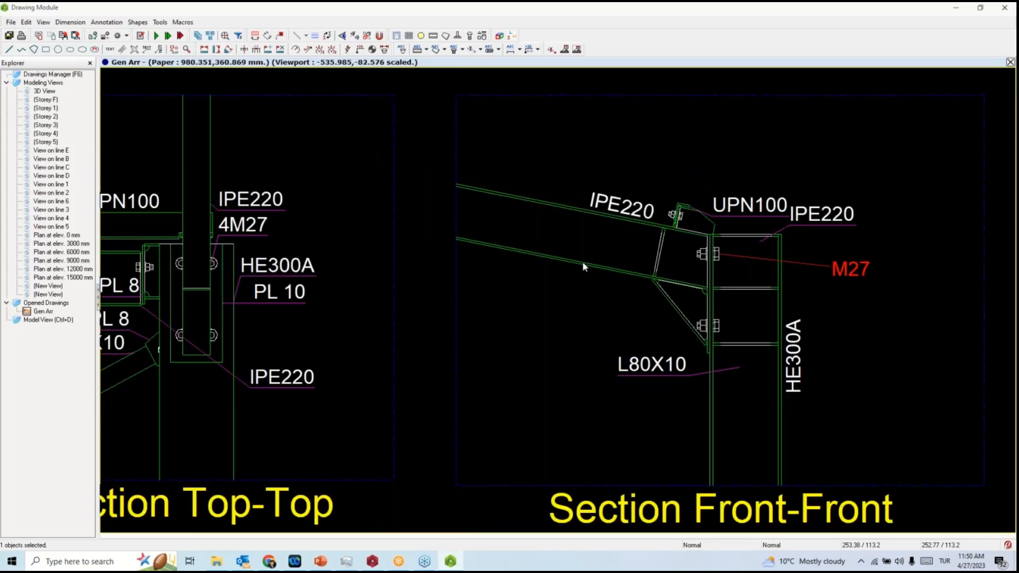
click(418, 48)
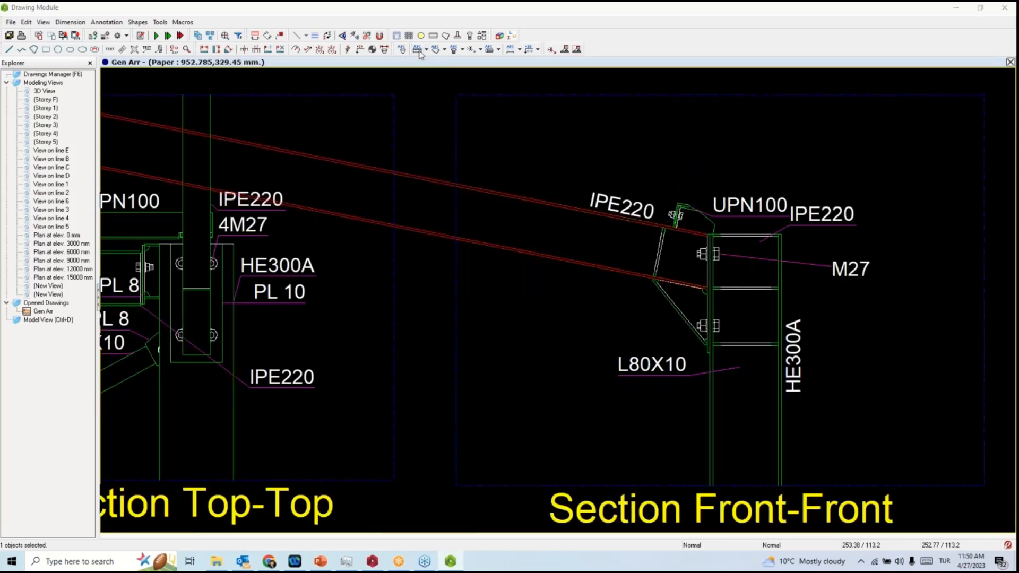
click(543, 130)
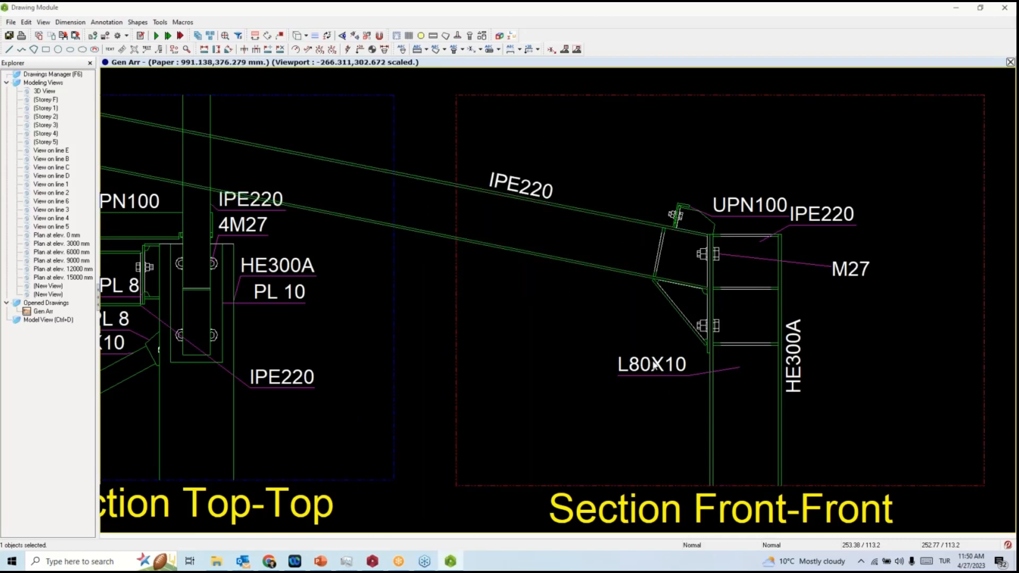
click(426, 49)
click(435, 67)
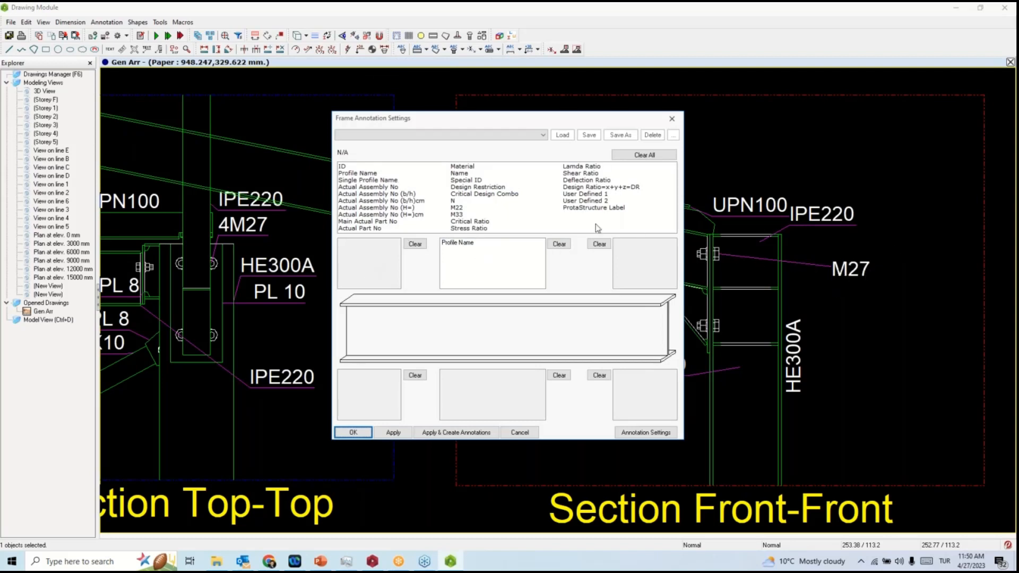
click(672, 121)
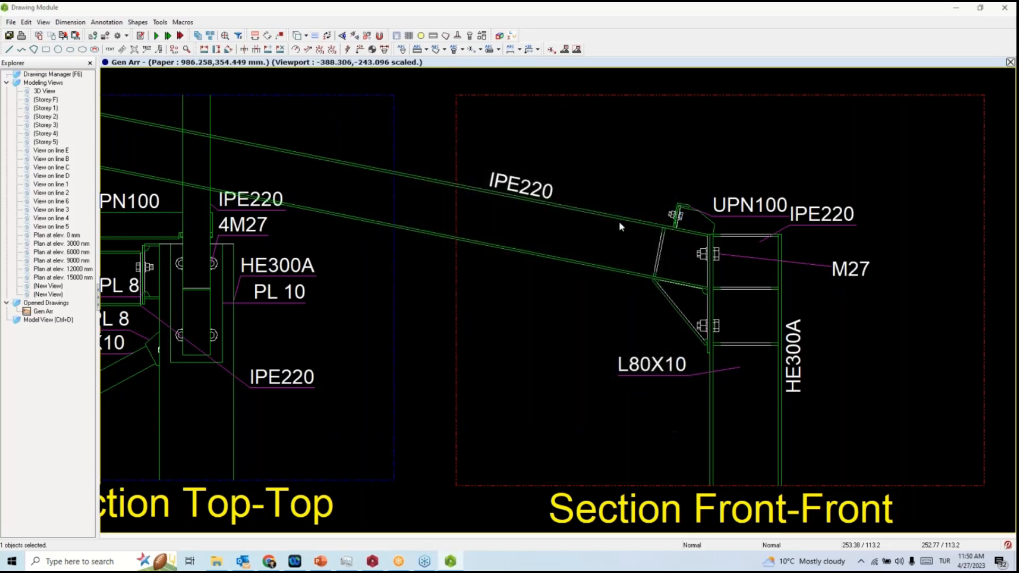
Dimension the horizontal distance between the column bases on grids 2 and 4 in the cropped elevation, placing it below the frame.
scroll(618, 223, down, 5)
mouse_move(595, 232)
middle_down()
mouse_move(540, 208)
mouse_move(529, 153)
middle_up()
middle_drag(528, 195, 552, 395)
scroll(532, 289, down, 4)
middle_drag(389, 77, 560, 288)
scroll(338, 330, up, 4)
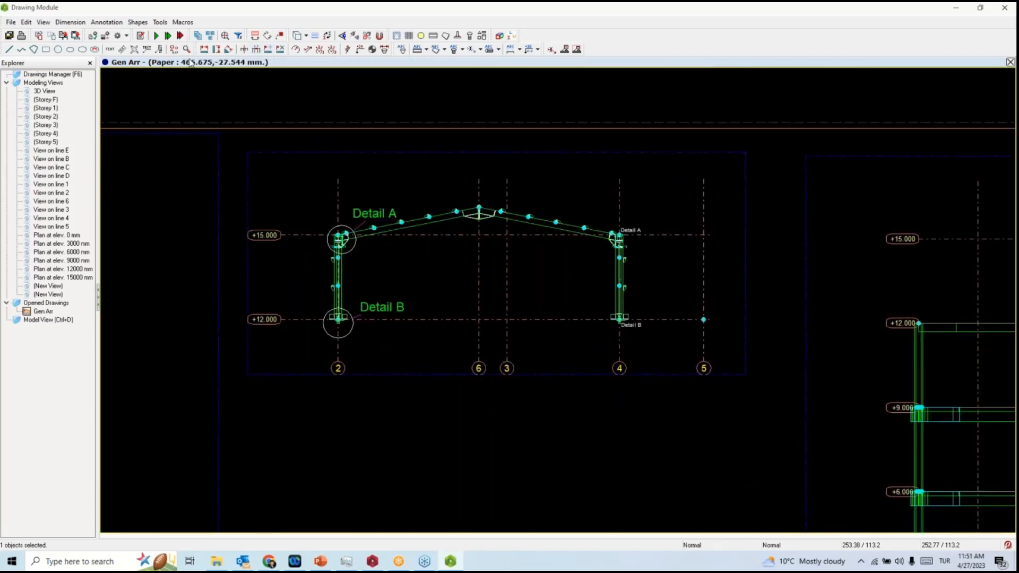
click(204, 50)
scroll(336, 330, up, 3)
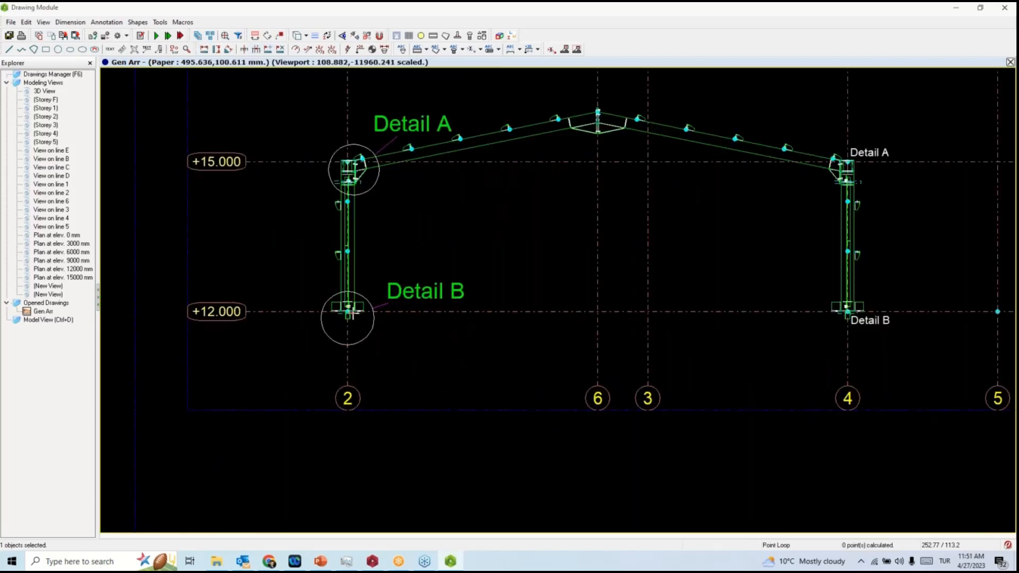
click(347, 311)
click(848, 312)
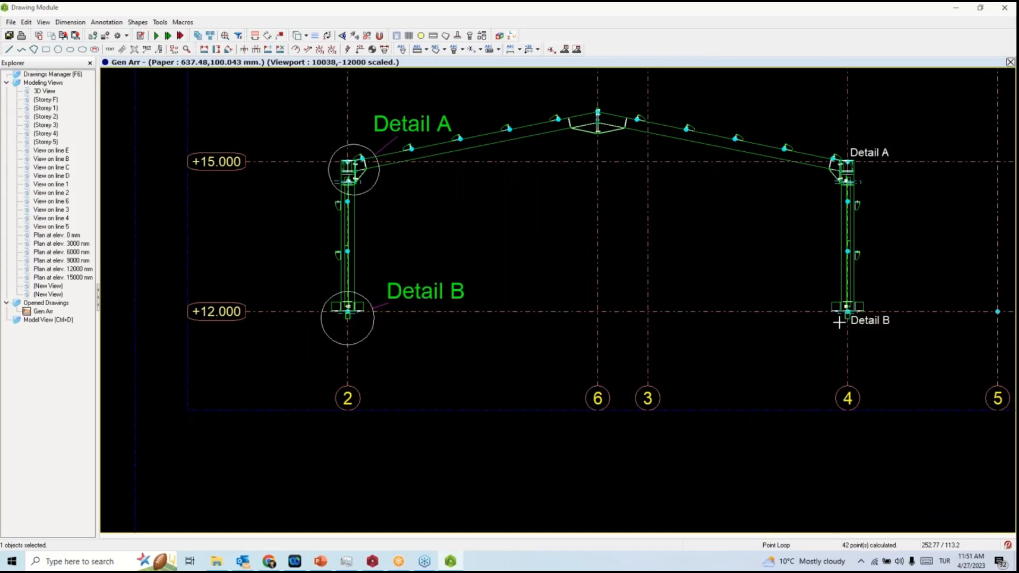
click(795, 364)
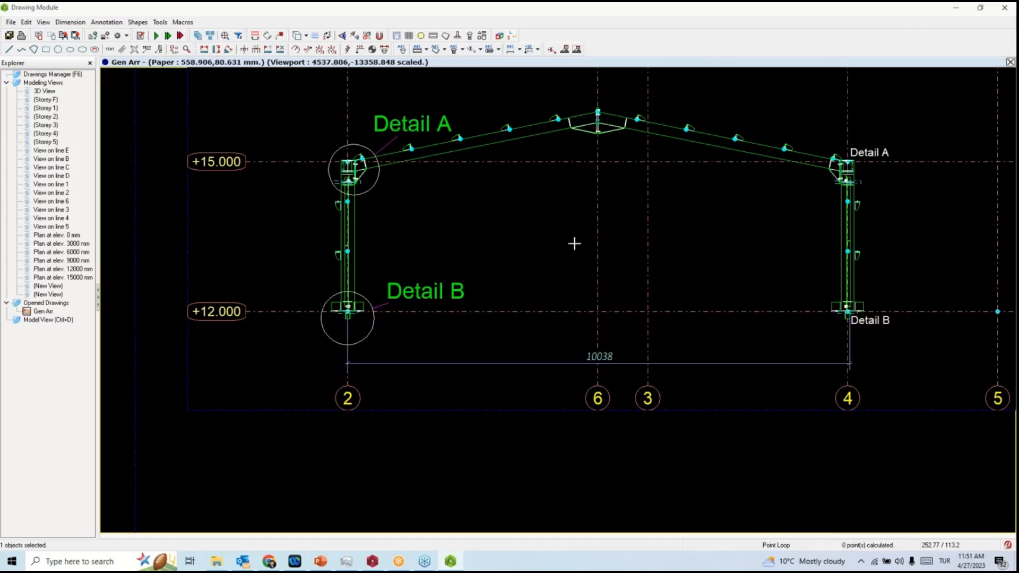
Add vertical dimensions from the base level to the eaves and from the eaves to the ridge, beside the grid 2 column.
middle_drag(458, 183, 473, 287)
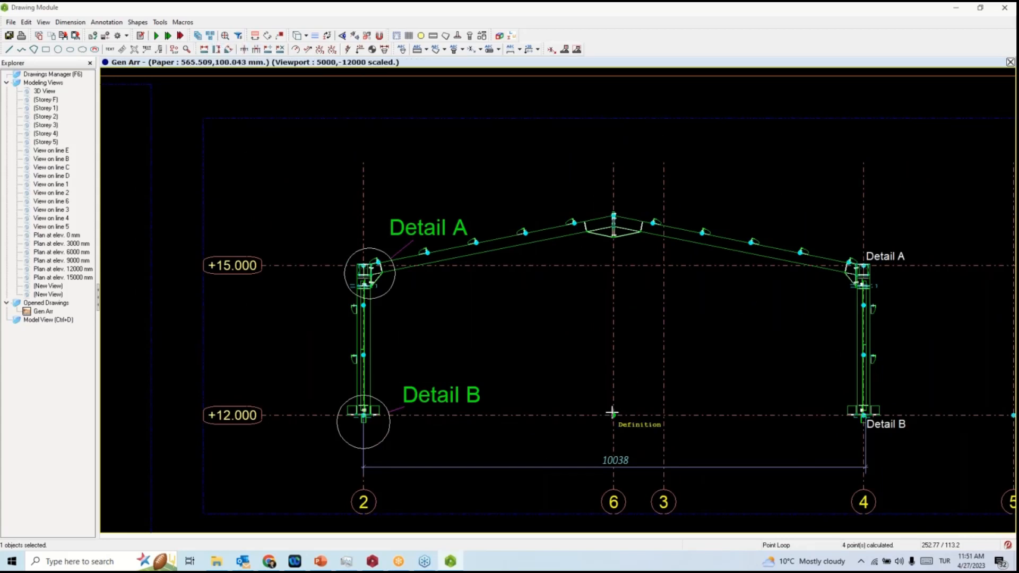
click(364, 265)
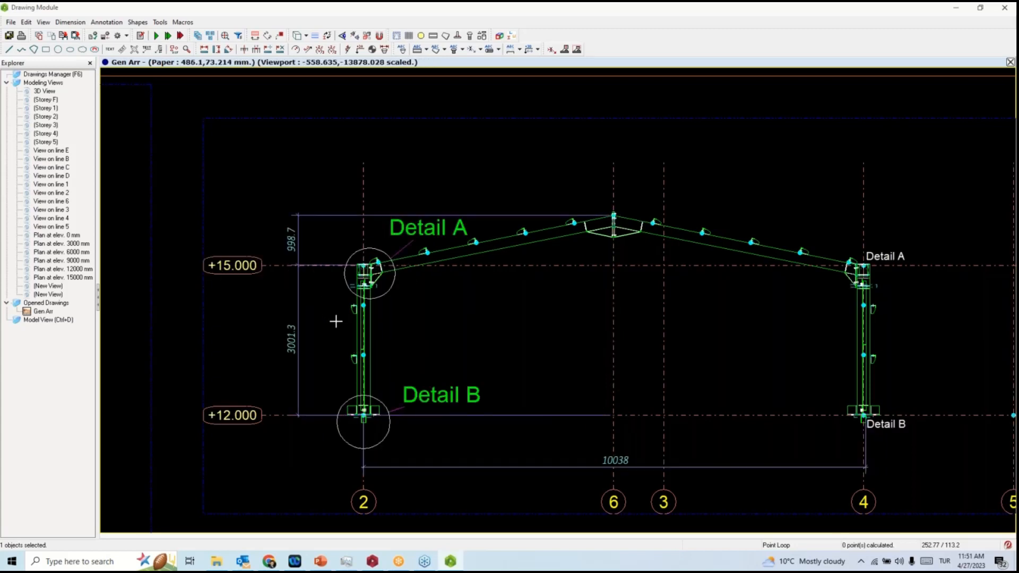
scroll(342, 322, down, 1)
scroll(346, 317, down, 3)
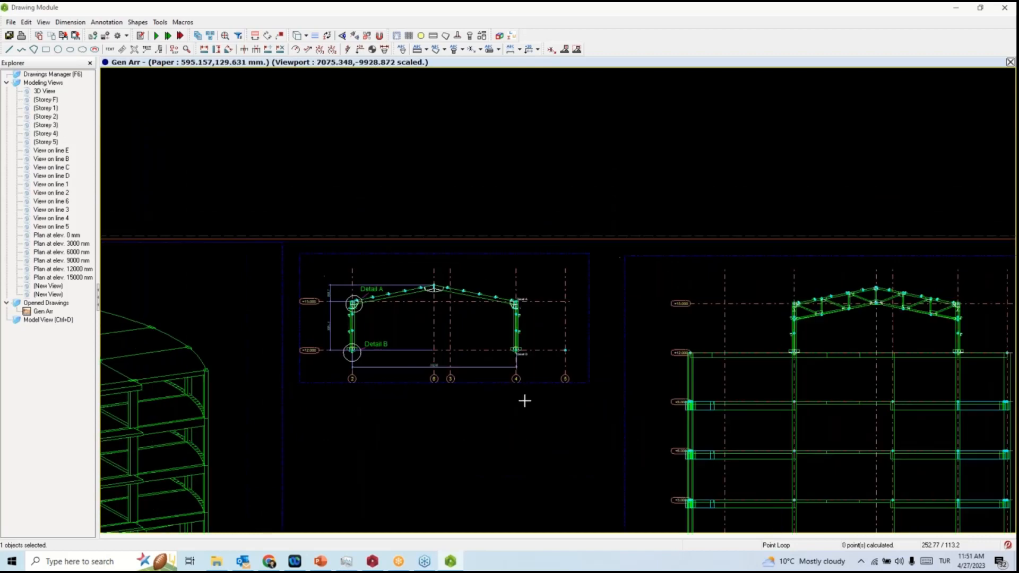
scroll(608, 345, down, 1)
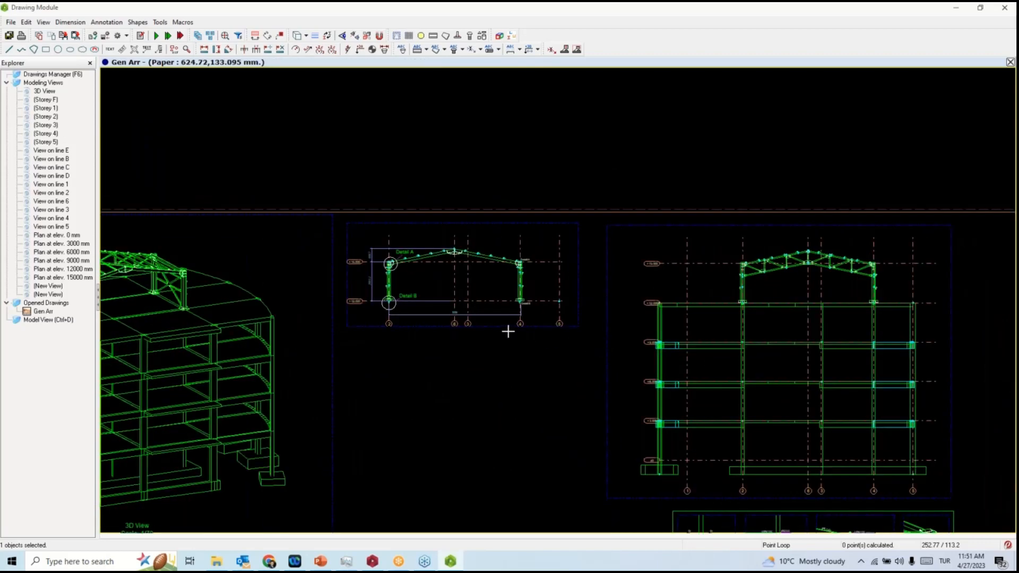
scroll(508, 332, down, 3)
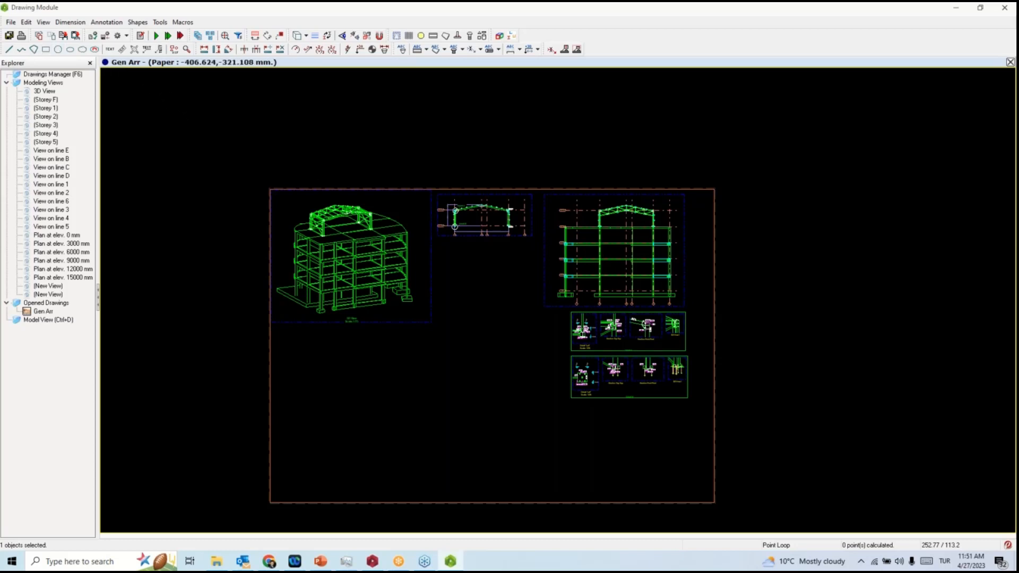
click(11, 22)
mouse_move(37, 77)
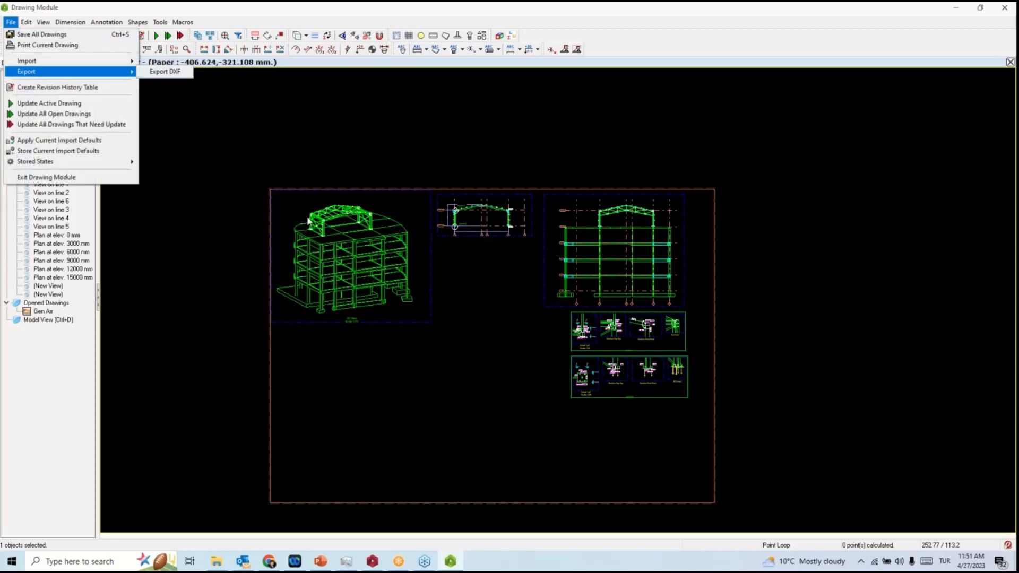
click(143, 101)
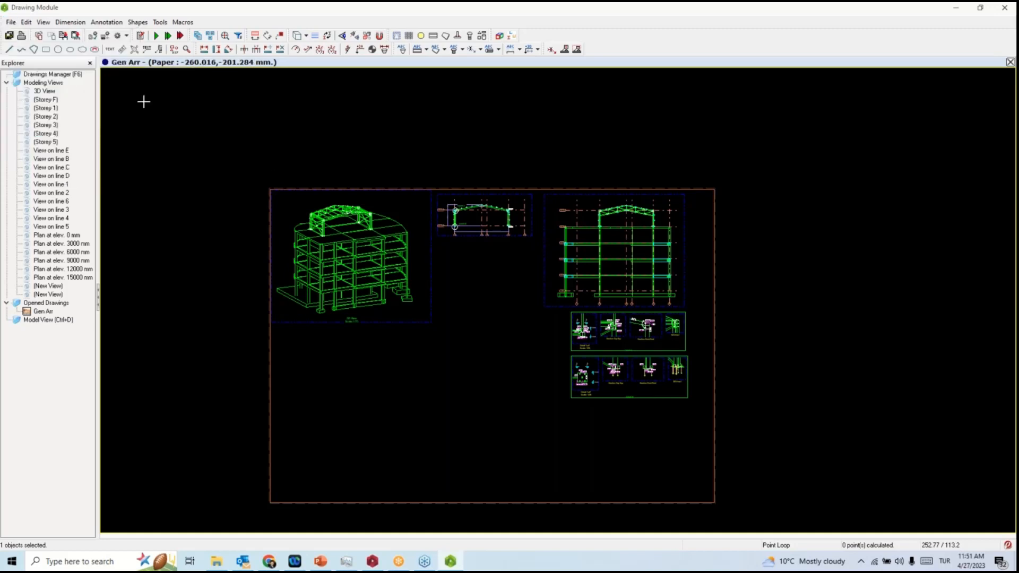
click(11, 21)
click(281, 143)
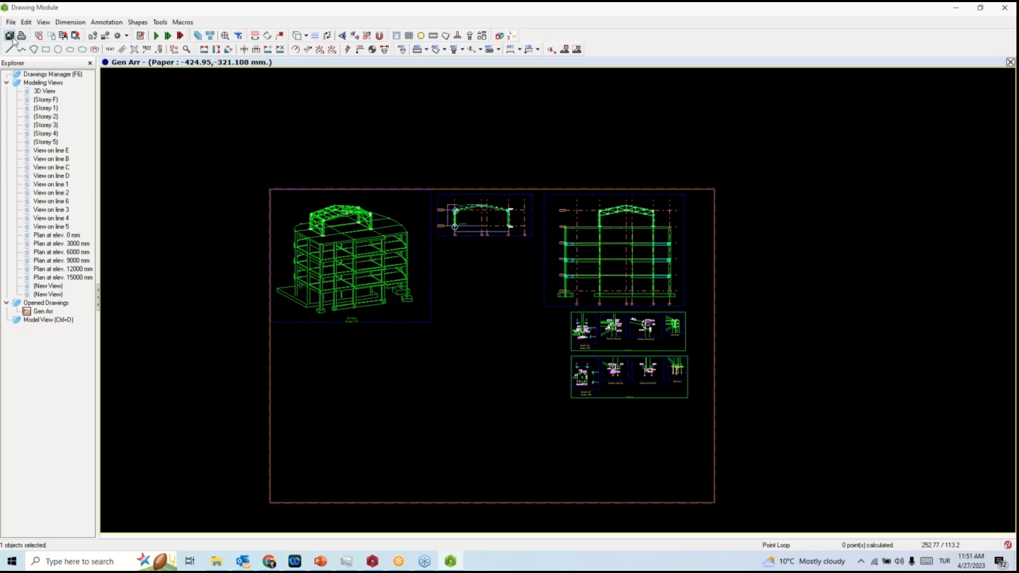
Close the Drawing Module and return to the 3D model in ProtaSteel, focused on the Detail A and Detail B boxes.
click(1003, 7)
click(476, 311)
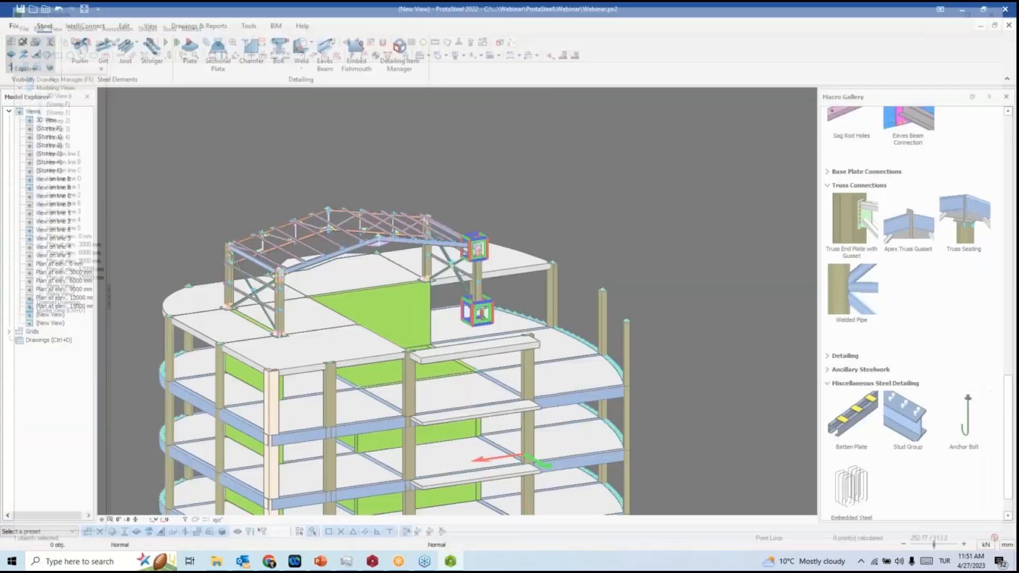
scroll(494, 280, up, 4)
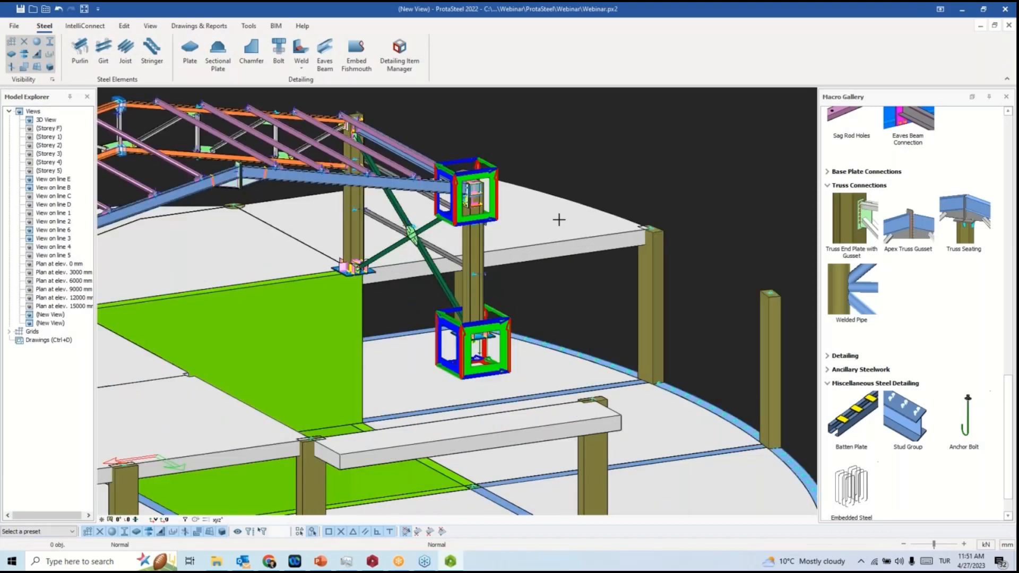
Apply the current Numbering Options for groups 0 and 10, start numbering, and close the Drawing Module window.
click(199, 25)
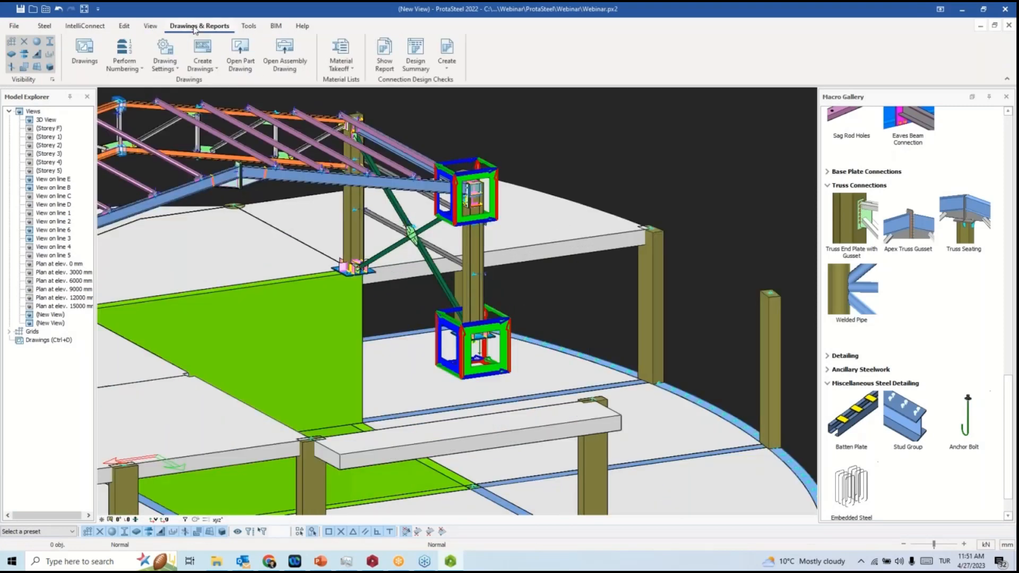
click(139, 68)
click(141, 91)
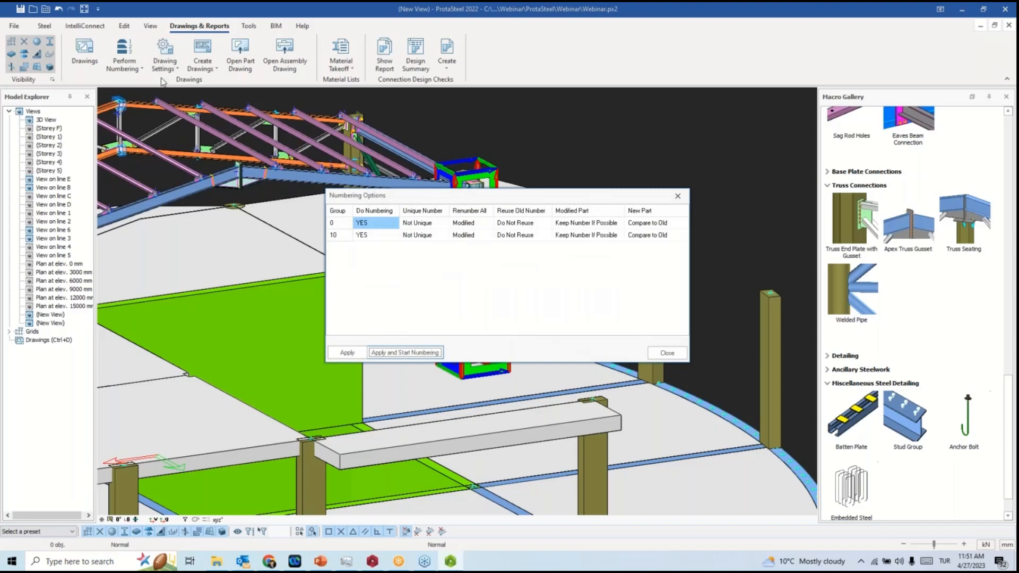
click(405, 353)
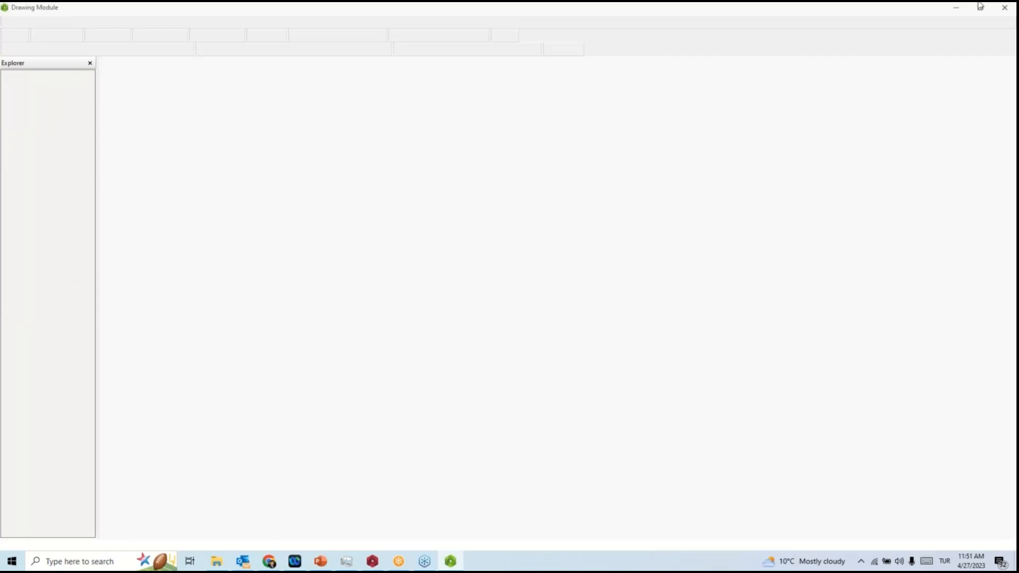
click(1004, 8)
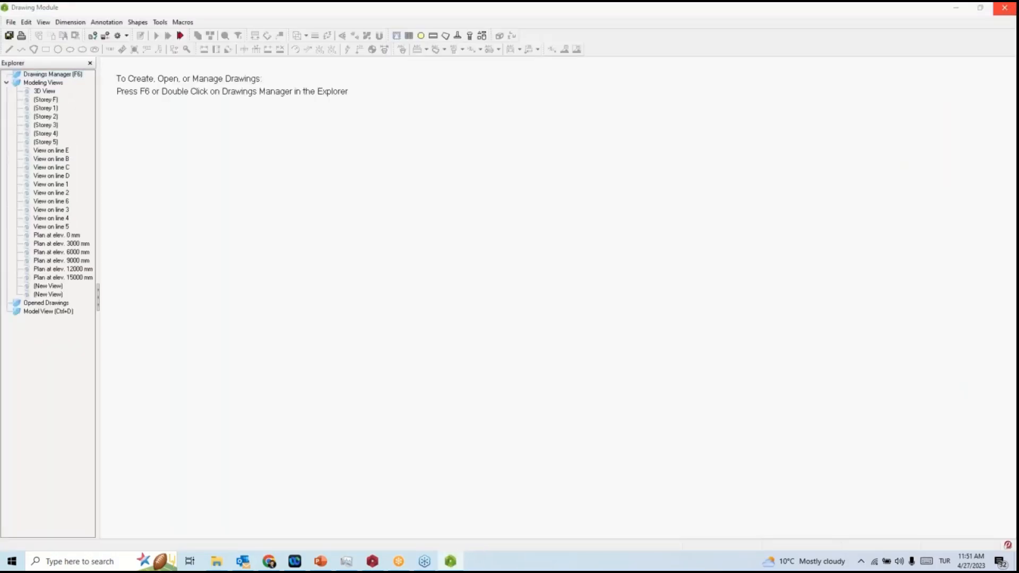
click(1007, 12)
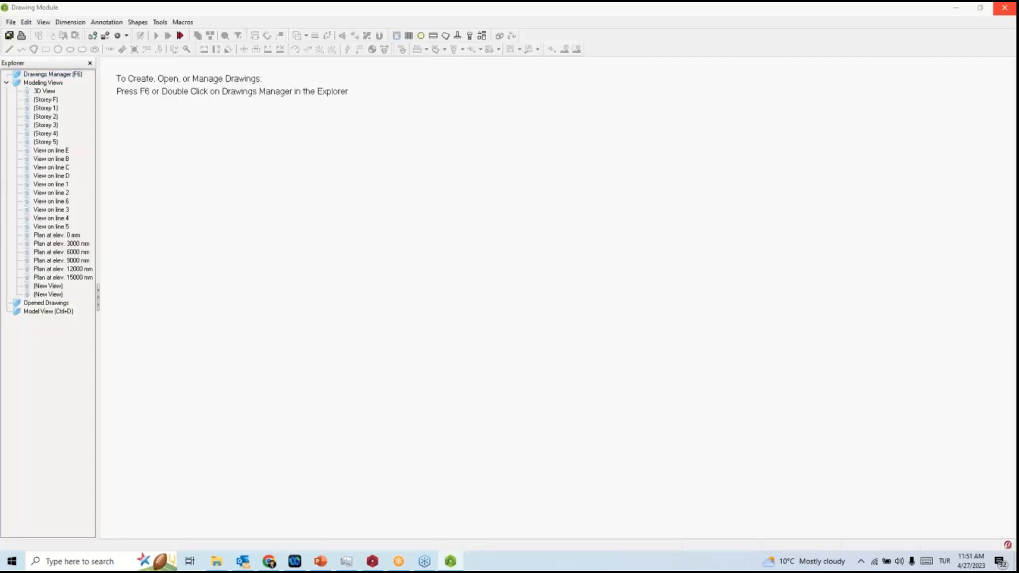
Close the Drawing Module, acknowledge the completed numbering and close the Numbering Options.
click(1008, 12)
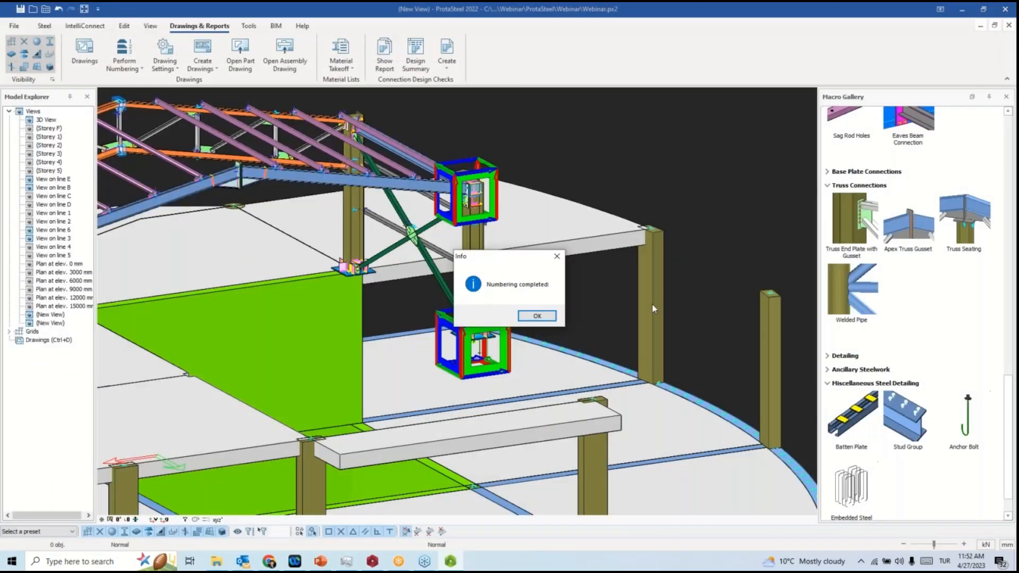
click(554, 316)
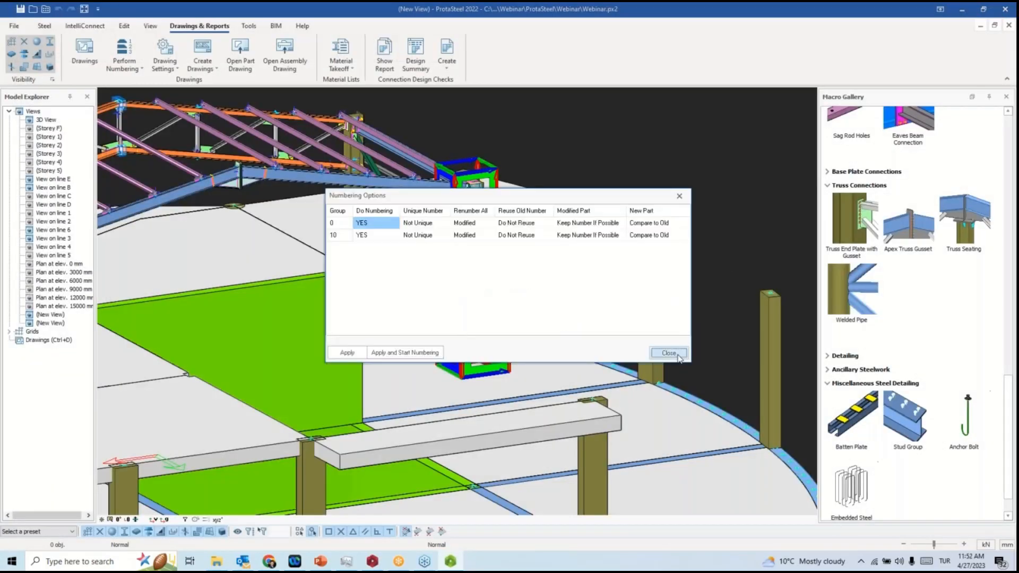
click(668, 352)
Create an assembly drawing for the steel column between the Detail A and Detail B boxes.
right_click(474, 250)
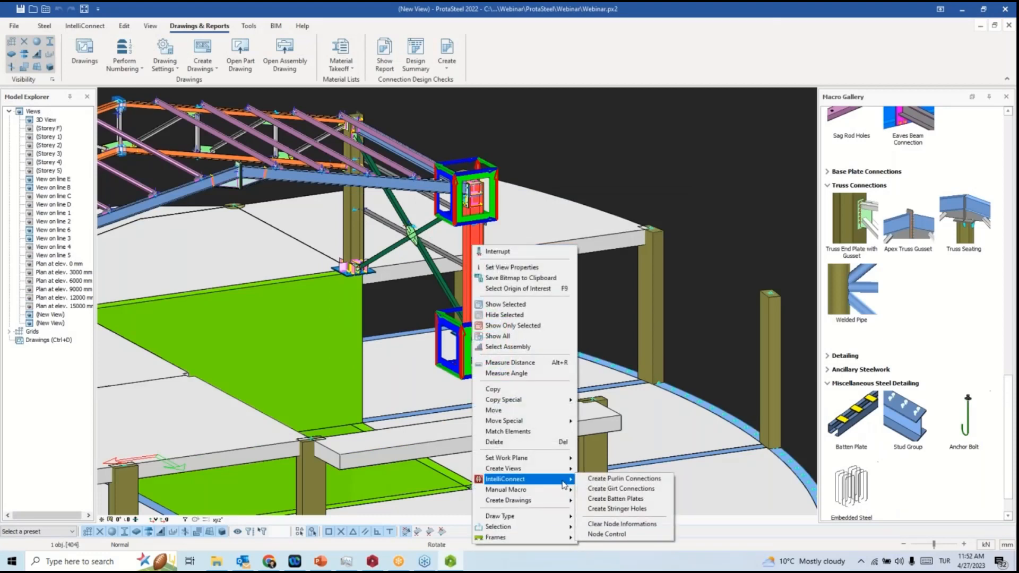
mouse_move(545, 502)
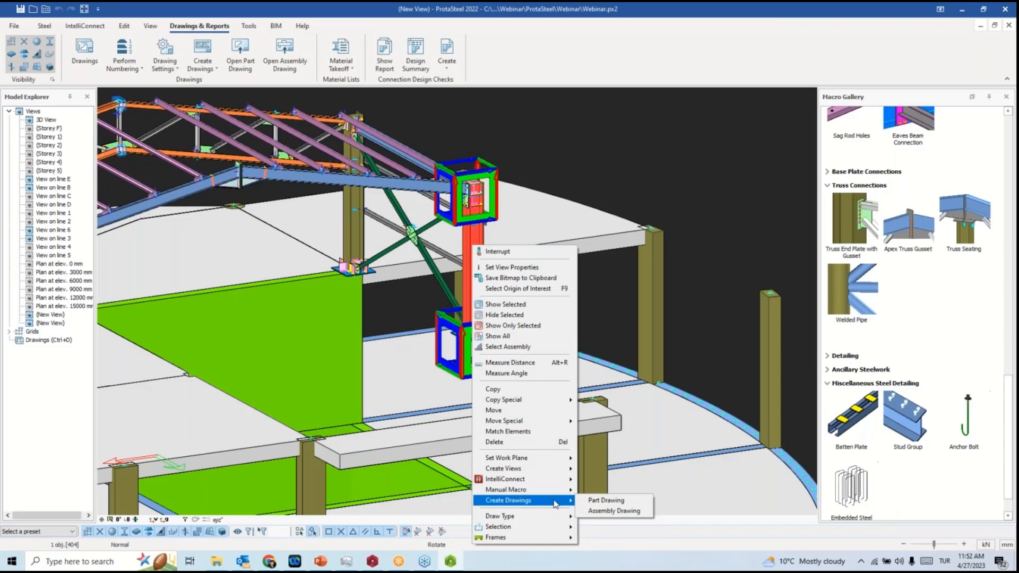
click(616, 511)
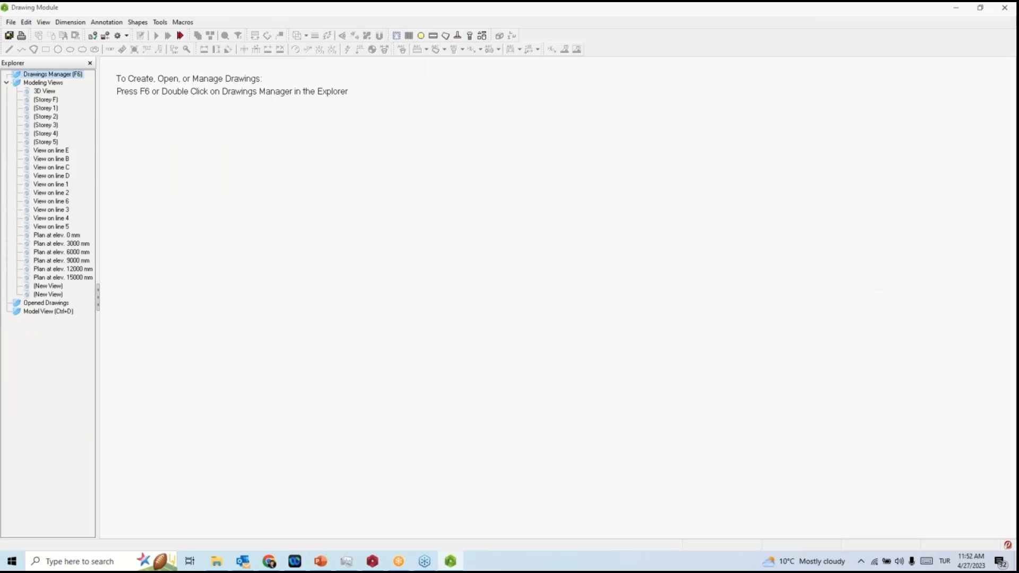
Open drawing 835-156-CE-001 from the Drawings Manager and close the manager window.
key(F6)
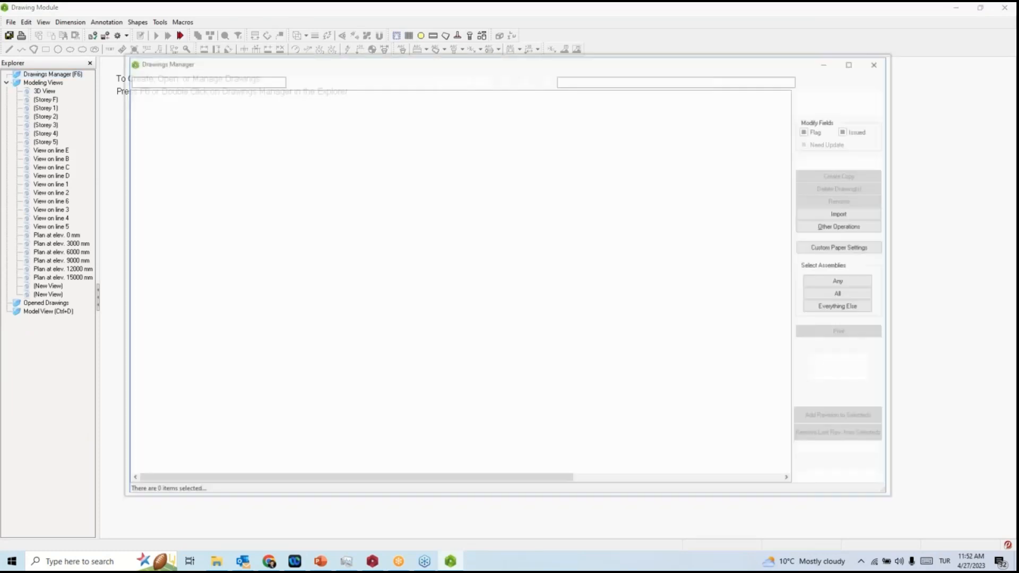
double_click(234, 169)
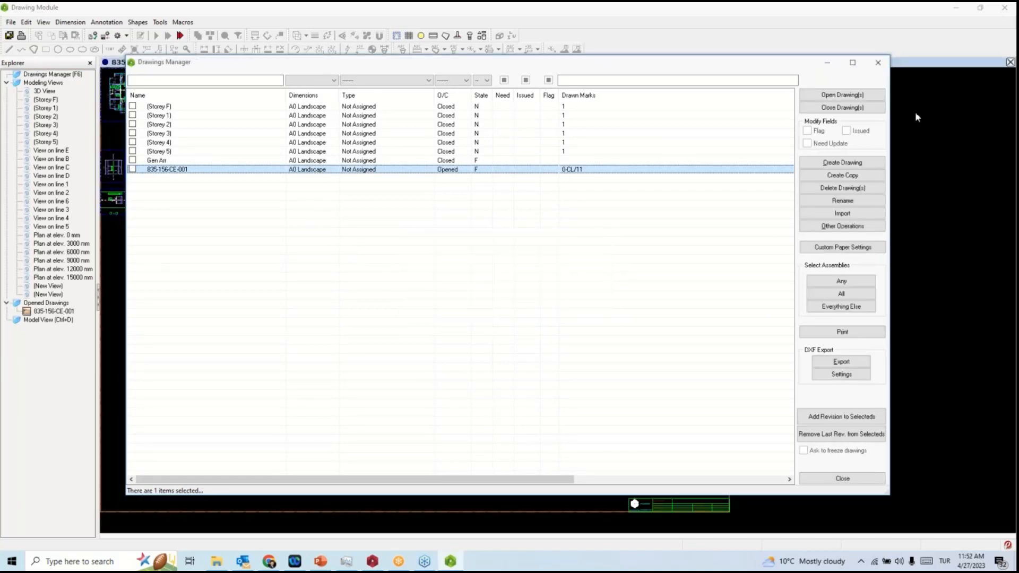
click(827, 63)
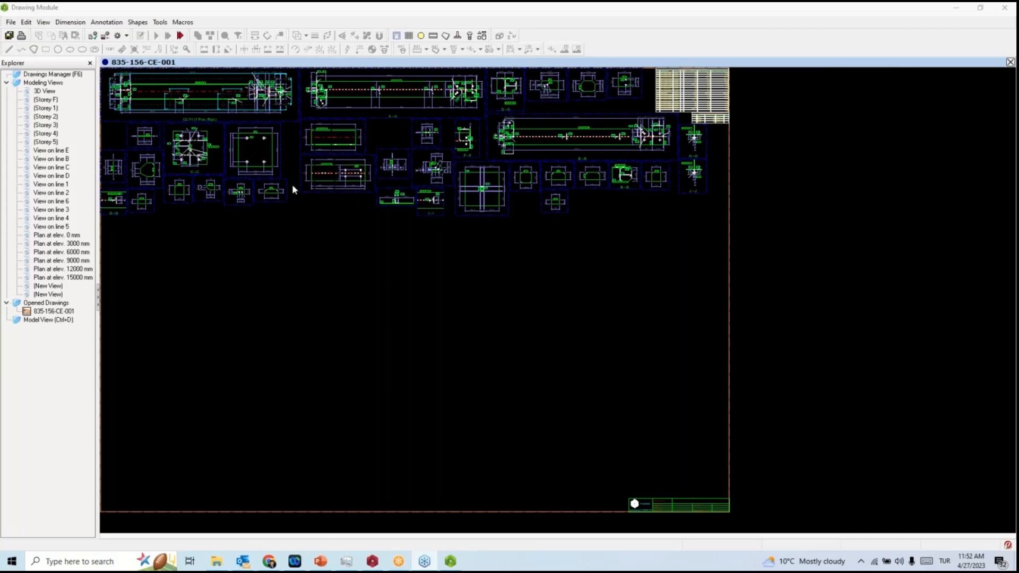
click(449, 562)
click(878, 63)
Examine the column assembly's main view, its sections and plate details, and the CL/11 material and bolt lists.
scroll(441, 173, up, 5)
scroll(470, 173, up, 4)
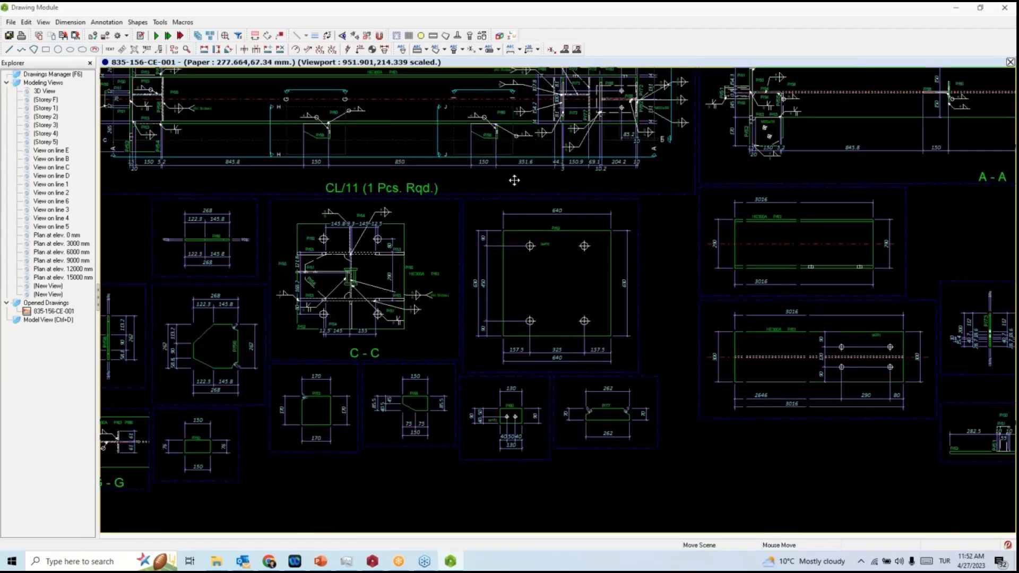
middle_drag(444, 357, 430, 289)
middle_drag(816, 321, 531, 457)
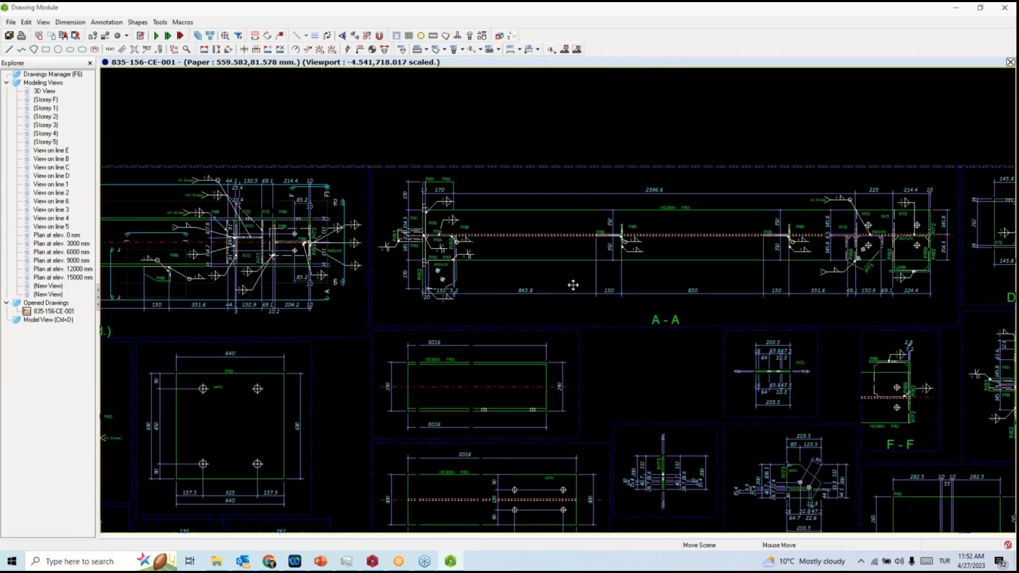
middle_drag(671, 300, 499, 245)
scroll(781, 239, down, 8)
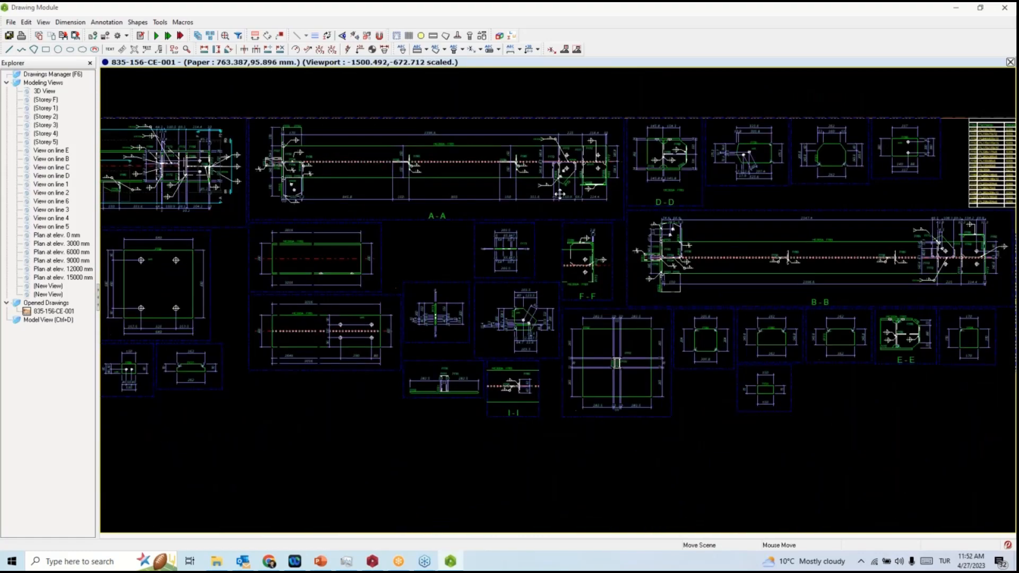
scroll(787, 155, up, 8)
middle_drag(787, 156, 550, 264)
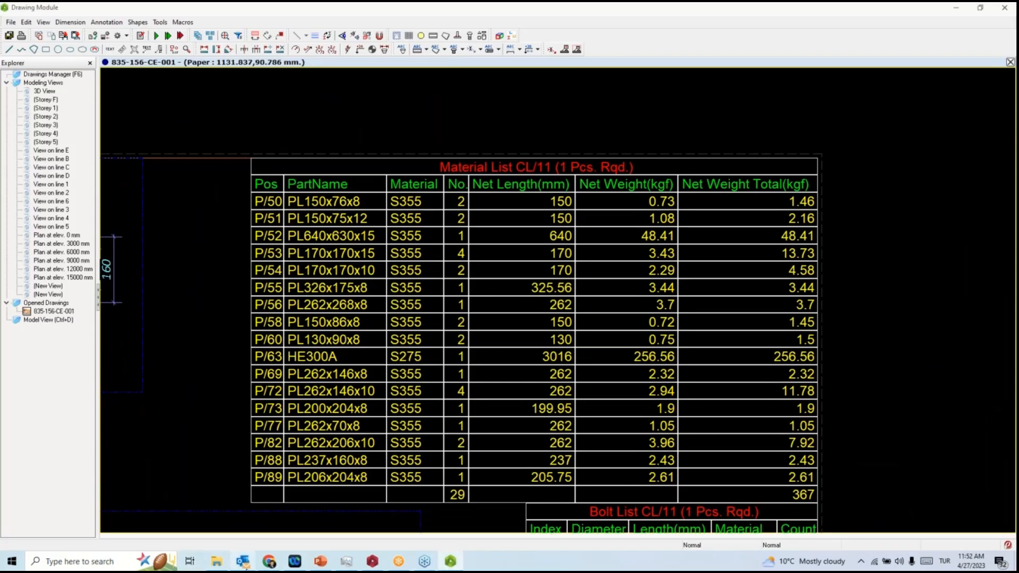
scroll(624, 295, down, 4)
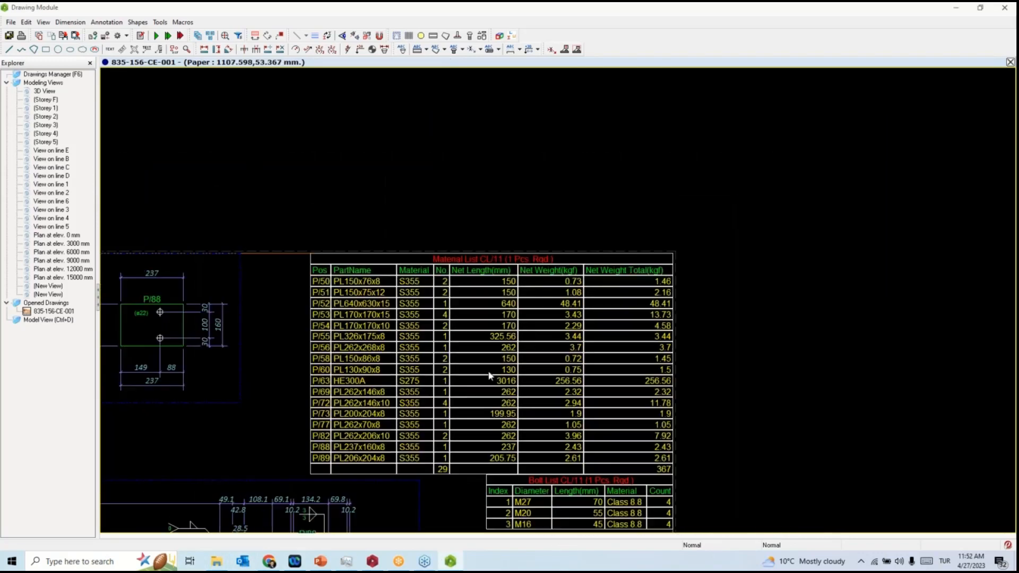
Examine the P/55 plate detail, section A - A and the dimensions and weld symbols on the main column view.
middle_drag(416, 352, 834, 275)
middle_drag(491, 261, 732, 257)
scroll(509, 168, up, 4)
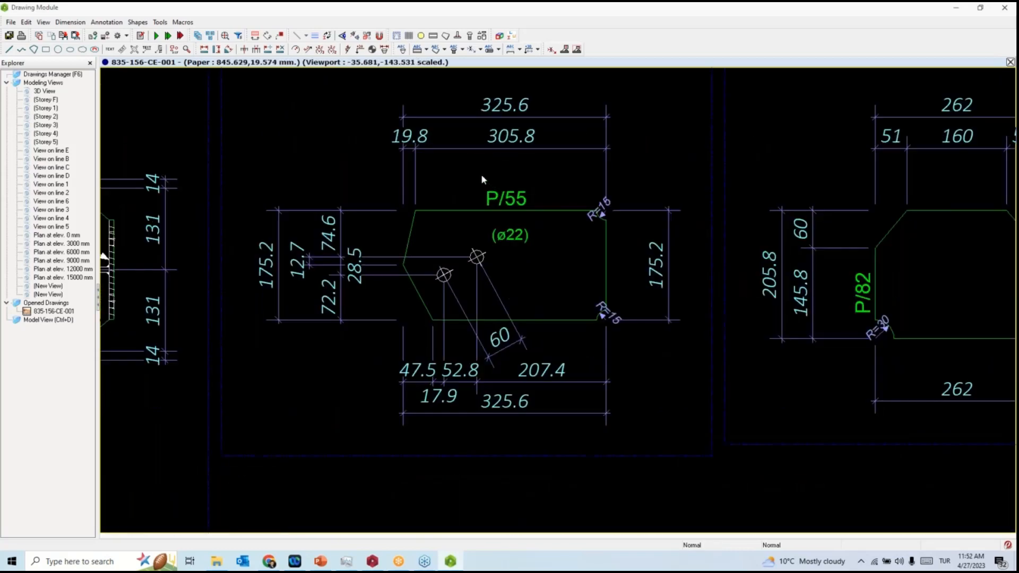
middle_drag(480, 169, 777, 137)
middle_drag(416, 212, 590, 212)
middle_drag(265, 273, 730, 225)
scroll(730, 225, down, 3)
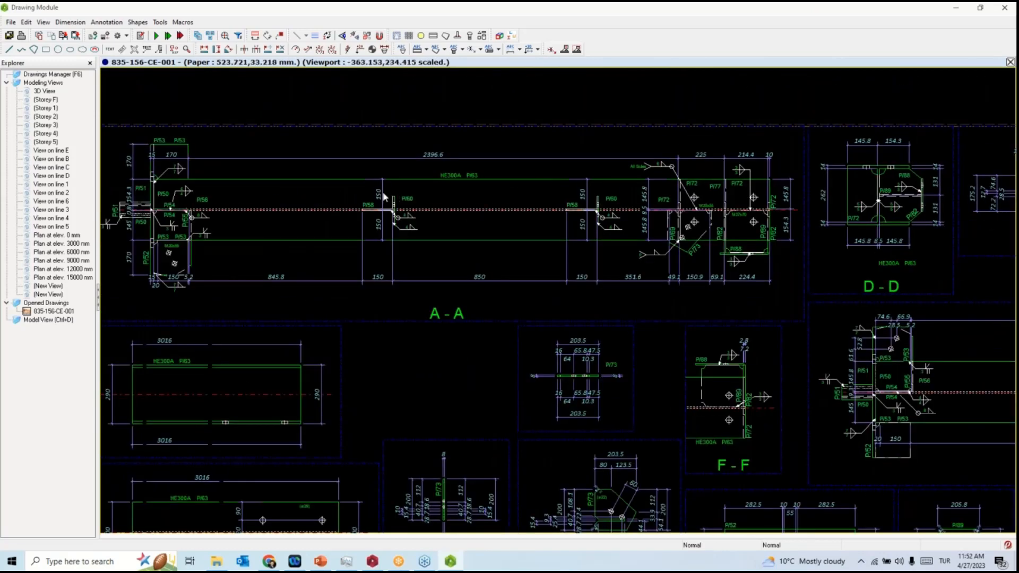
scroll(373, 197, up, 3)
middle_drag(306, 219, 627, 218)
middle_drag(338, 218, 709, 209)
scroll(557, 216, down, 4)
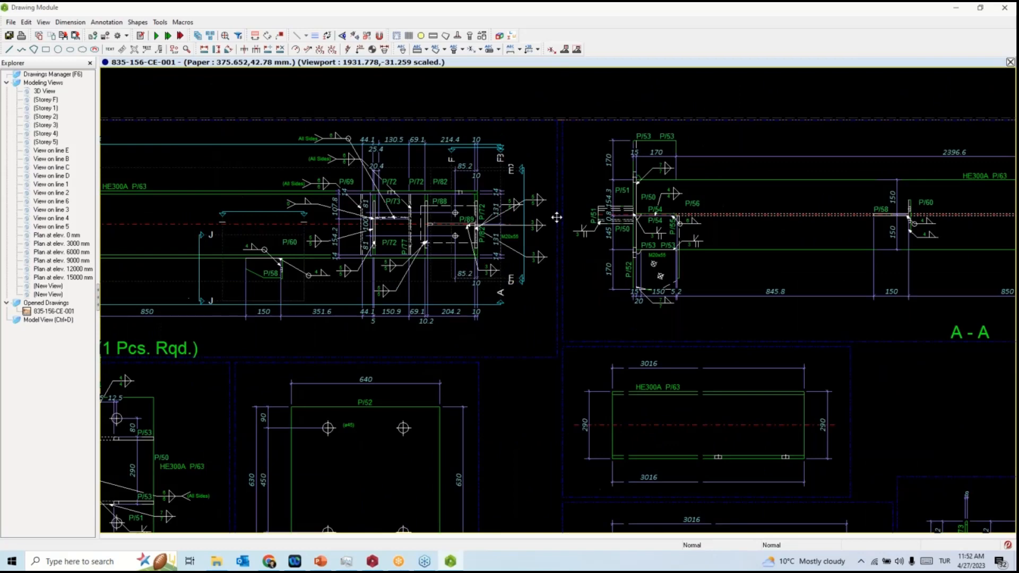
Examine base plate section C - C and the individual details of plates P/58 and P/60.
middle_drag(440, 288, 622, 169)
scroll(288, 310, up, 3)
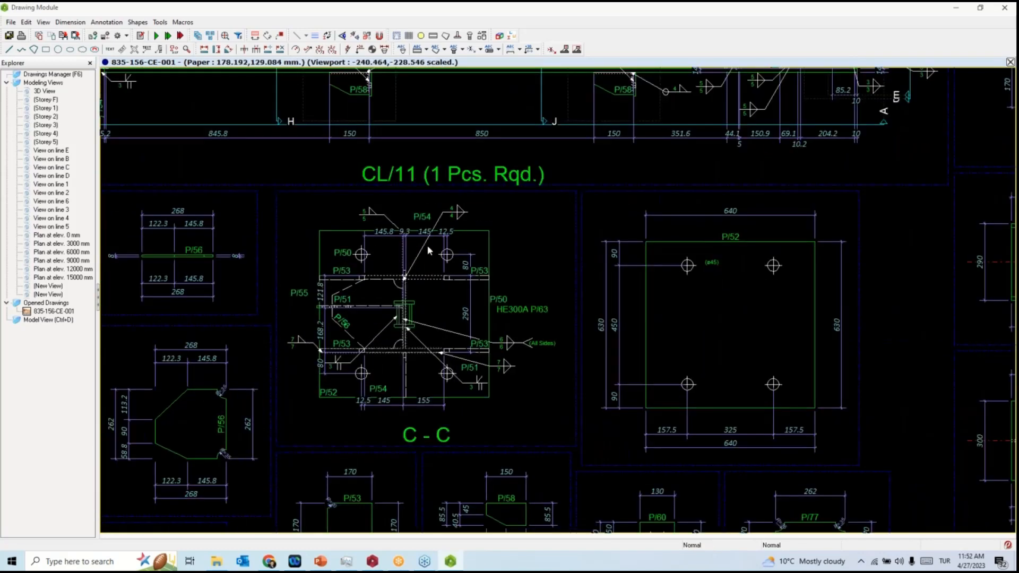
scroll(424, 247, up, 3)
scroll(502, 195, down, 4)
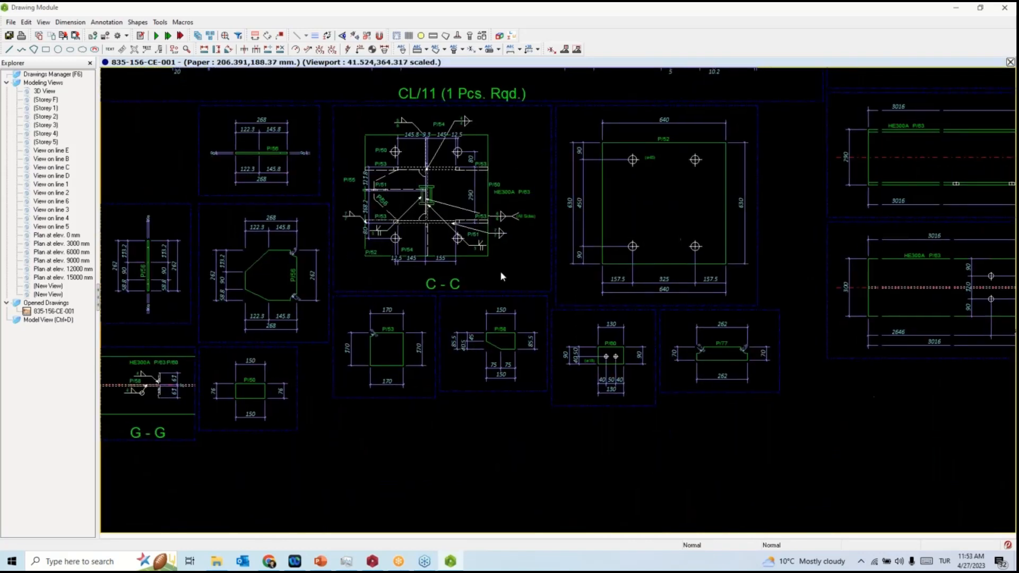
middle_drag(639, 355, 635, 321)
scroll(479, 249, up, 4)
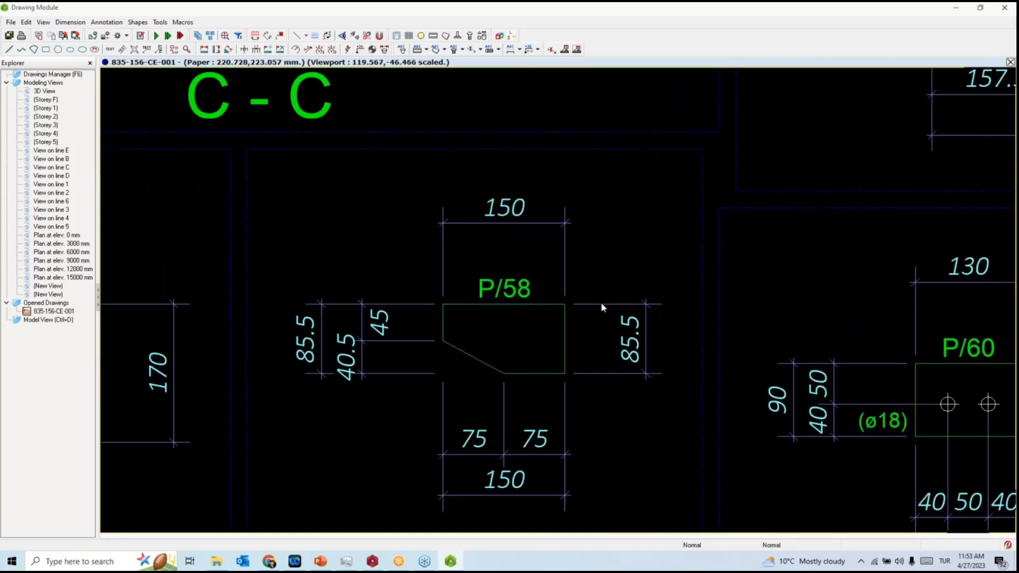
scroll(602, 307, down, 1)
middle_drag(652, 403, 583, 361)
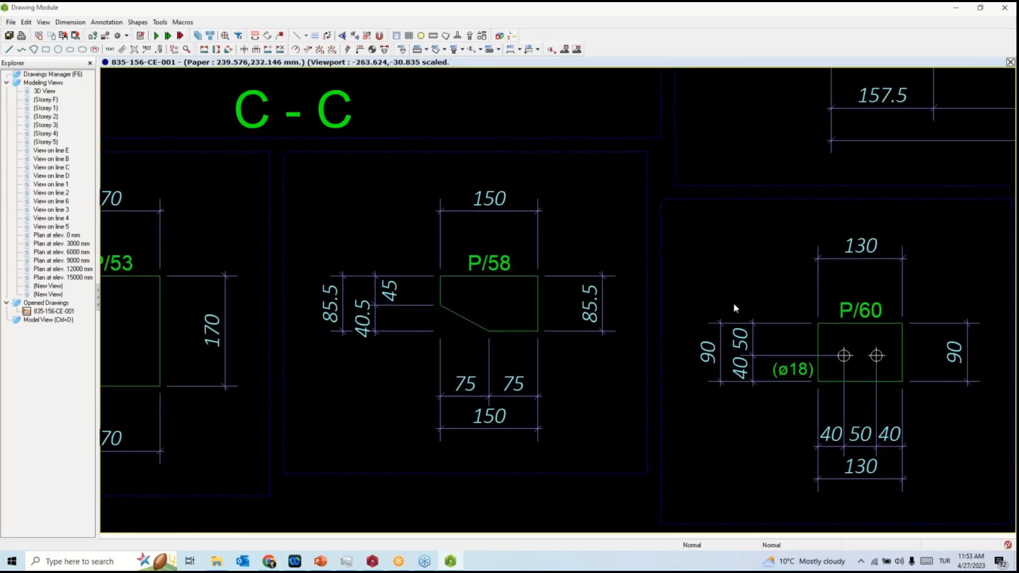
Close the Drawing Module without saving the active drawings and select the column's whole assembly in the 3D model.
click(1004, 7)
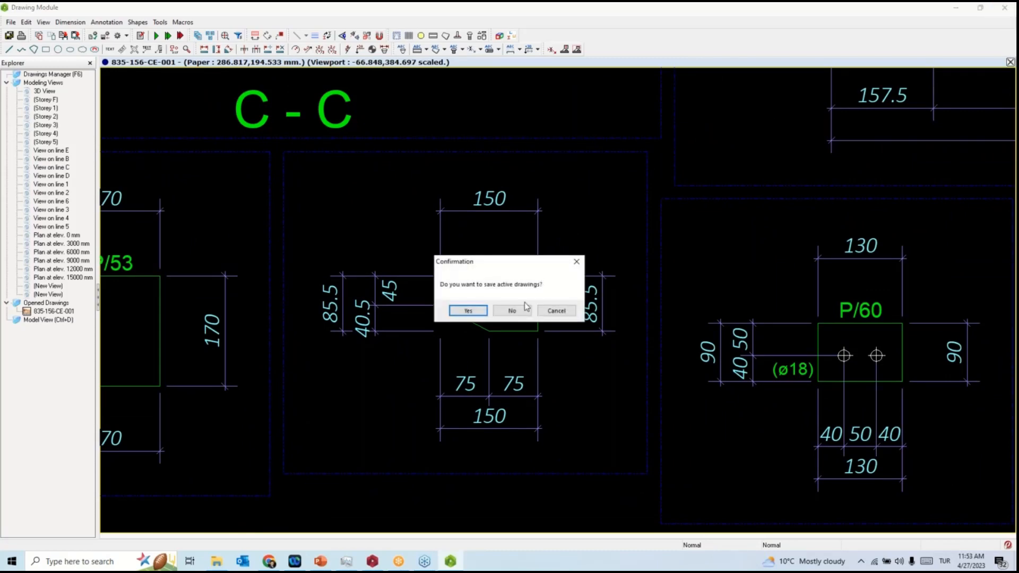
click(520, 310)
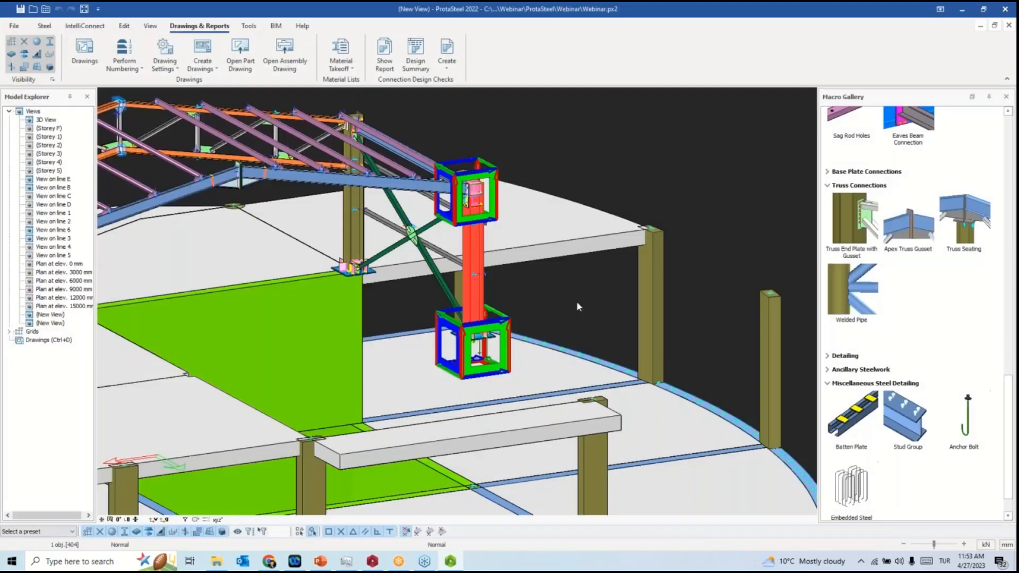
scroll(481, 265, up, 3)
click(475, 237)
scroll(475, 237, down, 3)
mouse_move(475, 237)
ctrl+middle_down()
mouse_move(498, 239)
mouse_move(451, 244)
mouse_move(468, 221)
ctrl+middle_up()
right_click(468, 222)
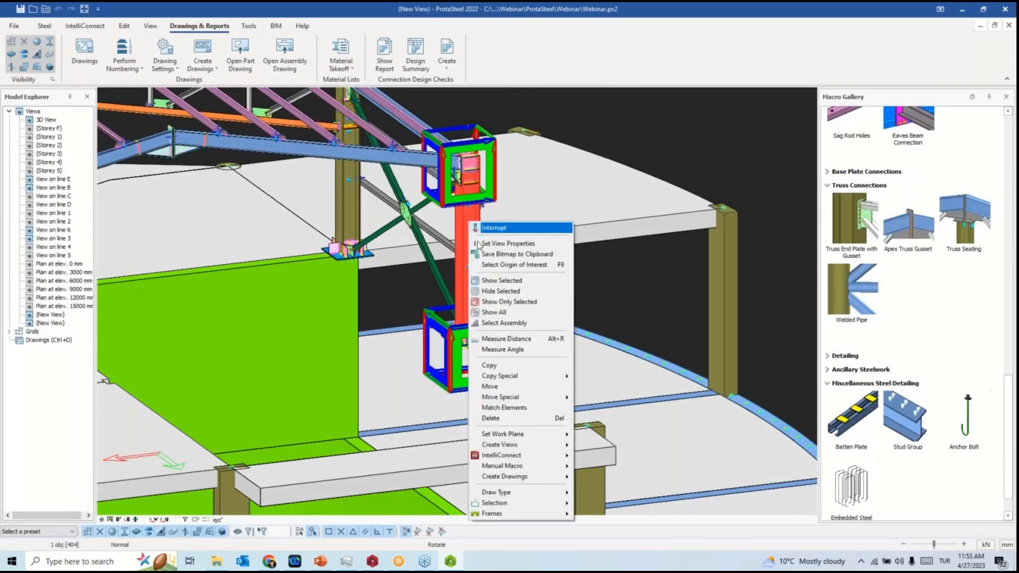
click(508, 324)
Select only the column profile of the assembly and show it alone in the 3D view.
ctrl+middle_drag(519, 275, 486, 340)
scroll(486, 340, up, 3)
middle_drag(482, 189, 472, 285)
click(446, 252)
ctrl+middle_drag(446, 252, 601, 237)
click(601, 238)
right_click(440, 285)
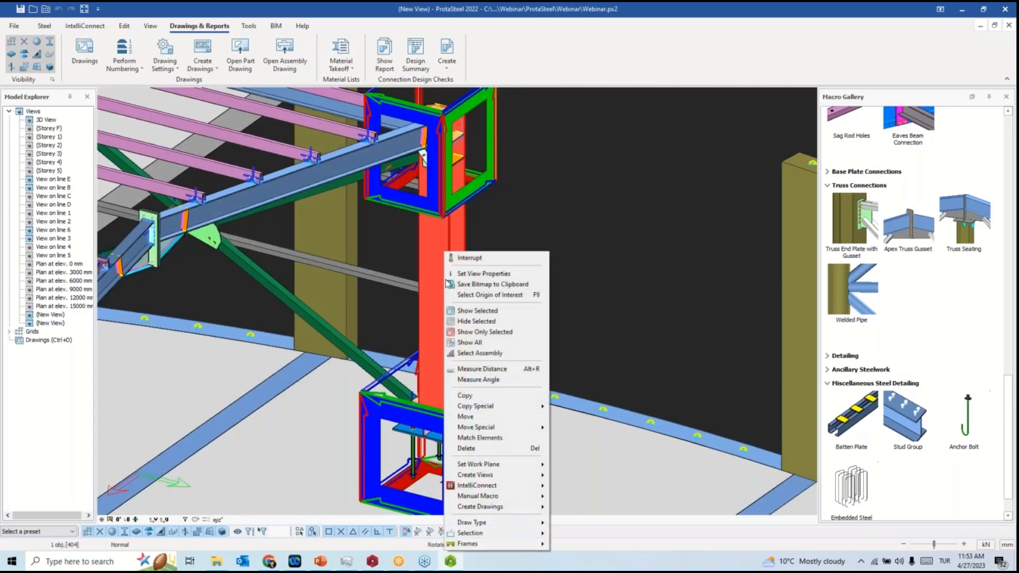
click(476, 331)
Create a part drawing for the isolated column and close the Drawing Module.
mouse_move(490, 248)
middle_down()
mouse_move(351, 249)
mouse_move(472, 249)
middle_up()
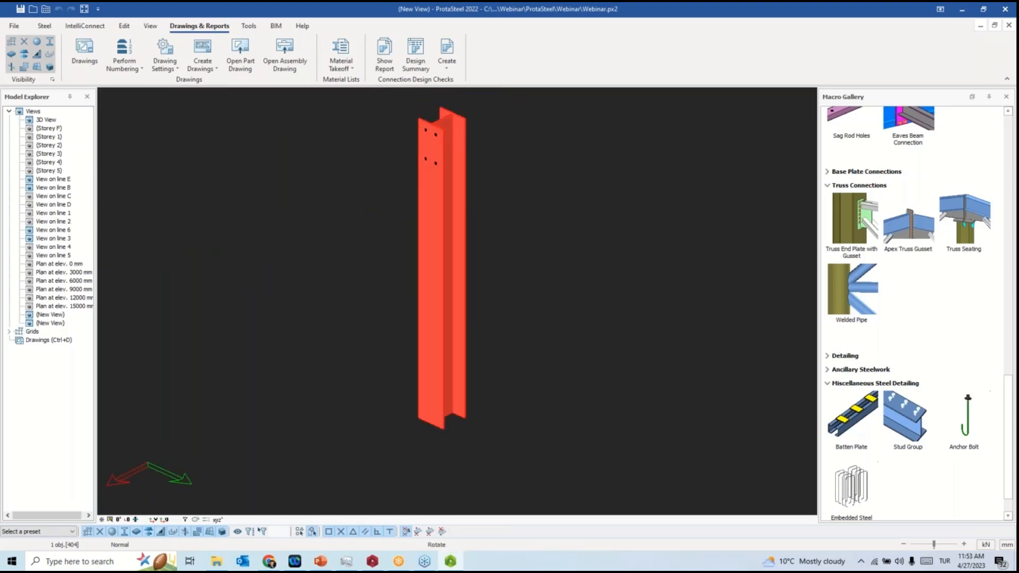
right_click(592, 217)
mouse_move(651, 470)
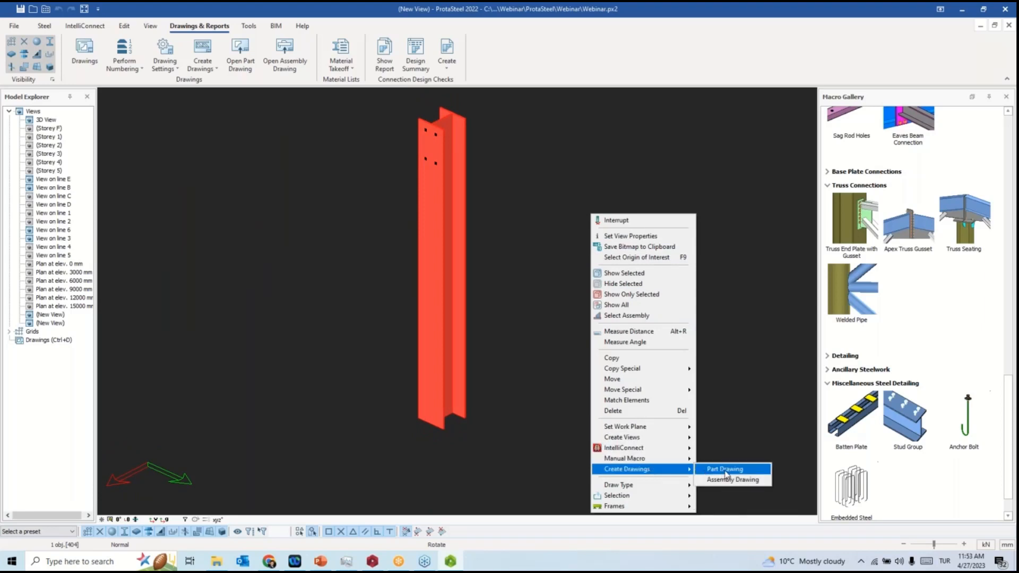
click(726, 469)
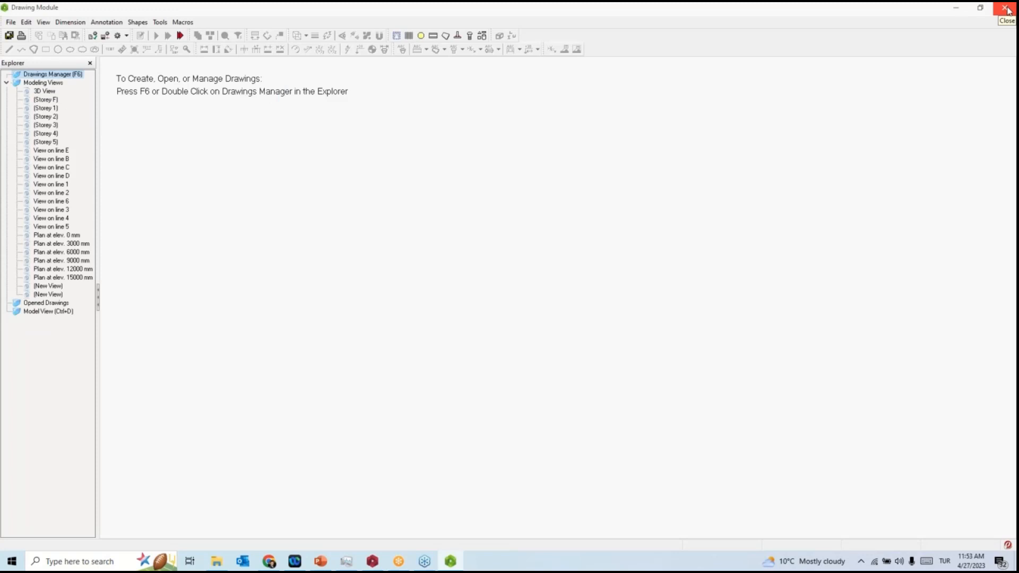
click(1006, 9)
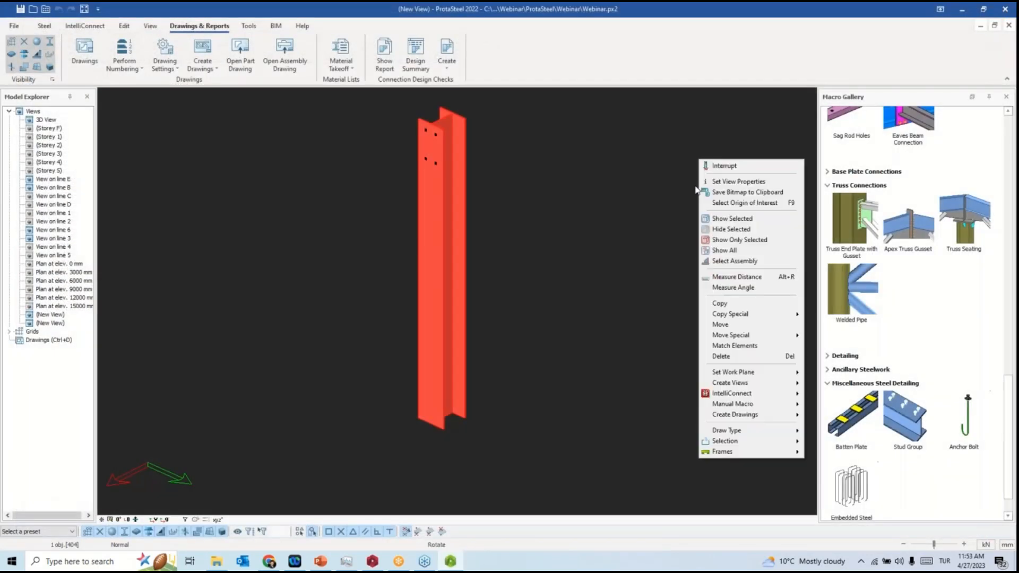
Show all model elements again and try to create the same column's part drawing once more.
click(741, 251)
right_click(436, 256)
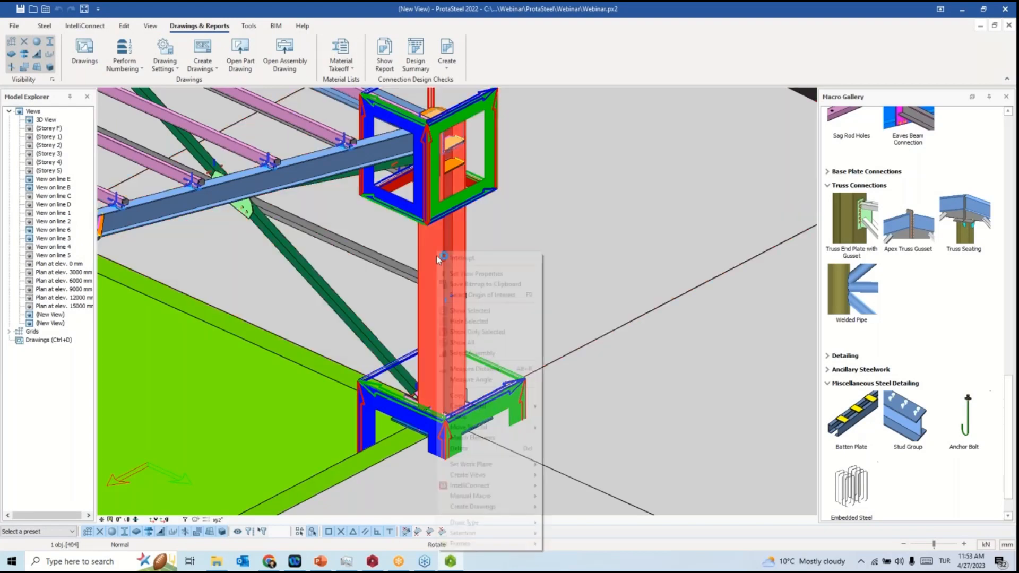
mouse_move(503, 508)
click(565, 508)
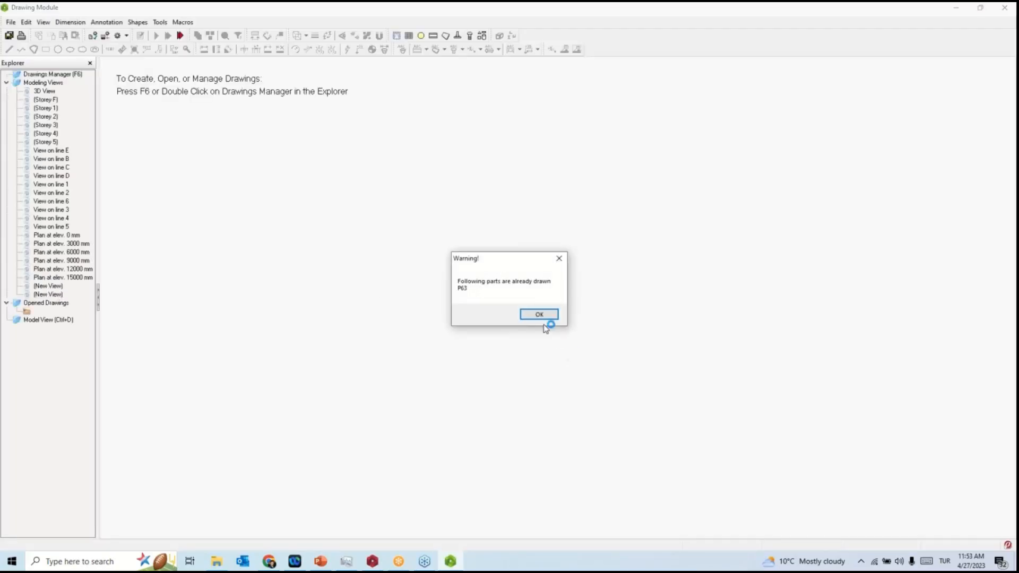
click(539, 313)
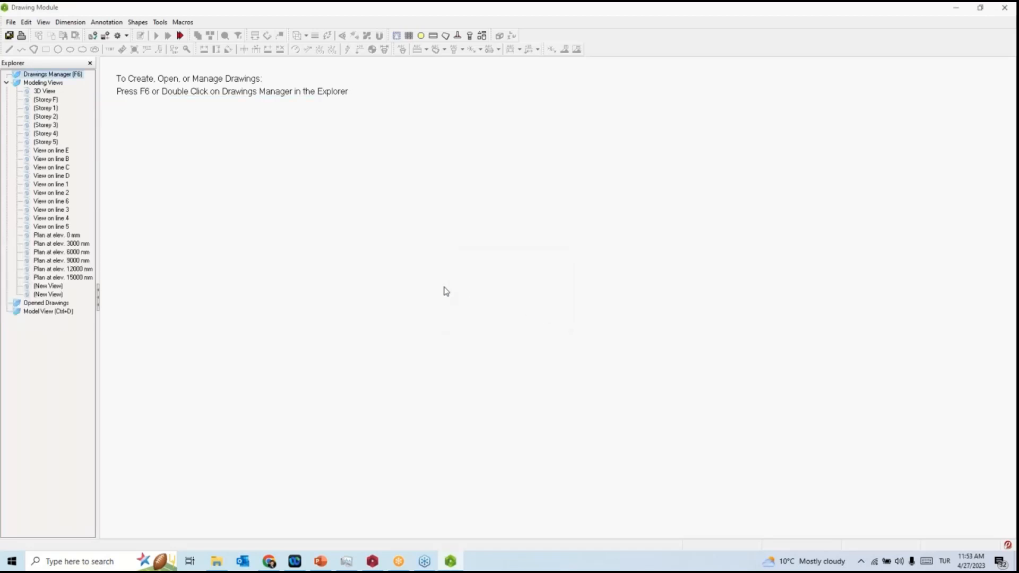
Open part drawing P-63 and examine its dimensioned views, material list and Part in Assemblies table.
double_click(193, 179)
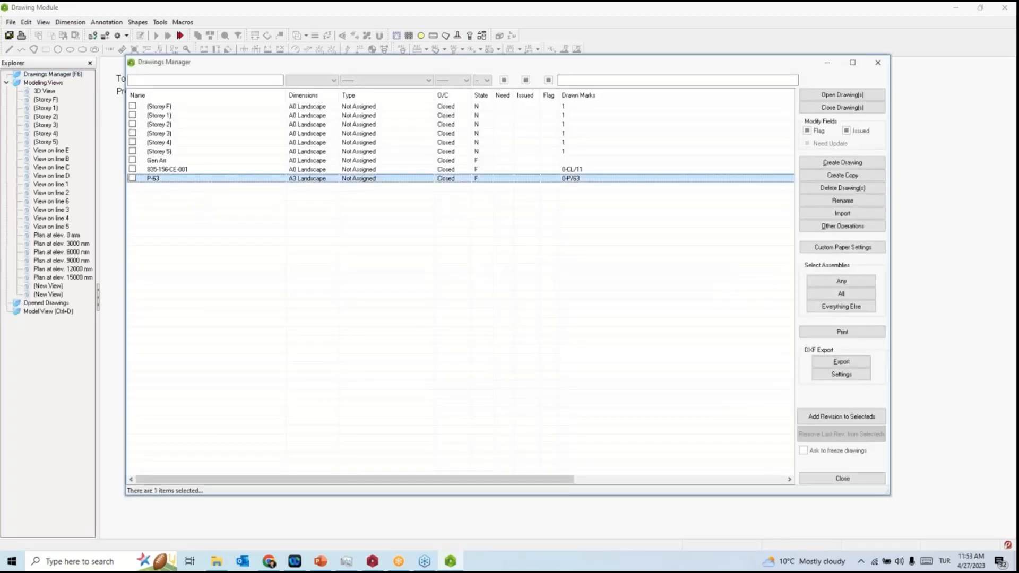
click(878, 64)
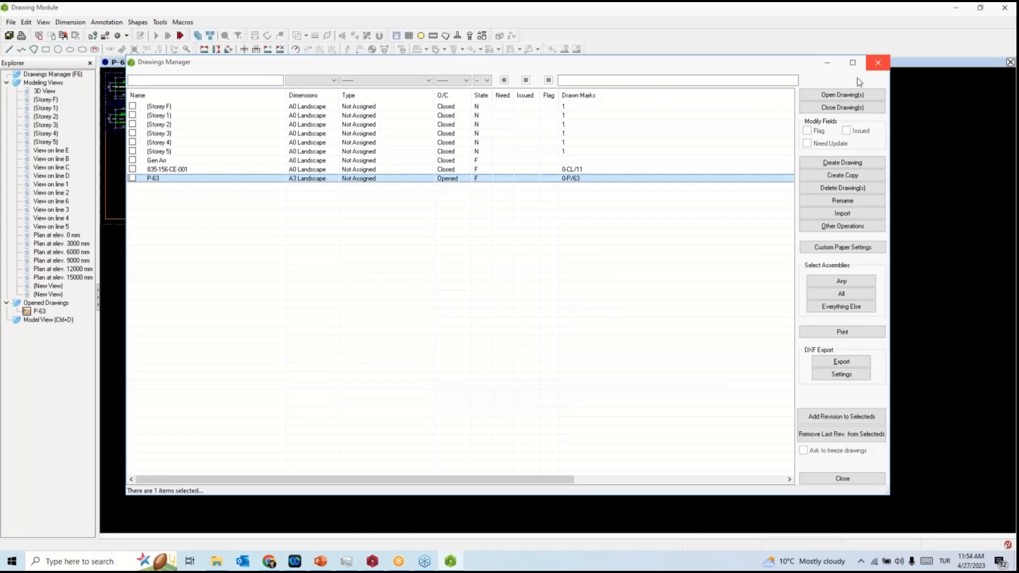
scroll(297, 175, up, 5)
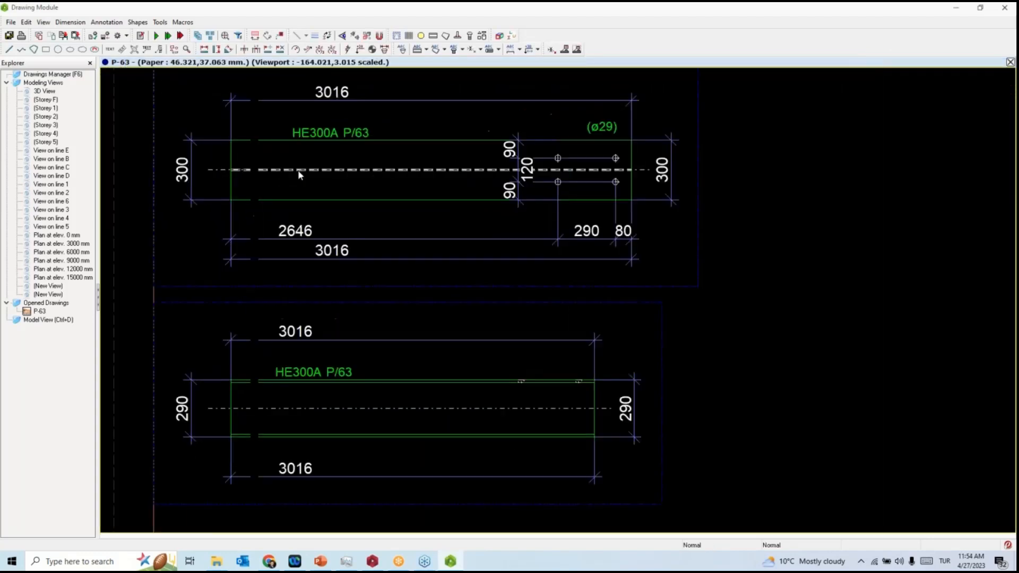
mouse_move(479, 198)
middle_down()
mouse_move(469, 220)
mouse_move(420, 215)
mouse_move(428, 132)
middle_up()
middle_drag(539, 230, 396, 268)
scroll(396, 268, down, 3)
scroll(689, 234, up, 5)
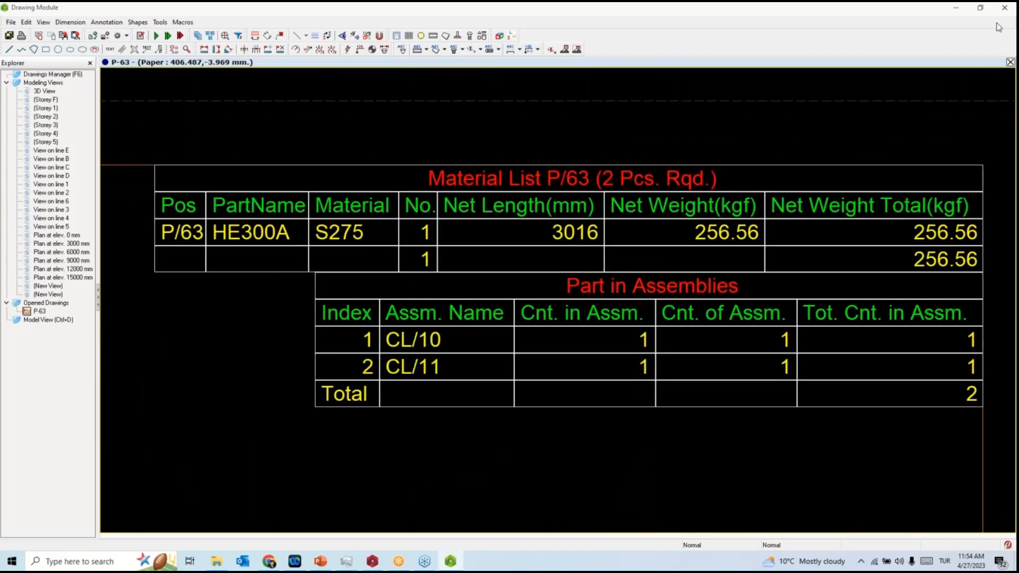
Close the Drawing Module and select the stiffened end plate connection between the roof column and the IPE220 beam.
click(1005, 9)
click(510, 312)
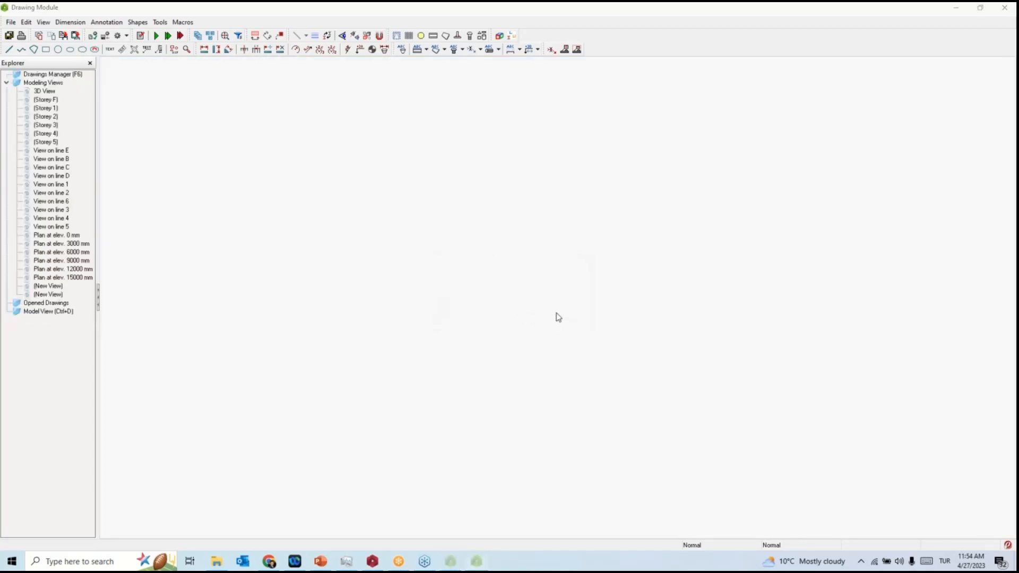
scroll(549, 301, down, 5)
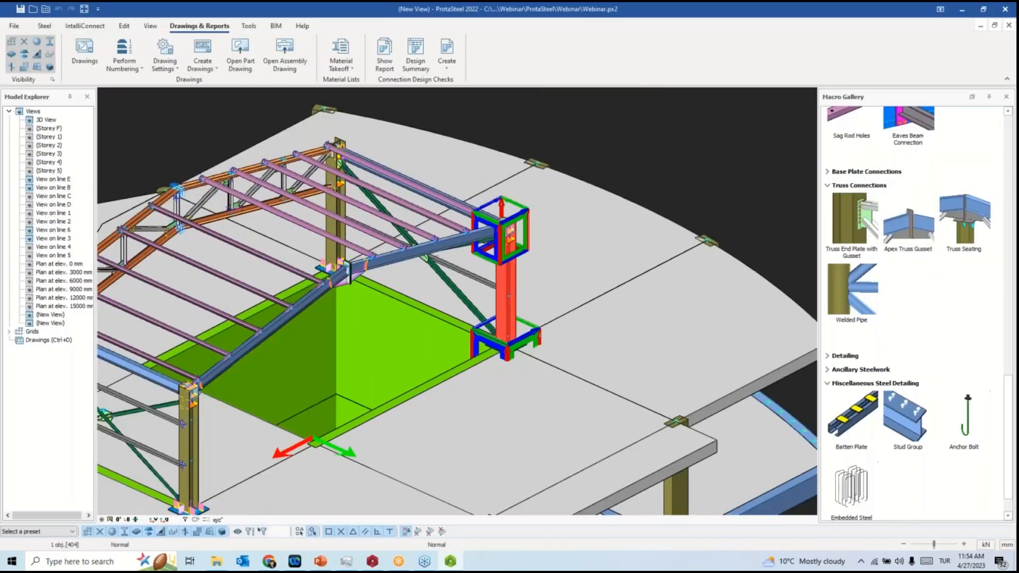
scroll(226, 400, up, 5)
ctrl+middle_drag(226, 401, 286, 350)
middle_drag(175, 193, 401, 194)
click(419, 216)
scroll(399, 192, up, 2)
scroll(400, 195, up, 2)
click(417, 196)
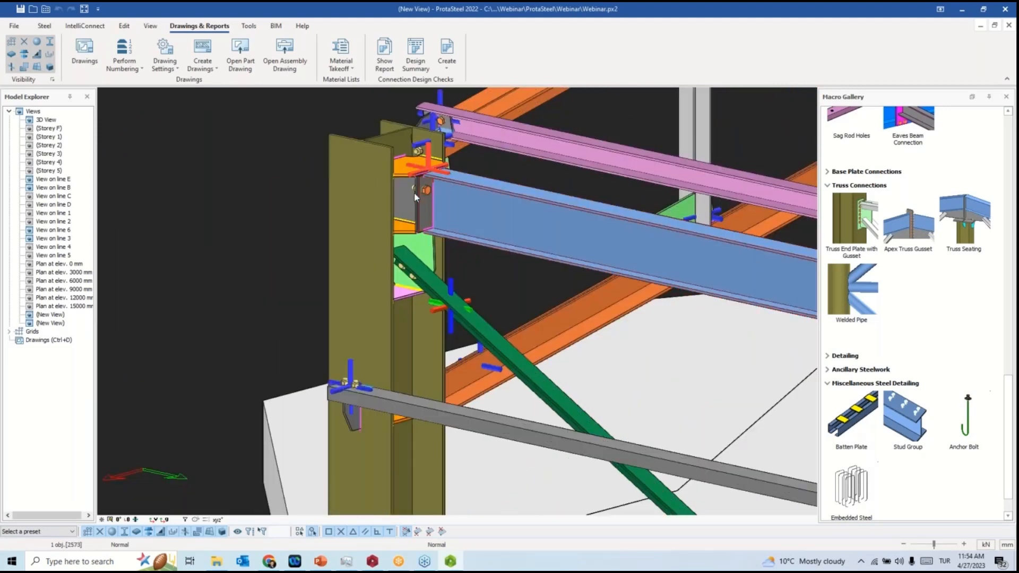
Create the selected connection's design report and open B2C_SEP_5C3-5B2_ID2573.rtf from the DesignReports folder.
right_click(419, 192)
mouse_move(478, 416)
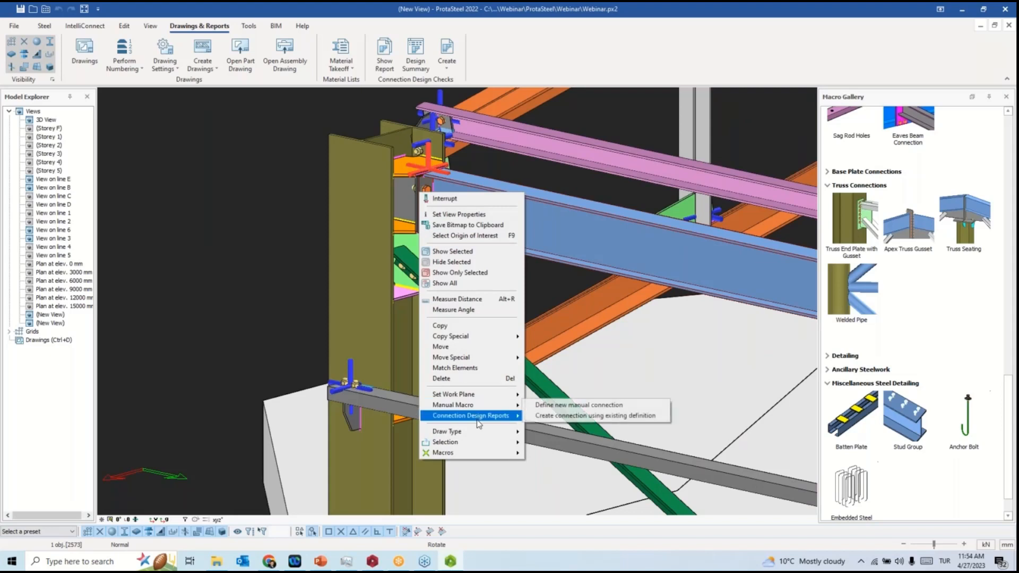
click(553, 430)
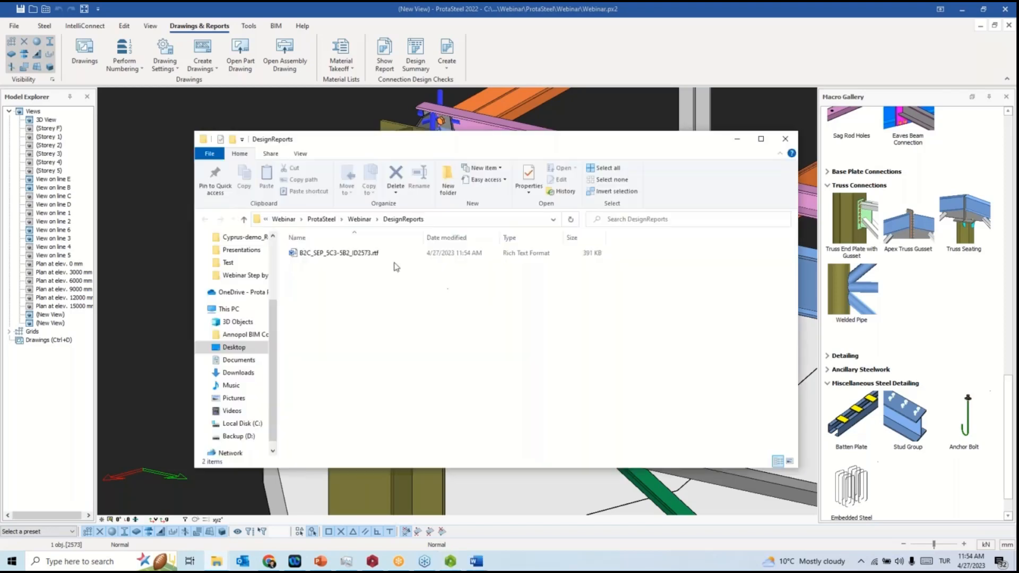
click(333, 253)
double_click(333, 254)
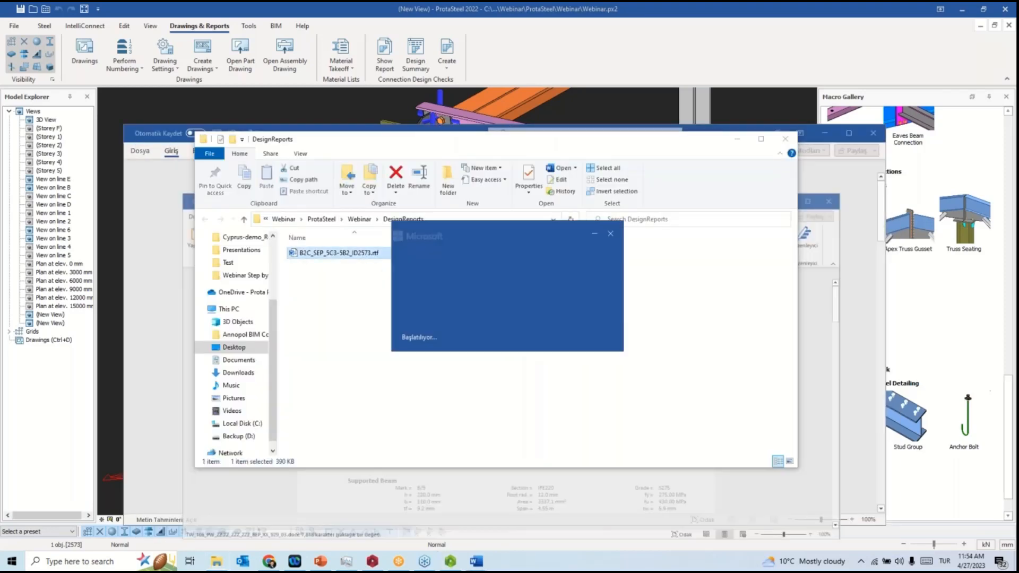
click(460, 246)
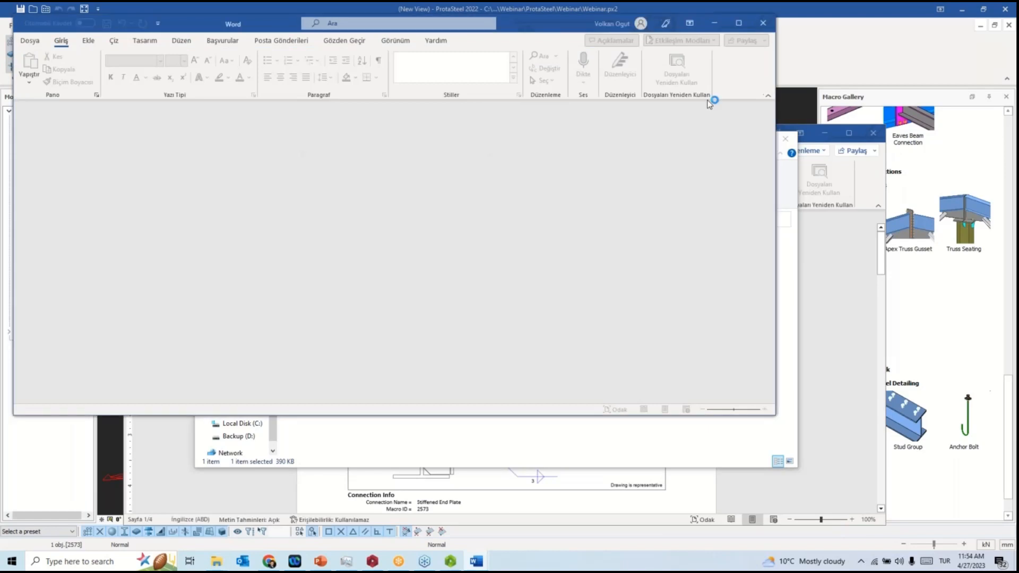
Read through the report's connection sketch and its geometry, weld, bolt and plate checks, and close the report and its folder.
scroll(648, 295, down, 15)
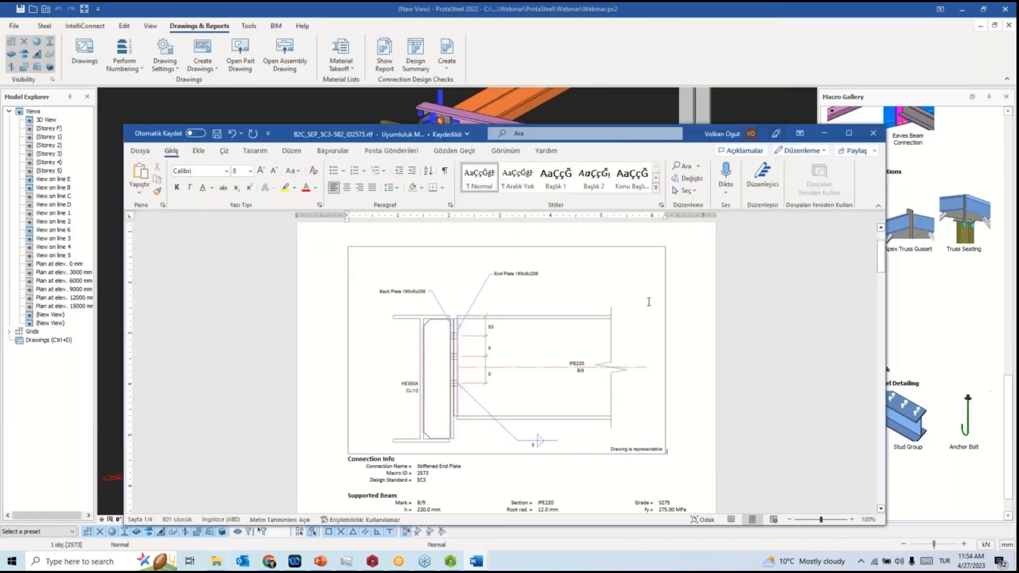
scroll(578, 342, down, 10)
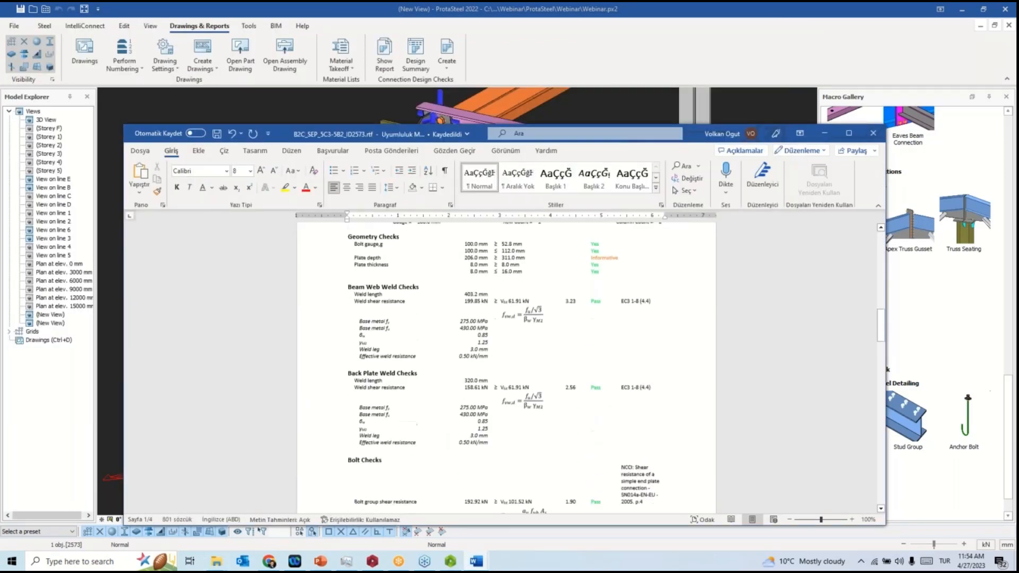
scroll(577, 342, down, 10)
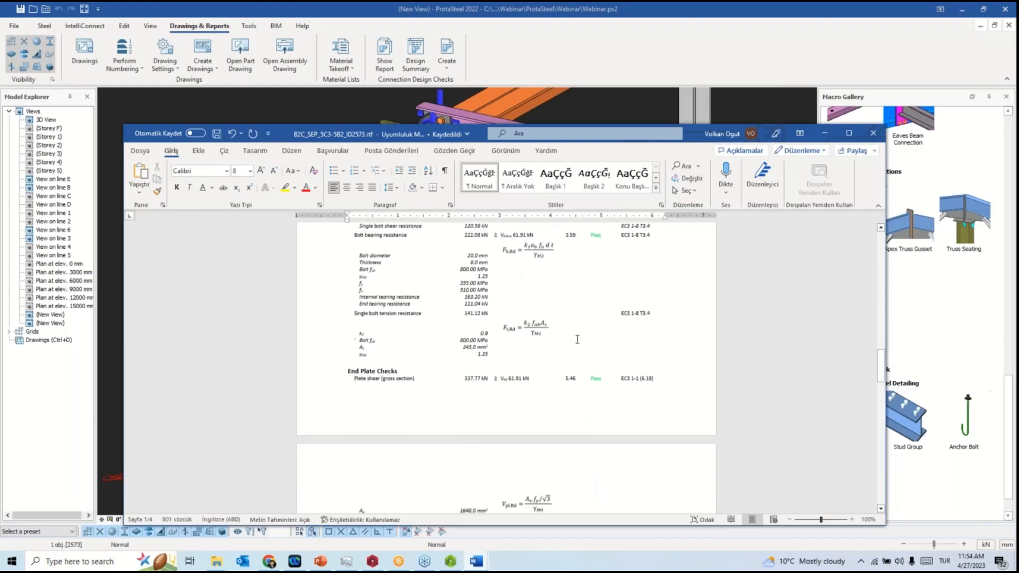
scroll(507, 368, down, 10)
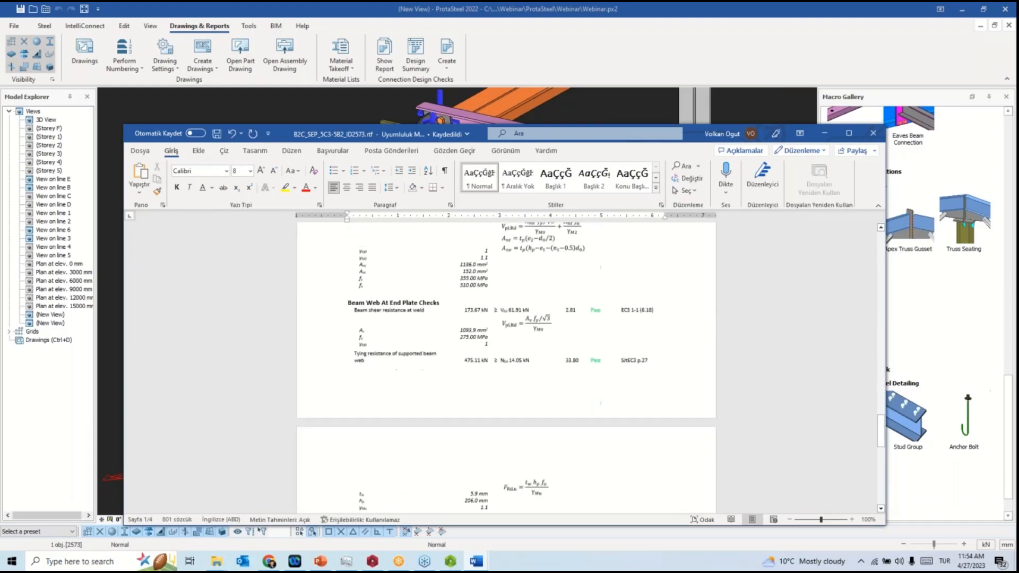
click(873, 133)
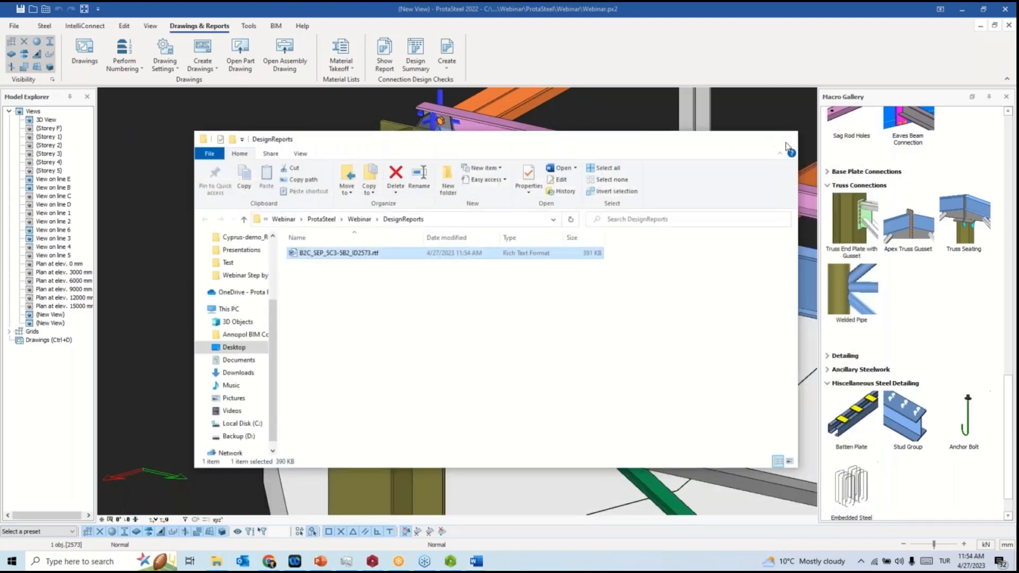
click(784, 139)
Colour the whole model by connection design check status.
scroll(474, 291, up, 5)
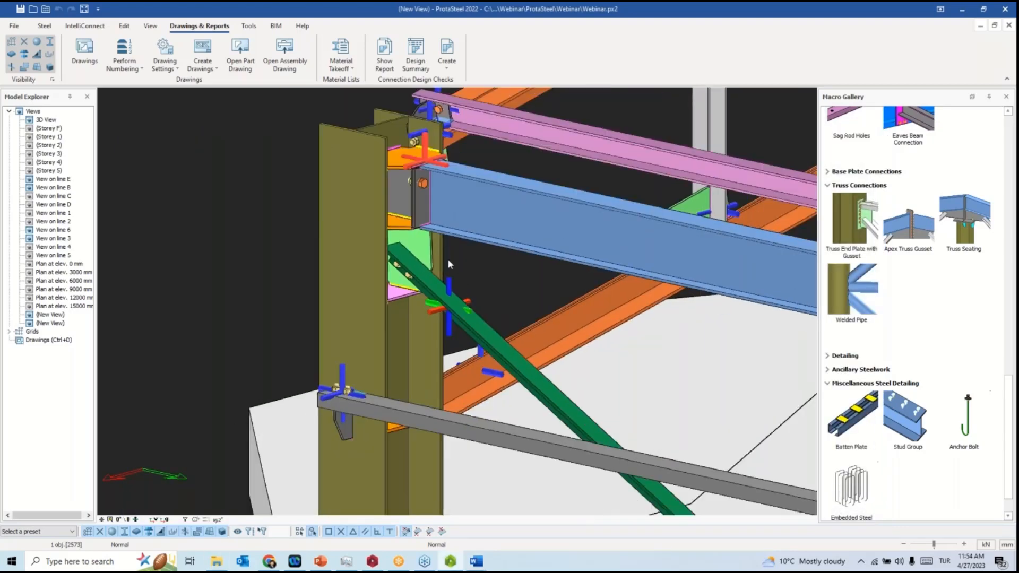
scroll(439, 263, down, 3)
middle_drag(489, 259, 414, 239)
scroll(456, 301, down, 8)
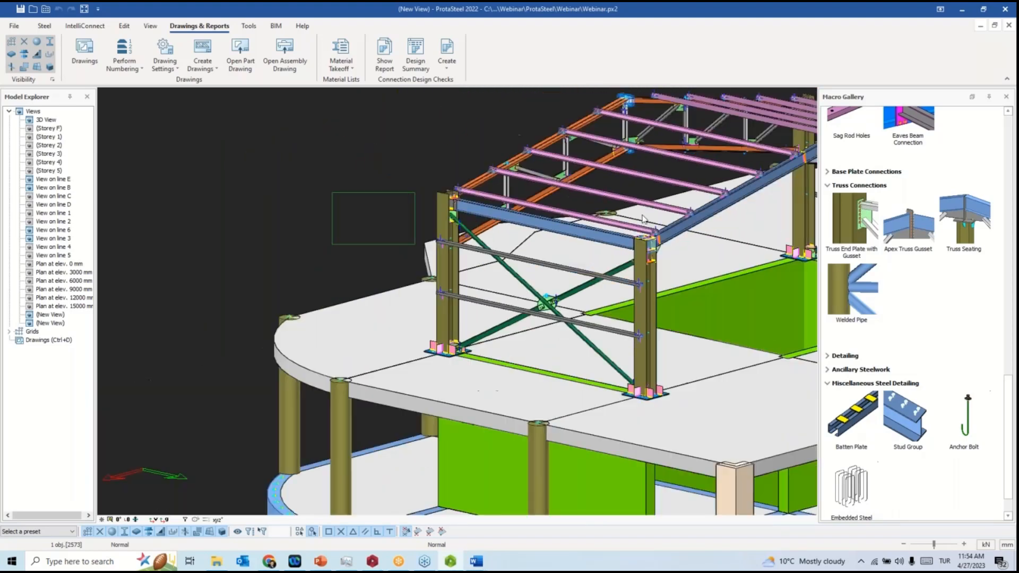
scroll(456, 301, down, 4)
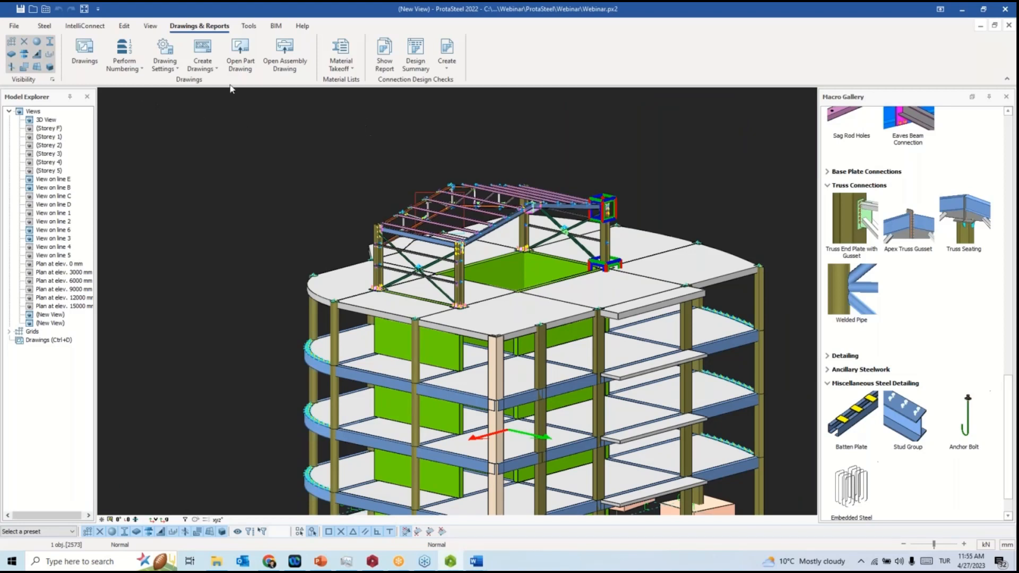
click(153, 27)
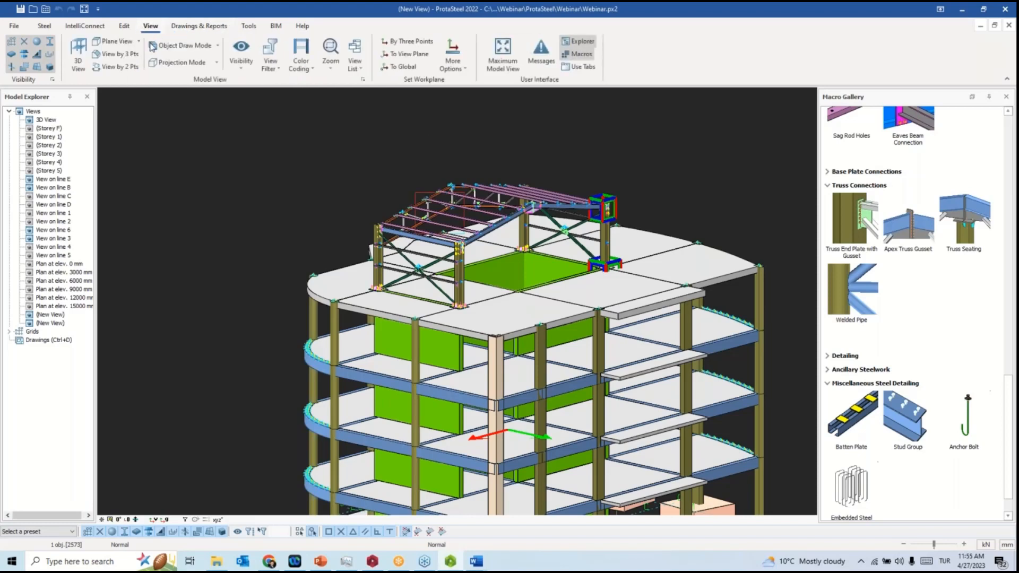
click(310, 72)
click(309, 96)
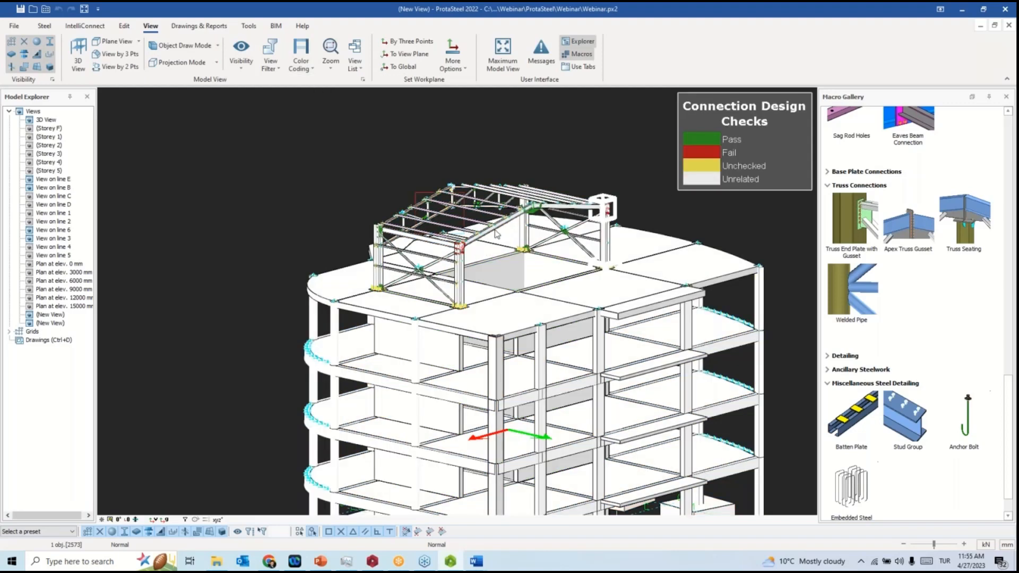
Examine the roof frame's connections for passed, failed and unchecked design status, including the haunch connections at the column tops.
scroll(483, 243, up, 8)
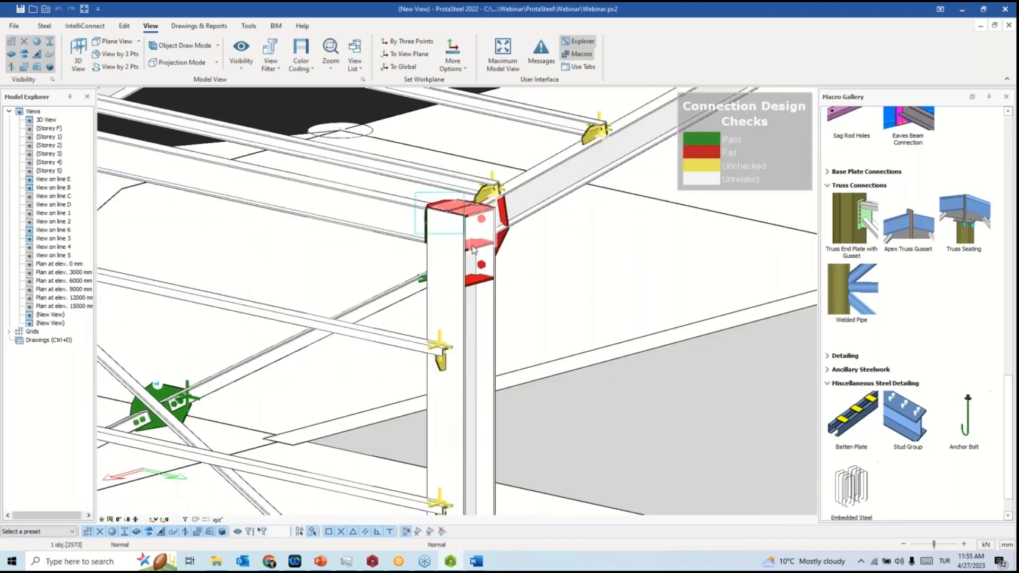
scroll(462, 266, down, 2)
mouse_move(462, 266)
middle_down()
mouse_move(509, 254)
mouse_move(525, 239)
mouse_move(493, 236)
mouse_move(474, 253)
middle_up()
middle_drag(443, 287, 472, 217)
middle_drag(465, 319, 715, 214)
scroll(444, 277, down, 5)
scroll(690, 228, up, 8)
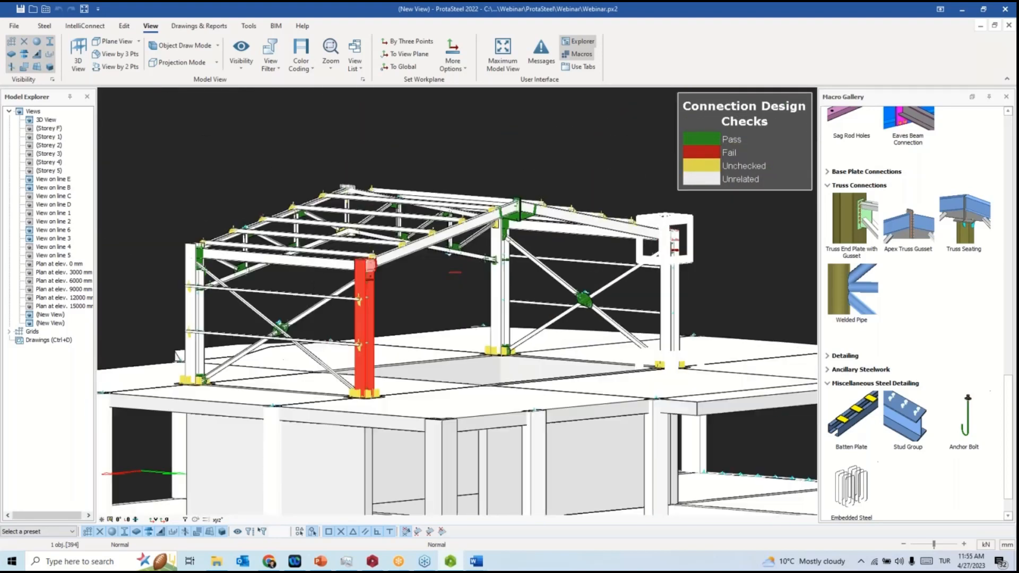
scroll(632, 244, down, 8)
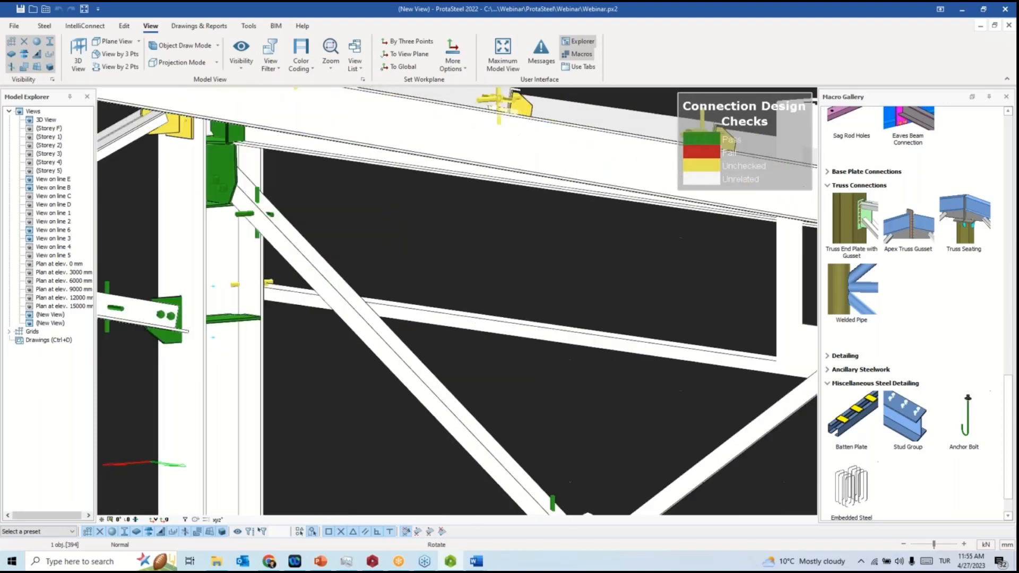
scroll(629, 250, down, 3)
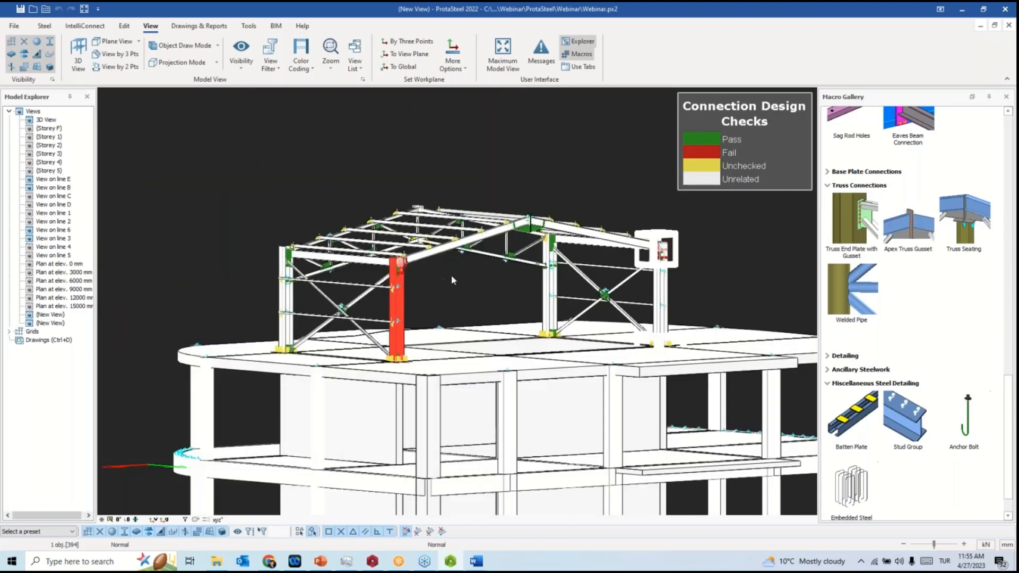
scroll(423, 277, up, 5)
scroll(378, 259, down, 4)
ctrl+middle_drag(377, 259, 422, 323)
scroll(626, 263, down, 2)
Clear the column selection and restore the model's standard colour coding.
right_click(398, 324)
click(595, 181)
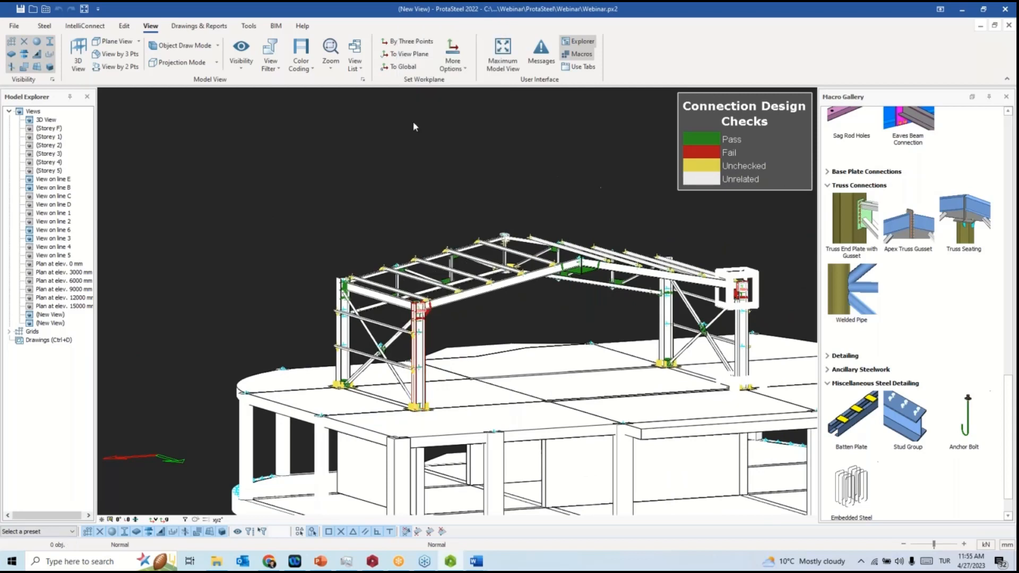
click(301, 61)
click(324, 109)
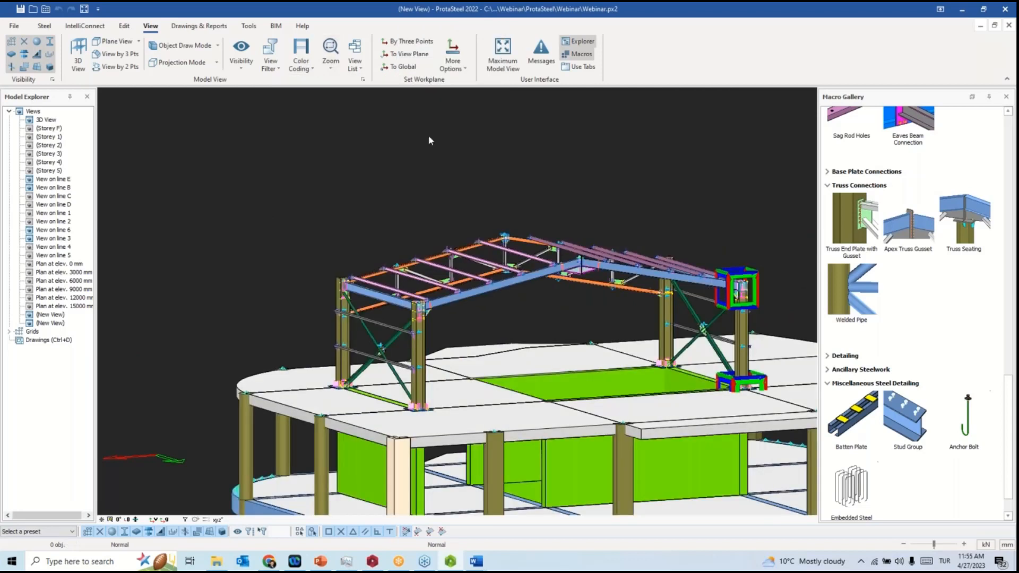
Open the Connection Design Summary Table, review the capacity ratios and design status of all connections, and close it.
click(215, 26)
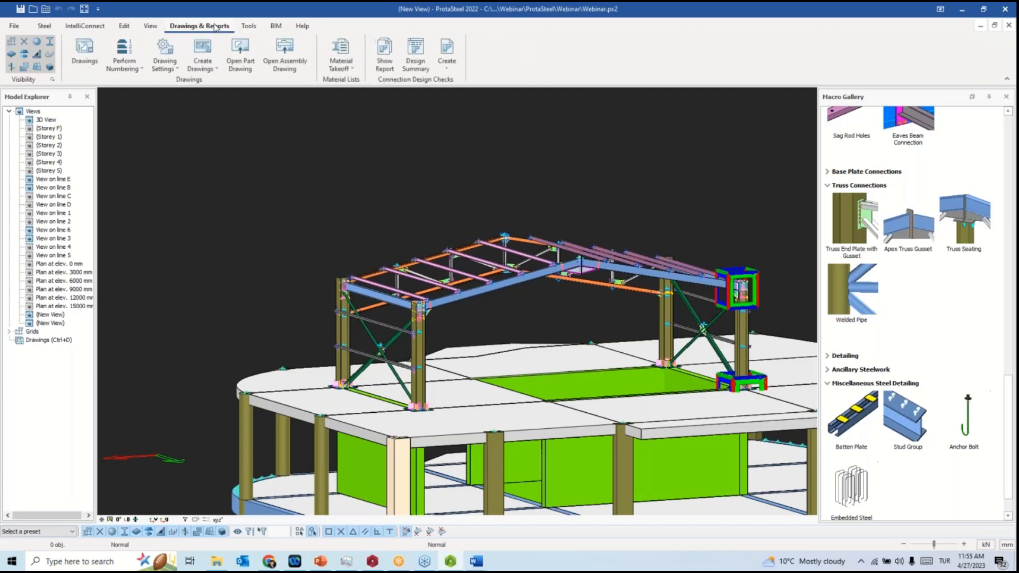
click(417, 61)
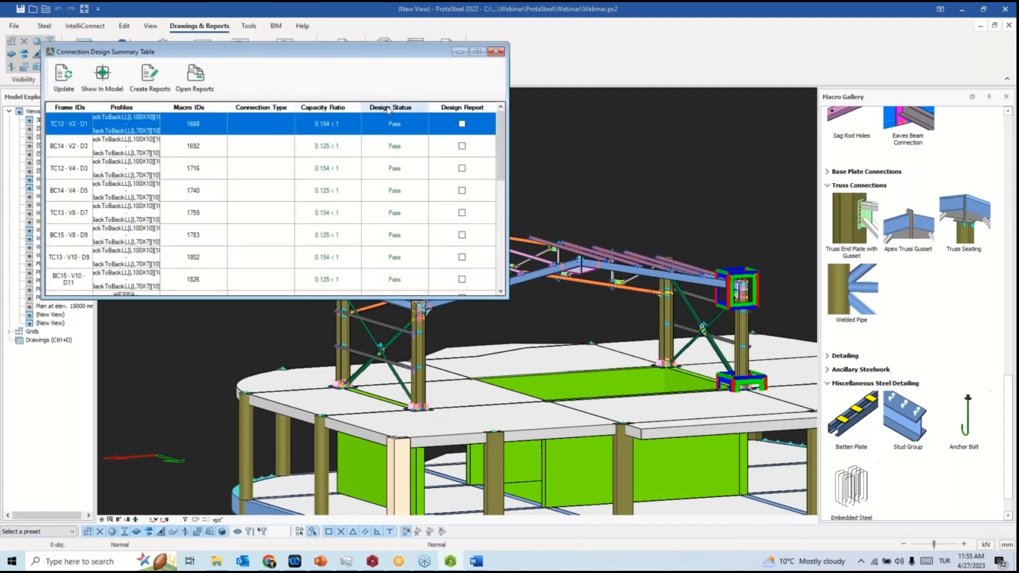
scroll(357, 166, down, 5)
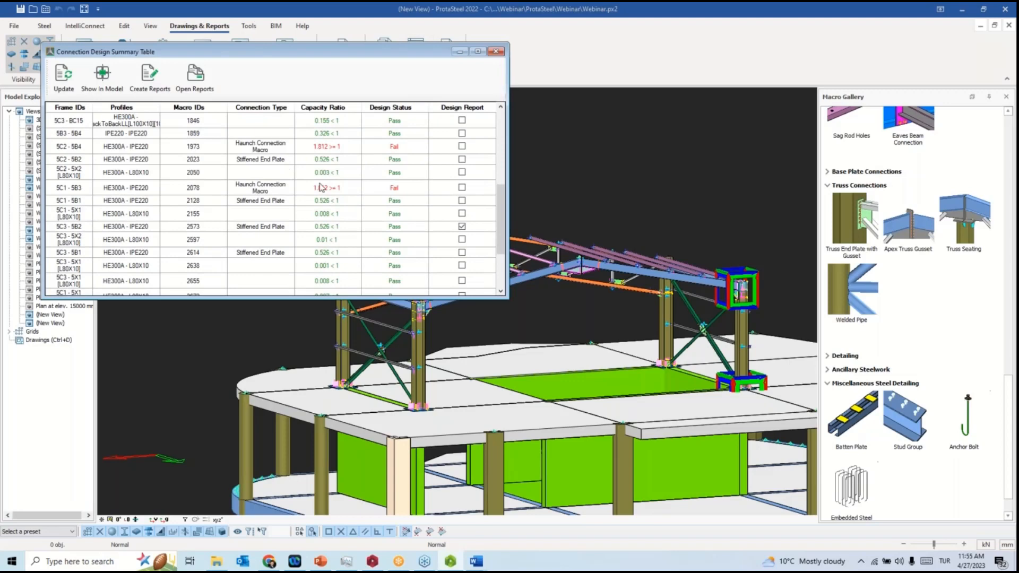
scroll(404, 181, down, 3)
scroll(391, 200, up, 5)
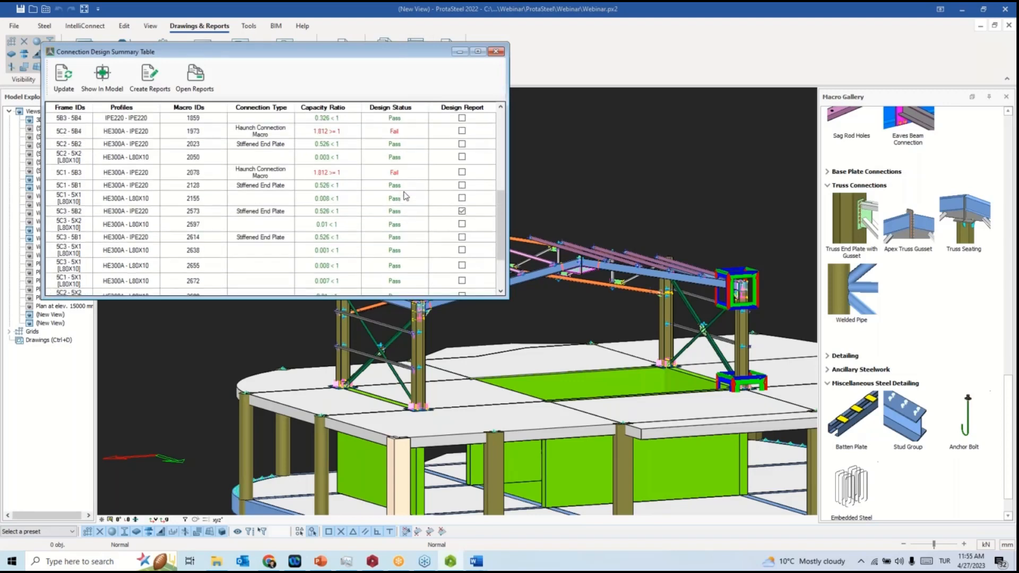
scroll(351, 226, down, 2)
scroll(349, 230, down, 2)
click(496, 51)
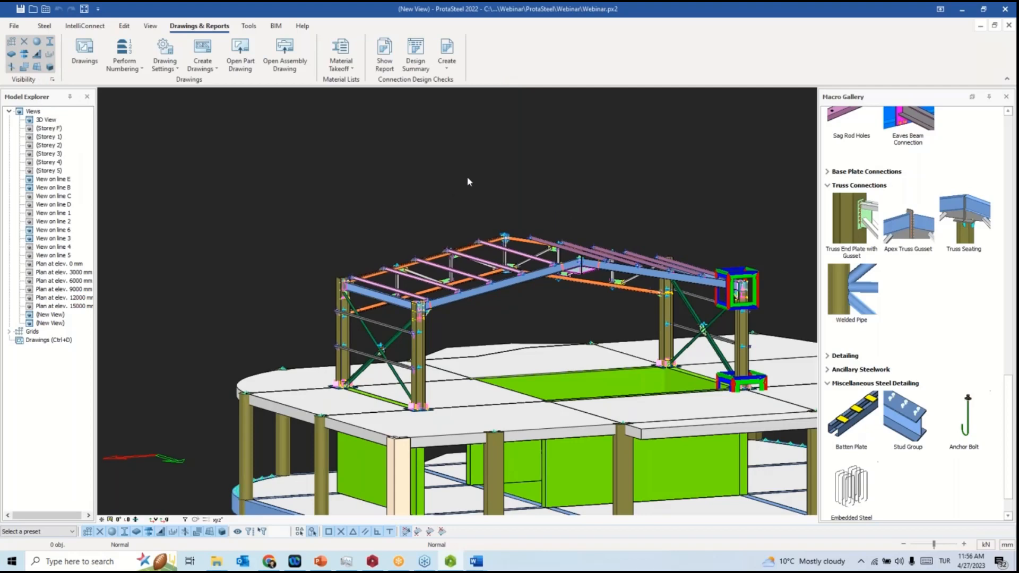
Select the entire steel roof frame and generate its material takeoff lists for groups 0 and 10.
scroll(467, 181, down, 5)
drag(361, 194, 635, 300)
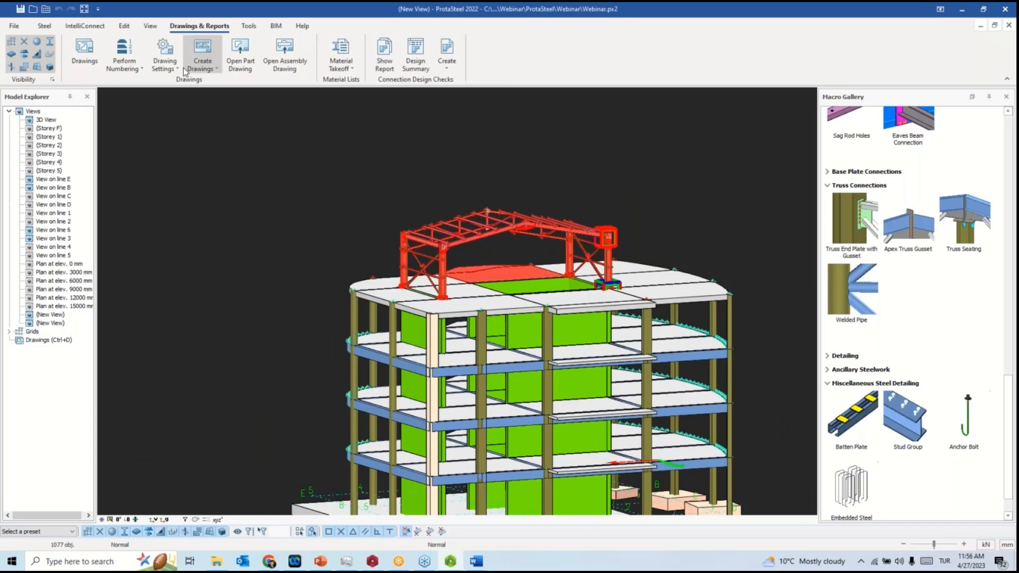
click(347, 66)
click(361, 91)
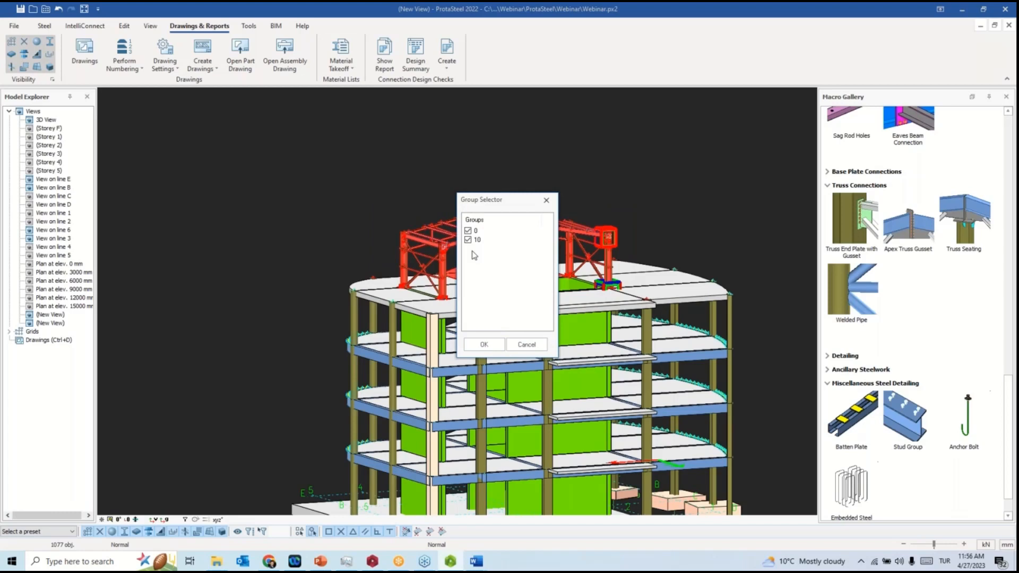
click(484, 344)
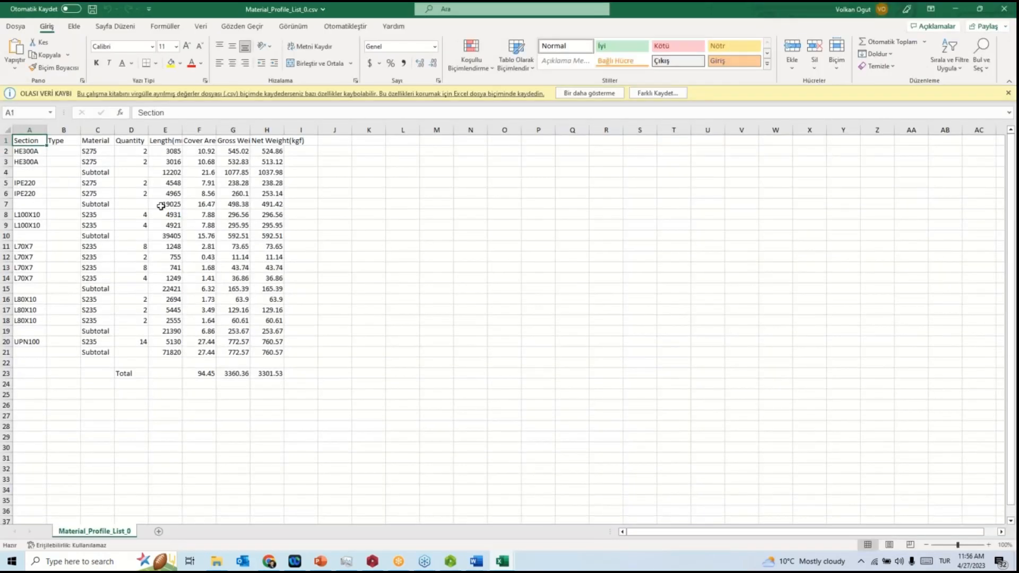
Review the generated profile, plate and rebar material lists in Excel and close each of them.
click(1007, 6)
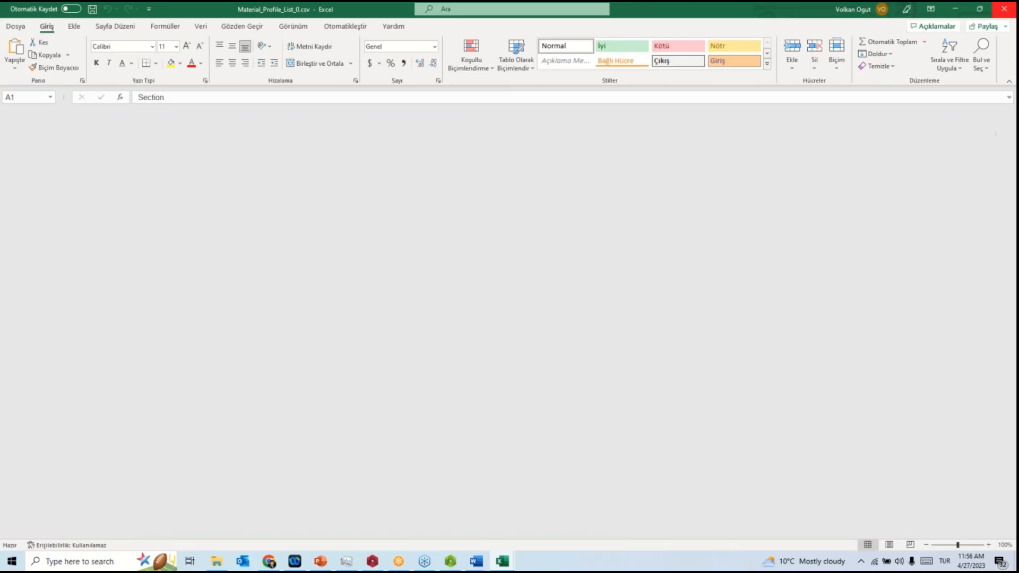
click(1004, 8)
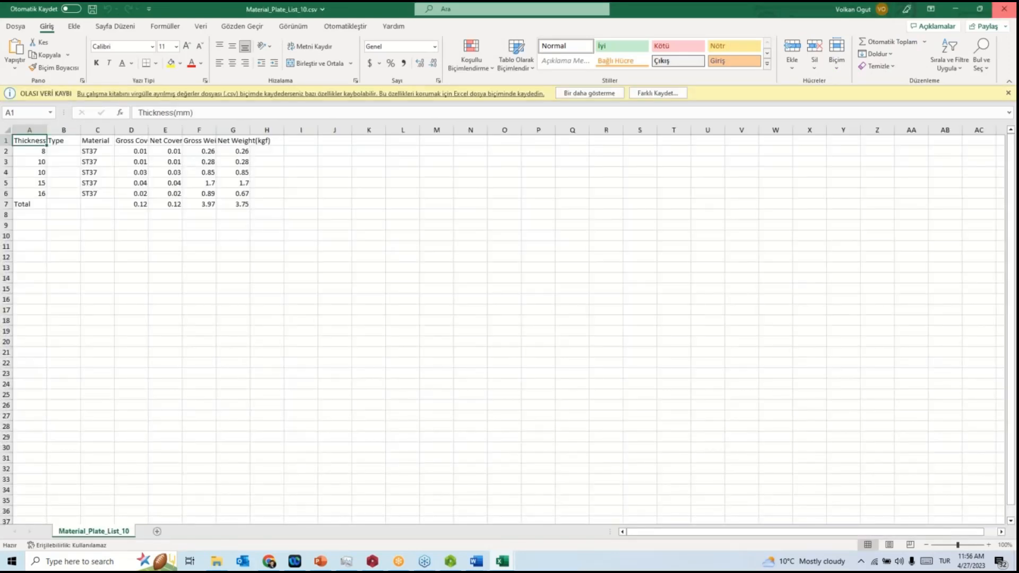
click(1004, 9)
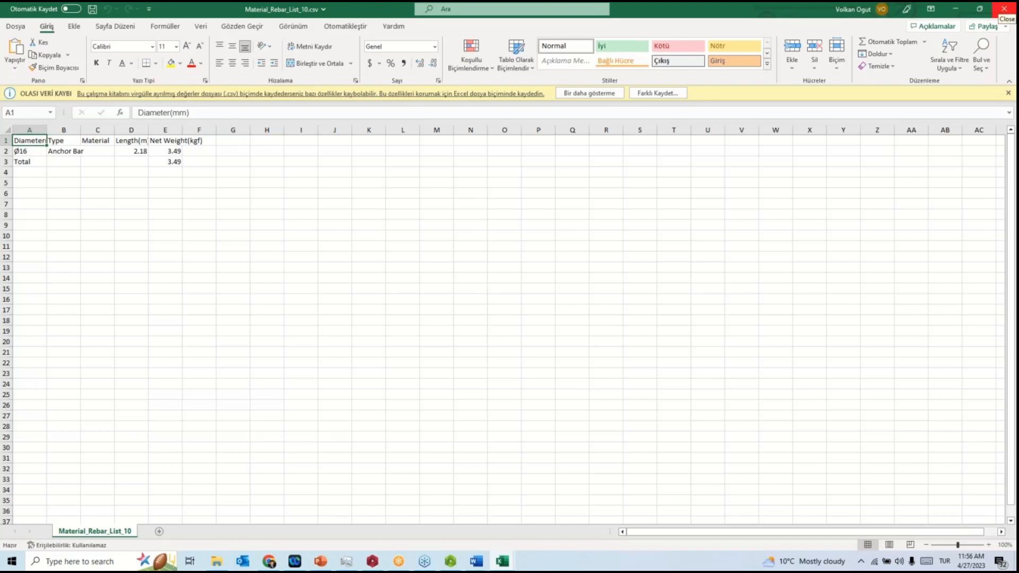
click(1004, 8)
click(1004, 8)
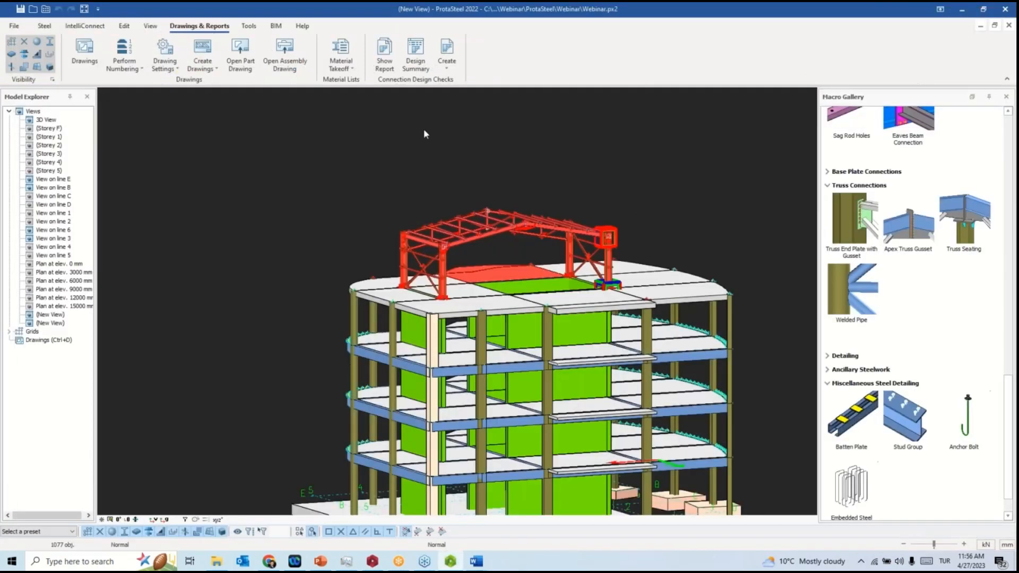
Generate the washer list for the selected roof frame, review it in Excel, and clear the model selection.
click(341, 58)
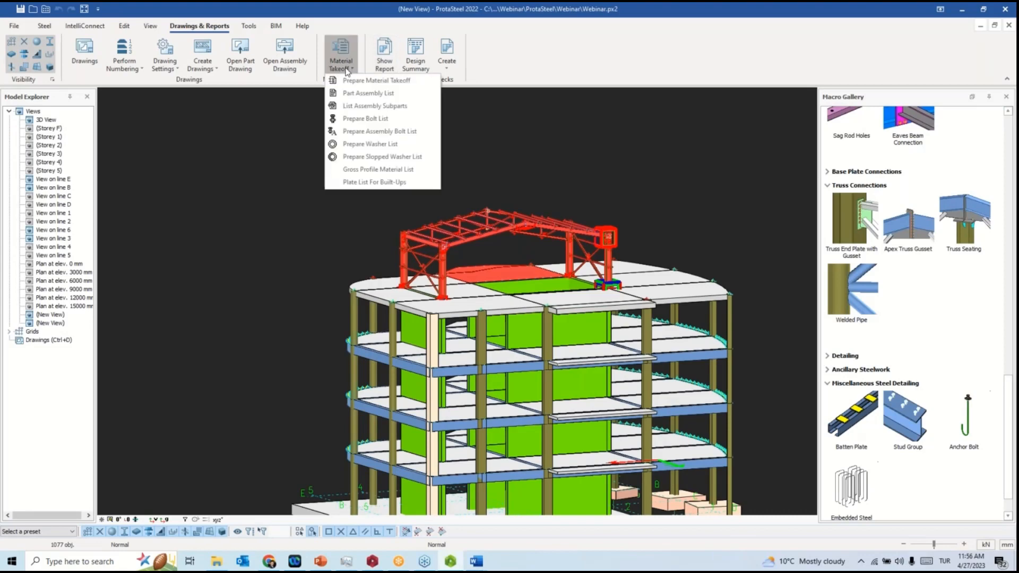
click(393, 144)
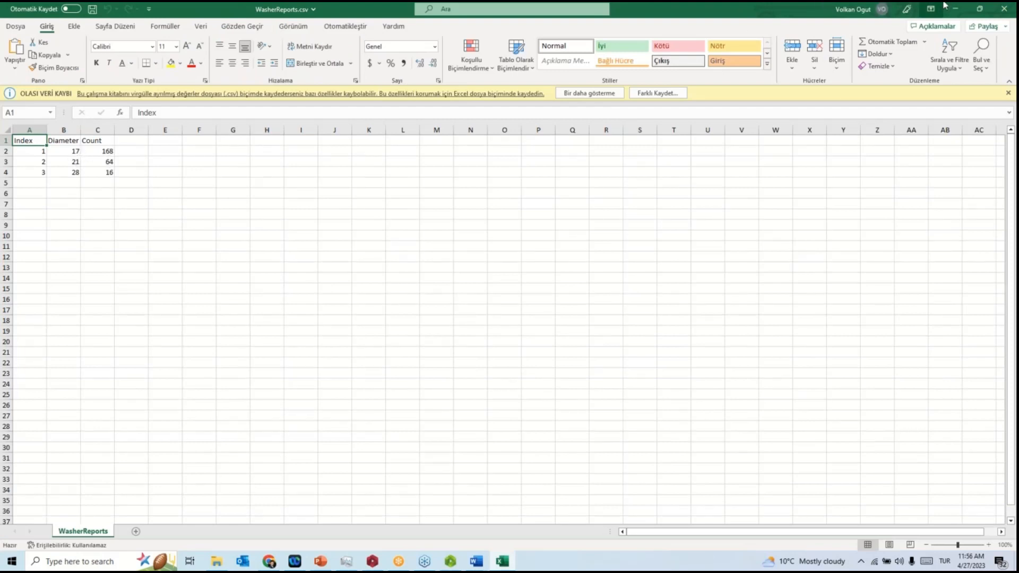
click(959, 7)
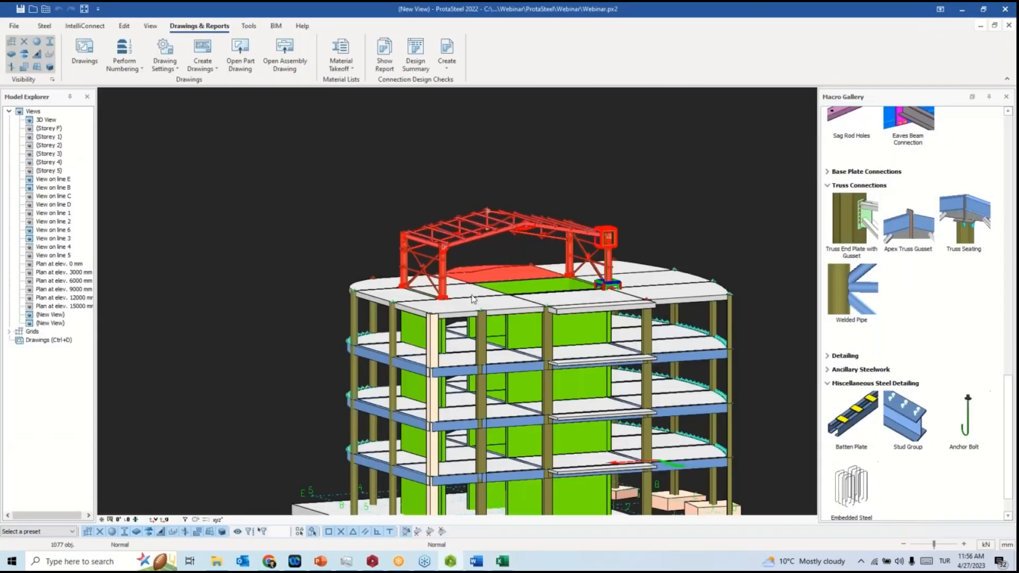
click(661, 132)
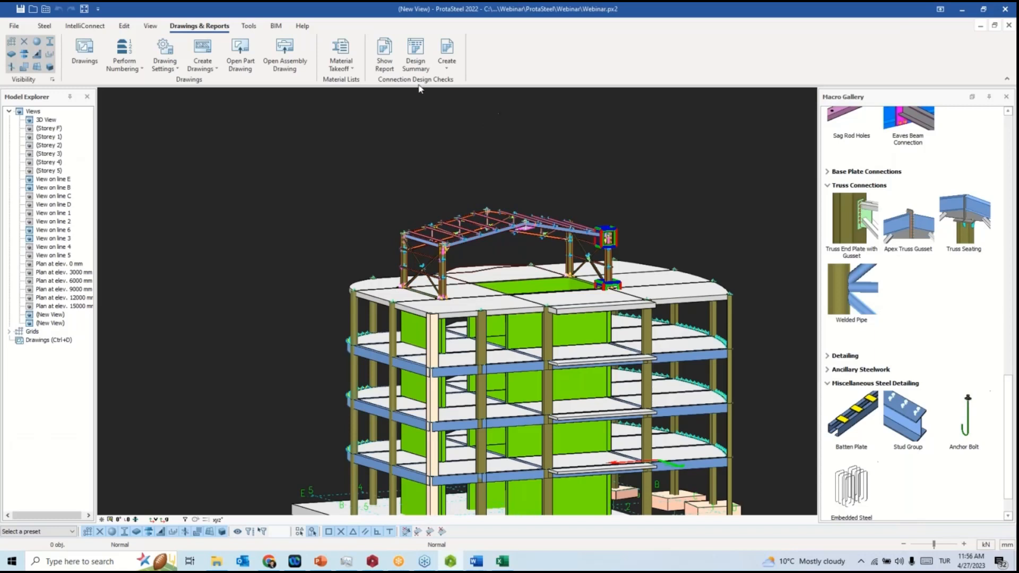
Start an IFC export of the model and open the choice of its output file and folder.
click(275, 27)
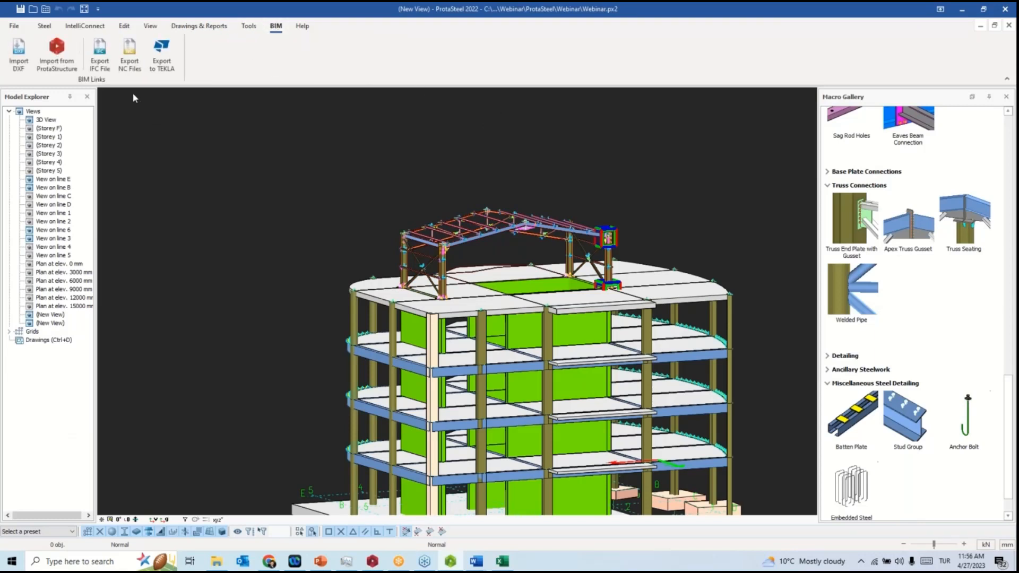
click(100, 53)
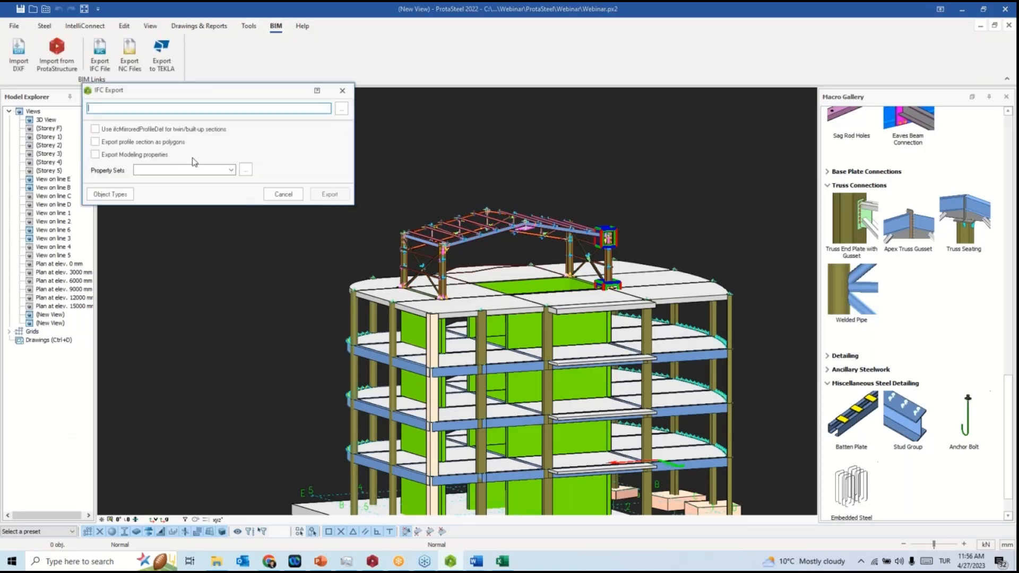
click(340, 110)
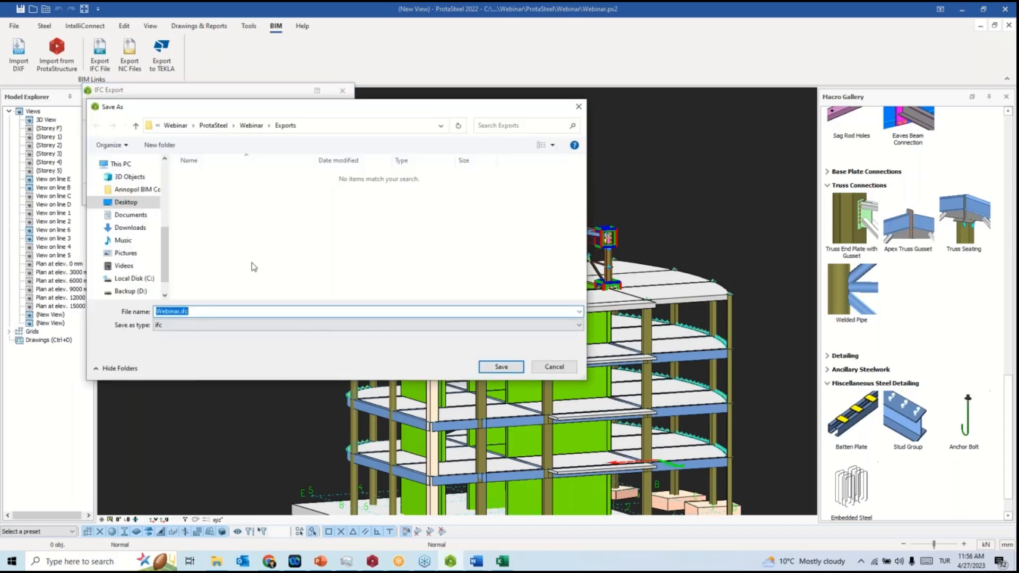
Export the steel model as Webinar.ifc in the Exports folder, with profile sections as polygons and modeling properties included.
click(501, 367)
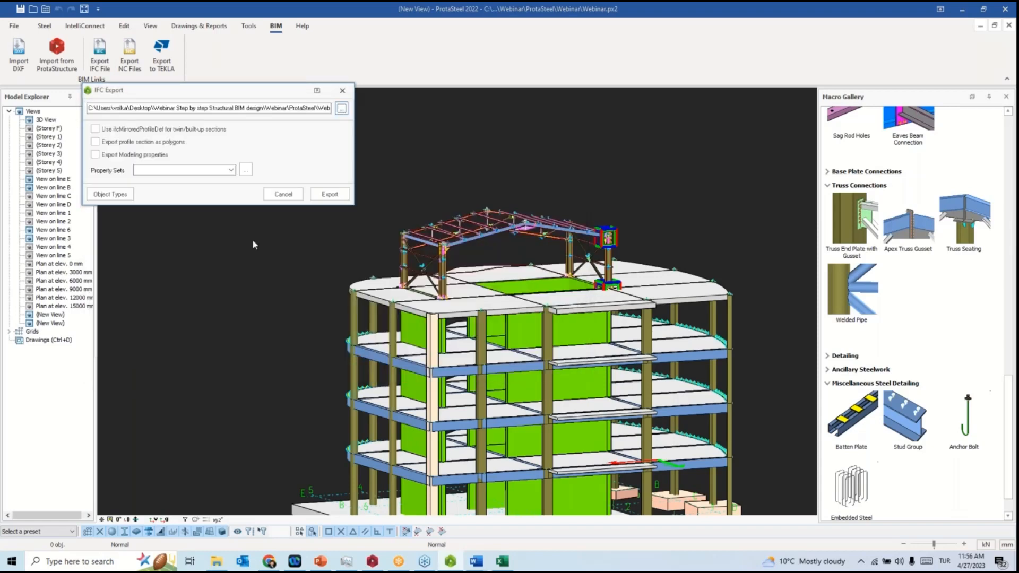
click(95, 142)
click(95, 154)
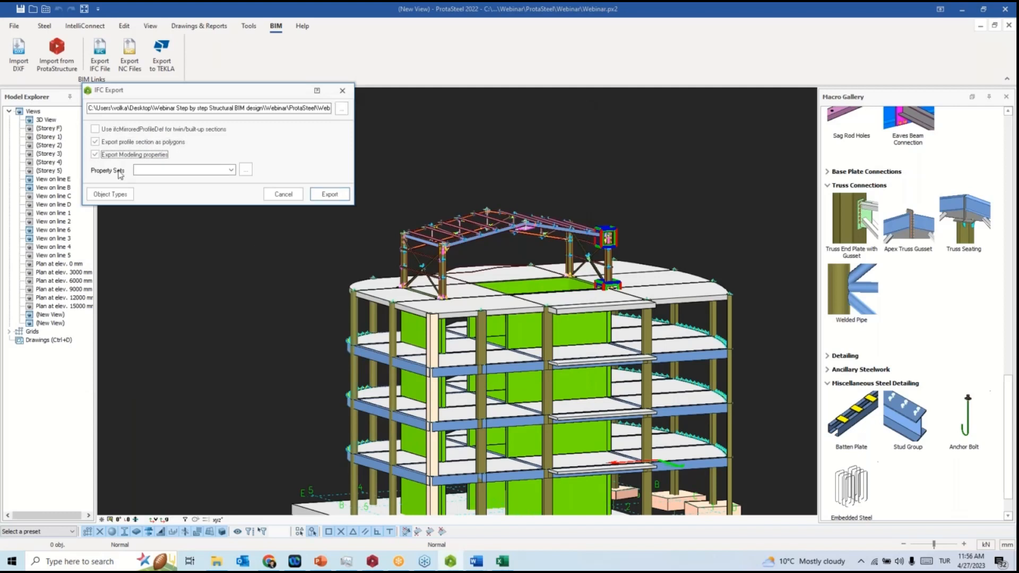
click(329, 194)
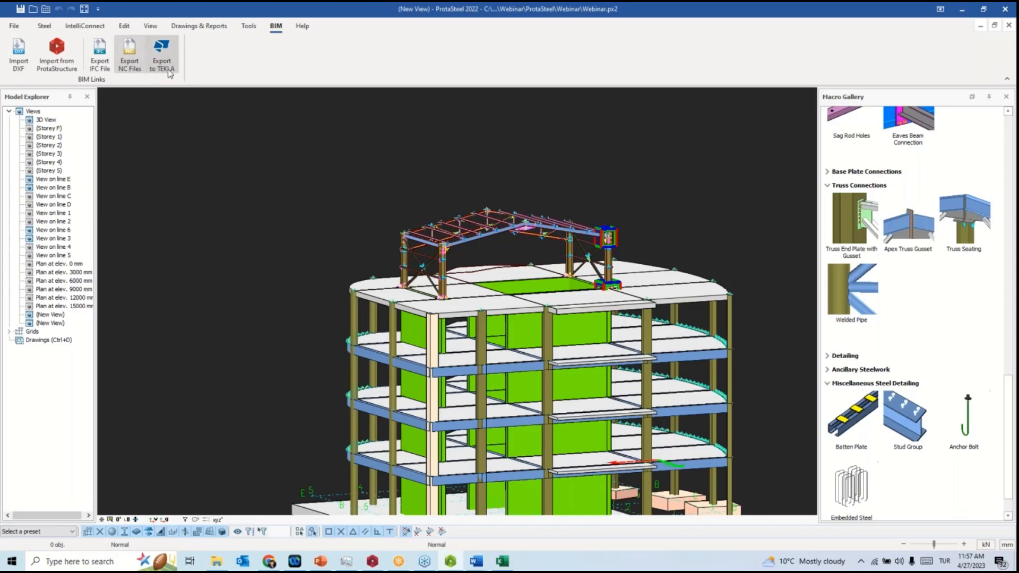
Switch to Chrome and open the Downloads page of protasoftware.com in a new tab.
click(269, 562)
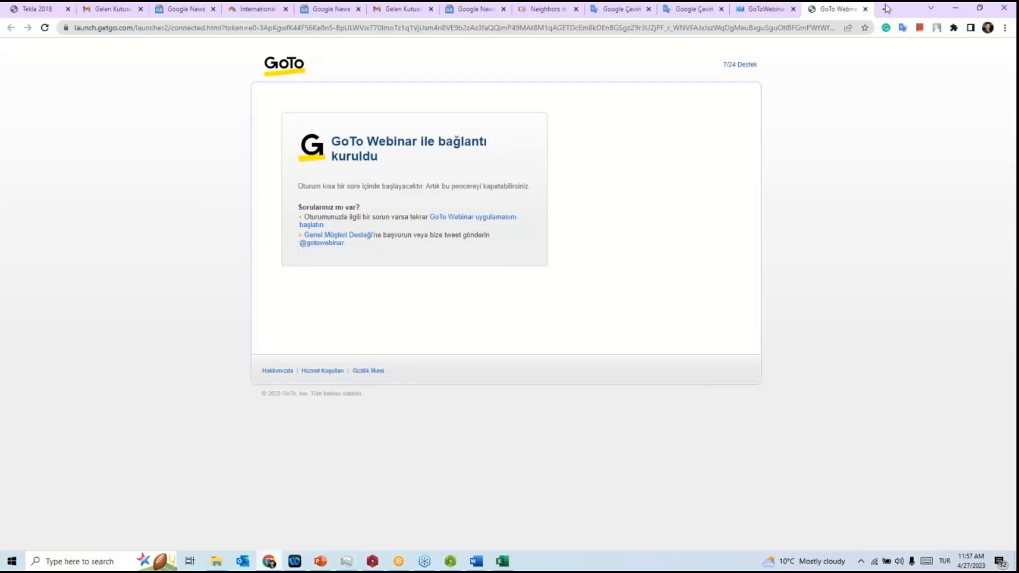
click(885, 9)
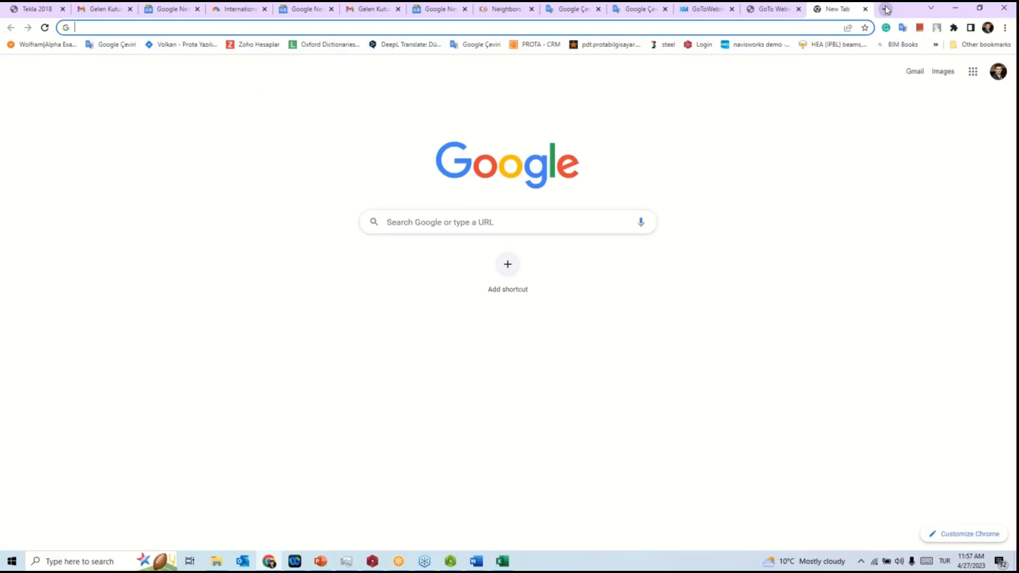
text(protasoftware.com)
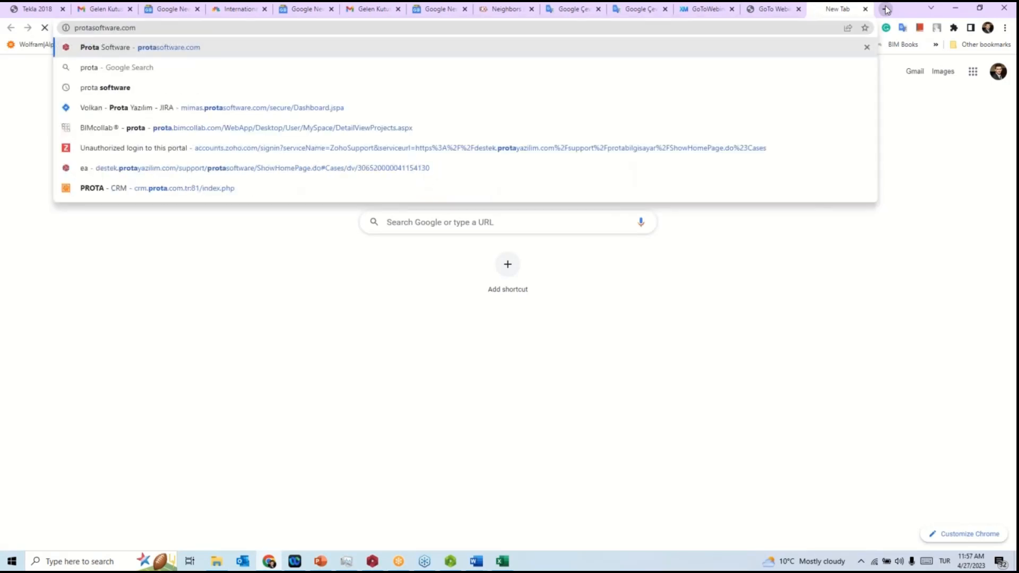
key(Return)
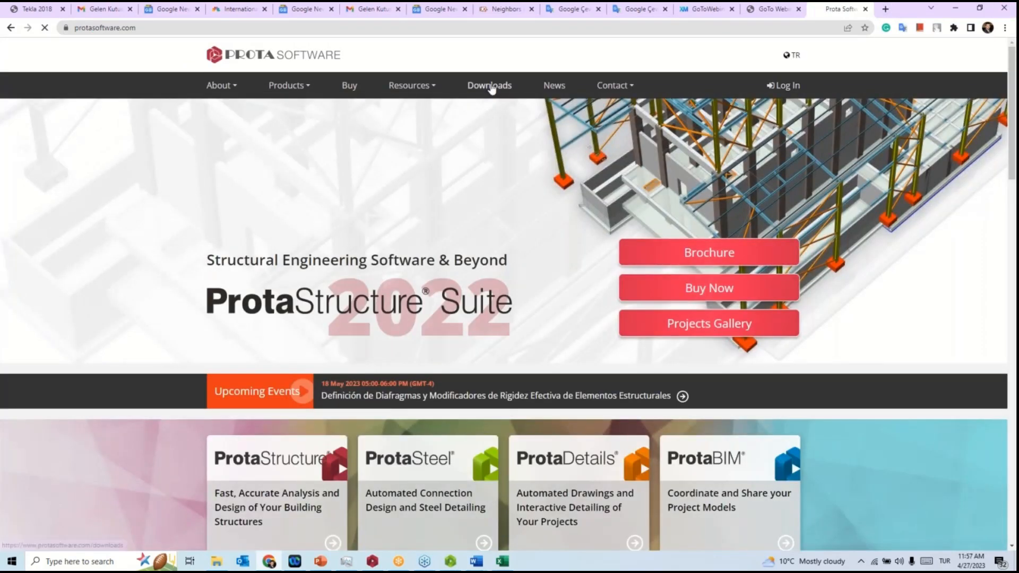
click(488, 86)
Examine the available downloads, including the expanded Older Versions section, and leave the browser with the page closed.
scroll(489, 357, down, 13)
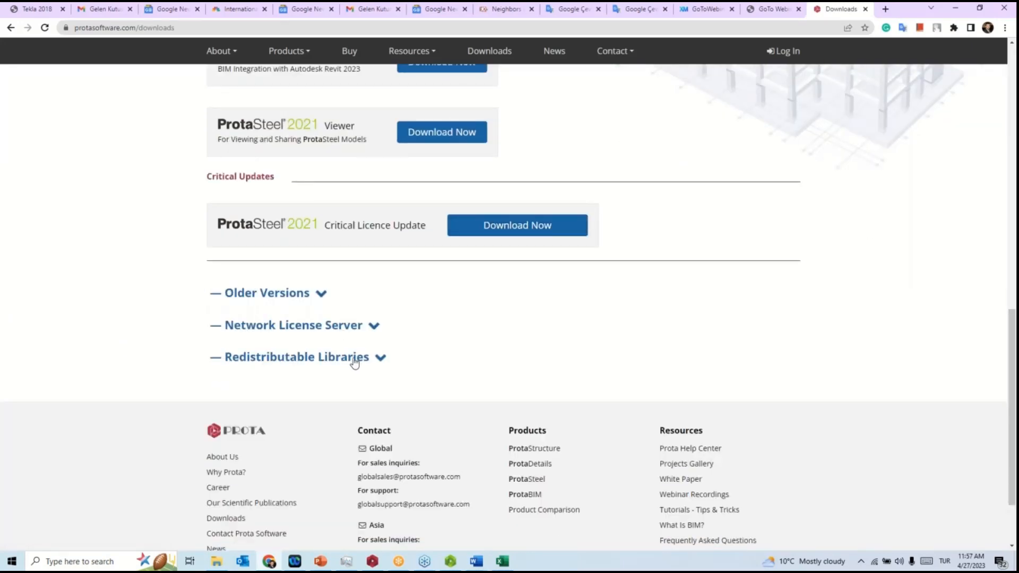
scroll(350, 344, down, 2)
scroll(352, 360, up, 5)
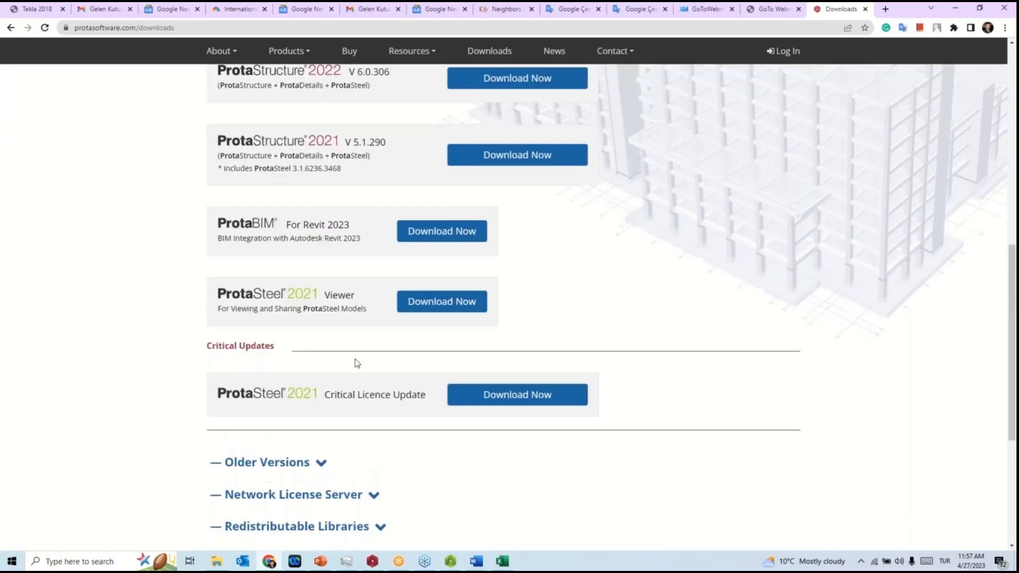
scroll(326, 373, down, 2)
click(322, 358)
scroll(504, 342, down, 3)
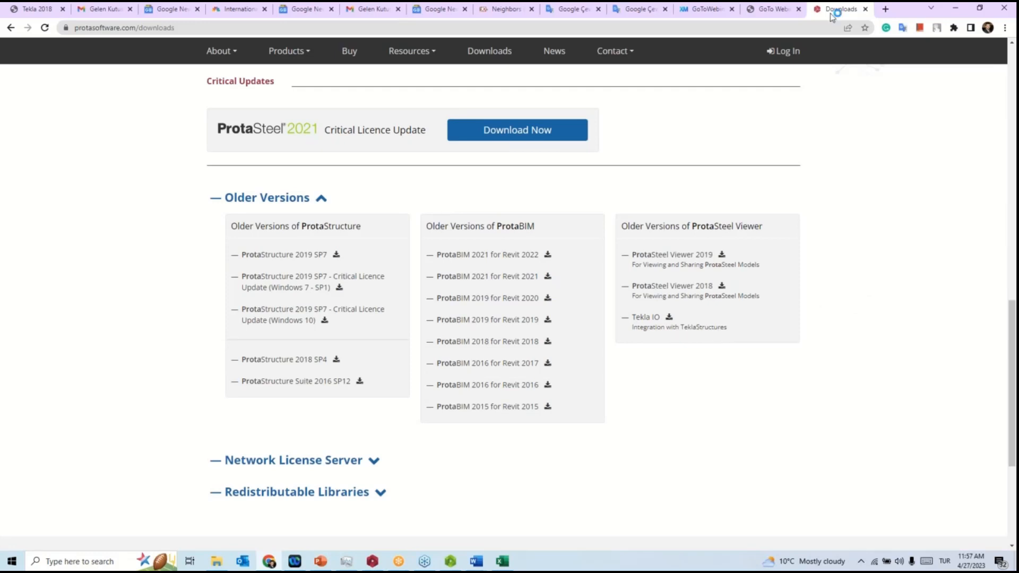
click(864, 9)
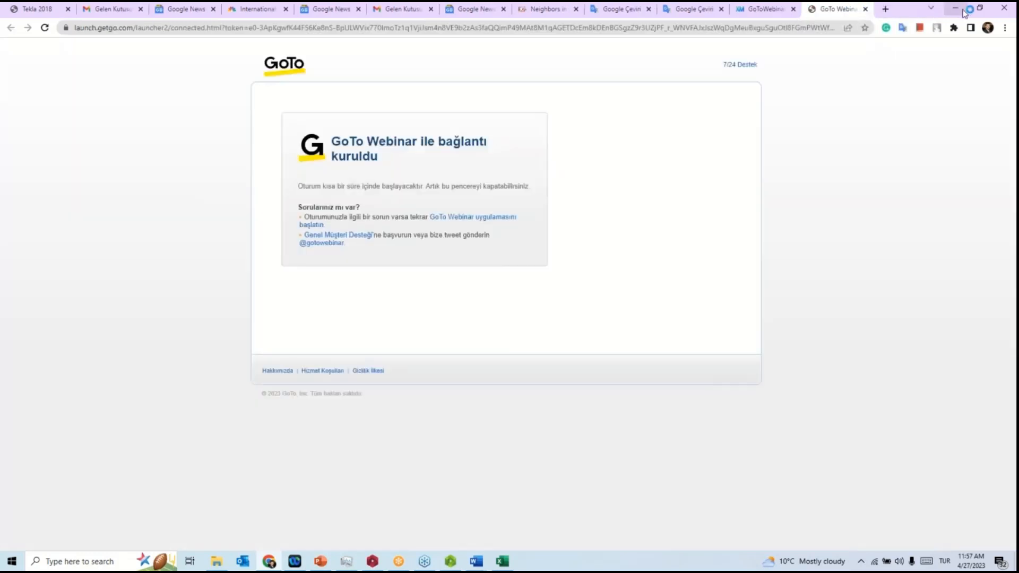
click(955, 8)
Minimize the steel model window to reveal the desktop.
scroll(613, 179, down, 3)
middle_drag(621, 203, 493, 236)
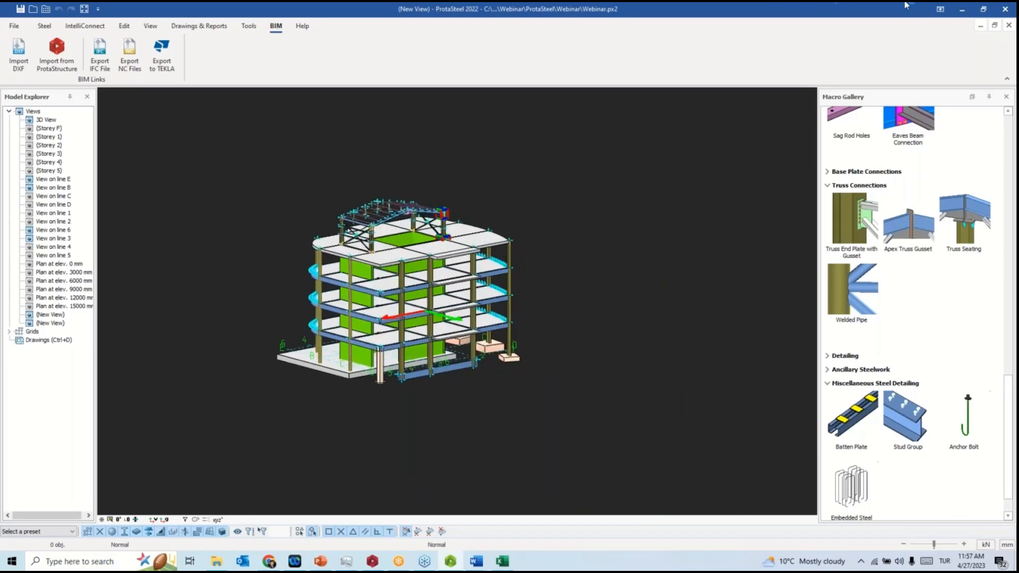
click(961, 9)
drag(565, 132, 486, 132)
click(527, 135)
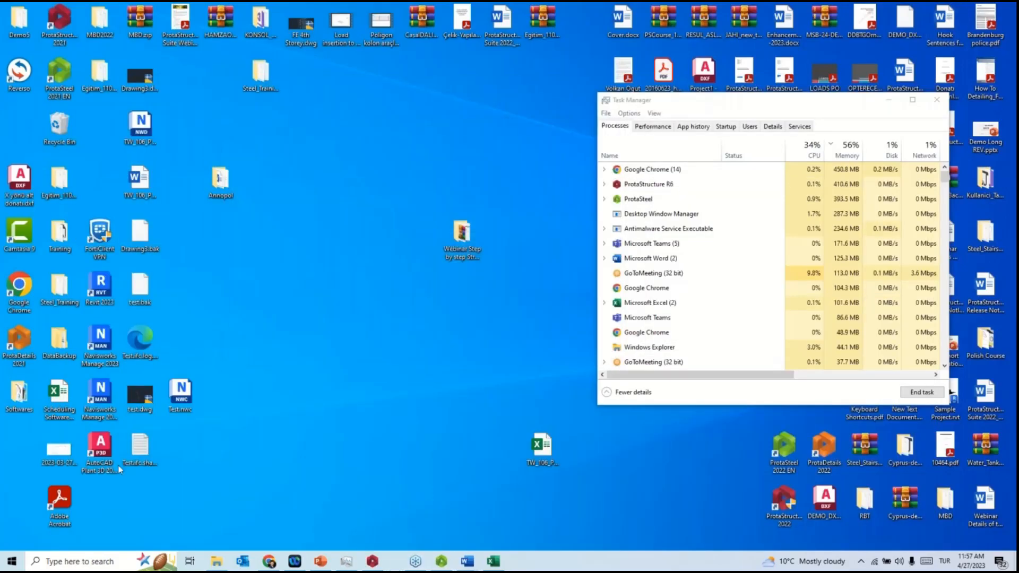
click(11, 560)
text(n)
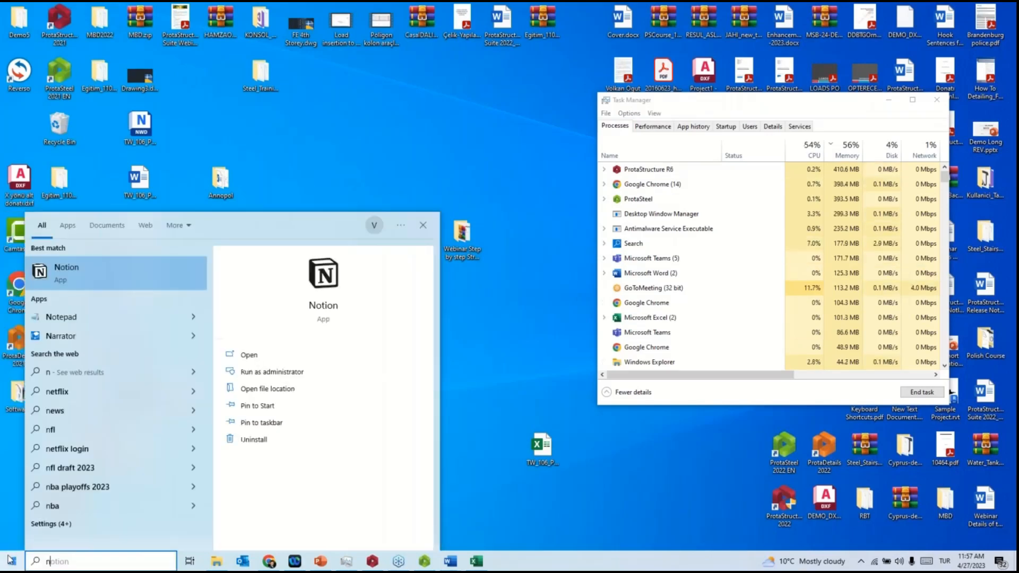
click(8, 555)
Launch Navisworks Manage 2023 from the desktop.
click(793, 109)
drag(791, 111, 713, 59)
double_click(93, 350)
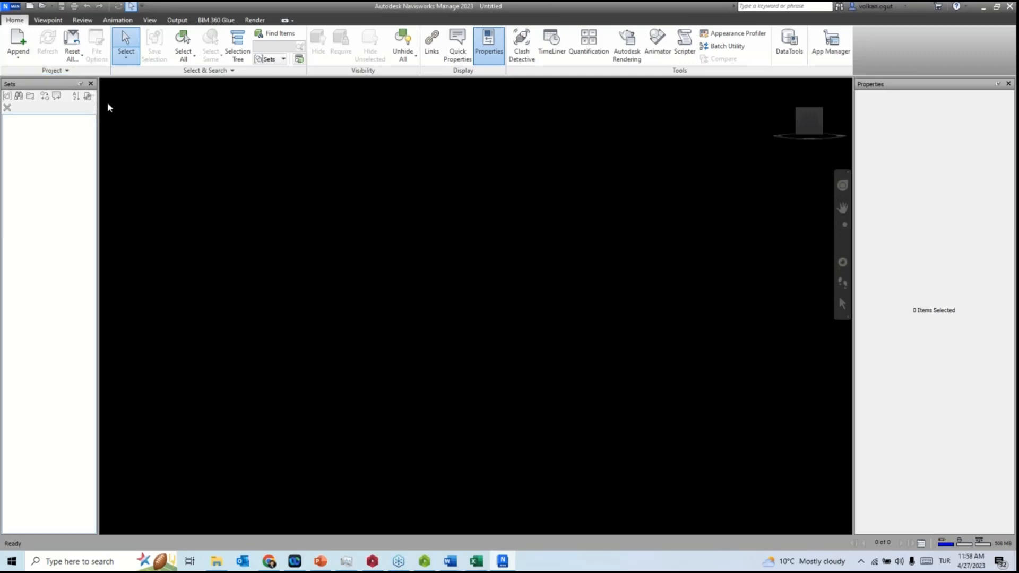
Start appending a file to the empty scene and browse from the Desktop into the "Webinar Step by step Structural BIM design" folder.
click(11, 57)
click(27, 73)
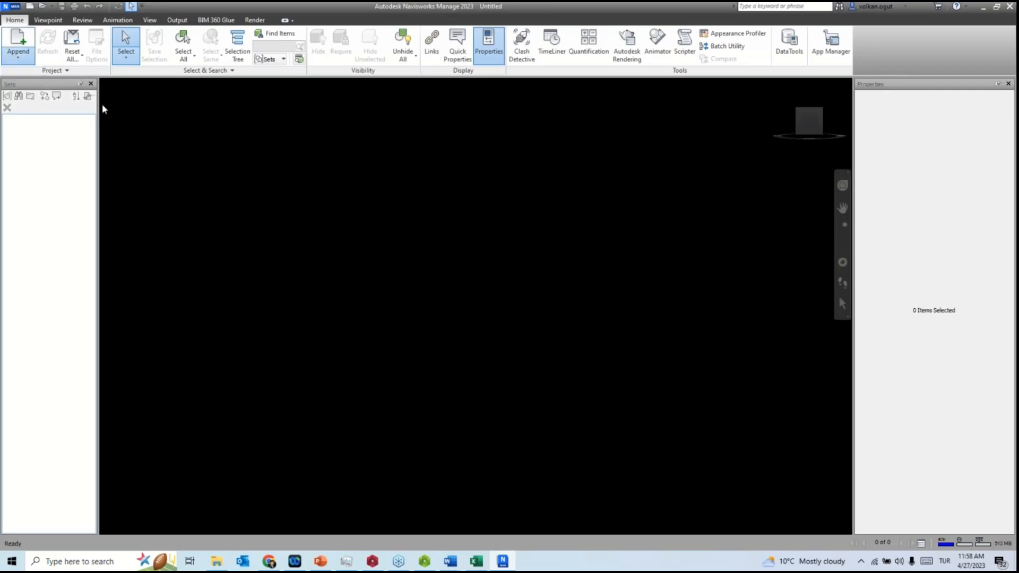
scroll(186, 153, down, 4)
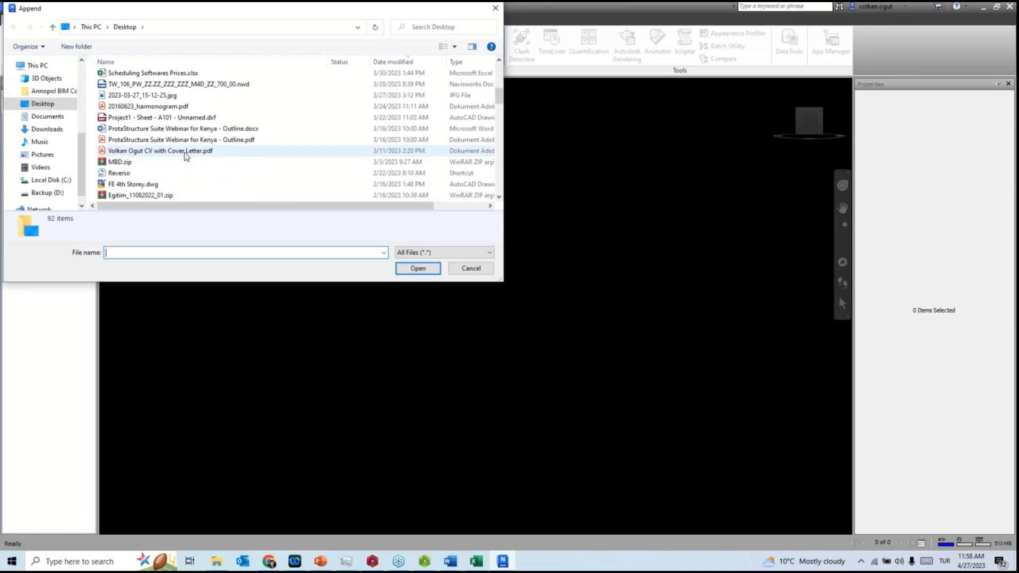
scroll(186, 155, up, 3)
scroll(186, 162, down, 6)
scroll(186, 166, down, 6)
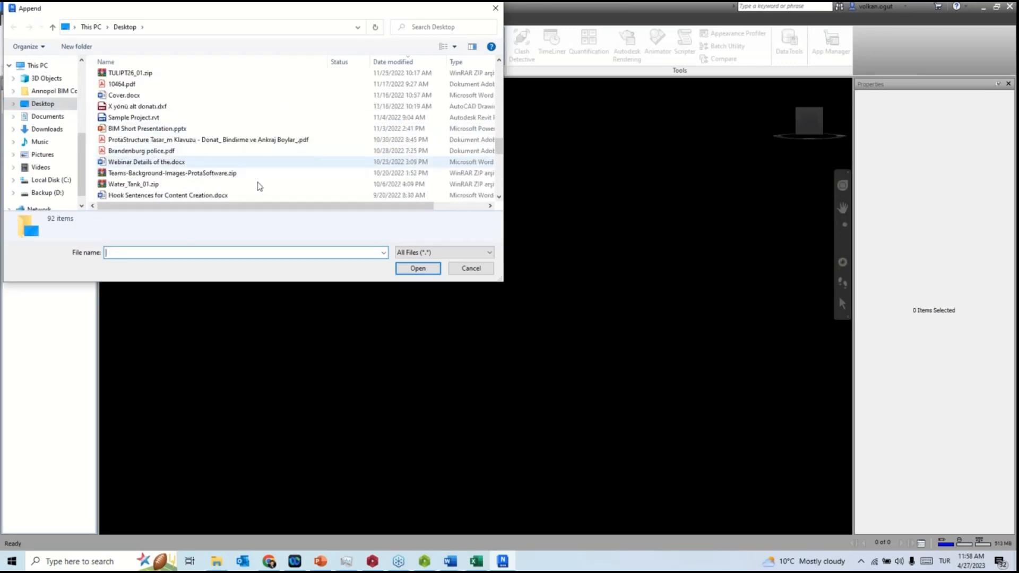
scroll(260, 185, down, 6)
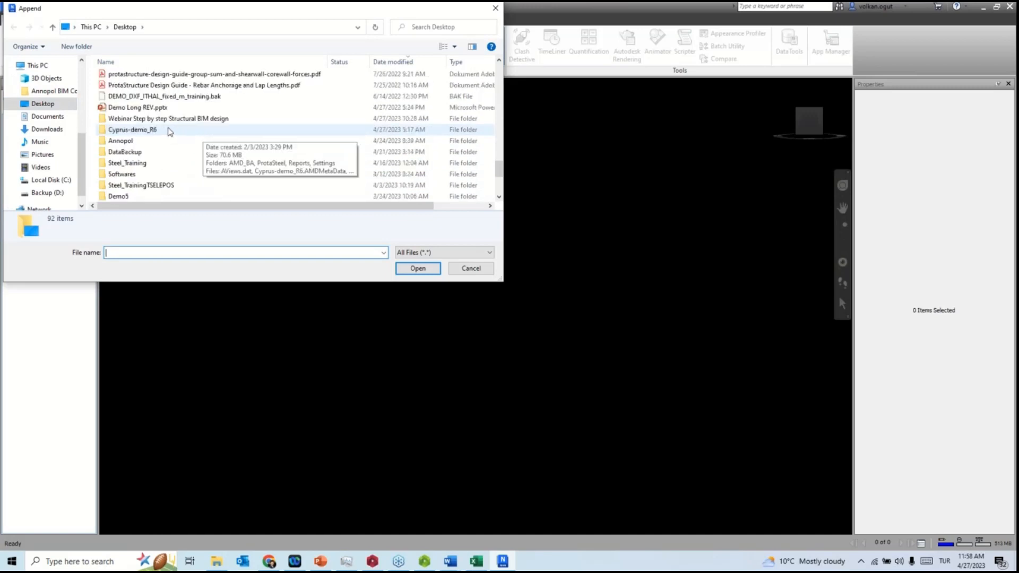
double_click(165, 119)
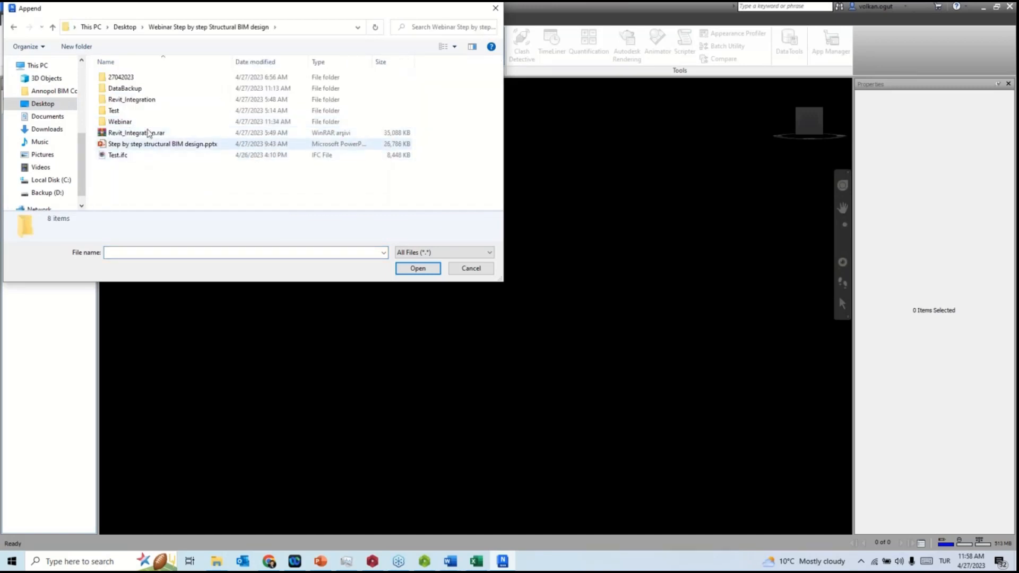
Search the Documents and Desktop folders for the exported IFC file to append.
click(53, 117)
scroll(147, 133, down, 15)
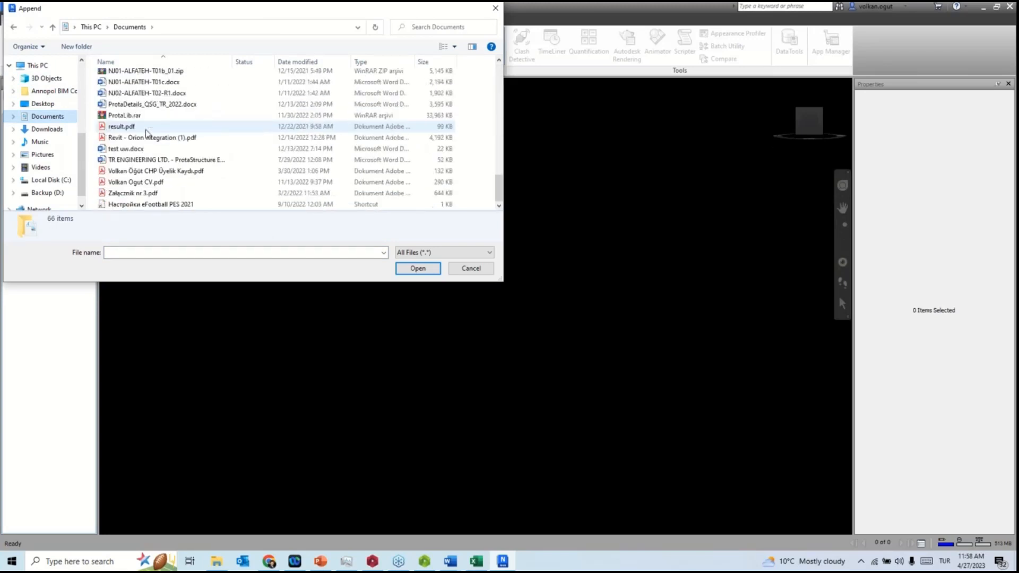
scroll(147, 132, up, 5)
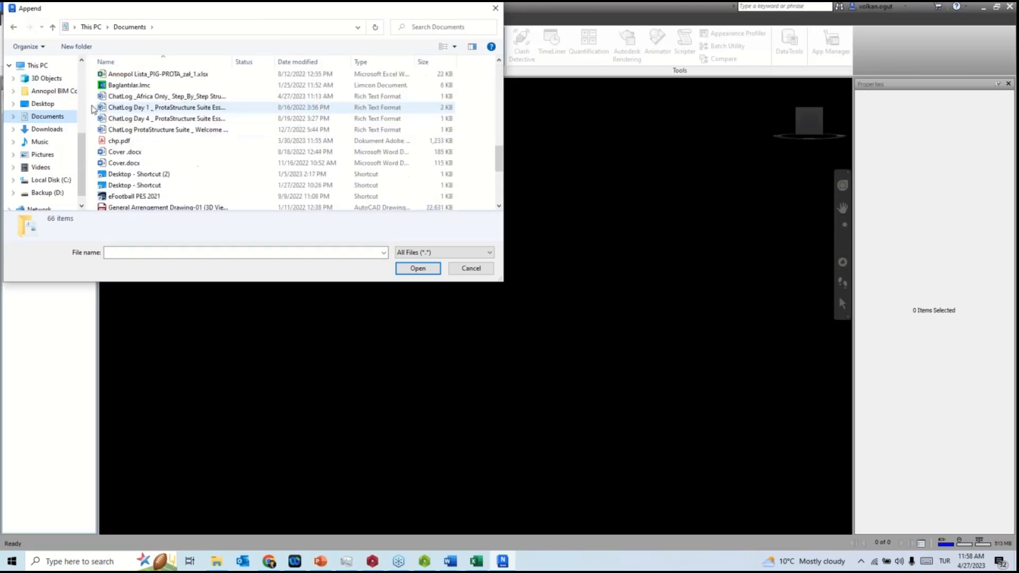
click(42, 104)
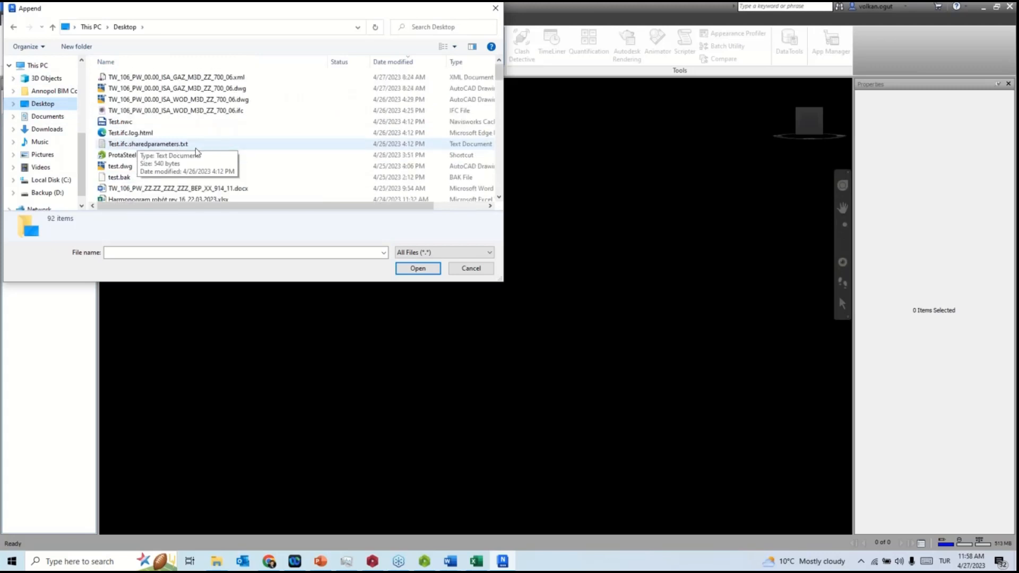
scroll(196, 152, down, 12)
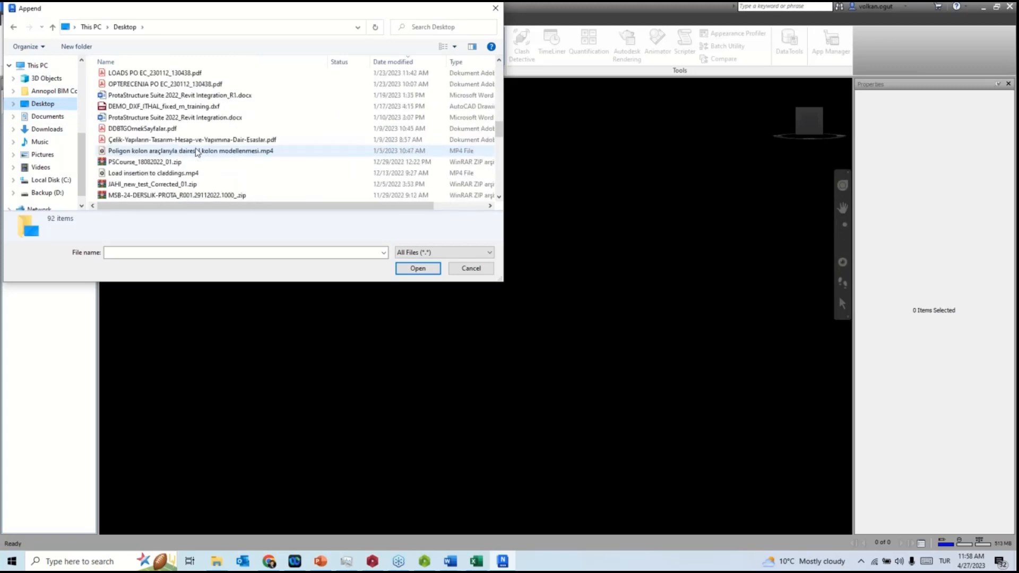
scroll(197, 153, down, 8)
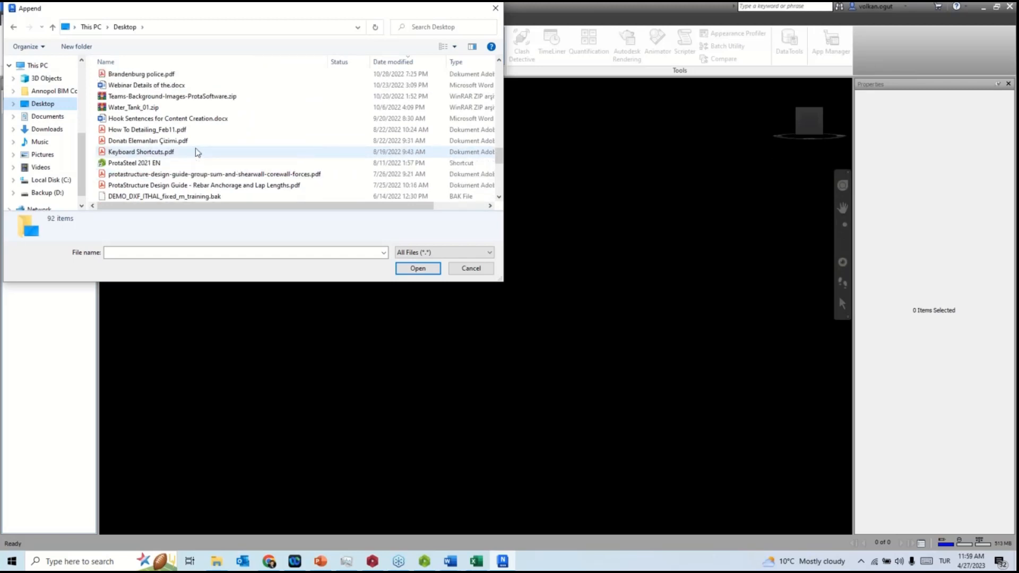
scroll(197, 152, up, 1)
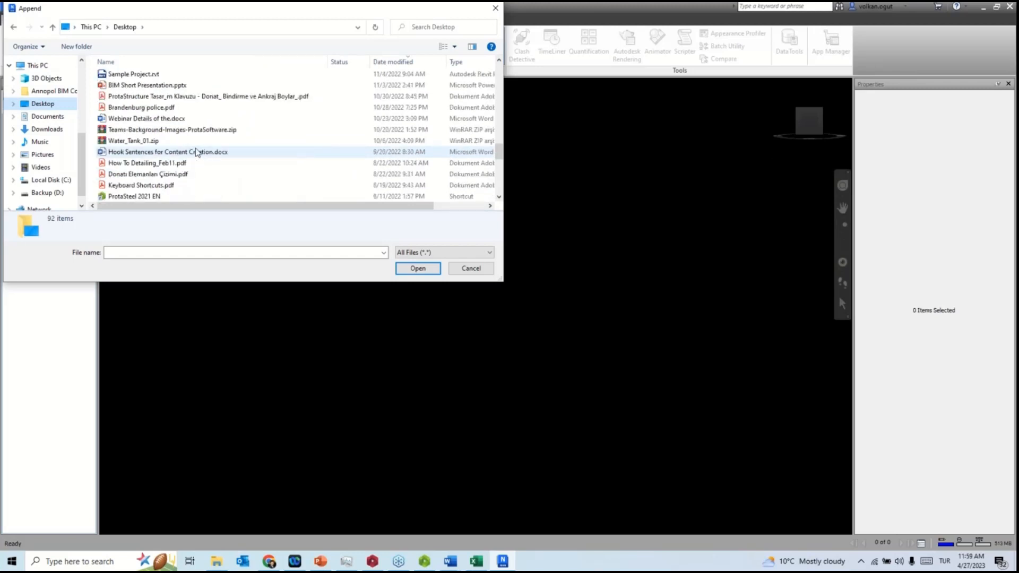
scroll(196, 153, down, 8)
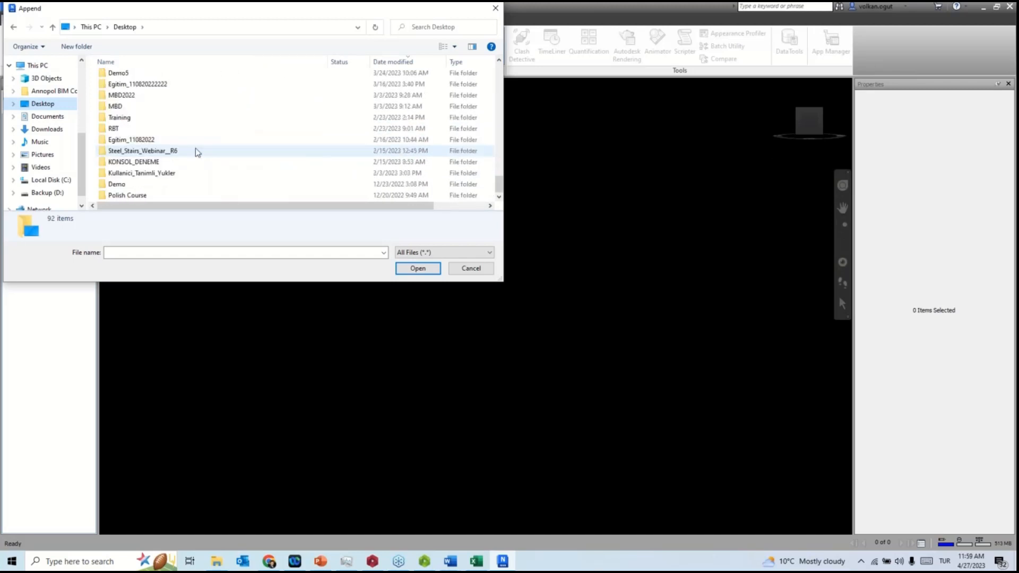
scroll(197, 152, up, 8)
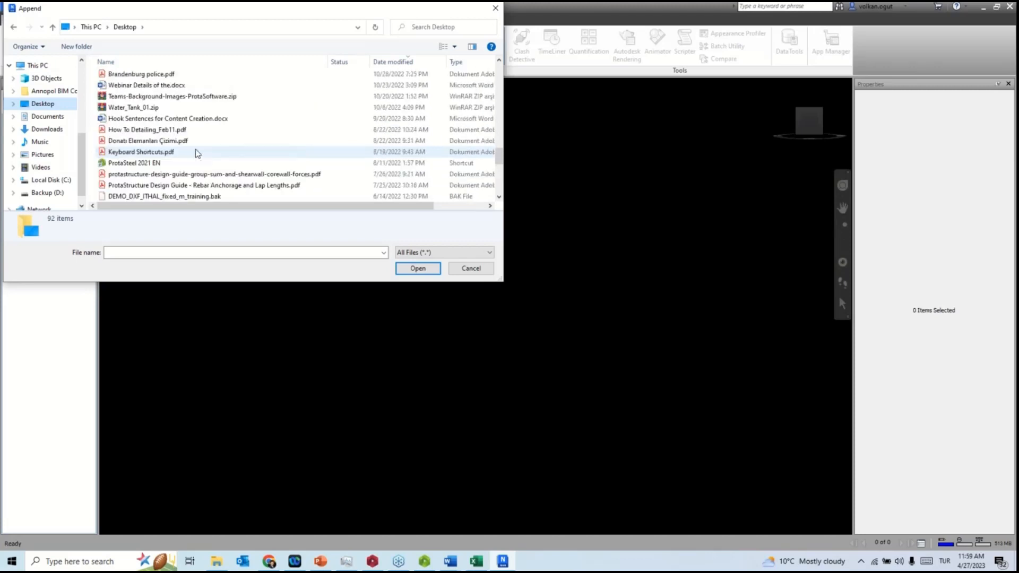
scroll(196, 152, up, 6)
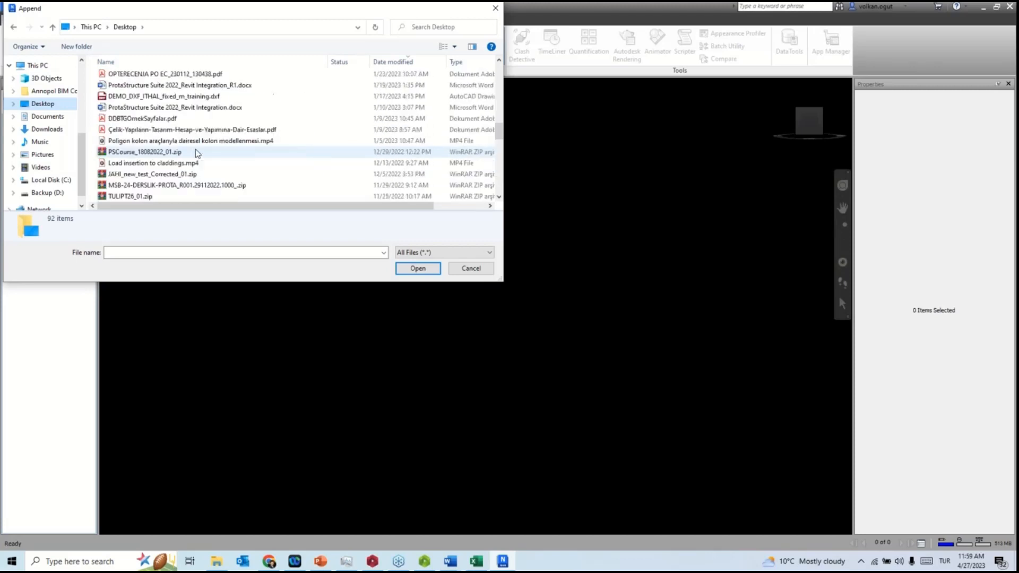
scroll(196, 152, up, 4)
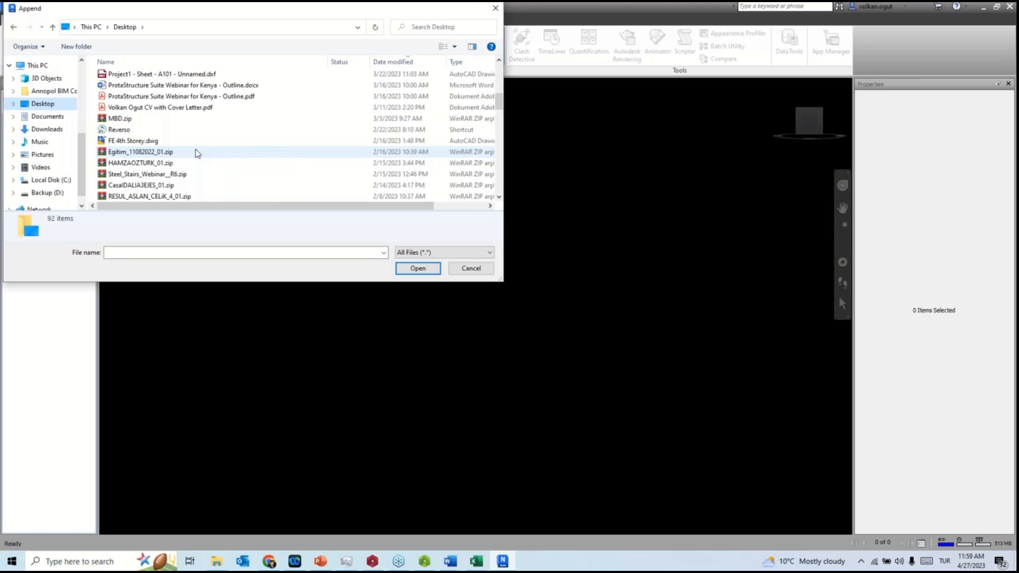
scroll(195, 153, up, 3)
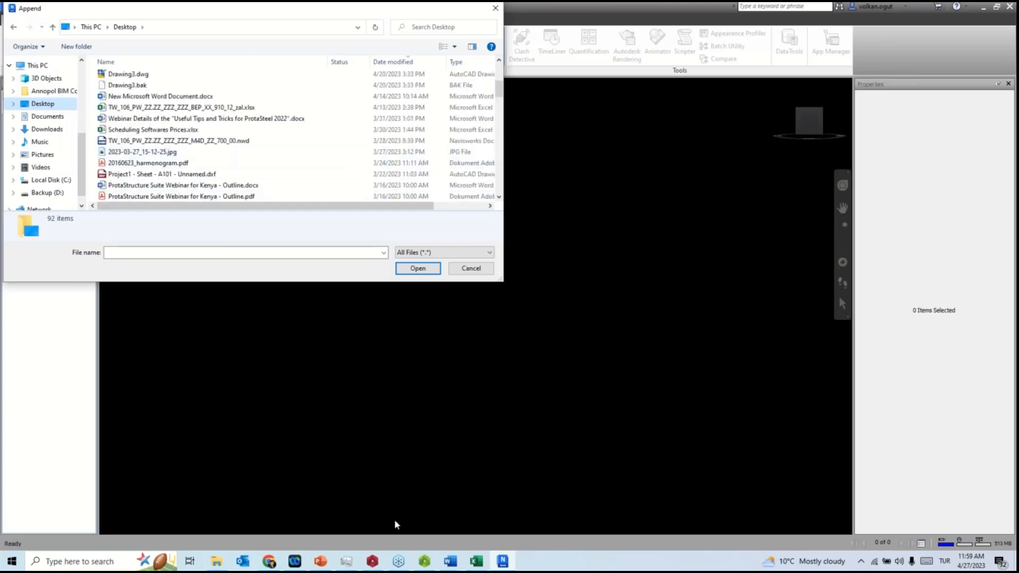
Switch to ProtaSteel, browse to the IFC export's save location and move Webinar.ifc from the Exports folder to the Desktop.
click(425, 561)
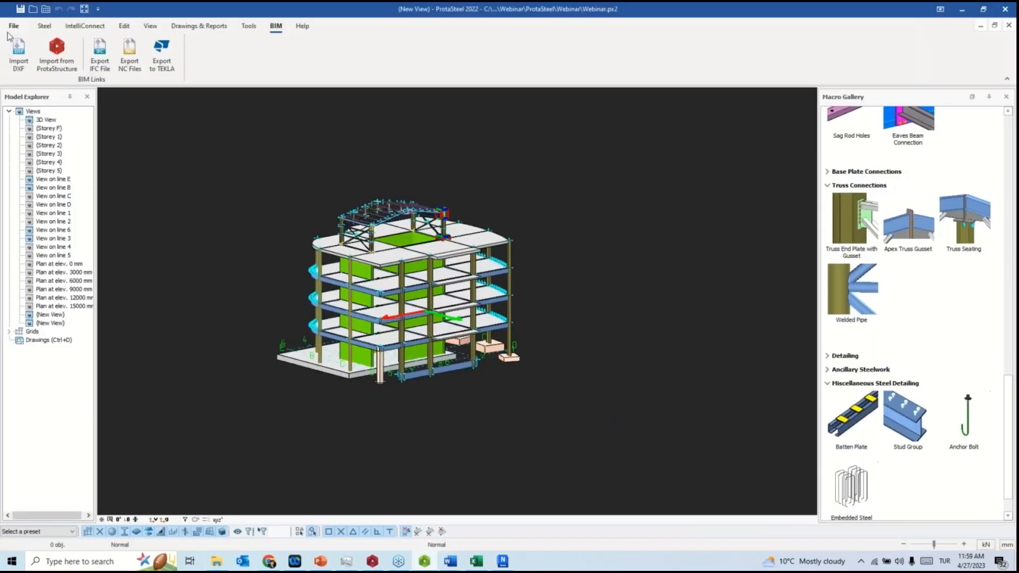
click(100, 53)
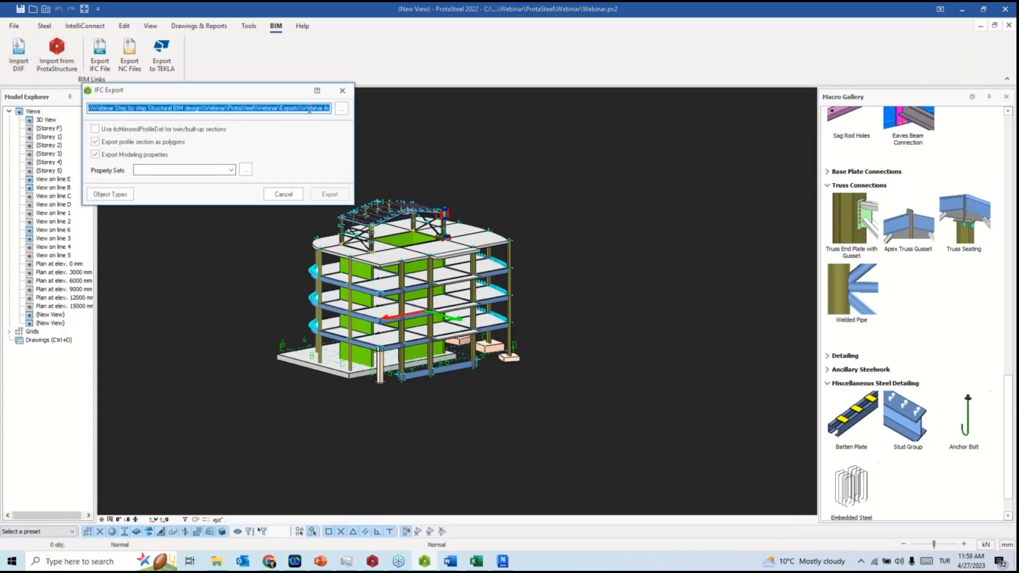
click(341, 108)
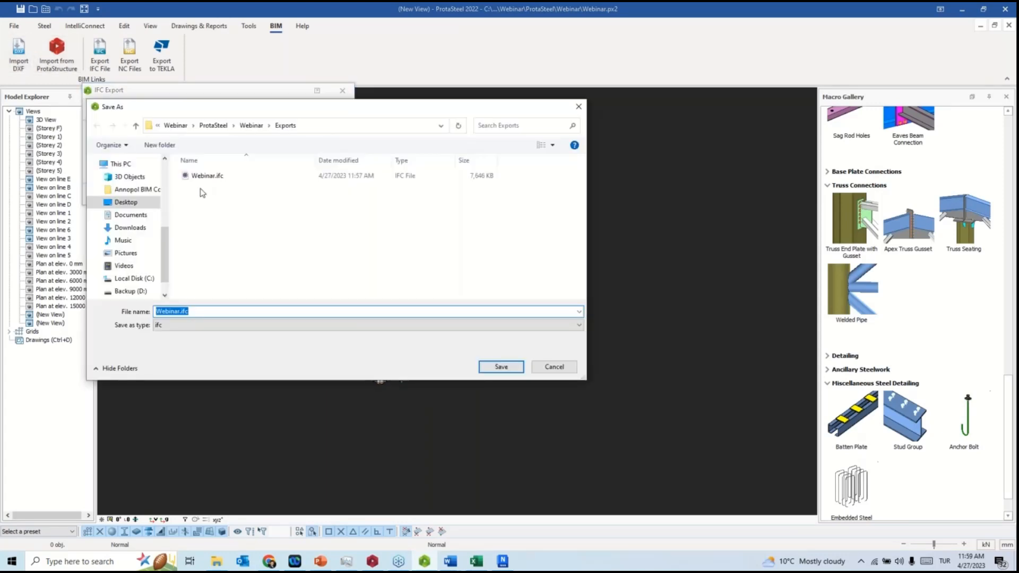
drag(200, 179, 159, 203)
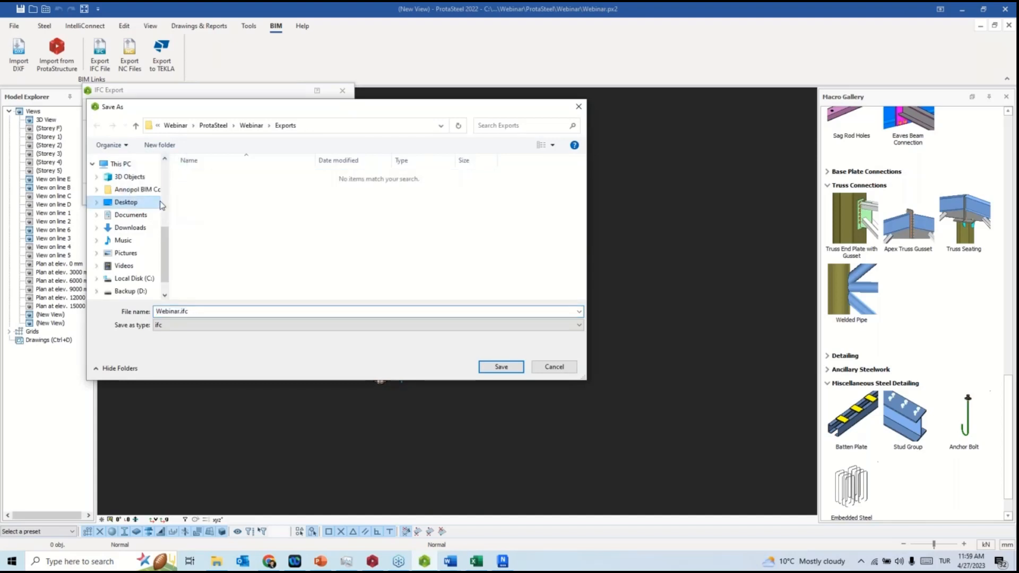
Switch back to Navisworks, sort the Desktop files by date modified and append Webinar.ifc to the scene.
click(551, 366)
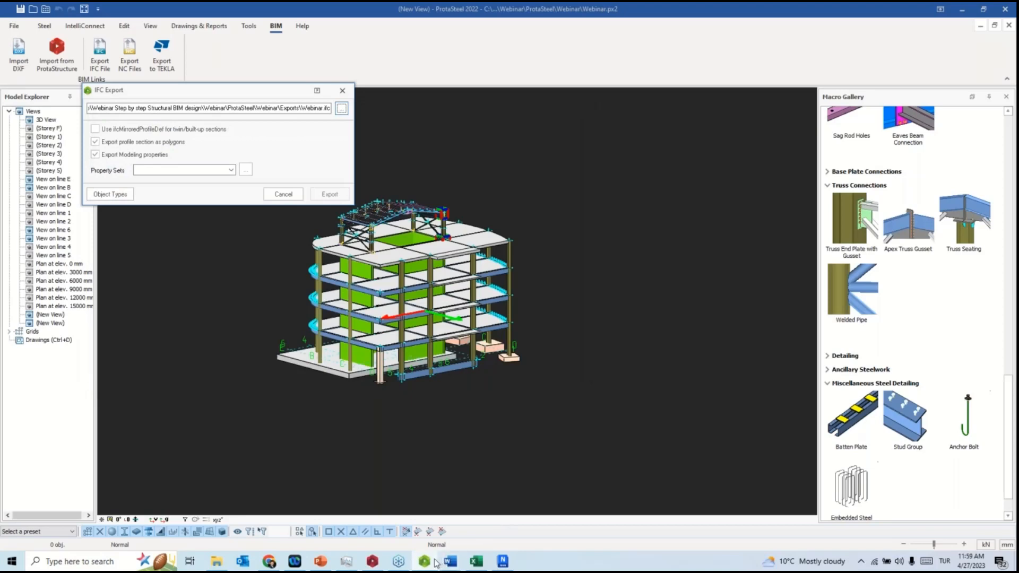
click(502, 561)
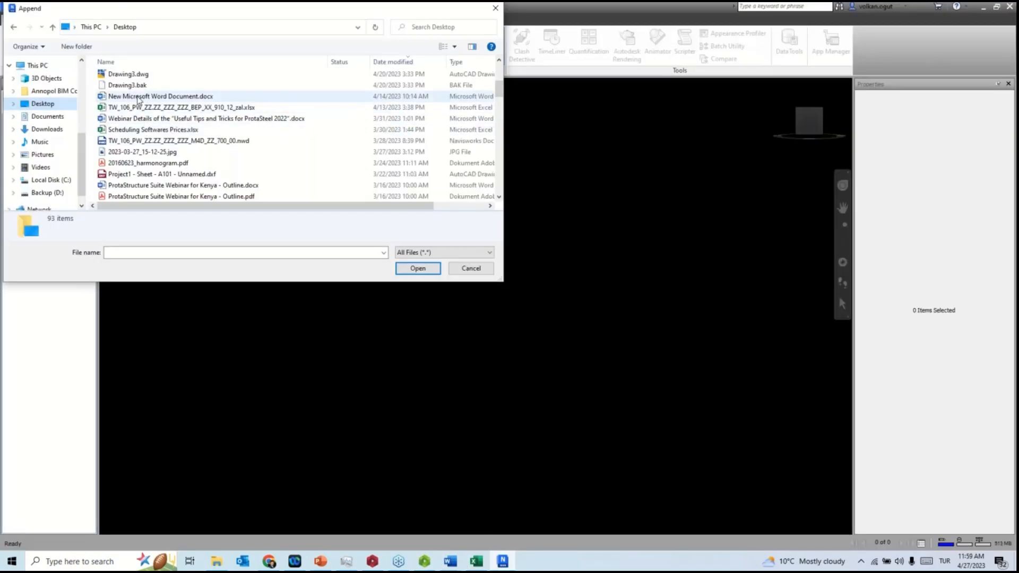
scroll(199, 121, up, 4)
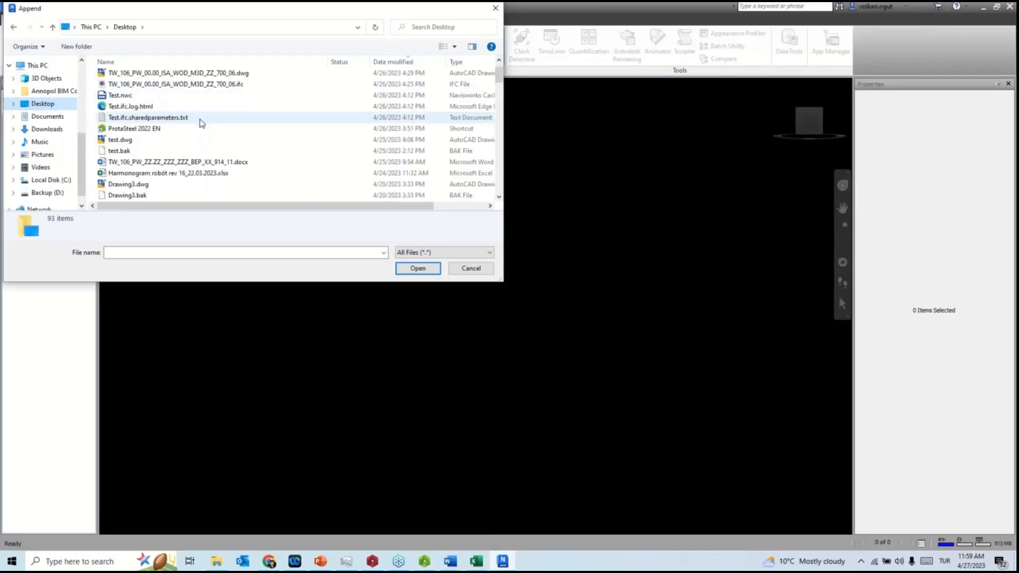
click(390, 63)
click(390, 62)
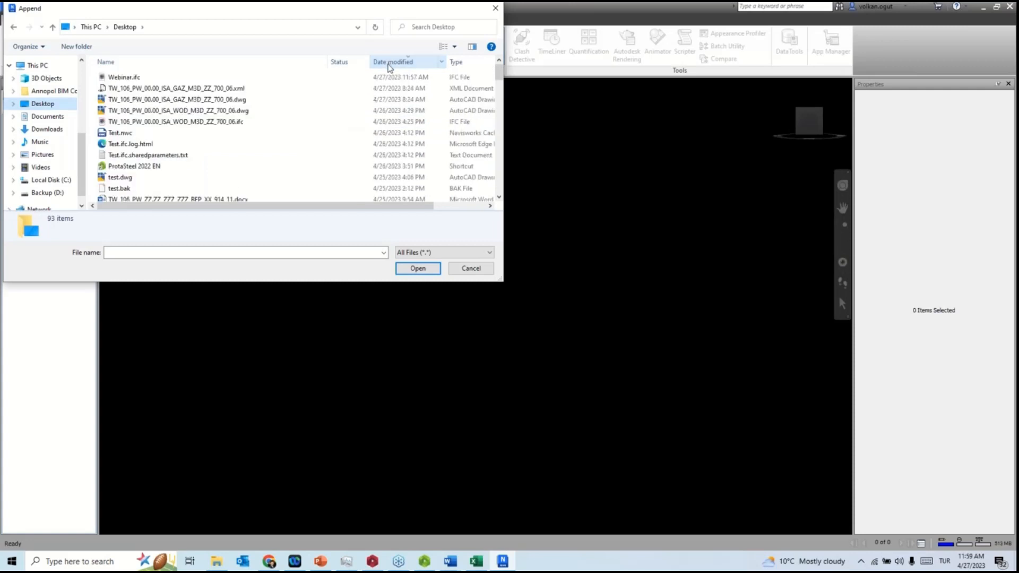
click(395, 78)
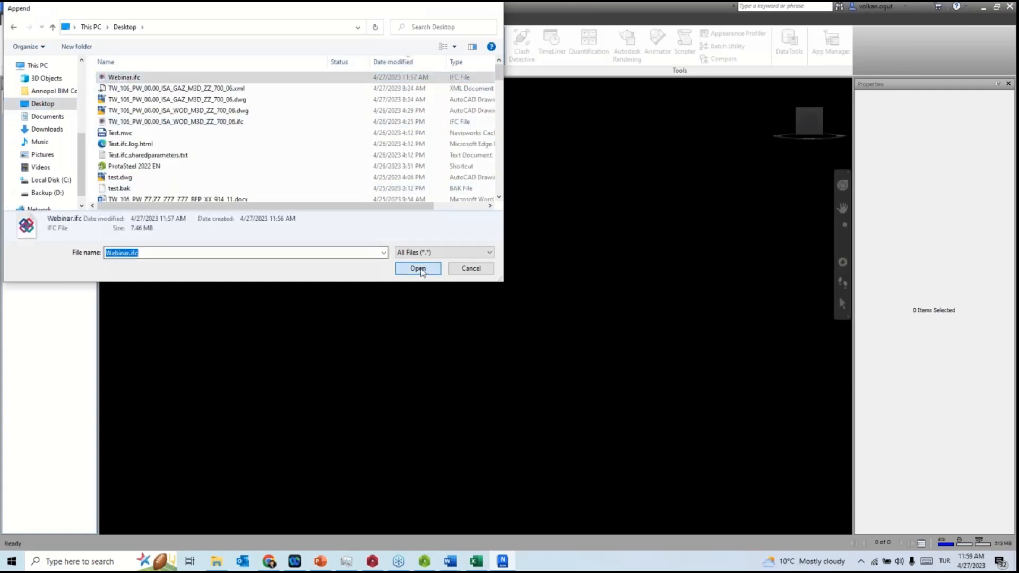
click(418, 269)
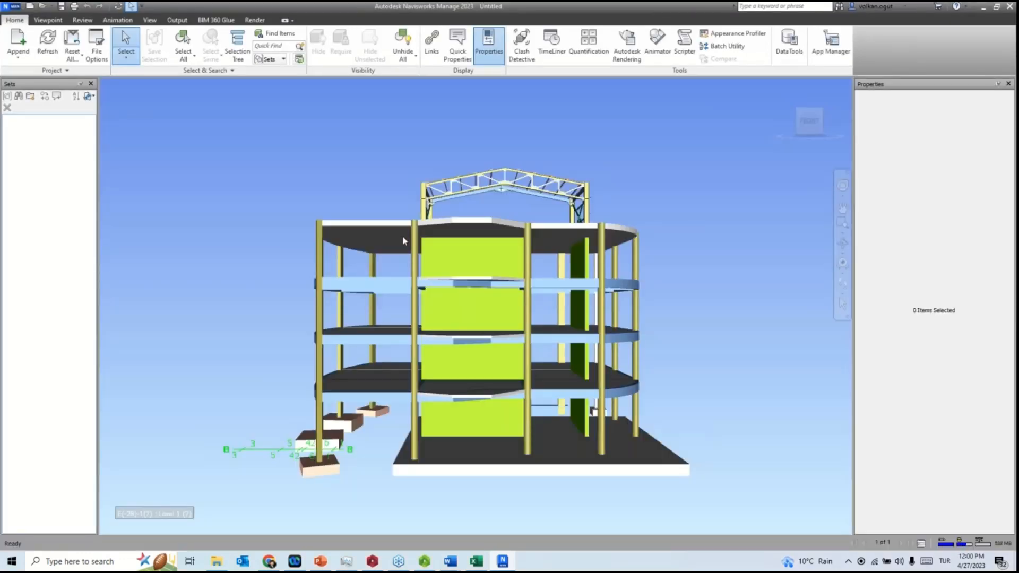
Select a top-floor slab panel and the upper green wall panel of the appended model to check their IFC properties.
click(402, 235)
right_click(455, 248)
click(709, 201)
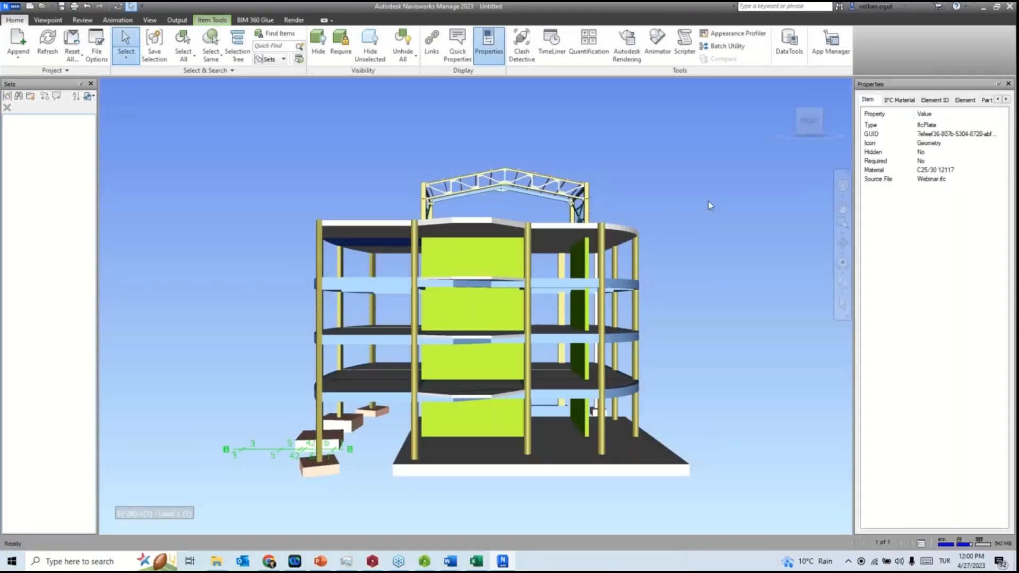
click(496, 258)
right_click(538, 258)
Inspect the roof truss connection to the corner column, selecting its bolted end plate to check the properties.
shift+middle_drag(533, 234, 619, 285)
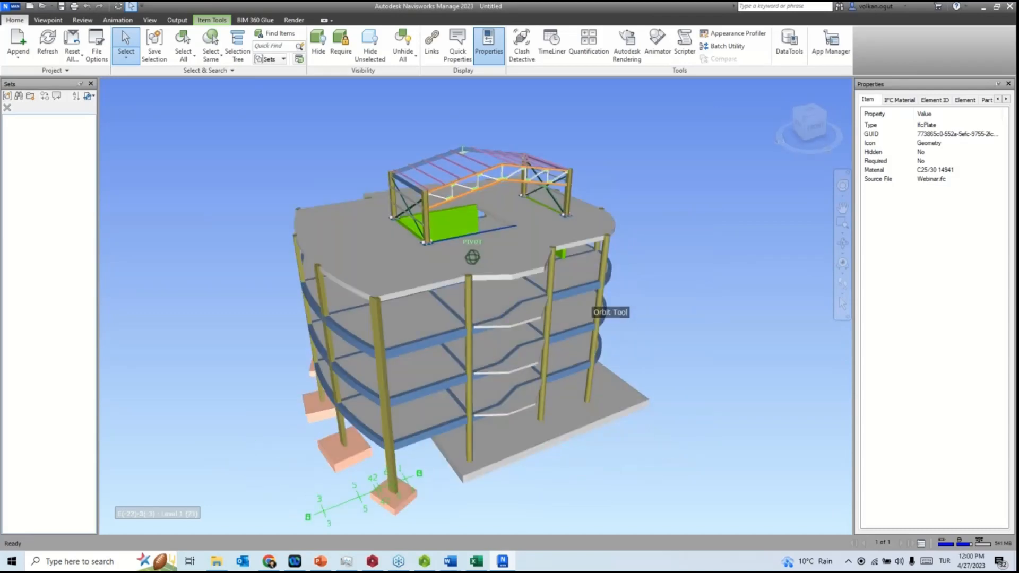
scroll(584, 212, up, 10)
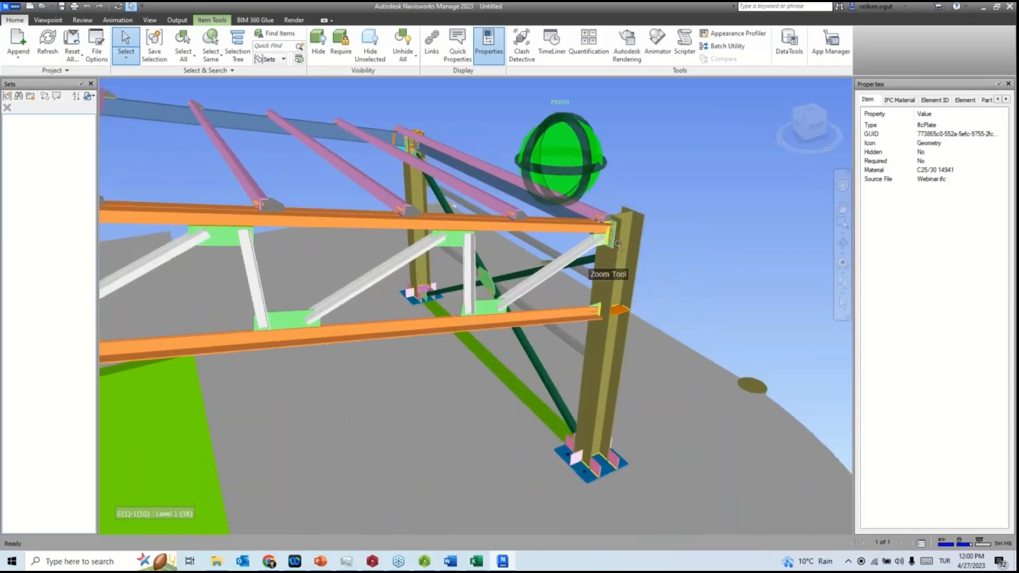
scroll(610, 244, up, 3)
click(632, 271)
middle_drag(643, 291, 561, 176)
scroll(563, 175, up, 3)
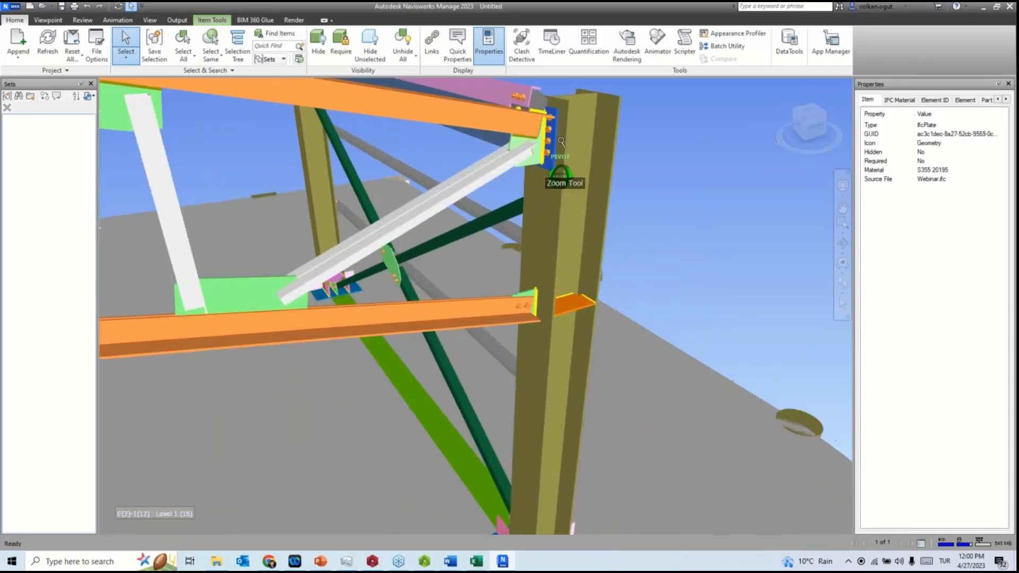
scroll(572, 167, up, 3)
scroll(529, 348, up, 3)
scroll(530, 353, down, 8)
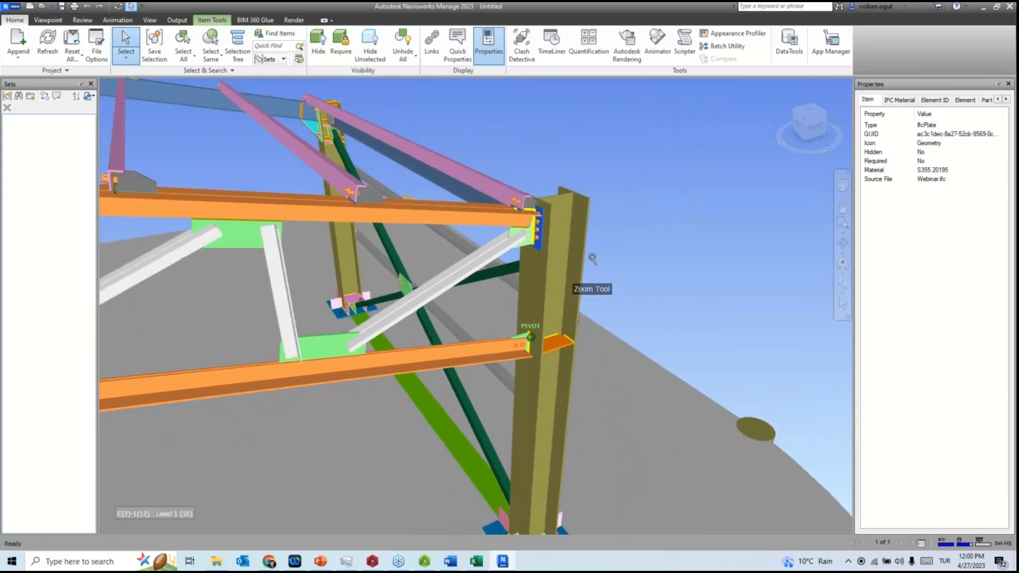
Examine the vertical bracing's bolted gusset connection and the column base plates on the roof slab, ending on the building overview.
scroll(593, 258, down, 4)
middle_drag(460, 317, 705, 196)
scroll(706, 196, down, 2)
shift+middle_drag(374, 276, 716, 179)
scroll(580, 182, up, 4)
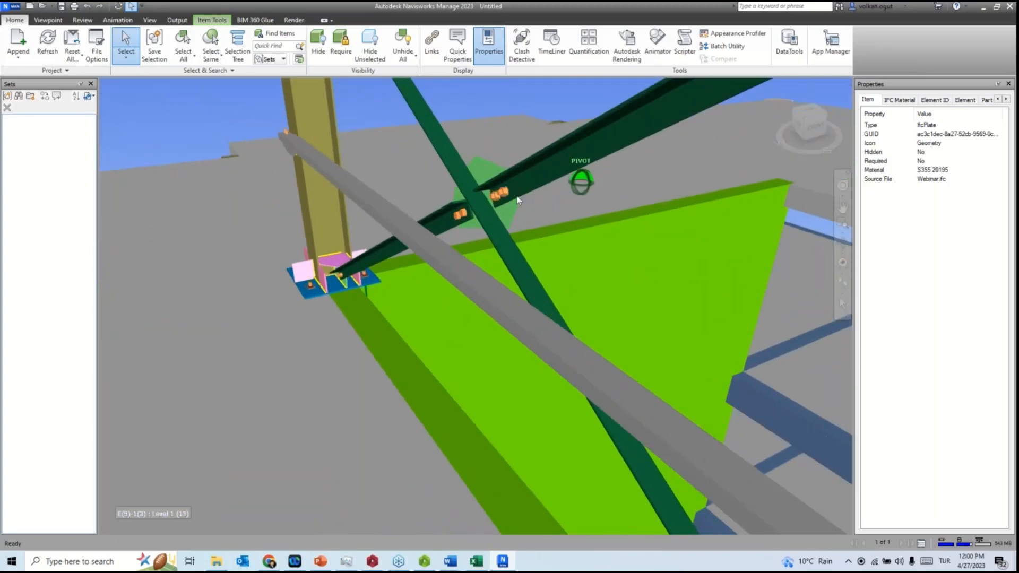
scroll(515, 198, up, 2)
scroll(512, 197, down, 3)
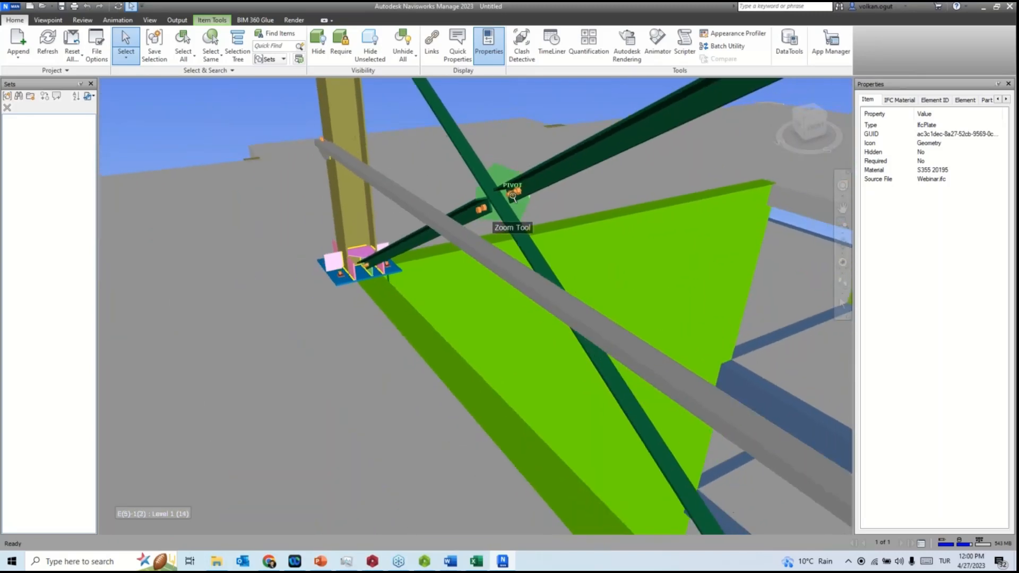
scroll(513, 197, down, 3)
middle_drag(641, 380, 689, 372)
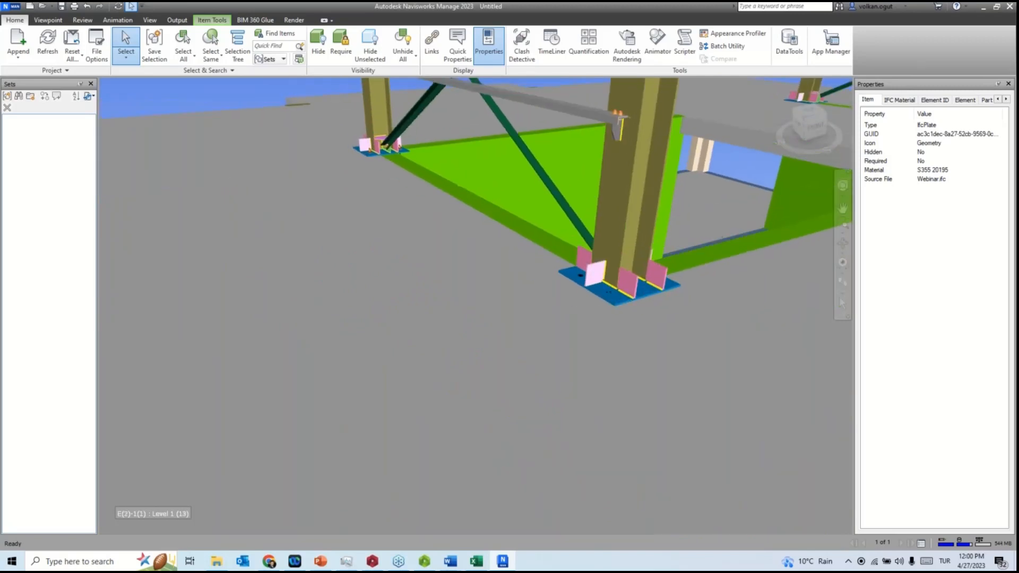
scroll(609, 289, down, 5)
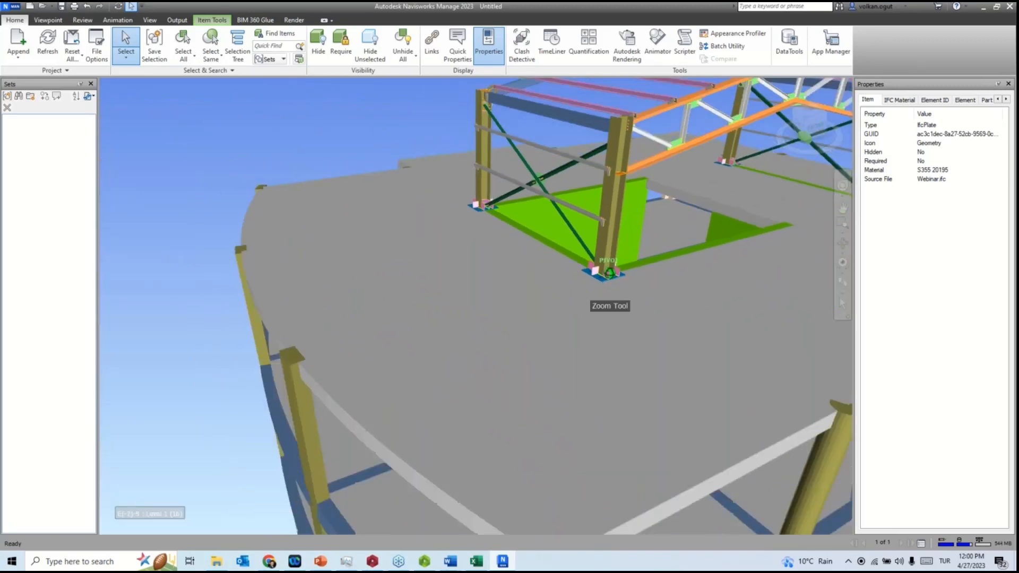
scroll(610, 289, down, 4)
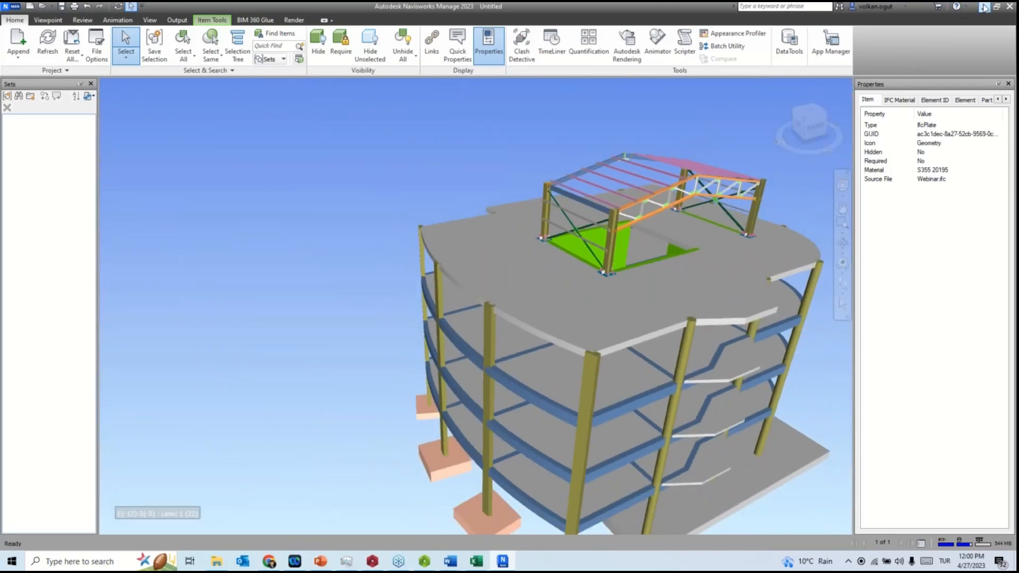
Minimize Navisworks, dismiss ProtaSteel's IFC Export dialog and minimize ProtaSteel to return to the desktop.
click(984, 7)
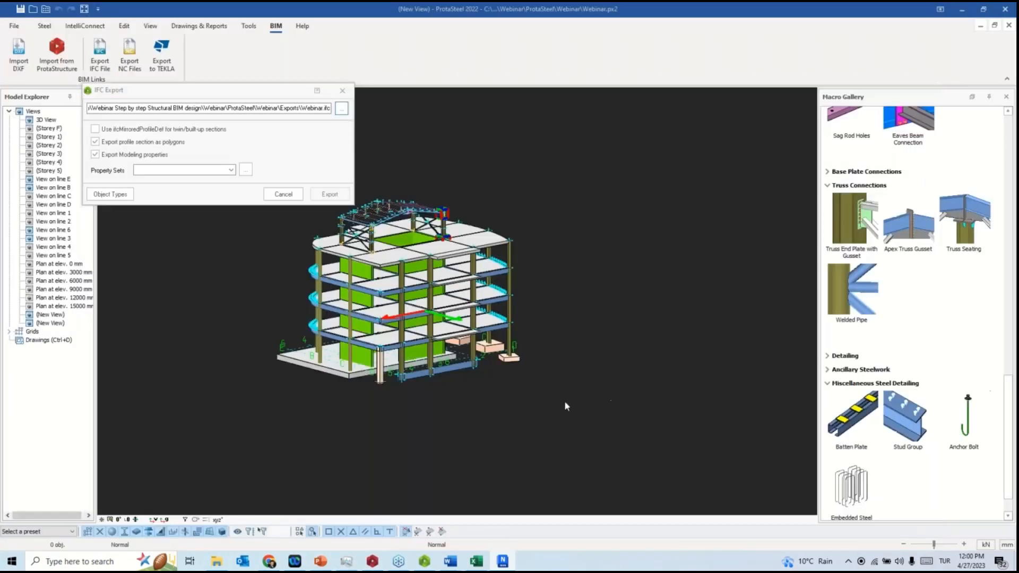
click(342, 93)
click(961, 9)
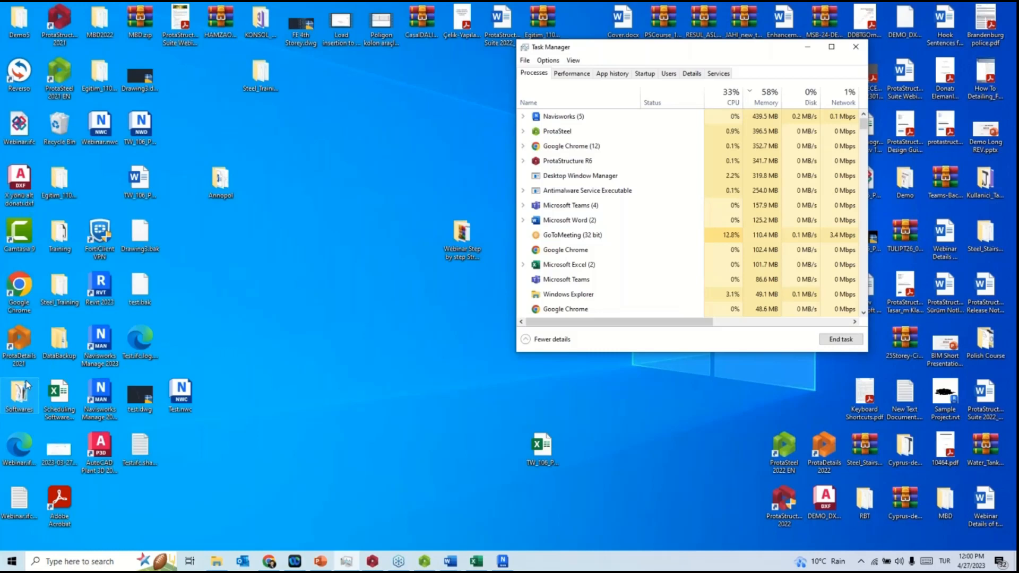
Search Windows for revit and launch Revit 2023.
click(12, 562)
text(revit)
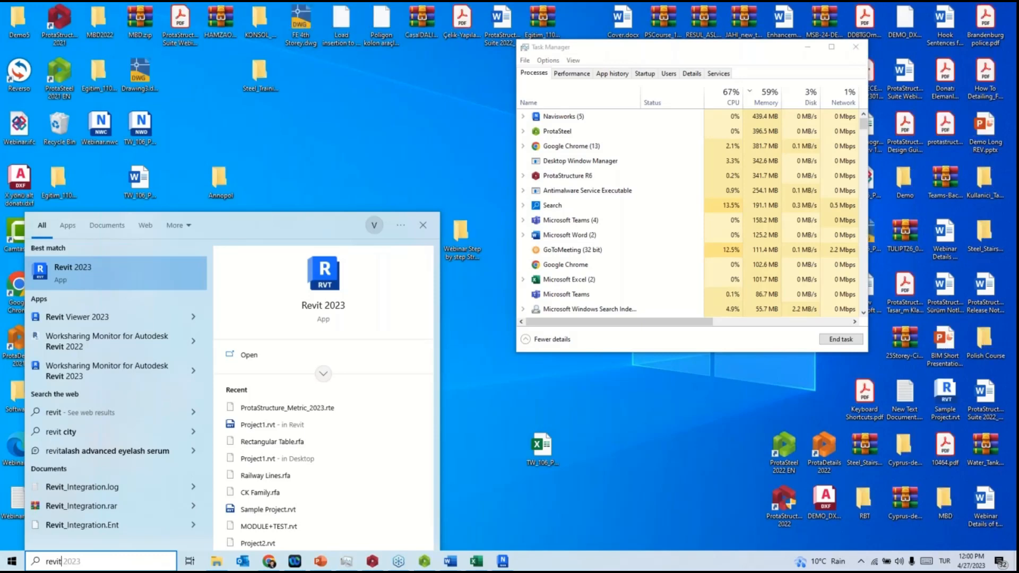
key(Return)
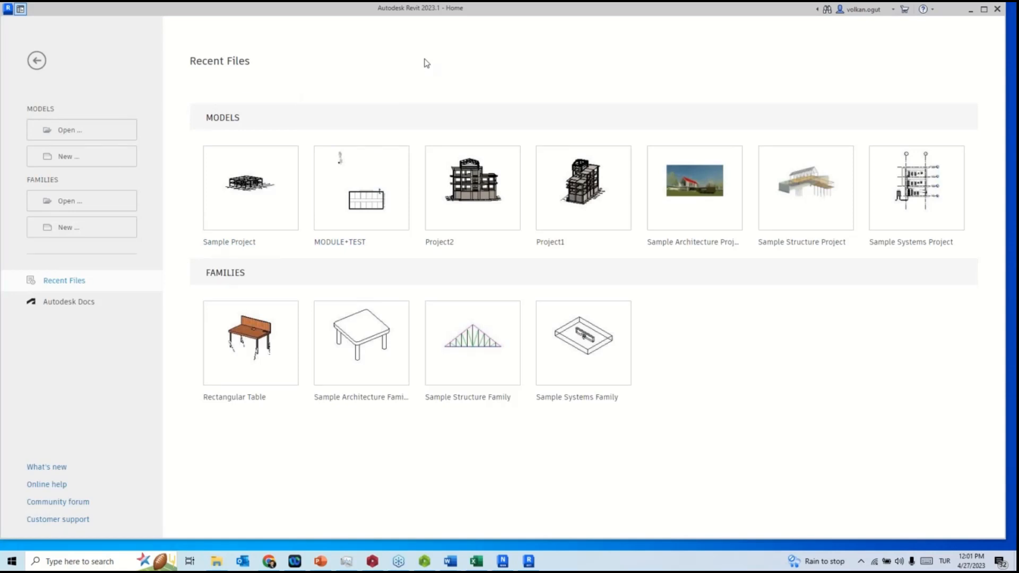
Create a new project from the ProtaStructure_Metric_2023.rte template in the Templates folder of Documents\ProtaLib.
click(95, 157)
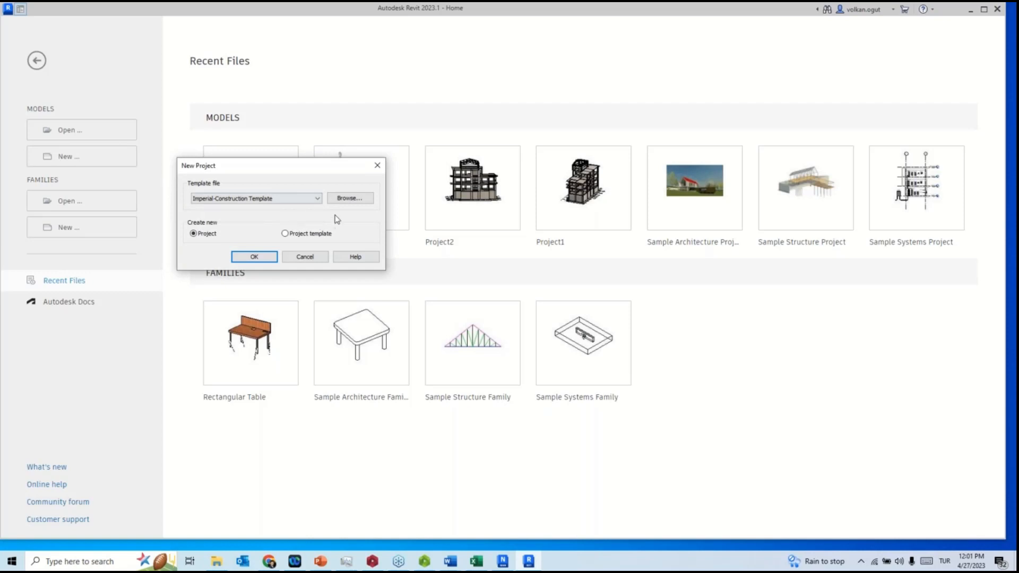
click(352, 200)
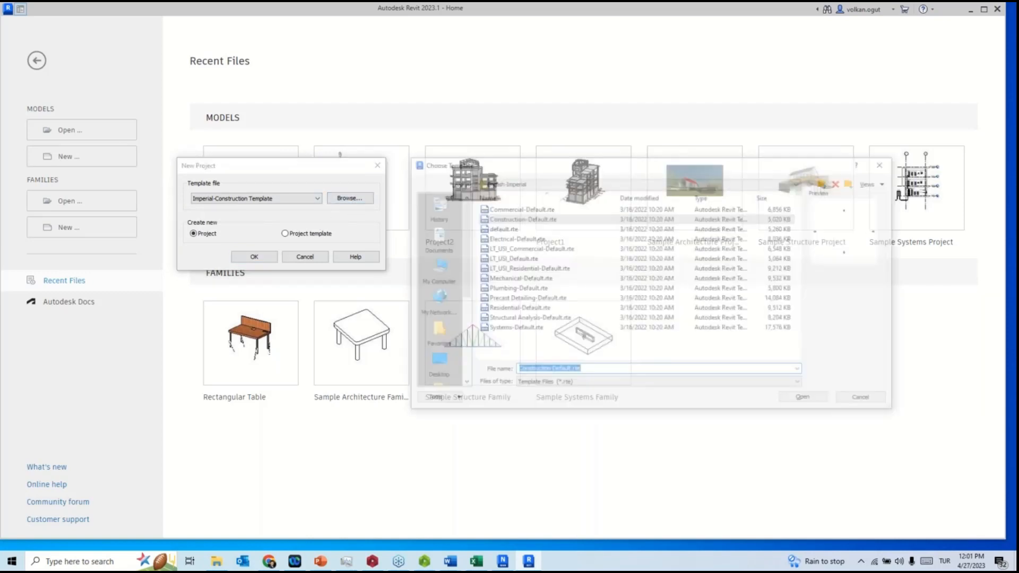
click(435, 239)
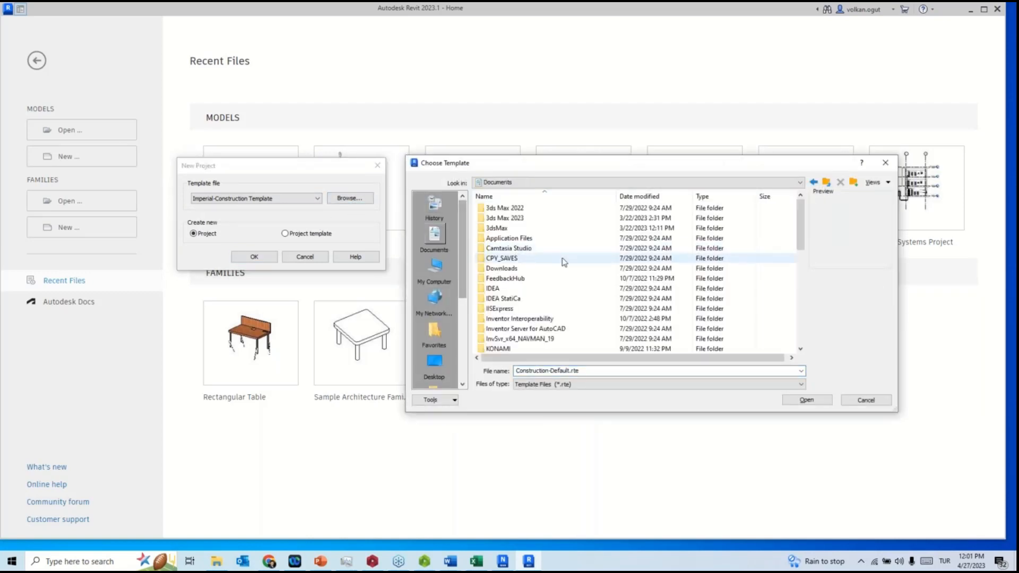
scroll(565, 262, down, 8)
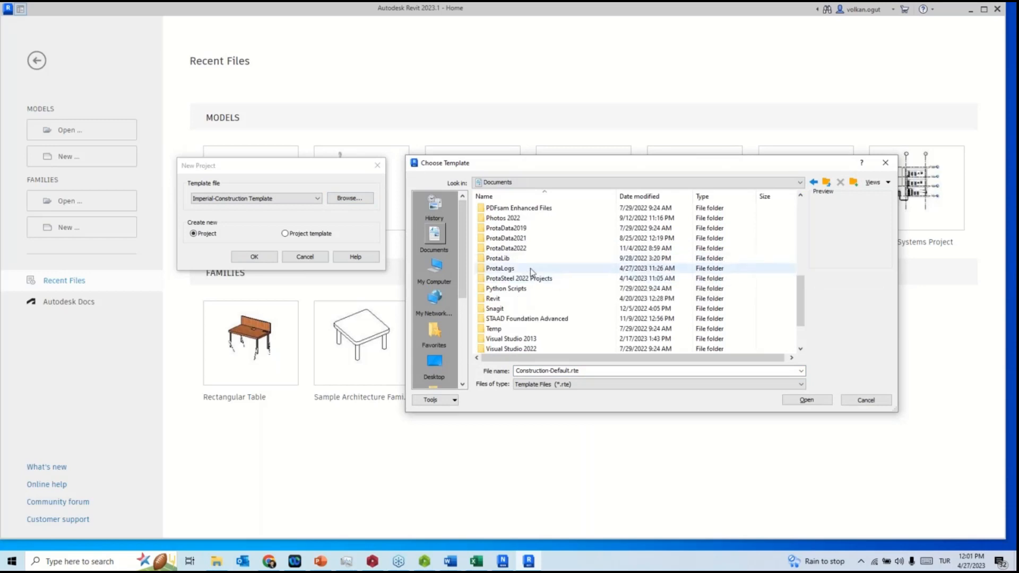
click(519, 260)
double_click(518, 260)
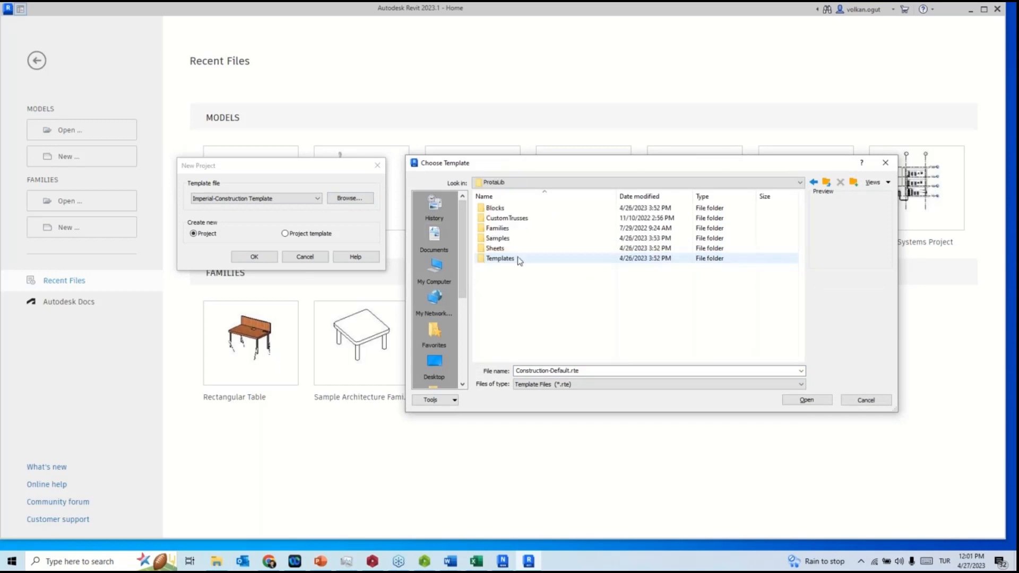
double_click(517, 259)
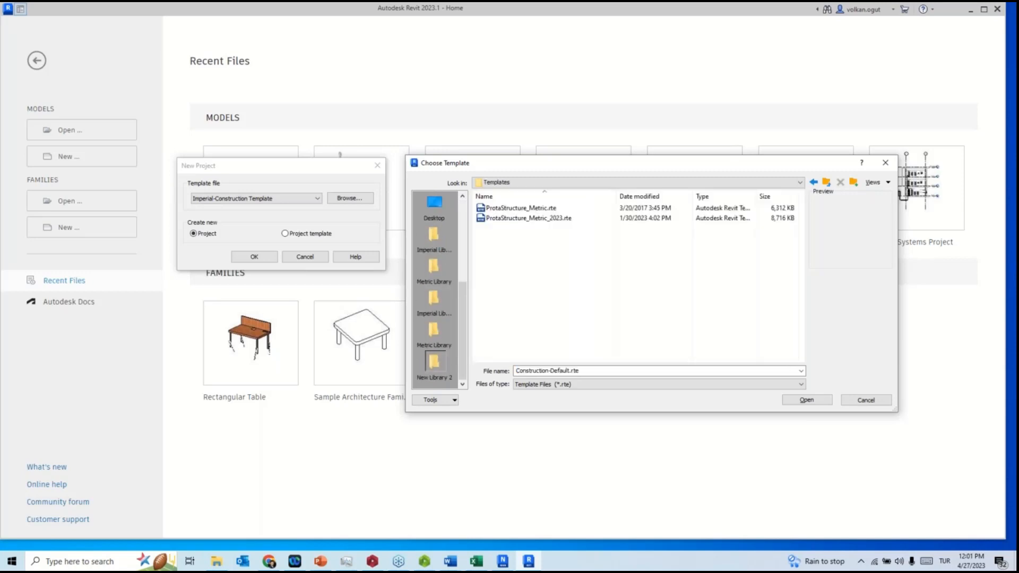
click(519, 218)
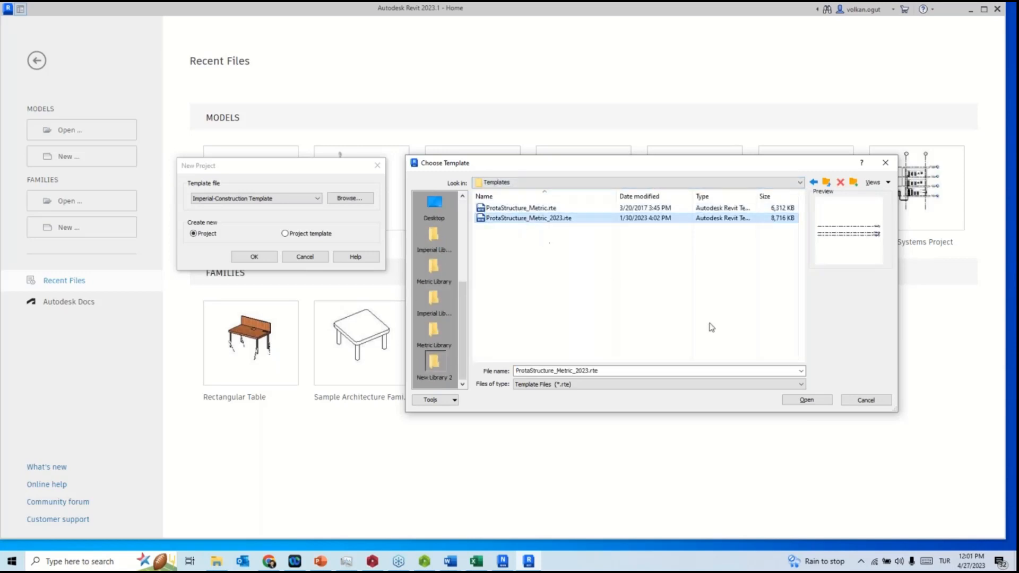
click(807, 400)
click(254, 257)
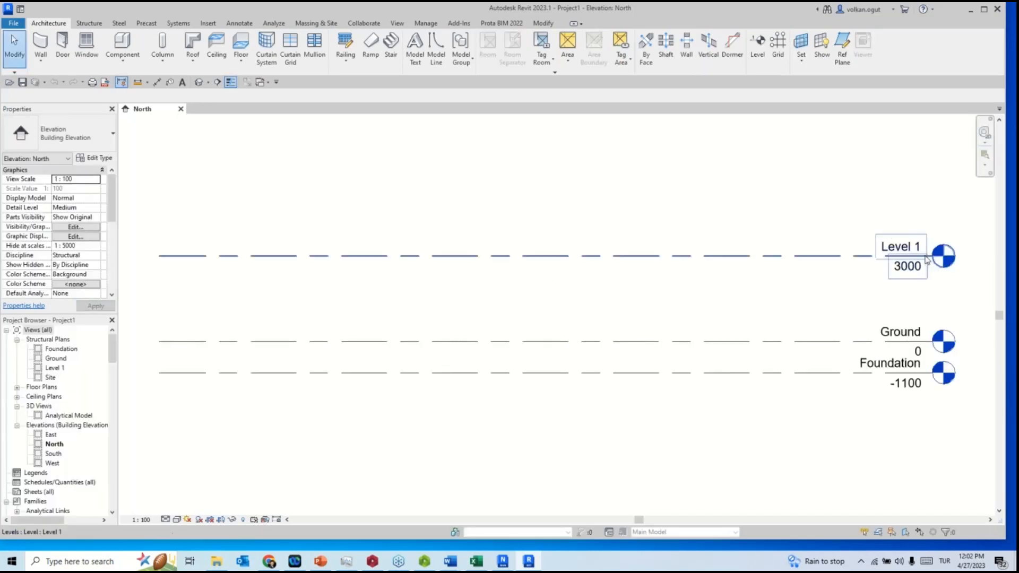
Delete the template's Level 1, Ground and Foundation levels in the North elevation.
scroll(891, 237, down, 3)
middle_drag(702, 221, 593, 204)
drag(681, 170, 530, 391)
key(Delete)
click(545, 311)
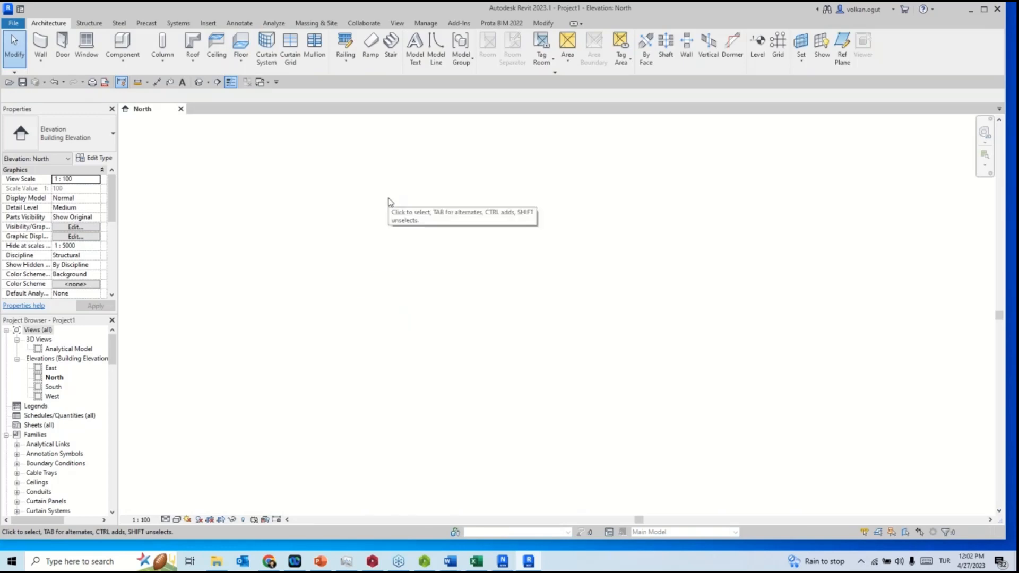
Start the Import from ProtaStructure command and browse to Desktop\Webinar Step by step Structural BIM design\Revit_Integration for the project file.
click(495, 23)
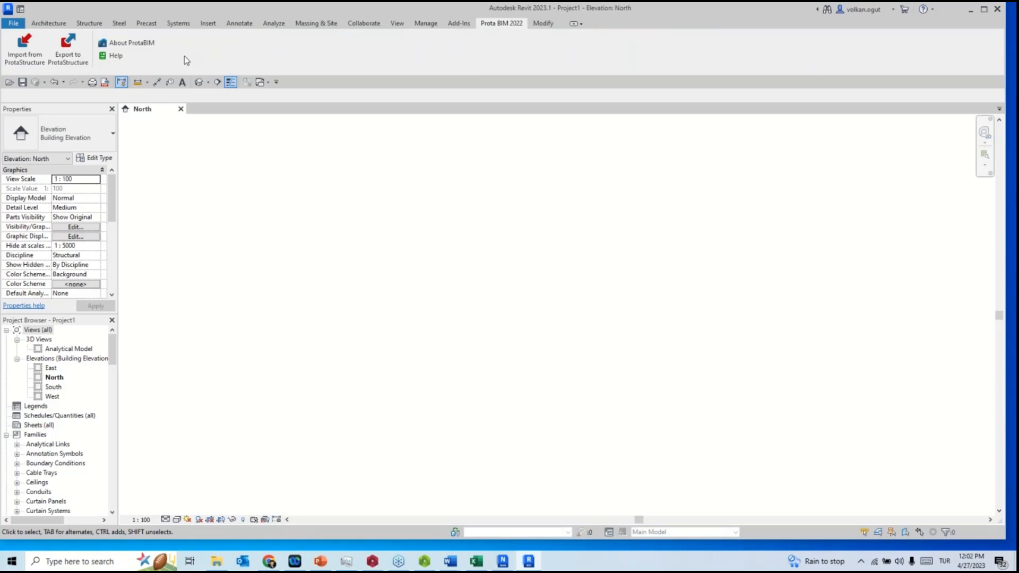
click(22, 45)
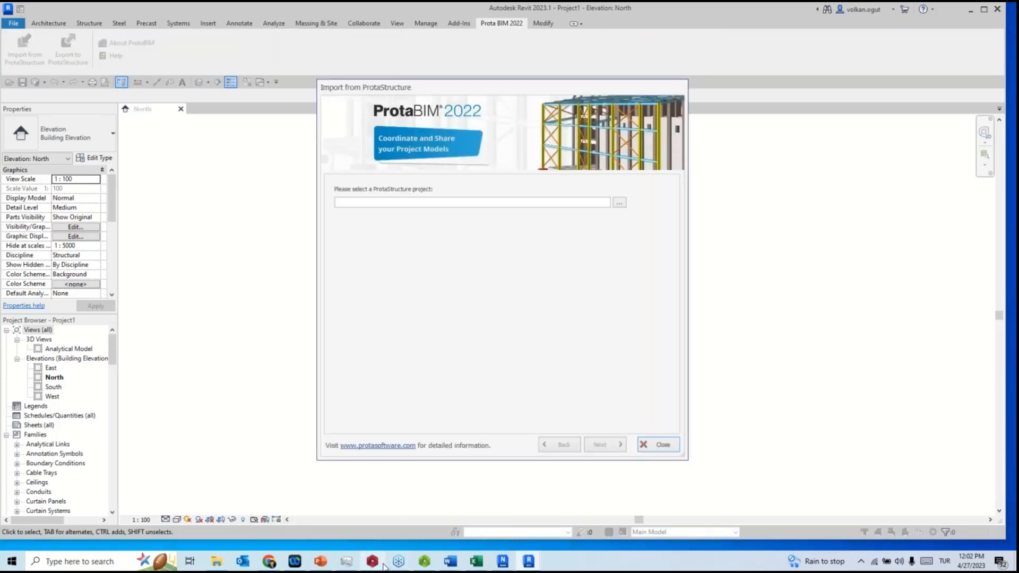
click(622, 203)
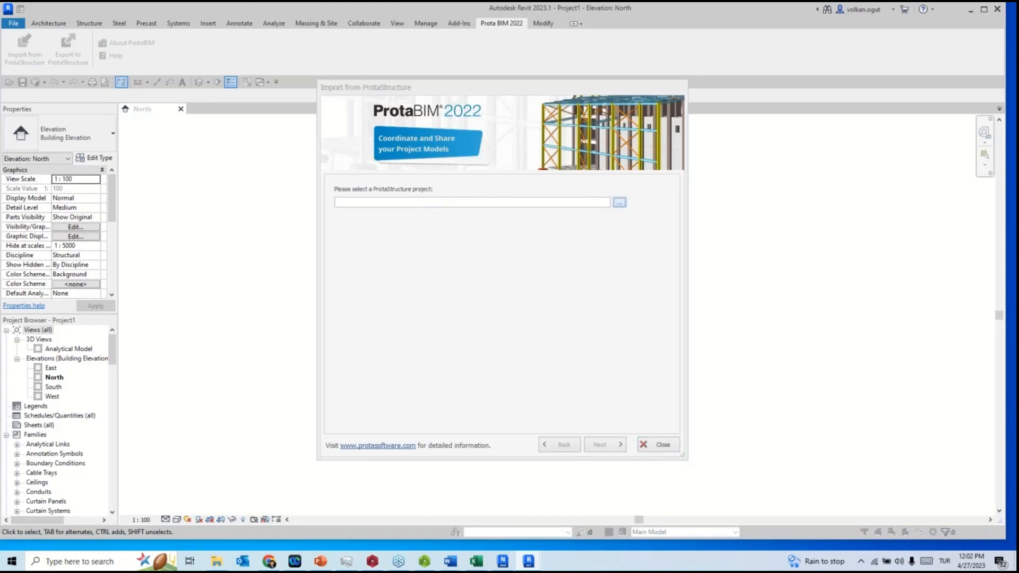
scroll(522, 236, down, 7)
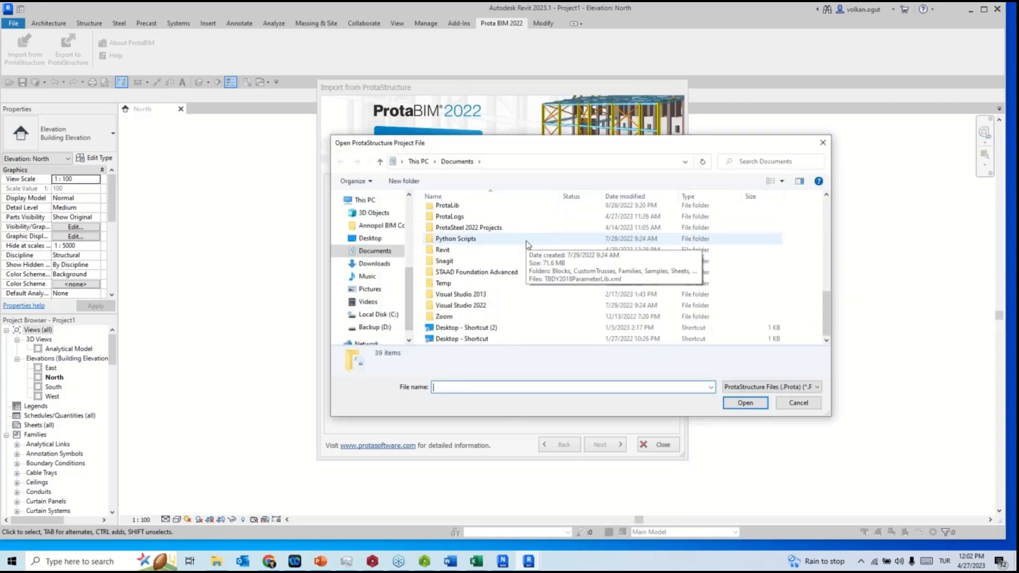
scroll(517, 242, up, 1)
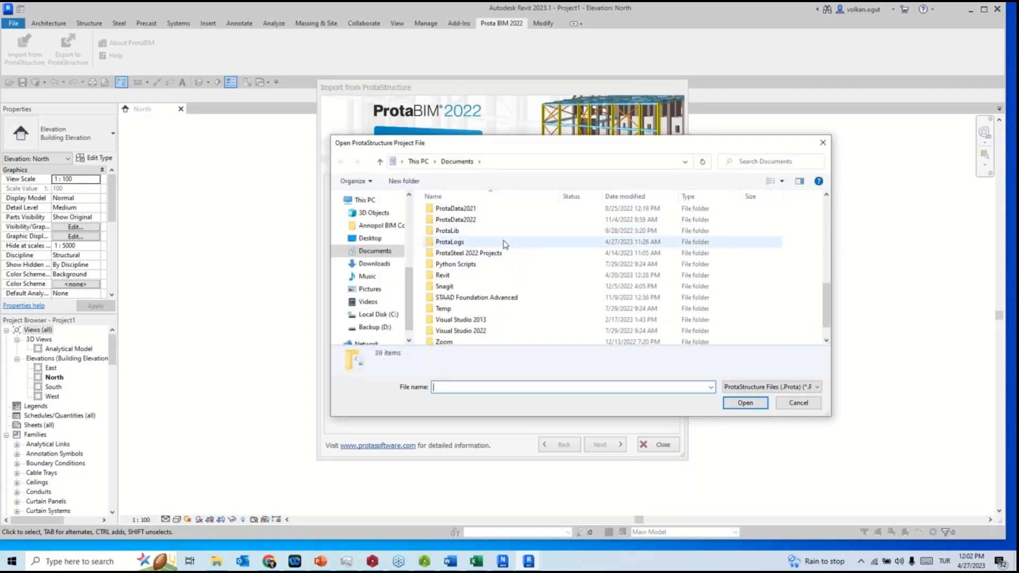
scroll(505, 245, up, 4)
scroll(508, 244, up, 4)
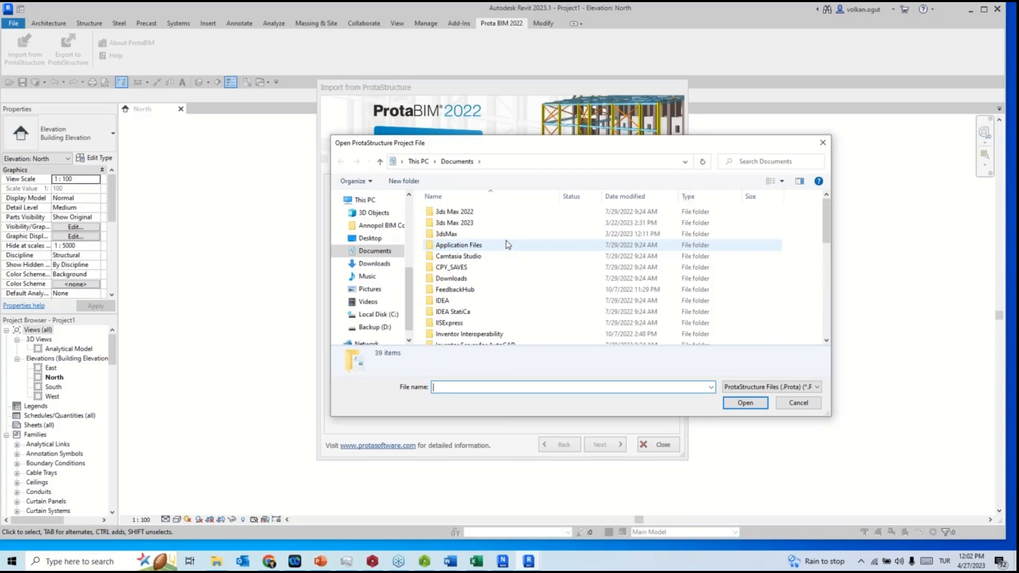
scroll(507, 243, down, 4)
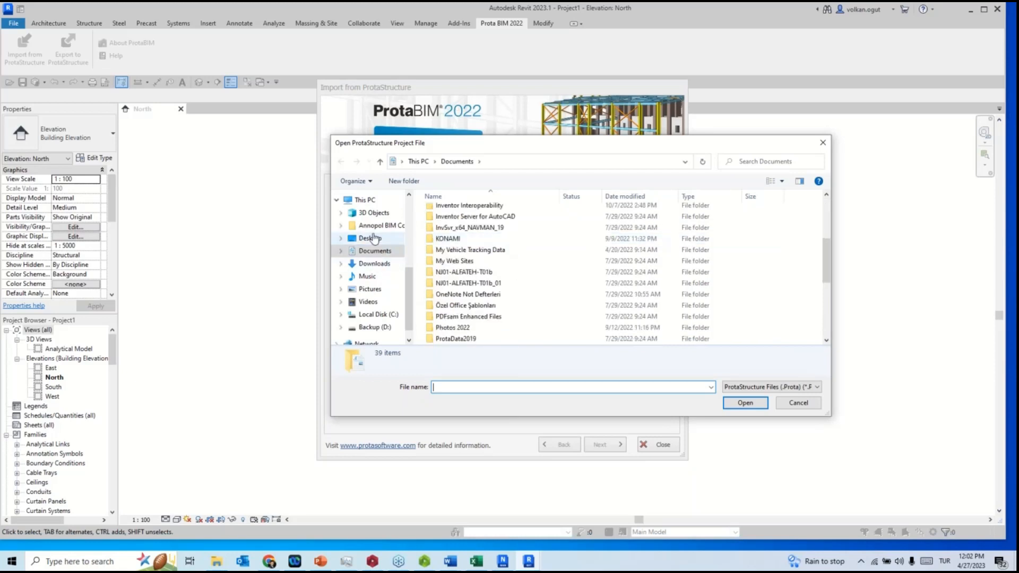
click(375, 238)
scroll(502, 263, down, 3)
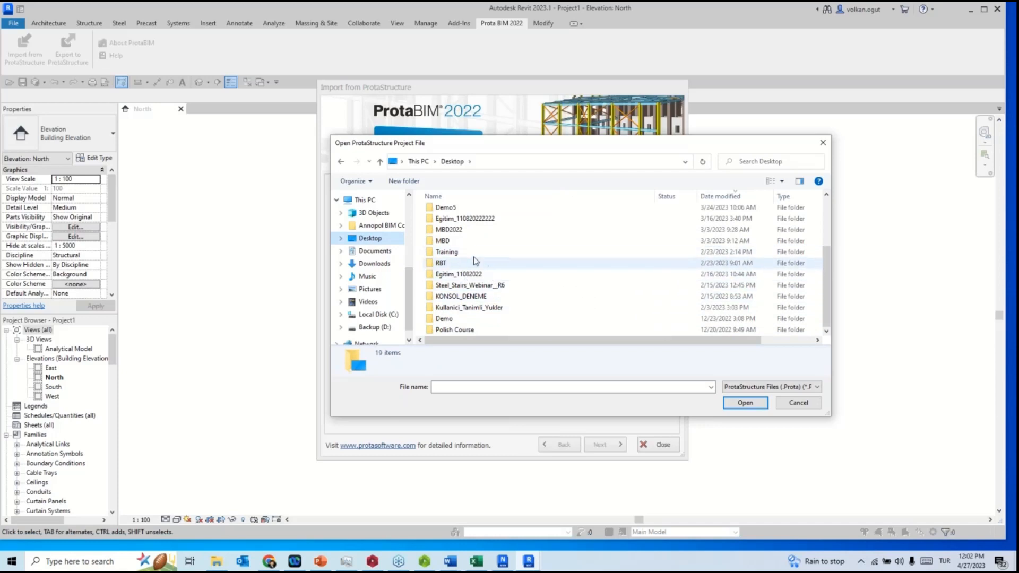
scroll(493, 255, up, 3)
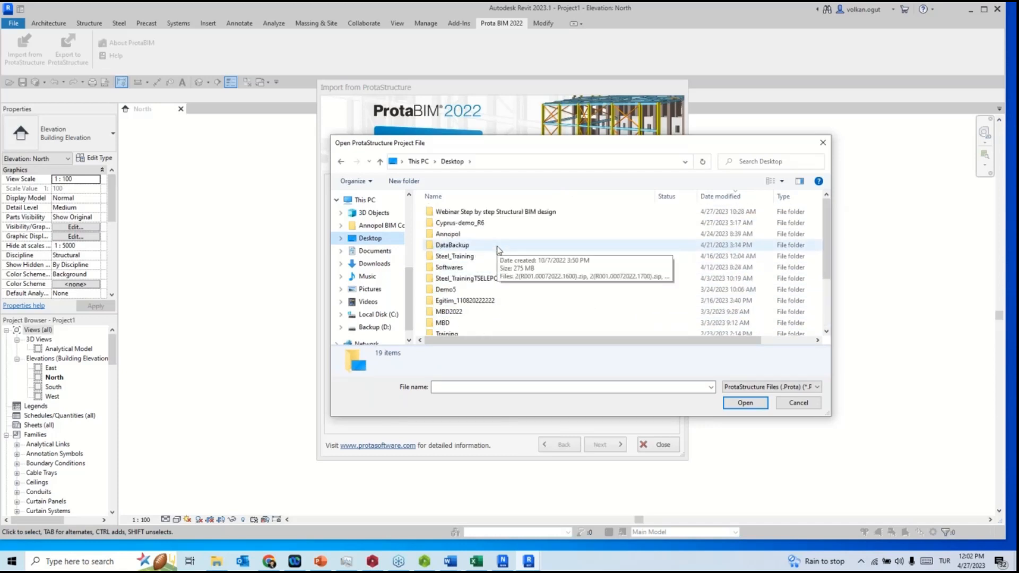
scroll(499, 249, down, 3)
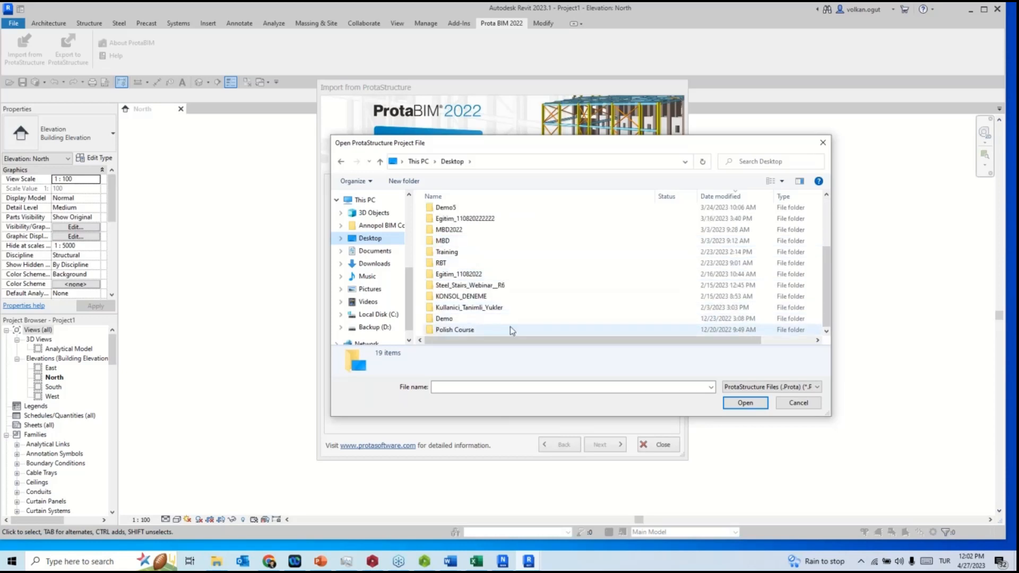
scroll(496, 281, up, 3)
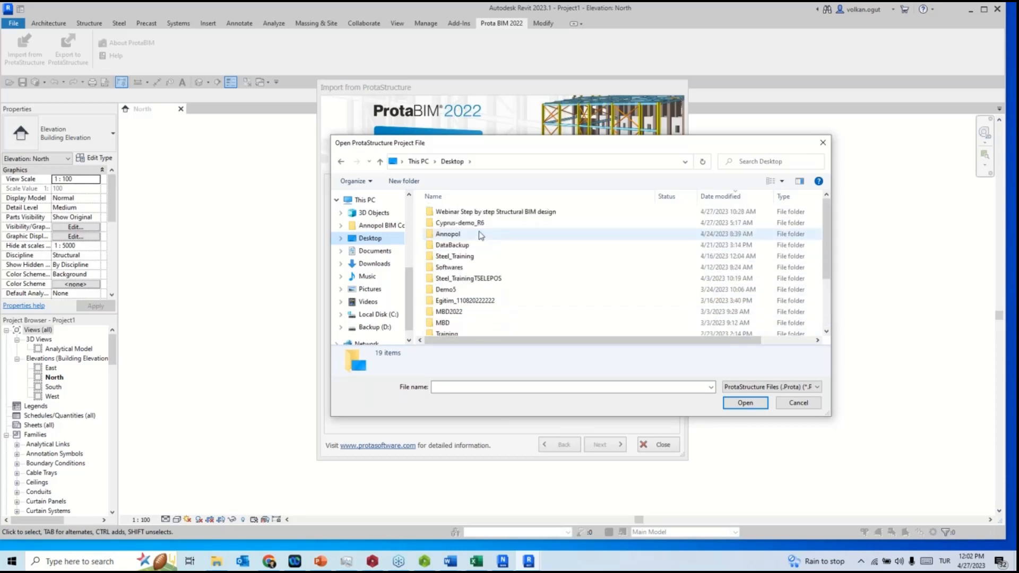
double_click(466, 212)
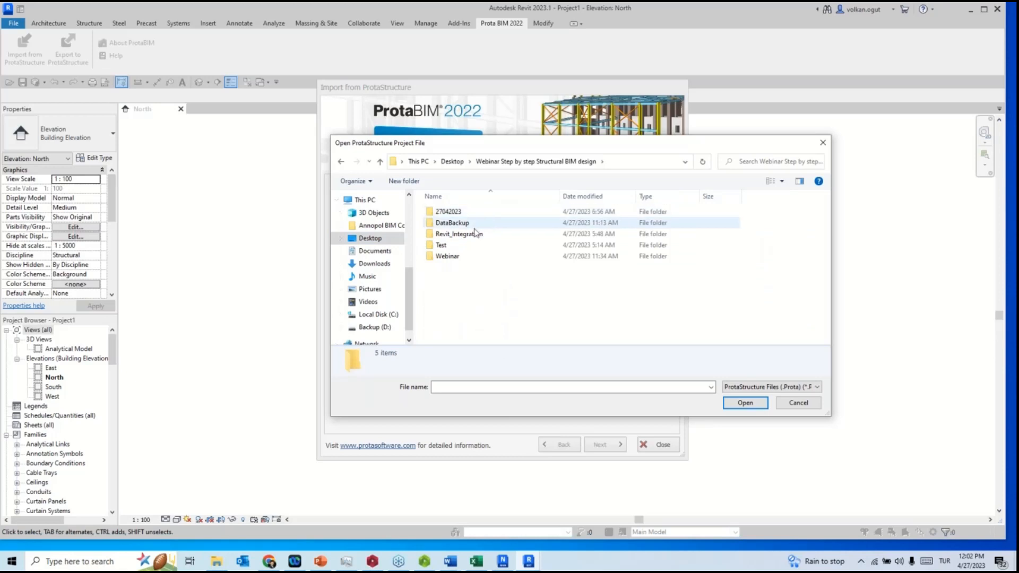
double_click(459, 234)
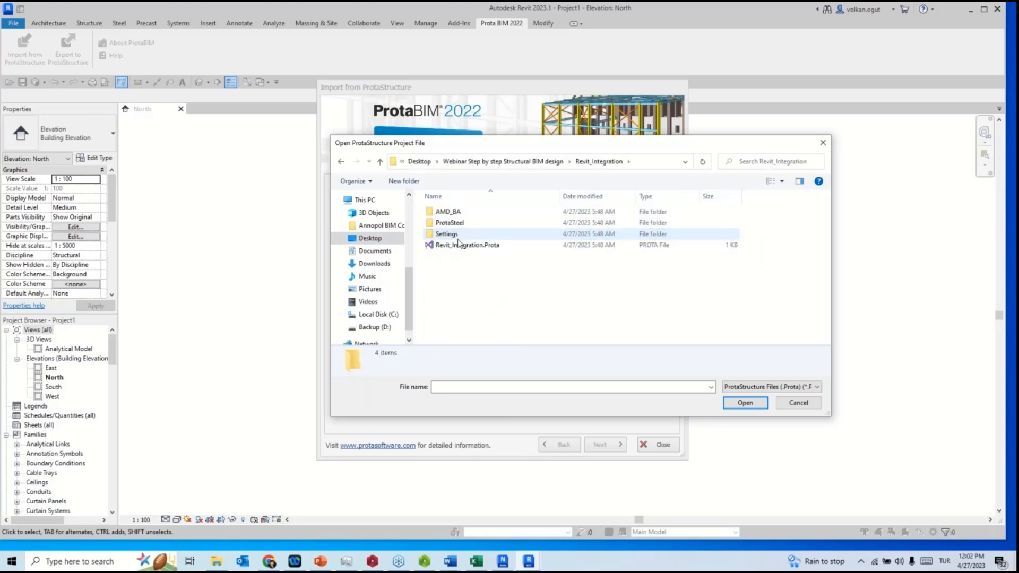
Load Revit_Integration.Prota and continue to the section mapping as a first time import with all levels and all listed structural objects.
click(455, 245)
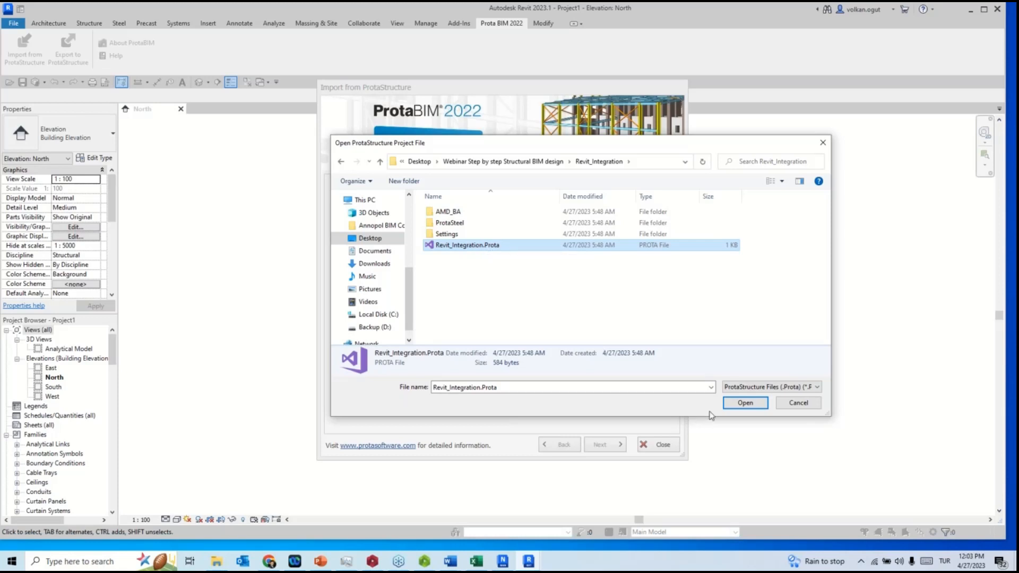
click(745, 403)
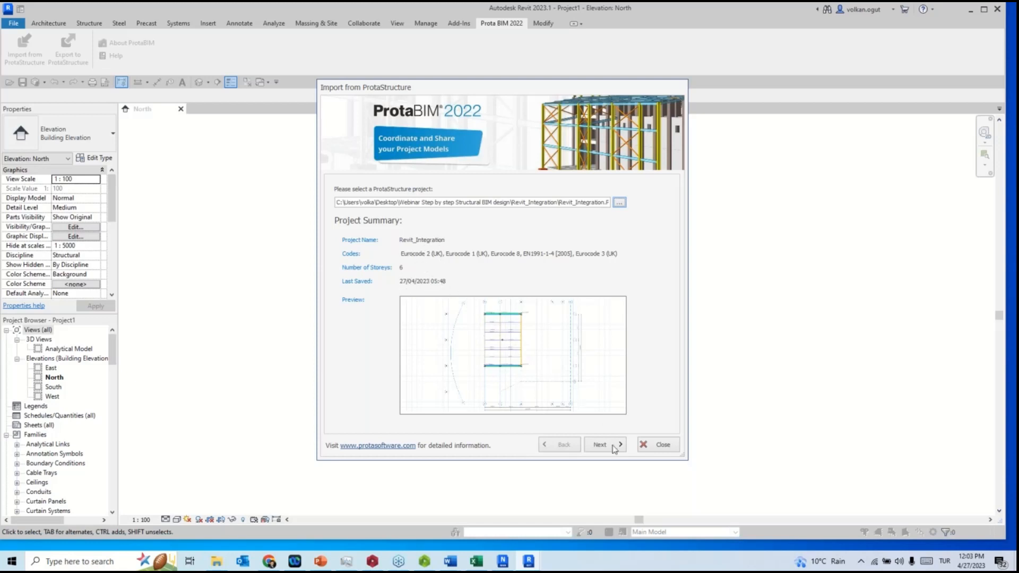
click(608, 446)
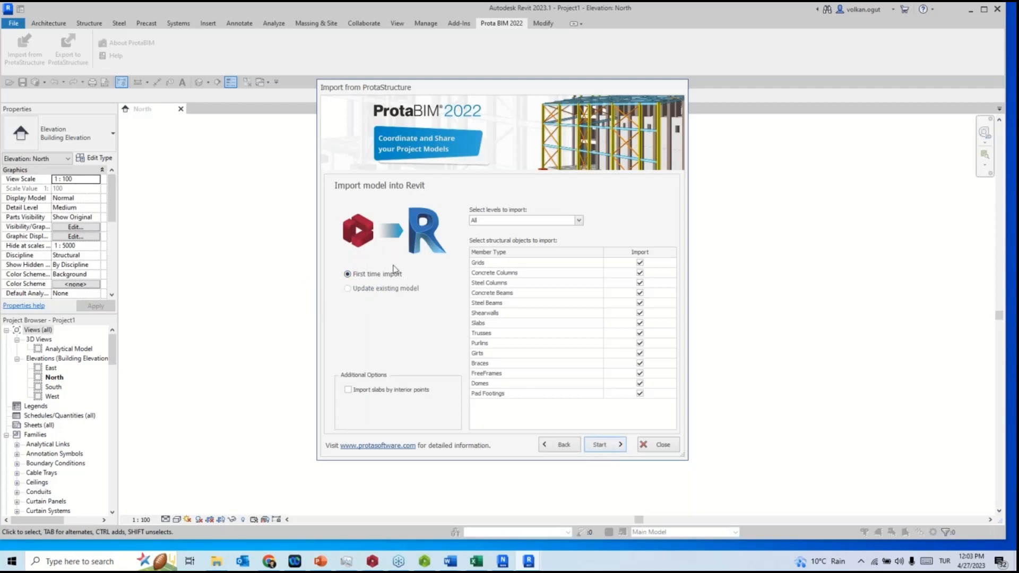
click(609, 450)
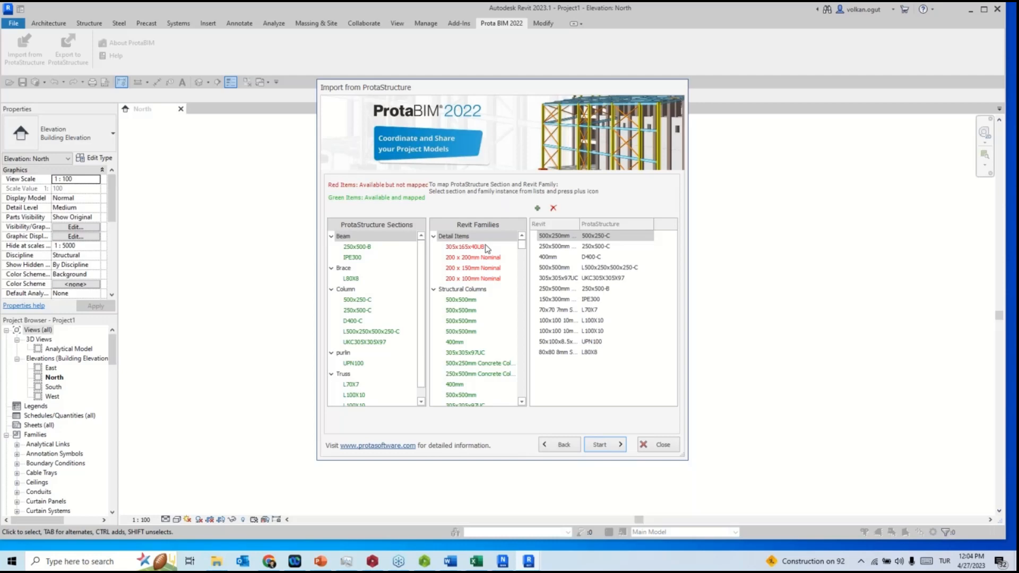
Switch to ProtaStructure and inspect the roof truss's splices, members and top chord compound section, closing the truss generator without changes.
click(373, 561)
scroll(533, 243, up, 5)
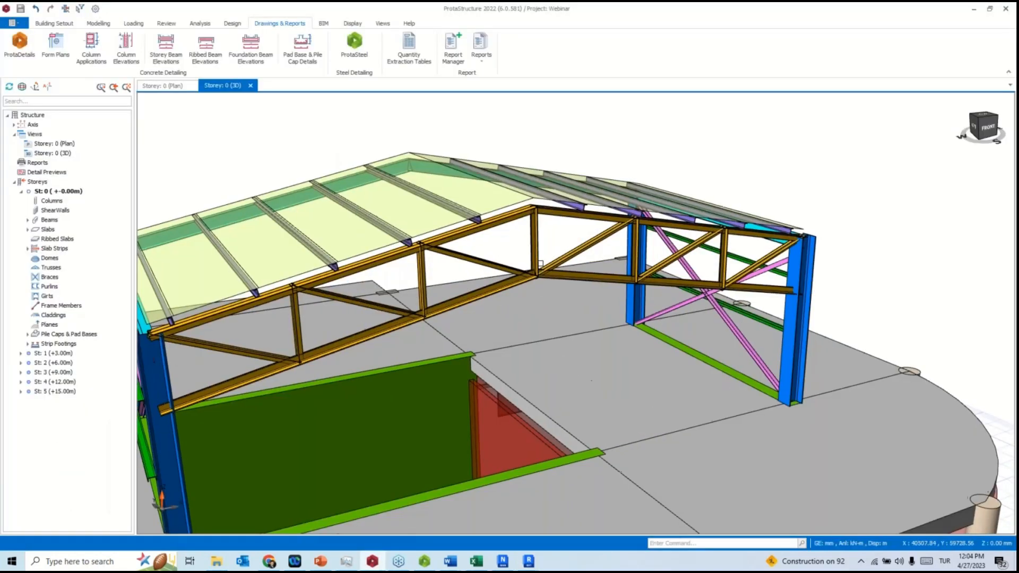
click(533, 243)
right_click(534, 242)
click(605, 285)
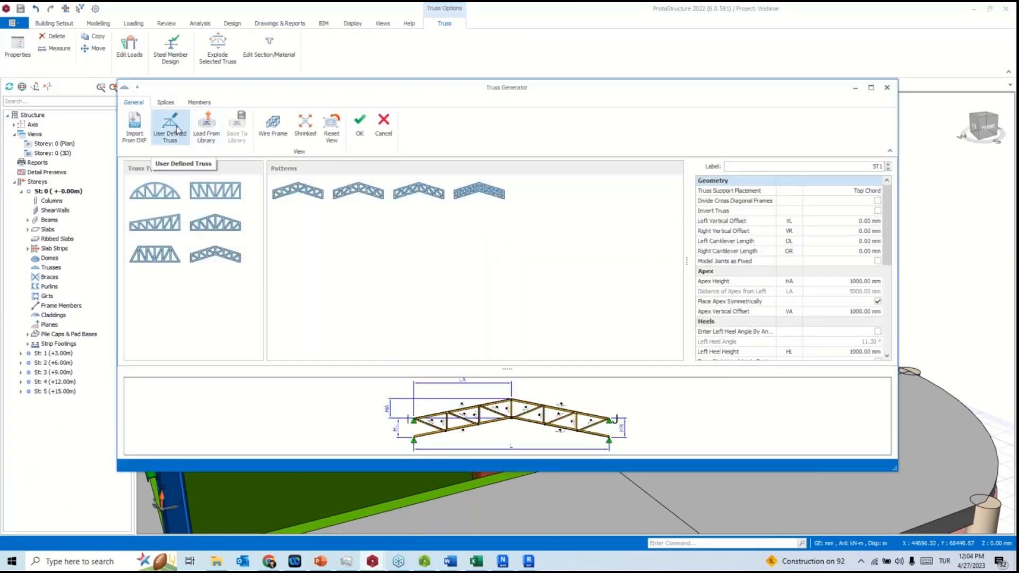
click(199, 102)
click(166, 102)
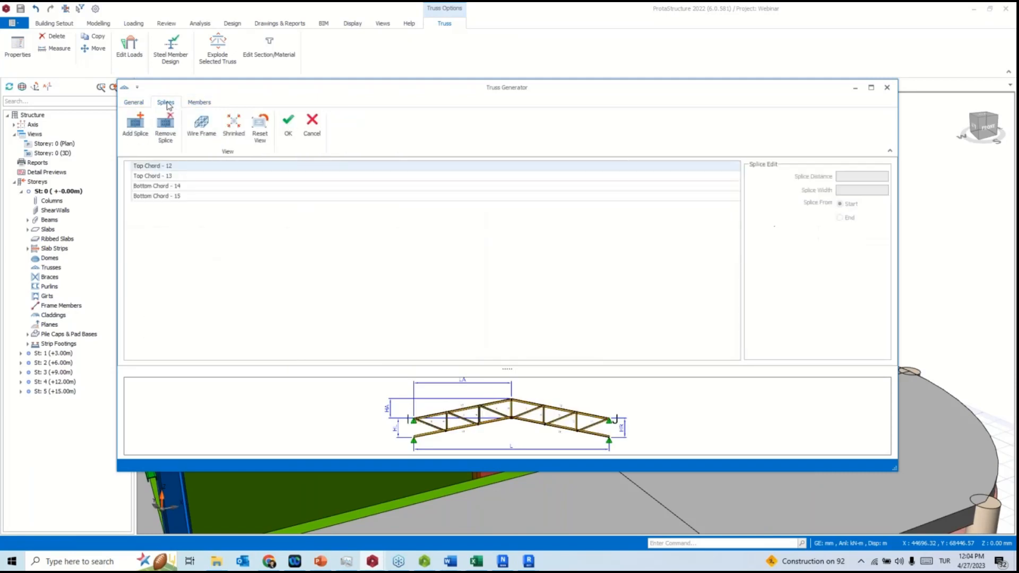
click(199, 102)
click(264, 166)
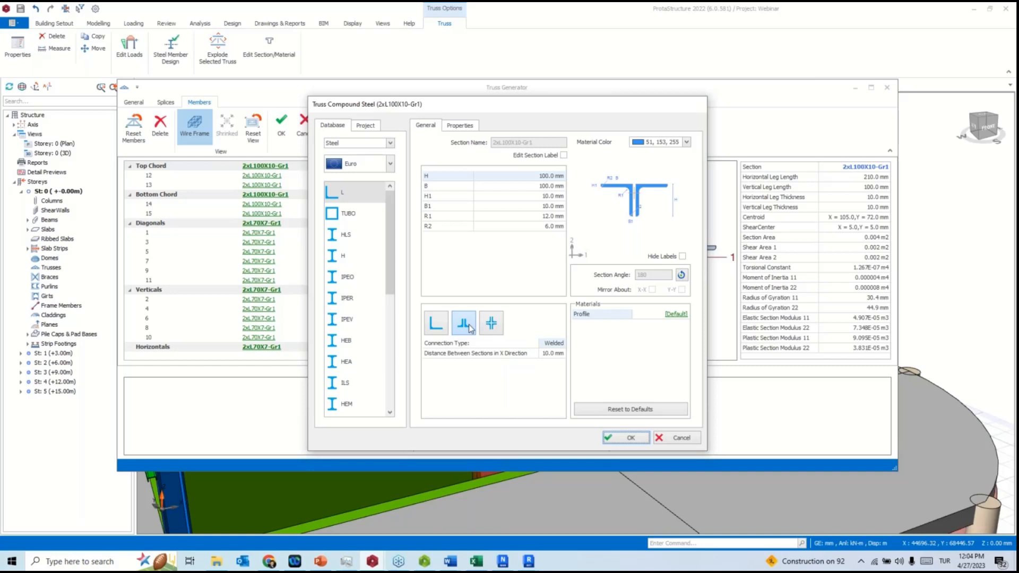
click(667, 436)
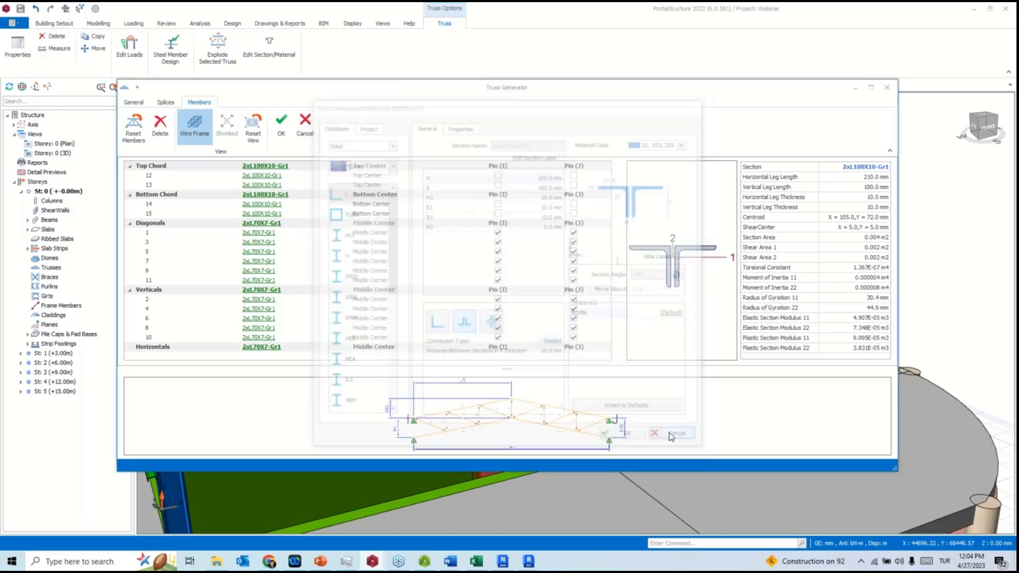
click(889, 88)
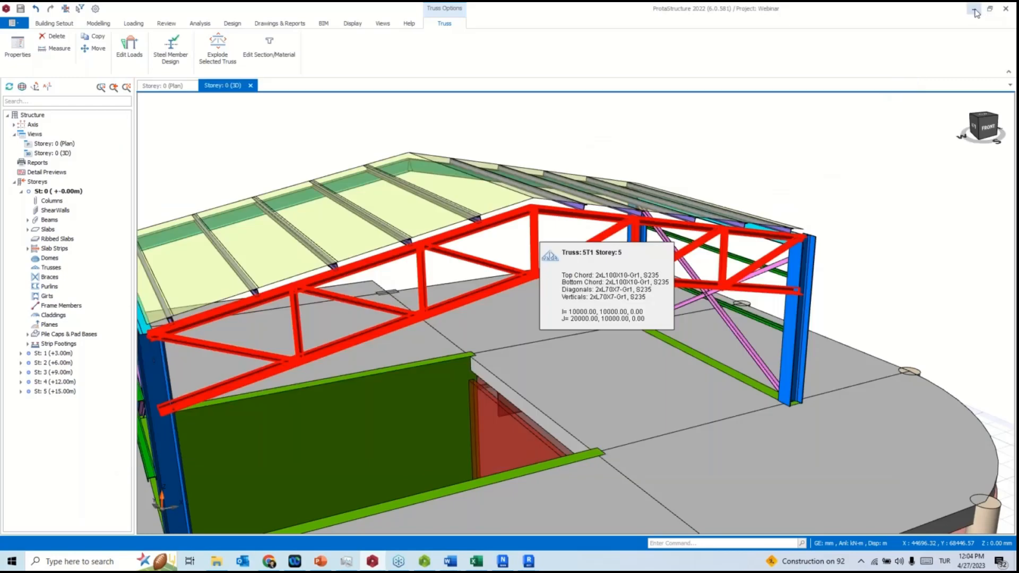
Open the Revit_Integration project in ProtaStructure in place of the Webinar project.
click(12, 23)
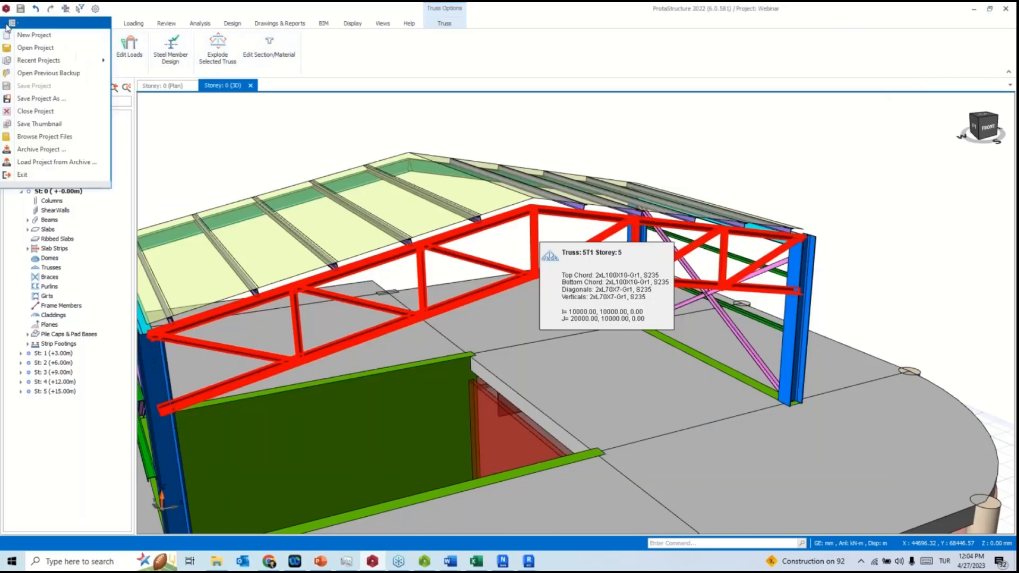
click(34, 50)
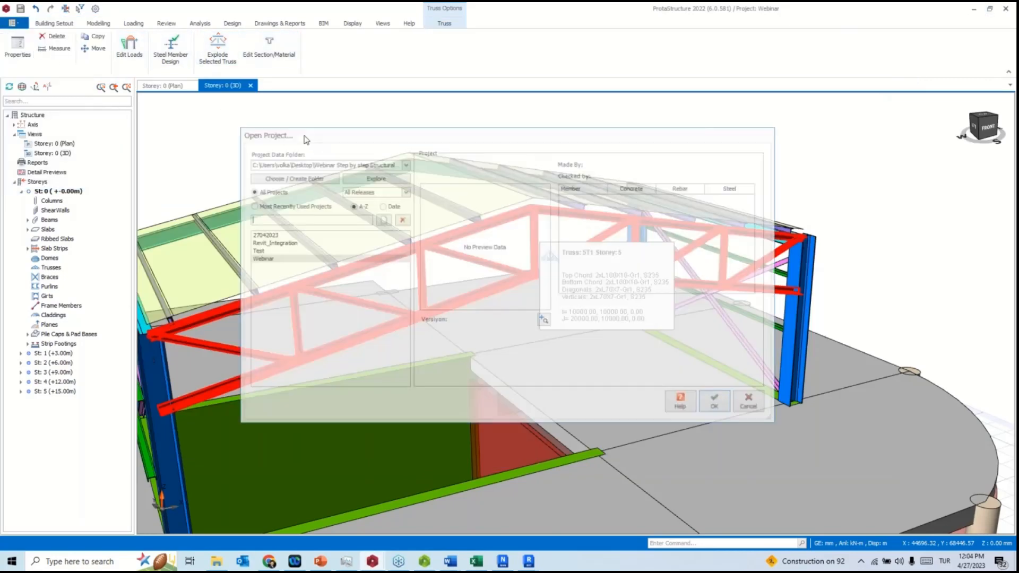
click(269, 243)
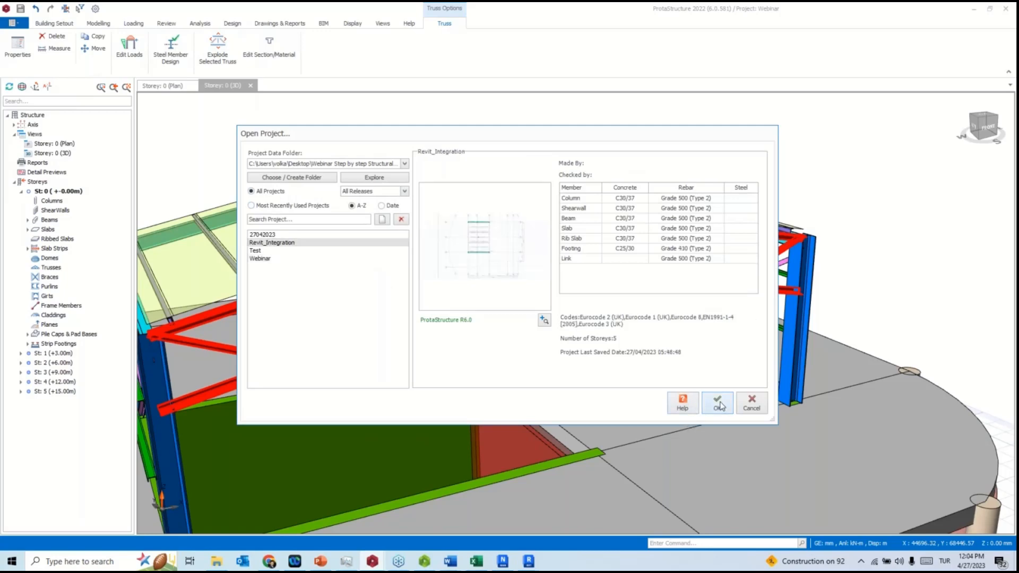
click(717, 405)
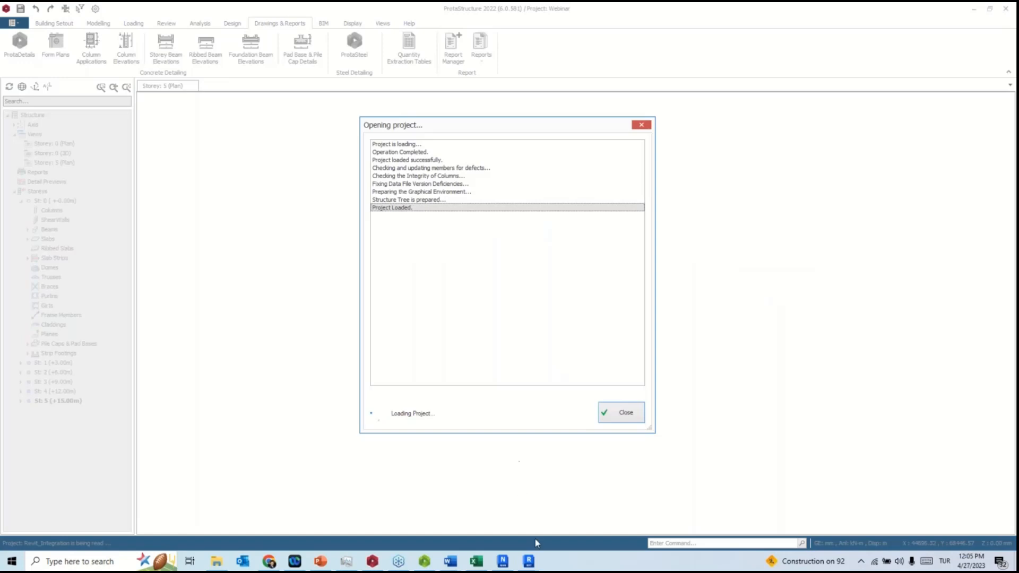
Return to Revit, run the ProtaStructure model import with the current section mappings and close the import summary.
click(528, 561)
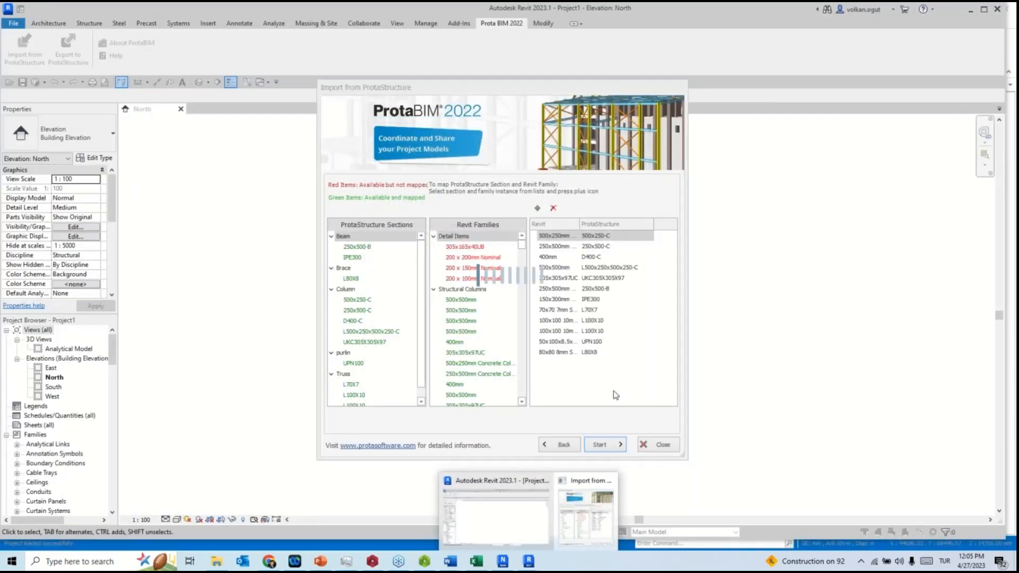
click(586, 510)
click(609, 449)
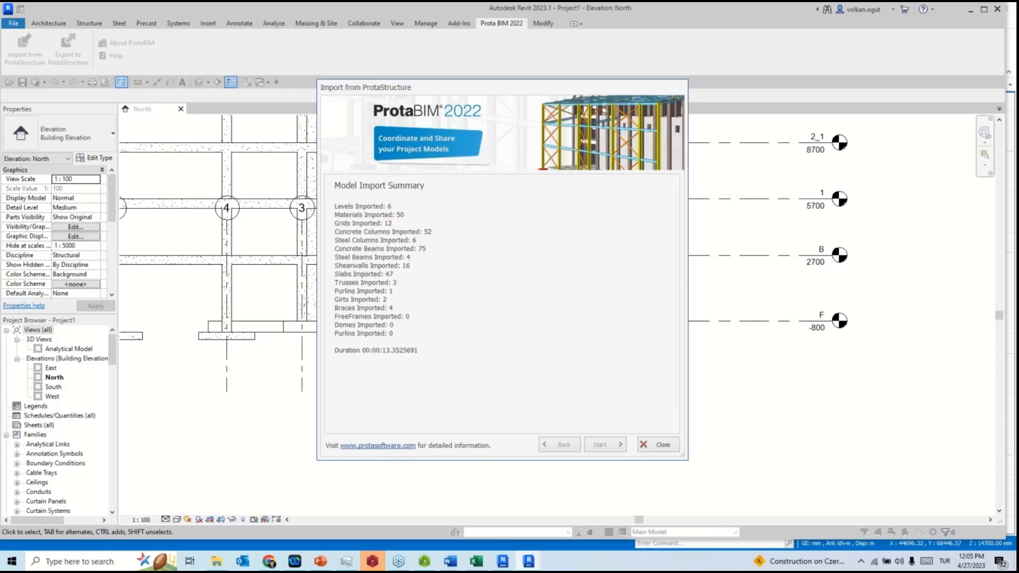
click(658, 445)
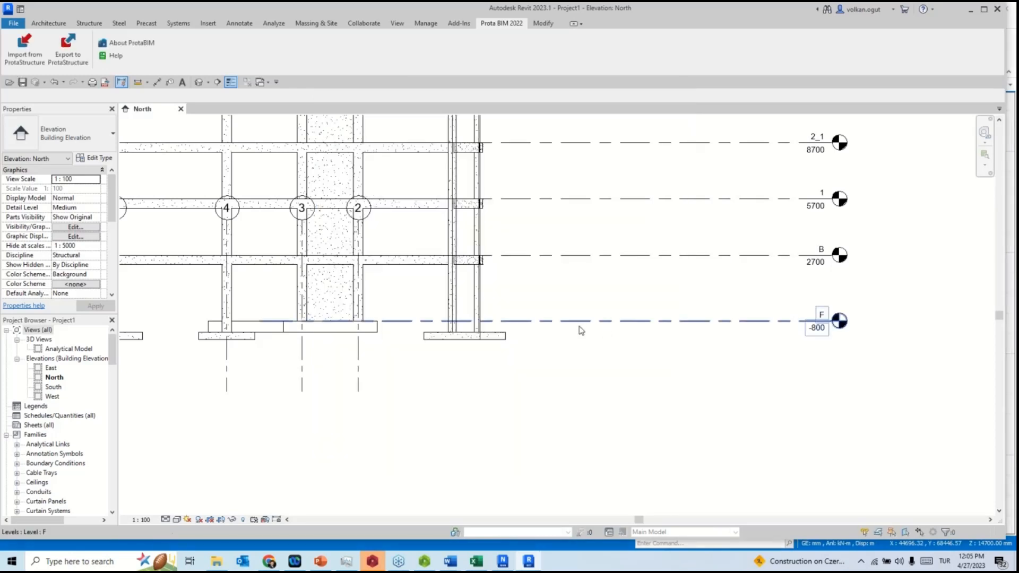
Open the default 3D view of the imported building and display it in a realistic visual style at Fine detail level.
scroll(586, 328, down, 2)
middle_drag(610, 348, 685, 405)
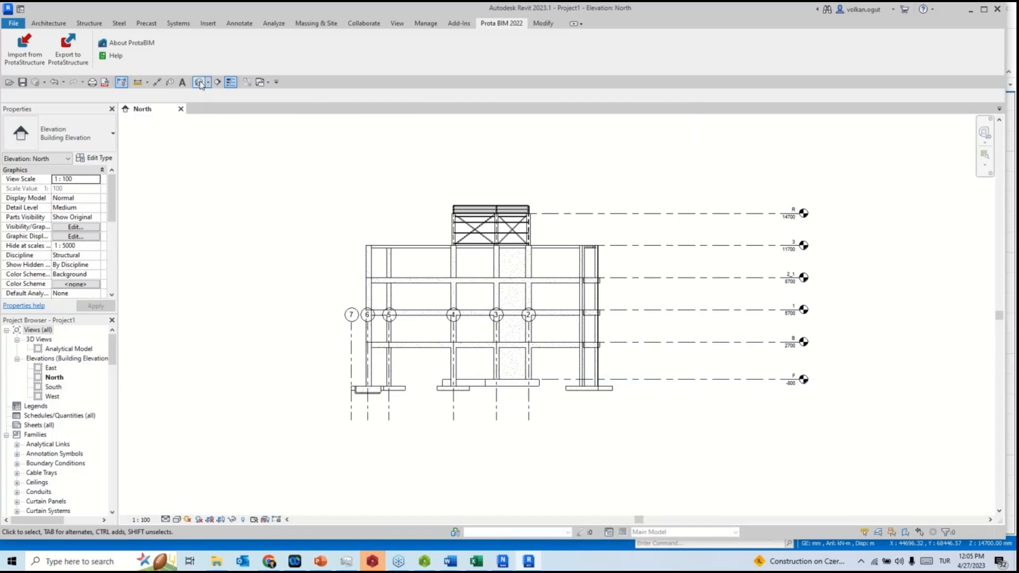
click(199, 82)
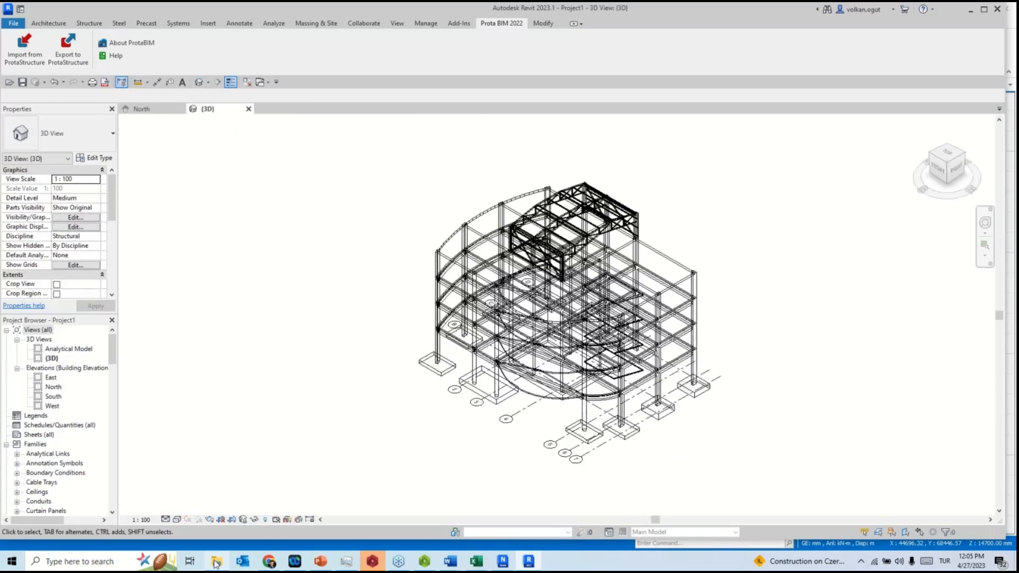
click(177, 519)
click(187, 509)
click(166, 520)
click(169, 511)
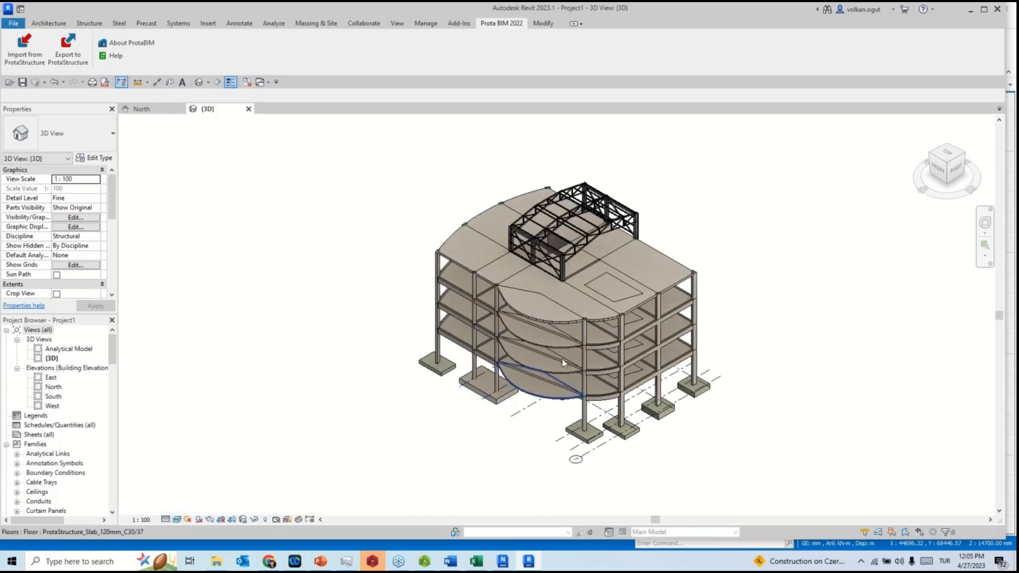
Select the corner roof slab and inspect it together with the steel truss structure above, clearing the selection when done.
click(642, 270)
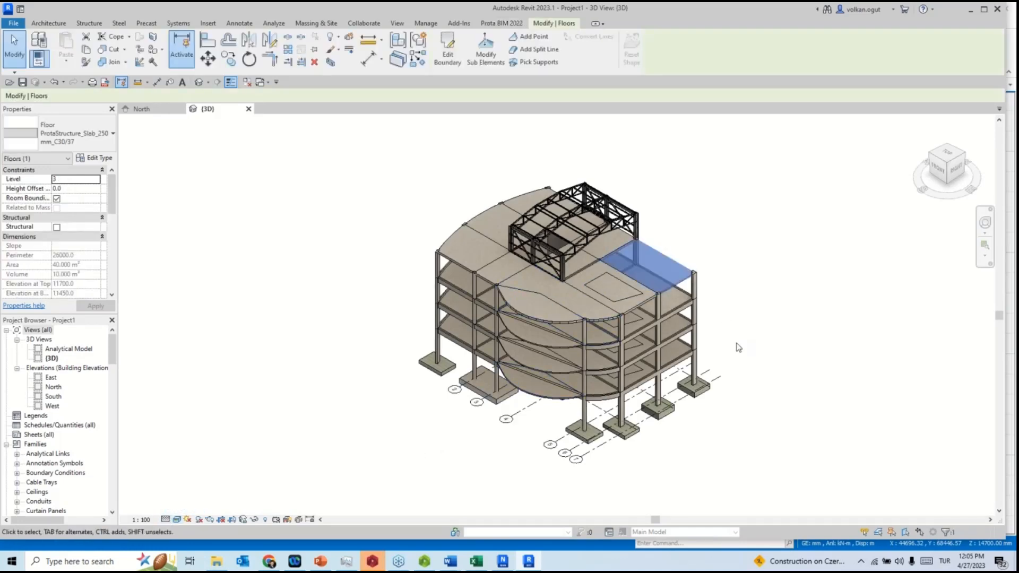
shift+middle_drag(738, 347, 641, 233)
scroll(595, 232, up, 3)
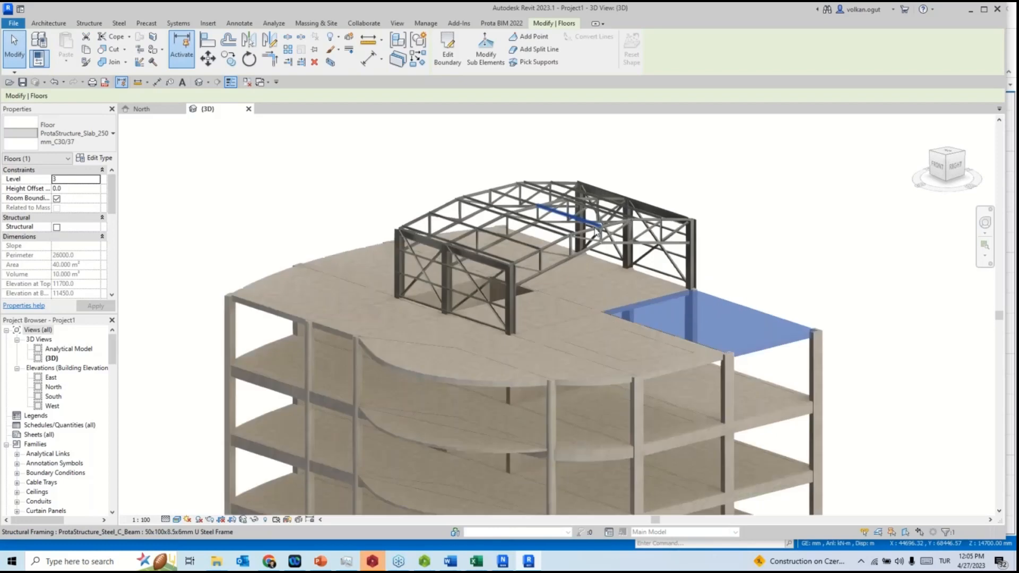
scroll(595, 232, up, 8)
scroll(511, 329, down, 8)
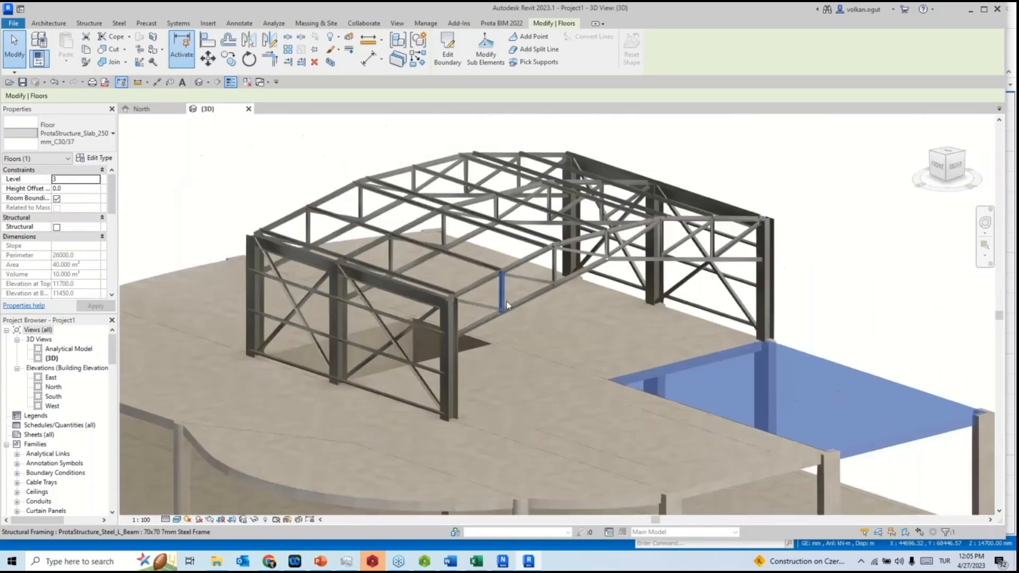
scroll(507, 305, down, 2)
shift+middle_drag(517, 320, 595, 295)
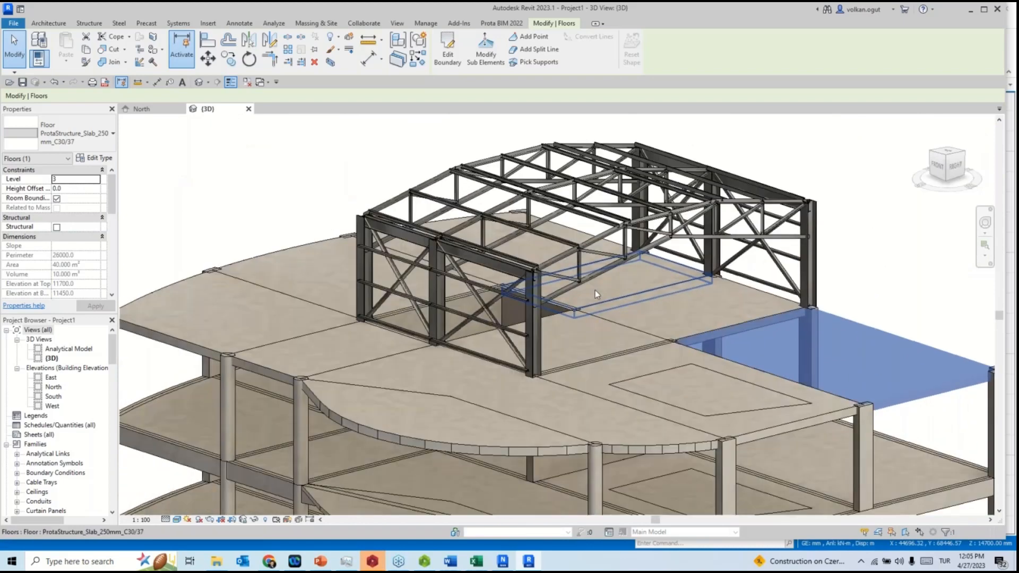
scroll(595, 294, down, 2)
middle_drag(891, 376, 817, 366)
key(Escape)
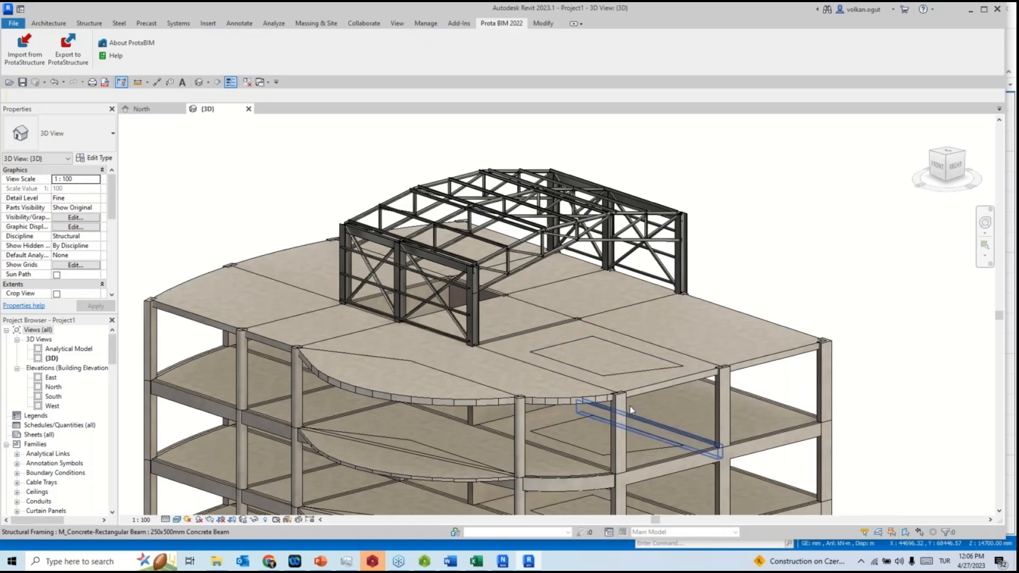
Check the slab types of the inset rectangular roof panel and the slab surrounding it, then clear the selection.
scroll(623, 367, up, 4)
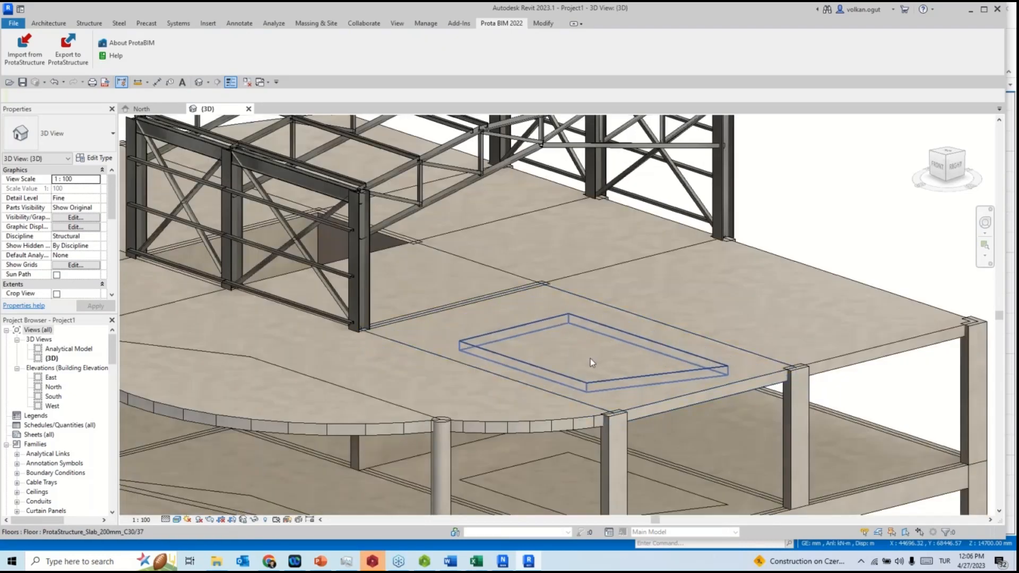
scroll(667, 381, down, 6)
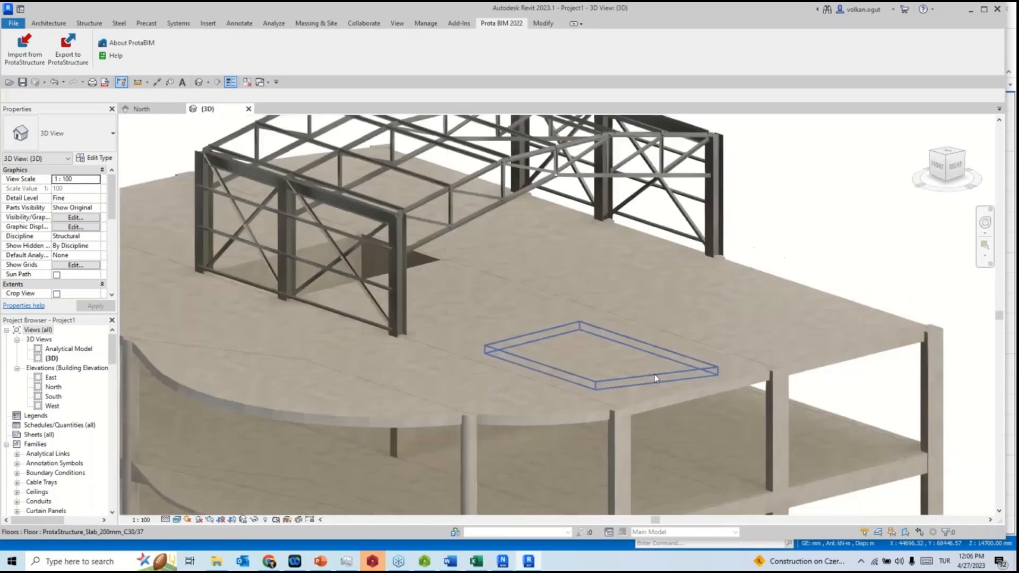
scroll(634, 352, up, 3)
scroll(635, 357, up, 2)
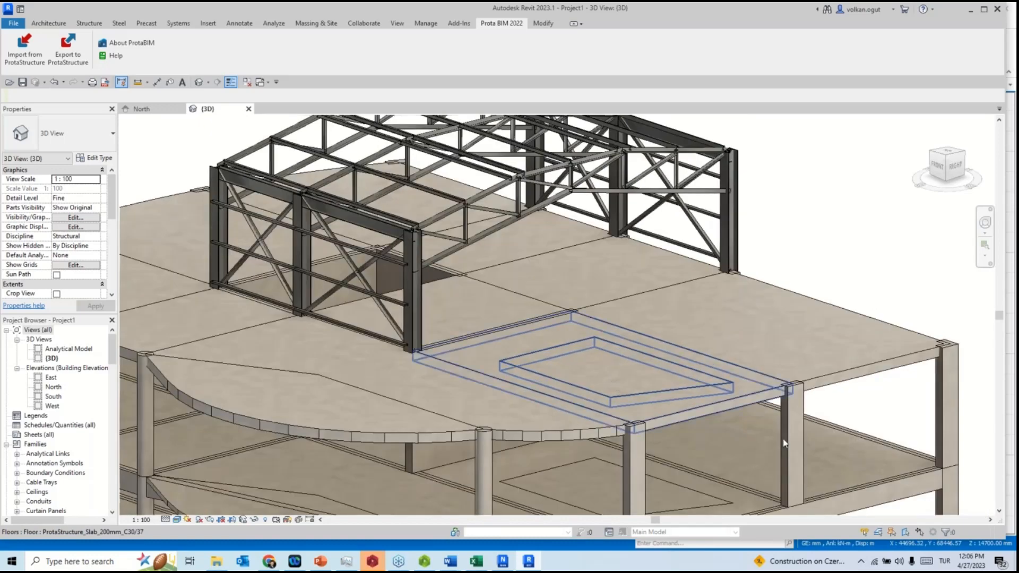
click(638, 380)
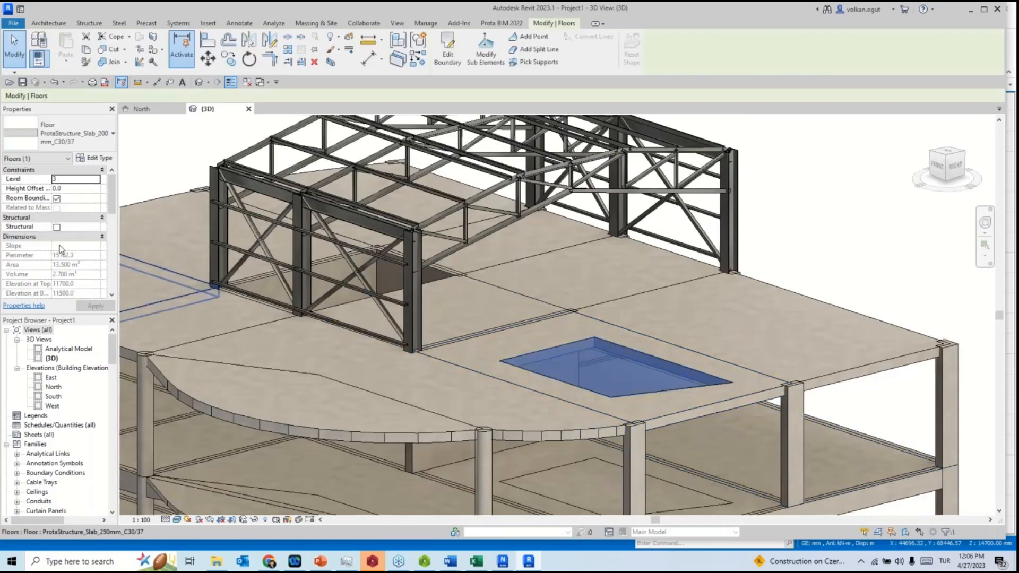
click(522, 332)
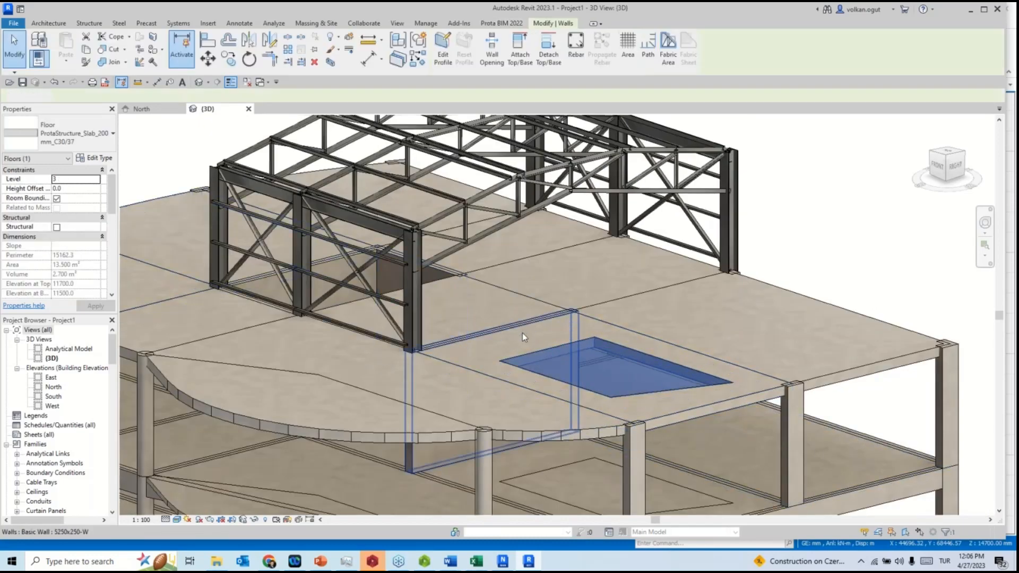
click(521, 344)
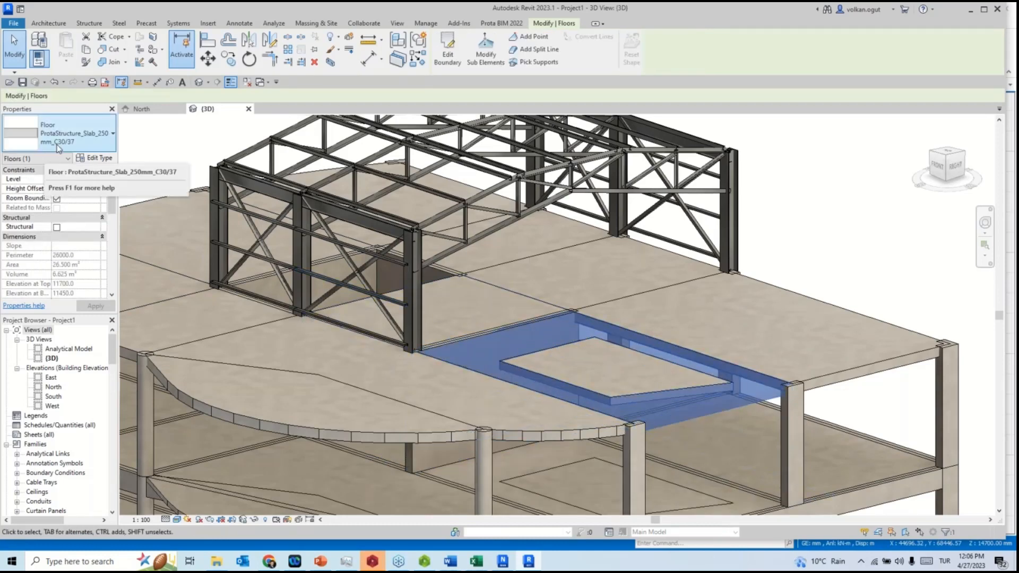
key(Escape)
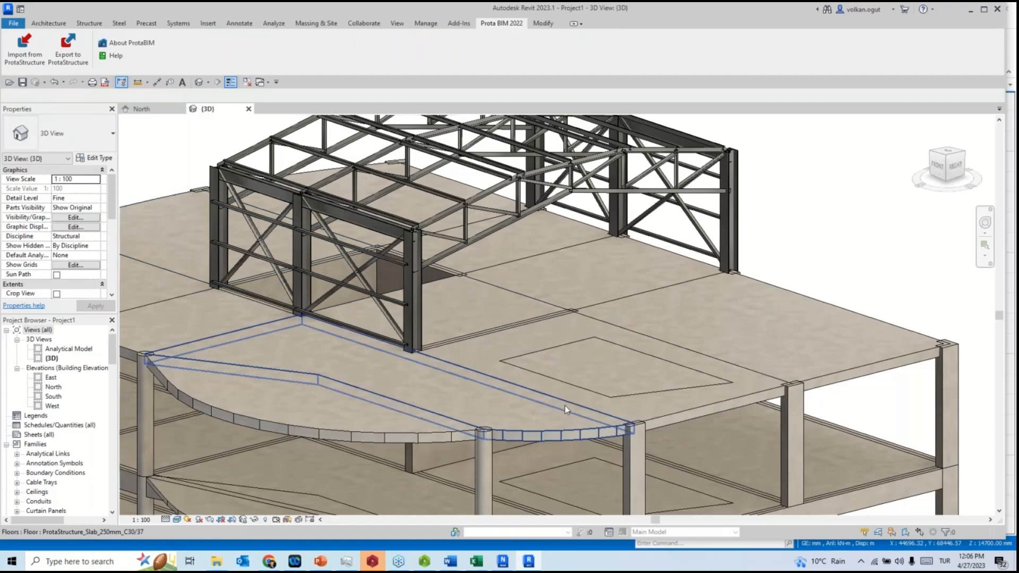
Try extending the top-storey edge column beside the inset slab panel by setting its top offset to 2000.
scroll(565, 406, down, 2)
middle_drag(589, 396, 680, 304)
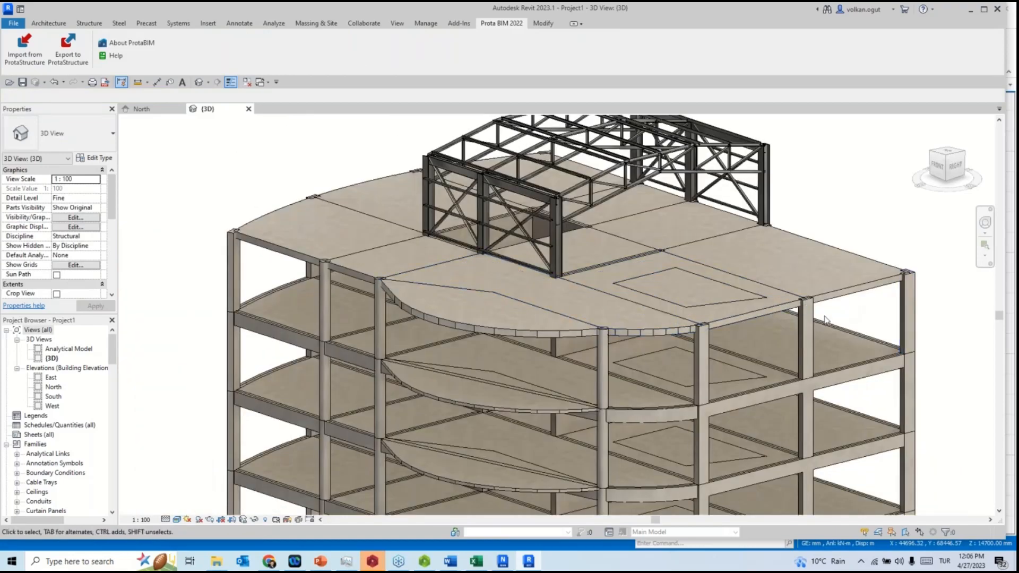
scroll(818, 321, up, 3)
click(805, 320)
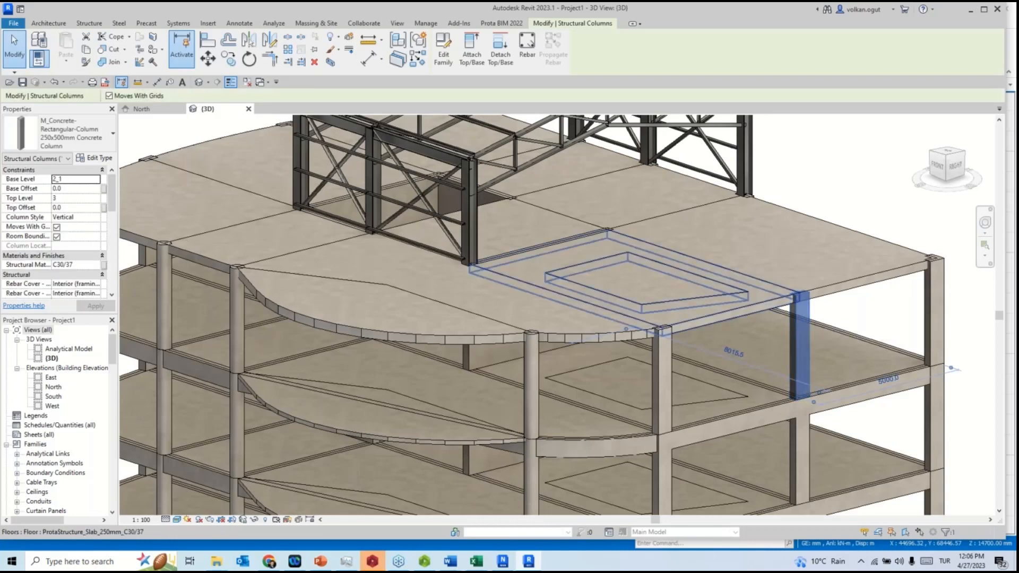
click(74, 189)
drag(67, 209, 37, 206)
text(2000)
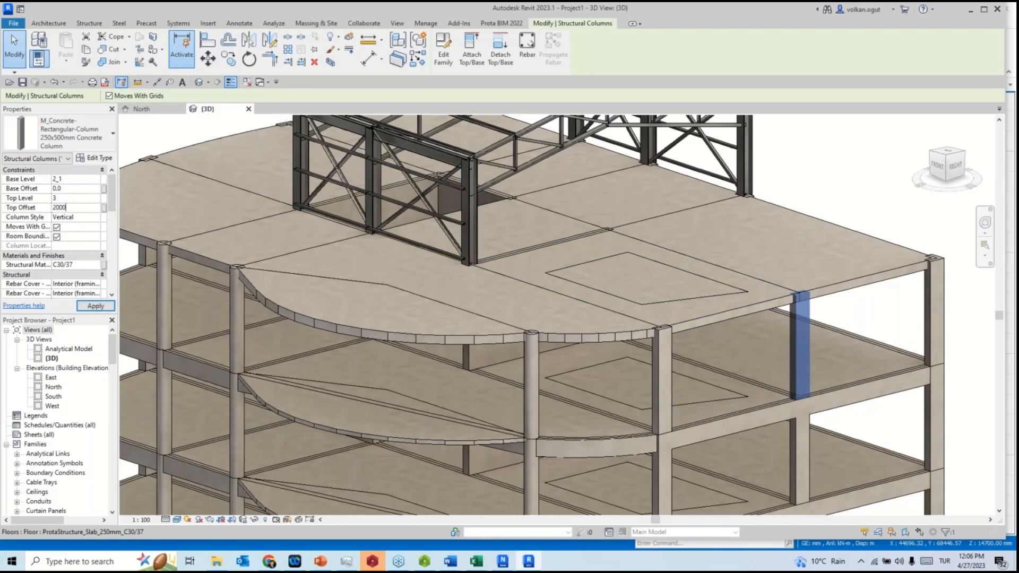
click(109, 307)
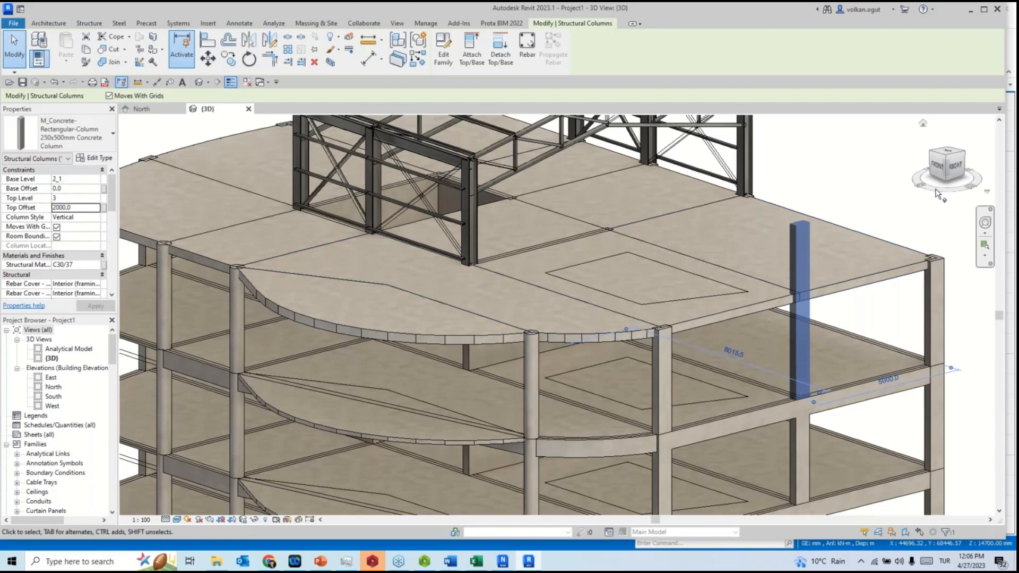
scroll(841, 269, up, 2)
scroll(841, 269, up, 1)
key(Escape)
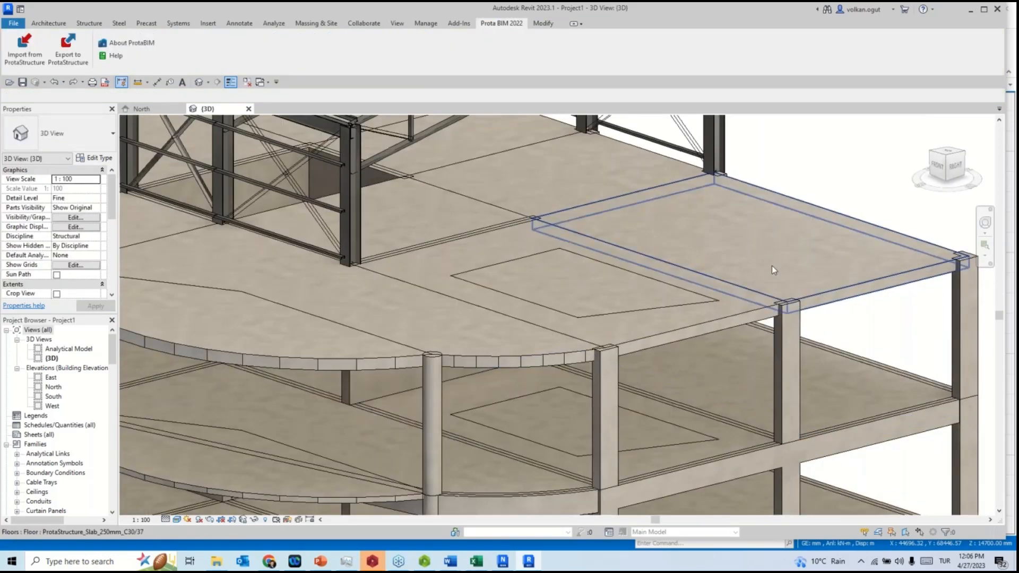
Delete the corner roof slab together with the top-storey corner column that supports it.
scroll(844, 260, down, 3)
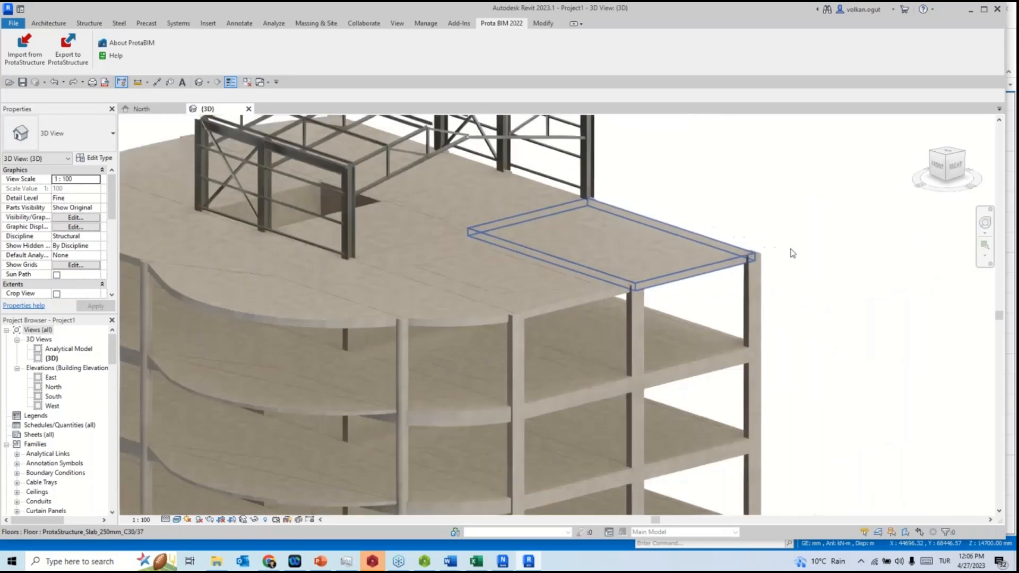
drag(792, 253, 722, 287)
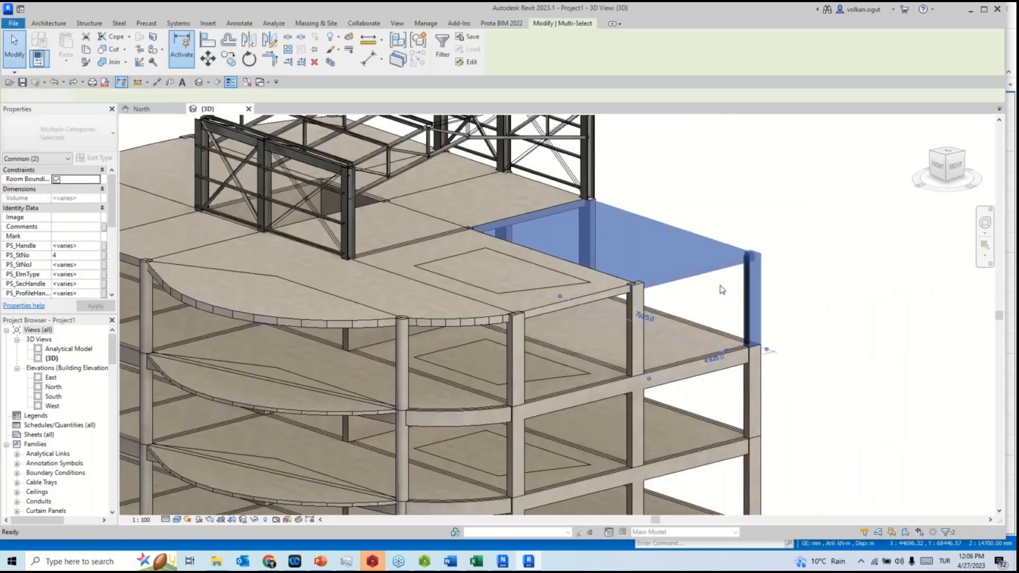
key(Delete)
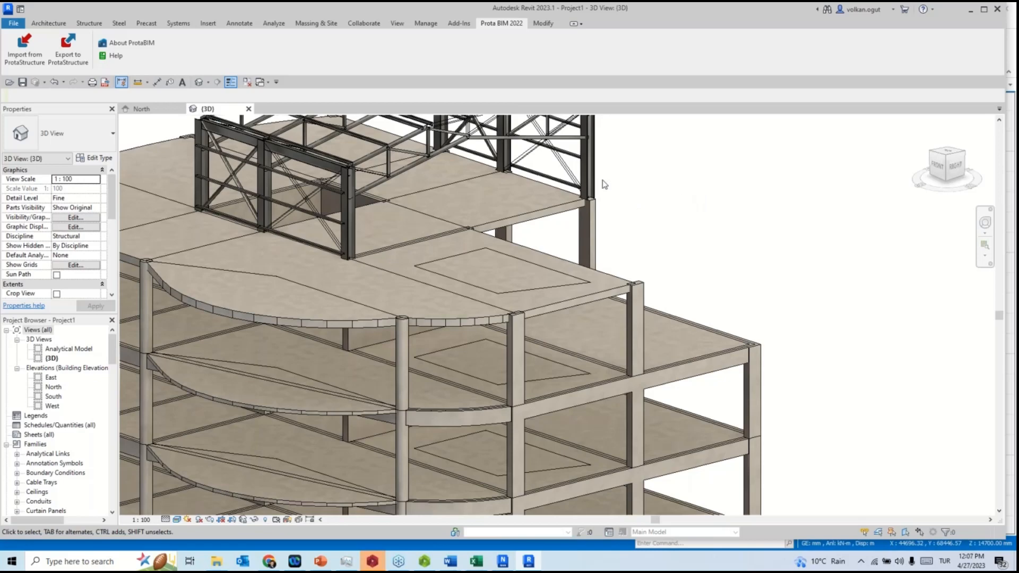
Export the modified model to the Revit_Integration ProtaStructure project, accepting the current section mappings and the 600 mm foundation depth.
click(75, 51)
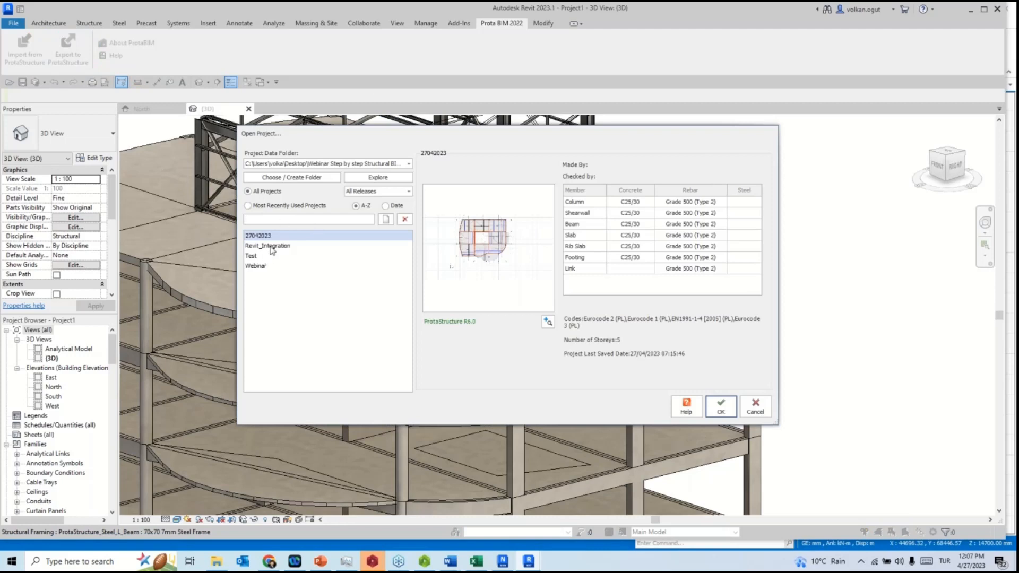
click(272, 247)
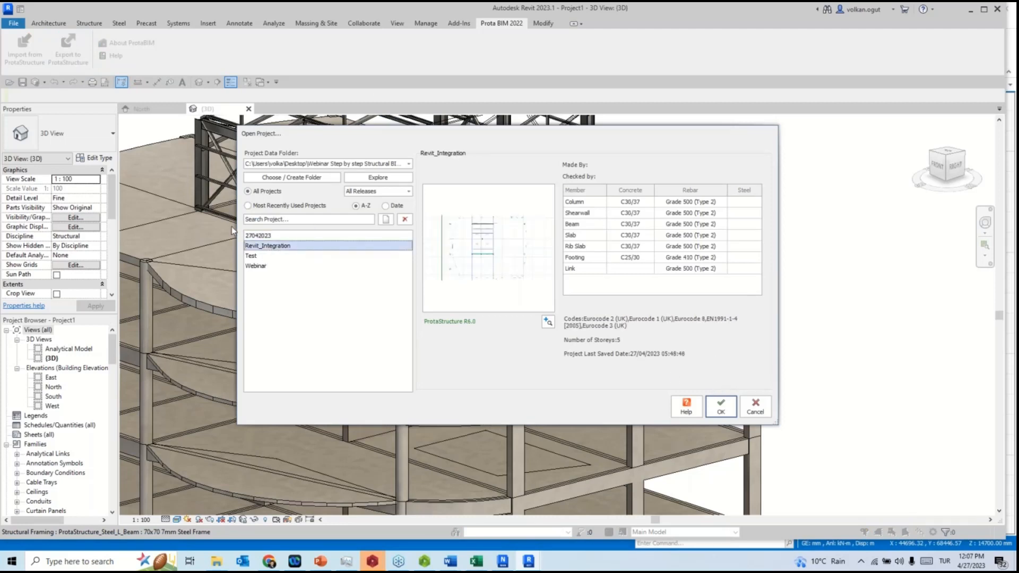
click(721, 406)
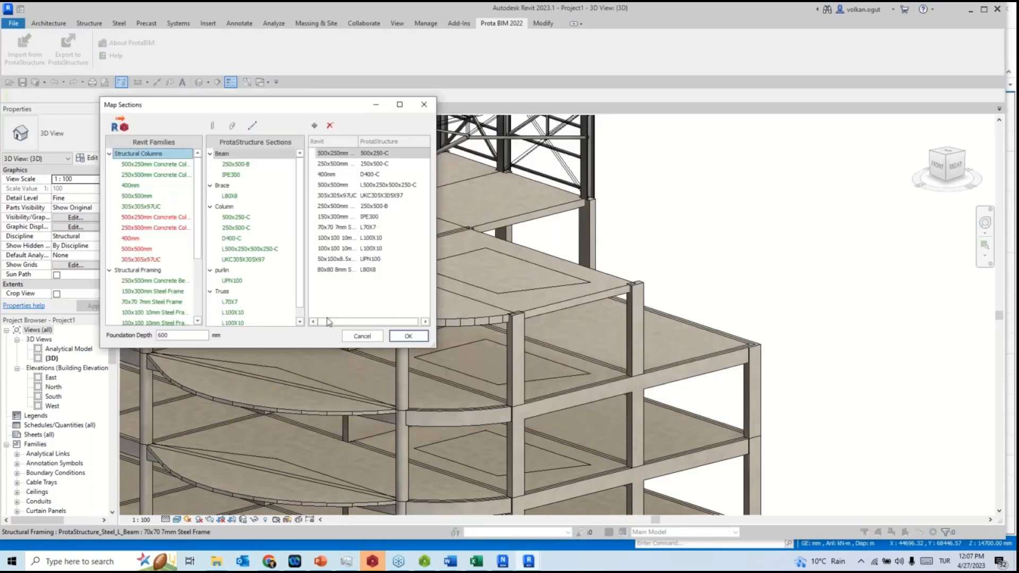
click(411, 336)
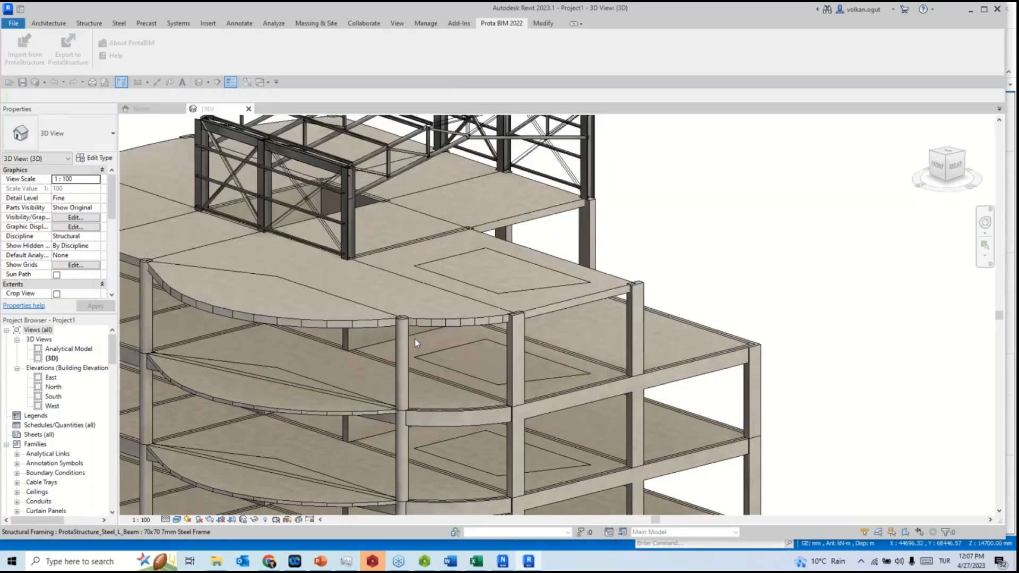
Switch to ProtaStructure and import the Revit changes as an update of the existing model, covering all levels and member types.
click(528, 566)
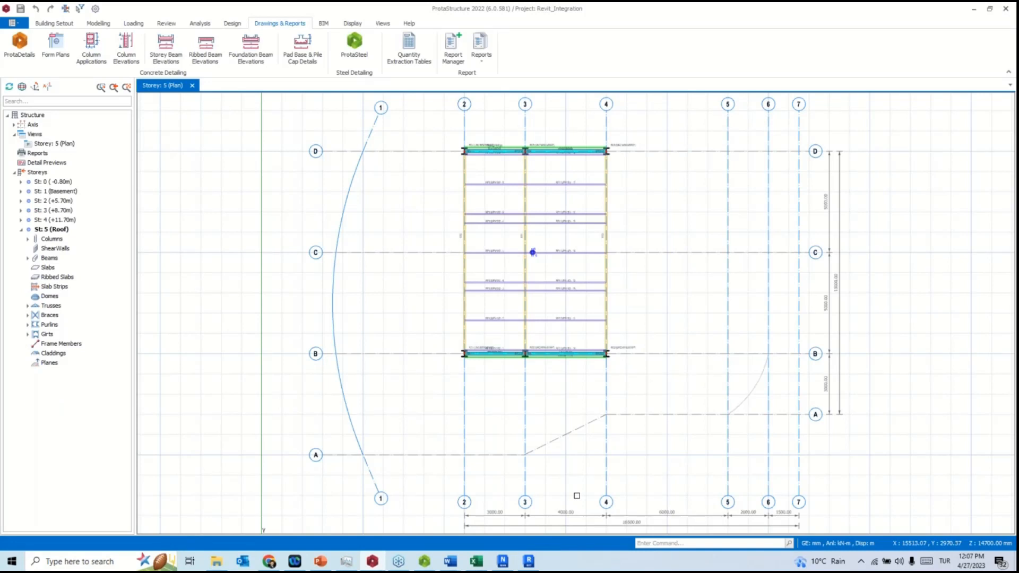
scroll(504, 315, up, 2)
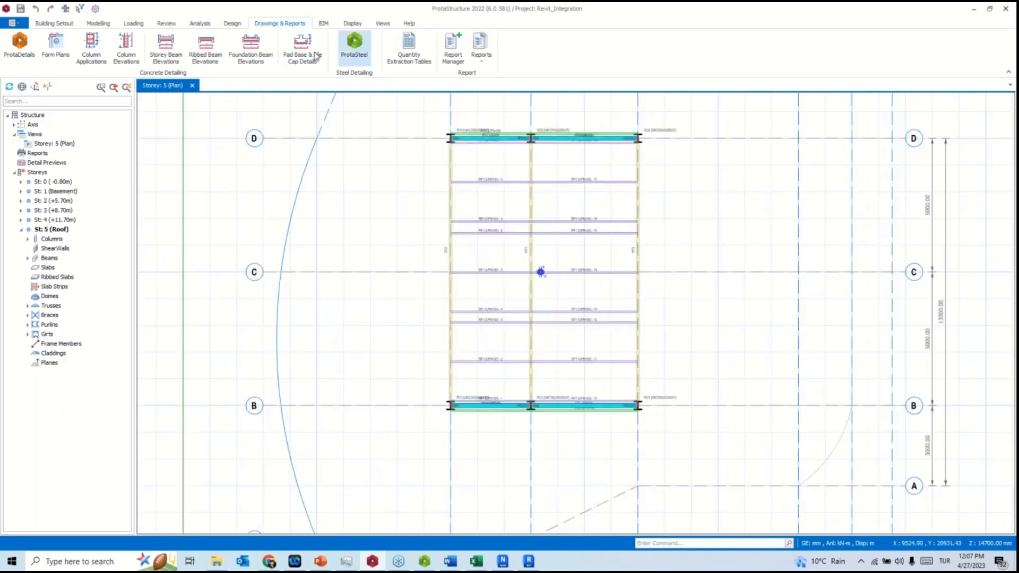
click(323, 24)
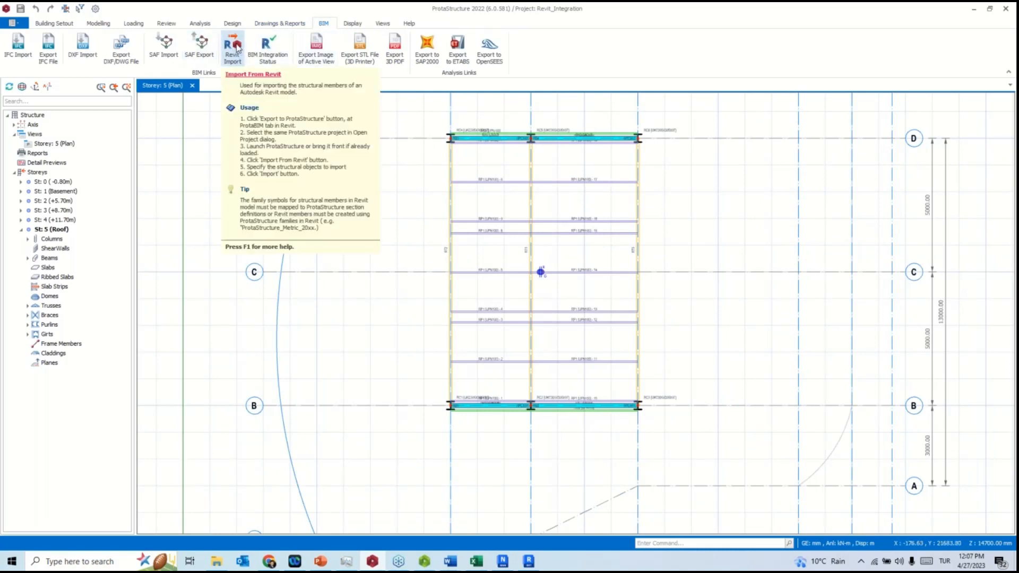
click(235, 47)
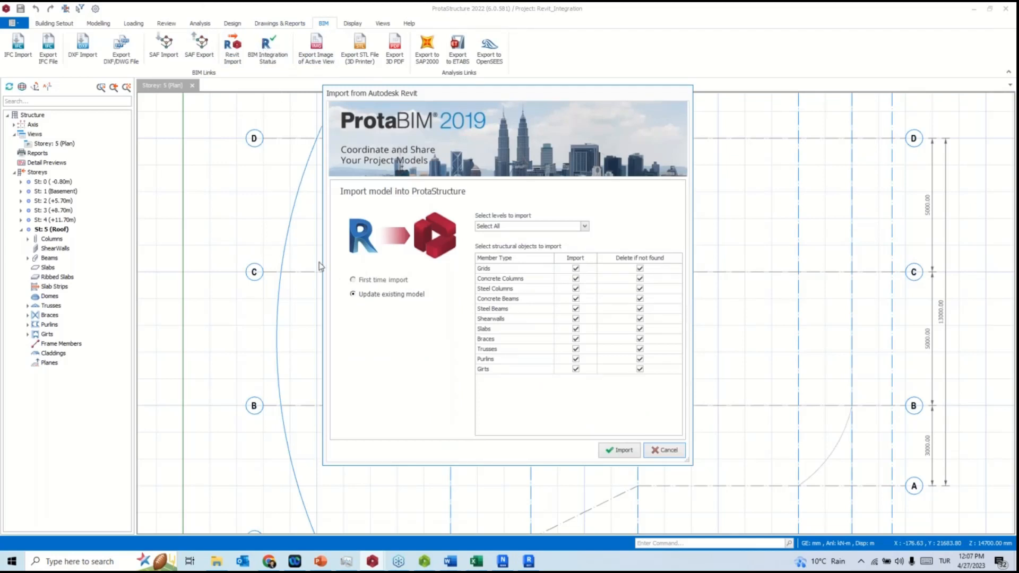
click(629, 453)
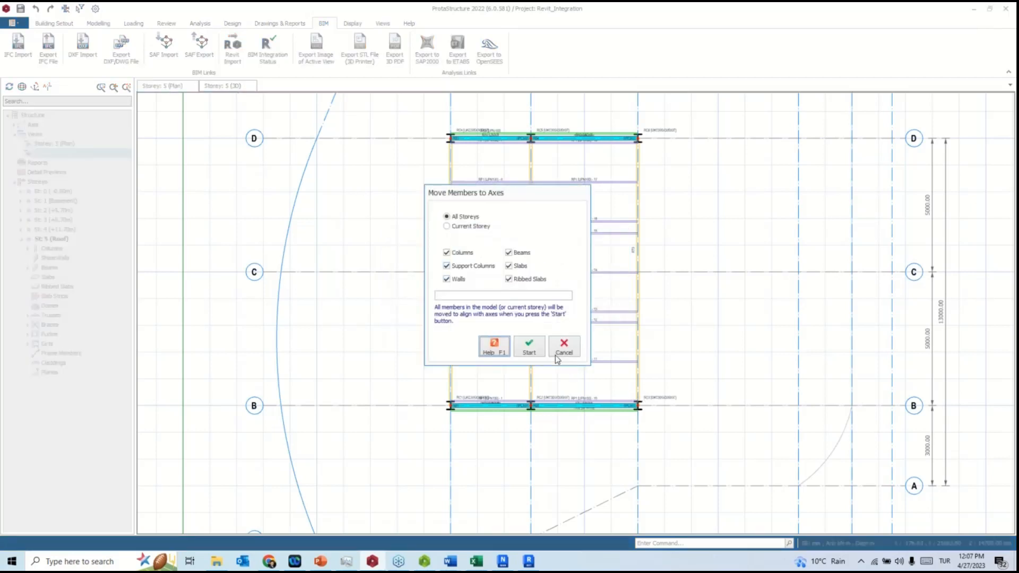
Move all member types to the axes on all storeys and close the building model check without running it.
click(540, 346)
click(540, 326)
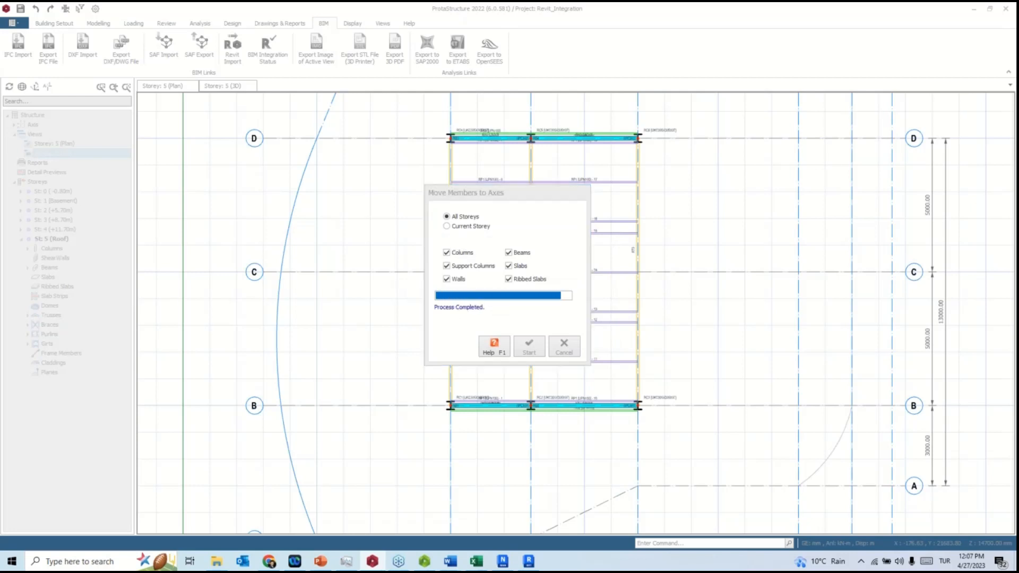
click(568, 318)
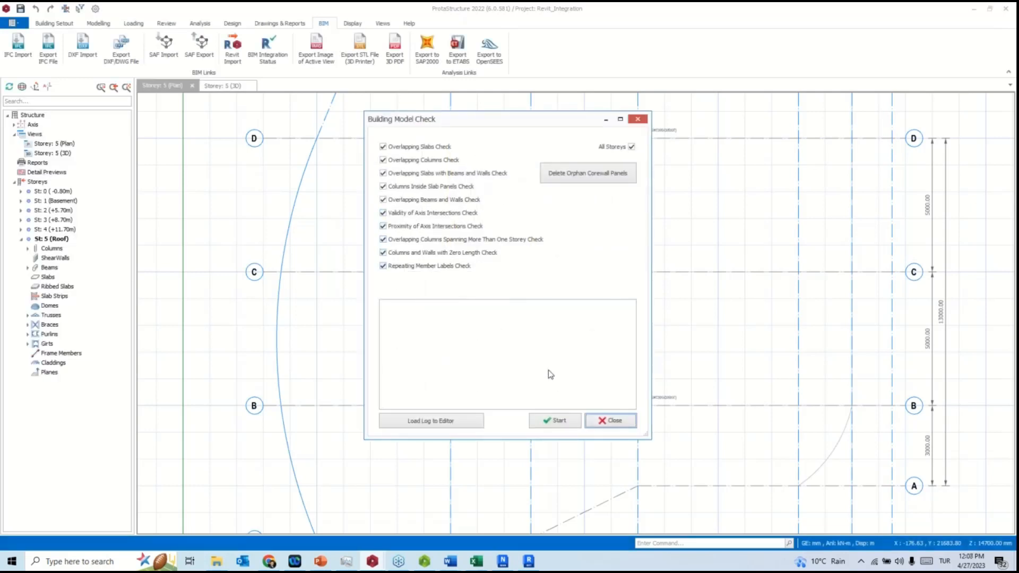
click(612, 420)
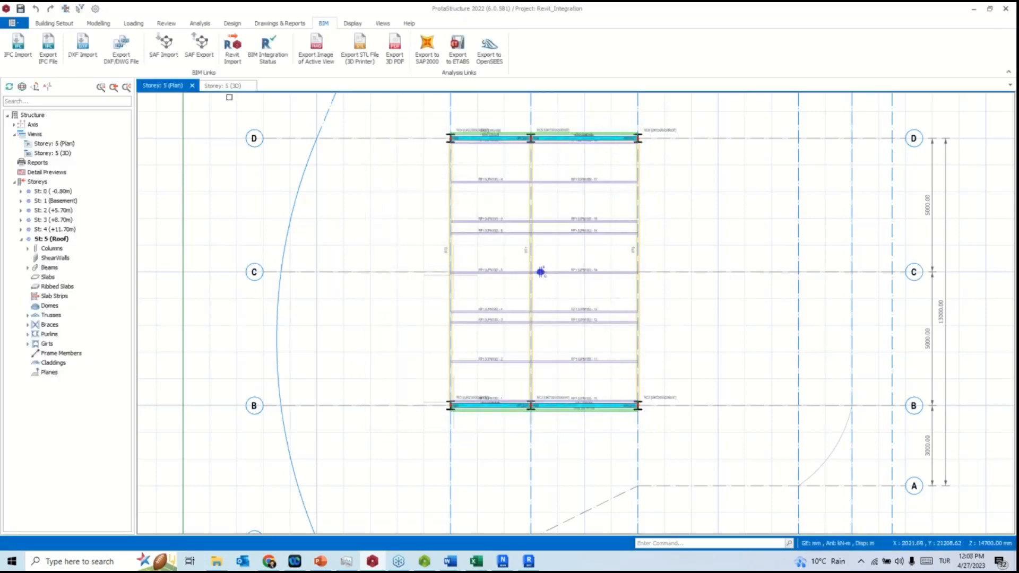
Open the 3D view with BIM integration status colours and examine the top-storey corner where the slab and column were deleted.
click(223, 87)
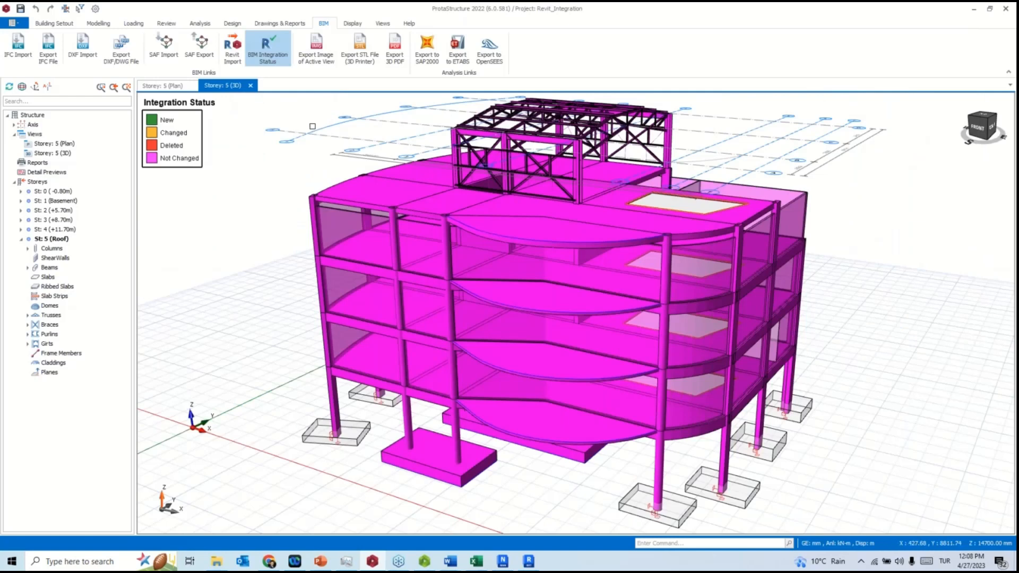
middle_drag(447, 149, 561, 230)
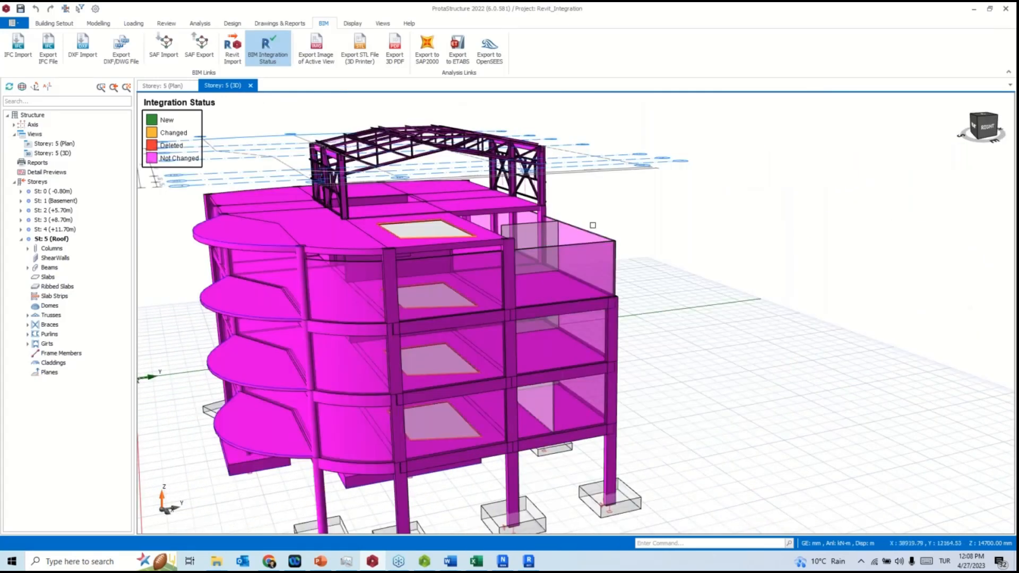
scroll(594, 224, up, 2)
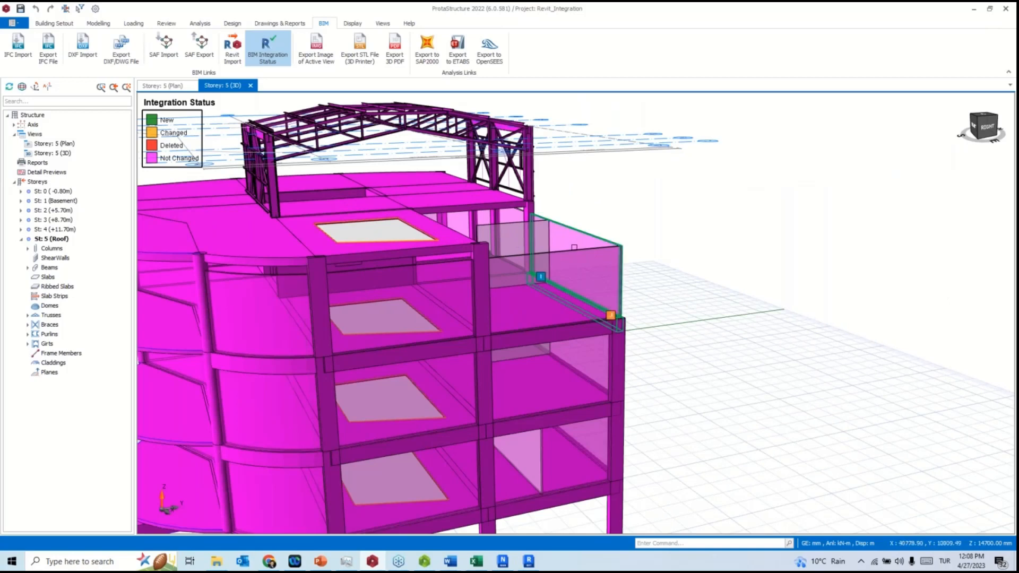
Examine the BIM integration status colours of the whole building from several sides.
click(568, 242)
middle_drag(568, 242, 716, 237)
scroll(716, 236, up, 2)
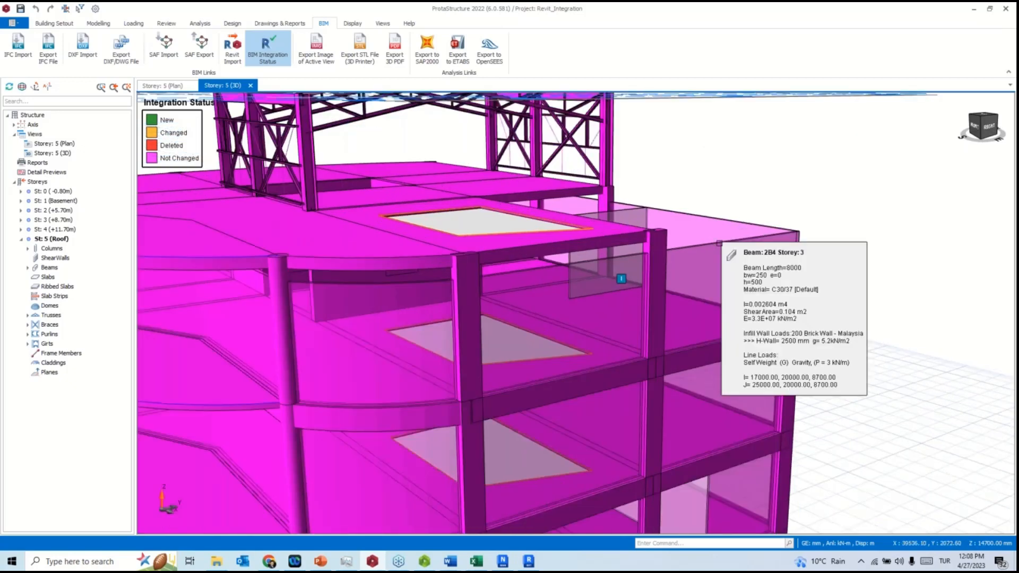
scroll(682, 281, down, 5)
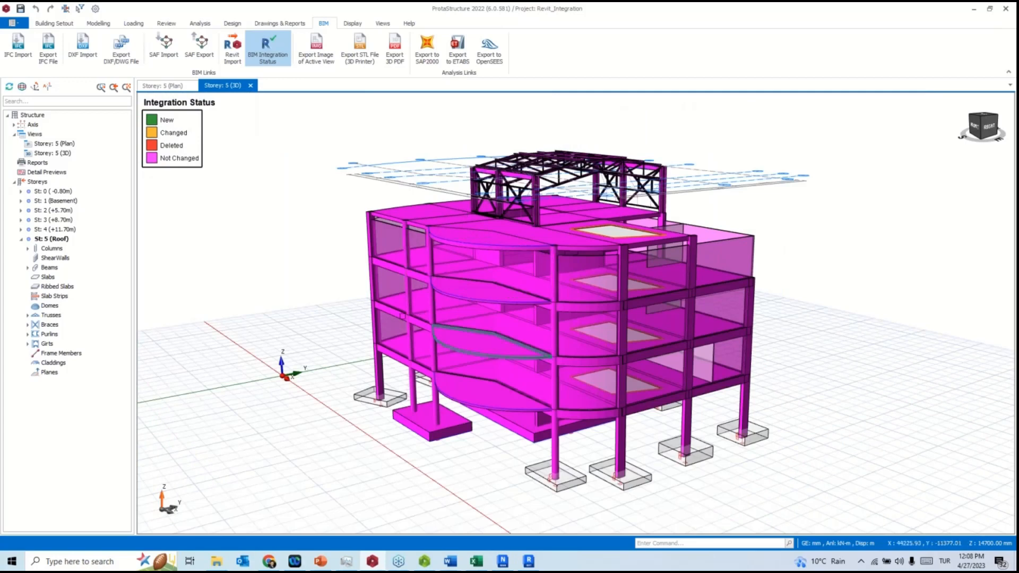
middle_drag(612, 334, 595, 319)
mouse_move(595, 319)
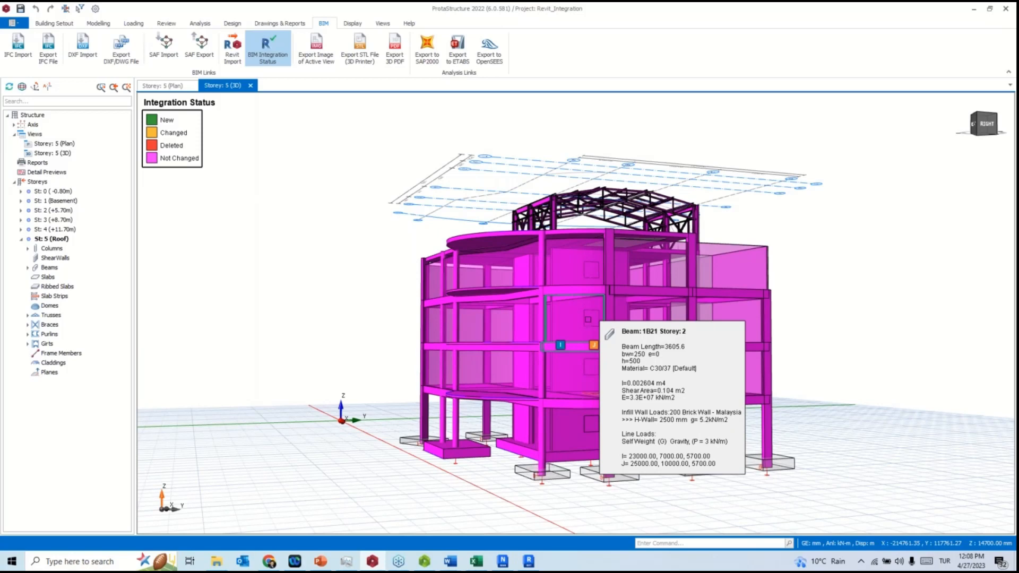
mouse_move(610, 318)
middle_down()
mouse_move(598, 353)
mouse_move(583, 353)
mouse_move(643, 337)
mouse_move(601, 331)
middle_up()
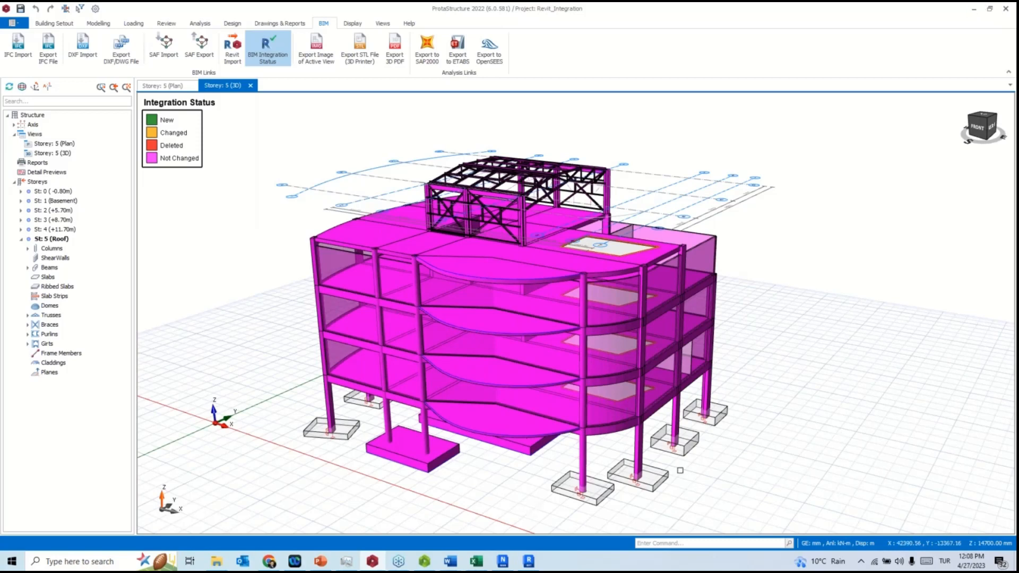
Switch to PowerPoint, show the closing "Connect and Contact us" slide, and return to ProtaStructure.
click(321, 560)
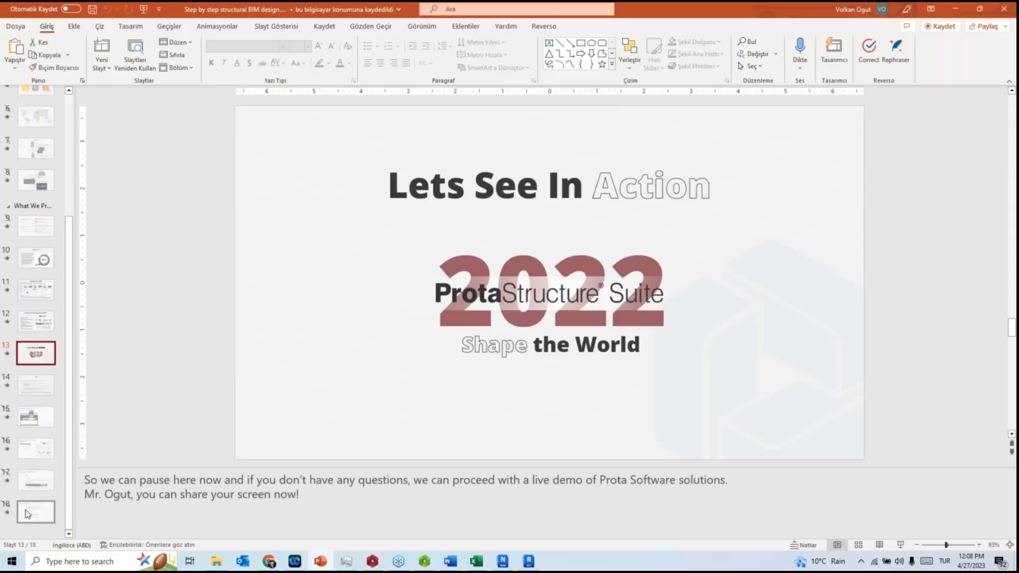
click(28, 514)
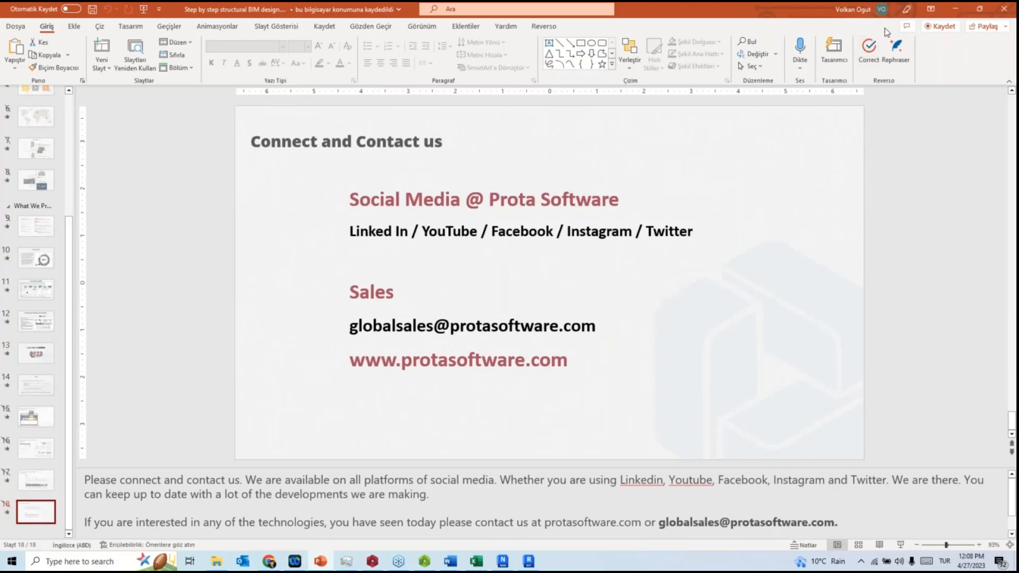
click(956, 9)
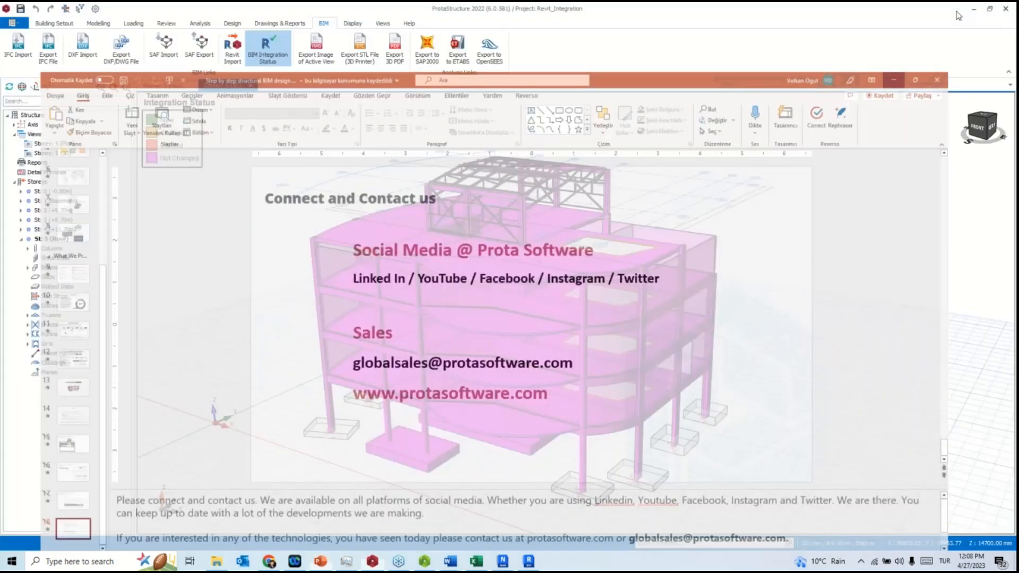
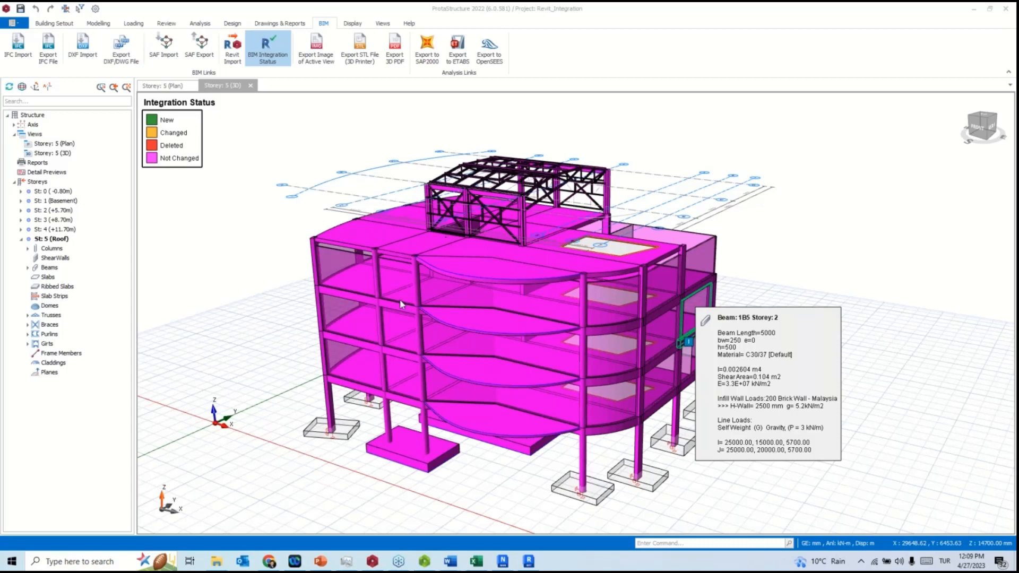
Switch to Chrome and search the web for "prota structure youtube" in a new tab.
click(275, 566)
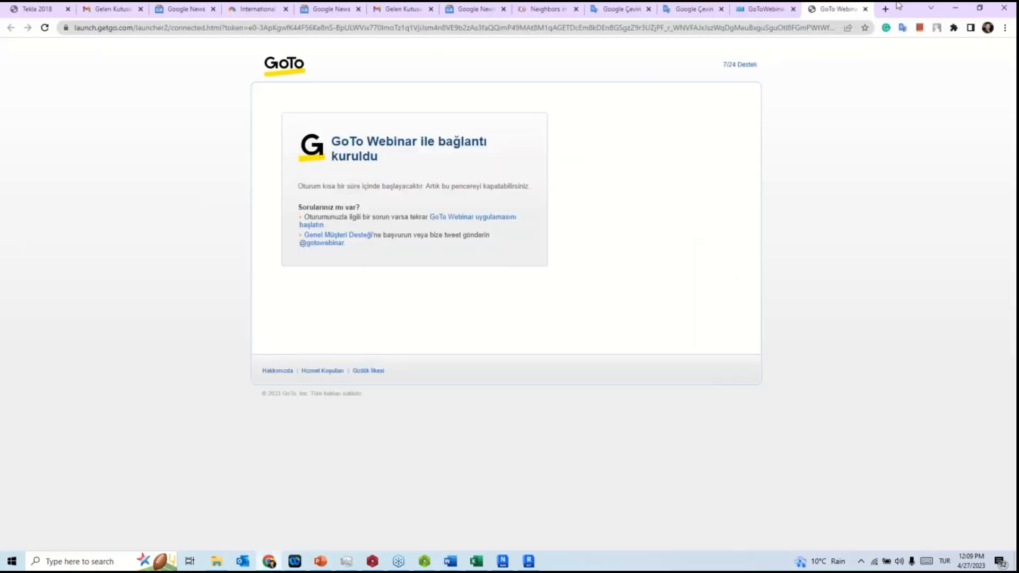
click(886, 8)
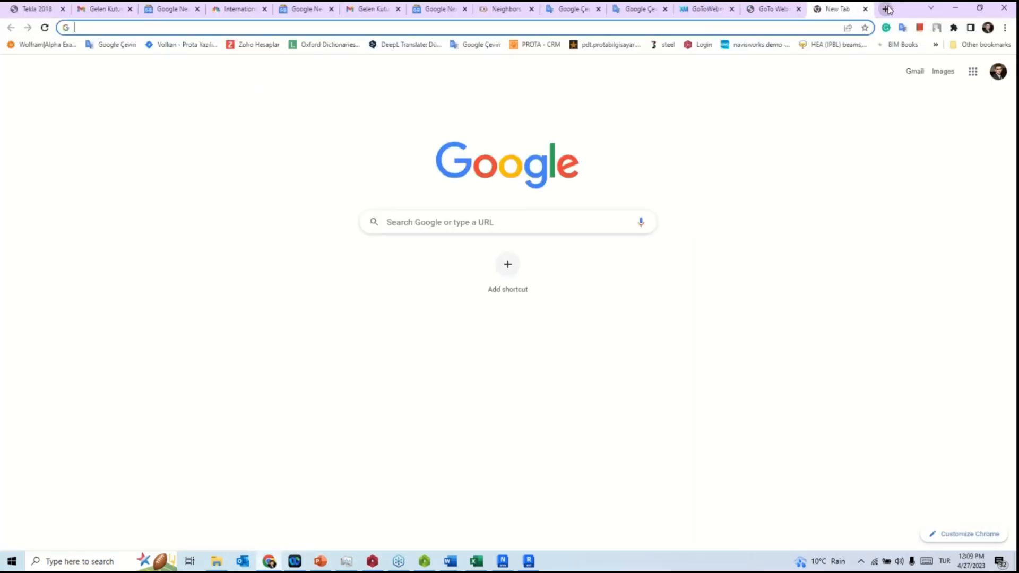
text(prota structure)
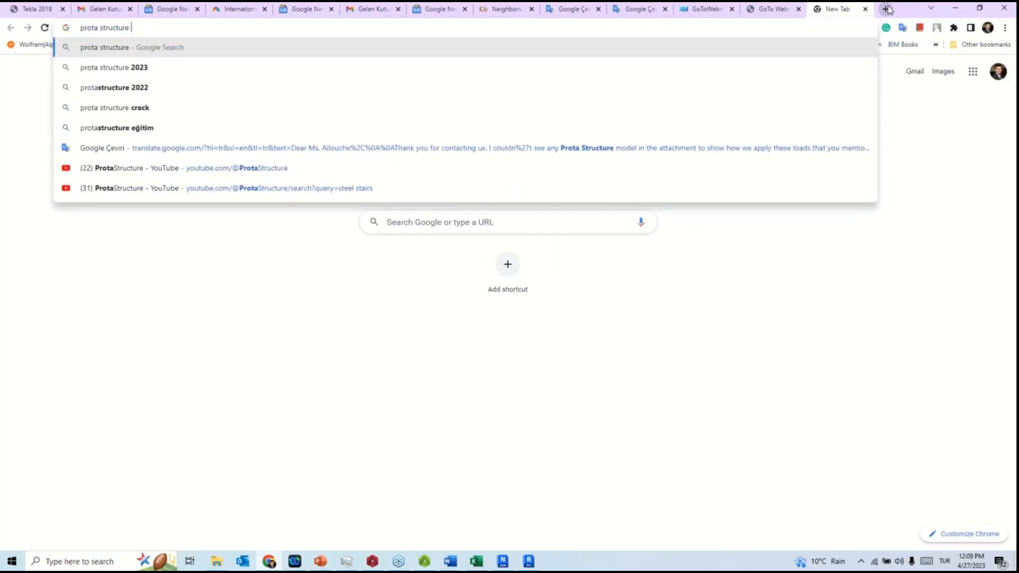
text( youtube)
key(Return)
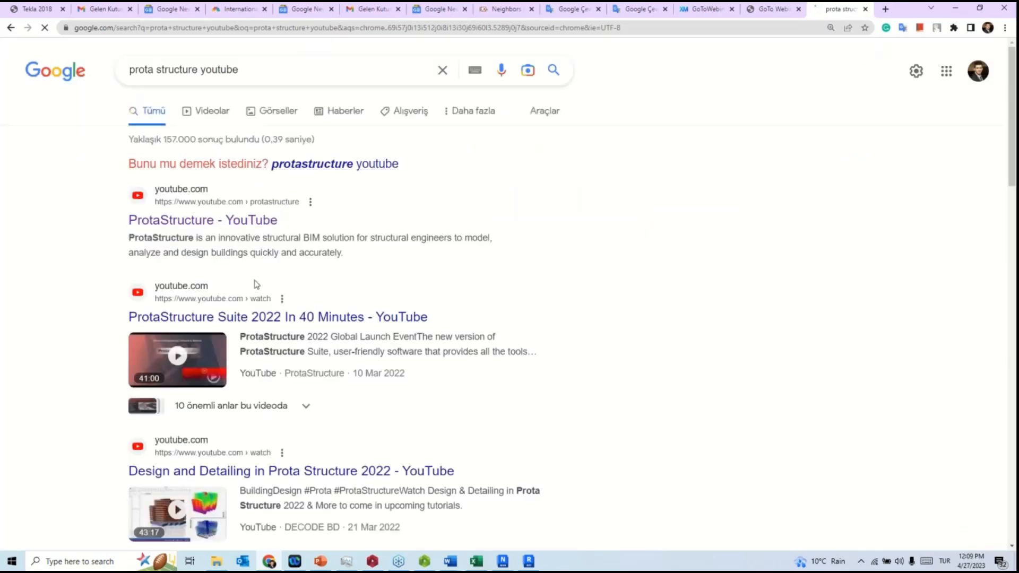
Open the ProtaStructure YouTube channel through the "ProtaStructure Suite 2022 In 40 Minutes" video and look through its uploaded videos.
click(265, 318)
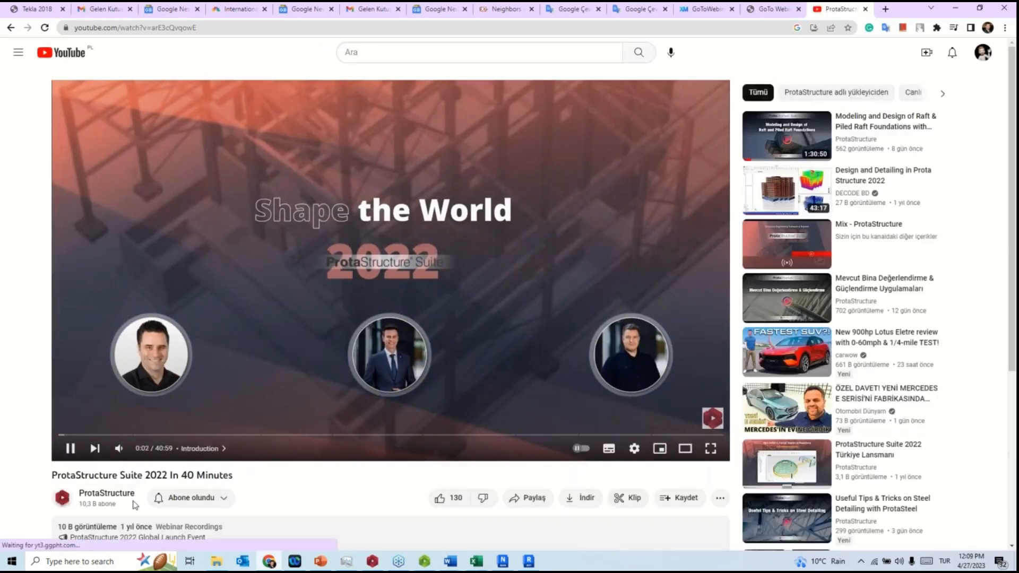
click(106, 493)
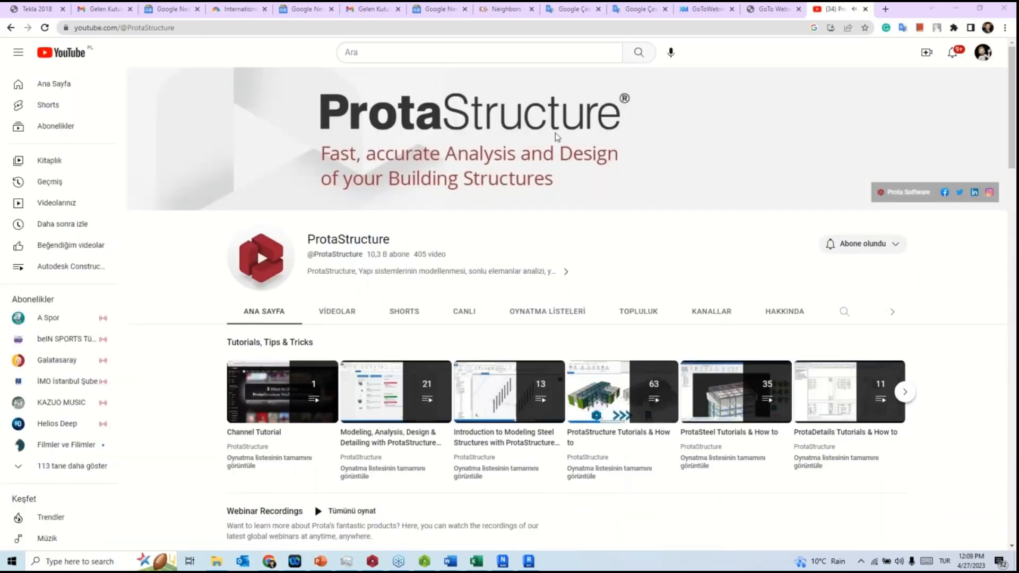
click(348, 312)
scroll(350, 318, down, 2)
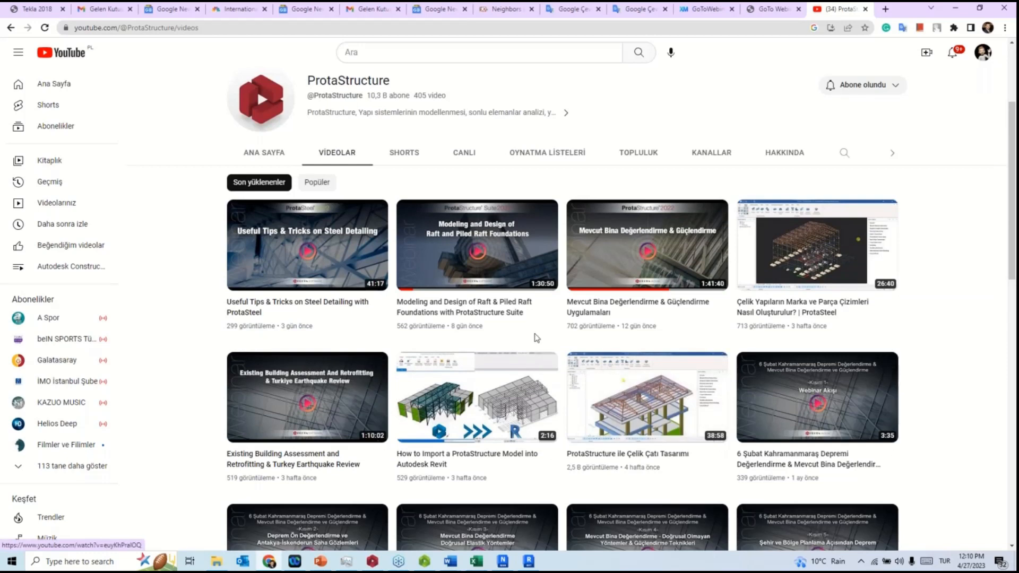
scroll(564, 335, down, 1)
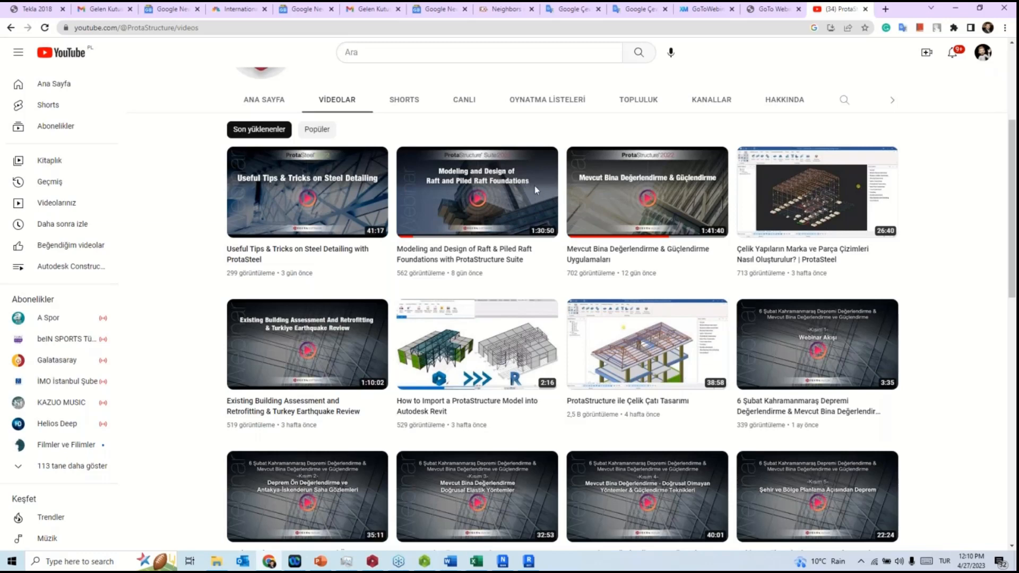
Switch to ProtaStructure and open the Webinar project.
click(372, 561)
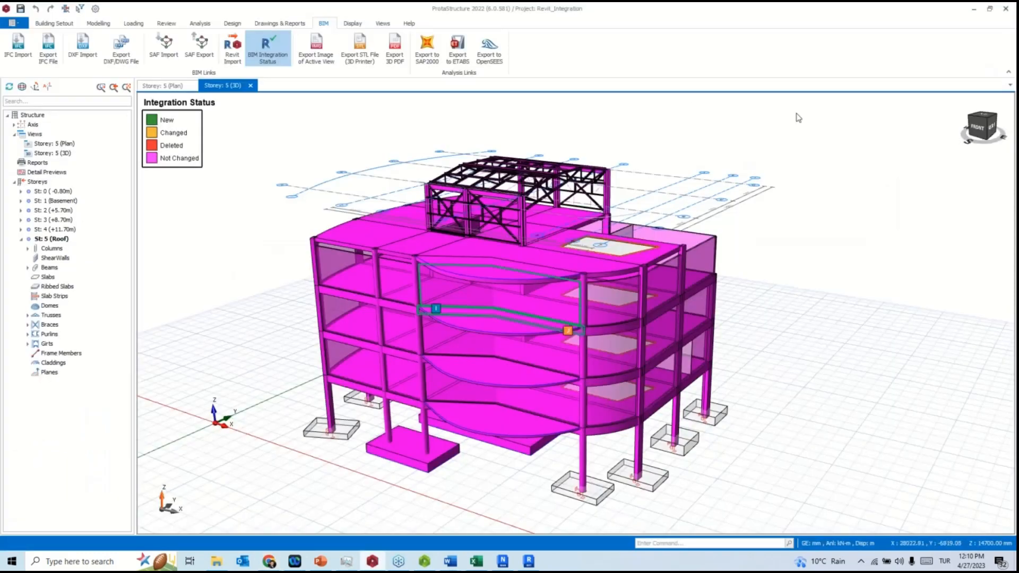
mouse_move(562, 324)
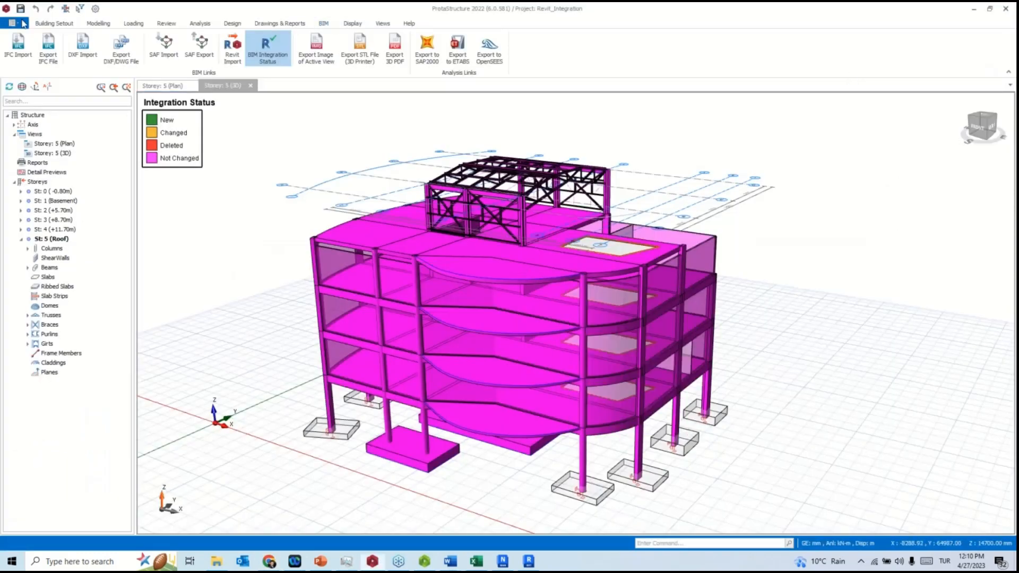
click(231, 49)
click(521, 320)
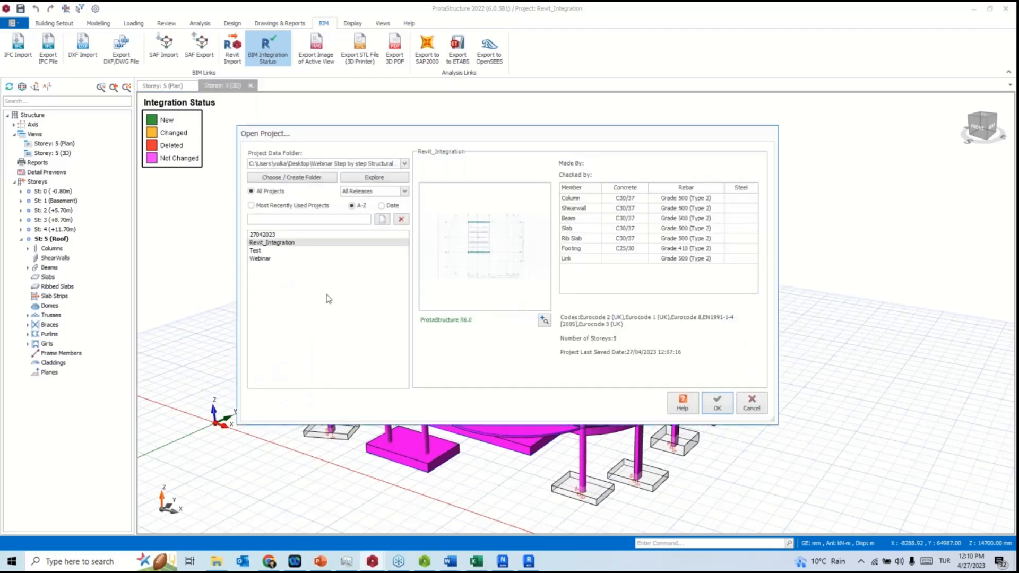
click(267, 252)
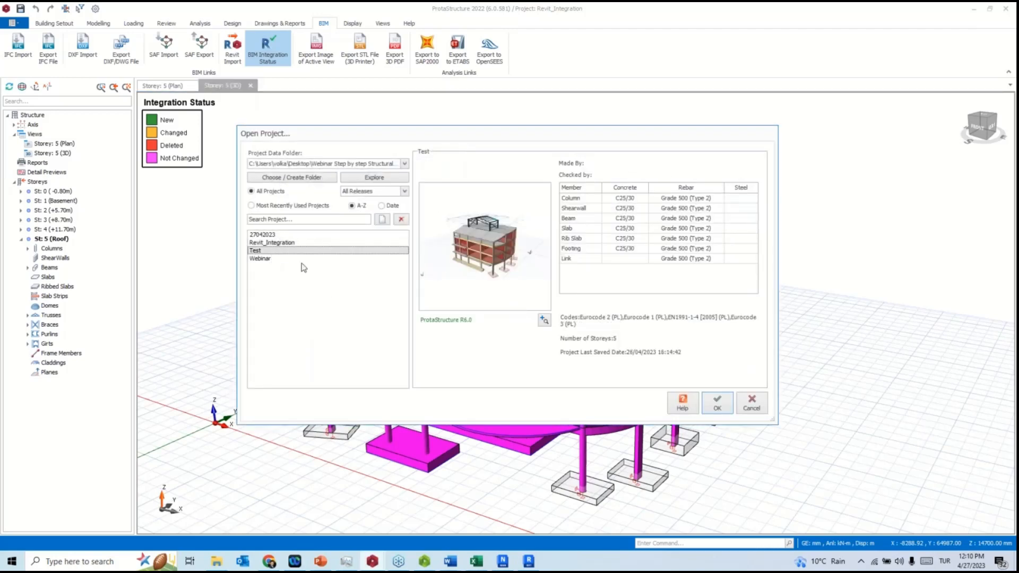
click(270, 235)
click(273, 258)
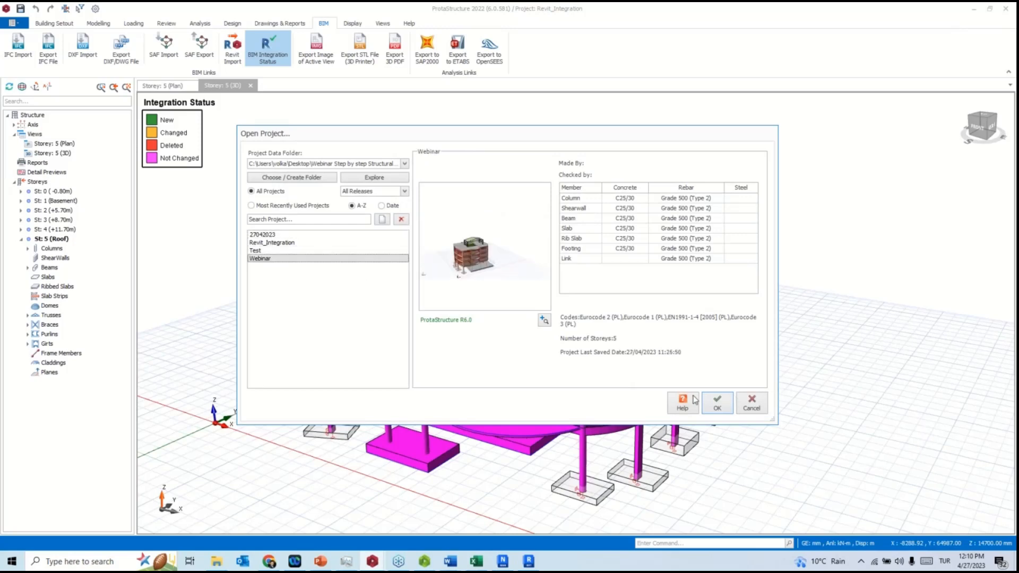
click(717, 406)
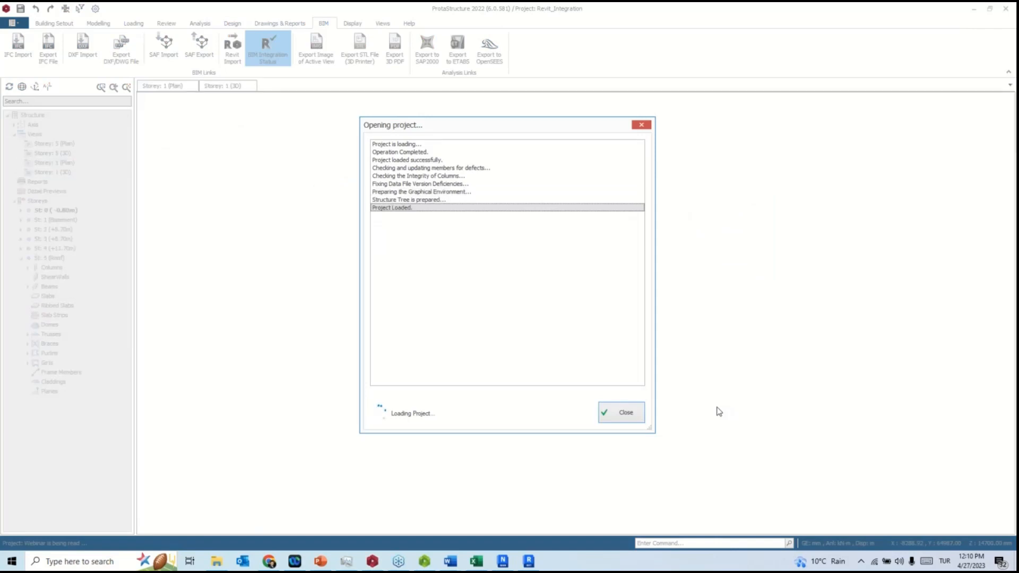
key(alt+Tab)
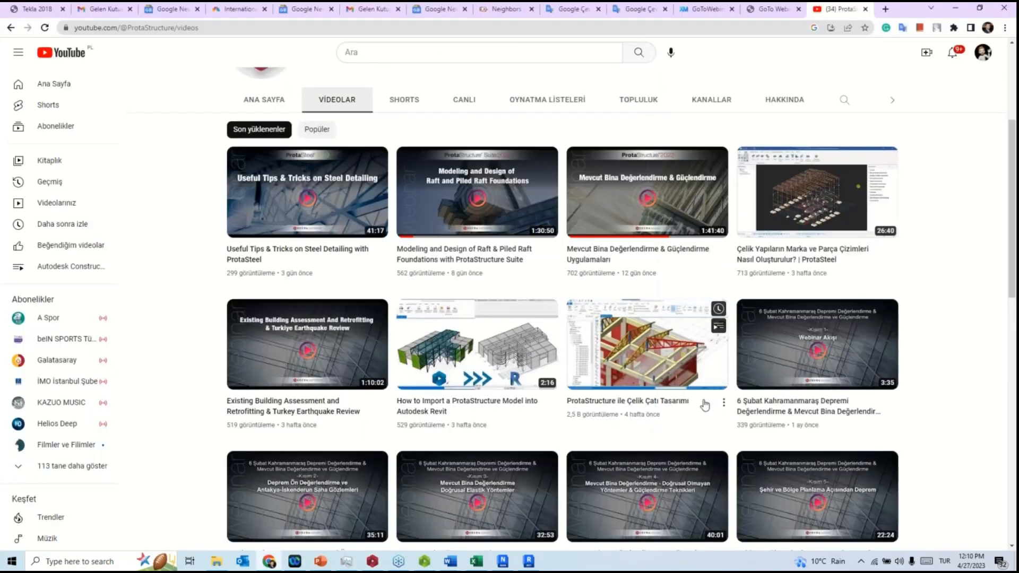
click(955, 8)
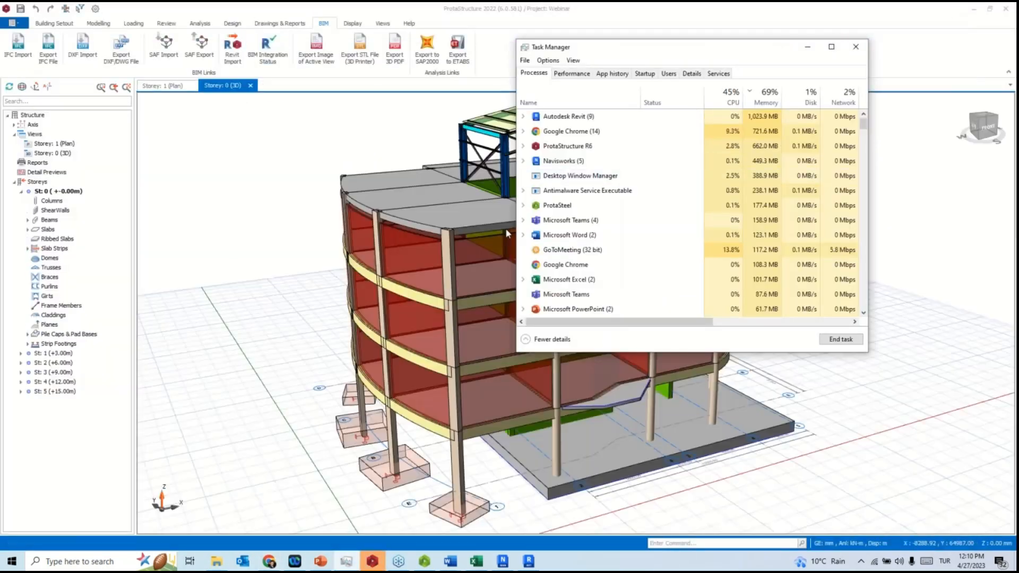
Delete the two middle pad footings, F-1C5 and F-1C6, beneath the curved facade columns in the 3D view.
click(391, 395)
middle_drag(391, 395, 444, 423)
scroll(517, 460, up, 2)
middle_drag(324, 408, 436, 351)
click(456, 371)
shift+middle_drag(593, 389, 474, 353)
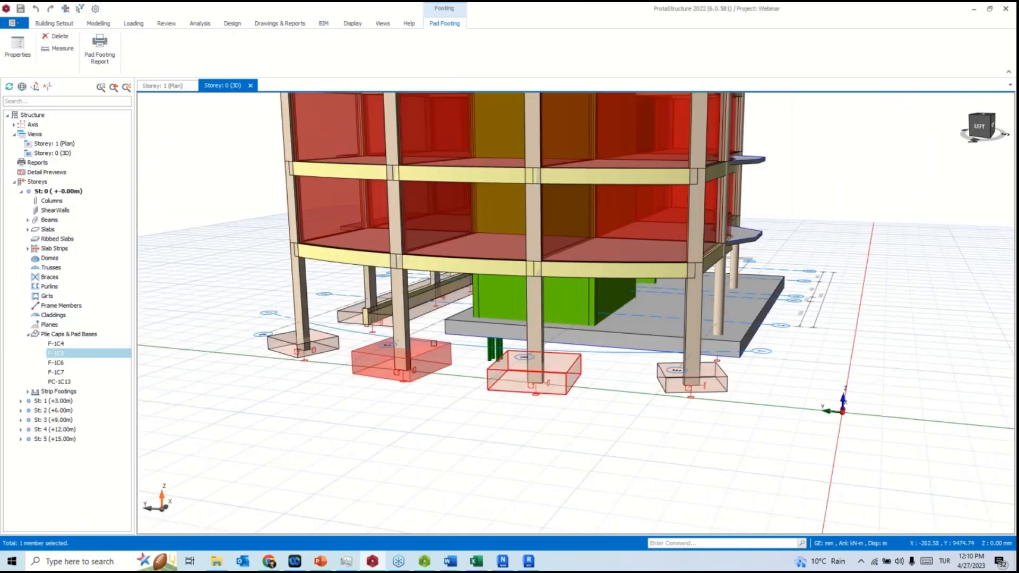
click(510, 362)
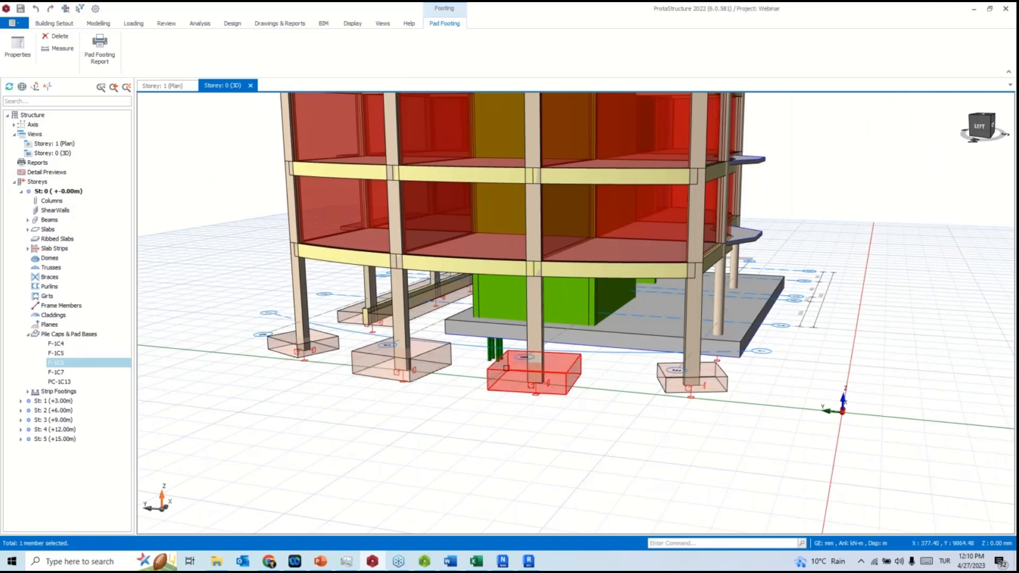
key(Delete)
click(436, 354)
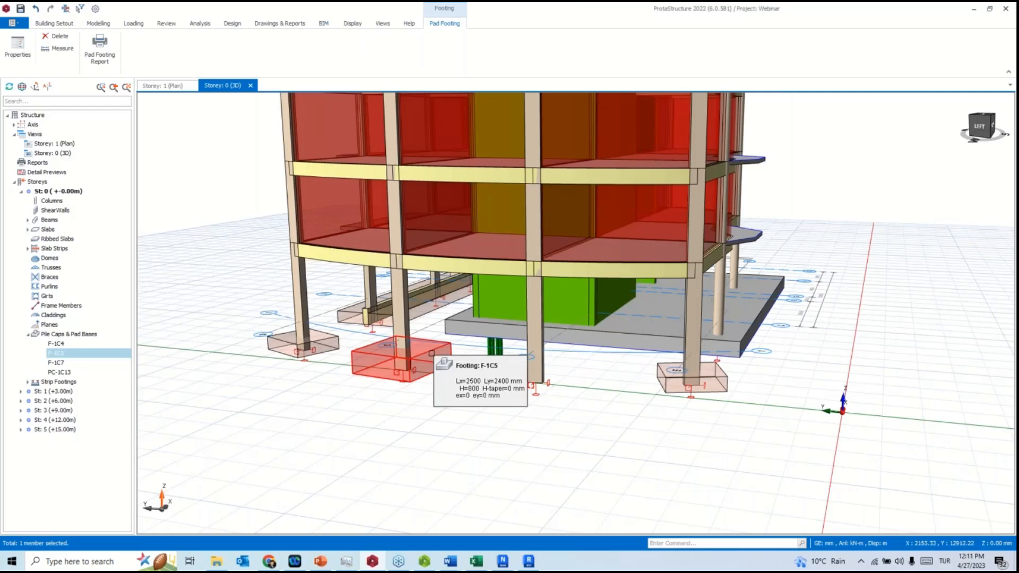
key(Delete)
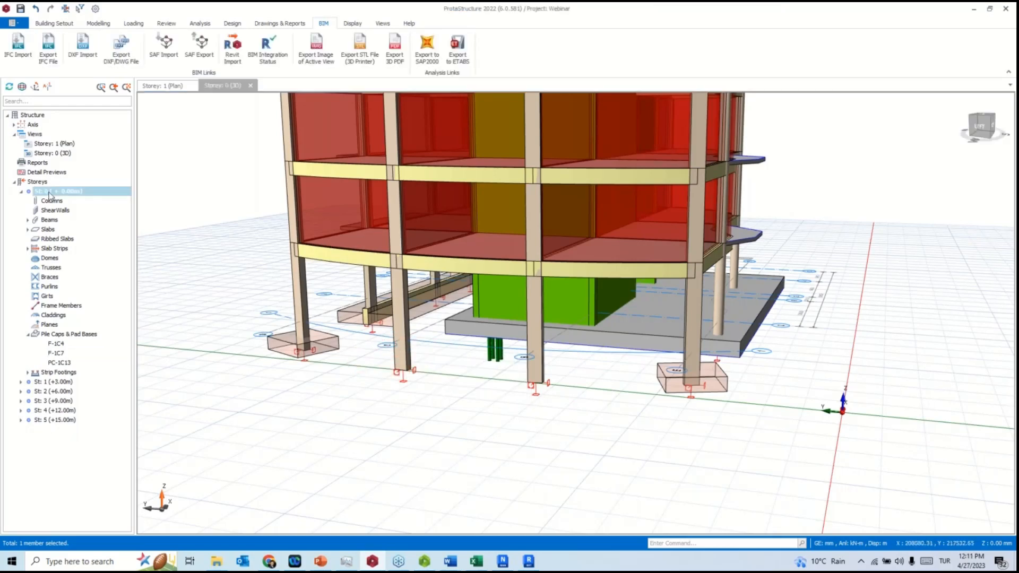
On the Storey 0 plan, insert and design a combined pad footing, 6700 x 6700 mm and 500 mm deep, under the axis 1 columns at B and C.
click(161, 87)
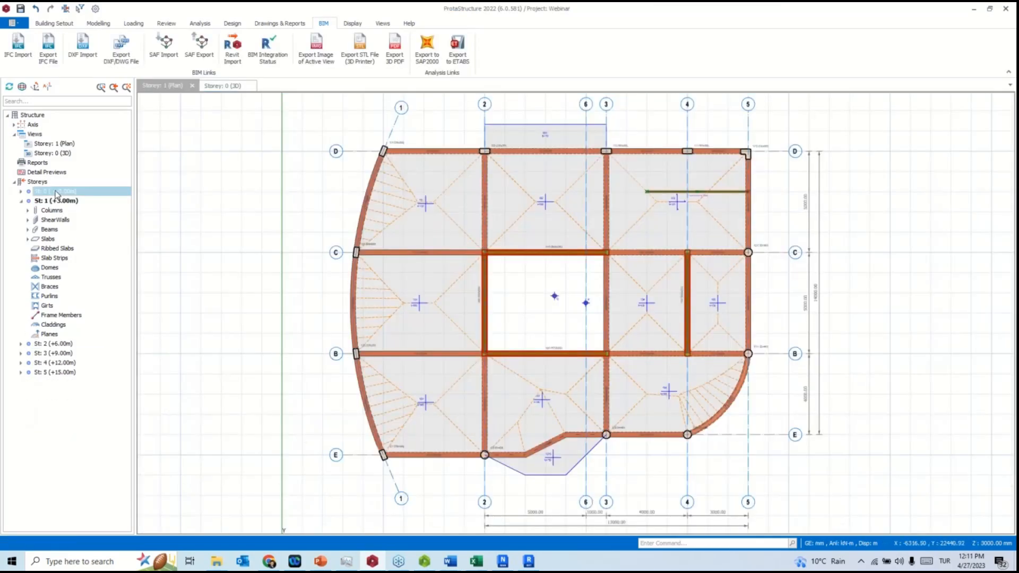
scroll(371, 273, up, 1)
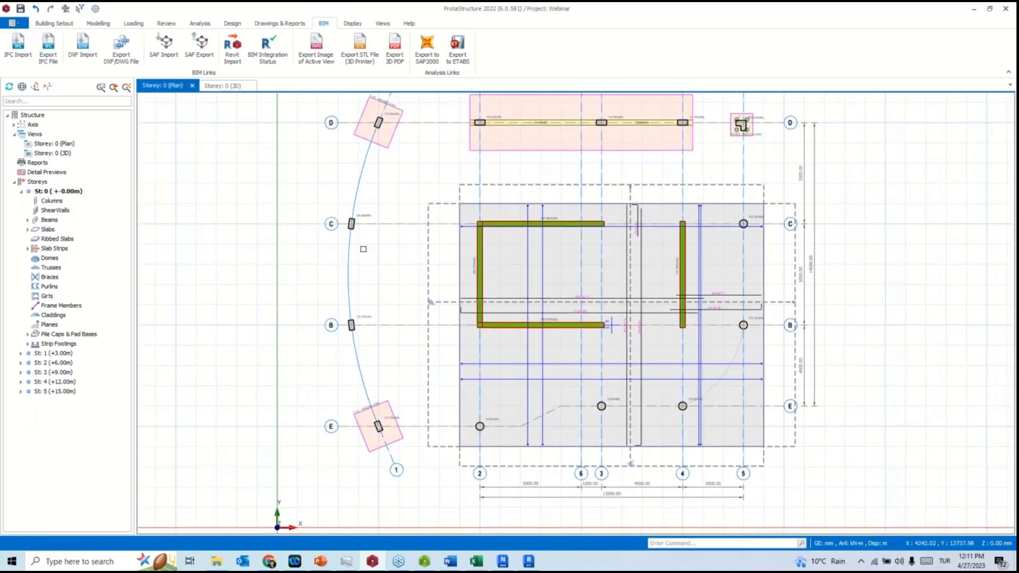
scroll(362, 234, up, 1)
click(348, 354)
right_click(371, 301)
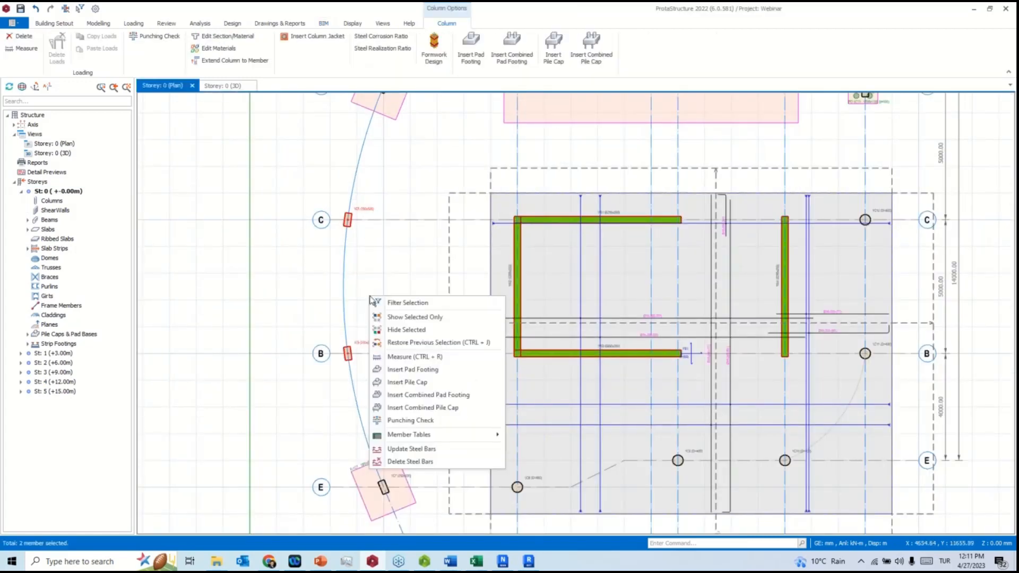
click(448, 396)
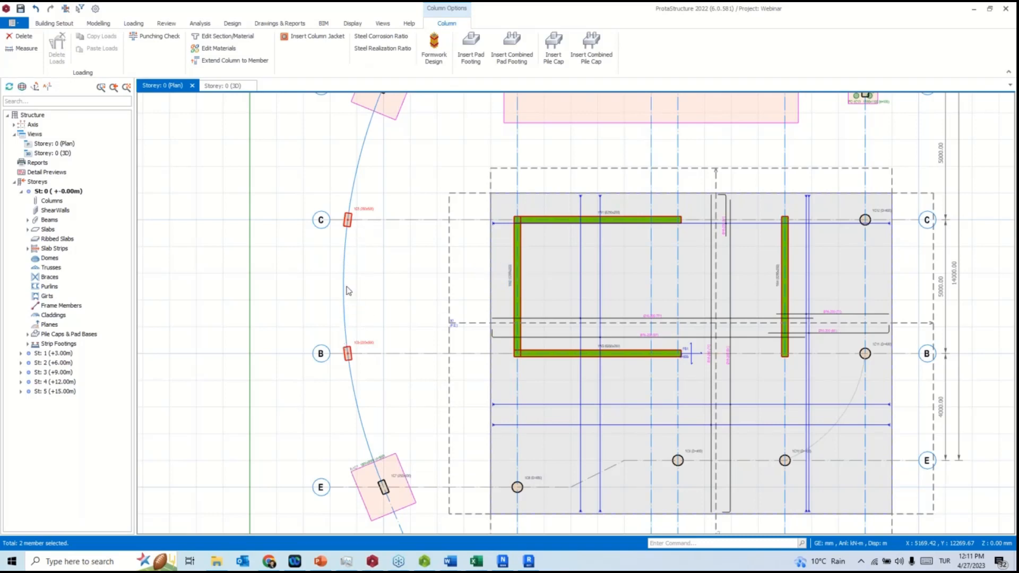
click(361, 256)
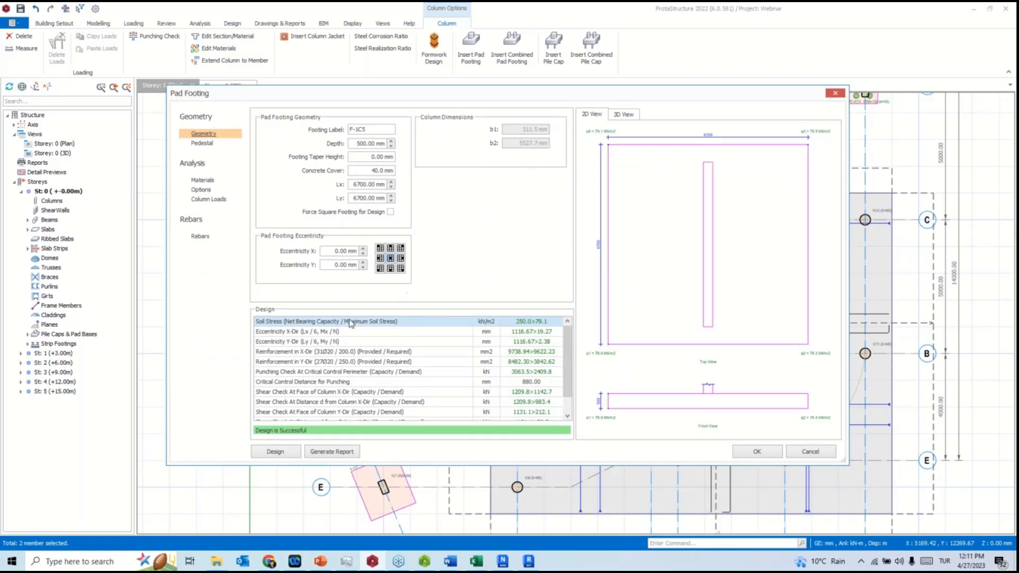
click(275, 451)
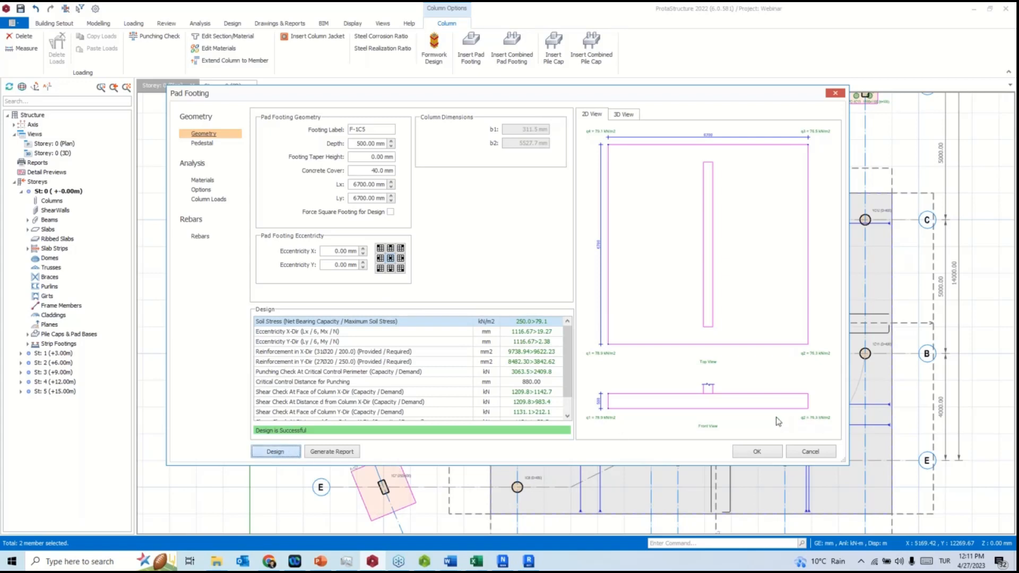
click(745, 451)
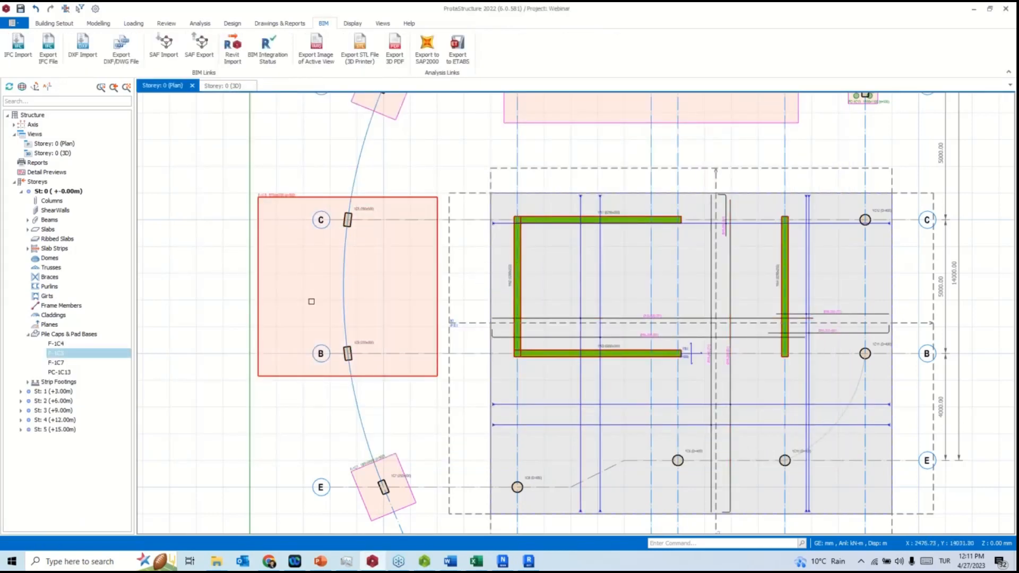
Inspect the combined pad footing under the axis 1 columns at B and C, and clear its selection.
scroll(355, 256, up, 3)
scroll(348, 251, down, 2)
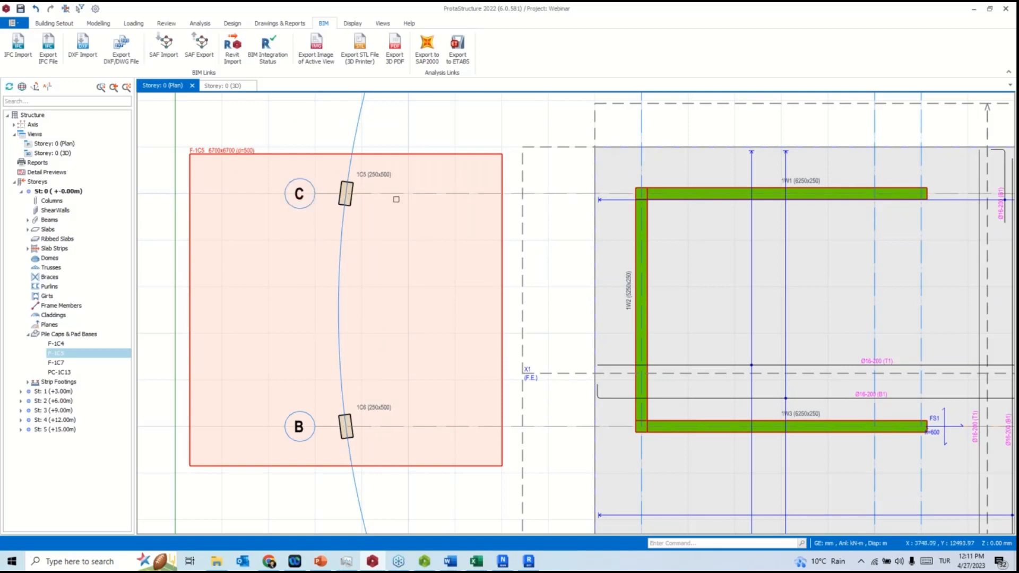
mouse_move(404, 195)
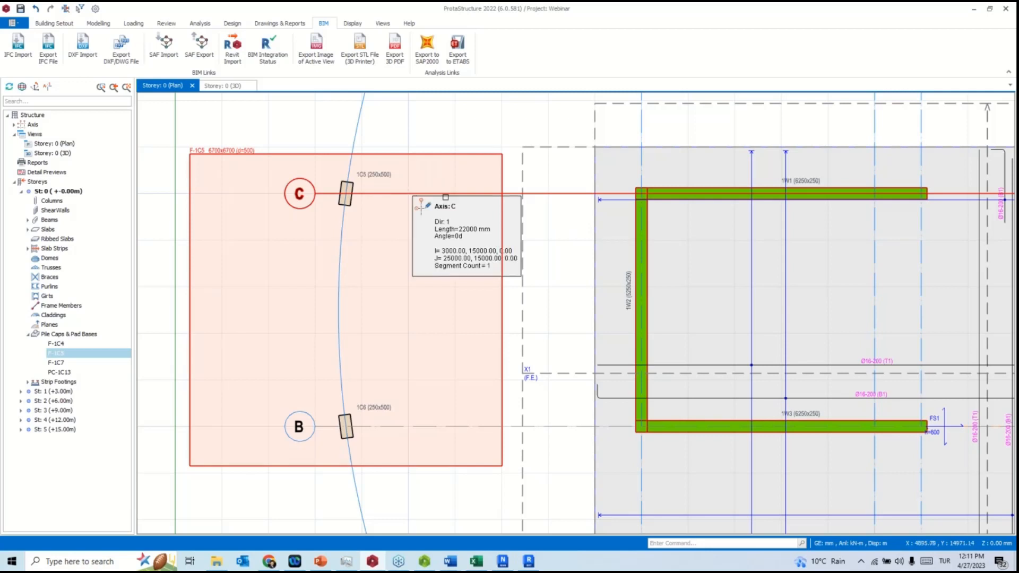
key(Escape)
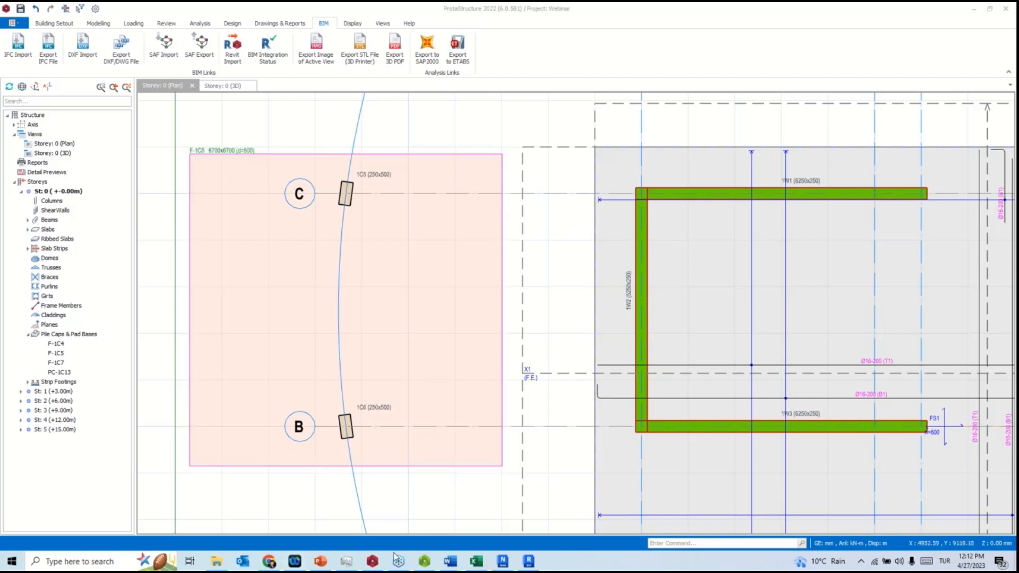
Launch ProtaDetails for the Webinar project, saving the model changes when asked.
click(373, 562)
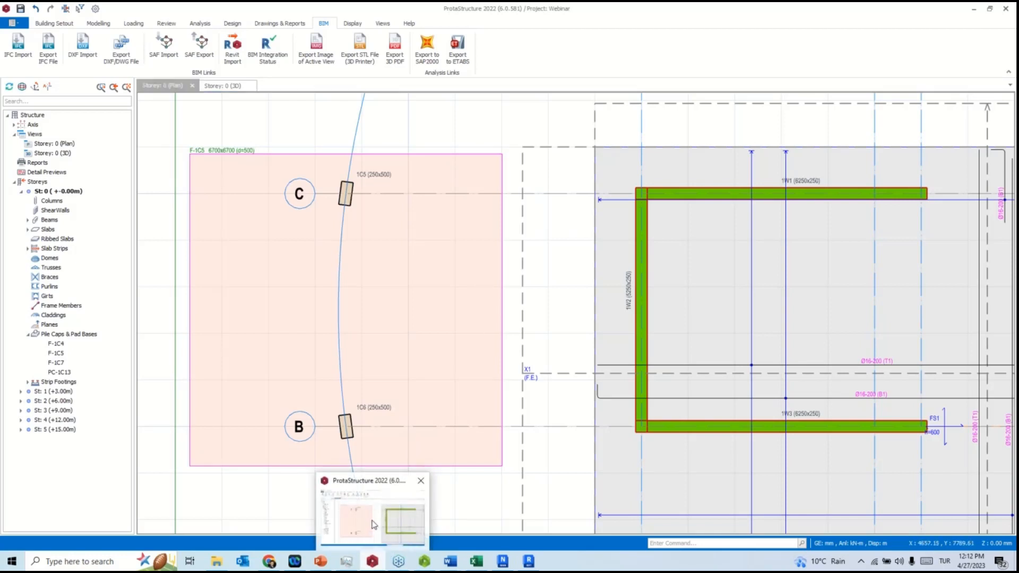
click(291, 23)
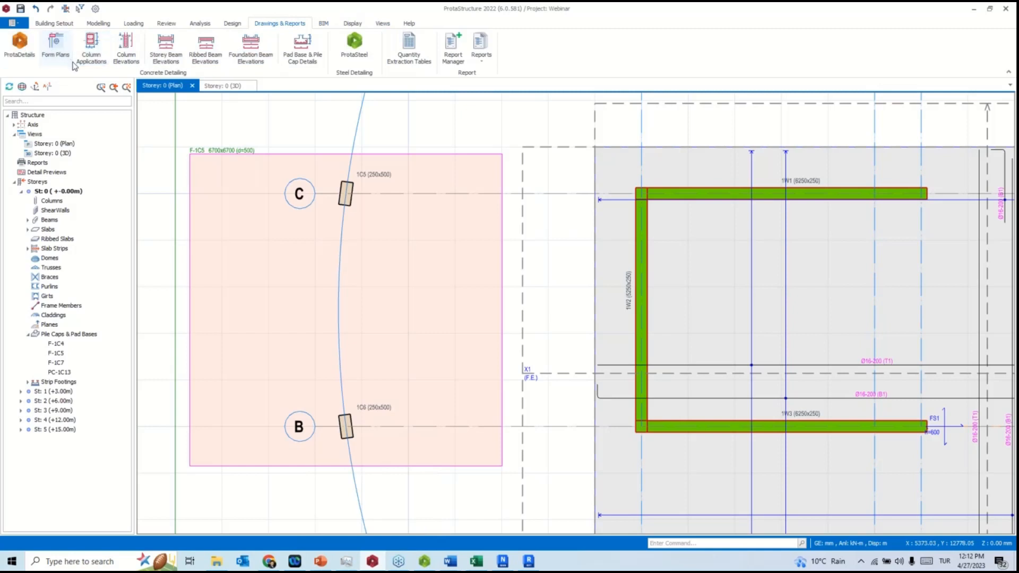
click(90, 60)
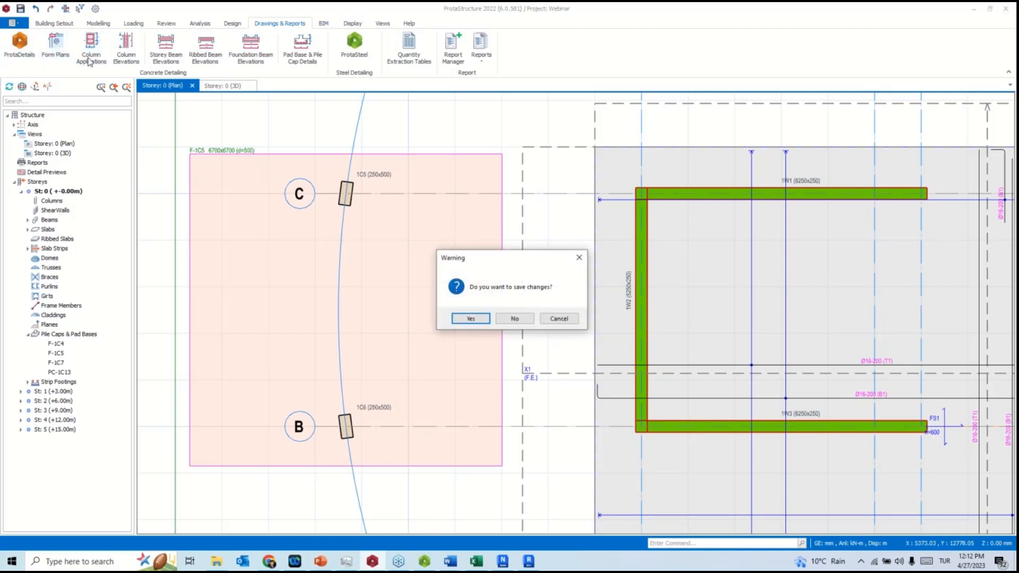
click(513, 319)
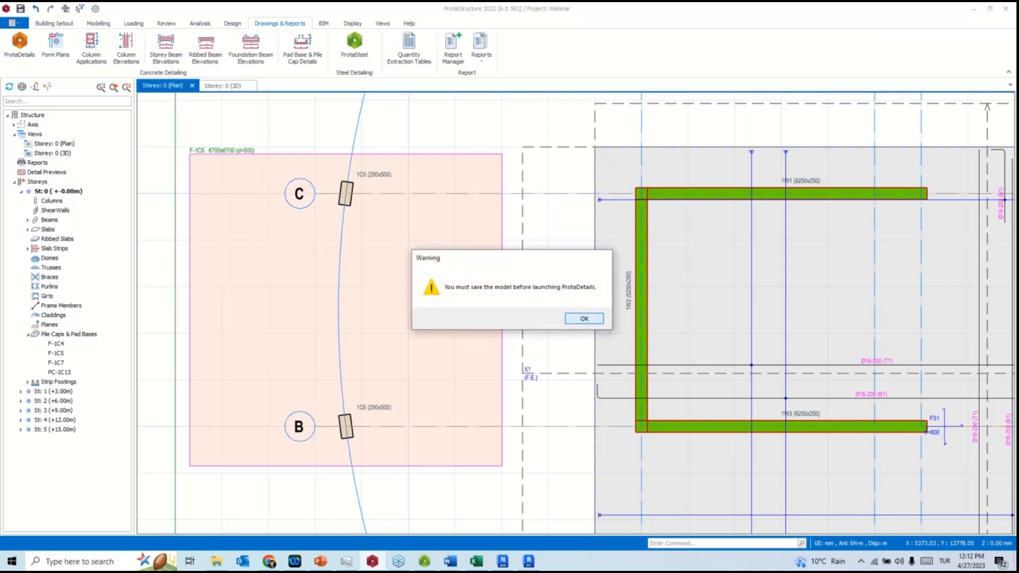
click(579, 319)
click(28, 48)
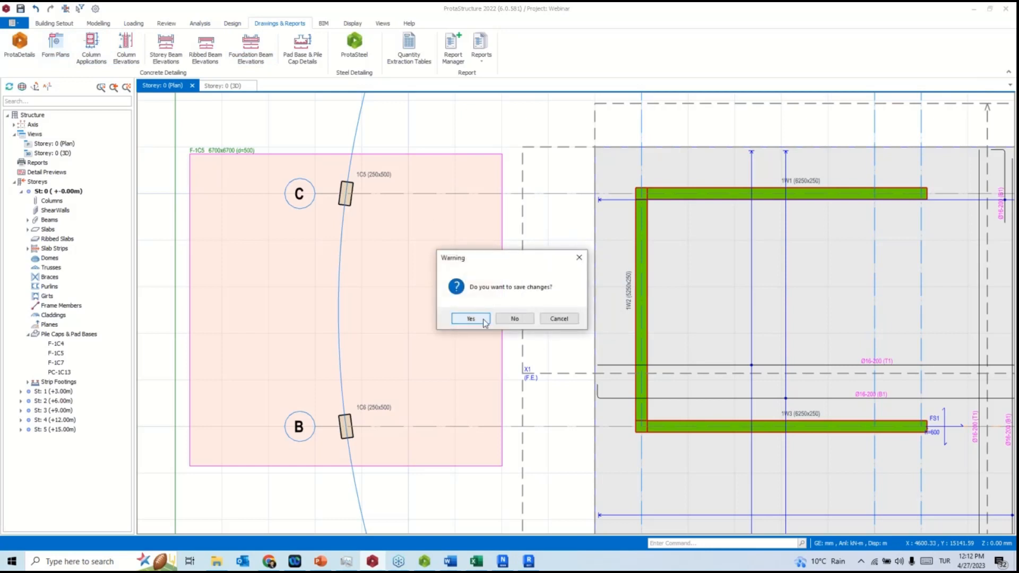
click(471, 318)
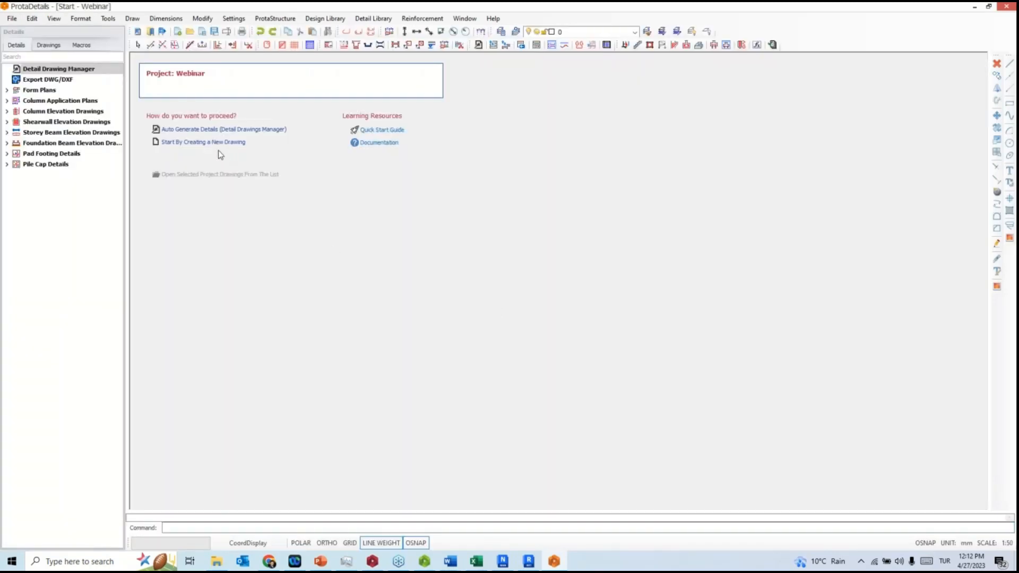
Look over the form plan and column application options for automatic detail generation, and close them without drawing.
click(182, 129)
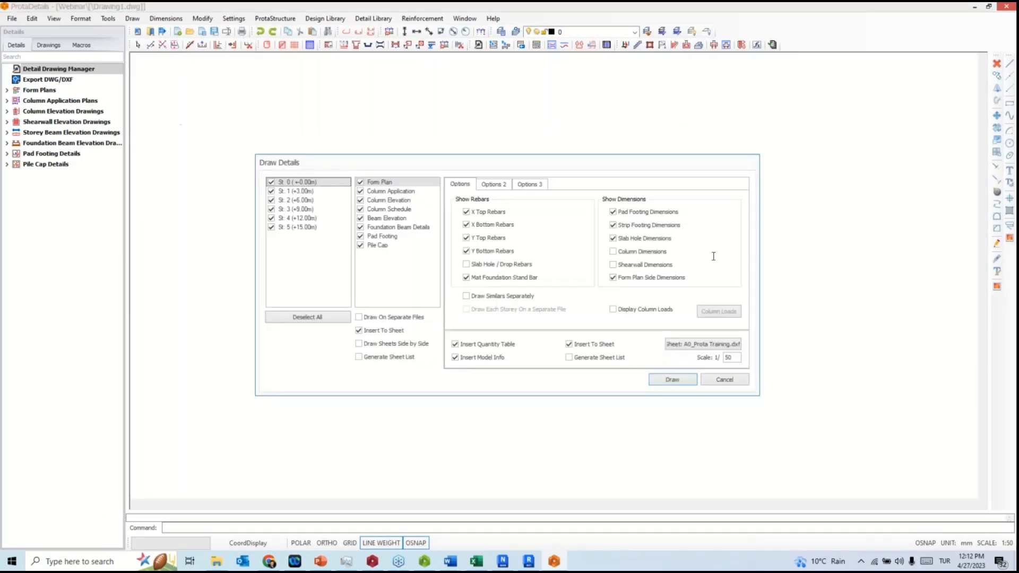
click(366, 192)
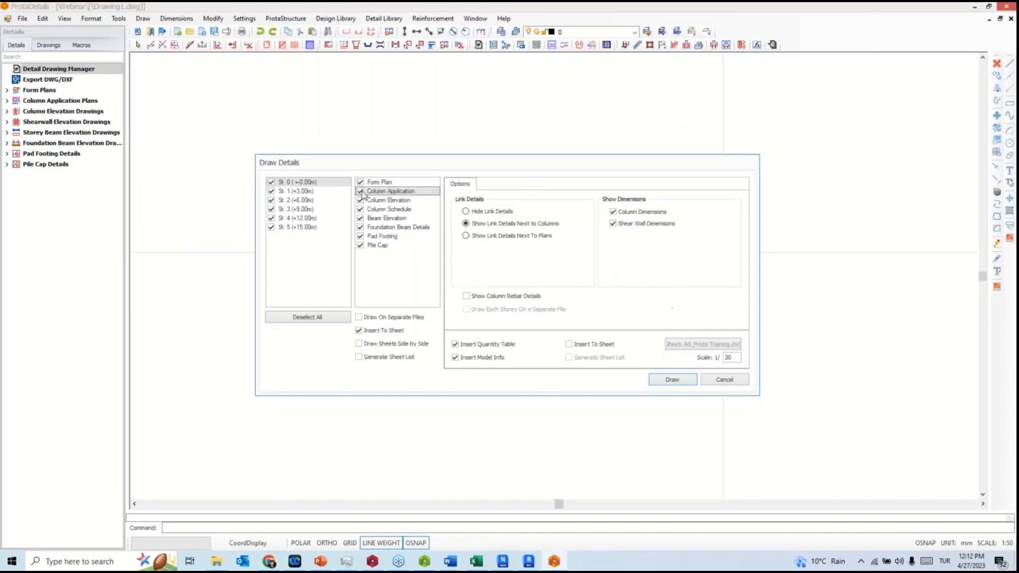
click(720, 379)
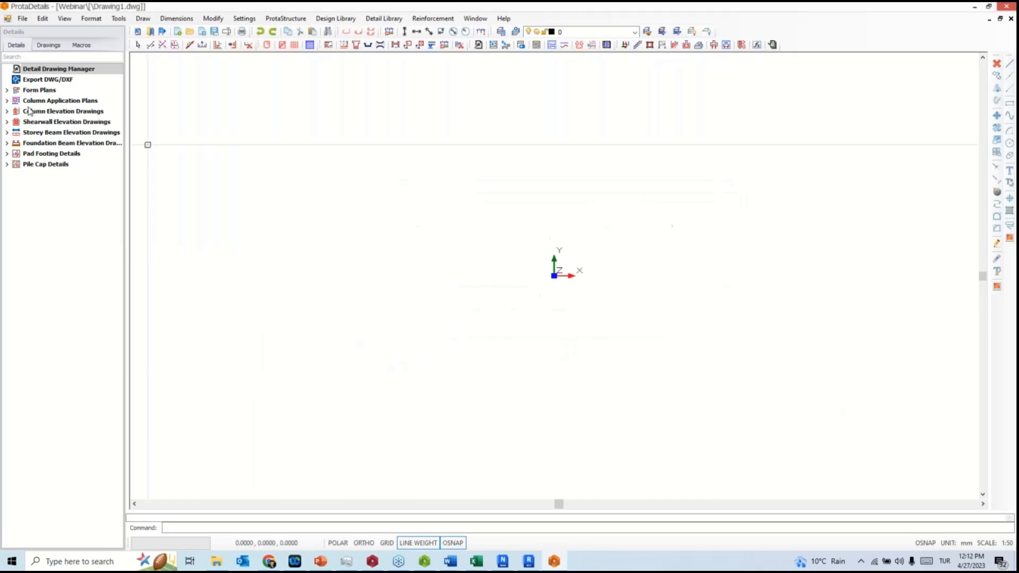
Draw the St: 1 (+3.00m) form plan with the default options and place it in the drawing beside the origin.
click(7, 90)
click(51, 111)
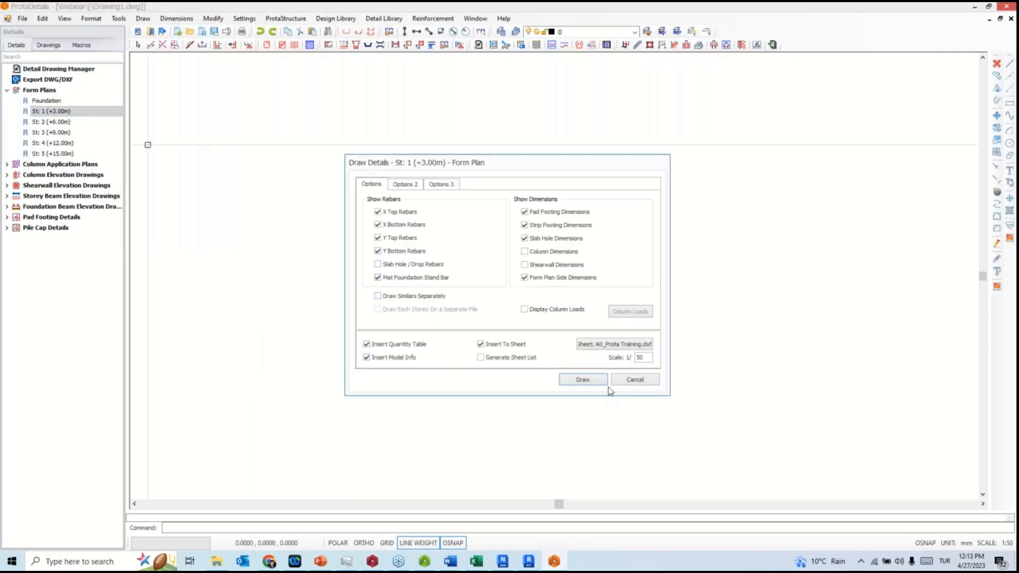
click(590, 381)
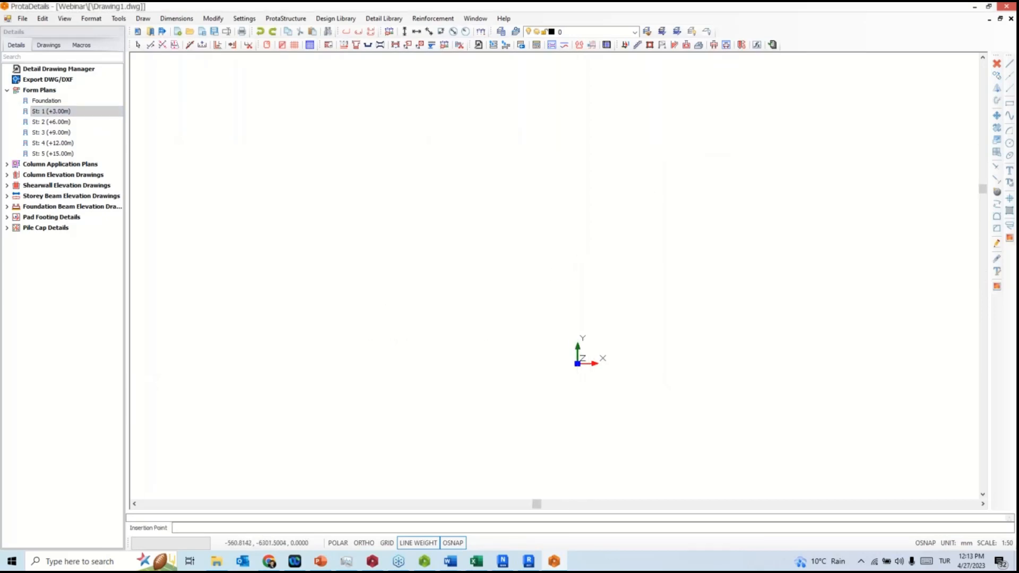
click(640, 349)
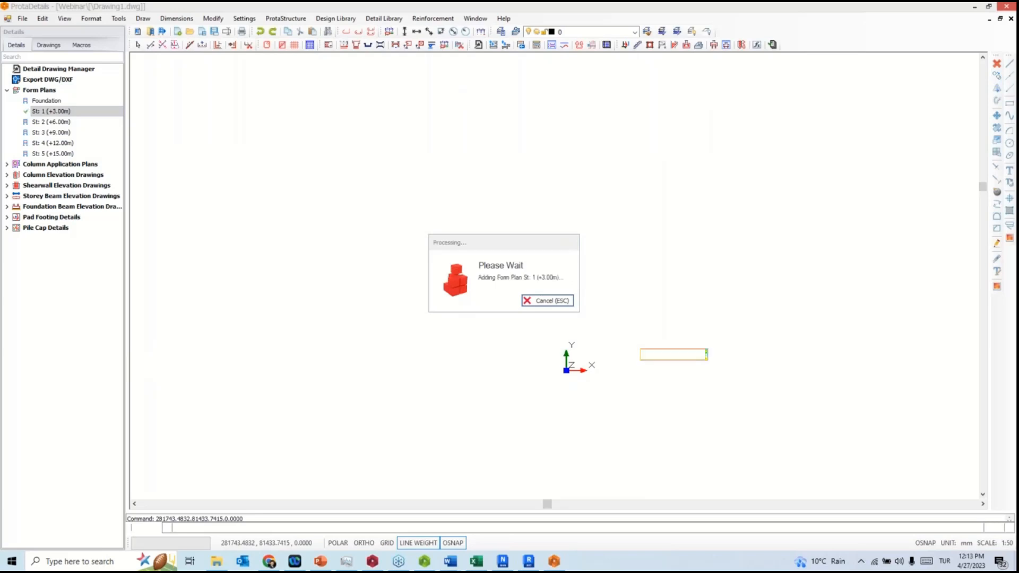
scroll(484, 154, up, 4)
scroll(690, 371, down, 6)
scroll(690, 297, down, 2)
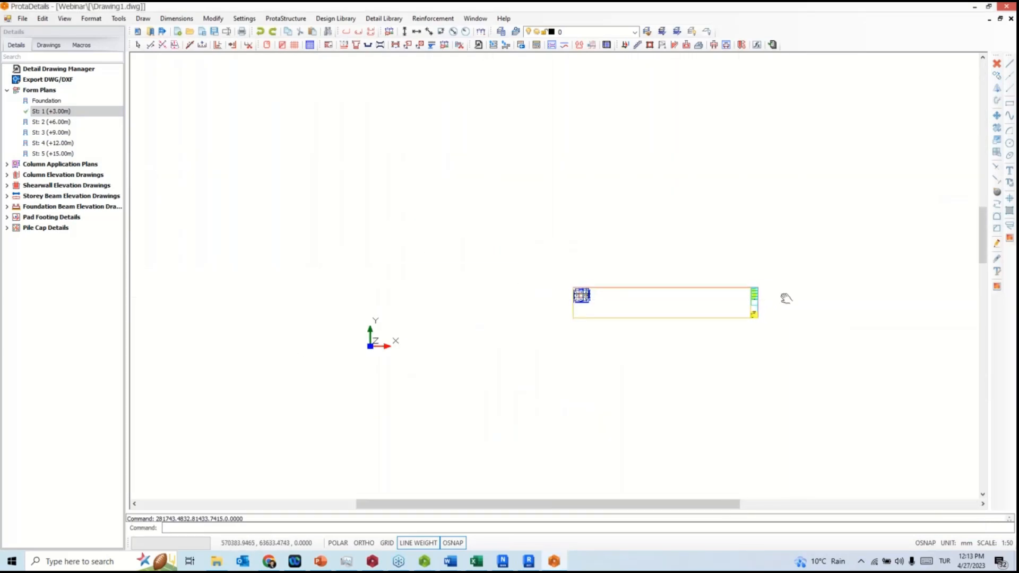
Open the Scales settings in the ProtaDetails options.
click(298, 21)
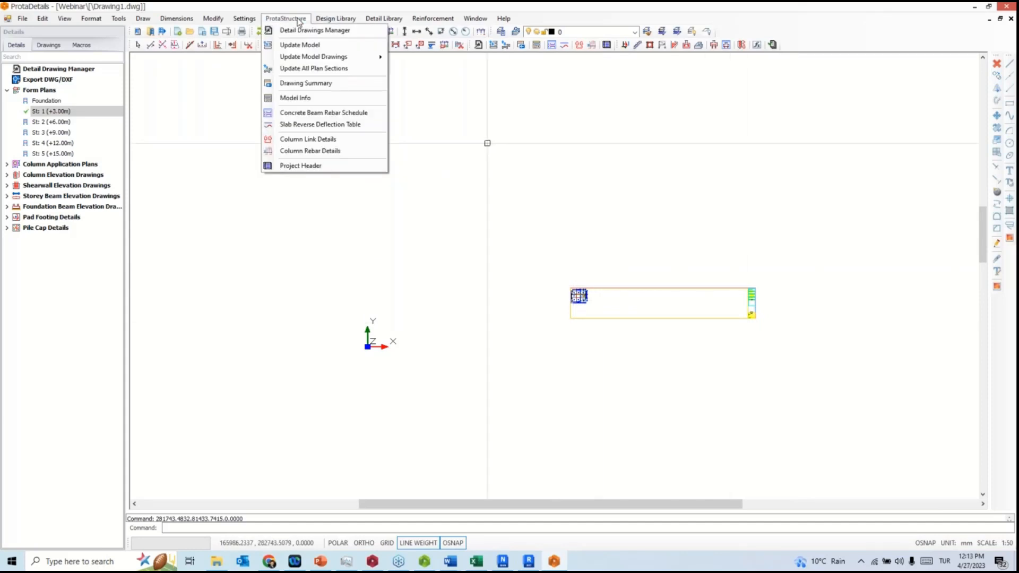
mouse_move(244, 18)
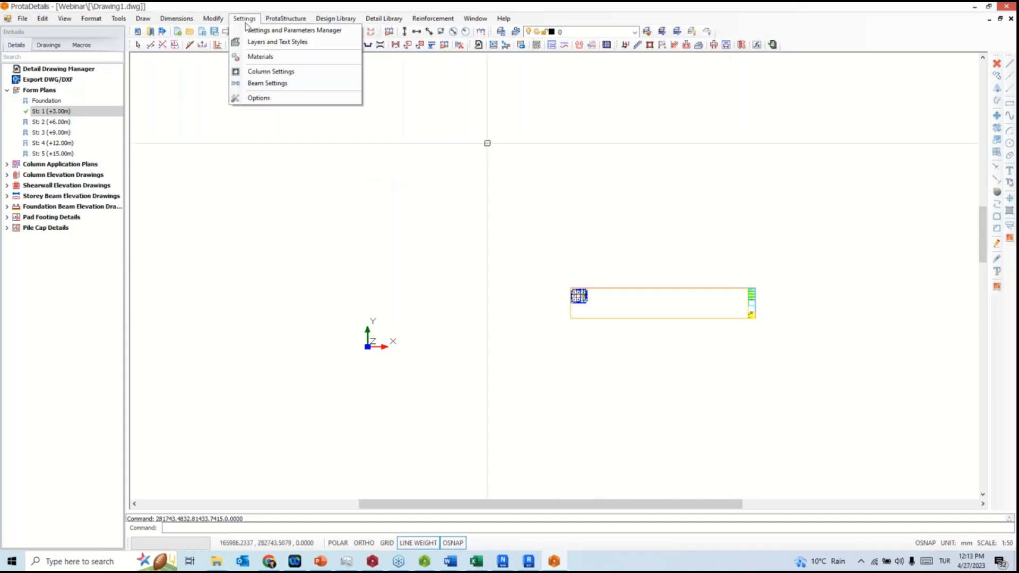
click(280, 96)
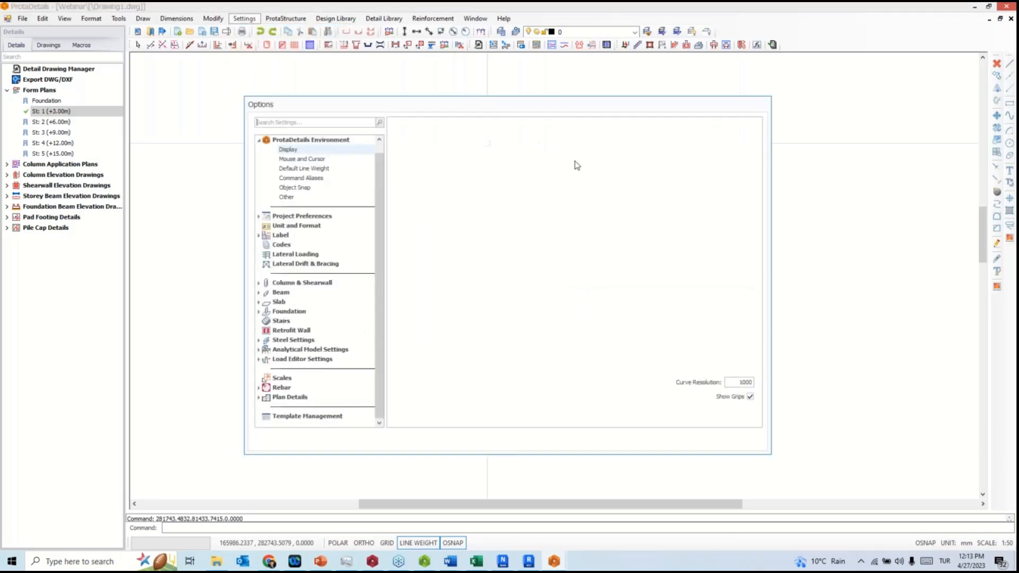
drag(585, 109, 789, 84)
click(487, 352)
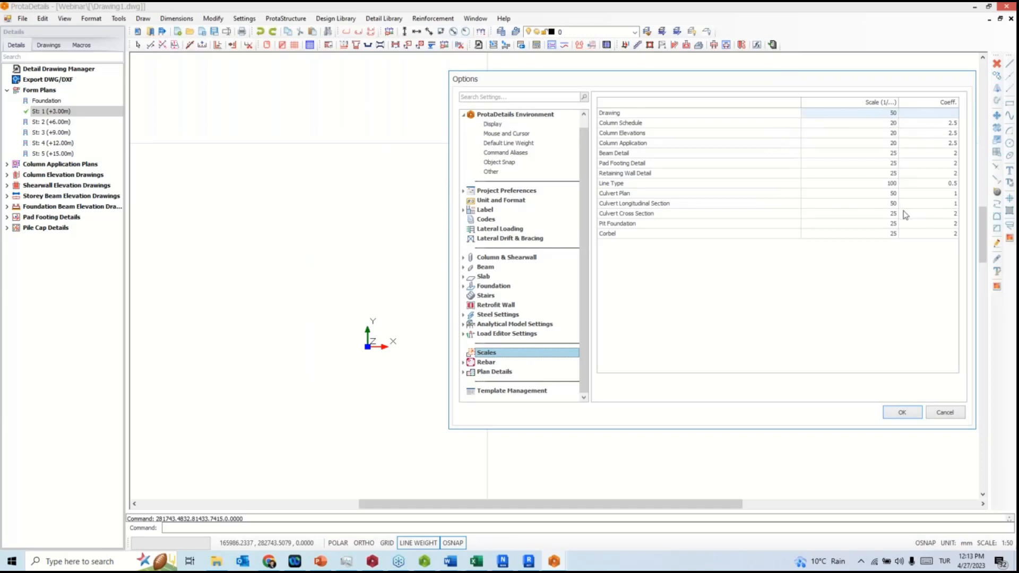
click(936, 113)
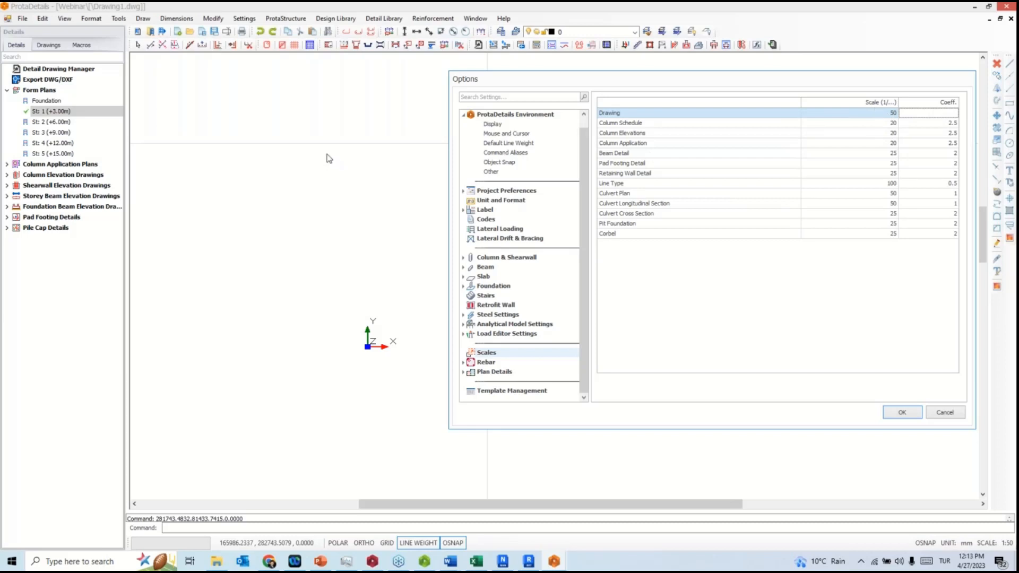
Set the Drawing scale to 1/100 and apply the options.
click(893, 113)
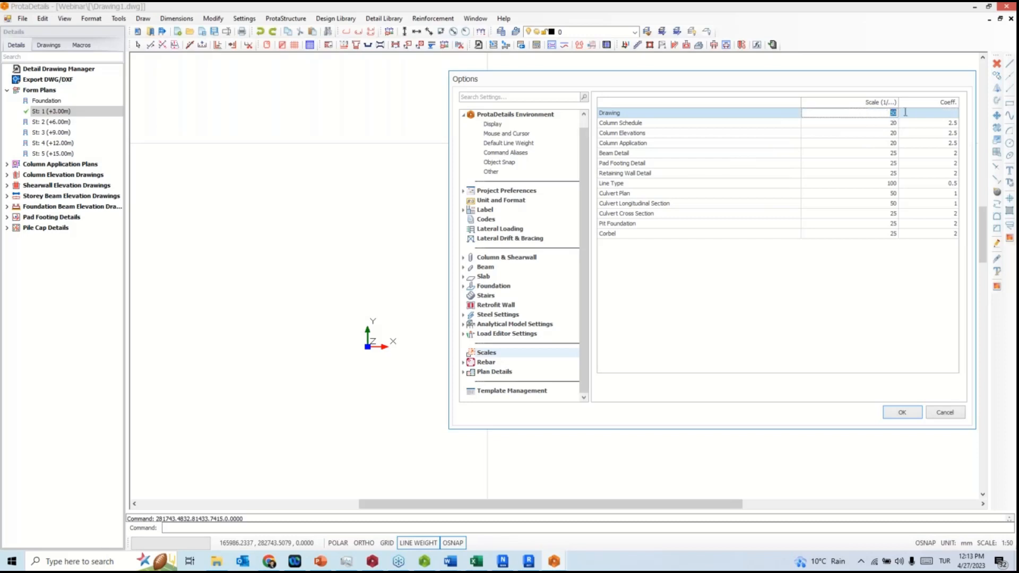
text(100)
key(Return)
double_click(887, 114)
text(01)
click(891, 134)
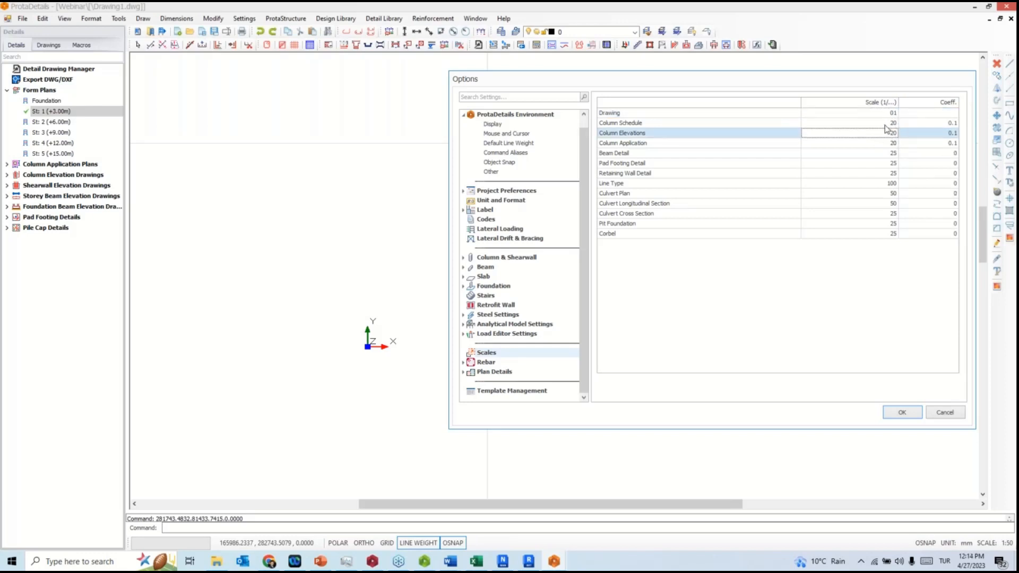
click(885, 124)
double_click(882, 113)
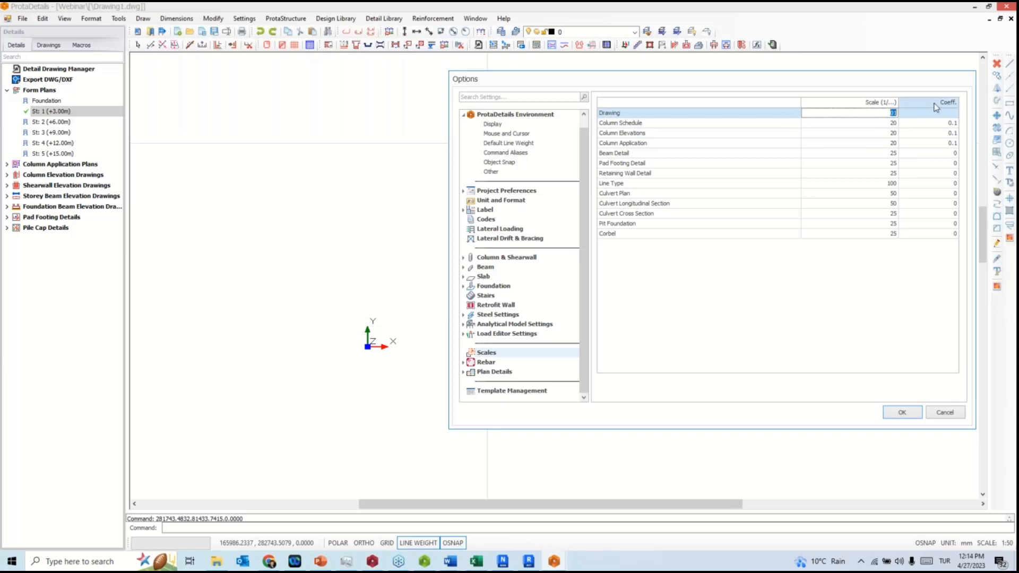
text(50)
key(BackSpace)
key(BackSpace)
text(100)
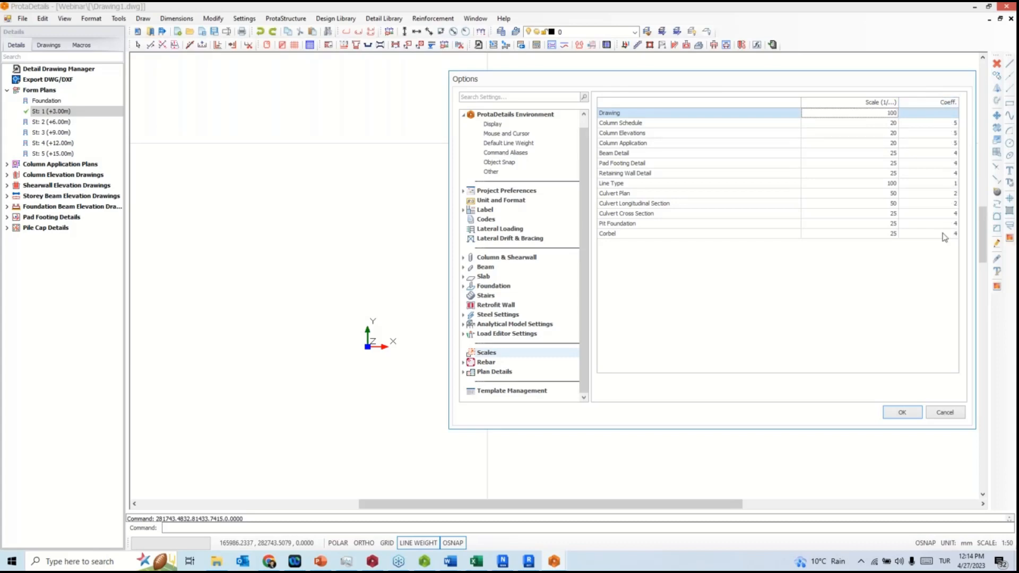
click(901, 412)
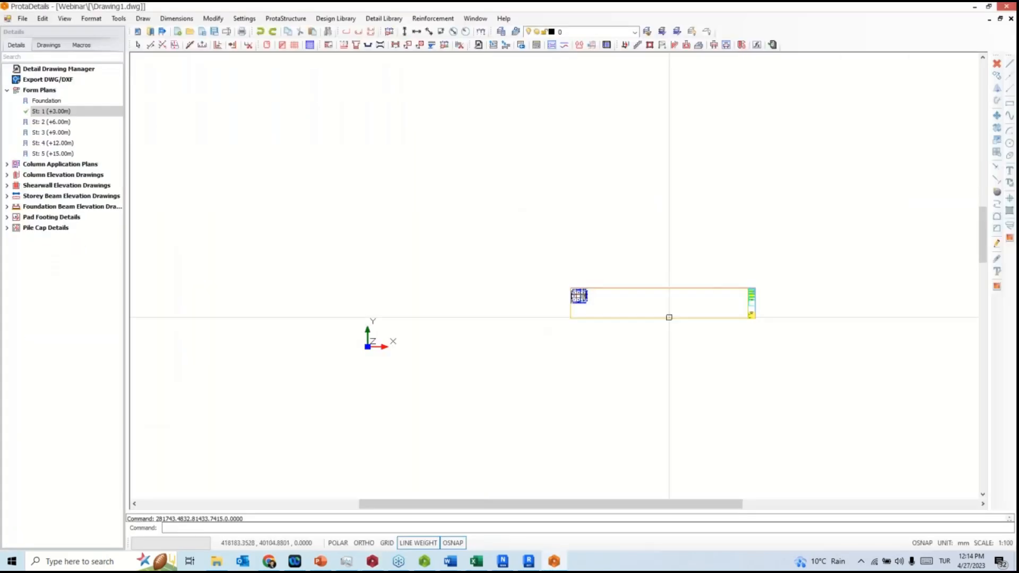
Examine the St: 1 form plan's beams, columns, shear walls and labels, close up and as a whole.
scroll(669, 316, up, 3)
scroll(484, 285, up, 8)
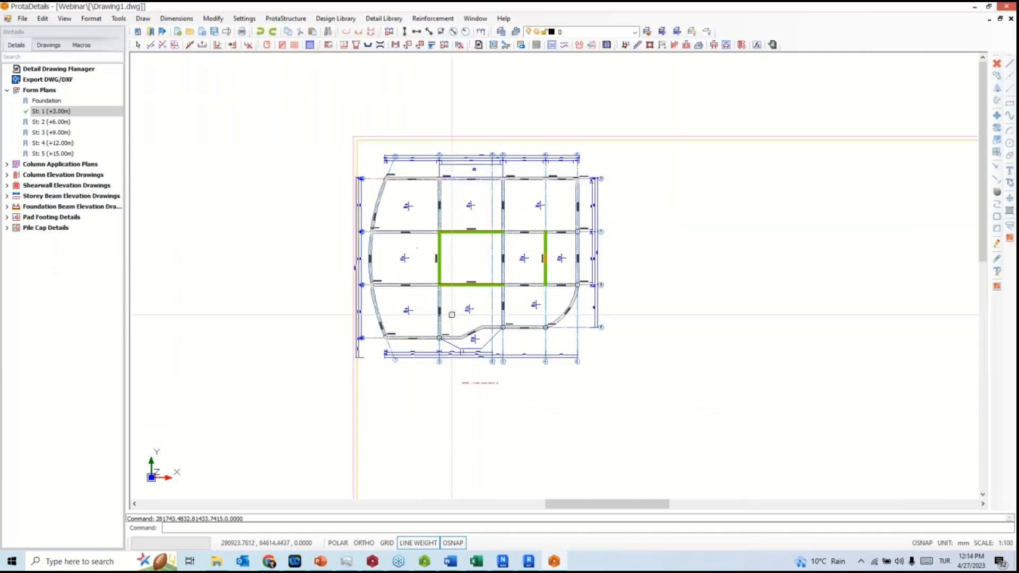
scroll(470, 329, up, 3)
scroll(472, 334, down, 3)
middle_drag(478, 337, 564, 404)
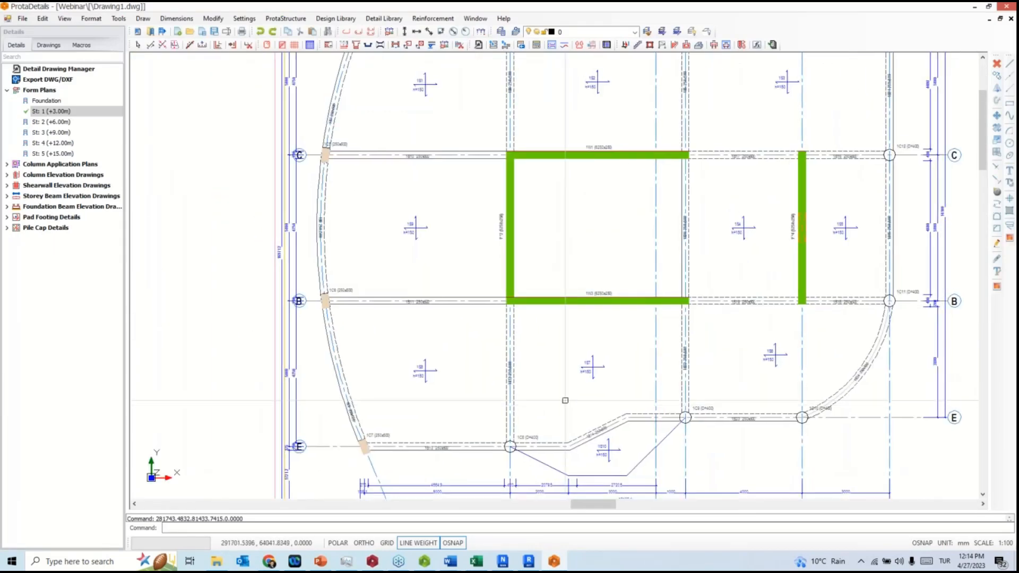
scroll(570, 383, down, 3)
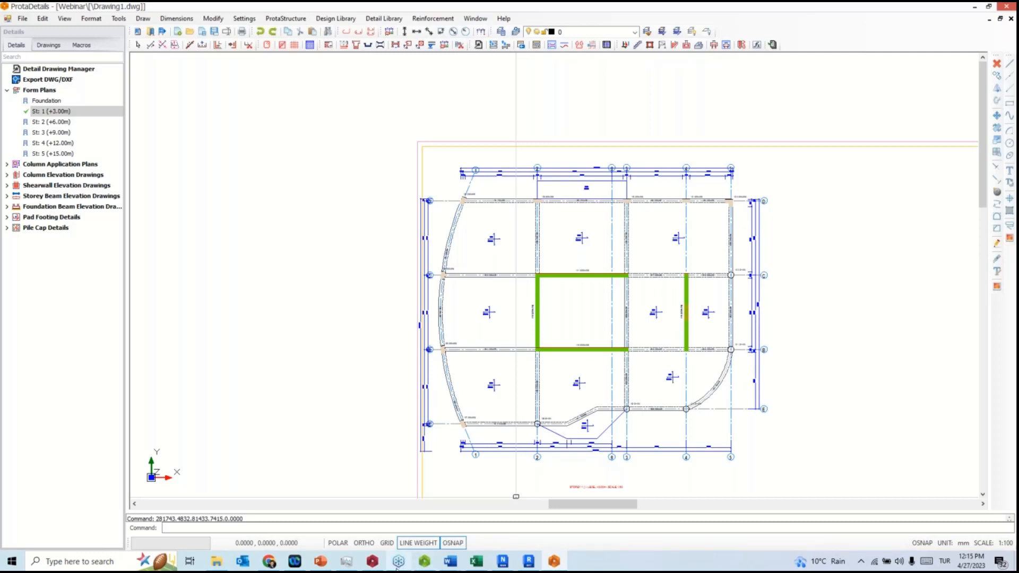
Switch to ProtaStructure and open the St: 5 (+15.00m) plan around steel column 5C4.
mouse_move(397, 568)
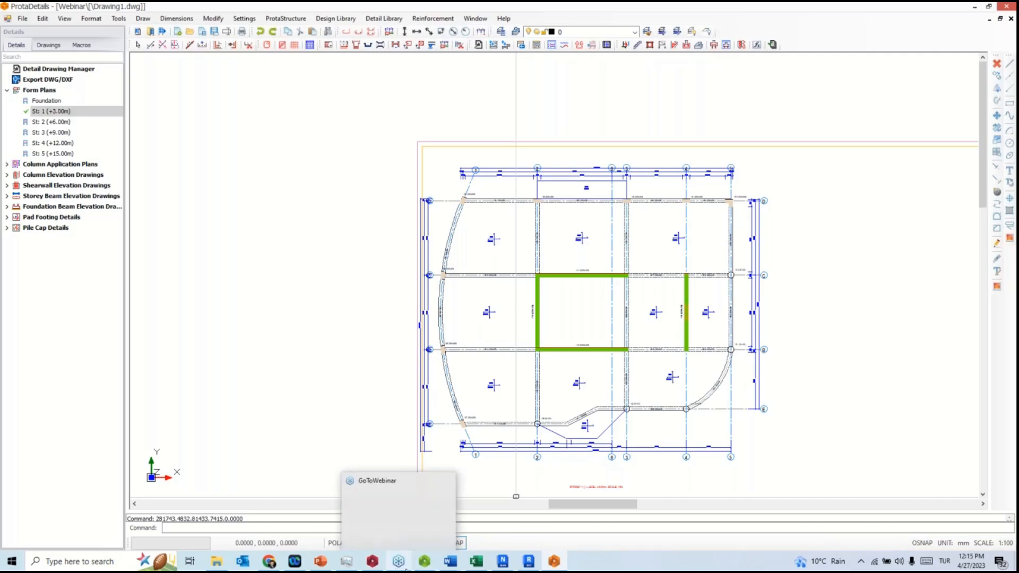
click(373, 562)
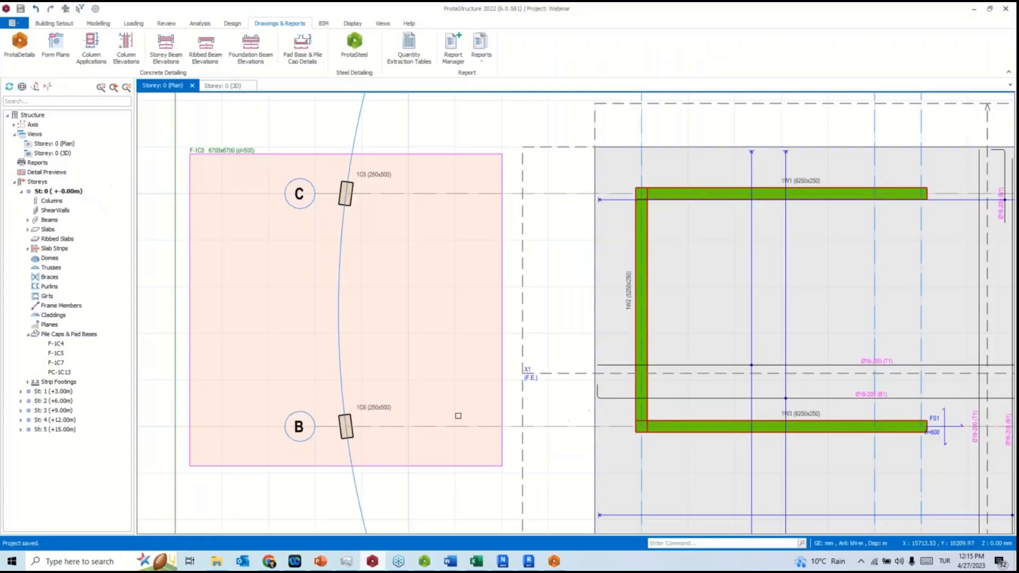
double_click(46, 429)
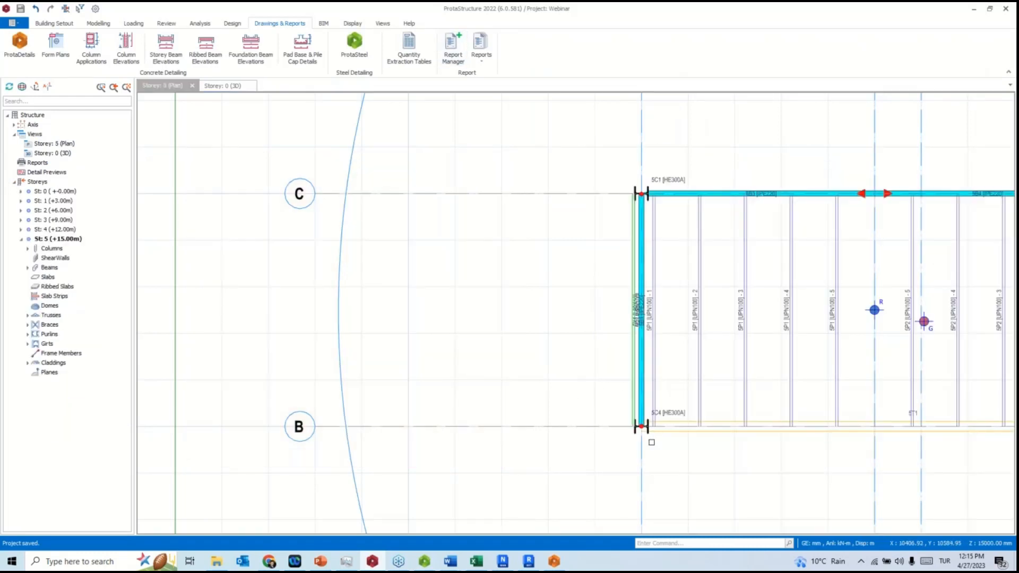
scroll(644, 424, up, 3)
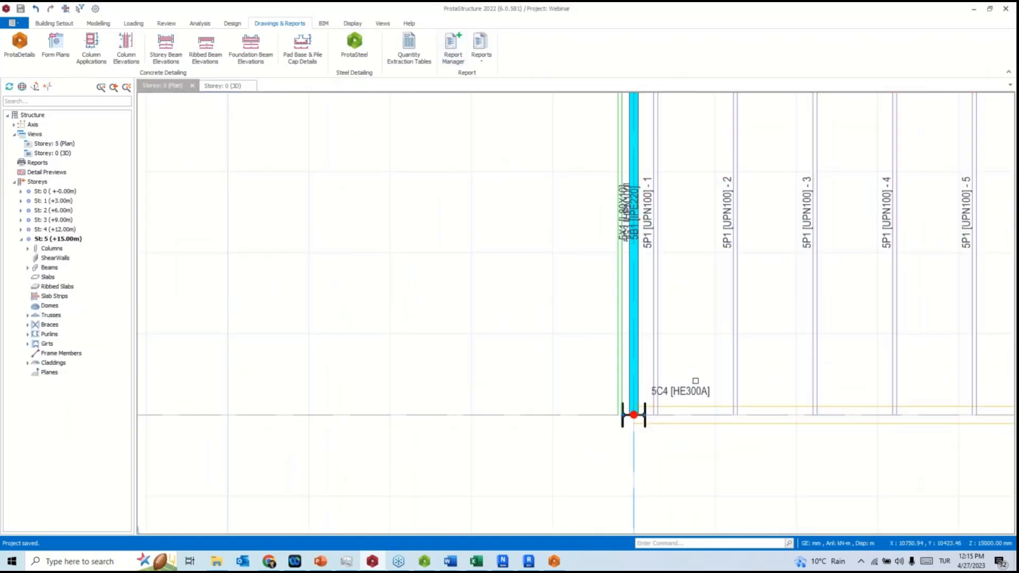
middle_drag(695, 384, 680, 404)
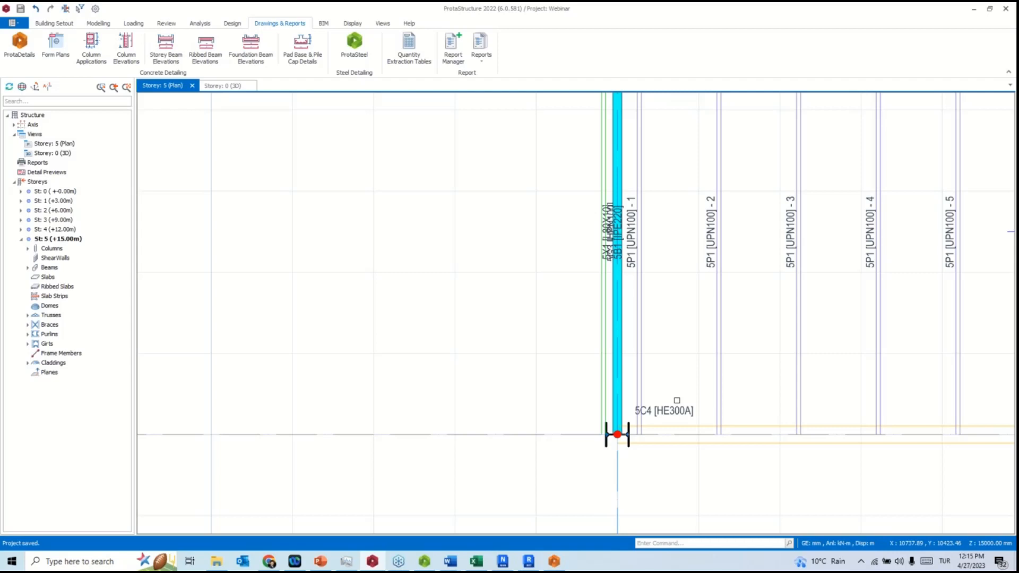
Examine the commands available for steel beam 5B1 beside column 5C4, then clear the selection.
click(622, 357)
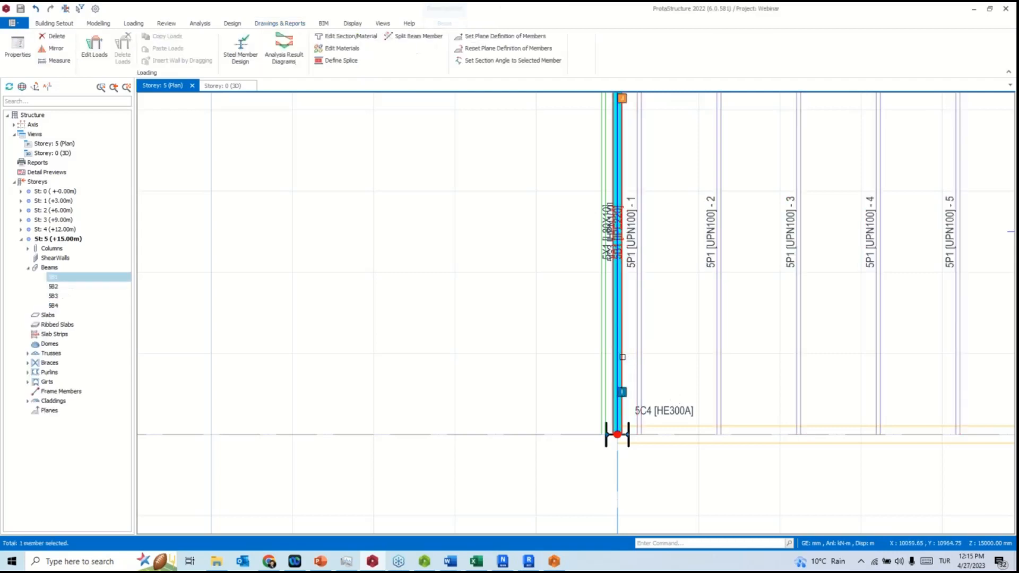
right_click(623, 357)
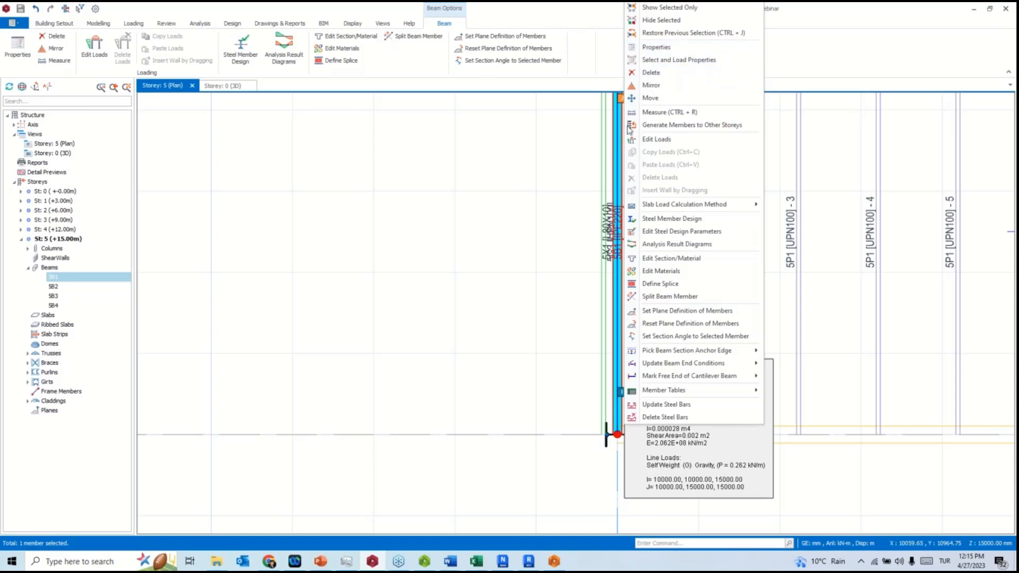
click(546, 224)
key(Escape)
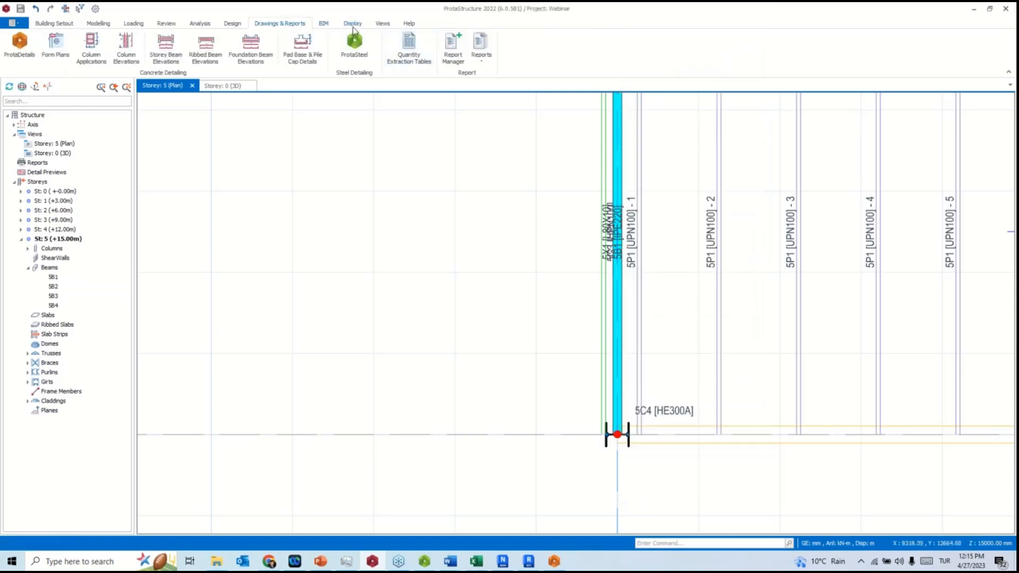
Open the steel design of truss 5T1 and run the design check on all its members.
click(232, 23)
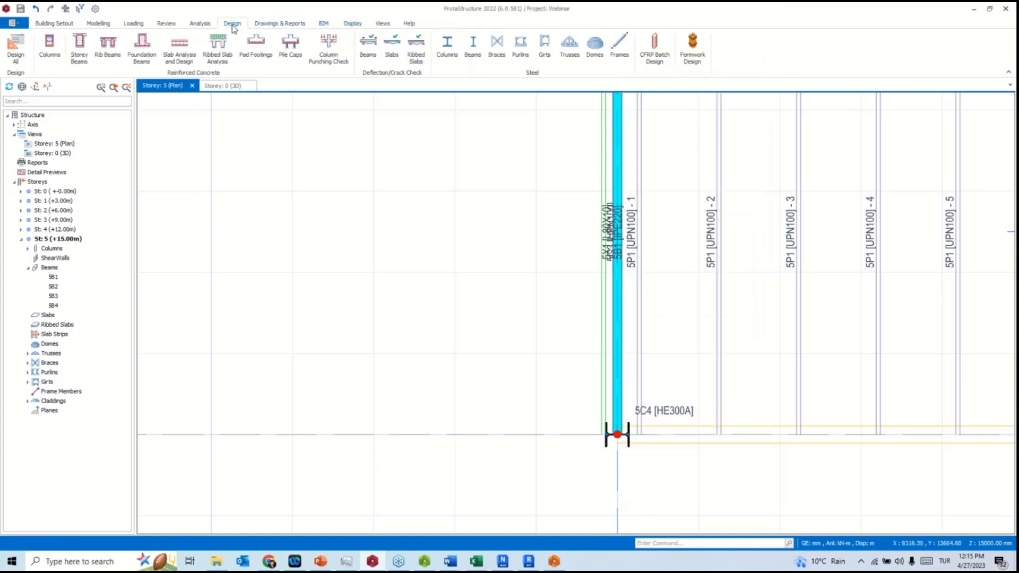
click(374, 55)
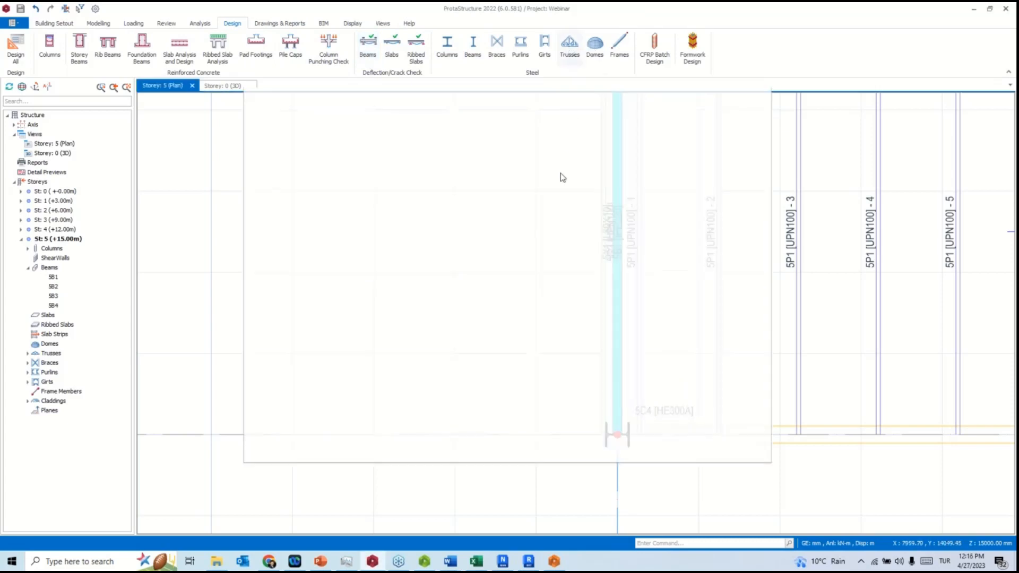
drag(476, 100, 673, 151)
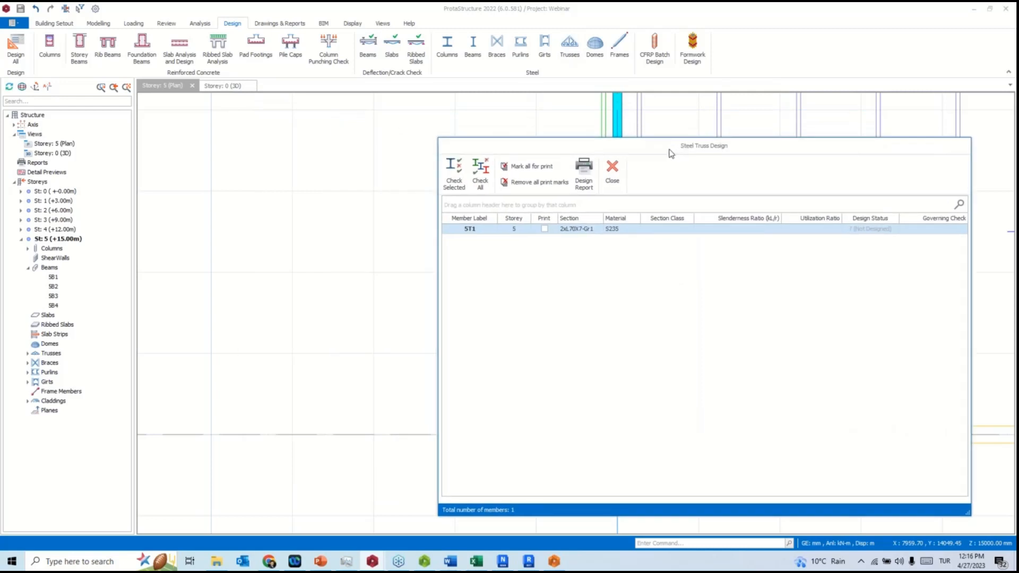
double_click(481, 235)
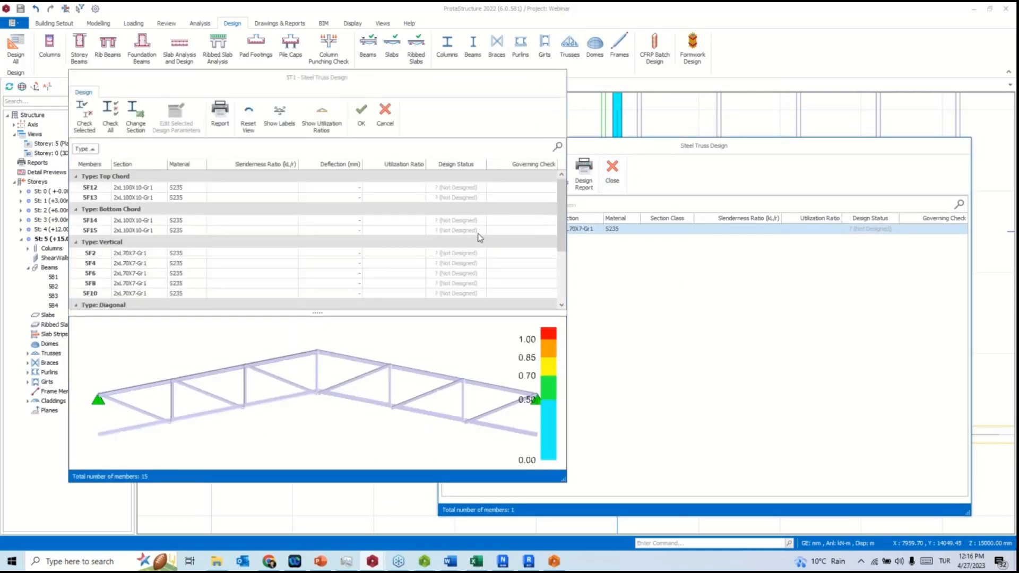
drag(461, 93, 782, 94)
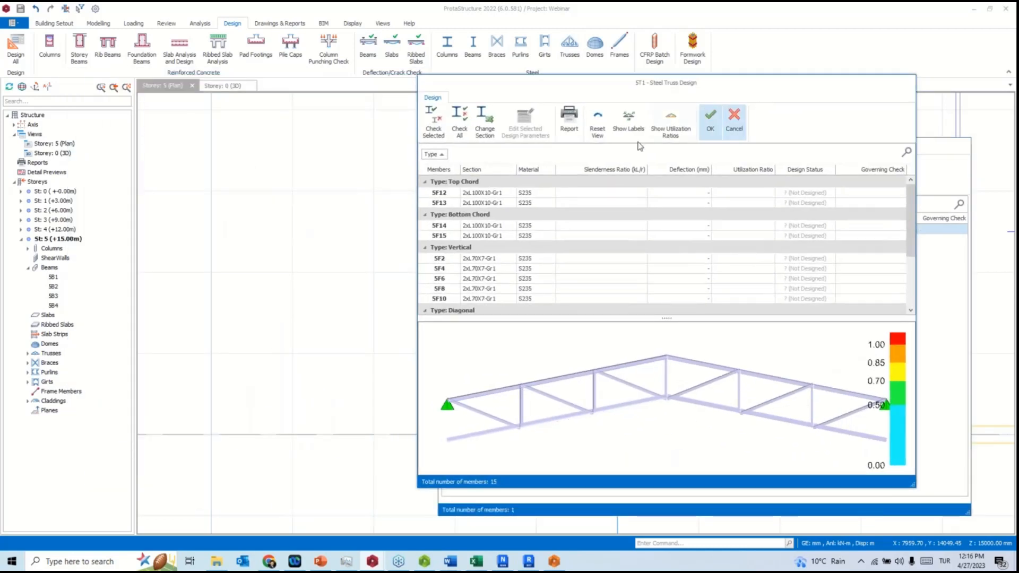
click(459, 121)
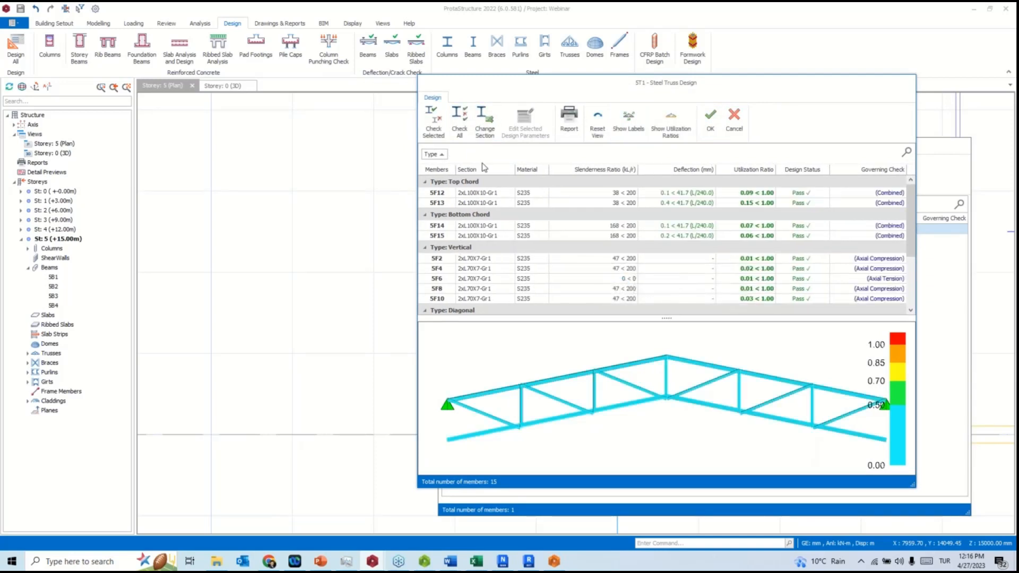
Show the manual buckling parameters in the design of top chord member 5F12, then cancel out of the truss design.
double_click(466, 195)
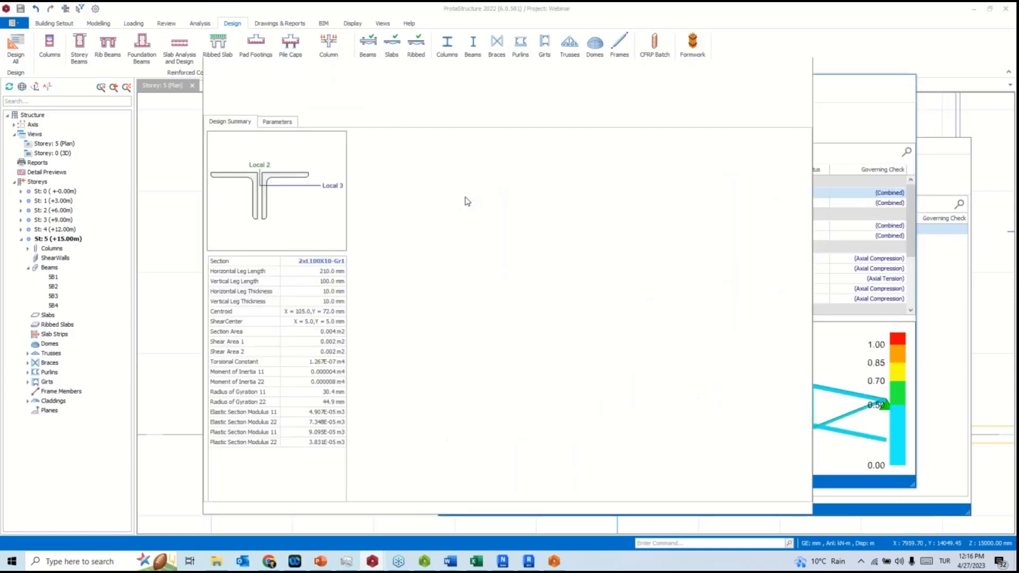
drag(553, 70, 748, 75)
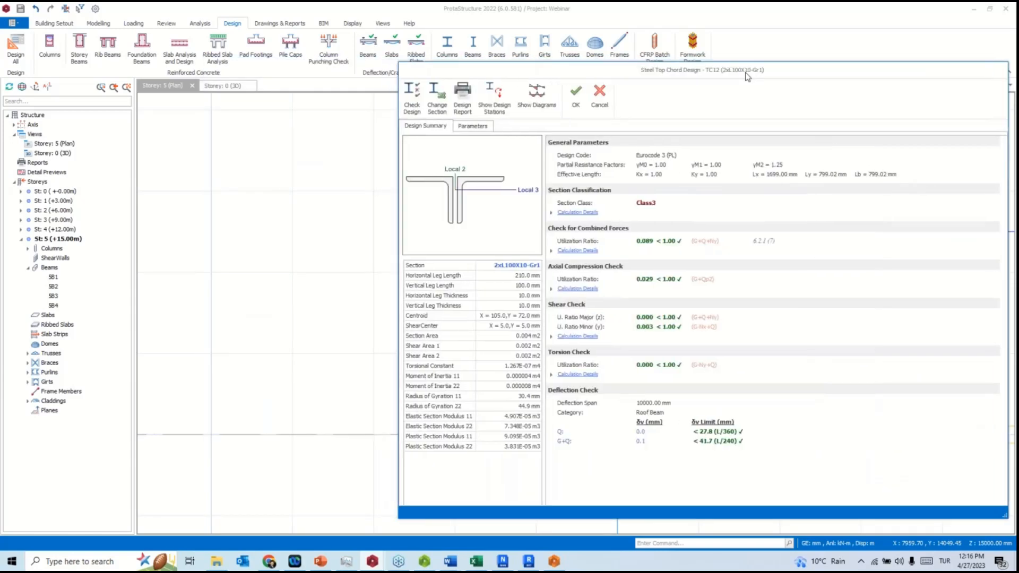
click(467, 129)
click(451, 173)
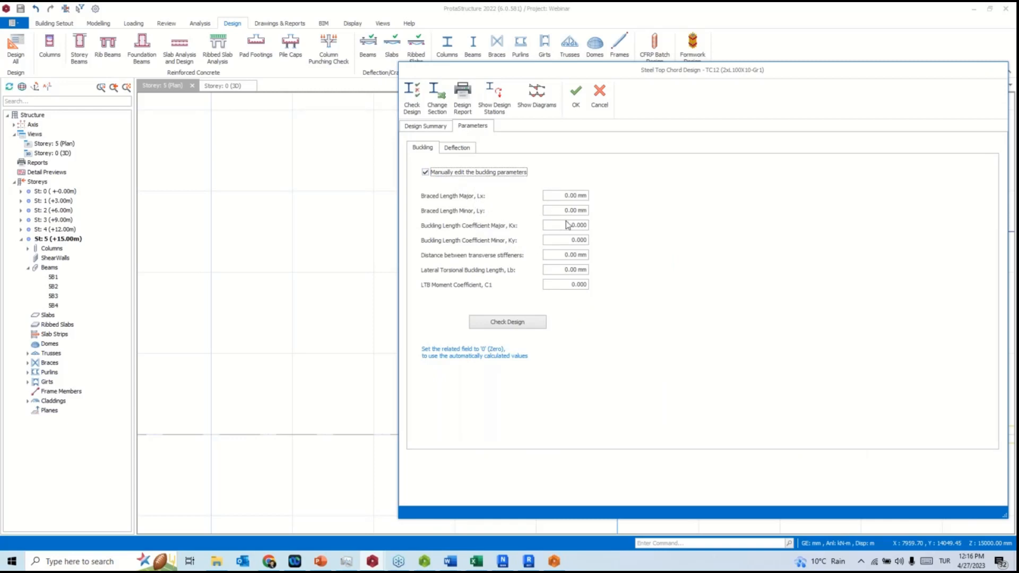
click(599, 99)
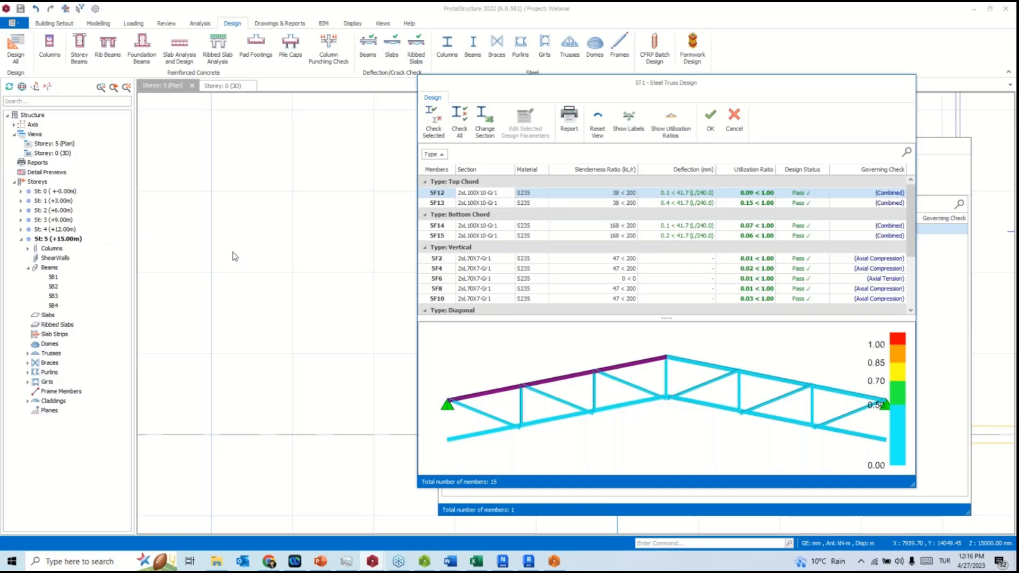
click(734, 116)
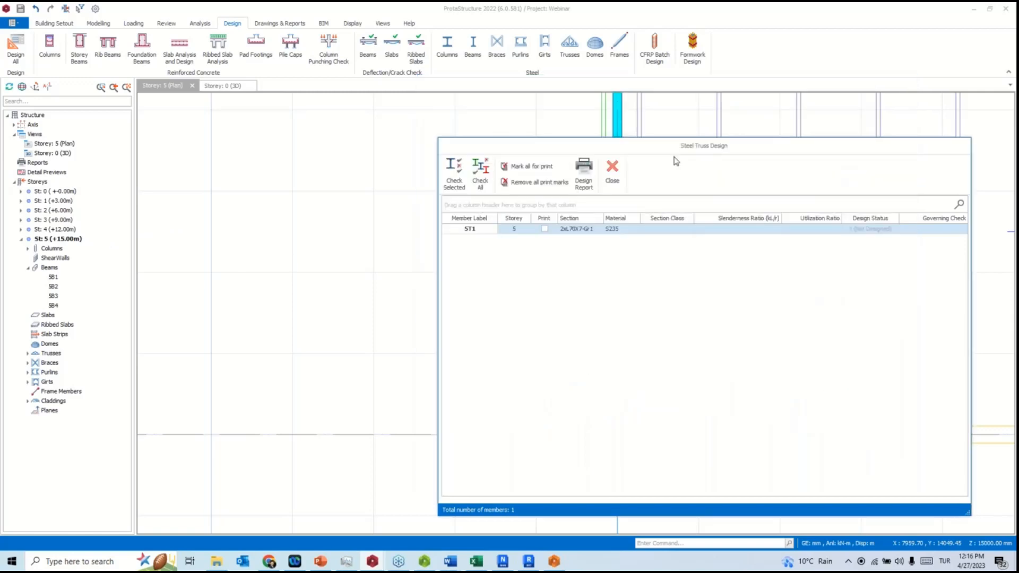
click(616, 172)
Open the St: 1 (+3.00m) plan and view the whole floor.
scroll(529, 222, down, 2)
scroll(530, 222, down, 5)
middle_drag(607, 205, 534, 227)
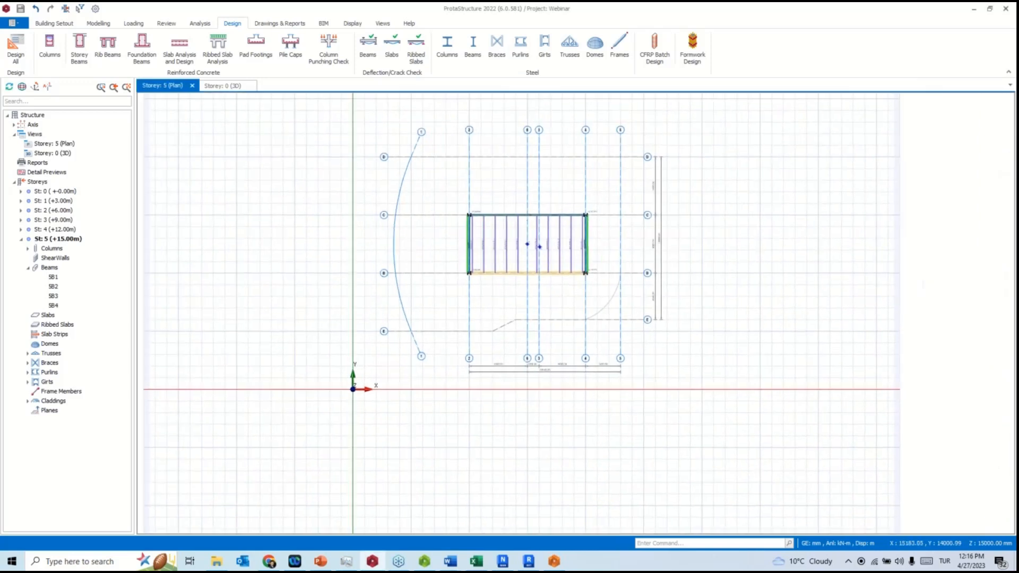
click(46, 201)
double_click(47, 202)
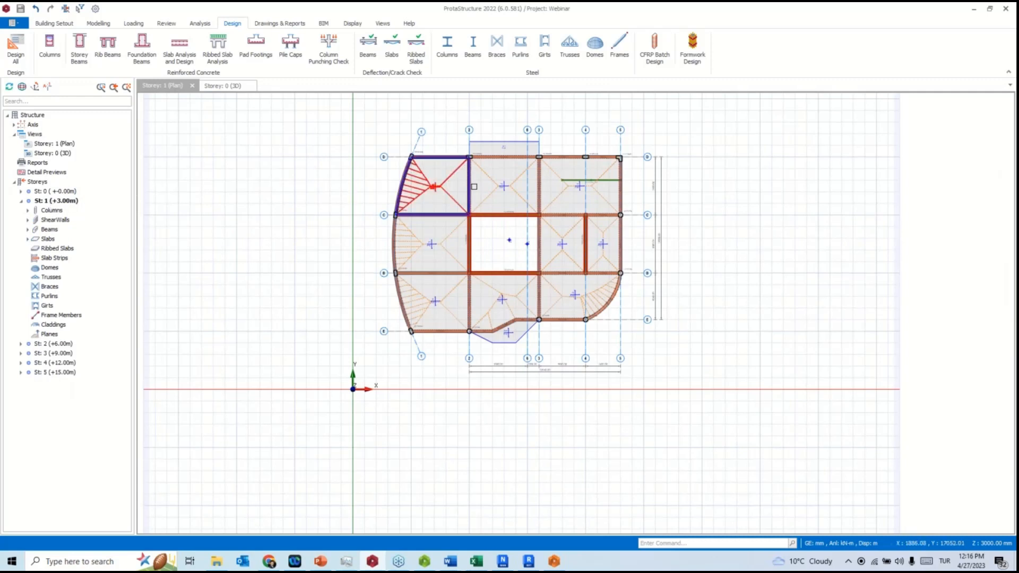
middle_drag(571, 204, 522, 204)
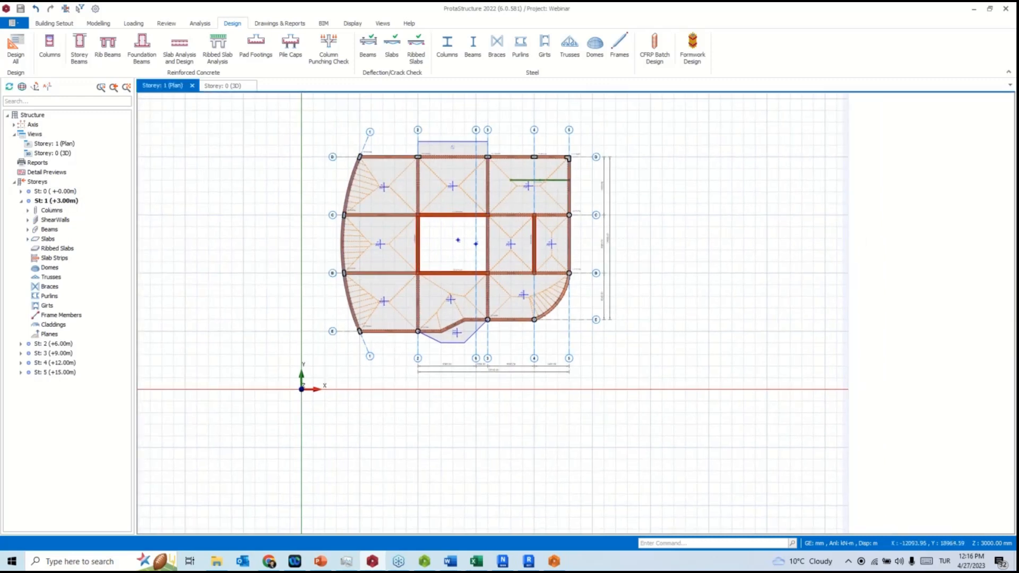
Create a new project with the code test from the Poland (EuroCode) template.
click(21, 24)
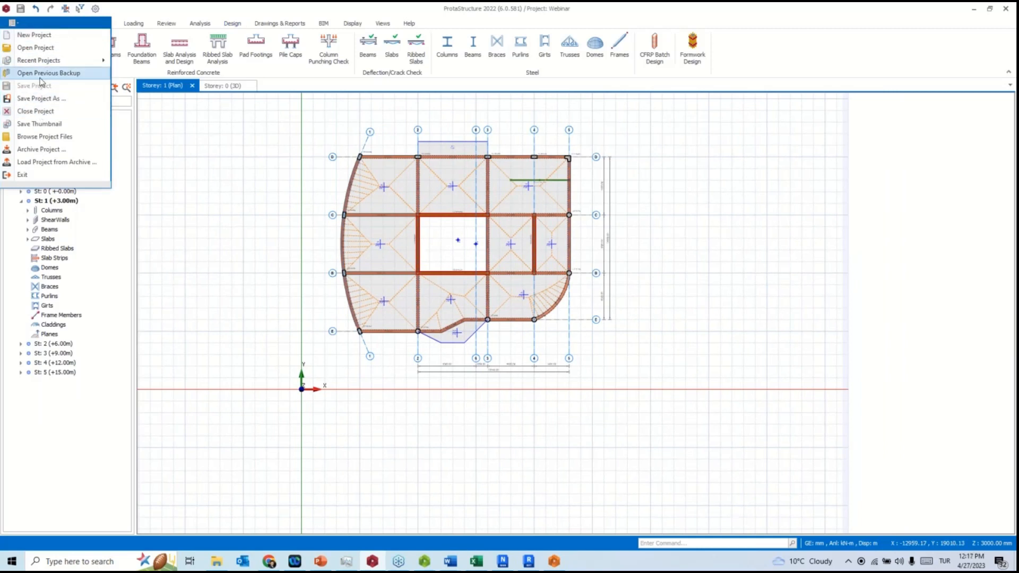
click(43, 37)
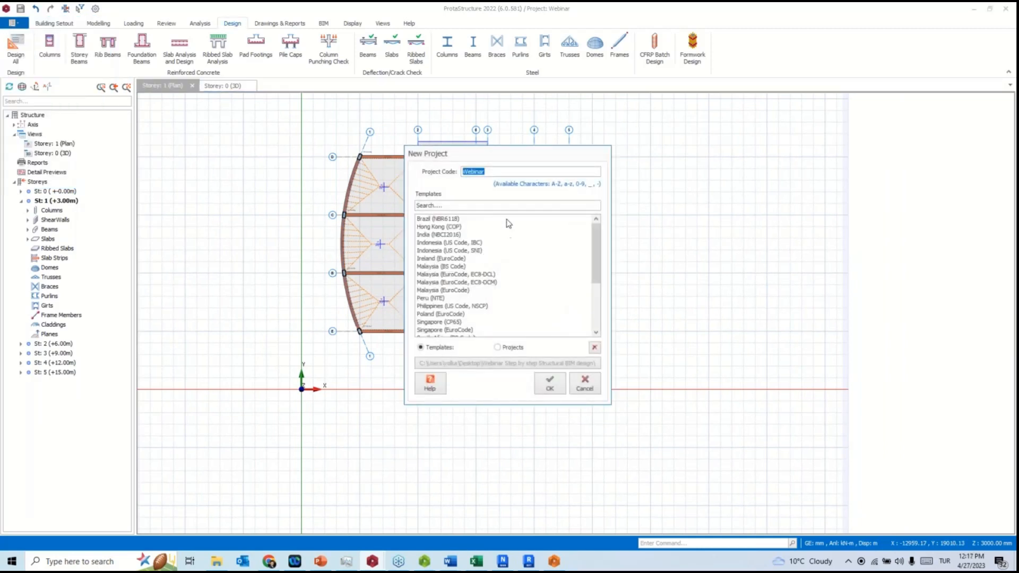
text(test)
scroll(504, 276, down, 4)
scroll(460, 257, up, 2)
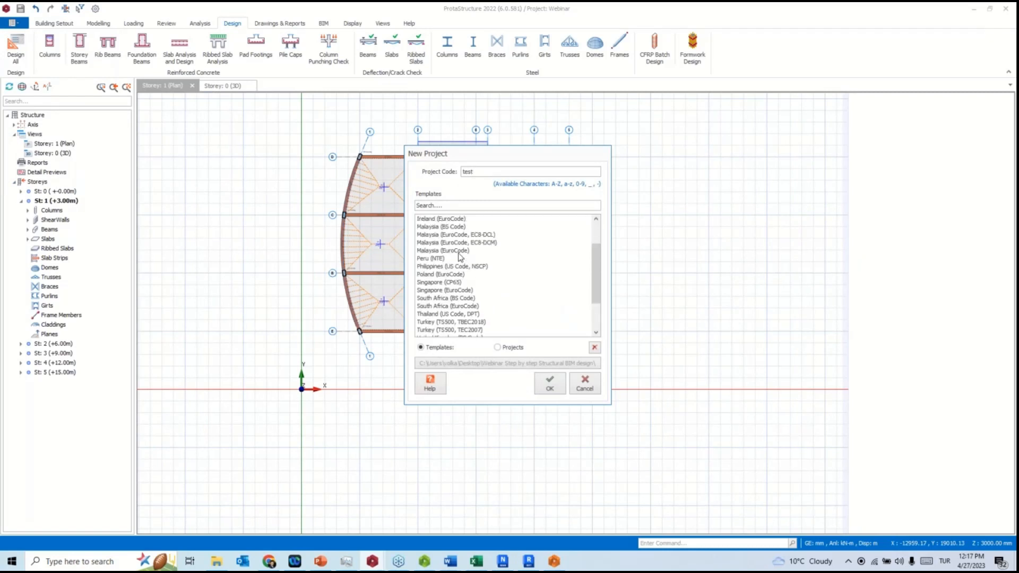
click(449, 275)
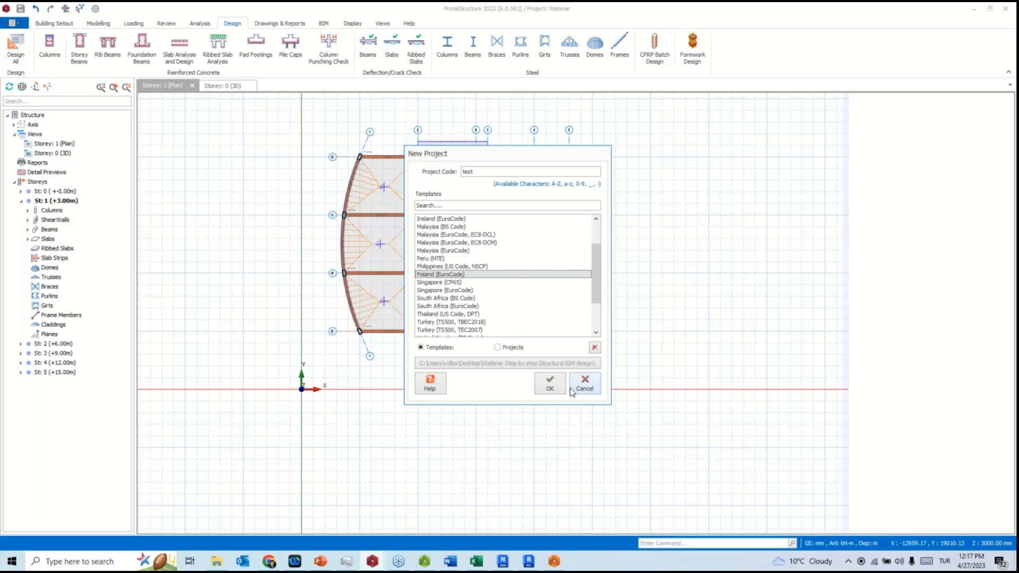
click(556, 382)
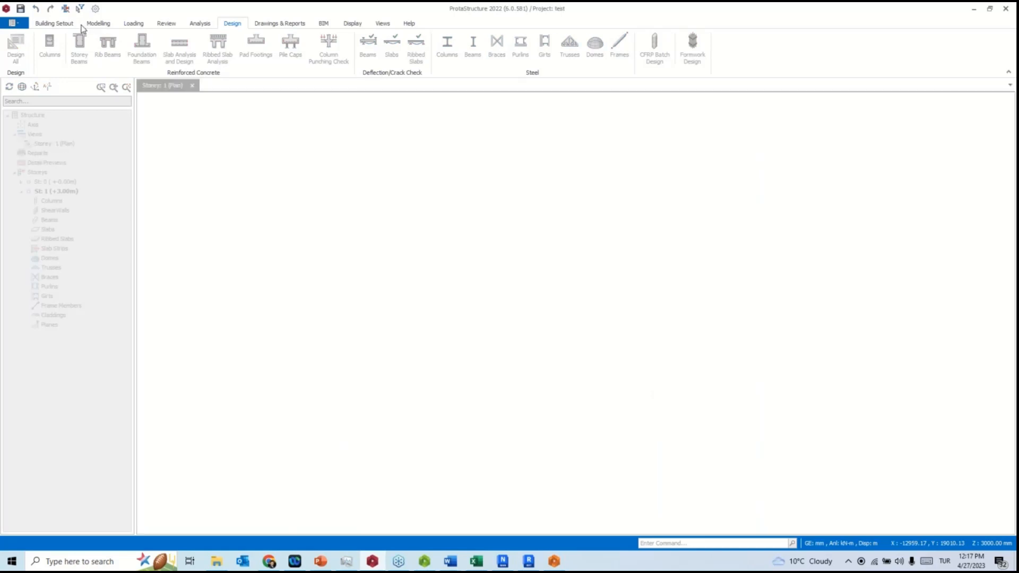
Generate an orthogonal axis grid from reference point 5000, 5000 mm with 5000*3 spacing in both directions.
click(97, 24)
click(81, 47)
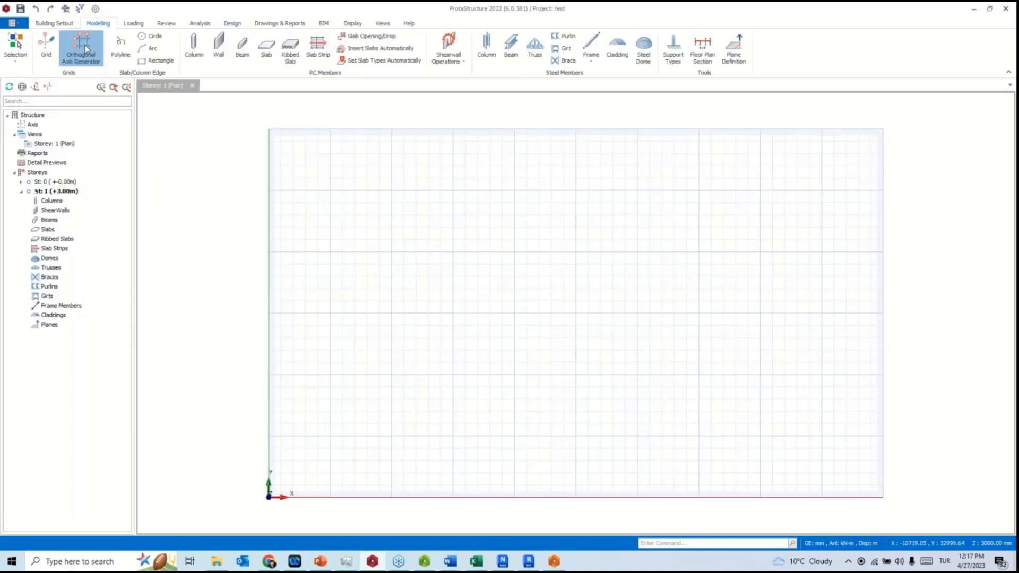
click(329, 435)
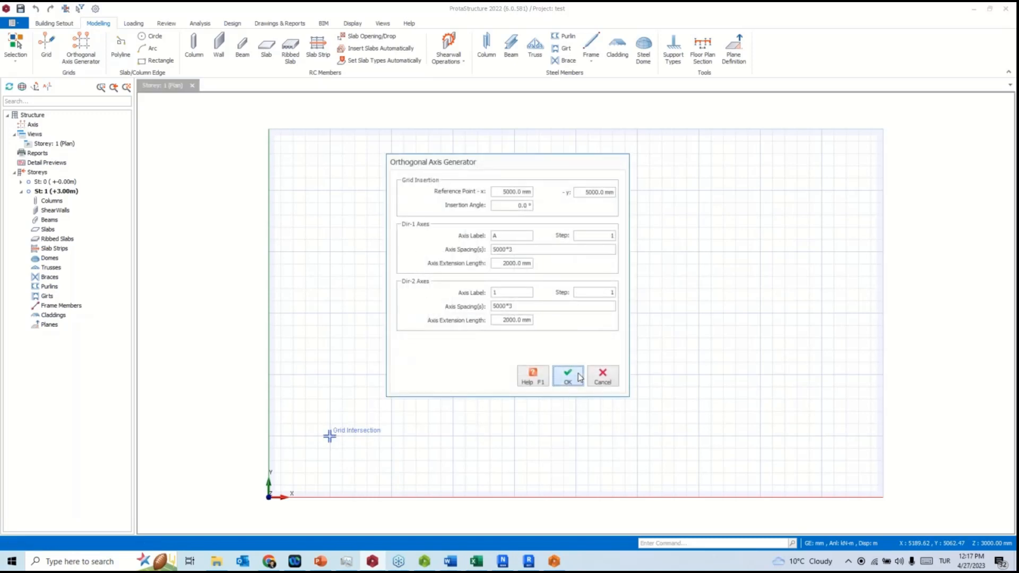
click(567, 375)
Place 500 x 250 mm concrete columns at all axis intersections and 250 x 500 mm concrete beams along all axes between them.
click(194, 47)
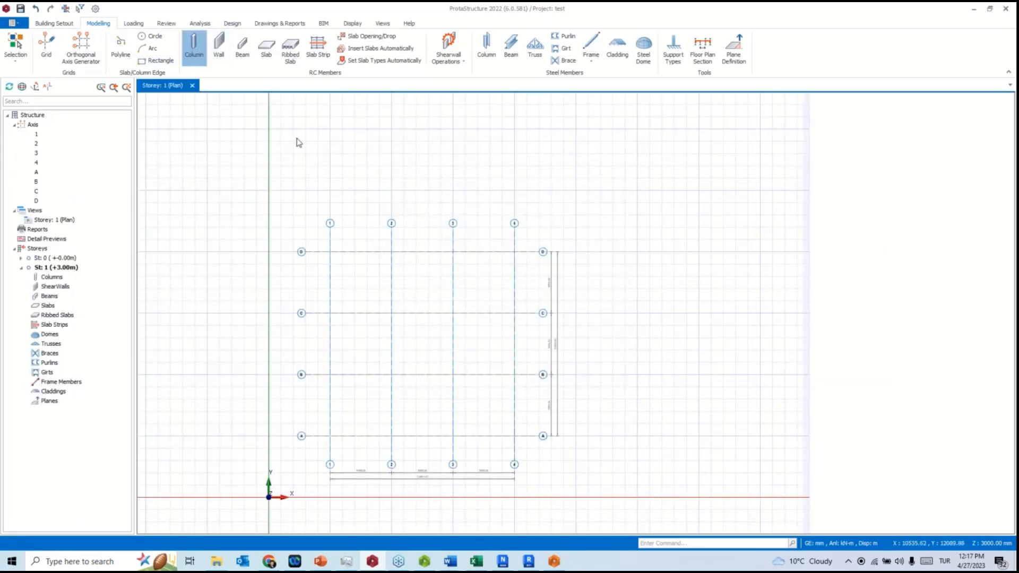
drag(525, 245, 322, 447)
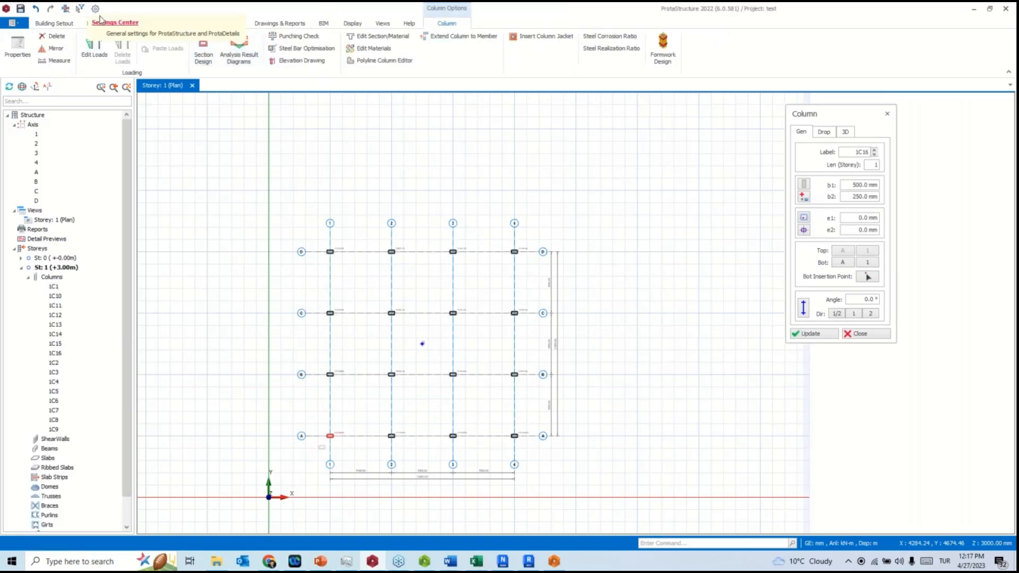
click(98, 24)
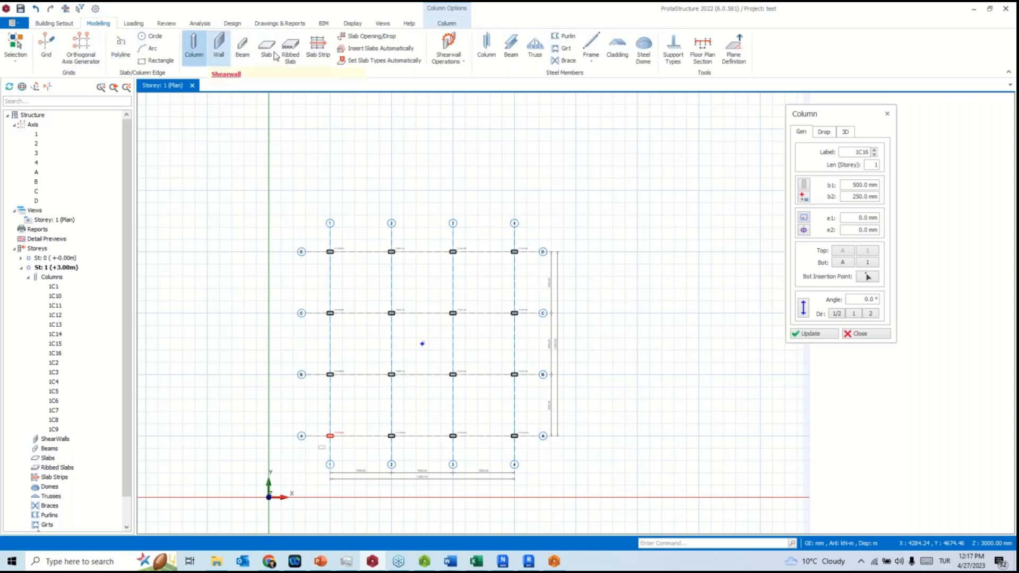
click(242, 47)
drag(345, 440, 318, 444)
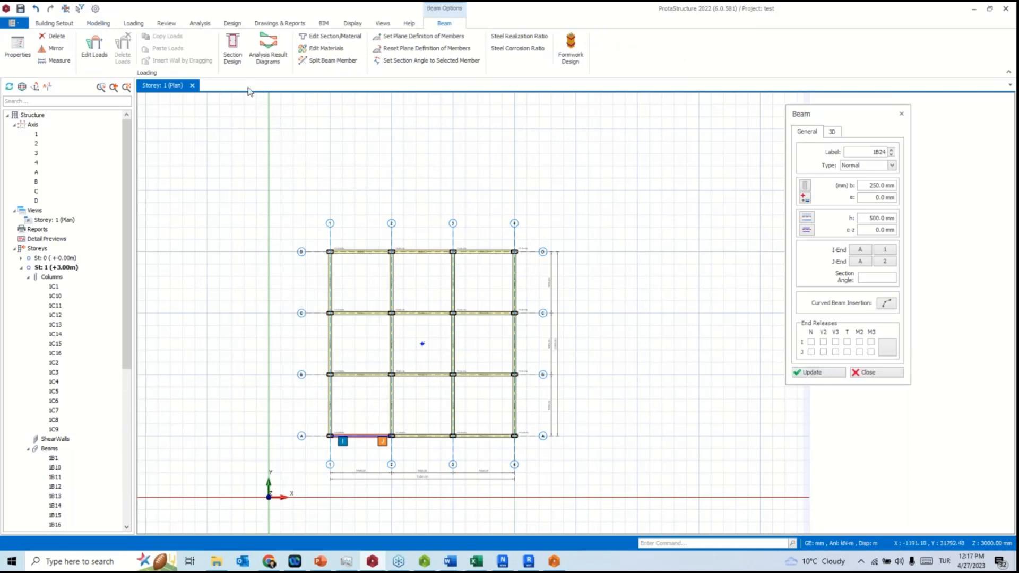
click(901, 113)
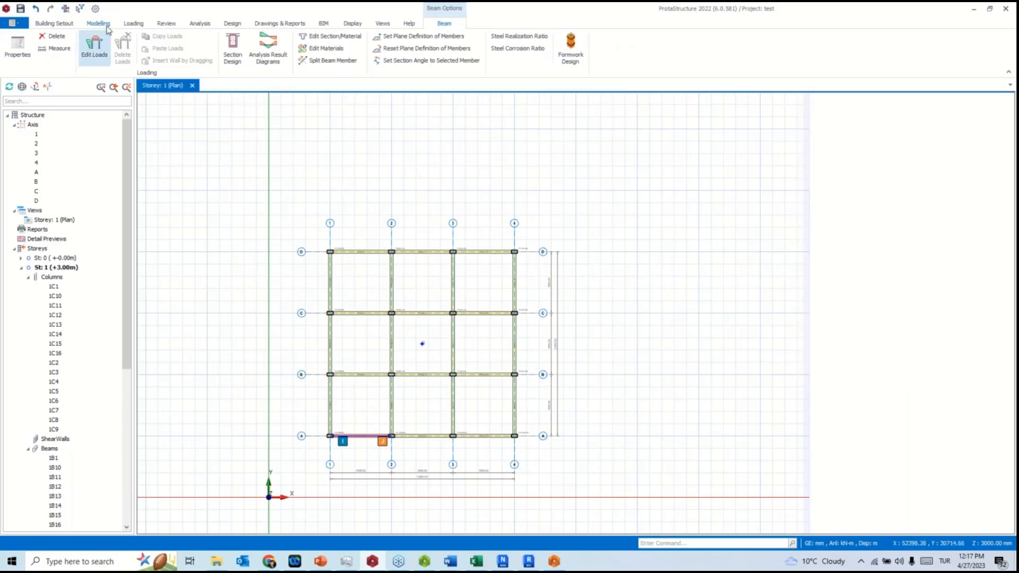
click(105, 25)
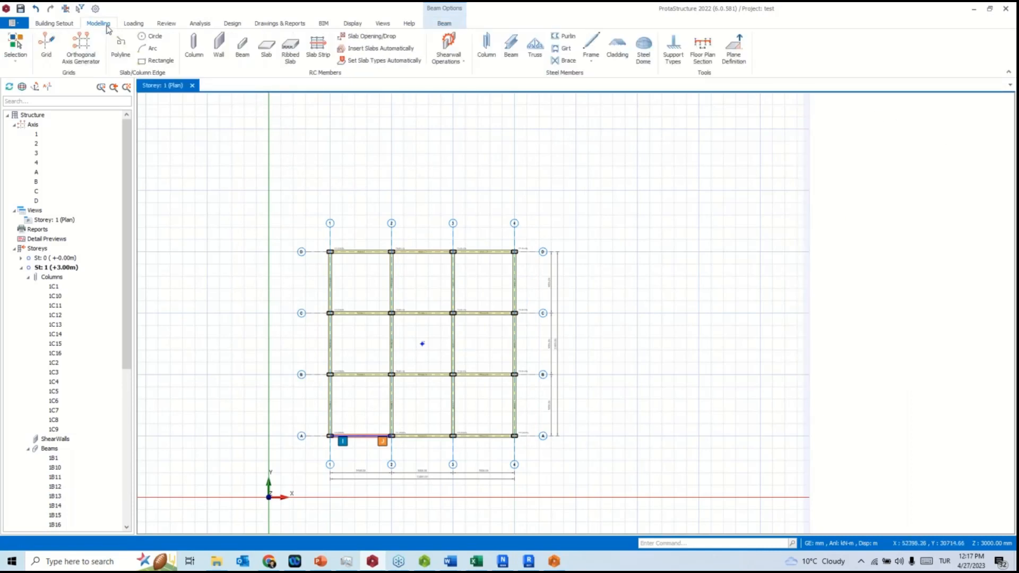
Insert a ribbed slab with 100 x 320 mm ribs, 70 mm slab and 400 mm blocks in bay 1-2/C-D.
click(291, 58)
click(366, 303)
scroll(370, 312, up, 3)
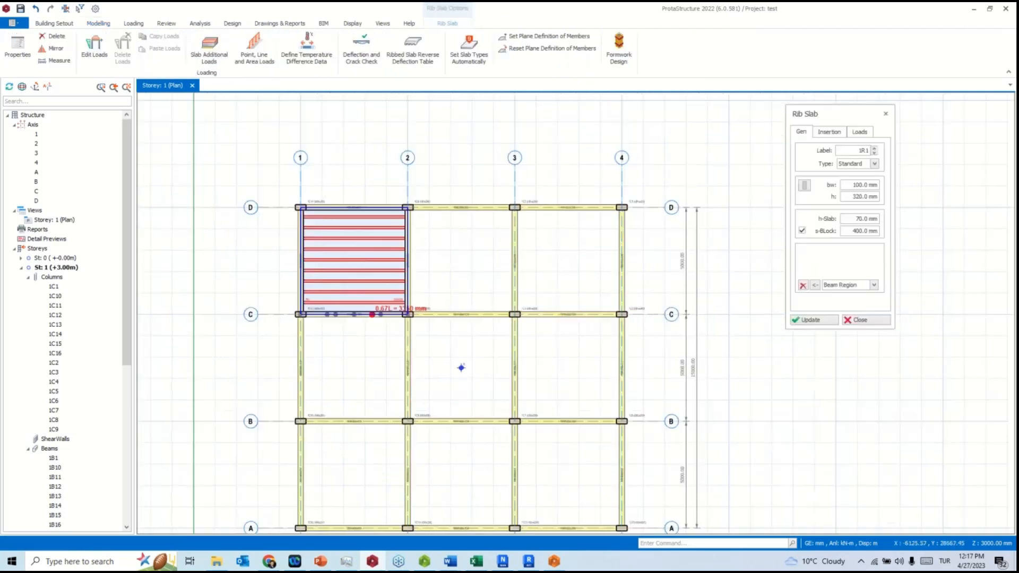
scroll(373, 315, up, 1)
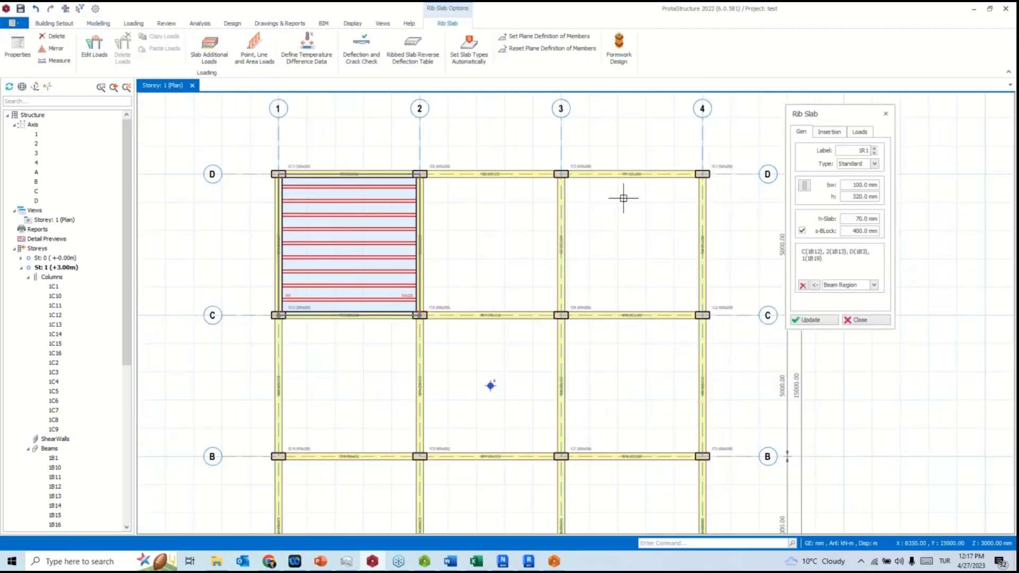
click(805, 186)
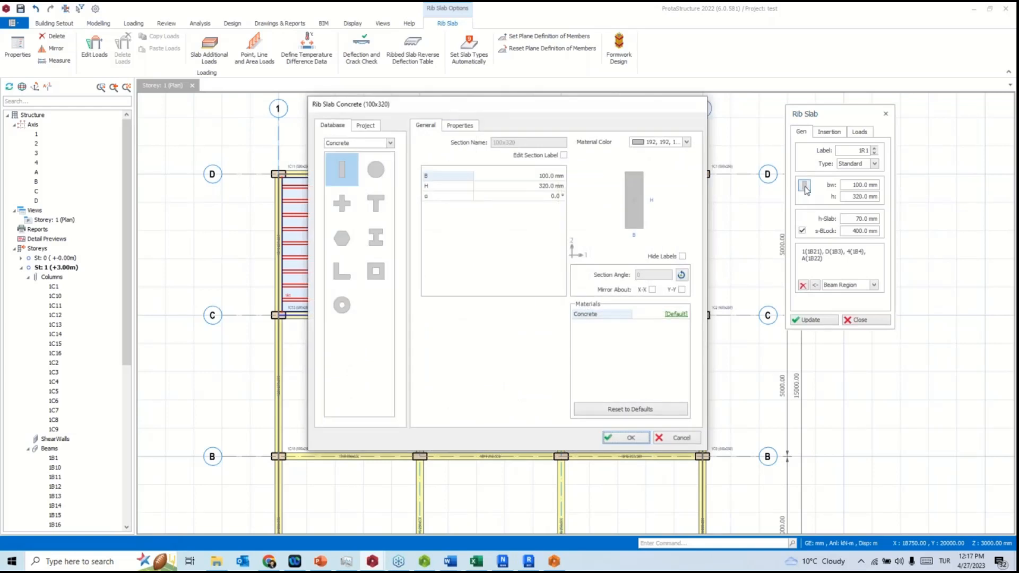
click(678, 437)
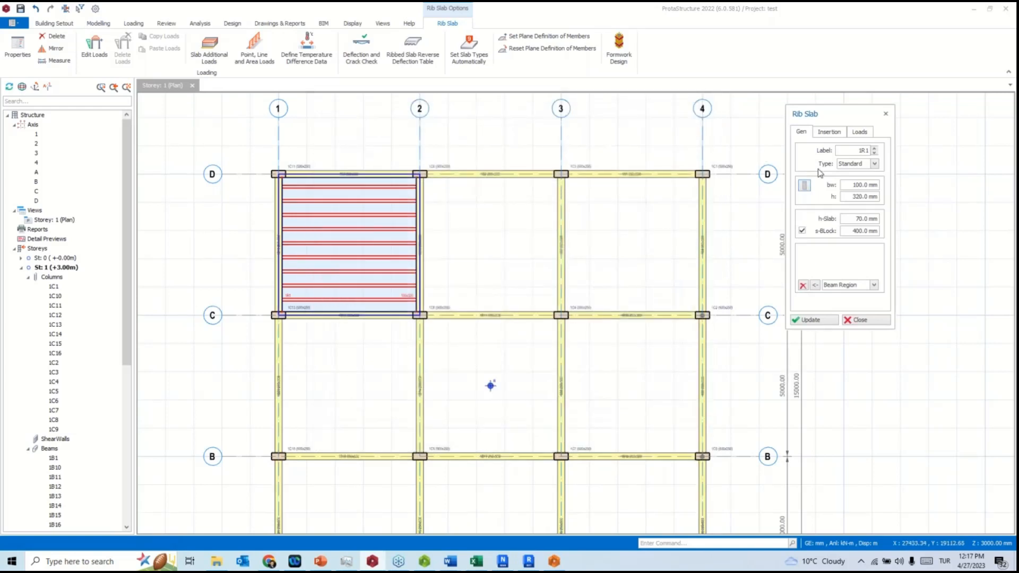
Set the new ribbed slab's rib angle to 90 degrees and update it.
click(830, 133)
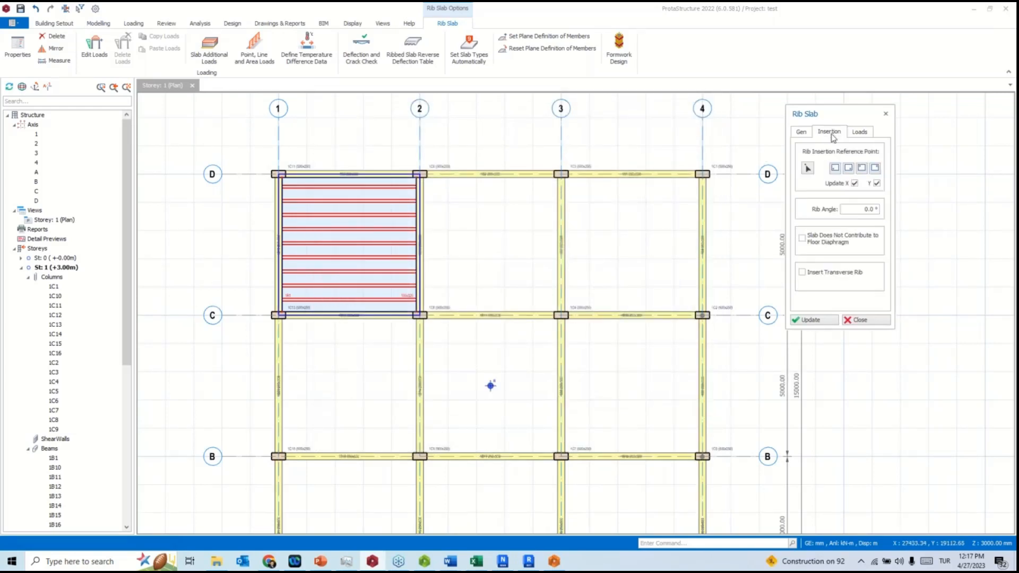
click(860, 210)
text(90)
click(809, 321)
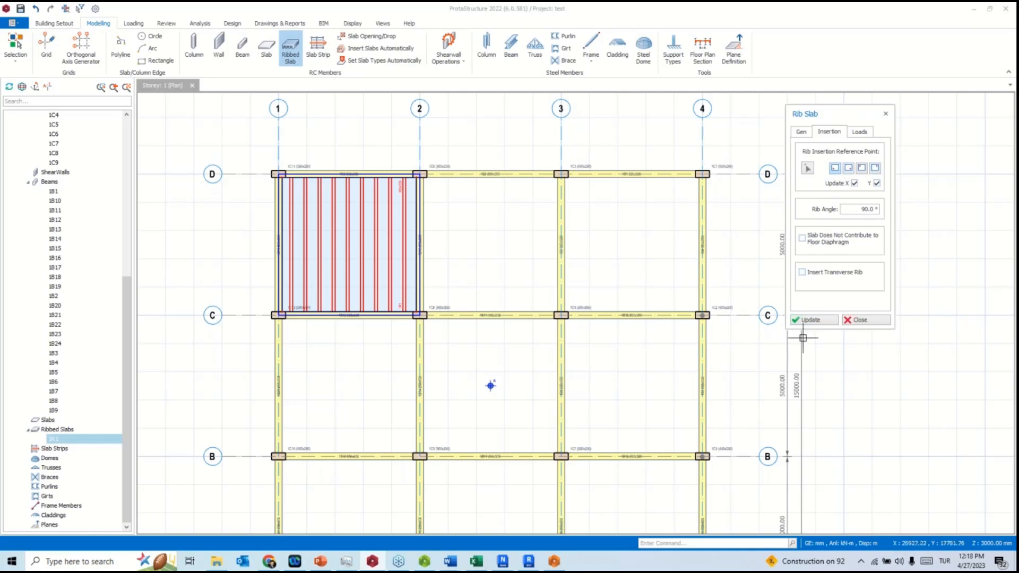
Try setting the slab's rib insertion reference point to the corner end point of column 1C13.
scroll(310, 292, up, 5)
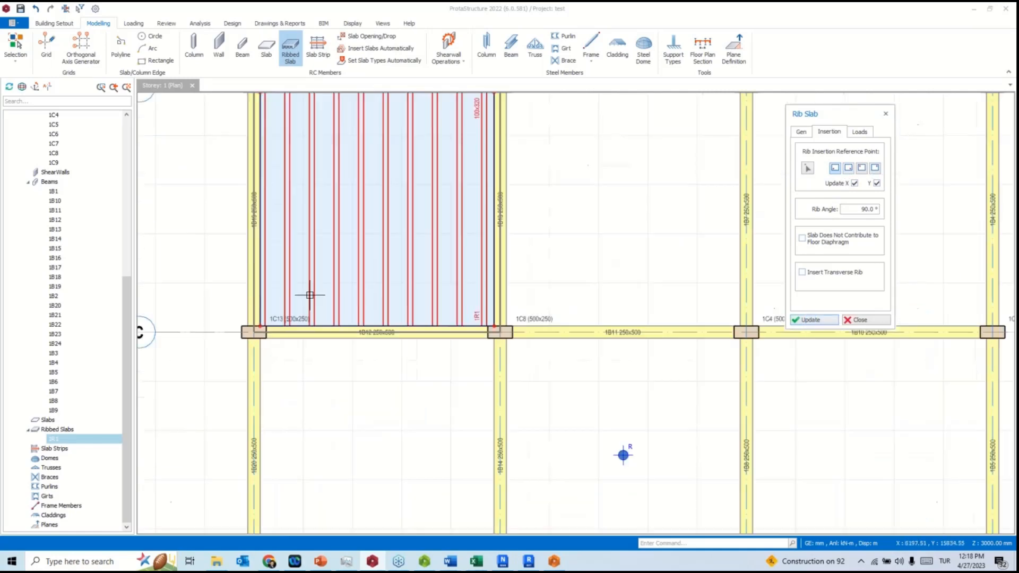
click(807, 168)
scroll(232, 345, up, 6)
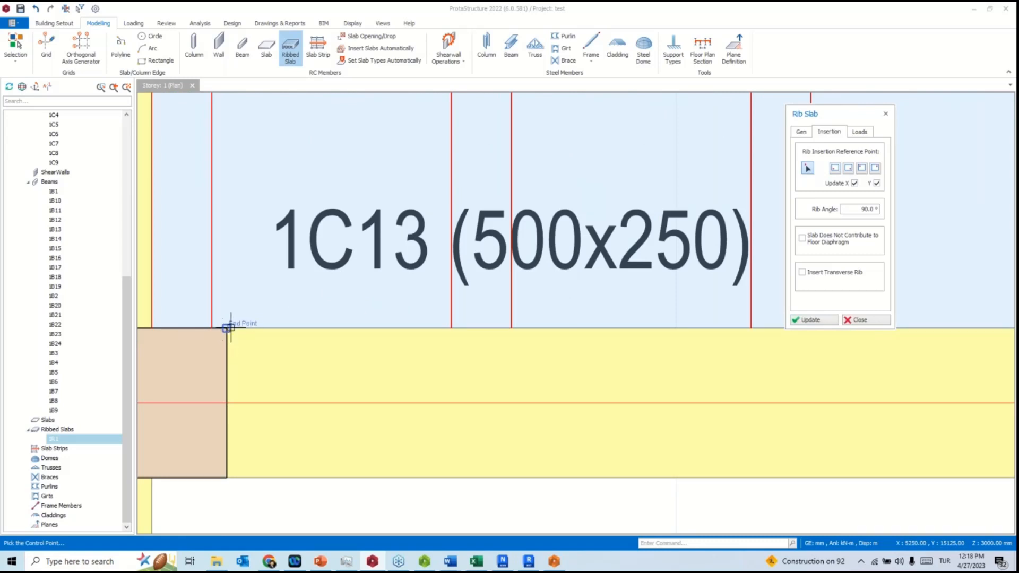
click(226, 329)
click(812, 320)
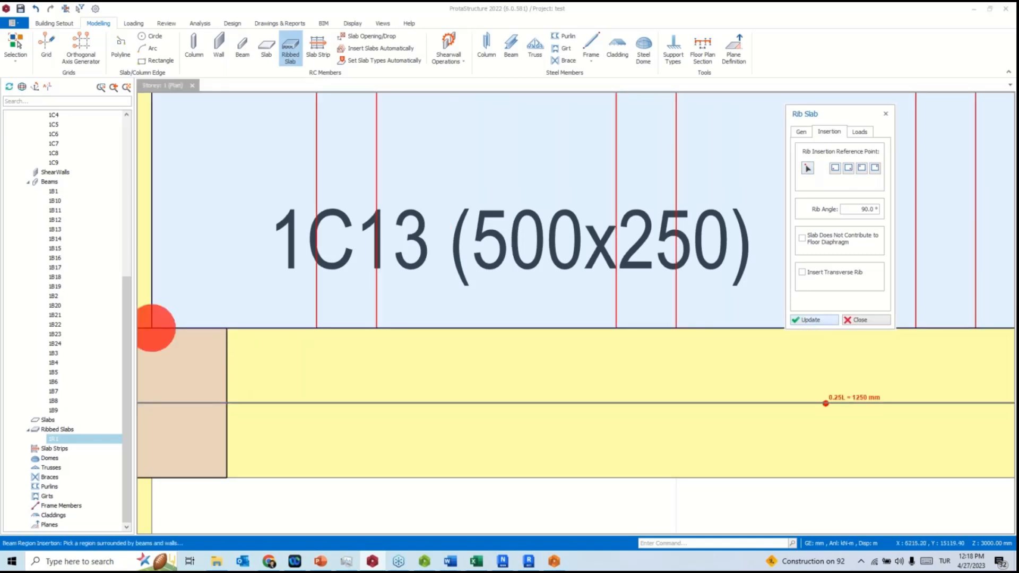
click(807, 169)
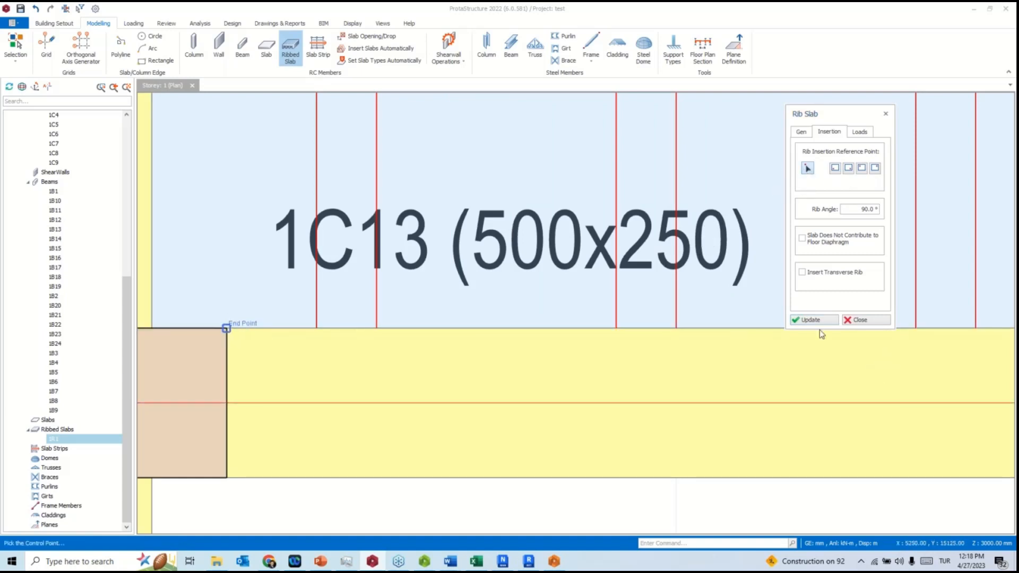
click(152, 328)
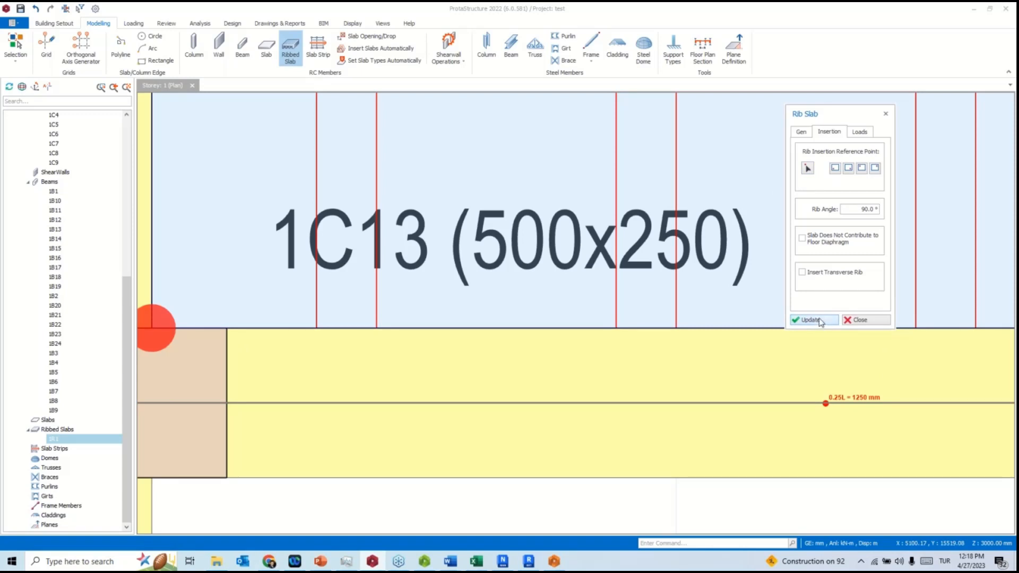
Set the slab's rib insertion reference point to the beam-face corner at column 1C13 and check the first rib against the column edge.
click(807, 169)
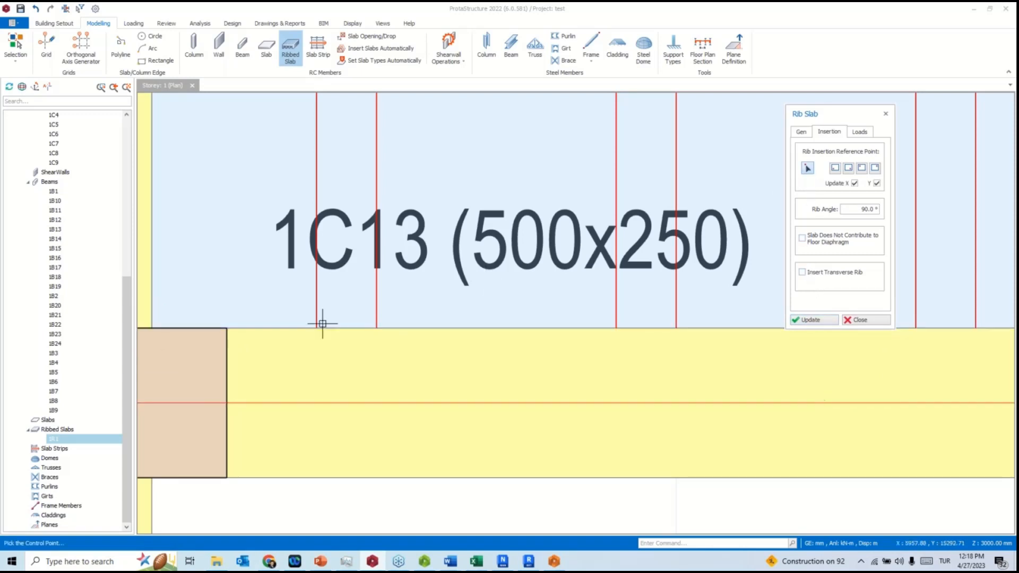
click(152, 328)
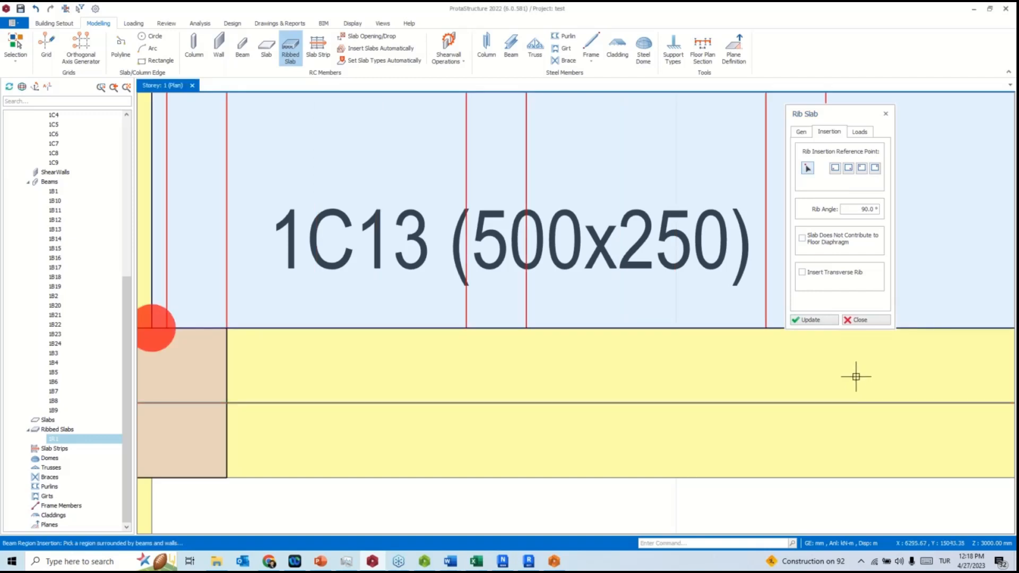
scroll(250, 356, down, 5)
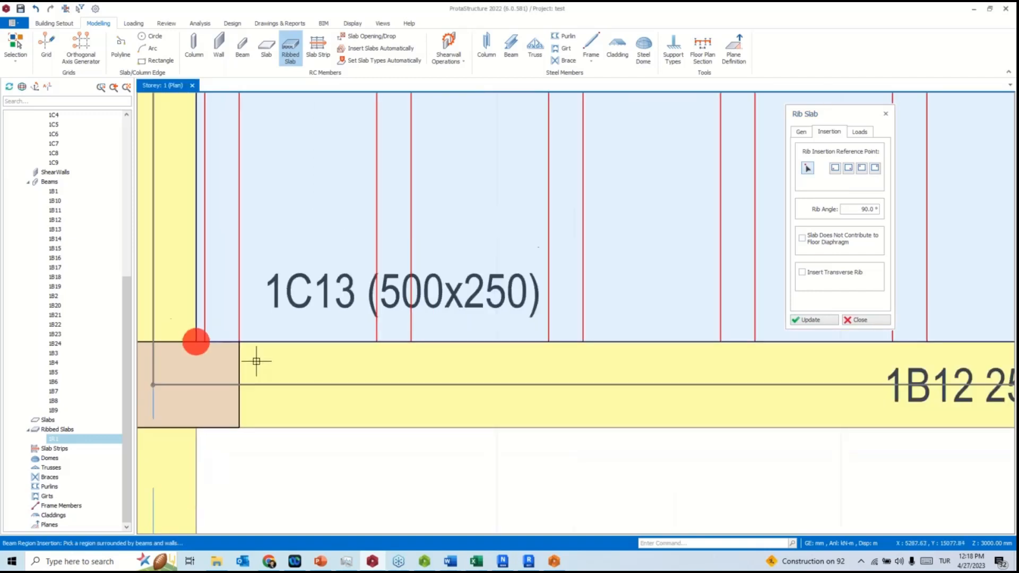
scroll(297, 353, up, 5)
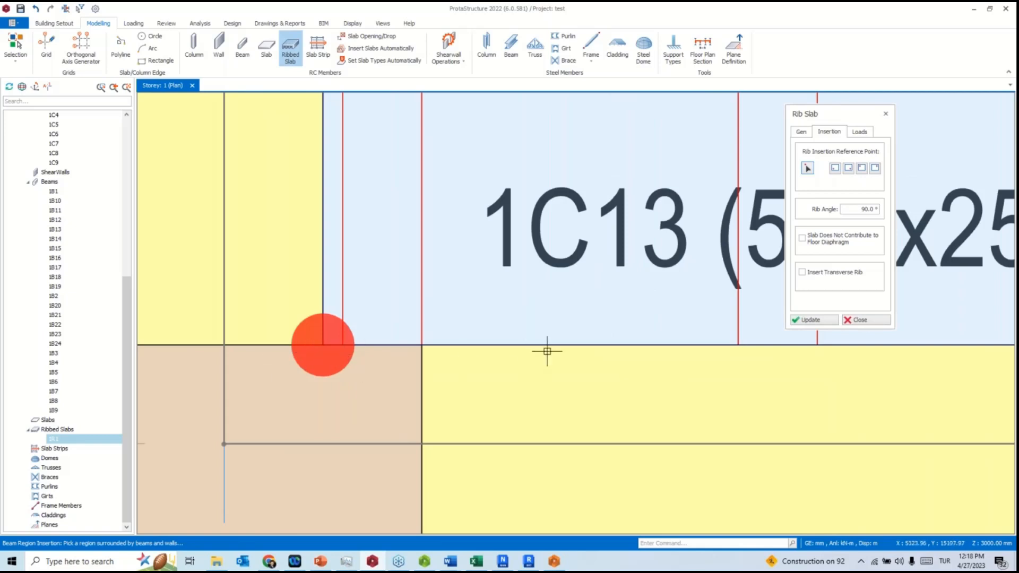
scroll(546, 350, down, 3)
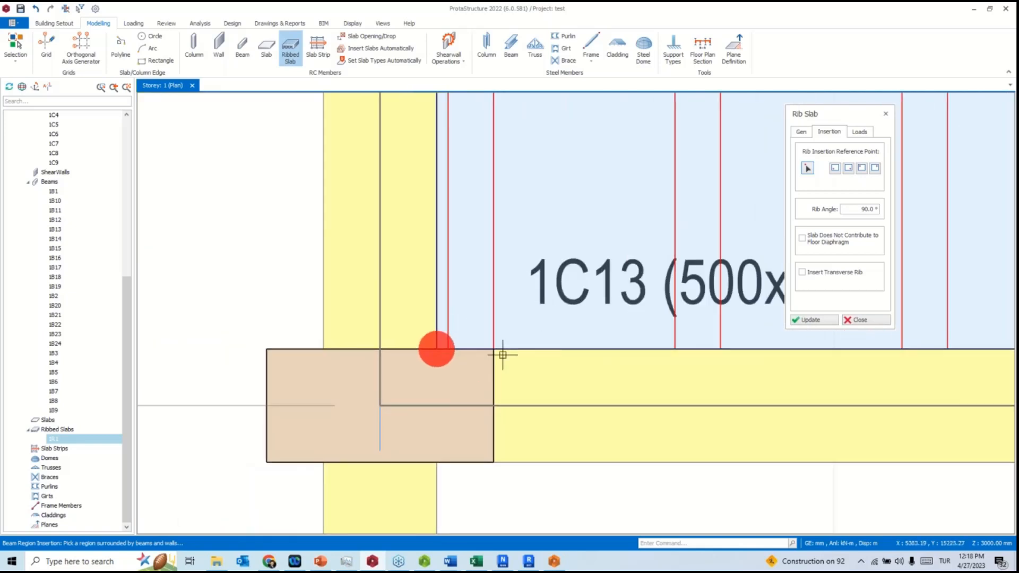
scroll(479, 303, down, 3)
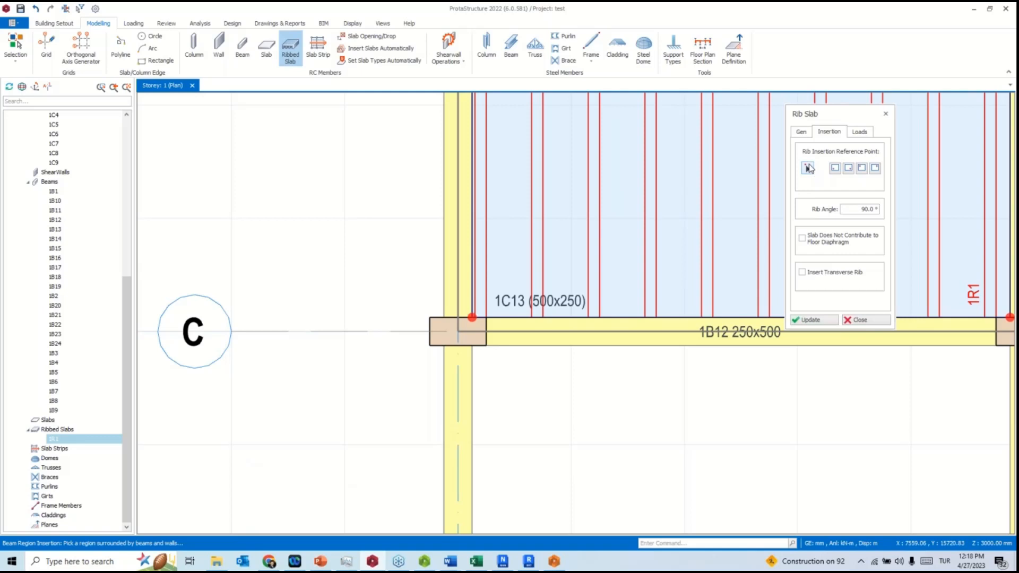
Insert a ribbed slab in bay 1-2/B-C and set its rib reference point to the beam-face corner at column 1C15.
scroll(694, 278, down, 6)
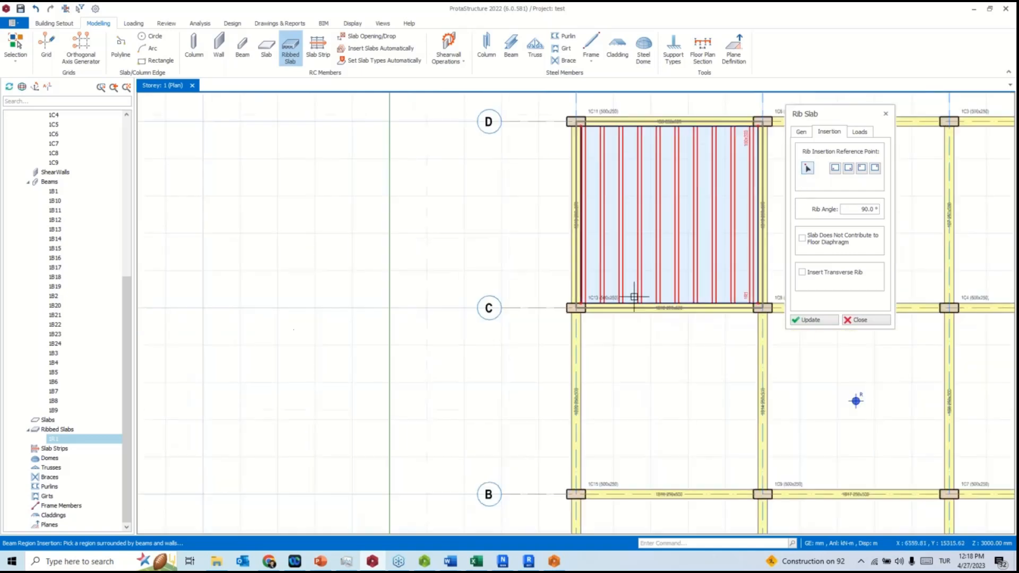
click(552, 361)
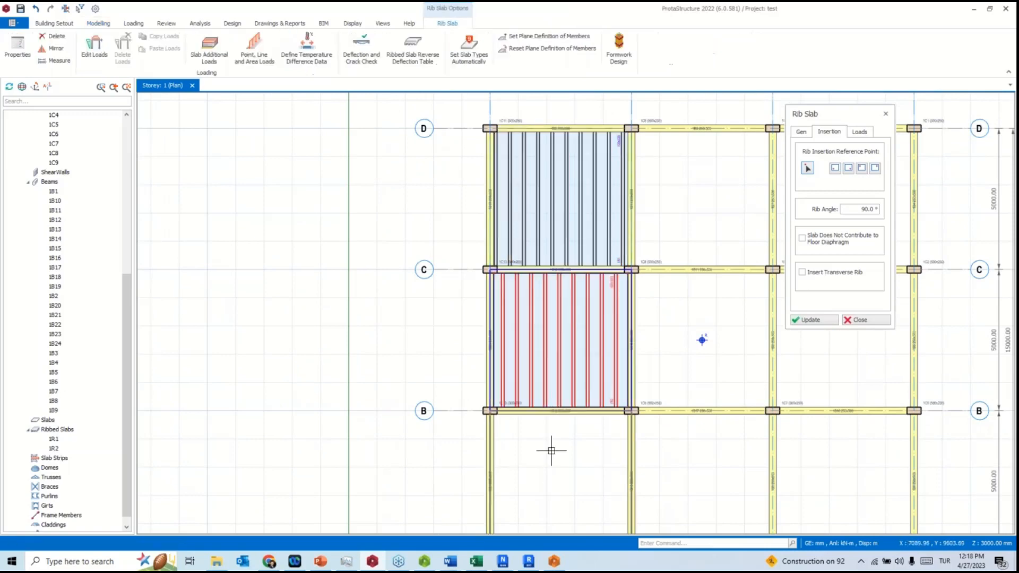
scroll(544, 474, up, 1)
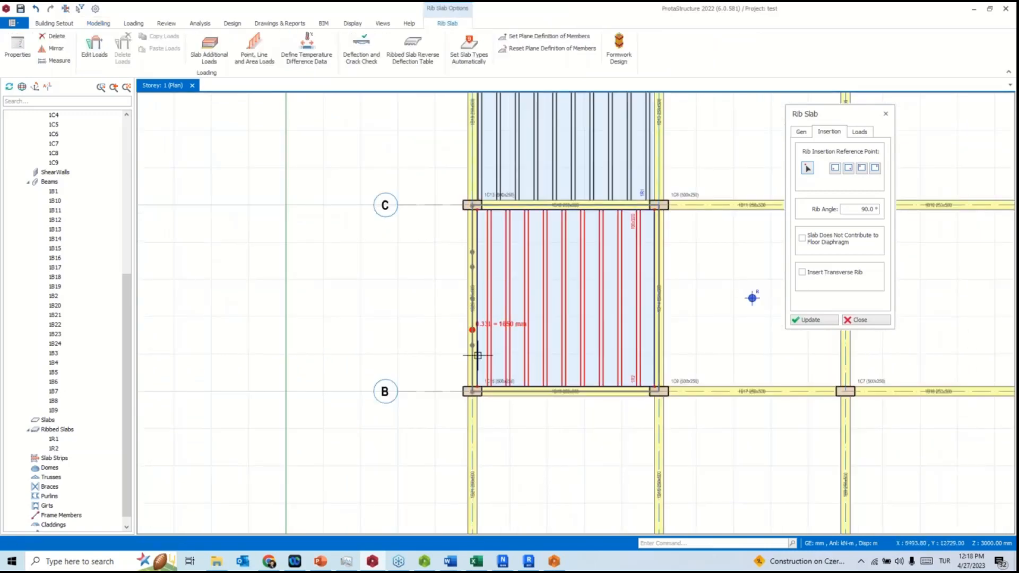
scroll(500, 402, up, 3)
click(807, 168)
scroll(446, 386, up, 3)
click(522, 415)
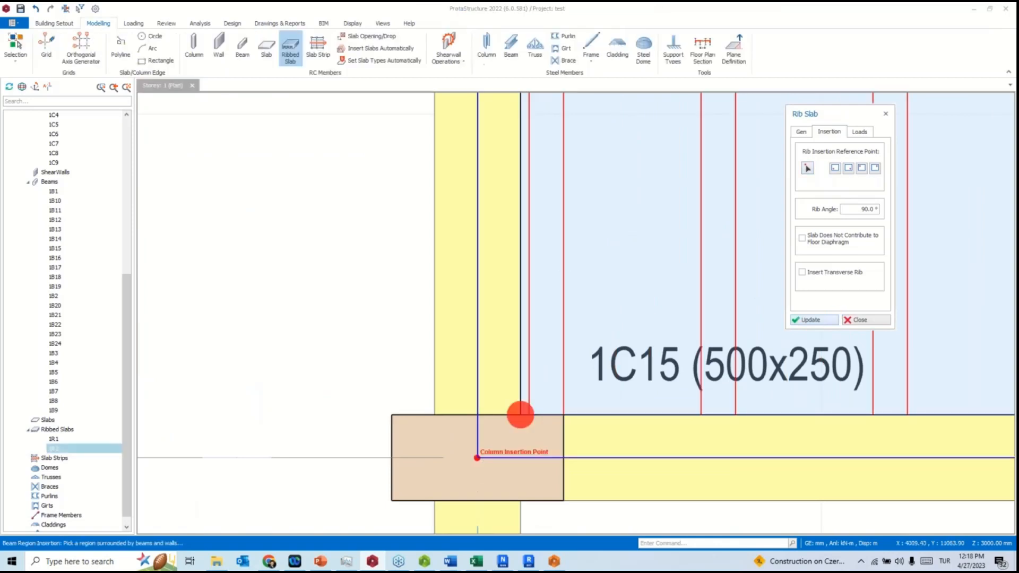
Insert a ribbed slab in bay 1-2/A-B and set its rib reference point to the beam-face corner at column 1C16.
scroll(795, 338, down, 3)
middle_drag(718, 355, 562, 151)
click(612, 300)
scroll(717, 257, down, 4)
scroll(568, 371, up, 6)
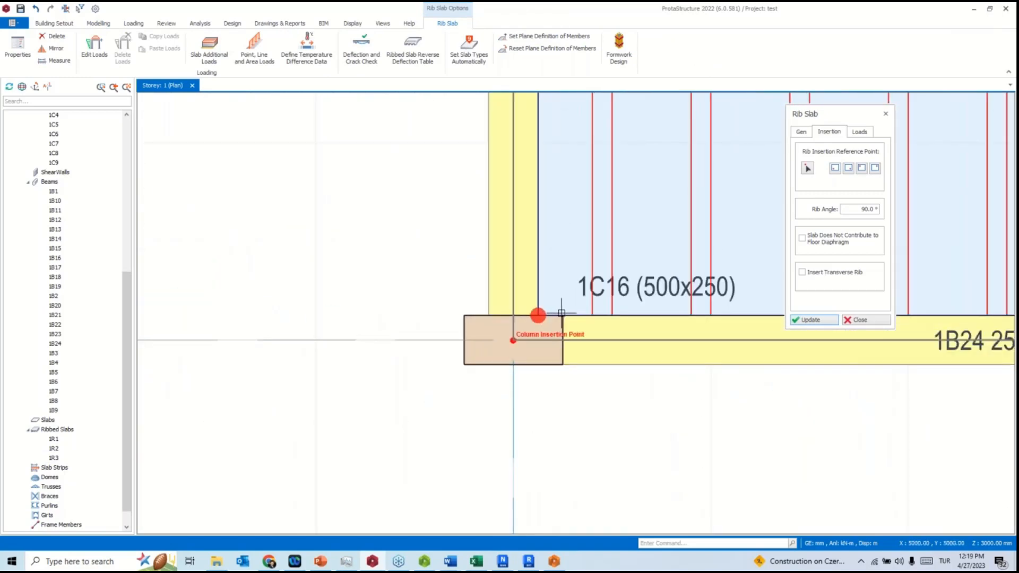
click(812, 321)
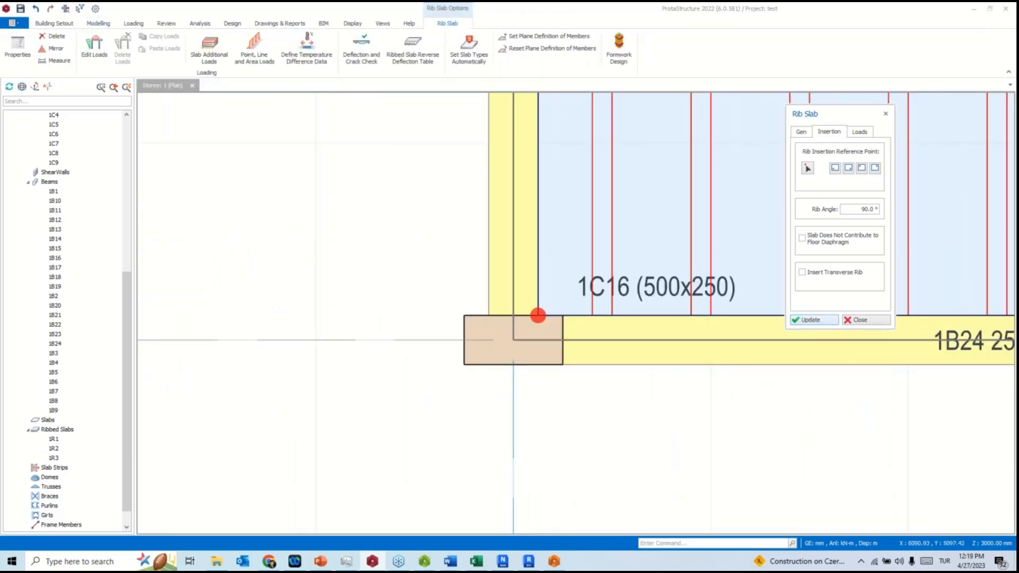
click(806, 169)
click(537, 315)
click(824, 321)
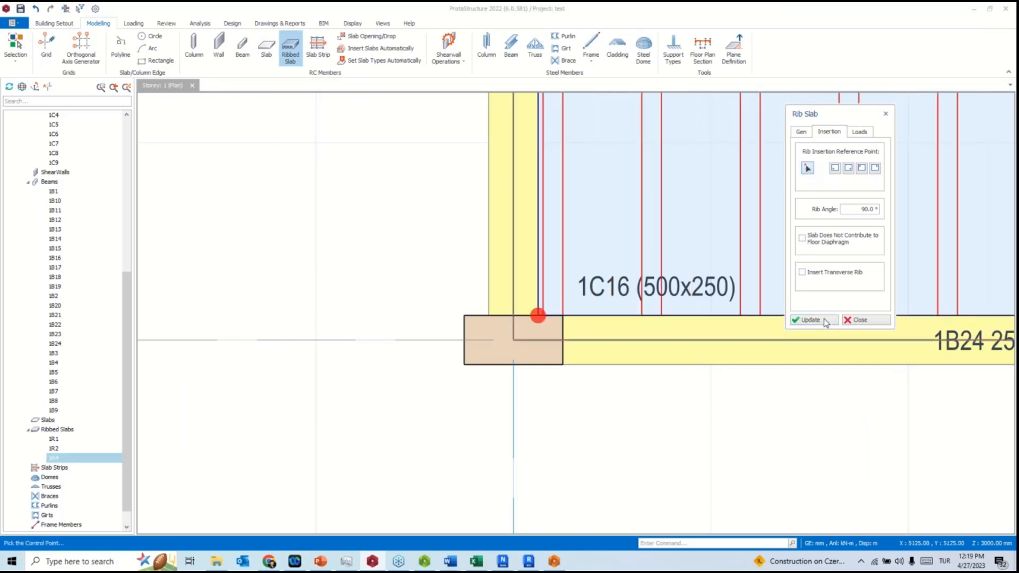
Finish the current slab insertion and open the properties of ribbed slab 1R1 in bay 1-2/C-D.
click(864, 321)
scroll(773, 316, down, 7)
middle_drag(739, 268, 613, 408)
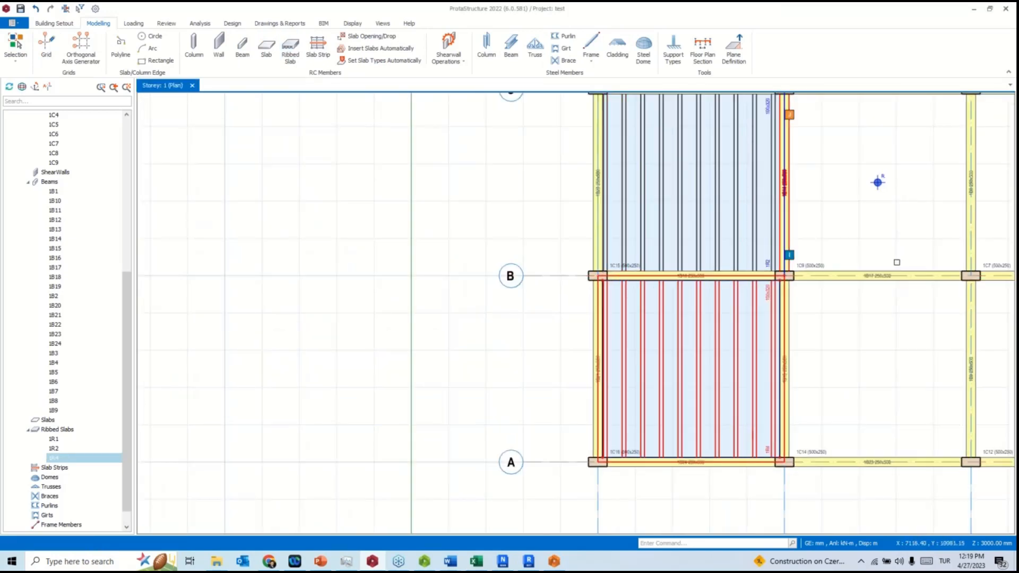
middle_drag(810, 122, 648, 255)
click(573, 148)
right_click(574, 148)
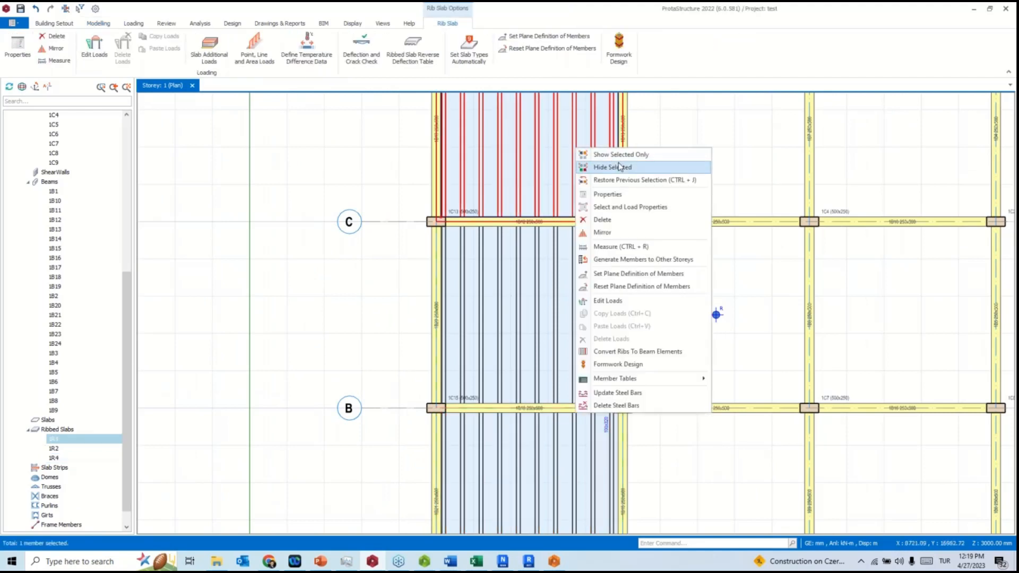
click(610, 193)
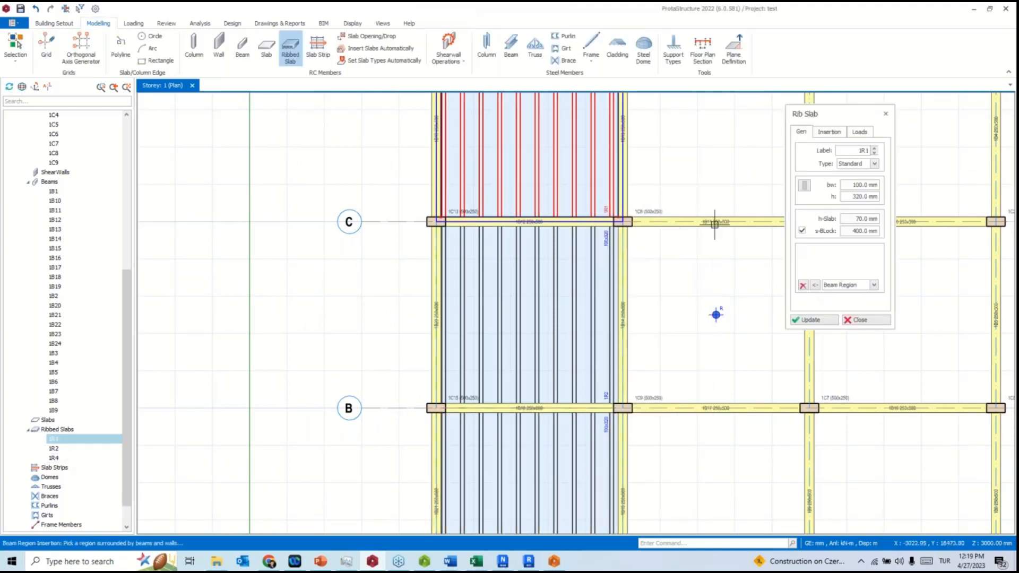
Insert ribbed slabs in the six remaining bays between axes 2 and 4, check the slab load settings and finish the insertion.
click(737, 340)
click(762, 467)
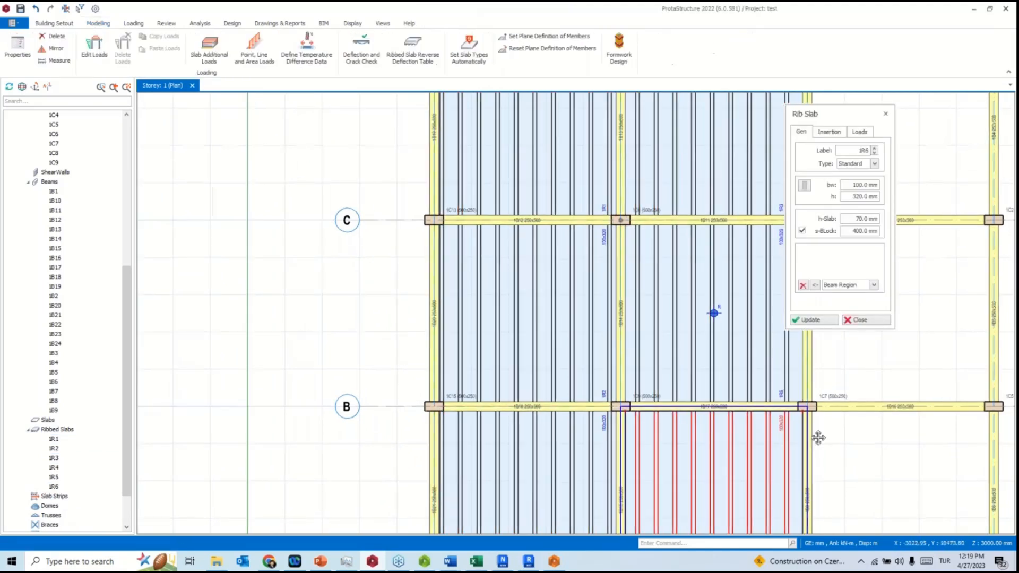
middle_drag(813, 432, 575, 319)
click(569, 283)
middle_drag(554, 155, 561, 334)
click(561, 334)
click(576, 186)
click(859, 132)
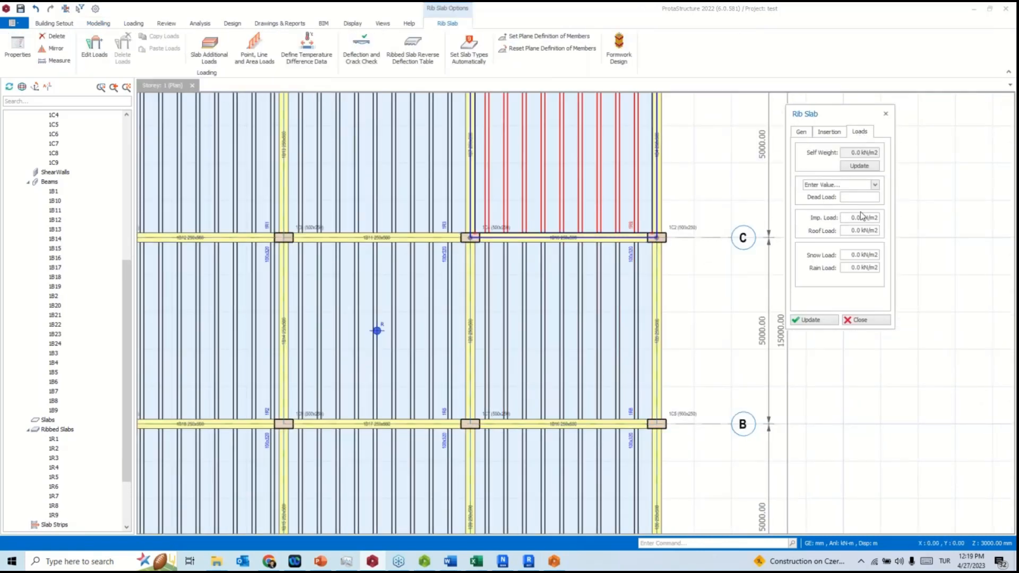
click(860, 320)
Select all members of the storey and open the Ribbed Slab Table for them.
scroll(628, 320, down, 5)
drag(662, 253, 472, 440)
right_click(373, 259)
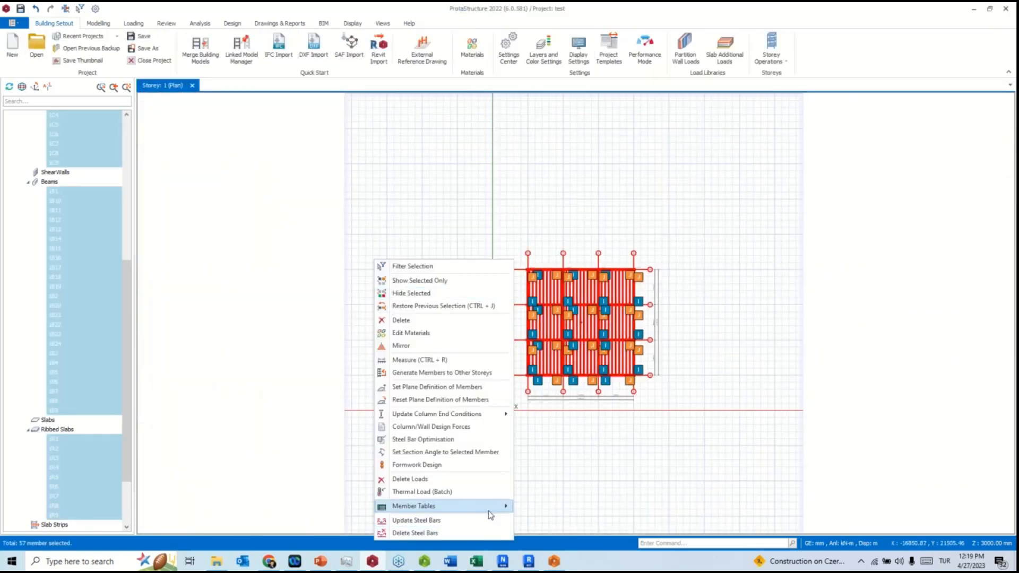
mouse_move(488, 507)
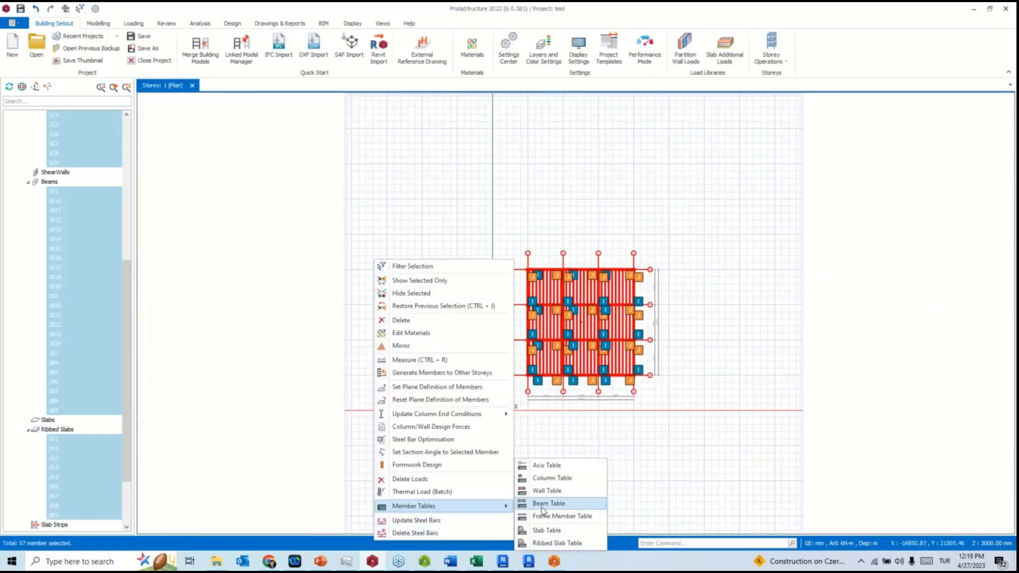
click(549, 543)
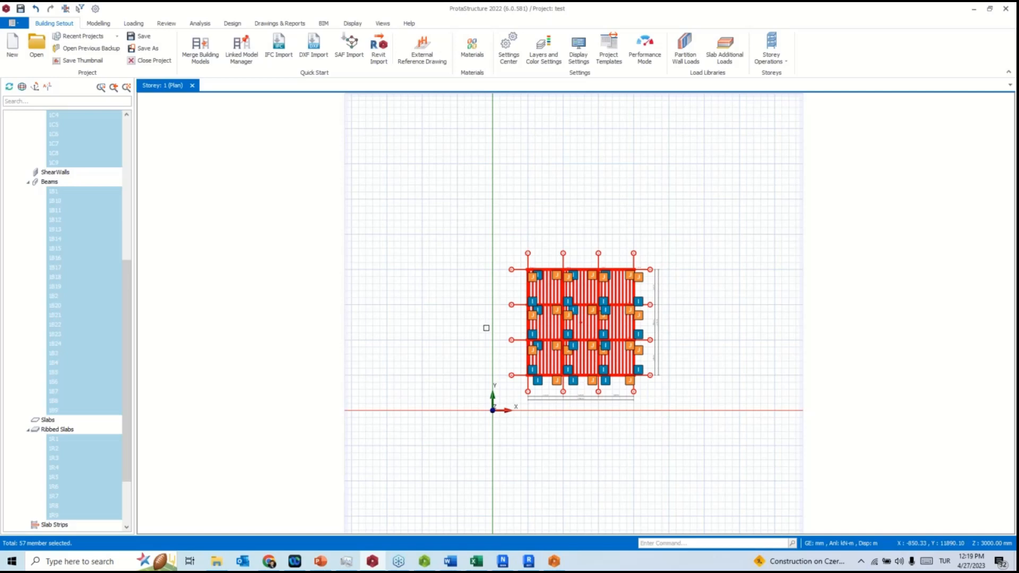
scroll(674, 365, up, 5)
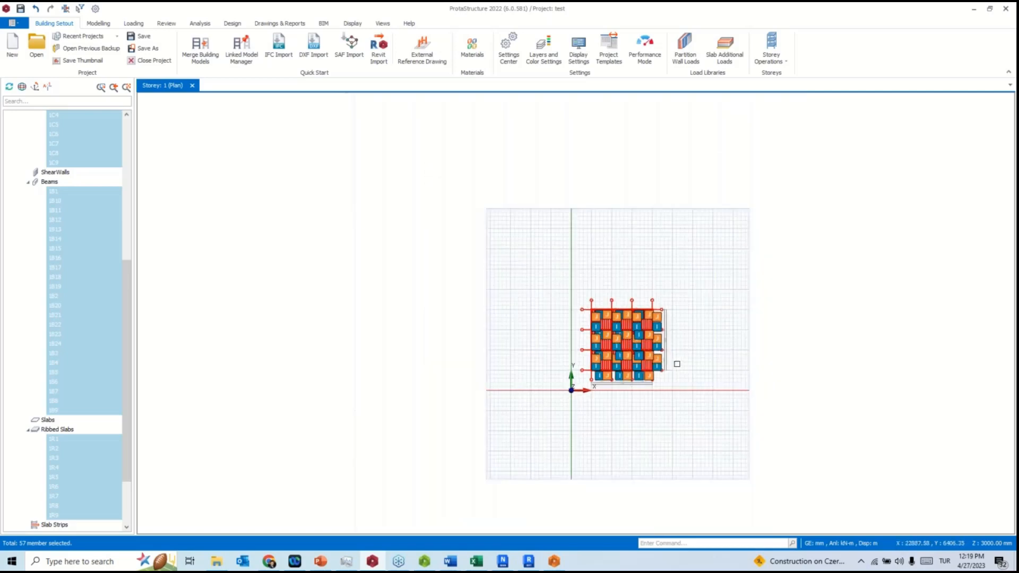
right_click(722, 347)
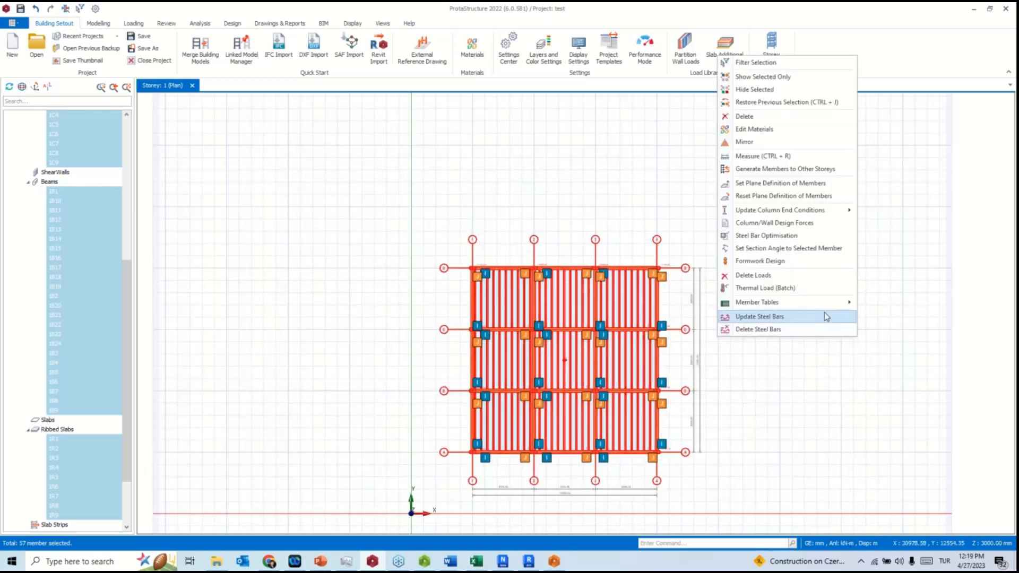
mouse_move(837, 304)
click(886, 381)
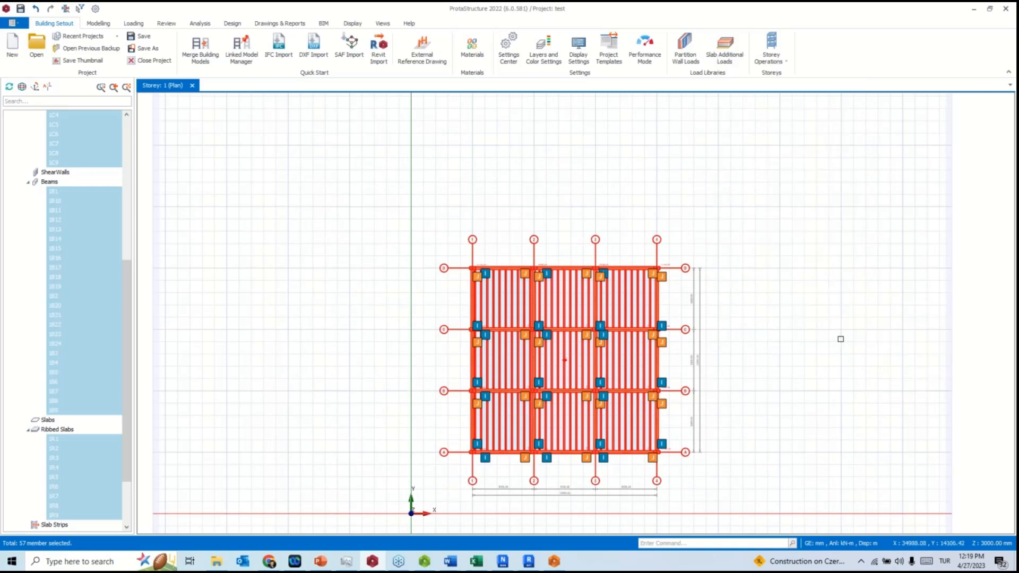
Set the additional dead load g-Dead to 2.000 kN/m2 for all storey 1 ribbed slabs in the Ribbed Slab Table.
right_click(49, 428)
click(63, 440)
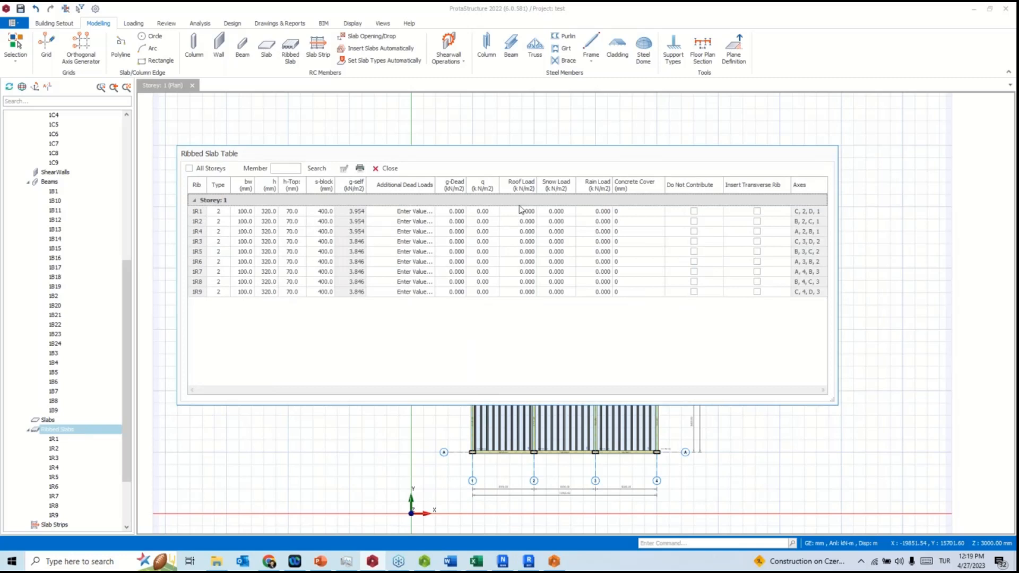
click(454, 184)
click(344, 168)
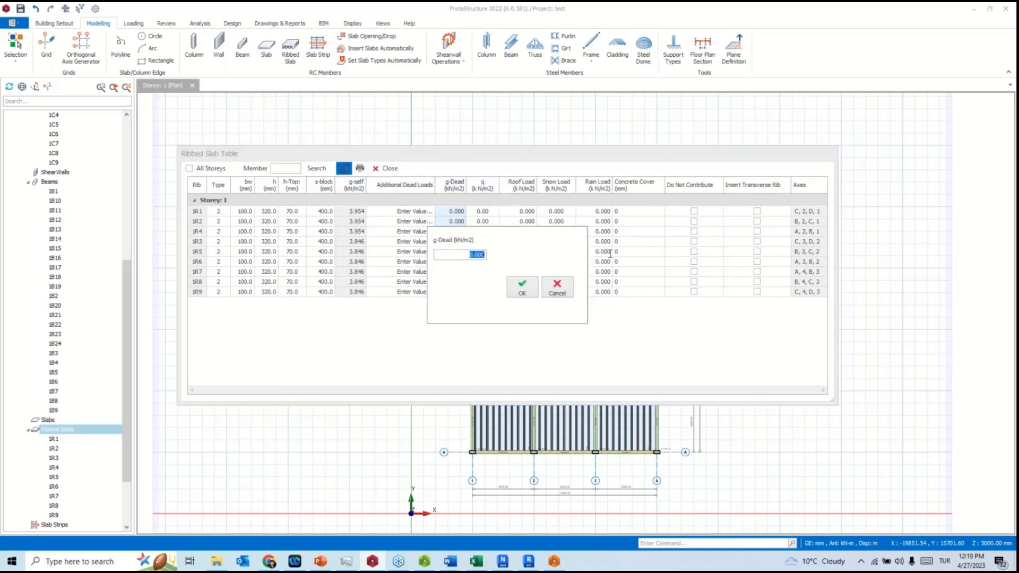
click(534, 287)
Set the live load q to 2.00 kN/m2 for all ribbed slabs and close the table.
click(482, 184)
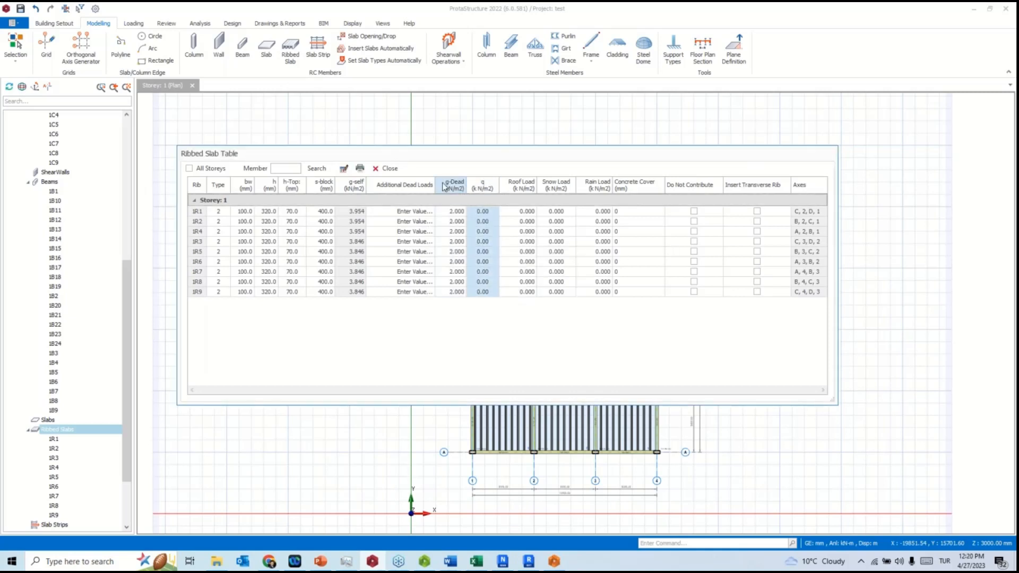
click(344, 168)
click(489, 256)
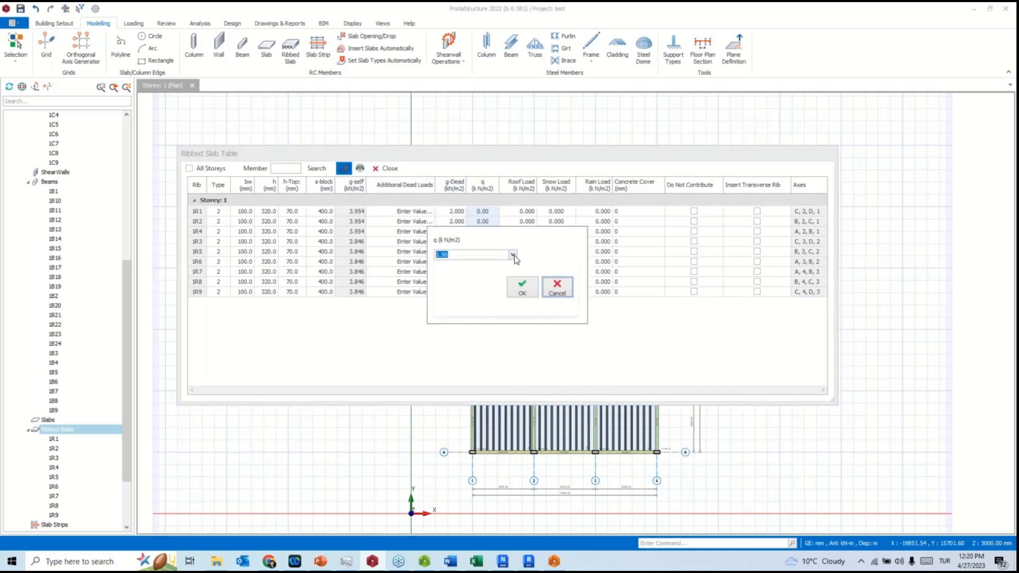
click(487, 280)
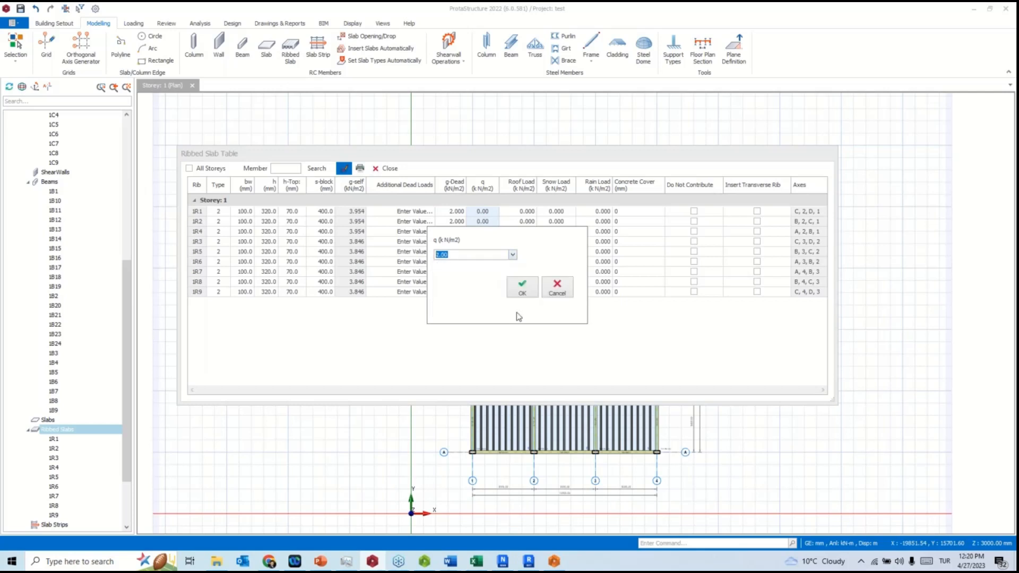
click(523, 289)
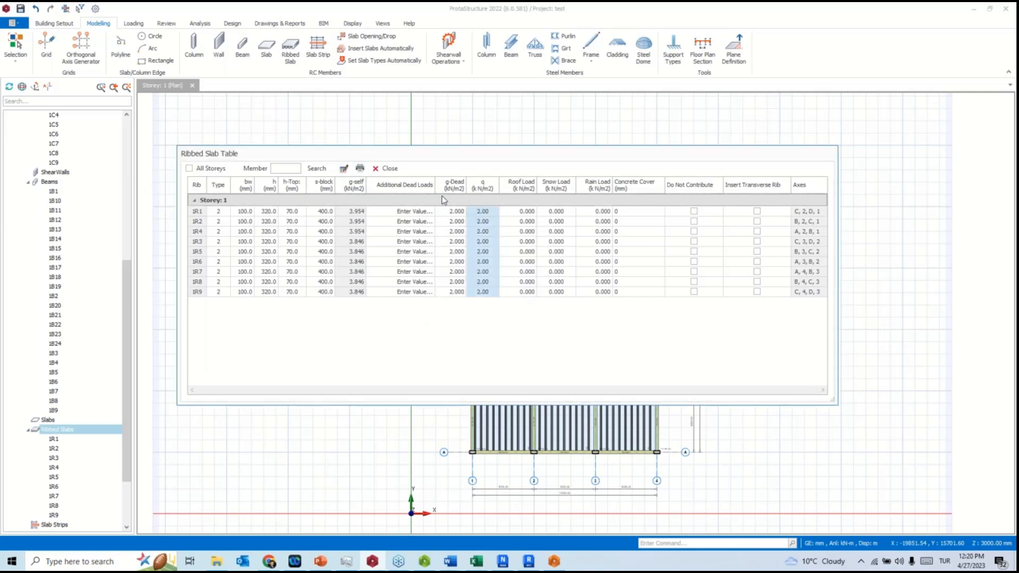
click(386, 168)
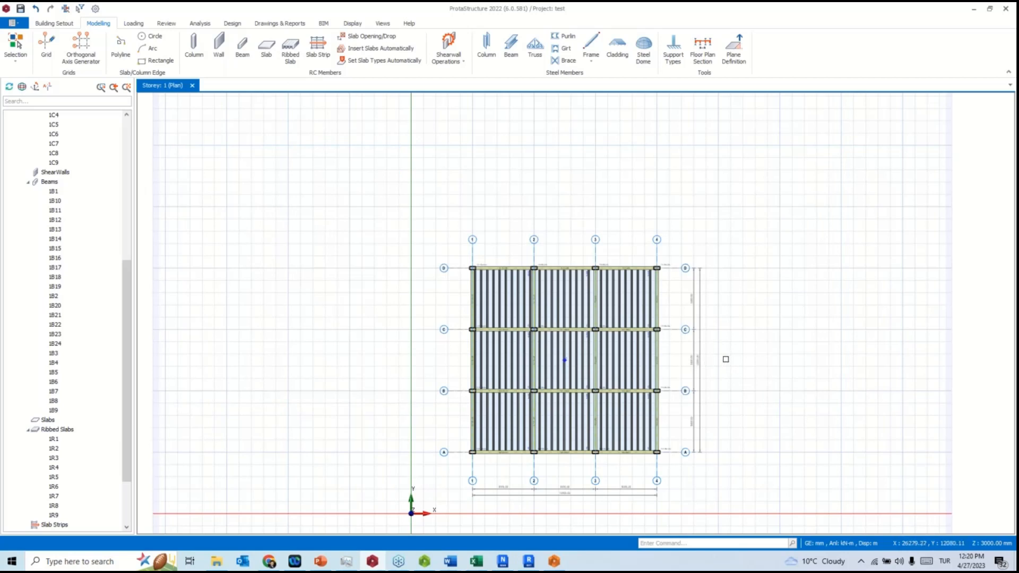
middle_drag(726, 359, 690, 312)
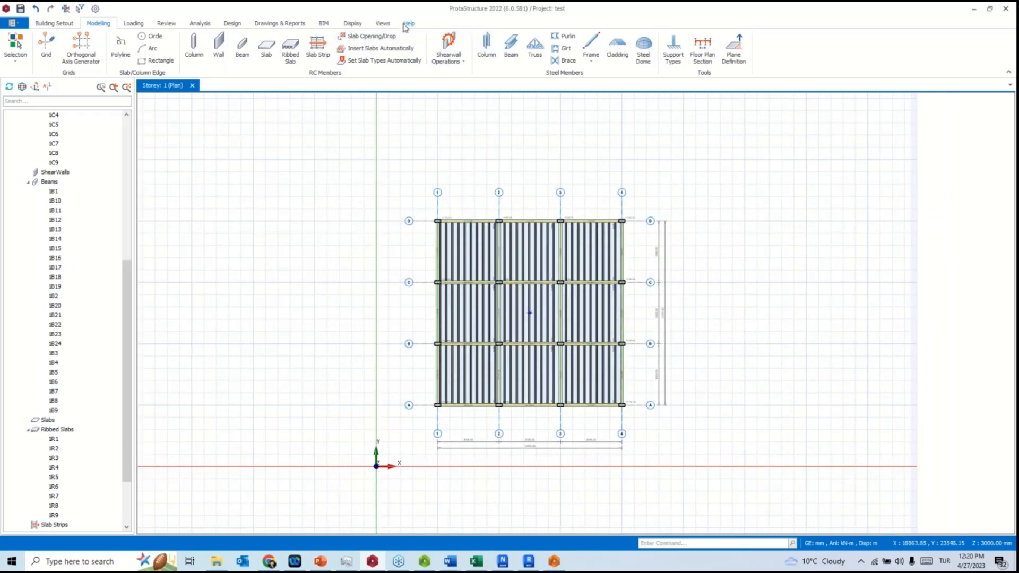
click(132, 24)
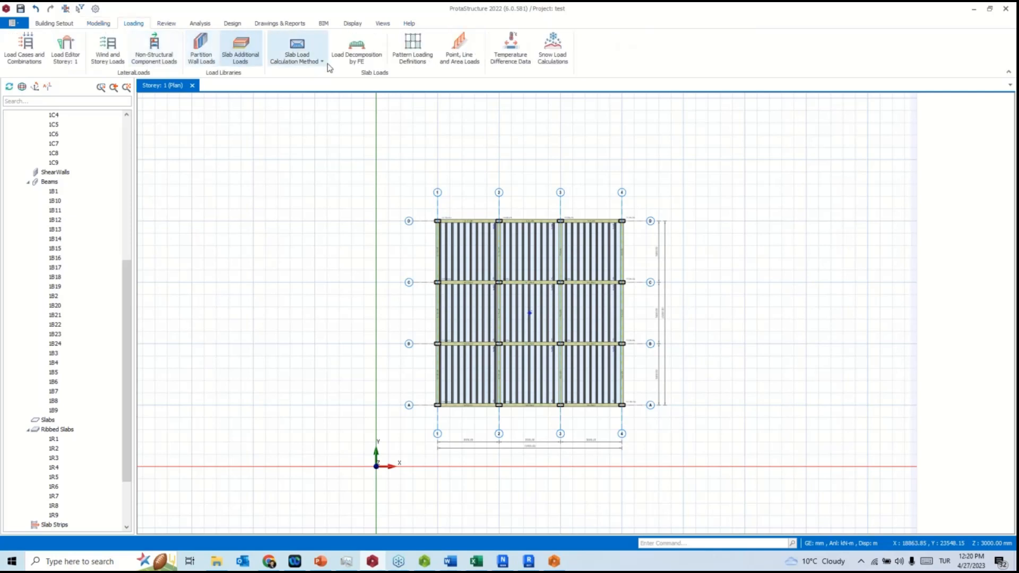
click(53, 24)
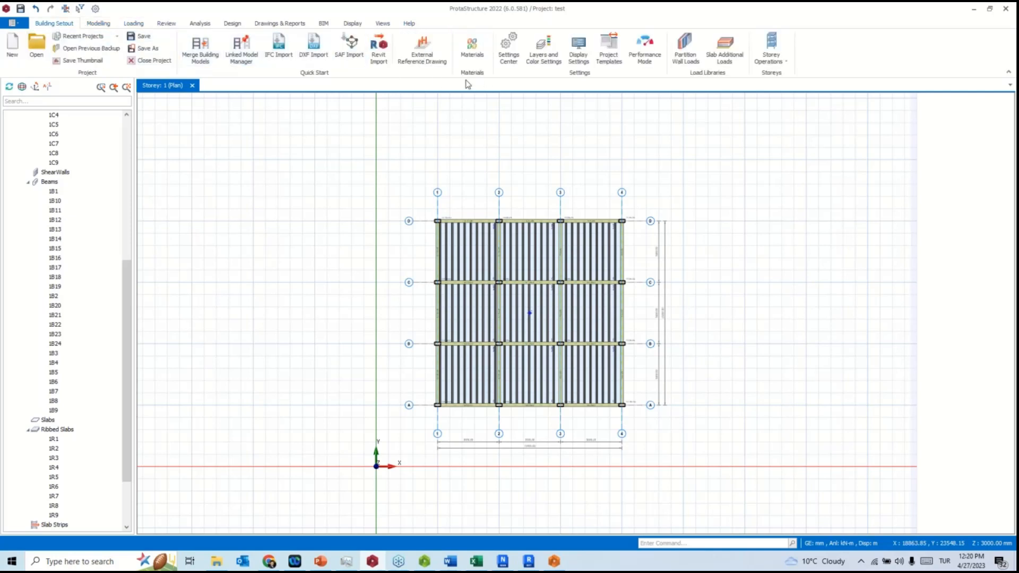
Try to insert two FE slab strips sourced from building analysis, running from axis A to D through bays 1-2 and 2-3.
click(98, 23)
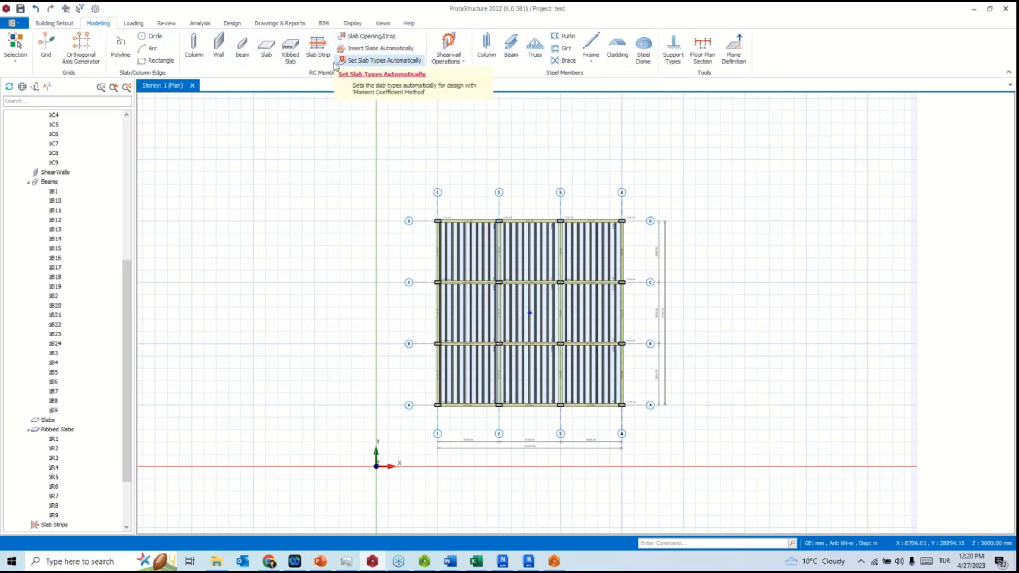
click(318, 46)
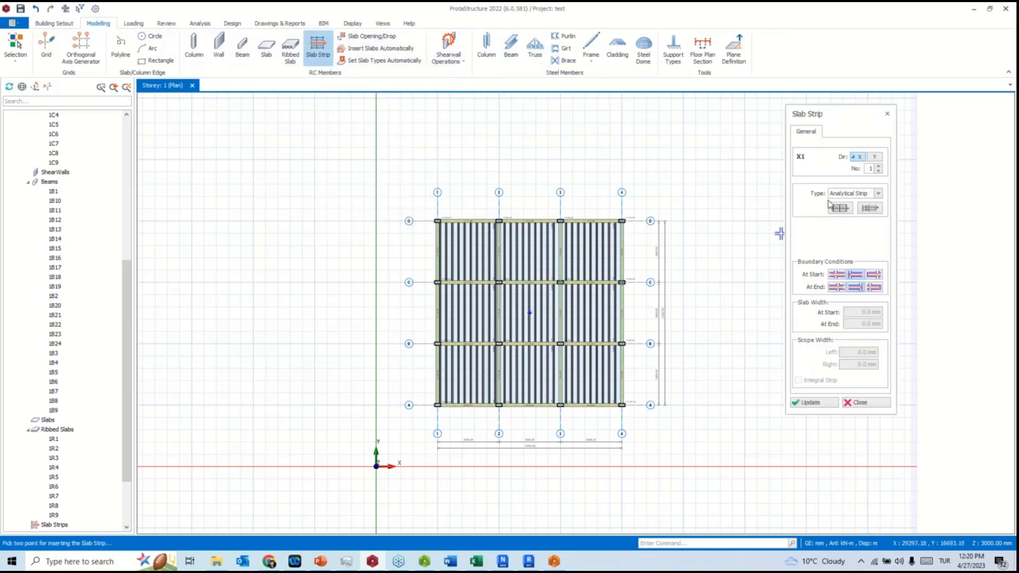
click(878, 193)
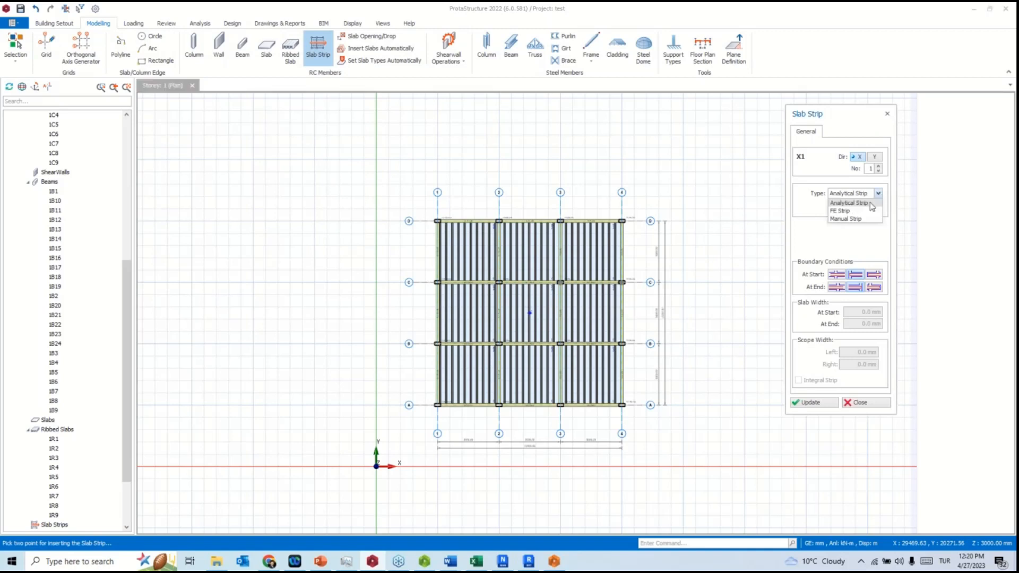
click(857, 211)
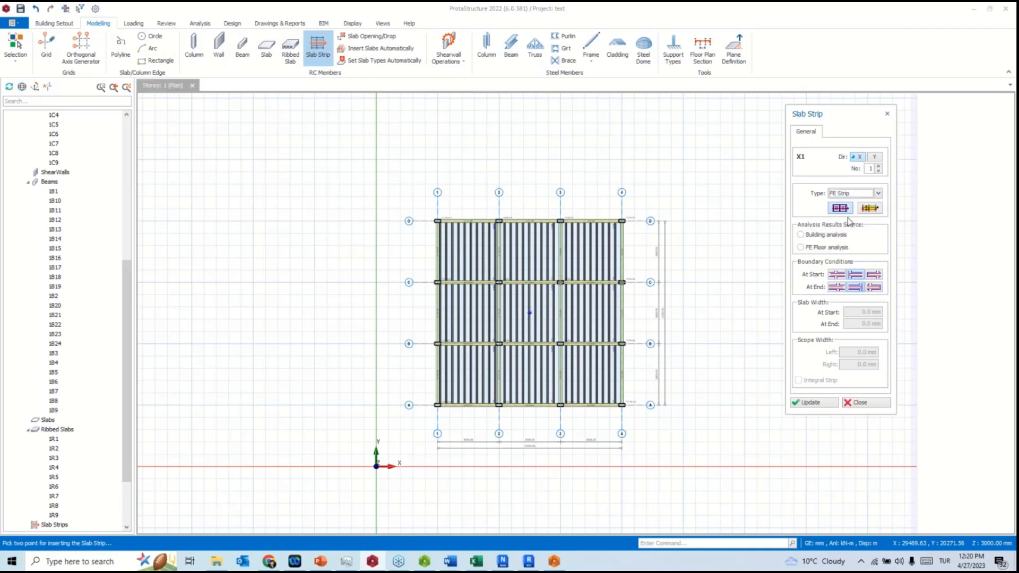
click(801, 235)
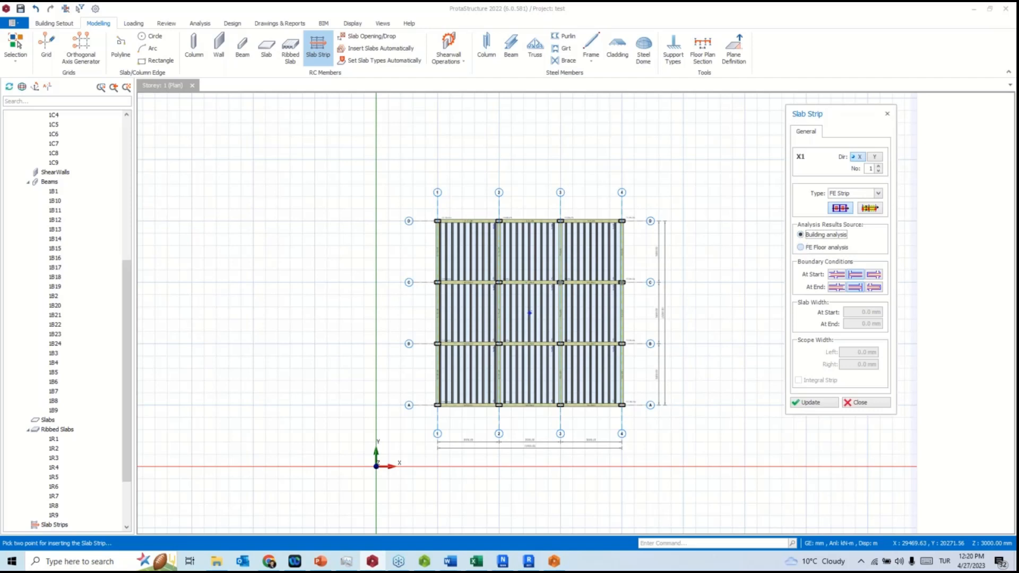
click(474, 428)
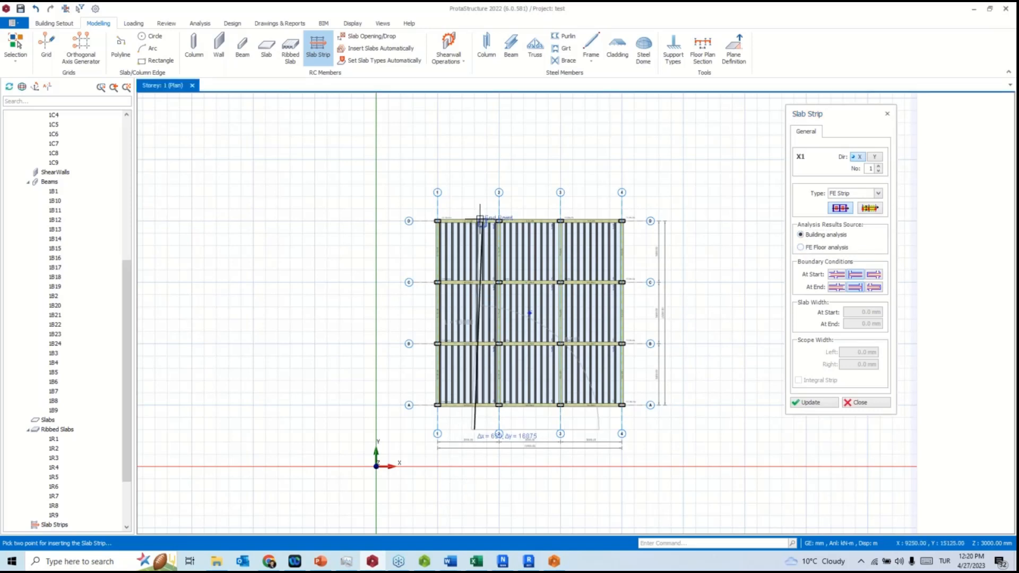
click(474, 187)
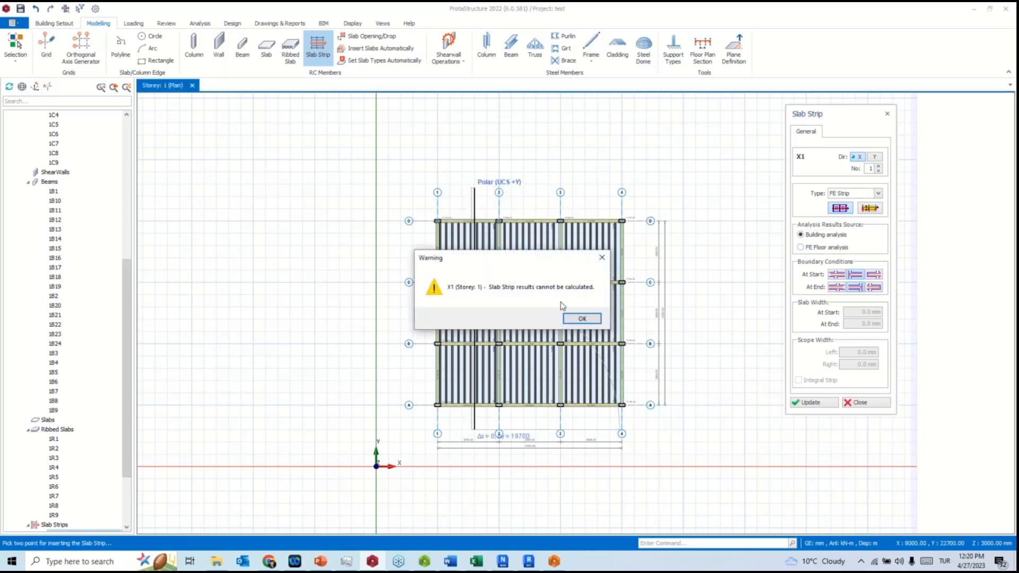
click(580, 319)
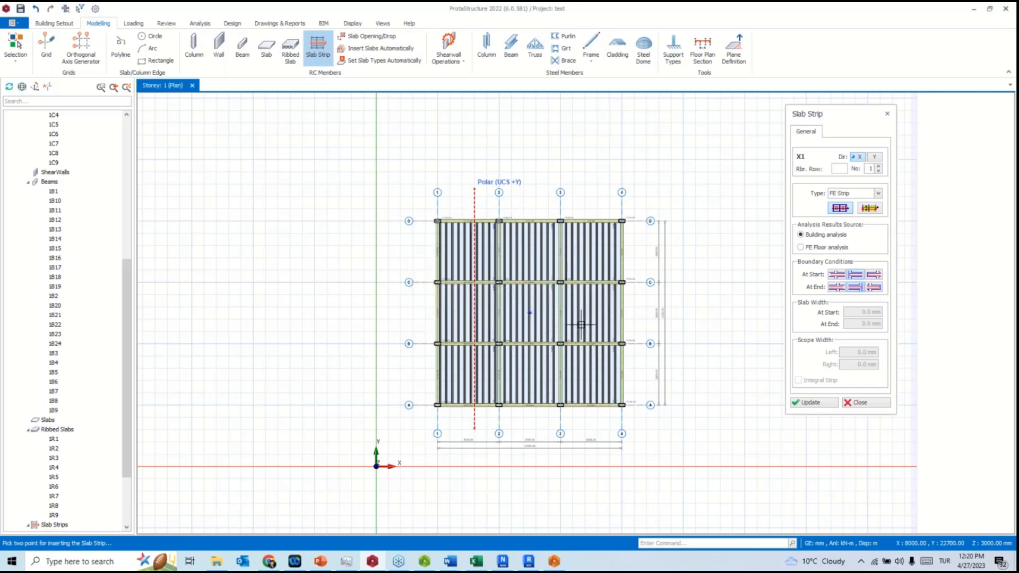
click(530, 422)
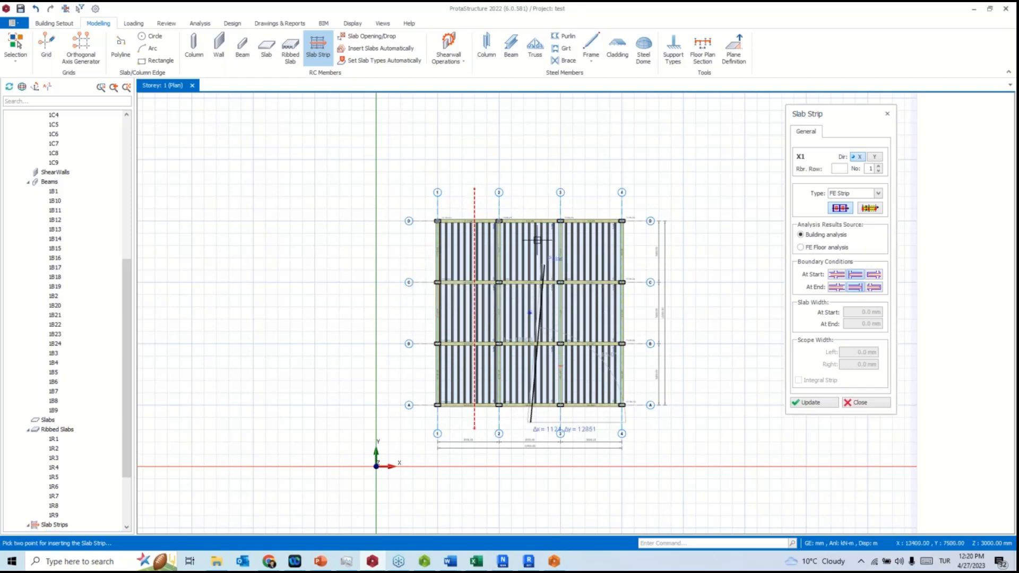
click(533, 203)
click(581, 318)
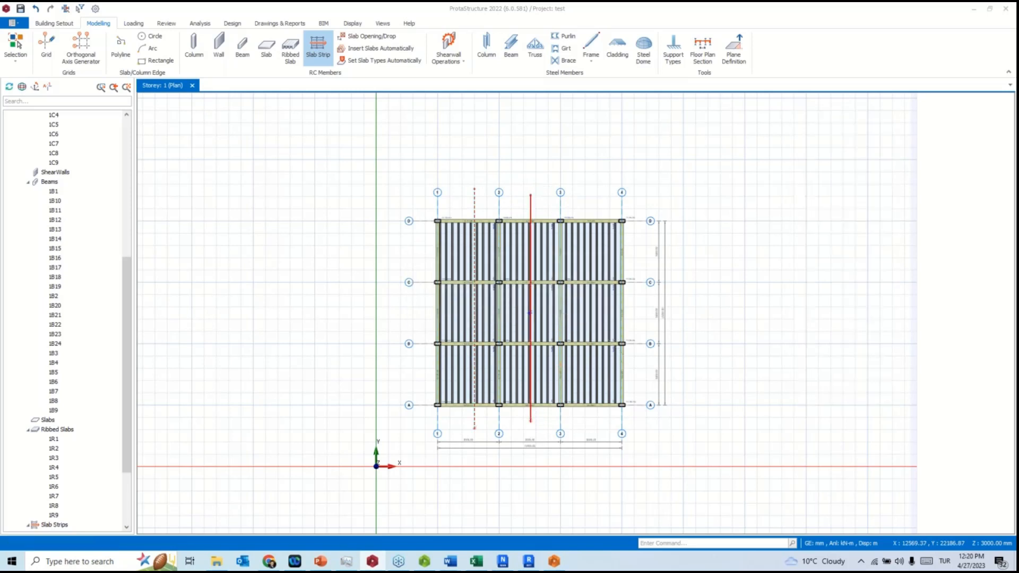
Delete the two slab strips in bays 1-2 and 2-3.
click(474, 195)
click(530, 197)
key(Escape)
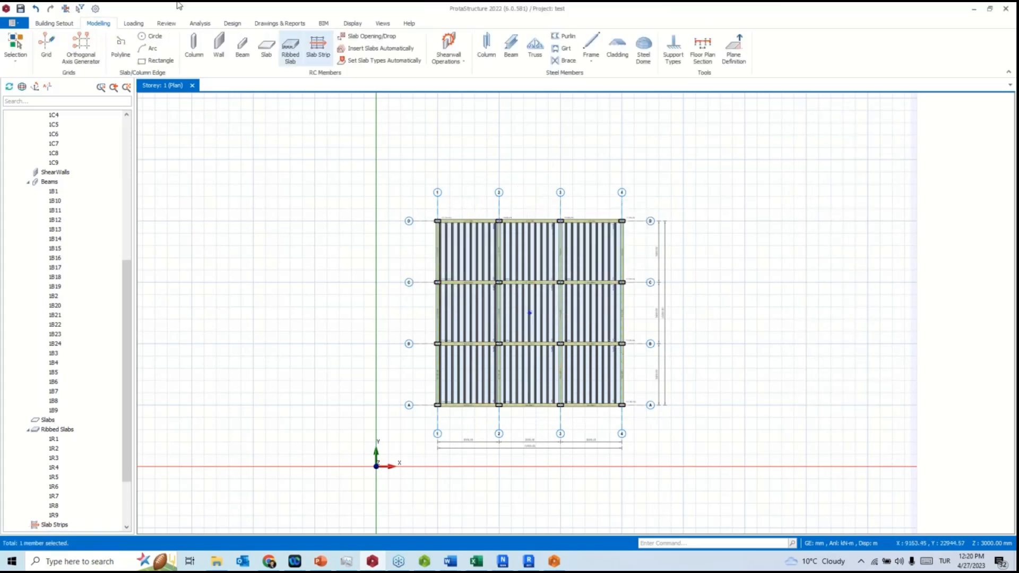
Open Building Analysis and check its loading combinations without changing them.
click(200, 24)
click(55, 49)
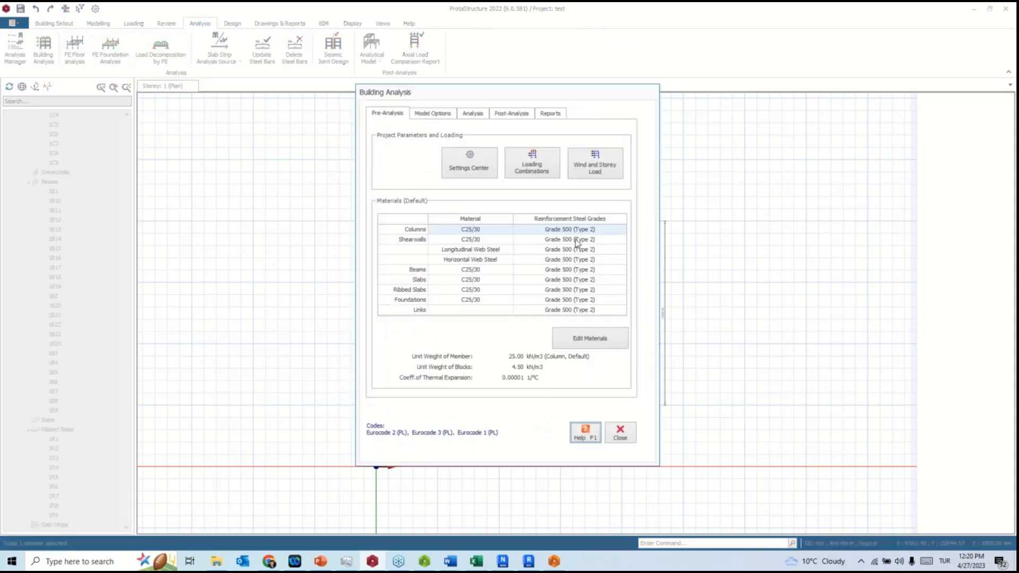
click(537, 166)
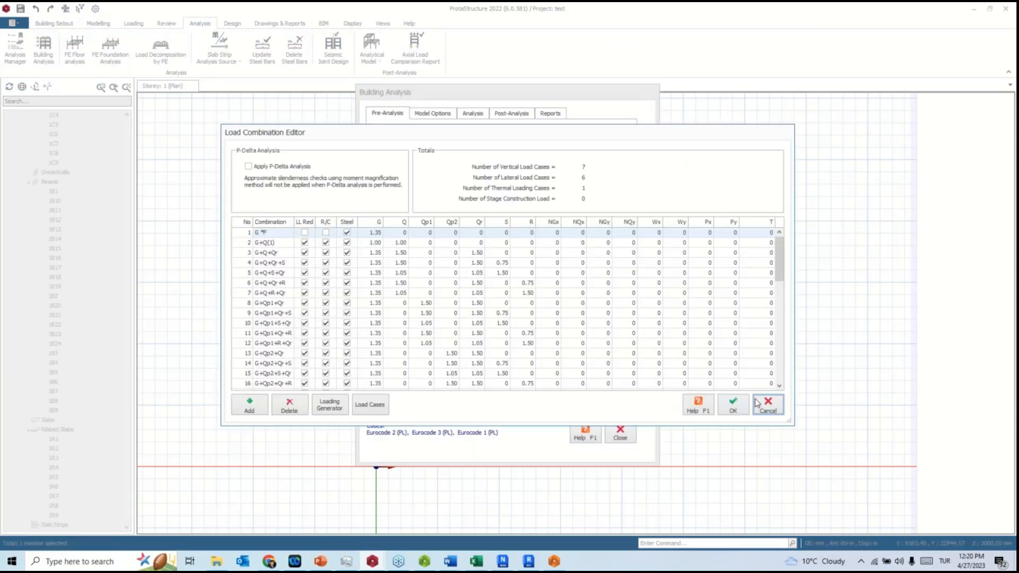
click(766, 404)
Run the building analysis without batch column, beam or steel design, and close the analysis dialog.
click(476, 113)
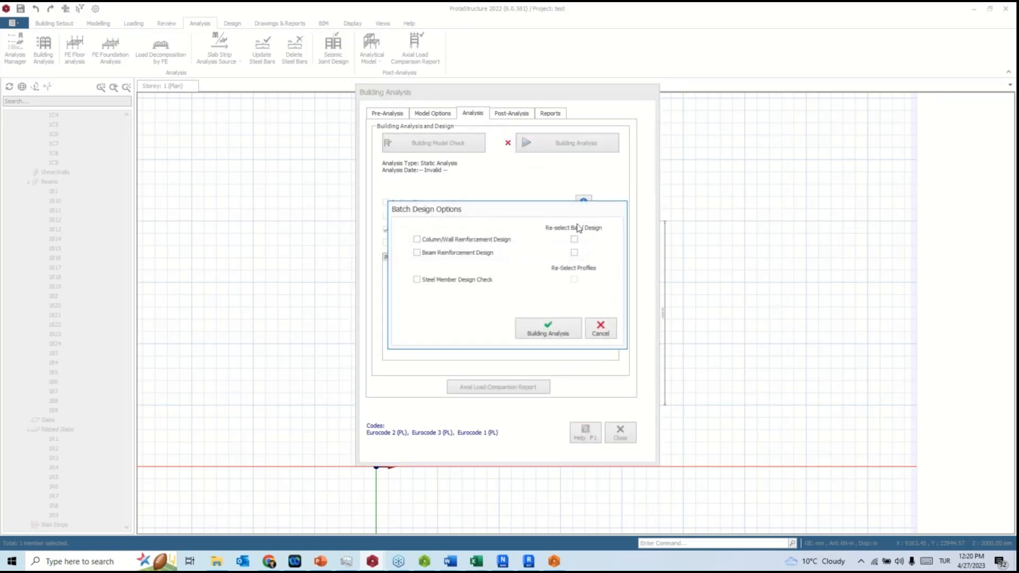
click(564, 322)
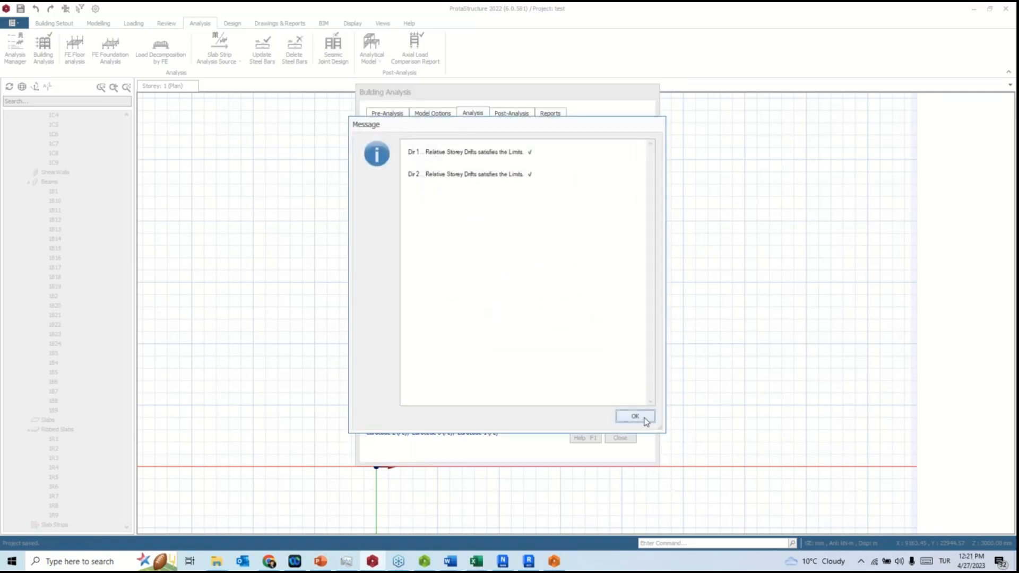
click(636, 417)
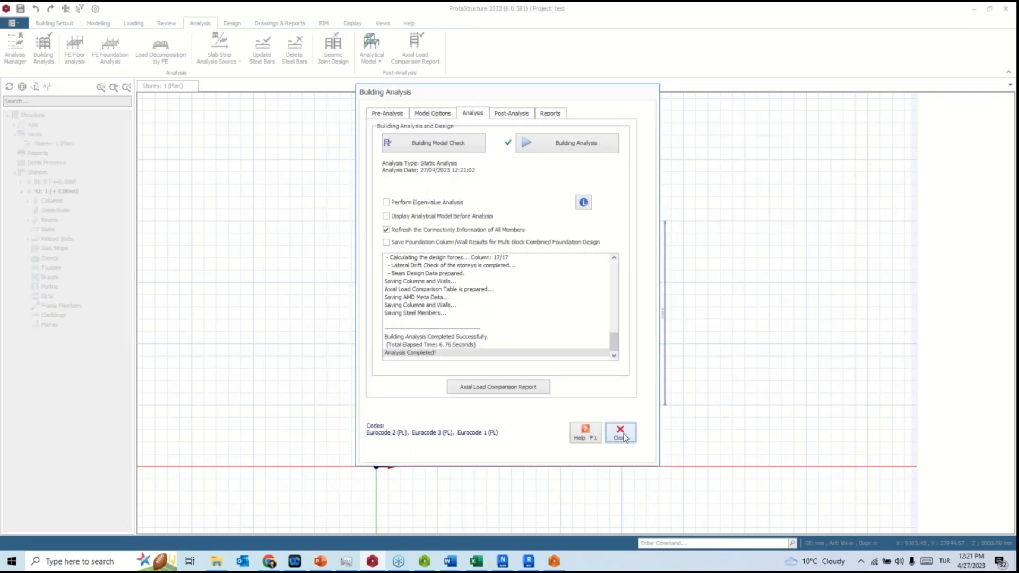
click(621, 433)
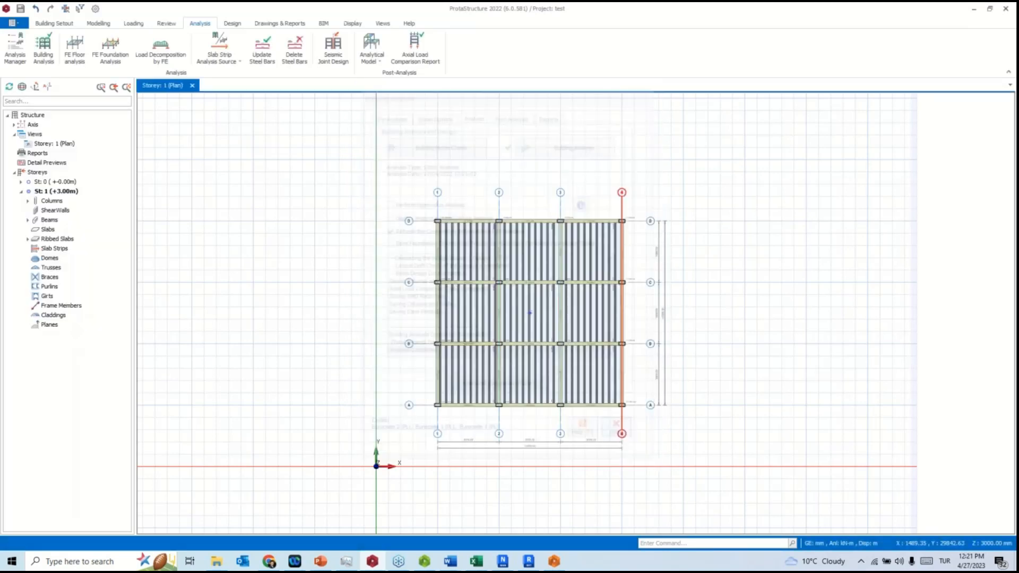
Display the analytical model from the post-analysis options and examine the rib displacements under dead loads.
click(43, 47)
click(509, 113)
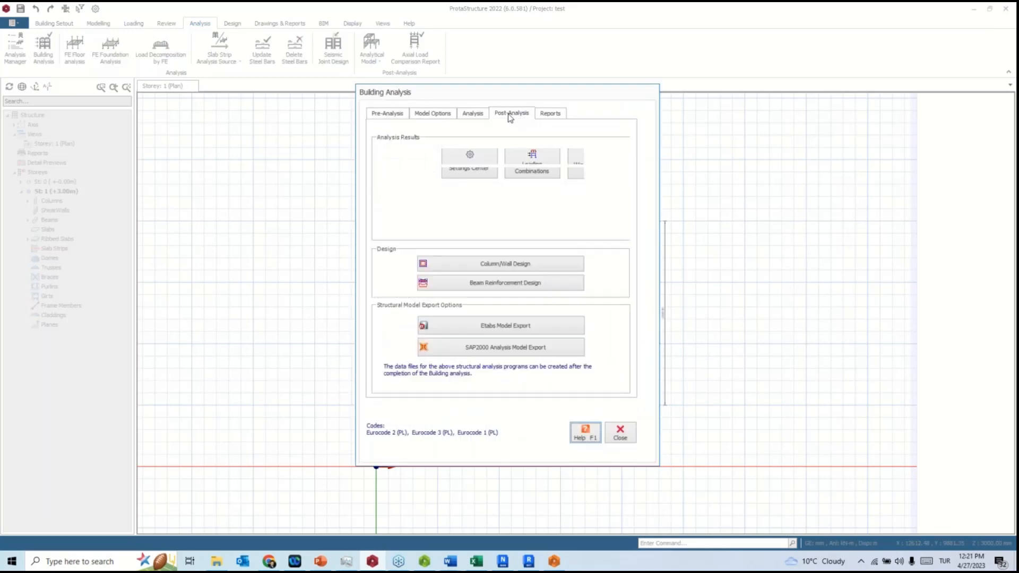
click(485, 157)
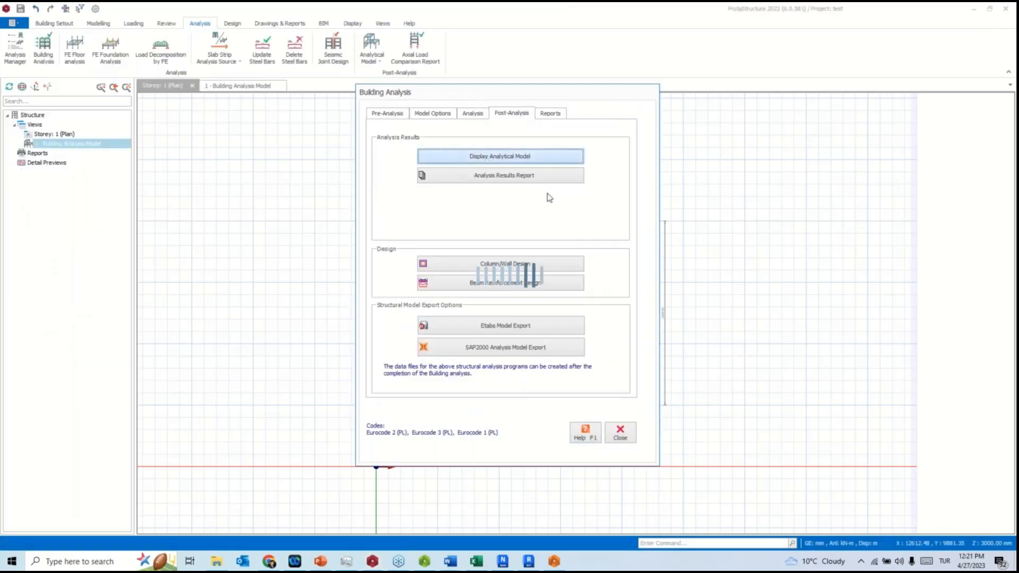
drag(621, 300, 589, 308)
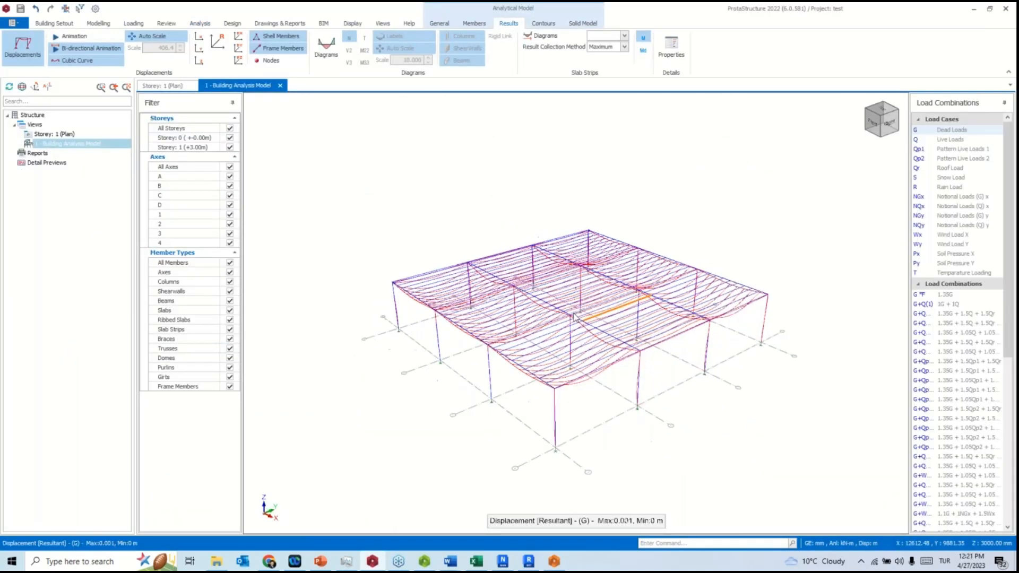
scroll(454, 288, up, 3)
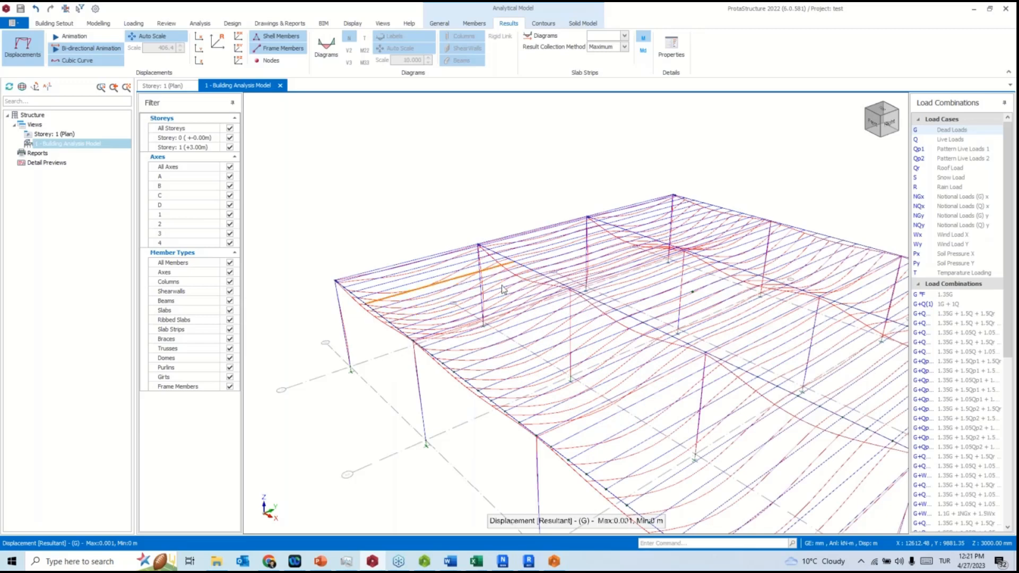
middle_drag(625, 358, 537, 282)
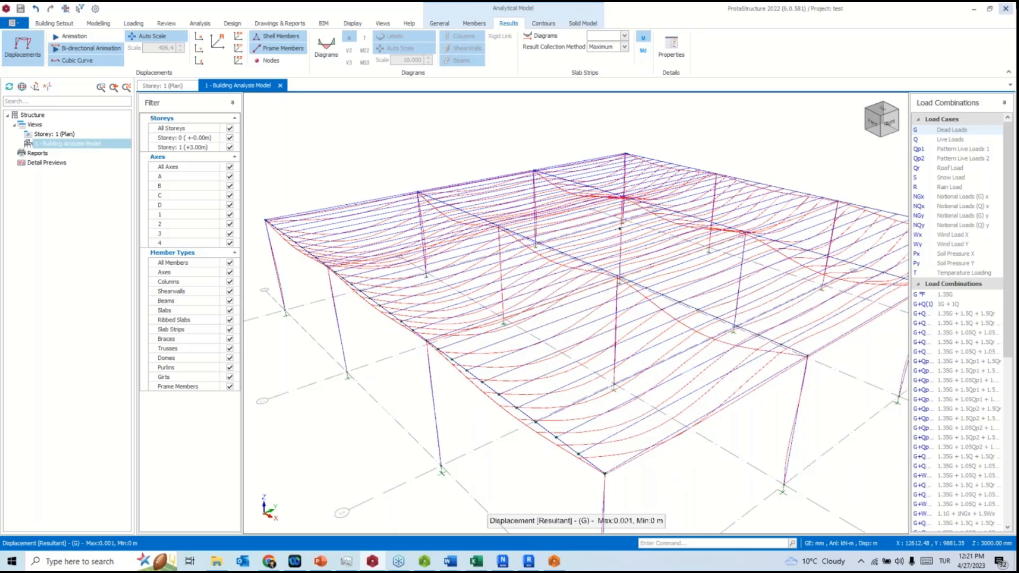
Return from the analytical model to the storey 1 plan for modelling.
click(159, 85)
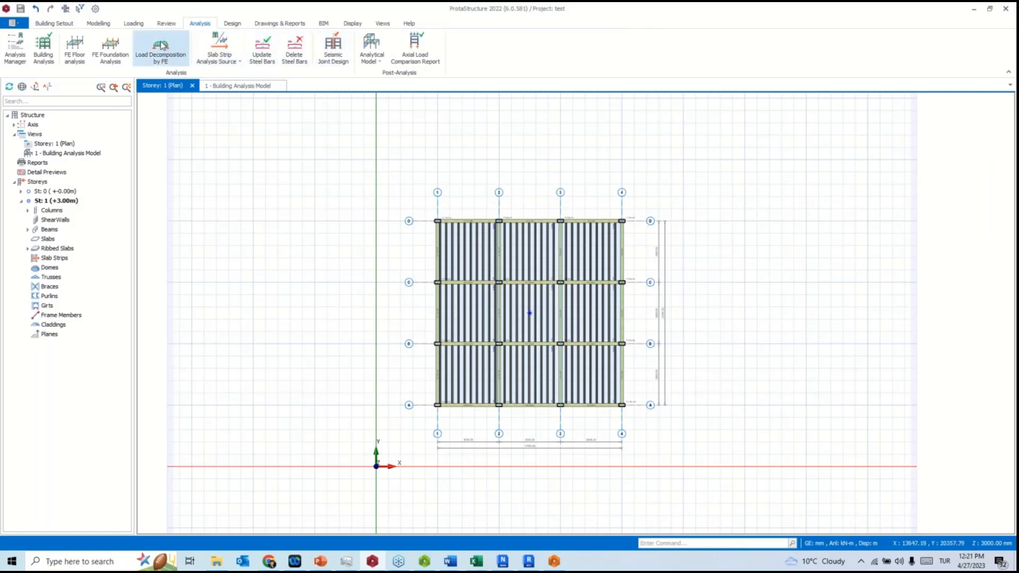
click(98, 23)
click(321, 49)
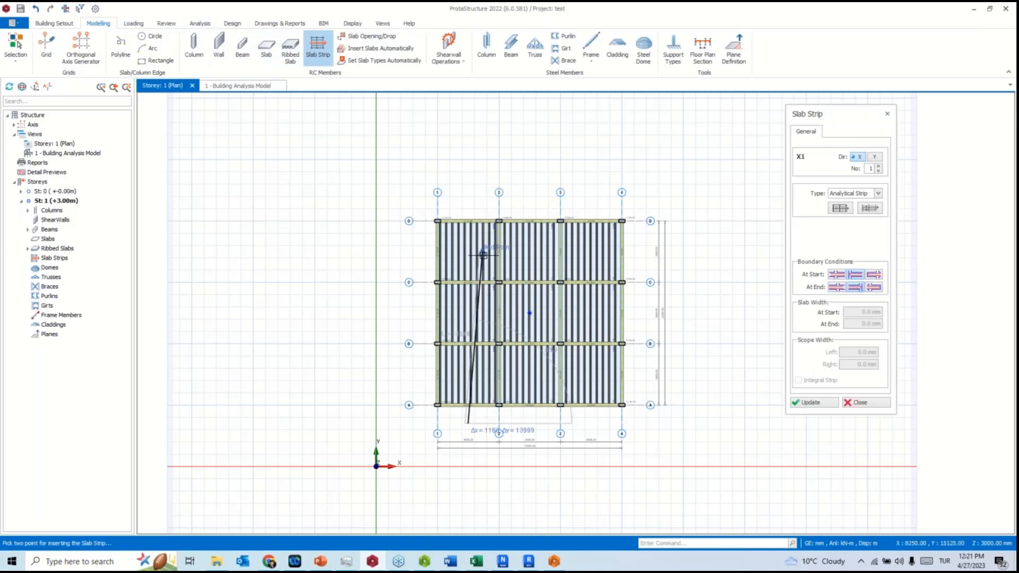
click(878, 193)
click(855, 211)
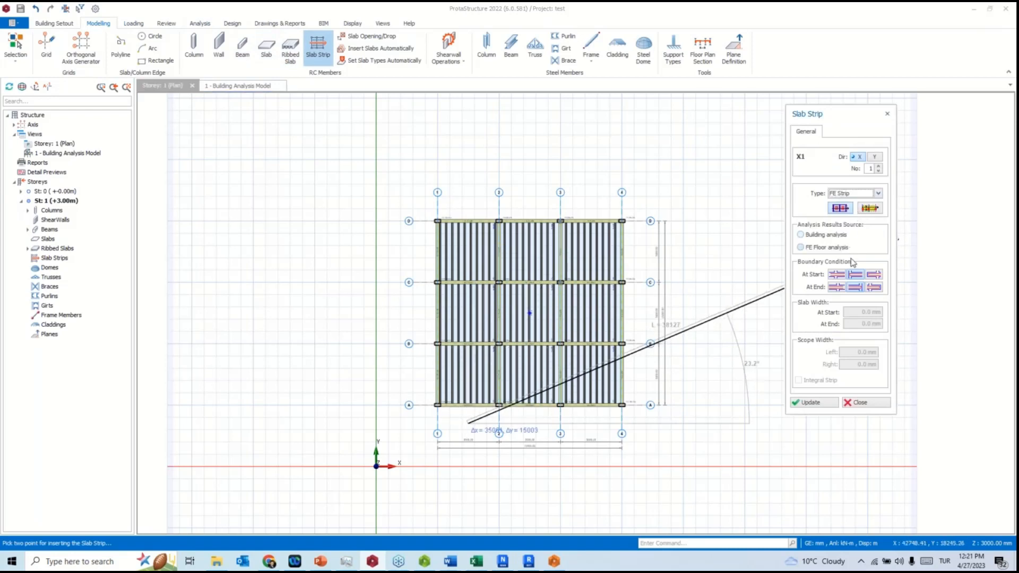
click(800, 234)
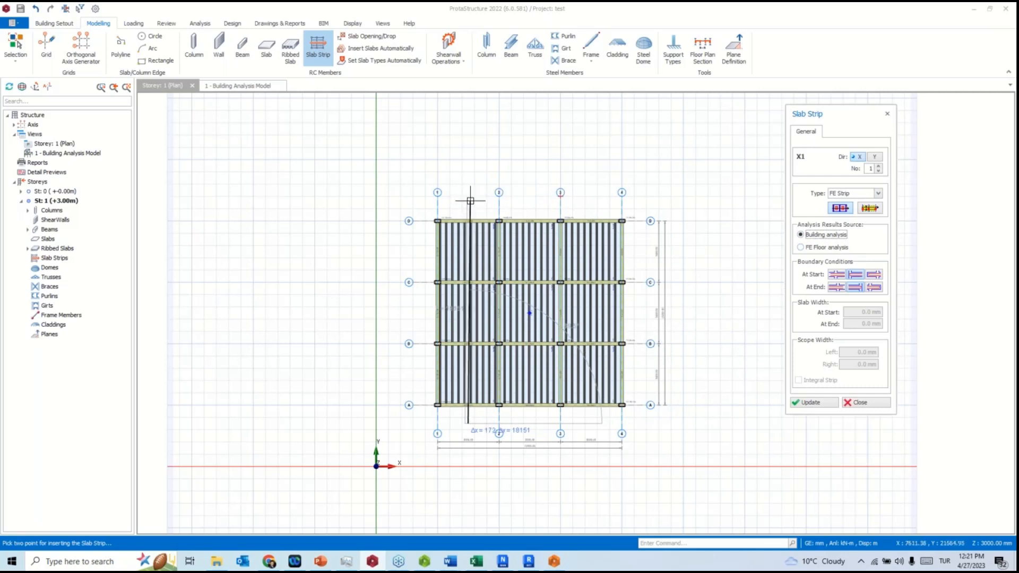
key(Escape)
Insert three X-direction FE slab strips based on Building analysis results, one each through bays 1-2, 2-3 and 3-4 across axes A to D.
click(317, 55)
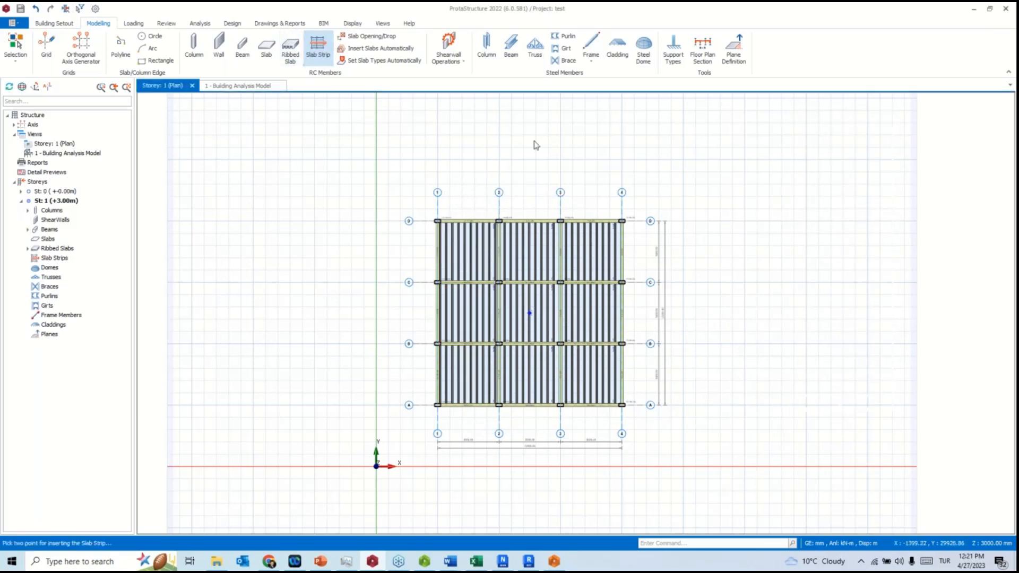
click(854, 194)
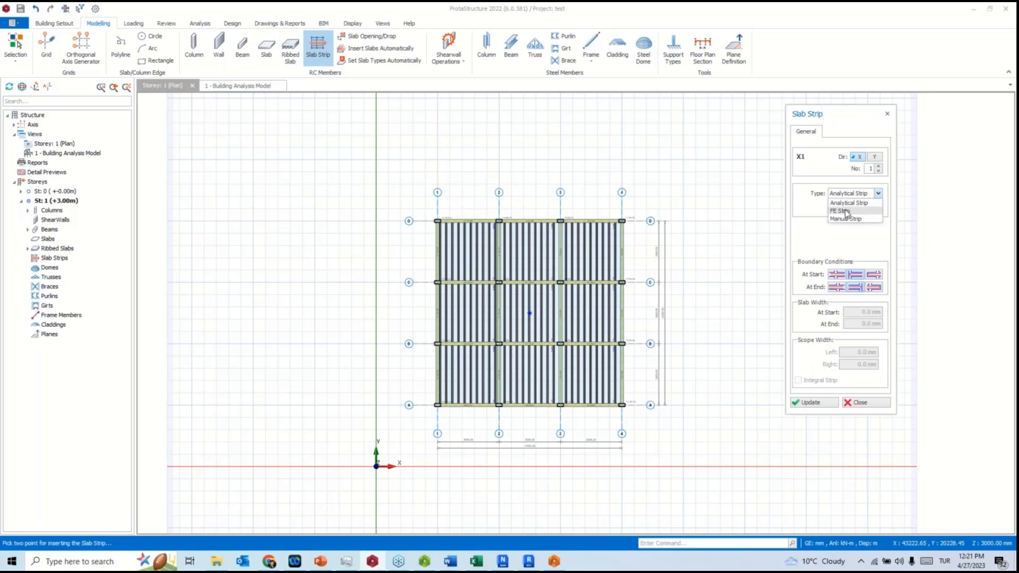
click(843, 212)
click(808, 235)
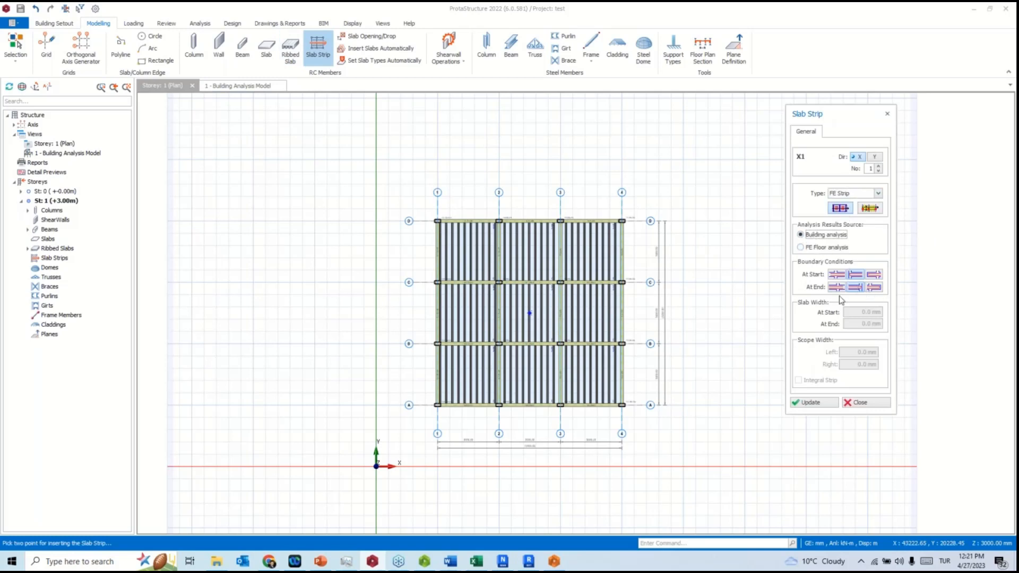
click(473, 416)
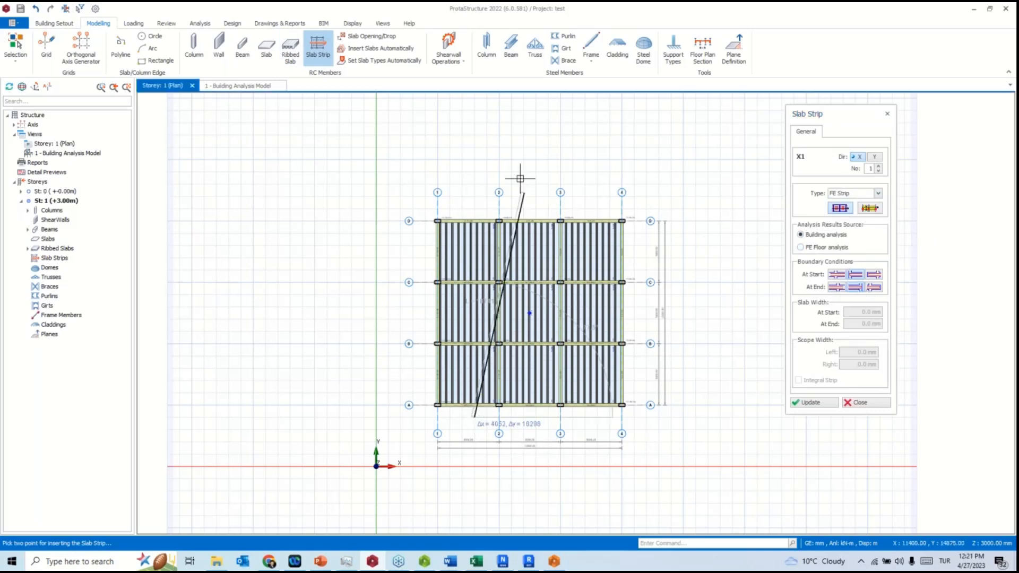
click(470, 202)
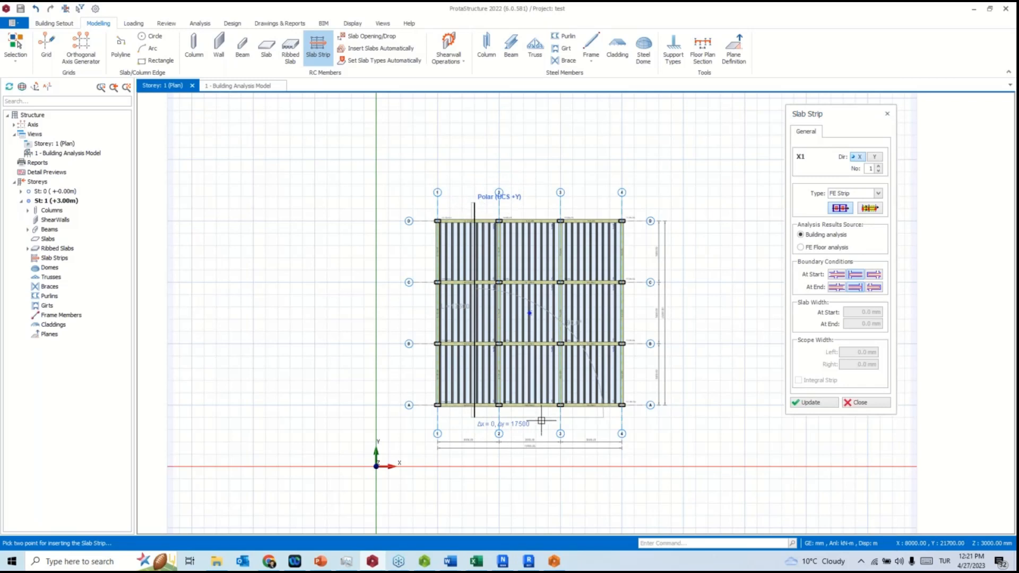
click(542, 420)
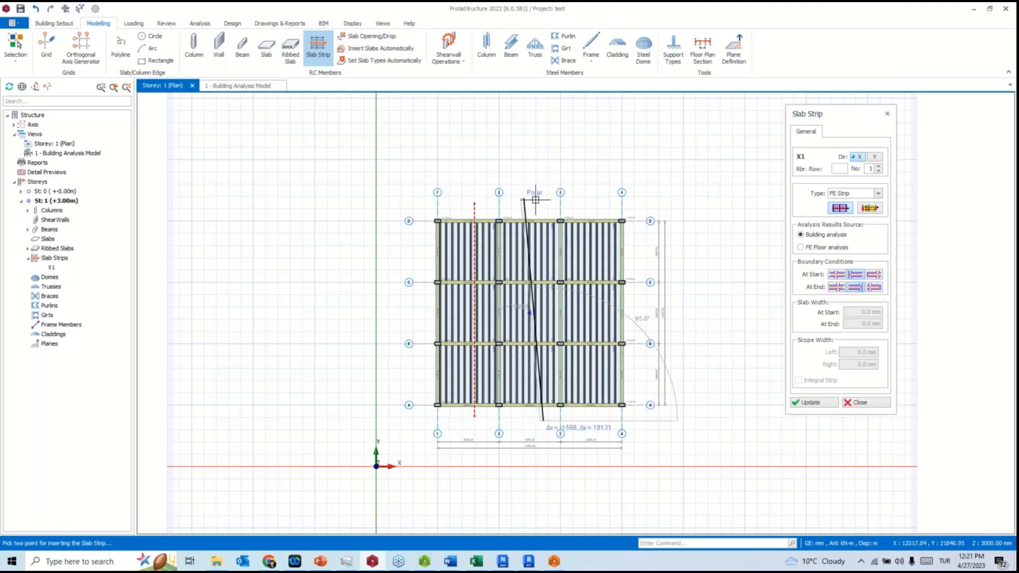
click(546, 231)
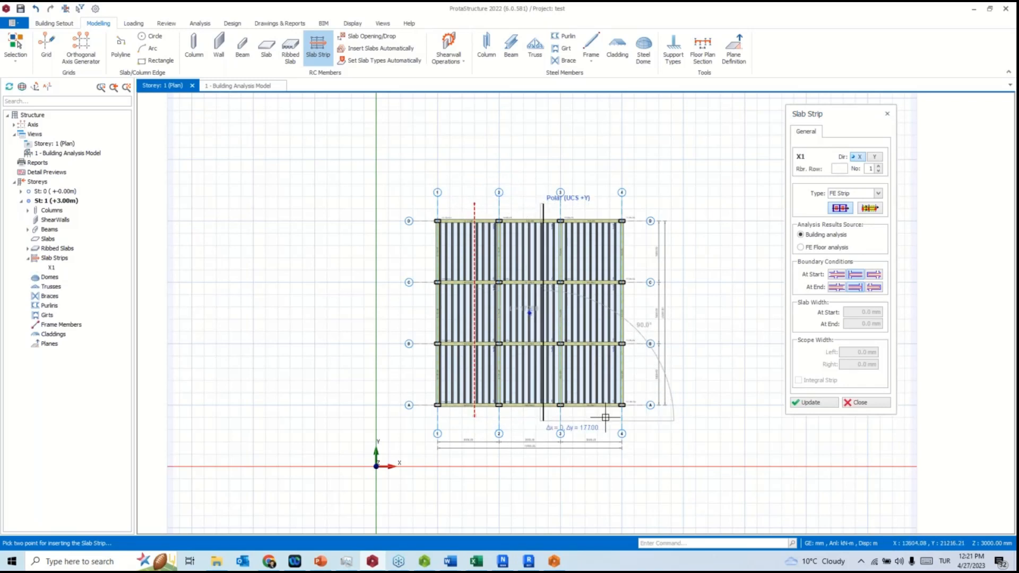
click(604, 415)
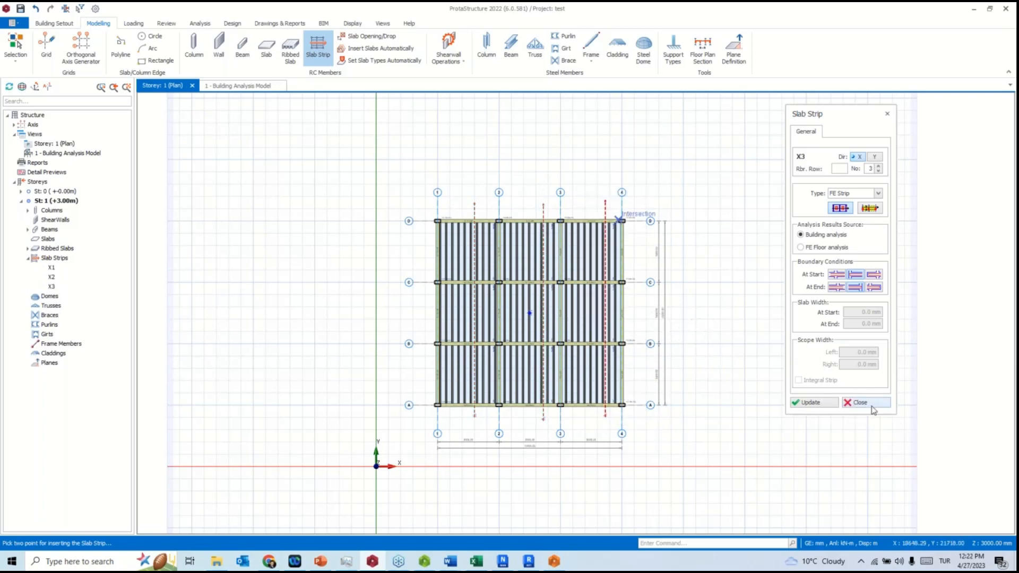
click(855, 402)
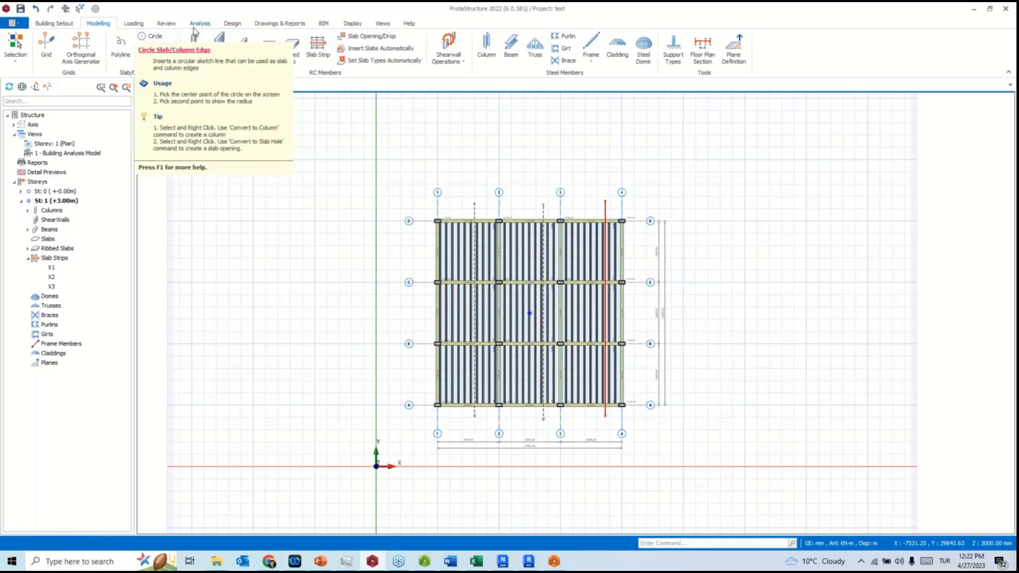
Run the batch rib beam design for all storeys with all bars re-selected, and close the calculation dialog.
click(230, 24)
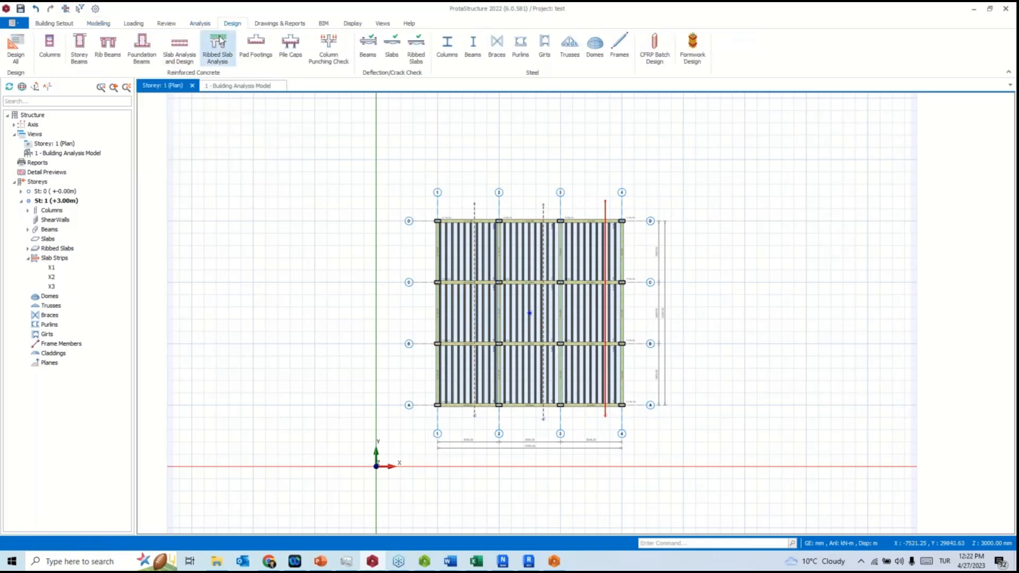
click(112, 58)
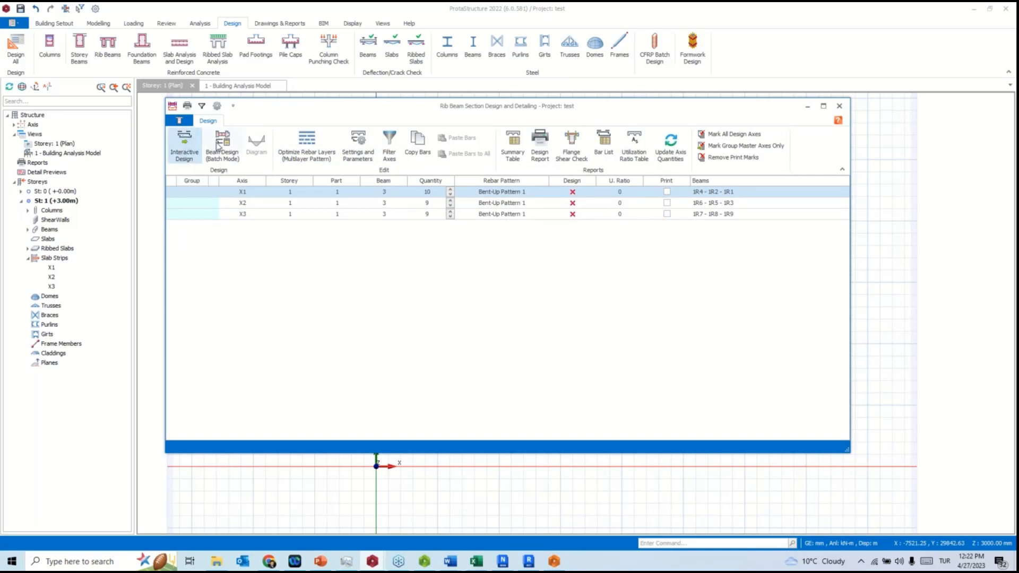
click(223, 164)
click(392, 289)
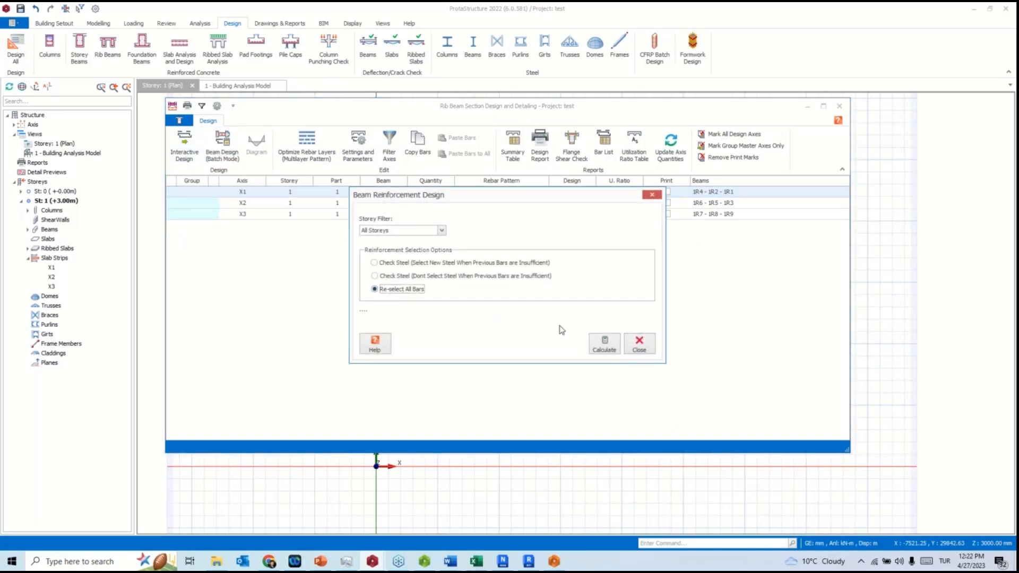
click(605, 343)
click(639, 345)
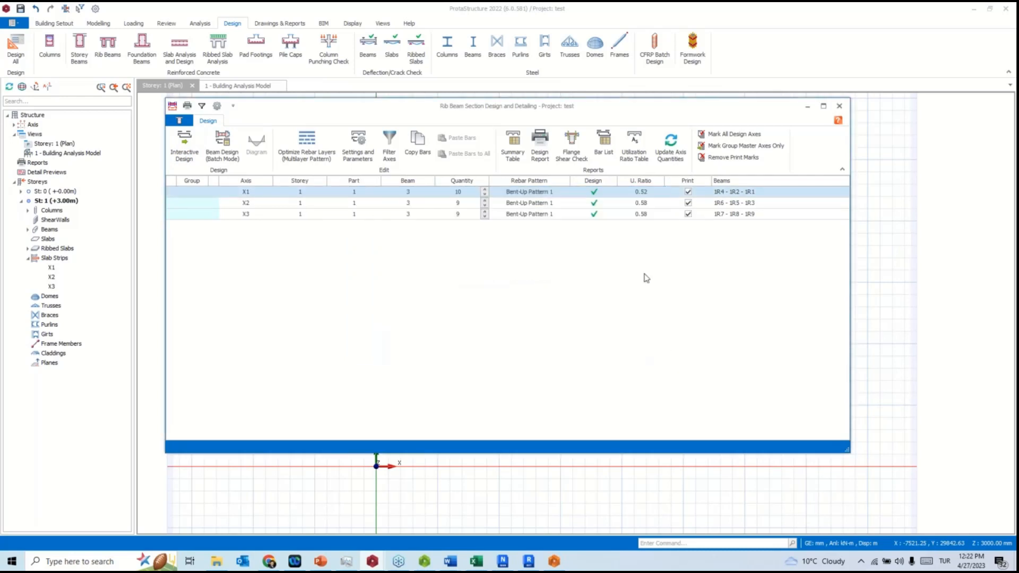
Generate the rib beam design report with loads, shear and moment diagrams, split tables and rebar images, and close it after viewing.
click(541, 146)
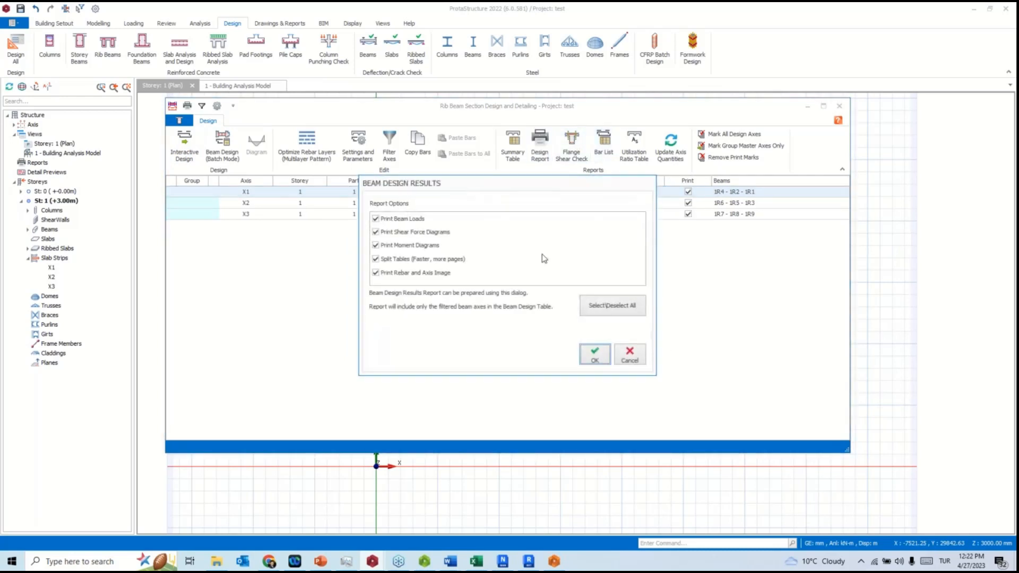
click(599, 361)
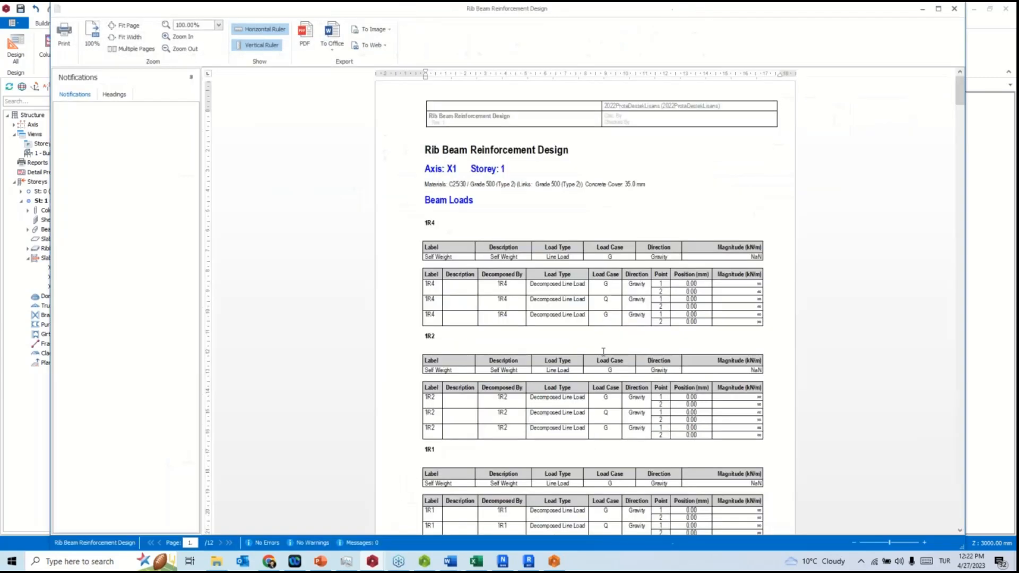
click(954, 9)
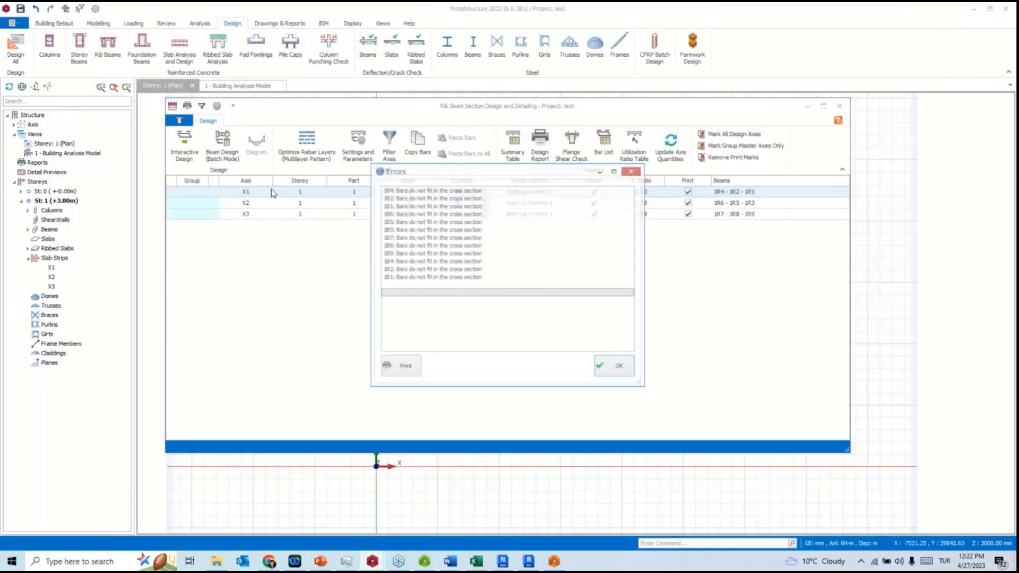
Review the interactive reinforcement data for rib axis X1, and leave the rib beam design without changes.
click(623, 371)
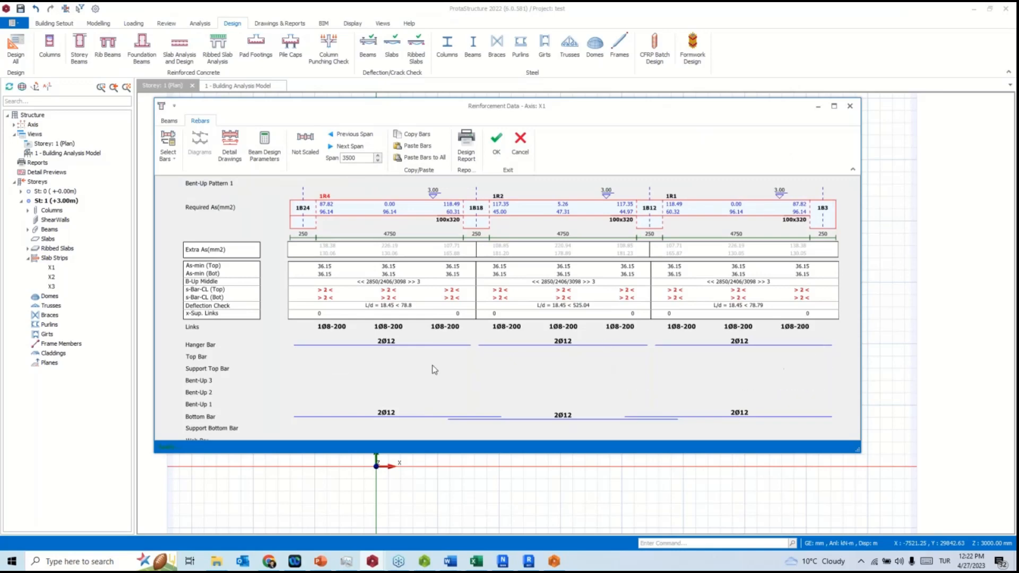
click(520, 143)
click(840, 106)
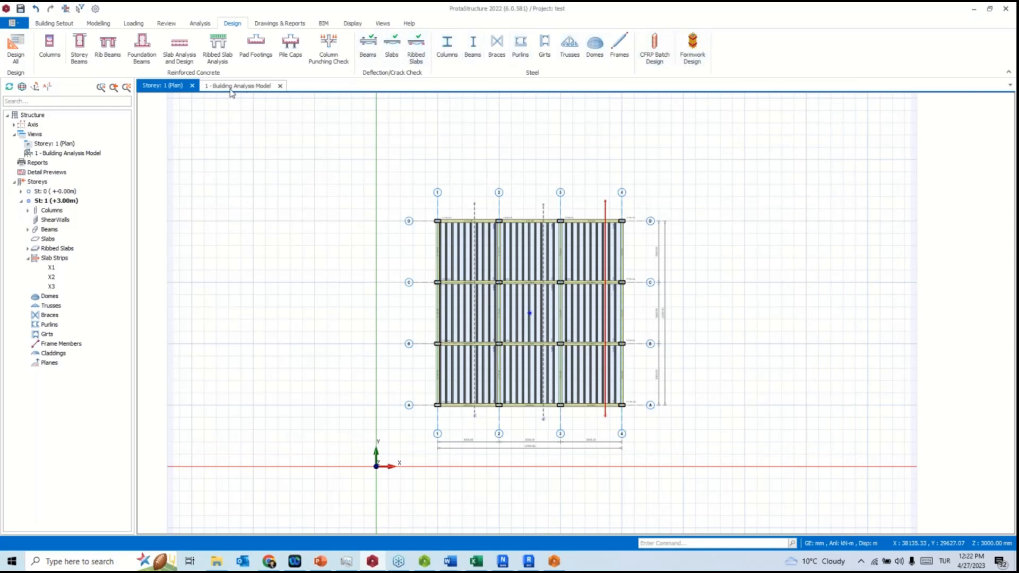
Open a 3D physical model view of storey 1 and examine the ribbed slabs from an angle.
right_click(36, 136)
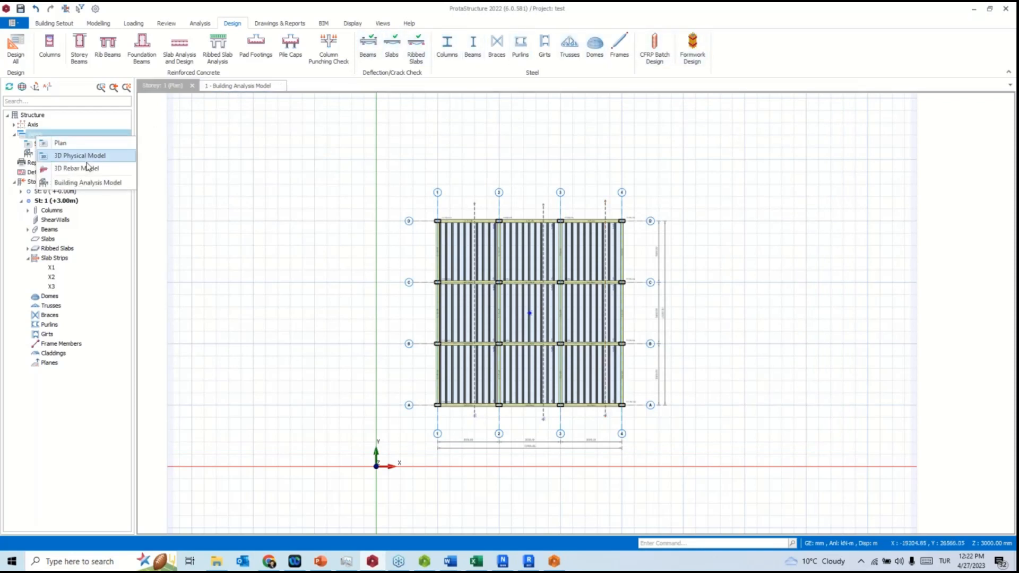
click(80, 158)
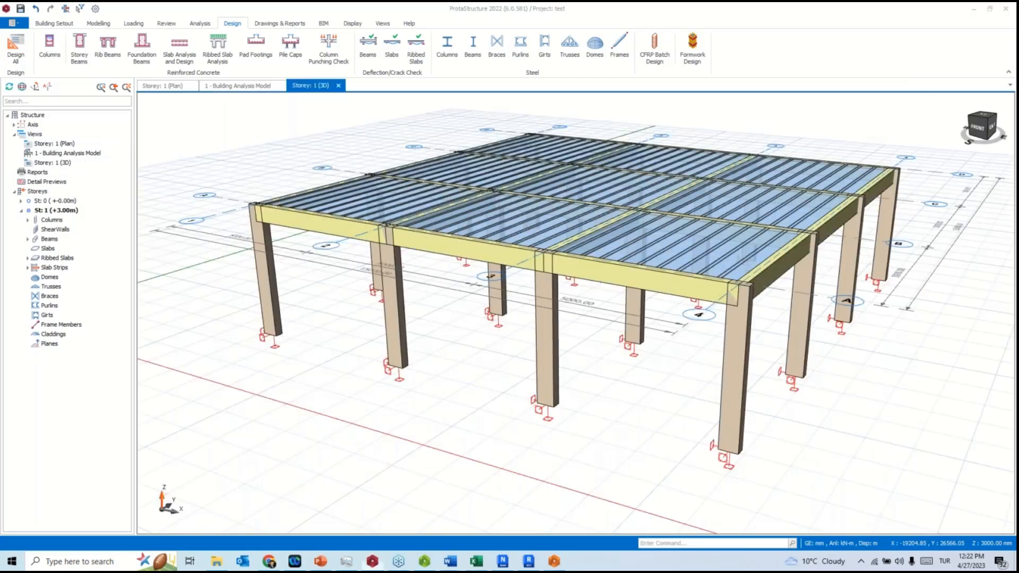
scroll(693, 162, down, 3)
middle_drag(694, 171, 769, 226)
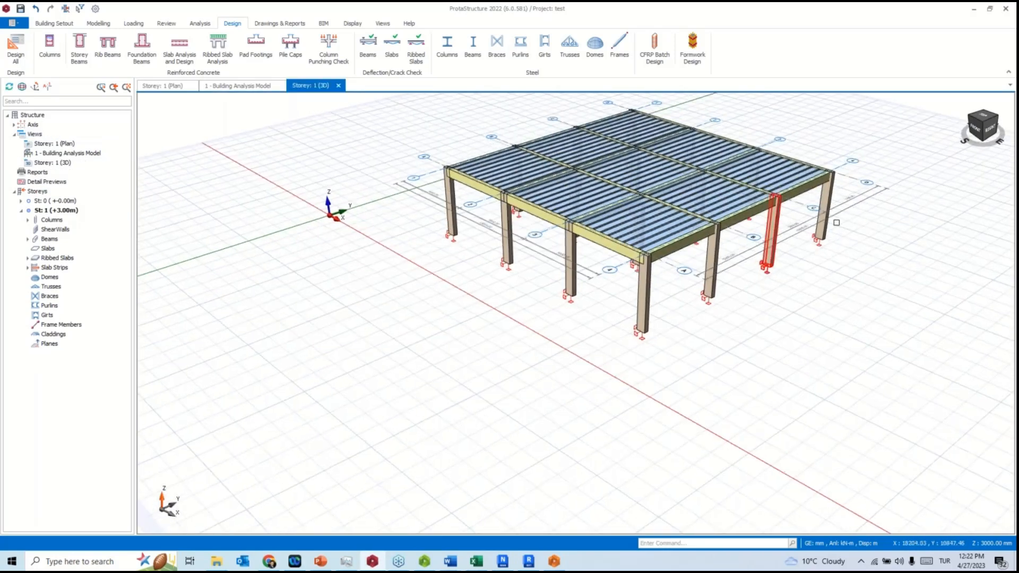
click(55, 163)
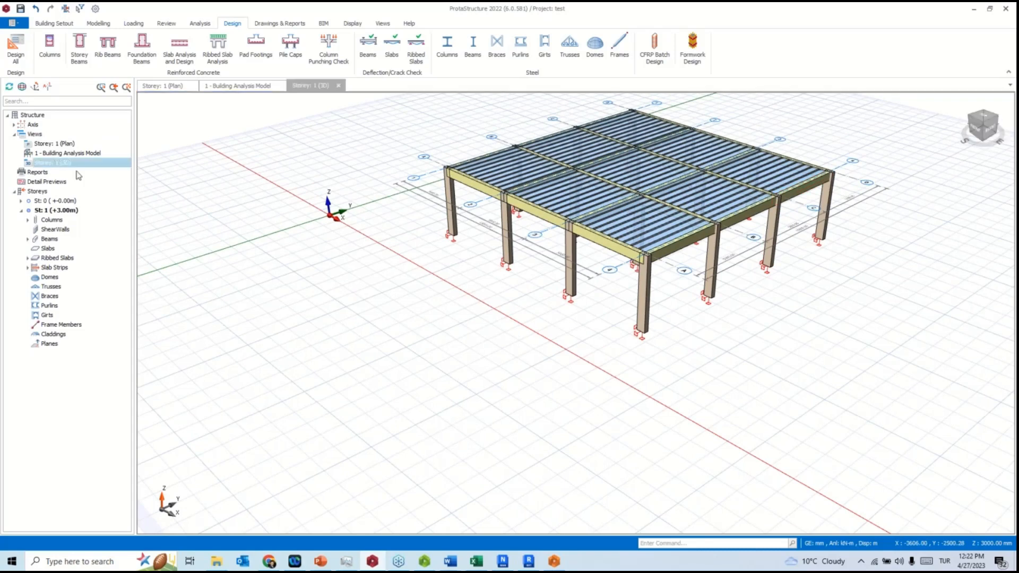
In the storey 1 plan, convert the ribs of the slab in bay 3-4, A-B to beam elements, transferring slab loads as UDLs.
double_click(53, 144)
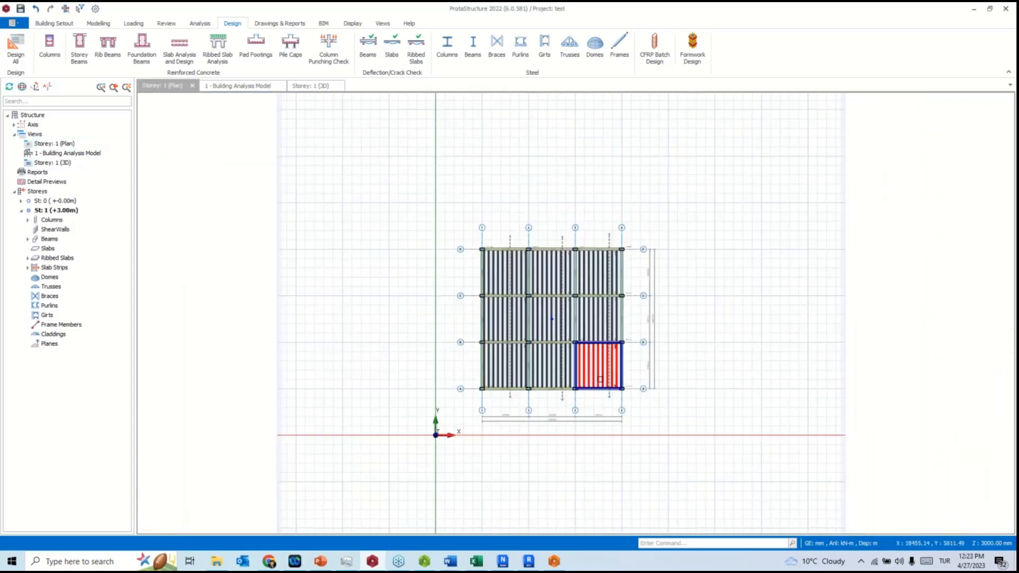
scroll(589, 402, up, 4)
click(569, 340)
right_click(568, 341)
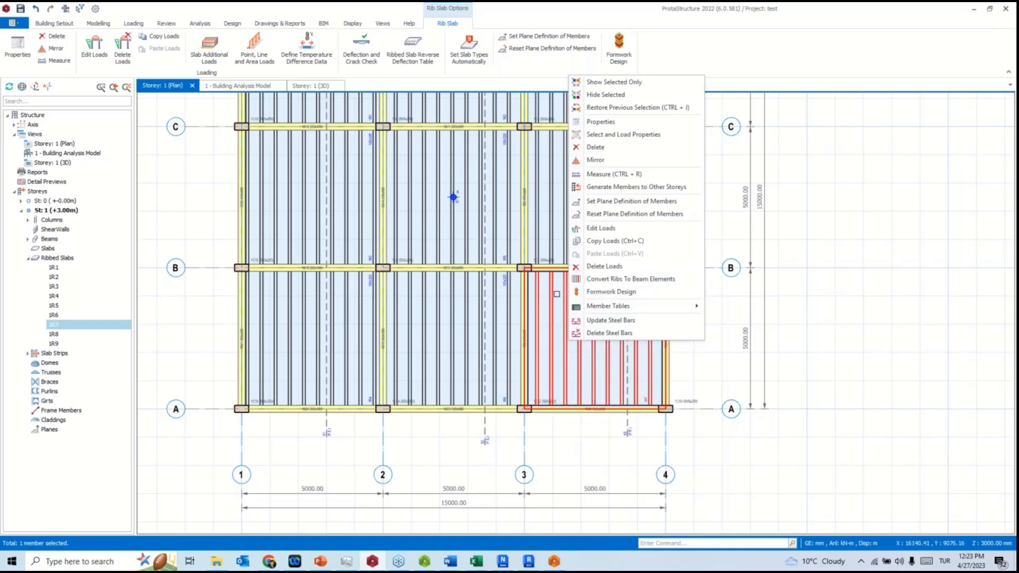
click(605, 278)
click(585, 350)
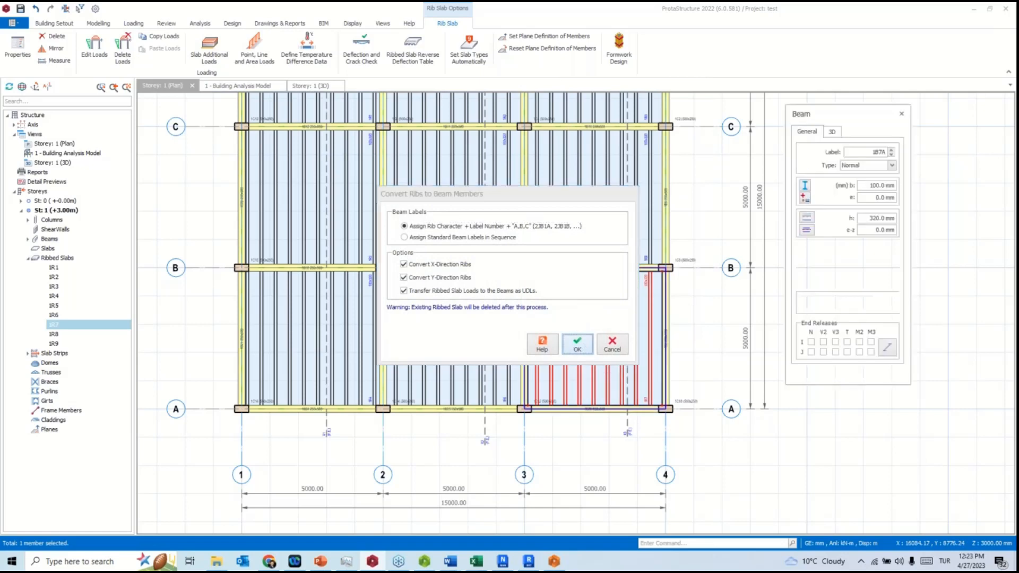
click(538, 326)
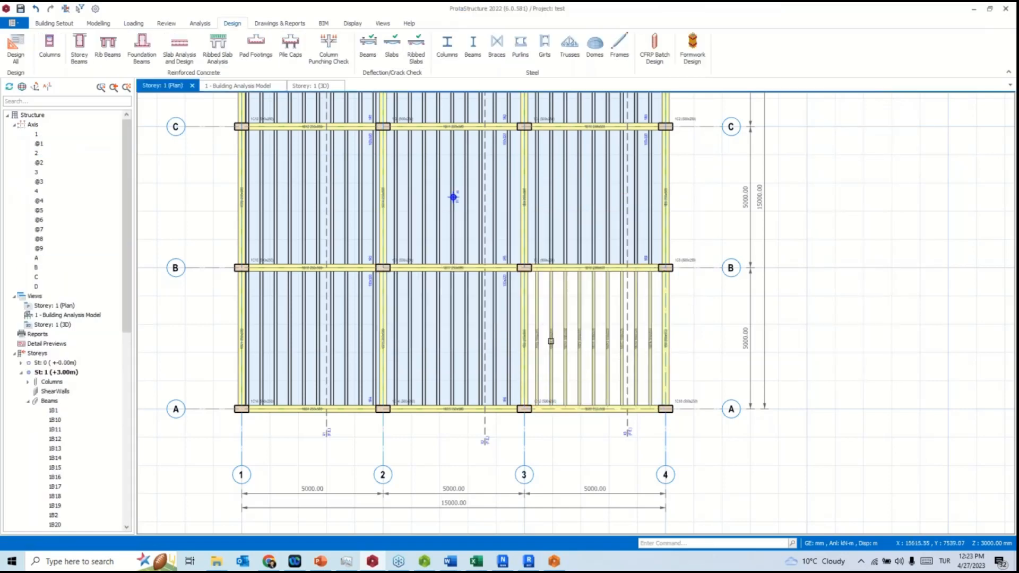
Examine the labels and sizes of the converted rib beams in bay 3-4 between axes A and B.
scroll(596, 335, up, 6)
scroll(596, 334, down, 5)
scroll(596, 335, up, 2)
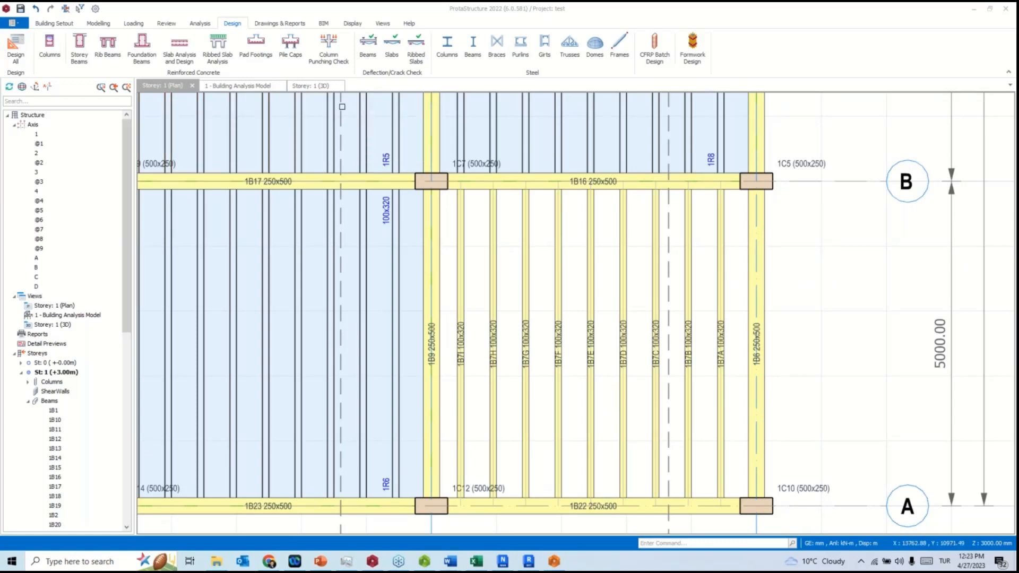
scroll(427, 211, down, 2)
scroll(335, 100, down, 1)
middle_drag(336, 99, 482, 214)
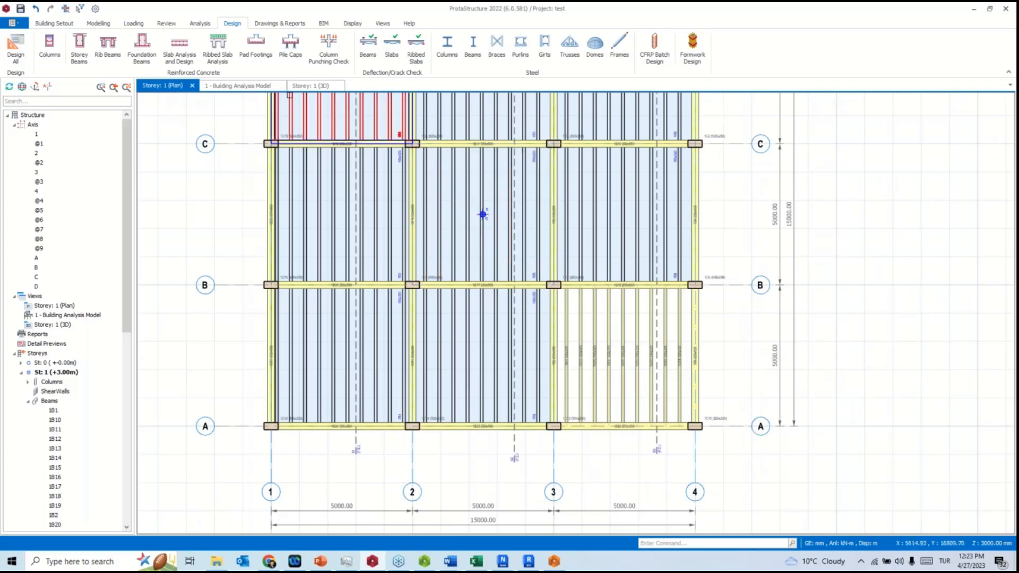
Regenerate the building analysis load combinations automatically with temperature loading included.
click(200, 24)
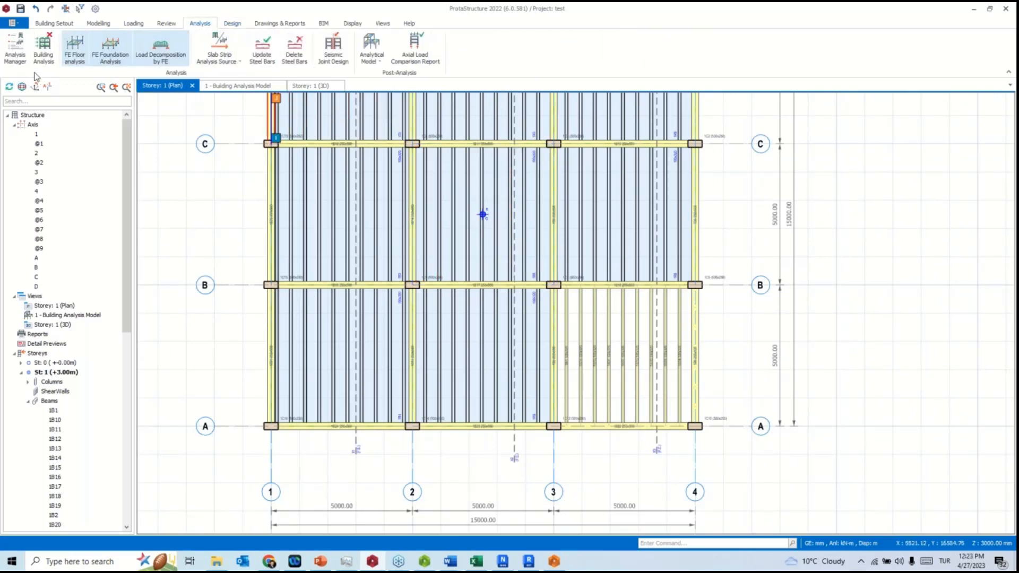
click(44, 55)
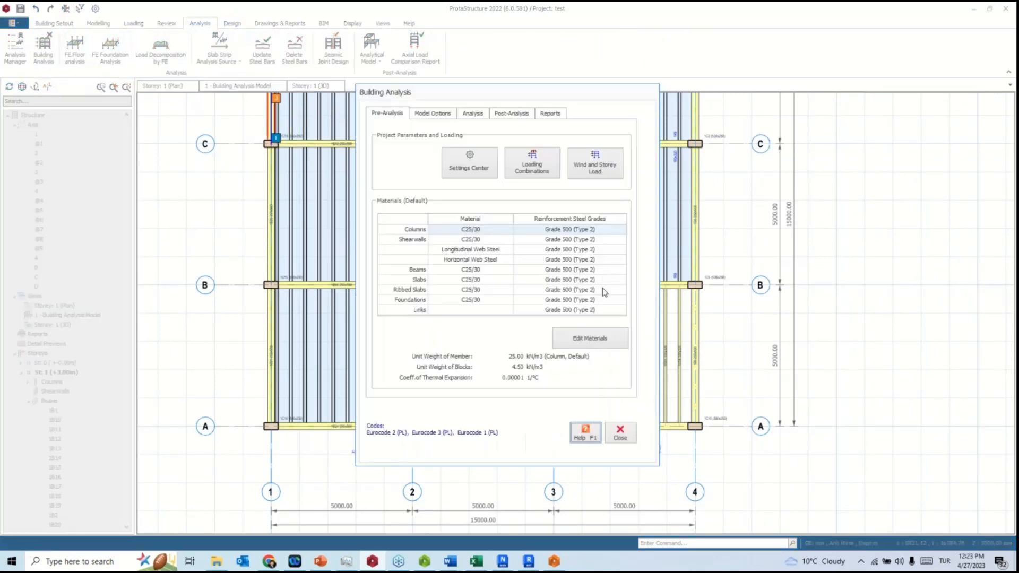
click(538, 161)
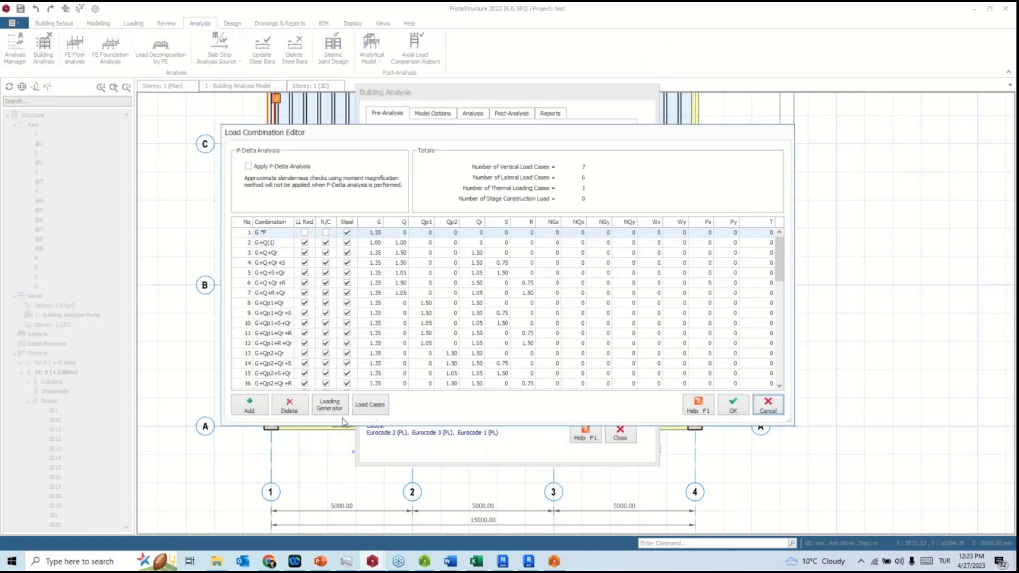
click(330, 406)
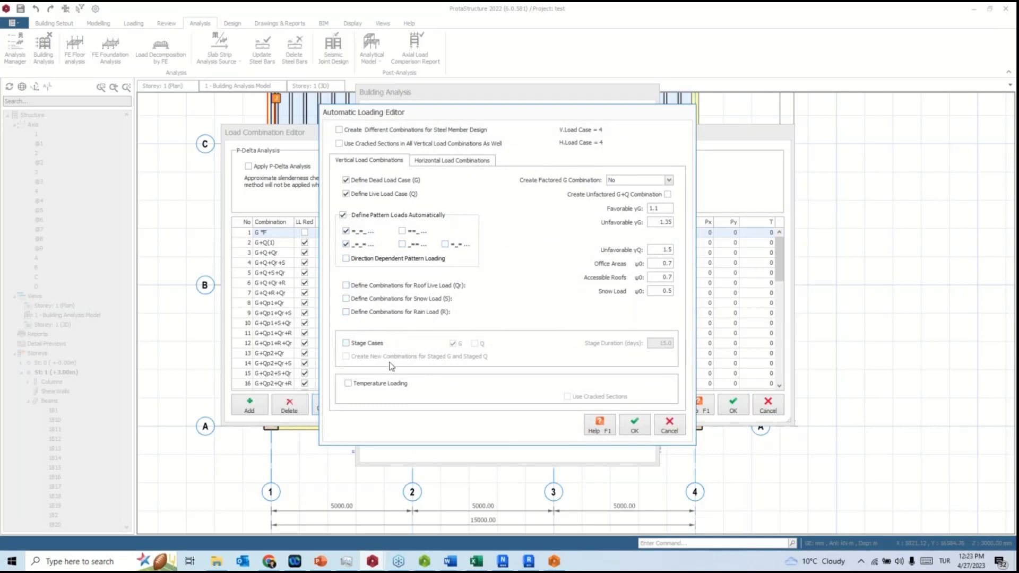
click(348, 383)
click(636, 425)
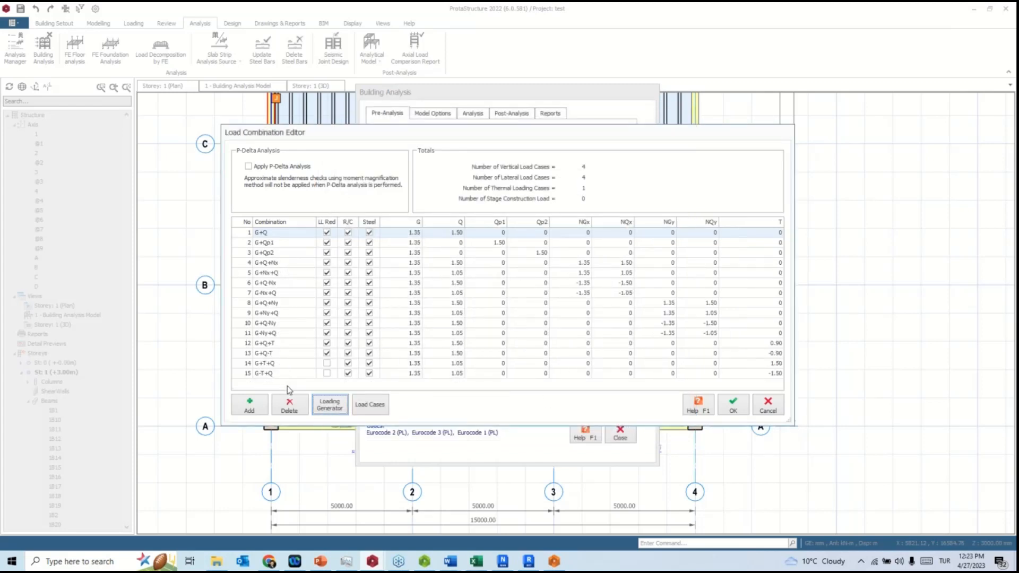
Accept the new load combinations and the load case transfer, allow unassigned loads to be deleted, and leave the building analysis settings.
click(735, 407)
click(662, 399)
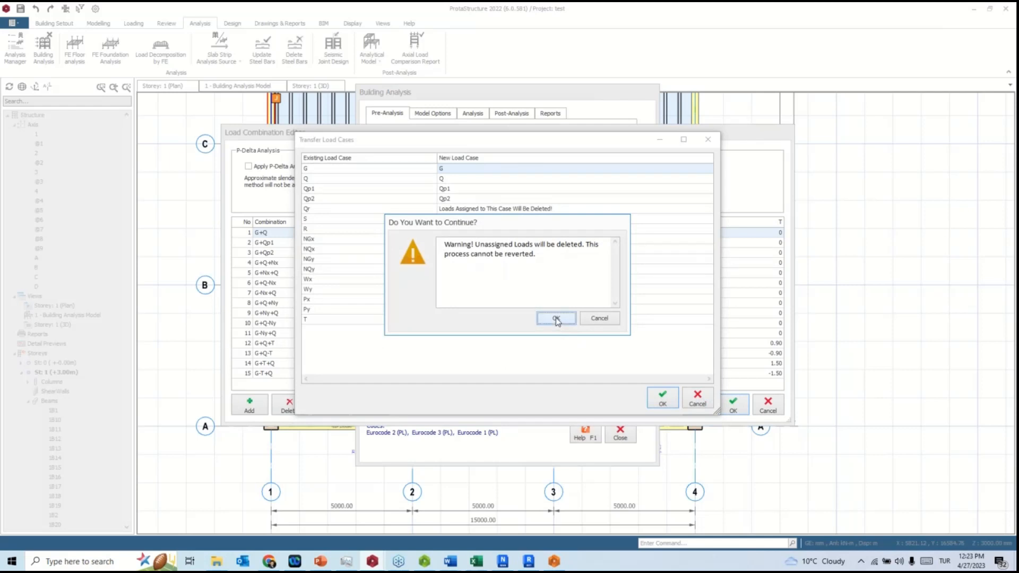
click(555, 319)
click(621, 437)
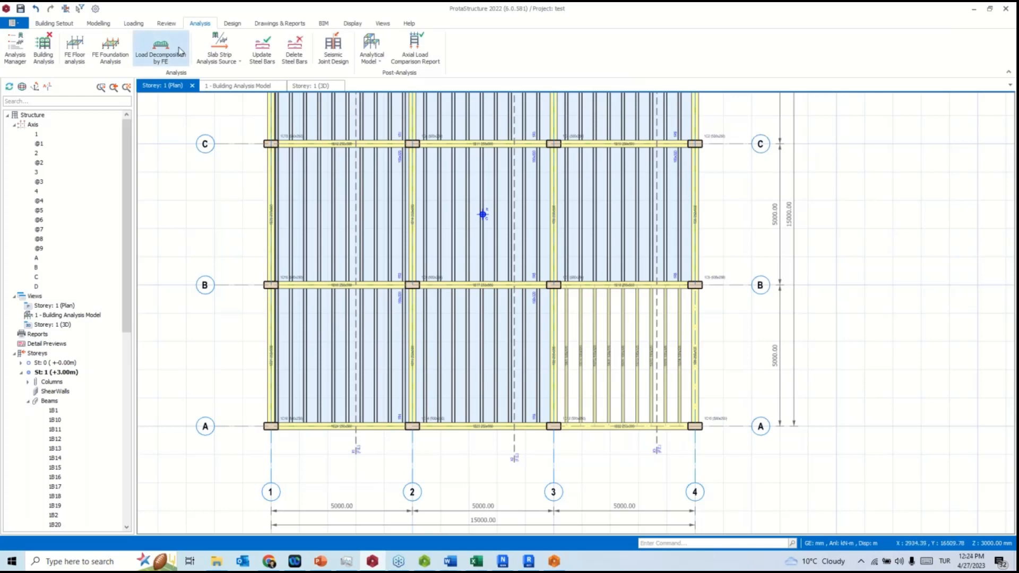
Open the load editor for storey 1 and switch it to the thermal load case T.
click(134, 24)
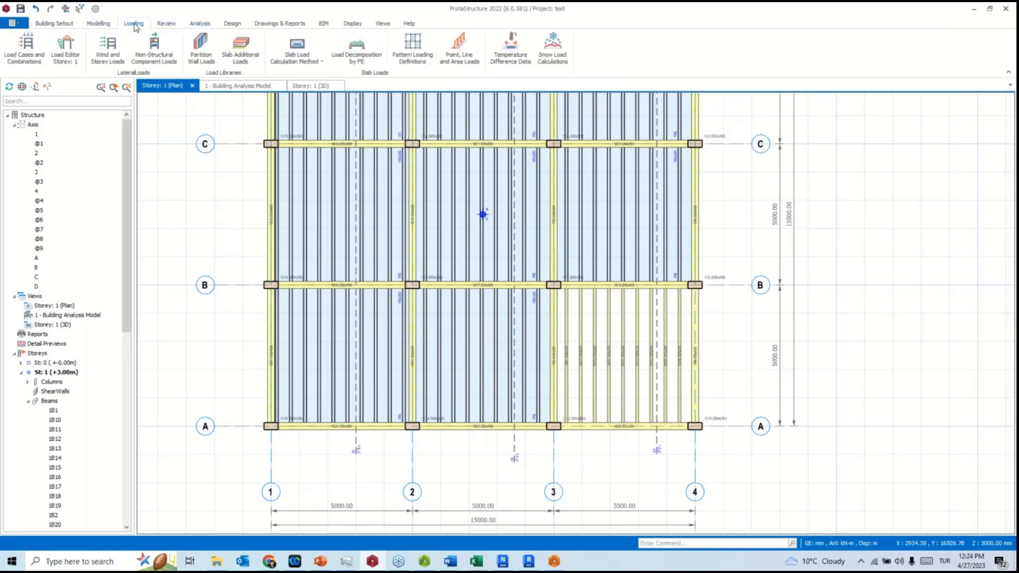
click(68, 58)
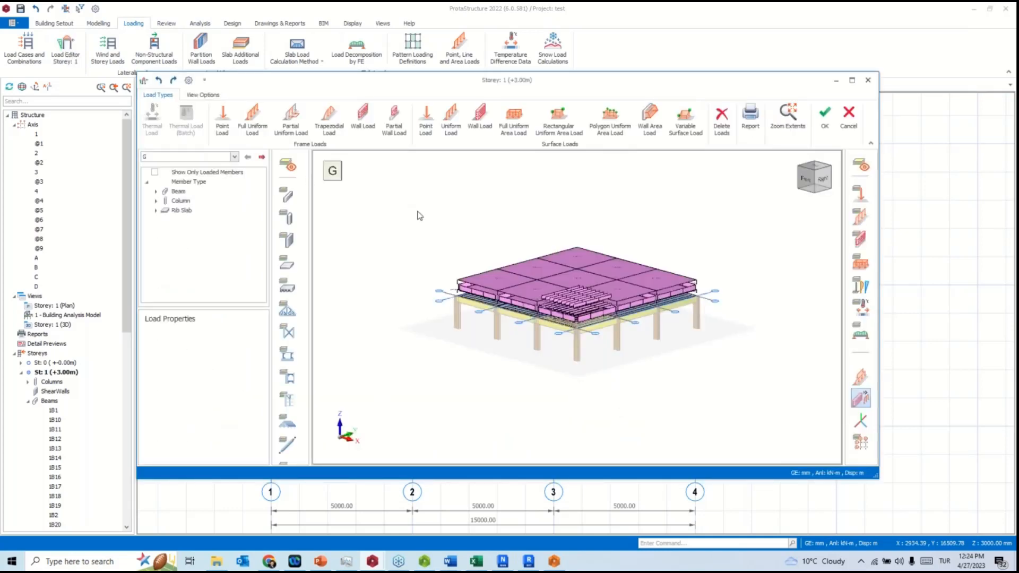
click(191, 157)
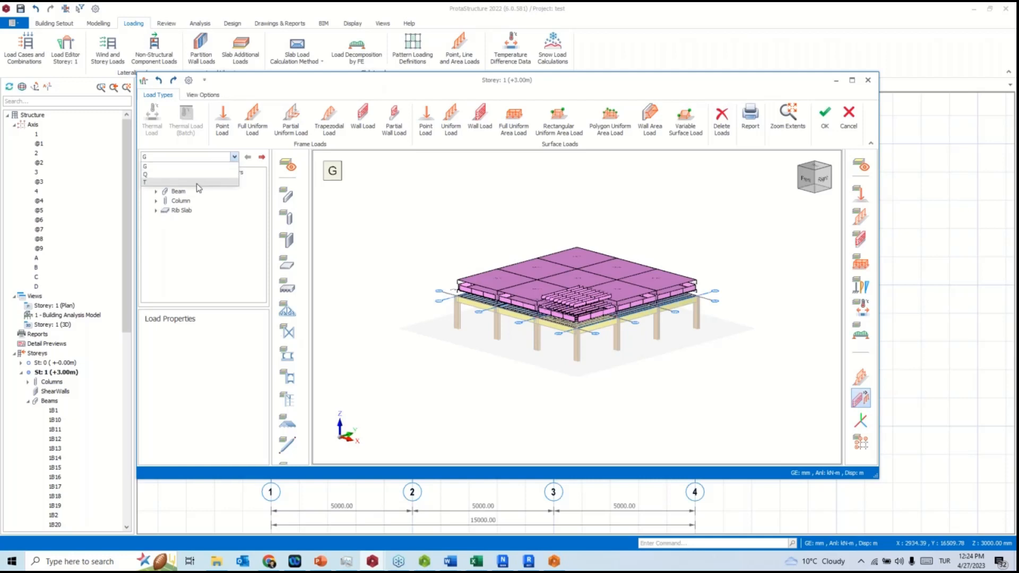
click(196, 183)
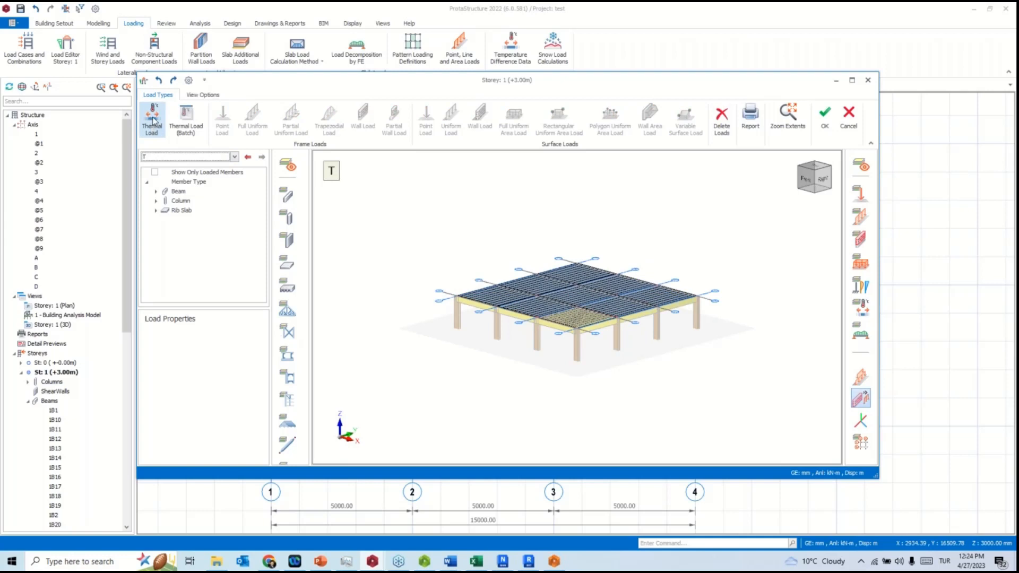
Set up a batch thermal load in case T with an axial temperature of 30 °C, keeping both gradients at 0 °C/mm.
click(189, 132)
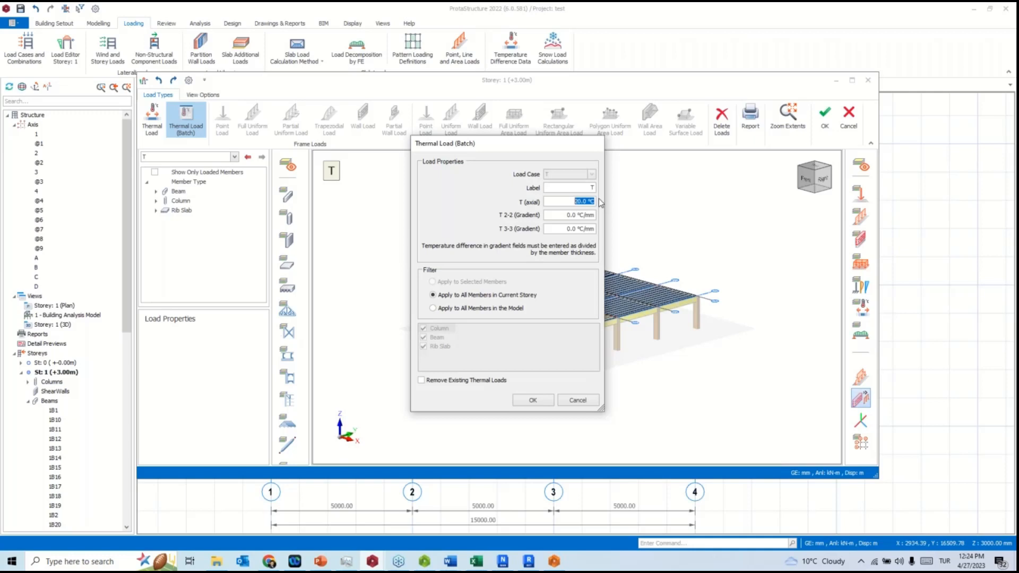
text(30)
click(559, 215)
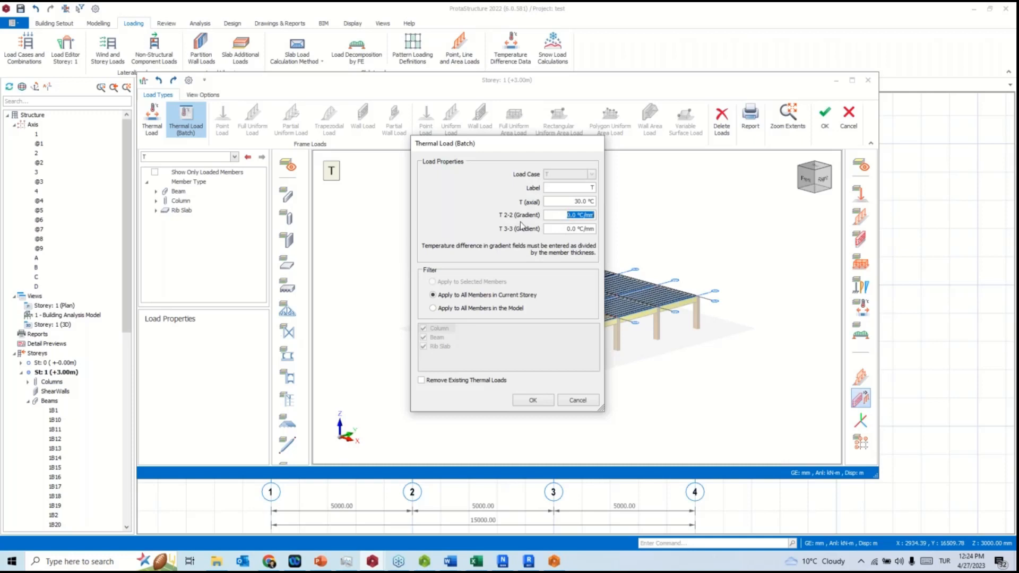
click(555, 218)
click(559, 229)
drag(555, 218, 600, 231)
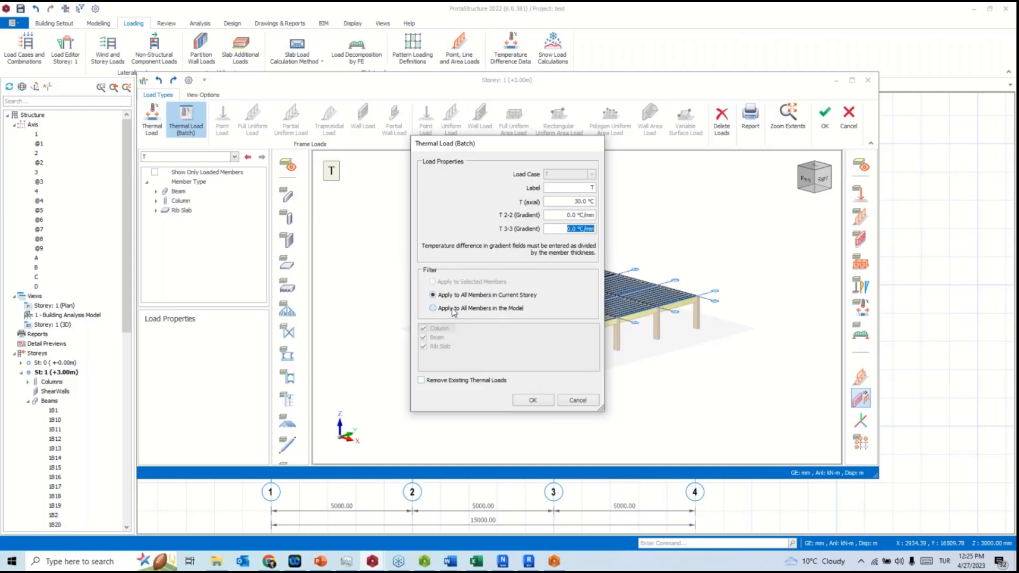
Apply the batch thermal load to all members in the current storey and inspect the loaded members in the 3D view.
click(499, 309)
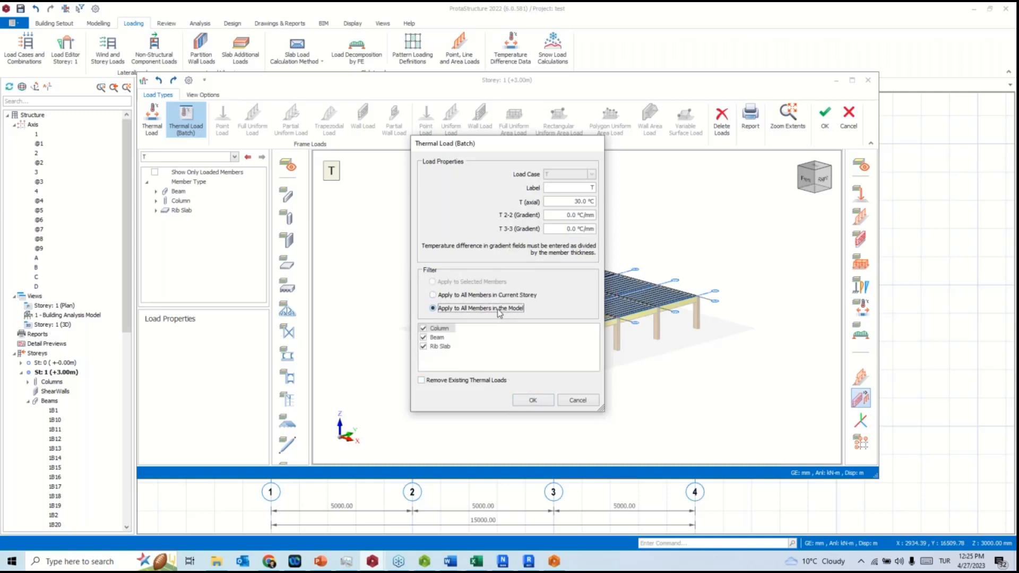
click(474, 295)
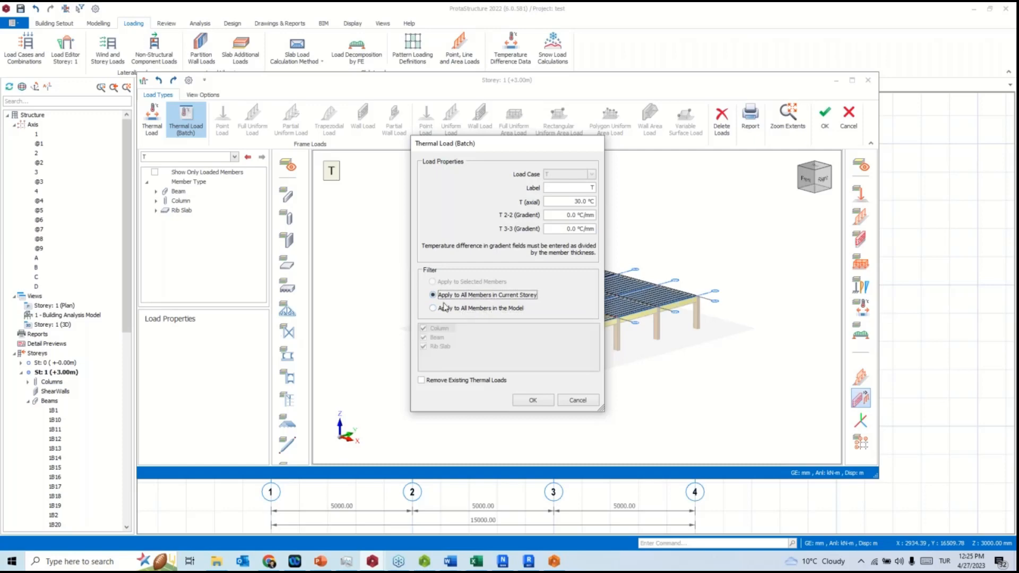
click(533, 401)
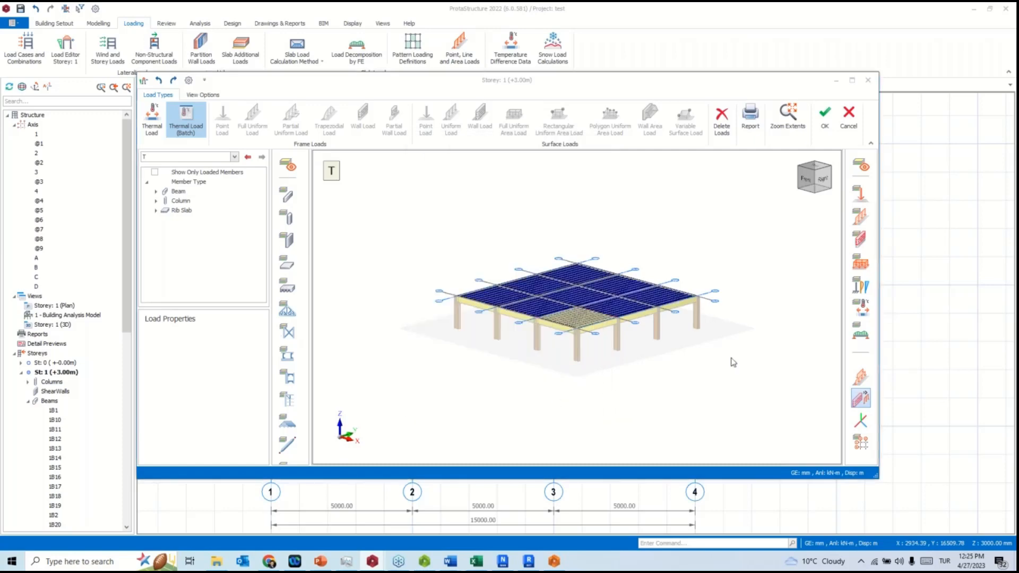
scroll(648, 353, up, 3)
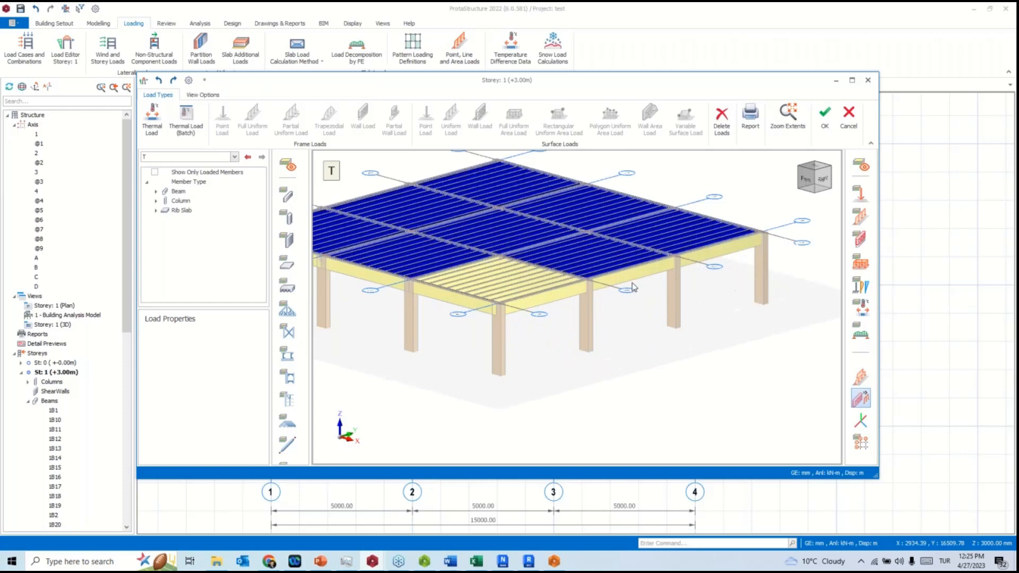